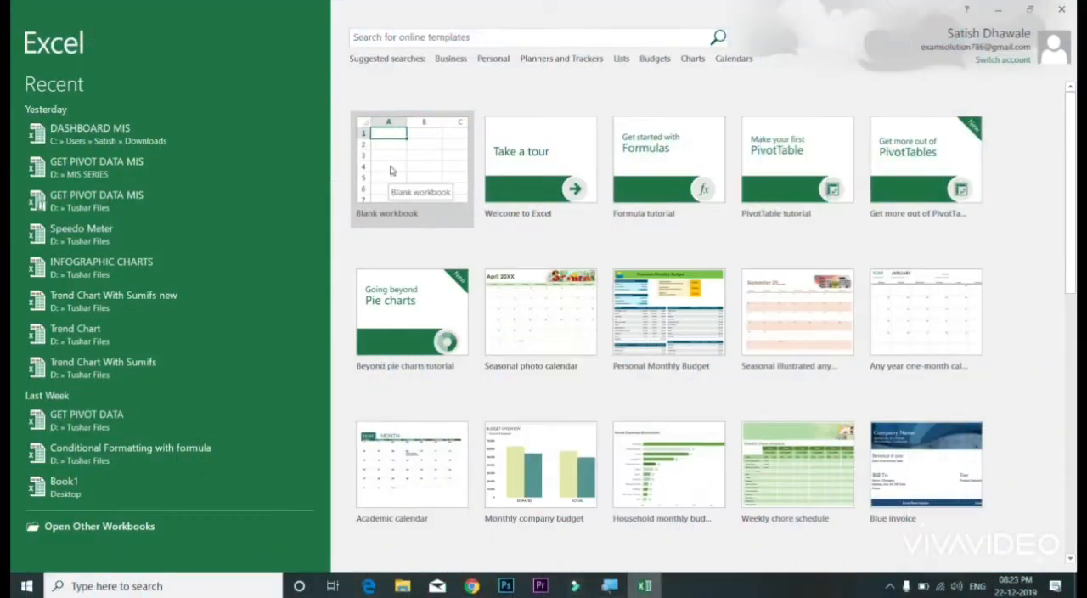
Step: Create a new blank workbook and take a brief look at the available Insert commands
{"action": "left_click", "coordinate": [391, 171]}
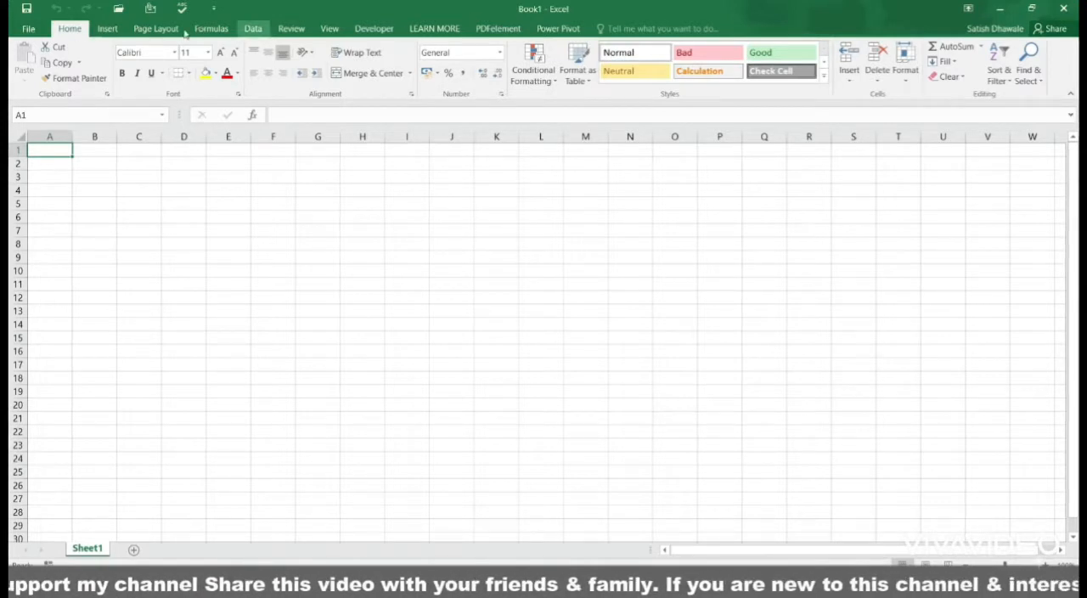
{"action": "left_click", "coordinate": [108, 29]}
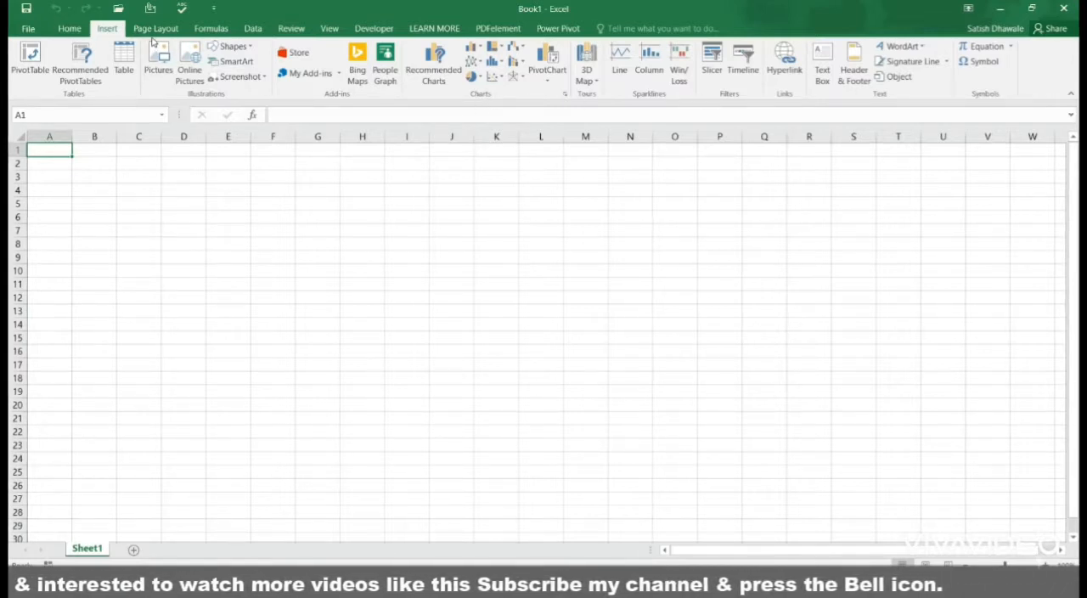
{"action": "left_click", "coordinate": [63, 27]}
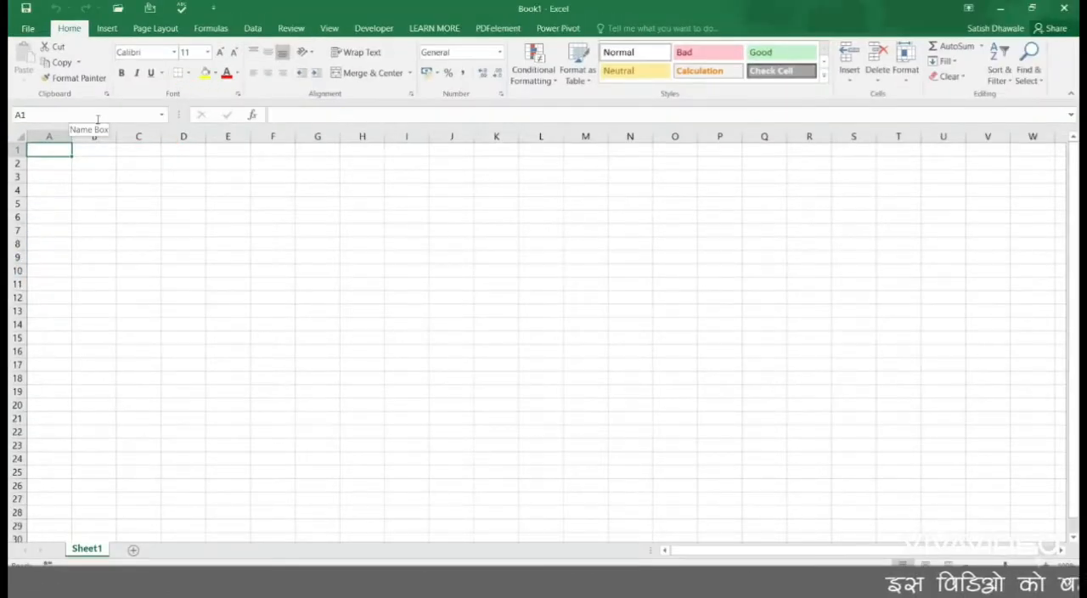
Step: Try entering the text CELL in cell I11, then discard the entry
{"action": "left_click", "coordinate": [269, 249]}
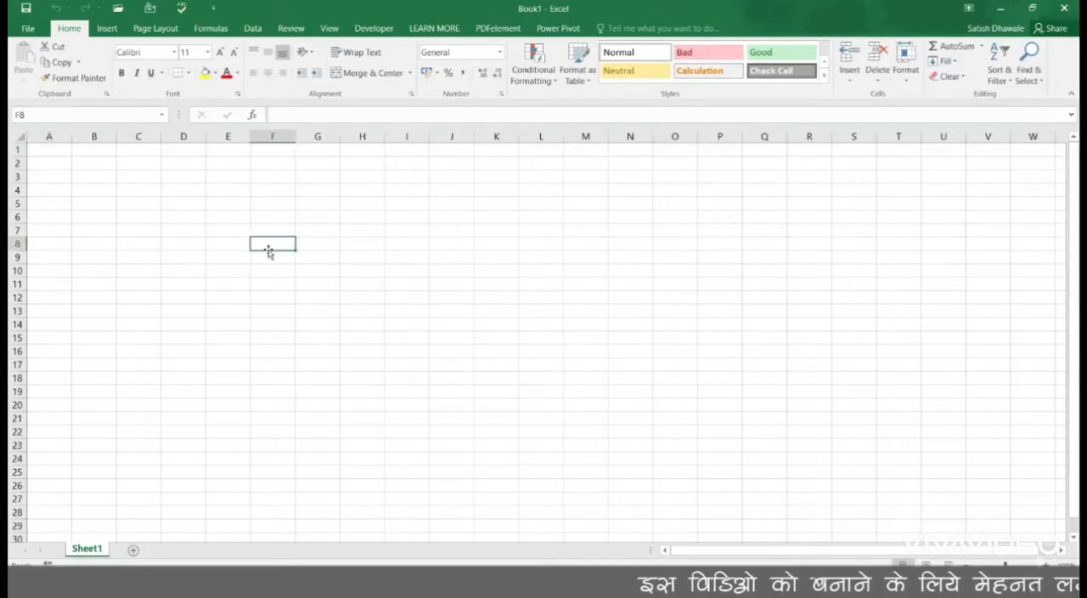
{"action": "left_click", "coordinate": [433, 248]}
{"action": "left_click", "coordinate": [390, 346]}
{"action": "left_click", "coordinate": [414, 282]}
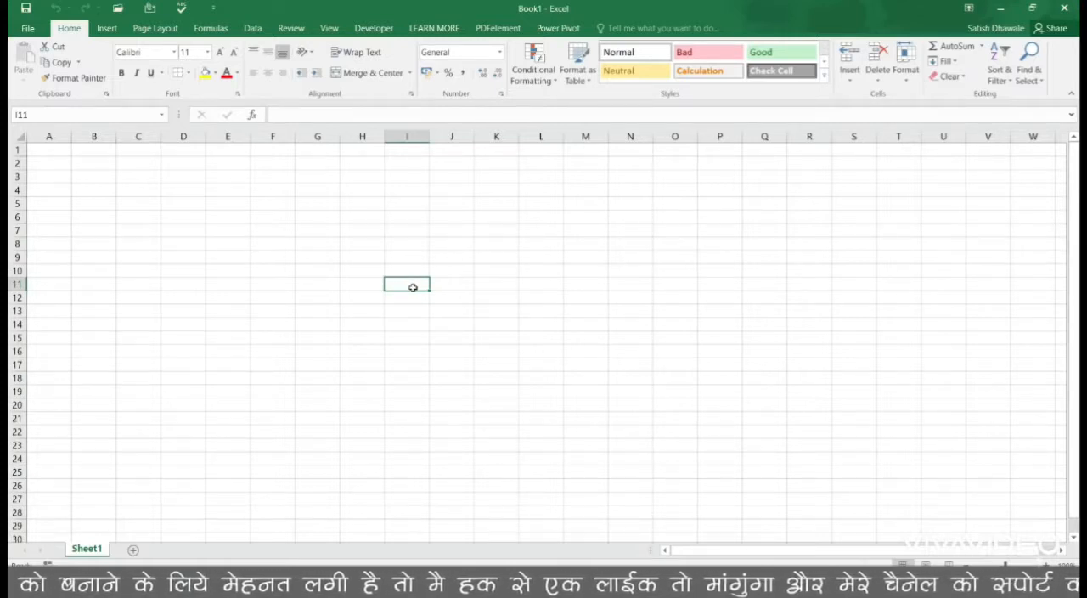
{"action": "type", "text": "CELL"}
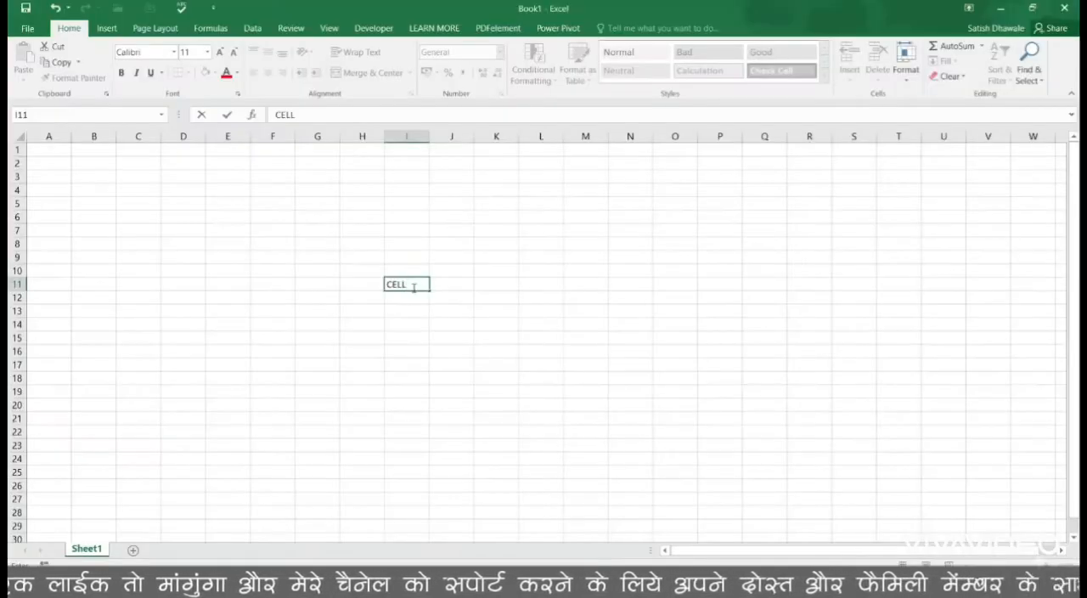
{"action": "key", "text": "Escape"}
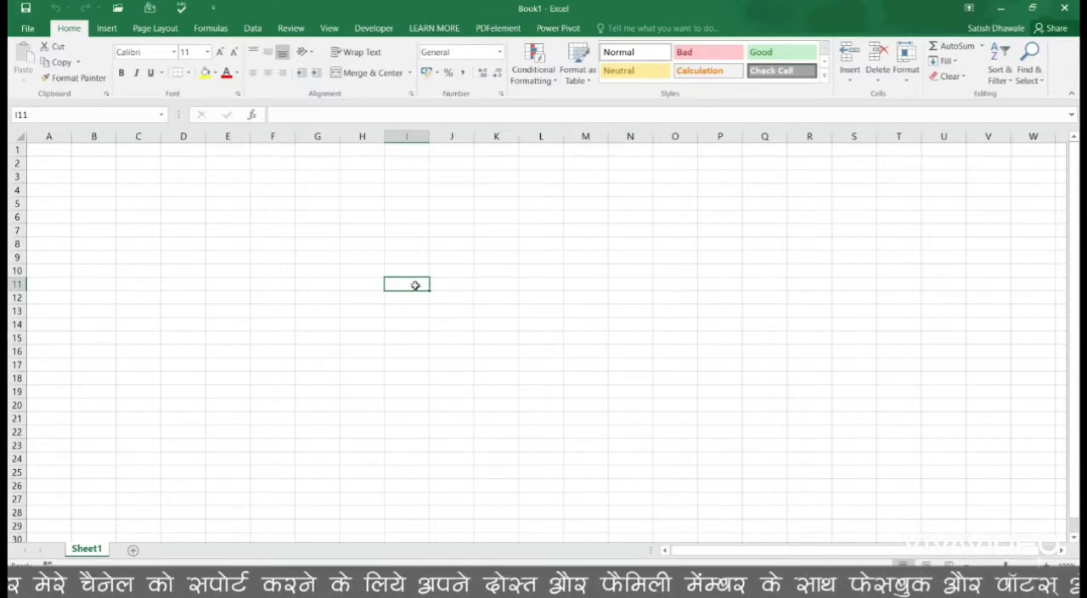
Step: Highlight column I and row 11 in turn, then select cell I11 where they meet
{"action": "left_click", "coordinate": [419, 130]}
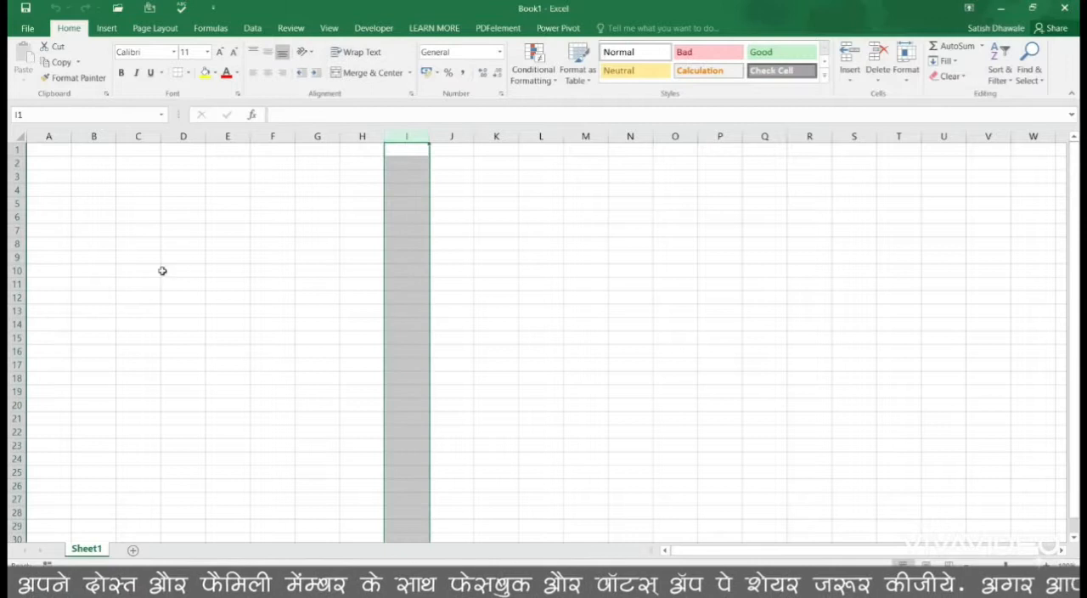
{"action": "left_click", "coordinate": [15, 285]}
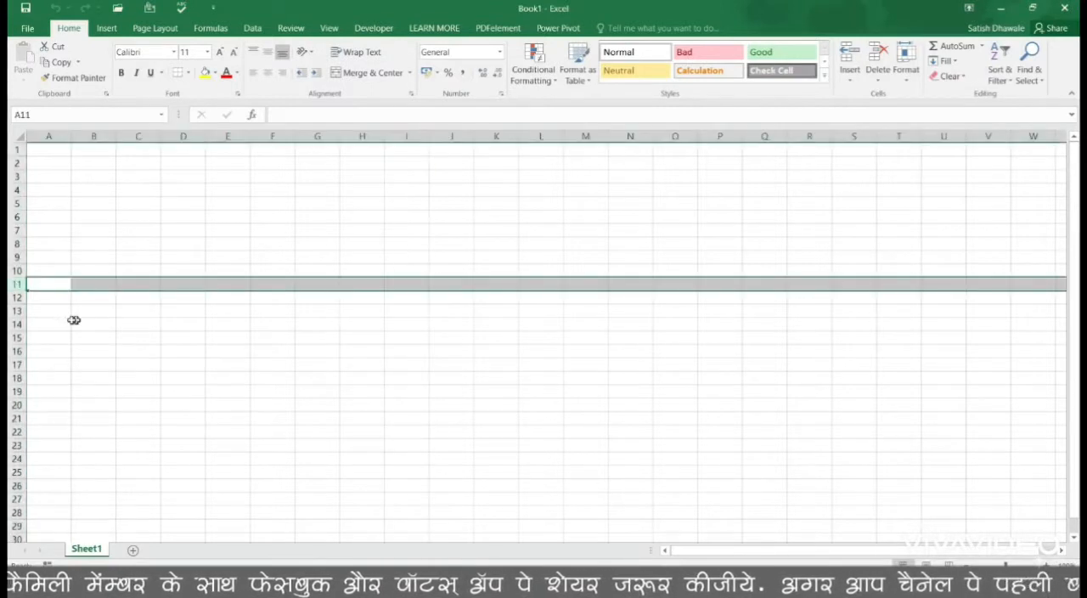
{"action": "left_click", "coordinate": [461, 285]}
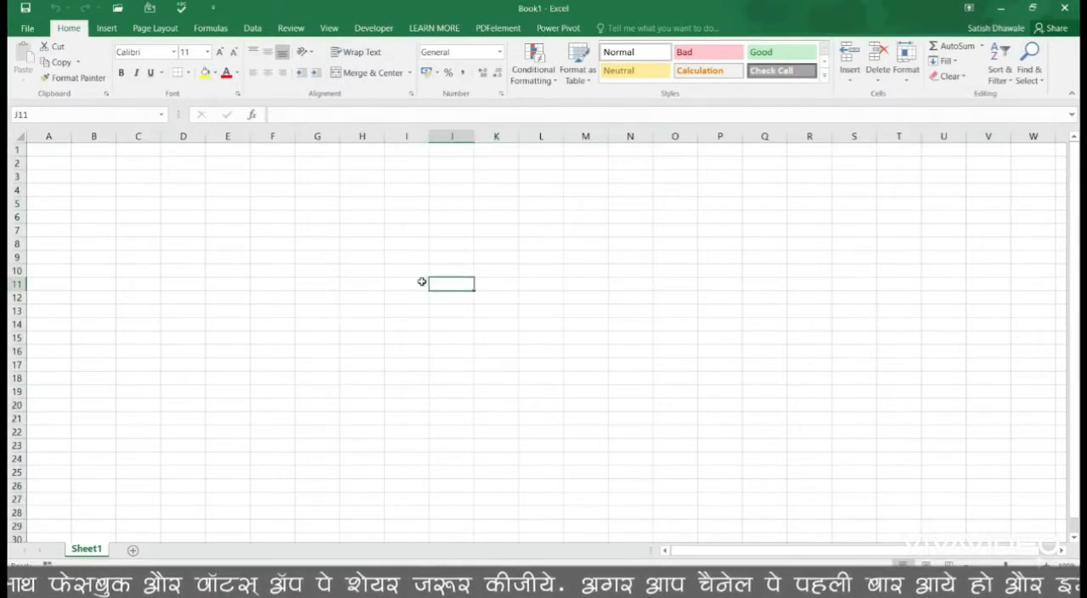
{"action": "left_click", "coordinate": [421, 282]}
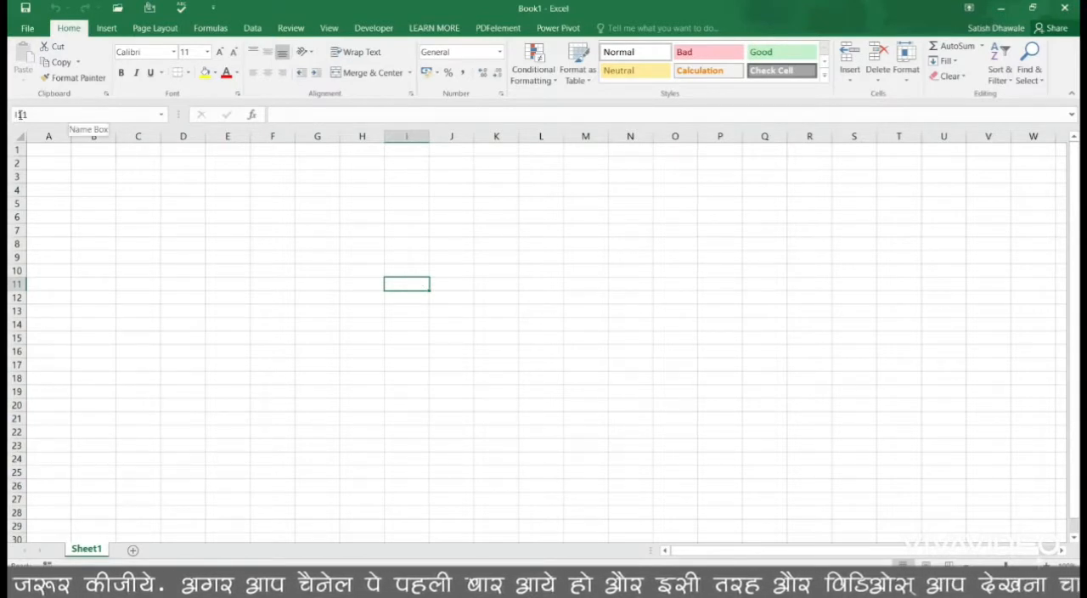
Step: Select cells A3, B3, C3, D3, C5 and E5 one after another to check their cell addresses
{"action": "left_click", "coordinate": [55, 175]}
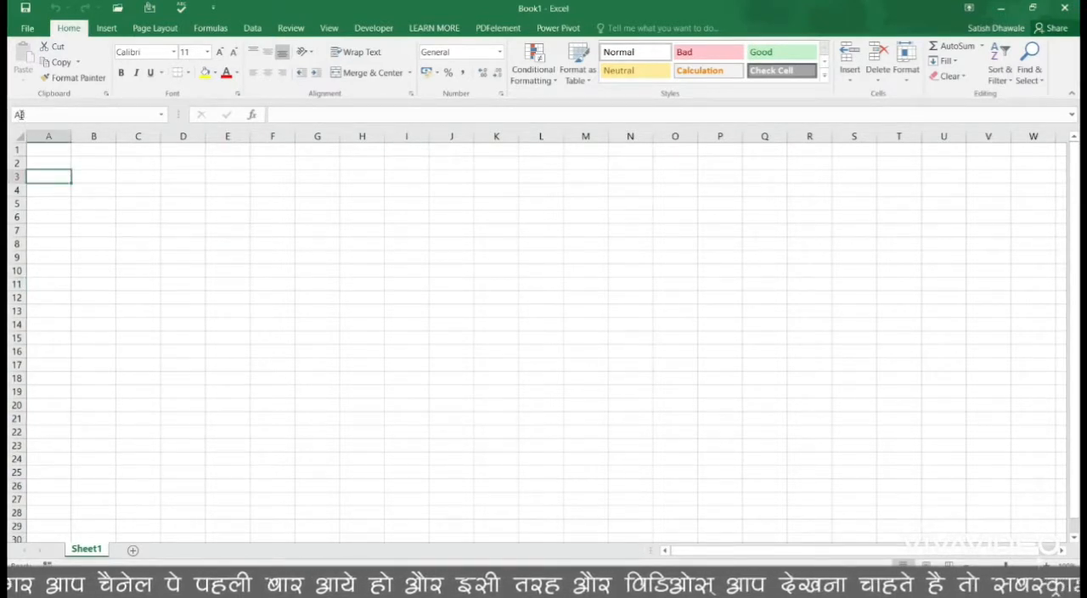
{"action": "left_click", "coordinate": [101, 176]}
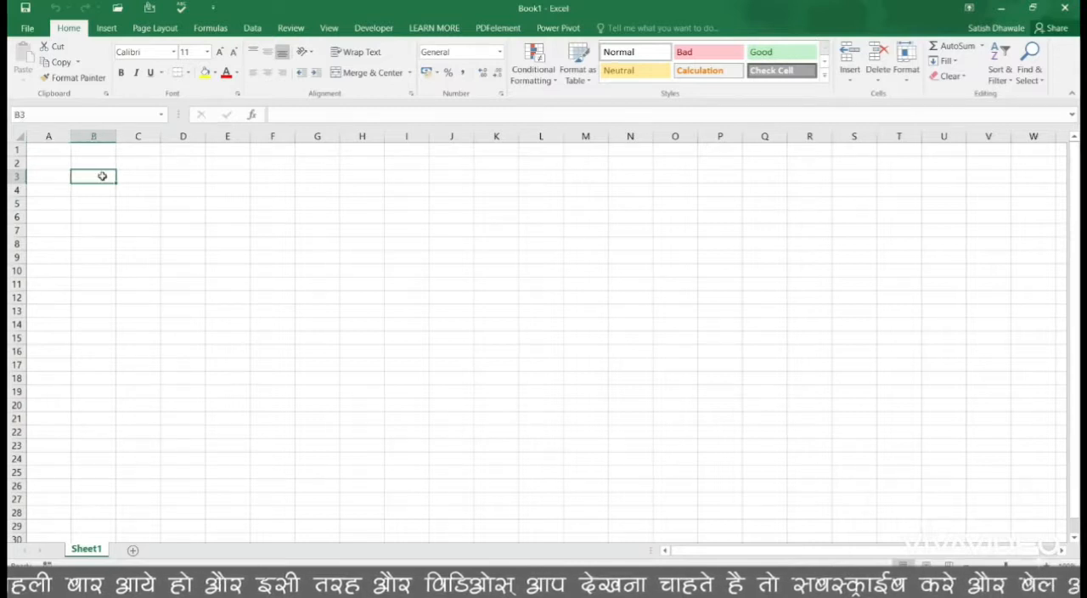
{"action": "left_click", "coordinate": [156, 178]}
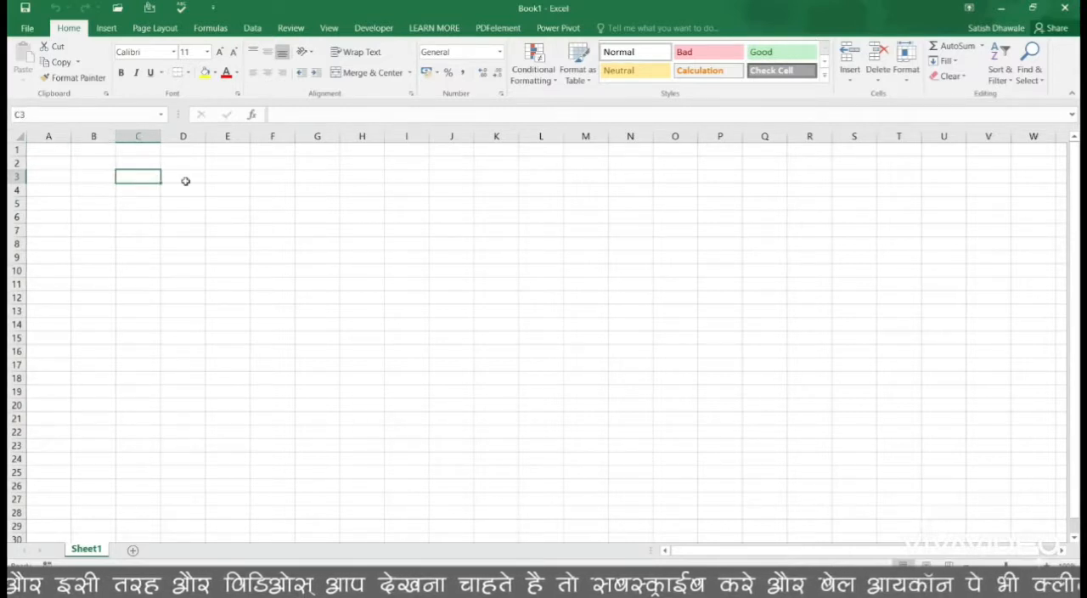
{"action": "left_click", "coordinate": [190, 183]}
{"action": "left_click", "coordinate": [135, 206]}
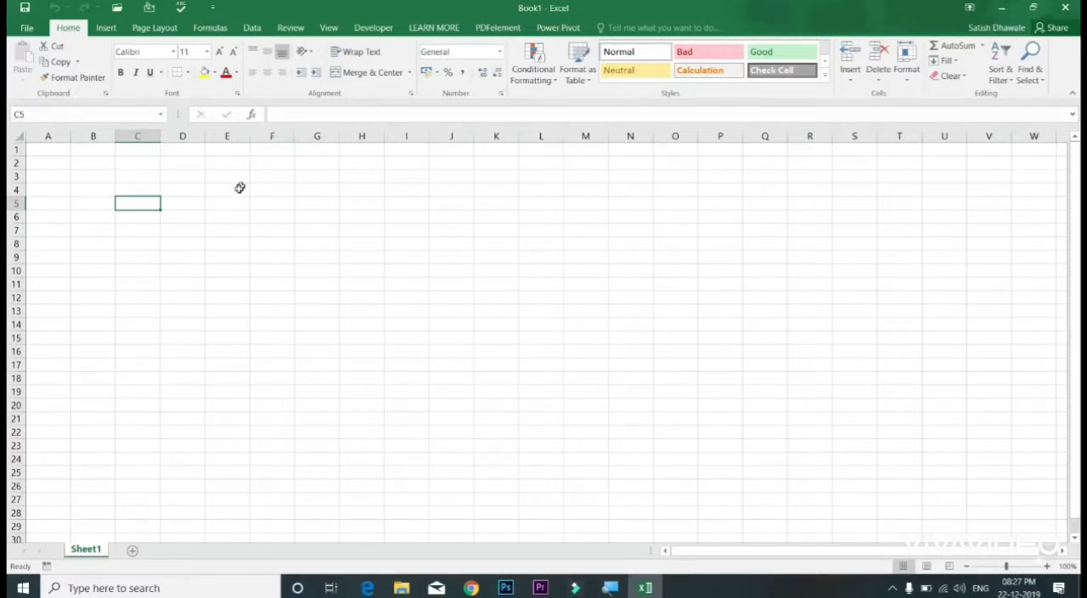
{"action": "left_click", "coordinate": [224, 202]}
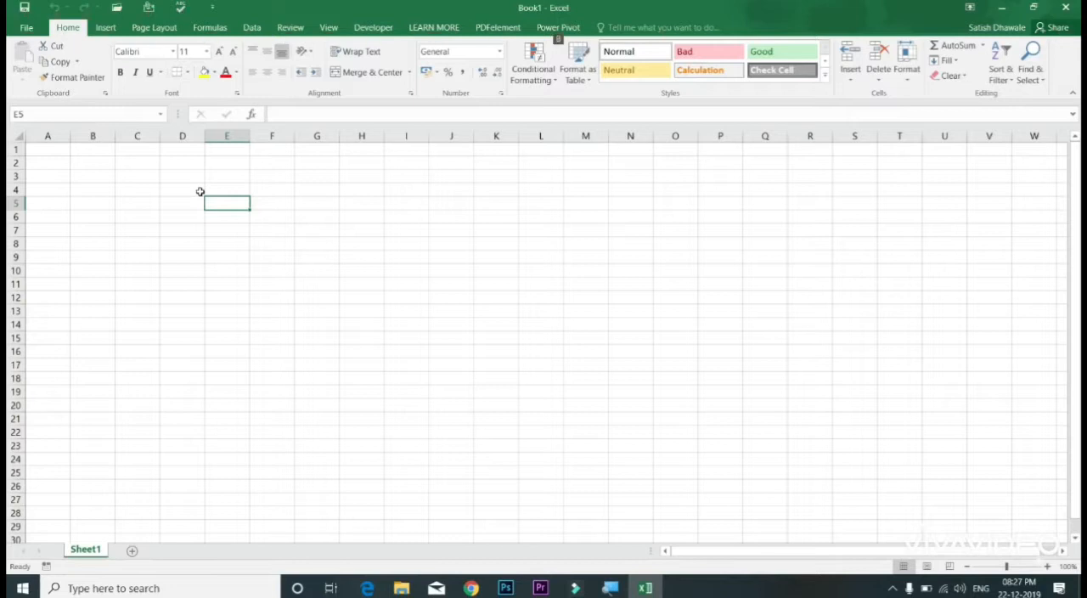
{"action": "key", "text": "alt+v"}
{"action": "key", "text": "z"}
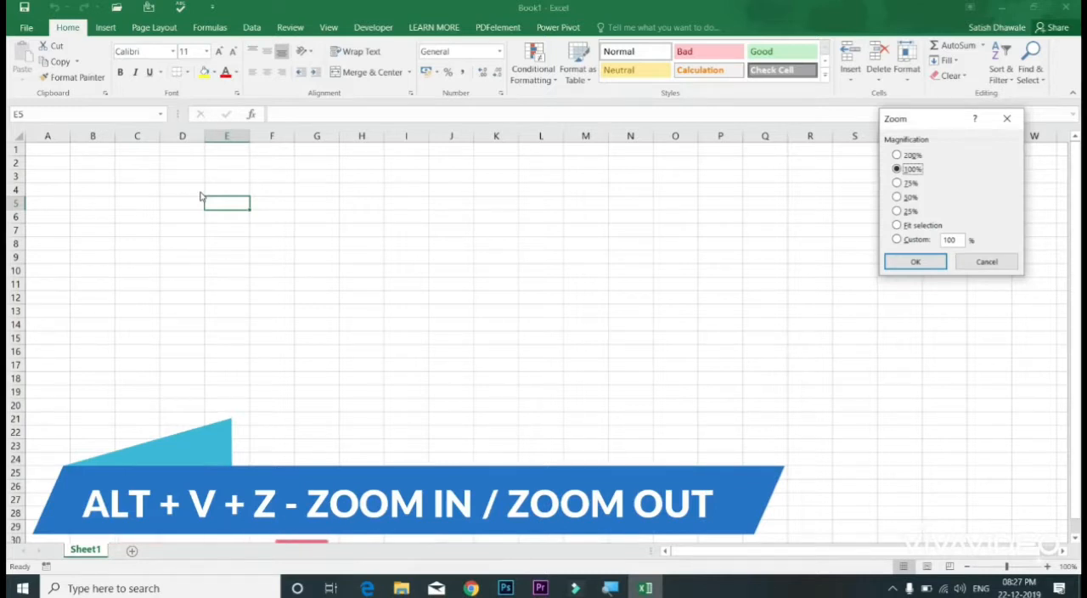
{"action": "key", "text": "Escape"}
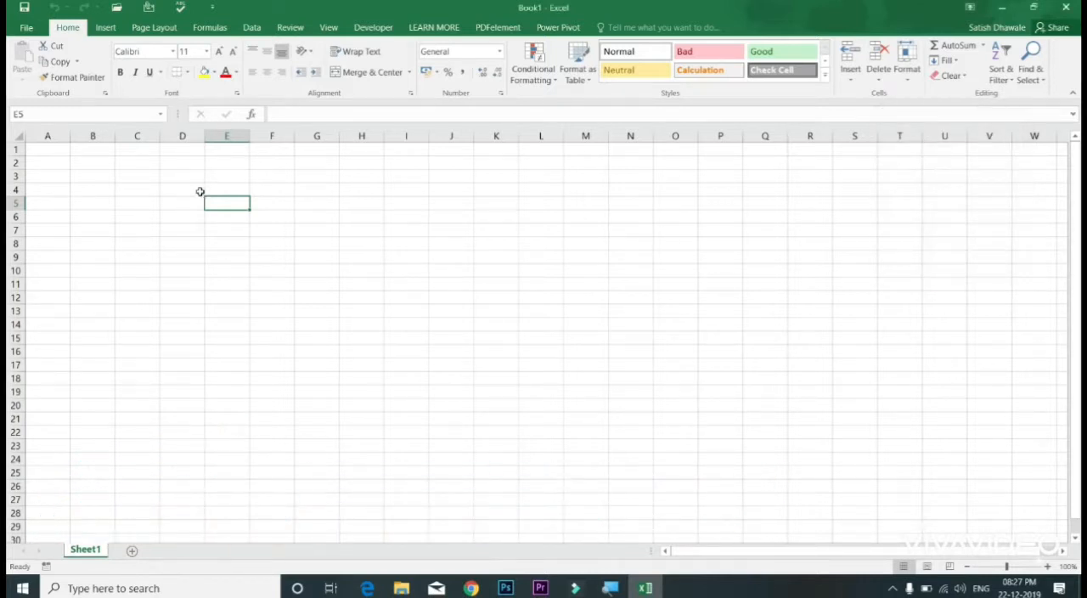
Step: Go through the magnification options in the Zoom dialog and apply 200% to the worksheet
{"action": "key", "text": "alt+v"}
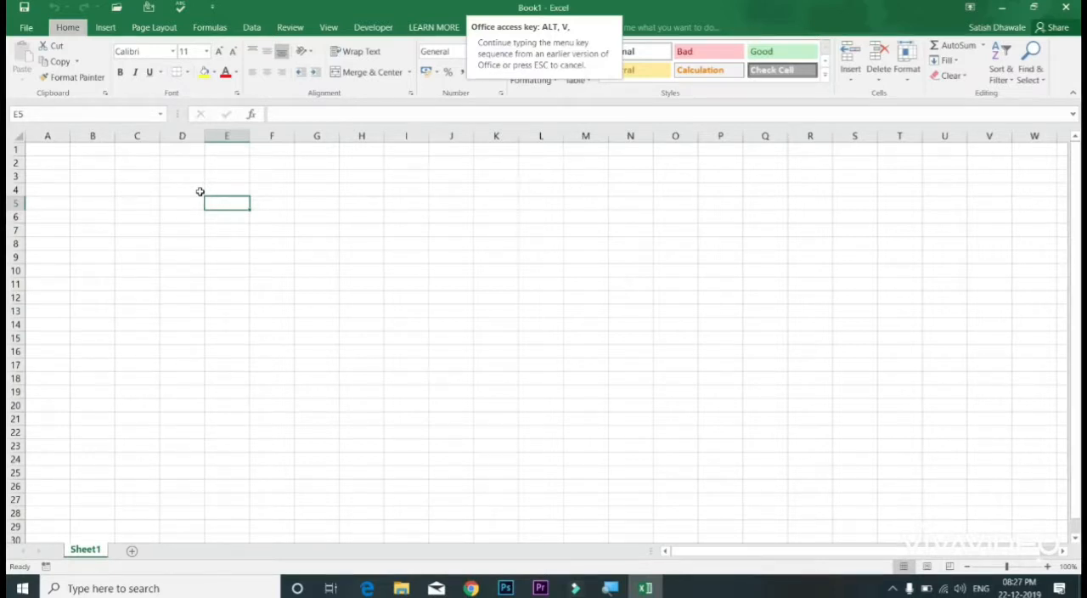
{"action": "key", "text": "z"}
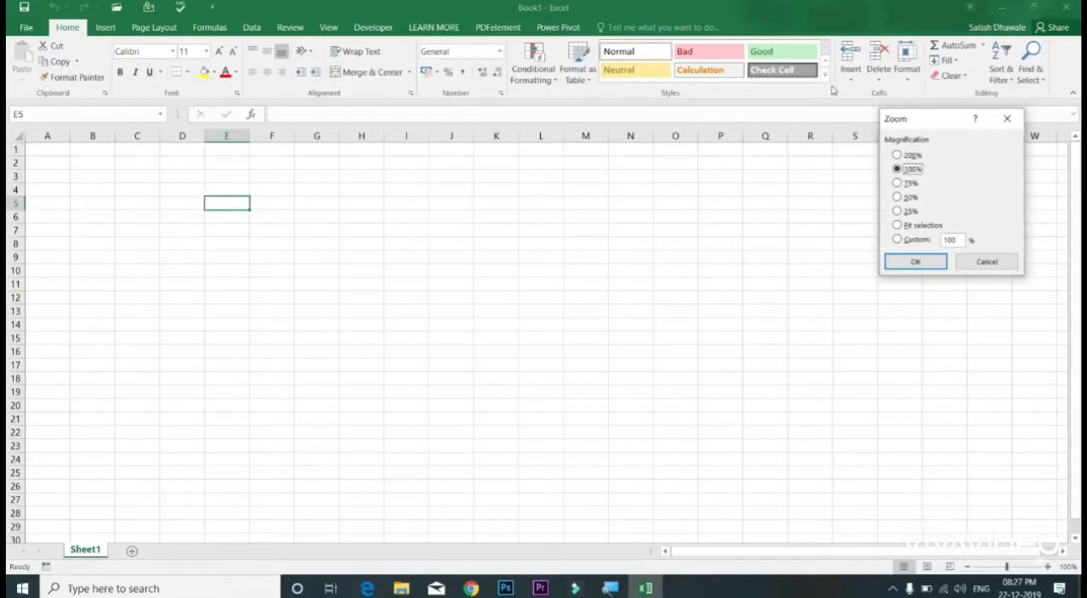
{"action": "left_click_drag", "start_coordinate": [921, 117], "coordinate": [429, 165]}
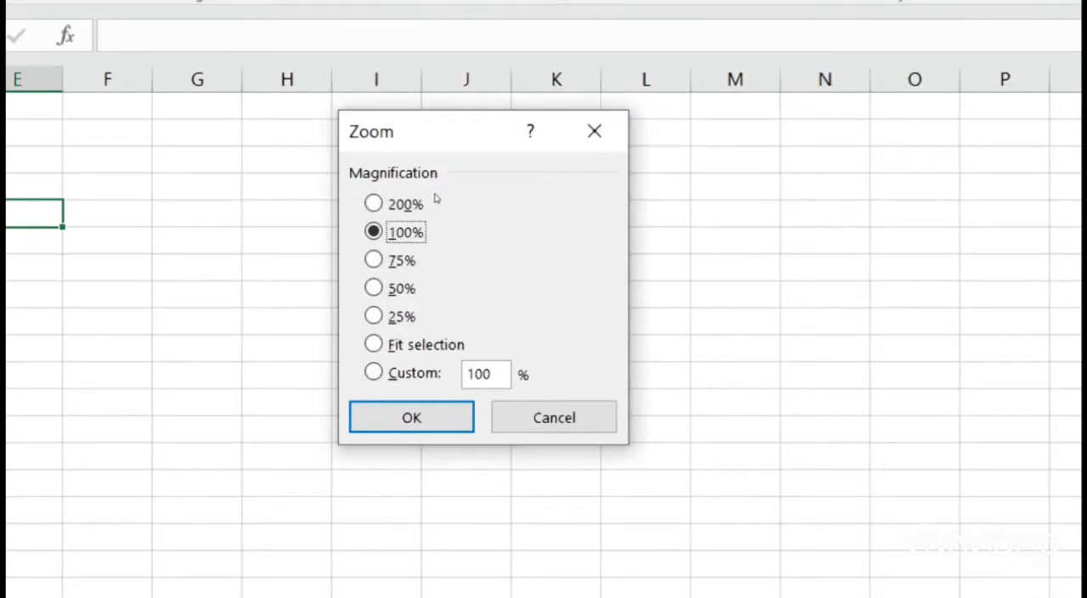
{"action": "key", "text": "Up"}
{"action": "key", "text": "Down"}
{"action": "key", "text": "Down"}
{"action": "key", "text": "Down"}
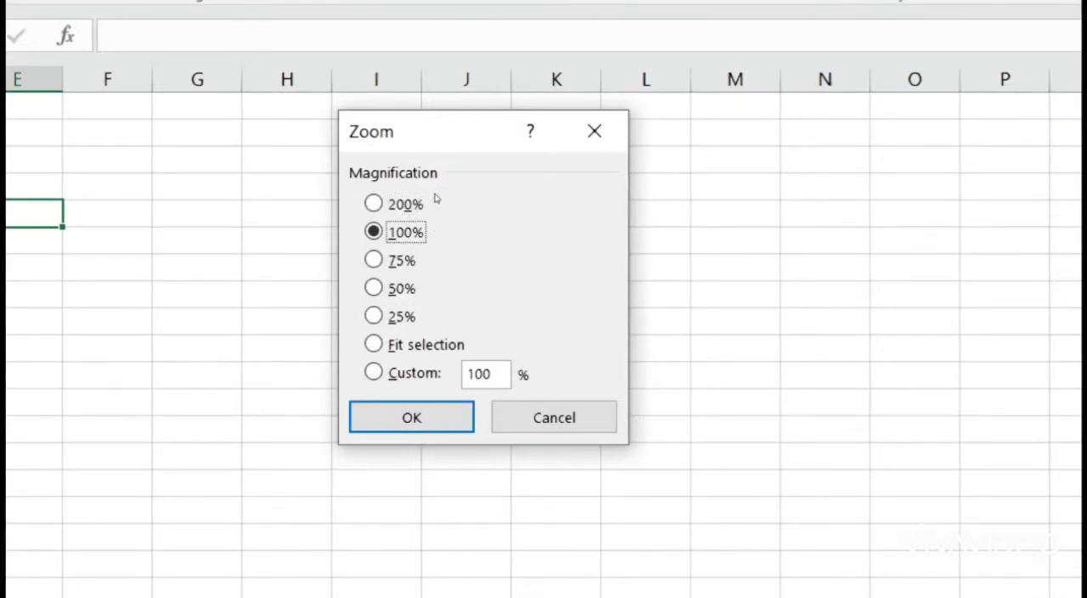
{"action": "key", "text": "Down"}
{"action": "key", "text": "Down"}
{"action": "key", "text": "Up"}
{"action": "key", "text": "Up"}
{"action": "key", "text": "Up"}
{"action": "key", "text": "Up"}
{"action": "key", "text": "Up"}
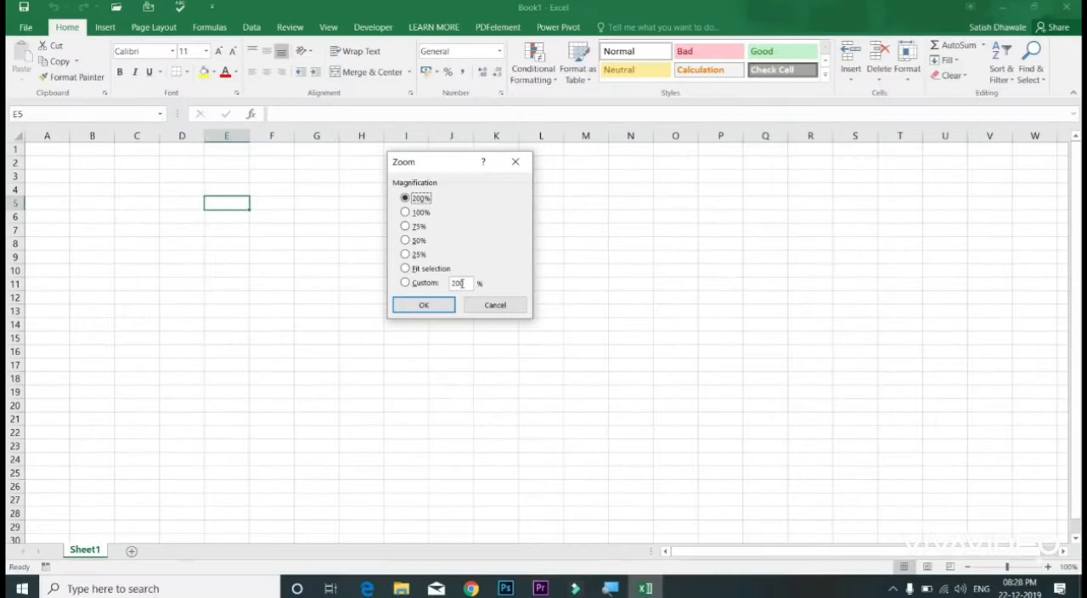
{"action": "left_click_drag", "start_coordinate": [472, 282], "coordinate": [445, 284]}
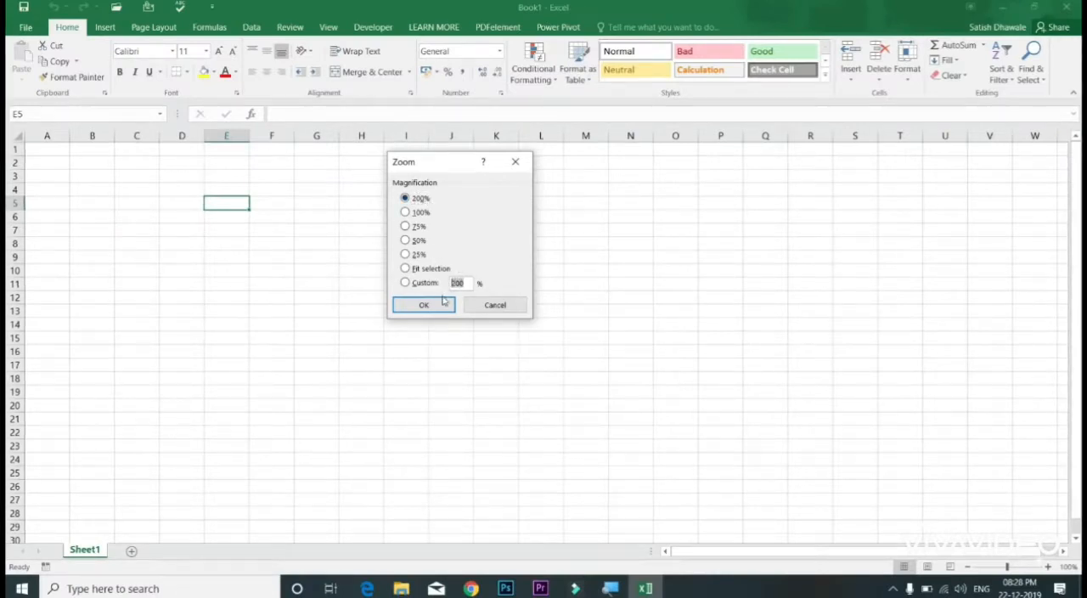
{"action": "left_click", "coordinate": [444, 309]}
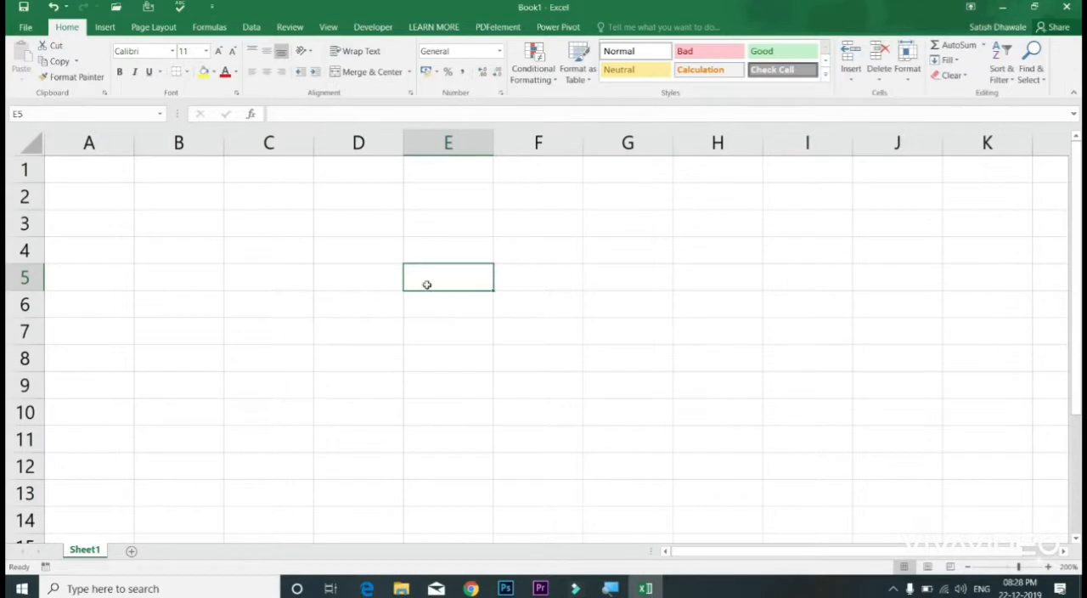
Step: Select cell D3, enlarge the worksheet zoom to about 331%, and reduce it to about 160%
{"action": "left_click", "coordinate": [362, 232]}
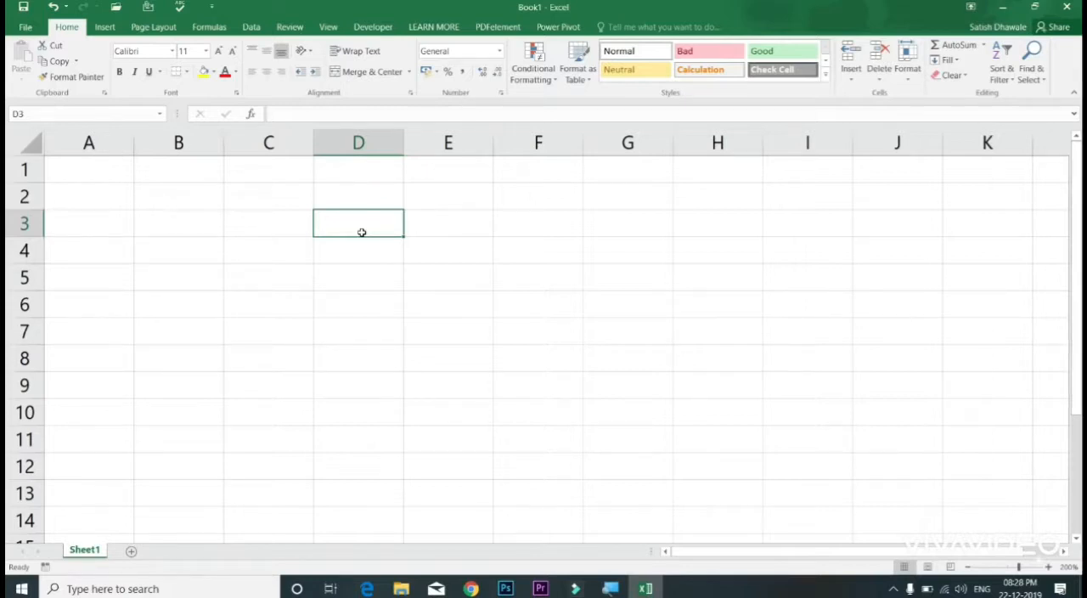
{"action": "left_click_drag", "start_coordinate": [1019, 567], "coordinate": [1014, 568]}
{"action": "left_click", "coordinate": [1035, 567]}
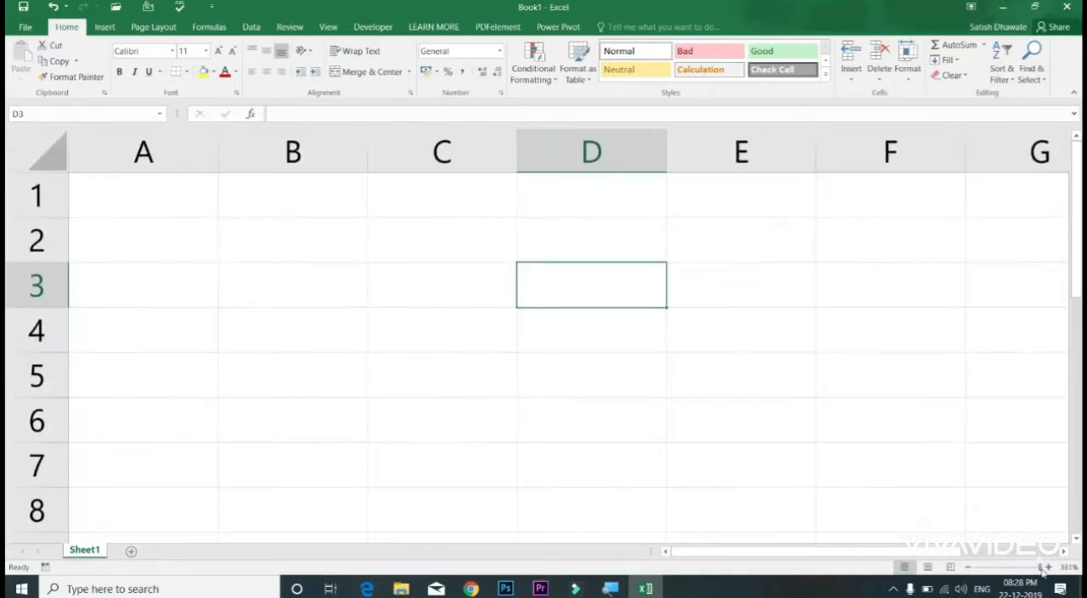
{"action": "left_click", "coordinate": [1040, 567]}
{"action": "left_click", "coordinate": [1014, 567]}
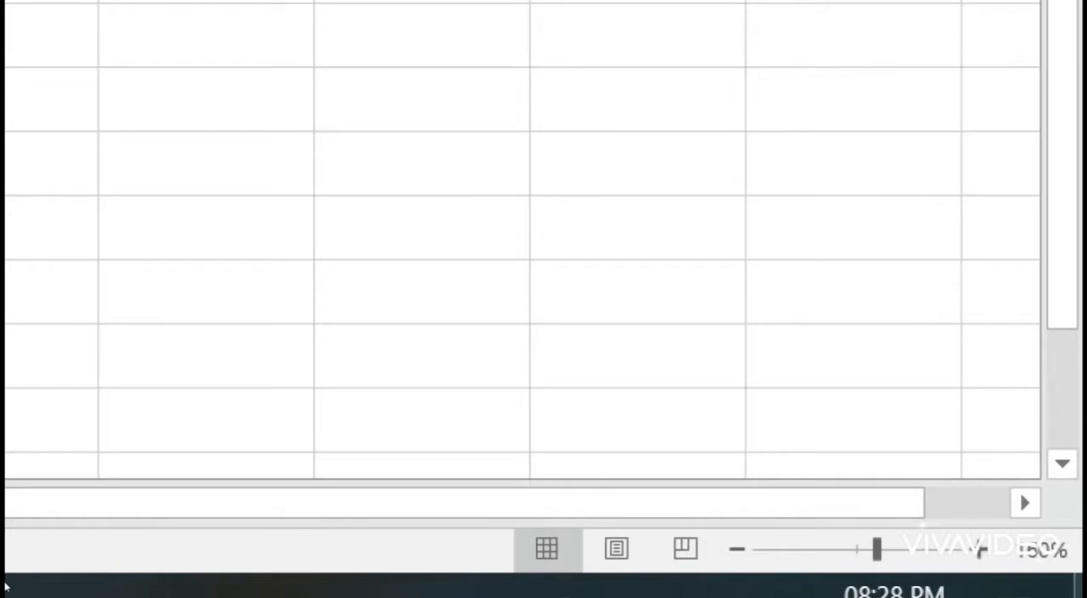
Step: Raise the worksheet zoom in small increments to 190%, then lower it to 150%
{"action": "left_click", "coordinate": [1051, 568]}
{"action": "left_click", "coordinate": [1051, 568]}
{"action": "left_click", "coordinate": [1051, 568]}
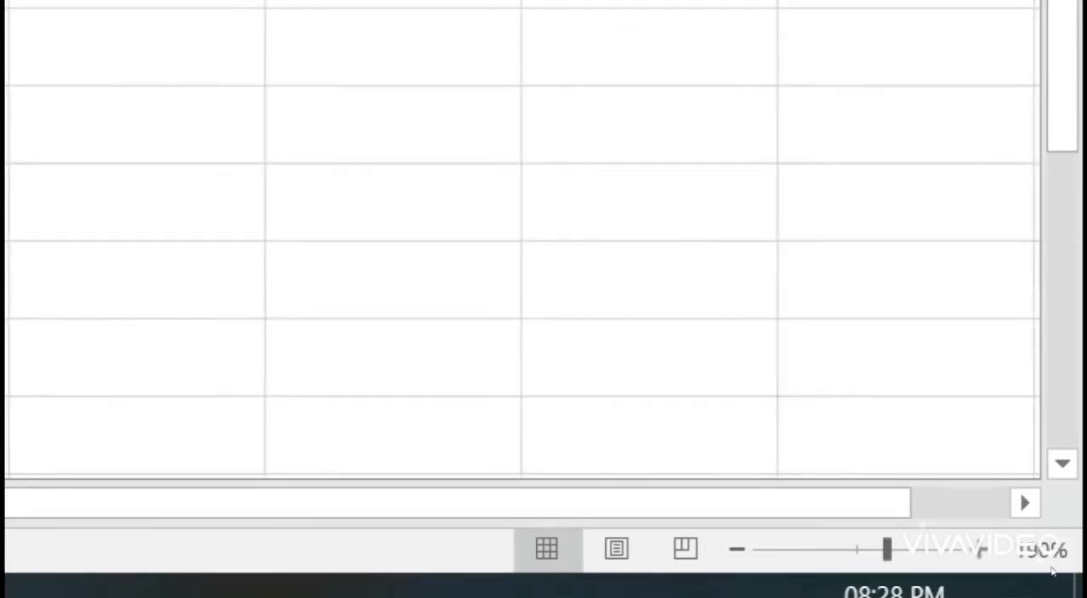
{"action": "left_click", "coordinate": [965, 573]}
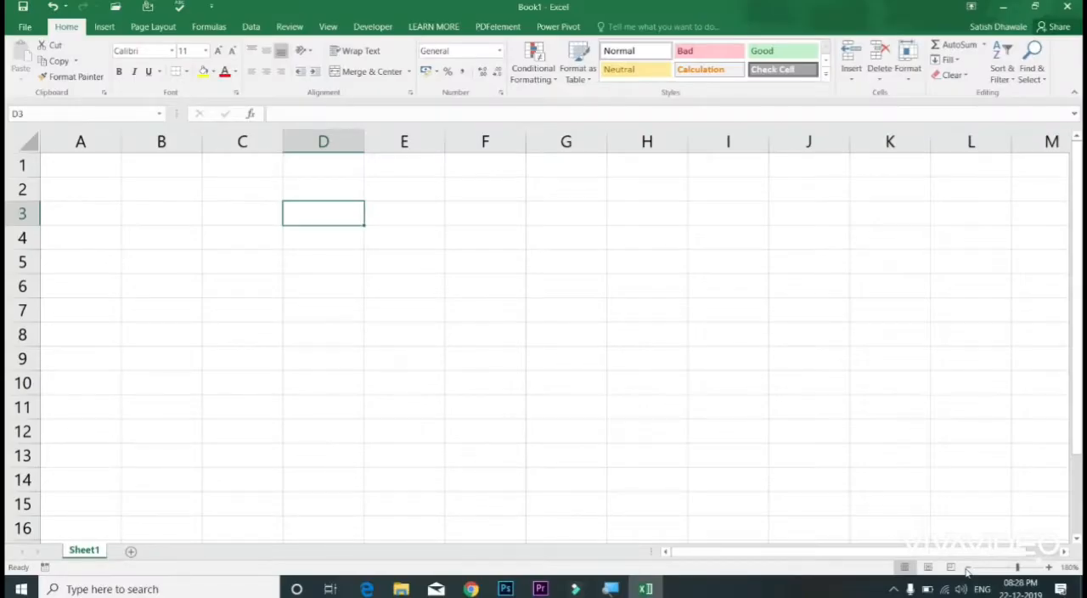
{"action": "left_click", "coordinate": [966, 571]}
{"action": "left_click", "coordinate": [966, 570]}
{"action": "left_click", "coordinate": [966, 571]}
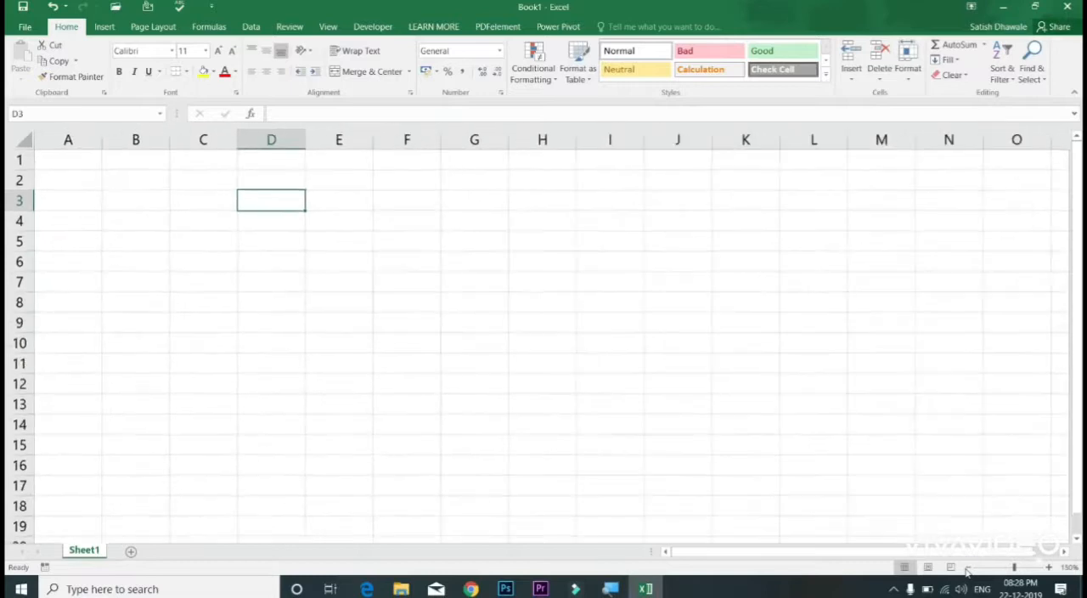
Step: Set the worksheet magnification to 200% through the Zoom dialog
{"action": "key", "text": "alt+v"}
{"action": "key", "text": "z"}
{"action": "key", "text": "Up"}
{"action": "key", "text": "Up"}
{"action": "key", "text": "Up"}
{"action": "key", "text": "Up"}
{"action": "key", "text": "Up"}
{"action": "key", "text": "Up"}
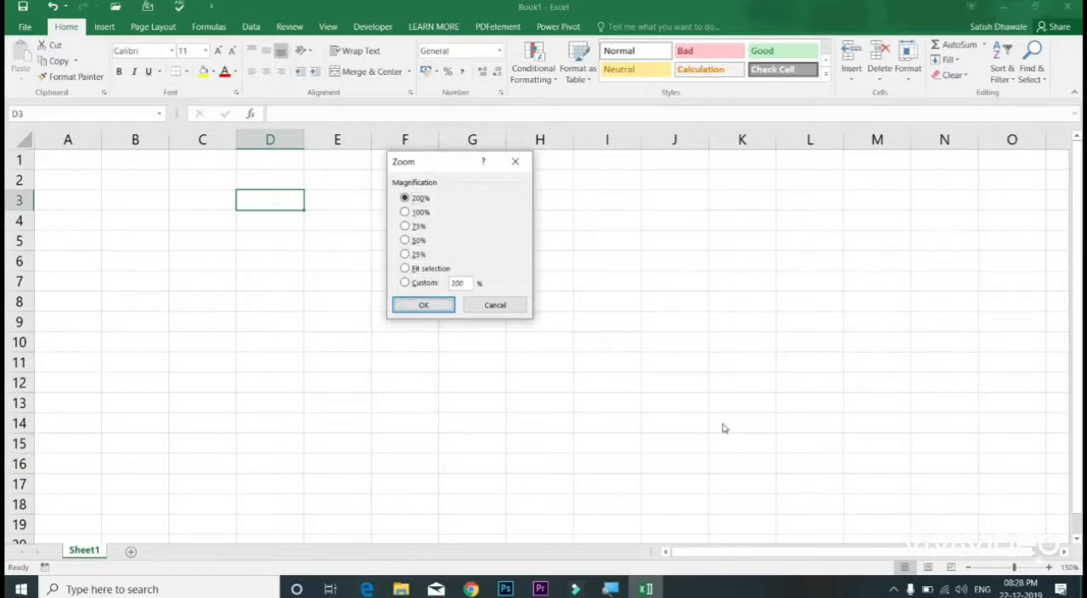
{"action": "key", "text": "Return"}
Step: Enter the formula =50+30 in cell C4
{"action": "left_click", "coordinate": [77, 179]}
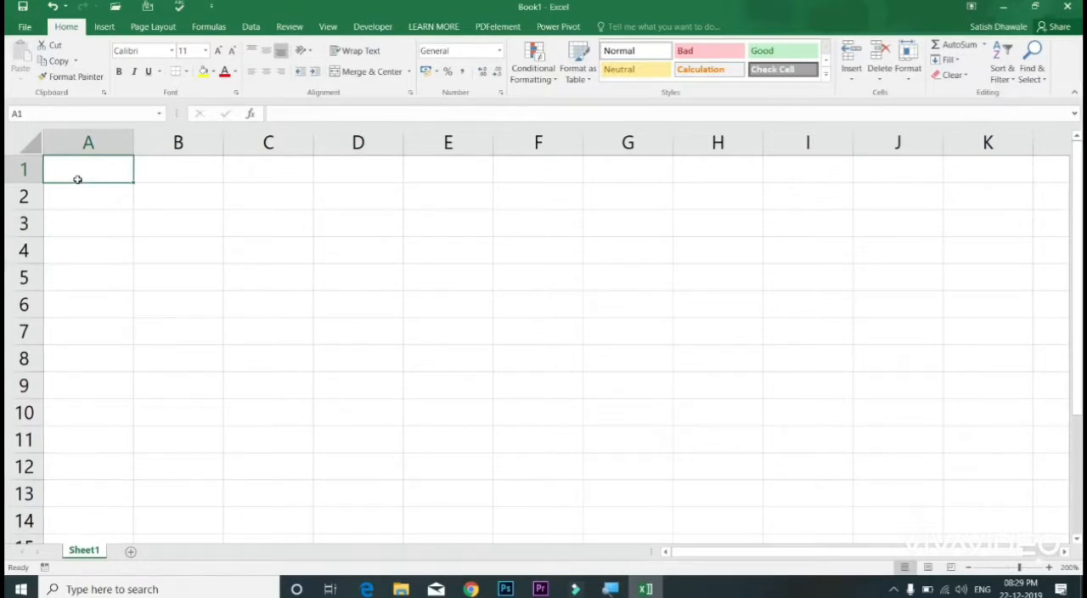
{"action": "left_click", "coordinate": [307, 257]}
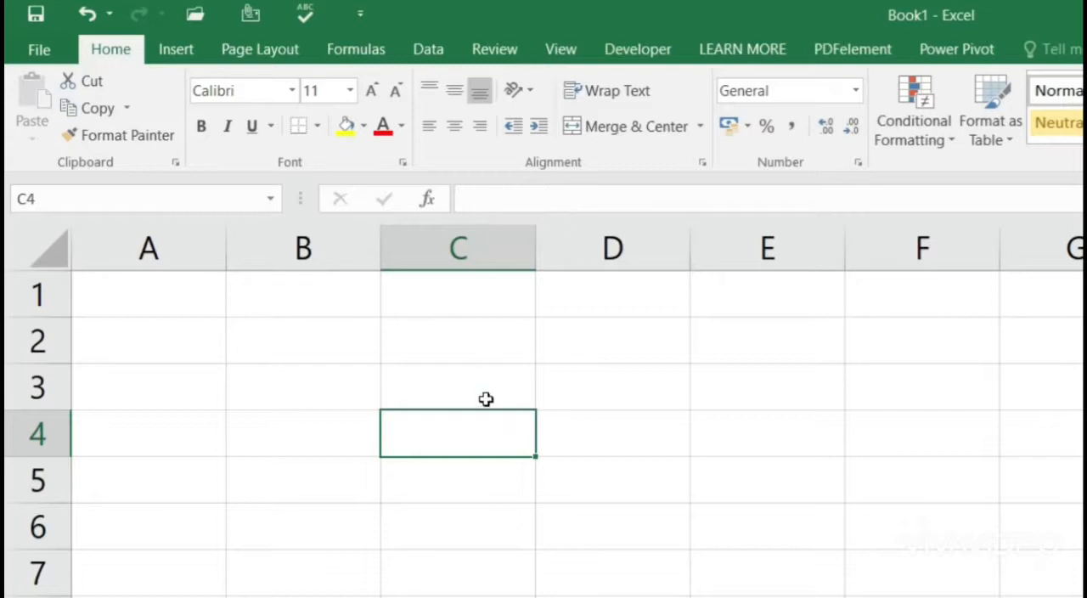
{"action": "type", "text": "="}
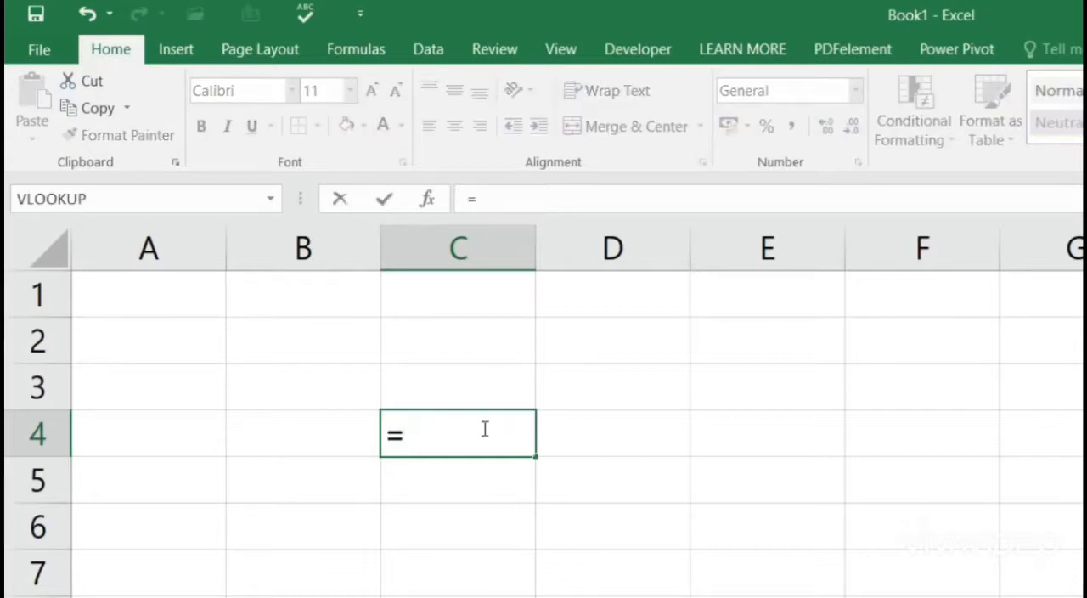
{"action": "type", "text": "50"}
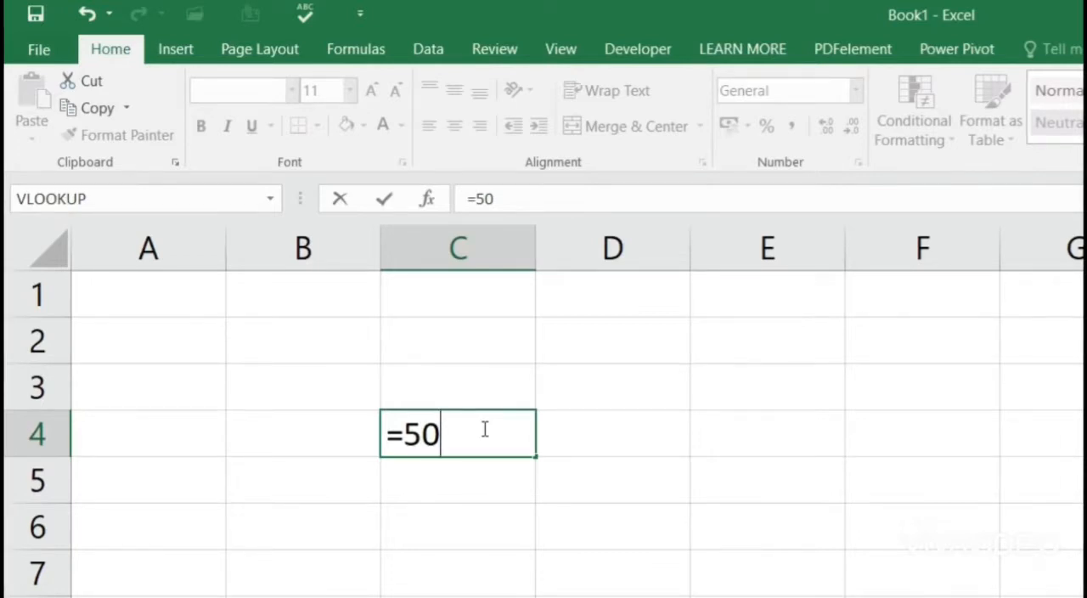
{"action": "type", "text": "+30"}
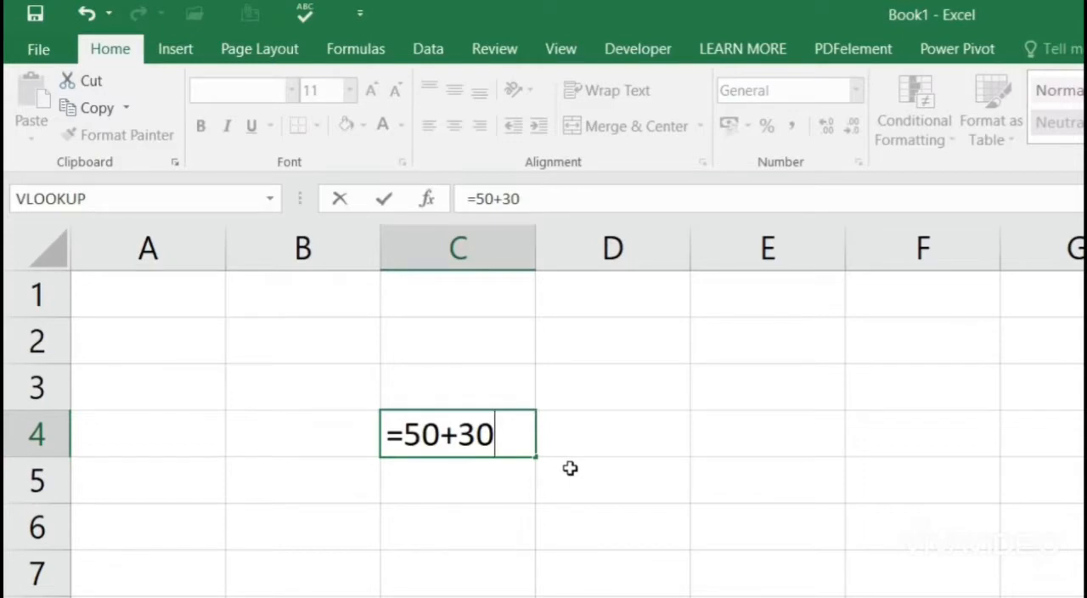
{"action": "key", "text": "Return"}
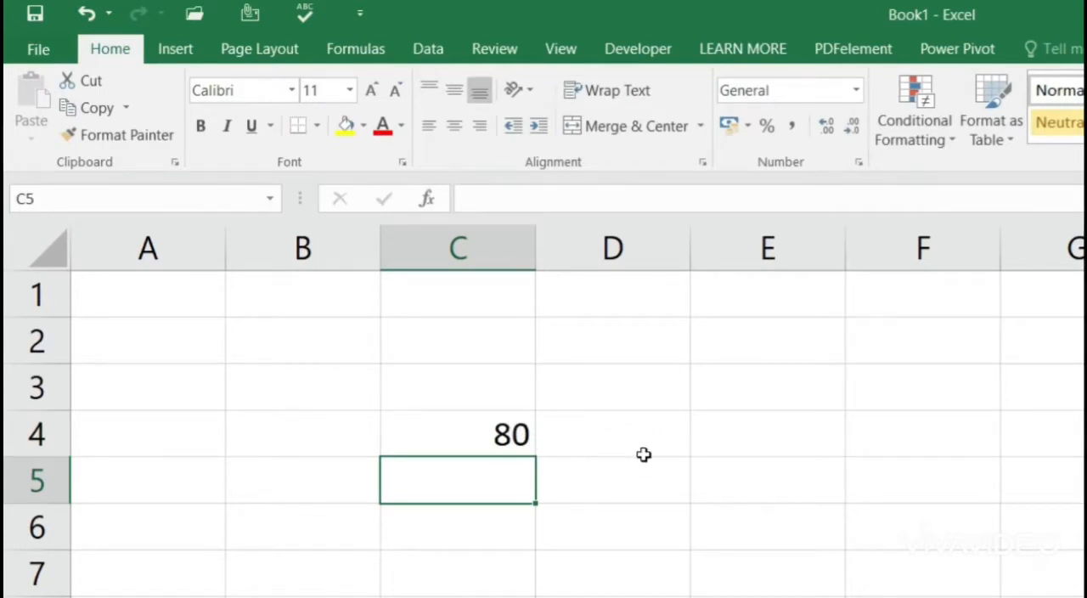
Step: Enter the plain number 80 in cell C5 and compare the underlying contents of C4 and C5 in the formula bar
{"action": "type", "text": "80"}
{"action": "key", "text": "Return"}
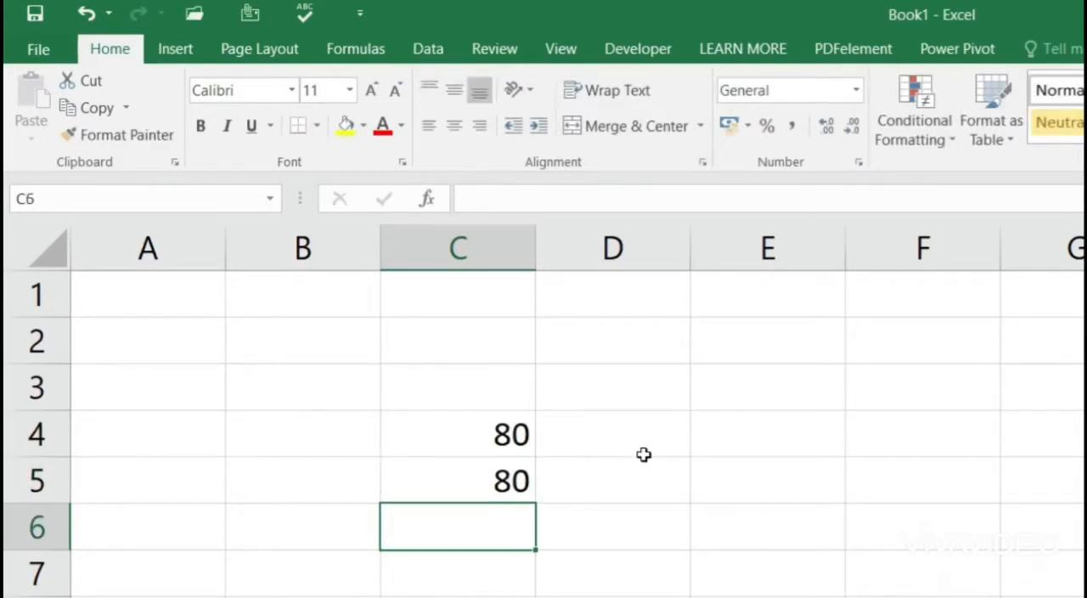
{"action": "left_click", "coordinate": [507, 475]}
{"action": "left_click", "coordinate": [503, 435]}
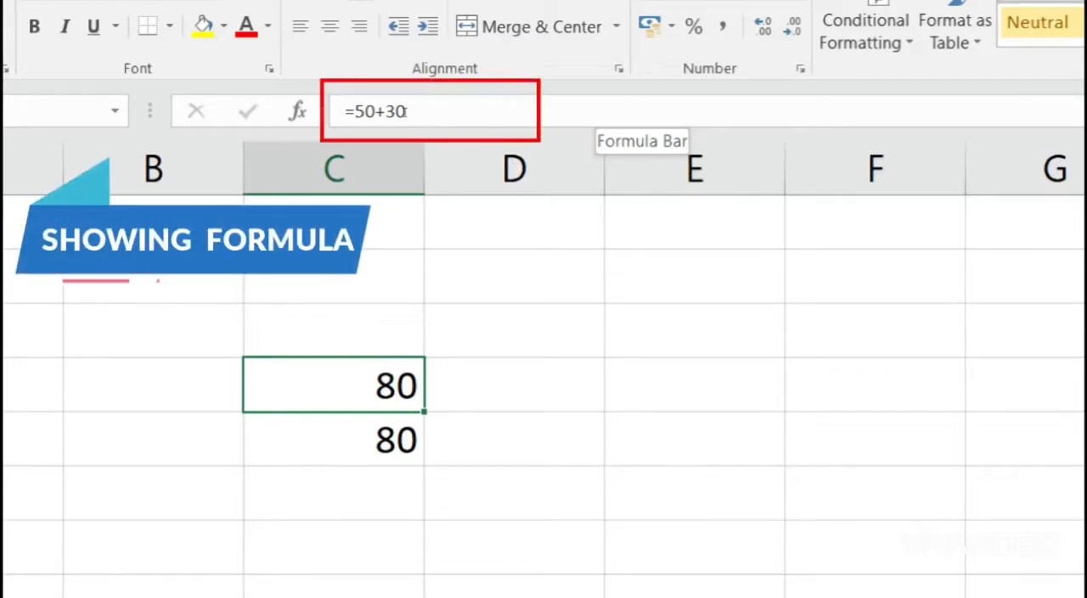
{"action": "key", "text": "Down"}
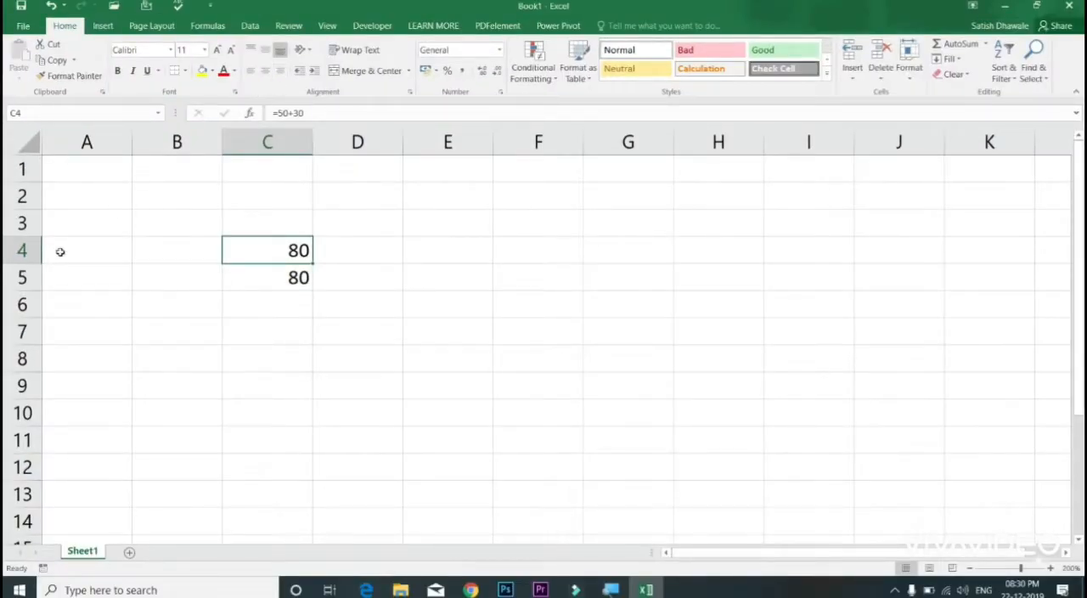
{"action": "left_click", "coordinate": [265, 277]}
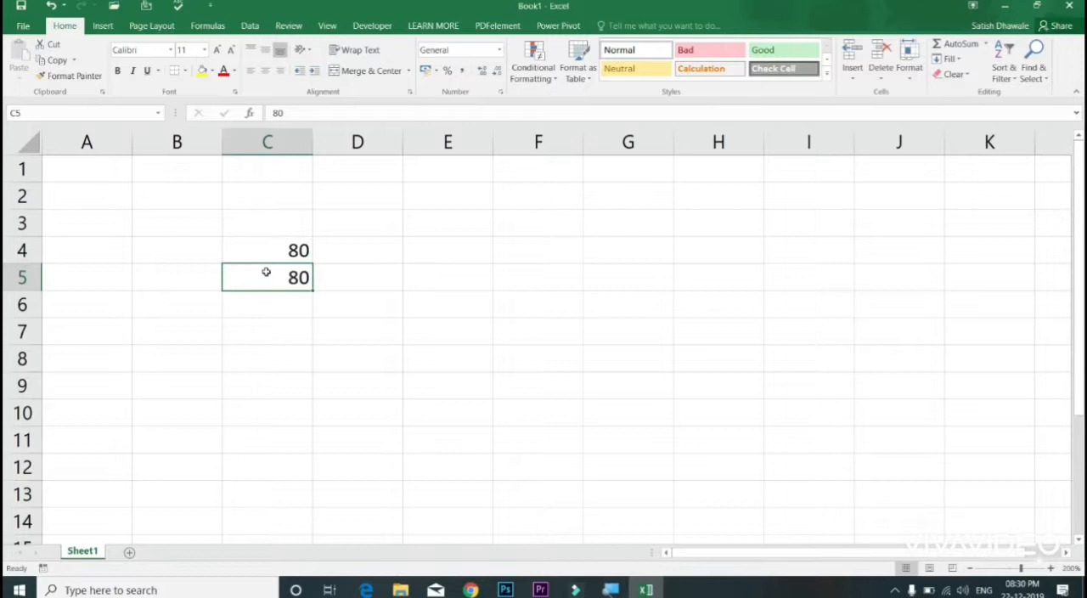
{"action": "left_click", "coordinate": [274, 252]}
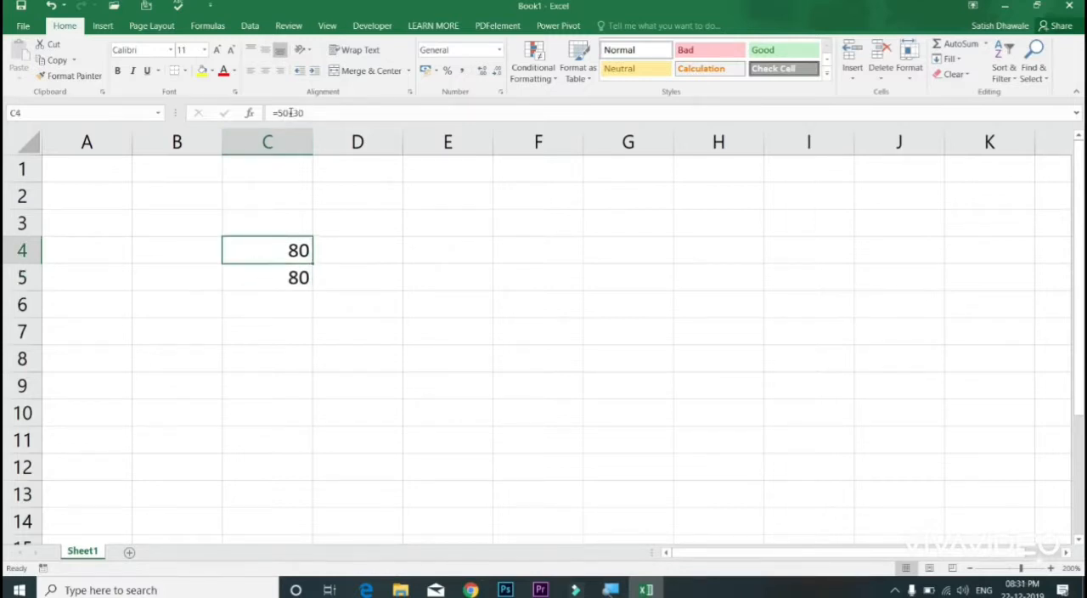
{"action": "left_click", "coordinate": [287, 278]}
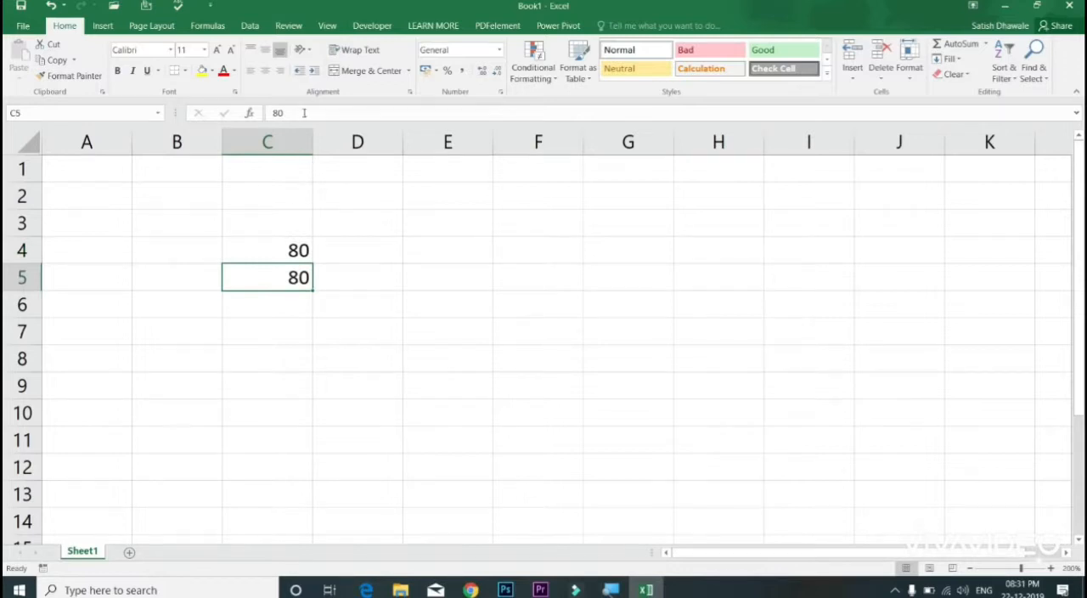
Step: Enter the sample texts DSFSD, DF and DSFSD in cells C6 to C8
{"action": "left_click", "coordinate": [293, 308]}
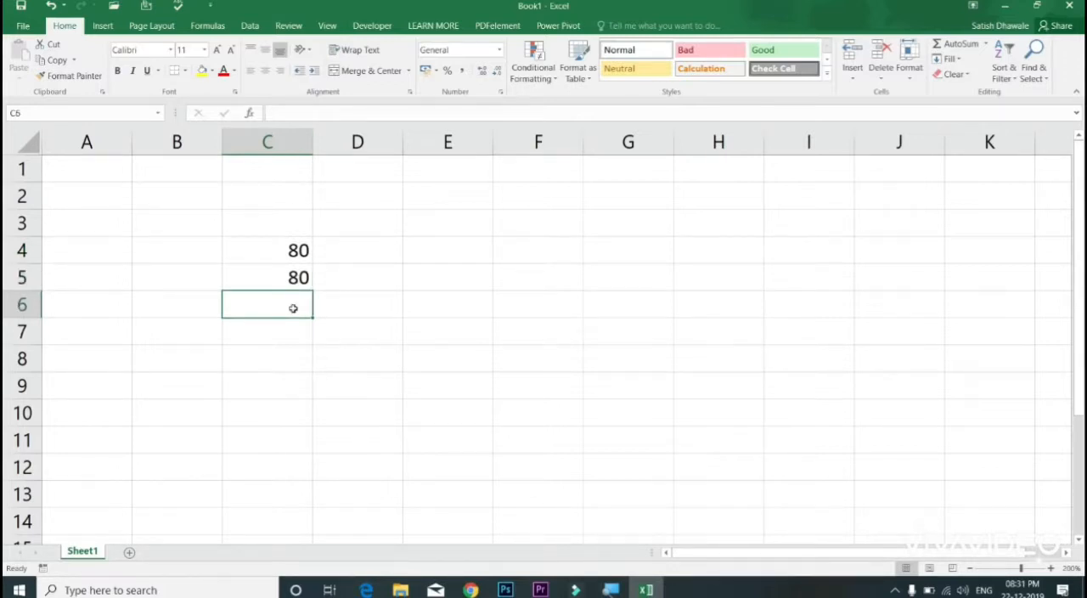
{"action": "type", "text": "DSFSD"}
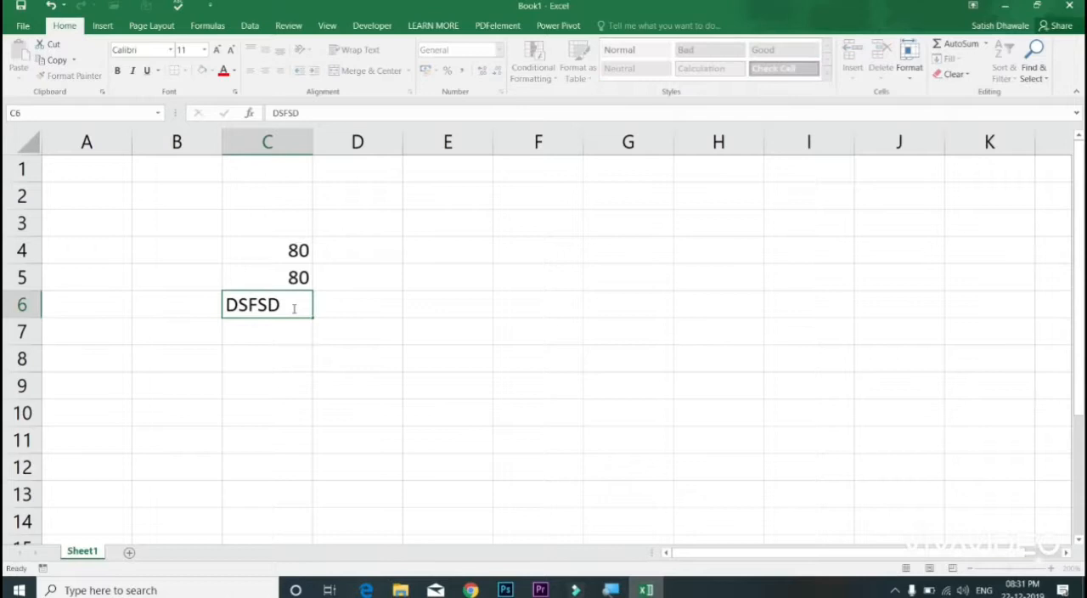
{"action": "key", "text": "Return"}
{"action": "type", "text": "DF"}
{"action": "key", "text": "Return"}
{"action": "type", "text": "DSF"}
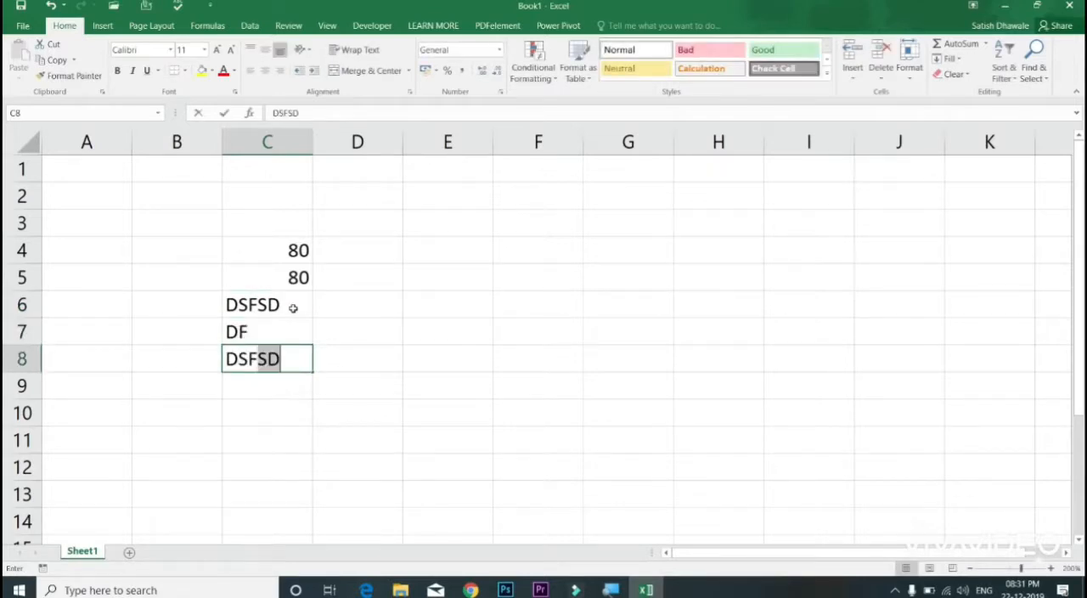
{"action": "key", "text": "Return"}
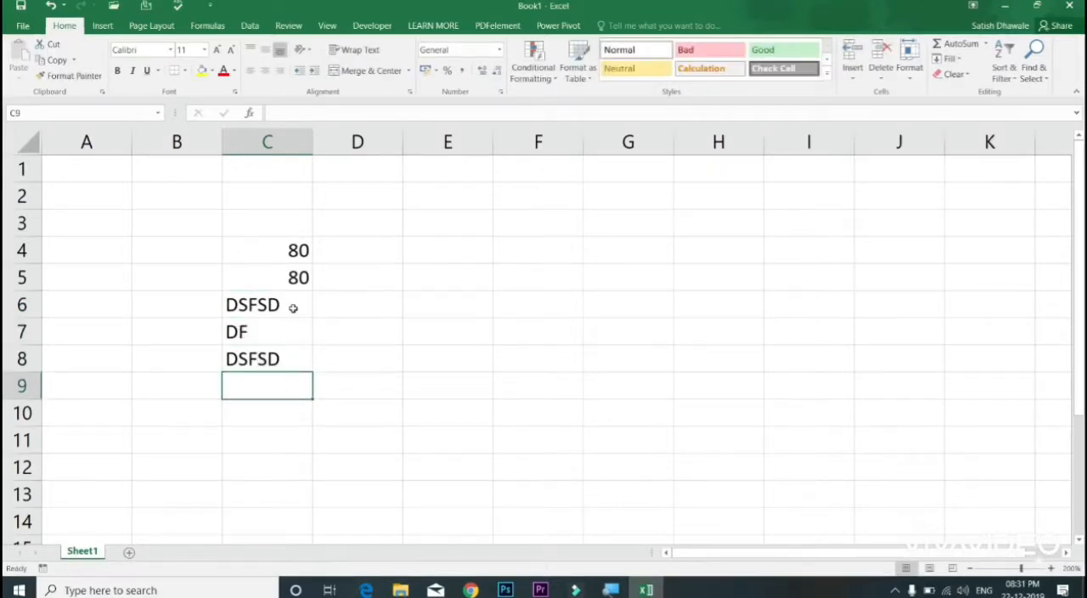
Step: Enter LEARN MORE in cell C9 and widen column C to about twice its width so the text fits
{"action": "type", "text": "LEARN MORE"}
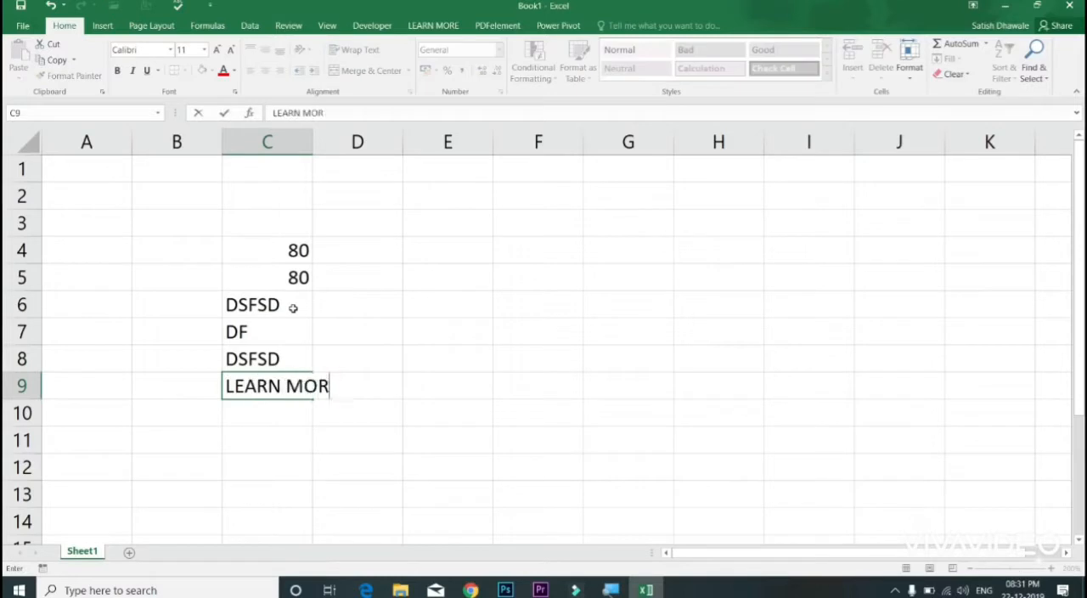
{"action": "key", "text": "Return"}
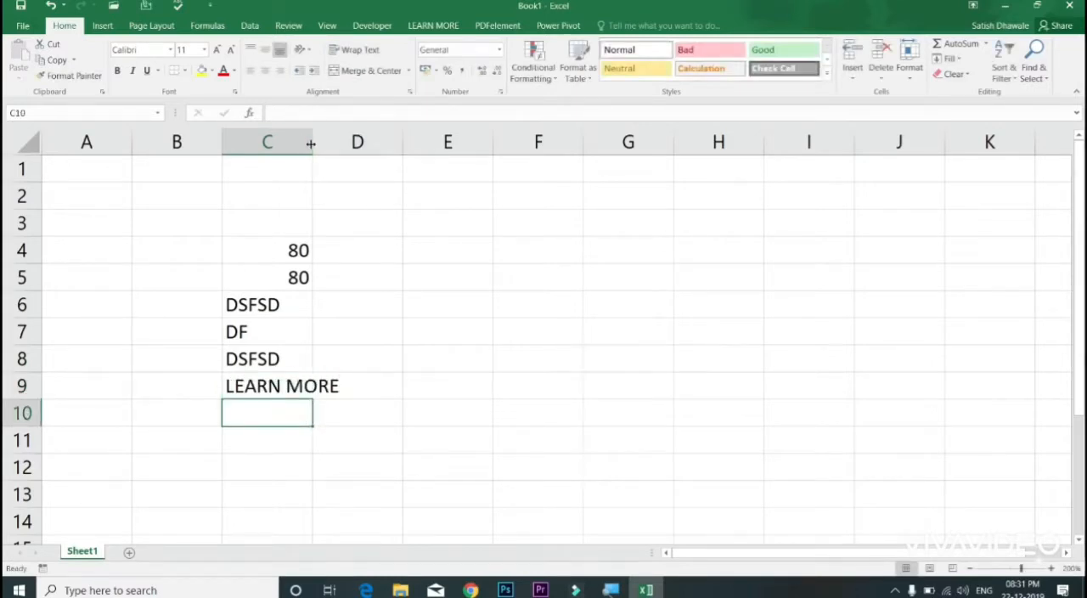
{"action": "left_click_drag", "start_coordinate": [313, 144], "coordinate": [403, 144]}
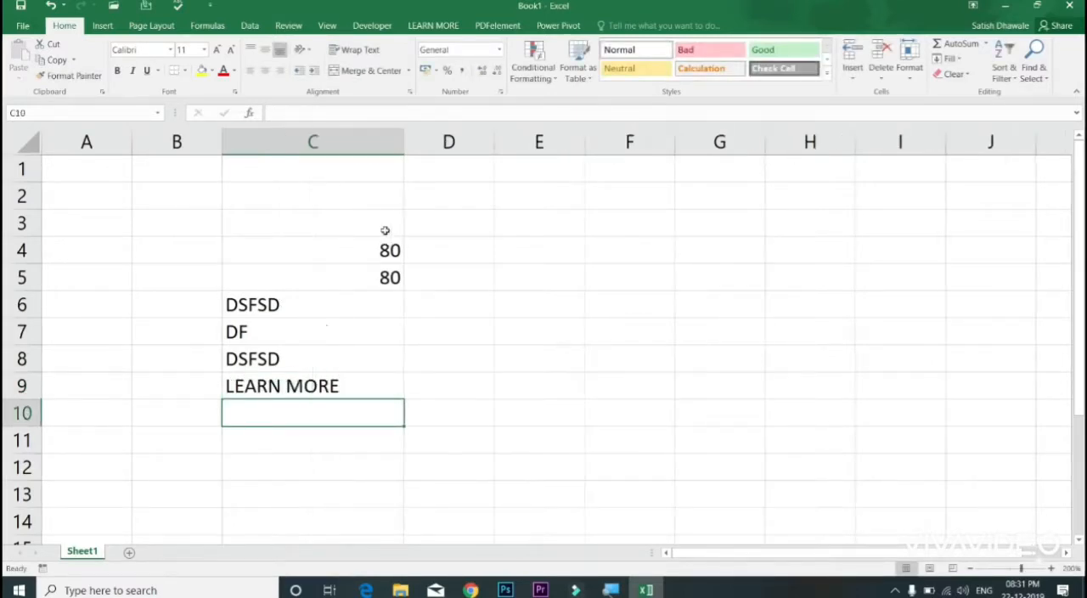
Step: Inspect the contents of C9 and C4, then expand and collapse the formula bar repeatedly with C4:C9 selected
{"action": "left_click", "coordinate": [309, 381]}
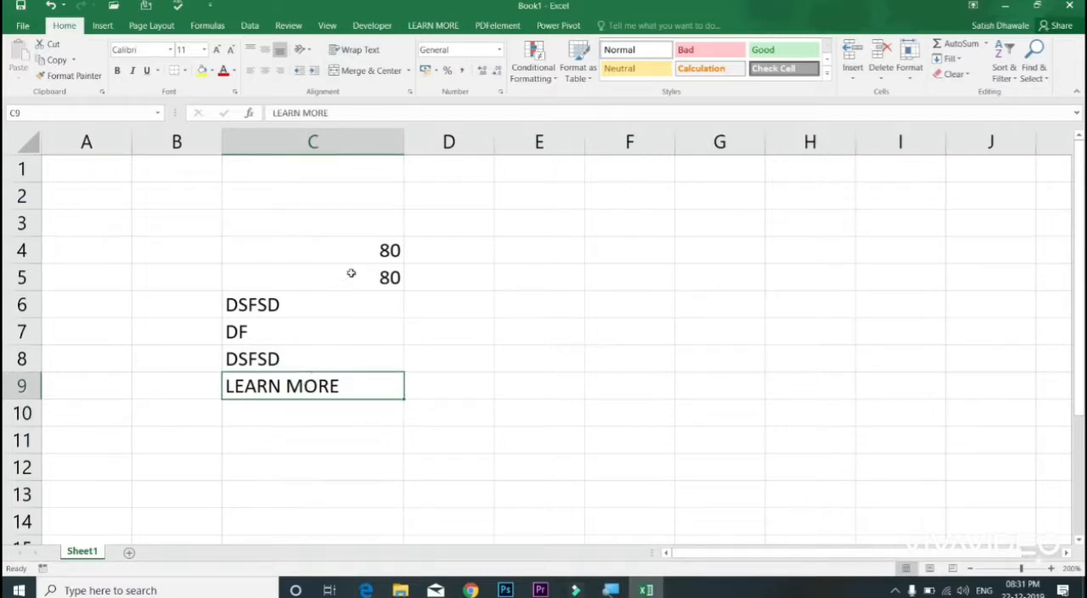
{"action": "left_click", "coordinate": [357, 247]}
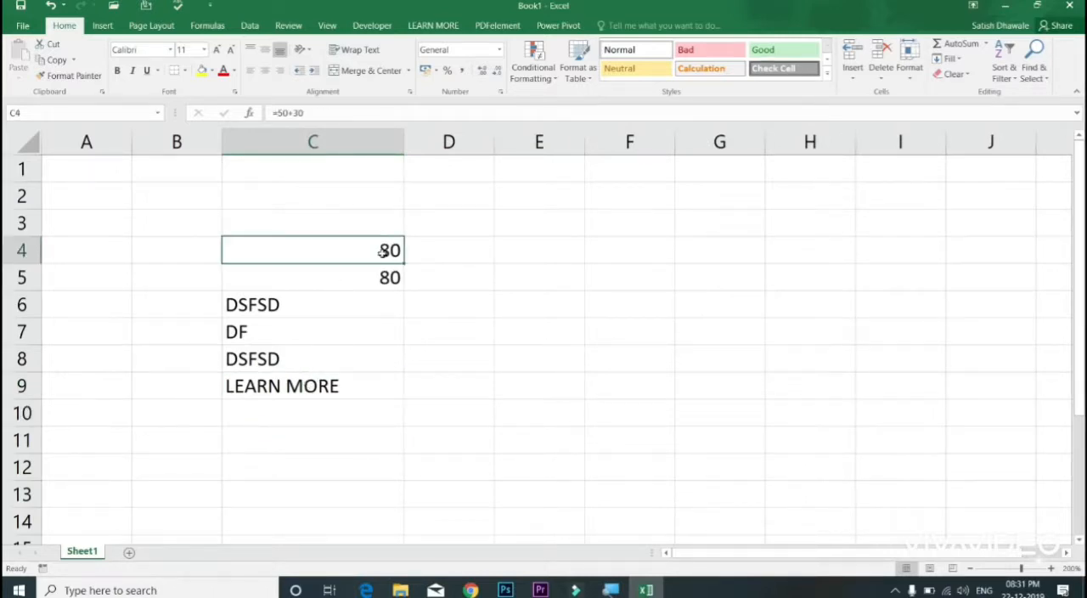
{"action": "left_click_drag", "start_coordinate": [381, 259], "coordinate": [373, 388]}
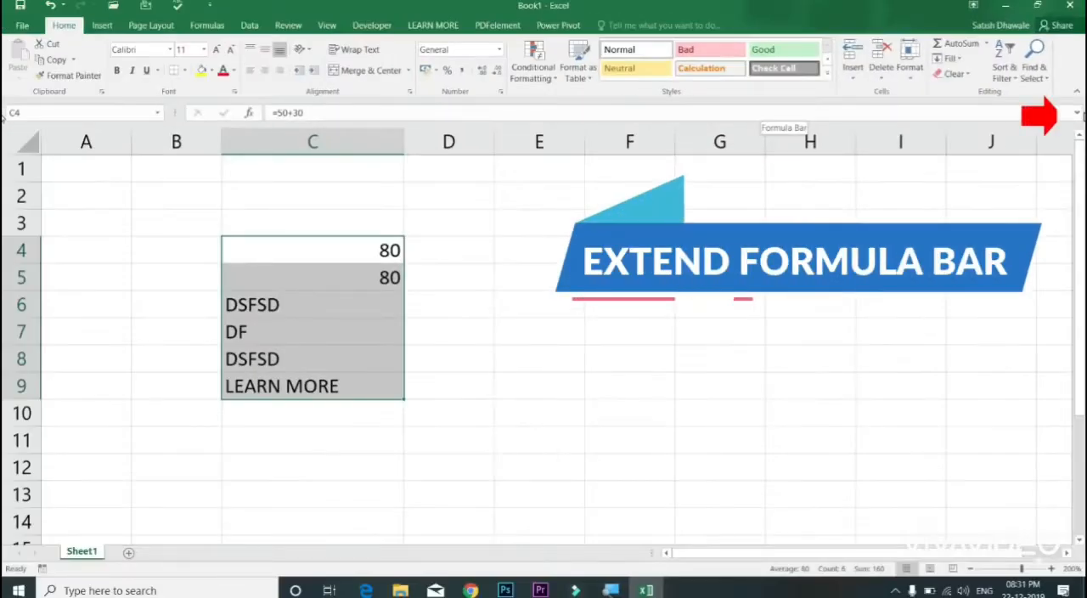
{"action": "left_click", "coordinate": [1077, 115]}
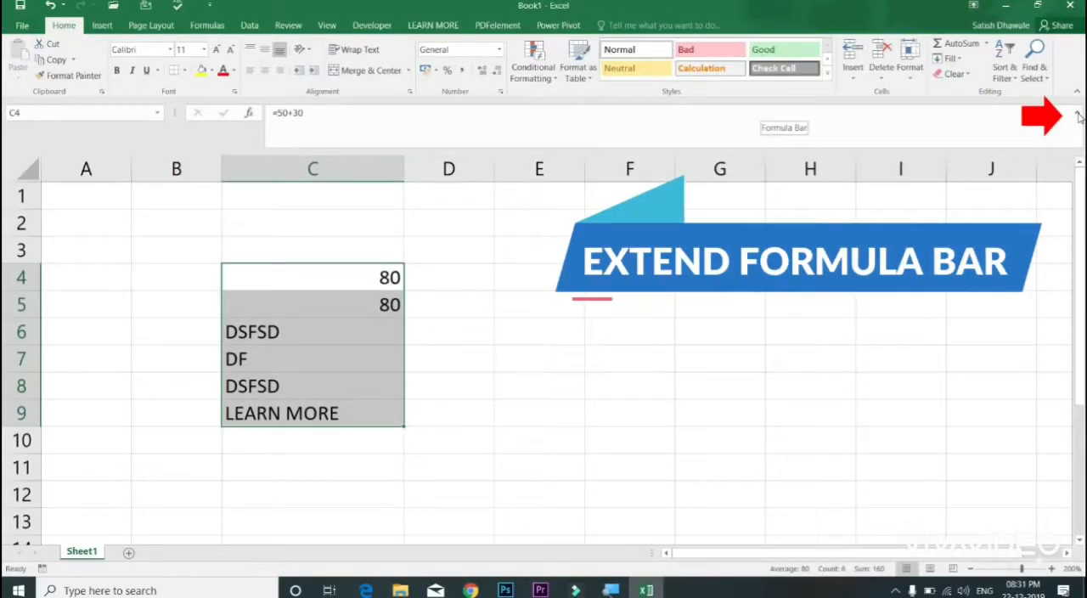
{"action": "left_click", "coordinate": [1077, 115]}
{"action": "left_click", "coordinate": [1077, 115]}
{"action": "left_click", "coordinate": [1077, 116]}
{"action": "left_click", "coordinate": [1077, 115]}
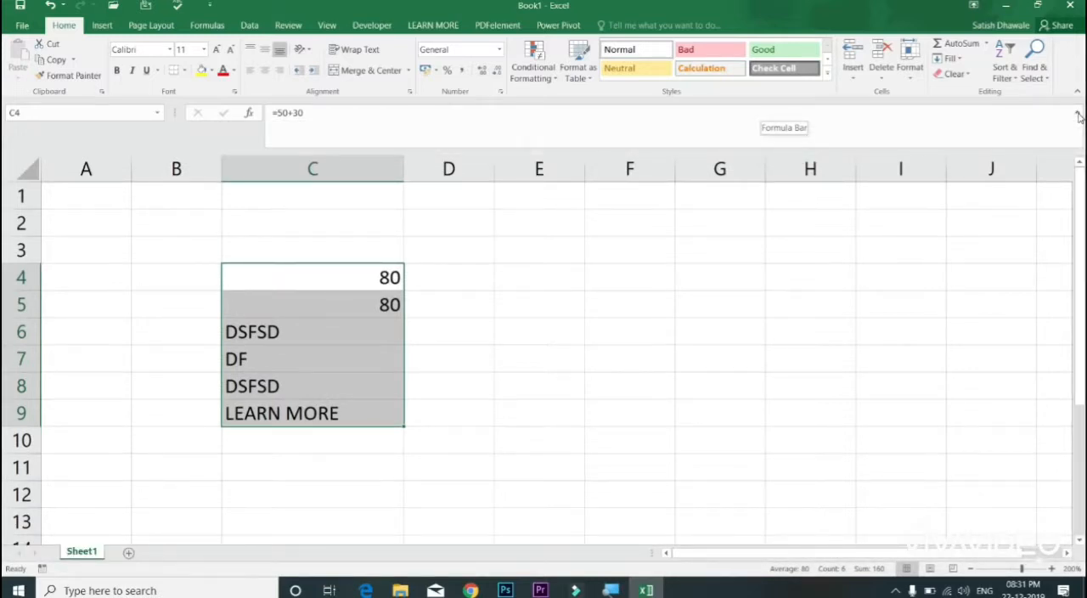
{"action": "left_click", "coordinate": [1076, 116]}
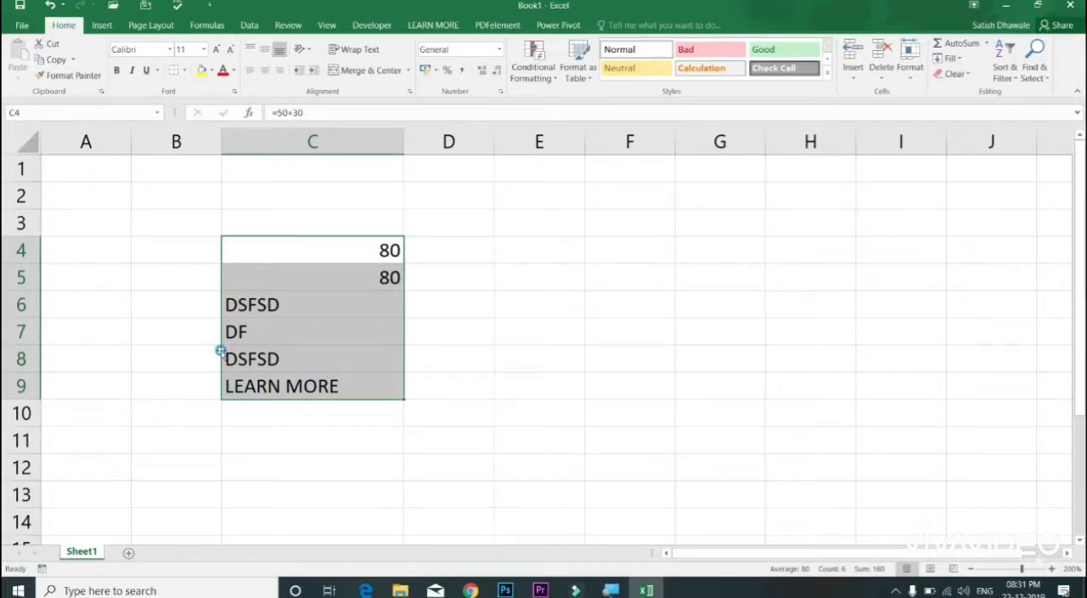
Step: Clear the contents of the selected range C4:C9 and return to cell A1
{"action": "key", "text": "Delete"}
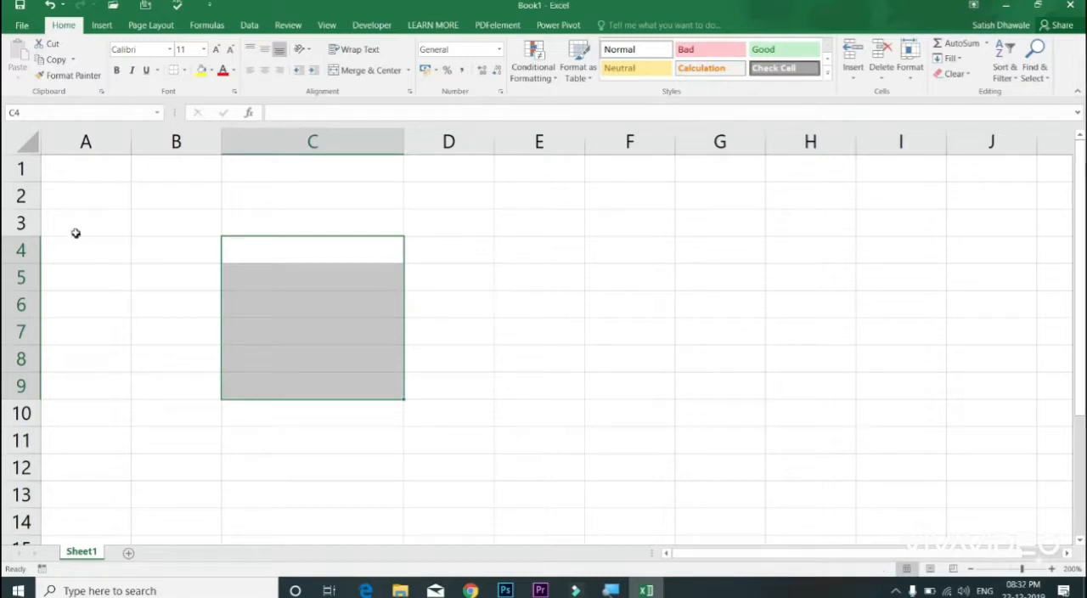
{"action": "left_click", "coordinate": [90, 160]}
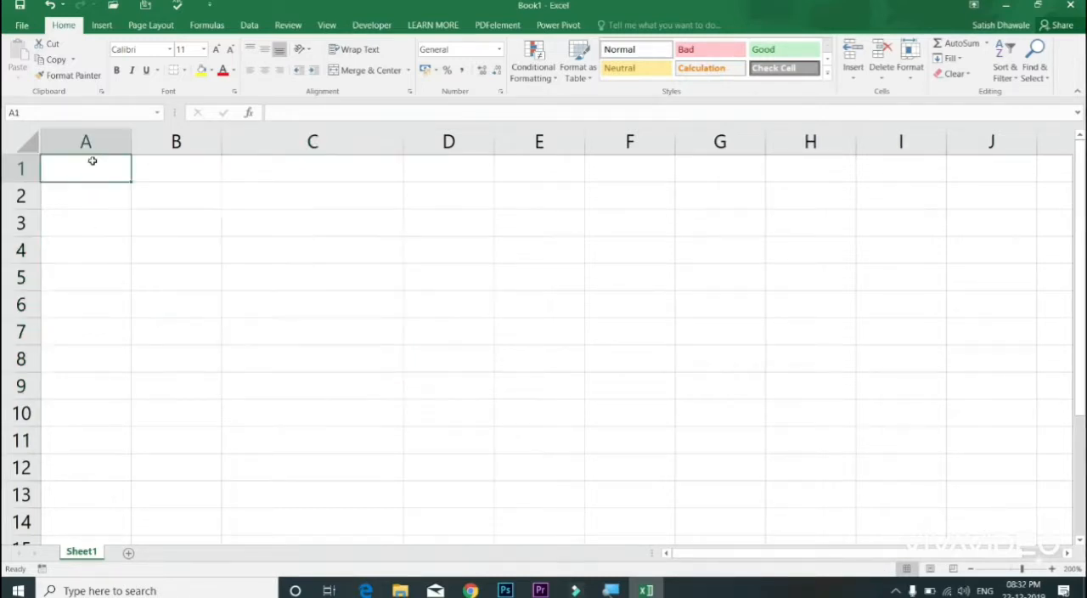
Step: Select the whole columns A, B, C and D one after another to look at the column letters
{"action": "left_click", "coordinate": [89, 141]}
{"action": "left_click", "coordinate": [170, 141]}
{"action": "left_click", "coordinate": [313, 141]}
{"action": "left_click", "coordinate": [430, 142]}
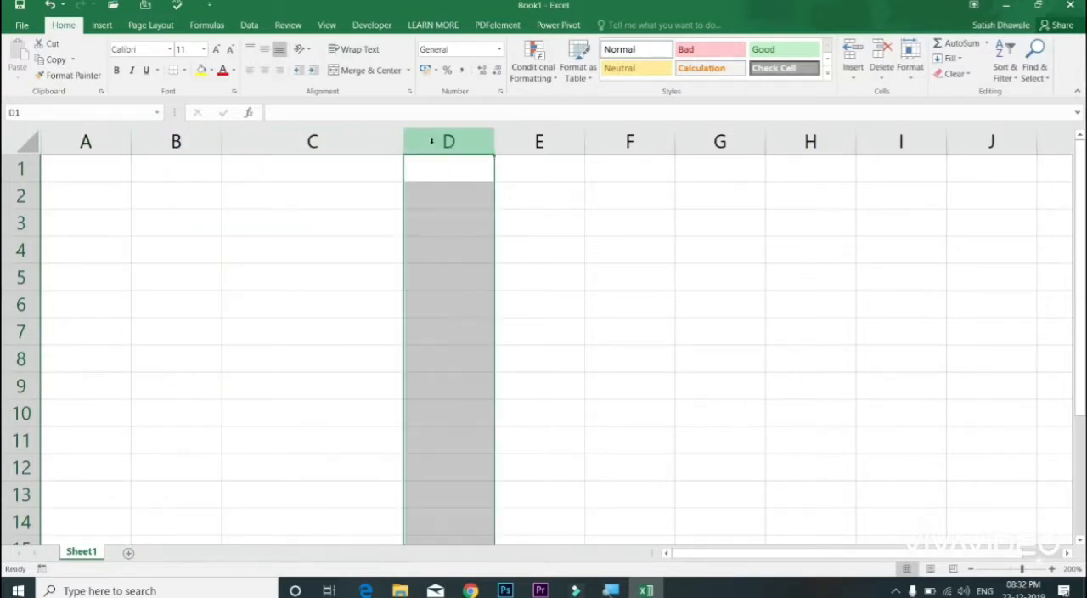
Step: Move along row 1 to cell BH1 to examine how the column lettering continues past column Z
{"action": "key", "text": "Right"}
{"action": "key", "text": "Right"}
{"action": "key", "text": "Right"}
{"action": "key", "text": "Right"}
{"action": "key", "text": "Right"}
{"action": "key", "text": "Right"}
{"action": "key", "text": "Right"}
{"action": "key", "text": "Right"}
{"action": "key", "text": "Right"}
{"action": "key", "text": "Right"}
{"action": "key", "text": "Right"}
{"action": "key", "text": "Right"}
{"action": "key", "text": "Right"}
{"action": "key", "text": "Right"}
{"action": "key", "text": "Right"}
{"action": "key", "text": "Right"}
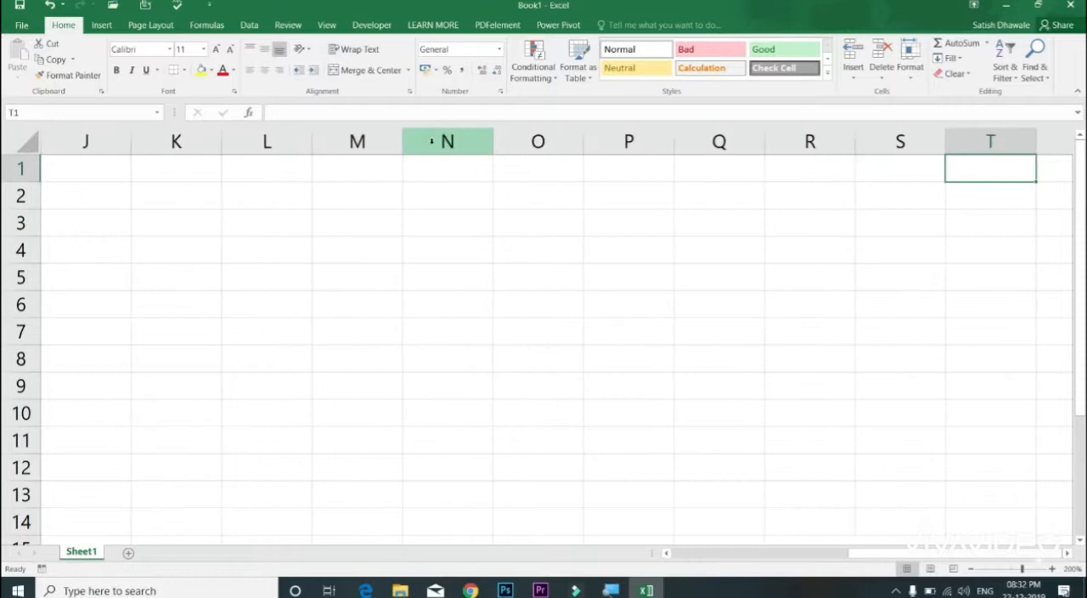
{"action": "key", "text": "Right"}
{"action": "key", "text": "Right"}
{"action": "key", "text": "Right"}
{"action": "key", "text": "Right"}
{"action": "key", "text": "Right"}
{"action": "key", "text": "Right"}
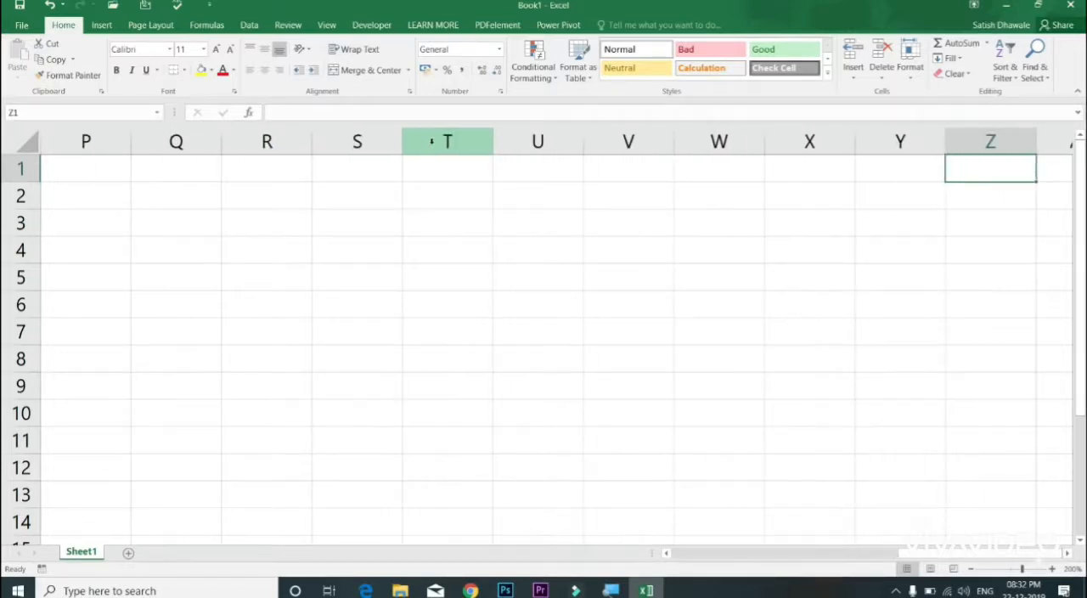
{"action": "key", "text": "Right"}
{"action": "key", "text": "Right"}
{"action": "key", "text": "Right"}
{"action": "key", "text": "Right"}
{"action": "key", "text": "Right"}
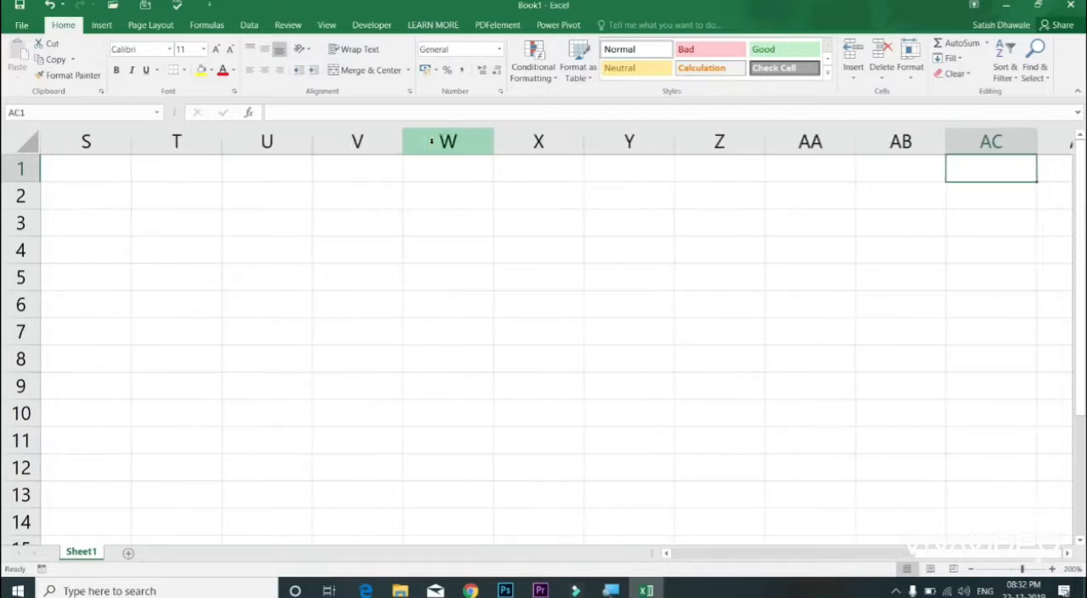
{"action": "key", "text": "Left"}
{"action": "key", "text": "Left"}
{"action": "key", "text": "Right"}
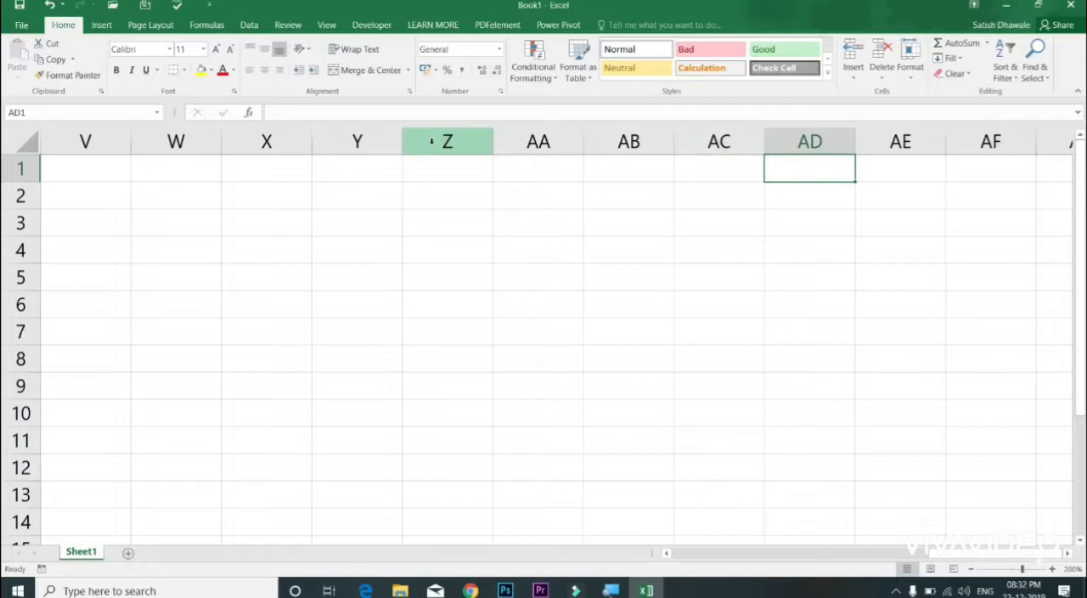
{"action": "key", "text": "Right"}
{"action": "key", "text": "Right"}
{"action": "key", "text": "Right"}
{"action": "key", "text": "Right"}
{"action": "key", "text": "Right"}
{"action": "key", "text": "Right"}
{"action": "key", "text": "Right"}
{"action": "key", "text": "Right"}
{"action": "key", "text": "Right"}
{"action": "key", "text": "Right"}
{"action": "key", "text": "Right"}
{"action": "key", "text": "Right"}
{"action": "key", "text": "Right"}
{"action": "key", "text": "Right"}
{"action": "key", "text": "Right"}
{"action": "key", "text": "Right"}
{"action": "key", "text": "Right"}
{"action": "key", "text": "Right"}
{"action": "key", "text": "Right"}
{"action": "key", "text": "Right"}
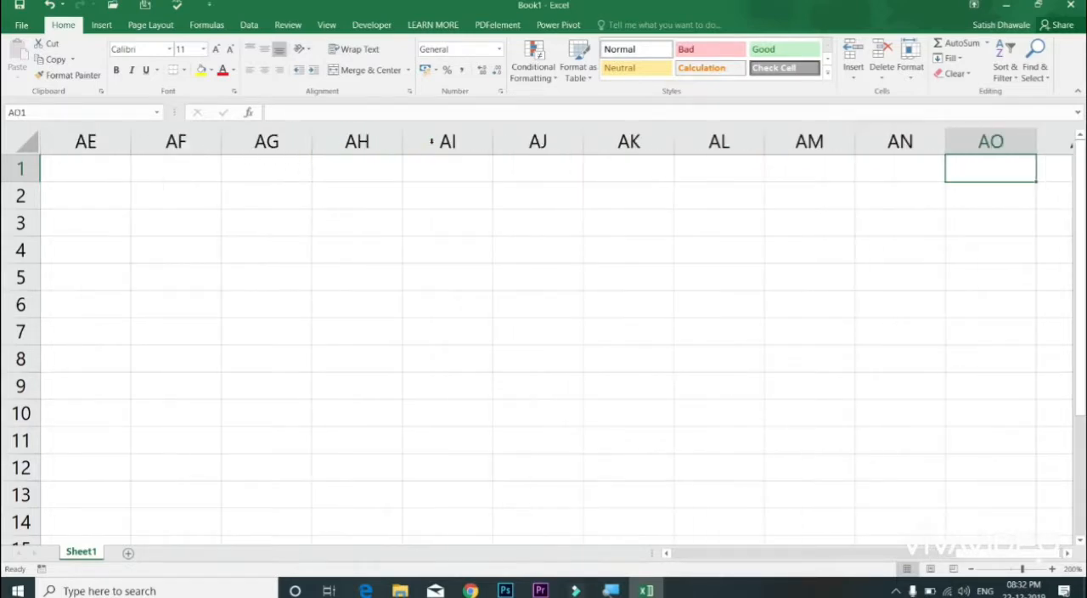
{"action": "key", "text": "Right"}
{"action": "key", "text": "Right"}
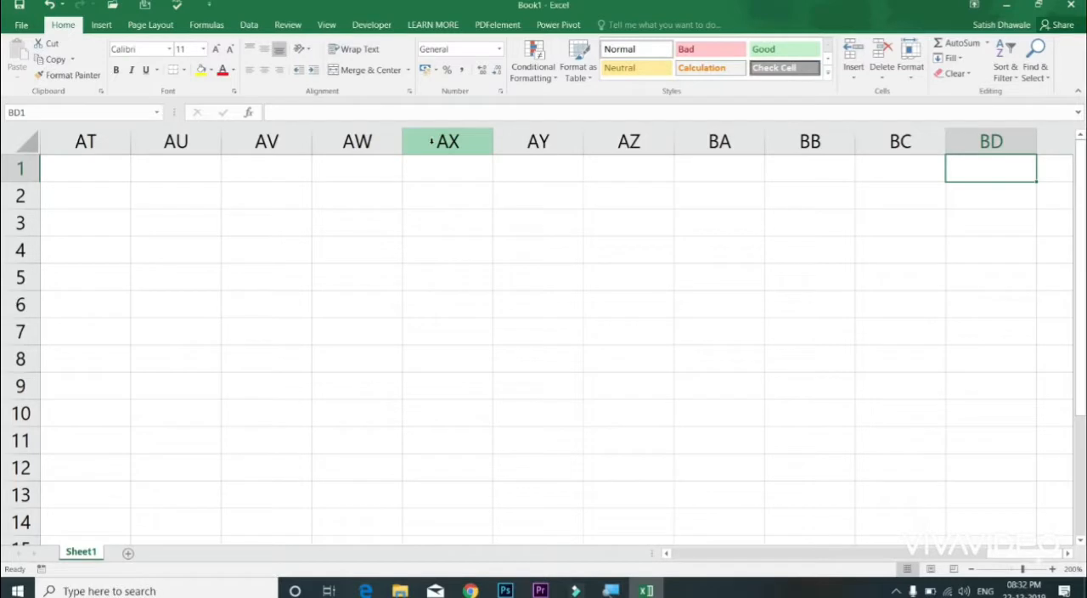
{"action": "key", "text": "Right"}
{"action": "key", "text": "Right"}
{"action": "key", "text": "Right"}
{"action": "key", "text": "Right"}
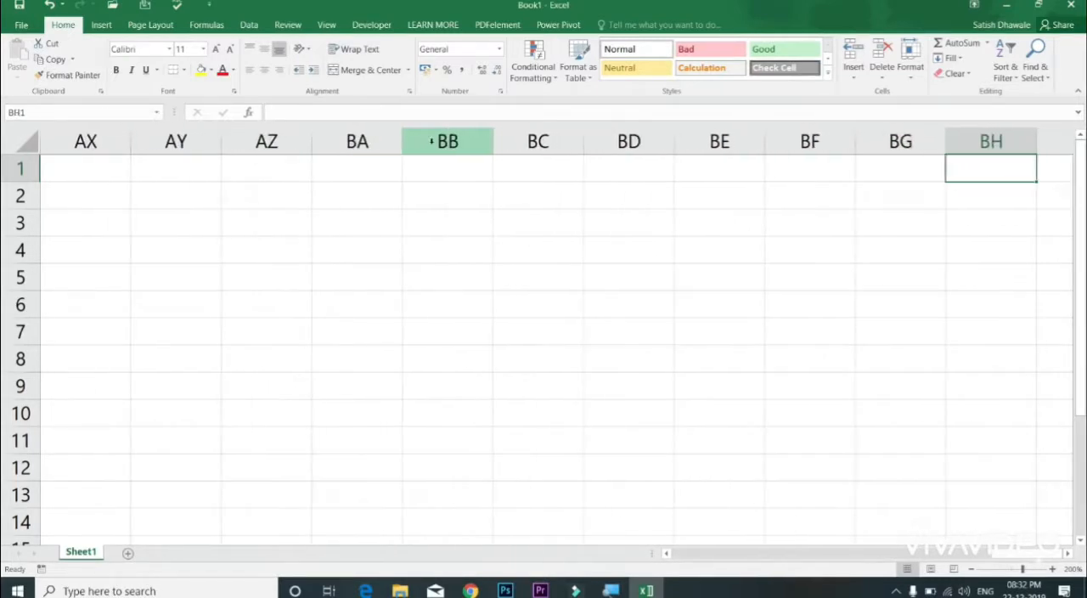
Step: Move back and forth along row 1 and on to cell BO1 to examine the column lettering
{"action": "key", "text": "Left"}
{"action": "key", "text": "Left"}
{"action": "key", "text": "Left"}
{"action": "key", "text": "Right"}
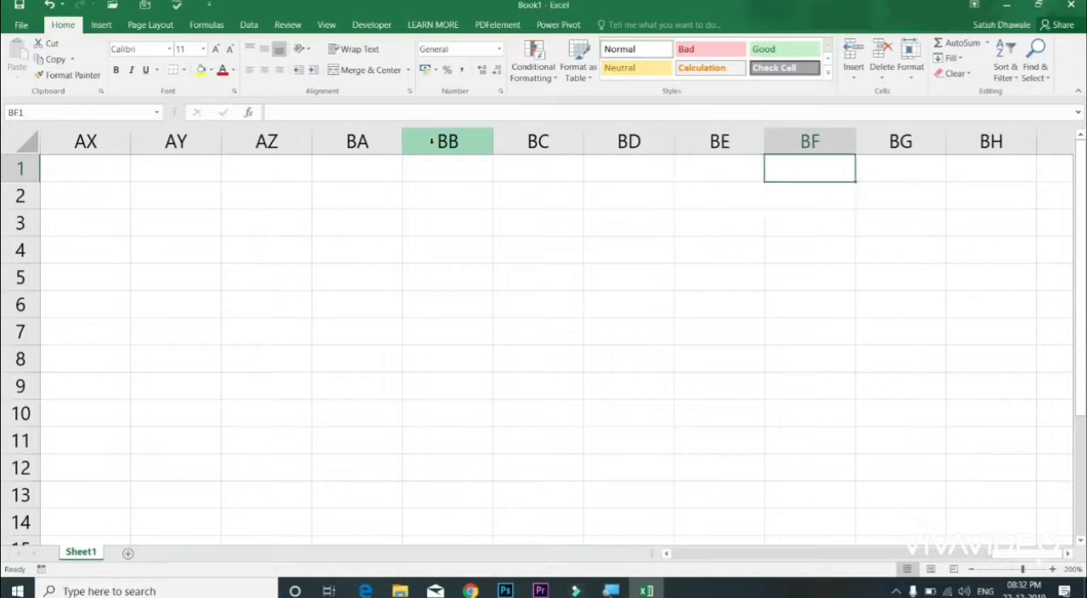
{"action": "key", "text": "Right"}
{"action": "key", "text": "Right"}
{"action": "key", "text": "Right"}
{"action": "key", "text": "Right"}
{"action": "key", "text": "Right"}
{"action": "key", "text": "Right"}
{"action": "key", "text": "Right"}
{"action": "key", "text": "Right"}
{"action": "key", "text": "Right"}
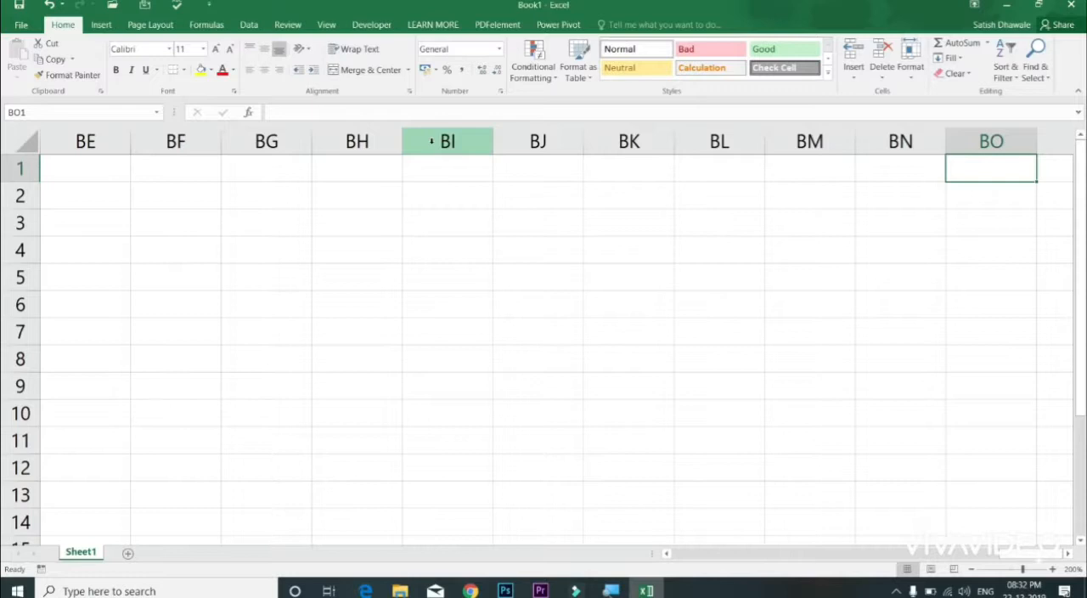
Step: Jump repeatedly between the first and last columns of row 1, finishing in cell XFD1
{"action": "key", "text": "ctrl+Right"}
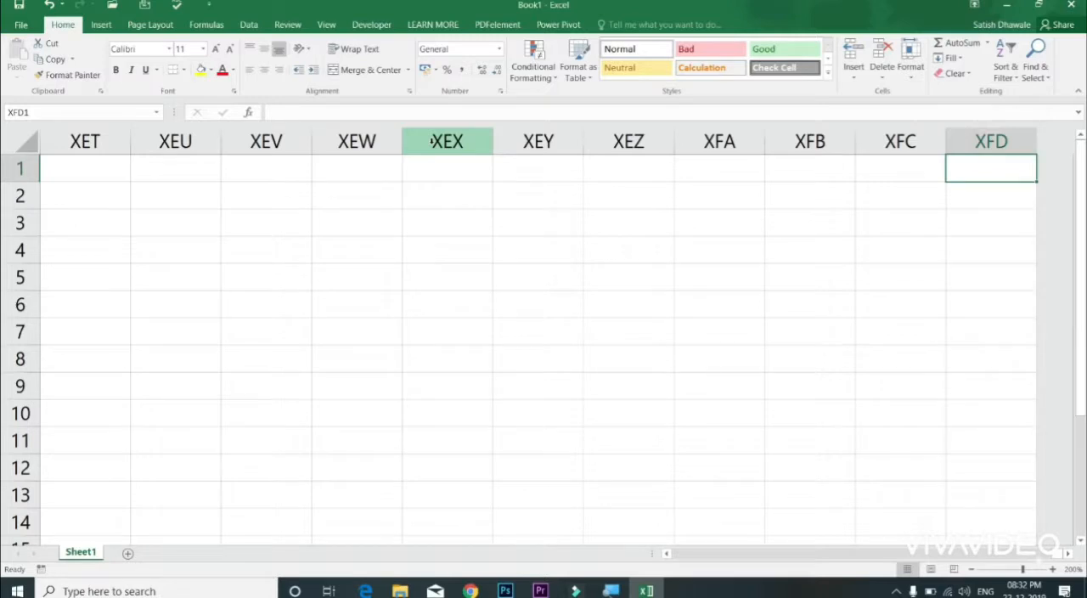
{"action": "key", "text": "ctrl+Left"}
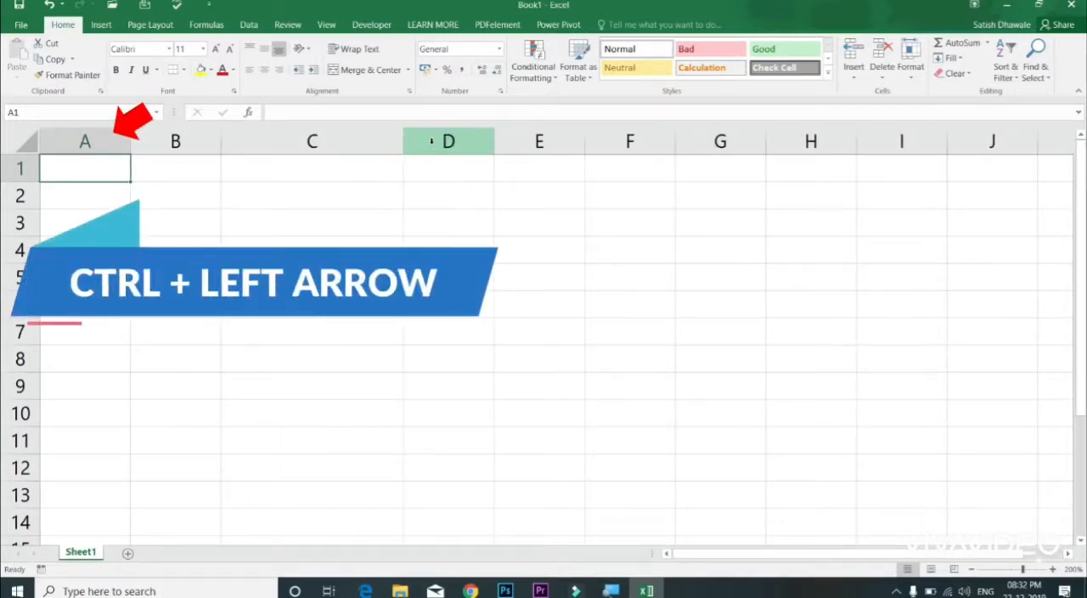
{"action": "key", "text": "ctrl+Right"}
{"action": "key", "text": "ctrl+Left"}
{"action": "key", "text": "ctrl+Right"}
{"action": "key", "text": "ctrl+Left"}
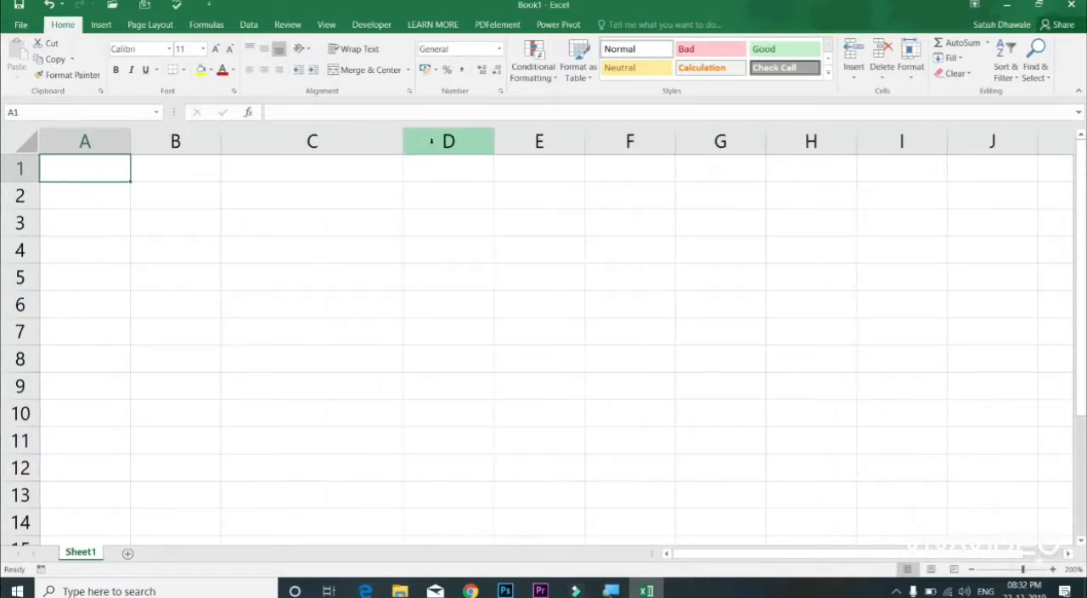
{"action": "key", "text": "ctrl+Right"}
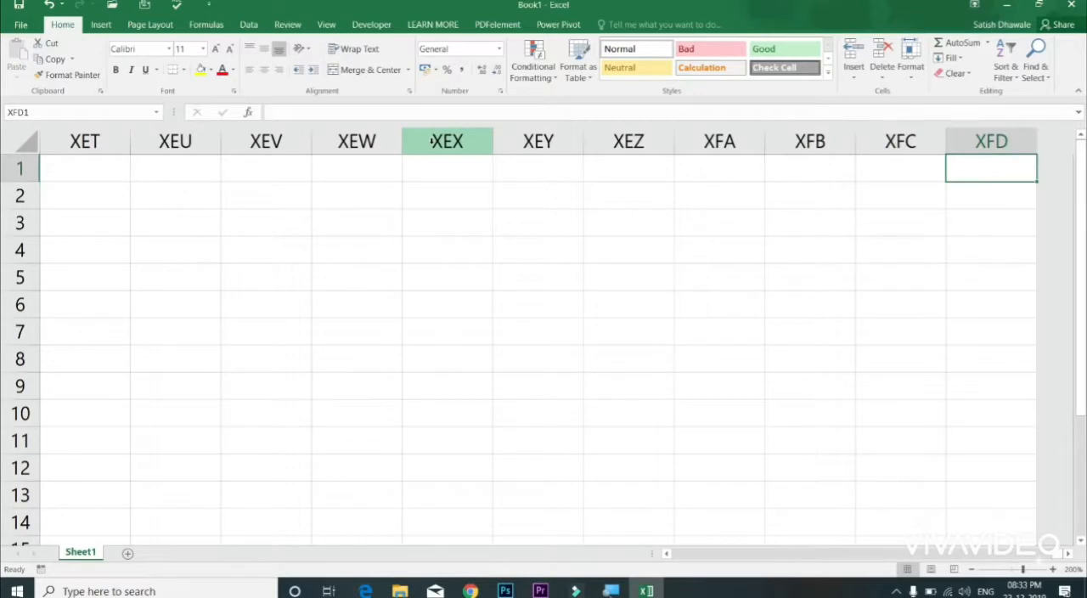
Step: Enter 16384 in cell XFD1 as the number of the last column and reselect the cell
{"action": "type", "text": "16384"}
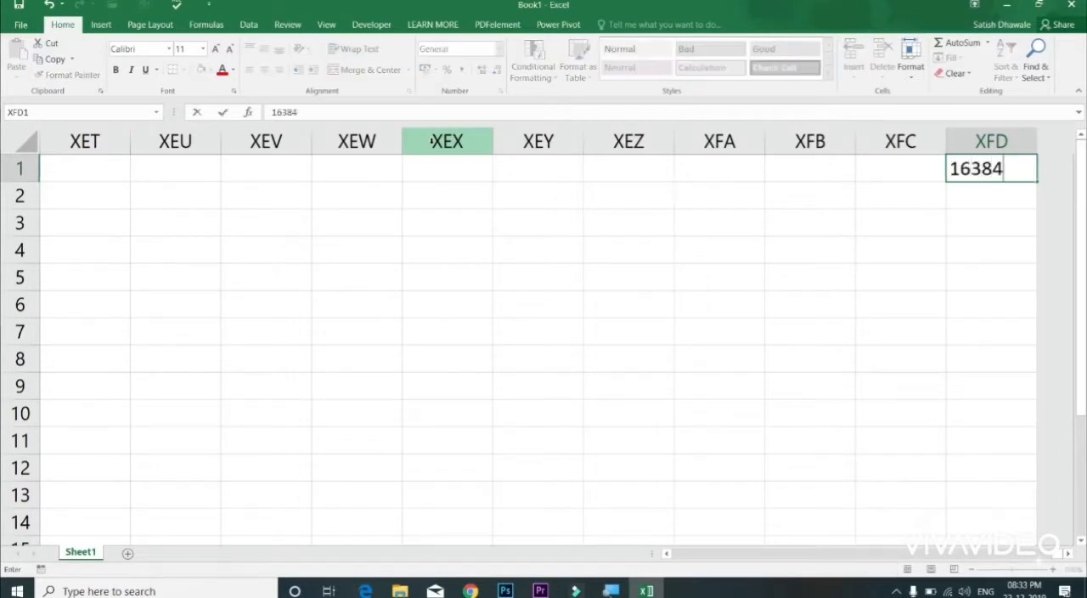
{"action": "key", "text": "ctrl+Return"}
{"action": "key", "text": "Return"}
{"action": "key", "text": "Up"}
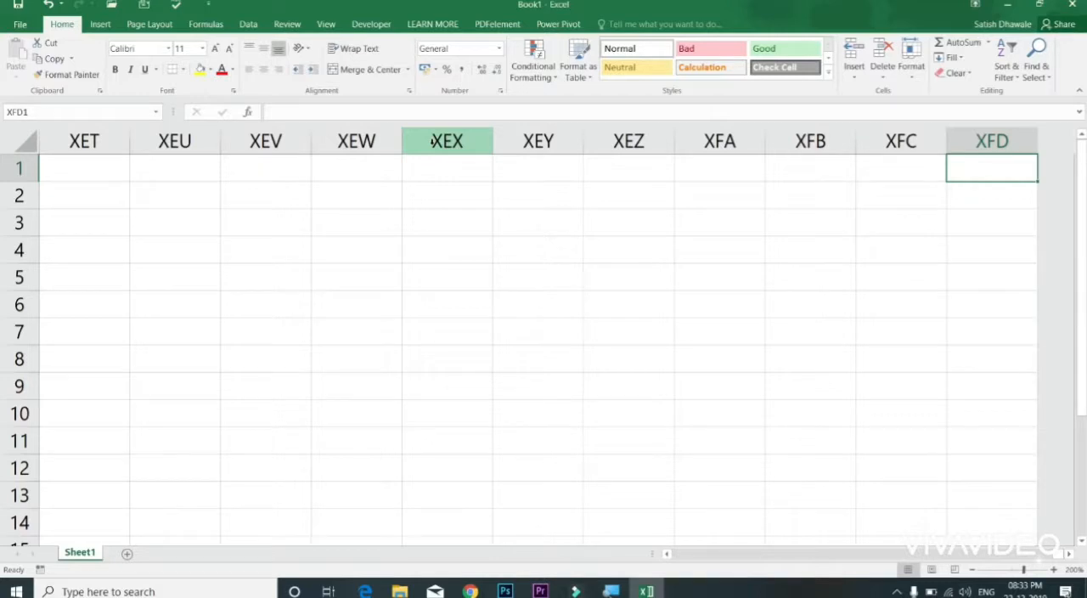
Step: Return to cell A1, visit the last column of row 1 once more and come back to A1
{"action": "key", "text": "ctrl+Home"}
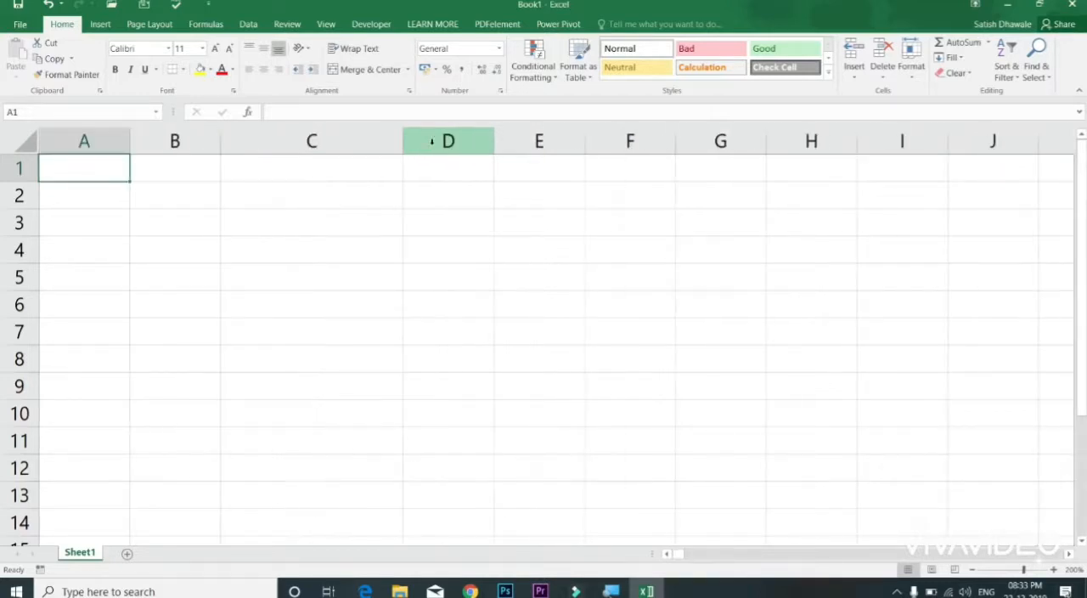
{"action": "key", "text": "ctrl+Right"}
{"action": "key", "text": "ctrl+Home"}
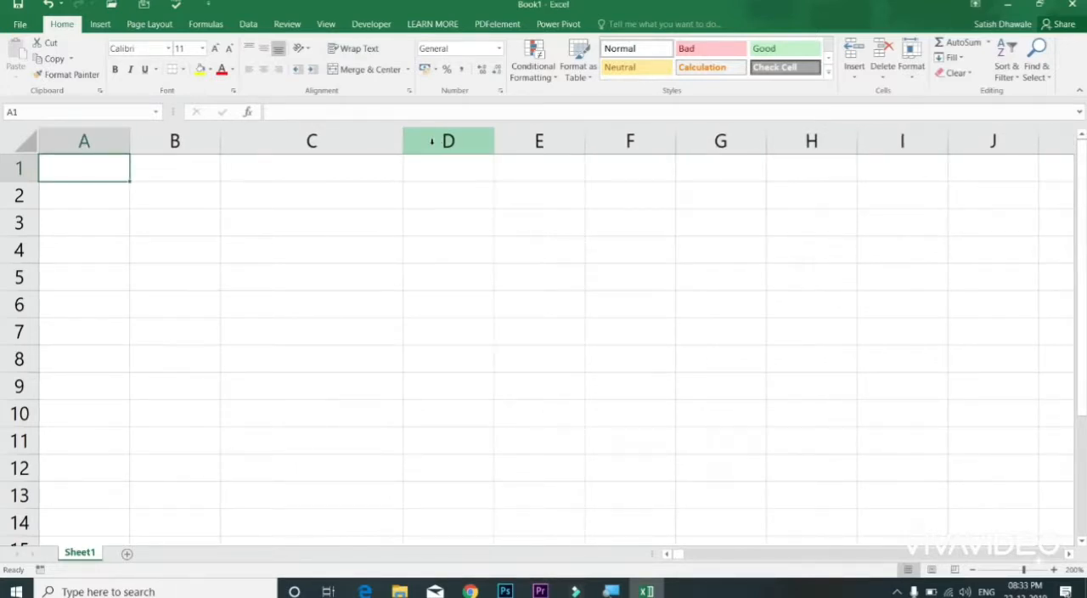
Step: Move down column A from A1 to cell A126 to examine how the rows are numbered
{"action": "key", "text": "Down"}
{"action": "key", "text": "Down"}
{"action": "key", "text": "Down"}
{"action": "key", "text": "Down"}
{"action": "key", "text": "Down"}
{"action": "key", "text": "Down"}
{"action": "key", "text": "Down"}
{"action": "key", "text": "Down"}
{"action": "key", "text": "Down"}
{"action": "key", "text": "Down"}
{"action": "key", "text": "Down"}
{"action": "key", "text": "Down"}
{"action": "key", "text": "Down"}
{"action": "key", "text": "Down"}
{"action": "key", "text": "Down"}
{"action": "key", "text": "Down"}
{"action": "key", "text": "Down"}
{"action": "key", "text": "Down"}
{"action": "key", "text": "Down"}
{"action": "key", "text": "Down"}
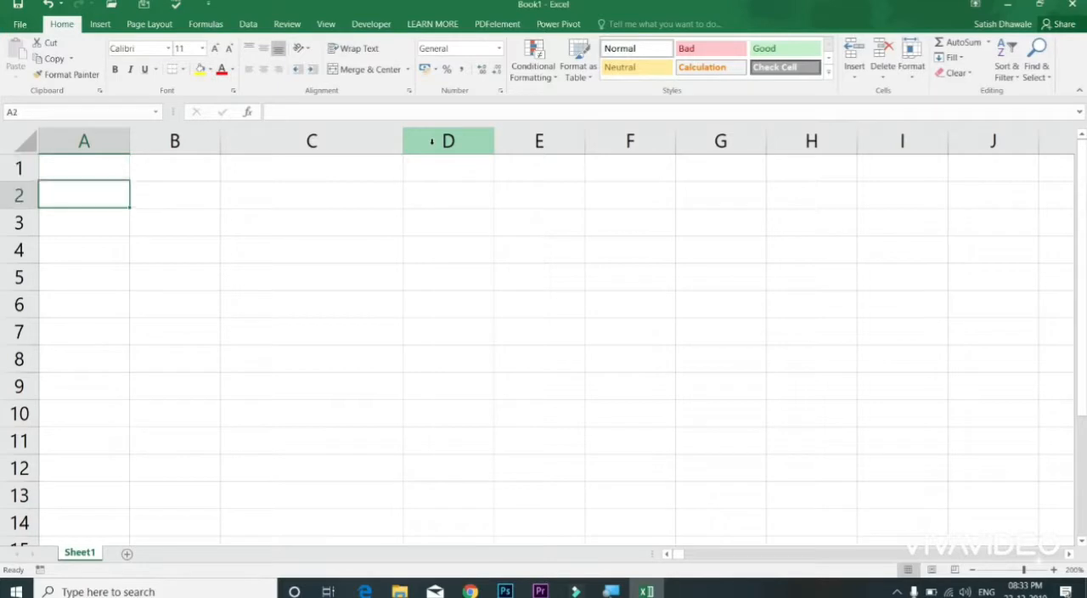
{"action": "key", "text": "Down"}
{"action": "key", "text": "Down"}
{"action": "key", "text": "Down"}
{"action": "key", "text": "Down"}
{"action": "key", "text": "Down"}
{"action": "key", "text": "Down"}
{"action": "key", "text": "Down"}
{"action": "key", "text": "Down"}
{"action": "key", "text": "Down"}
{"action": "key", "text": "Down"}
{"action": "key", "text": "Down"}
{"action": "key", "text": "Down"}
{"action": "key", "text": "Down"}
{"action": "key", "text": "Down"}
{"action": "key", "text": "Down"}
{"action": "key", "text": "Down"}
{"action": "key", "text": "Down"}
{"action": "key", "text": "Down"}
{"action": "key", "text": "Down"}
{"action": "key", "text": "Down"}
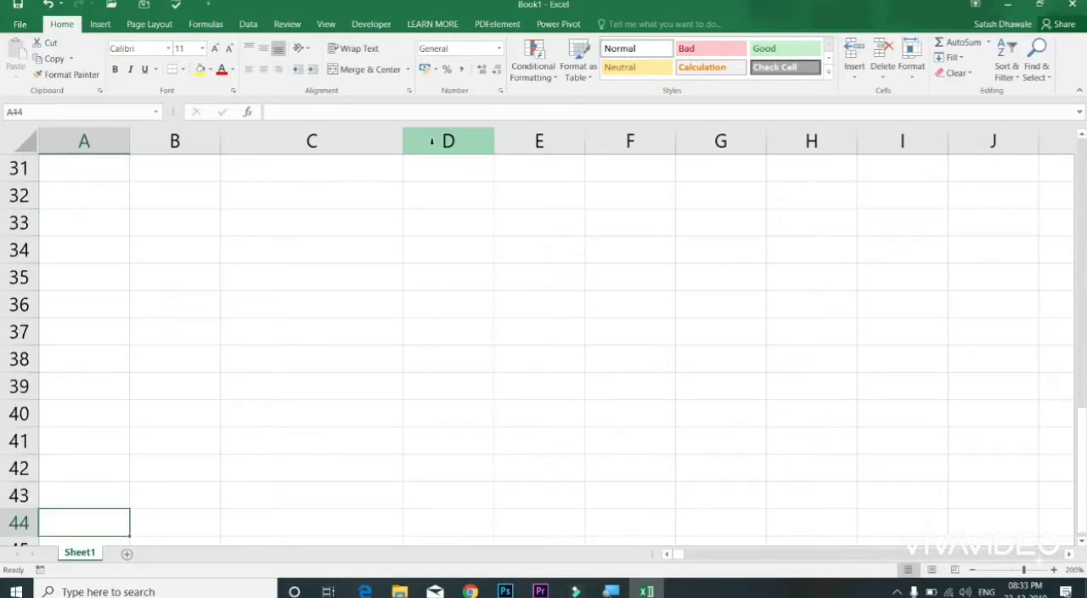
{"action": "key", "text": "Down"}
{"action": "key", "text": "Down"}
{"action": "key", "text": "Down"}
{"action": "key", "text": "Down"}
{"action": "key", "text": "Down"}
{"action": "key", "text": "Down"}
{"action": "key", "text": "Down"}
{"action": "key", "text": "Down"}
{"action": "key", "text": "Down"}
{"action": "key", "text": "Down"}
{"action": "key", "text": "Down"}
{"action": "key", "text": "Down"}
{"action": "key", "text": "Down"}
{"action": "key", "text": "Down"}
{"action": "key", "text": "Down"}
{"action": "key", "text": "Down"}
{"action": "key", "text": "Down"}
{"action": "key", "text": "Down"}
{"action": "key", "text": "Down"}
{"action": "key", "text": "Down"}
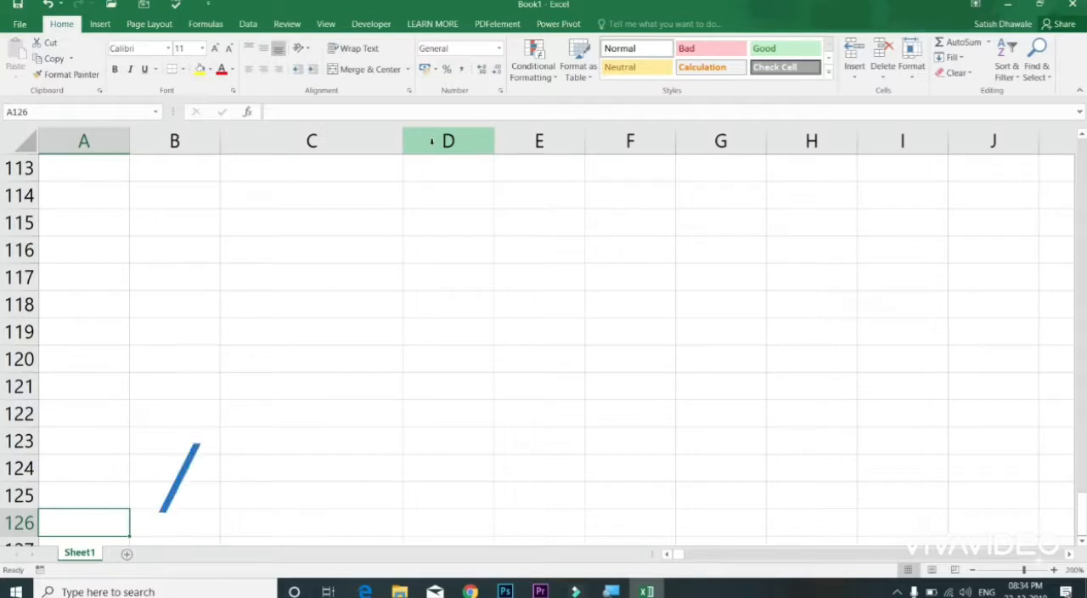
Step: Jump to the last row of column A, back to the first row and again to A1048576
{"action": "key", "text": "ctrl+Down"}
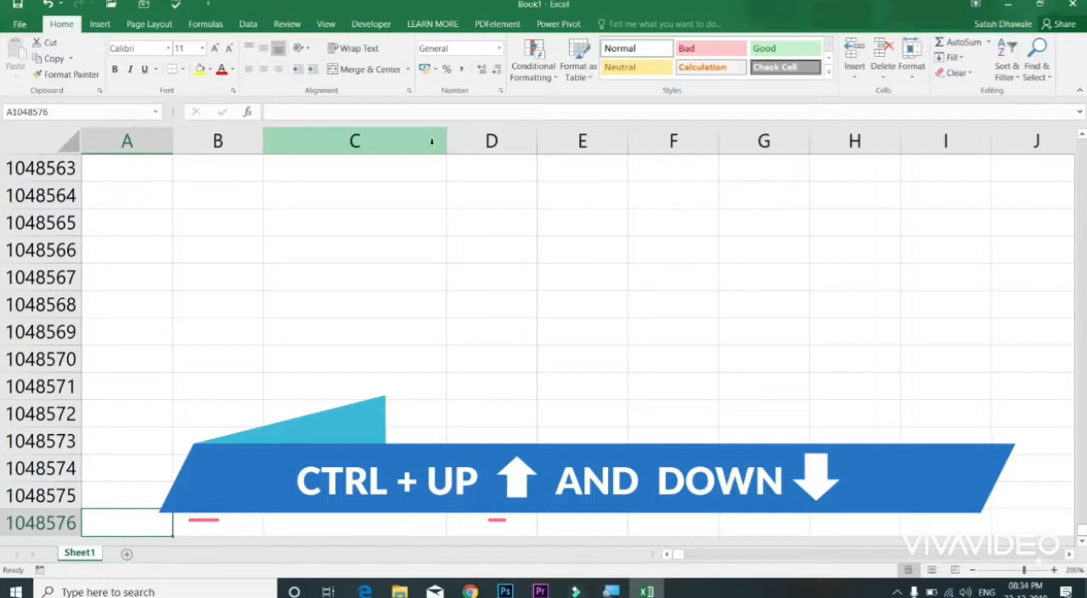
{"action": "key", "text": "ctrl+Up"}
{"action": "key", "text": "ctrl+Down"}
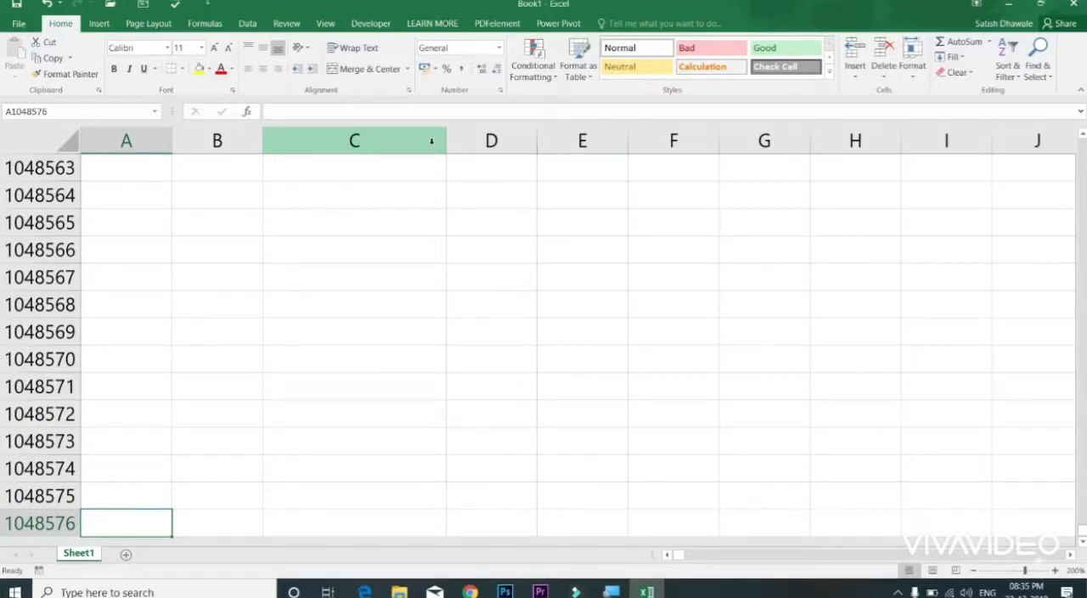
Step: Look at the Power Pivot commands and return to the Home commands
{"action": "left_click", "coordinate": [562, 26]}
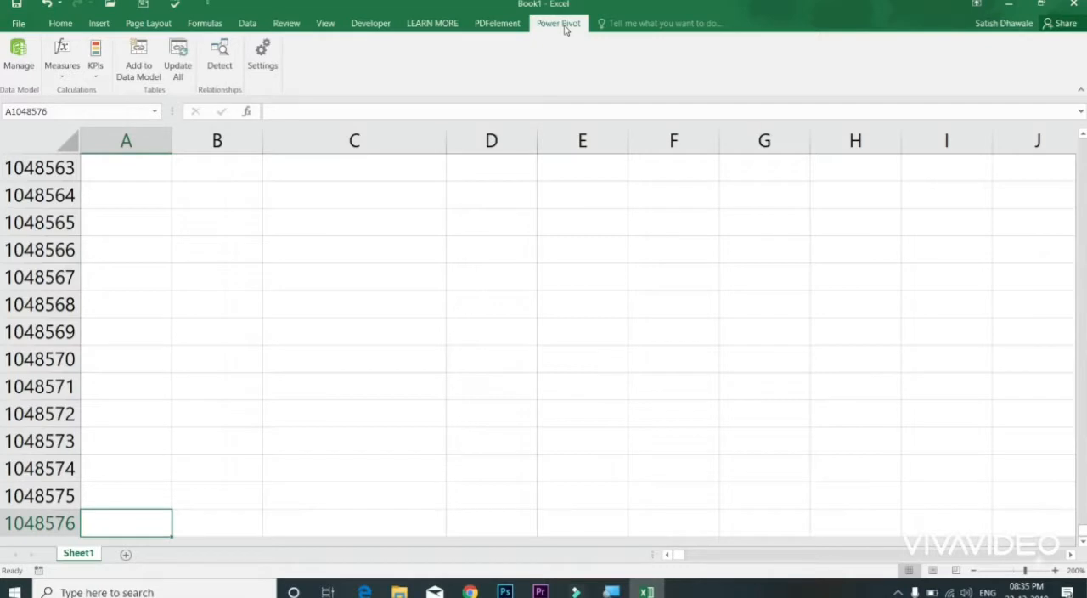
{"action": "left_click", "coordinate": [61, 26]}
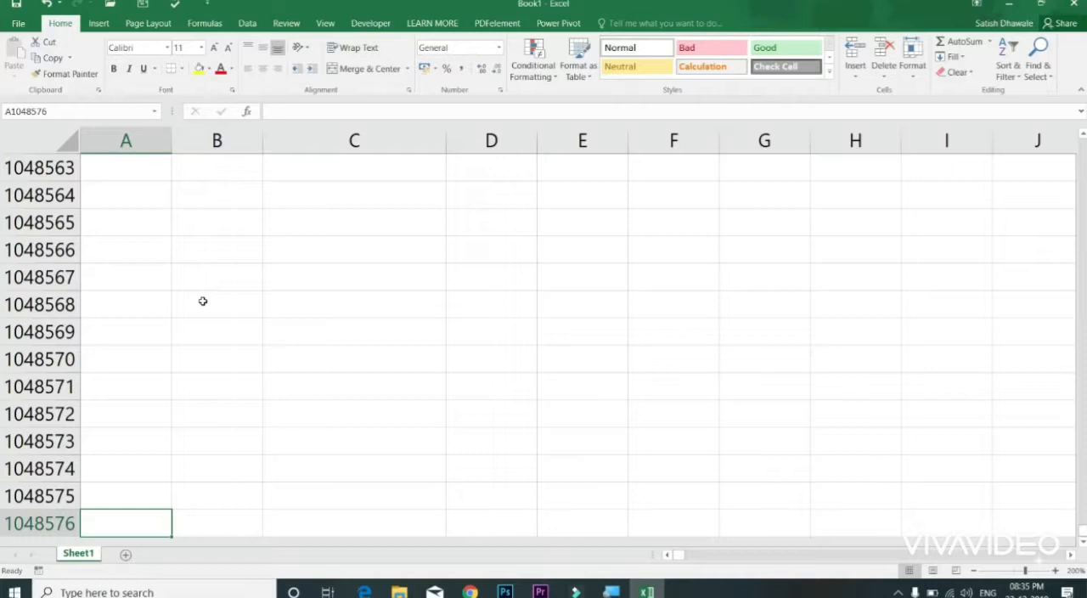
Step: Jump repeatedly between the first and last rows of column A, finishing in cell A1
{"action": "key", "text": "ctrl+Up"}
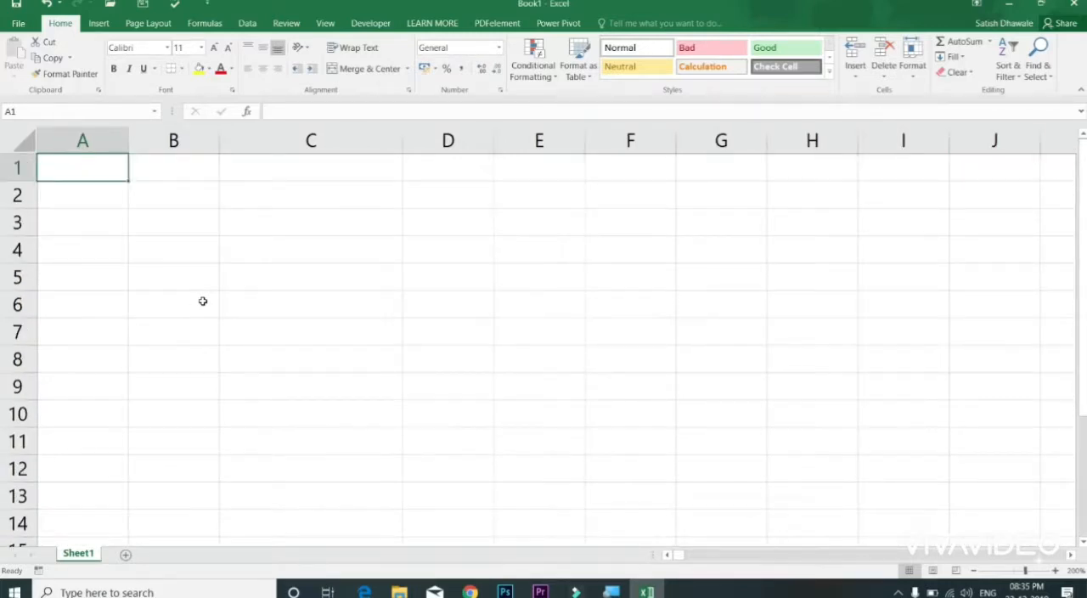
{"action": "key", "text": "ctrl+Down"}
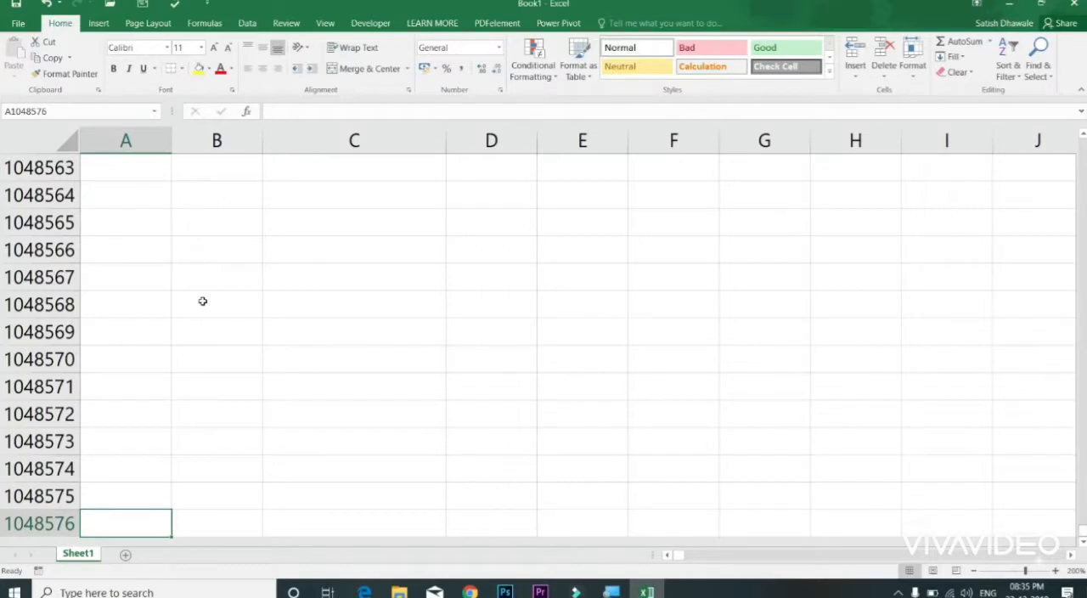
{"action": "key", "text": "ctrl+Up"}
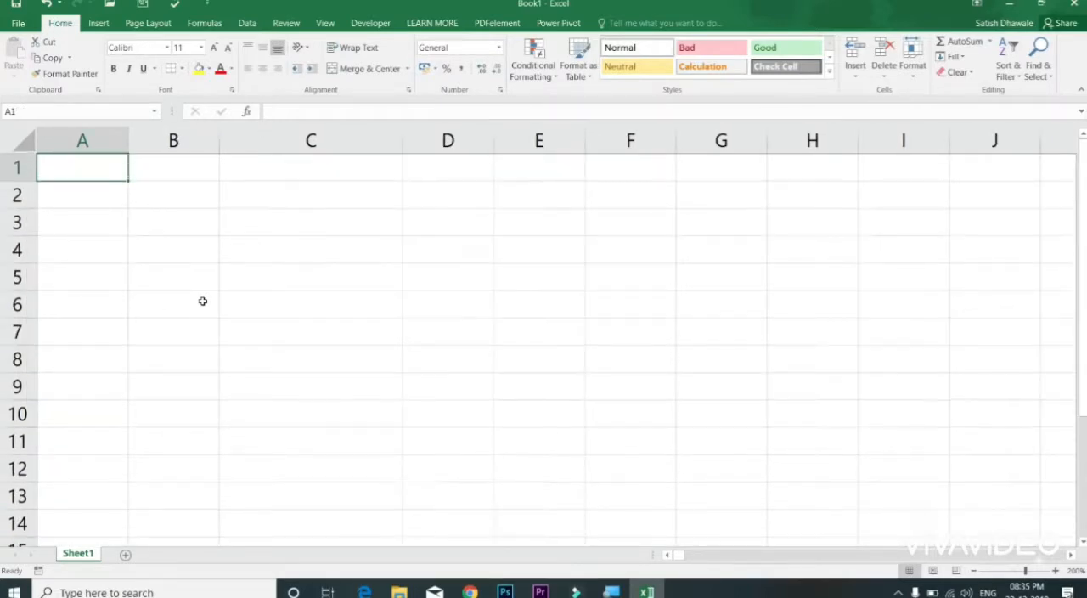
{"action": "key", "text": "ctrl+Down"}
{"action": "key", "text": "ctrl+Up"}
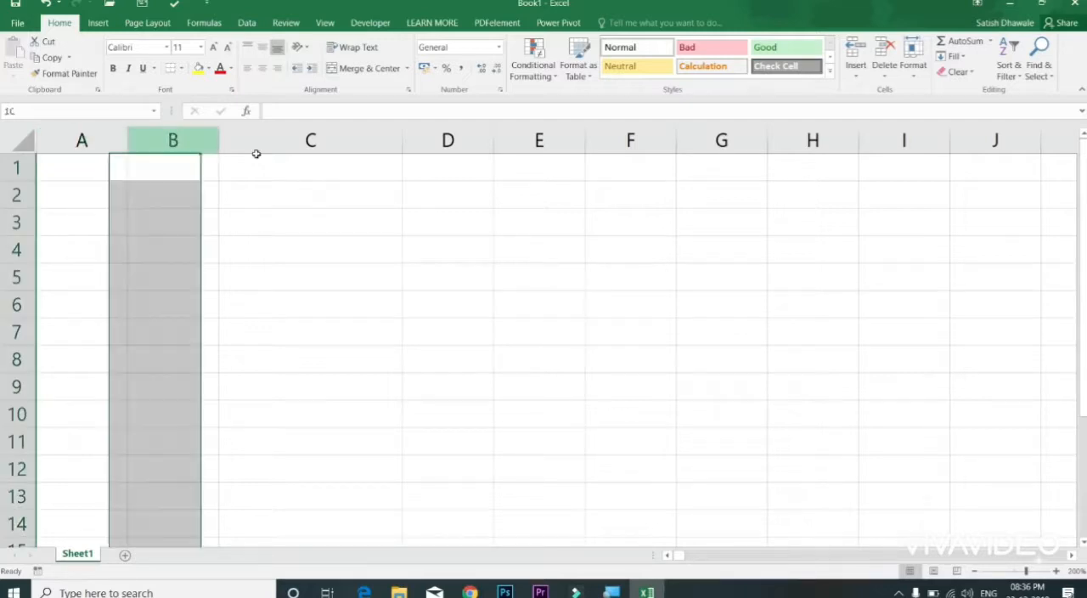
Step: Select column C and pick cell C4 to check its address in the Name Box
{"action": "left_click", "coordinate": [255, 141]}
{"action": "left_click", "coordinate": [285, 242]}
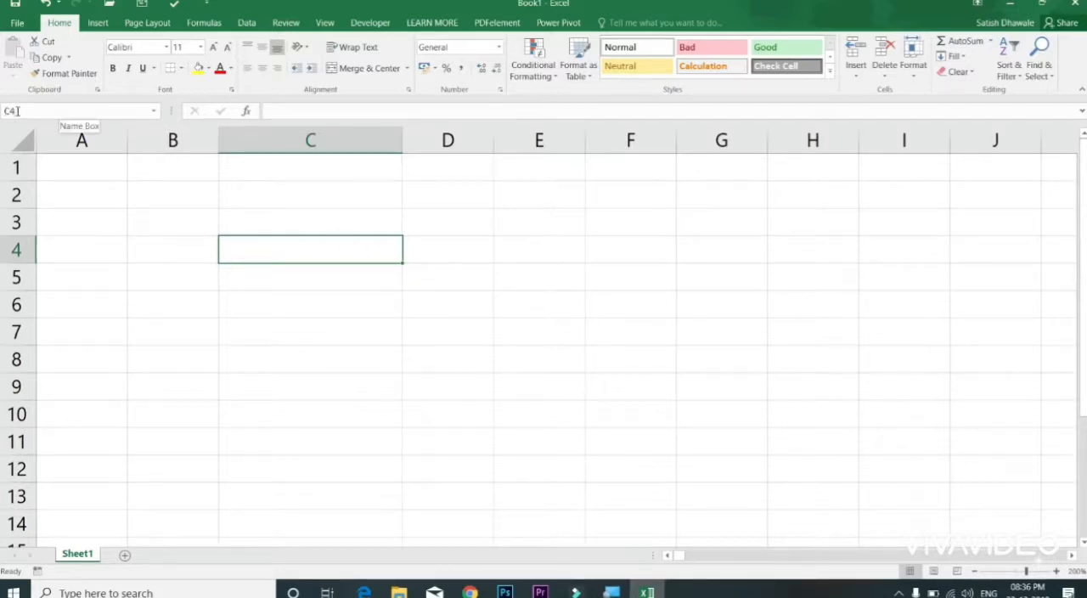
Step: Select the range C3:F11, write its reference C3:F11 in the active cell and discard the entry
{"action": "left_click_drag", "start_coordinate": [364, 226], "coordinate": [659, 432]}
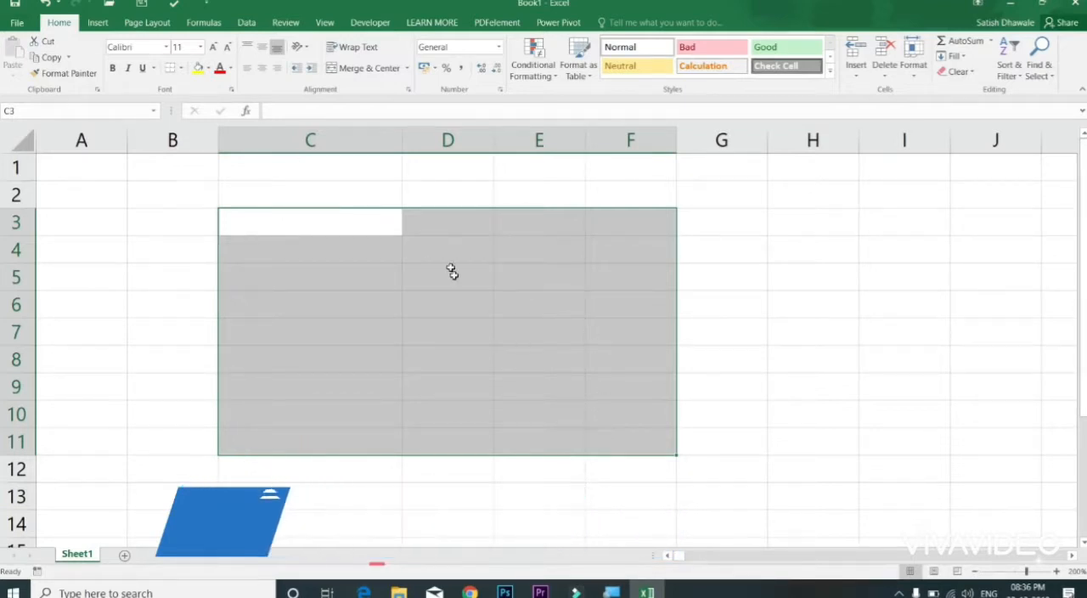
{"action": "type", "text": "C"}
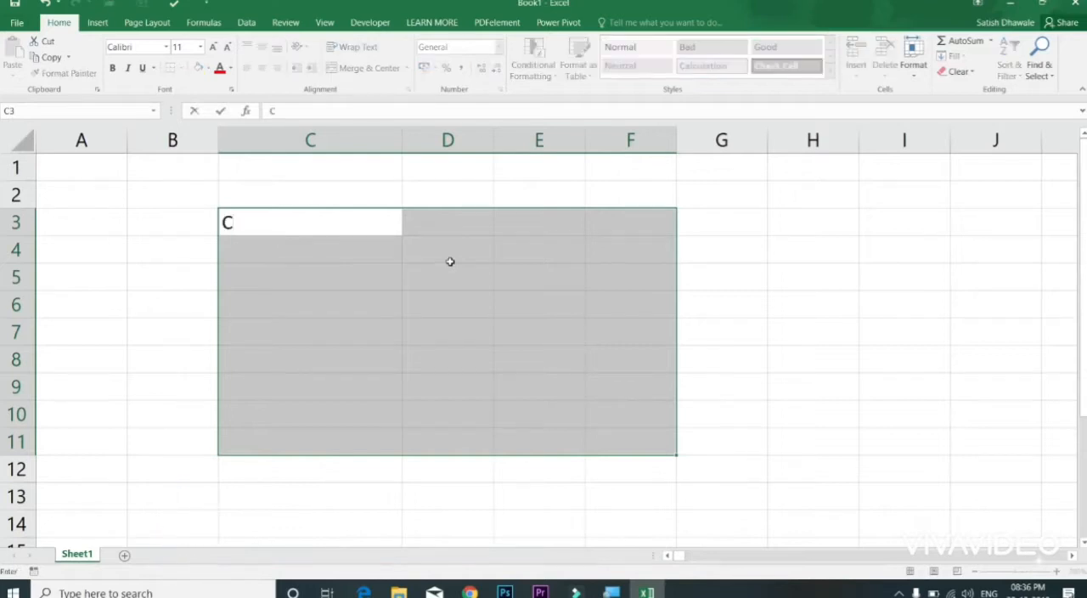
{"action": "type", "text": "3:F11"}
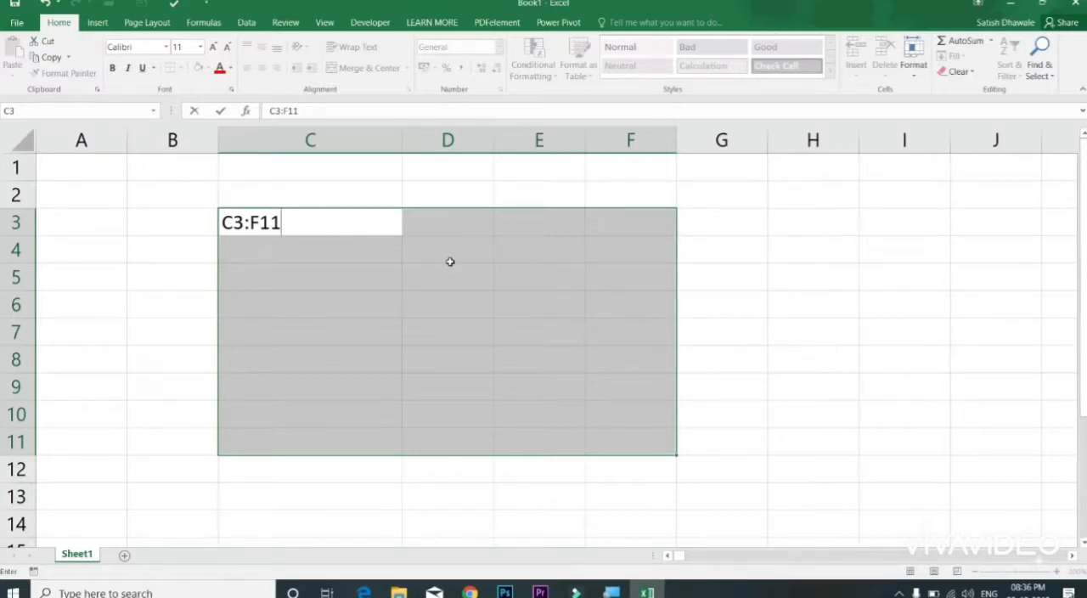
{"action": "key", "text": "Escape"}
Step: Select the range D3:F11 as another example and return to the single cell C6
{"action": "left_click_drag", "start_coordinate": [416, 227], "coordinate": [614, 431]}
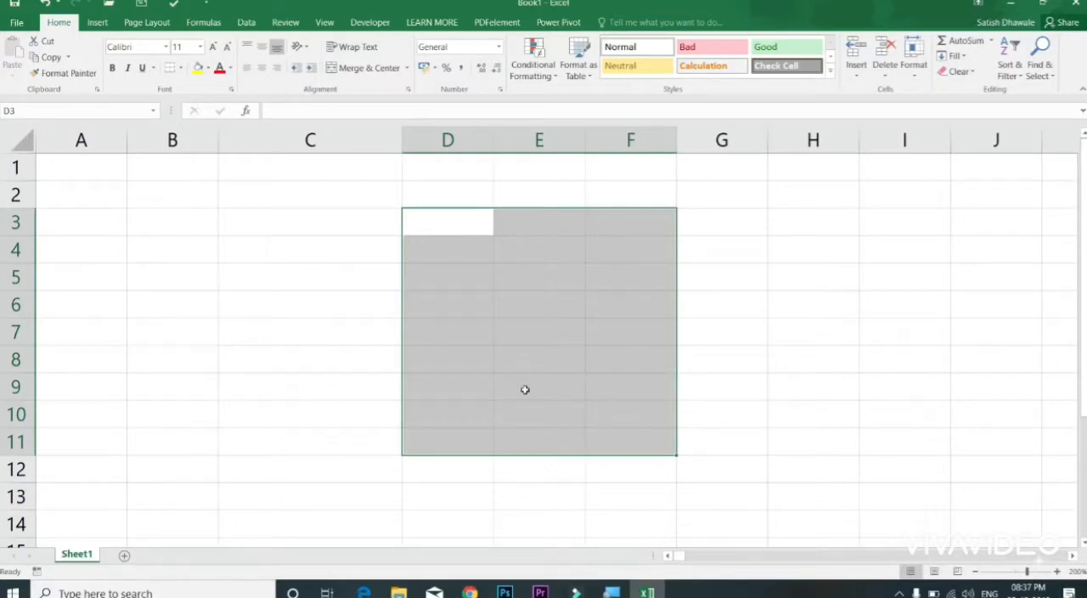
{"action": "left_click", "coordinate": [371, 301]}
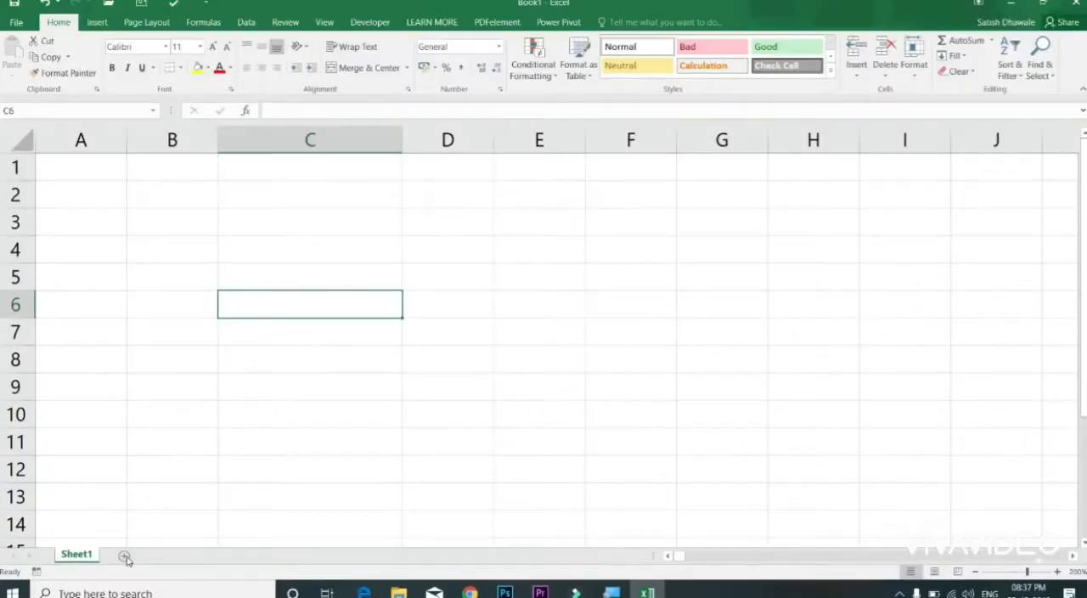
Step: Add six new worksheets after Sheet1
{"action": "left_click", "coordinate": [125, 556]}
{"action": "left_click", "coordinate": [168, 556]}
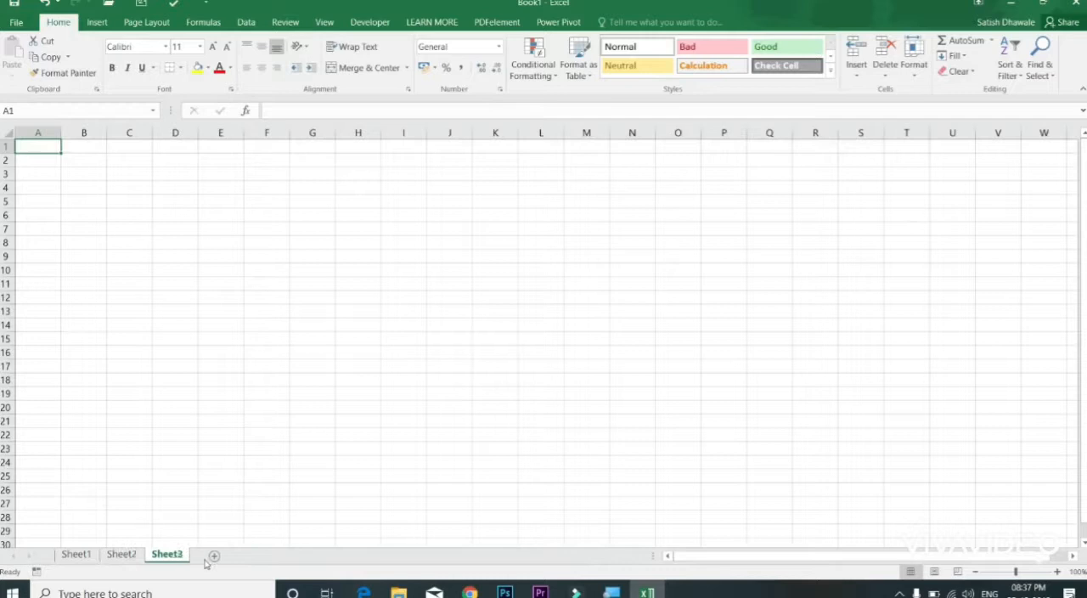
{"action": "left_click", "coordinate": [215, 556]}
{"action": "left_click", "coordinate": [260, 556]}
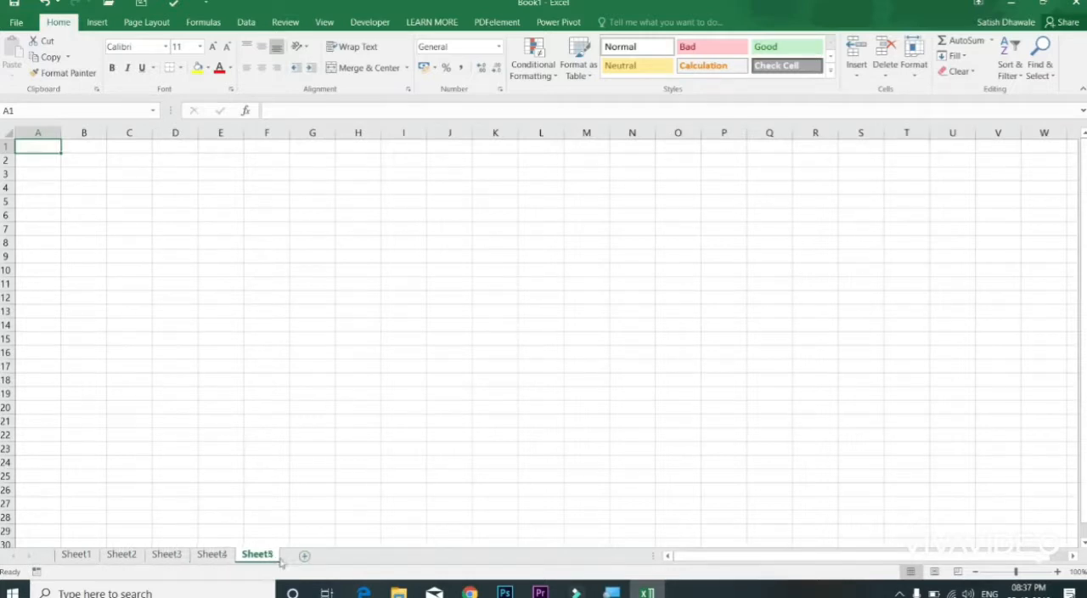
{"action": "left_click", "coordinate": [306, 557]}
{"action": "left_click", "coordinate": [350, 556]}
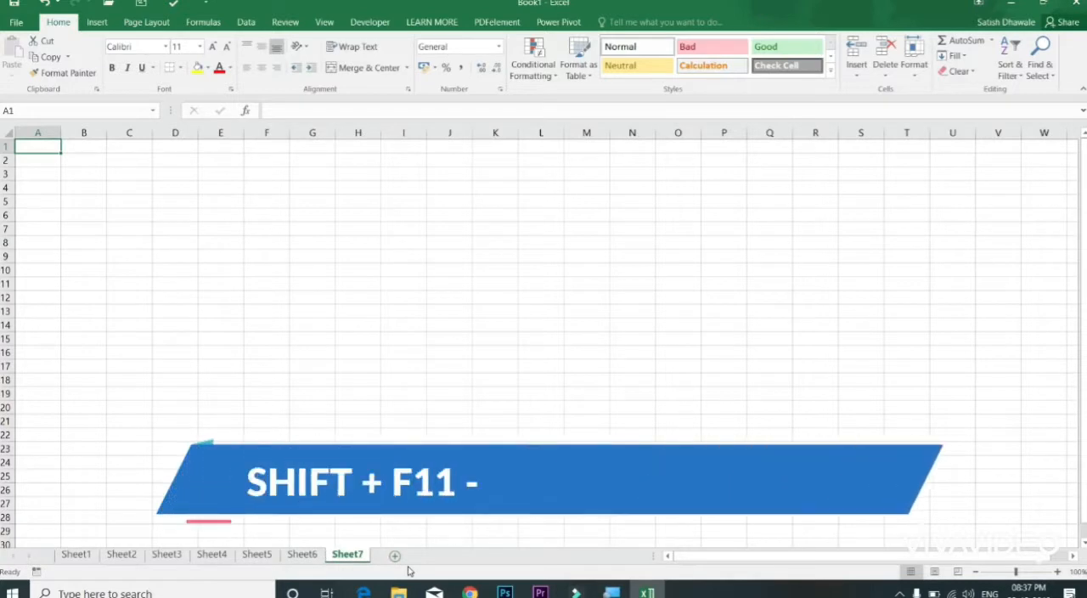
Step: Insert four more worksheets between Sheet6 and Sheet7
{"action": "key", "text": "shift+F11"}
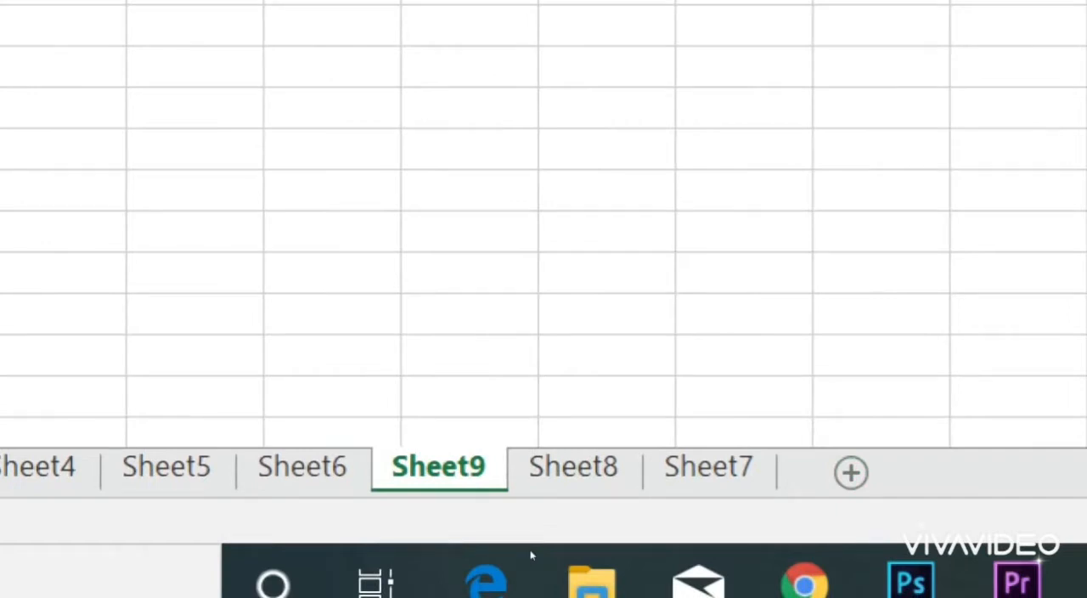
{"action": "key", "text": "shift+F11"}
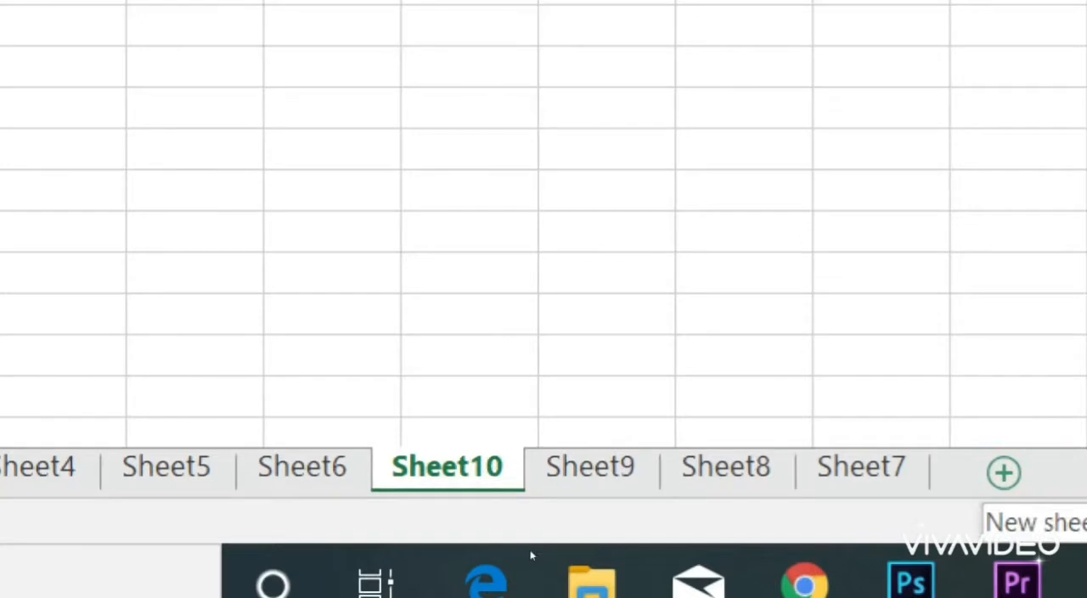
{"action": "left_click", "coordinate": [1004, 472]}
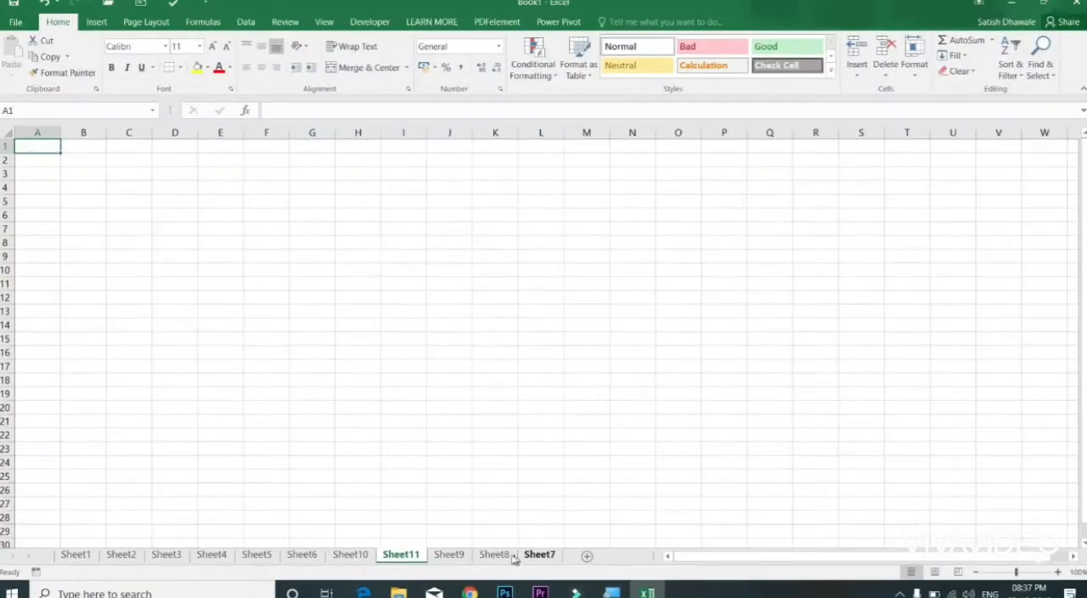
Step: Reorder the worksheets after Sheet6 so that Sheet7 to Sheet11 follow in ascending order
{"action": "left_click_drag", "start_coordinate": [535, 556], "coordinate": [346, 553]}
{"action": "left_click_drag", "start_coordinate": [539, 555], "coordinate": [372, 553]}
{"action": "left_click_drag", "start_coordinate": [541, 557], "coordinate": [421, 552]}
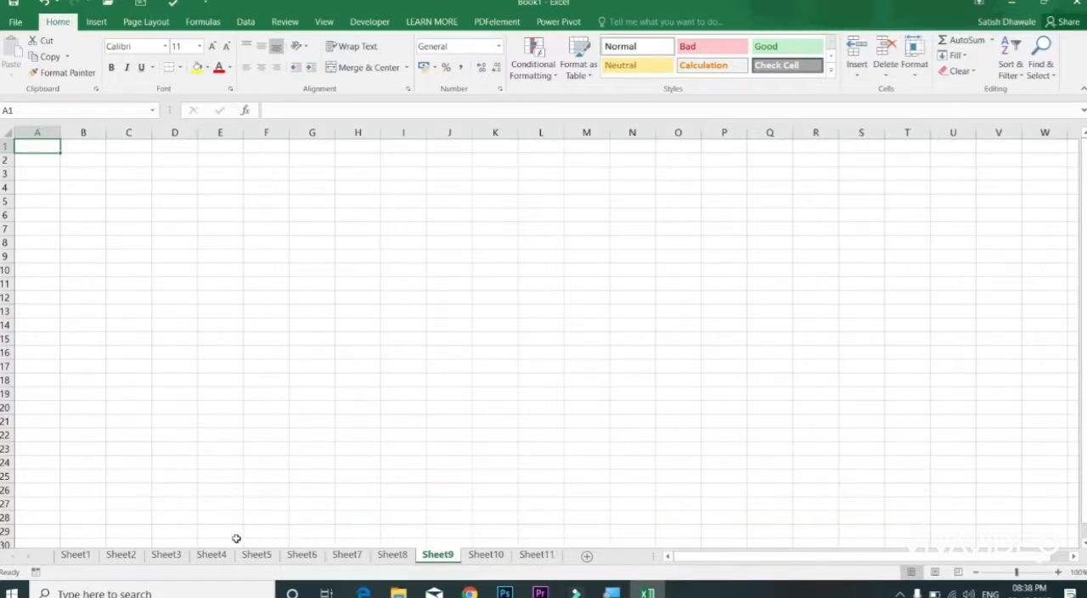
Step: Look through the first four worksheets one after another and return to Sheet1
{"action": "left_click", "coordinate": [88, 557]}
{"action": "left_click", "coordinate": [127, 558]}
{"action": "left_click", "coordinate": [171, 558]}
{"action": "left_click", "coordinate": [218, 558]}
{"action": "left_click", "coordinate": [78, 556]}
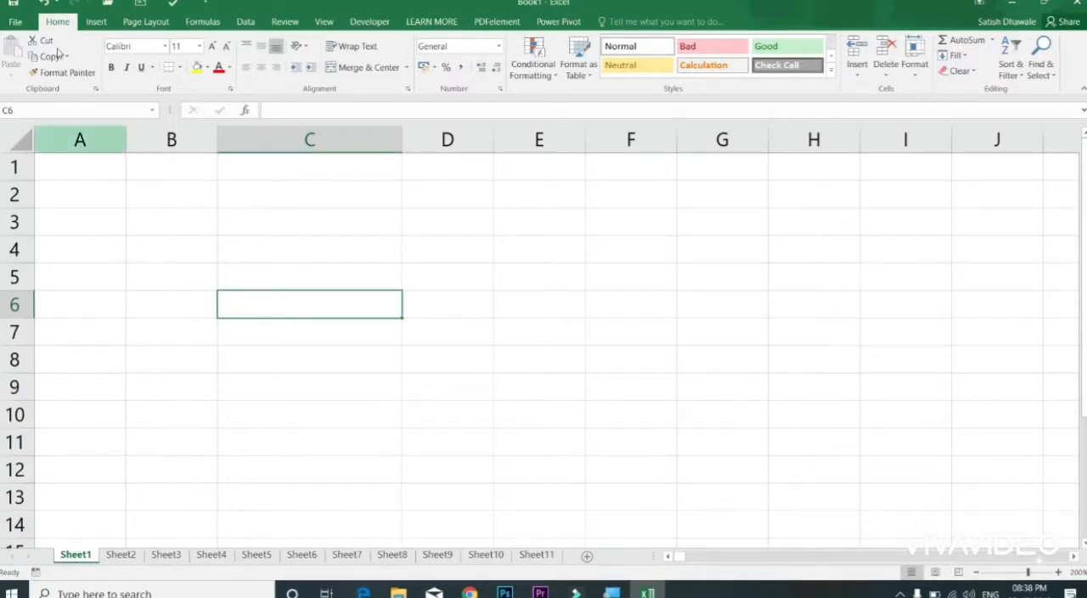
{"action": "left_click", "coordinate": [81, 167]}
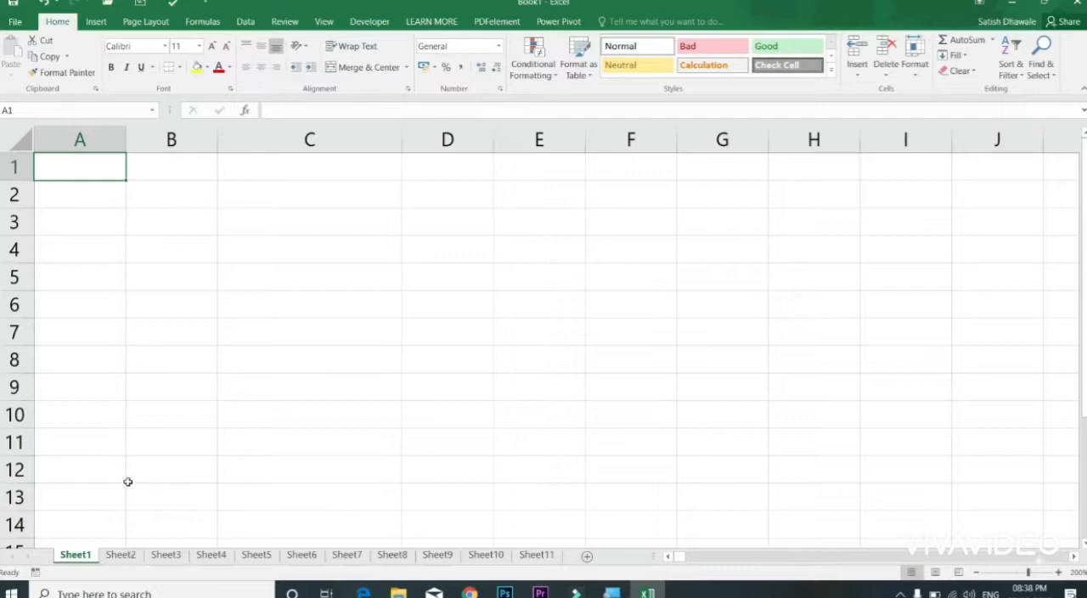
{"action": "left_click", "coordinate": [161, 488]}
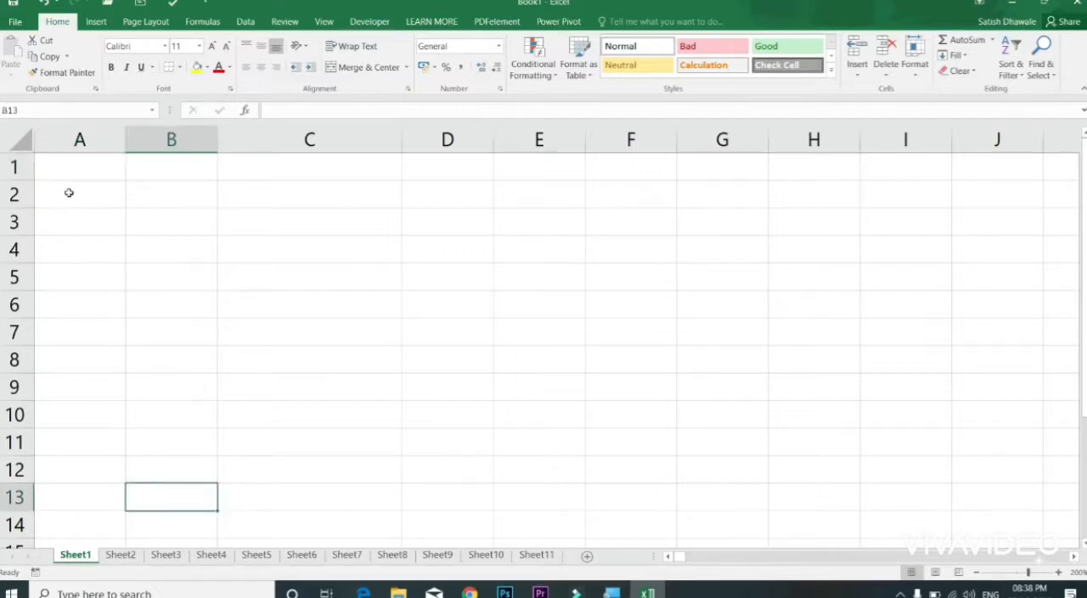
{"action": "left_click", "coordinate": [76, 169]}
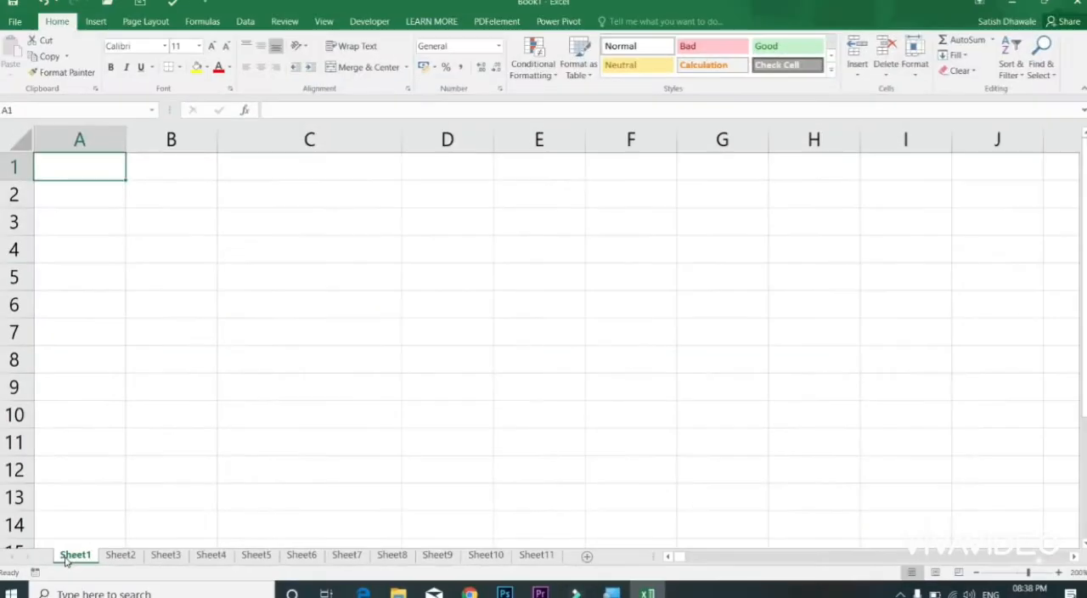
Step: Rename Sheet1 as Studnet_Data and correct the misspelled name to Student_Data
{"action": "right_click", "coordinate": [67, 556]}
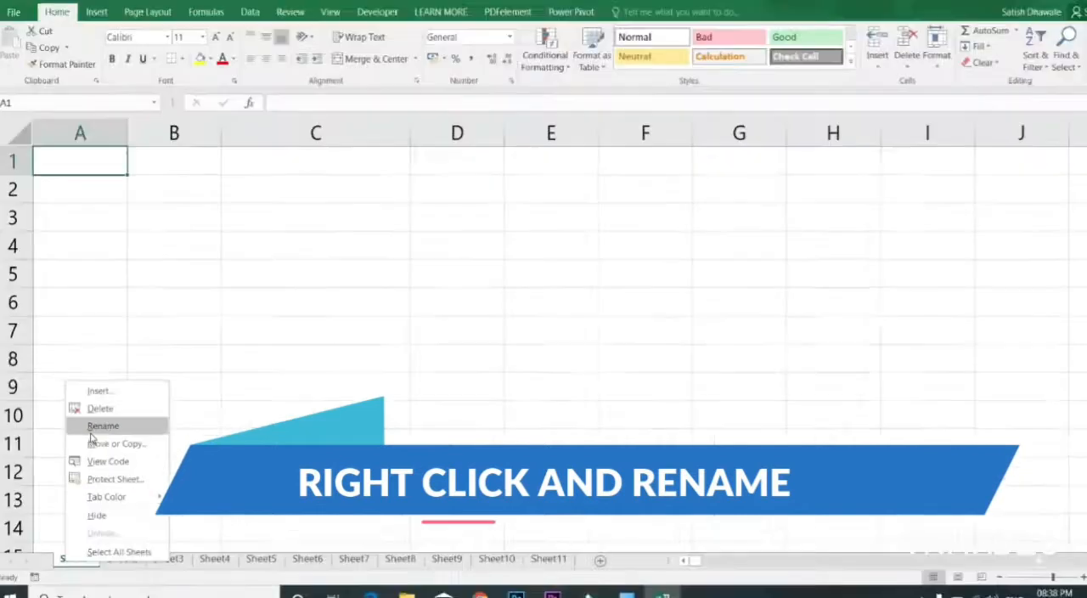
{"action": "left_click", "coordinate": [90, 430]}
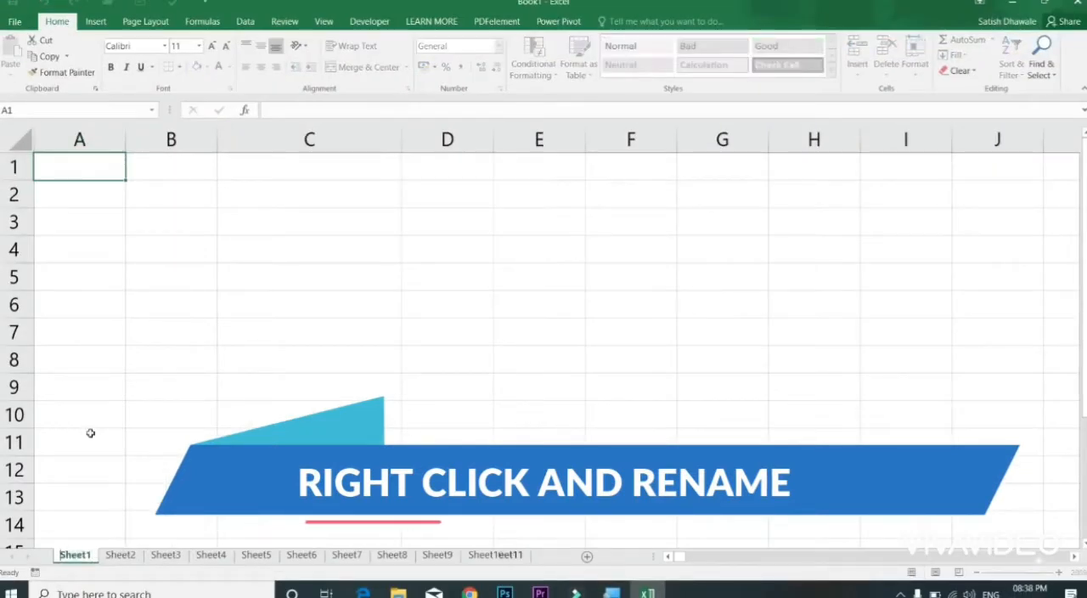
{"action": "key", "text": "BackSpace"}
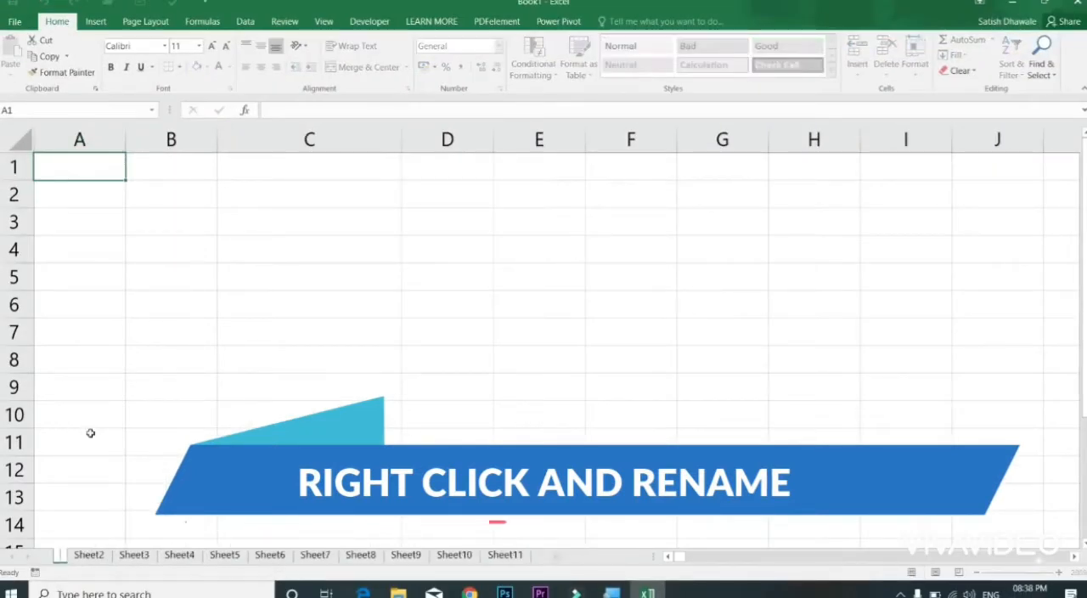
{"action": "type", "text": "Studnet"}
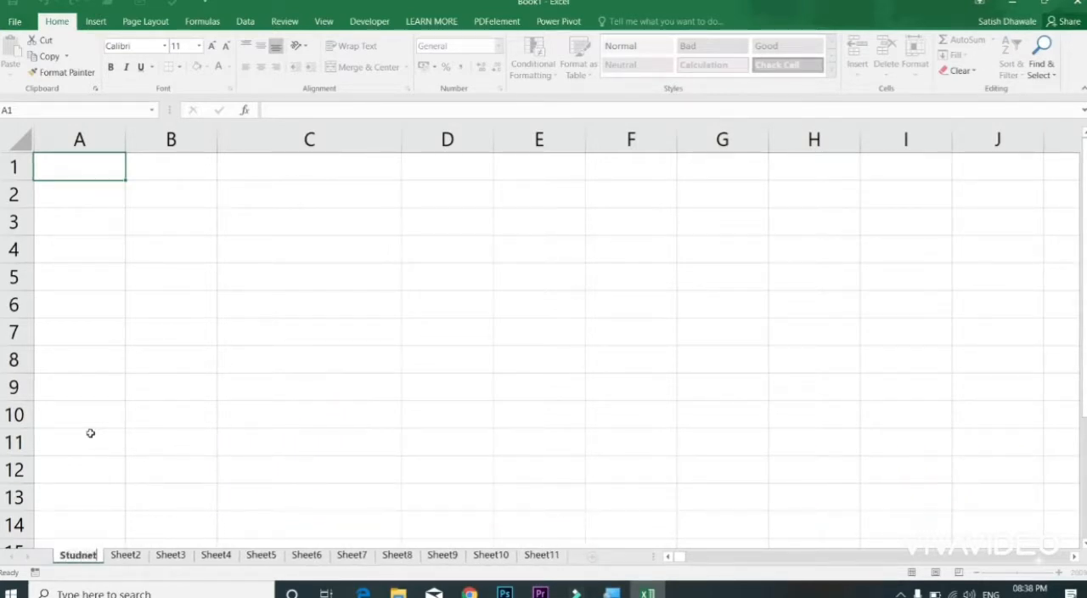
{"action": "type", "text": "_Data"}
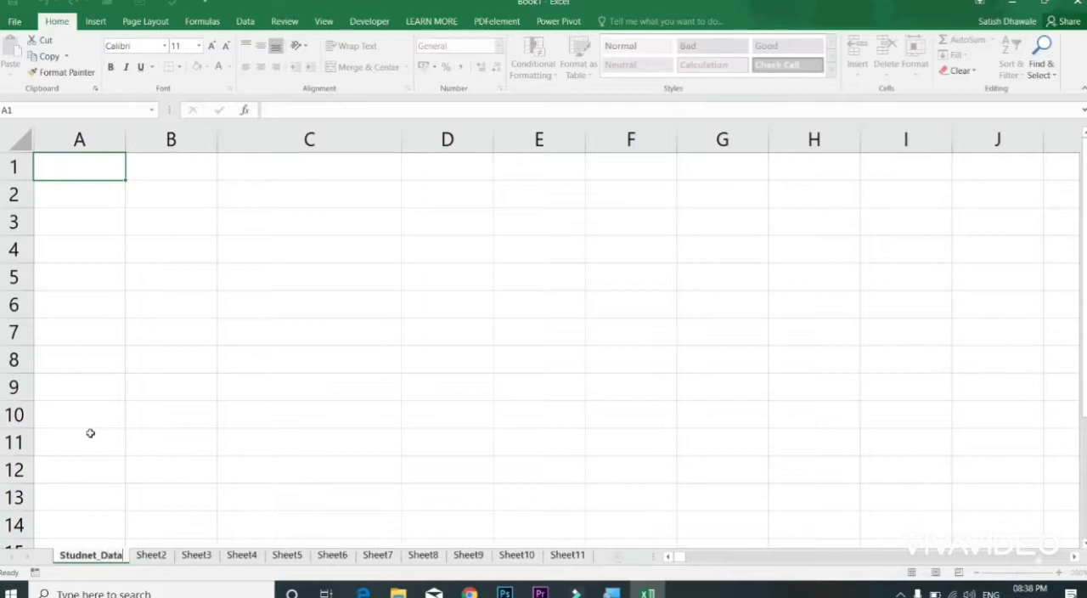
{"action": "key", "text": "Return"}
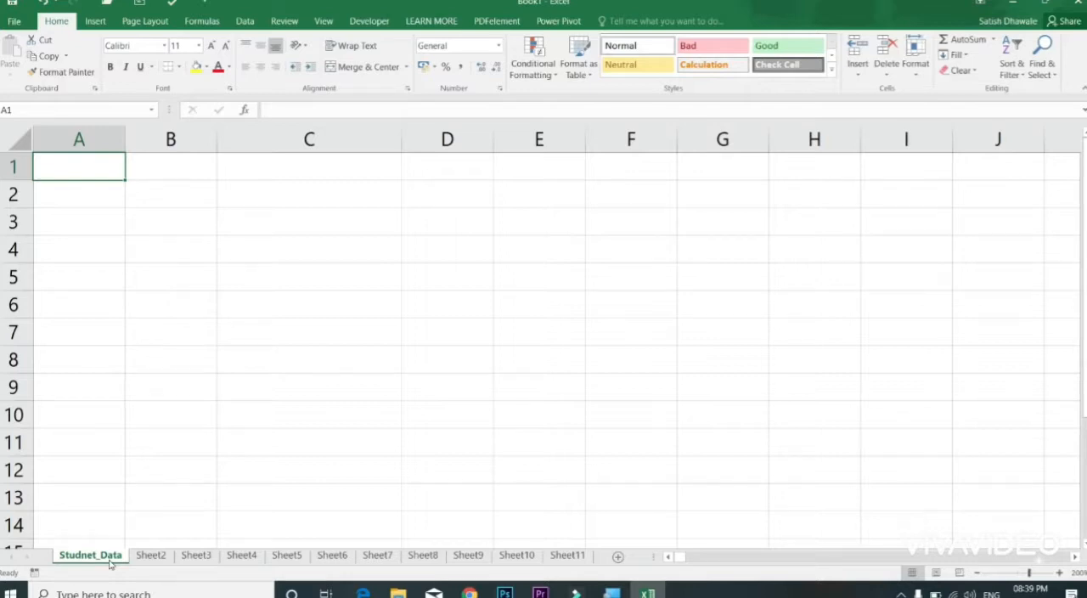
{"action": "double_click", "coordinate": [94, 555]}
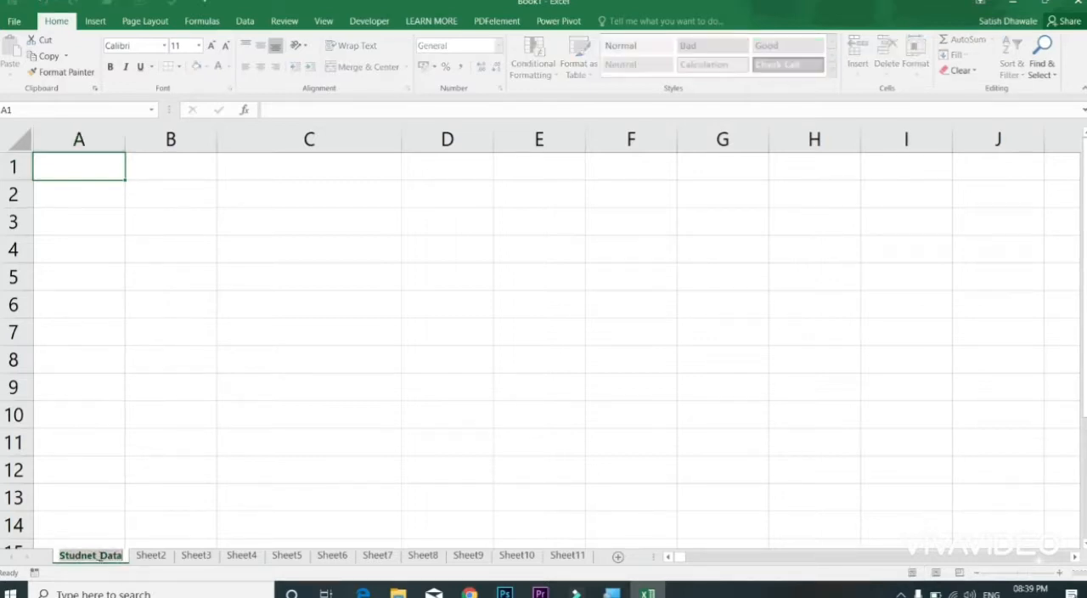
{"action": "left_click", "coordinate": [86, 557]}
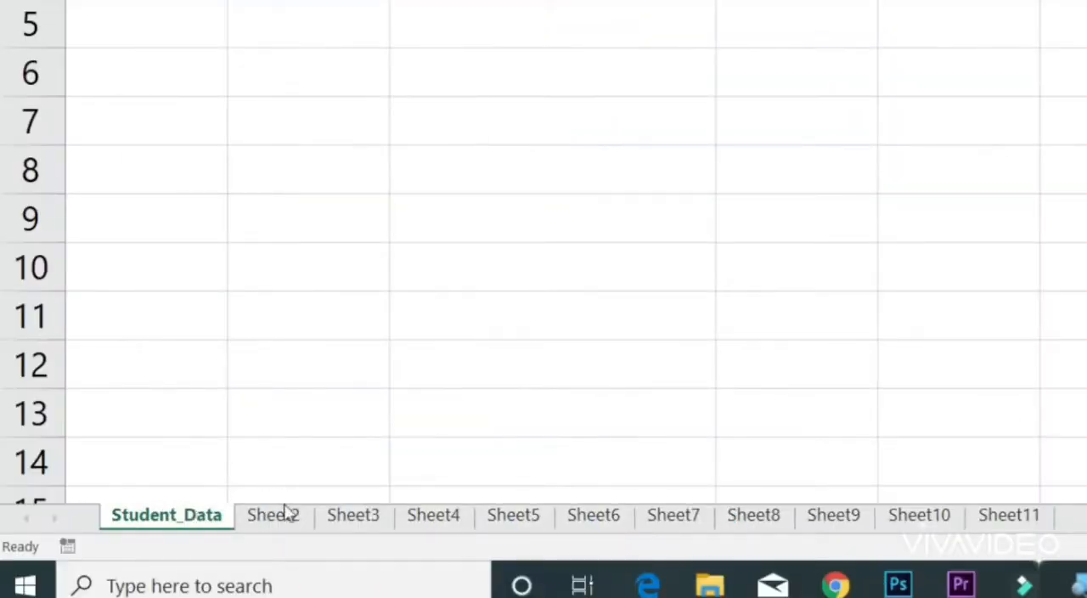
Step: Set the tab colour of Sheet2 to red and the tab colour of Sheet3 to dark blue
{"action": "left_click", "coordinate": [286, 520]}
{"action": "right_click", "coordinate": [283, 519]}
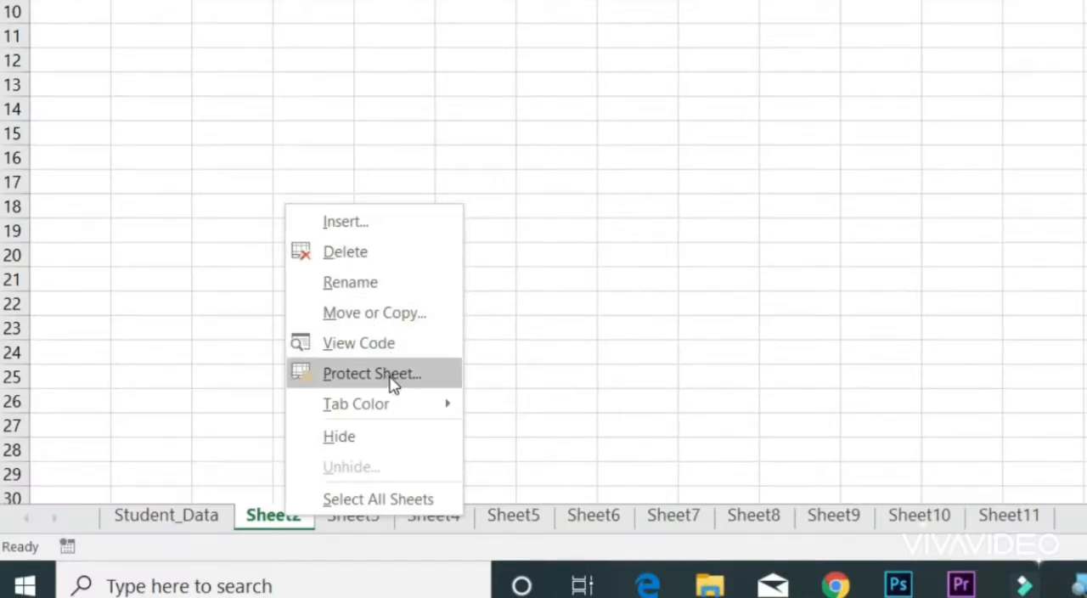
{"action": "mouse_move", "coordinate": [403, 414]}
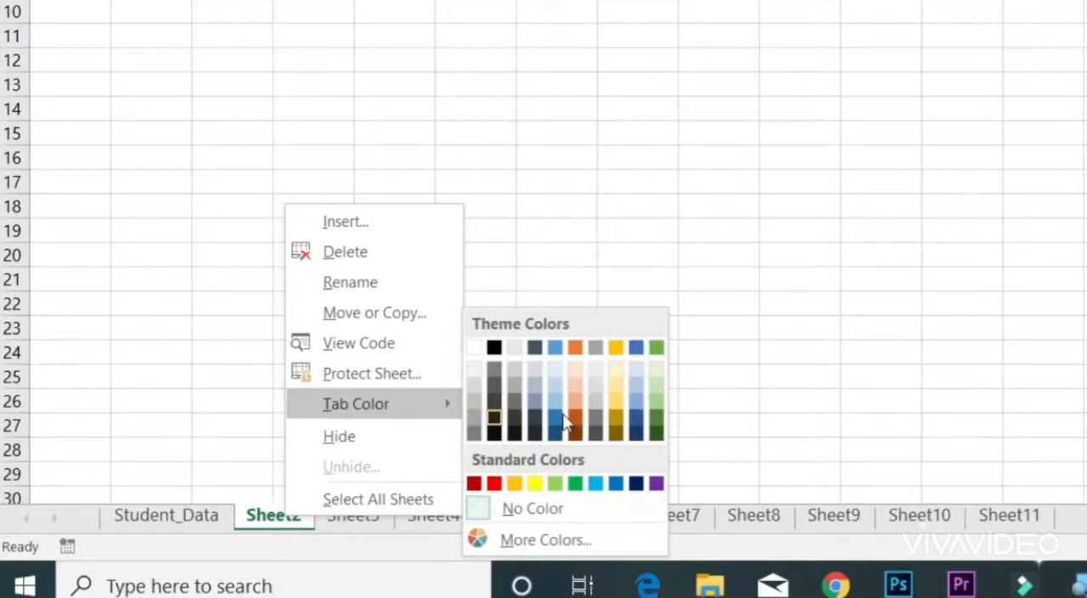
{"action": "left_click", "coordinate": [493, 483]}
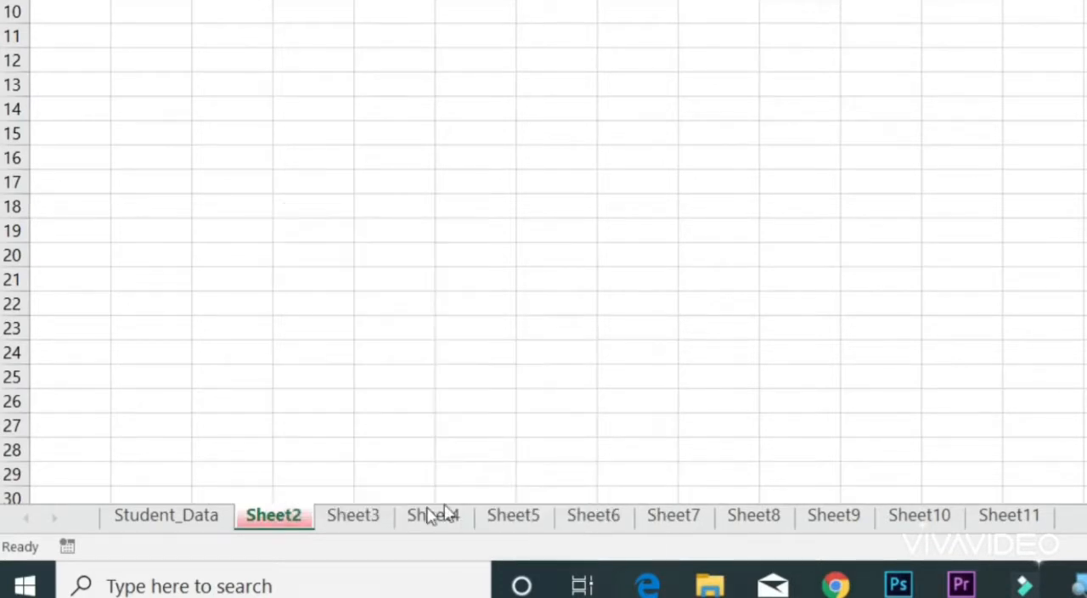
{"action": "left_click", "coordinate": [367, 516]}
{"action": "right_click", "coordinate": [366, 516]}
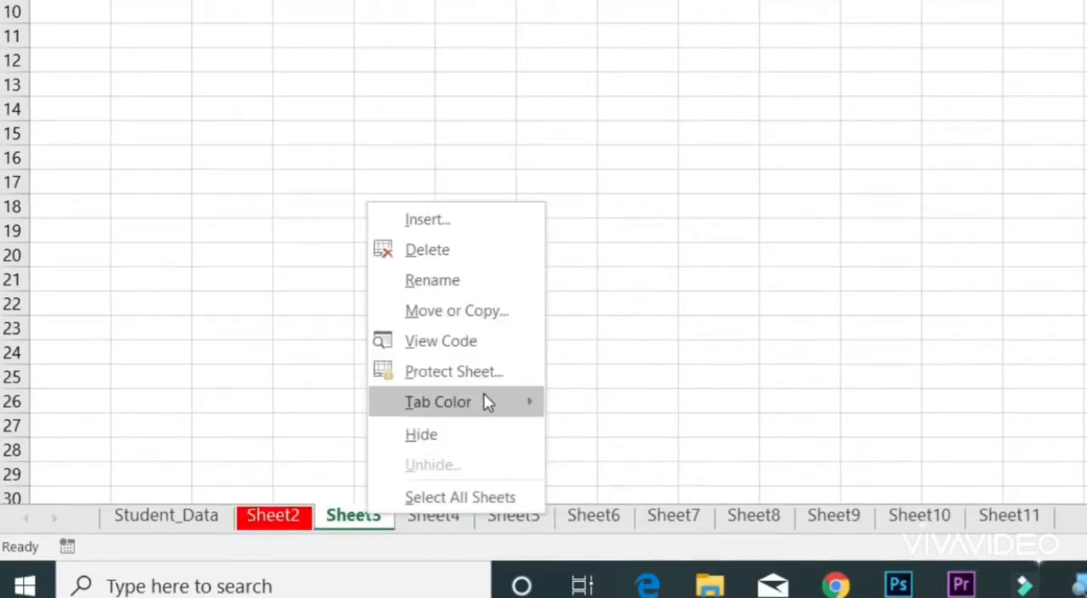
{"action": "mouse_move", "coordinate": [485, 401]}
{"action": "left_click", "coordinate": [718, 484]}
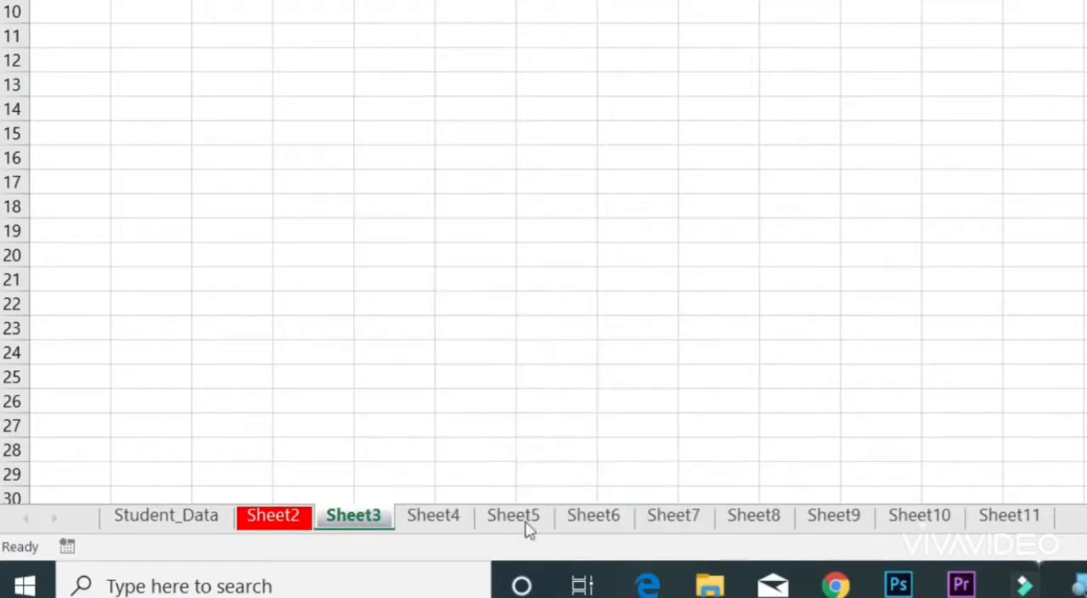
Step: Set the tab colour of Sheet4 to purple and switch to Sheet5
{"action": "left_click", "coordinate": [469, 516]}
{"action": "right_click", "coordinate": [469, 516]}
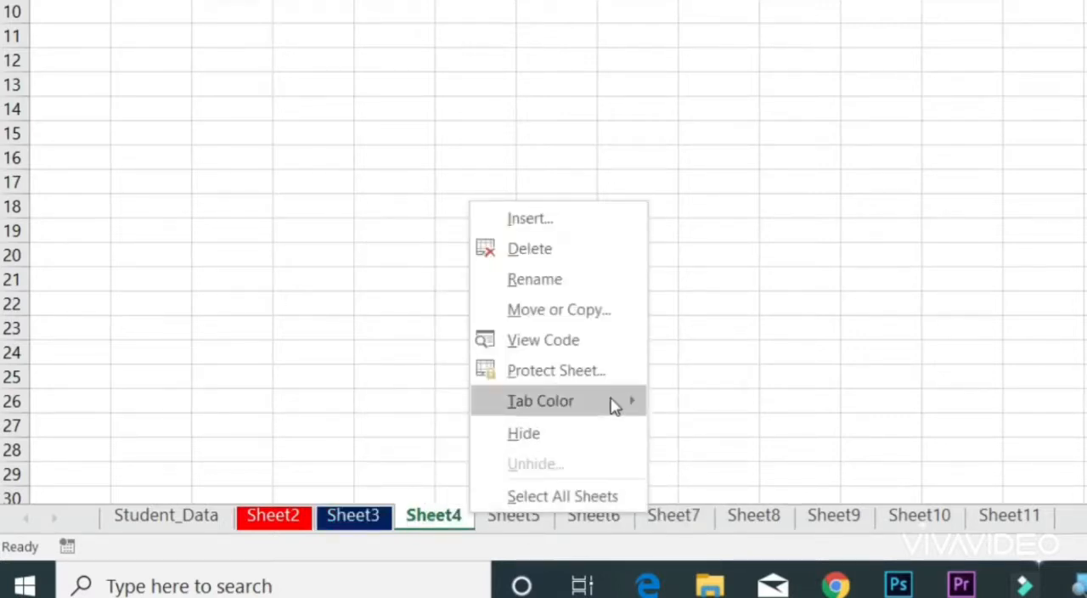
{"action": "mouse_move", "coordinate": [609, 404]}
{"action": "left_click", "coordinate": [833, 485]}
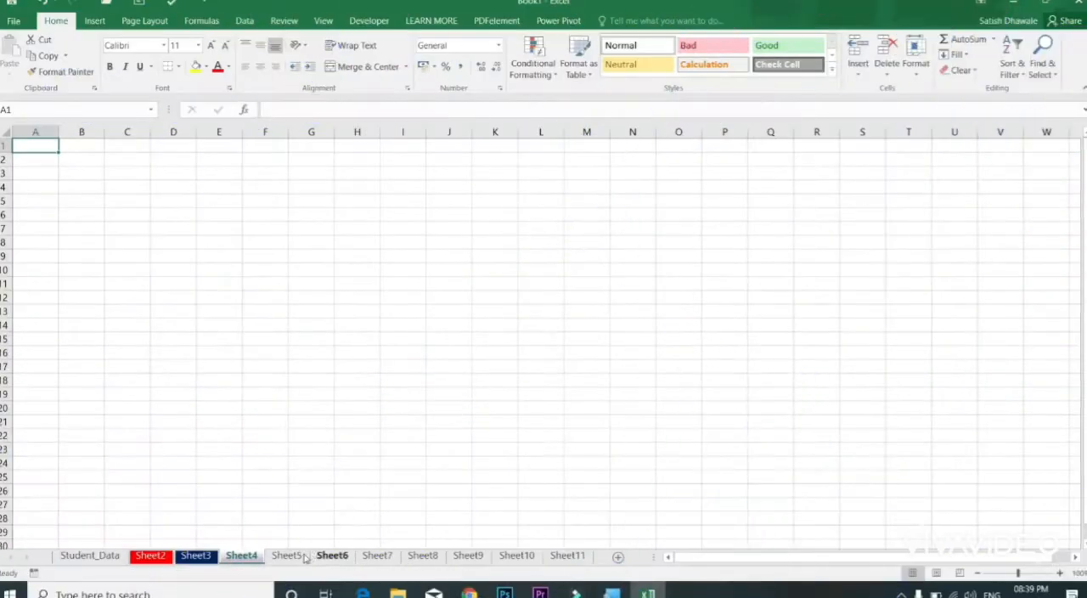
{"action": "left_click", "coordinate": [304, 557]}
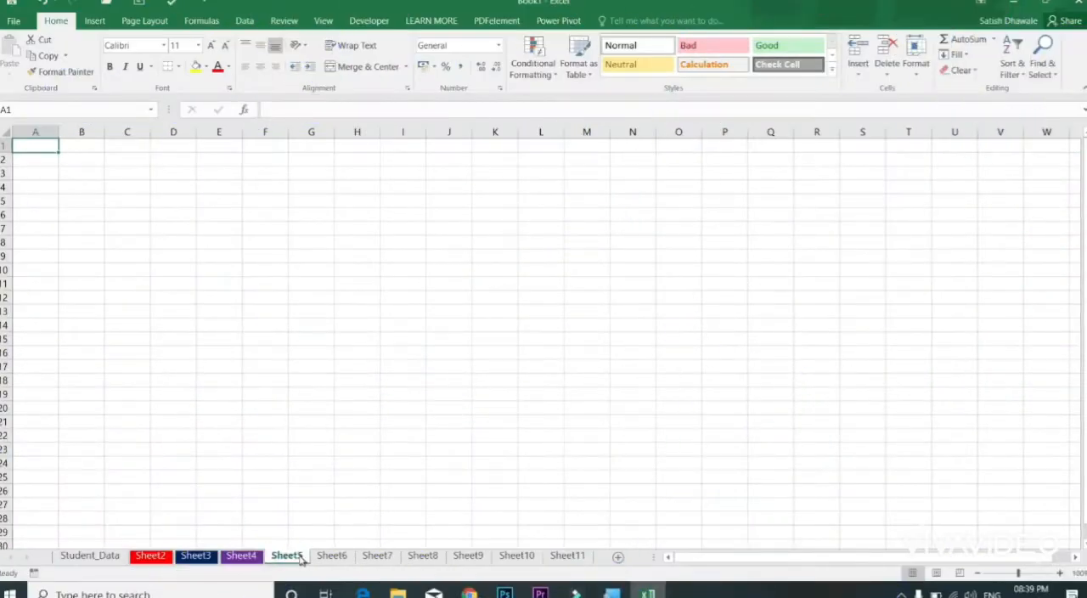
Step: Enter the sample text dfsd in cell C10 and sdf in cell E14 of Sheet2
{"action": "left_click", "coordinate": [118, 558]}
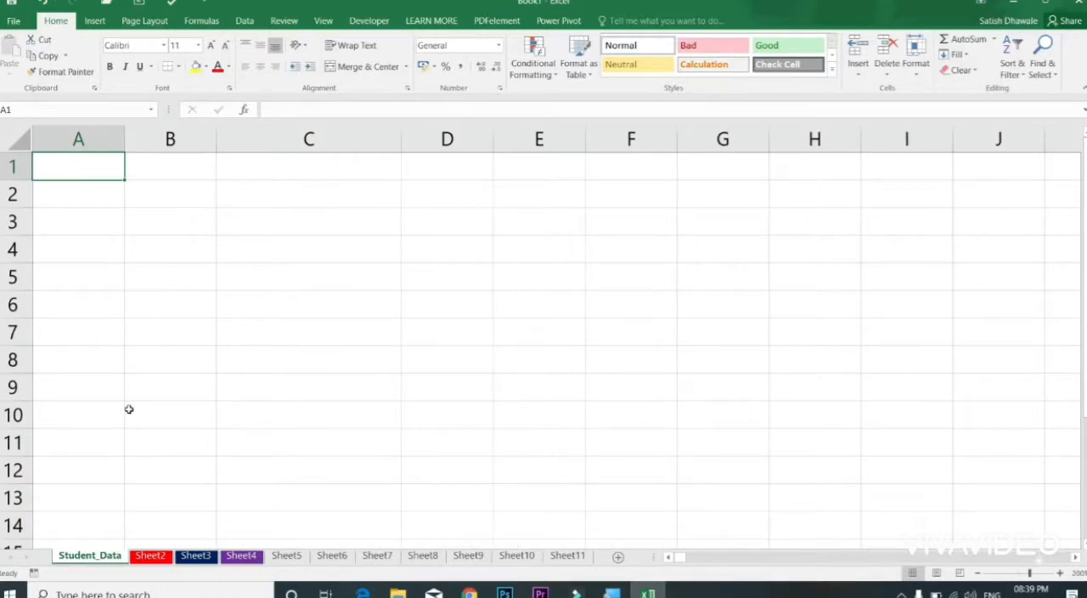
{"action": "left_click", "coordinate": [153, 556]}
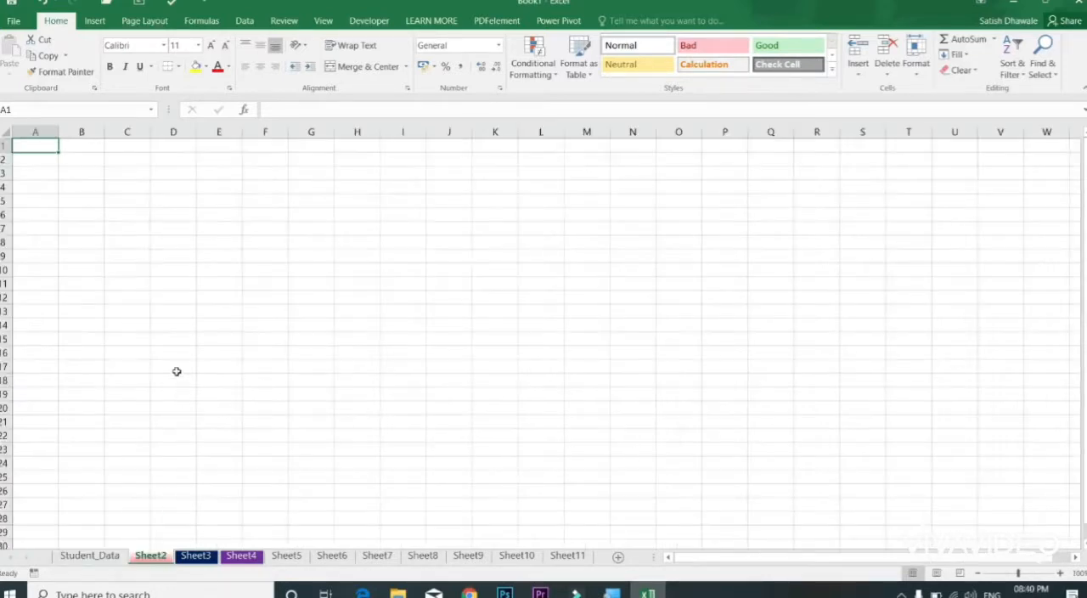
{"action": "left_click", "coordinate": [132, 270]}
{"action": "type", "text": "dfsd"}
{"action": "left_click", "coordinate": [204, 326]}
{"action": "type", "text": "sdf"}
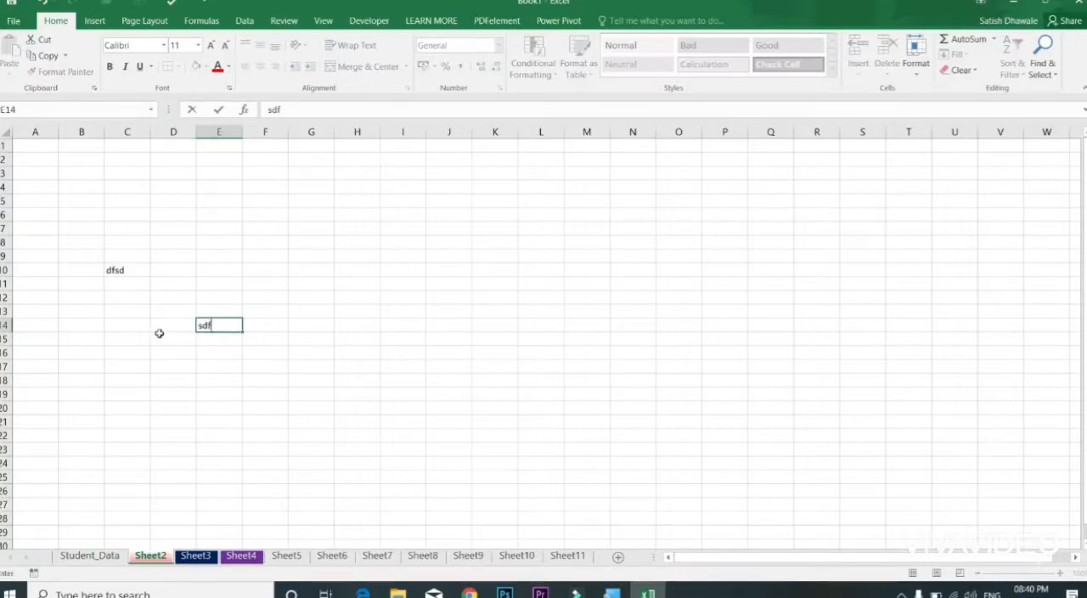
{"action": "left_click", "coordinate": [159, 337]}
Step: Delete Sheet2 permanently, including its data
{"action": "right_click", "coordinate": [153, 557]}
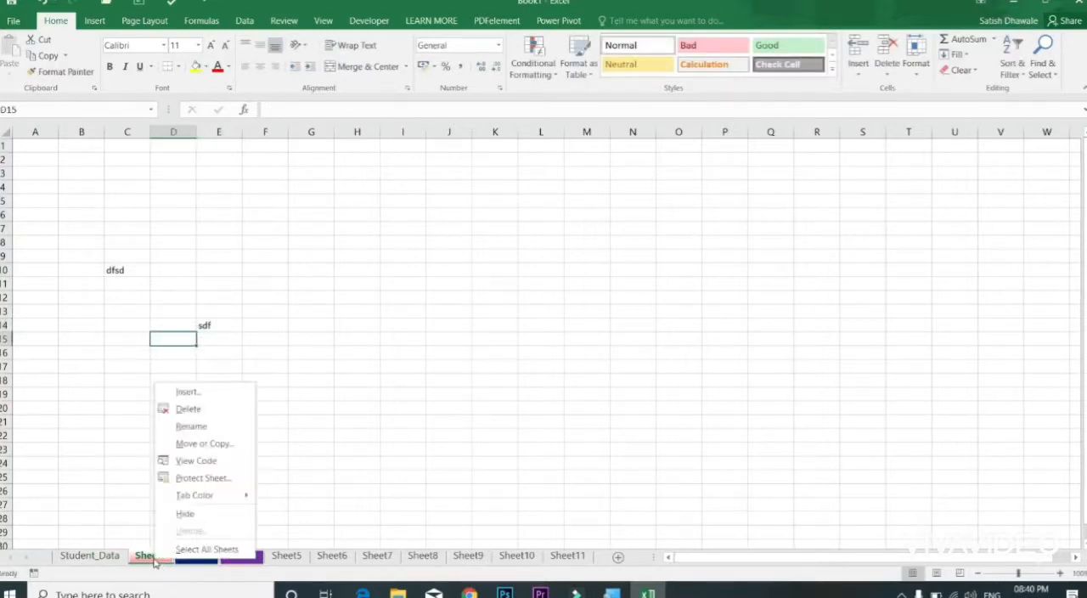
{"action": "left_click", "coordinate": [194, 413]}
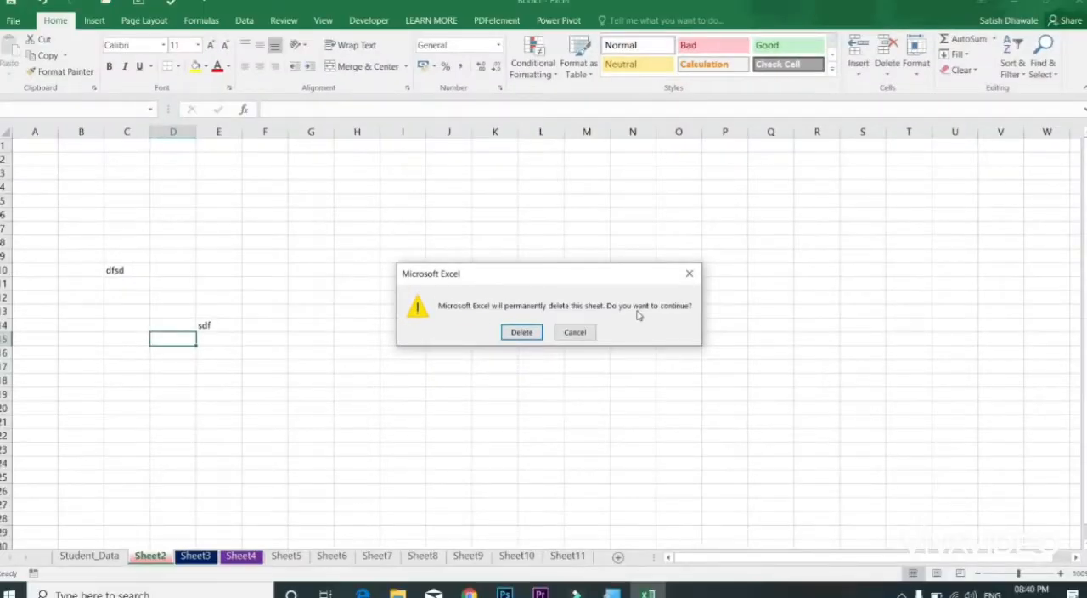
{"action": "left_click", "coordinate": [523, 332]}
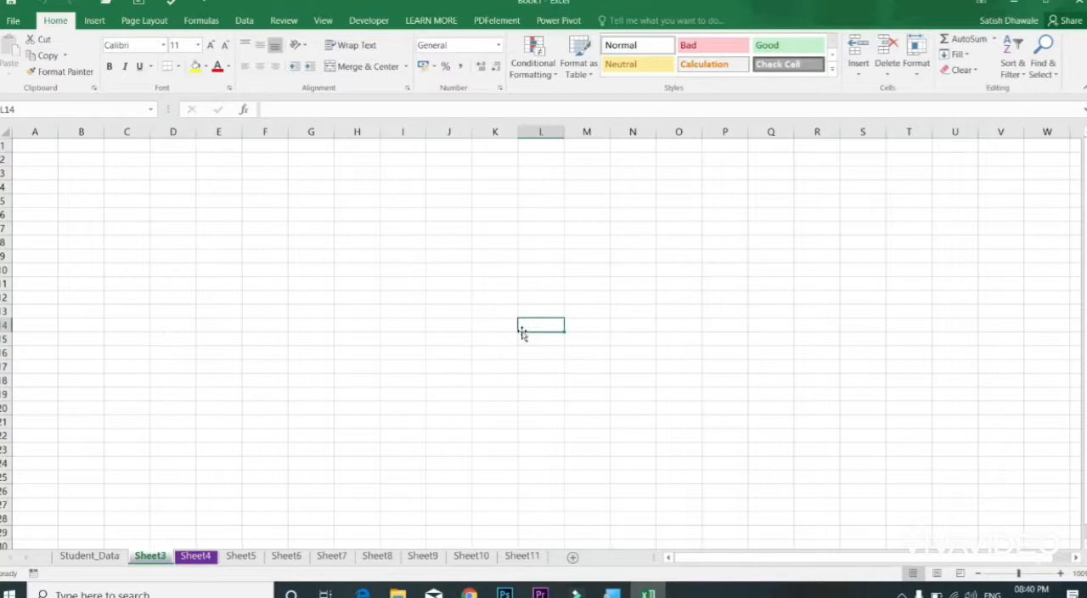
Step: Enter the sample texts sfdsf in E8, dfsd in H17, sfds in E11 and dsfds in E15 of Sheet3
{"action": "left_click_drag", "start_coordinate": [209, 248], "coordinate": [408, 366]}
{"action": "type", "text": "sfdsf"}
{"action": "left_click", "coordinate": [362, 368]}
{"action": "type", "text": "dfsd"}
{"action": "left_click", "coordinate": [228, 284]}
{"action": "type", "text": "sfds"}
{"action": "left_click", "coordinate": [201, 344]}
{"action": "type", "text": "dsfds"}
{"action": "left_click", "coordinate": [249, 293]}
Step: Clear the contents of range D6:J20 on Sheet3 and undo the clearing
{"action": "left_click_drag", "start_coordinate": [172, 214], "coordinate": [442, 408]}
{"action": "key", "text": "Delete"}
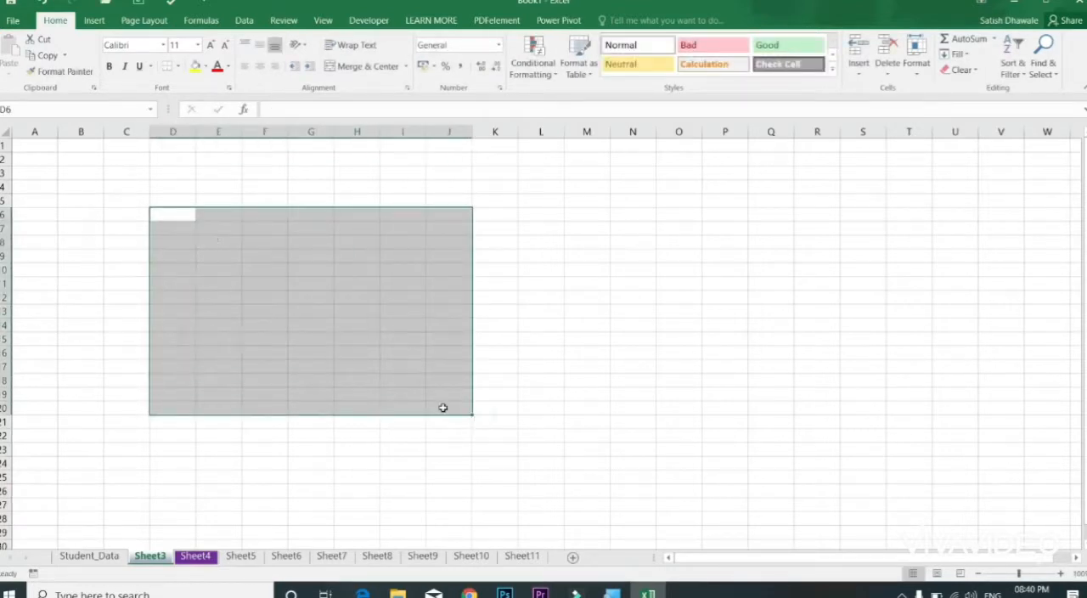
{"action": "key", "text": "ctrl+z"}
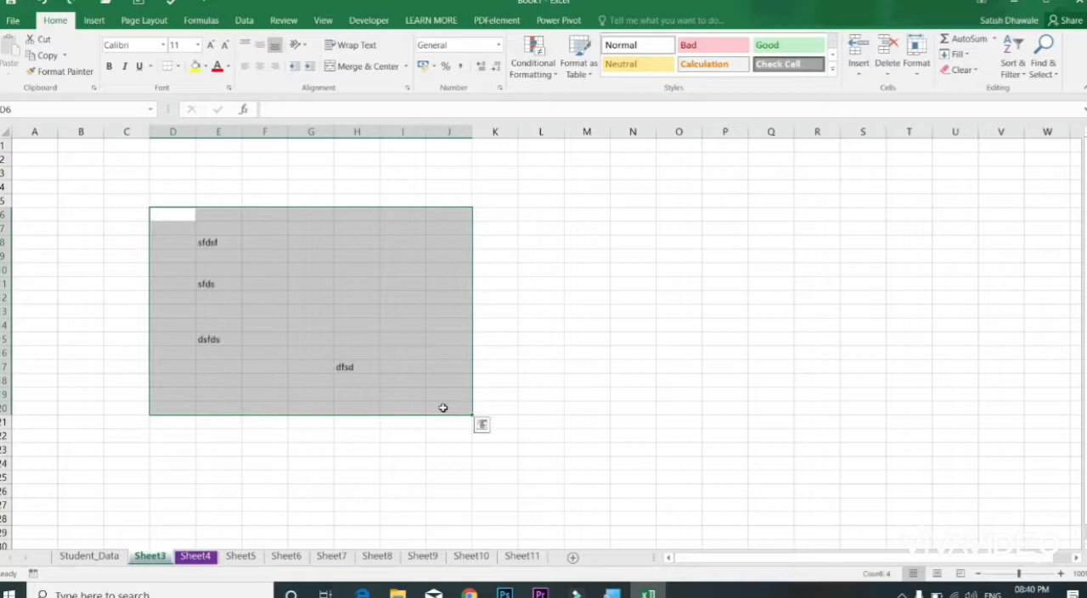
Step: Clear the sample text from range E8:I21 on Sheet3 and select cell C8
{"action": "left_click_drag", "start_coordinate": [219, 242], "coordinate": [396, 431]}
{"action": "key", "text": "Delete"}
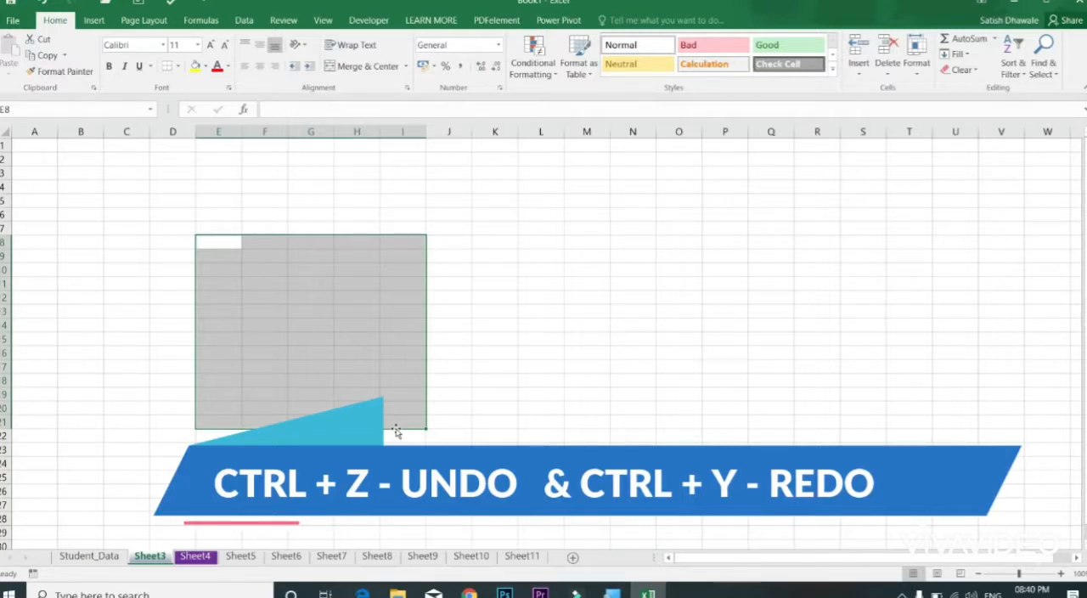
{"action": "left_click", "coordinate": [117, 241]}
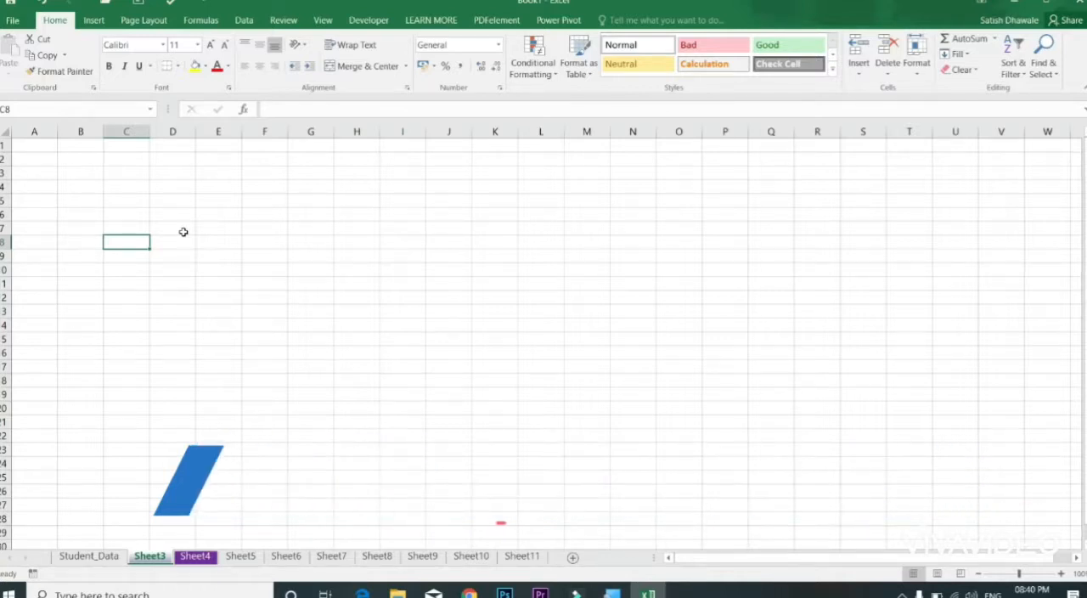
Step: Request the deletion of Sheet3 and cancel it at the confirmation
{"action": "right_click", "coordinate": [152, 561]}
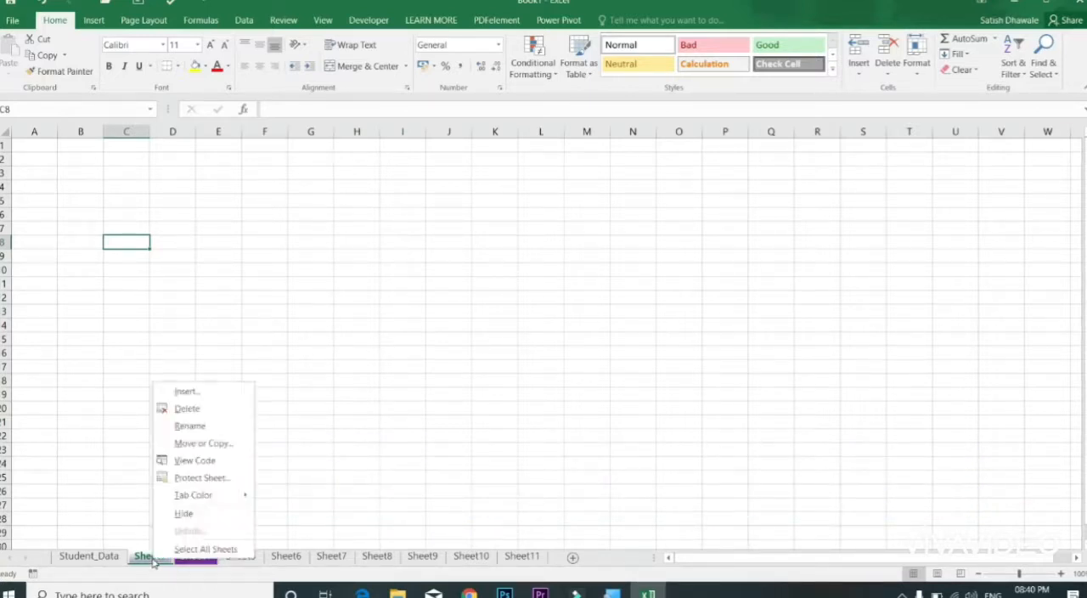
{"action": "left_click", "coordinate": [193, 413]}
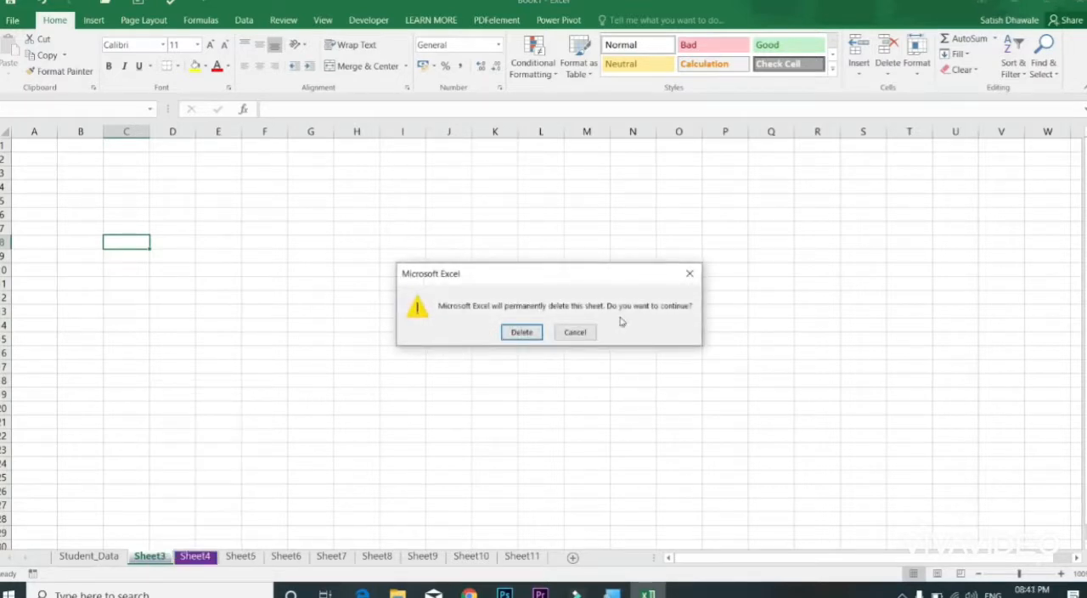
{"action": "left_click", "coordinate": [573, 331]}
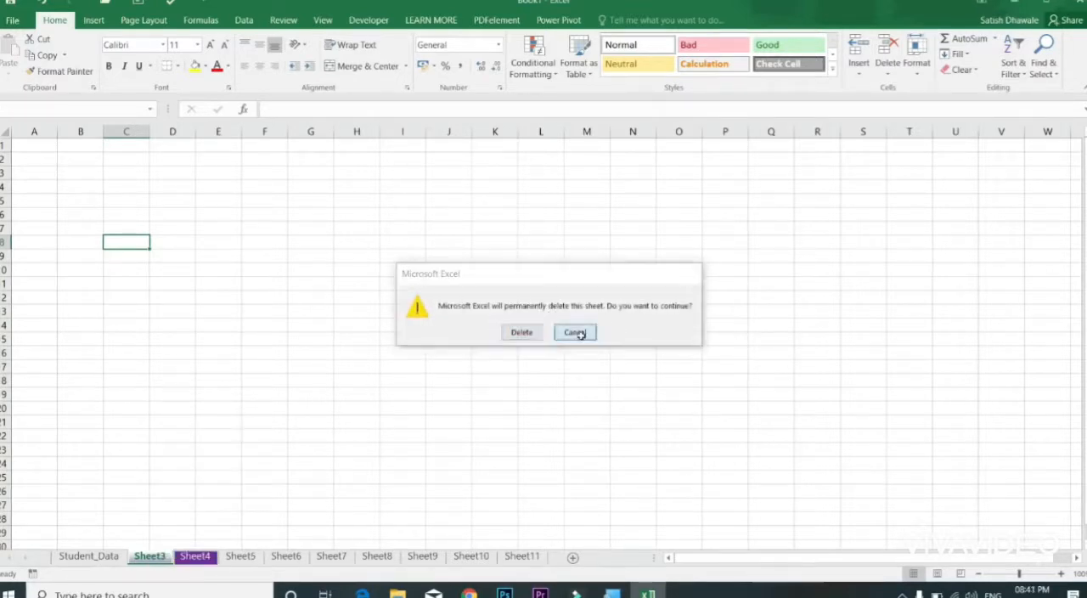
{"action": "left_click", "coordinate": [581, 336]}
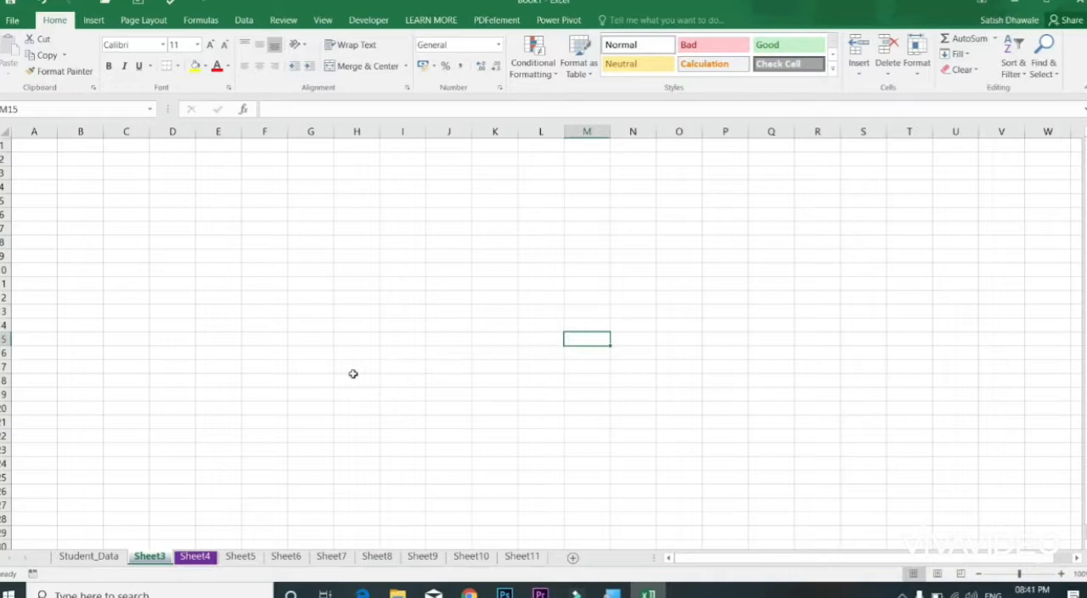
Step: Switch to the Student_Data sheet and restore the workbook window to its smaller size
{"action": "left_click", "coordinate": [100, 554]}
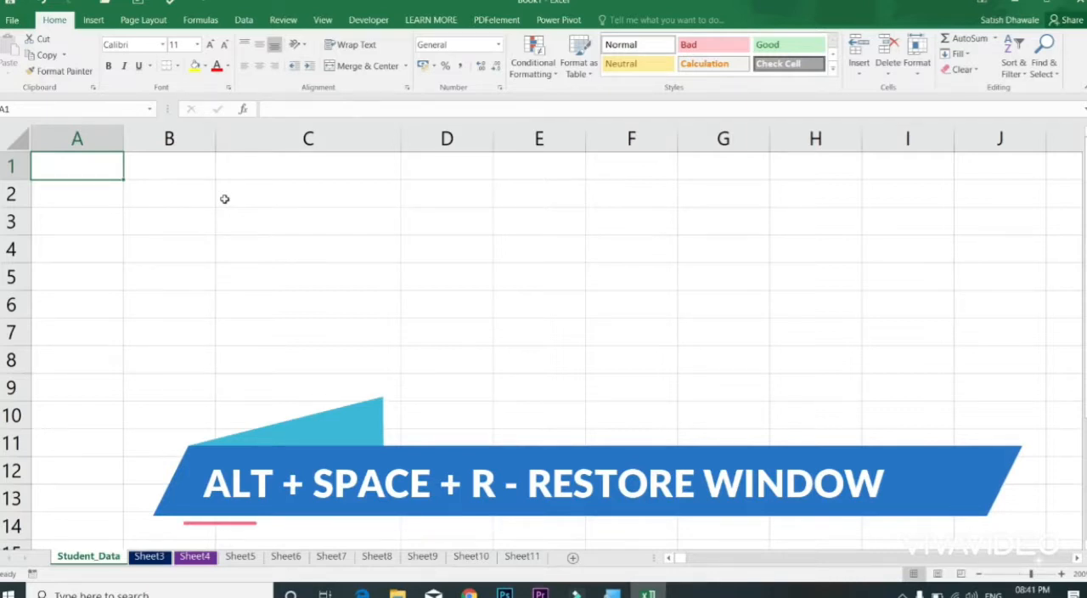
{"action": "key", "text": "alt+space"}
{"action": "key", "text": "r"}
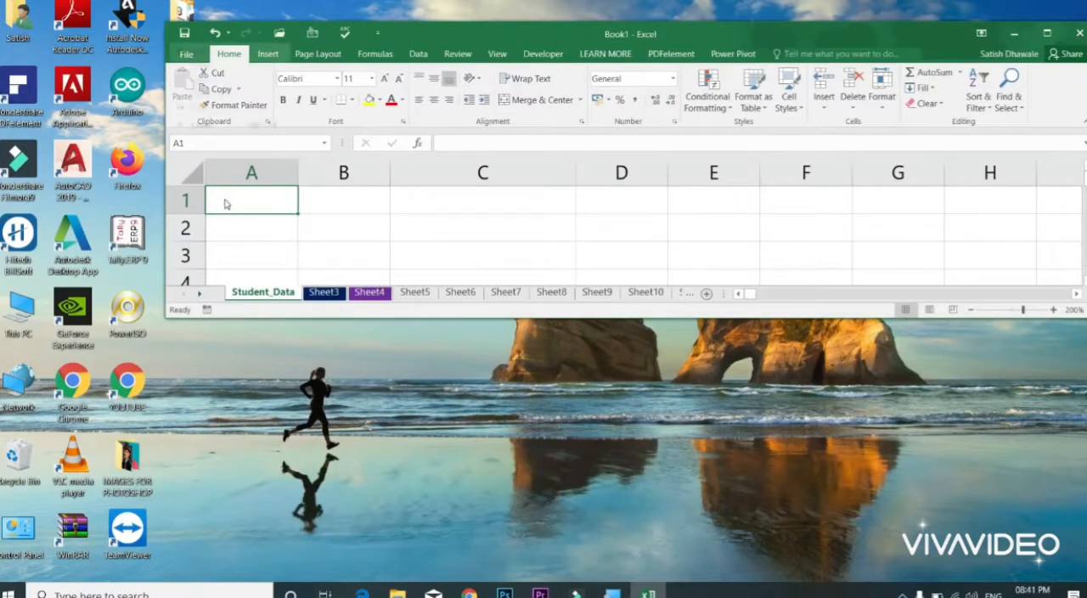
Step: Maximize the workbook window and restore it down once more
{"action": "key", "text": "alt+space"}
{"action": "key", "text": "x"}
{"action": "key", "text": "alt+space"}
{"action": "key", "text": "r"}
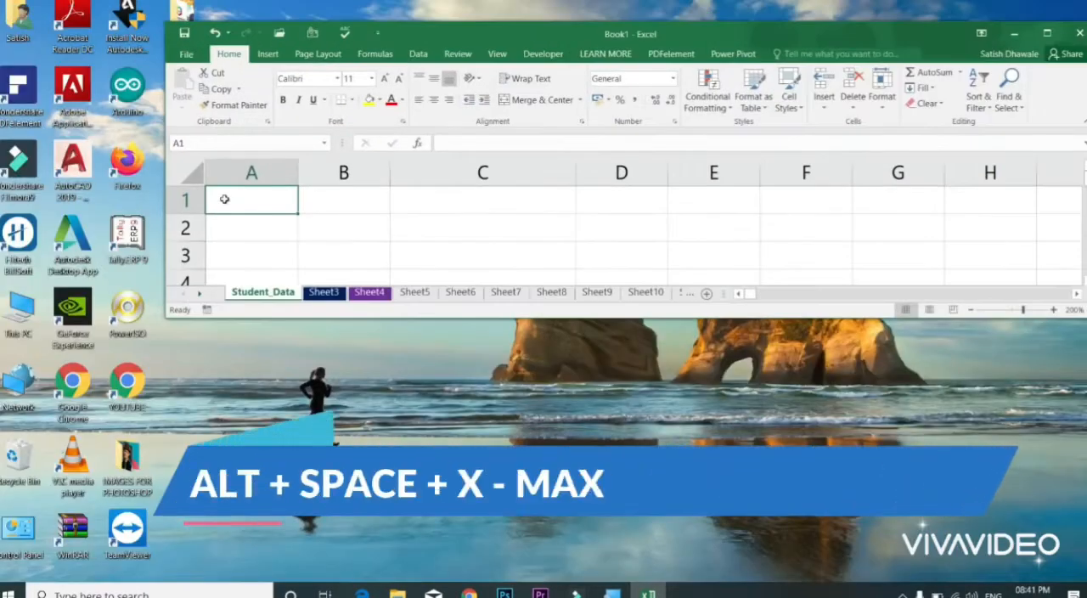
Step: Maximize the workbook window, then close Book1 without saving its changes
{"action": "key", "text": "alt+space"}
{"action": "key", "text": "x"}
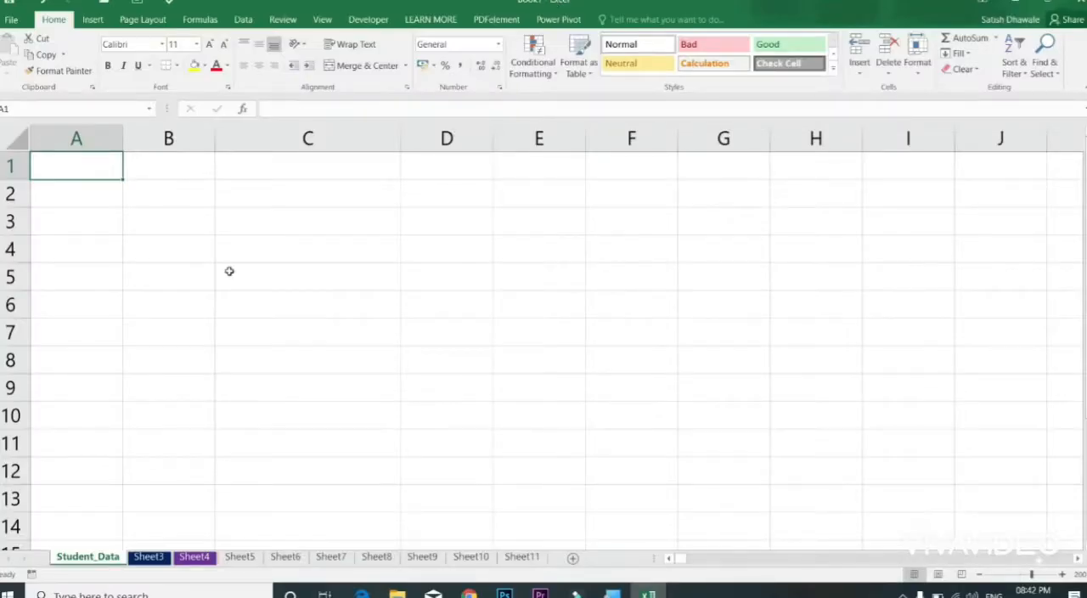
{"action": "key", "text": "alt+F4"}
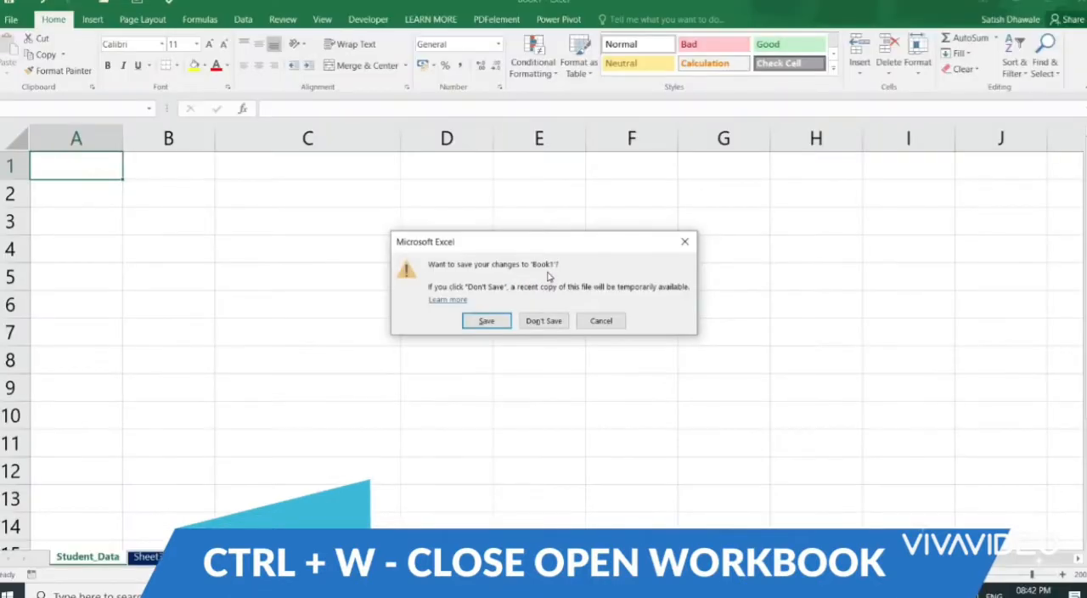
{"action": "left_click", "coordinate": [554, 321]}
Step: Create a new blank workbook and set its zoom magnification to 200%
{"action": "key", "text": "ctrl+n"}
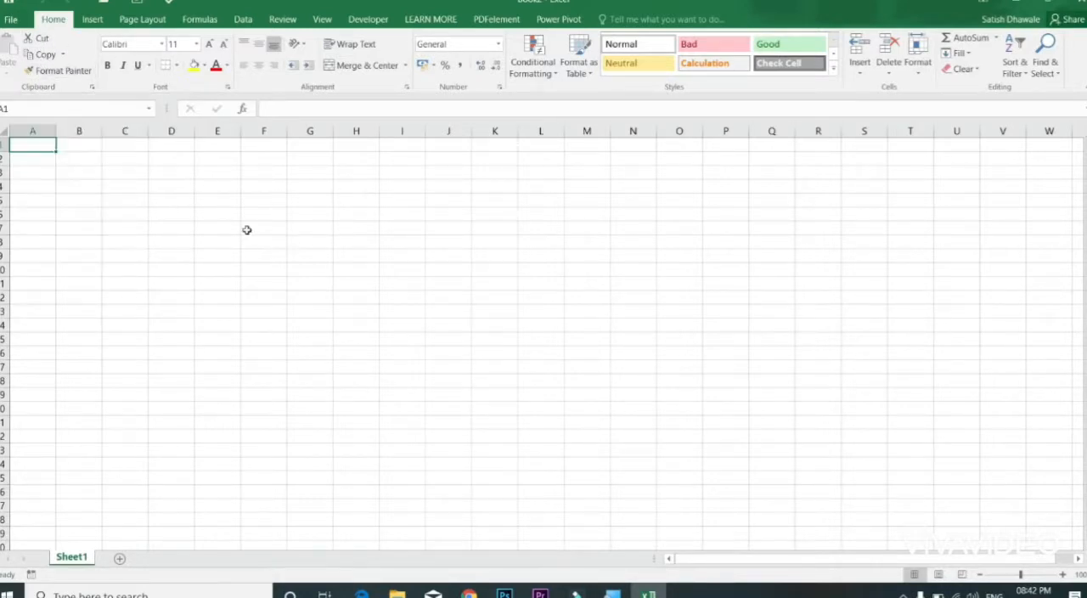
{"action": "key", "text": "alt"}
{"action": "key", "text": "v"}
{"action": "key", "text": "z"}
{"action": "key", "text": "Up"}
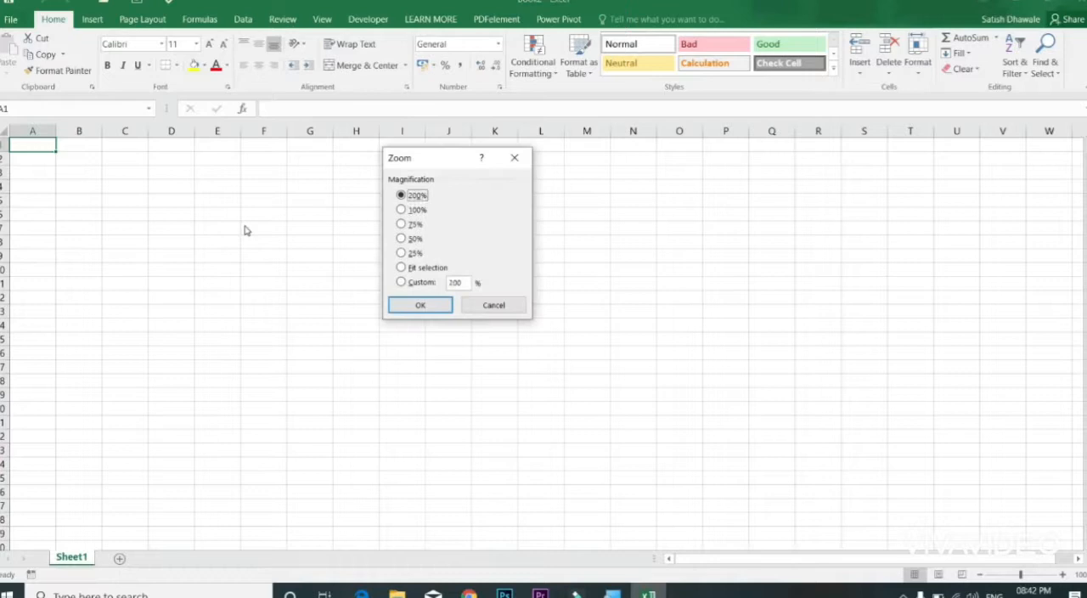
{"action": "key", "text": "Return"}
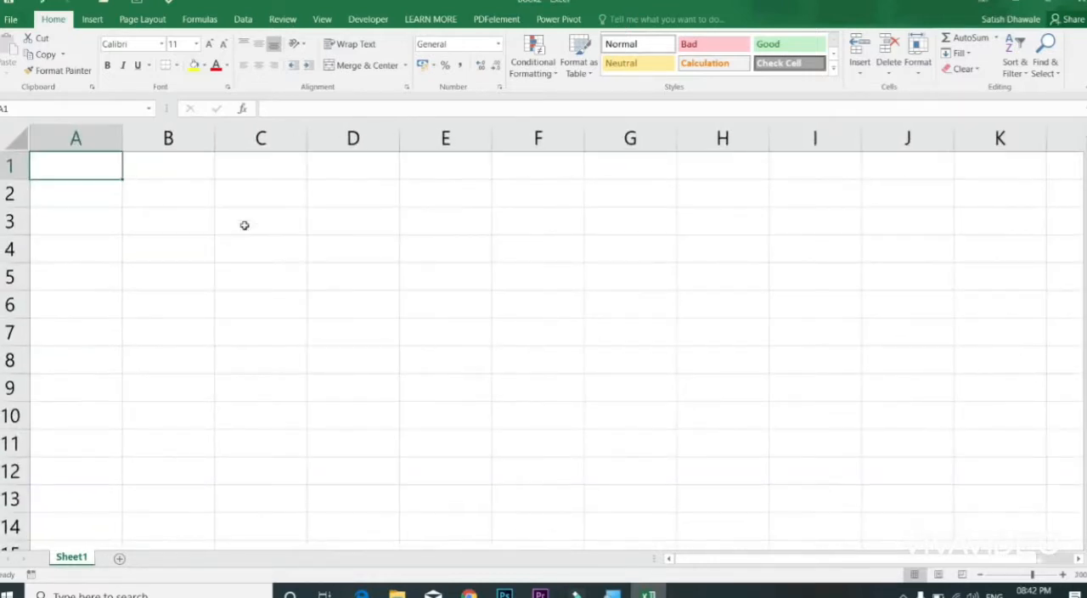
Step: Enter the headings SR NO in cell A1 and NAME OF STUDENT in cell B1
{"action": "type", "text": "SR NO"}
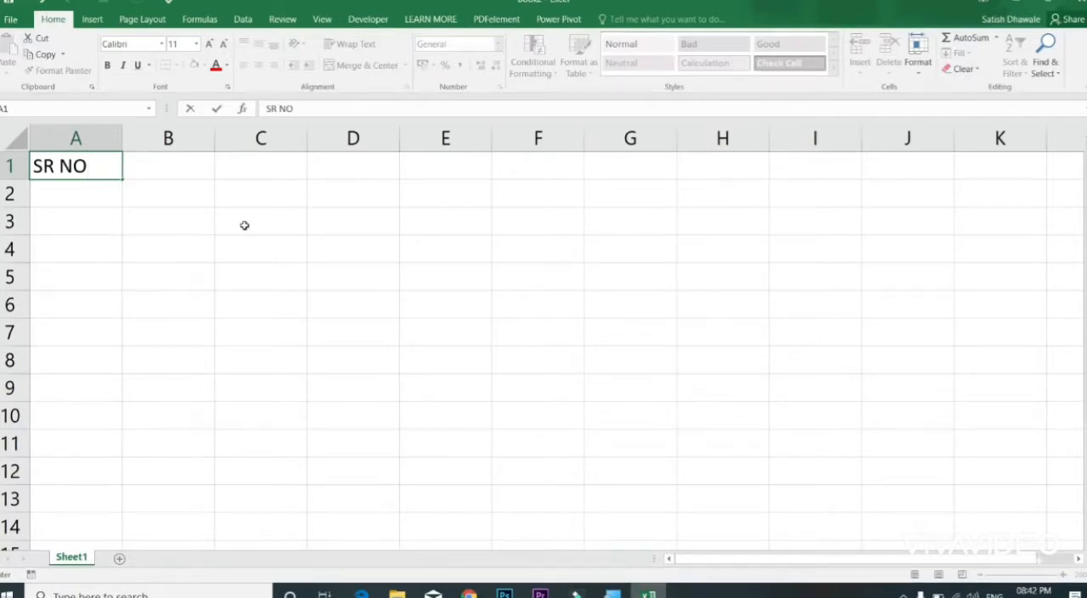
{"action": "key", "text": "Tab"}
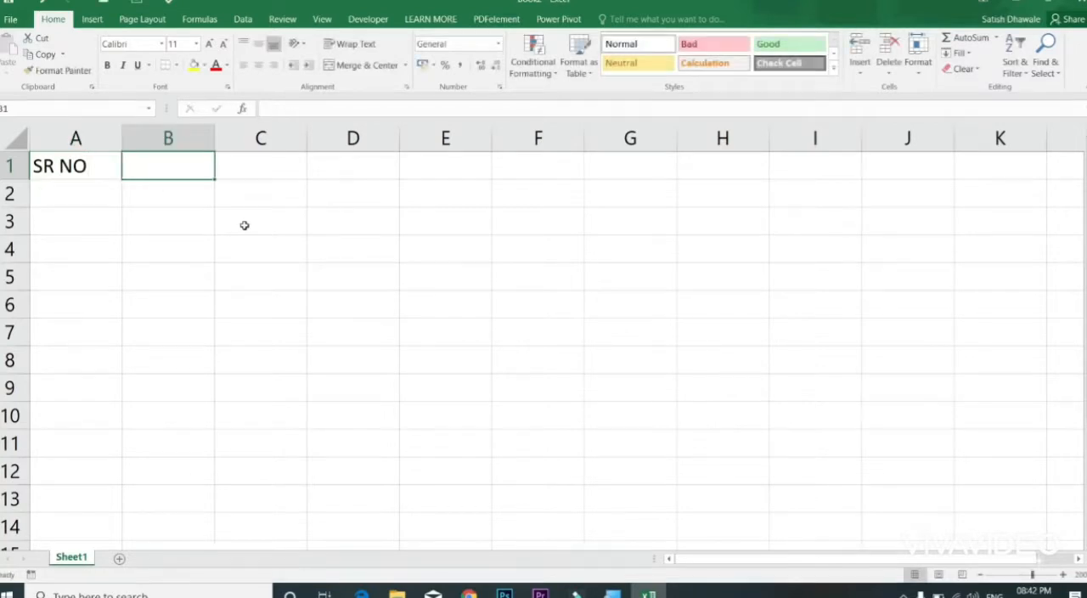
{"action": "type", "text": "NAME"}
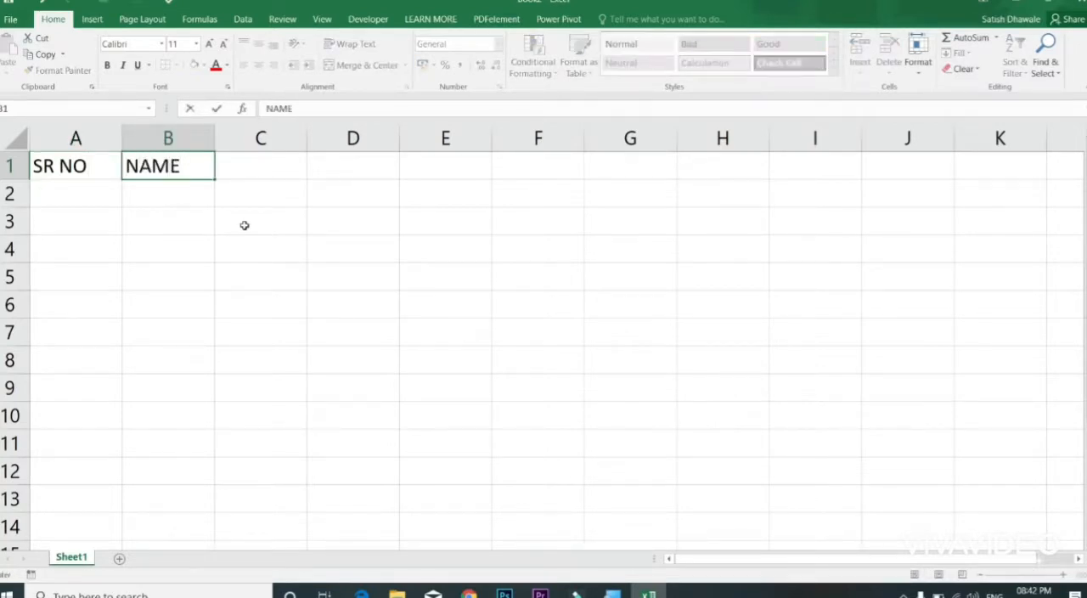
{"action": "type", "text": " OF STUDENT"}
{"action": "key", "text": "Return"}
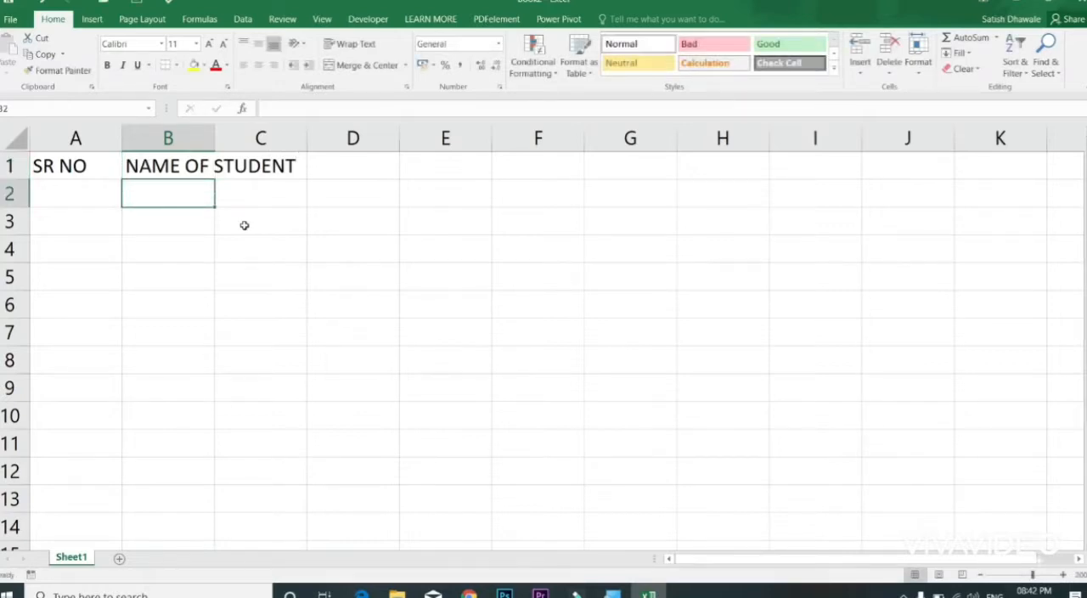
Step: Try widening column B by hand and by AutoFit, undoing each width change
{"action": "left_click", "coordinate": [180, 168]}
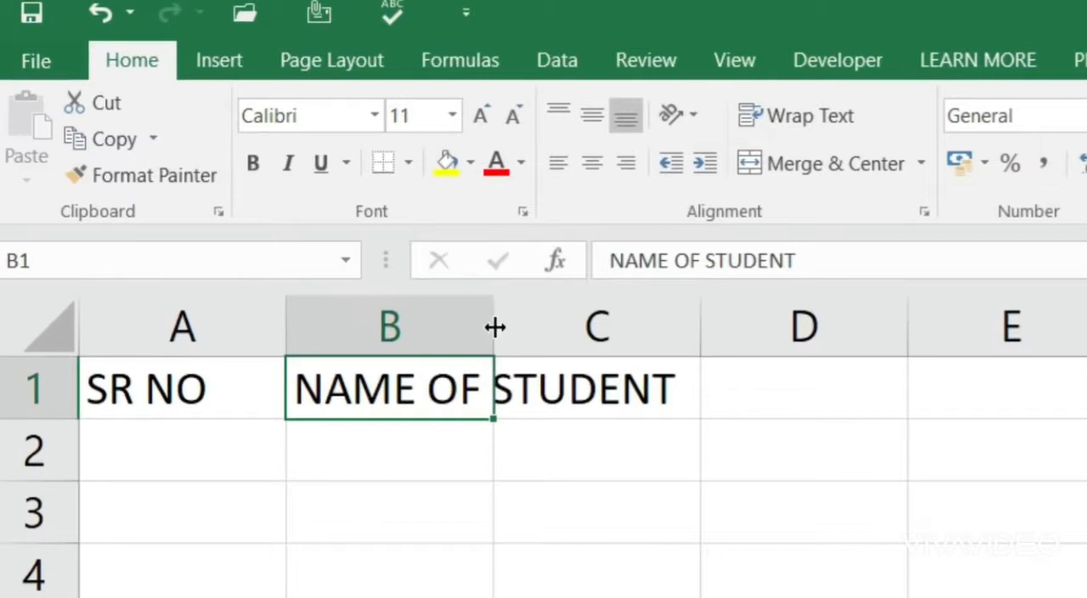
{"action": "left_click_drag", "start_coordinate": [495, 327], "coordinate": [710, 341]}
{"action": "left_click_drag", "start_coordinate": [729, 341], "coordinate": [731, 340]}
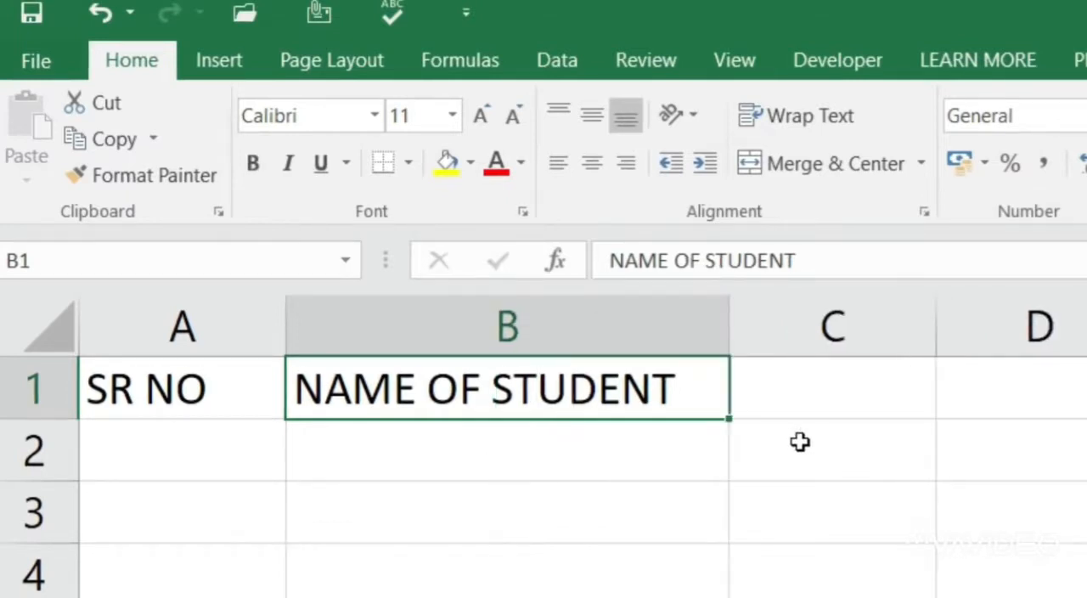
{"action": "key", "text": "ctrl+z"}
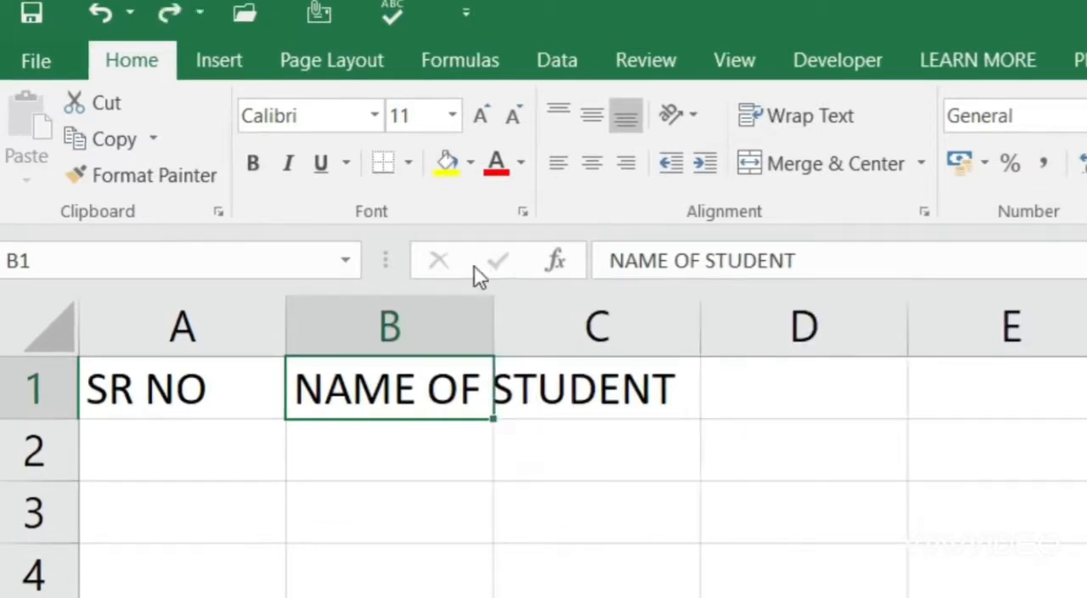
{"action": "double_click", "coordinate": [494, 325]}
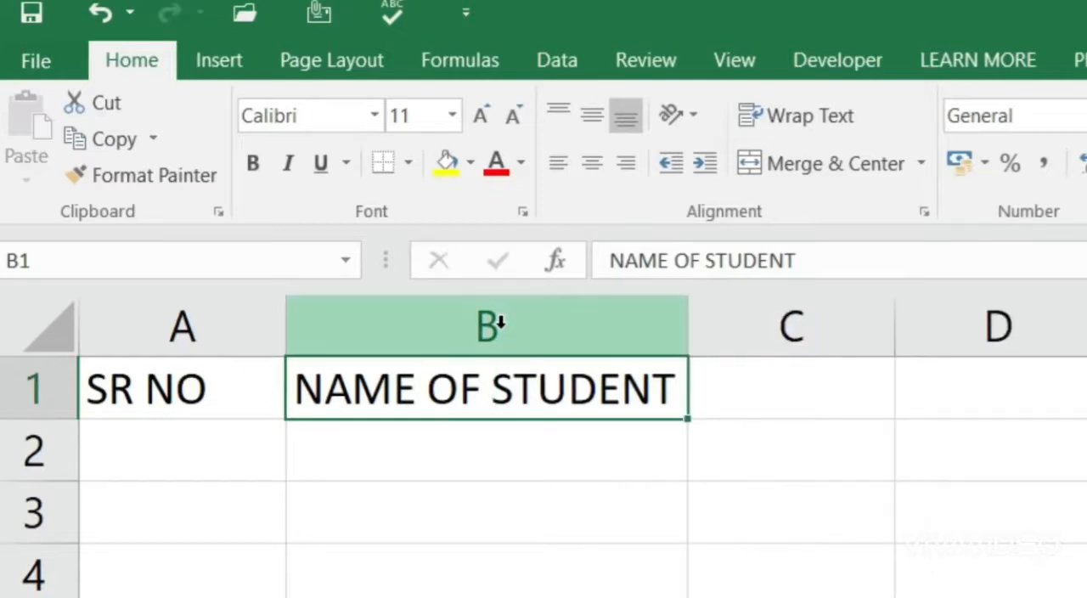
{"action": "key", "text": "ctrl+z"}
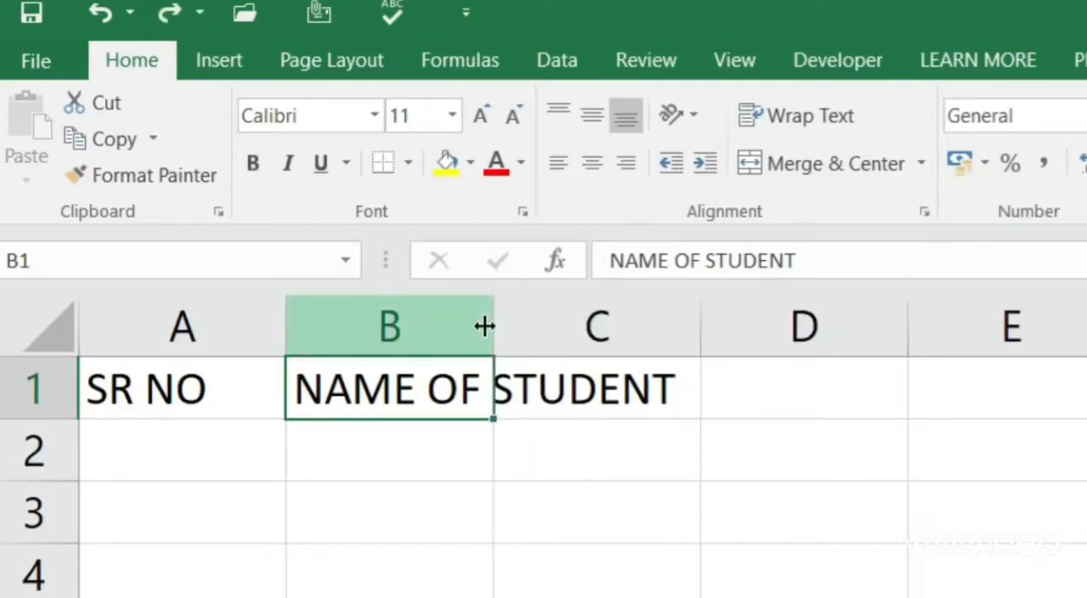
Step: Widen column B well past its heading, then AutoFit its width to NAME OF STUDENT
{"action": "left_click_drag", "start_coordinate": [502, 329], "coordinate": [723, 342]}
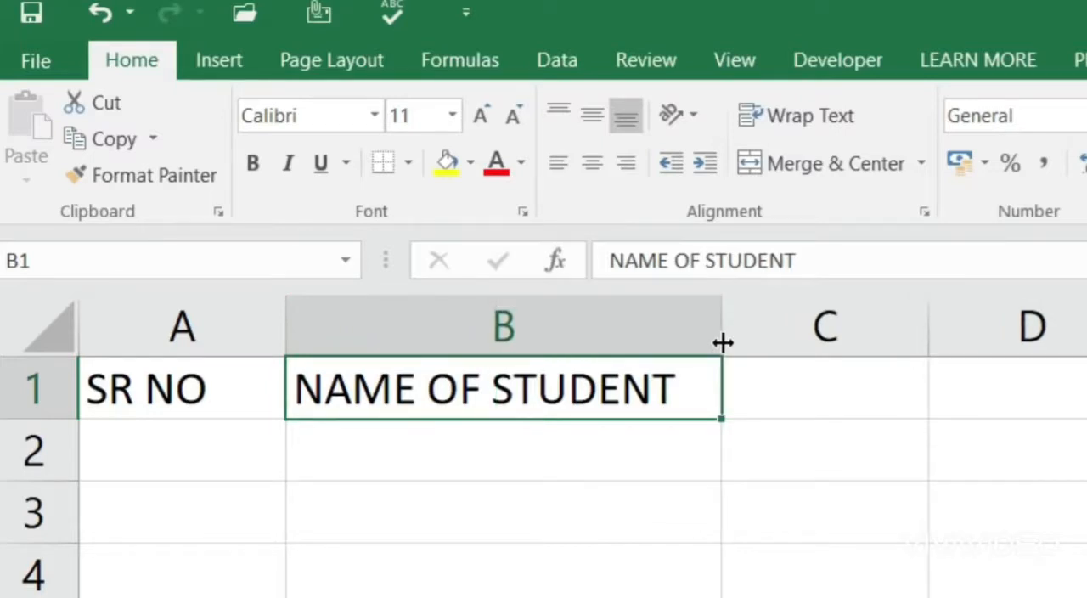
{"action": "left_click_drag", "start_coordinate": [722, 342], "coordinate": [939, 356]}
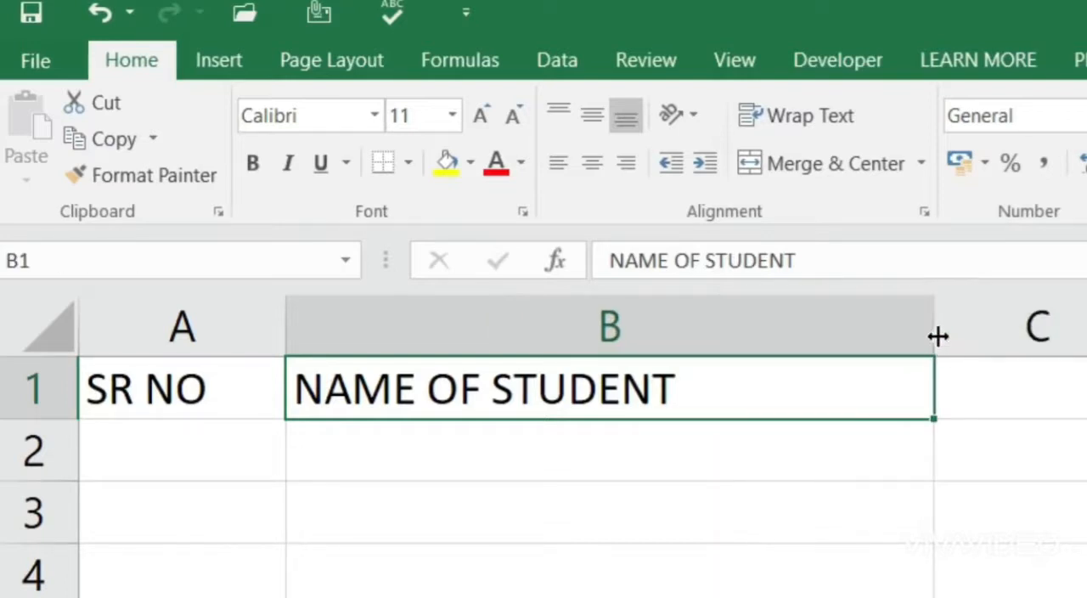
{"action": "double_click", "coordinate": [931, 329]}
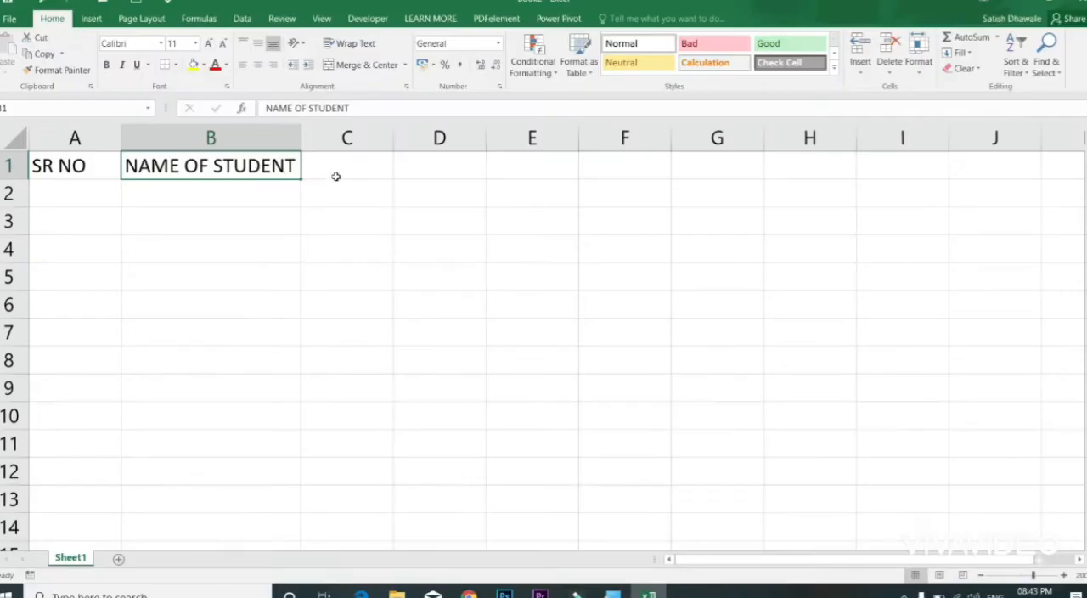
Step: Enter the subject headings SUB1, SUB2 and SUB3 in cells C1 to E1
{"action": "left_click", "coordinate": [783, 399]}
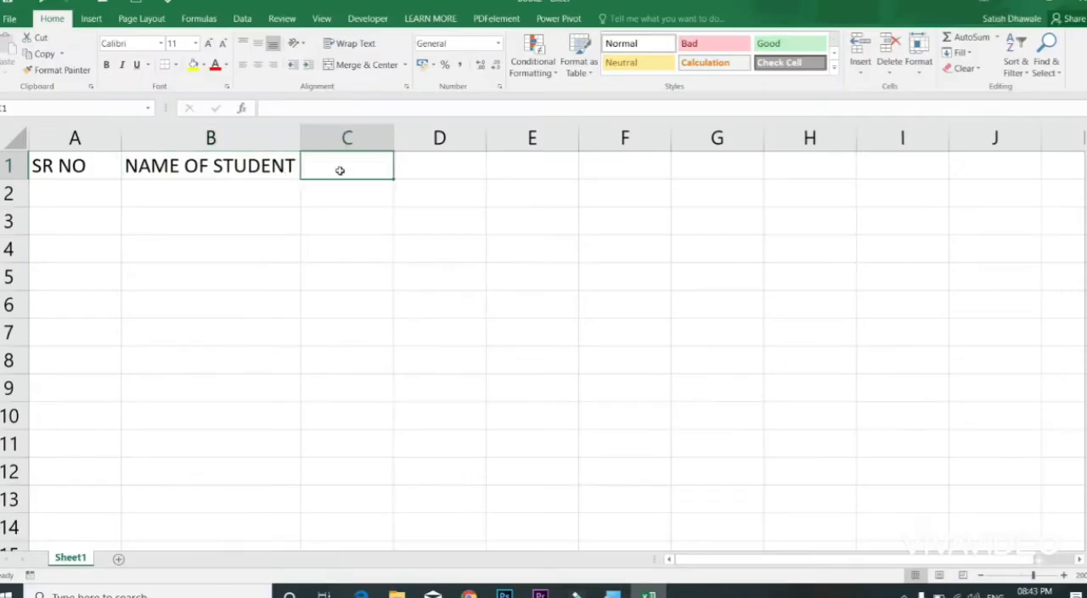
{"action": "type", "text": "SUB1"}
{"action": "key", "text": "Tab"}
{"action": "type", "text": "SUB"}
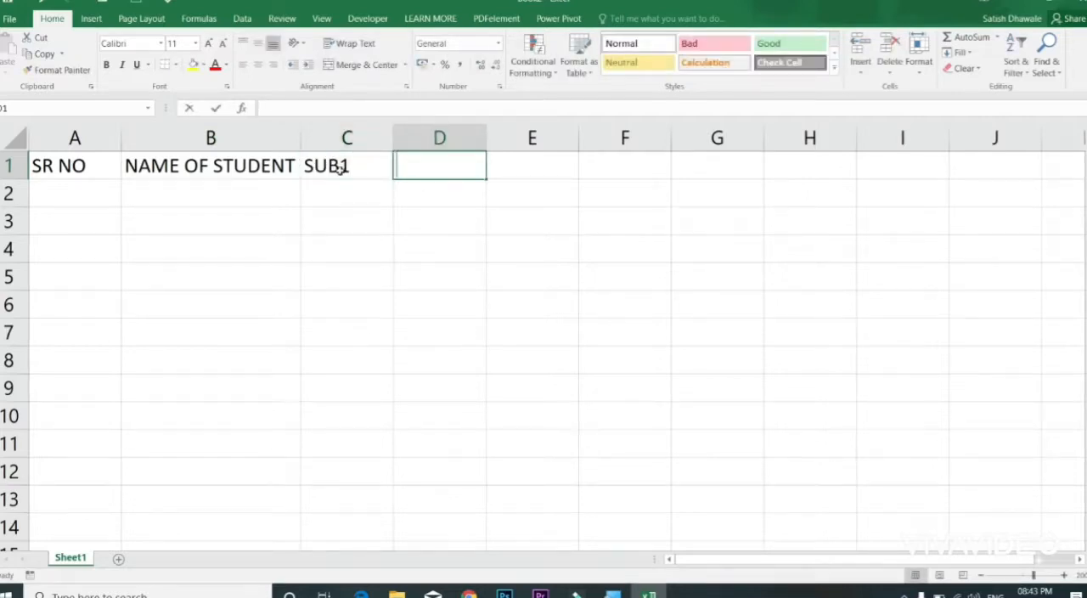
{"action": "type", "text": "2"}
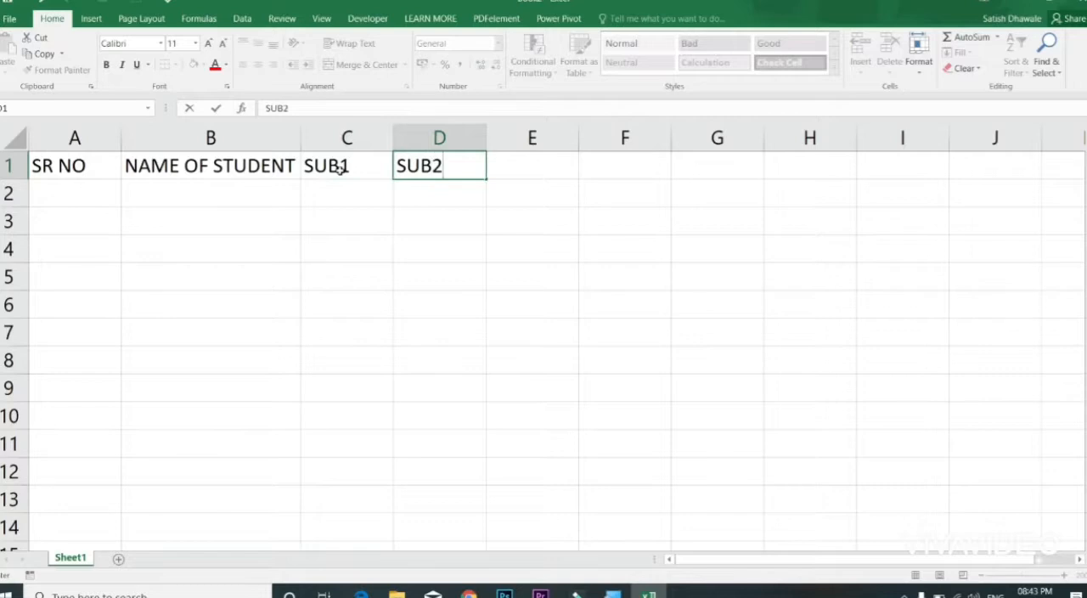
{"action": "key", "text": "Tab"}
{"action": "type", "text": "SUB3"}
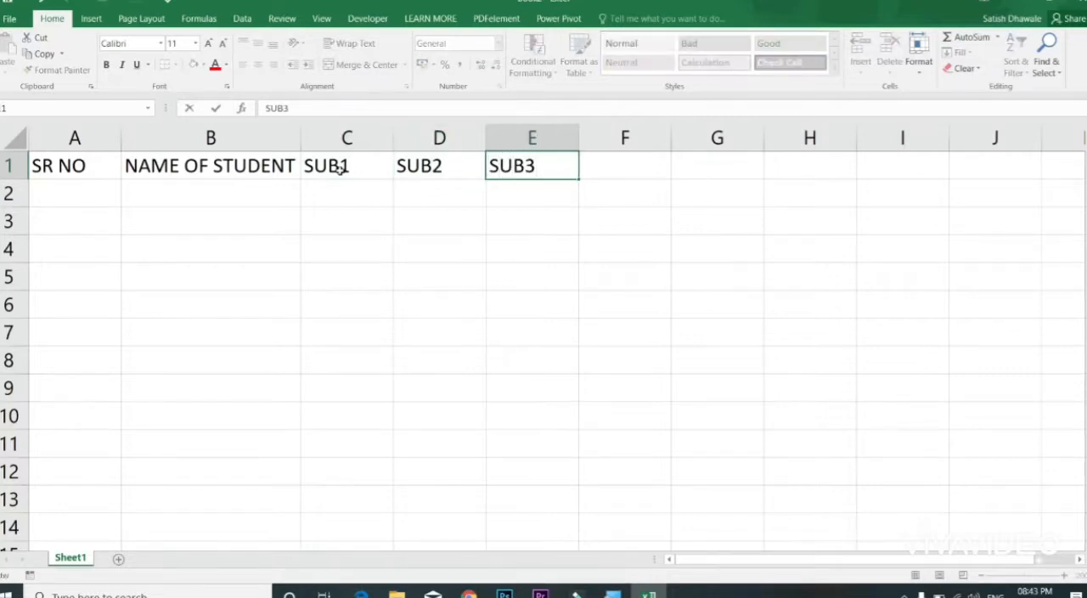
{"action": "key", "text": "Tab"}
Step: Enter the headings TOTAL, MAX, MIN, COUNT and AVG in cells F1 to J1
{"action": "type", "text": "TOTAL"}
{"action": "key", "text": "Tab"}
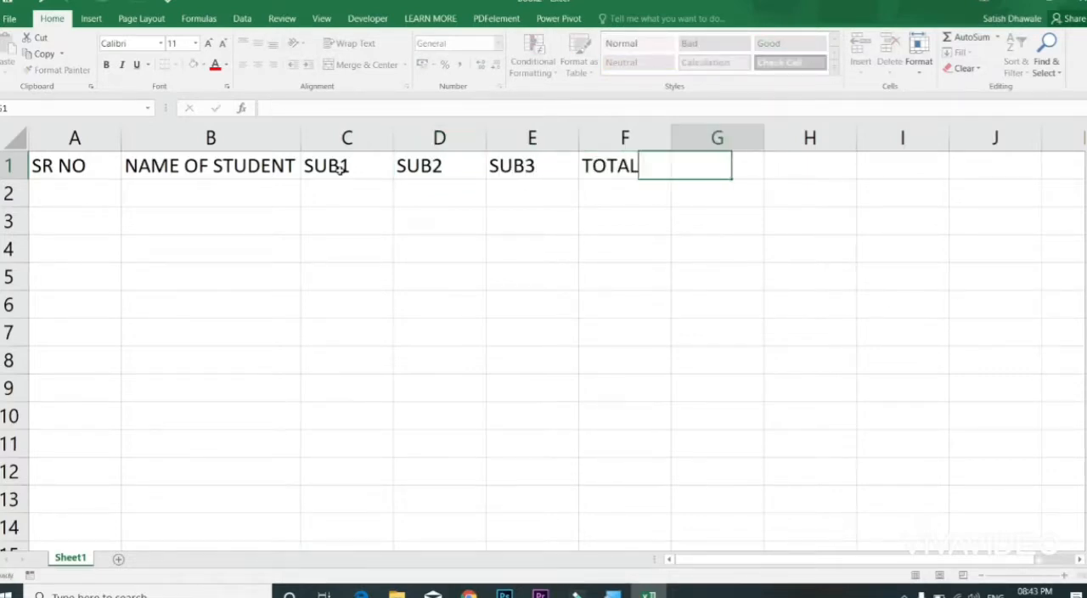
{"action": "type", "text": "MAX"}
{"action": "key", "text": "Tab"}
{"action": "type", "text": "MIN"}
{"action": "key", "text": "Tab"}
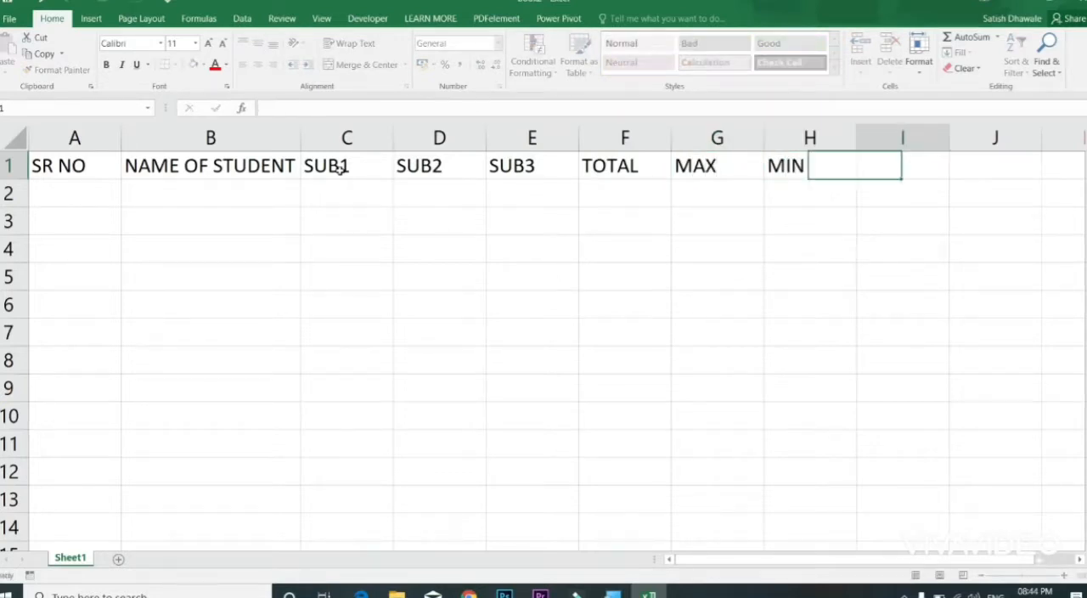
{"action": "type", "text": "COUNT"}
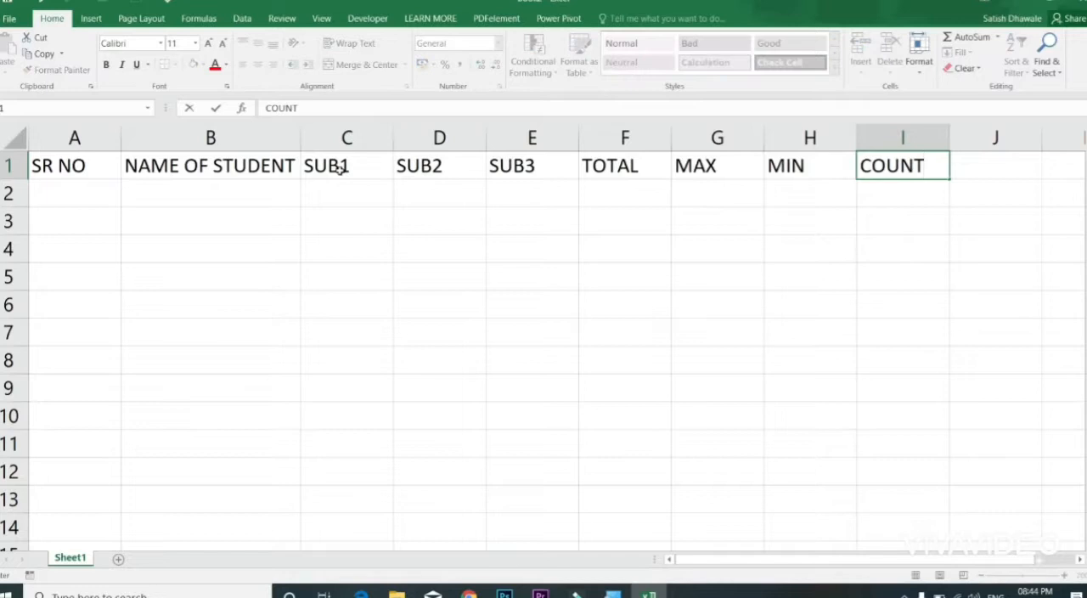
{"action": "key", "text": "Tab"}
{"action": "type", "text": "AVG"}
{"action": "key", "text": "Tab"}
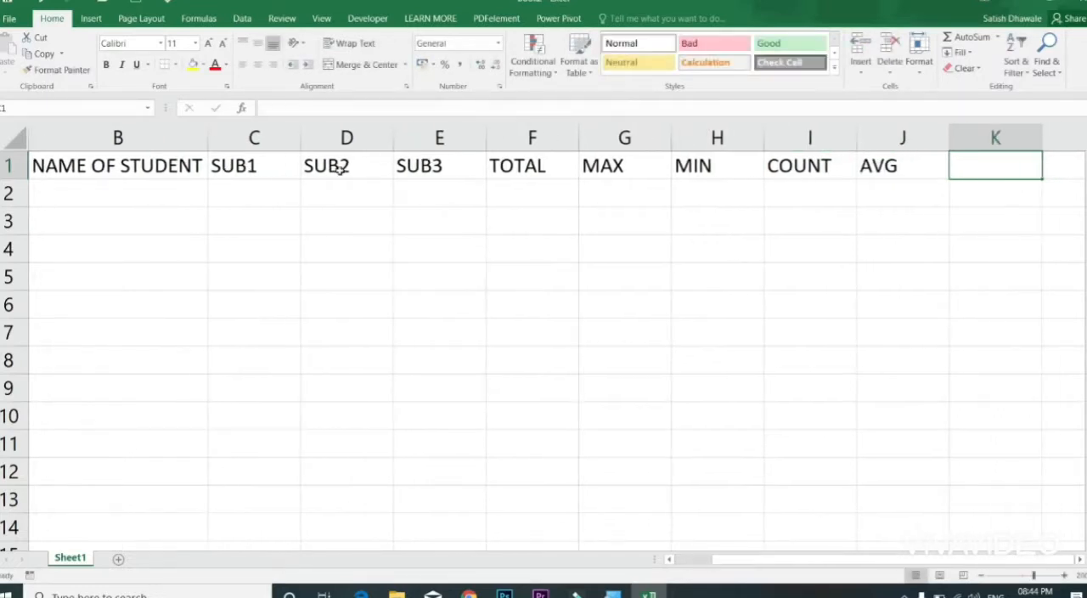
Step: Enter the headings %AGE, RESULT and GRADE in cells K1 to M1
{"action": "type", "text": "%AGE"}
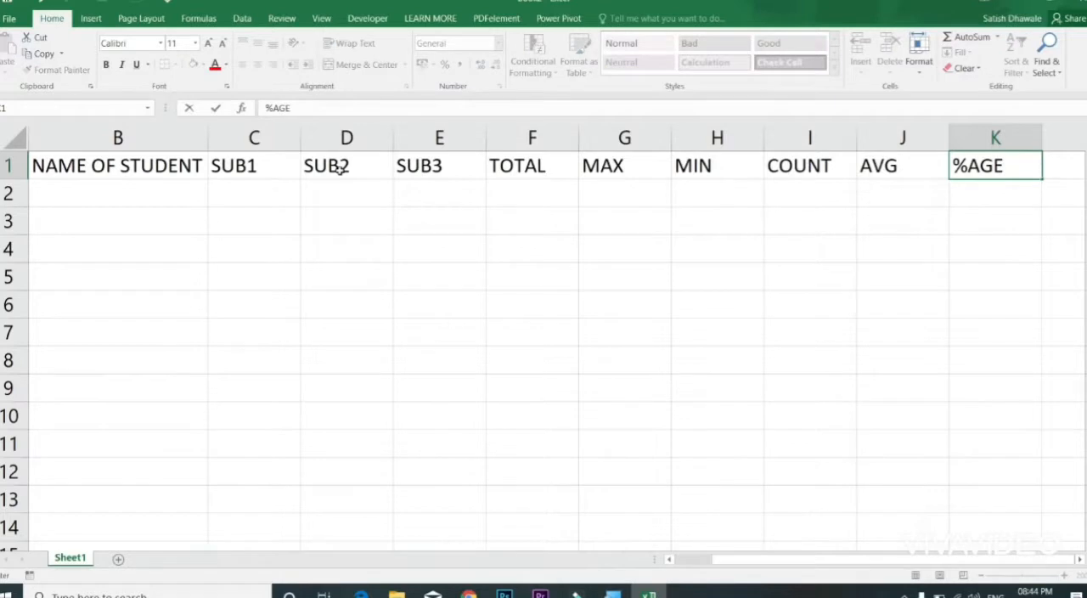
{"action": "key", "text": "Tab"}
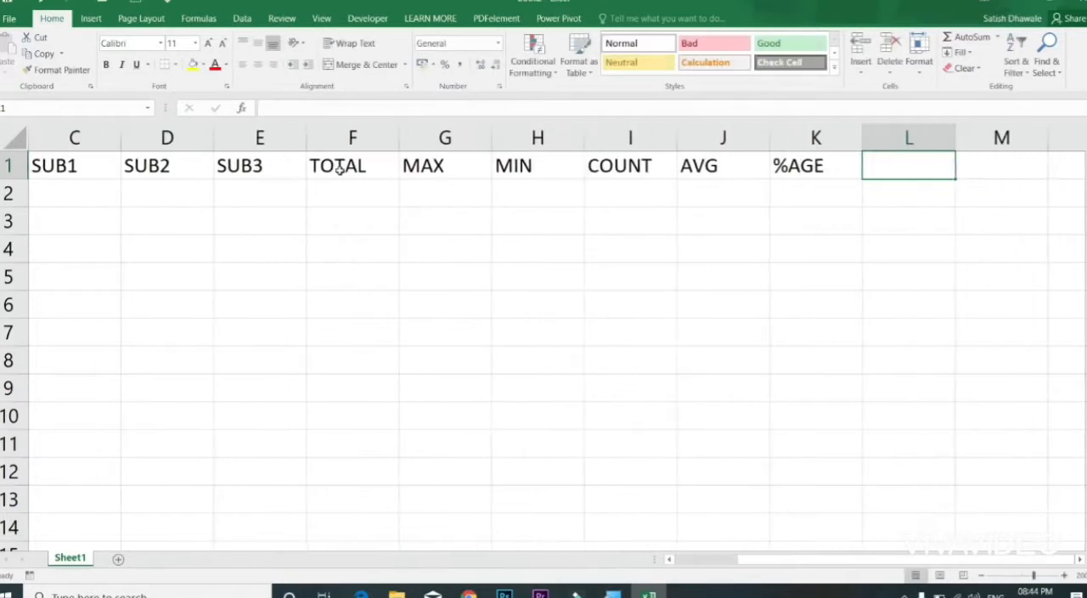
{"action": "type", "text": "RESULT"}
{"action": "key", "text": "Tab"}
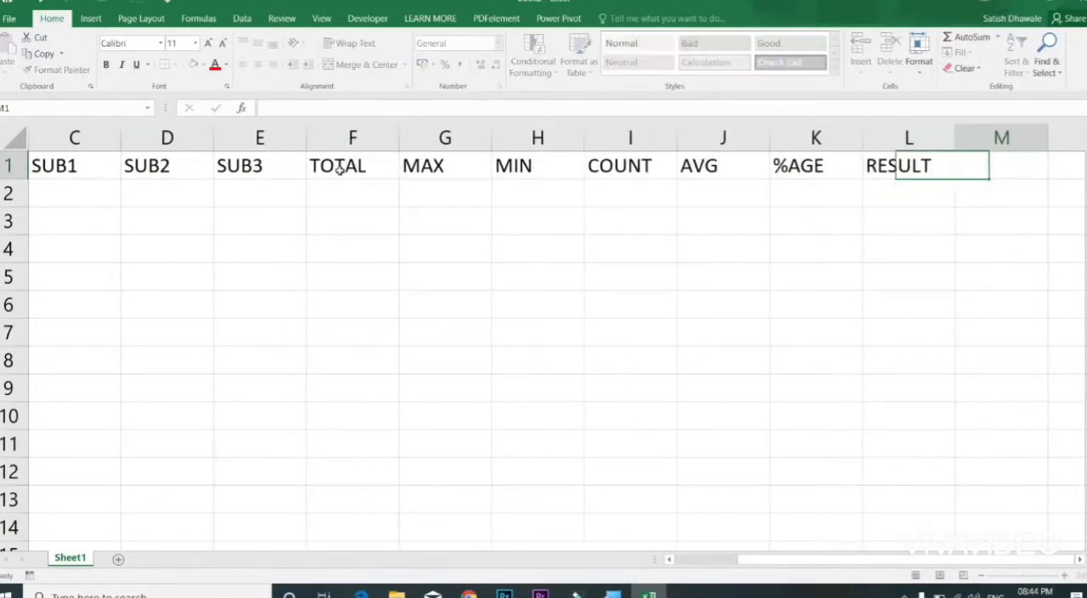
{"action": "type", "text": "GRADE"}
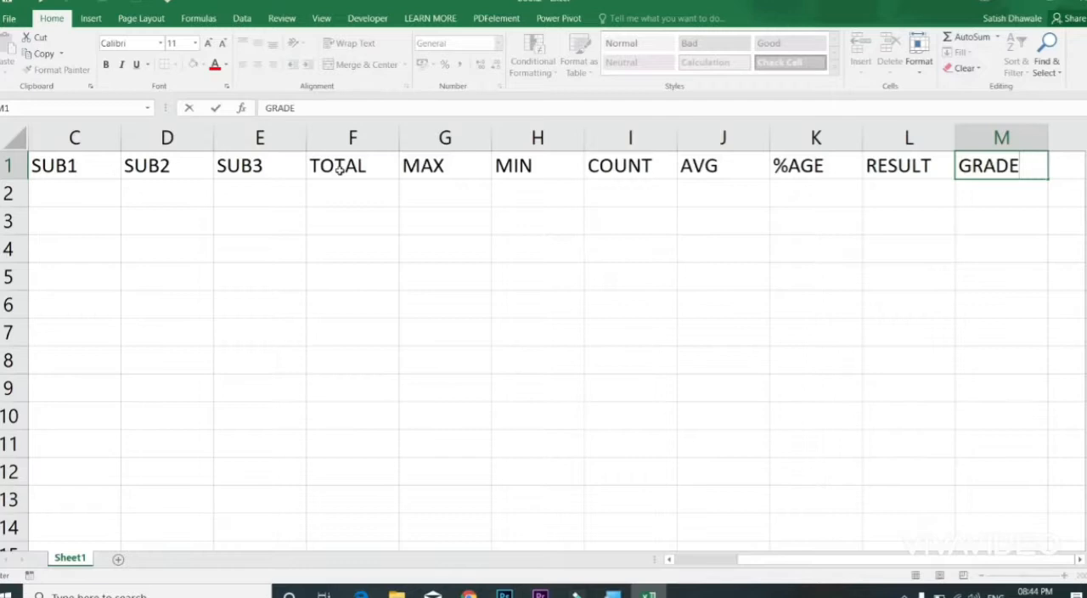
{"action": "key", "text": "Left"}
{"action": "key", "text": "Left"}
{"action": "key", "text": "Left"}
{"action": "key", "text": "Left"}
{"action": "key", "text": "Left"}
{"action": "key", "text": "Left"}
{"action": "key", "text": "Left"}
{"action": "key", "text": "Left"}
{"action": "key", "text": "Left"}
{"action": "key", "text": "Left"}
{"action": "key", "text": "Left"}
{"action": "key", "text": "Left"}
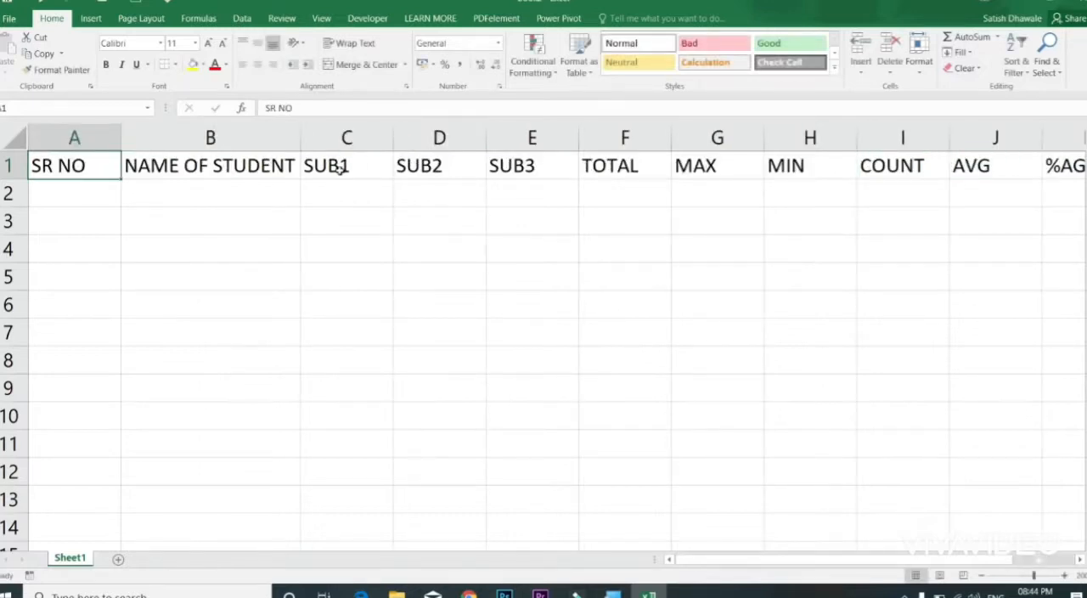
Step: Enter the serial numbers 1 and 2 in cells A2 and A3 under SR NO
{"action": "key", "text": "Down"}
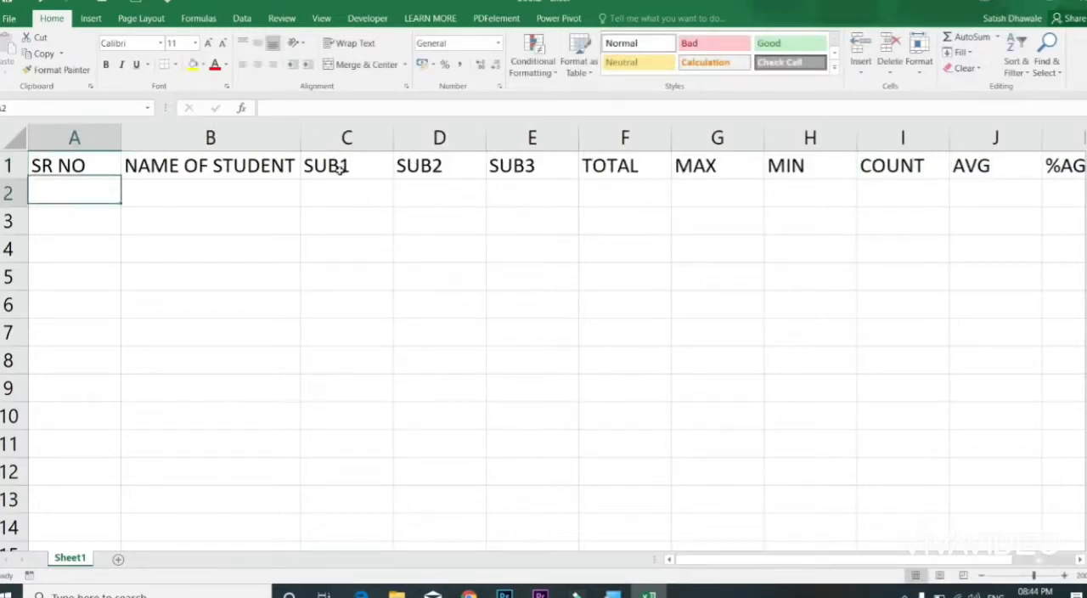
{"action": "type", "text": "1"}
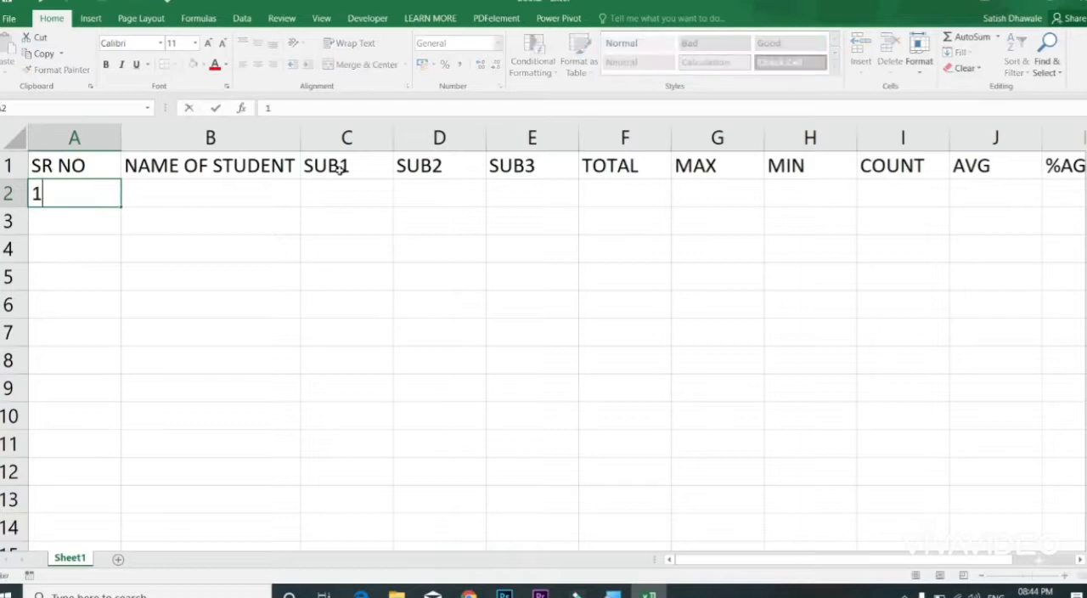
{"action": "key", "text": "Return"}
{"action": "type", "text": "2"}
{"action": "key", "text": "Return"}
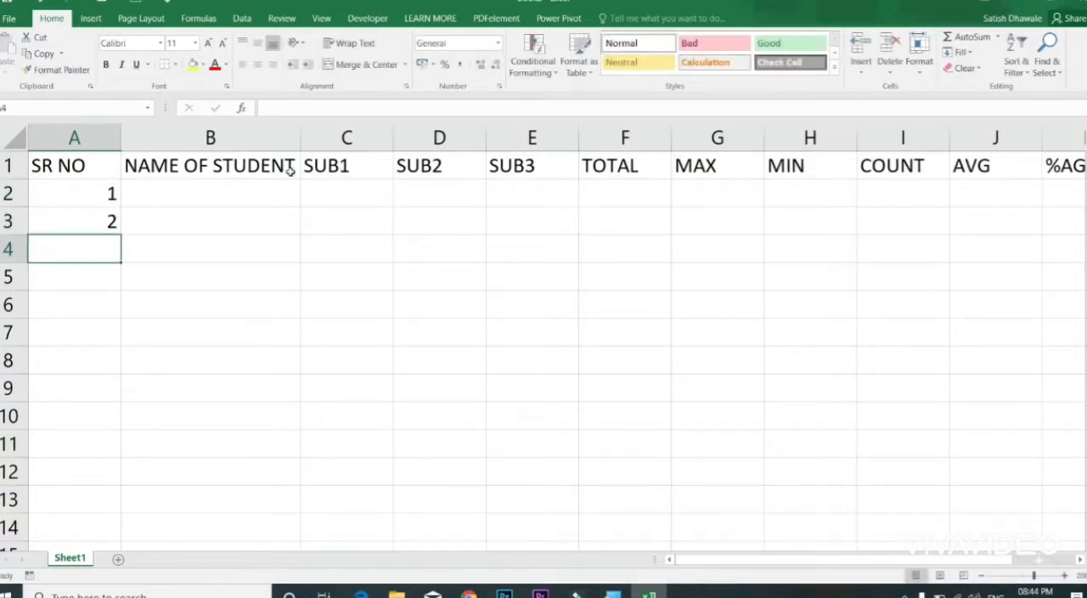
Step: Extend the serial number series from A2:A3 down to cell A11 with the fill handle
{"action": "left_click", "coordinate": [100, 197]}
{"action": "left_click_drag", "start_coordinate": [100, 208], "coordinate": [102, 217]}
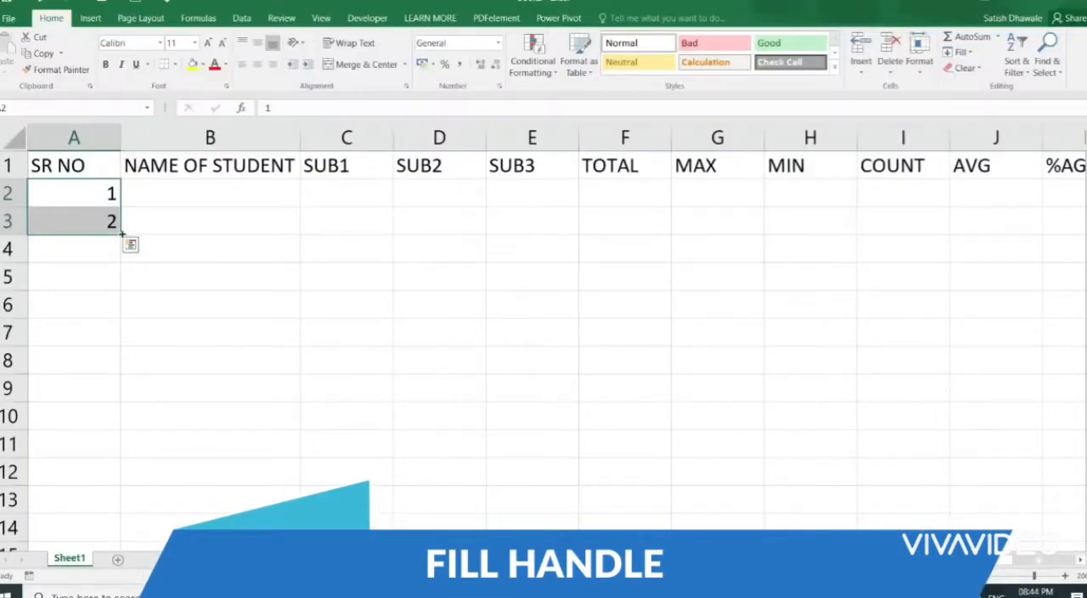
{"action": "left_click_drag", "start_coordinate": [122, 230], "coordinate": [129, 457]}
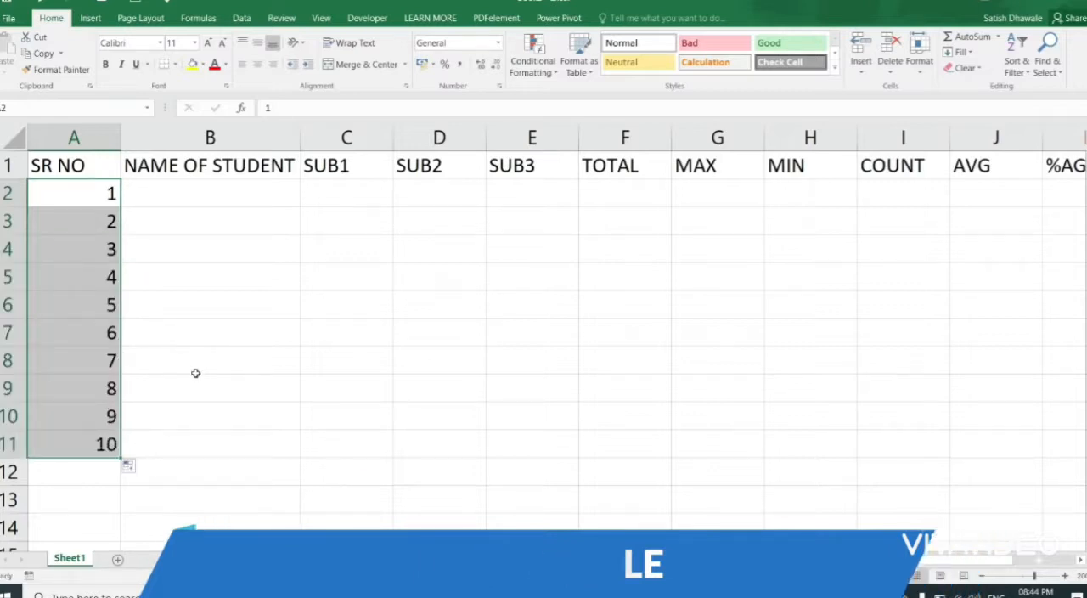
Step: Undo the serial number fill and clear cell A3, leaving only the 1 in A2
{"action": "key", "text": "ctrl+z"}
{"action": "left_click", "coordinate": [99, 219]}
{"action": "key", "text": "Delete"}
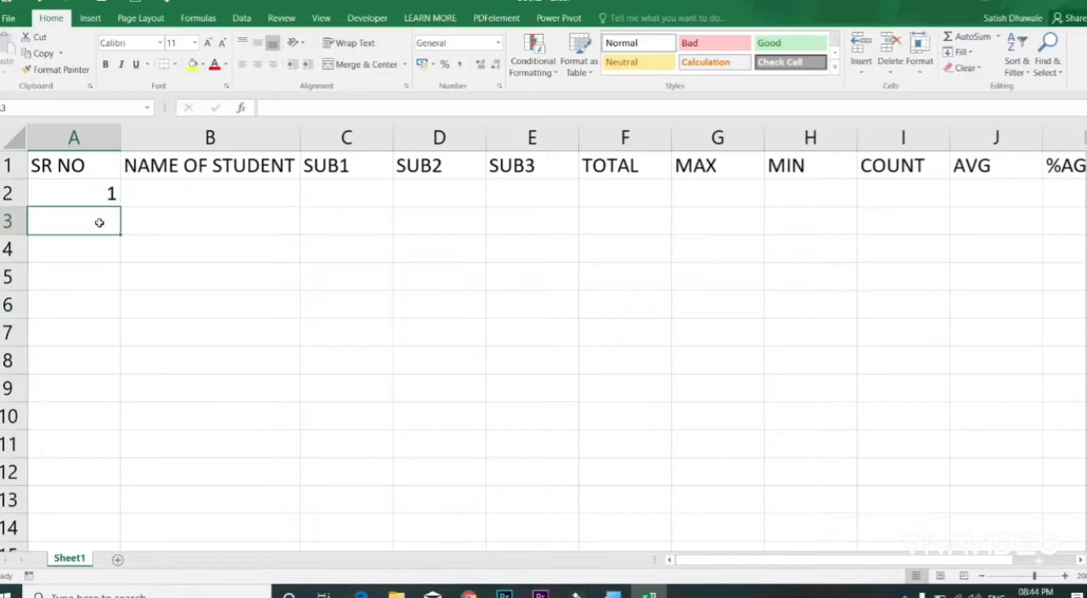
Step: Enter 5 in cell A3 and extend the 1, 5 series from A2:A3 down to A10 with the fill handle
{"action": "left_click", "coordinate": [99, 192]}
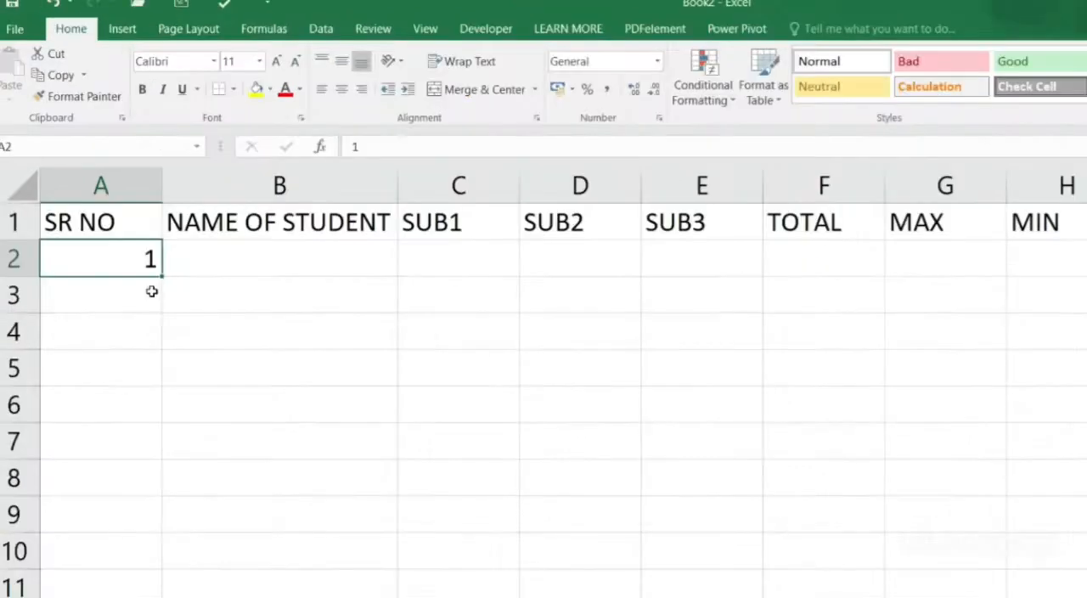
{"action": "left_click", "coordinate": [151, 291]}
{"action": "type", "text": "5"}
{"action": "key", "text": "Return"}
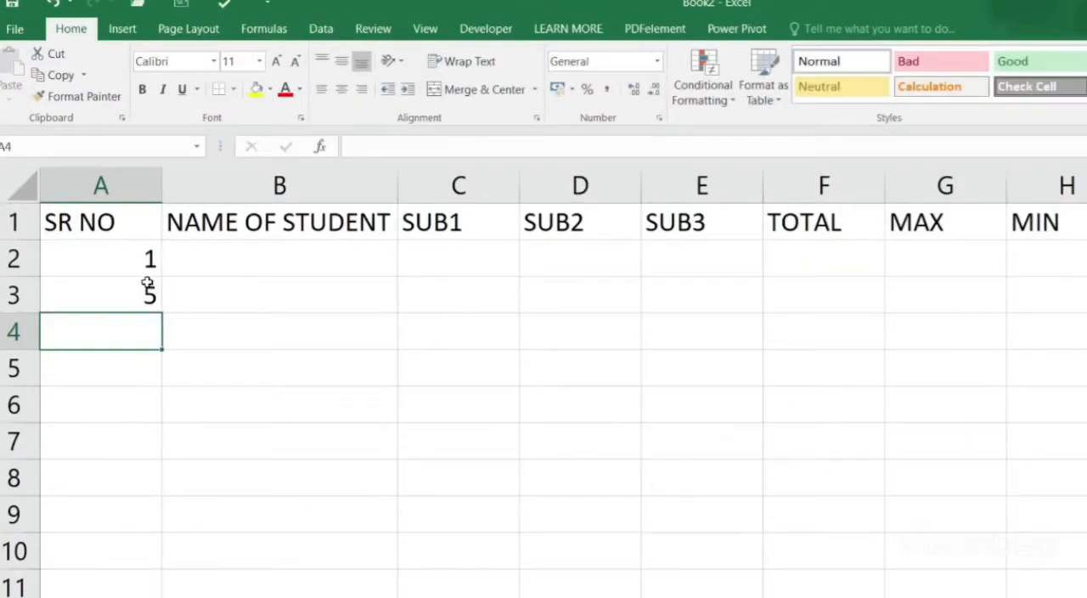
{"action": "left_click_drag", "start_coordinate": [145, 274], "coordinate": [171, 564]}
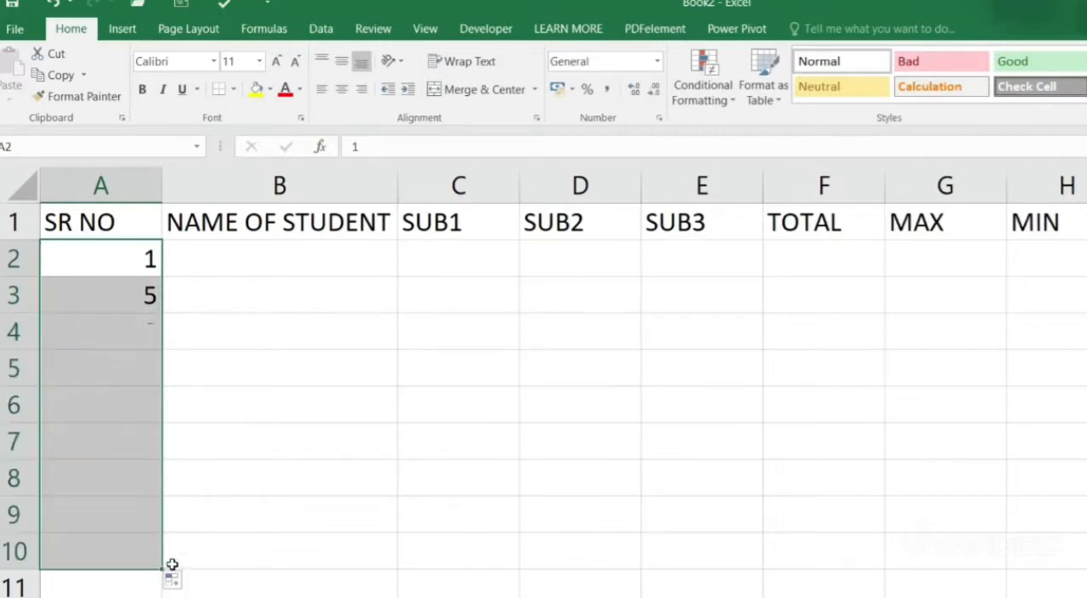
Step: Undo the series fill and clear the 5 from cell A3
{"action": "key", "text": "ctrl+z"}
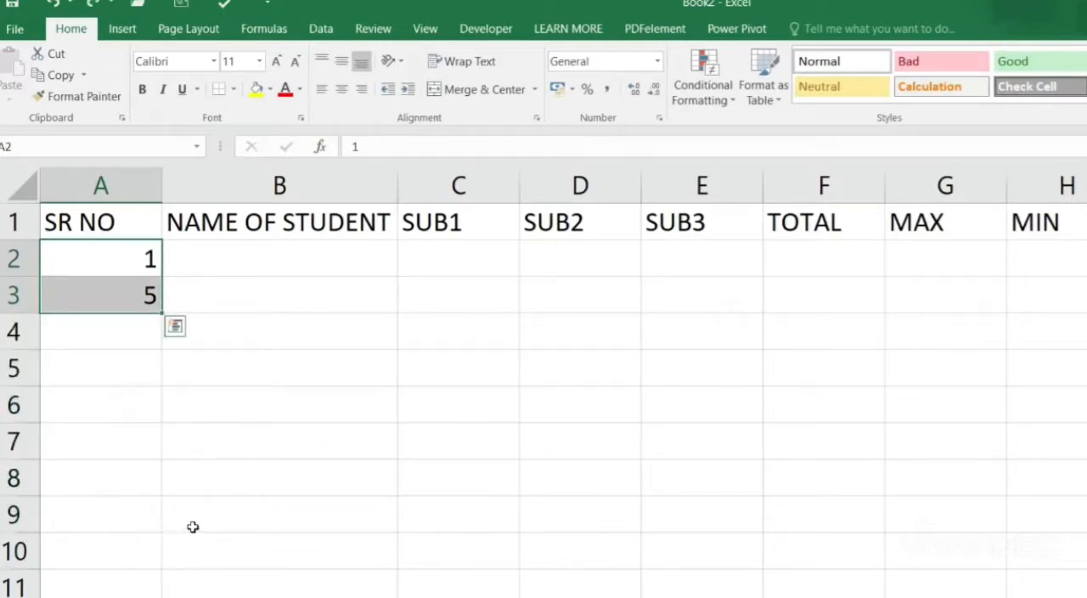
{"action": "left_click", "coordinate": [124, 295]}
{"action": "key", "text": "Delete"}
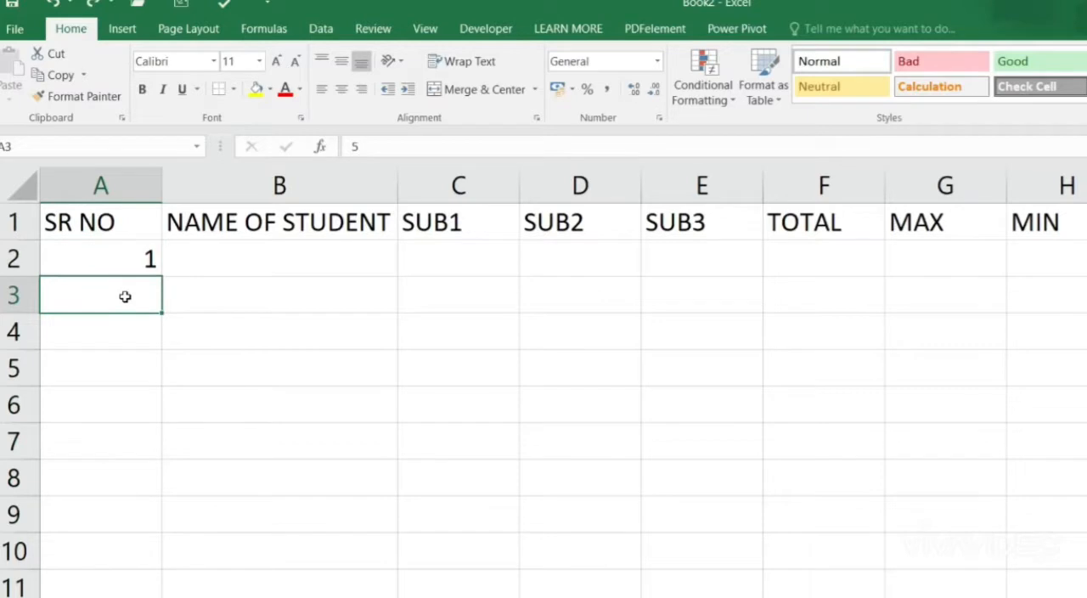
Step: Try filling the single 1 in cell A2 down column A with the fill handle, and undo it
{"action": "left_click", "coordinate": [132, 259]}
{"action": "left_click_drag", "start_coordinate": [161, 277], "coordinate": [165, 543]}
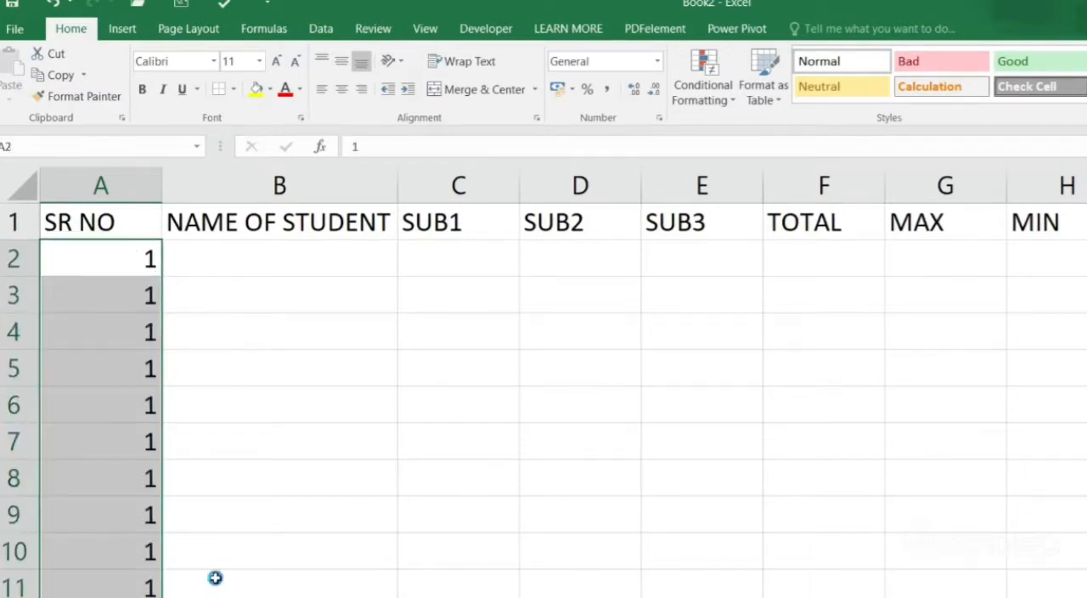
{"action": "key", "text": "ctrl+z"}
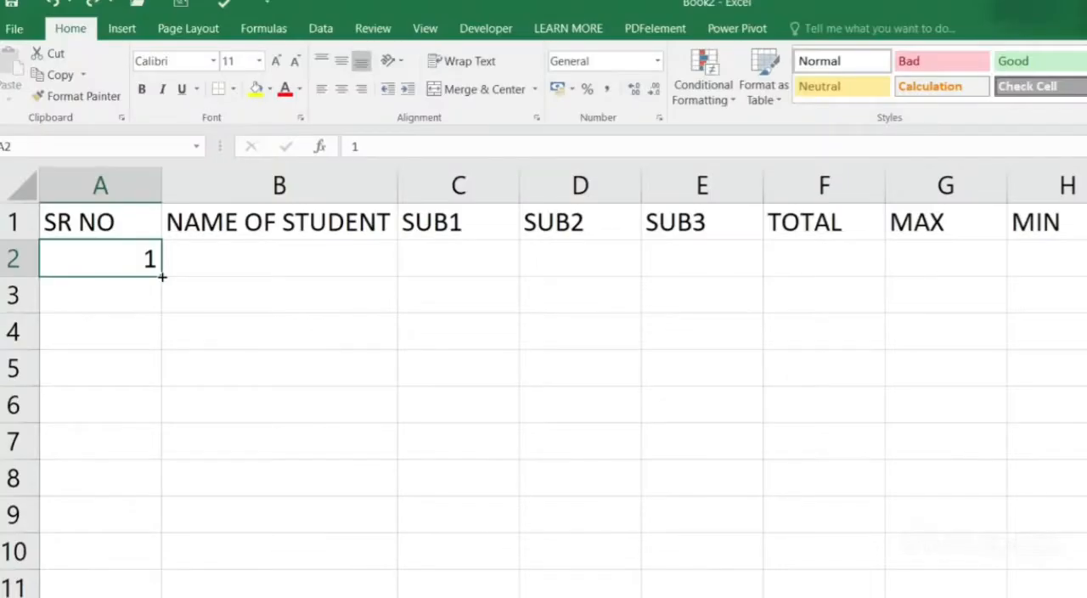
Step: Try filling A2 down to A10 as the series 1 to 9, switch the fill to Copy Cells, and undo it
{"action": "left_click_drag", "start_coordinate": [162, 275], "coordinate": [162, 567]}
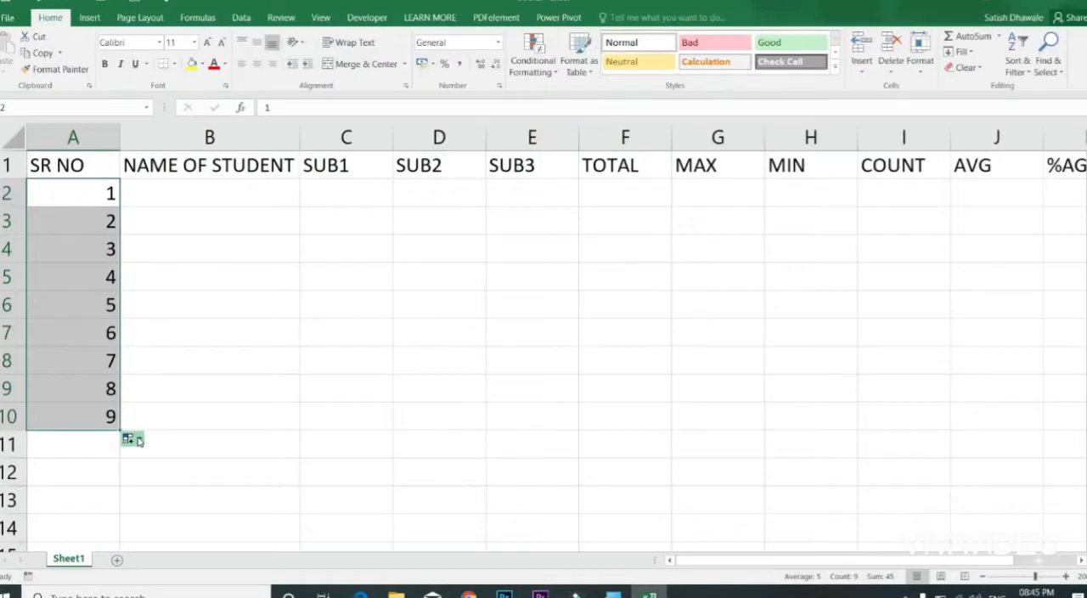
{"action": "left_click", "coordinate": [180, 578]}
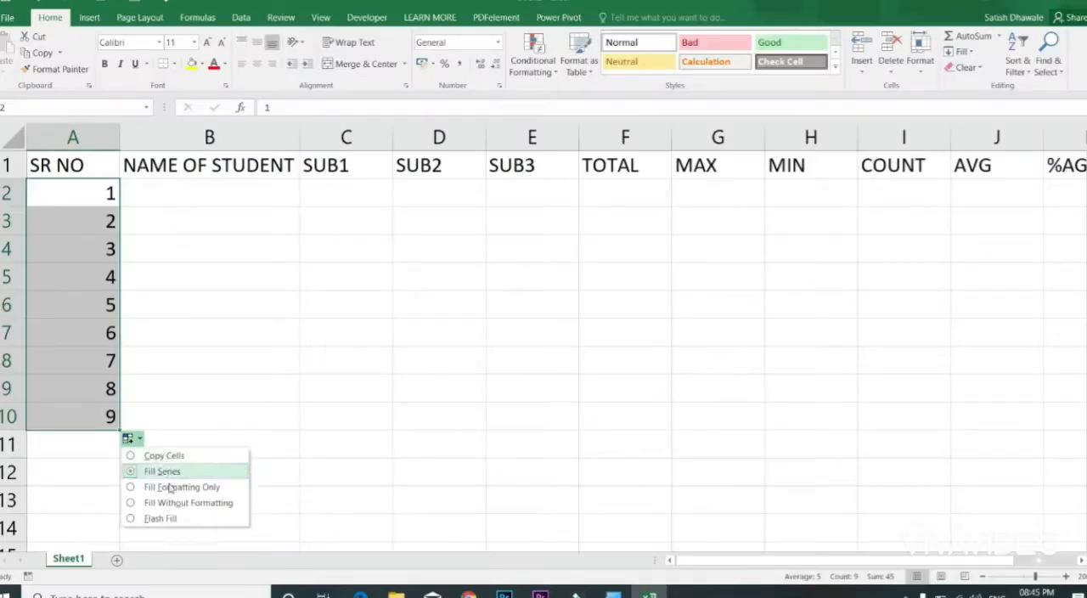
{"action": "left_click", "coordinate": [164, 454]}
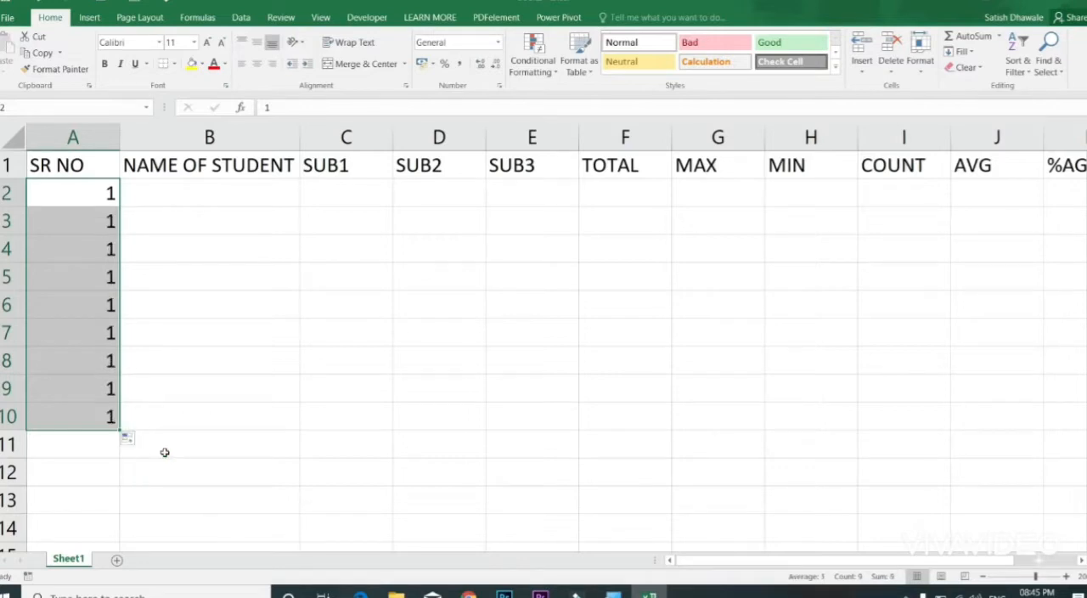
{"action": "key", "text": "ctrl+z"}
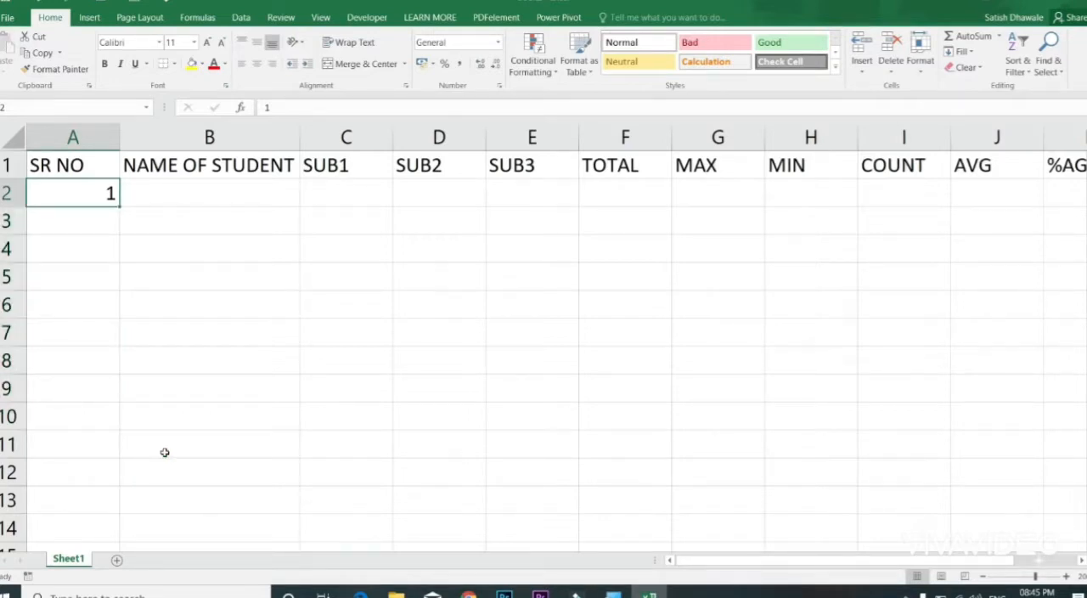
Step: Fill cell A2 down to A6 and change the auto fill option to Fill Series for serial numbers 1 to 5
{"action": "left_click_drag", "start_coordinate": [119, 207], "coordinate": [122, 330]}
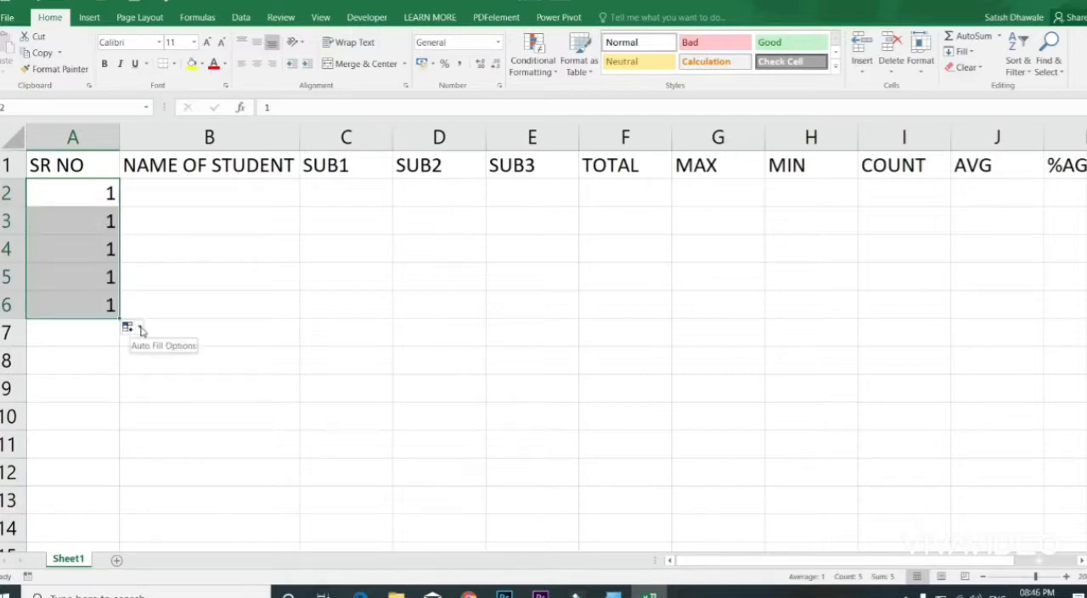
{"action": "left_click", "coordinate": [140, 329]}
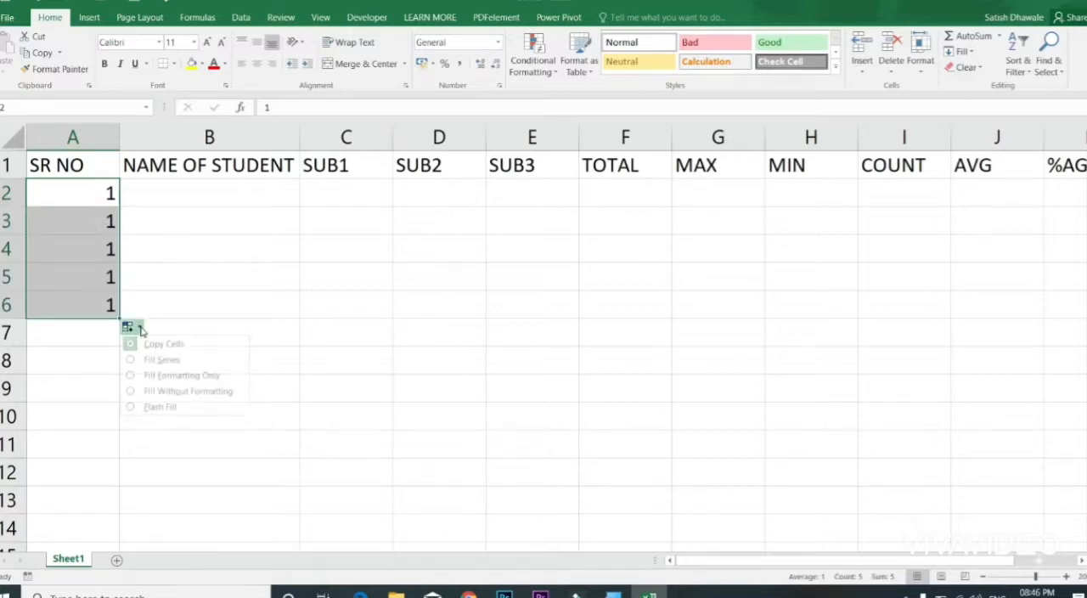
{"action": "left_click", "coordinate": [153, 361]}
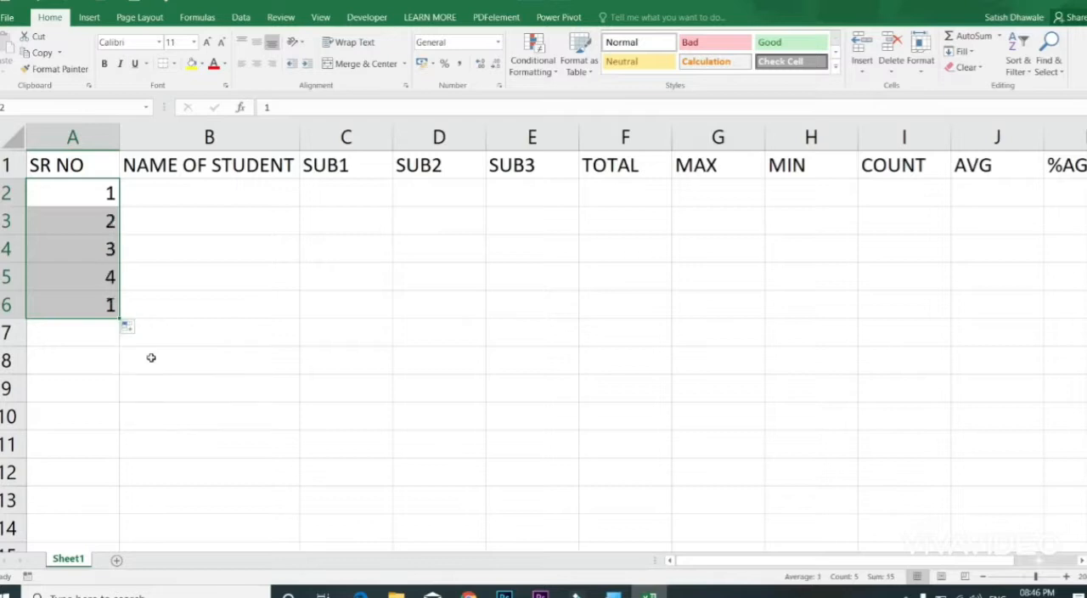
Step: Enter A, B, C, D and E in cells B2 to B6 under NAME OF STUDENT
{"action": "left_click", "coordinate": [191, 196]}
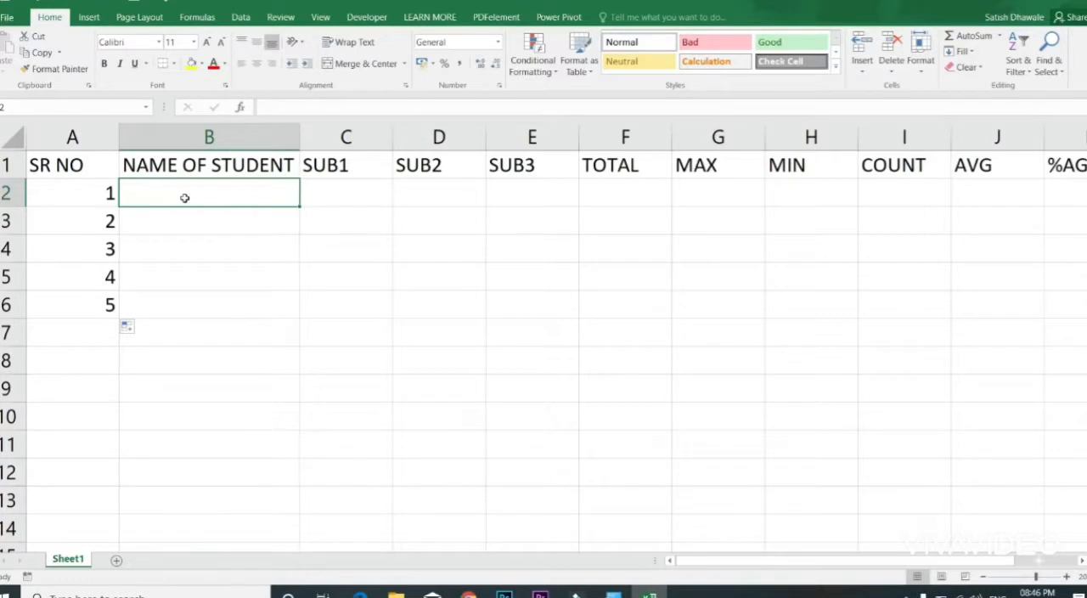
{"action": "type", "text": "A"}
{"action": "key", "text": "Return"}
{"action": "type", "text": "B"}
{"action": "key", "text": "Return"}
{"action": "type", "text": "C D"}
{"action": "key", "text": "Return"}
{"action": "type", "text": "E"}
{"action": "key", "text": "Return"}
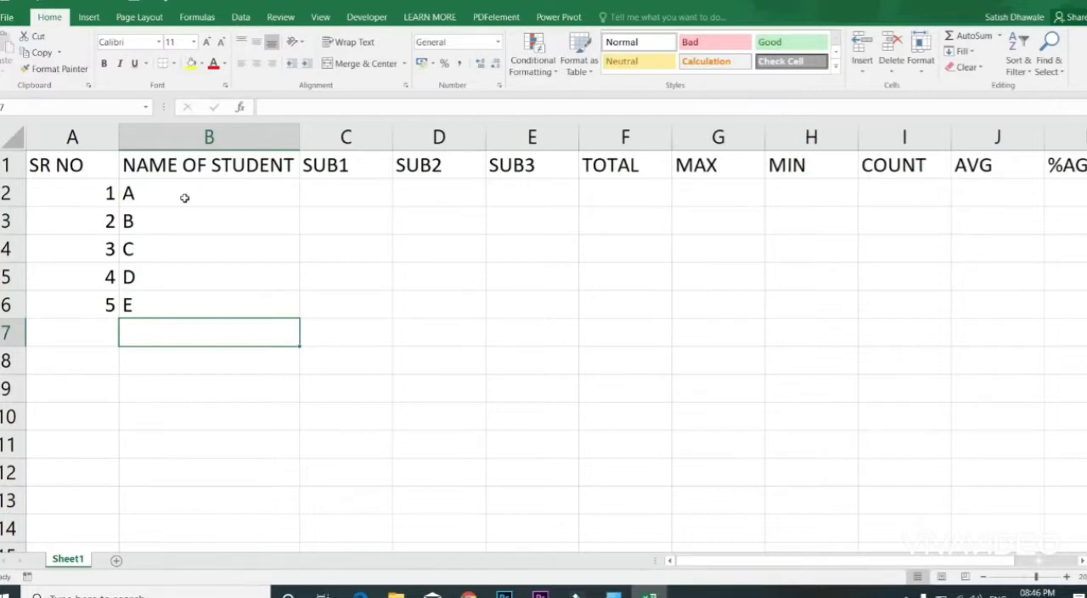
Step: Fit the widths of the MIN and MAX columns, H and G, to their headings
{"action": "left_click", "coordinate": [835, 136]}
{"action": "left_click_drag", "start_coordinate": [834, 136], "coordinate": [813, 137]}
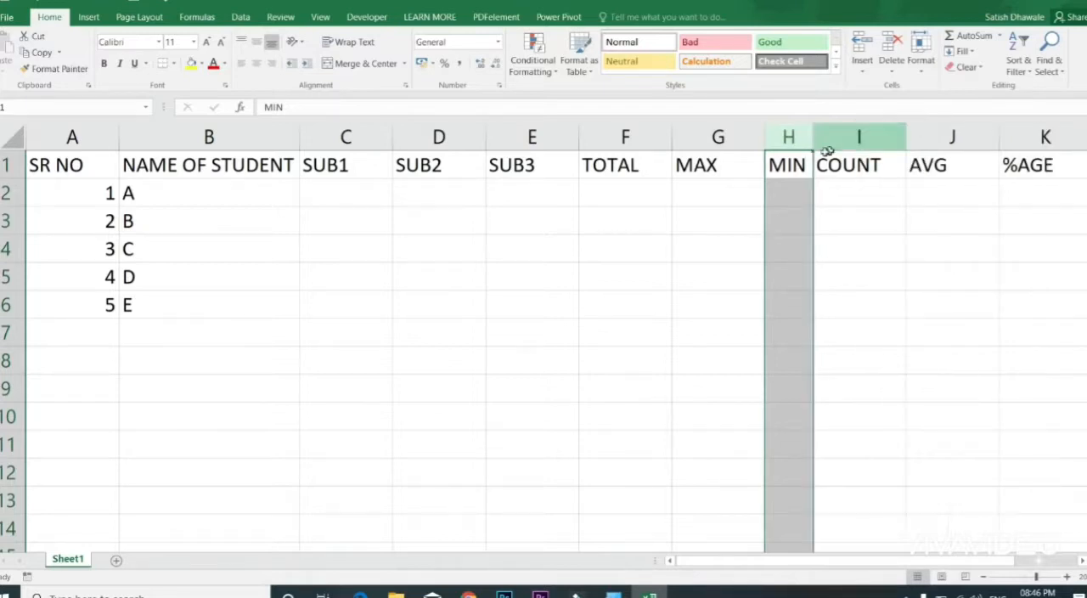
{"action": "double_click", "coordinate": [765, 140]}
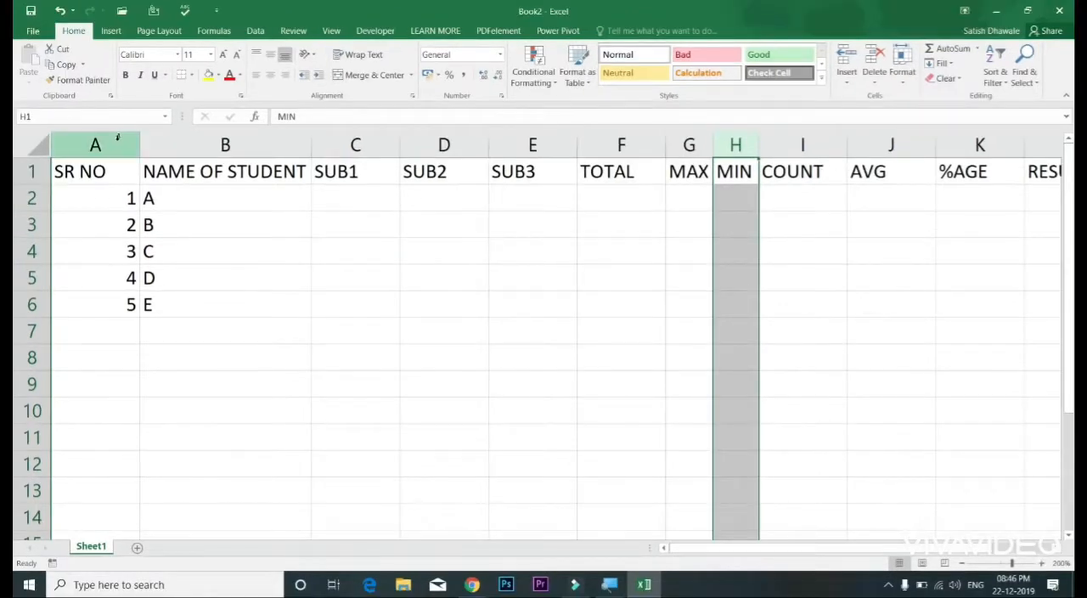
Step: Try fitting the widths of columns A through N to their contents all at once
{"action": "left_click_drag", "start_coordinate": [95, 132], "coordinate": [924, 140]}
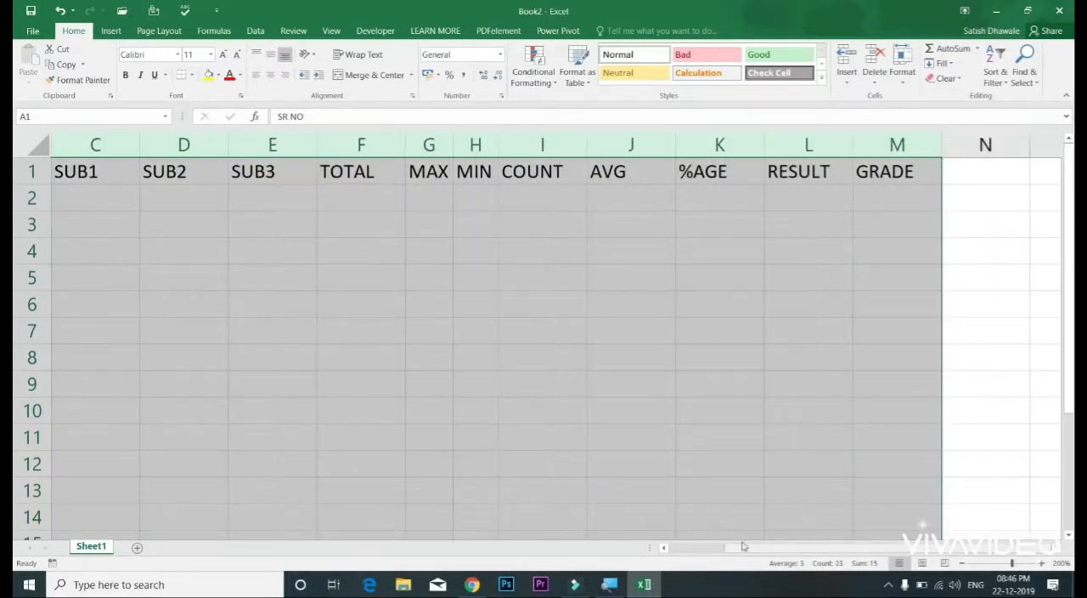
{"action": "left_click", "coordinate": [707, 552]}
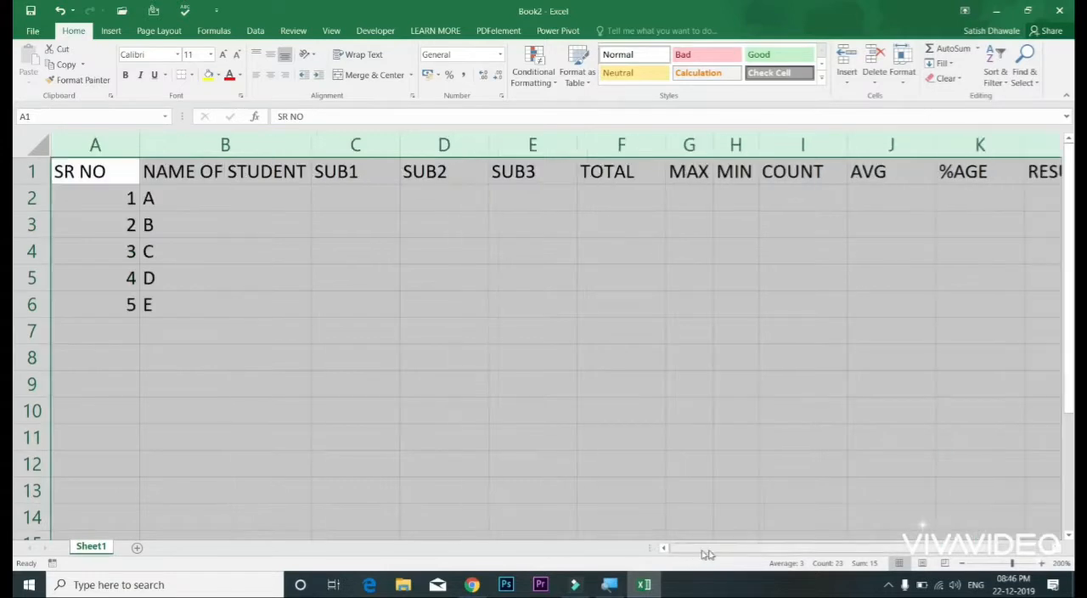
{"action": "left_click", "coordinate": [95, 145]}
{"action": "left_click_drag", "start_coordinate": [93, 144], "coordinate": [966, 143]}
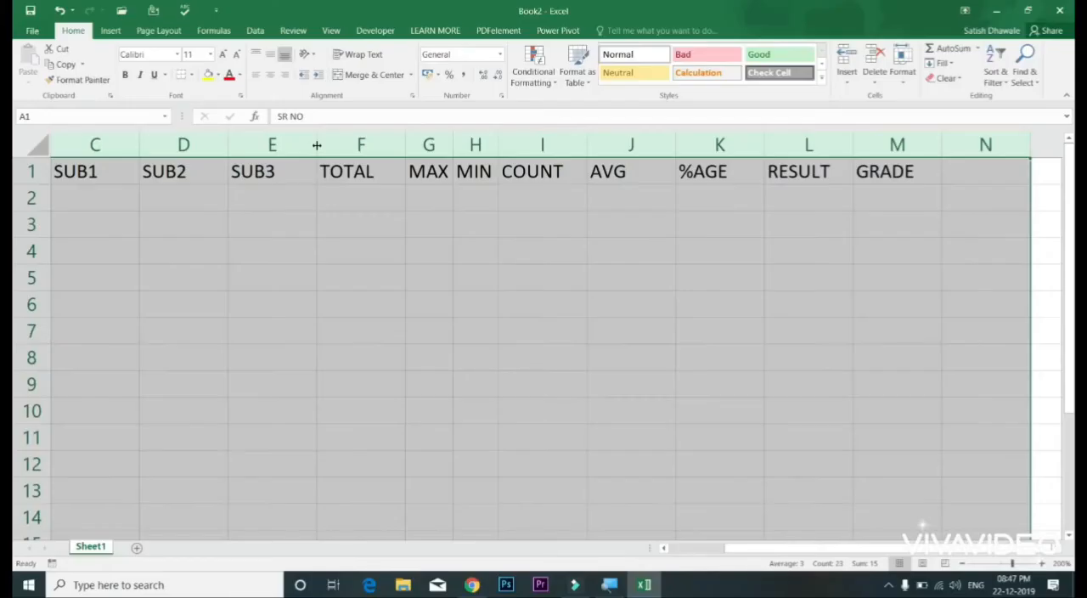
{"action": "double_click", "coordinate": [316, 145]}
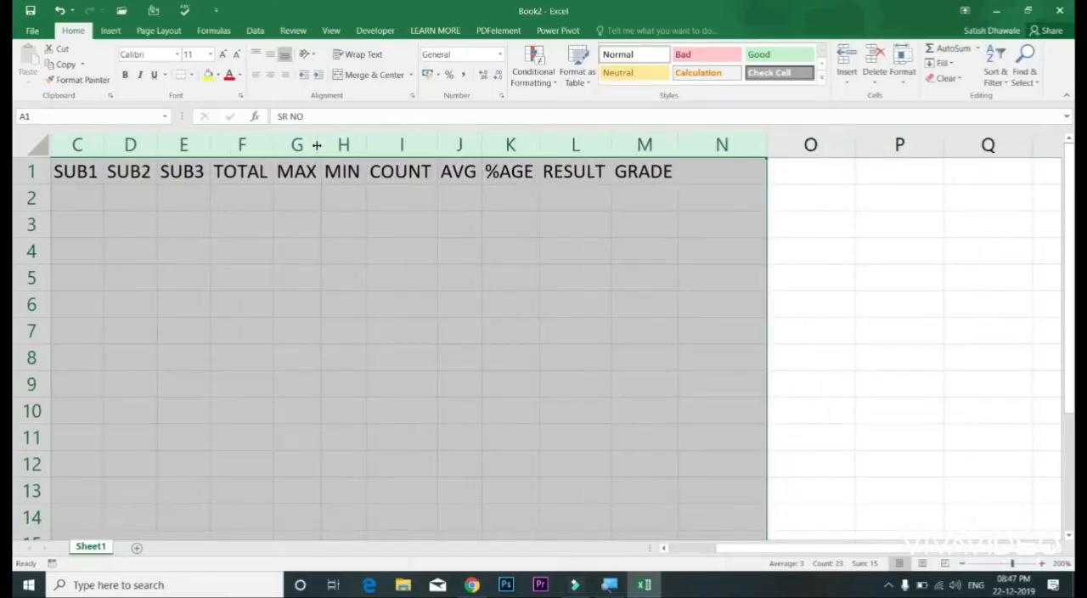
Step: Select the whole marks table A1:M6 and apply AutoFit Column Width to it
{"action": "left_click_drag", "start_coordinate": [462, 224], "coordinate": [100, 183]}
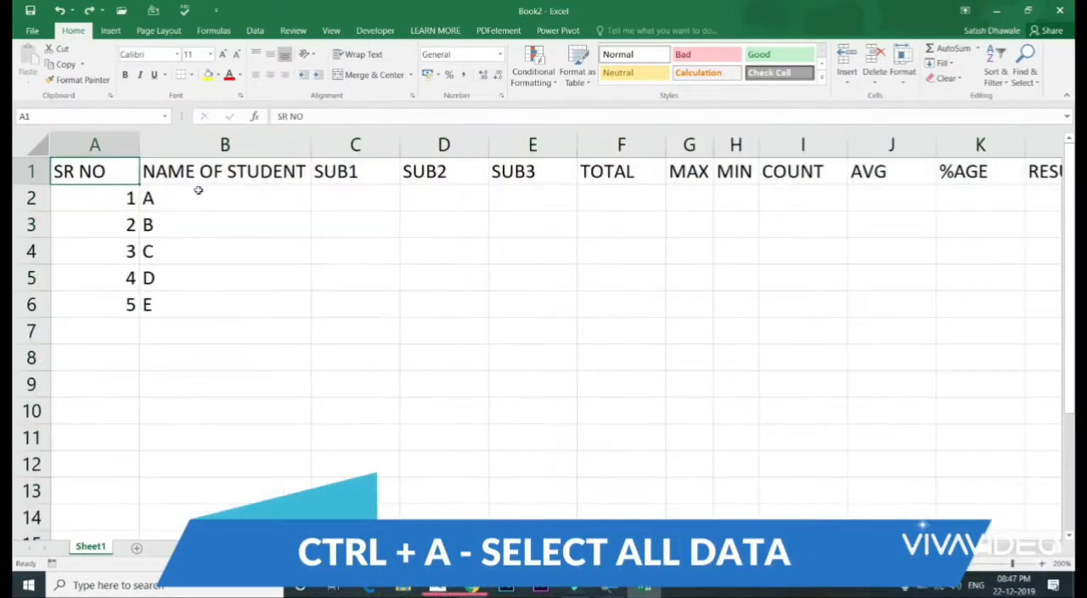
{"action": "key", "text": "ctrl+a"}
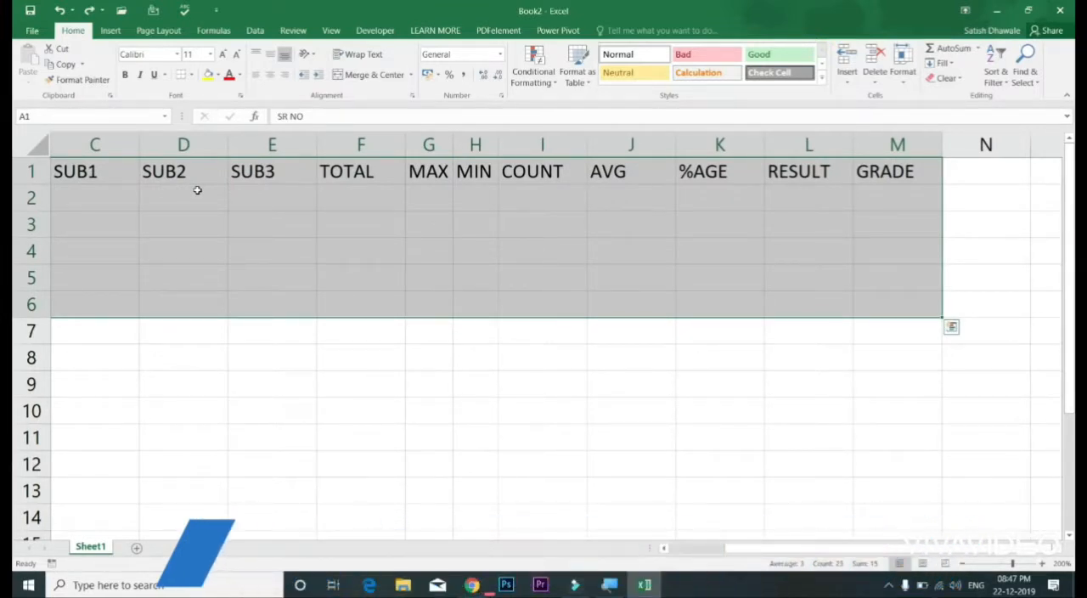
{"action": "key", "text": "alt"}
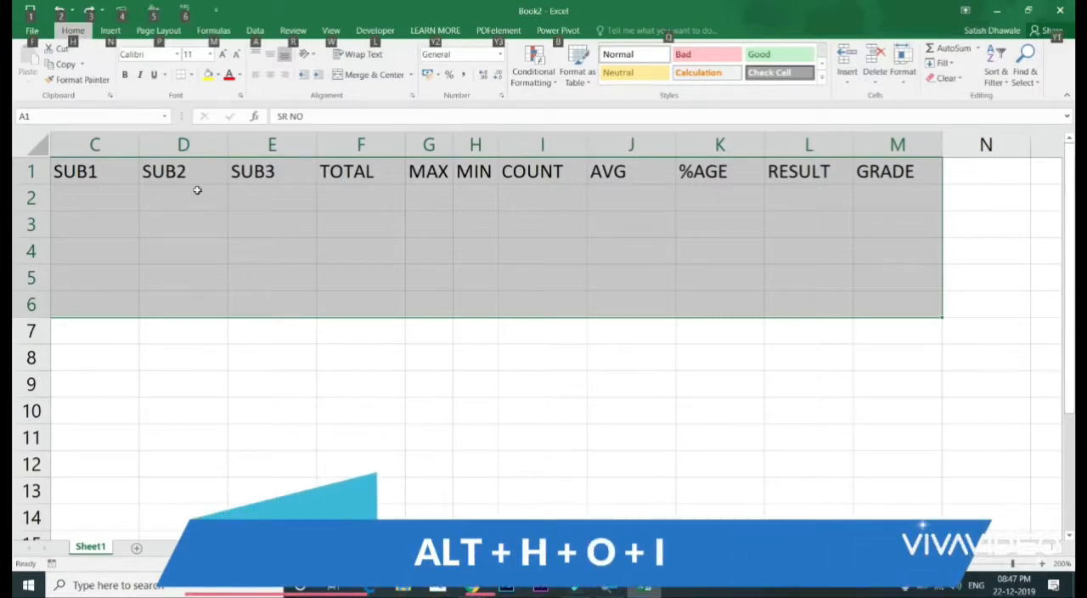
{"action": "key", "text": "h"}
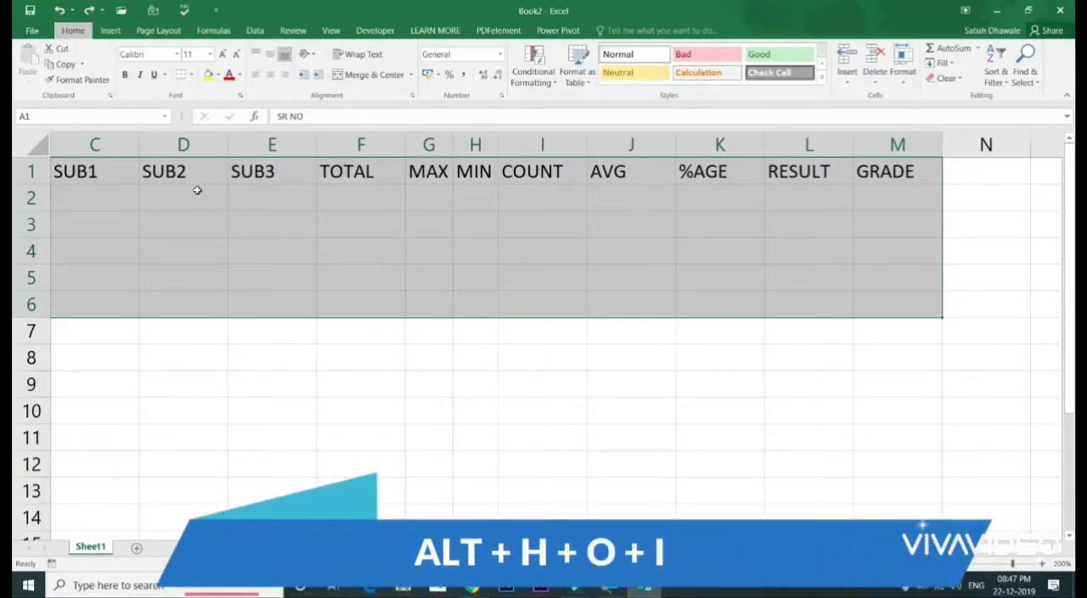
{"action": "key", "text": "o"}
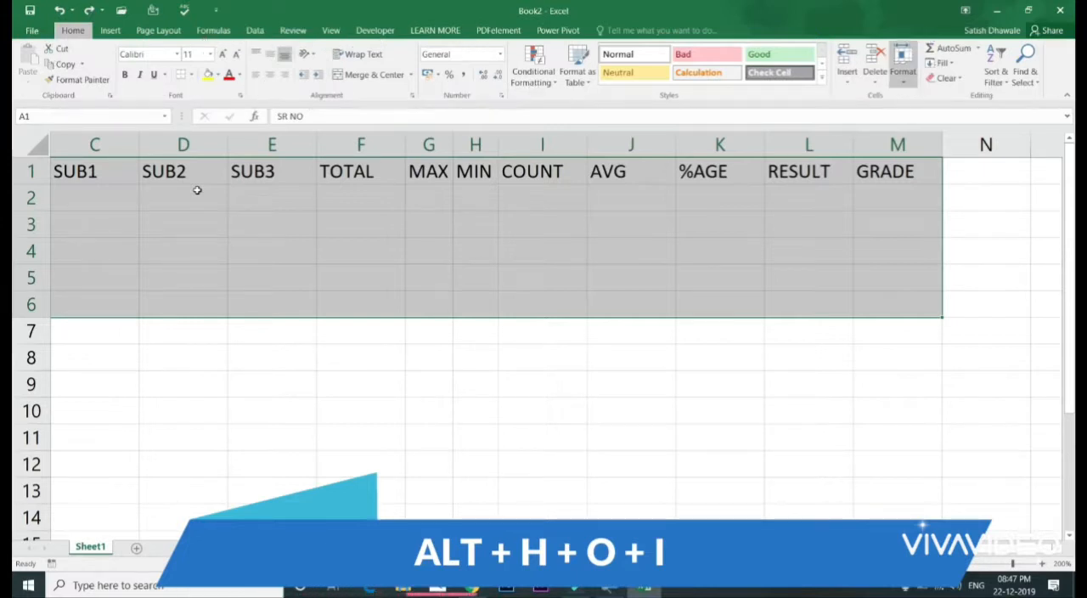
{"action": "key", "text": "i"}
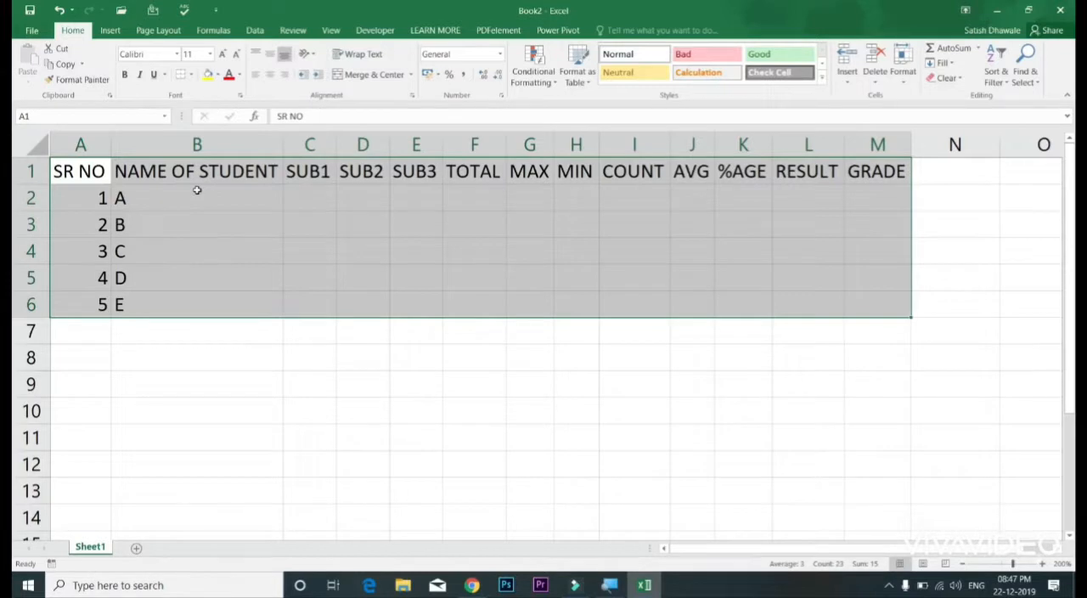
Step: Undo the column AutoFit and apply AutoFit Column Width to the selected table again
{"action": "key", "text": "ctrl+z"}
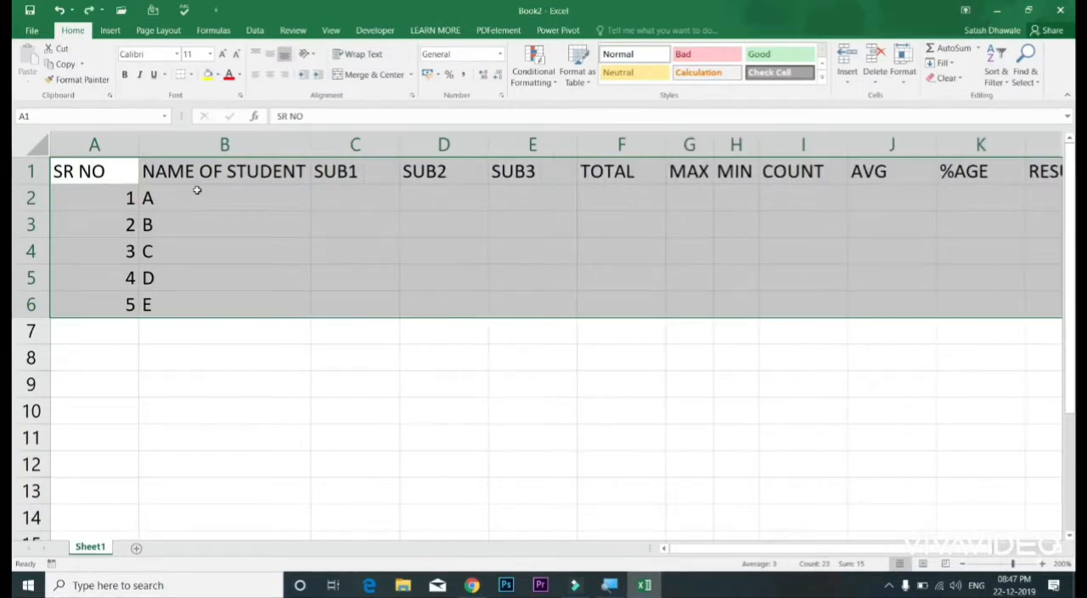
{"action": "key", "text": "alt"}
{"action": "key", "text": "h"}
{"action": "key", "text": "o"}
{"action": "key", "text": "i"}
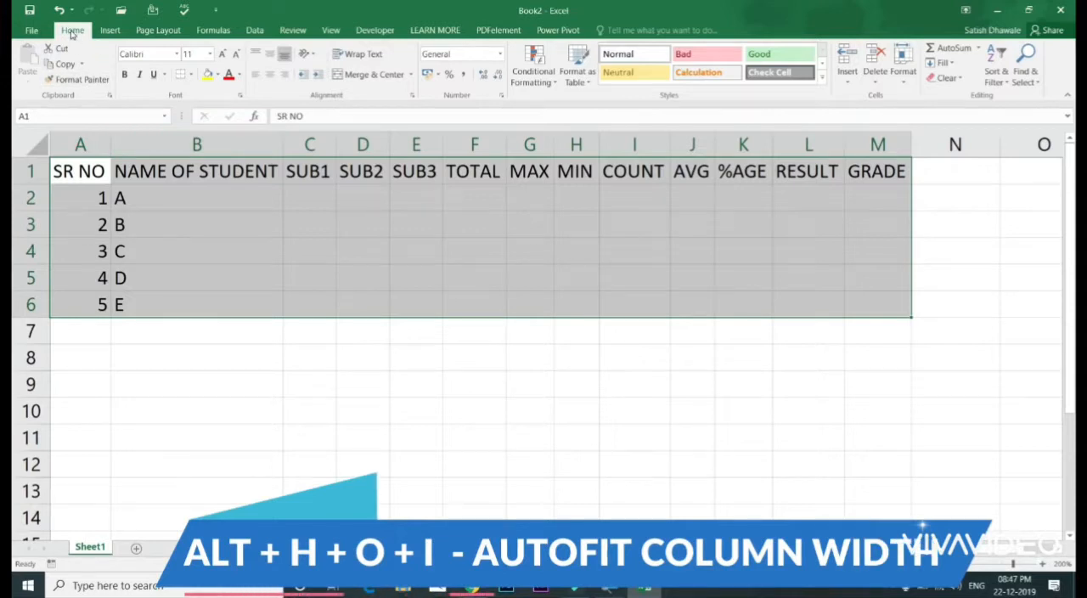
{"action": "key", "text": "alt"}
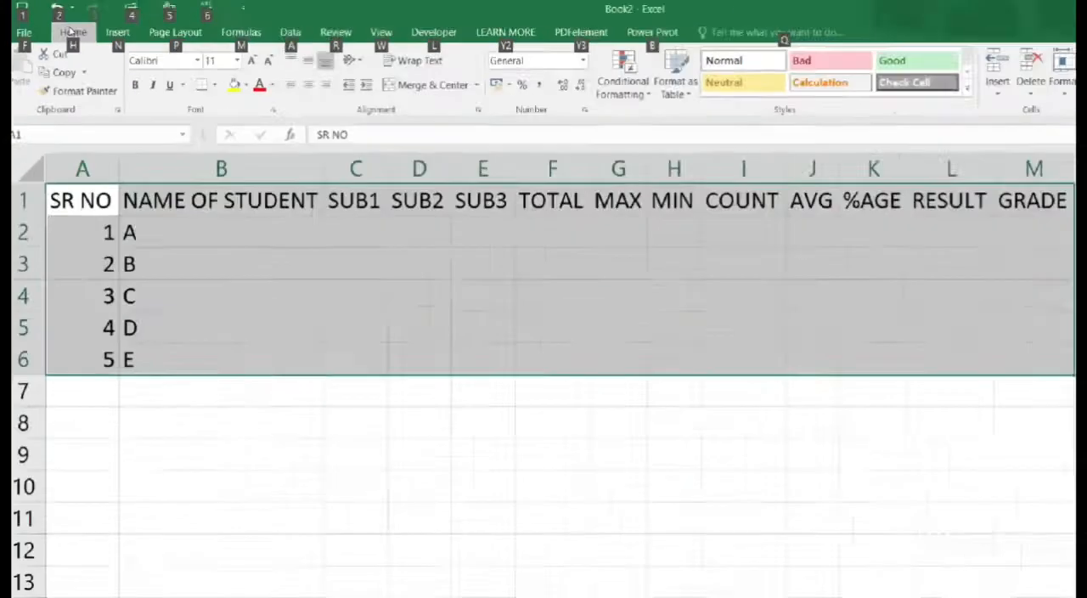
{"action": "key", "text": "h"}
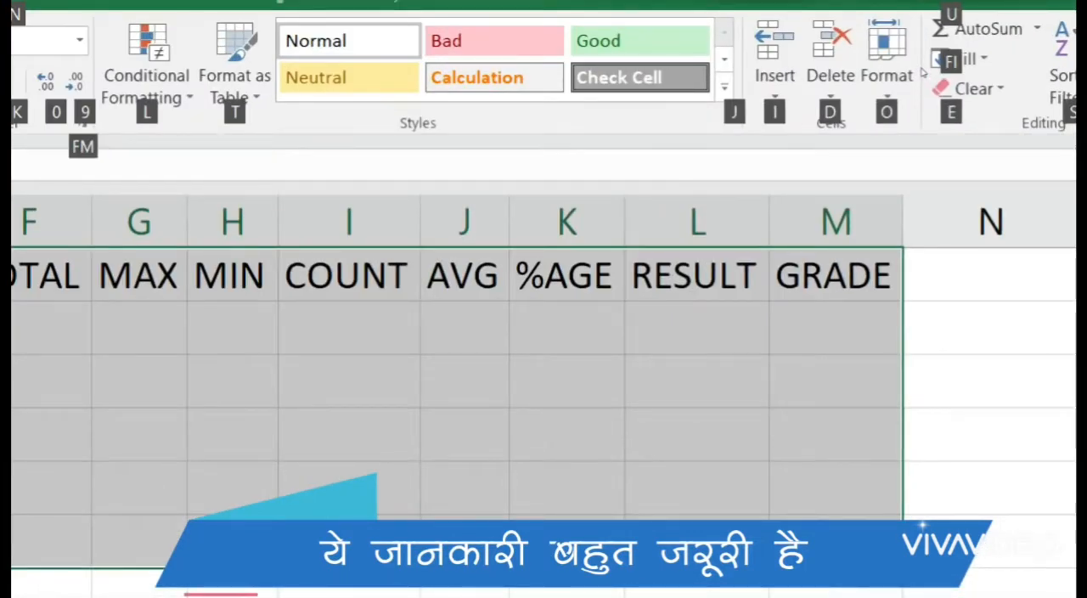
{"action": "key", "text": "o"}
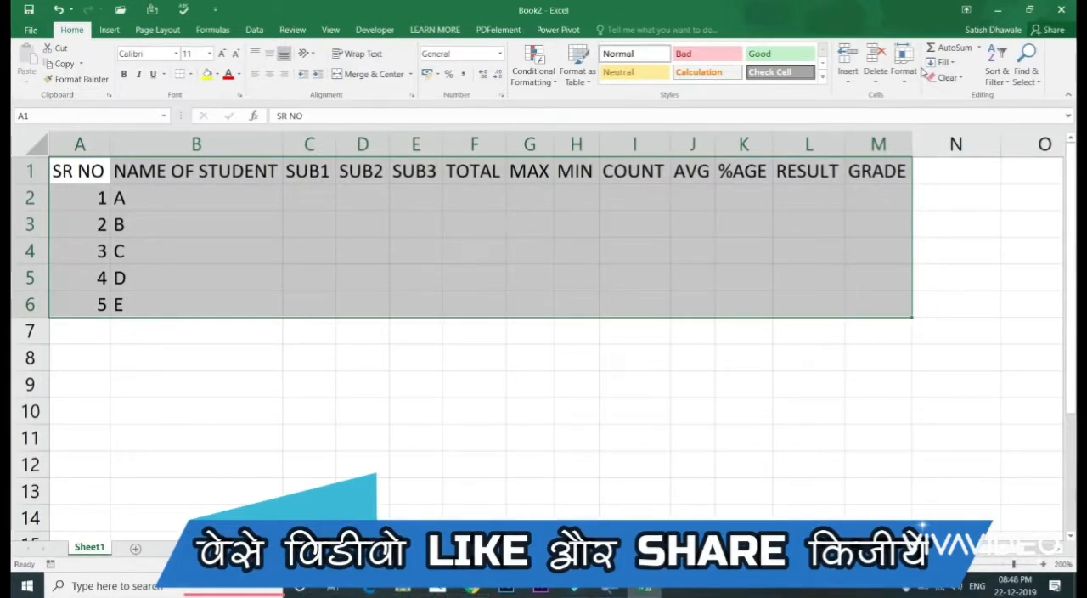
{"action": "key", "text": "alt"}
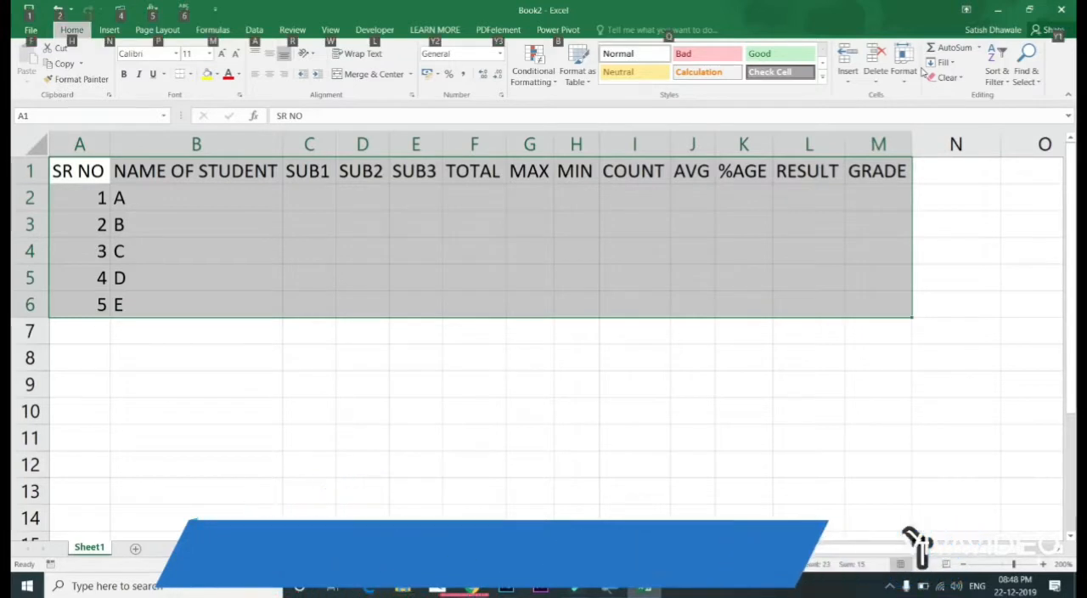
{"action": "key", "text": "alt"}
{"action": "key", "text": "alt"}
{"action": "key", "text": "h"}
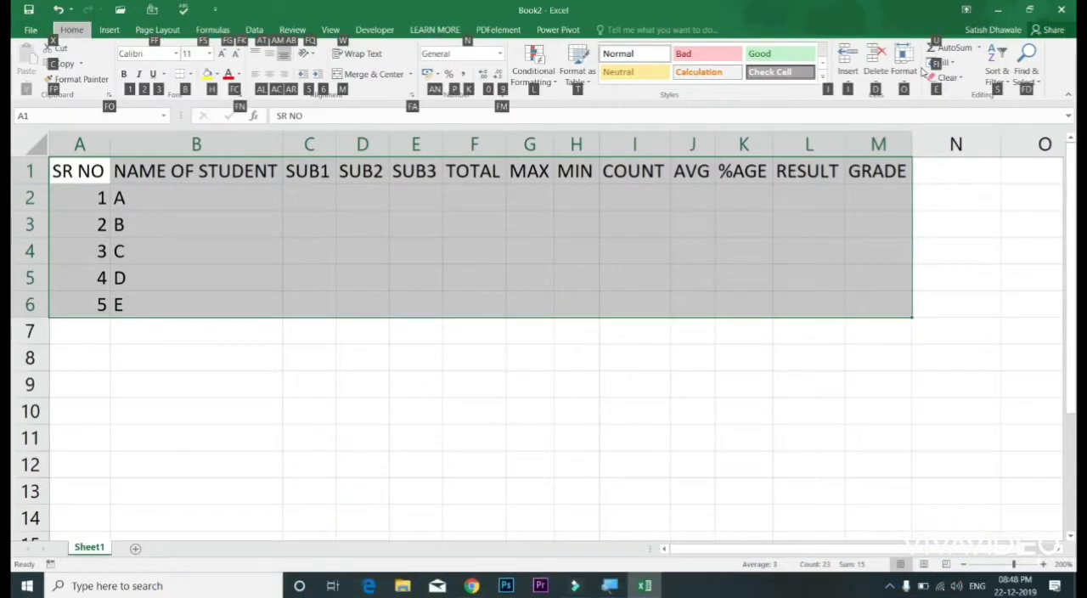
{"action": "key", "text": "Escape"}
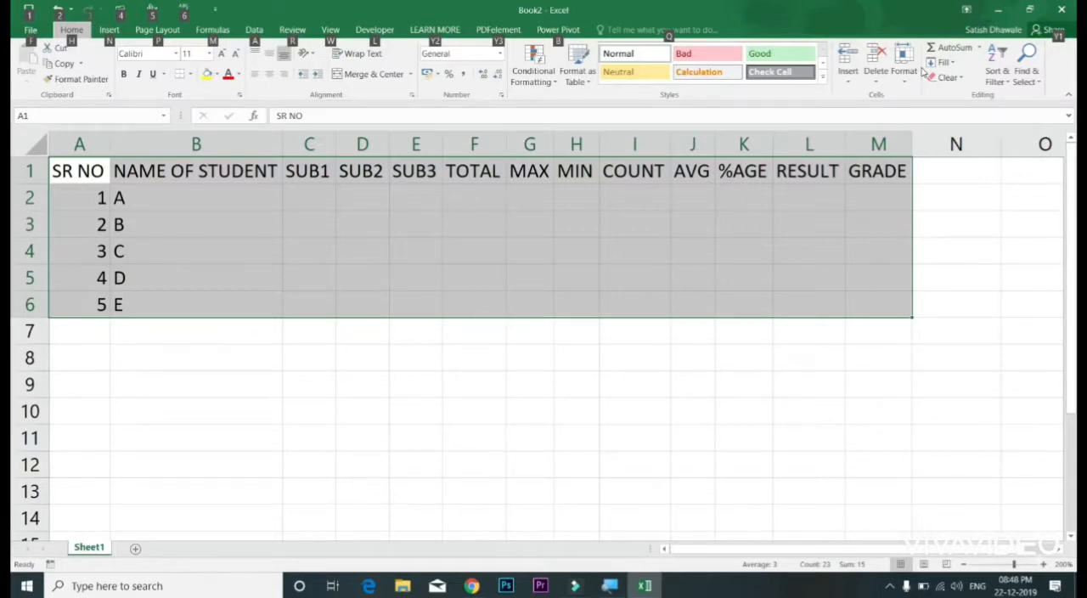
{"action": "left_click", "coordinate": [240, 189]}
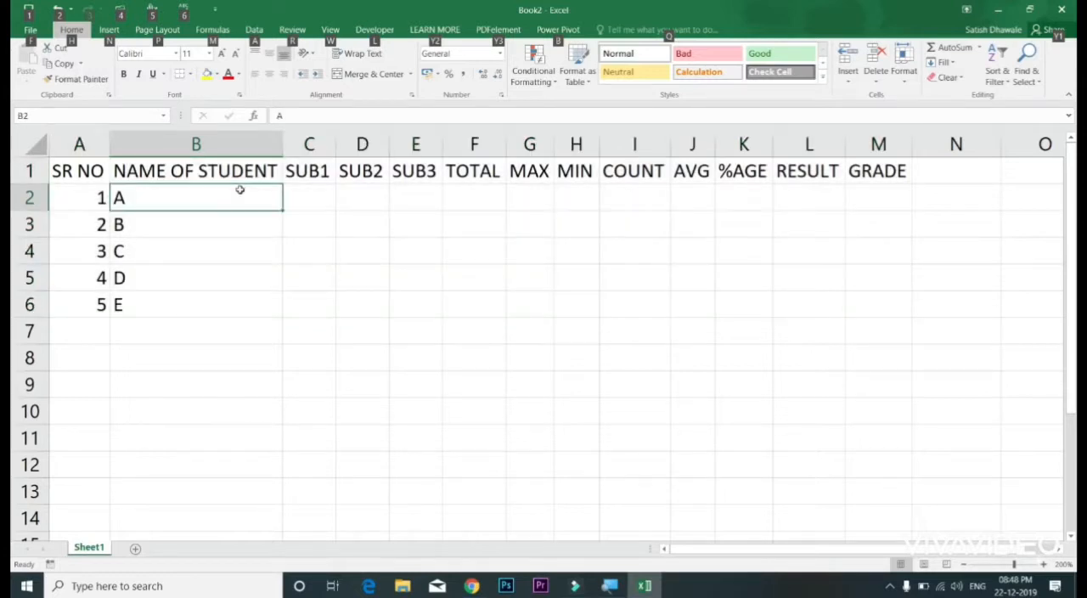
Step: Select the marks range C2:E6 and enter the SUB1 marks 45, 65, 32, 21 and 65 for students A to E
{"action": "left_click", "coordinate": [316, 191]}
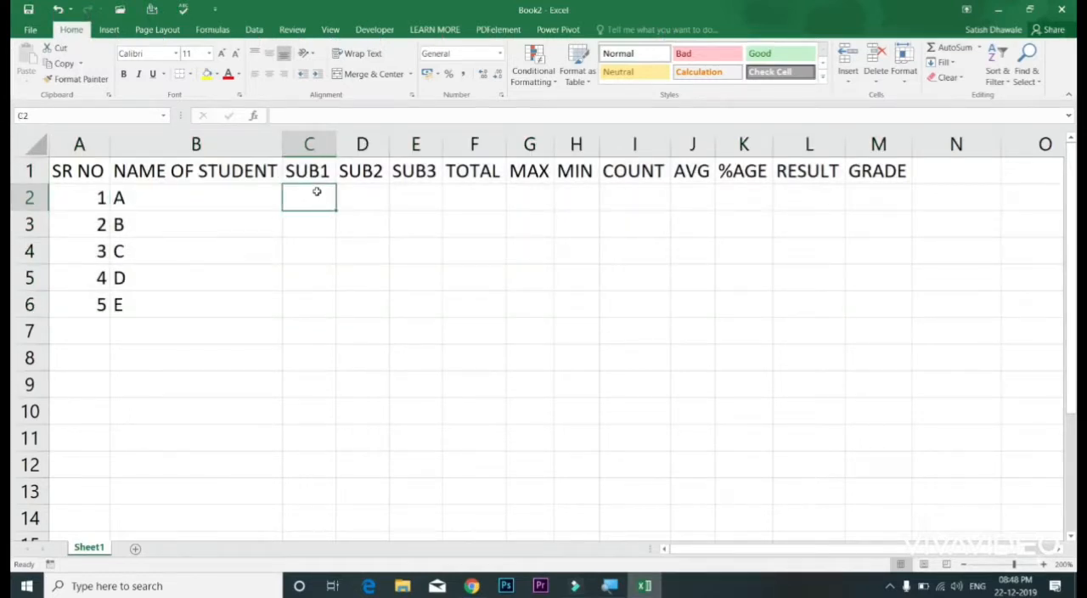
{"action": "mouse_move", "coordinate": [316, 191]}
{"action": "left_mouse_down"}
{"action": "mouse_move", "coordinate": [412, 306]}
{"action": "mouse_move", "coordinate": [433, 321]}
{"action": "mouse_move", "coordinate": [439, 308]}
{"action": "left_mouse_up"}
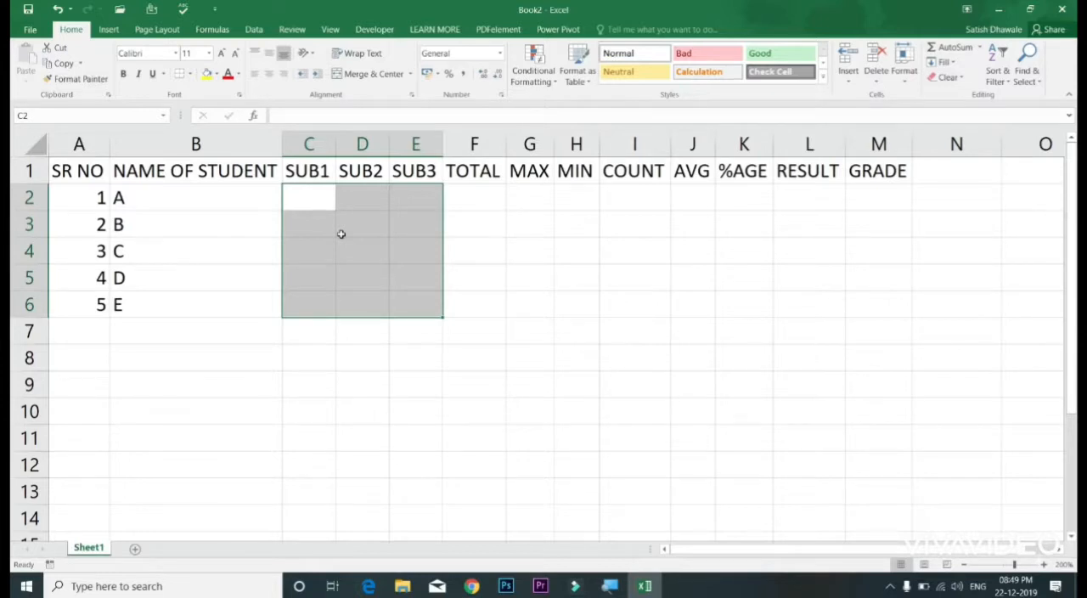
{"action": "type", "text": "45"}
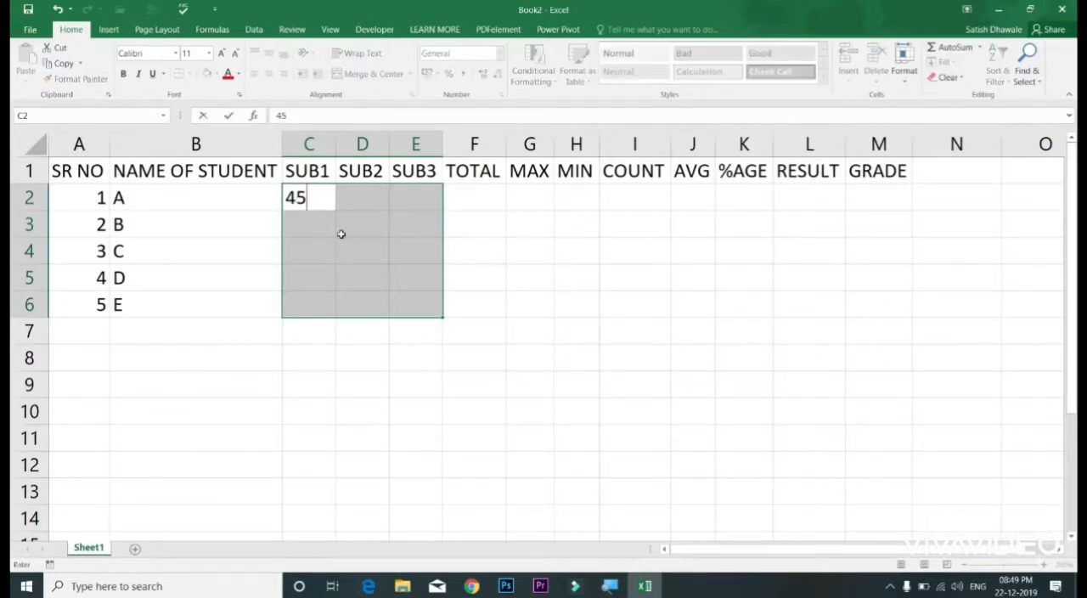
{"action": "key", "text": "Return"}
{"action": "type", "text": "65"}
{"action": "key", "text": "Return"}
{"action": "type", "text": "32"}
{"action": "key", "text": "Return"}
{"action": "type", "text": "21"}
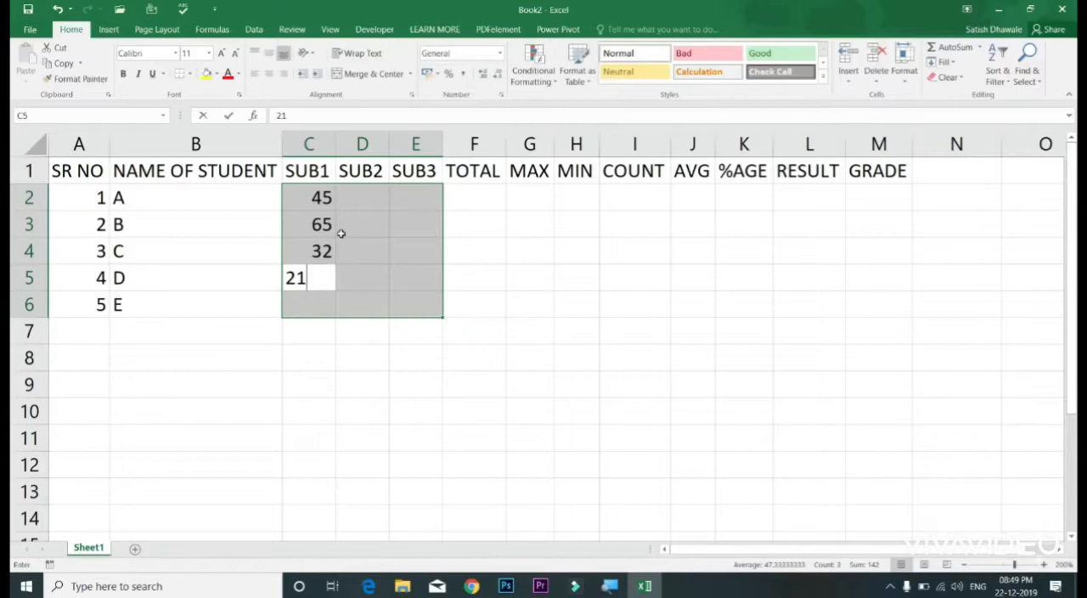
{"action": "key", "text": "Return"}
{"action": "type", "text": "65"}
{"action": "key", "text": "Return"}
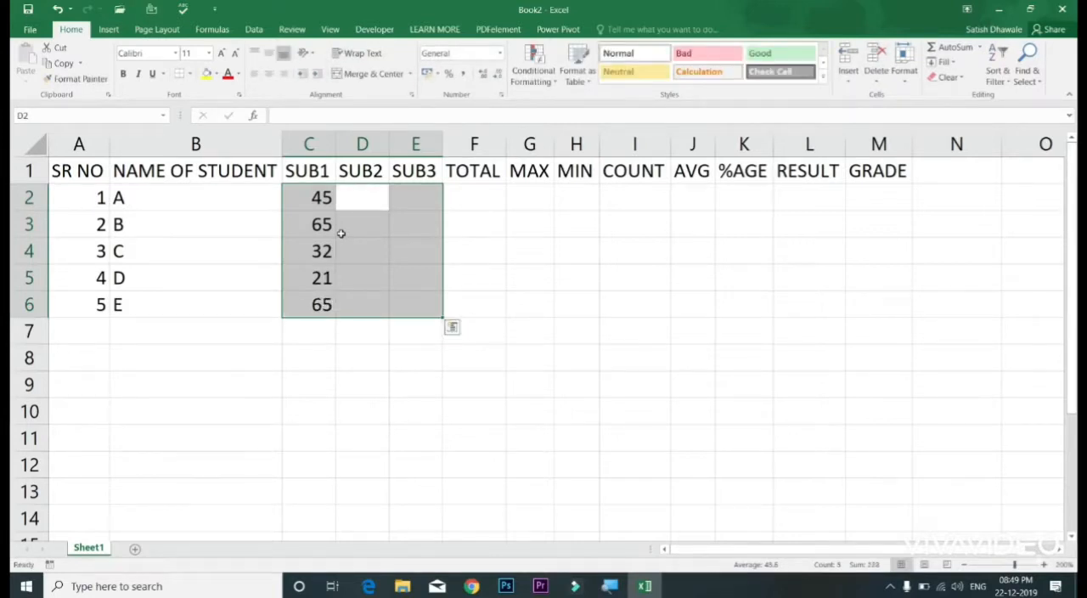
Step: Enter the SUB2 marks 32, 21, 32, 65 and 32 for students A to E
{"action": "type", "text": "32"}
{"action": "key", "text": "Return"}
{"action": "type", "text": "21"}
{"action": "key", "text": "Return"}
{"action": "type", "text": "32"}
{"action": "key", "text": "Return"}
{"action": "type", "text": "65"}
{"action": "key", "text": "Return"}
{"action": "type", "text": "32"}
{"action": "key", "text": "Return"}
Step: Enter the SUB3 marks 65, 32, 12, 65 and 23 for students A to E
{"action": "type", "text": "65"}
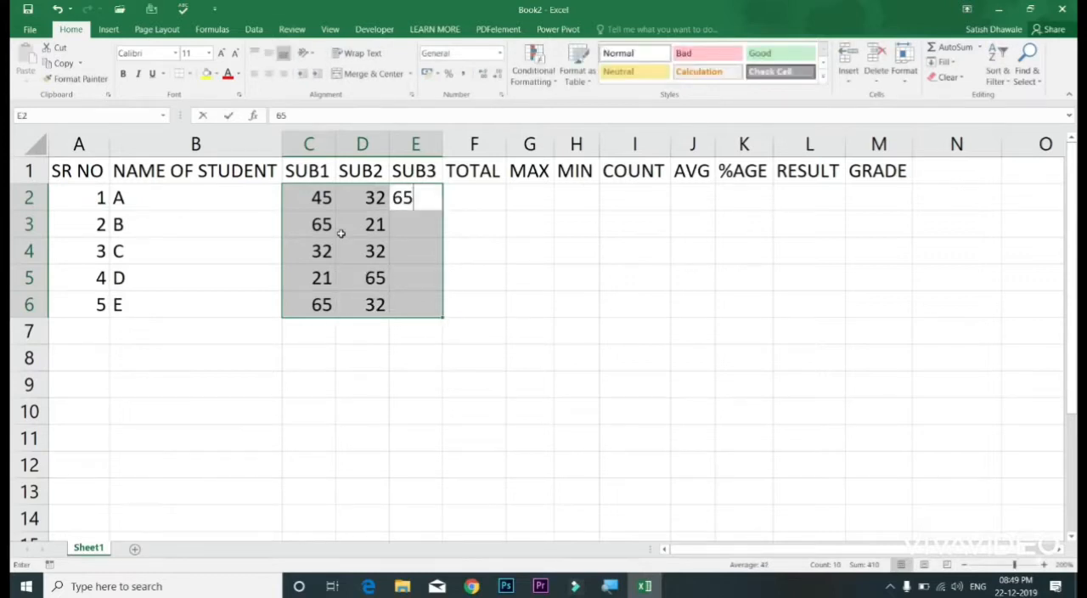
{"action": "key", "text": "Return"}
{"action": "type", "text": "32"}
{"action": "key", "text": "Return"}
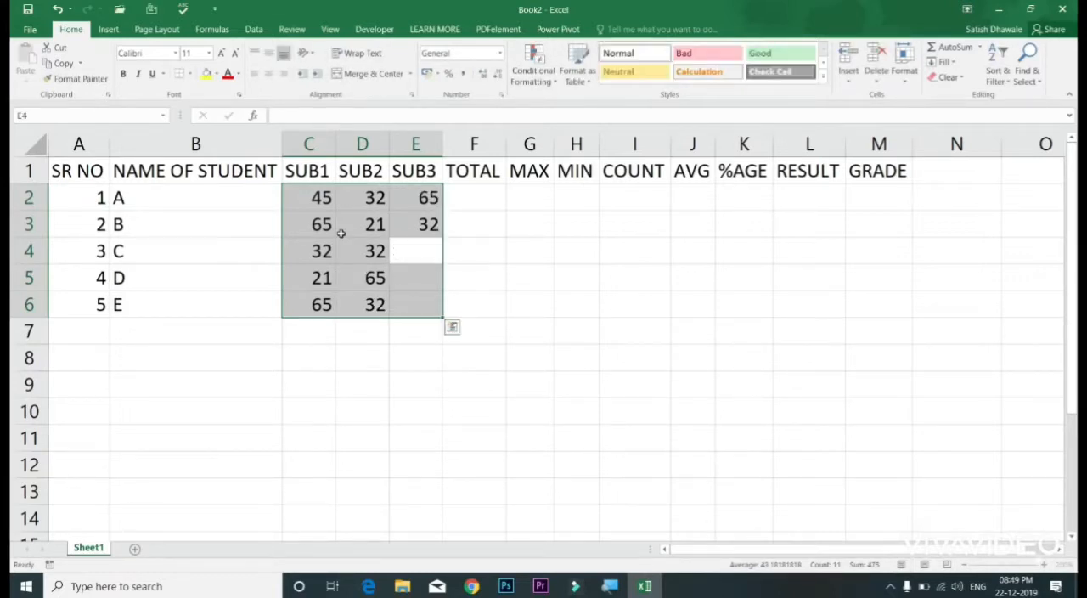
{"action": "type", "text": "12"}
{"action": "key", "text": "Return"}
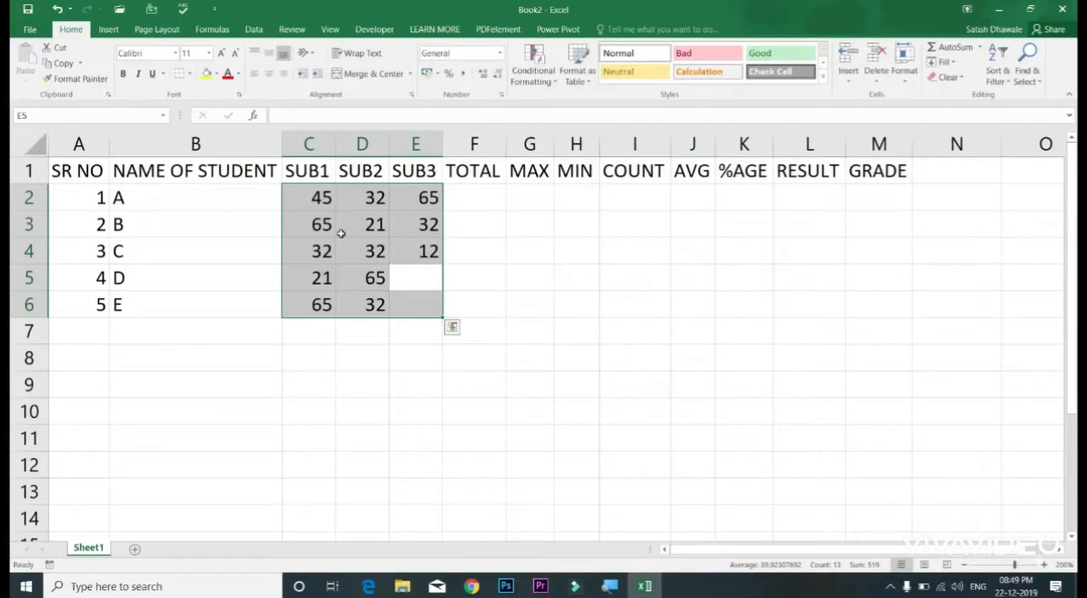
{"action": "type", "text": "65"}
{"action": "key", "text": "Return"}
{"action": "type", "text": "23"}
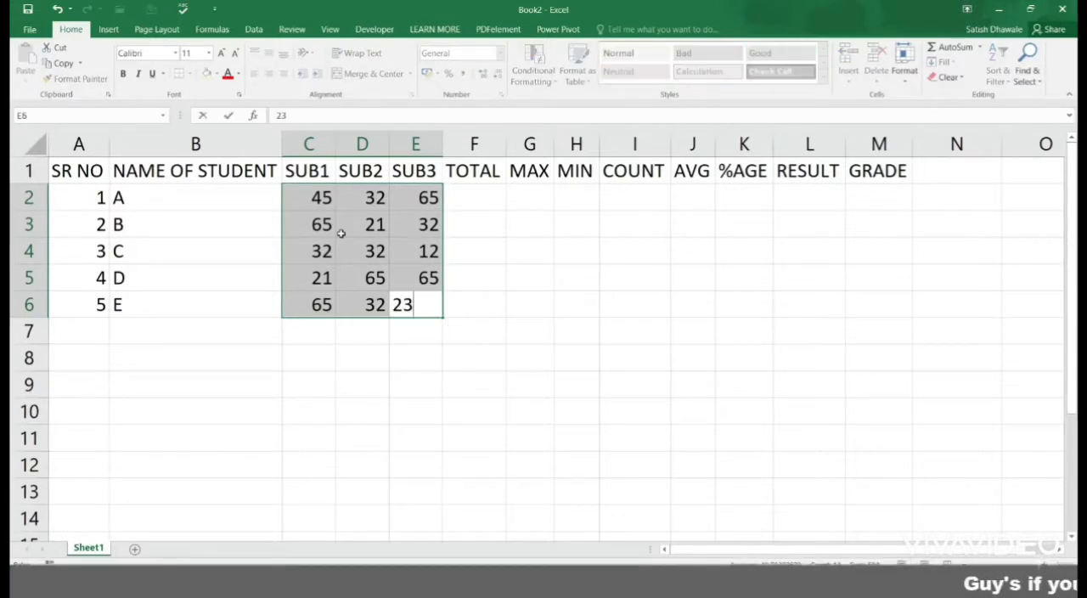
{"action": "key", "text": "Return"}
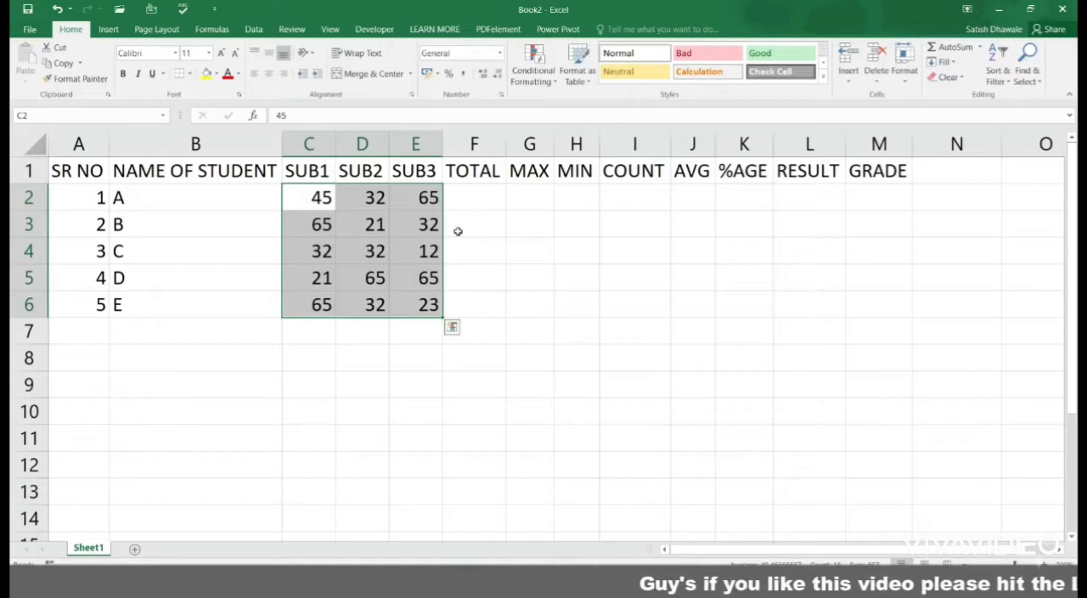
Step: Look over the entered marks in C2:E6, first cell by cell, then row by row for students A to D
{"action": "key", "text": "Return"}
{"action": "key", "text": "Return"}
{"action": "key", "text": "Return"}
{"action": "key", "text": "Return"}
{"action": "key", "text": "Return"}
{"action": "key", "text": "Return"}
{"action": "key", "text": "Return"}
{"action": "key", "text": "Return"}
{"action": "key", "text": "Return"}
{"action": "key", "text": "Return"}
{"action": "key", "text": "Return"}
{"action": "key", "text": "Return"}
{"action": "key", "text": "Return"}
{"action": "key", "text": "Return"}
{"action": "key", "text": "Return"}
{"action": "key", "text": "Return"}
{"action": "key", "text": "Return"}
{"action": "key", "text": "Return"}
{"action": "key", "text": "Return"}
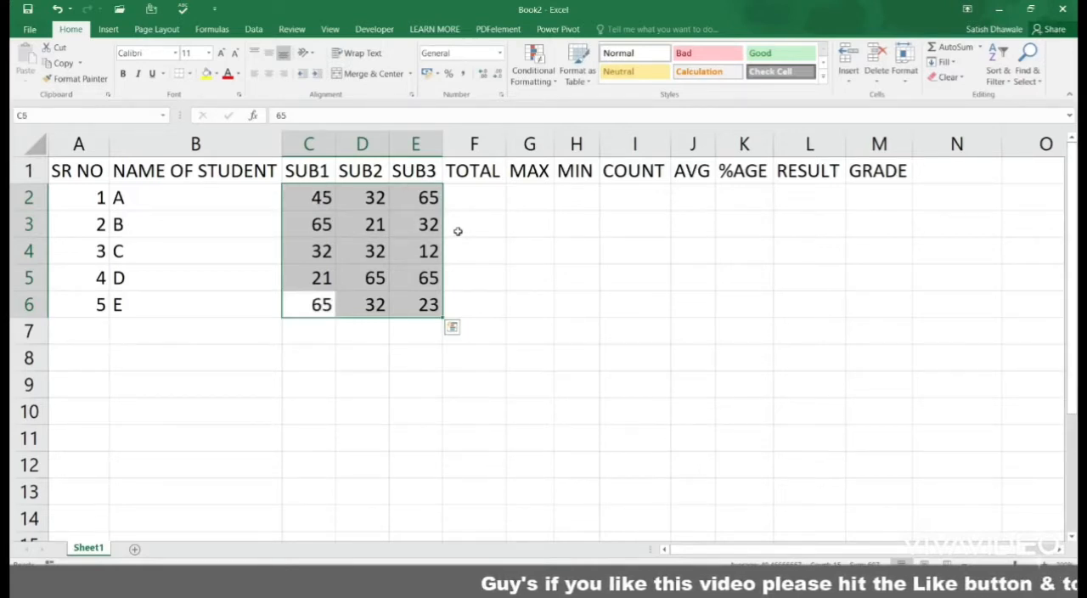
{"action": "key", "text": "Return"}
{"action": "key", "text": "Return"}
{"action": "key", "text": "Return"}
{"action": "key", "text": "Return"}
{"action": "key", "text": "Return"}
{"action": "key", "text": "Return"}
{"action": "key", "text": "Return"}
{"action": "key", "text": "Return"}
{"action": "key", "text": "Return"}
{"action": "key", "text": "Return"}
{"action": "key", "text": "Return"}
{"action": "key", "text": "Return"}
{"action": "key", "text": "Return"}
{"action": "key", "text": "Return"}
{"action": "key", "text": "Return"}
{"action": "key", "text": "Return"}
{"action": "key", "text": "Return"}
{"action": "key", "text": "Return"}
{"action": "key", "text": "Return"}
{"action": "key", "text": "Return"}
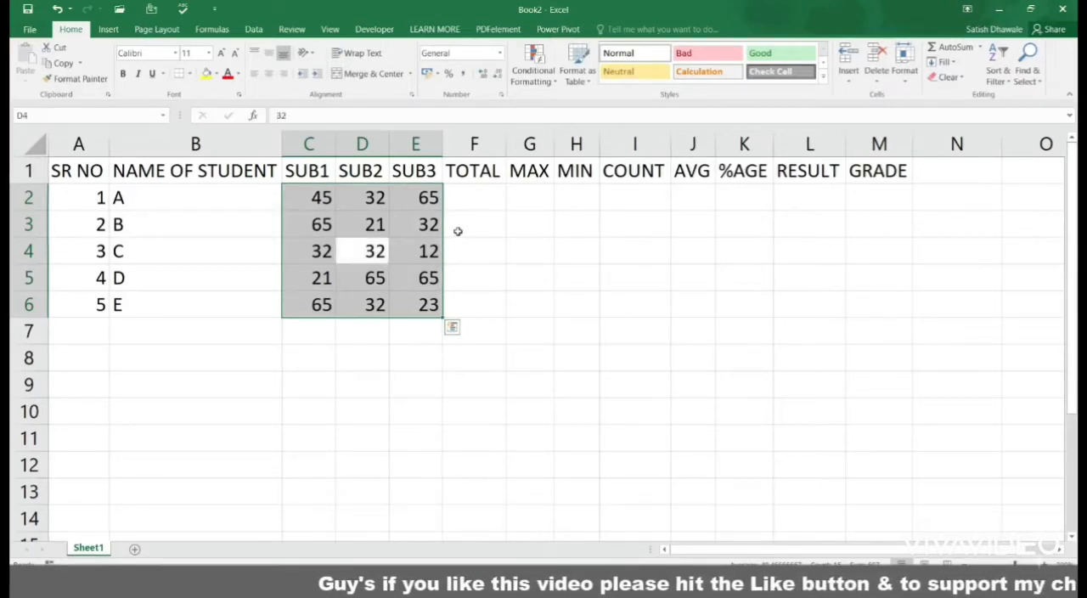
{"action": "key", "text": "Return"}
{"action": "key", "text": "Return"}
{"action": "key", "text": "Return"}
{"action": "key", "text": "Return"}
{"action": "key", "text": "Return"}
{"action": "key", "text": "Return"}
{"action": "key", "text": "Return"}
{"action": "key", "text": "Return"}
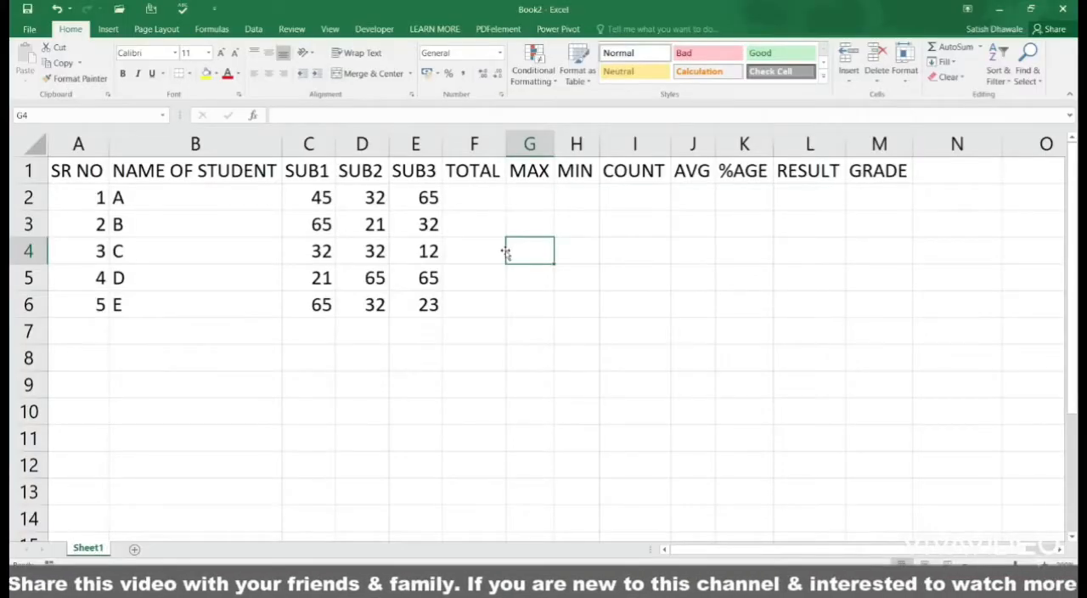
{"action": "left_click_drag", "start_coordinate": [308, 196], "coordinate": [420, 197]}
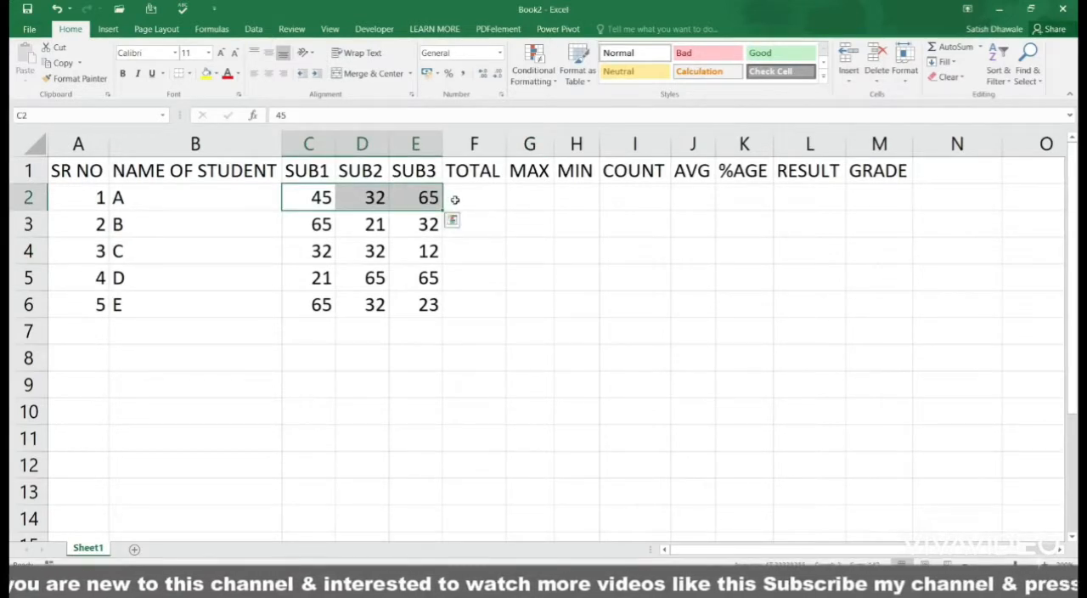
{"action": "left_click_drag", "start_coordinate": [316, 224], "coordinate": [423, 223]}
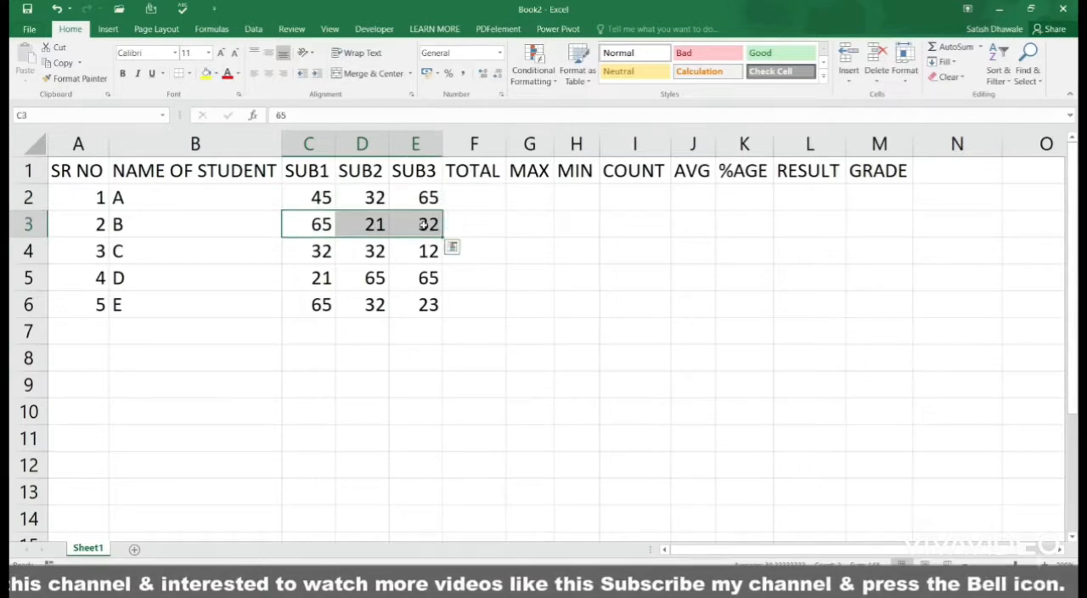
{"action": "left_click_drag", "start_coordinate": [325, 251], "coordinate": [427, 251]}
{"action": "left_click_drag", "start_coordinate": [301, 279], "coordinate": [420, 279]}
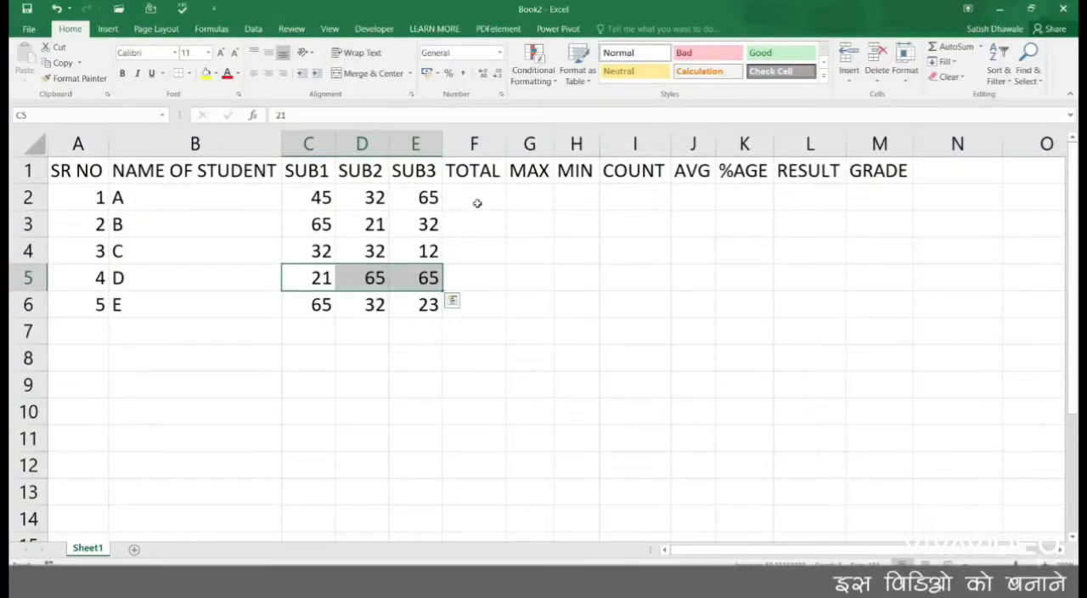
Step: Total student A's three subject marks in C2:E2 with AutoSum, placing the sum in the TOTAL column
{"action": "left_click", "coordinate": [478, 202]}
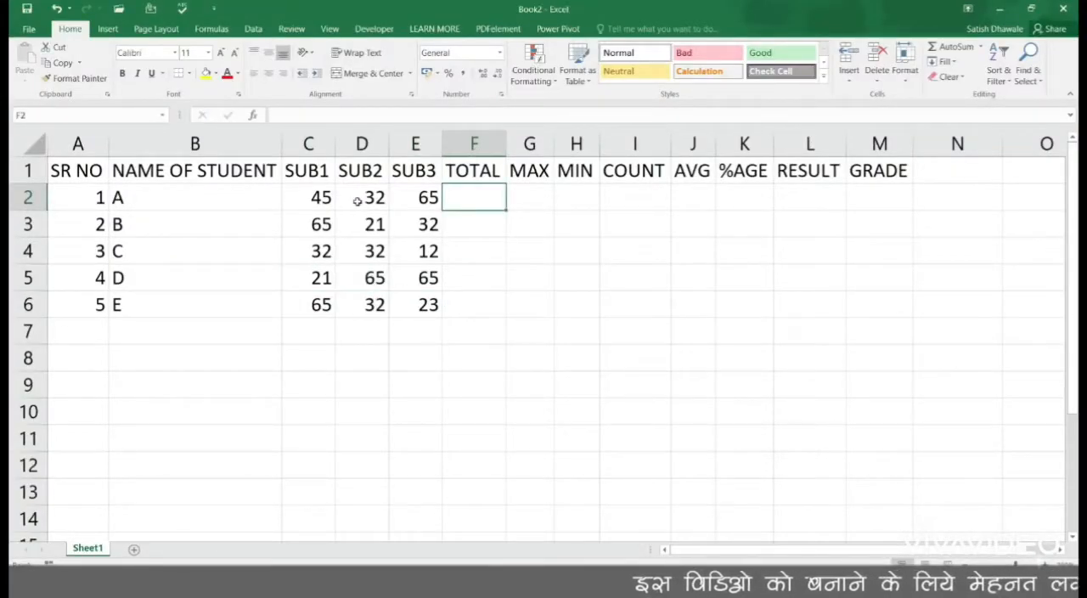
{"action": "left_click_drag", "start_coordinate": [308, 200], "coordinate": [435, 201]}
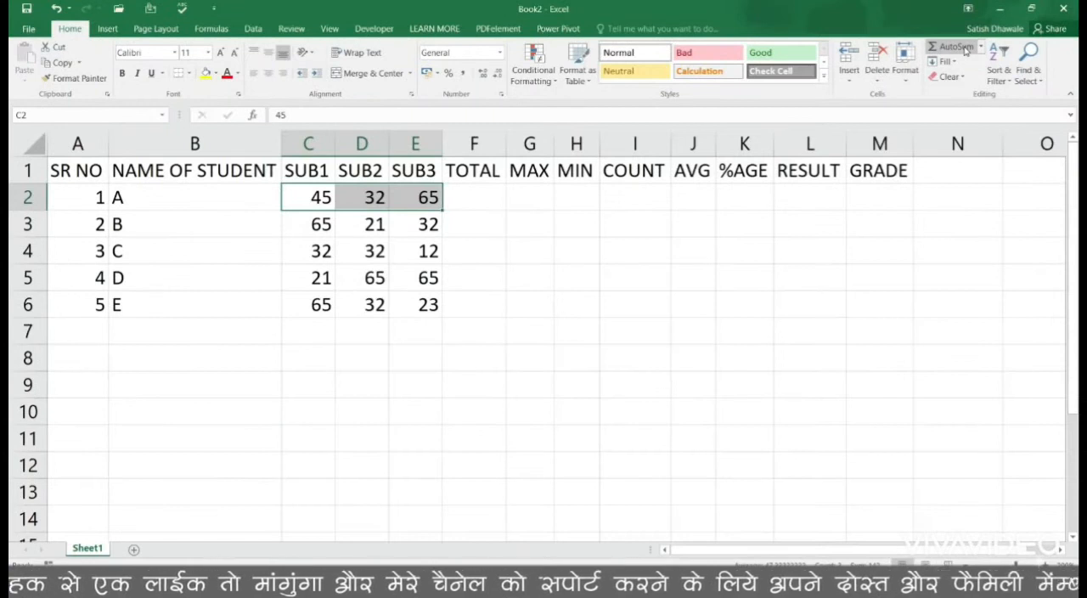
{"action": "left_click", "coordinate": [963, 48]}
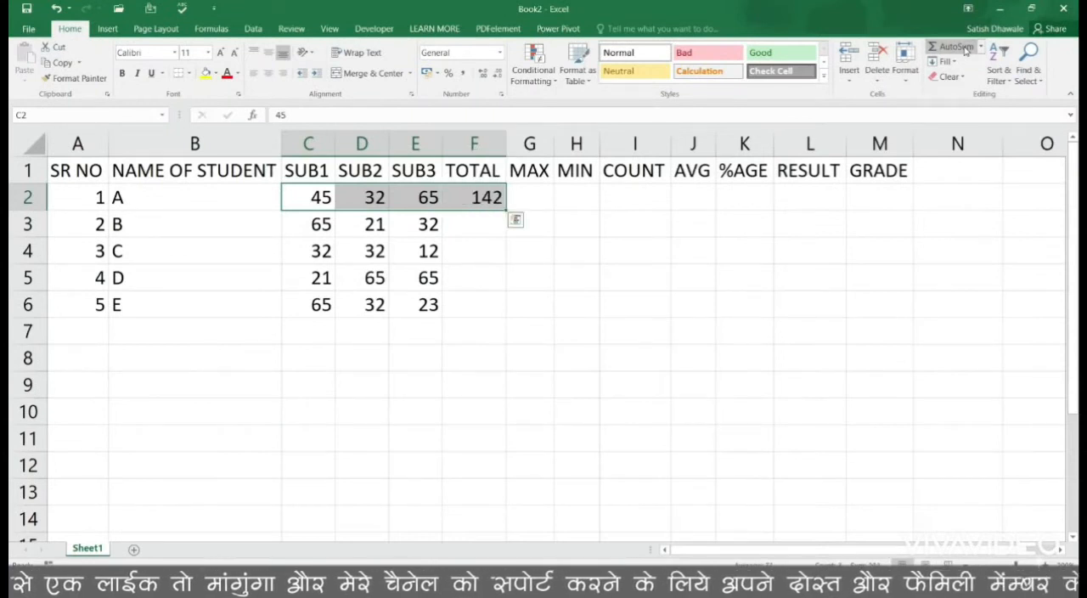
Step: Open student A's TOTAL formula in F2 to examine its function and cell range
{"action": "left_click", "coordinate": [461, 197]}
{"action": "double_click", "coordinate": [465, 197]}
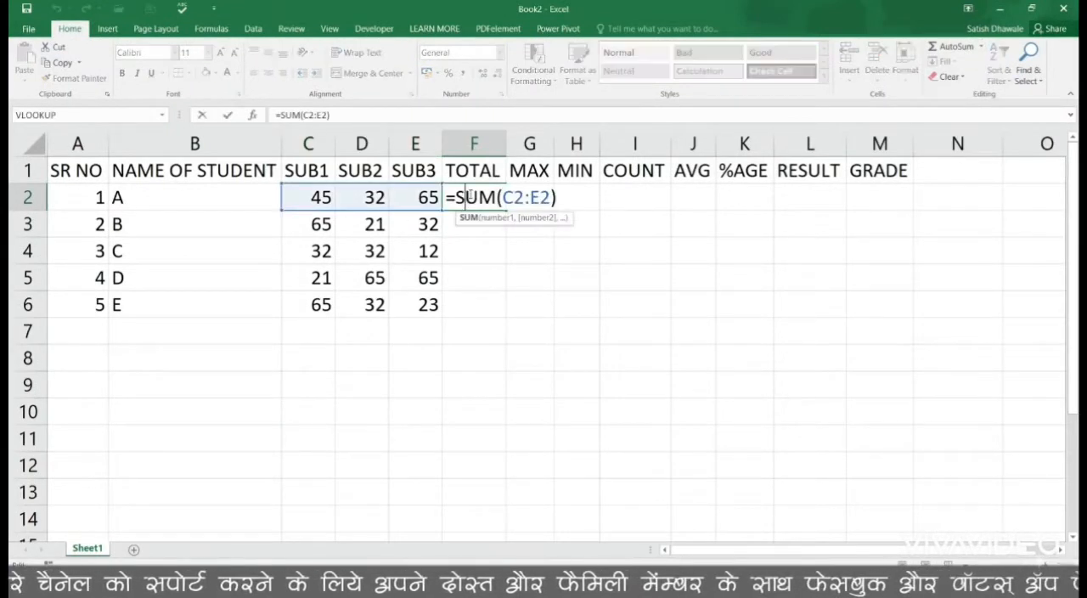
{"action": "left_click", "coordinate": [563, 197]}
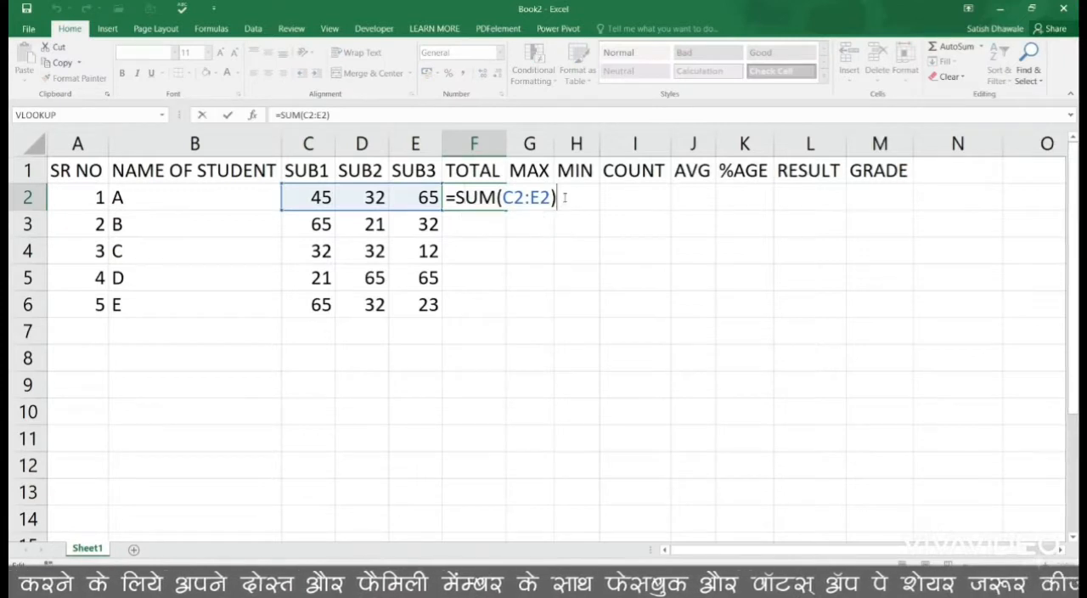
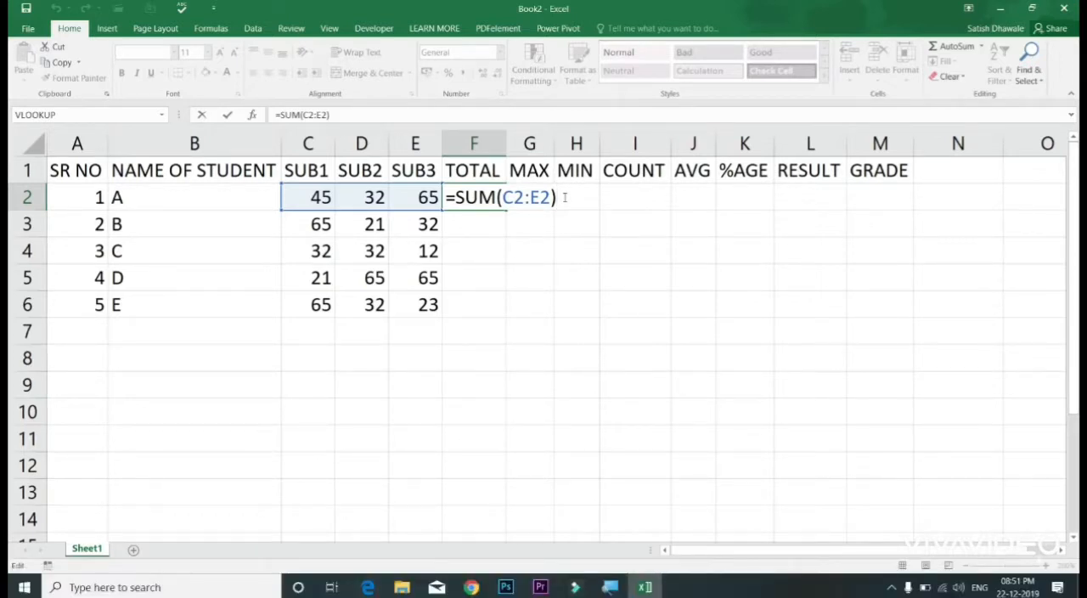
Step: Close student A's TOTAL formula and clear it from F2
{"action": "key", "text": "Return"}
{"action": "left_click", "coordinate": [480, 197]}
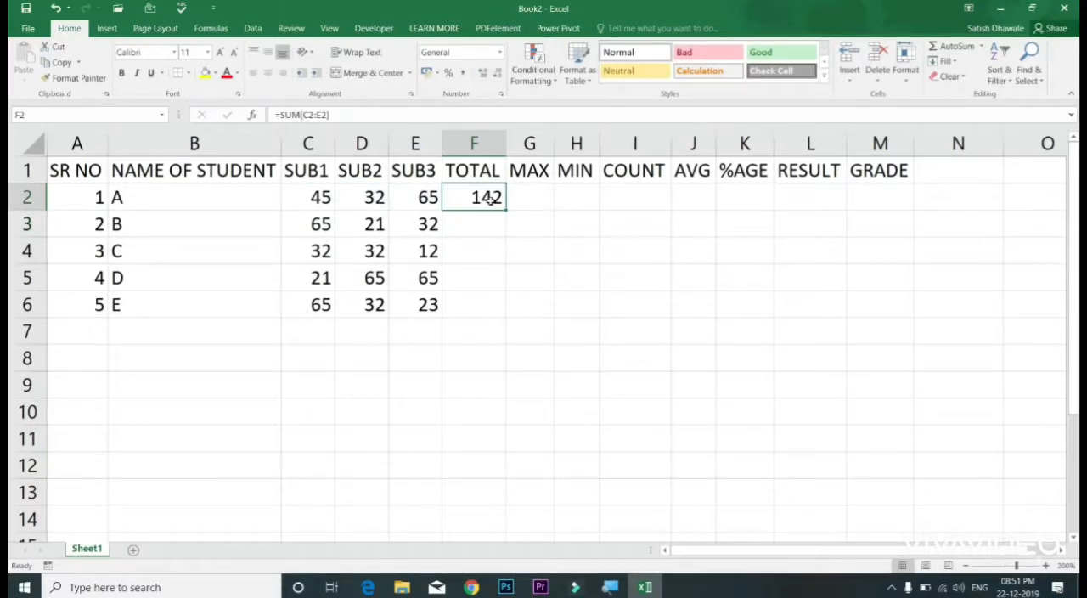
{"action": "key", "text": "Delete"}
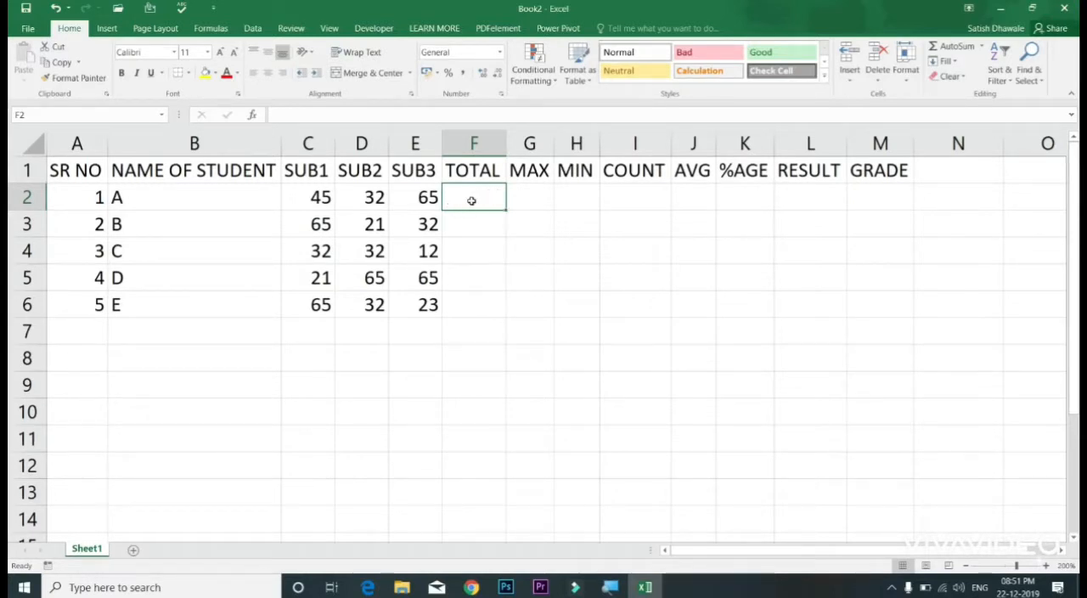
Step: Enter the formula =C2+D2+E2 in F2 to add student A's three subject marks
{"action": "type", "text": "="}
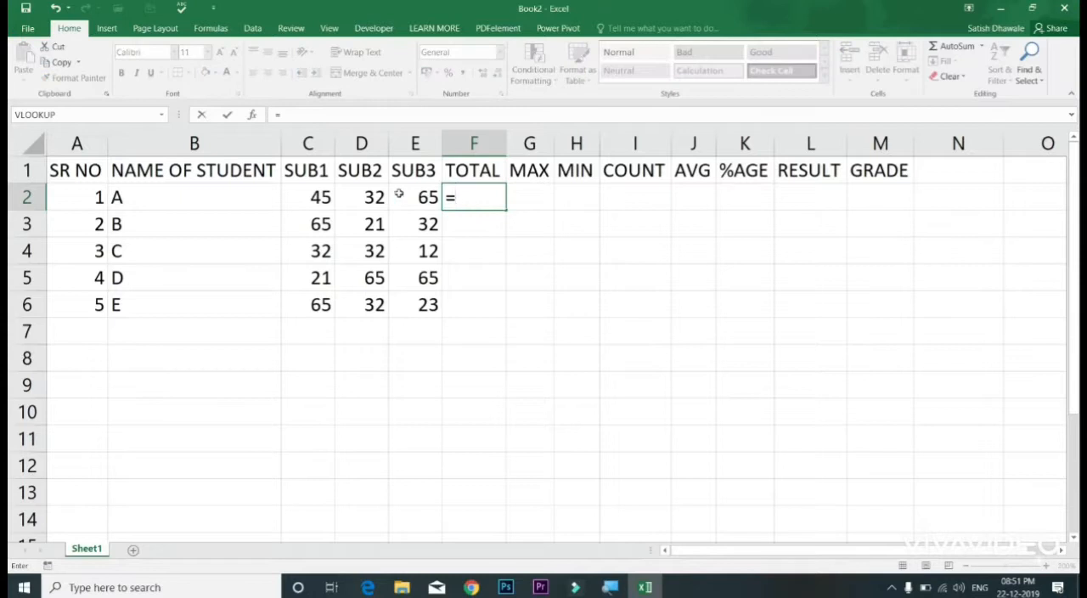
{"action": "left_click", "coordinate": [322, 200]}
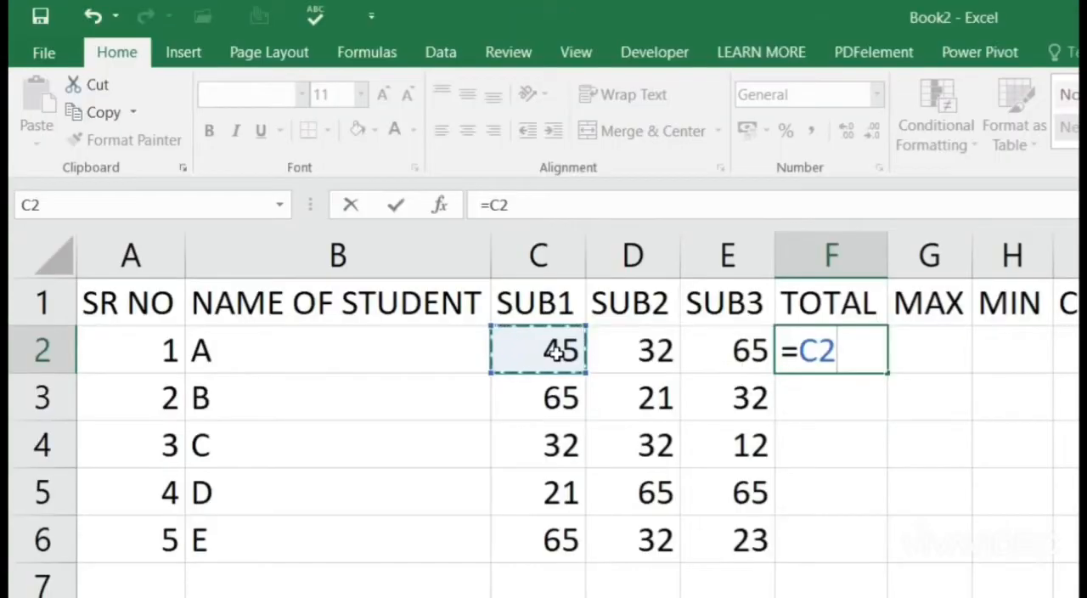
{"action": "type", "text": "+"}
{"action": "left_click", "coordinate": [631, 349]}
{"action": "type", "text": "+"}
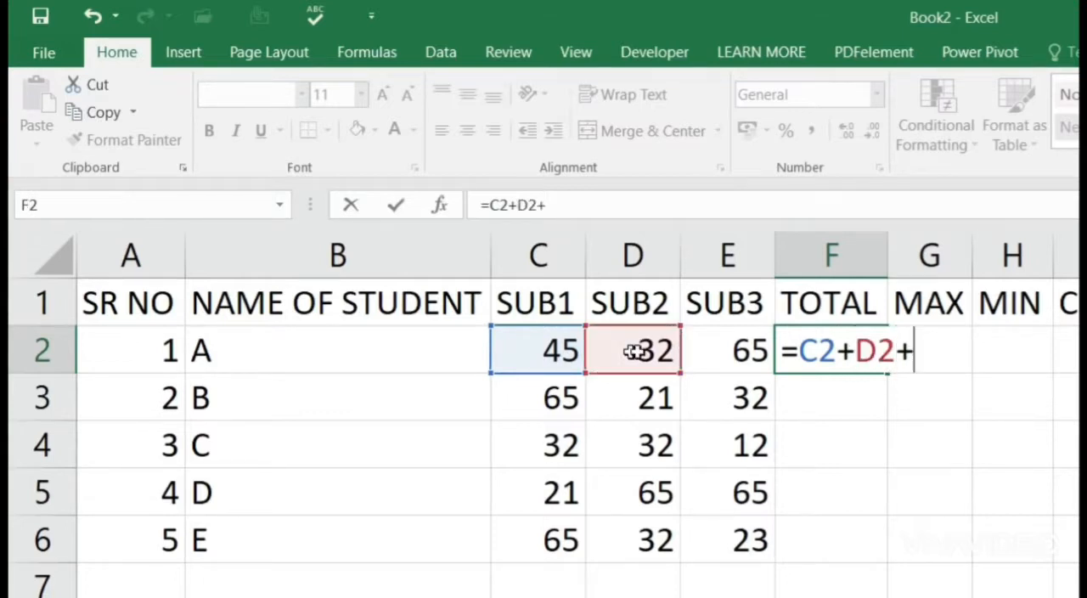
{"action": "left_click", "coordinate": [728, 353]}
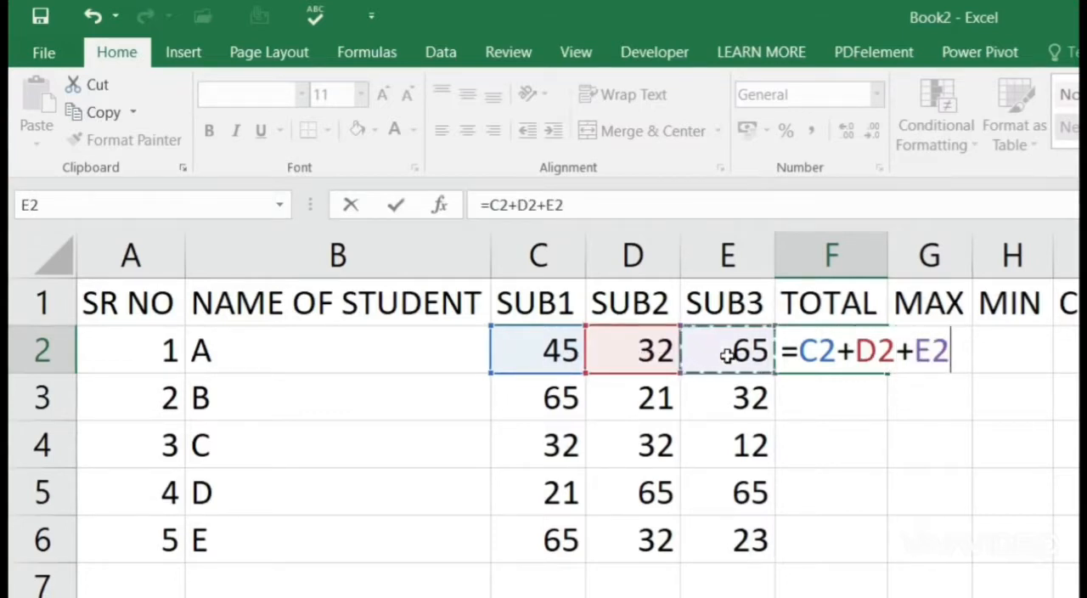
{"action": "key", "text": "Return"}
{"action": "left_click", "coordinate": [871, 353]}
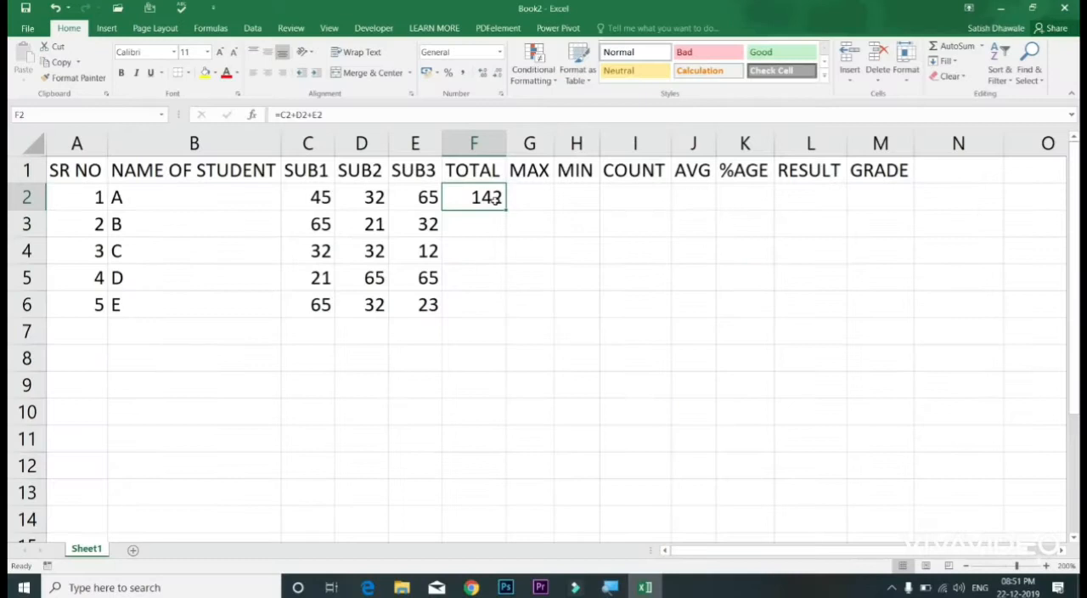
Step: Fill student A's TOTAL formula down to F6 for students B to E
{"action": "double_click", "coordinate": [505, 211]}
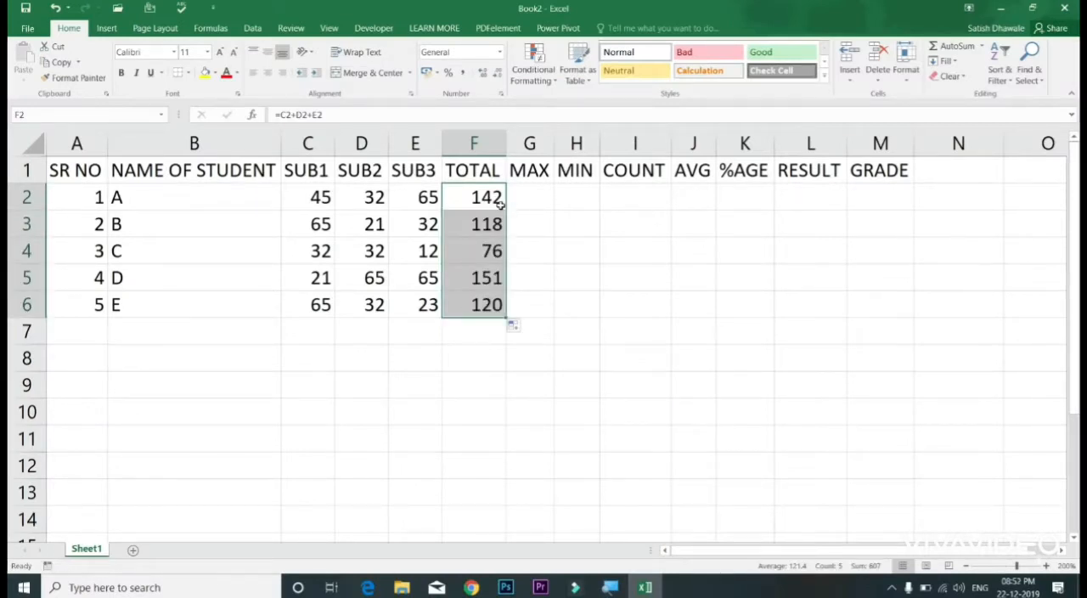
{"action": "double_click", "coordinate": [501, 202]}
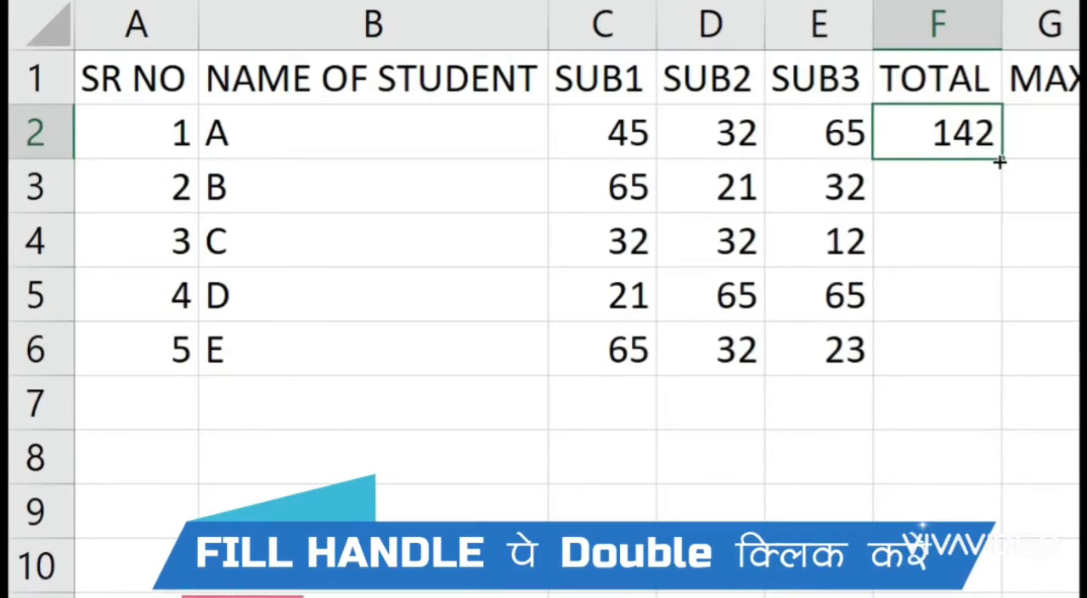
{"action": "double_click", "coordinate": [999, 158]}
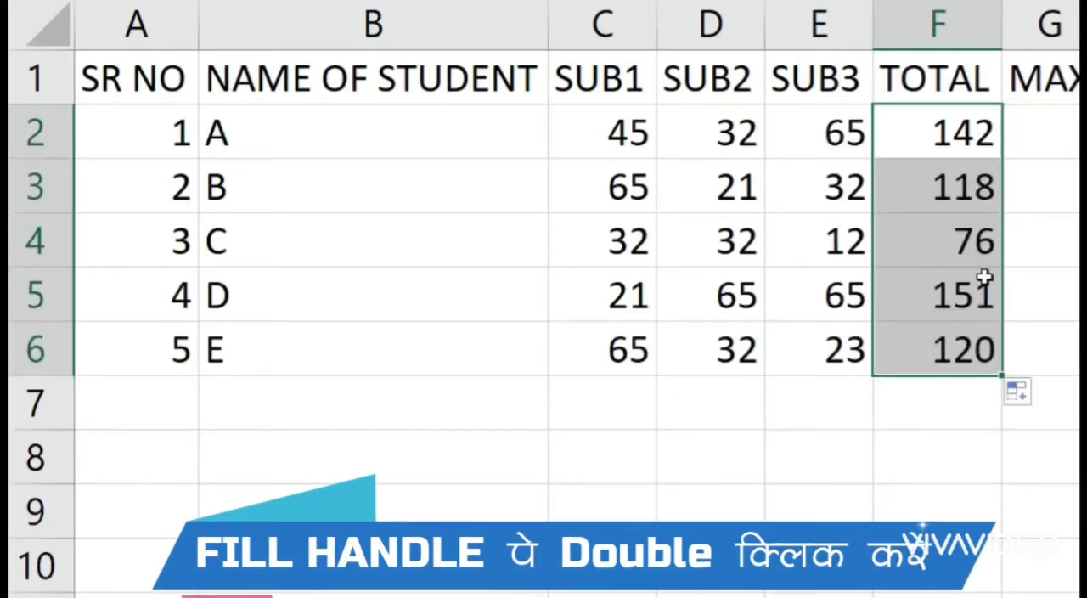
{"action": "left_click", "coordinate": [978, 186]}
{"action": "left_click", "coordinate": [965, 134]}
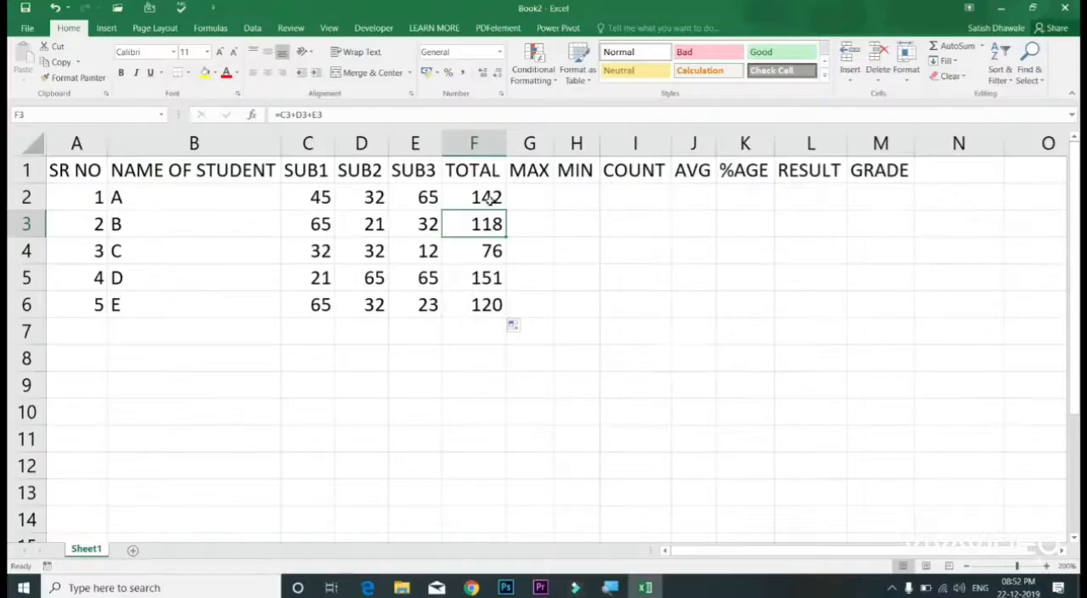
Step: Clear all the totals in F2:F6
{"action": "left_click_drag", "start_coordinate": [490, 198], "coordinate": [486, 304]}
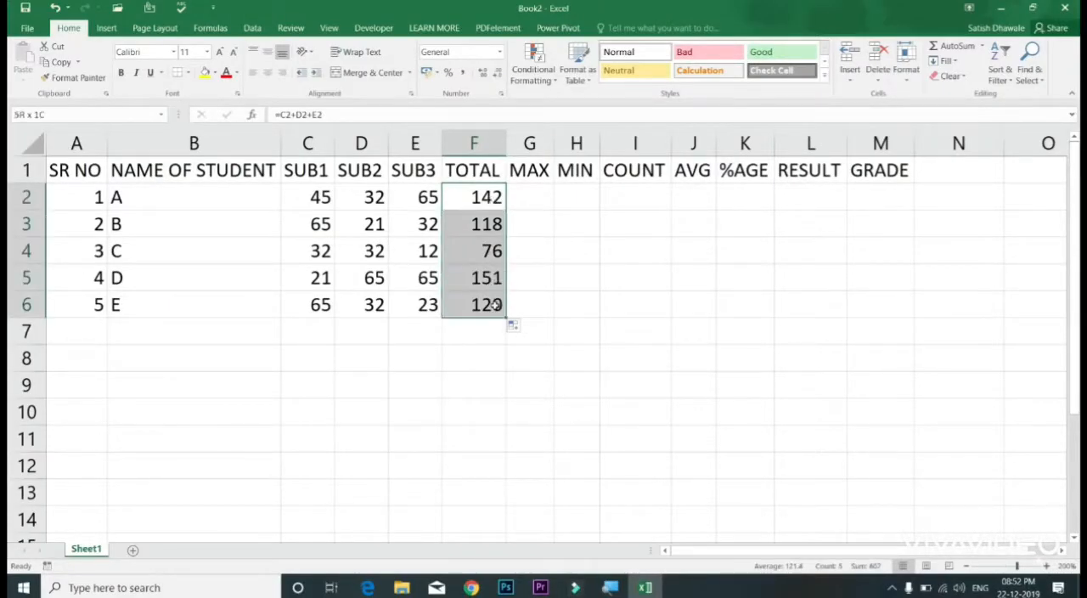
{"action": "key", "text": "Delete"}
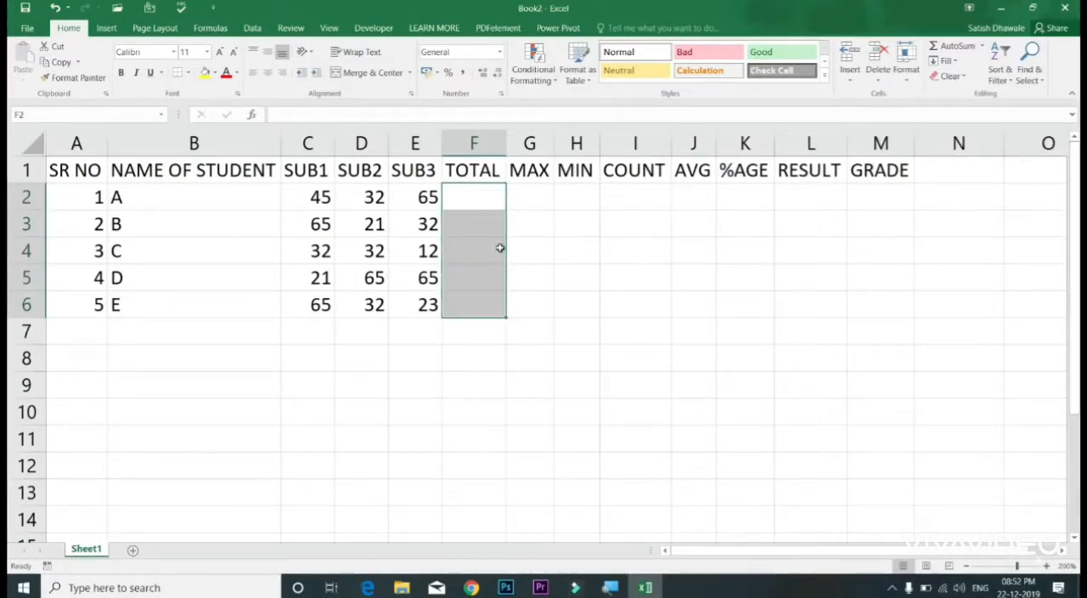
{"action": "left_click", "coordinate": [476, 198]}
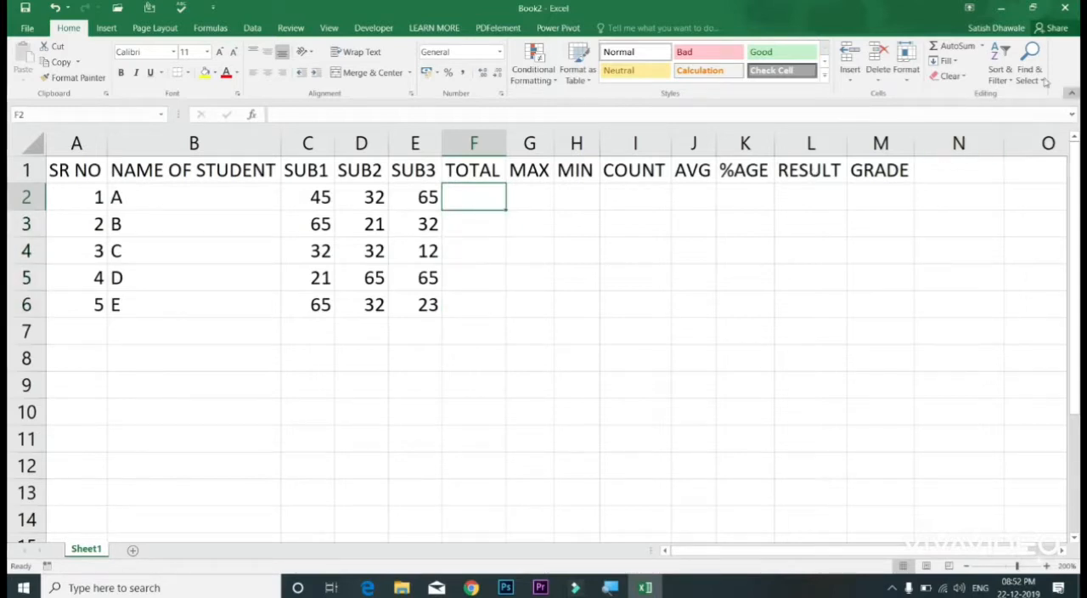
Step: Total student A's marks in C2:E2 with AutoSum, placing the result in F2
{"action": "left_click", "coordinate": [959, 51]}
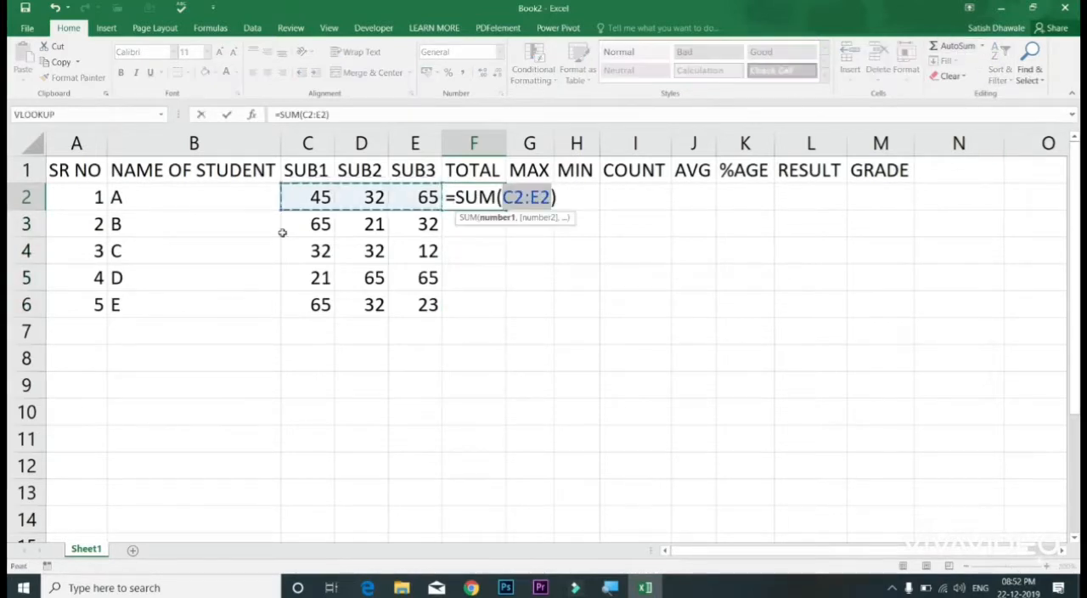
{"action": "key", "text": "Escape"}
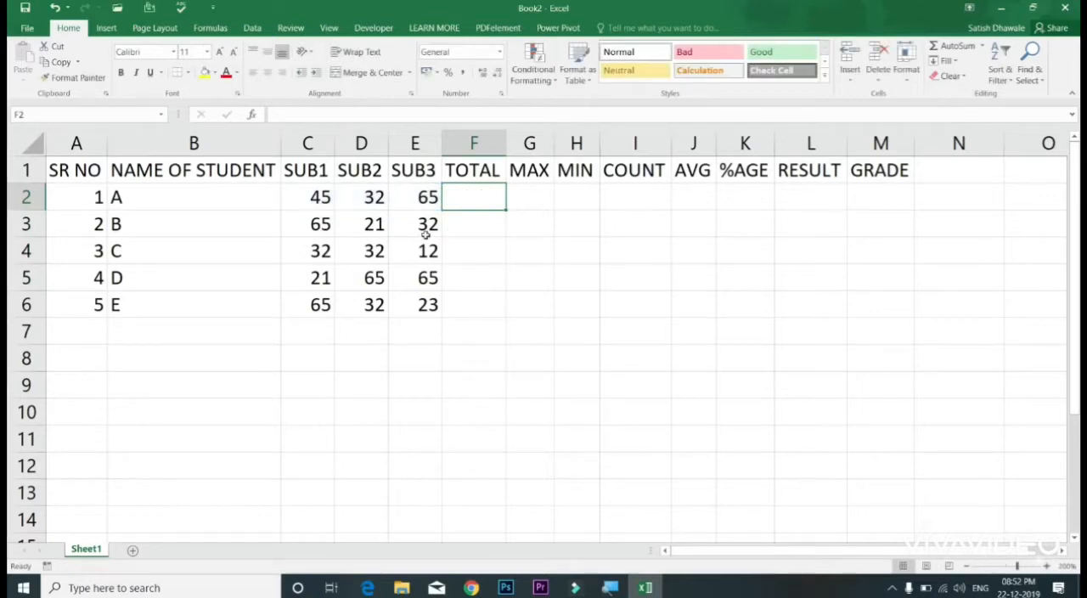
{"action": "key", "text": "alt+equal"}
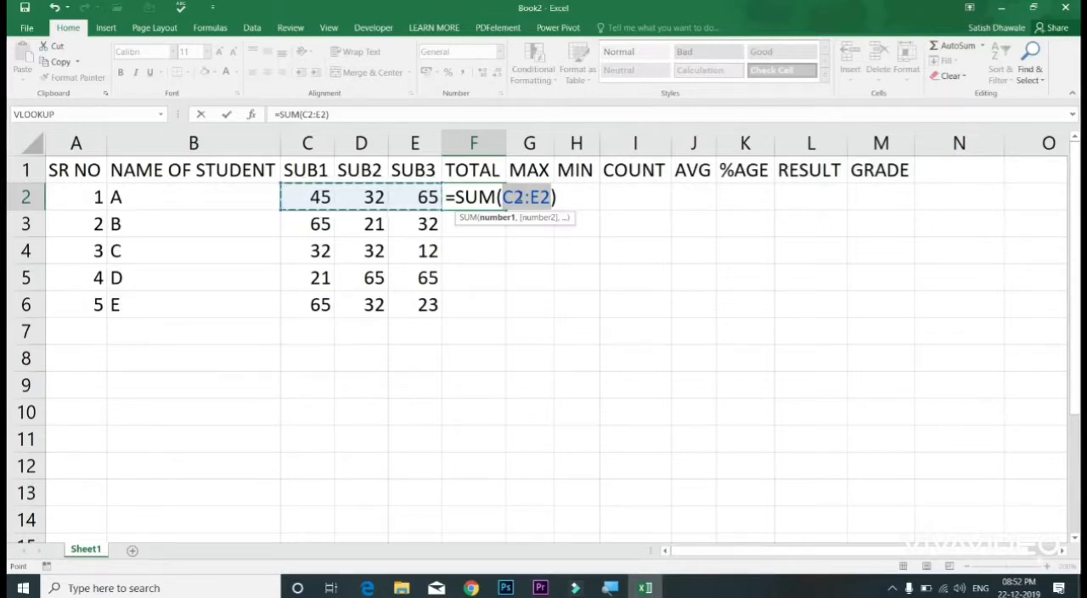
{"action": "key", "text": "Return"}
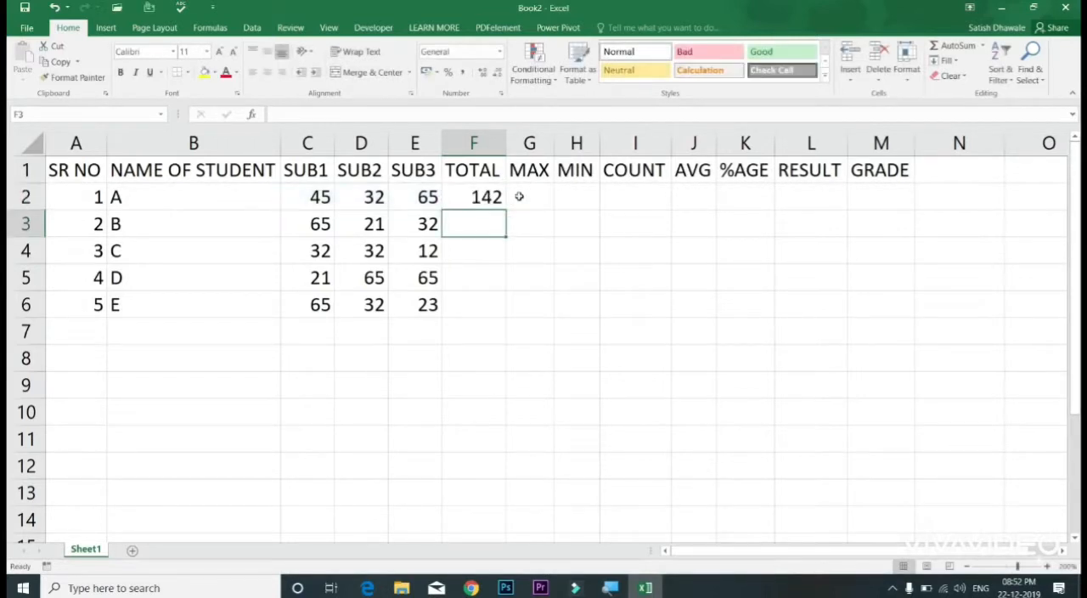
Step: Clear F2 and write the SUM function there by hand over C2:E2 as student A's total
{"action": "left_click", "coordinate": [490, 197]}
{"action": "key", "text": "Delete"}
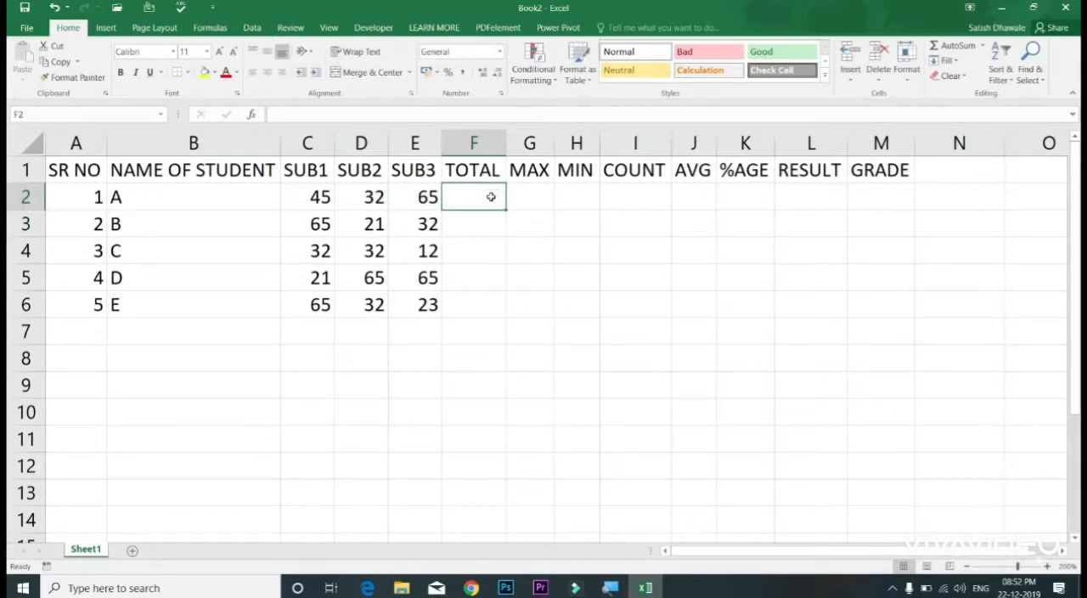
{"action": "type", "text": "="}
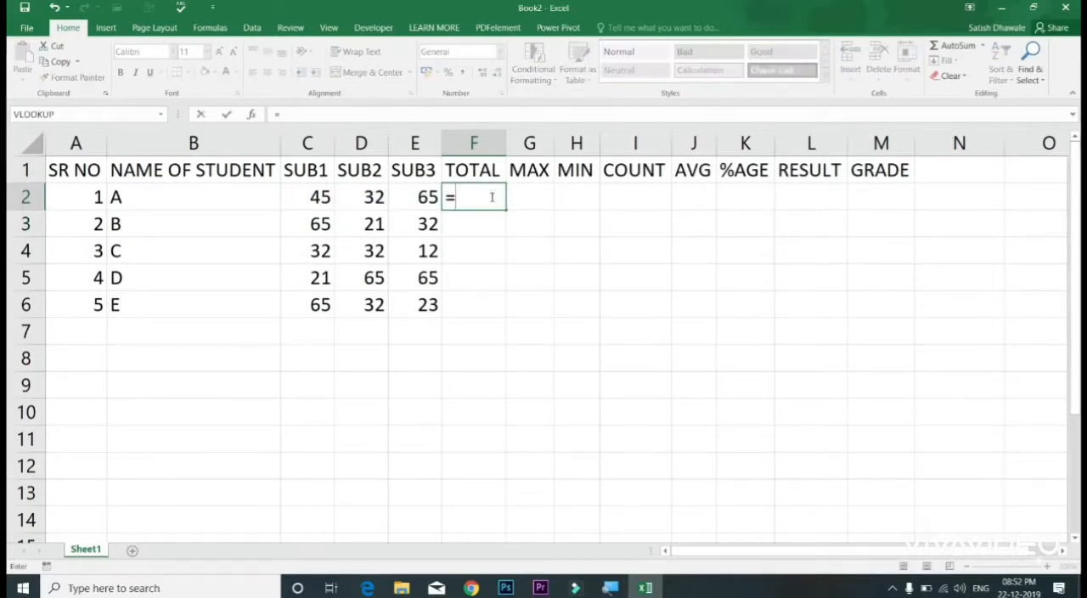
{"action": "type", "text": "SUM"}
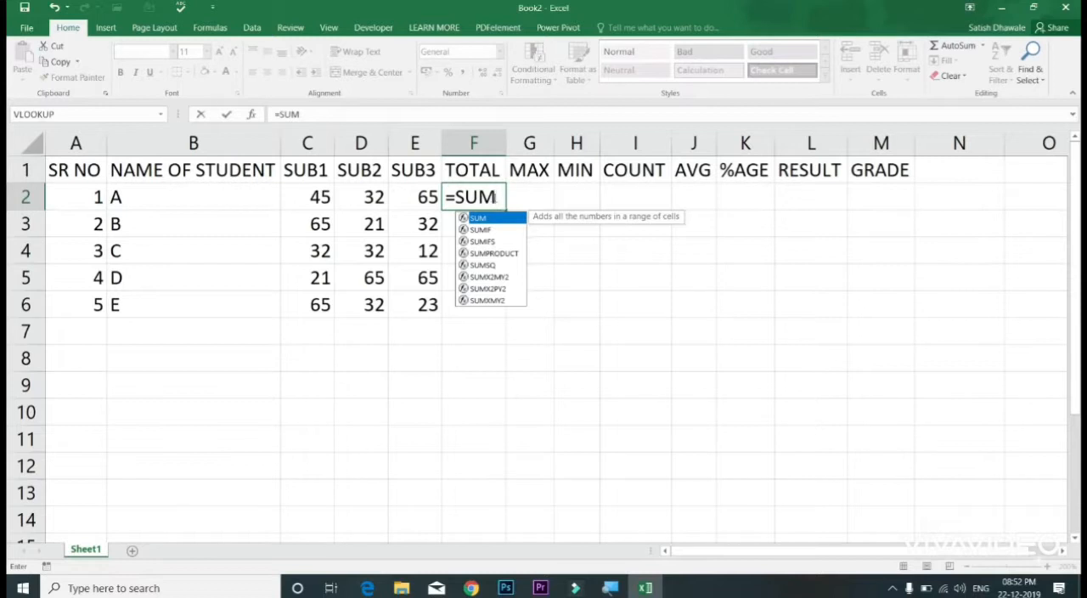
{"action": "double_click", "coordinate": [513, 216]}
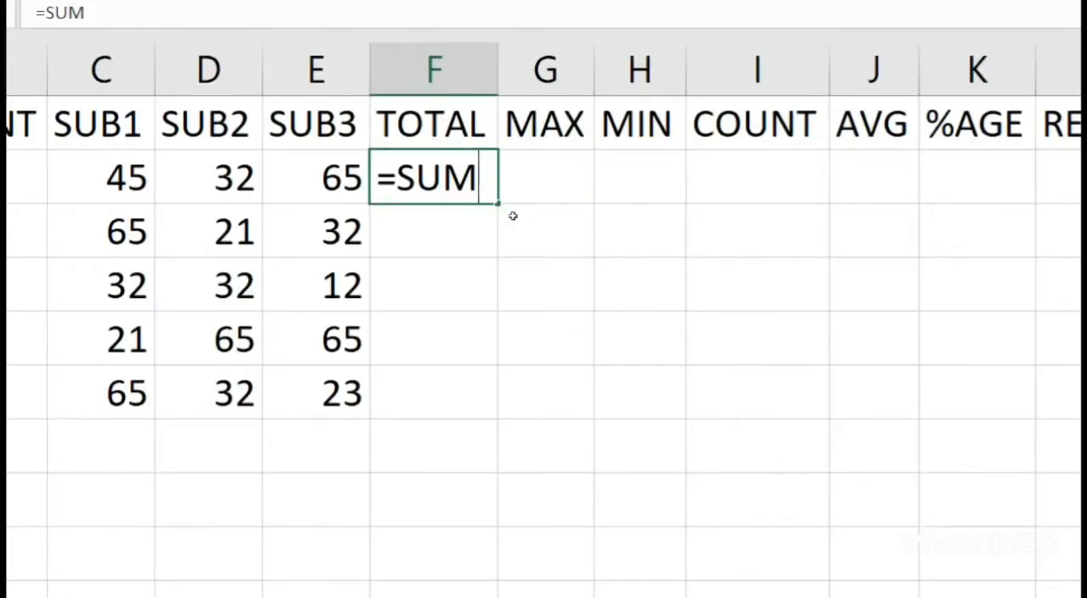
{"action": "key", "text": "BackSpace"}
{"action": "type", "text": "M"}
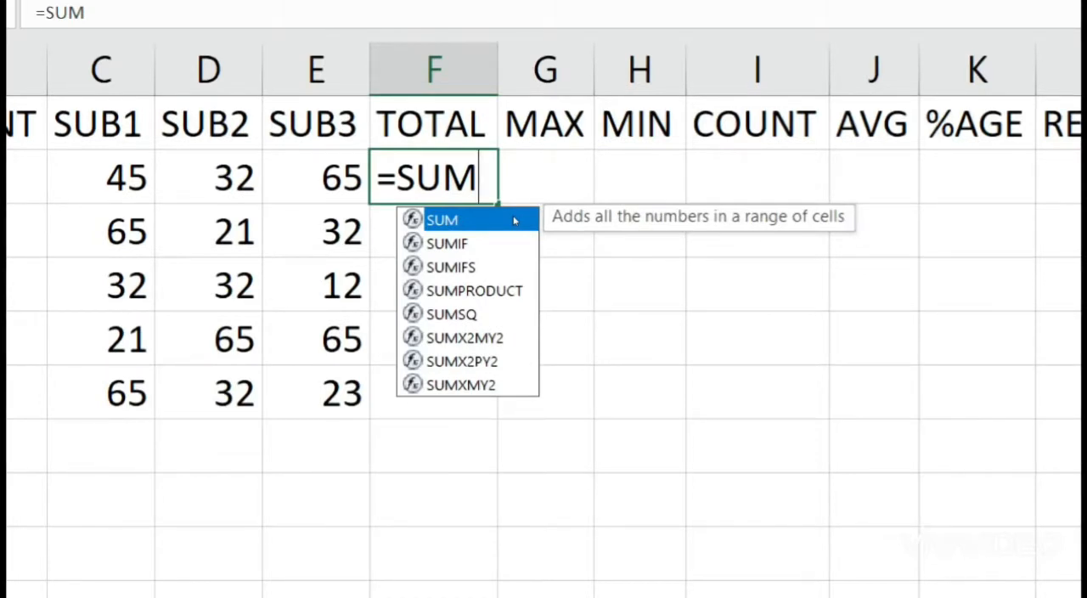
{"action": "type", "text": "("}
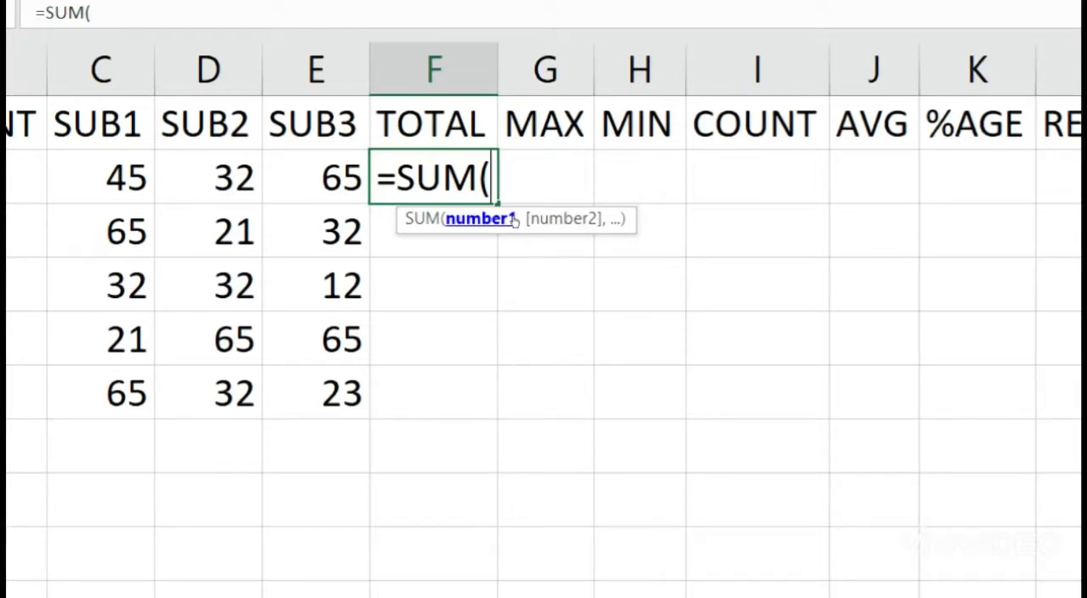
{"action": "left_click_drag", "start_coordinate": [106, 178], "coordinate": [340, 180]}
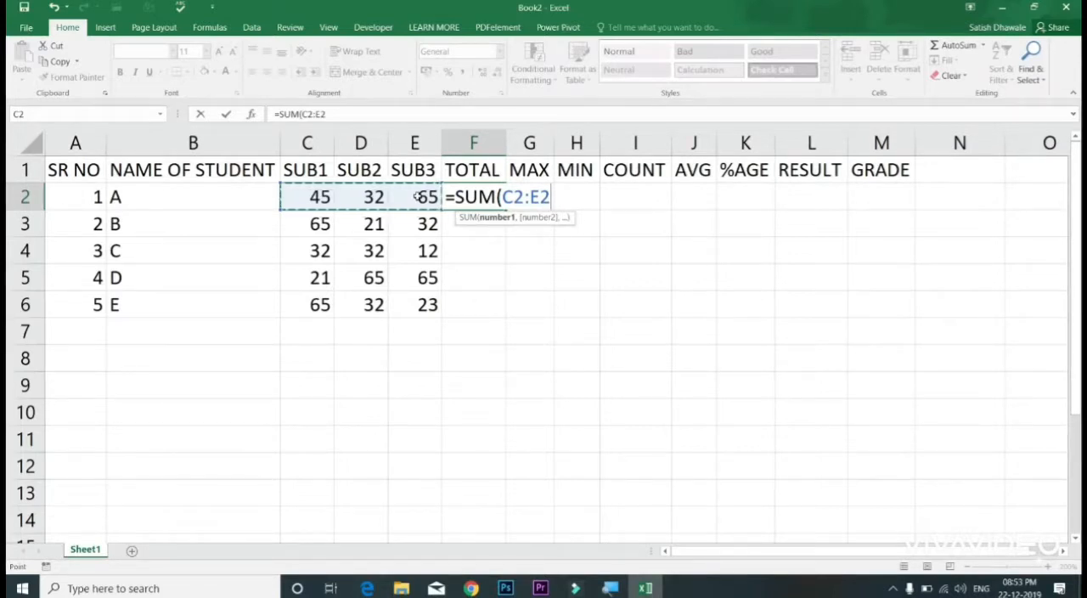
{"action": "key", "text": "Return"}
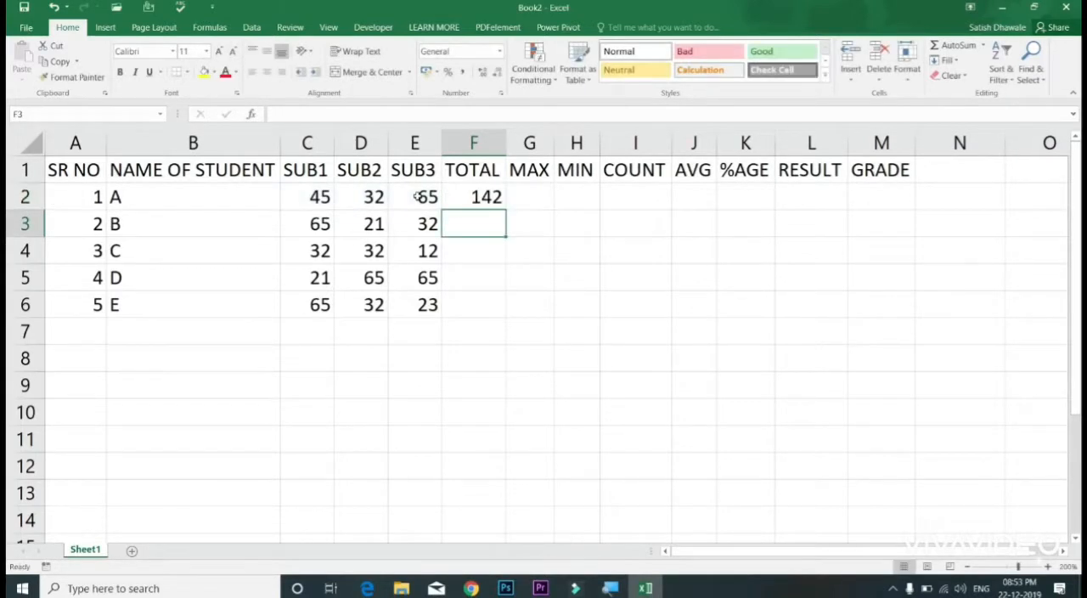
Step: Examine student A's row and the SUM formula in F2, comparing its cell range with the marks in C2:E2
{"action": "left_click", "coordinate": [468, 198]}
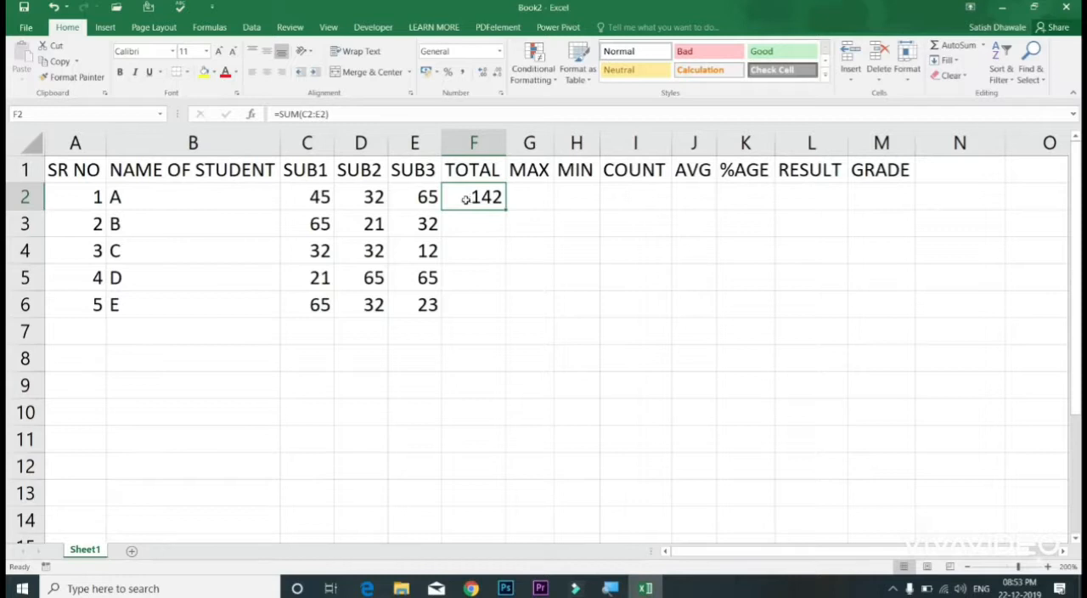
{"action": "left_click", "coordinate": [175, 201]}
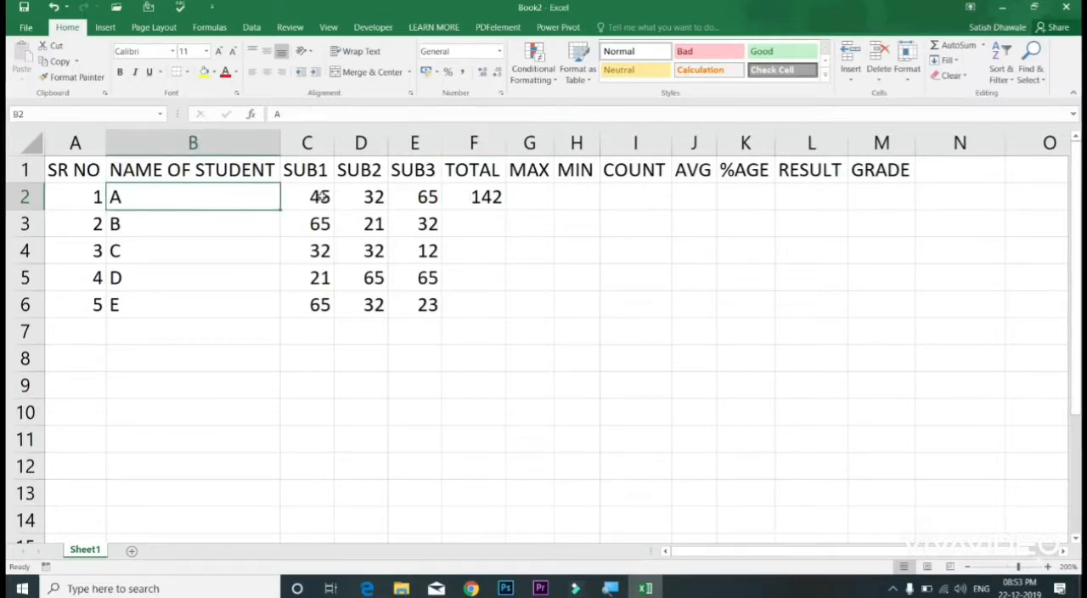
{"action": "left_click_drag", "start_coordinate": [319, 197], "coordinate": [416, 197]}
{"action": "double_click", "coordinate": [495, 197]}
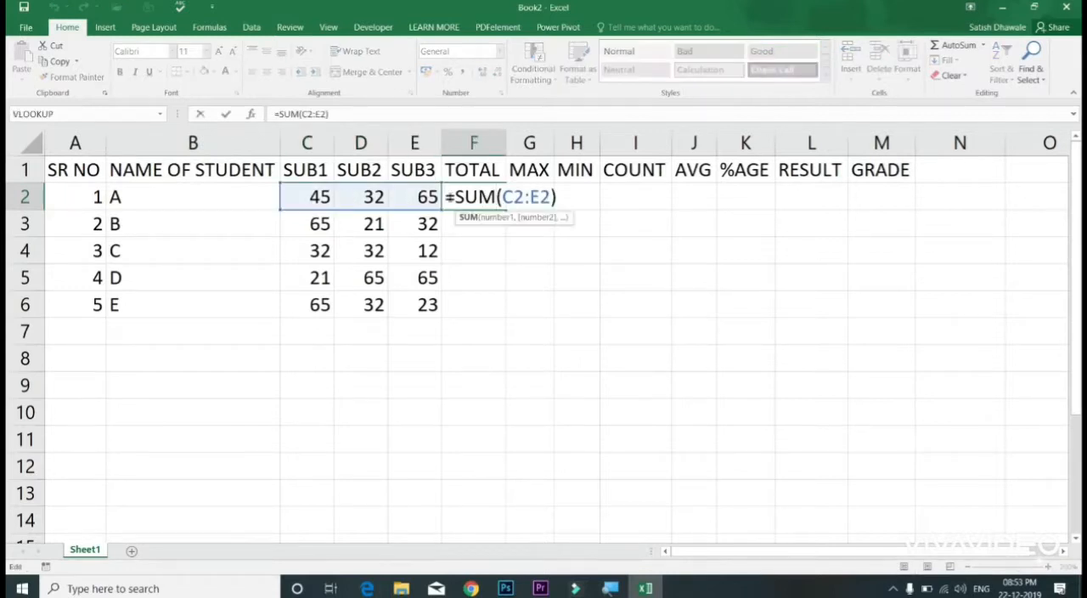
{"action": "key", "text": "ctrl+Return"}
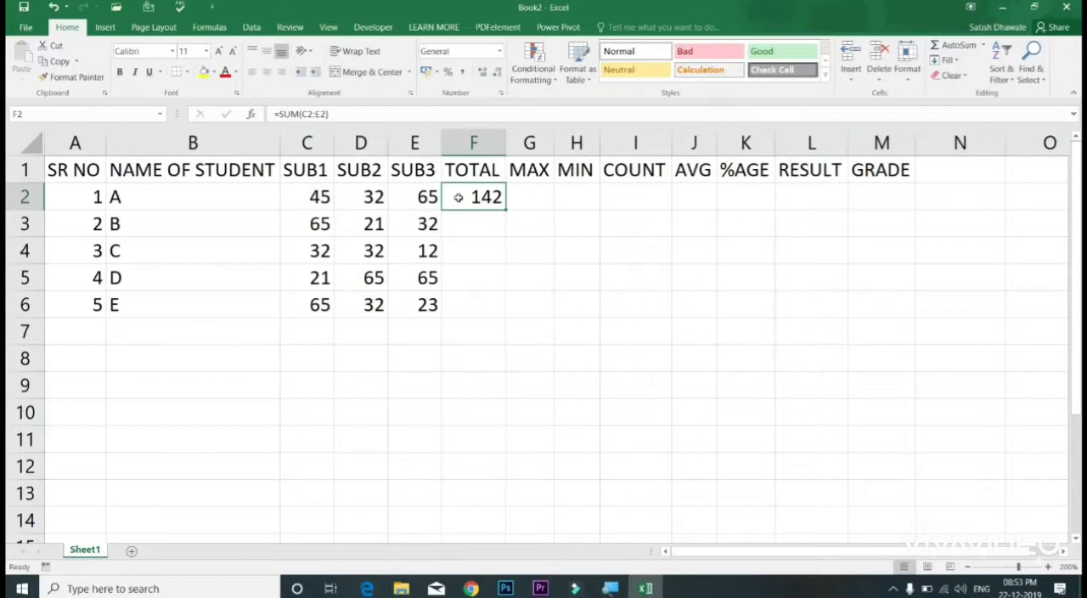
{"action": "left_click", "coordinate": [192, 192]}
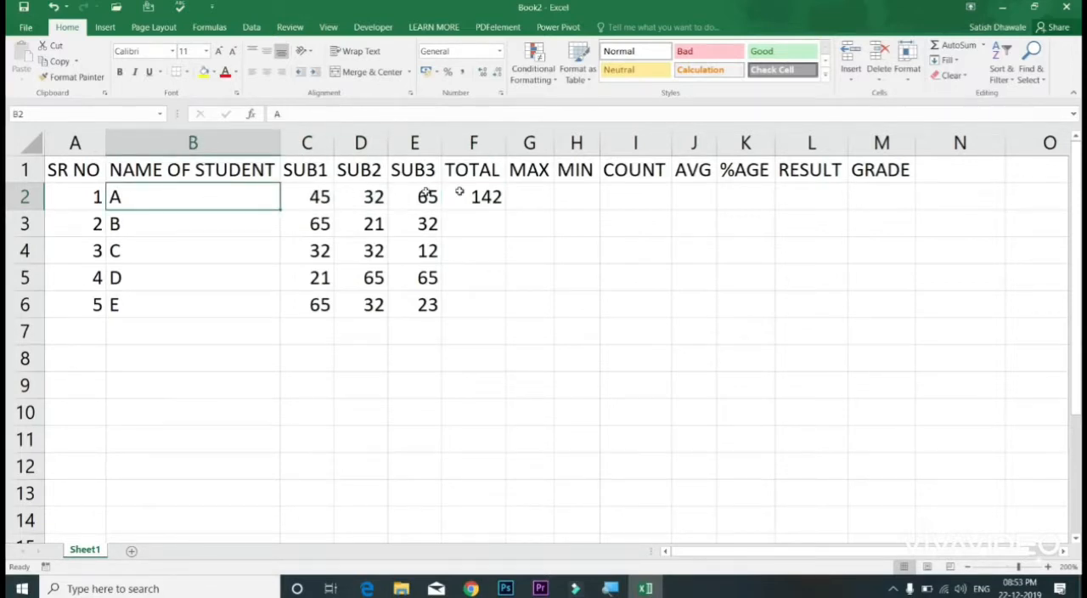
{"action": "left_click", "coordinate": [83, 193]}
{"action": "left_click_drag", "start_coordinate": [151, 195], "coordinate": [414, 195]}
{"action": "left_click", "coordinate": [496, 195]}
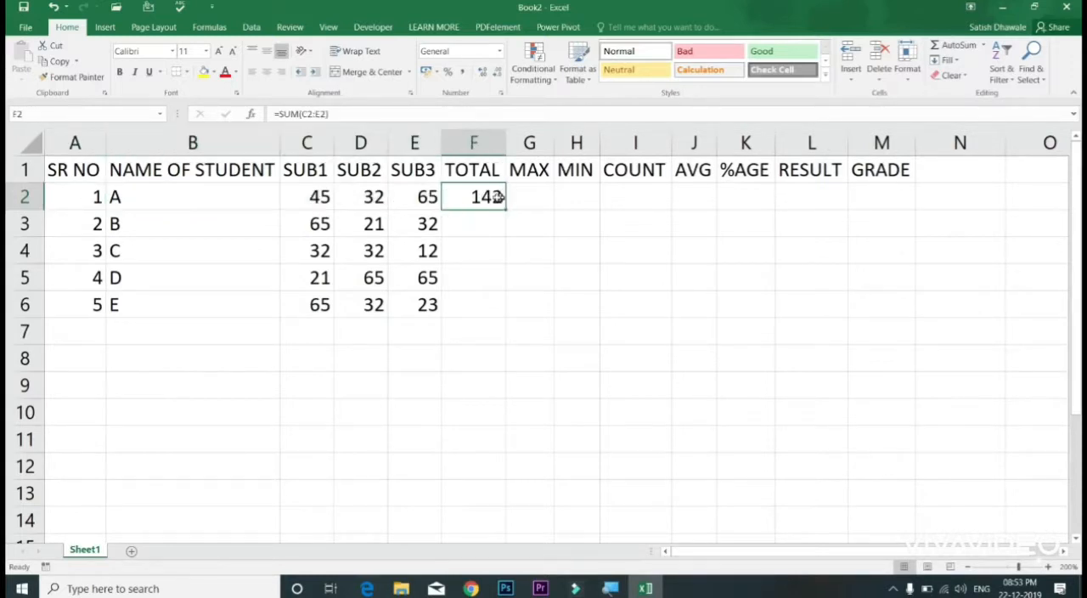
{"action": "double_click", "coordinate": [495, 195]}
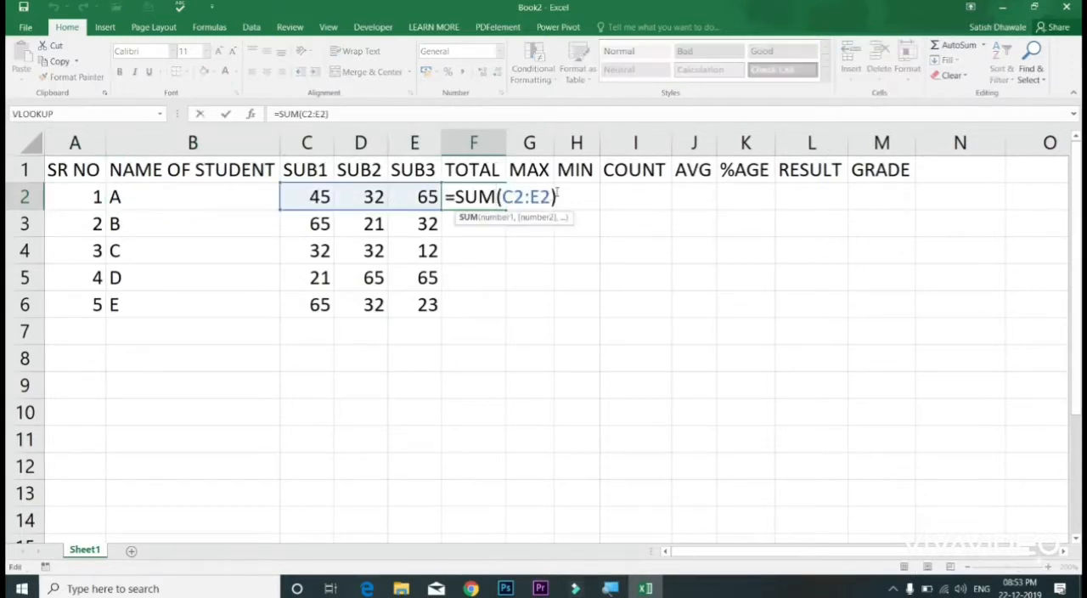
{"action": "key", "text": "Return"}
{"action": "double_click", "coordinate": [490, 194]}
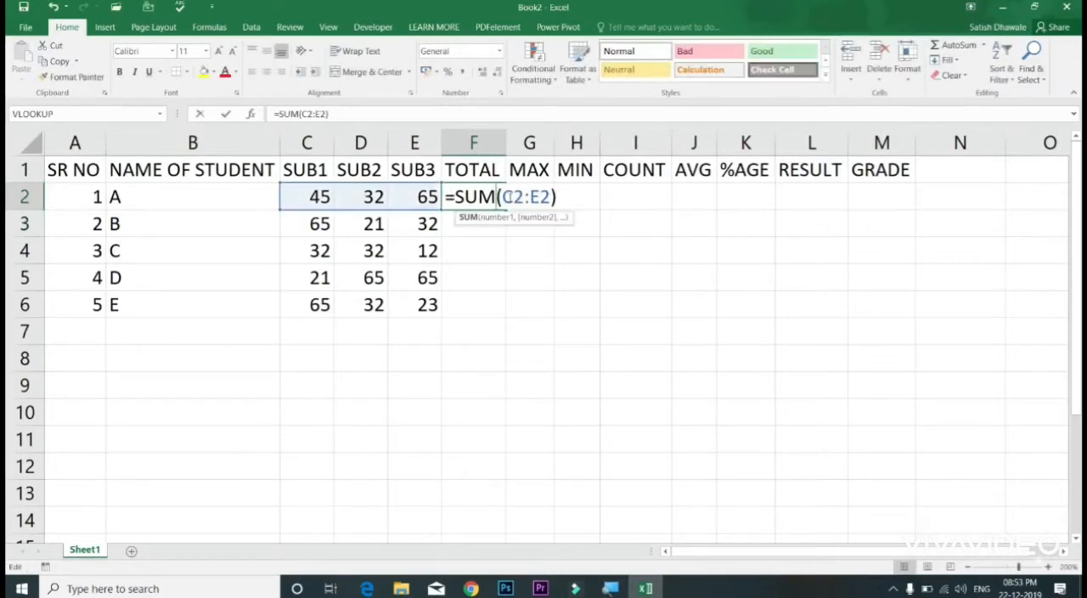
{"action": "key", "text": "Return"}
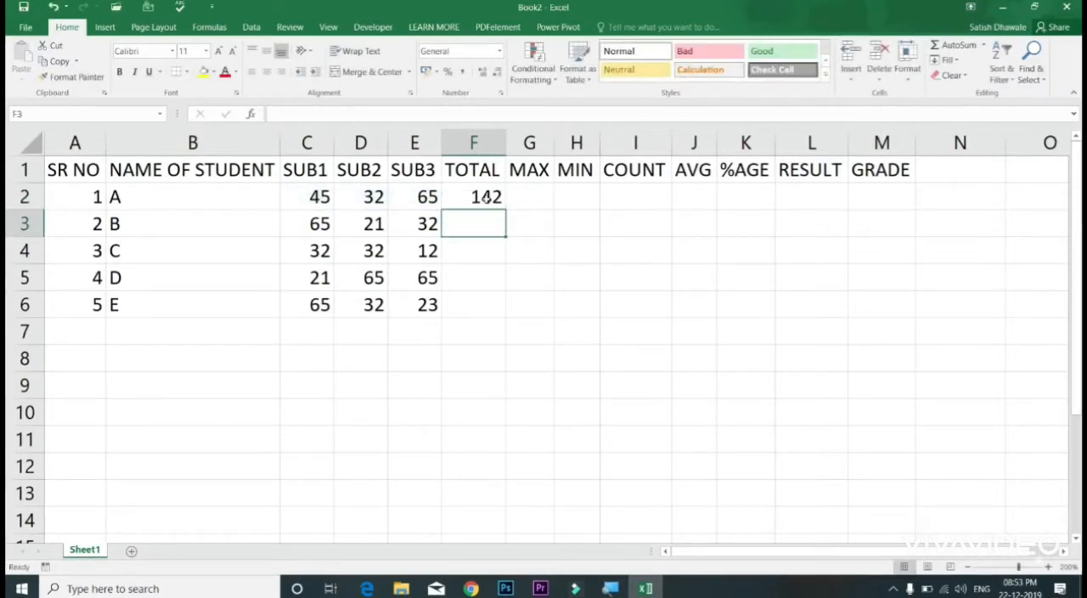
{"action": "left_click", "coordinate": [492, 197]}
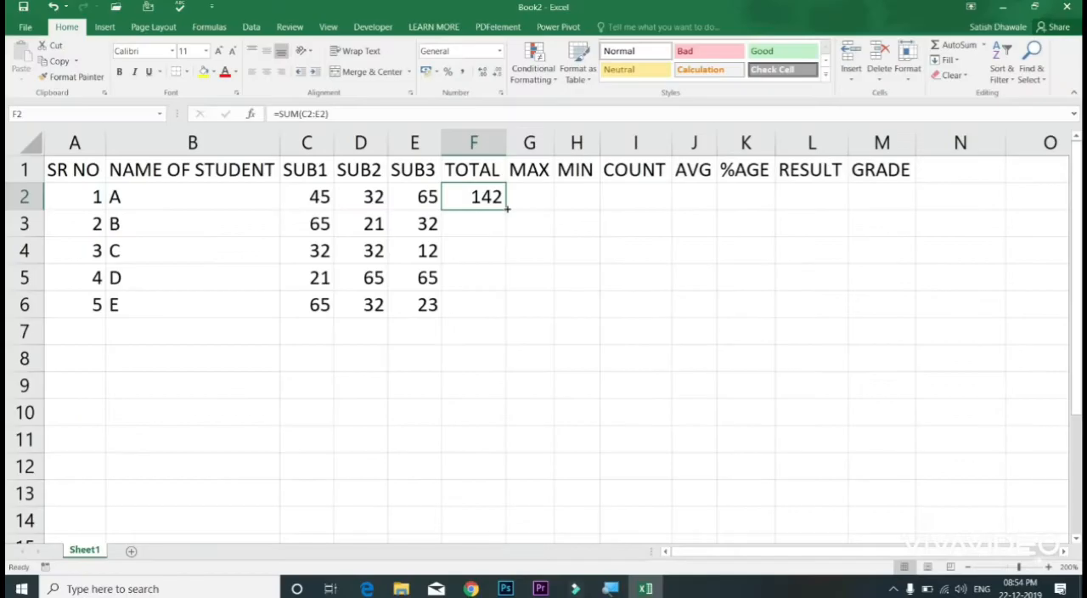
Step: Fill student A's SUM formula from F2 down through F6 and clear the copies in F3:F6
{"action": "double_click", "coordinate": [506, 208]}
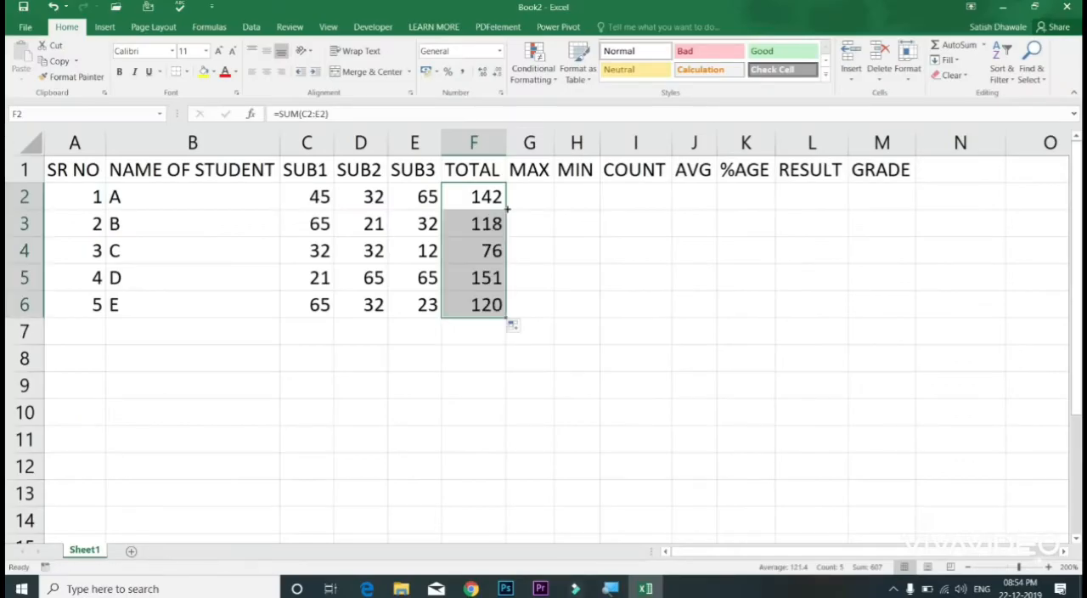
{"action": "left_click_drag", "start_coordinate": [488, 223], "coordinate": [481, 301]}
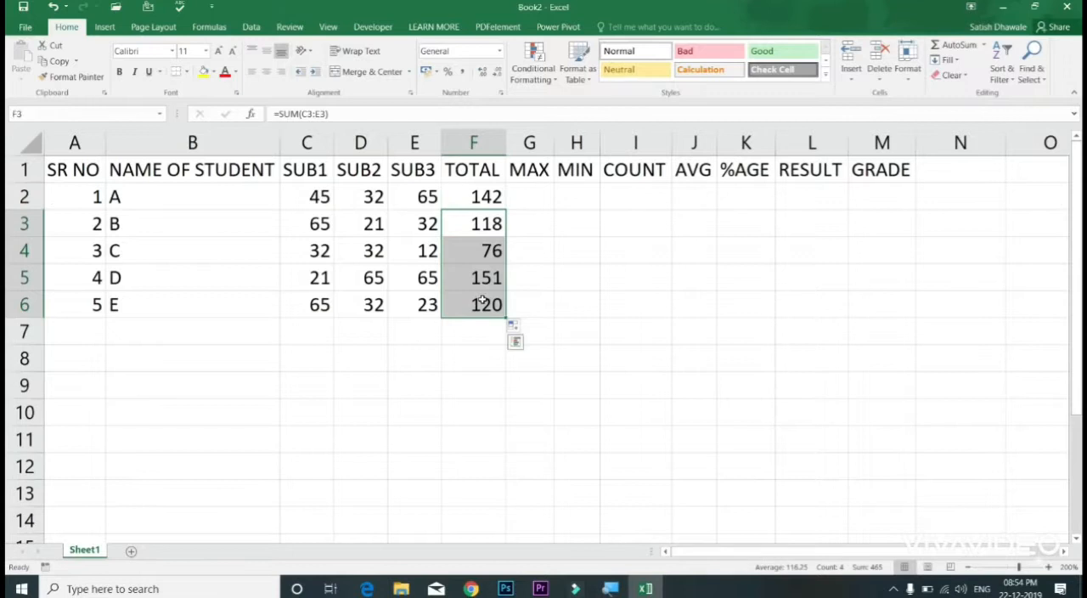
{"action": "key", "text": "Delete"}
Step: Fill the SUM formula down over the selected range F2:F6 and inspect the formula copied into F3
{"action": "left_click", "coordinate": [484, 200]}
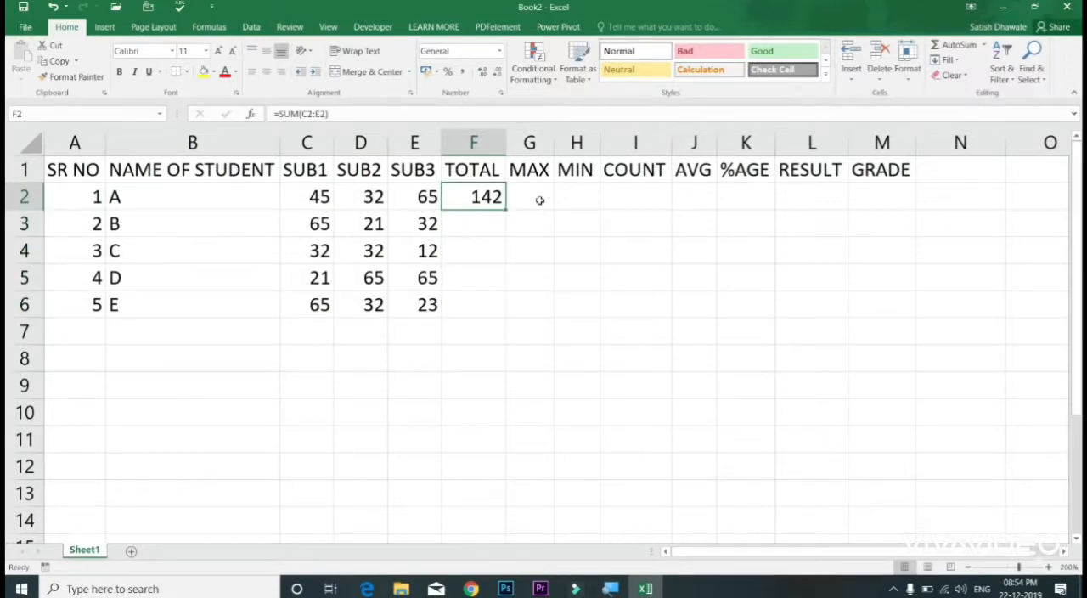
{"action": "key", "text": "shift+Down"}
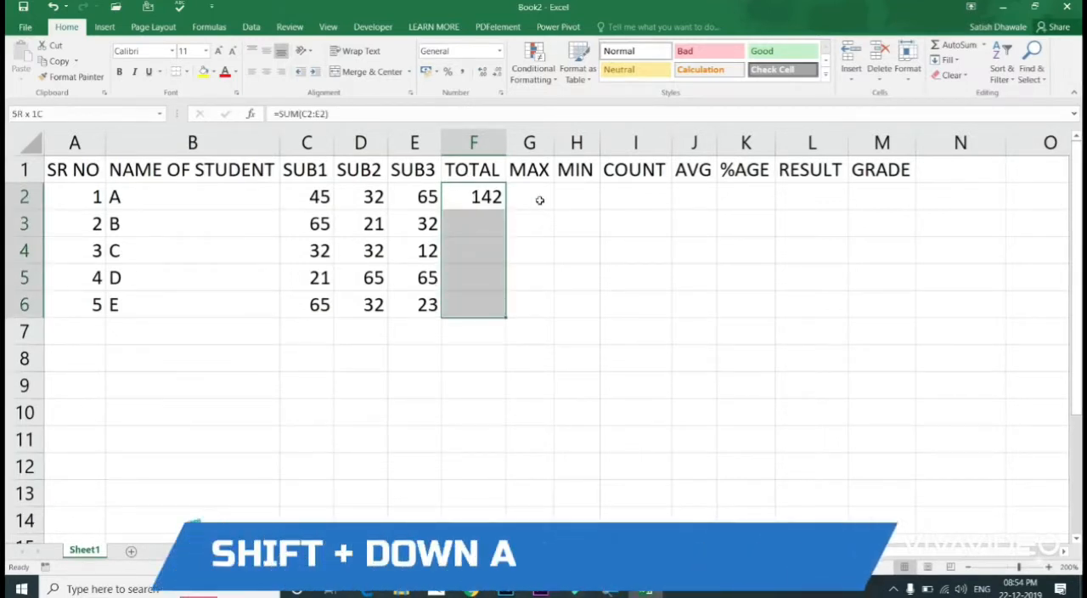
{"action": "key", "text": "ctrl+d"}
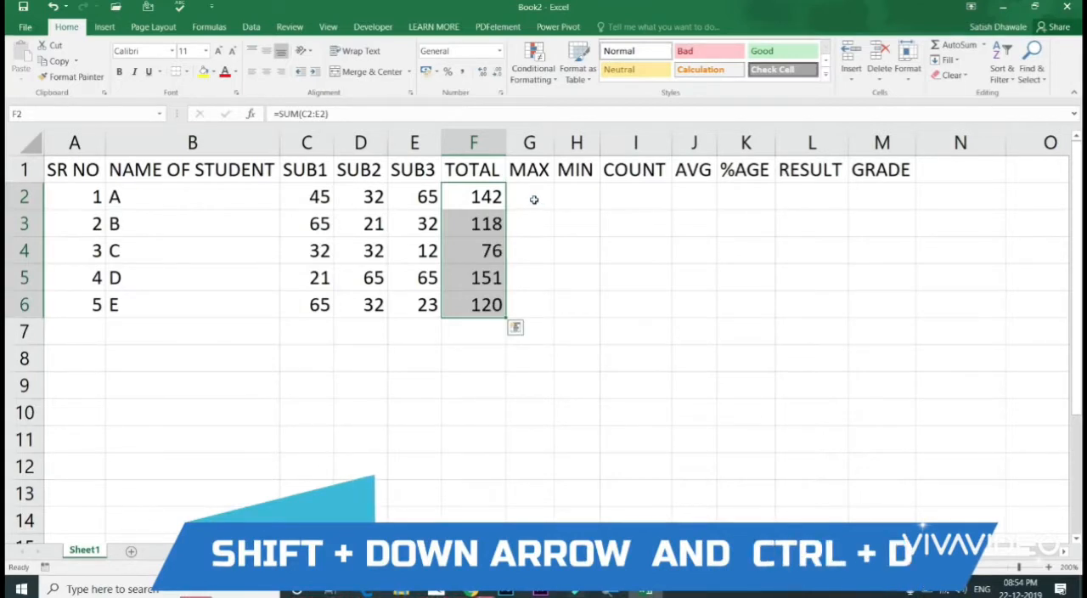
{"action": "double_click", "coordinate": [490, 223]}
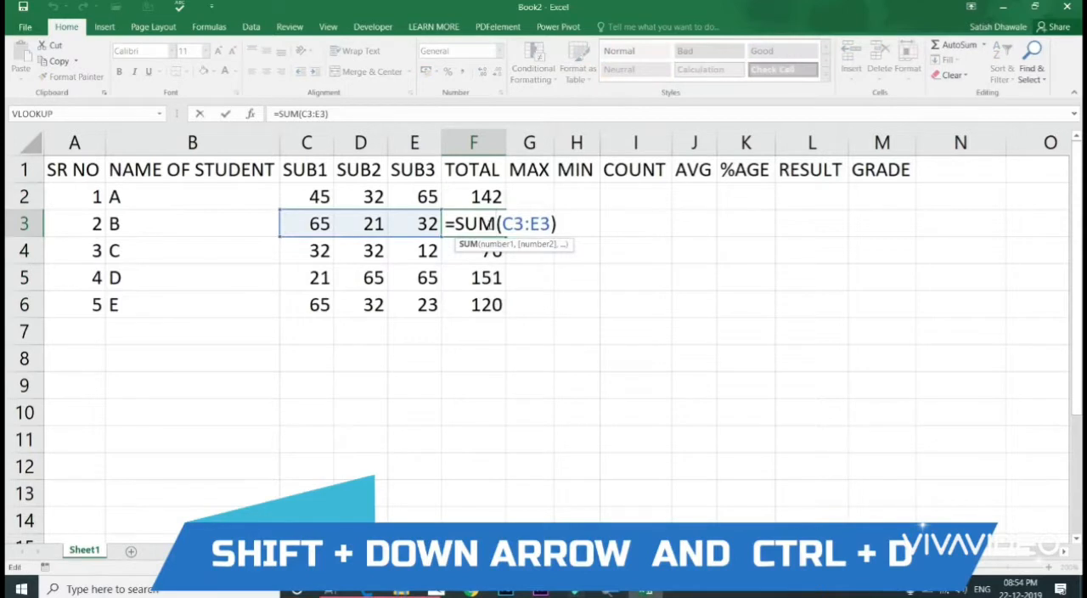
{"action": "key", "text": "Escape"}
Step: Clear the totals in F3:F6 and fill them down again from F2 over F2:F6
{"action": "key", "text": "shift+Down"}
{"action": "key", "text": "shift+Down"}
{"action": "key", "text": "shift+Down"}
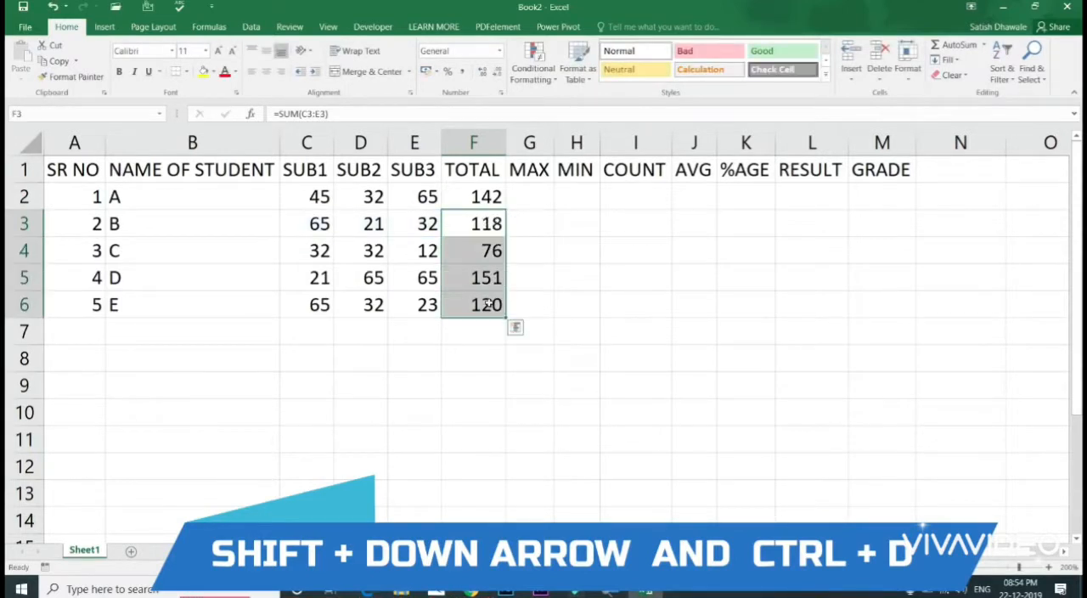
{"action": "key", "text": "Delete"}
{"action": "left_click_drag", "start_coordinate": [483, 199], "coordinate": [484, 300]}
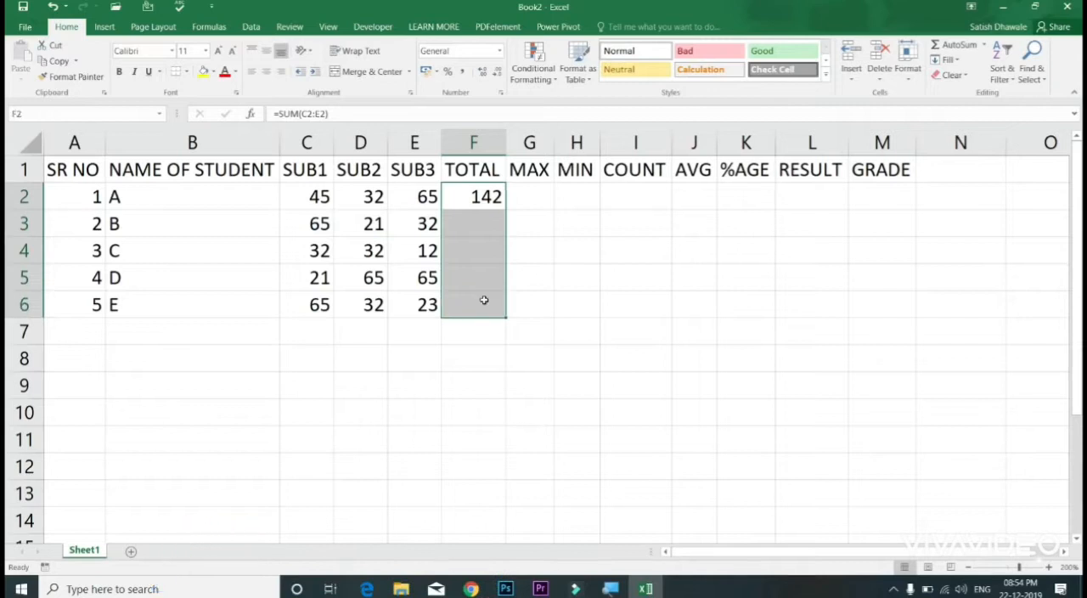
{"action": "key", "text": "ctrl+d"}
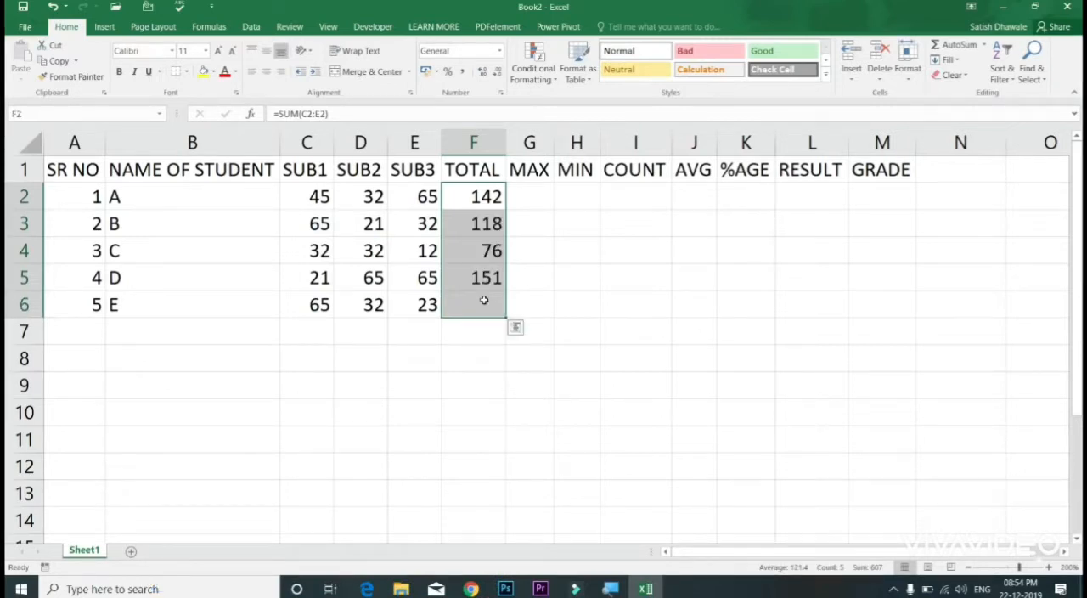
Step: Clear F3:F6 once more and extend the F2 formula to the last student with the fill handle
{"action": "left_click_drag", "start_coordinate": [490, 223], "coordinate": [490, 298]}
{"action": "key", "text": "Delete"}
{"action": "left_click", "coordinate": [489, 200]}
{"action": "double_click", "coordinate": [506, 210]}
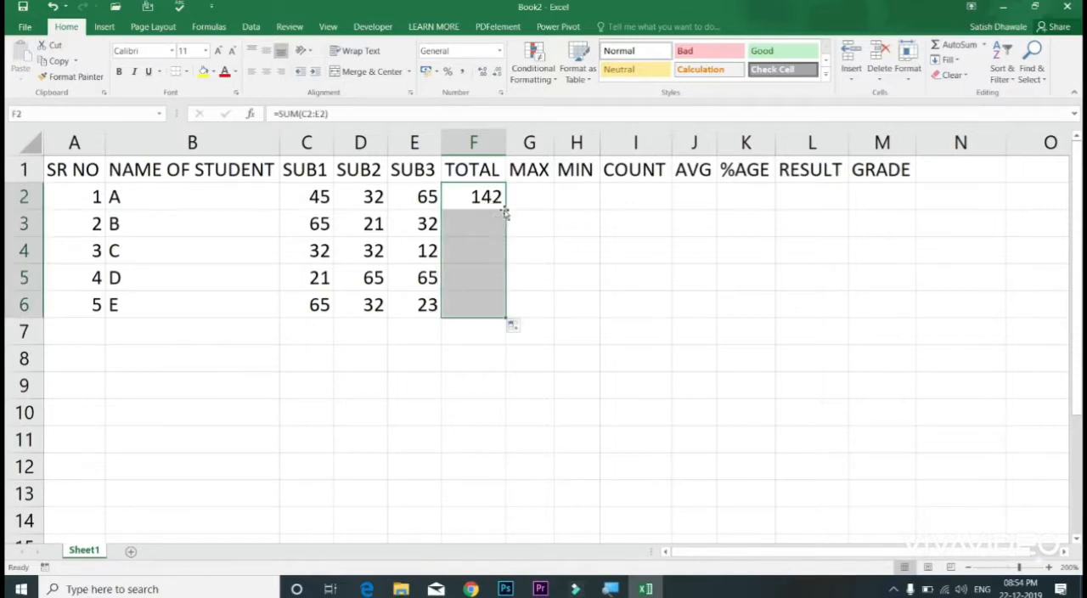
Step: Check the cell range of the SUM formula in F3 and clear all the totals in F2:F6
{"action": "left_click", "coordinate": [492, 218]}
{"action": "double_click", "coordinate": [493, 221]}
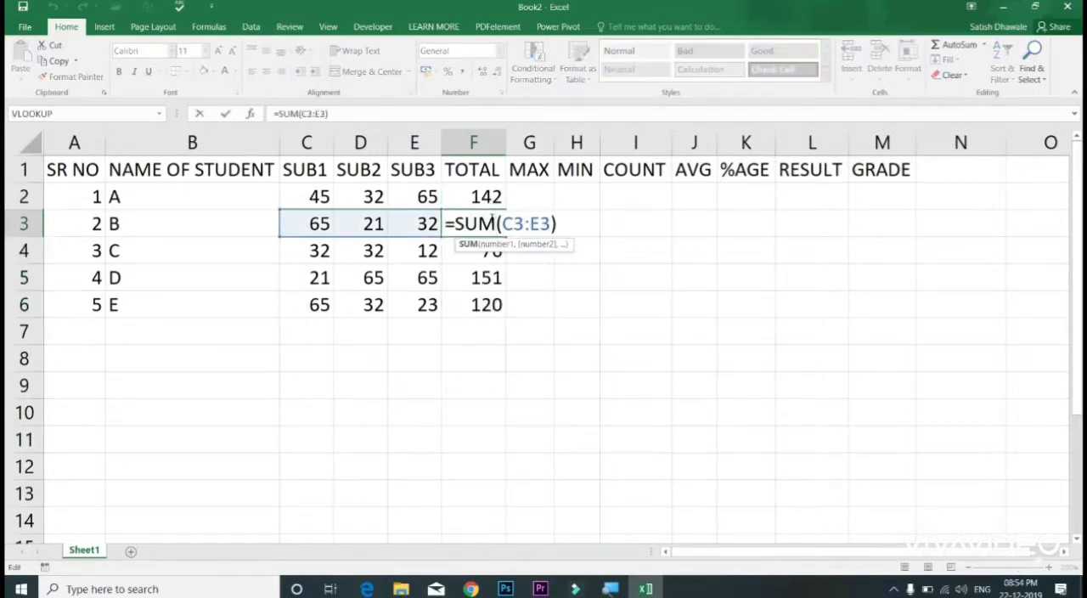
{"action": "key", "text": "Escape"}
{"action": "left_click_drag", "start_coordinate": [488, 198], "coordinate": [482, 308]}
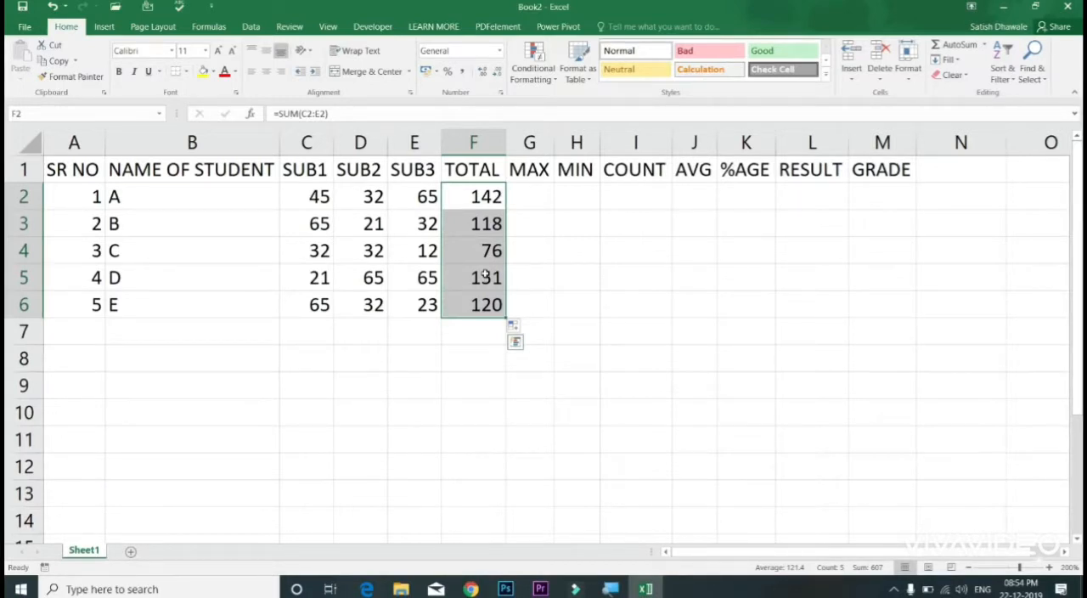
{"action": "key", "text": "Delete"}
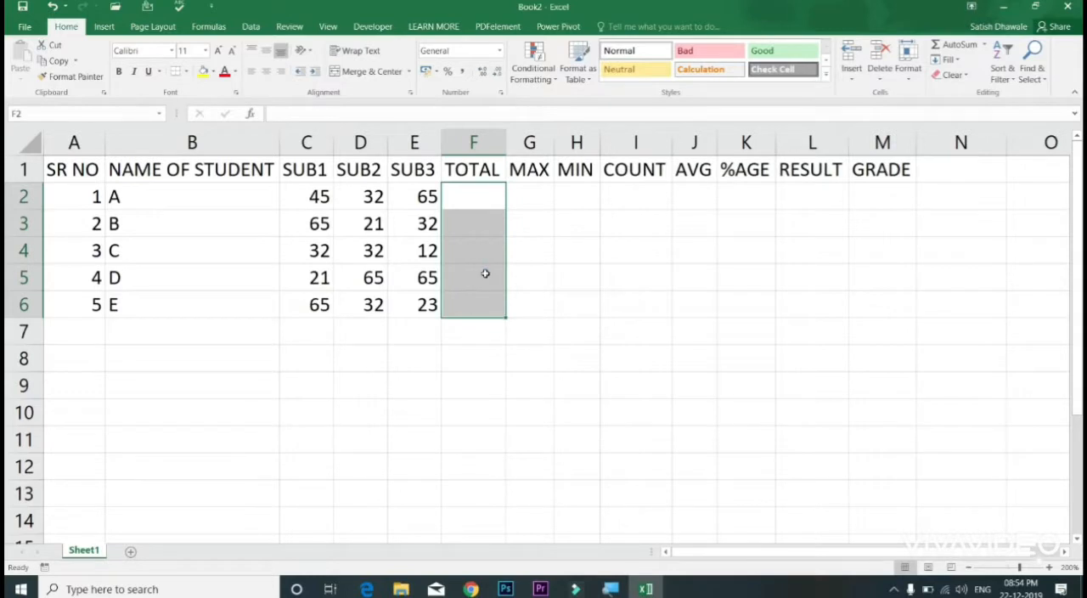
Step: Examine the marks in the SUB1, SUB2 and SUB3 columns, going through C2 to C6 one by one
{"action": "left_click_drag", "start_coordinate": [318, 197], "coordinate": [320, 304]}
{"action": "left_click_drag", "start_coordinate": [363, 203], "coordinate": [366, 277]}
{"action": "left_click_drag", "start_coordinate": [416, 199], "coordinate": [419, 300]}
{"action": "left_click", "coordinate": [315, 197]}
{"action": "left_click", "coordinate": [314, 228]}
{"action": "left_click", "coordinate": [318, 253]}
{"action": "left_click", "coordinate": [315, 280]}
{"action": "left_click", "coordinate": [319, 306]}
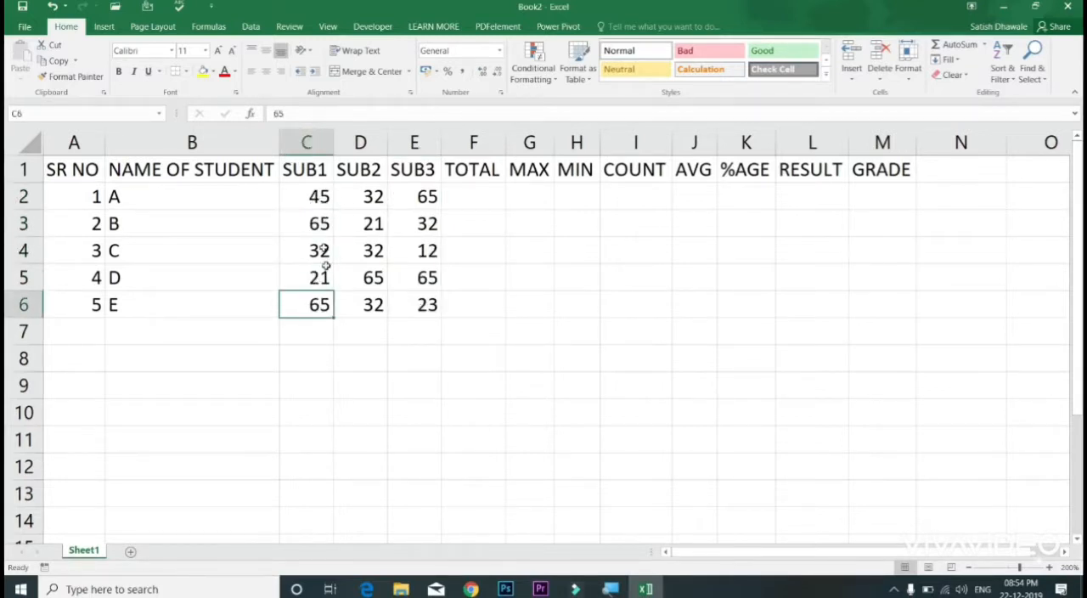
Step: Total the SUB1 and SUB2 columns in C7 and D7 with AutoSum, and clear both totals
{"action": "left_click", "coordinate": [326, 337]}
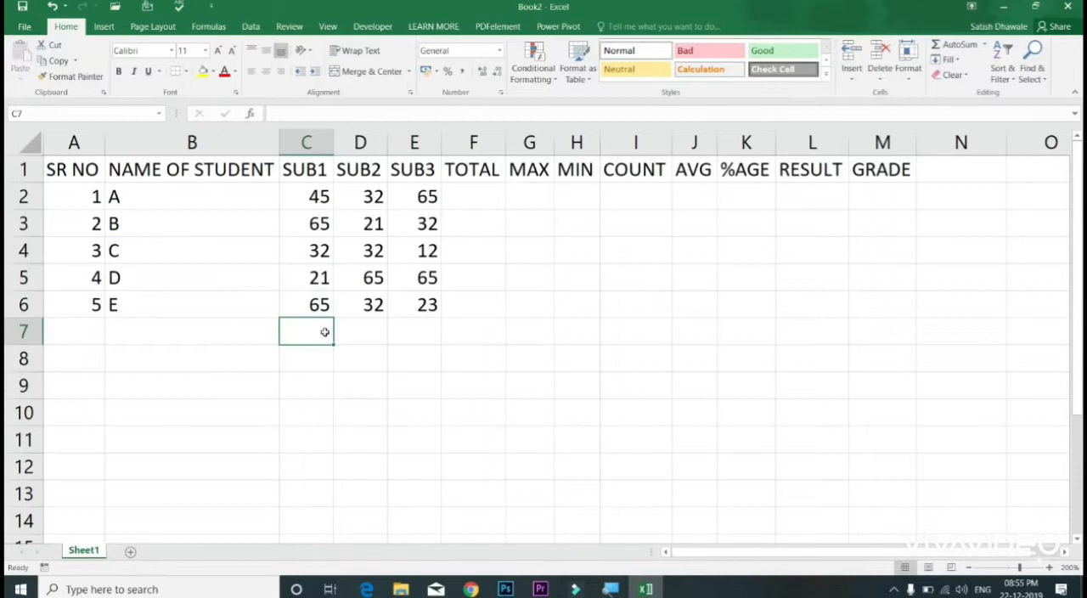
{"action": "key", "text": "alt+equal"}
{"action": "key", "text": "Return"}
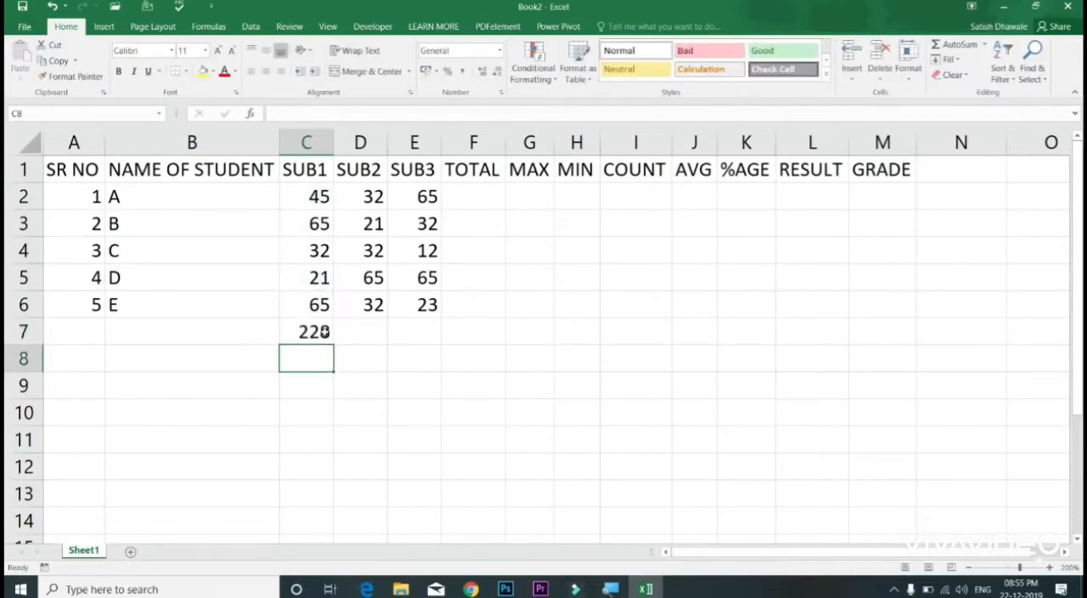
{"action": "left_click", "coordinate": [387, 332]}
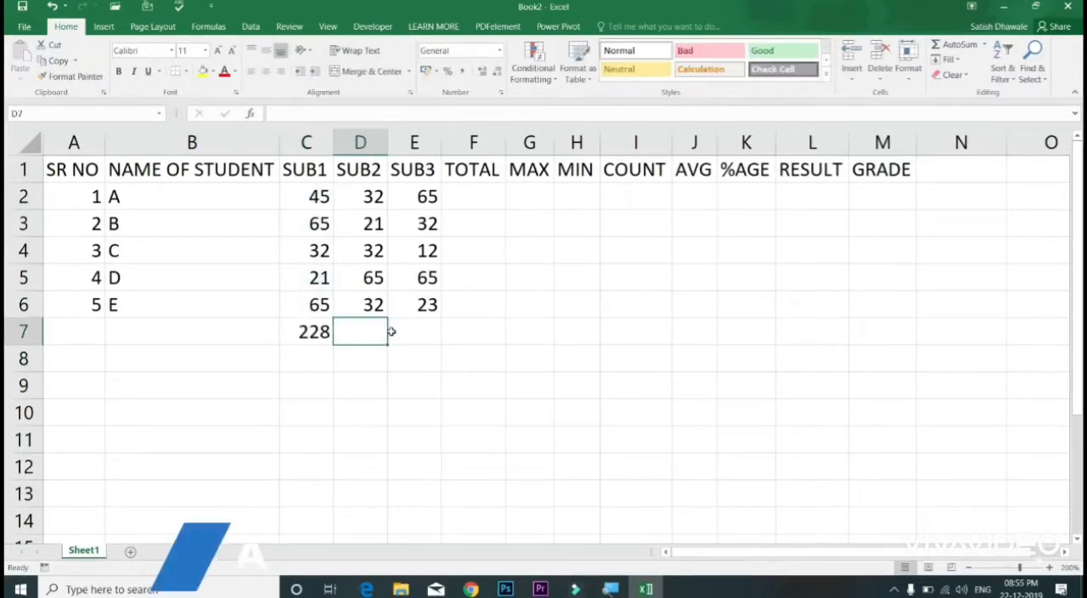
{"action": "key", "text": "alt+equal"}
{"action": "key", "text": "Return"}
{"action": "left_click_drag", "start_coordinate": [303, 331], "coordinate": [367, 332]}
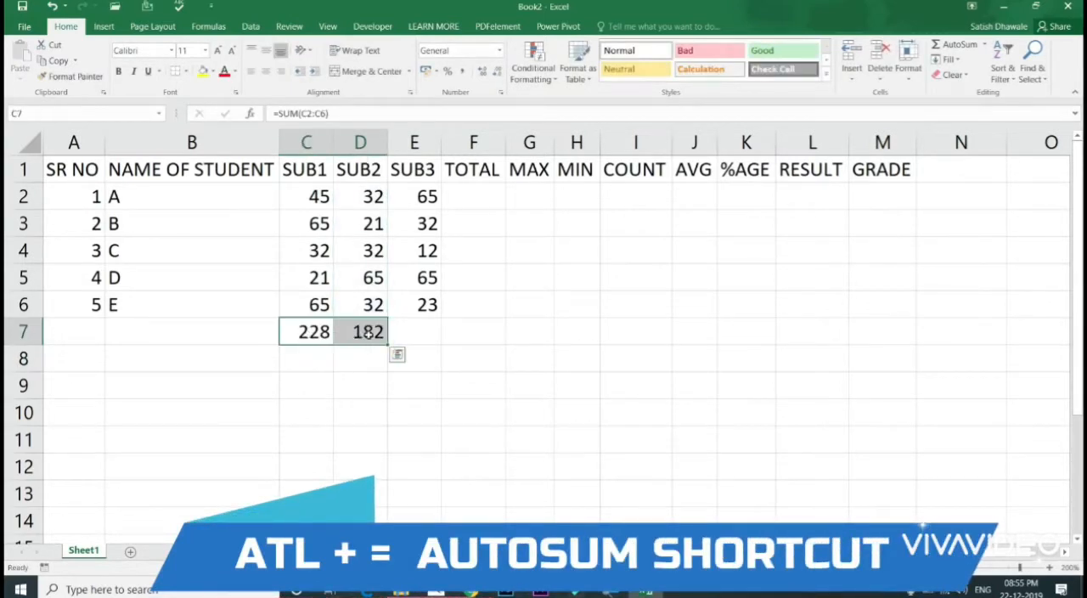
{"action": "key", "text": "Delete"}
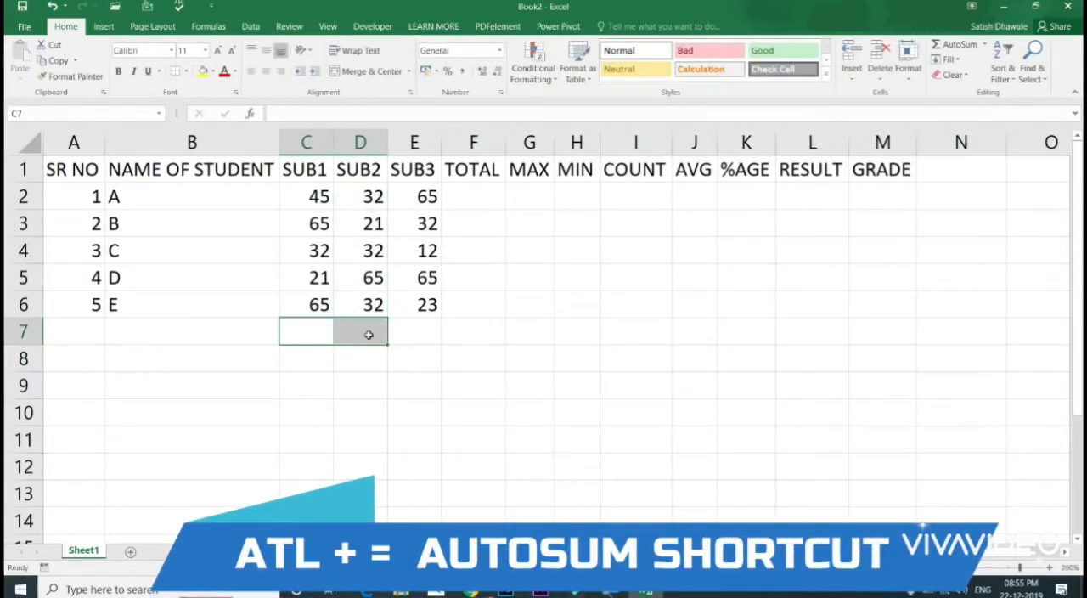
Step: Total student A's marks in F2 with AutoSum over C2:E2 and fill the formula down to F6
{"action": "left_click", "coordinate": [479, 195]}
{"action": "key", "text": "alt+equal"}
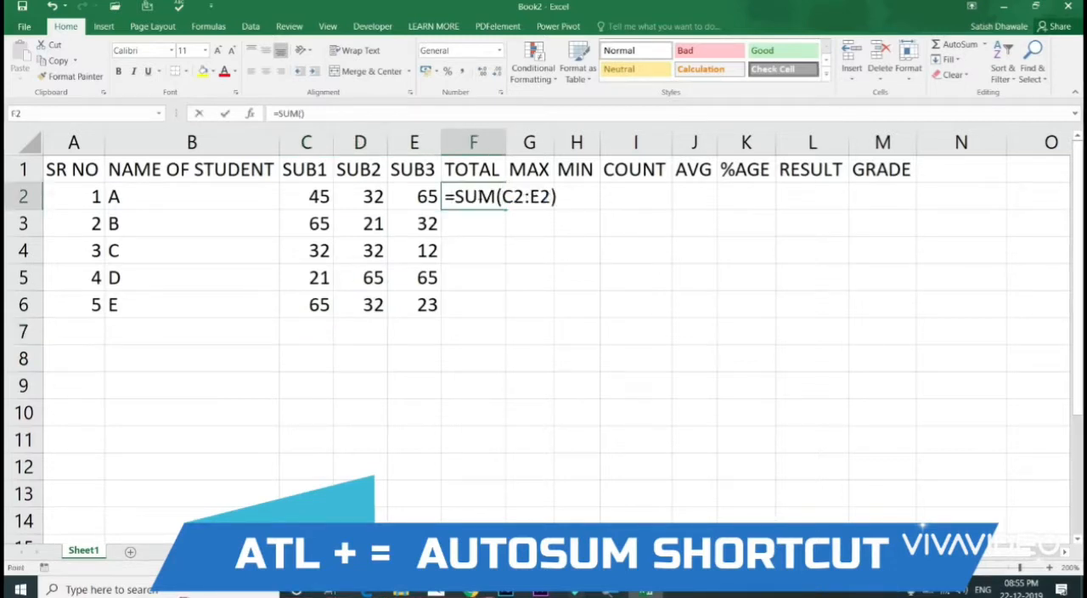
{"action": "key", "text": "Return"}
{"action": "left_click", "coordinate": [479, 195]}
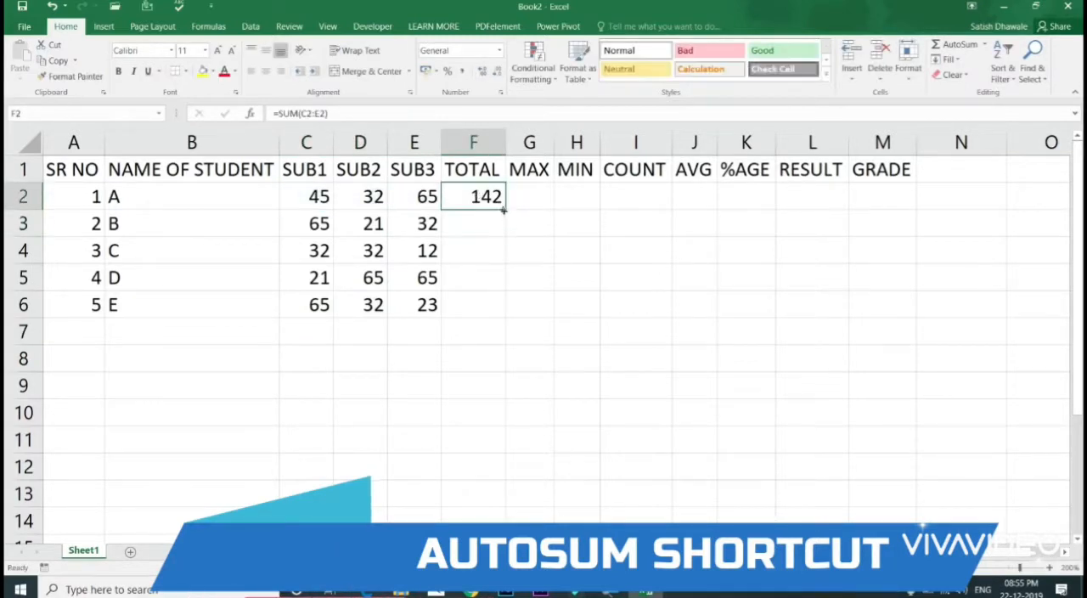
{"action": "double_click", "coordinate": [506, 210]}
Step: Insert the MAX function in G2 from the AutoSum functions and set its range to C2:E2
{"action": "left_click", "coordinate": [533, 201]}
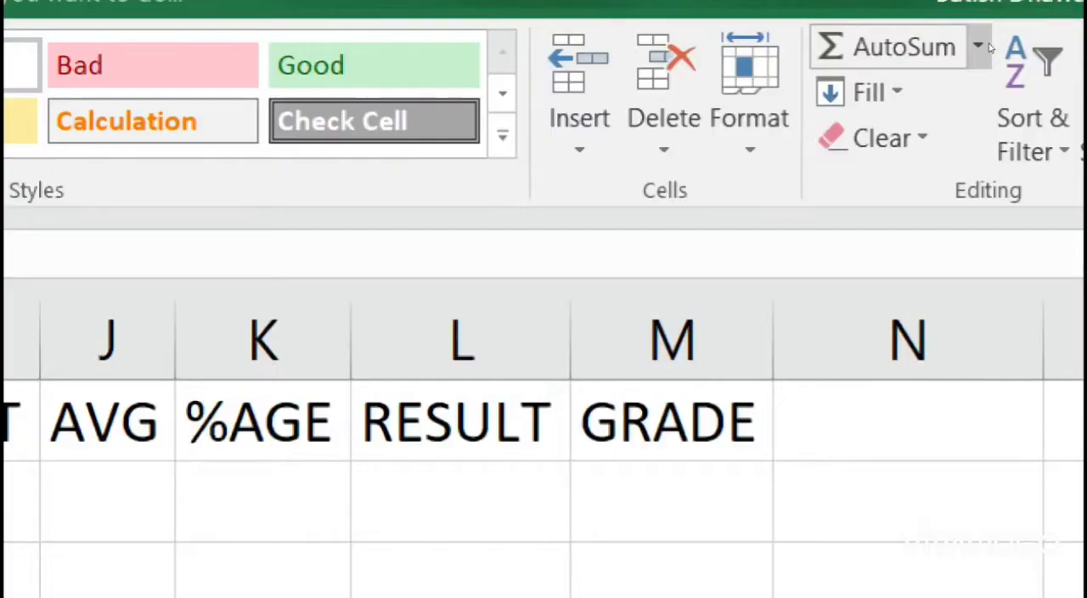
{"action": "left_click", "coordinate": [987, 45]}
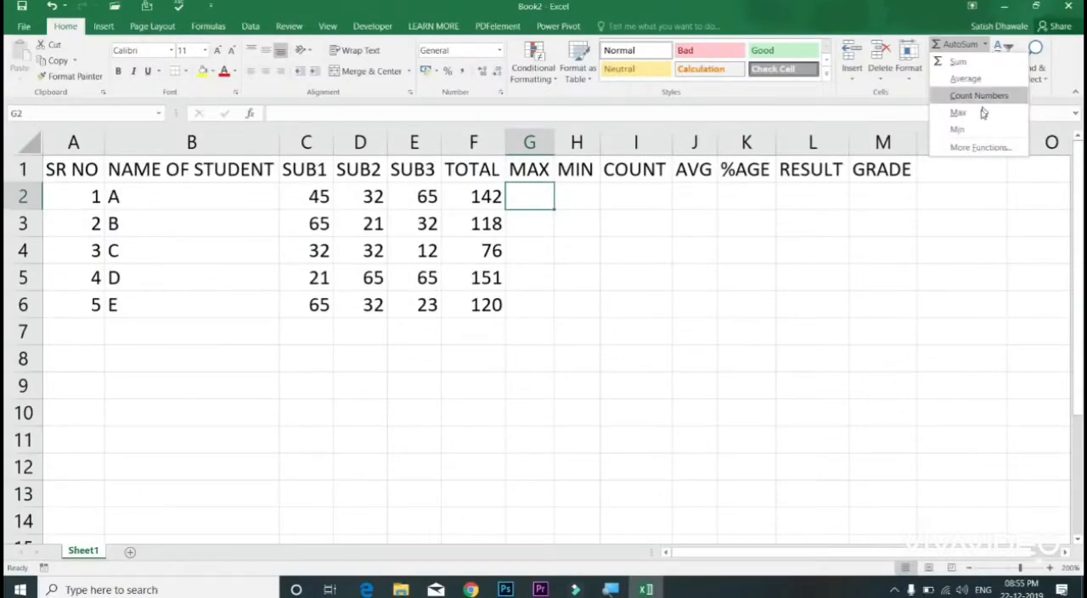
{"action": "left_click", "coordinate": [977, 181]}
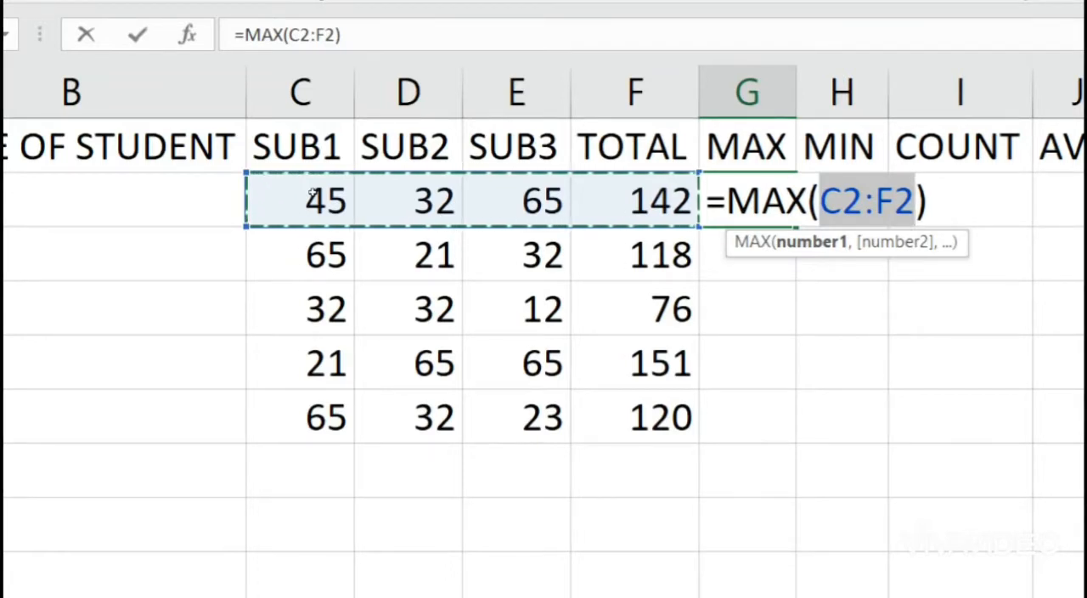
{"action": "left_click_drag", "start_coordinate": [312, 196], "coordinate": [514, 197]}
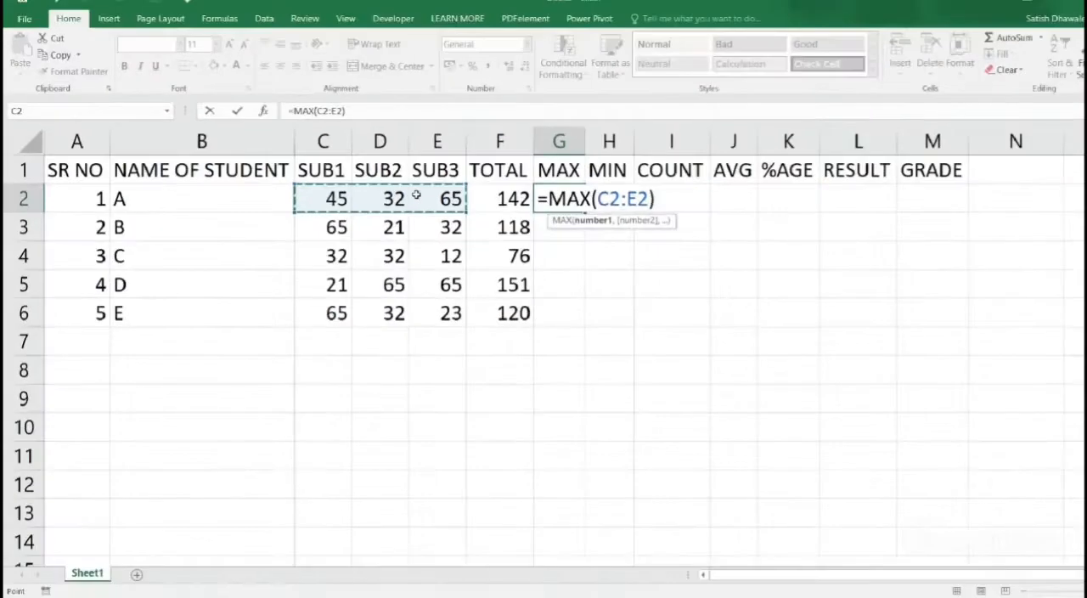
{"action": "key", "text": "Return"}
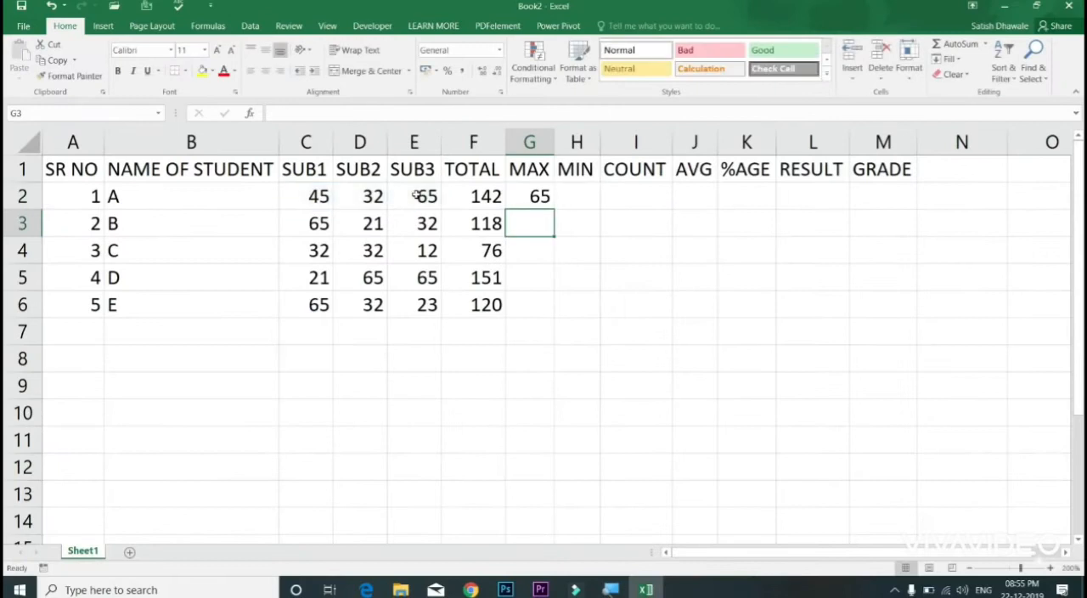
Step: Fill the MAX formula from G2 down to G6 and compare the results with the students' marks
{"action": "left_click", "coordinate": [544, 197]}
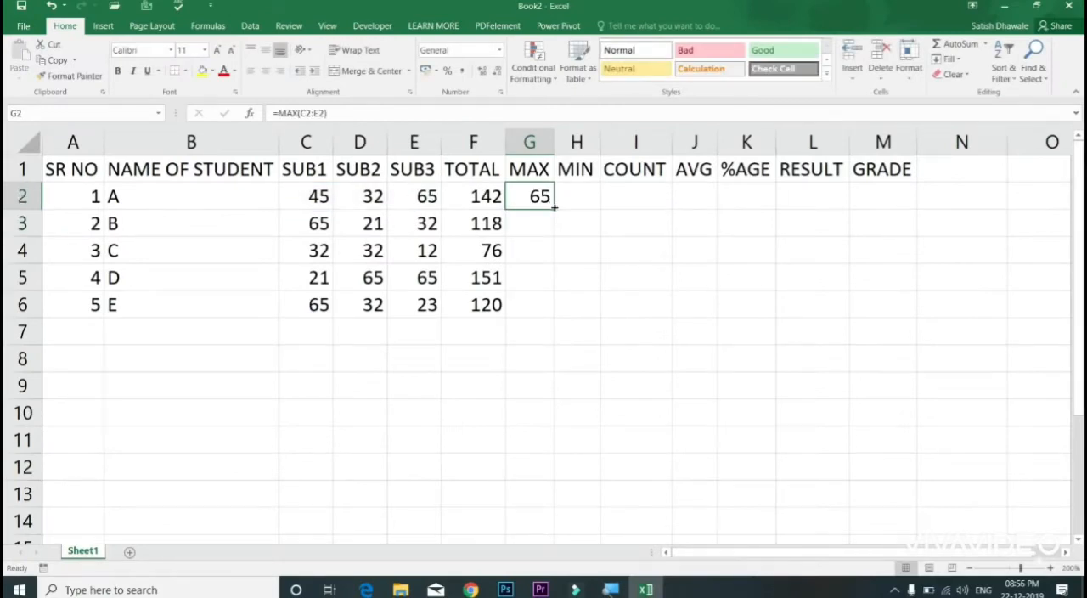
{"action": "double_click", "coordinate": [552, 209]}
{"action": "left_click_drag", "start_coordinate": [315, 198], "coordinate": [425, 201]}
{"action": "left_click_drag", "start_coordinate": [324, 222], "coordinate": [424, 225]}
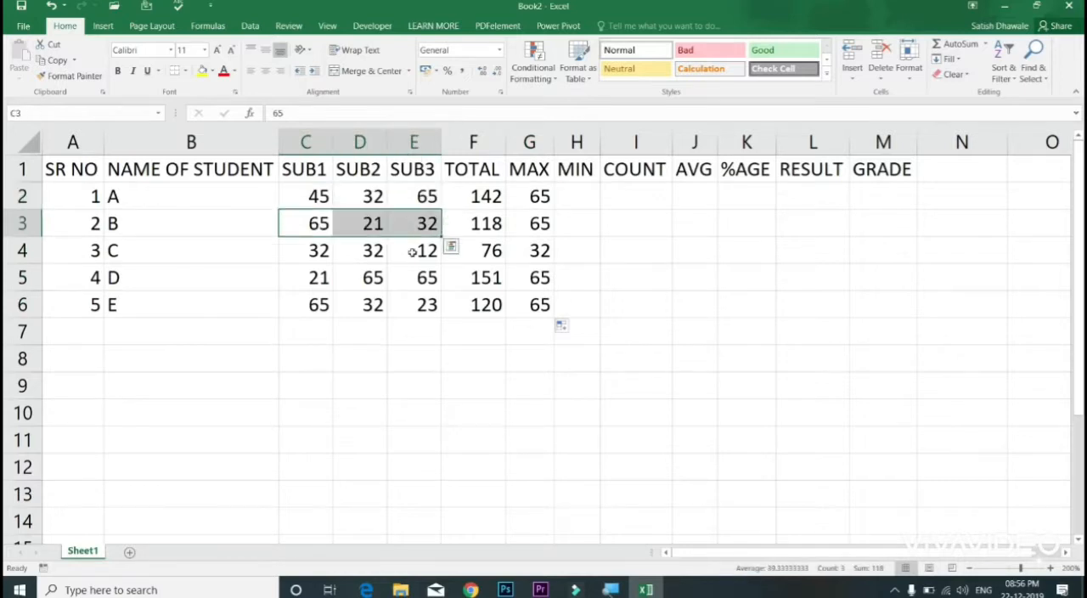
{"action": "left_click", "coordinate": [538, 206]}
{"action": "left_click_drag", "start_coordinate": [540, 207], "coordinate": [559, 314]}
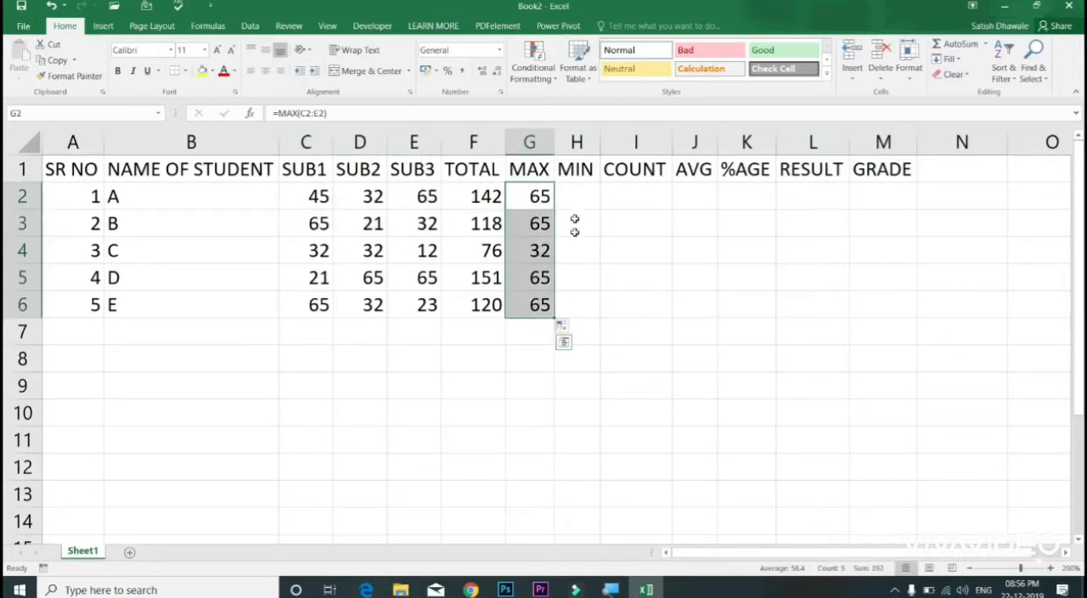
Step: Write the MIN function by hand in H2 over student A's marks in C2:E2
{"action": "left_click", "coordinate": [573, 192]}
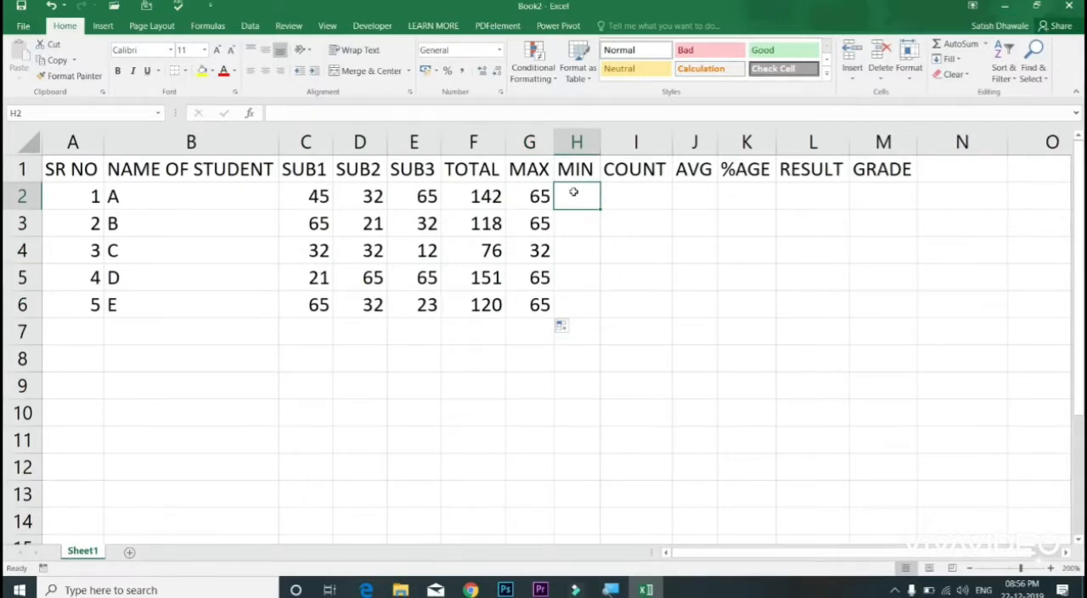
{"action": "type", "text": "=MIN"}
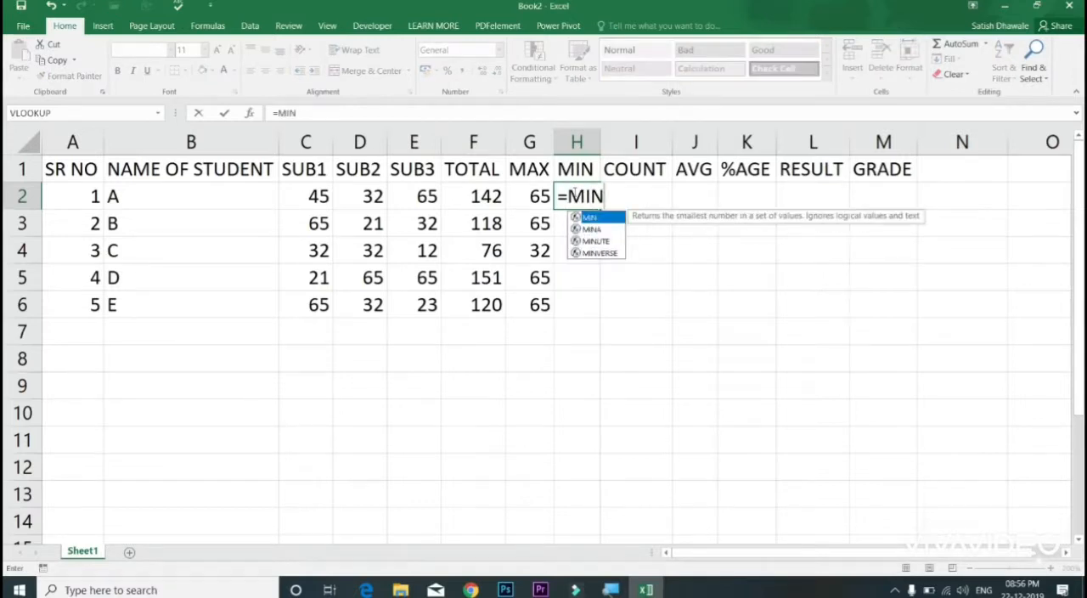
{"action": "type", "text": "("}
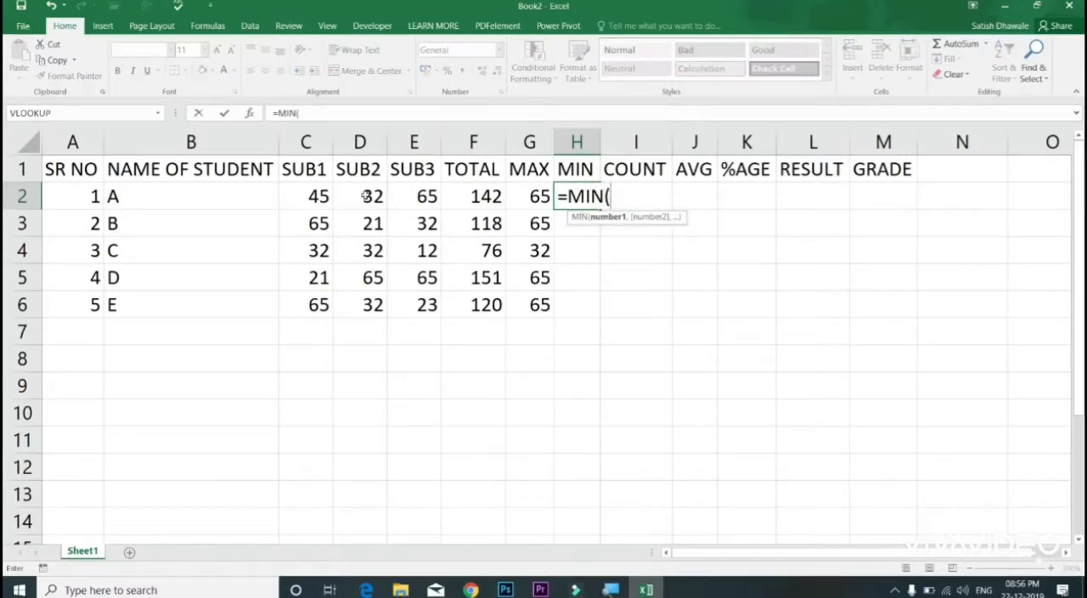
{"action": "left_click_drag", "start_coordinate": [314, 197], "coordinate": [423, 196]}
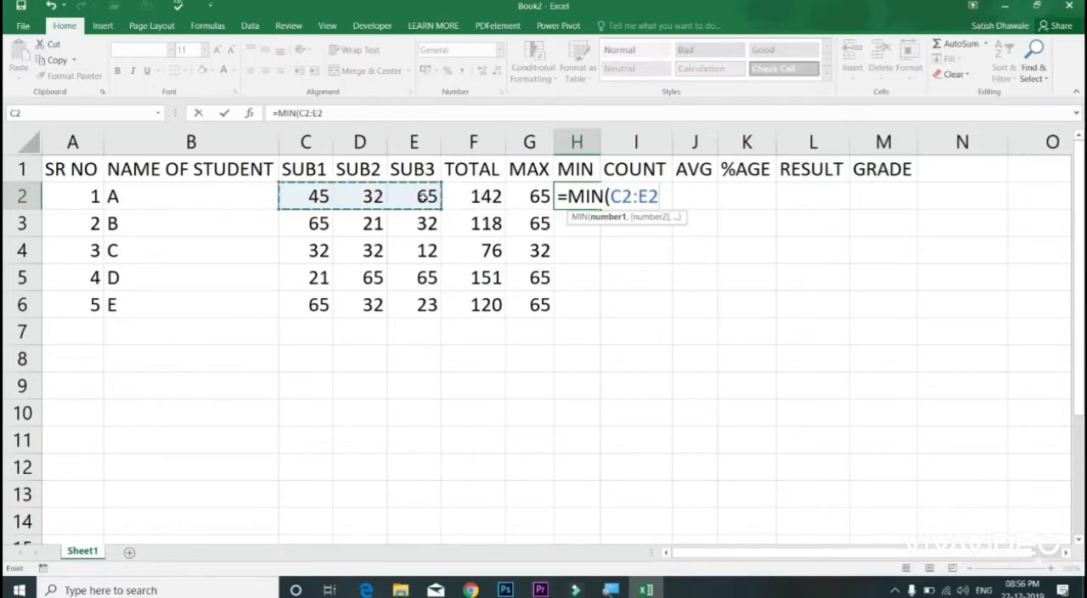
{"action": "key", "text": "Return"}
{"action": "left_click_drag", "start_coordinate": [599, 142], "coordinate": [600, 142]}
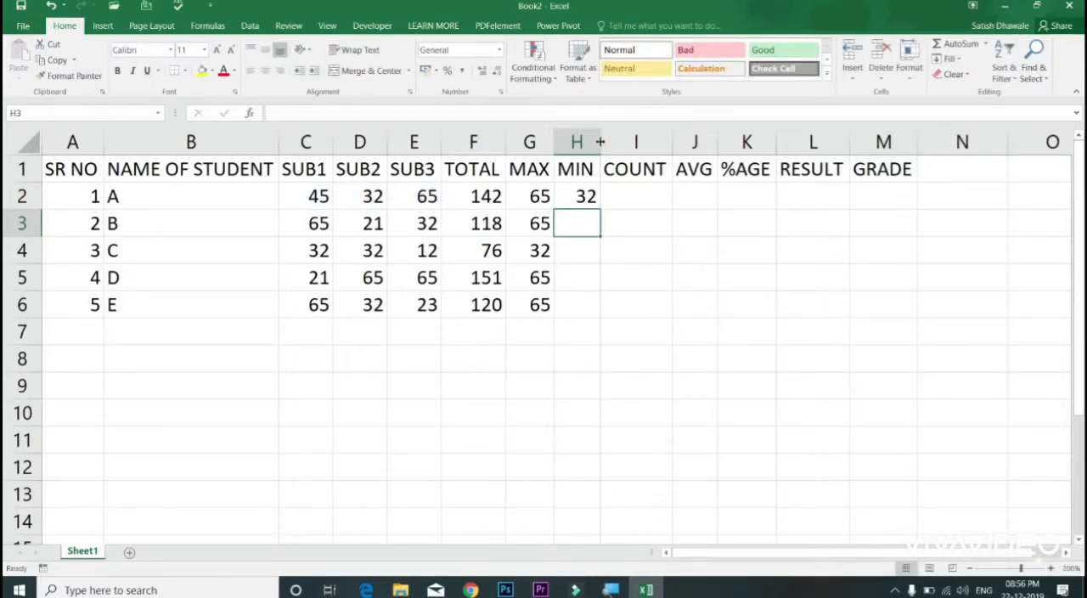
Step: Write the COUNT function by hand in I2 over student A's marks in C2:E2
{"action": "left_click", "coordinate": [618, 202]}
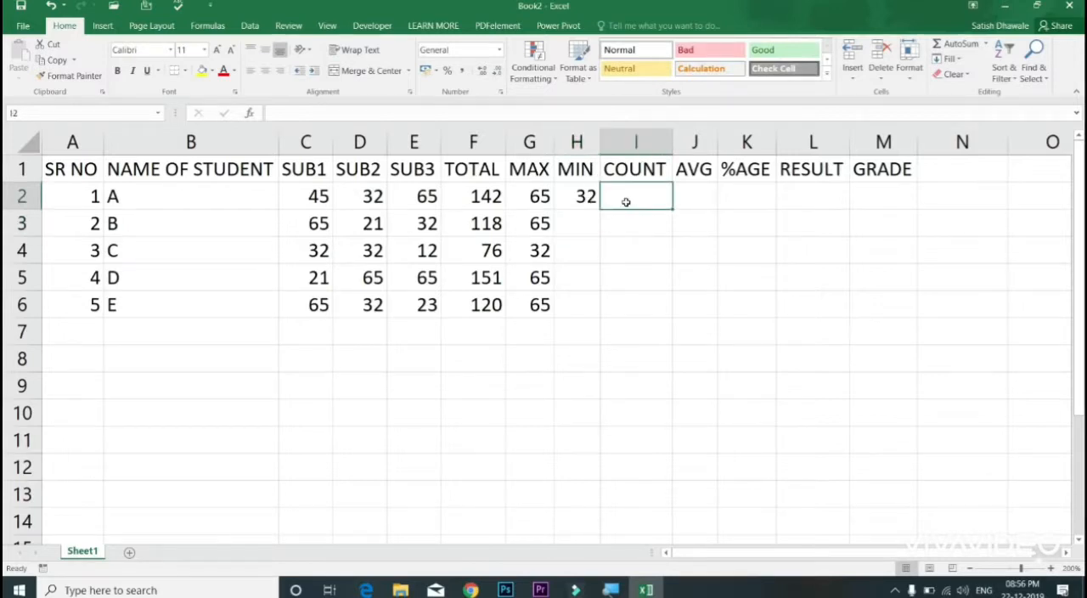
{"action": "type", "text": "=COUN"}
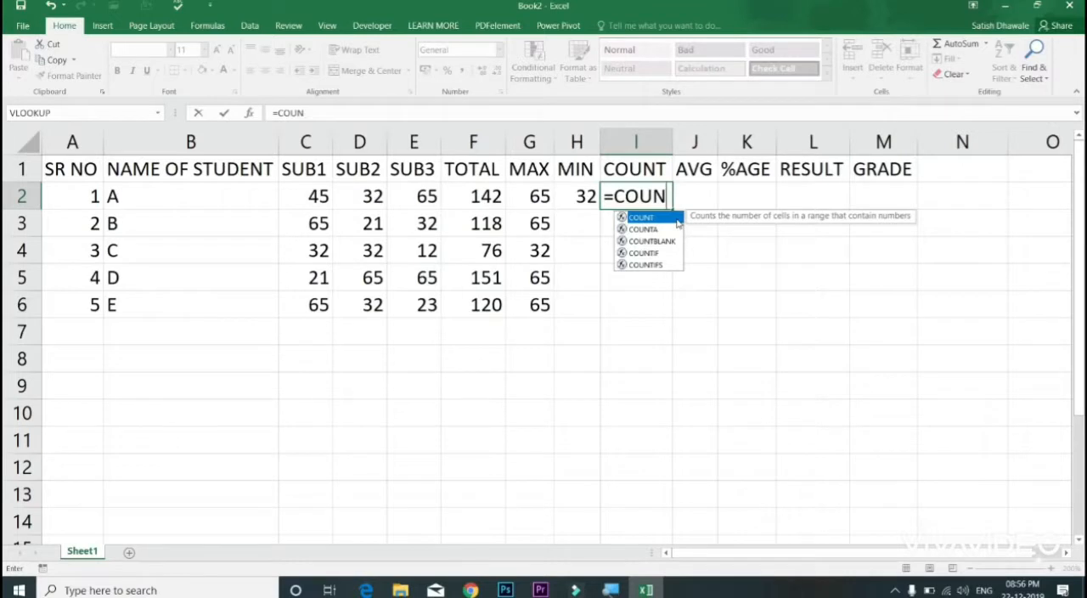
{"action": "double_click", "coordinate": [642, 217]}
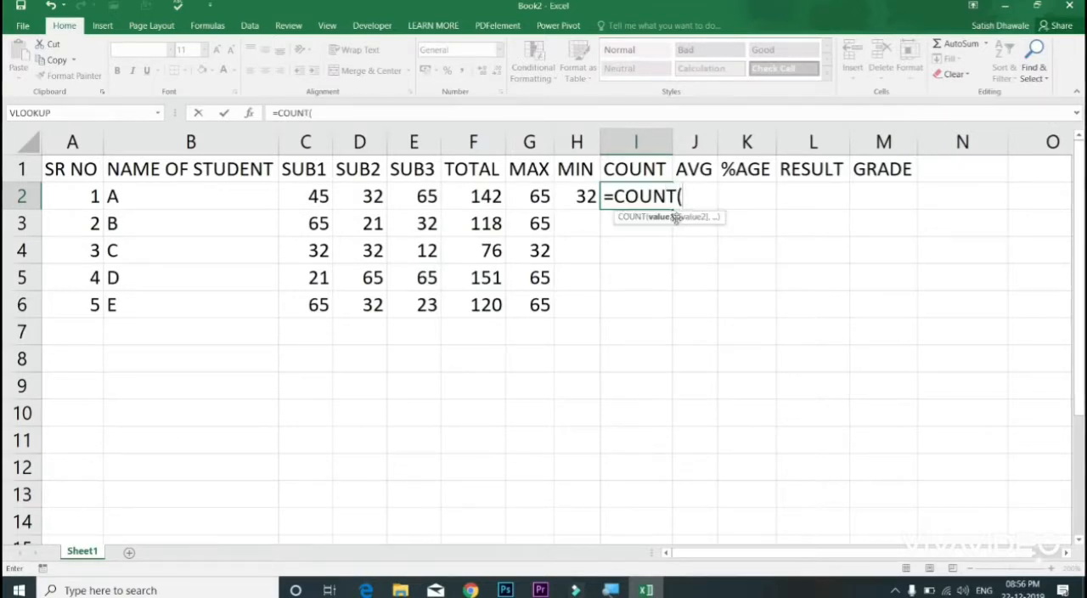
{"action": "left_click_drag", "start_coordinate": [318, 196], "coordinate": [419, 193]}
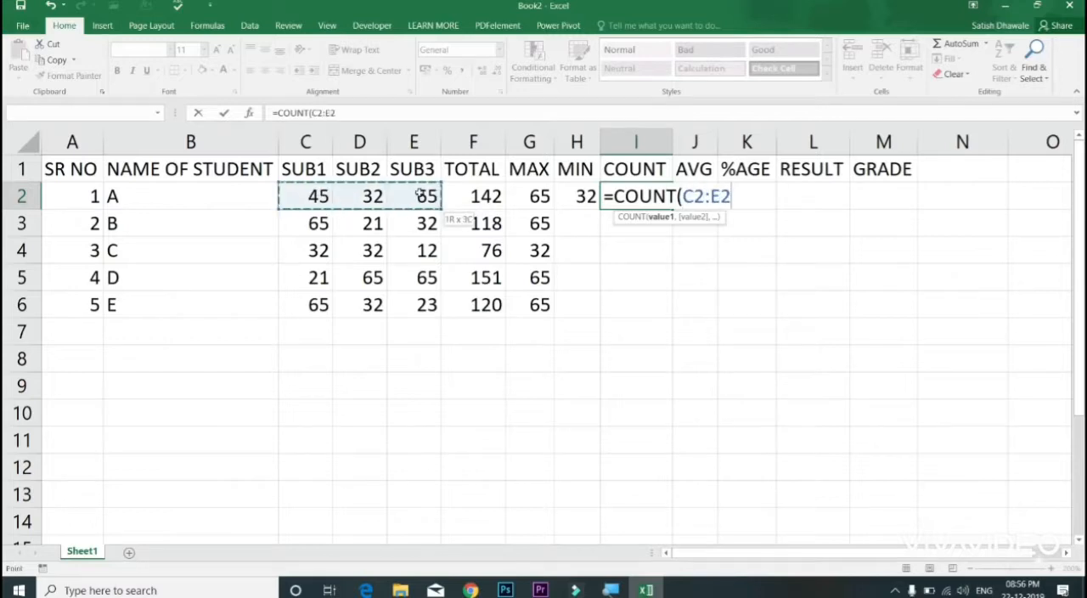
{"action": "type", "text": ")"}
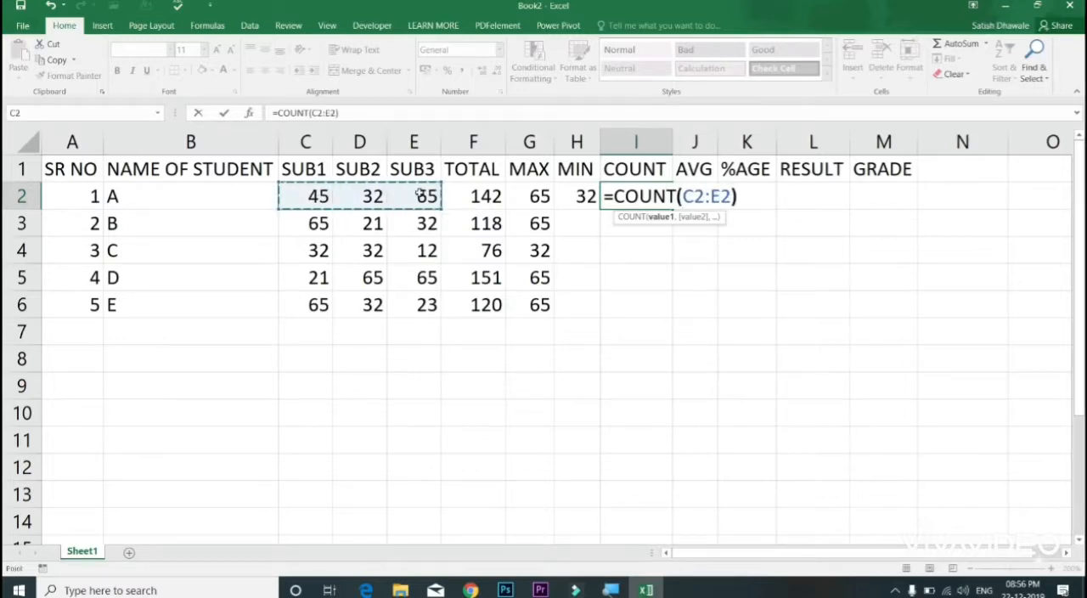
{"action": "key", "text": "Return"}
Step: Fill the MIN and COUNT formulas from H2:I2 down to row 6
{"action": "left_click", "coordinate": [586, 196]}
{"action": "left_click_drag", "start_coordinate": [586, 196], "coordinate": [669, 206]}
{"action": "double_click", "coordinate": [672, 205]}
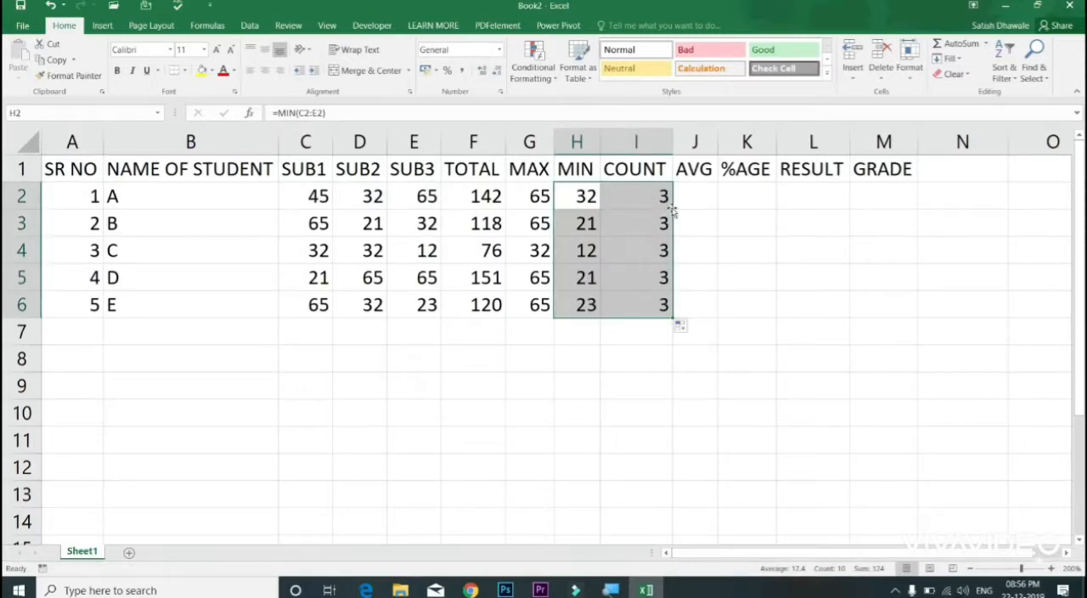
Step: Clear the MAX, MIN and COUNT results in G2:I7, keeping the TOTAL column
{"action": "left_click", "coordinate": [655, 195]}
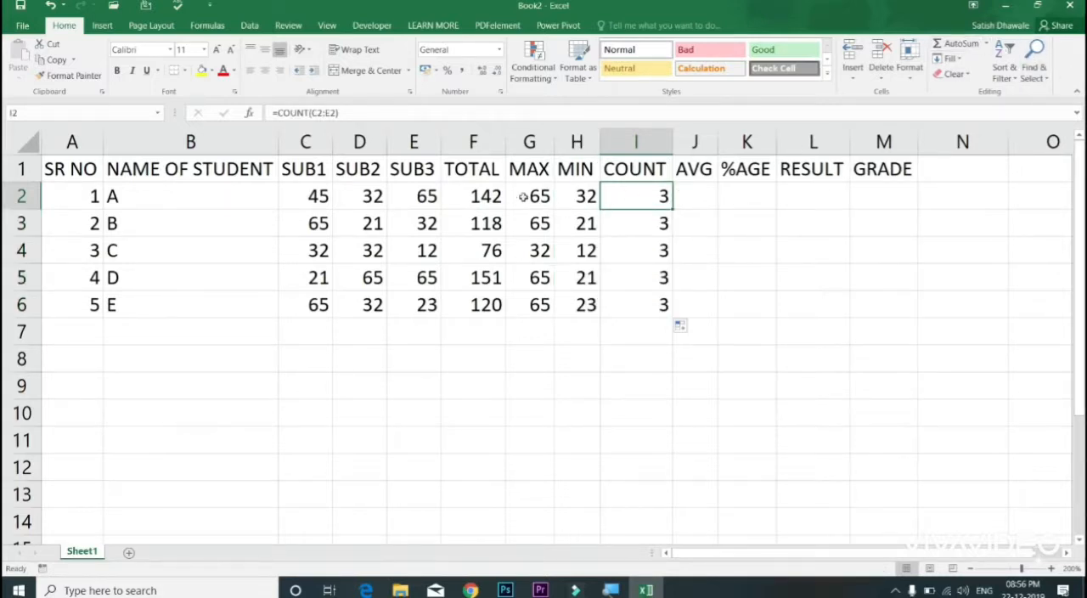
{"action": "left_click_drag", "start_coordinate": [499, 196], "coordinate": [502, 305]}
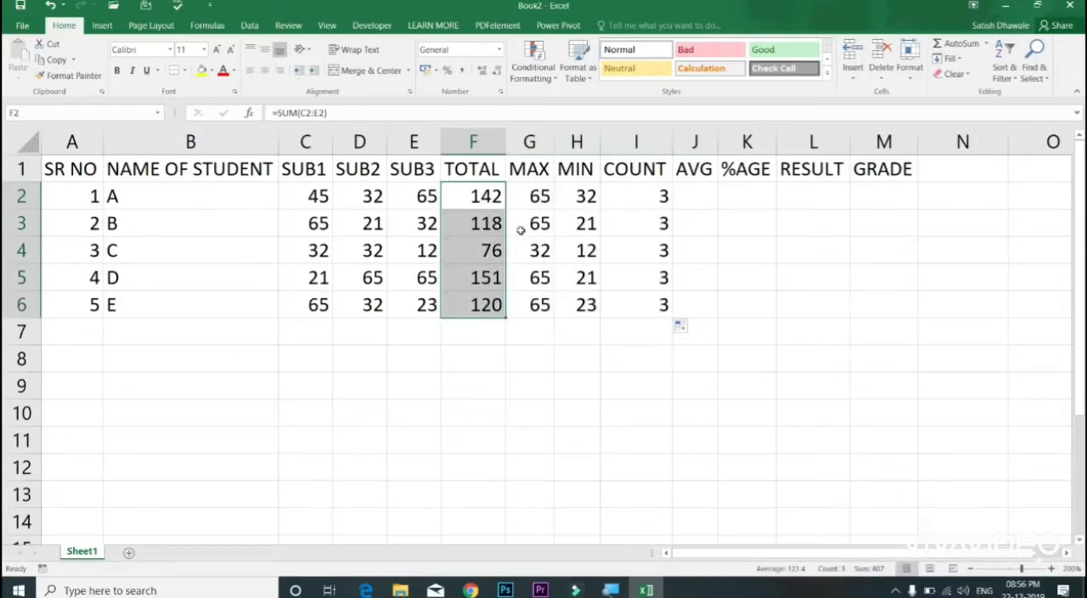
{"action": "left_click_drag", "start_coordinate": [532, 197], "coordinate": [637, 323]}
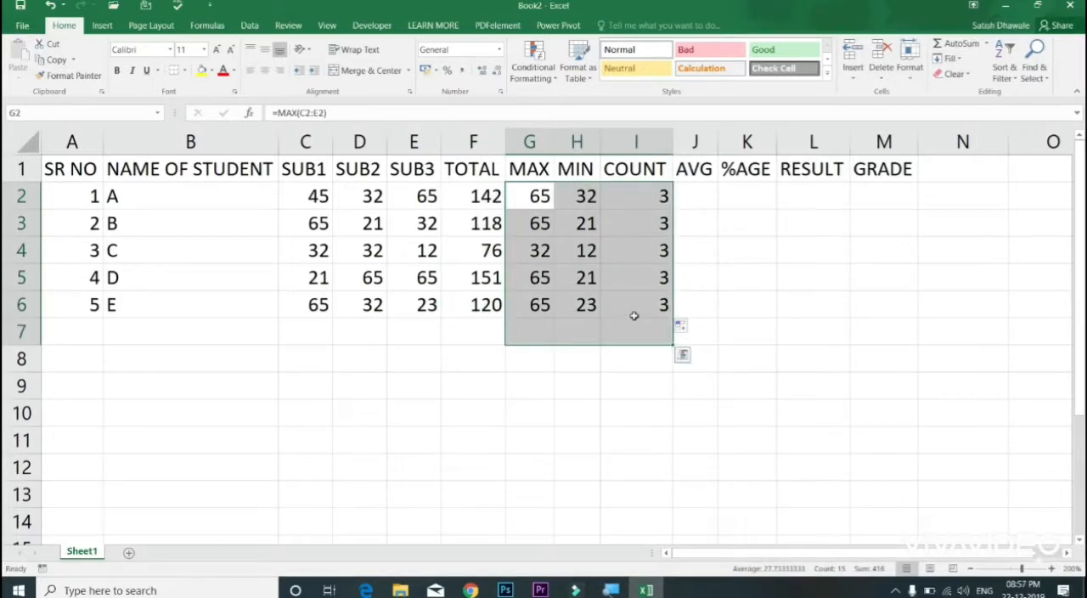
{"action": "key", "text": "Delete"}
Step: Insert MAX in G2 from the AutoSum functions and shrink its range to student A's marks in C2:E2
{"action": "left_click", "coordinate": [529, 198]}
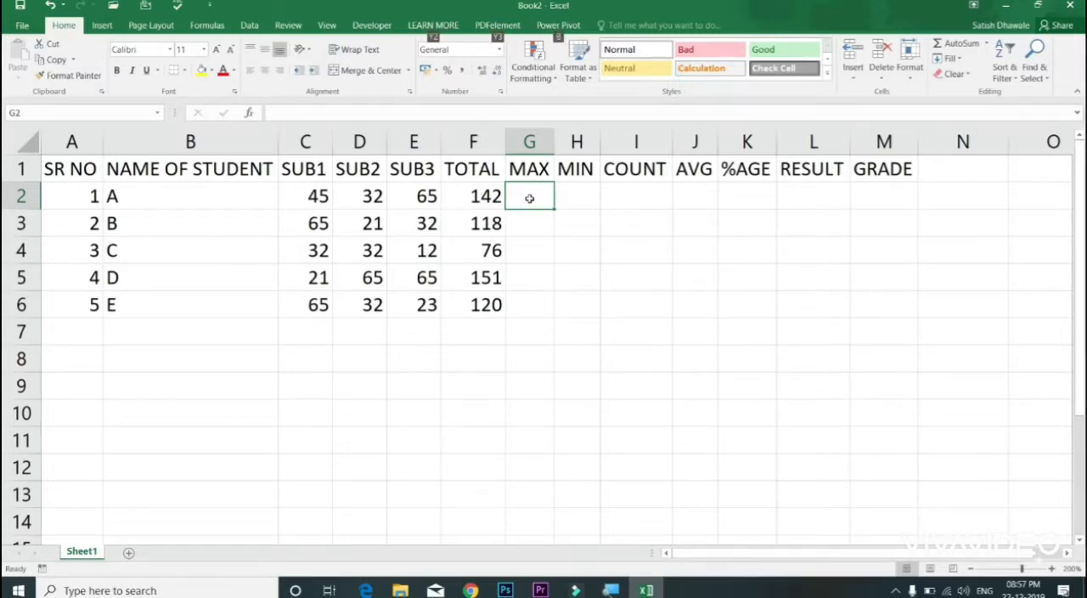
{"action": "key", "text": "alt"}
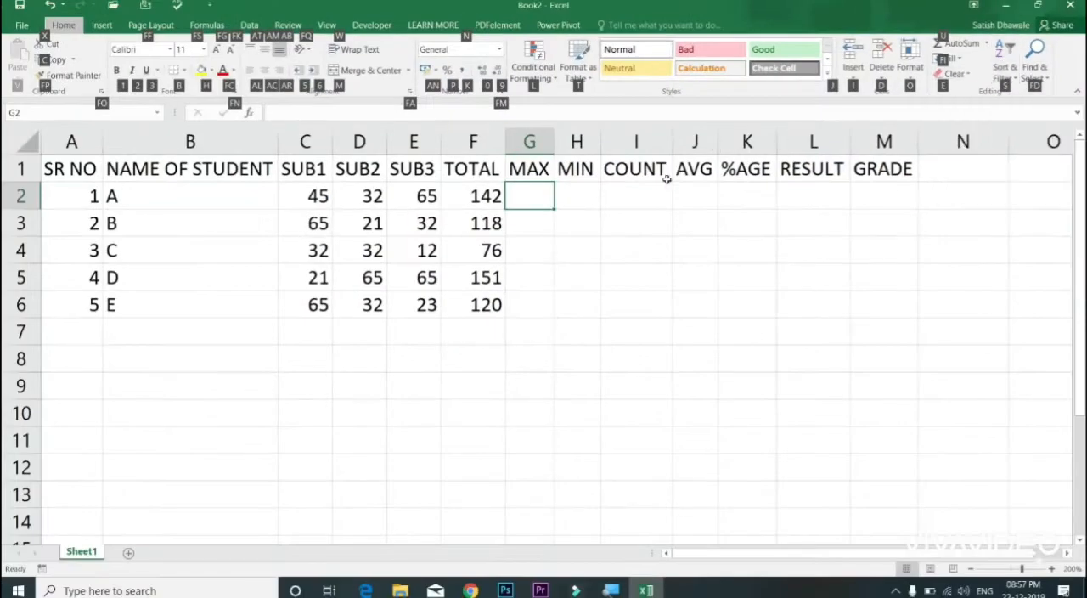
{"action": "key", "text": "u"}
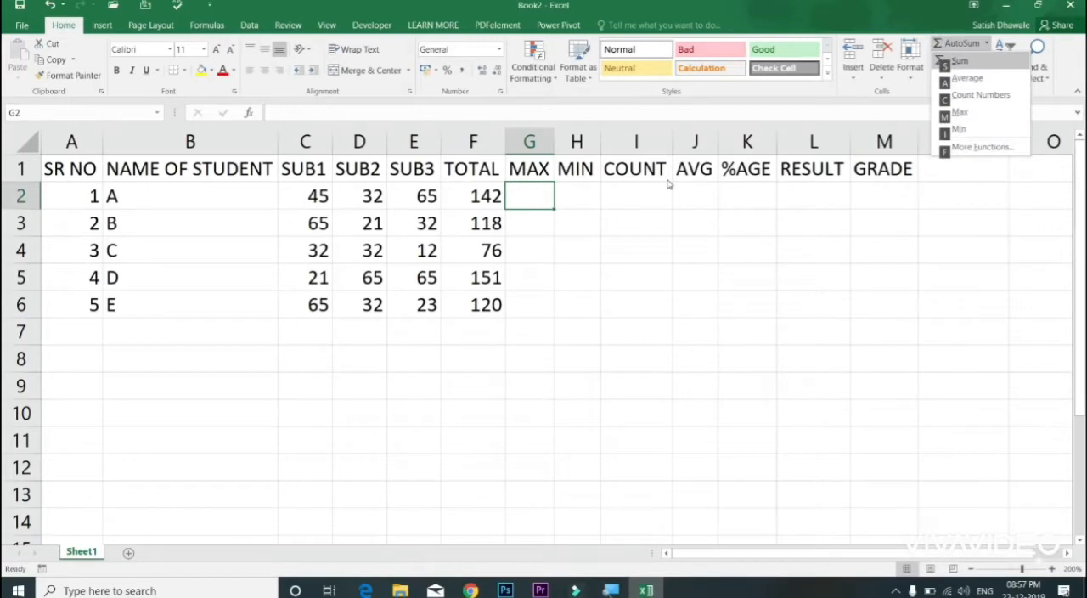
{"action": "key", "text": "m"}
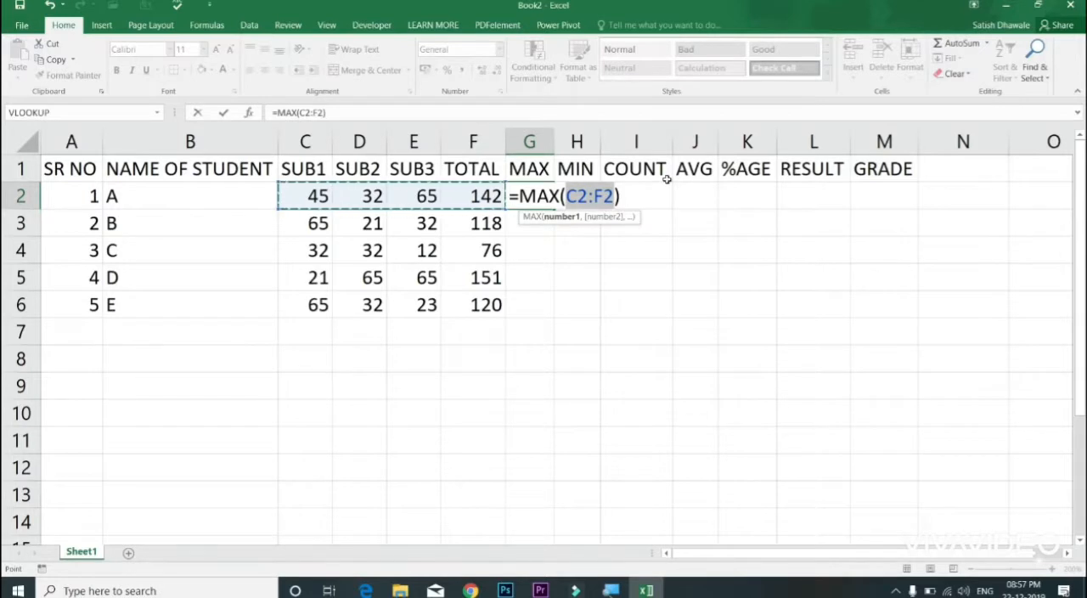
{"action": "key", "text": "shift+Left"}
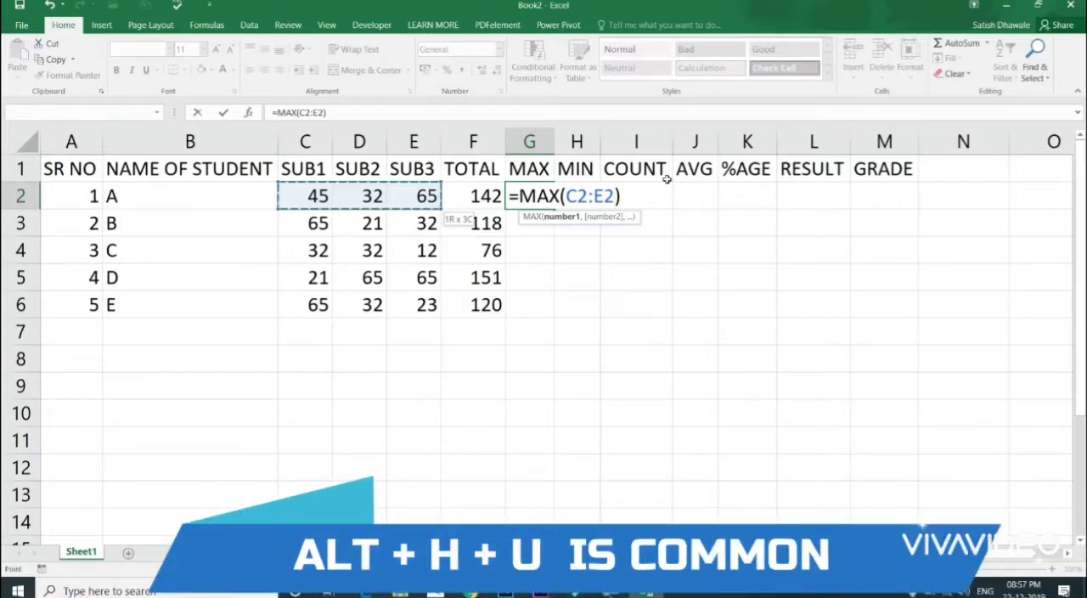
{"action": "key", "text": "Return"}
Step: Insert MIN in H2 from the AutoSum functions and shrink its range to C2:E2
{"action": "key", "text": "Right"}
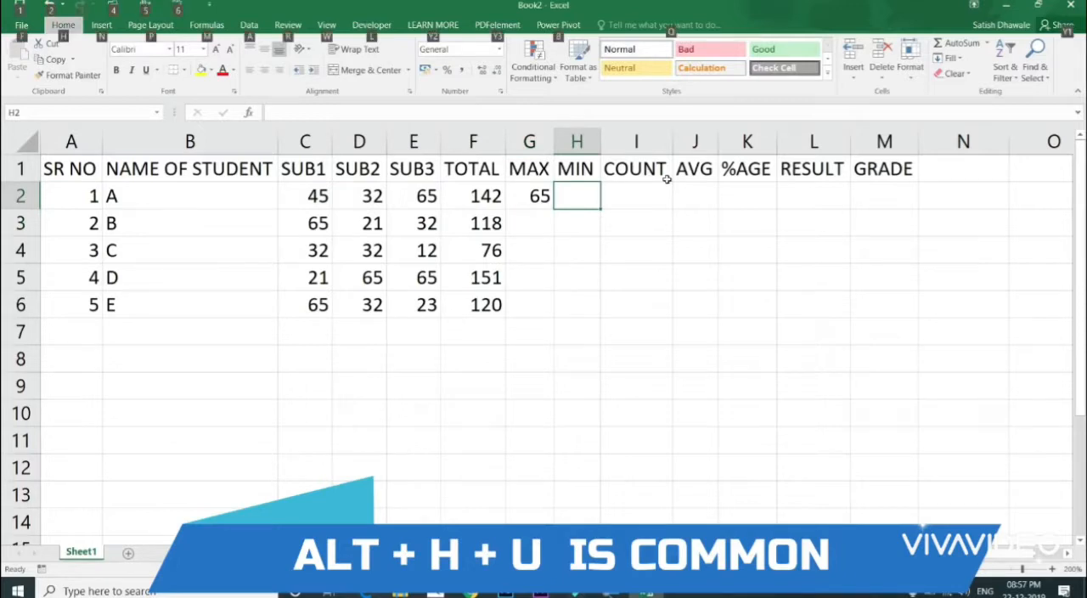
{"action": "key", "text": "alt+h"}
{"action": "key", "text": "u"}
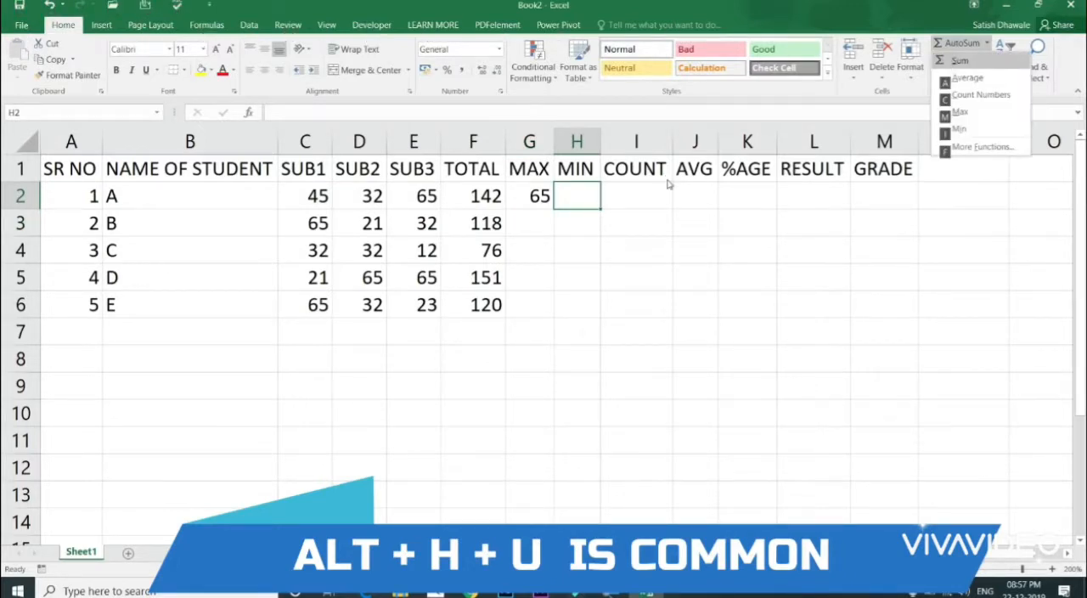
{"action": "key", "text": "i"}
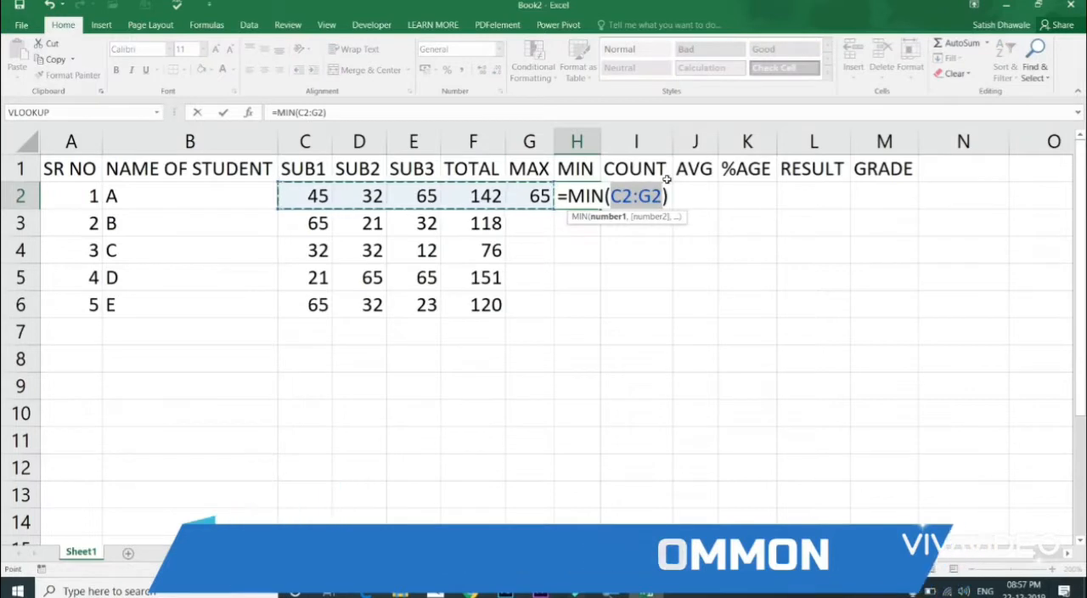
{"action": "key", "text": "shift+Left"}
{"action": "key", "text": "shift+Left"}
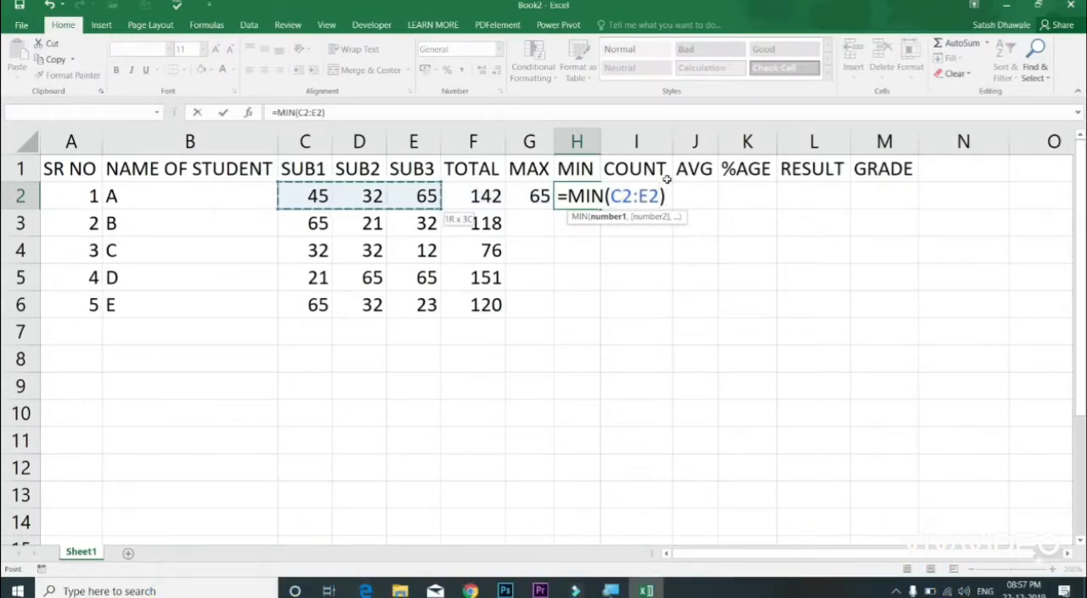
{"action": "key", "text": "Return"}
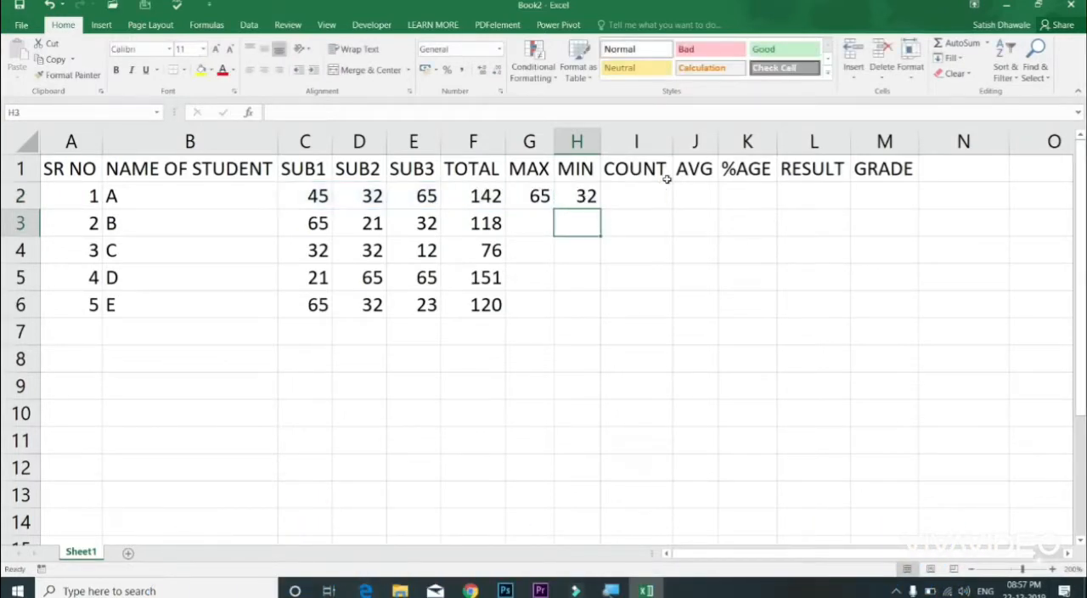
Step: Insert Count Numbers in I2 from the AutoSum functions with C2:E2 as its range
{"action": "left_click", "coordinate": [668, 184]}
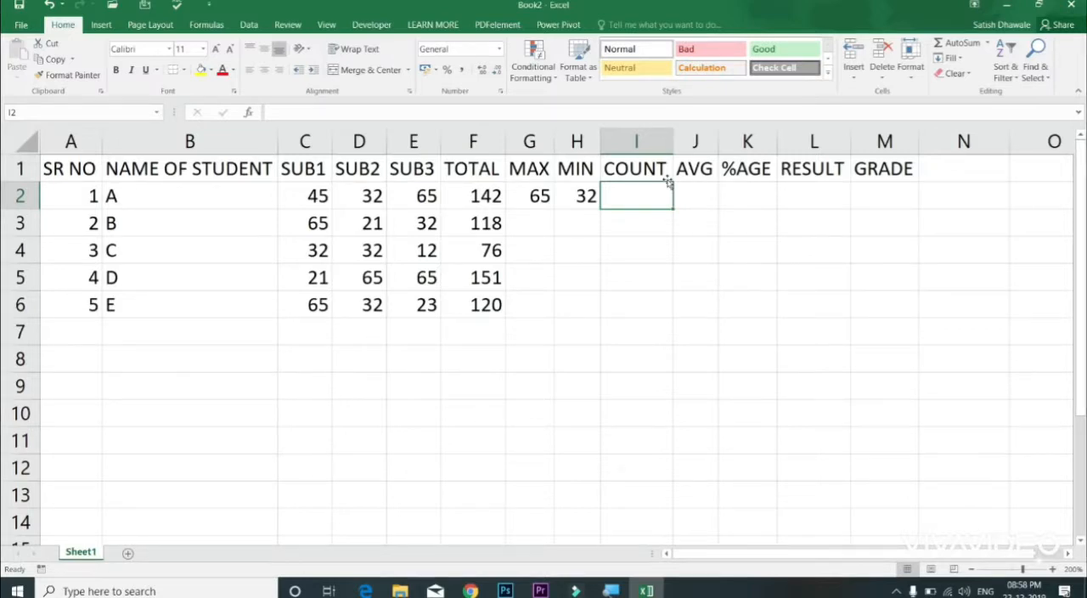
{"action": "key", "text": "alt+h"}
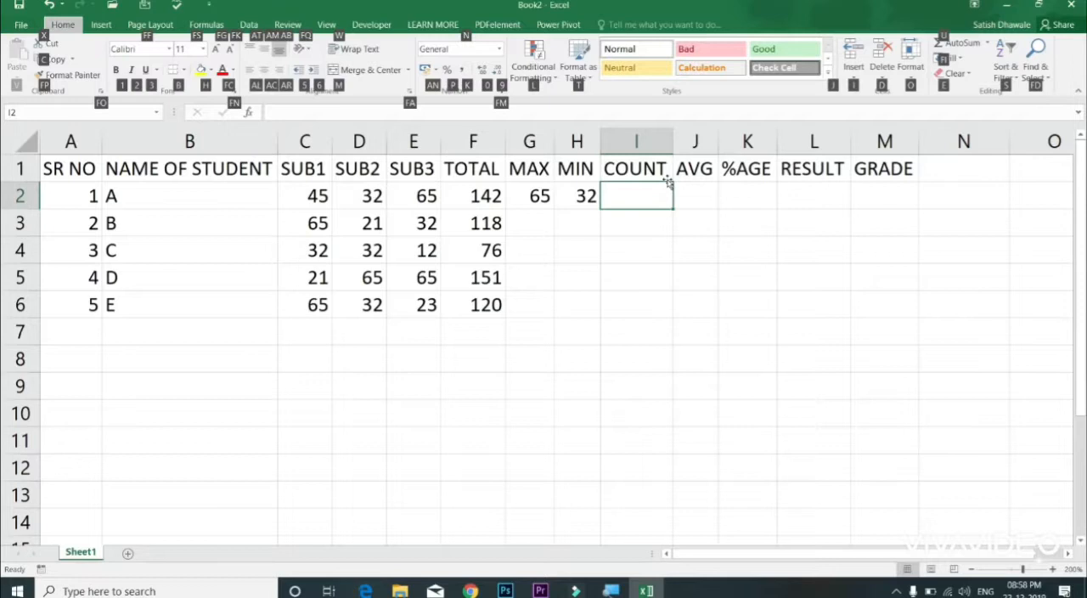
{"action": "key", "text": "u"}
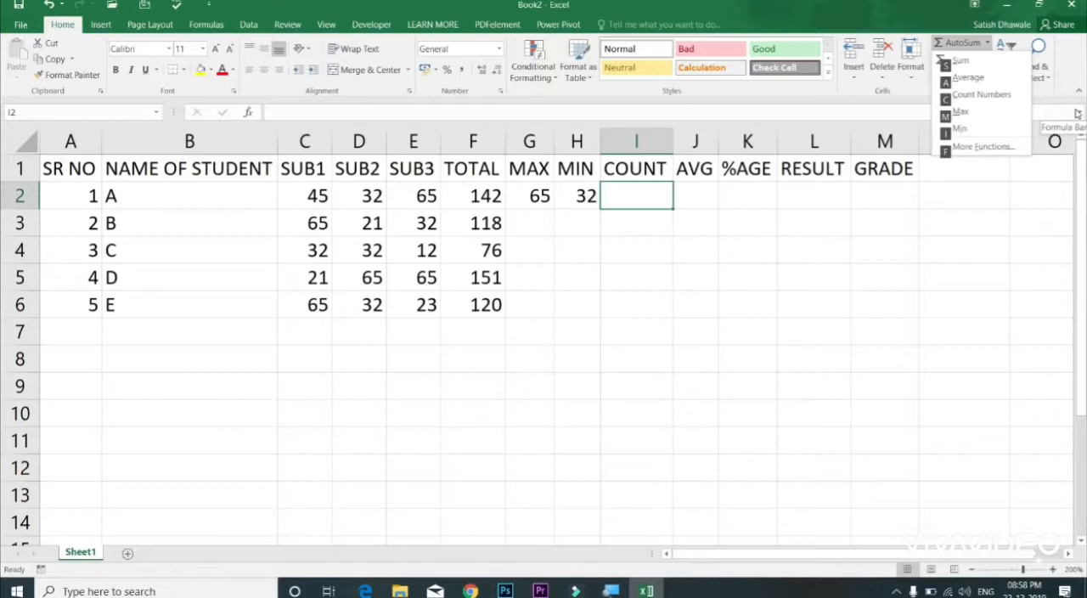
{"action": "key", "text": "c"}
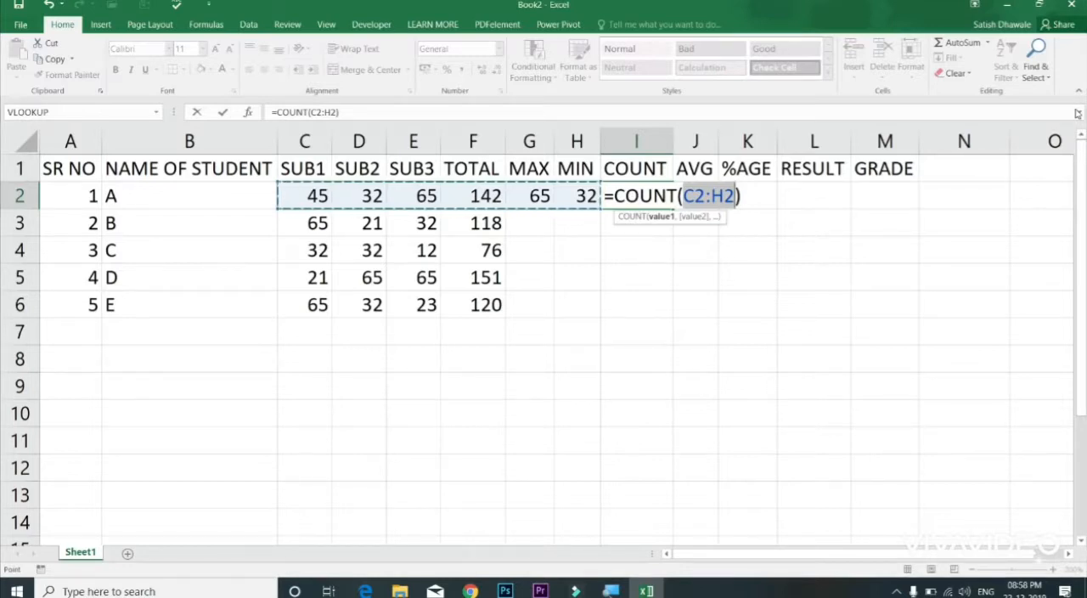
{"action": "left_click_drag", "start_coordinate": [586, 197], "coordinate": [438, 204]}
{"action": "key", "text": "Return"}
{"action": "key", "text": "Up"}
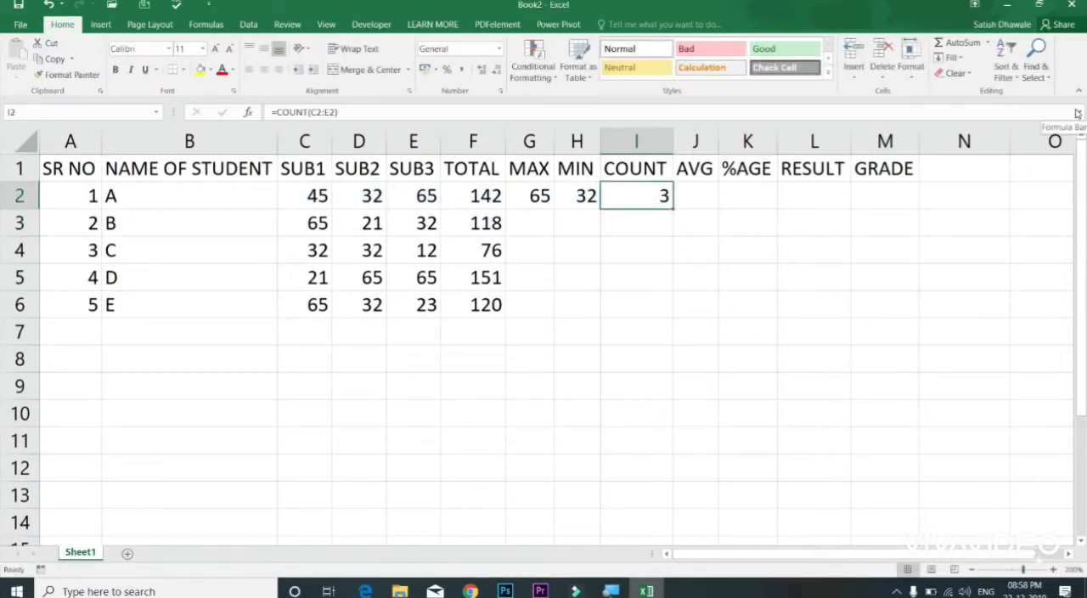
Step: Insert Average in J2 from the AutoSum functions and shrink its range to the three subject marks in C2:E2
{"action": "key", "text": "Right"}
{"action": "key", "text": "alt+h"}
{"action": "key", "text": "u"}
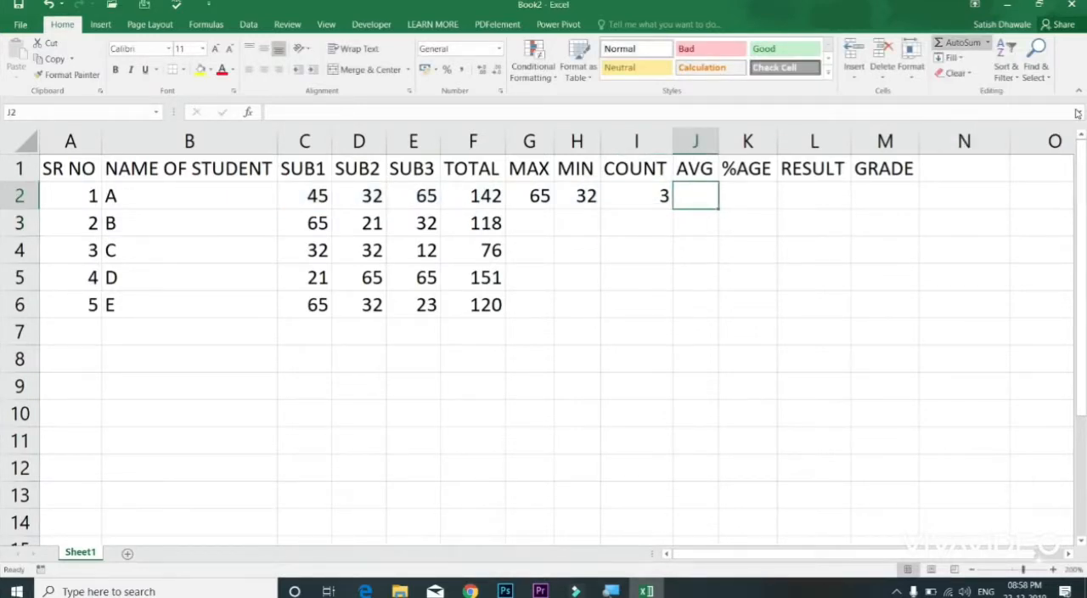
{"action": "key", "text": "a"}
{"action": "key", "text": "shift+Left"}
{"action": "key", "text": "shift+Left"}
{"action": "key", "text": "shift+Left"}
{"action": "key", "text": "shift+Left"}
{"action": "key", "text": "Return"}
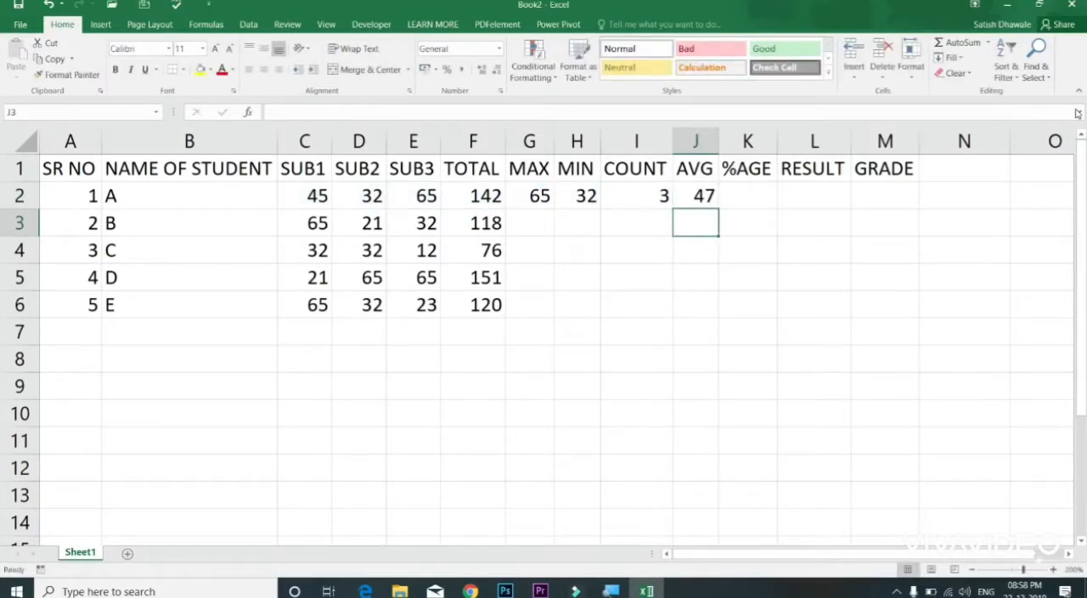
Step: Fill the MAX, MIN, COUNT and AVG formulas from G2:J2 down to row 6 in one go
{"action": "key", "text": "Up"}
{"action": "key", "text": "Up"}
{"action": "key", "text": "Left"}
{"action": "key", "text": "Left"}
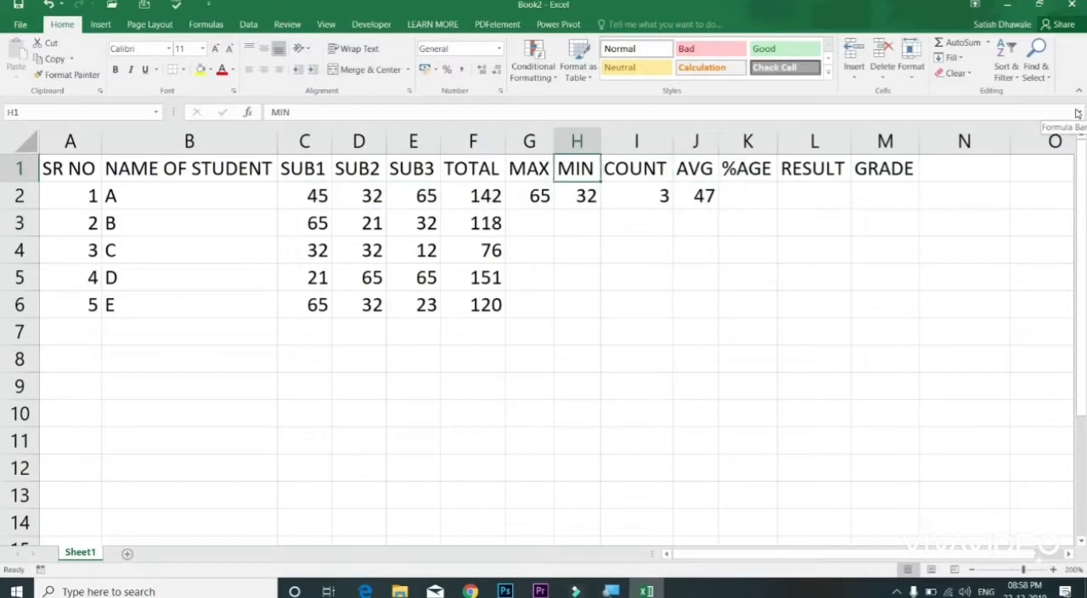
{"action": "key", "text": "Left"}
{"action": "key", "text": "Down"}
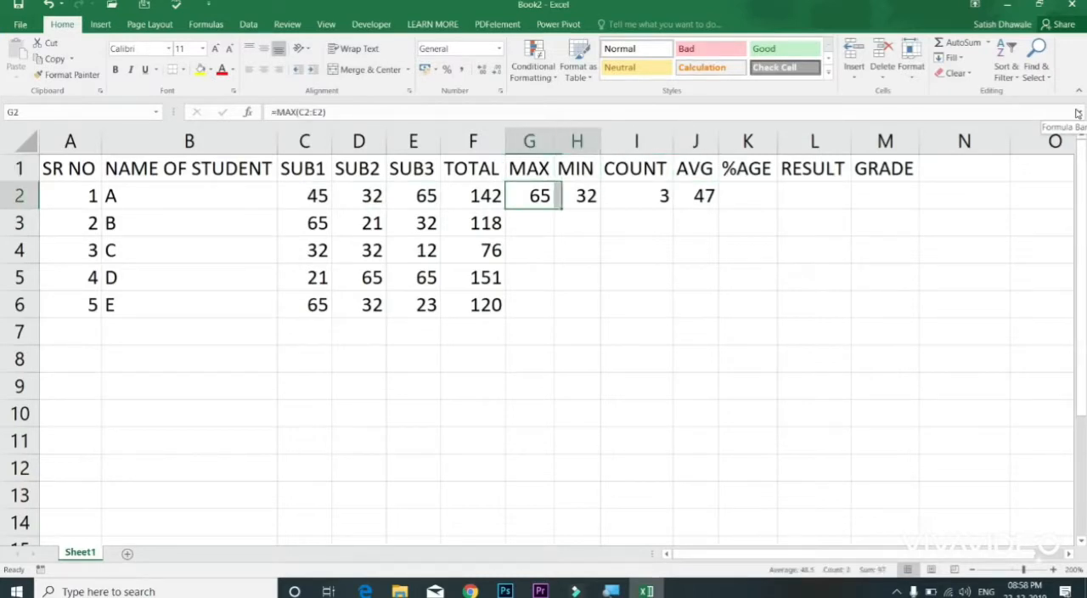
{"action": "key", "text": "shift+Right"}
{"action": "key", "text": "shift+Right"}
{"action": "key", "text": "shift+Right"}
{"action": "key", "text": "shift+Down"}
{"action": "key", "text": "shift+Down"}
{"action": "key", "text": "shift+Down"}
{"action": "key", "text": "shift+Down"}
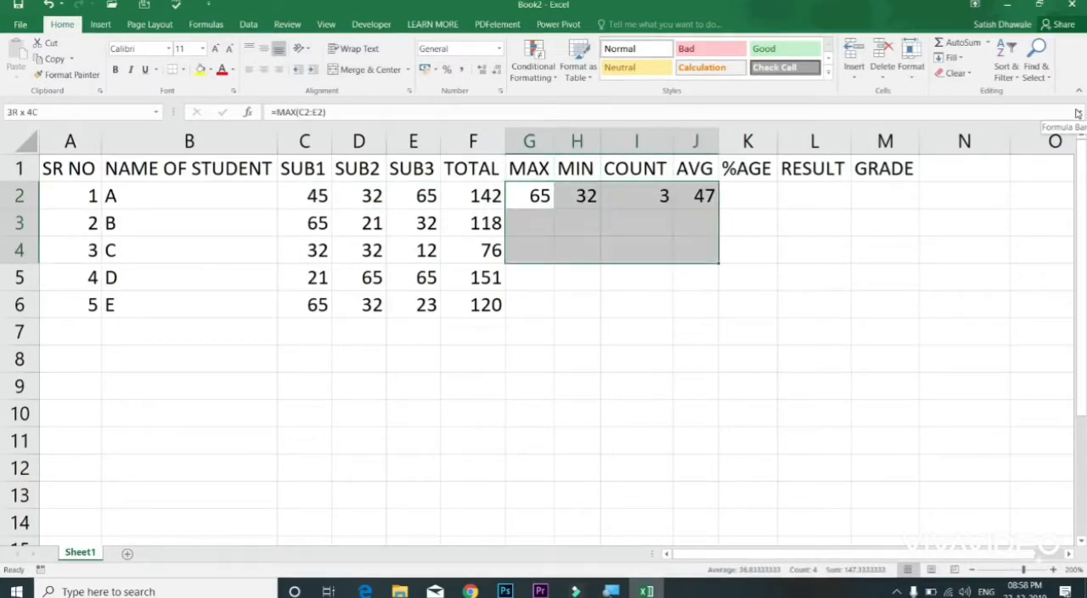
{"action": "key", "text": "ctrl+d"}
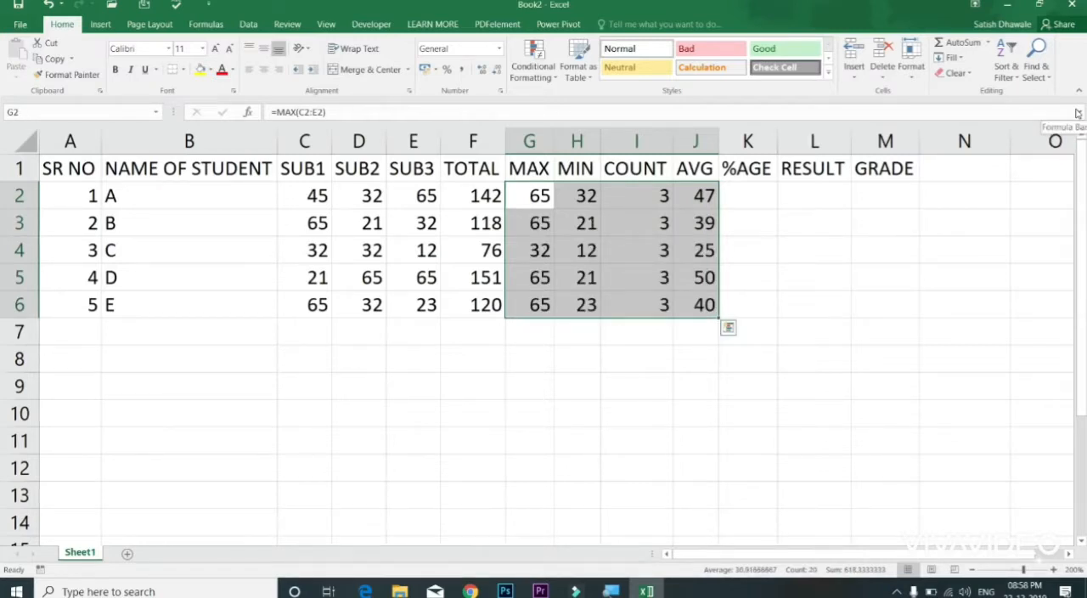
Step: Widen the AVG column J so the averages in J2:J6 show more decimal places
{"action": "key", "text": "Right"}
{"action": "key", "text": "Right"}
{"action": "key", "text": "Right"}
{"action": "key", "text": "Right"}
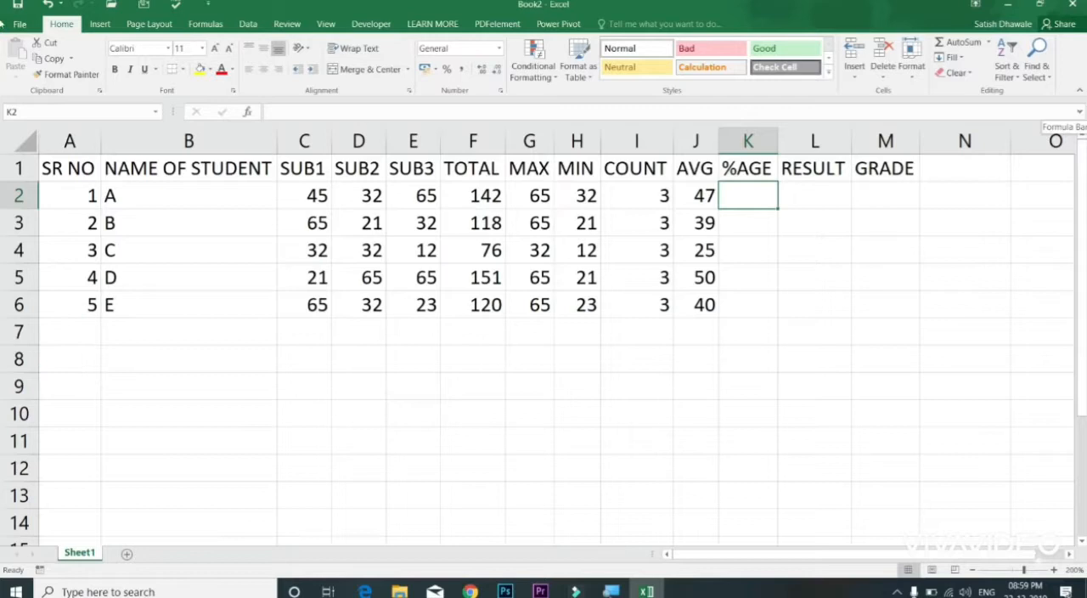
{"action": "left_click_drag", "start_coordinate": [719, 138], "coordinate": [763, 140]}
{"action": "left_click_drag", "start_coordinate": [721, 196], "coordinate": [720, 304]}
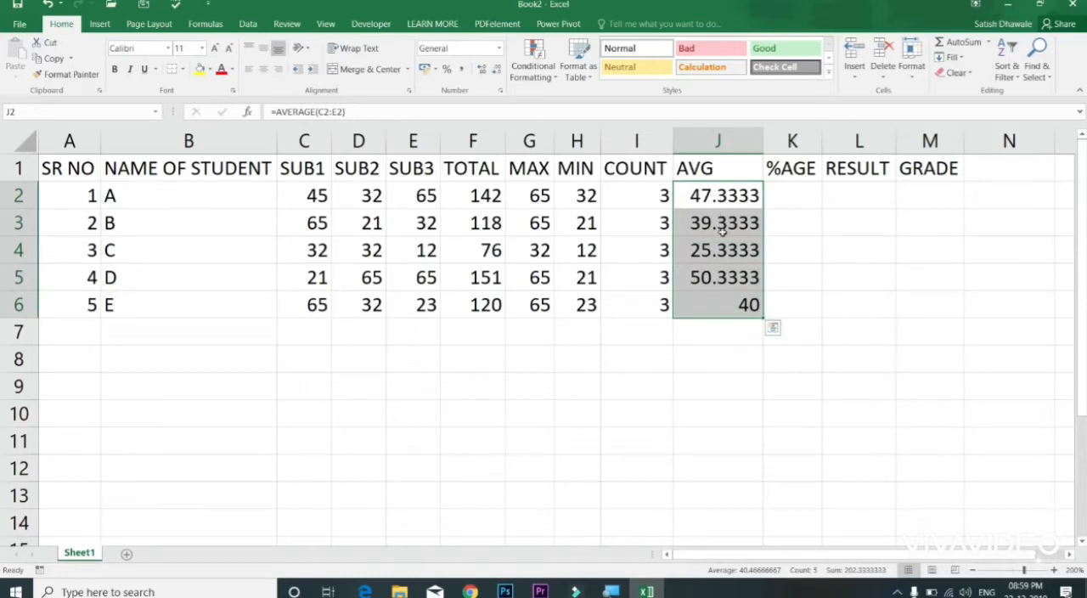
{"action": "left_click_drag", "start_coordinate": [762, 141], "coordinate": [811, 148]}
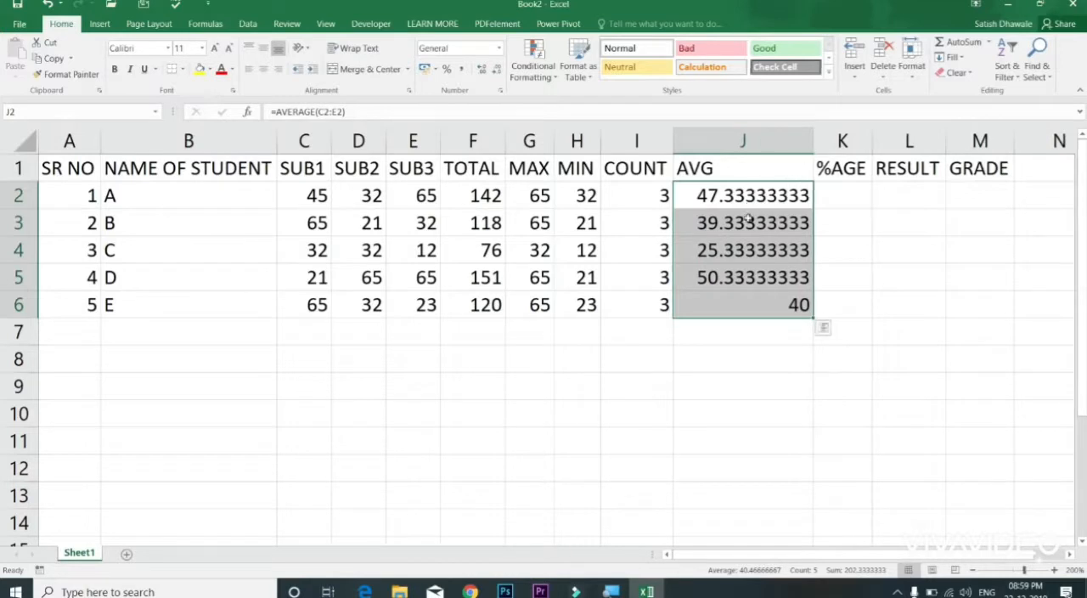
Step: Decrease the decimals of the averages in J2:J6 until they display as whole numbers
{"action": "left_click_drag", "start_coordinate": [740, 193], "coordinate": [746, 297]}
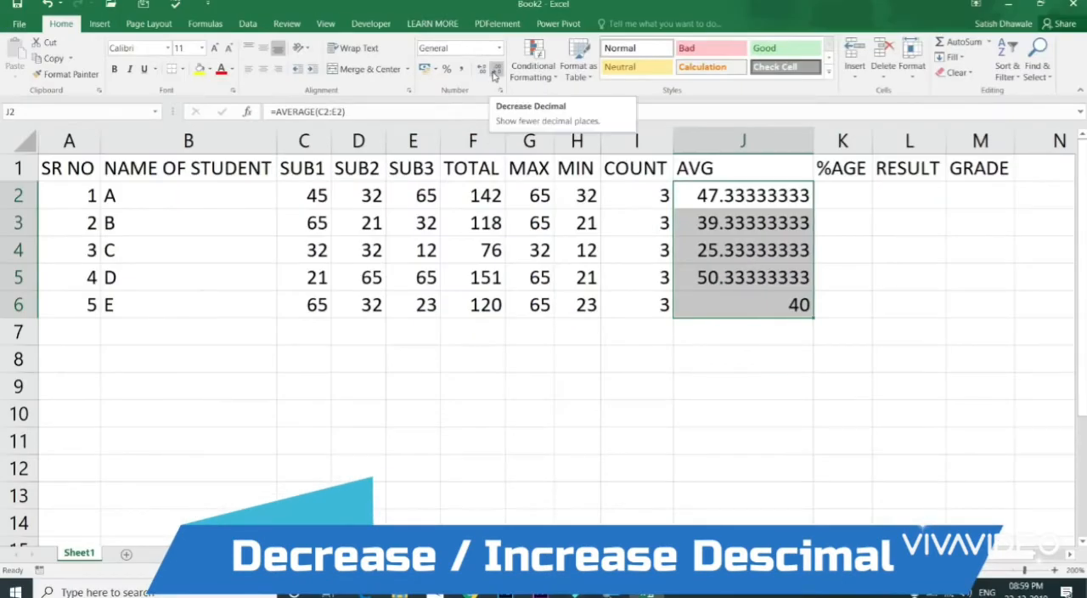
{"action": "left_click", "coordinate": [495, 75]}
{"action": "left_click", "coordinate": [495, 75]}
{"action": "left_click", "coordinate": [495, 74]}
{"action": "left_click", "coordinate": [495, 74]}
{"action": "left_click", "coordinate": [495, 75]}
{"action": "left_click", "coordinate": [495, 75]}
{"action": "left_click", "coordinate": [496, 75]}
{"action": "left_click", "coordinate": [495, 75]}
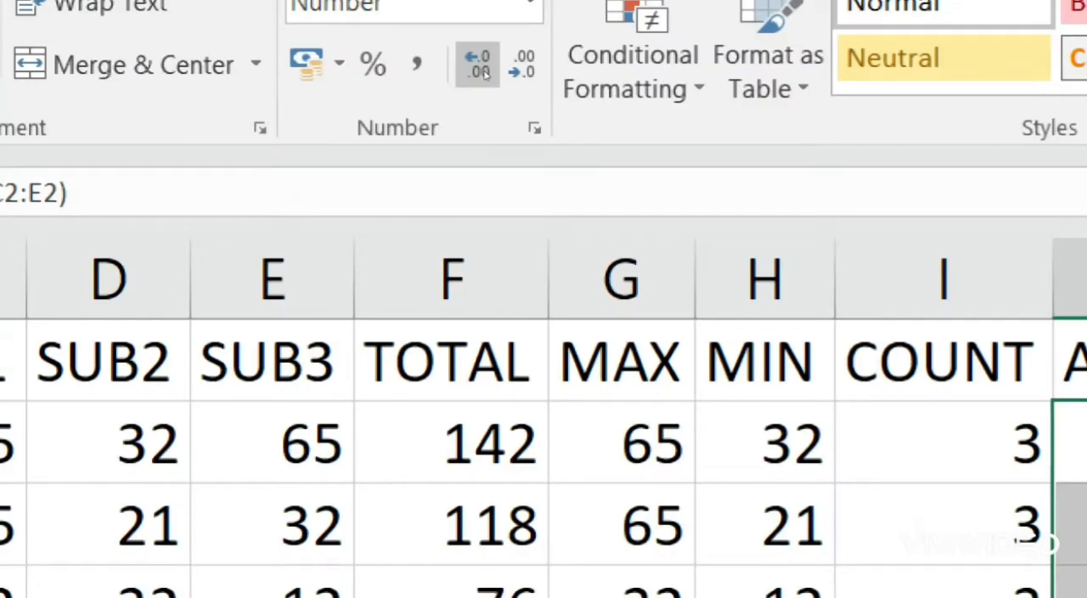
Step: Increase the averages in J2:J6 to two decimal places and fit the AVG column to its contents
{"action": "left_click", "coordinate": [482, 73]}
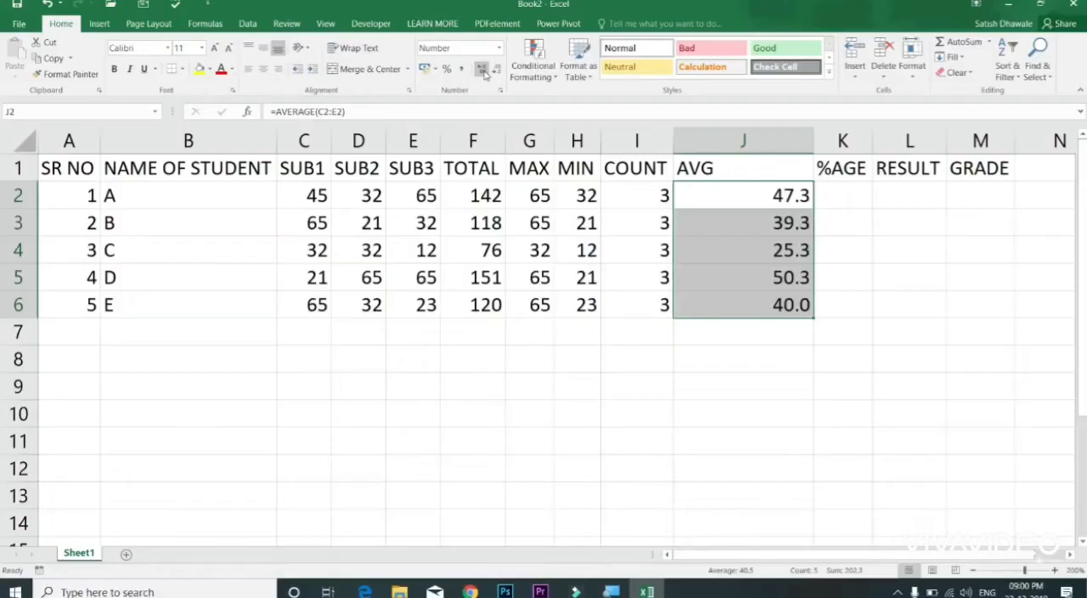
{"action": "left_click", "coordinate": [482, 73]}
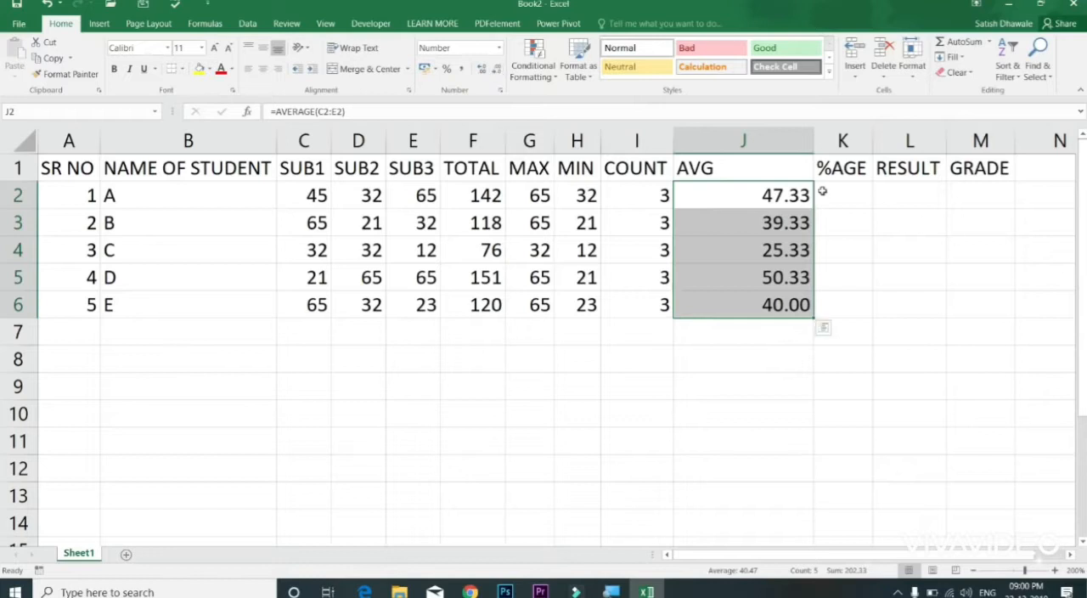
{"action": "double_click", "coordinate": [807, 157]}
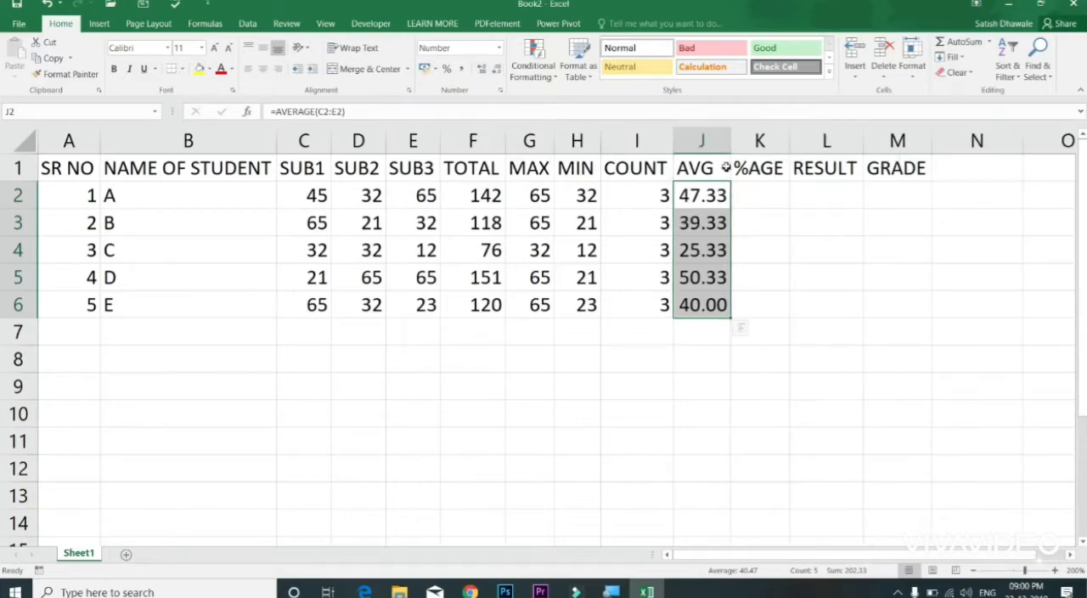
{"action": "left_click_drag", "start_coordinate": [720, 195], "coordinate": [709, 304]}
Step: Enter the percentage formula =F2/300*100 in K2 under %AGE
{"action": "left_click", "coordinate": [770, 178]}
{"action": "left_click", "coordinate": [767, 197]}
{"action": "type", "text": "="}
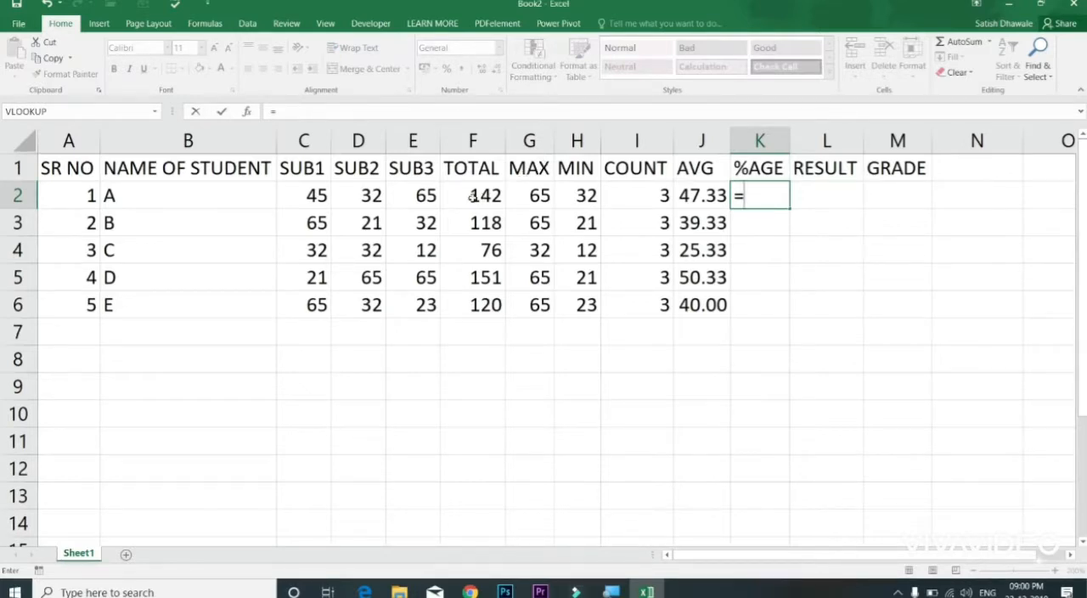
{"action": "left_click", "coordinate": [473, 197]}
{"action": "type", "text": "/"}
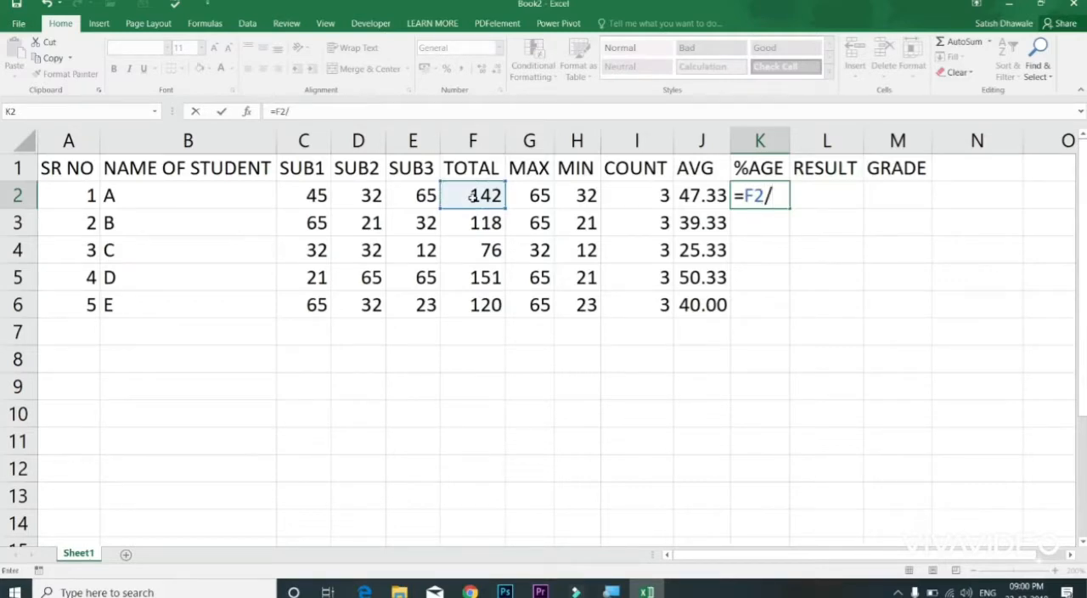
{"action": "type", "text": "300"}
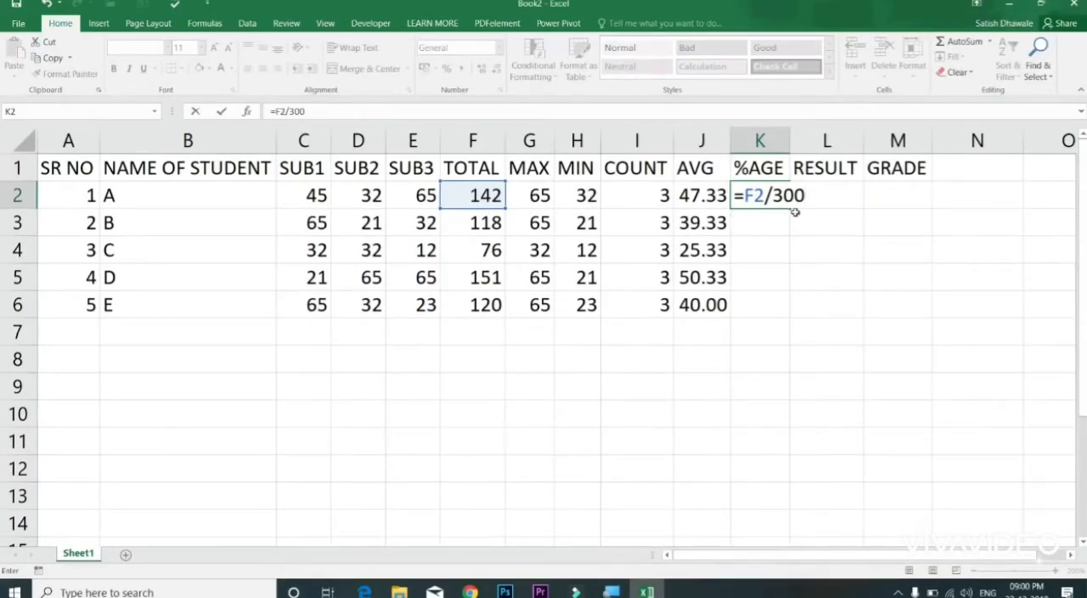
{"action": "type", "text": "*100"}
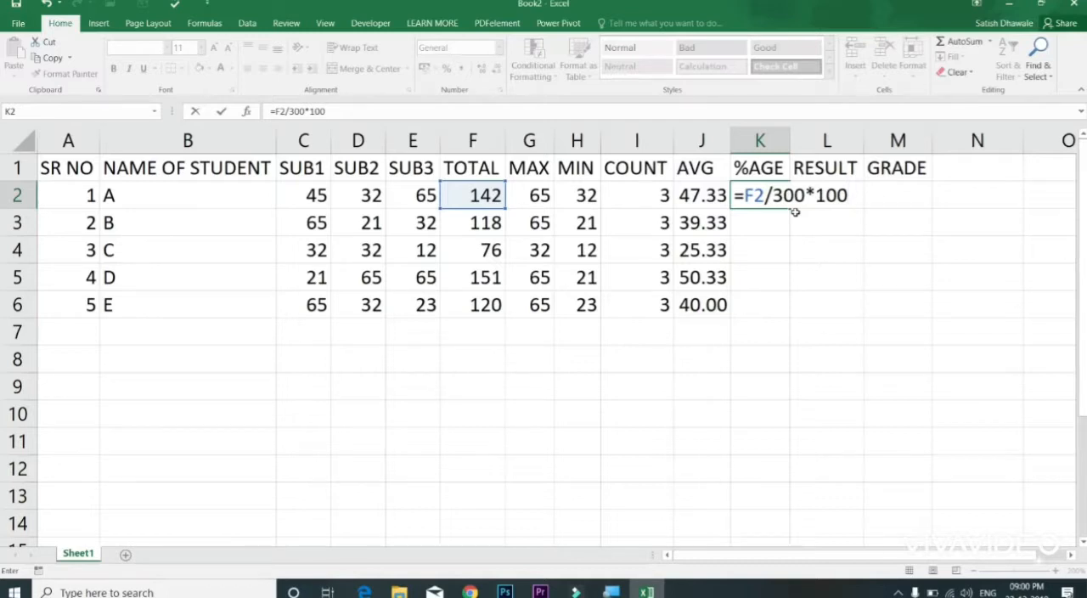
{"action": "key", "text": "BackSpace"}
{"action": "key", "text": "BackSpace"}
{"action": "key", "text": "BackSpace"}
{"action": "key", "text": "BackSpace"}
{"action": "key", "text": "BackSpace"}
{"action": "key", "text": "BackSpace"}
{"action": "type", "text": "00*100"}
{"action": "key", "text": "Return"}
{"action": "key", "text": "Up"}
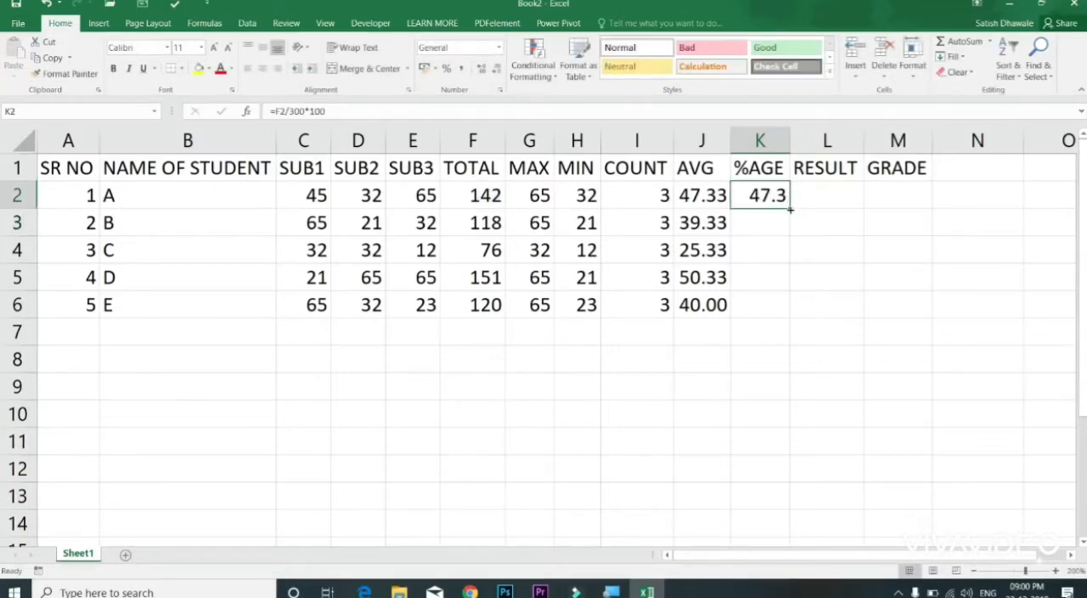
Step: Fill the percentage formula from K2 down to K6 and widen the %AGE column to show all decimals
{"action": "left_click_drag", "start_coordinate": [790, 209], "coordinate": [789, 318]}
{"action": "left_click", "coordinate": [794, 160]}
{"action": "left_click_drag", "start_coordinate": [790, 146], "coordinate": [847, 152]}
Step: Reduce the percentages in K2:K6 to two decimal places and narrow the %AGE column to fit
{"action": "left_click", "coordinate": [810, 194]}
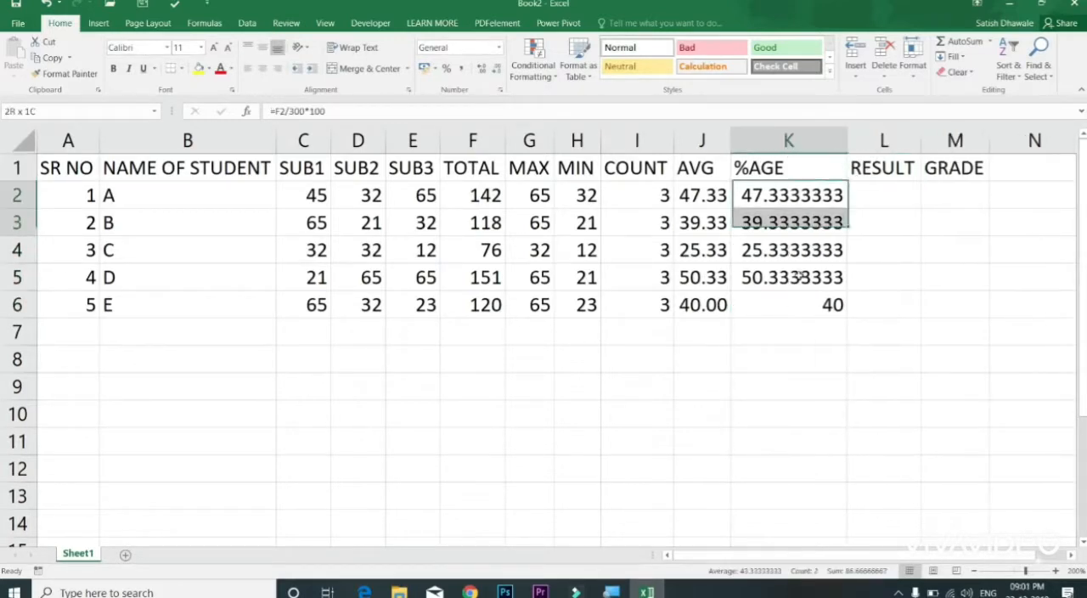
{"action": "left_click_drag", "start_coordinate": [799, 272], "coordinate": [799, 299]}
{"action": "left_click", "coordinate": [496, 72]}
{"action": "left_click", "coordinate": [495, 72]}
{"action": "left_click", "coordinate": [495, 72]}
{"action": "left_click", "coordinate": [495, 73]}
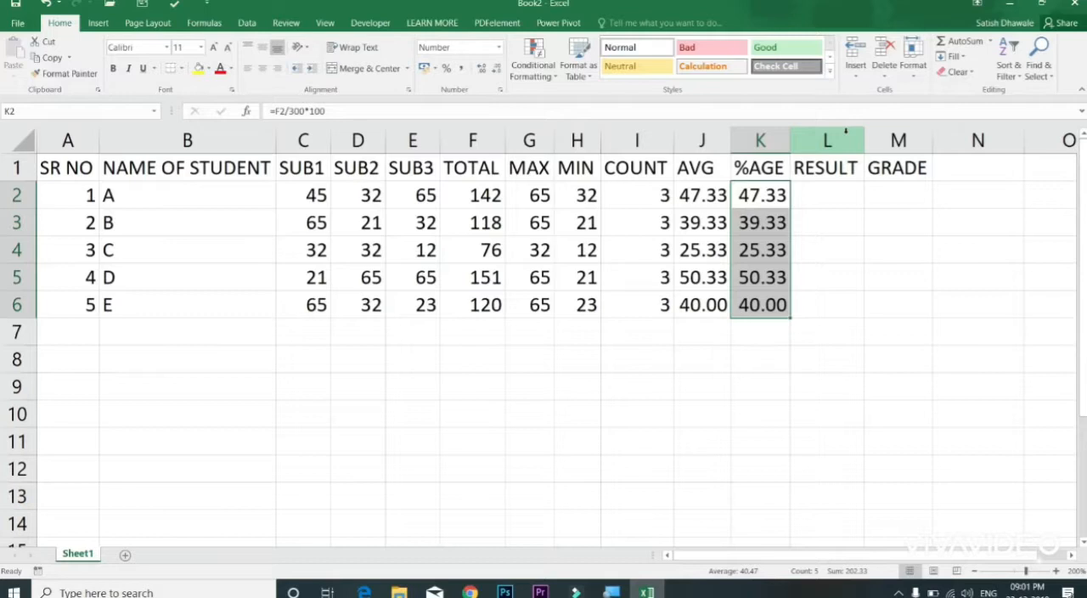
Step: Change student A's marks to 148 in SUB1, 98 in SUB2 and 95 in SUB3
{"action": "left_click", "coordinate": [314, 196]}
{"action": "left_click_drag", "start_coordinate": [336, 199], "coordinate": [408, 198]}
{"action": "left_click", "coordinate": [409, 198]}
{"action": "left_click", "coordinate": [349, 202]}
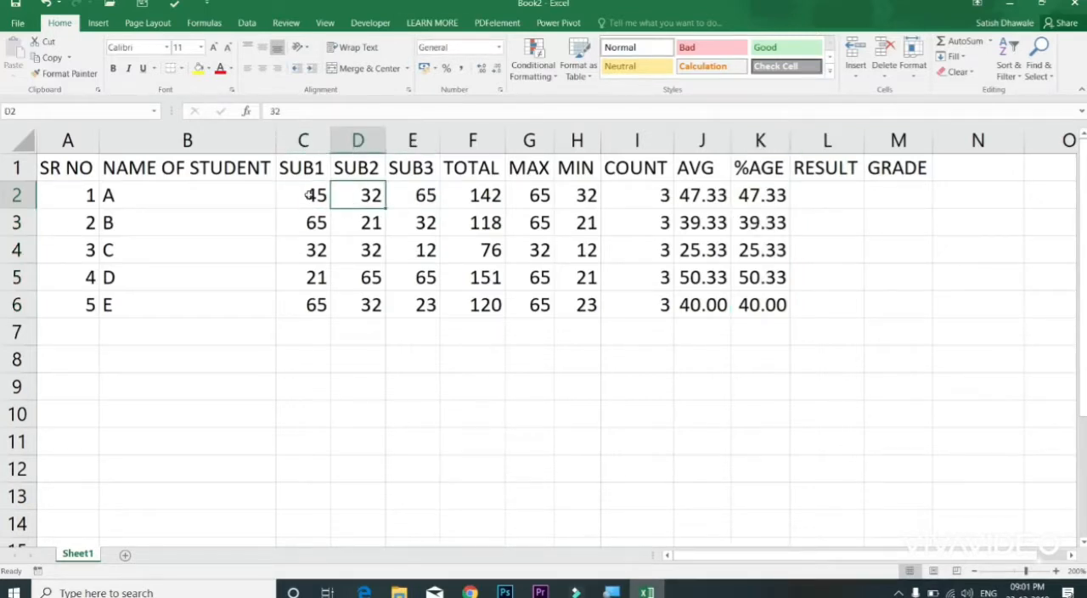
{"action": "left_click", "coordinate": [311, 195]}
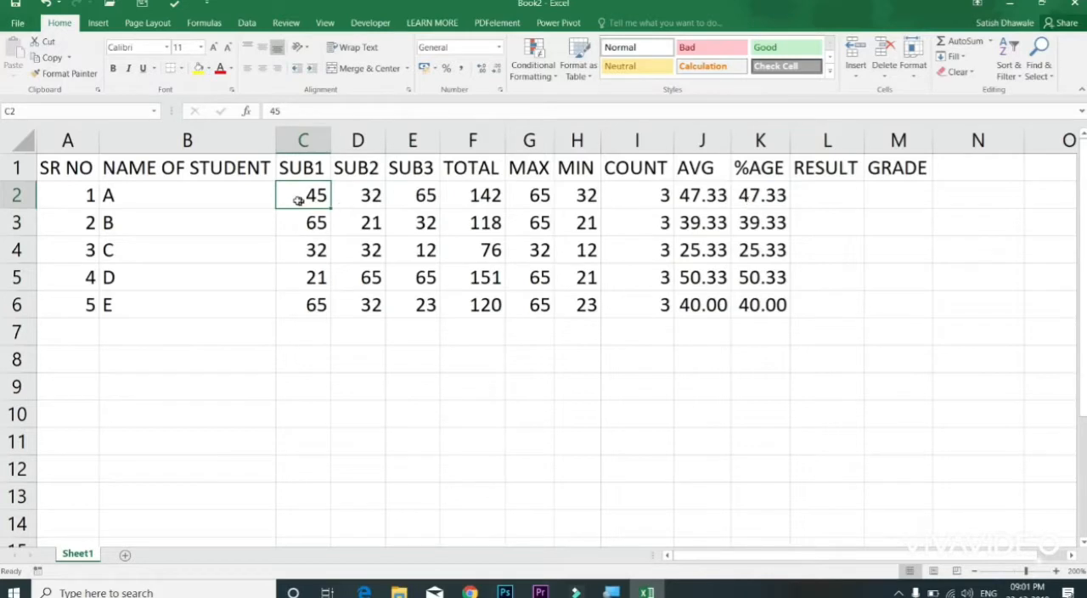
{"action": "type", "text": "148"}
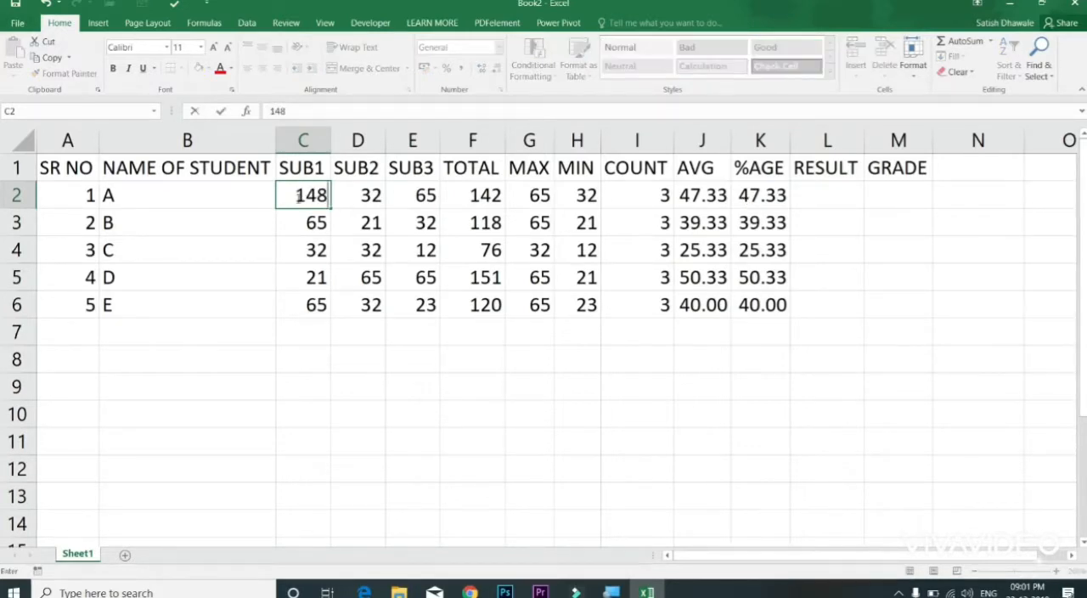
{"action": "key", "text": "Tab"}
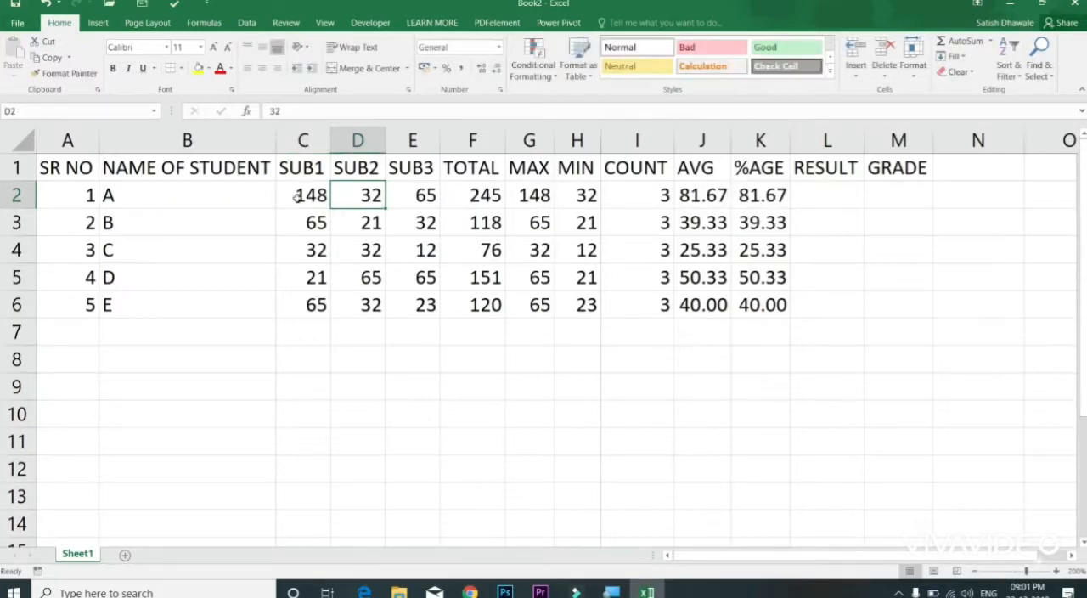
{"action": "type", "text": "98"}
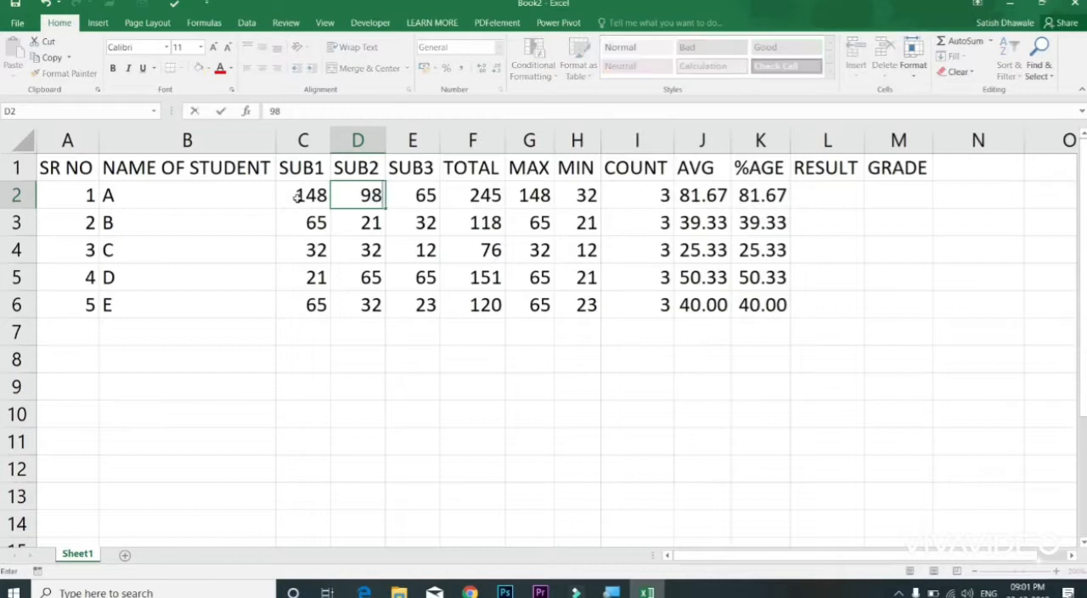
{"action": "key", "text": "Tab"}
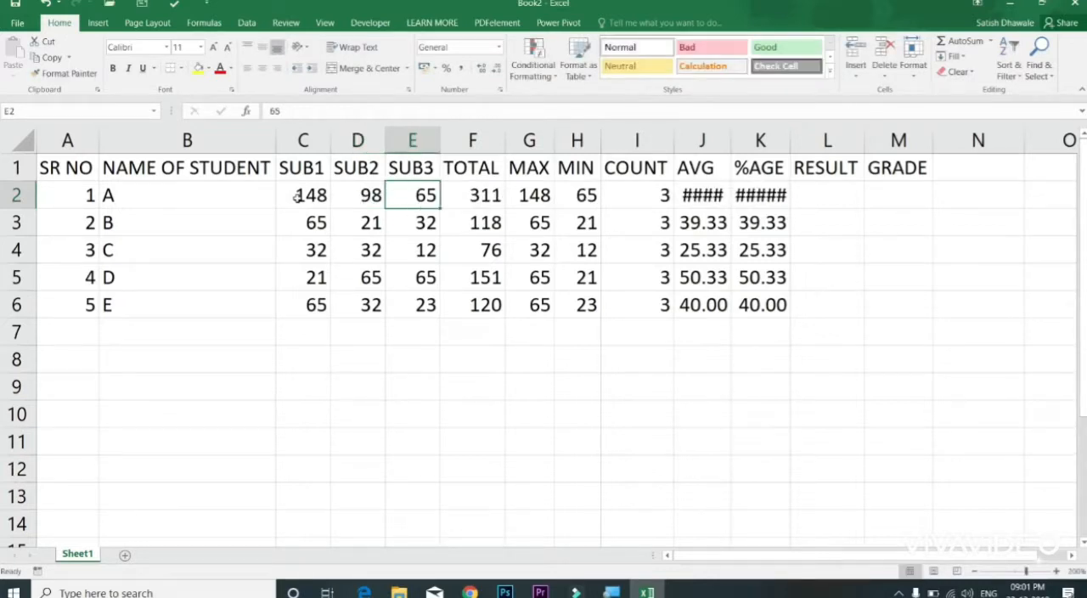
{"action": "type", "text": "95"}
{"action": "key", "text": "Tab"}
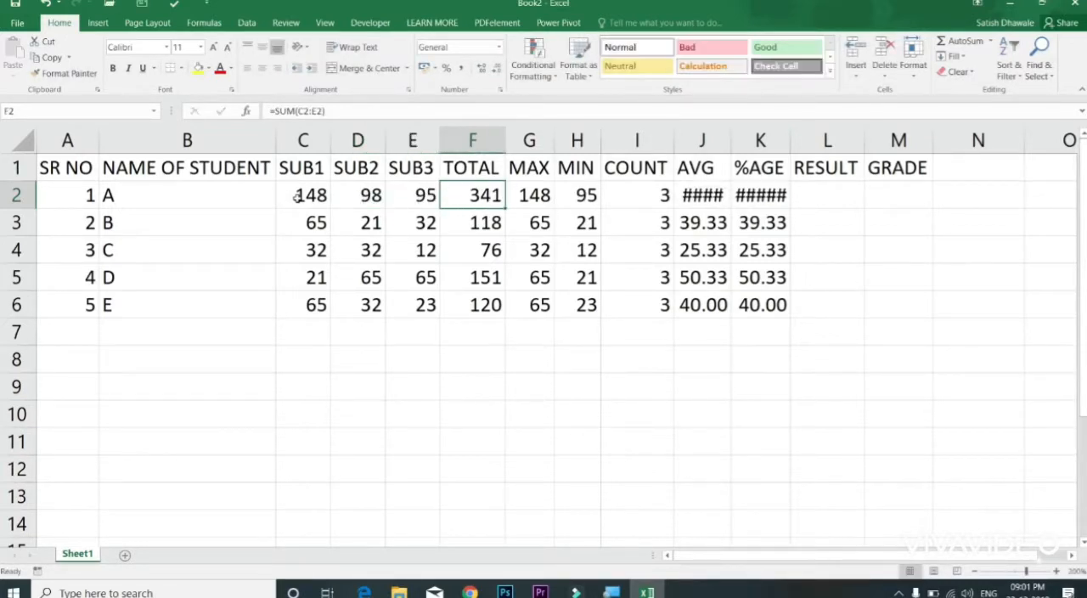
Step: Widen the AVG and %AGE columns so student A's values display in full
{"action": "double_click", "coordinate": [730, 146]}
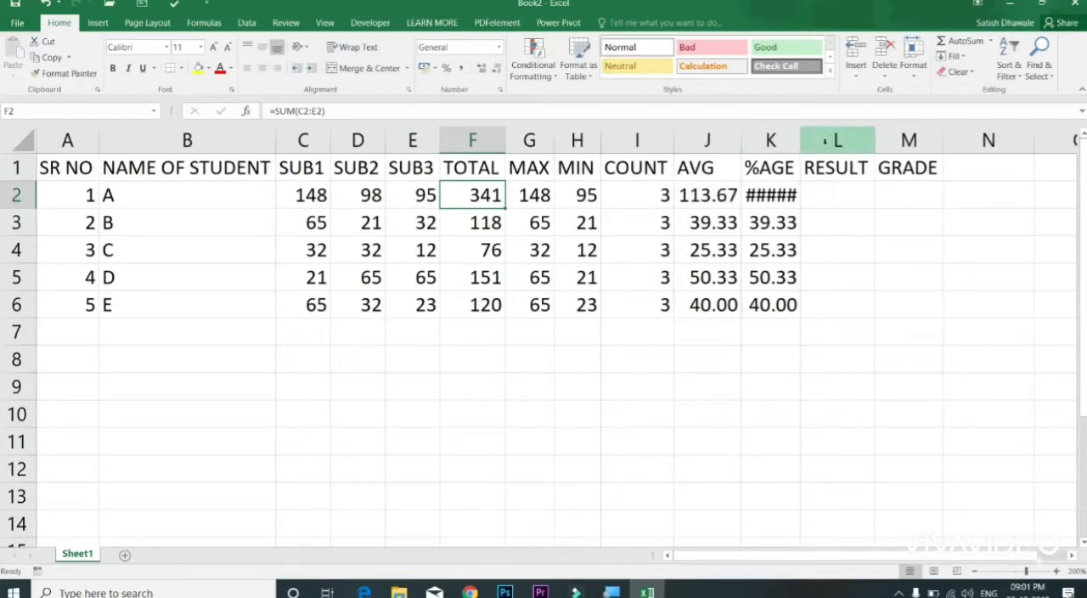
{"action": "double_click", "coordinate": [801, 140]}
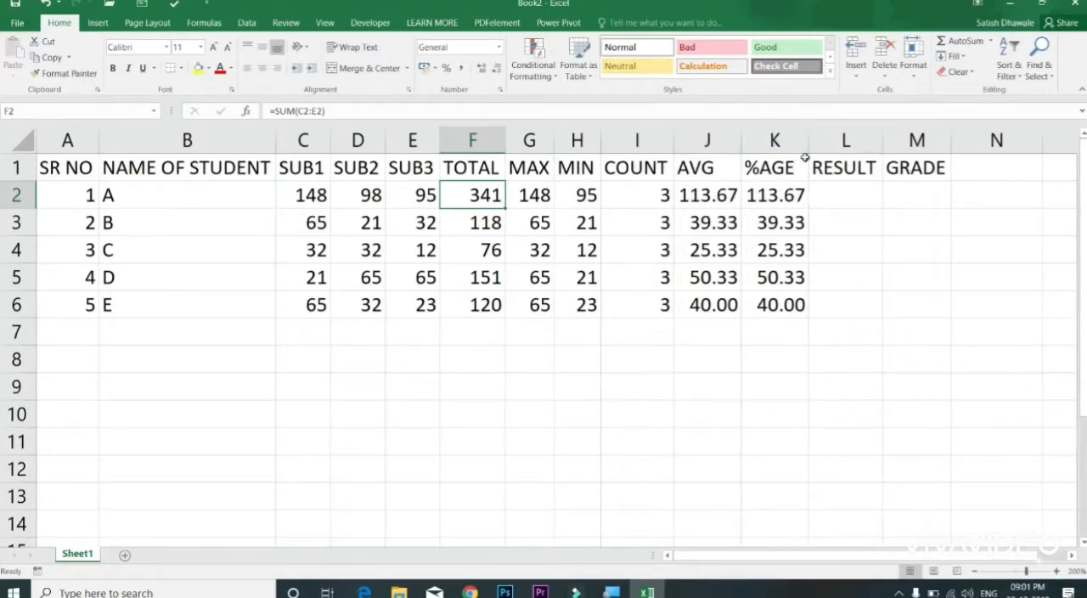
{"action": "left_click_drag", "start_coordinate": [805, 151], "coordinate": [797, 150]}
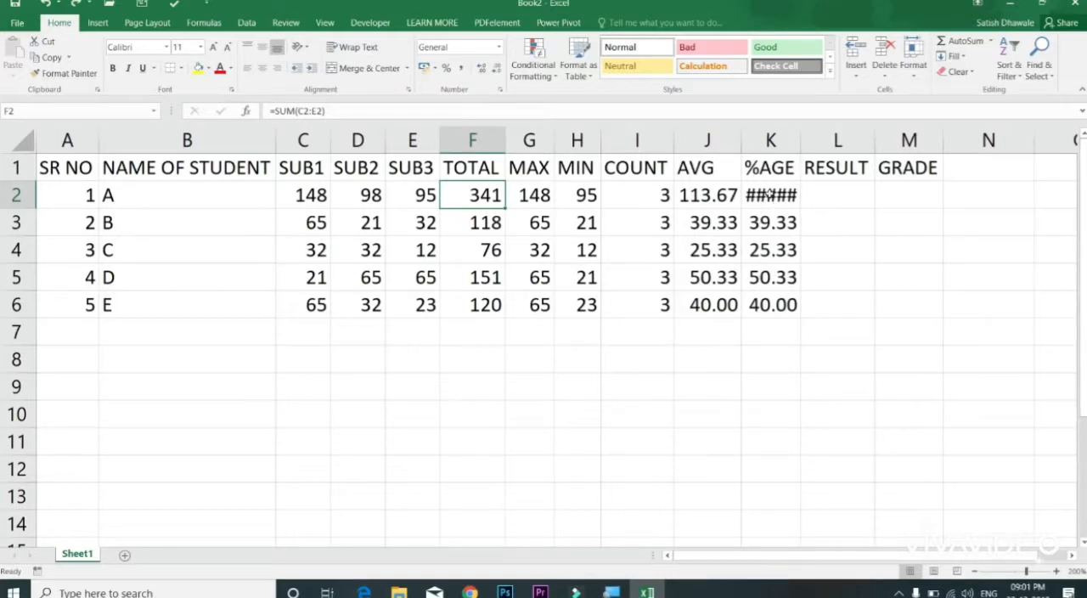
{"action": "left_click_drag", "start_coordinate": [801, 146], "coordinate": [809, 144]}
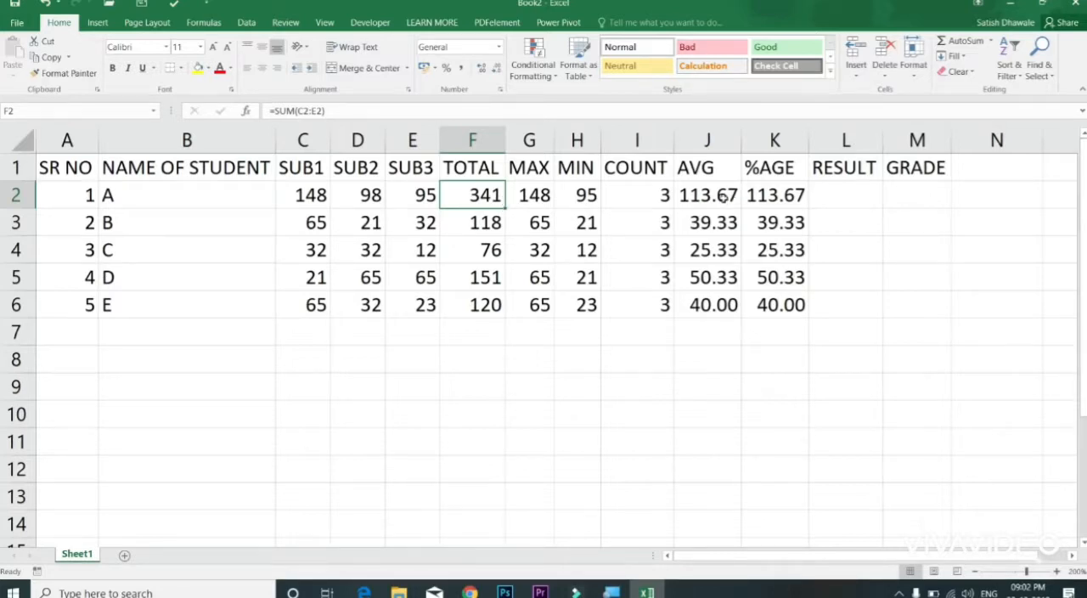
Step: Change the divisor in the K2 percentage formula to 350
{"action": "left_click", "coordinate": [718, 198]}
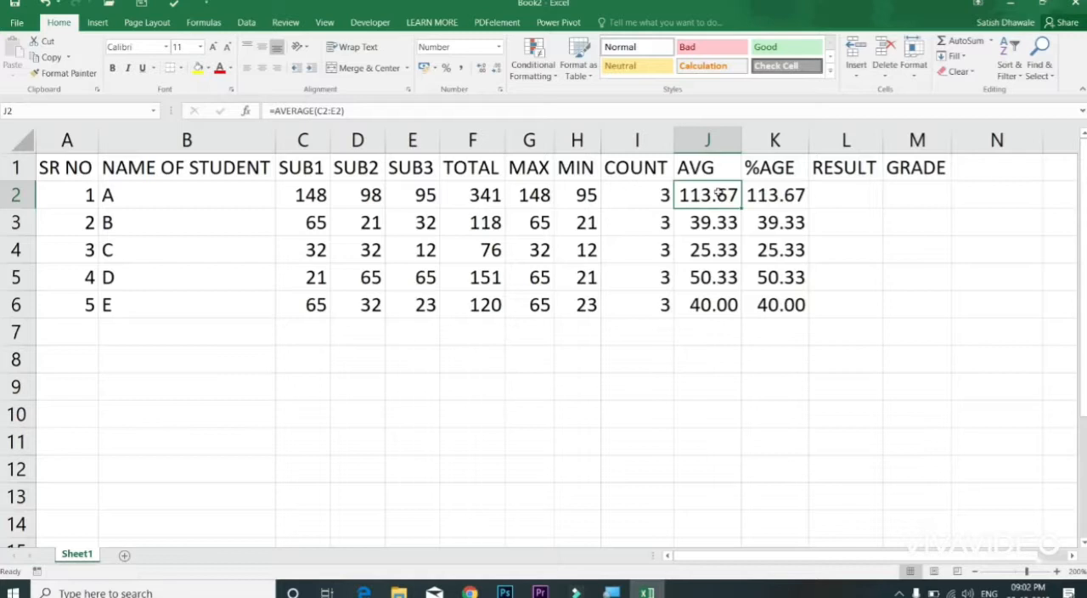
{"action": "double_click", "coordinate": [763, 196]}
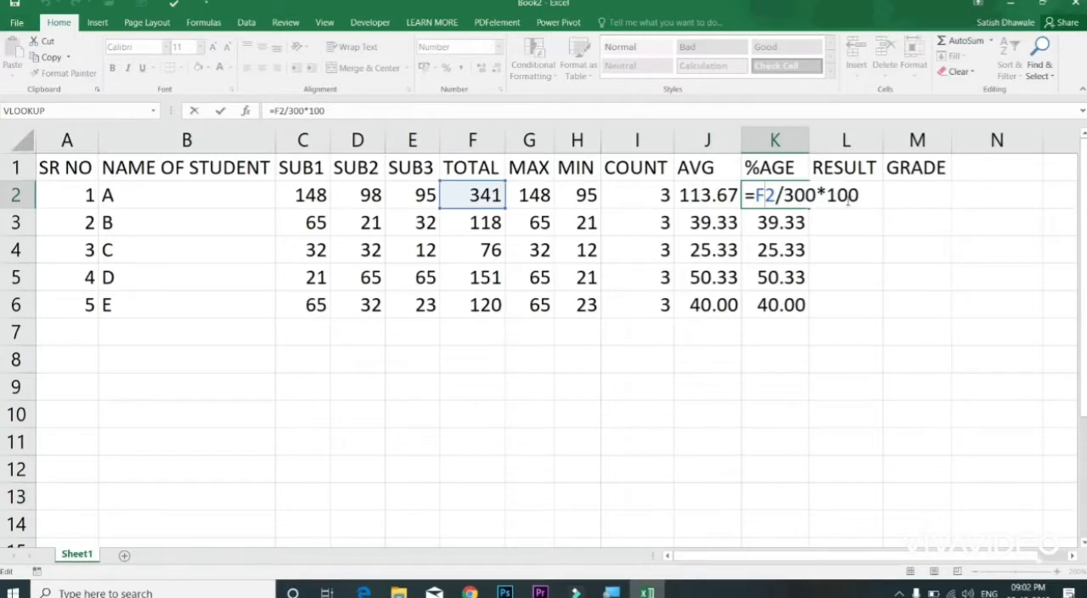
{"action": "left_click_drag", "start_coordinate": [805, 194], "coordinate": [796, 194]}
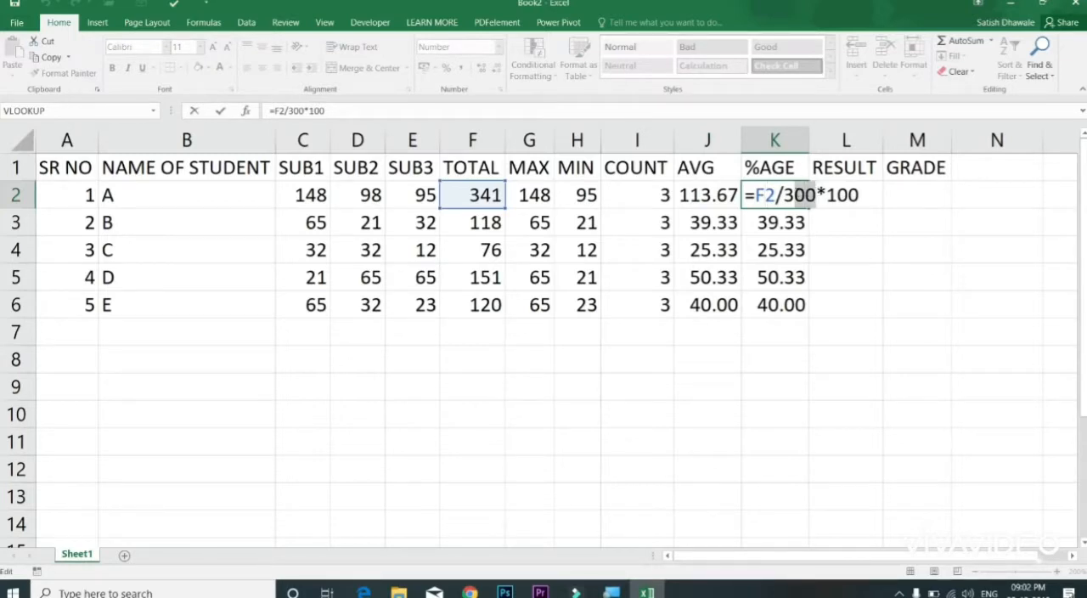
{"action": "type", "text": "50"}
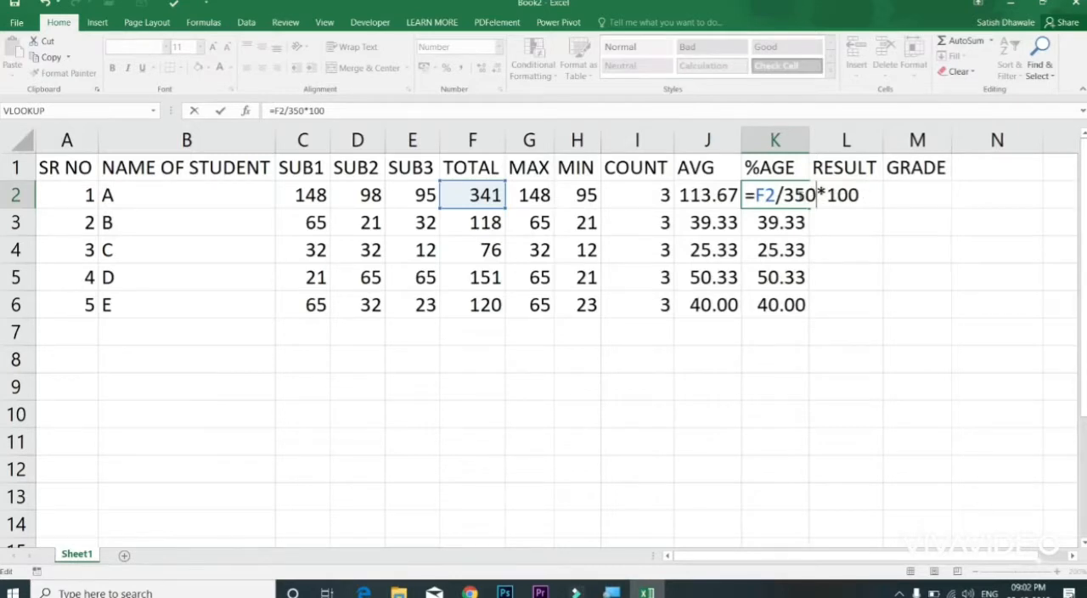
Step: Shorten the K2 percentage formula to =F2/3.5 and fill it down to K6
{"action": "left_click_drag", "start_coordinate": [796, 194], "coordinate": [895, 195]}
{"action": "key", "text": "BackSpace"}
{"action": "type", "text": ".5"}
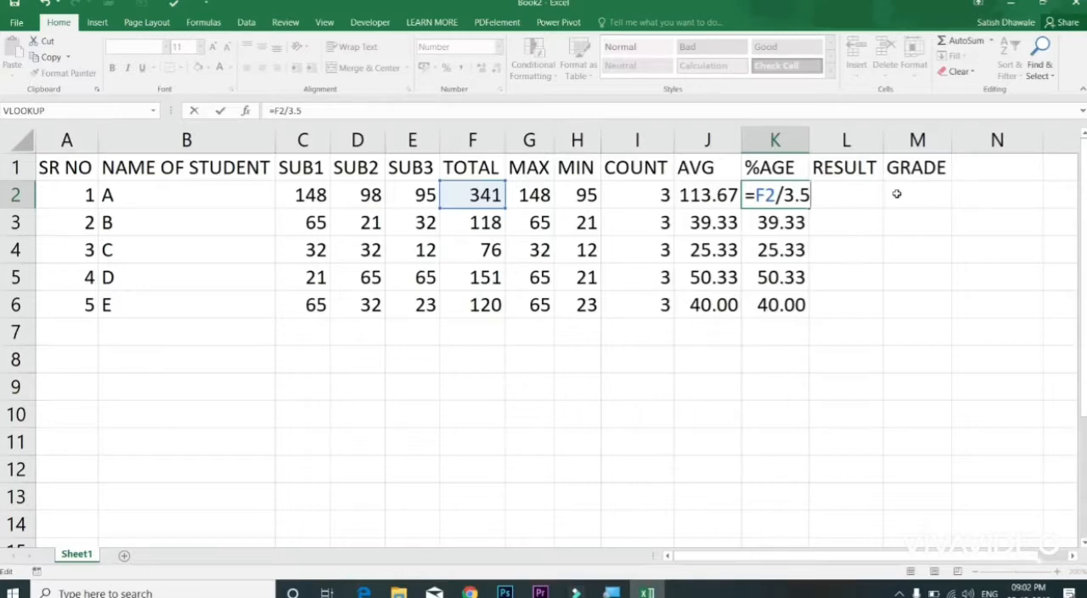
{"action": "key", "text": "Return"}
{"action": "left_click", "coordinate": [785, 197]}
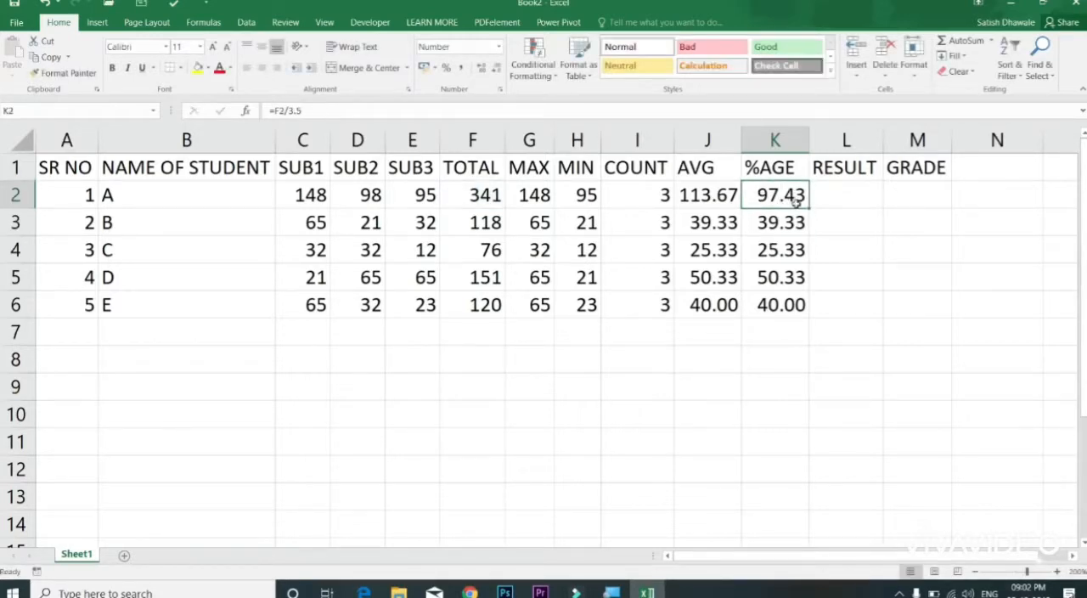
{"action": "double_click", "coordinate": [809, 209]}
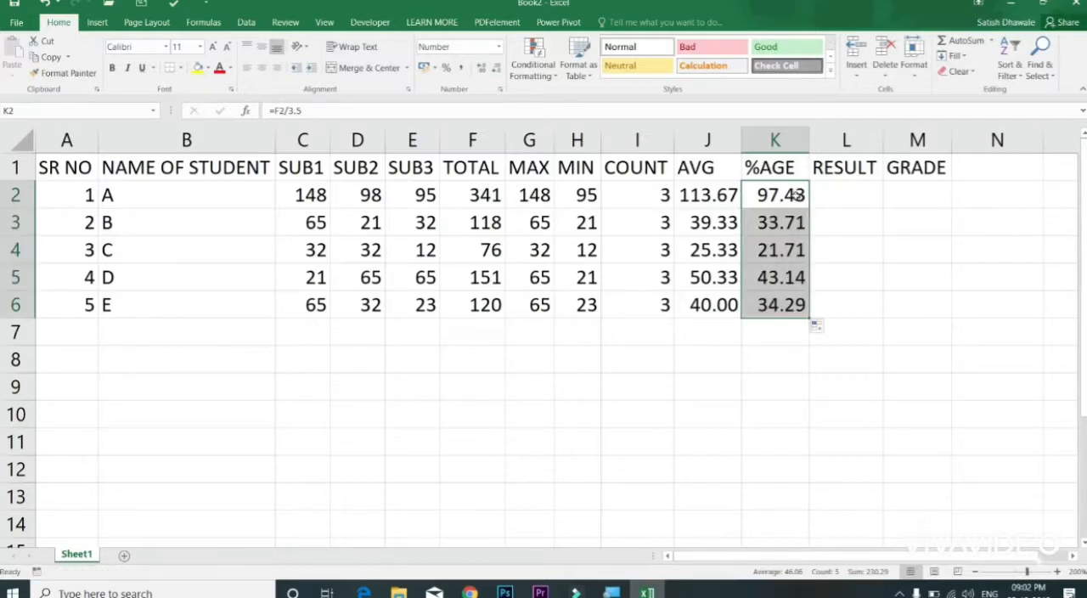
Step: Undo the percentage formula changes, the column widening and the new marks entered for student A
{"action": "left_click", "coordinate": [791, 199]}
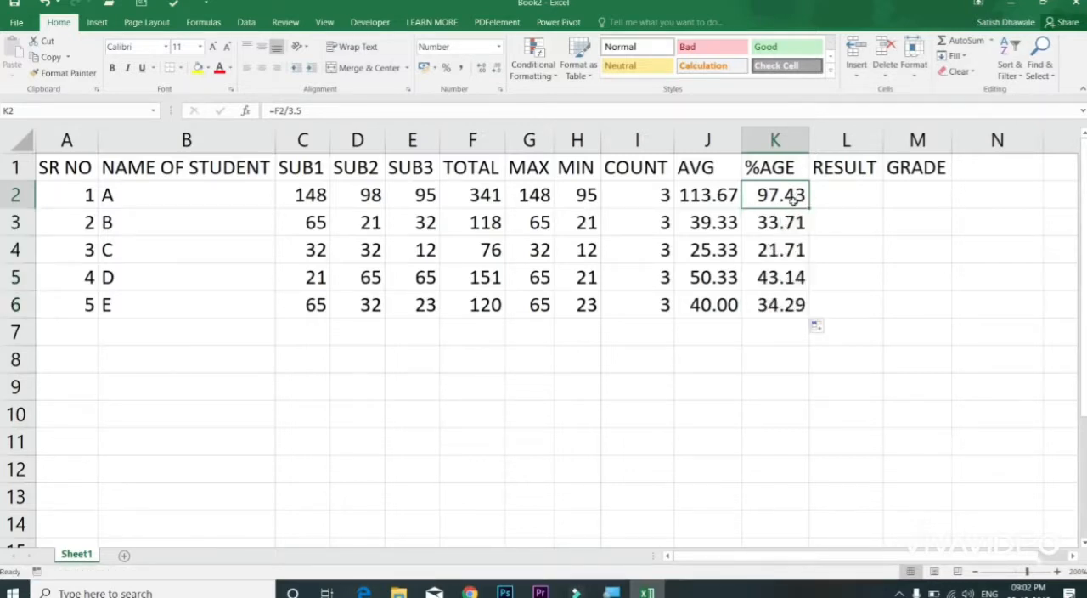
{"action": "left_click", "coordinate": [709, 197]}
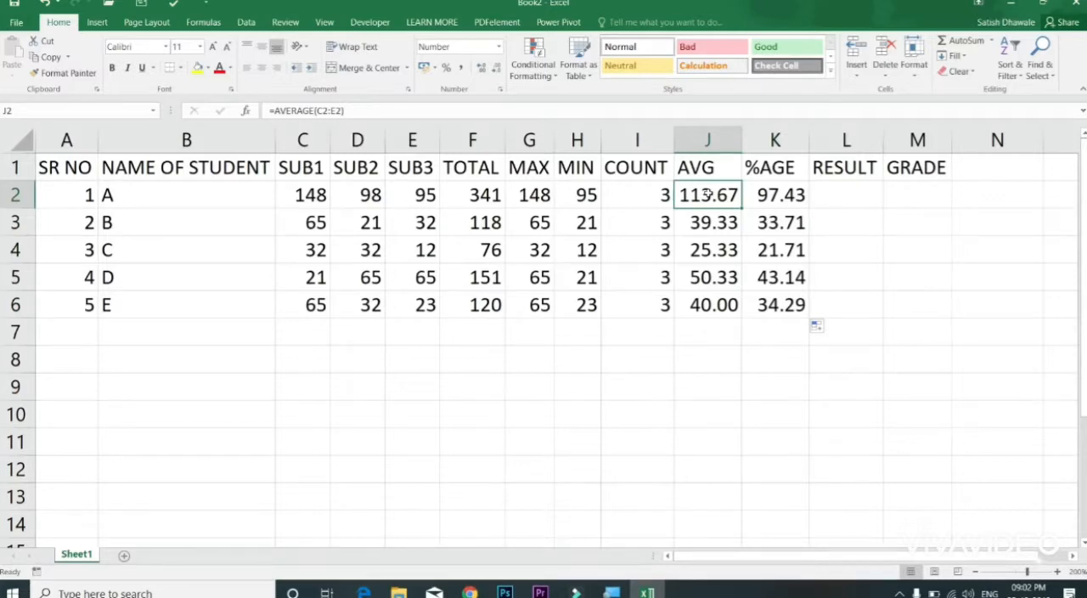
{"action": "left_click_drag", "start_coordinate": [324, 197], "coordinate": [327, 294]}
{"action": "left_click_drag", "start_coordinate": [367, 194], "coordinate": [364, 306]}
{"action": "key", "text": "ctrl+z"}
{"action": "key", "text": "ctrl+z"}
{"action": "key", "text": "ctrl+z"}
{"action": "key", "text": "ctrl+z"}
{"action": "key", "text": "ctrl+z"}
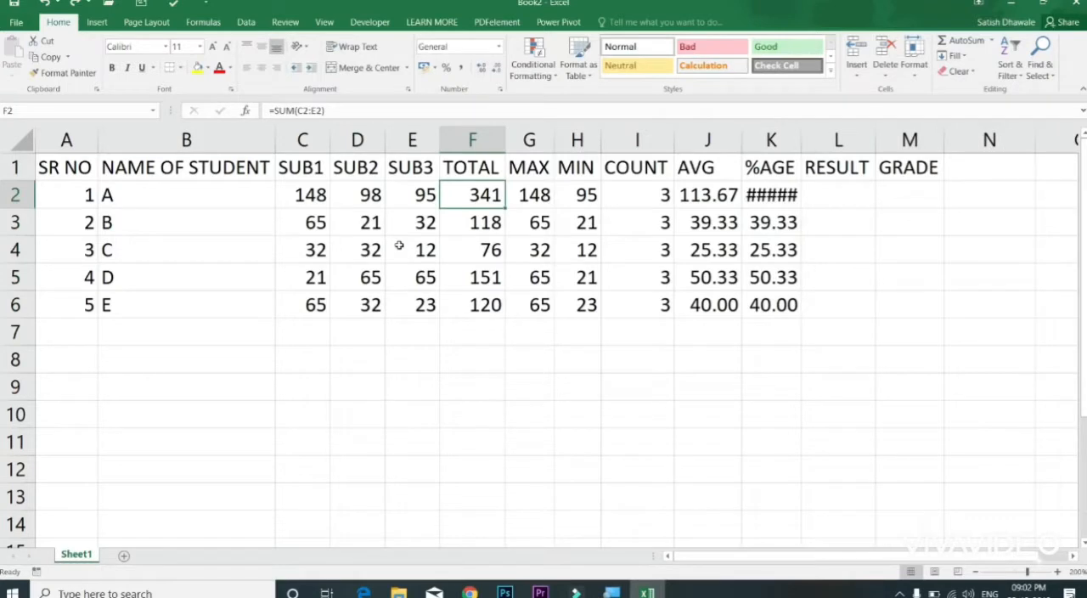
{"action": "key", "text": "ctrl+z"}
{"action": "key", "text": "ctrl+z"}
{"action": "key", "text": "ctrl+z"}
{"action": "key", "text": "ctrl+z"}
{"action": "key", "text": "ctrl+z"}
{"action": "key", "text": "ctrl+z"}
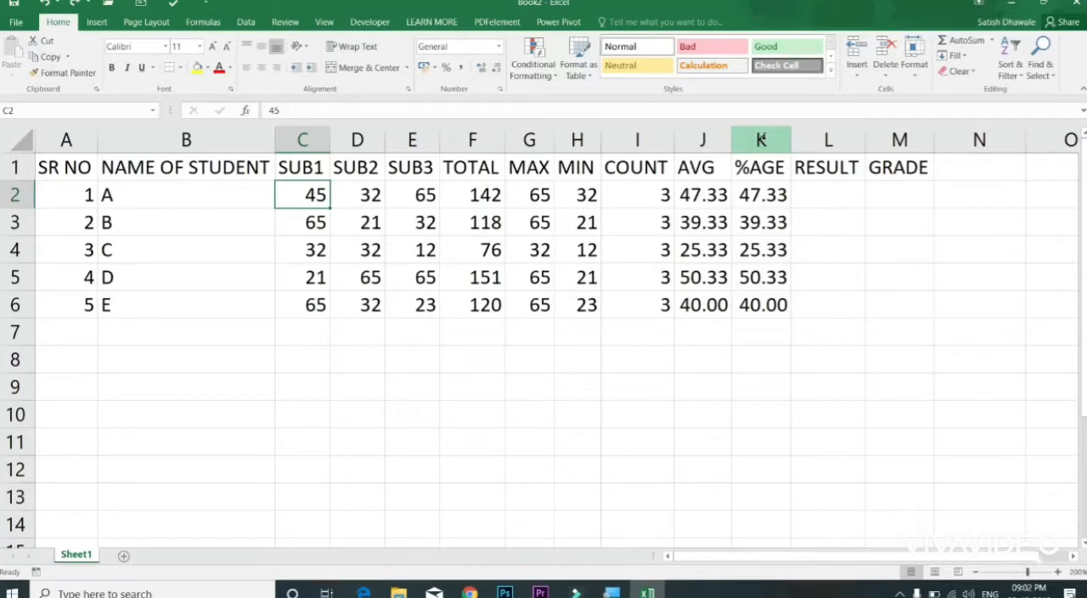
{"action": "left_click", "coordinate": [845, 199]}
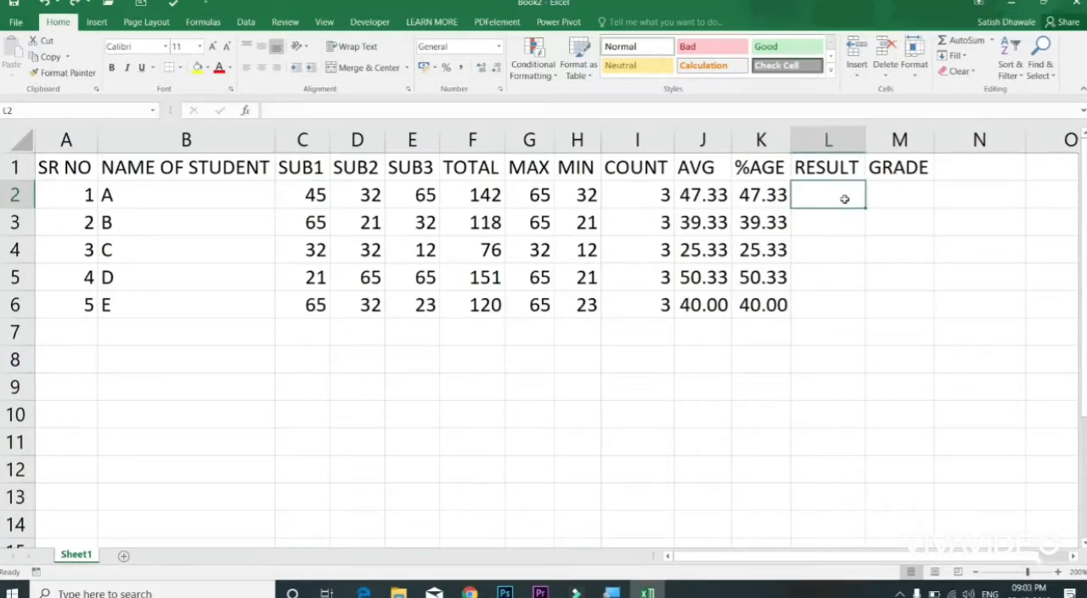
{"action": "left_click_drag", "start_coordinate": [883, 187], "coordinate": [820, 305]}
{"action": "left_click", "coordinate": [844, 200]}
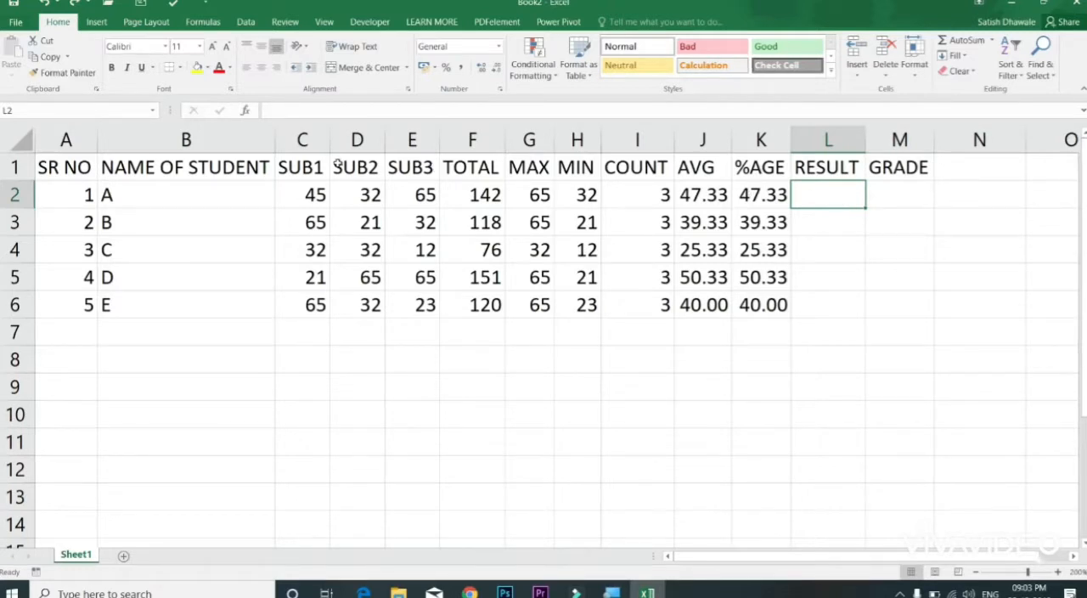
Step: Start a Less Than highlight rule on the subject marks in C2:E6 with a threshold of 35
{"action": "left_click_drag", "start_coordinate": [321, 189], "coordinate": [429, 306]}
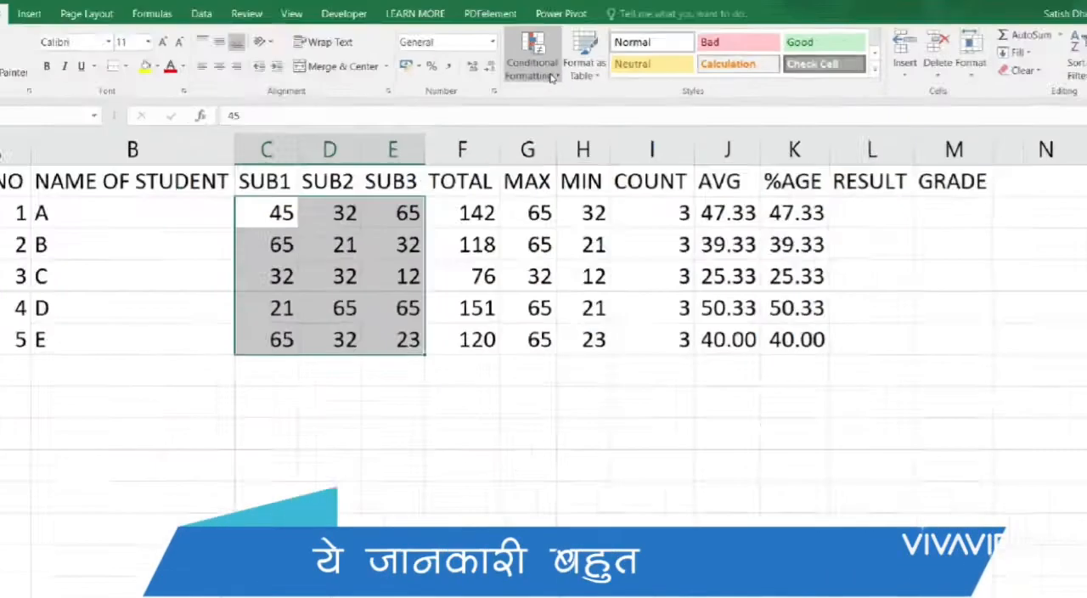
{"action": "left_click", "coordinate": [552, 77]}
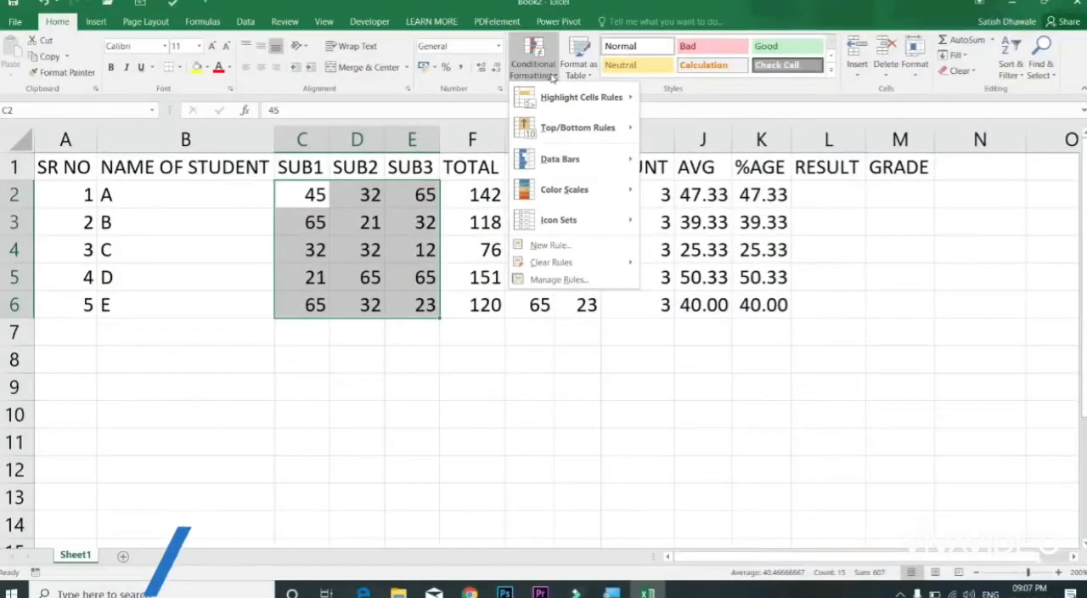
{"action": "mouse_move", "coordinate": [567, 99]}
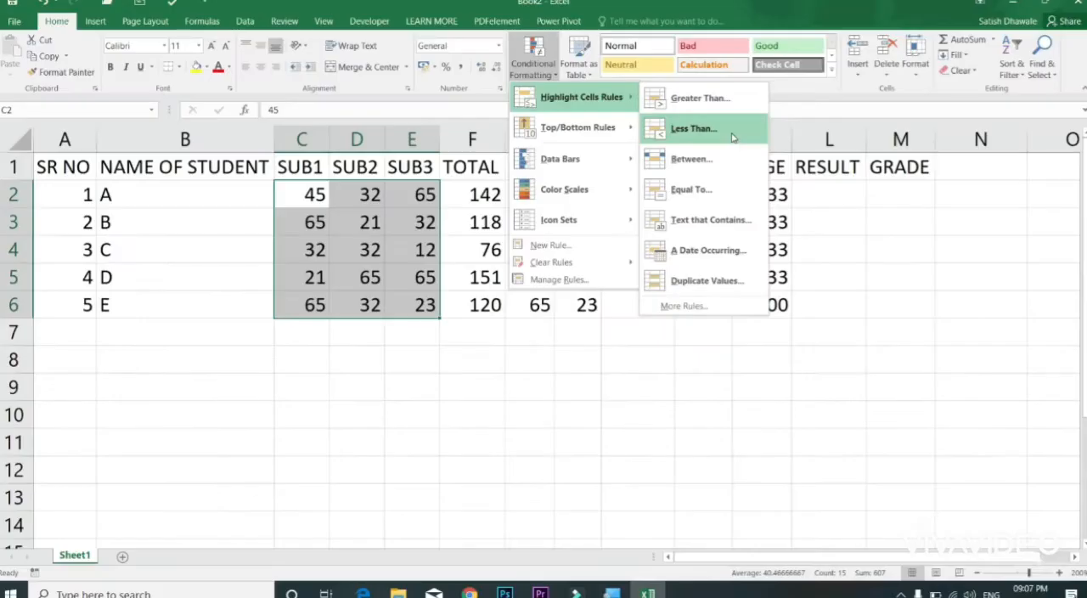
{"action": "left_click", "coordinate": [733, 136]}
{"action": "left_click_drag", "start_coordinate": [511, 235], "coordinate": [595, 347]}
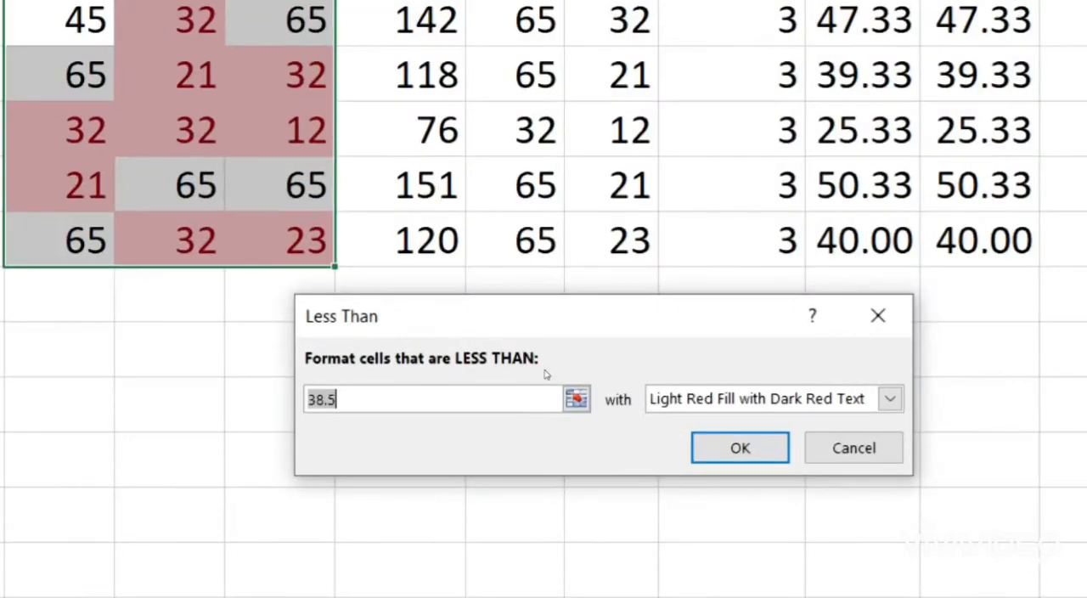
{"action": "key", "text": "BackSpace"}
{"action": "type", "text": "35"}
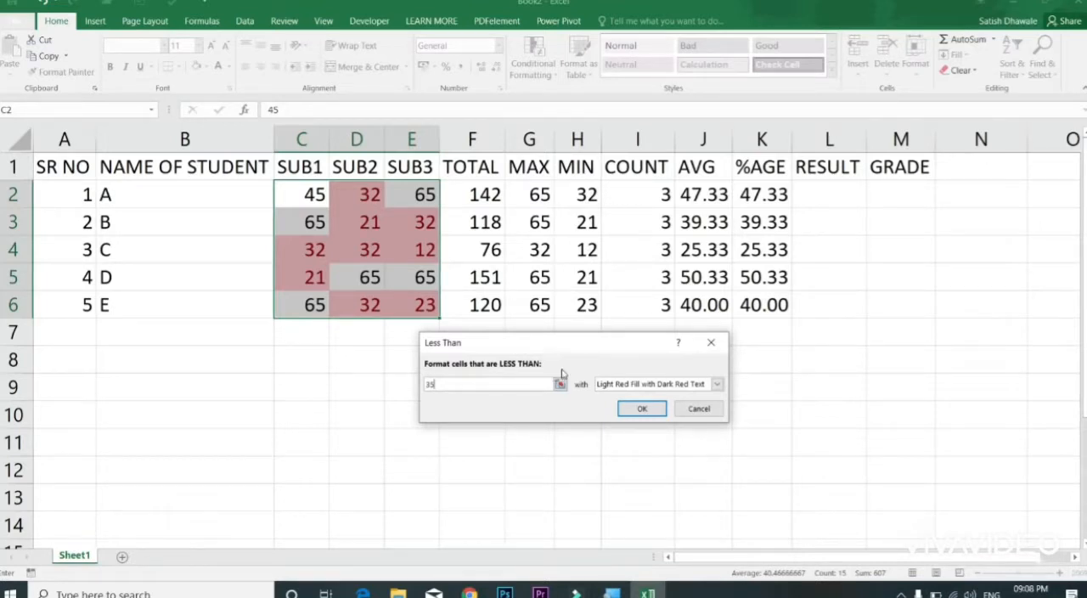
Step: Give the Less Than rule a custom format with red font colour and apply it
{"action": "left_click", "coordinate": [666, 387]}
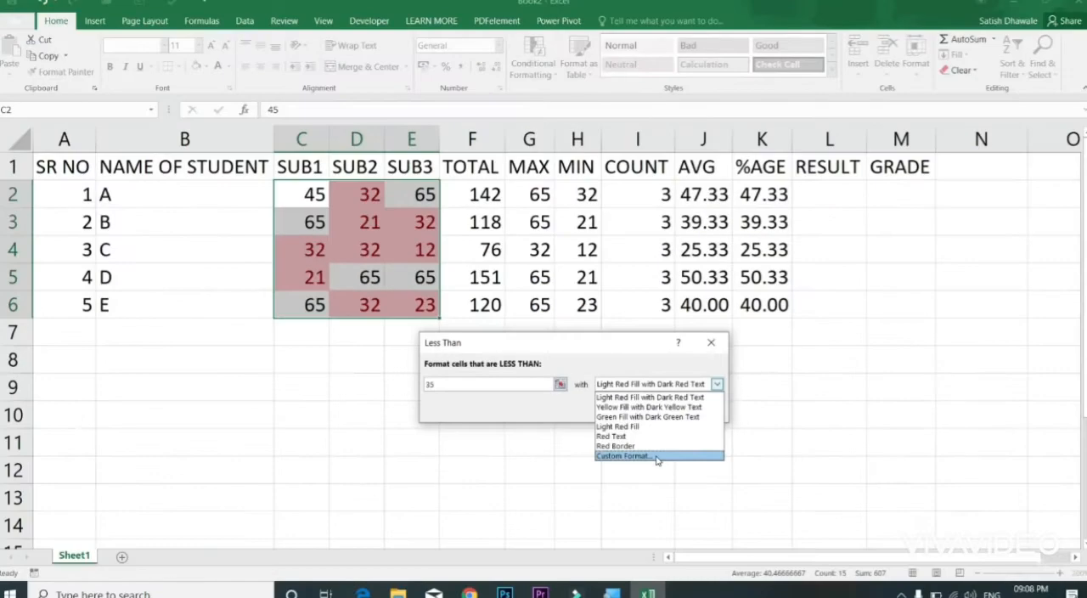
{"action": "left_click", "coordinate": [656, 456]}
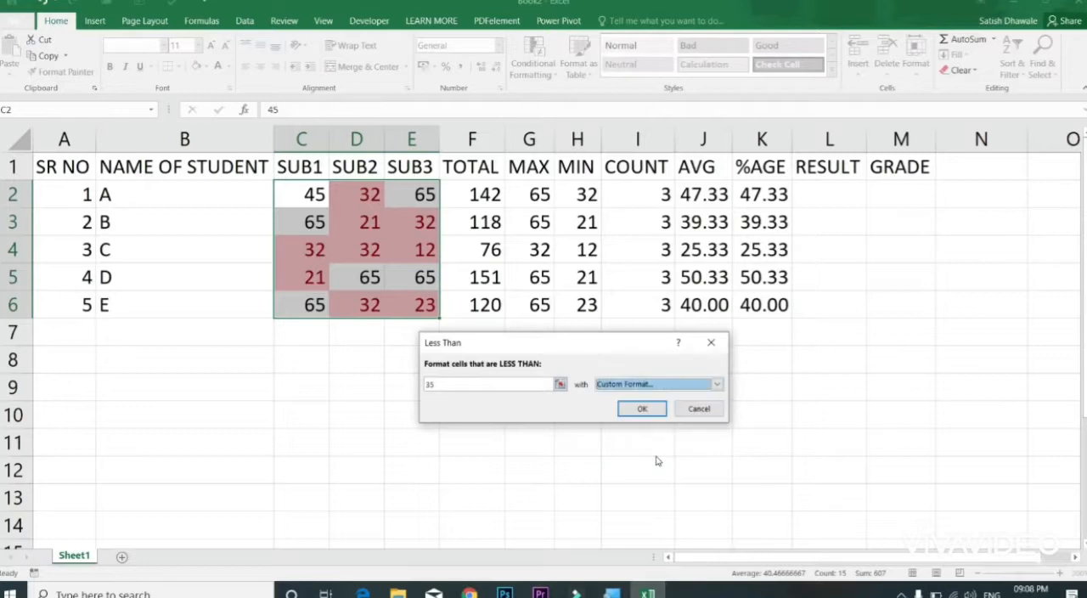
{"action": "left_click", "coordinate": [431, 84]}
{"action": "left_click", "coordinate": [340, 85]}
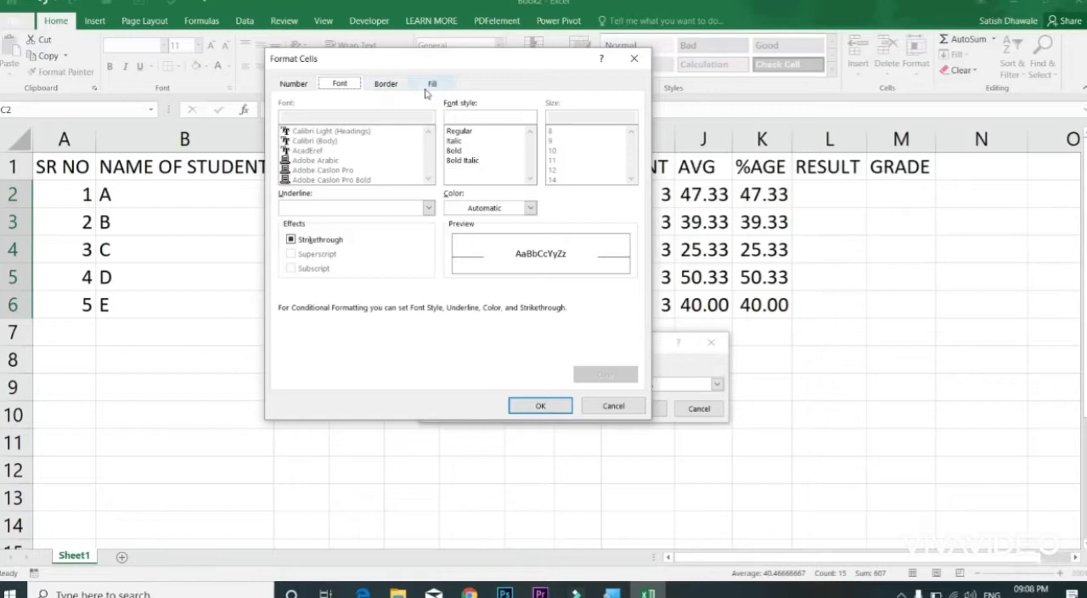
{"action": "left_click", "coordinate": [466, 209]}
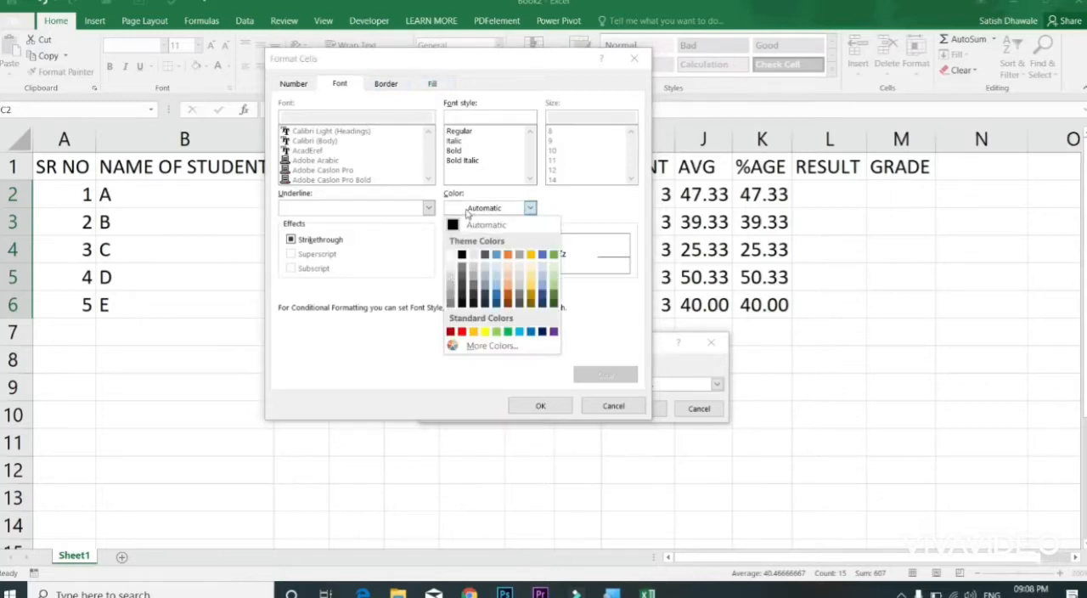
{"action": "left_click", "coordinate": [451, 331]}
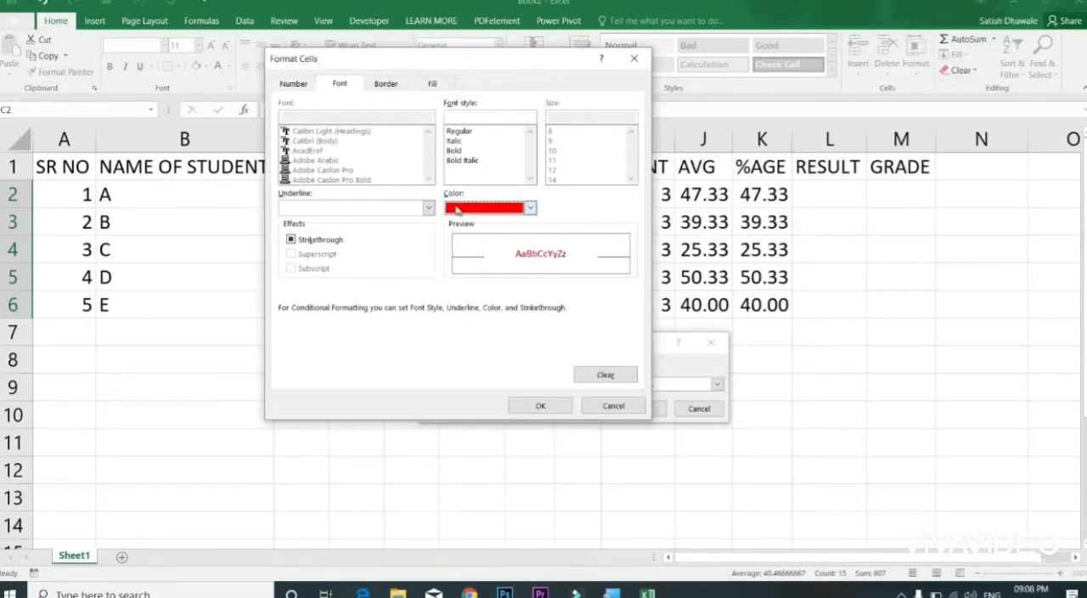
{"action": "left_click", "coordinate": [544, 405]}
{"action": "left_click", "coordinate": [641, 408]}
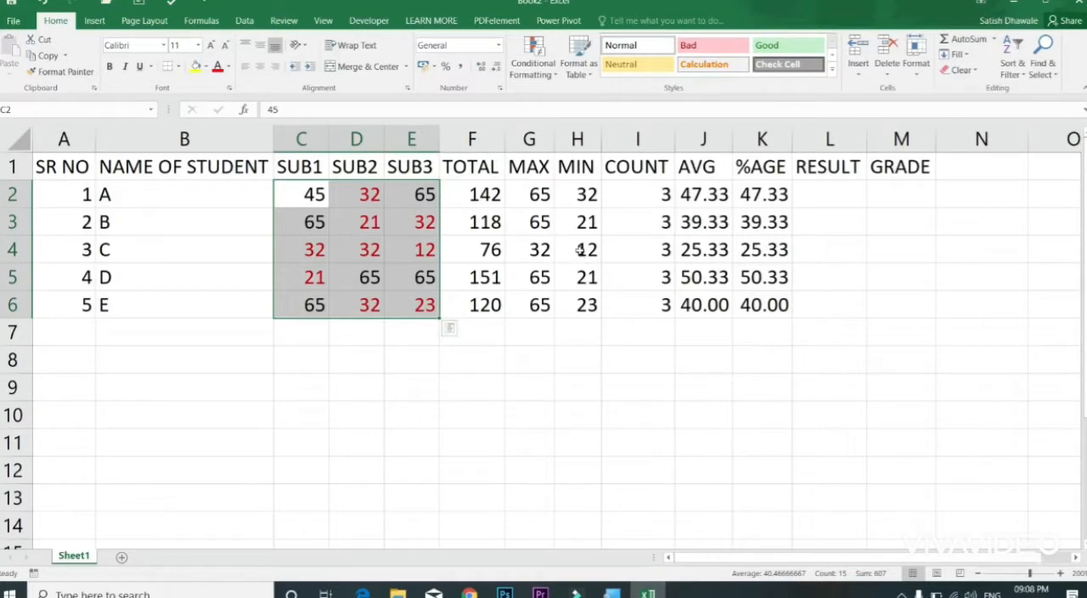
Step: Add a Greater Than 35 highlight rule to C2:E6 with a custom dark blue font colour
{"action": "left_click", "coordinate": [532, 59]}
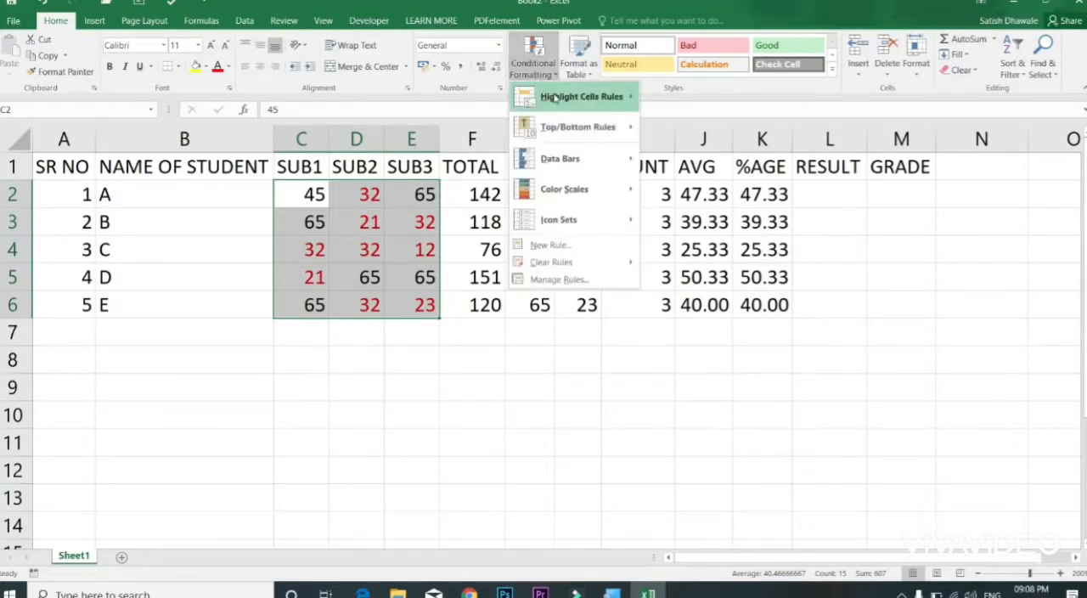
{"action": "mouse_move", "coordinate": [586, 97]}
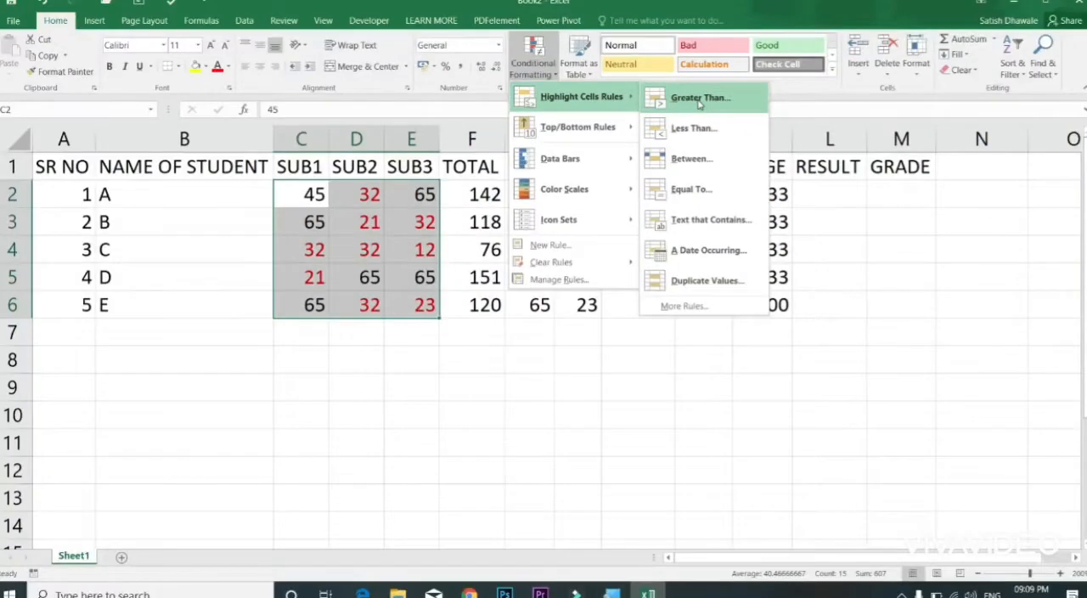
{"action": "left_click", "coordinate": [698, 100]}
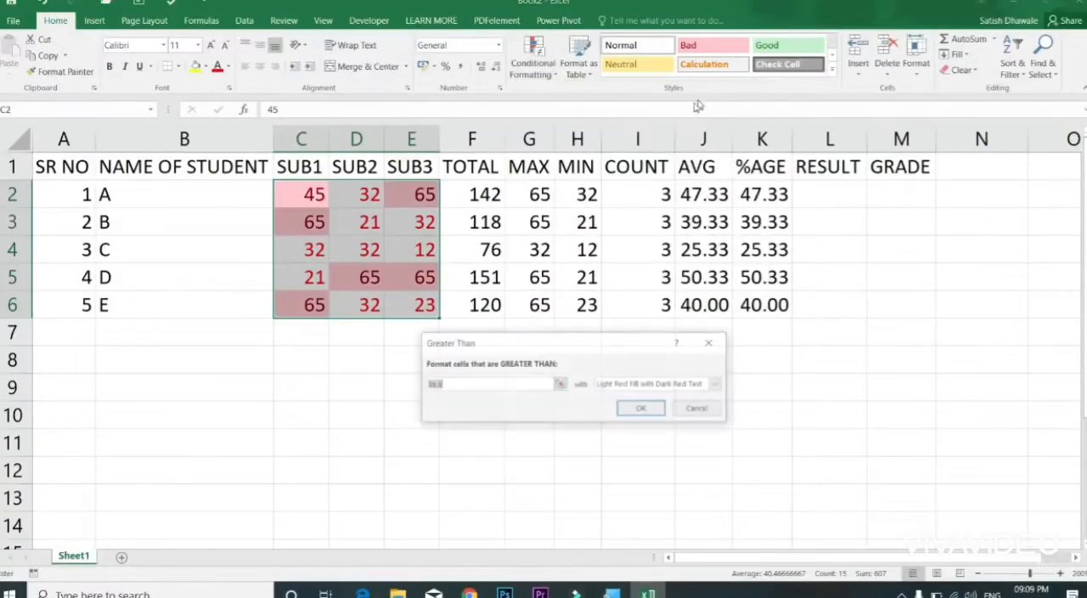
{"action": "type", "text": "35"}
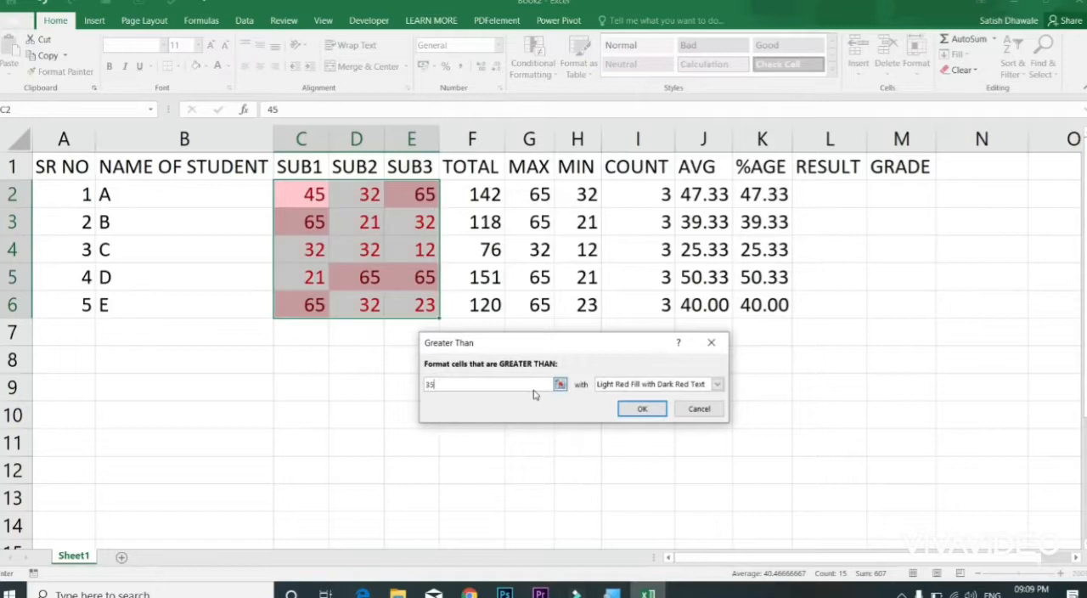
{"action": "left_click", "coordinate": [611, 387]}
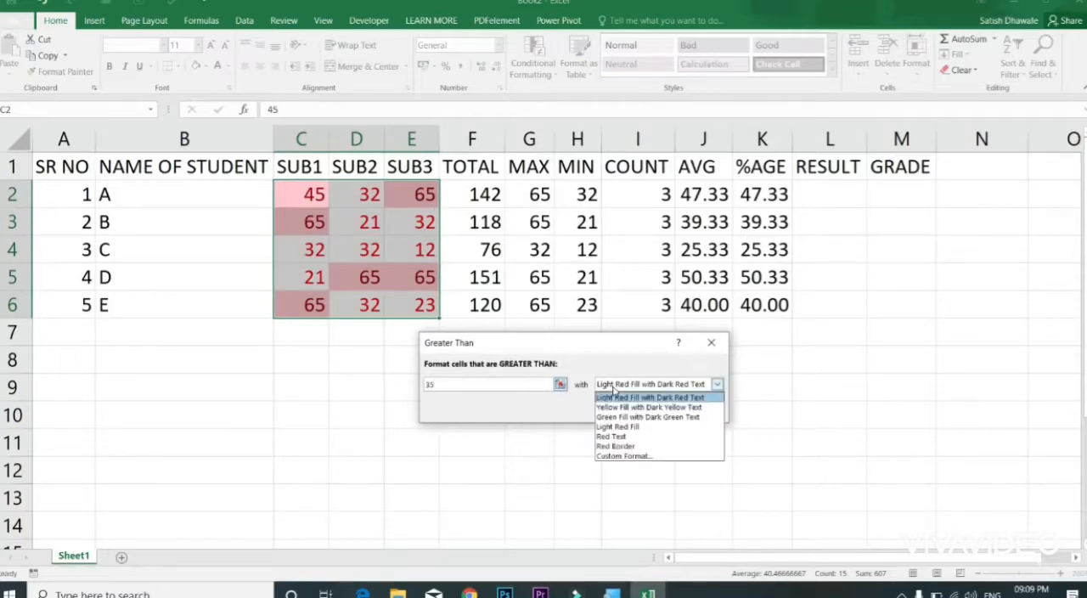
{"action": "left_click", "coordinate": [623, 456]}
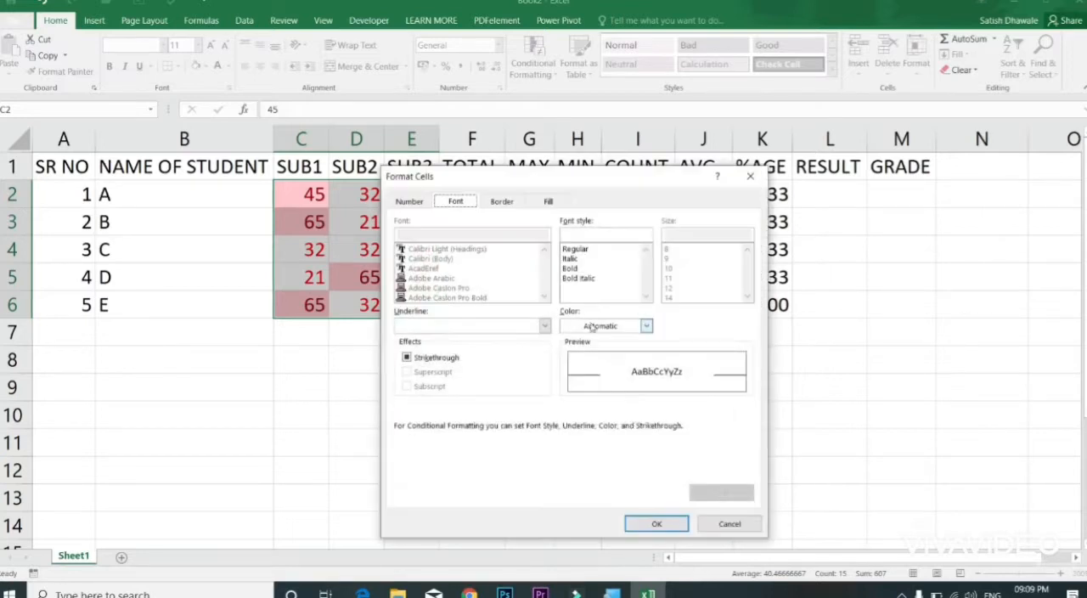
{"action": "left_click", "coordinate": [599, 326]}
{"action": "left_click", "coordinate": [657, 450]}
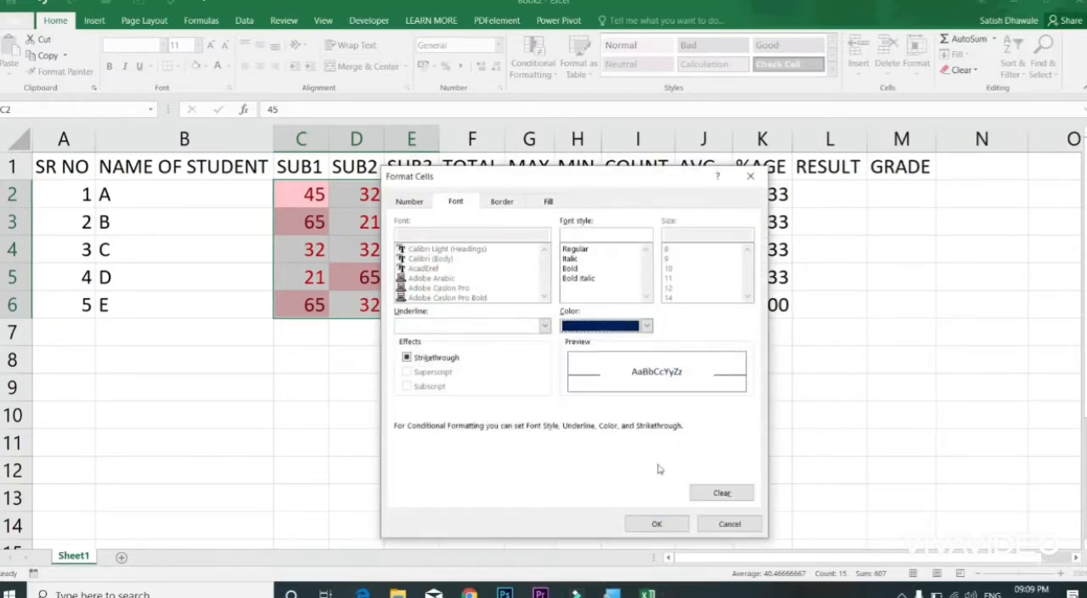
{"action": "left_click", "coordinate": [657, 523]}
{"action": "left_click", "coordinate": [654, 411]}
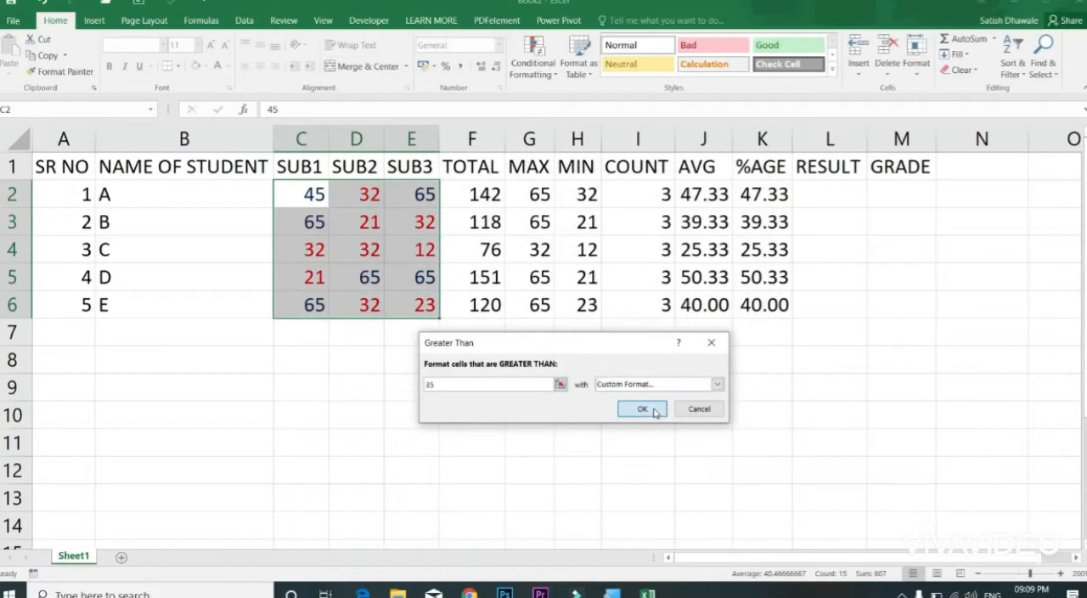
Step: Set the SUB2 marks of students B and C to 35
{"action": "left_click", "coordinate": [376, 228]}
{"action": "type", "text": "35"}
{"action": "key", "text": "Return"}
{"action": "type", "text": "35"}
{"action": "key", "text": "Return"}
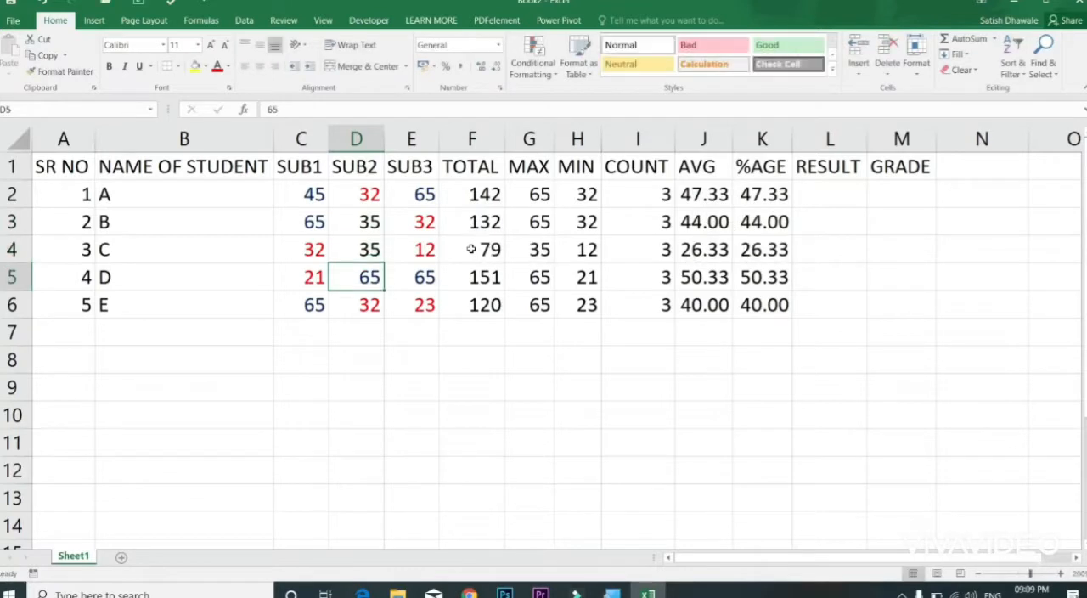
Step: Add an Equal To 35 highlight rule to the marks in C2:E6 with a custom purple font colour
{"action": "left_click_drag", "start_coordinate": [312, 194], "coordinate": [425, 298]}
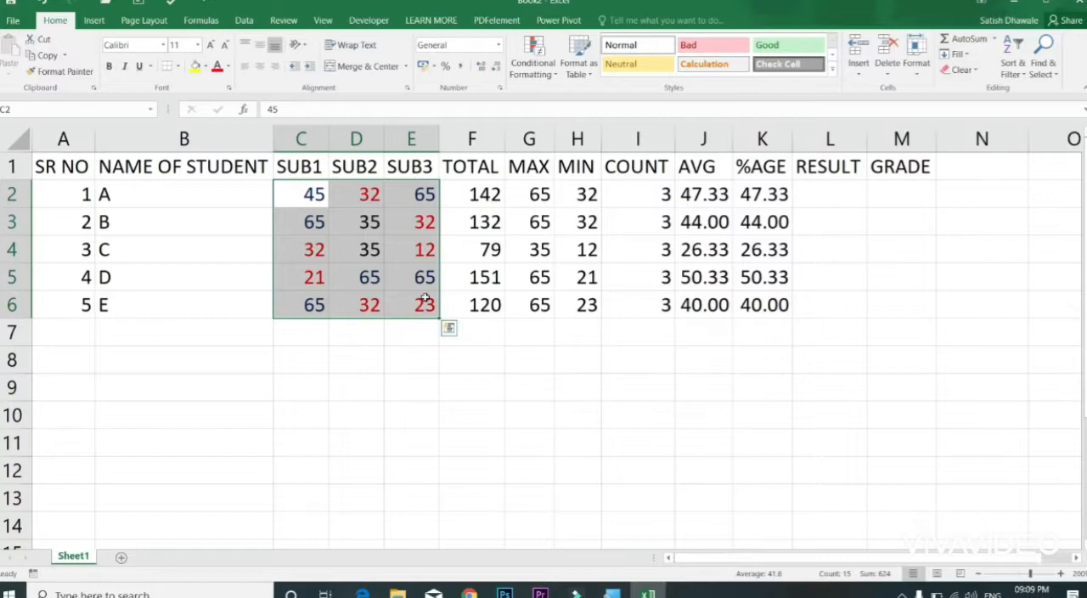
{"action": "left_click", "coordinate": [533, 61]}
{"action": "mouse_move", "coordinate": [571, 96]}
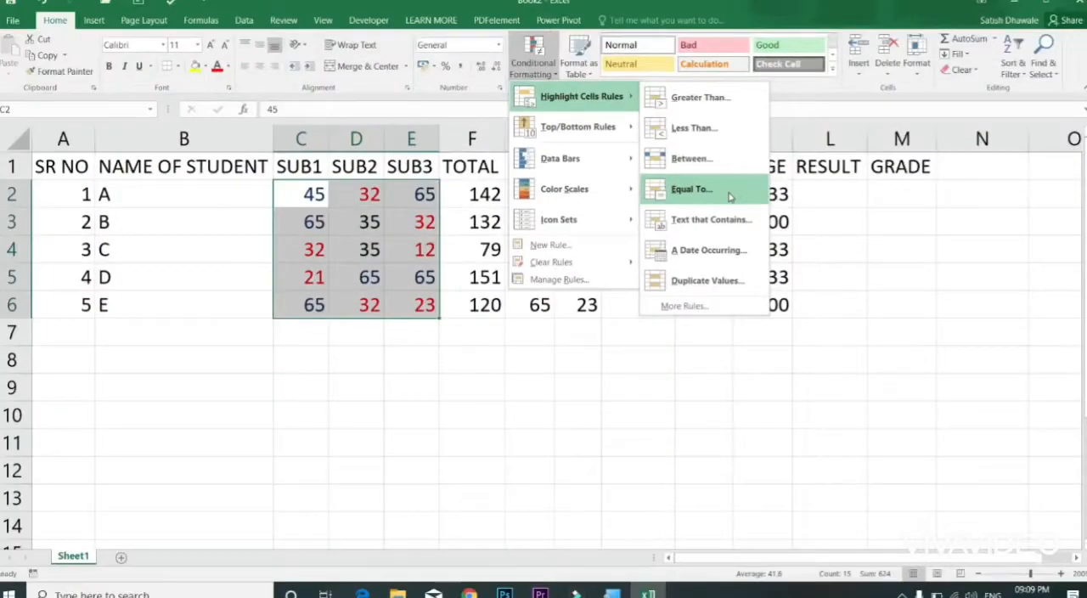
{"action": "left_click", "coordinate": [728, 196]}
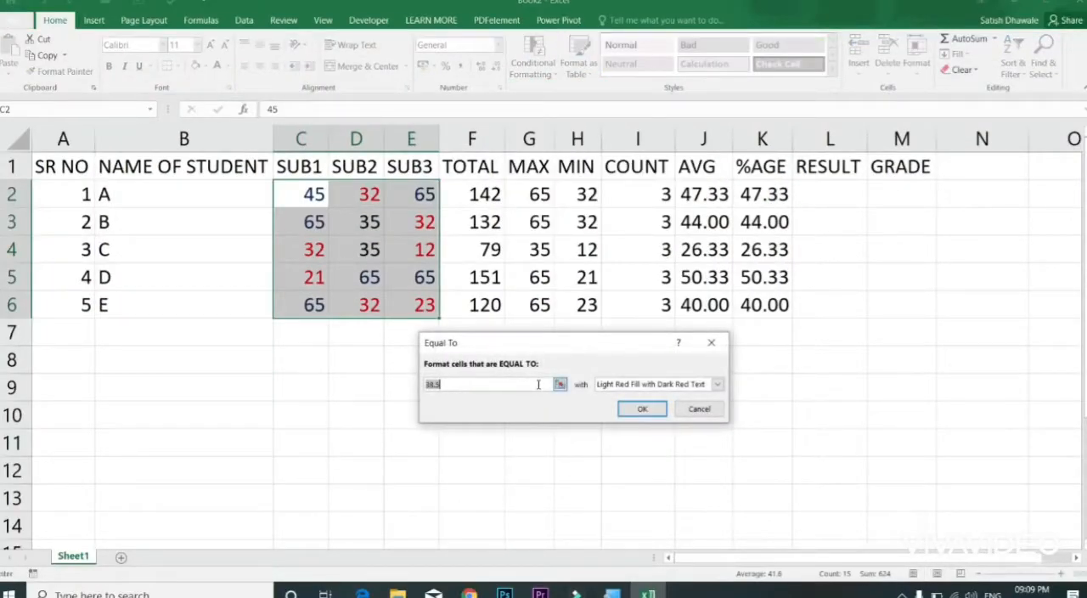
{"action": "type", "text": "35"}
{"action": "left_click", "coordinate": [618, 386]}
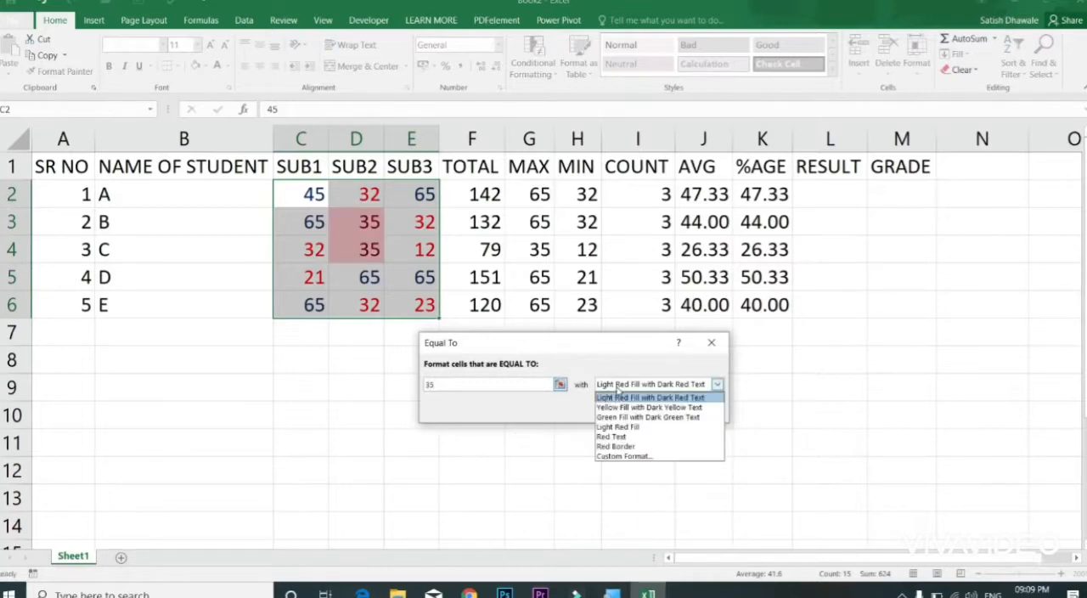
{"action": "left_click", "coordinate": [619, 456]}
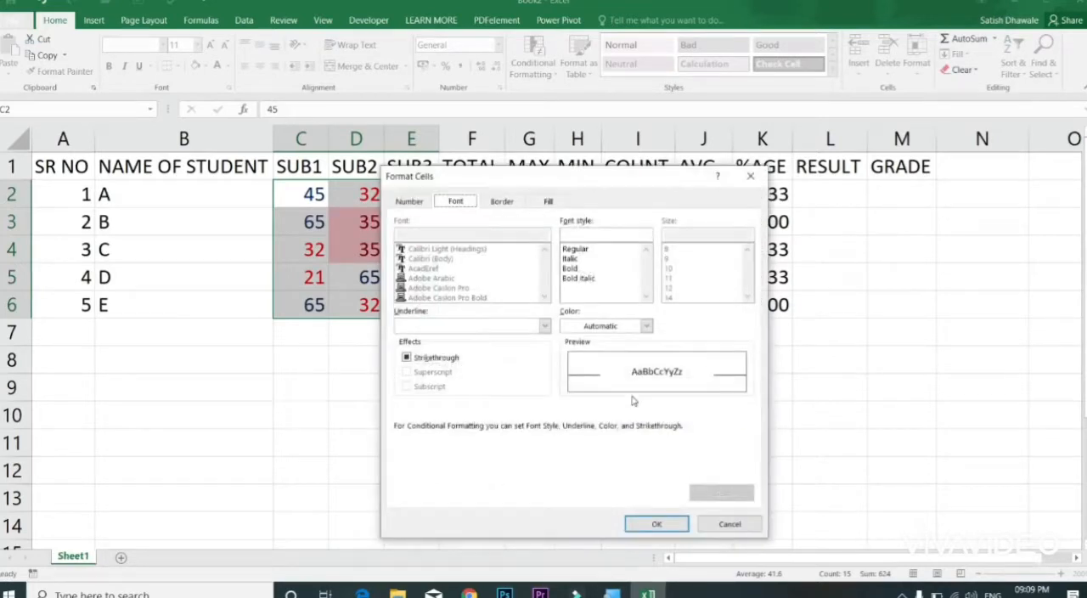
{"action": "left_click", "coordinate": [646, 326]}
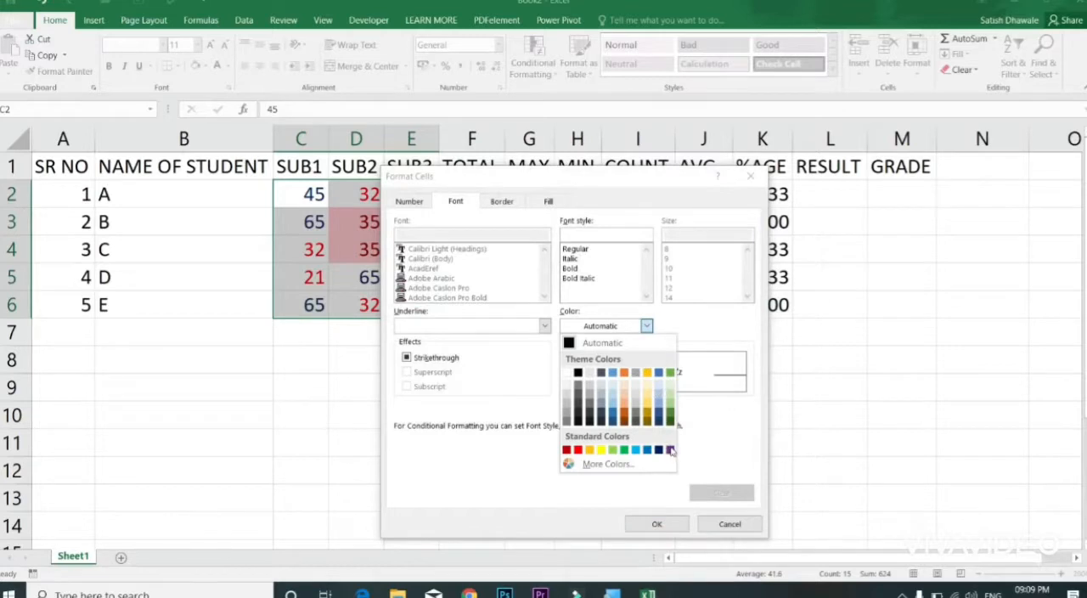
{"action": "left_click", "coordinate": [670, 450]}
{"action": "left_click", "coordinate": [654, 524]}
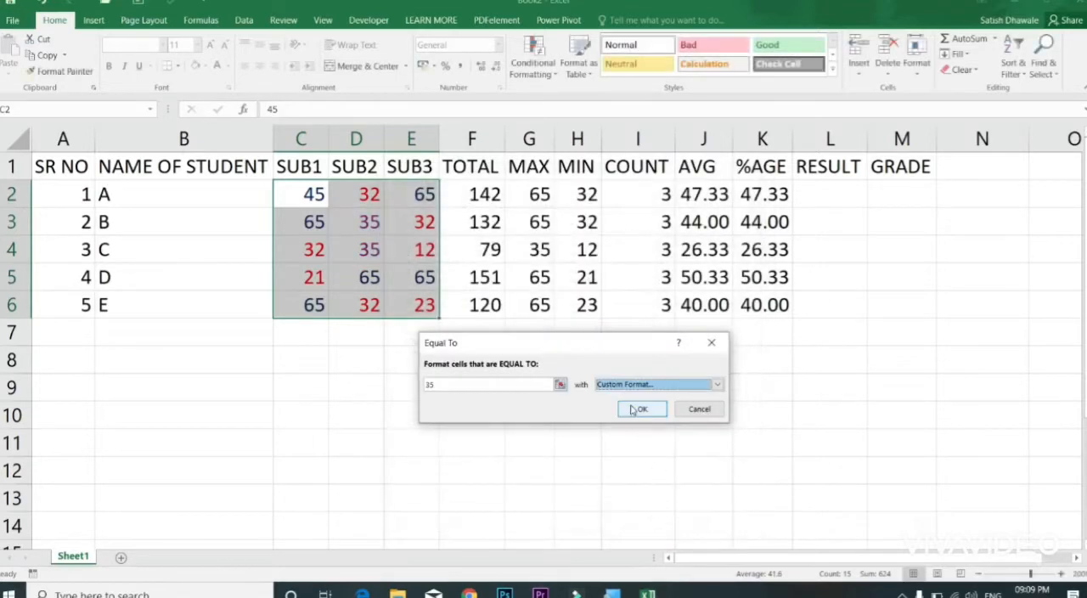
{"action": "left_click", "coordinate": [637, 409]}
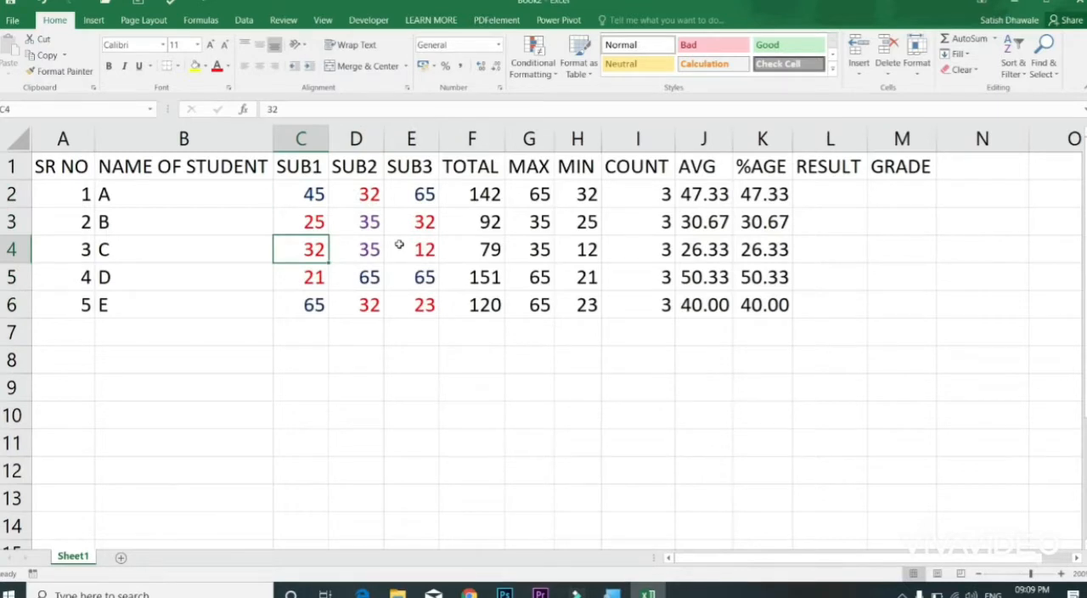
Step: Change student A's marks to 35 in SUB1 and 65 in SUB2
{"action": "double_click", "coordinate": [309, 203]}
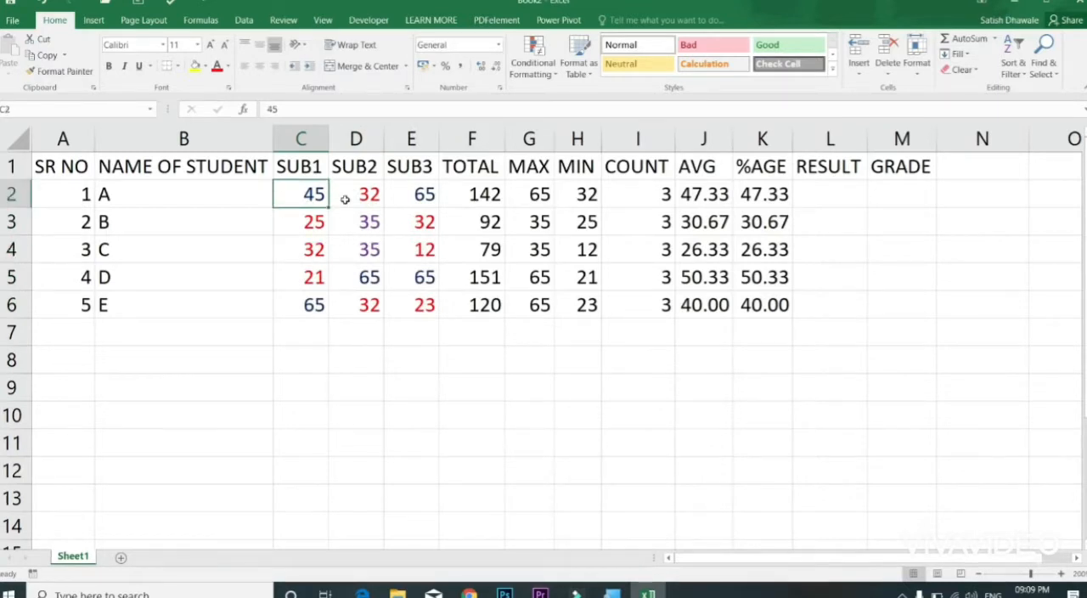
{"action": "key", "text": "Delete"}
{"action": "type", "text": "3"}
{"action": "key", "text": "Return"}
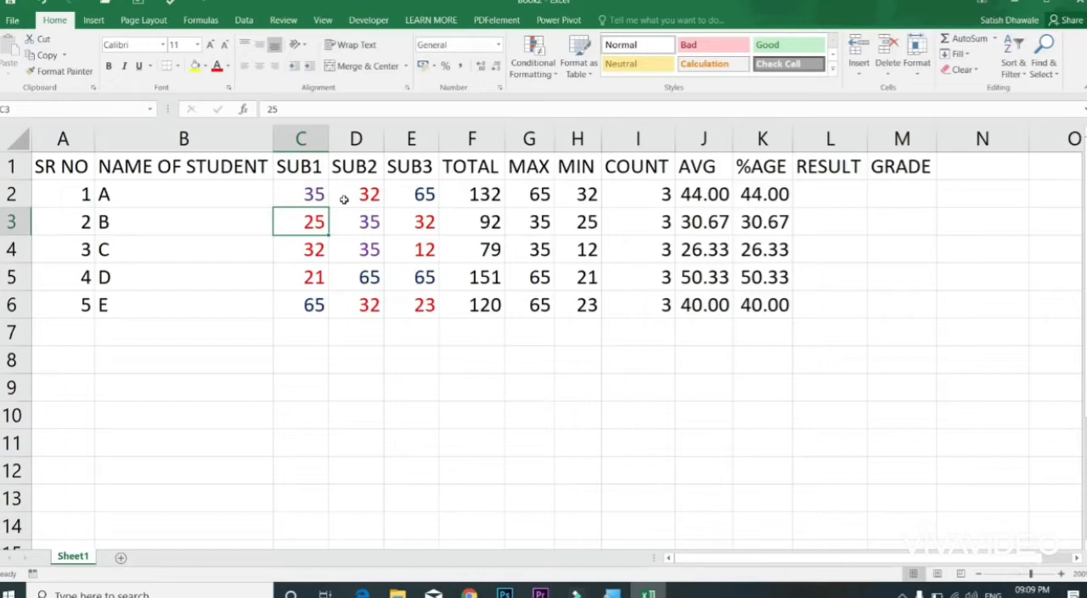
{"action": "double_click", "coordinate": [342, 199]}
{"action": "key", "text": "Delete"}
{"action": "key", "text": "Delete"}
{"action": "type", "text": "65"}
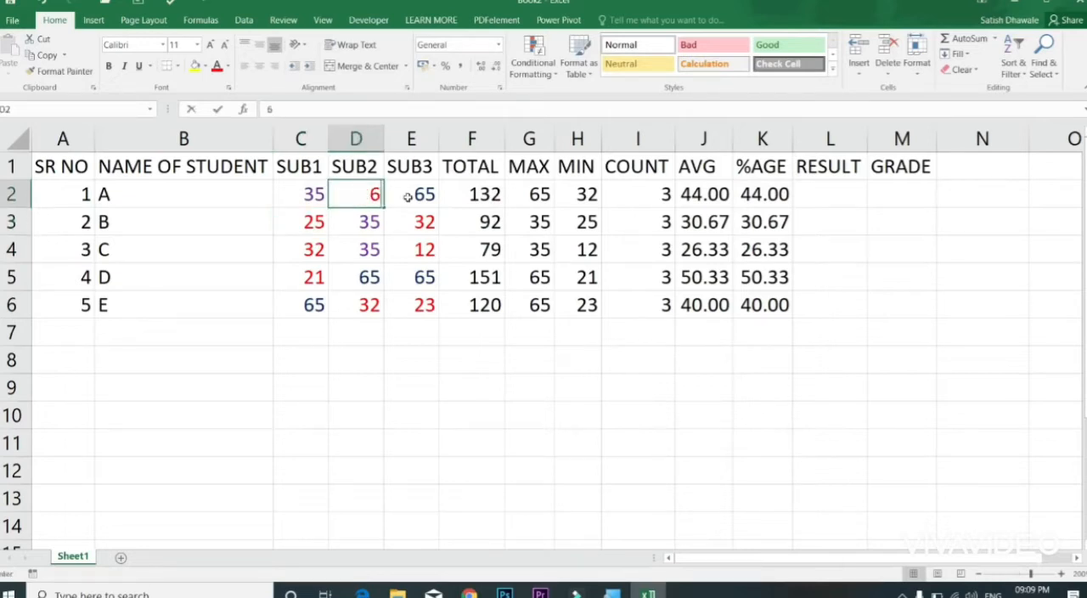
{"action": "key", "text": "Return"}
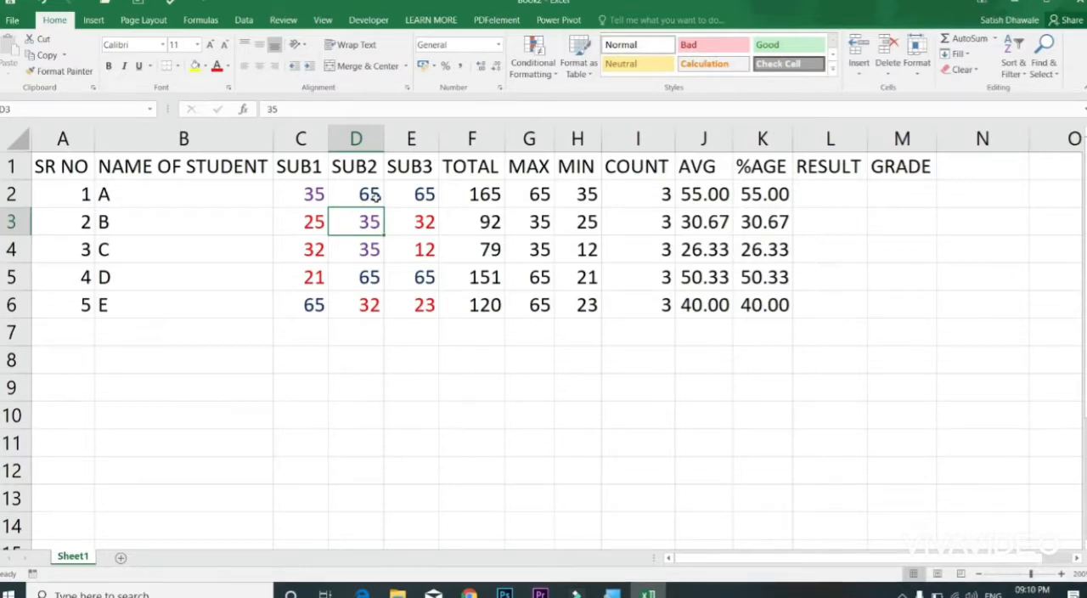
Step: Add a Between 150 and 170 highlight rule to the totals in F2:F6 using Yellow Fill with Dark Yellow Text
{"action": "left_click_drag", "start_coordinate": [497, 195], "coordinate": [475, 297]}
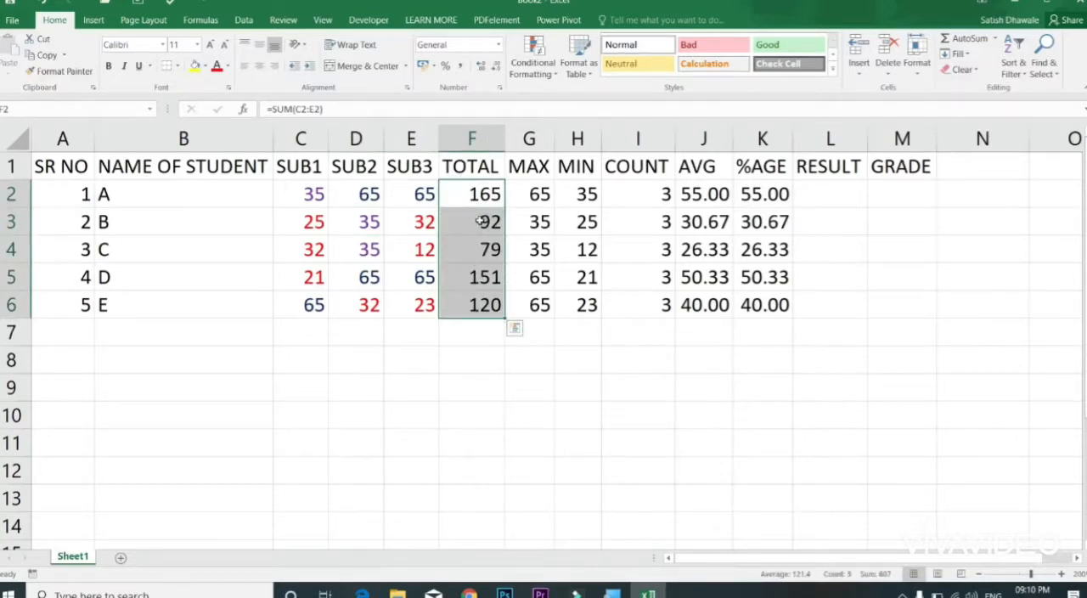
{"action": "left_click", "coordinate": [541, 75]}
{"action": "mouse_move", "coordinate": [581, 96]}
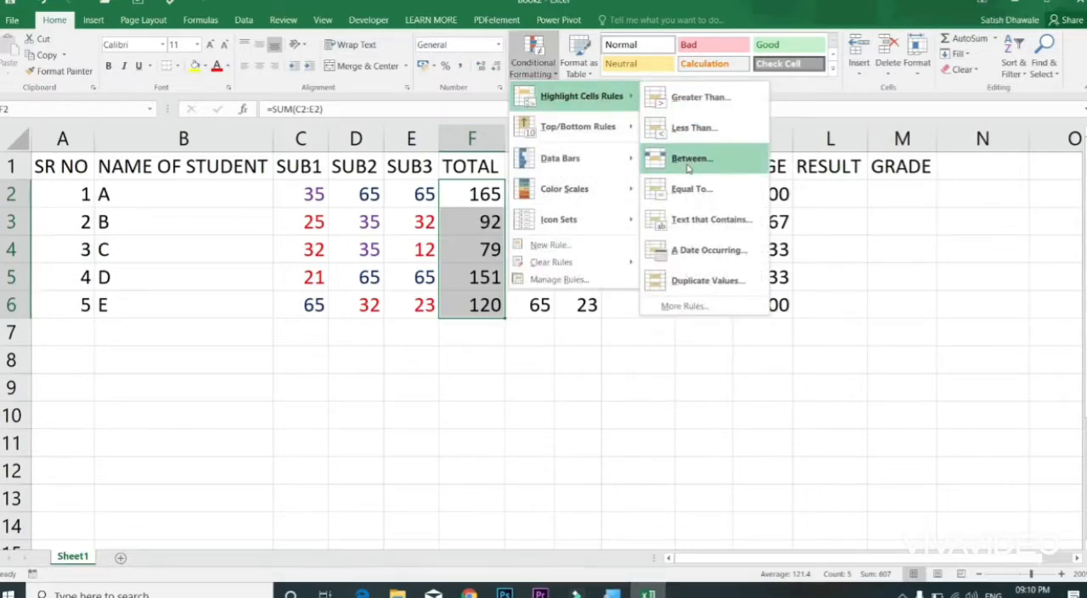
{"action": "left_click", "coordinate": [688, 159]}
{"action": "type", "text": "150"}
{"action": "key", "text": "Tab"}
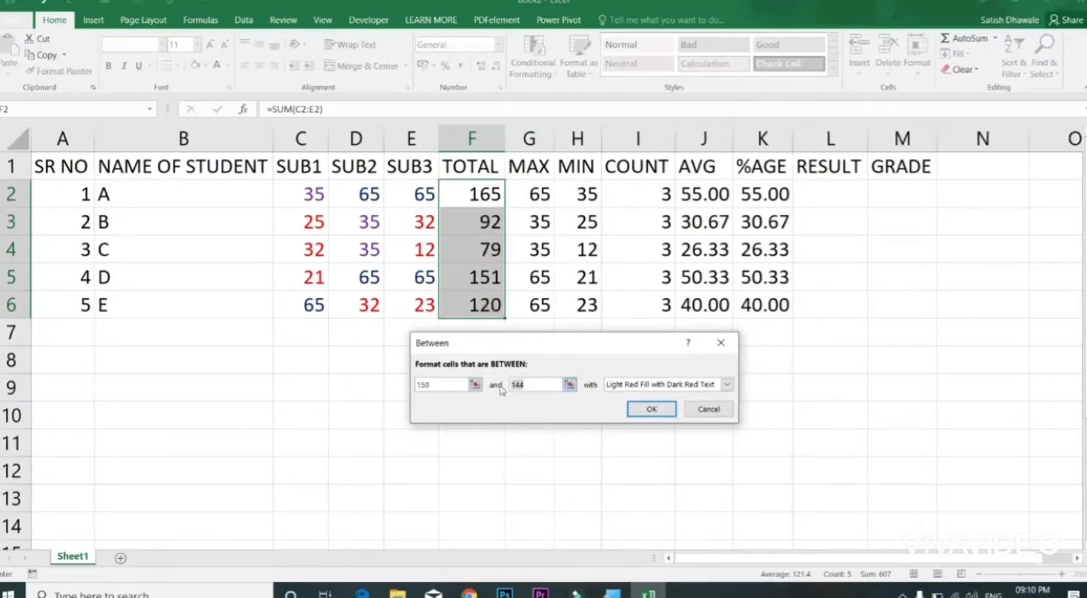
{"action": "type", "text": "170"}
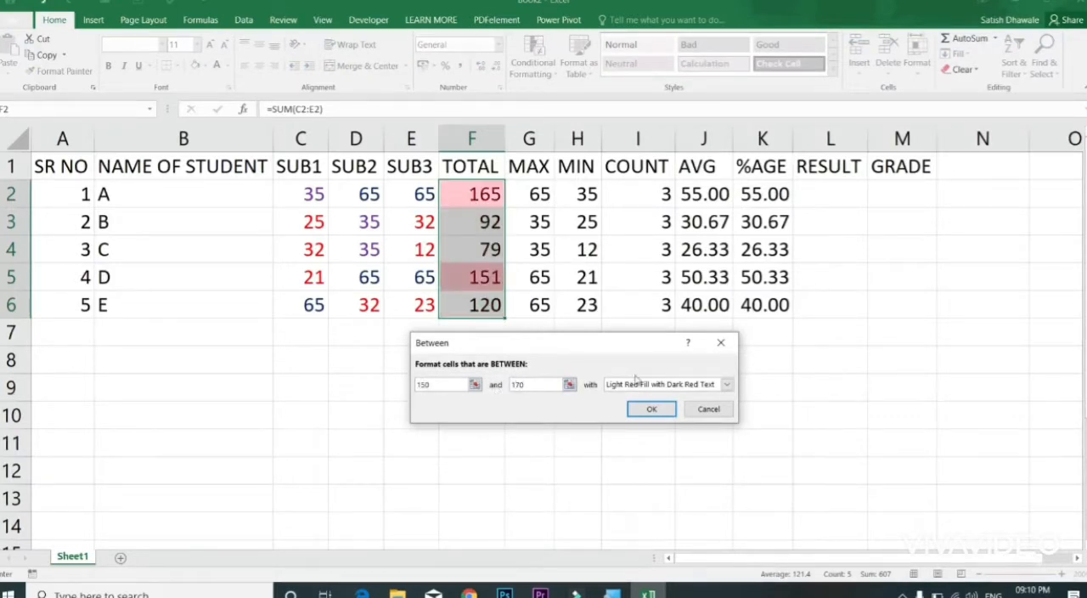
{"action": "left_click", "coordinate": [639, 384]}
{"action": "left_click", "coordinate": [630, 404]}
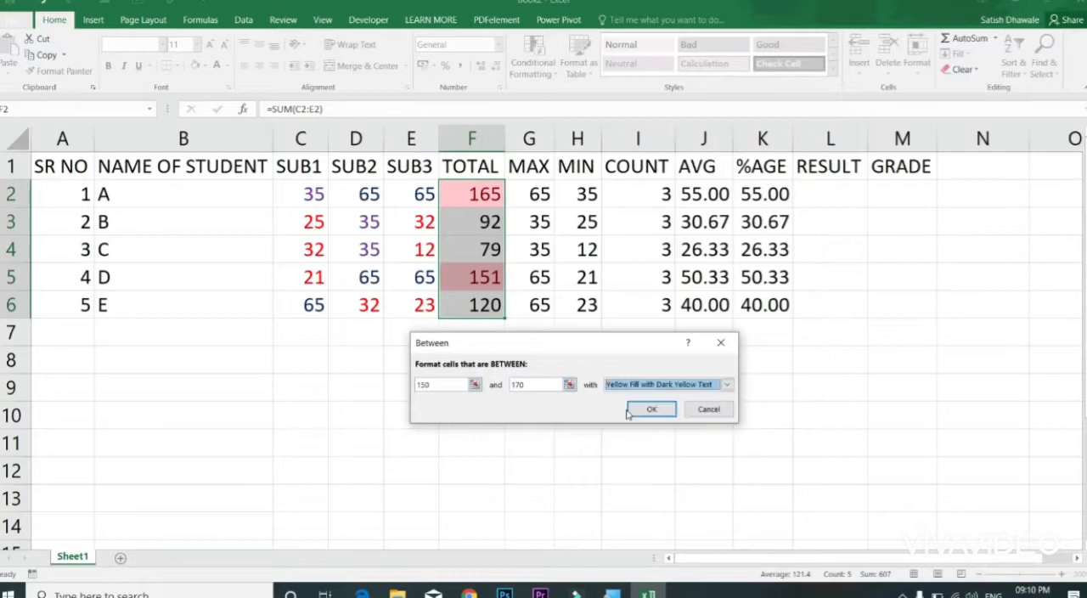
{"action": "left_click", "coordinate": [630, 409]}
{"action": "left_click", "coordinate": [623, 407]}
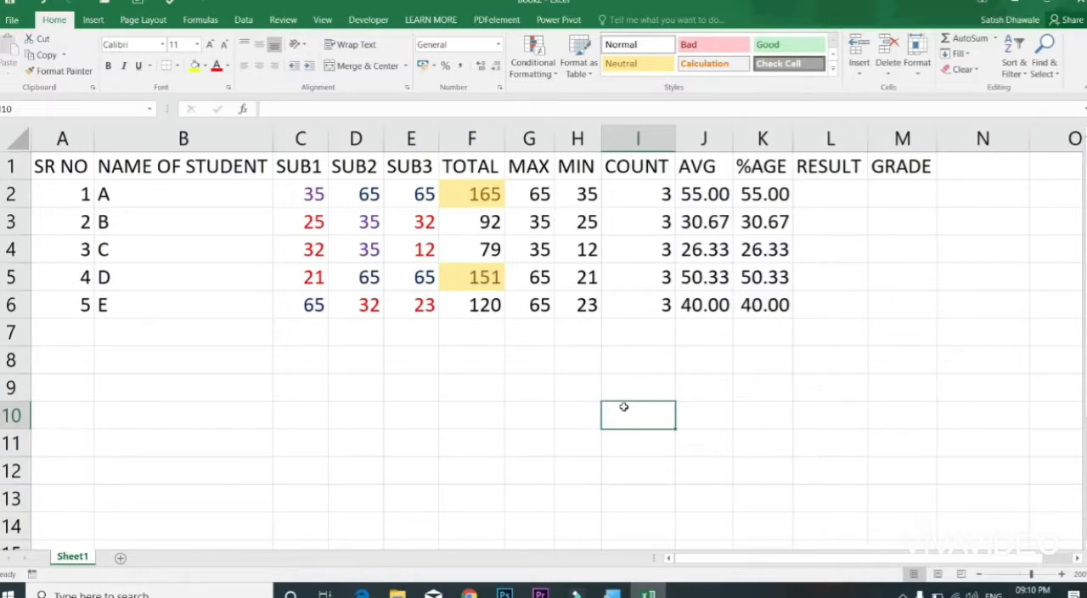
{"action": "left_click", "coordinate": [475, 252]}
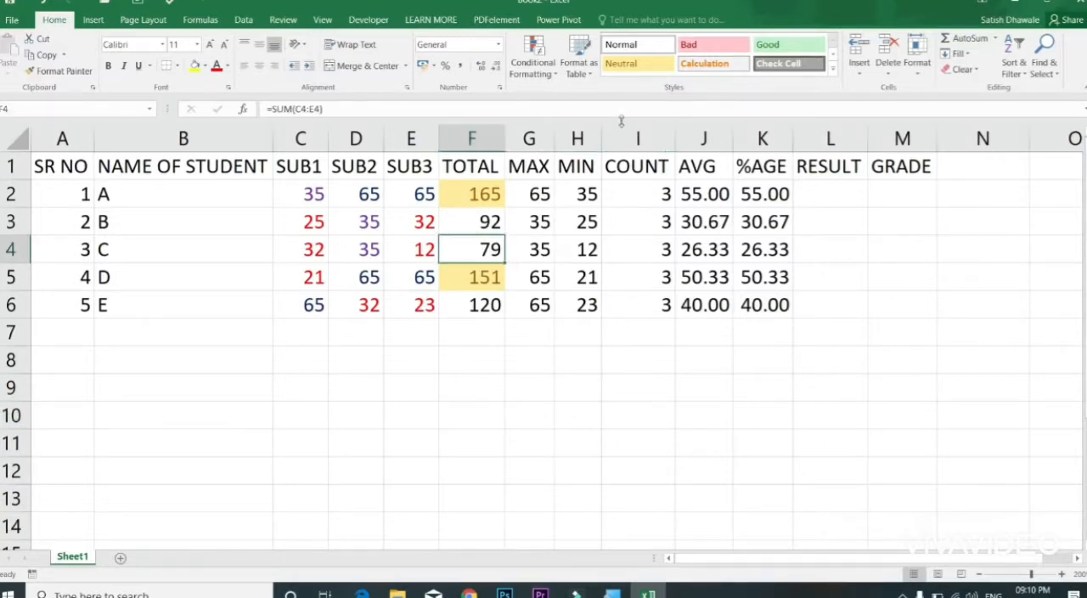
{"action": "left_click", "coordinate": [533, 59]}
{"action": "mouse_move", "coordinate": [572, 100]}
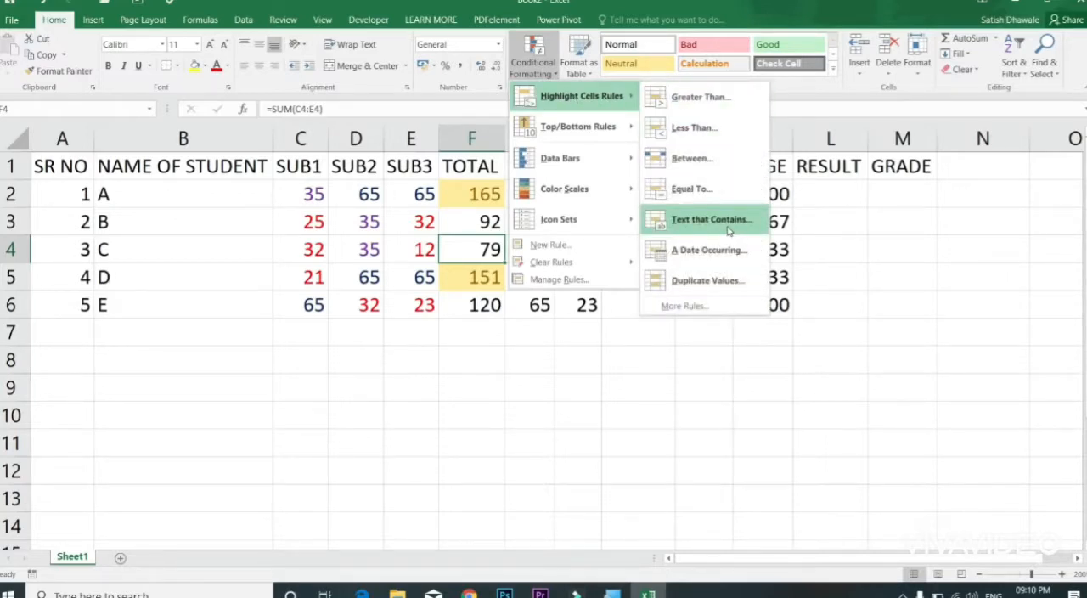
{"action": "left_click", "coordinate": [847, 201]}
Step: Enter PASS in L2 and FAIL in L3, and fill the alternating results down to L6
{"action": "left_click", "coordinate": [841, 200]}
{"action": "type", "text": "P"}
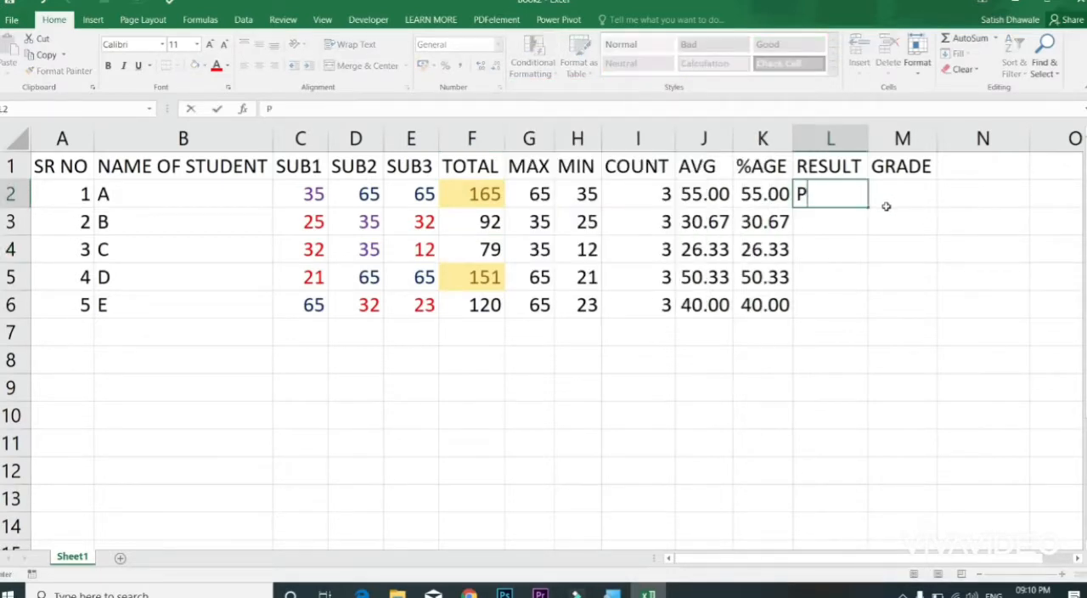
{"action": "type", "text": "ASS"}
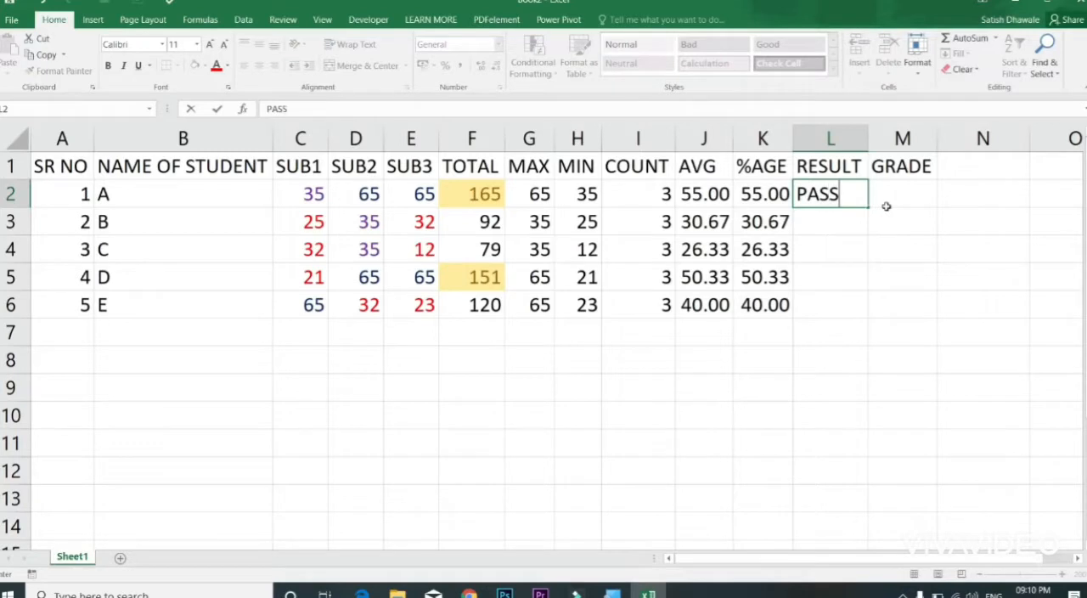
{"action": "key", "text": "Return"}
{"action": "type", "text": "FAIL"}
{"action": "key", "text": "Return"}
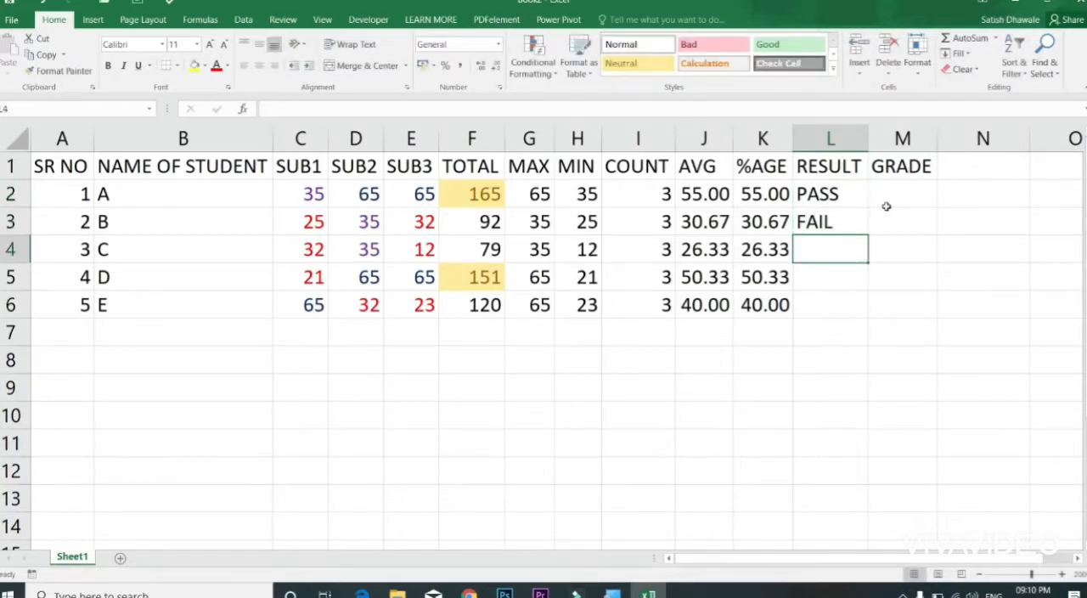
{"action": "left_click_drag", "start_coordinate": [849, 201], "coordinate": [867, 314]}
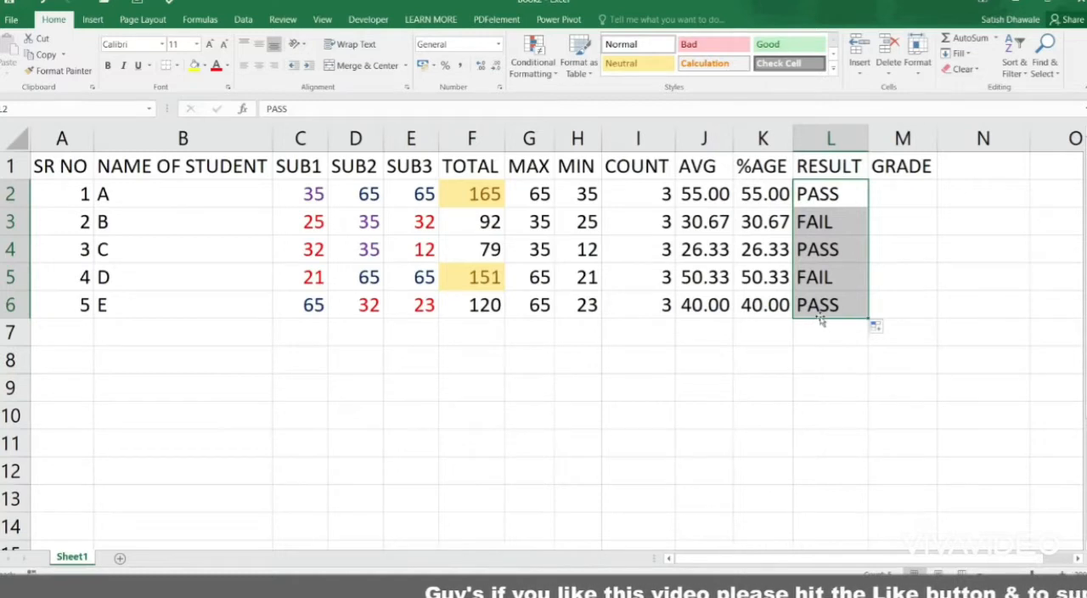
Step: Add a Text that Contains PASS highlight rule to L2:L6 using Green Fill with Dark Green Text
{"action": "left_click", "coordinate": [533, 60]}
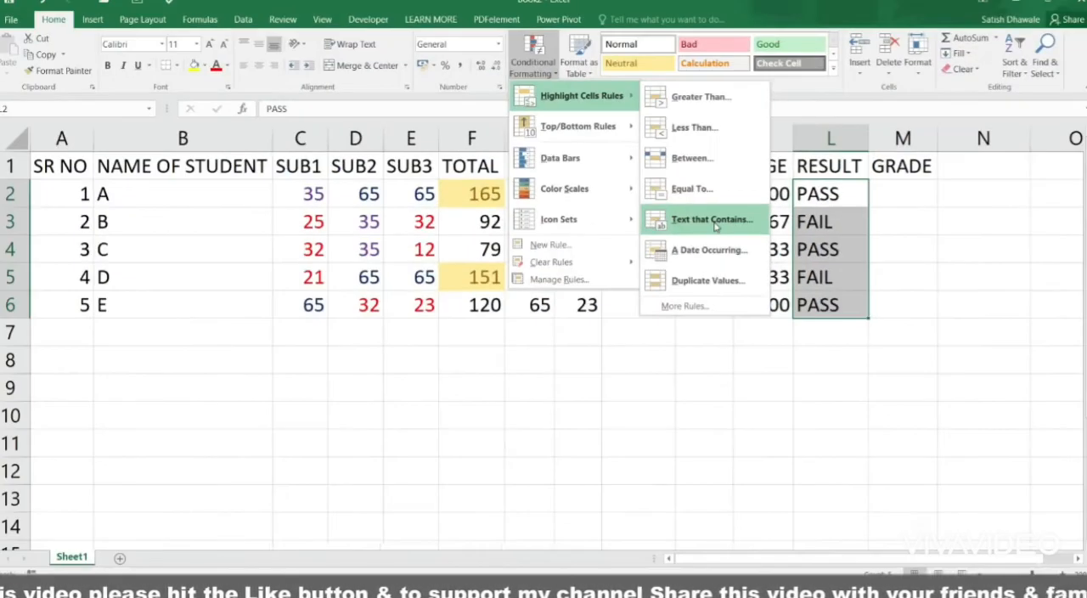
{"action": "left_click", "coordinate": [712, 220]}
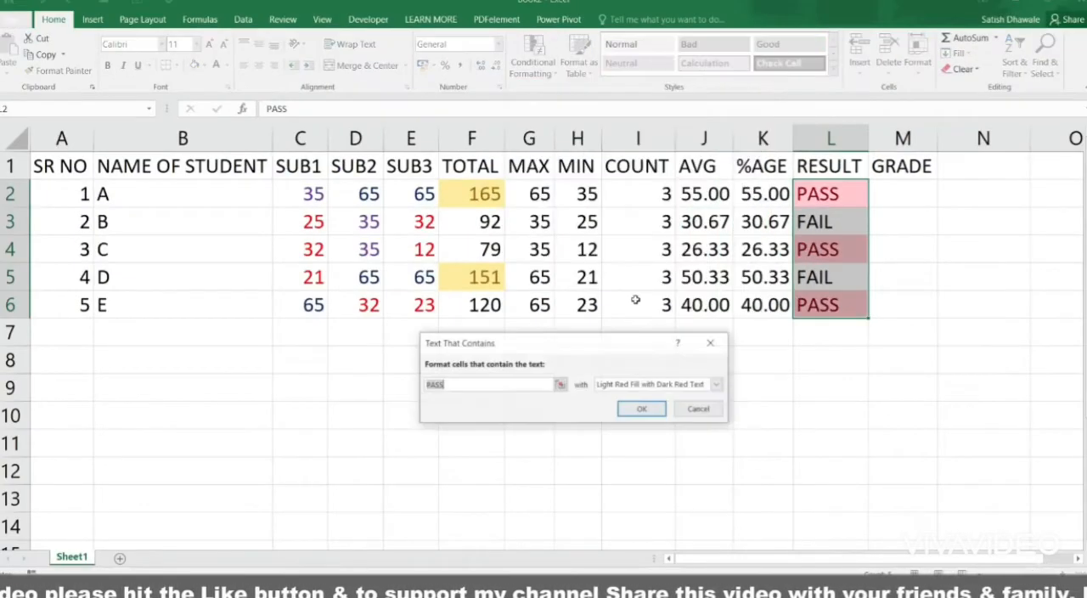
{"action": "left_click", "coordinate": [616, 386]}
{"action": "left_click", "coordinate": [618, 418]}
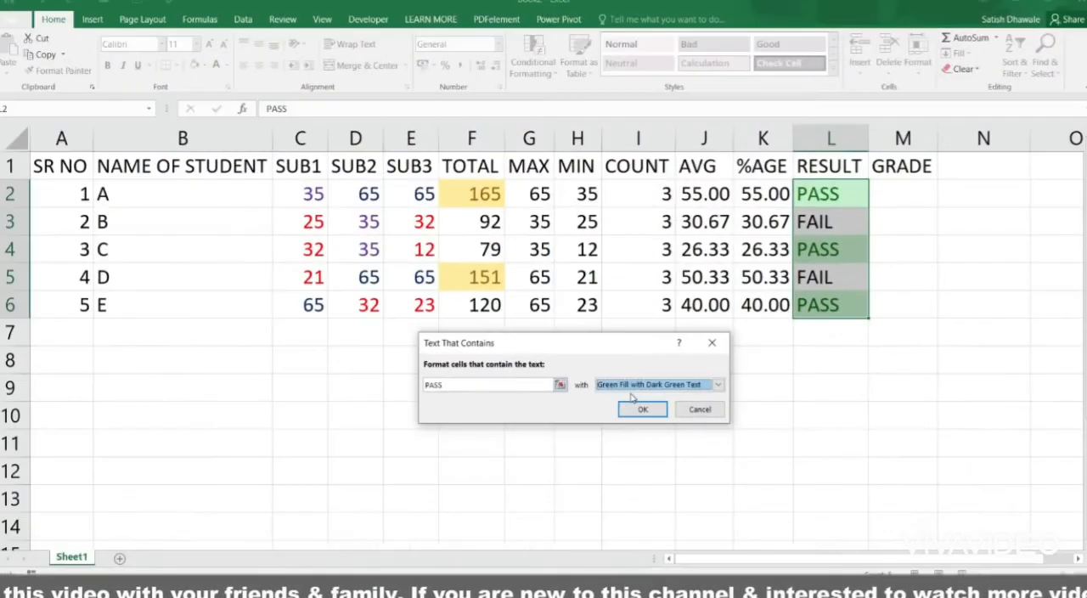
{"action": "left_click", "coordinate": [654, 426]}
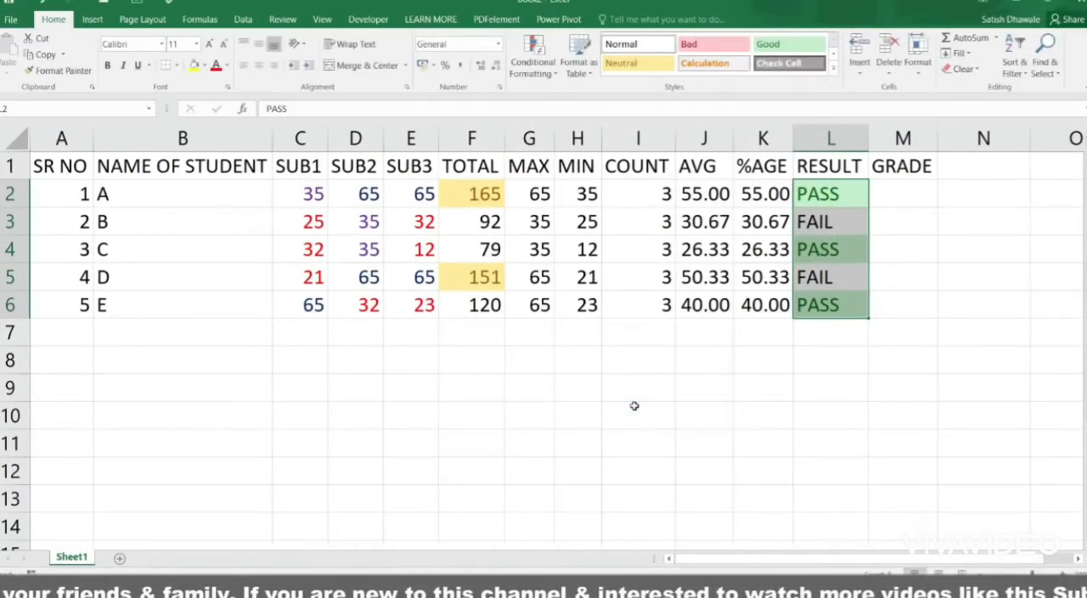
Step: Add a Text that Contains FAIL highlight rule to L2:L6 using Light Red Fill with Dark Red Text
{"action": "left_click", "coordinate": [534, 58]}
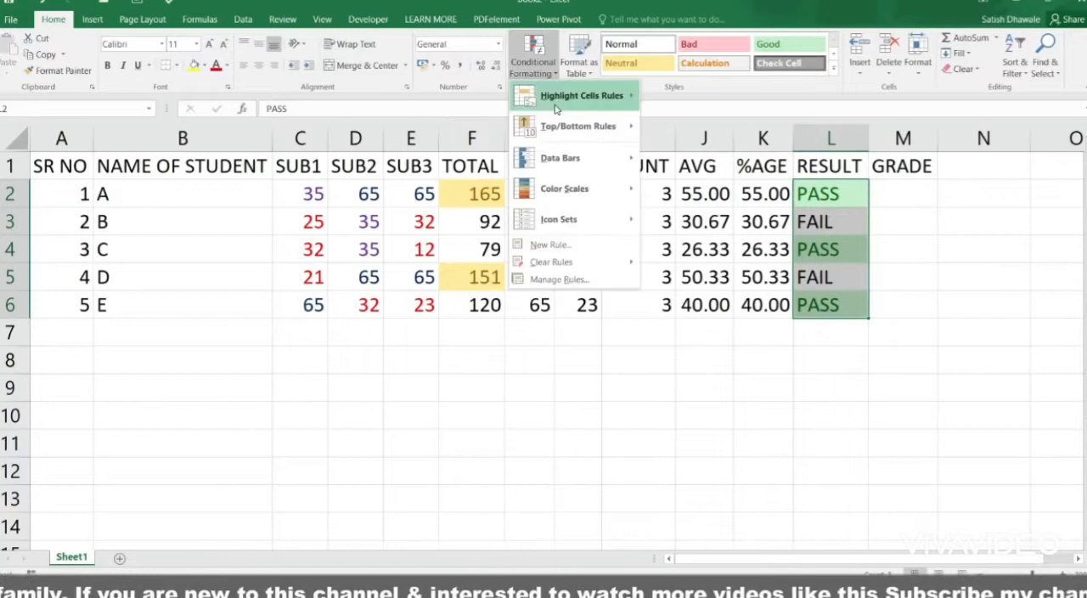
{"action": "mouse_move", "coordinate": [556, 108]}
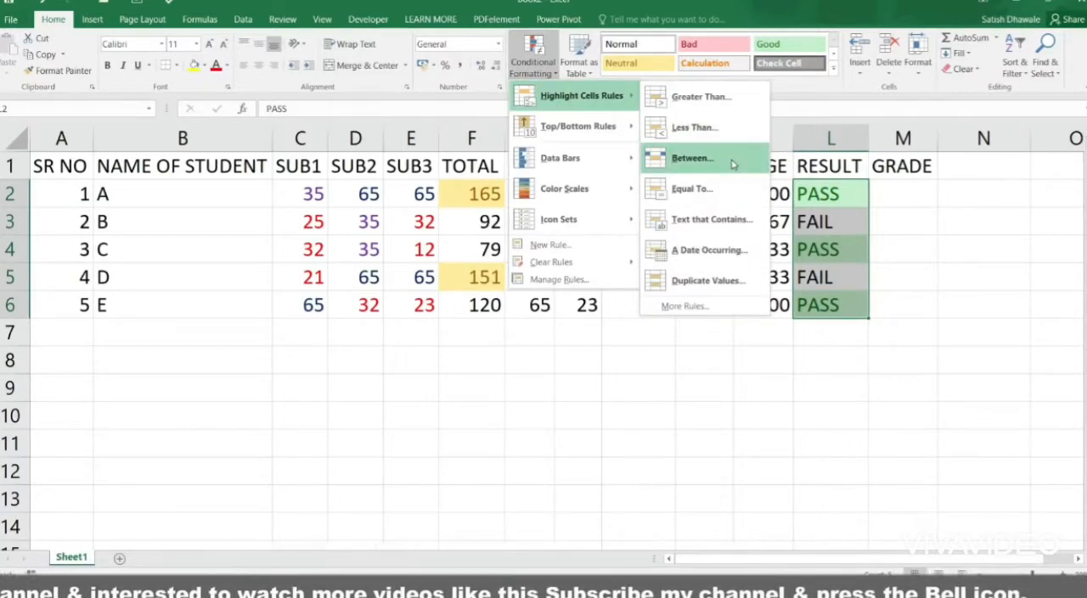
{"action": "left_click", "coordinate": [730, 219]}
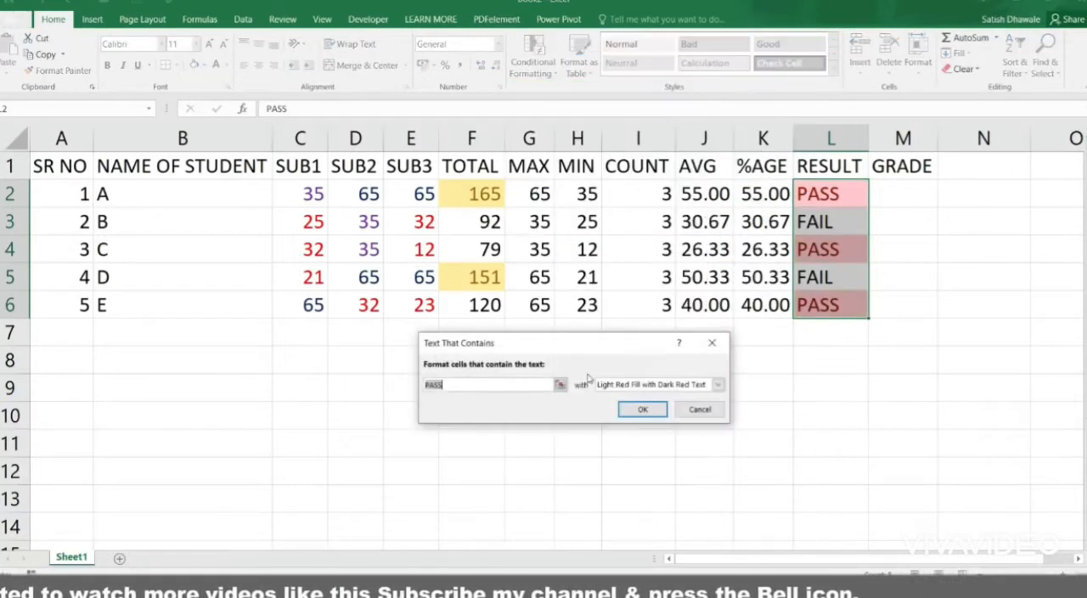
{"action": "type", "text": "FIA"}
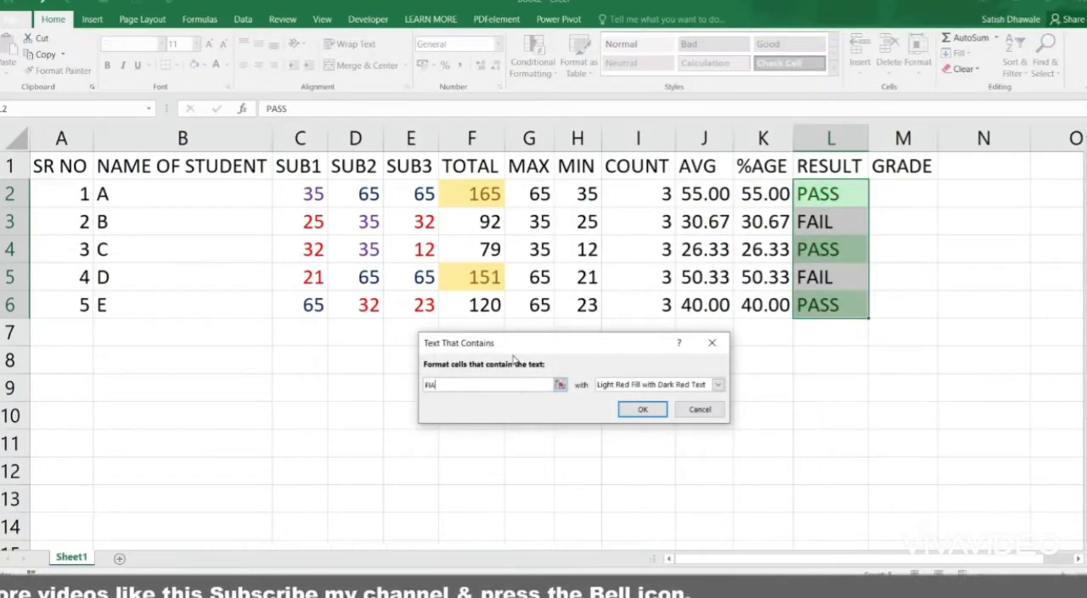
{"action": "type", "text": "I"}
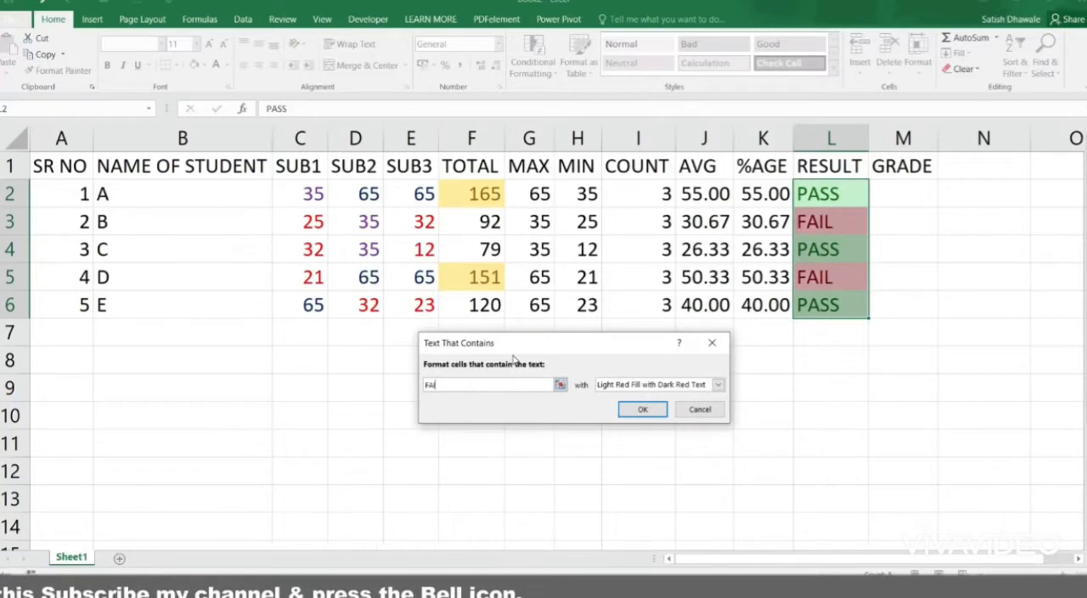
{"action": "type", "text": "L"}
{"action": "left_click", "coordinate": [647, 409]}
{"action": "left_click", "coordinate": [834, 250]}
{"action": "left_click", "coordinate": [837, 197]}
{"action": "left_click", "coordinate": [841, 224]}
{"action": "left_click", "coordinate": [835, 277]}
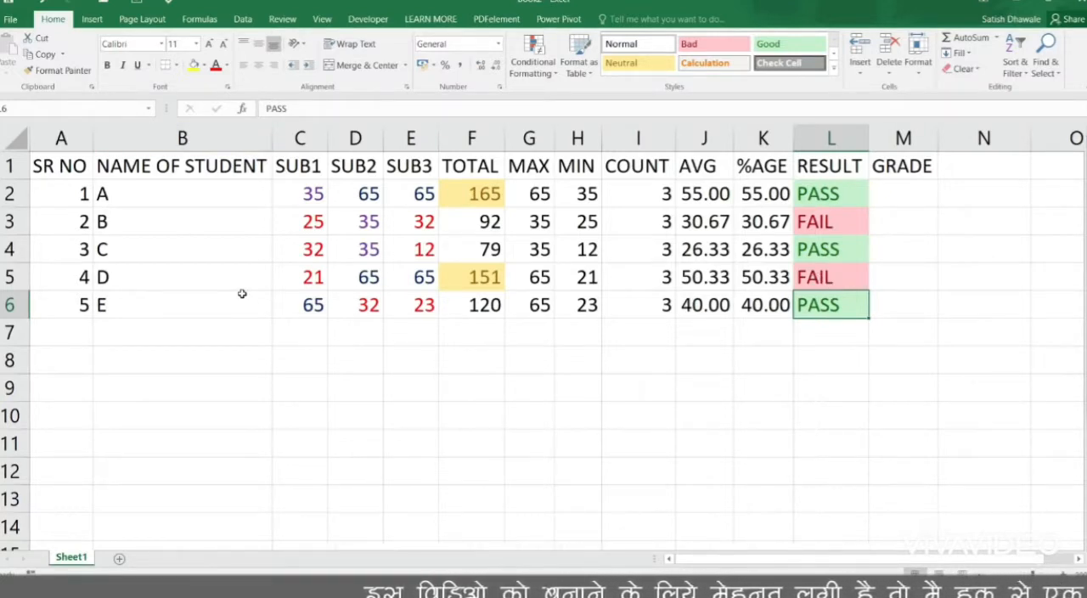
Step: Enter the date 20-12-2019 in B9 and fill consecutive dates down to B13
{"action": "left_click", "coordinate": [239, 393]}
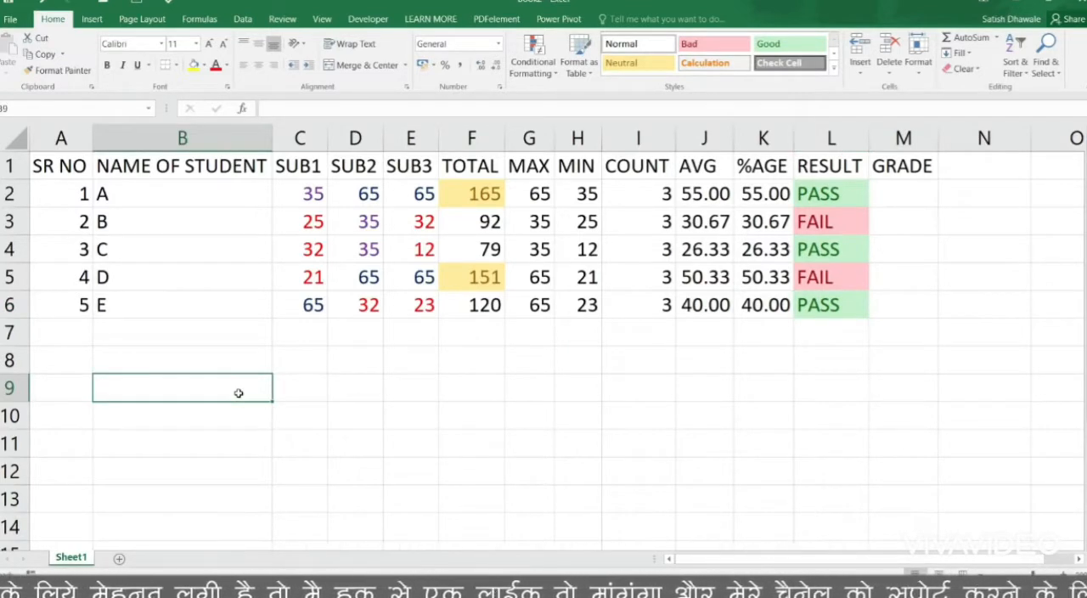
{"action": "type", "text": "20-12-2019"}
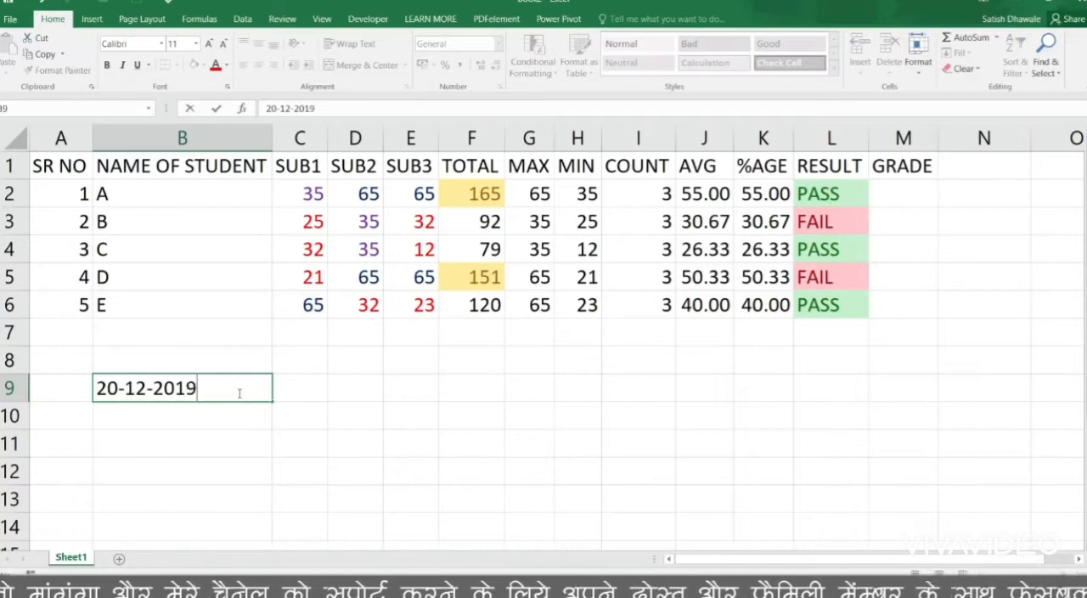
{"action": "key", "text": "Return"}
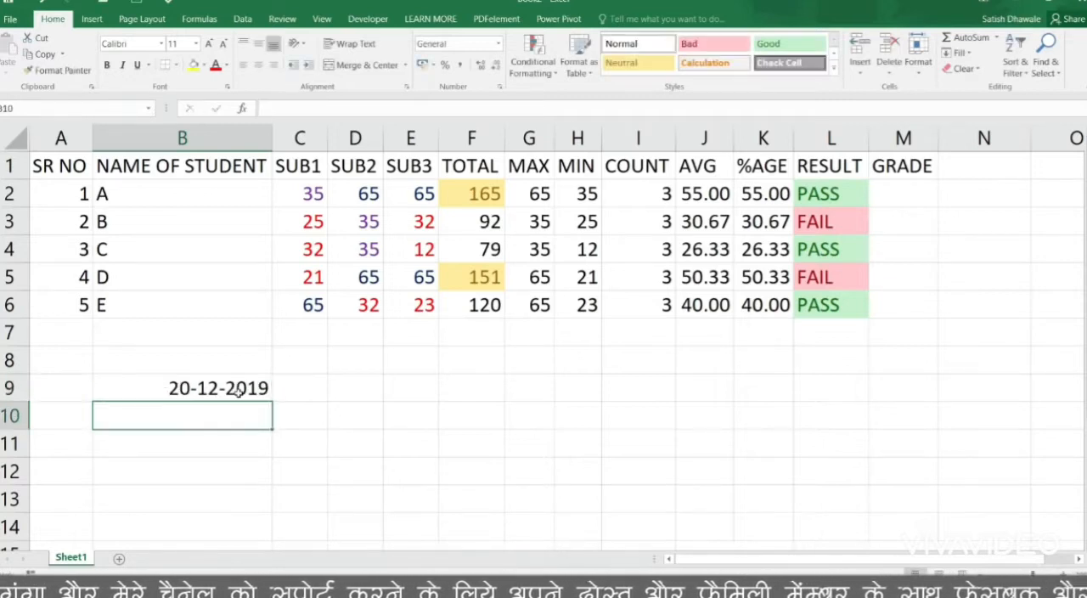
{"action": "left_click", "coordinate": [263, 395]}
{"action": "left_click_drag", "start_coordinate": [272, 401], "coordinate": [274, 513]}
{"action": "left_click", "coordinate": [284, 521]}
Step: Try an A Date Occurring rule on B9:B13 with Today, This week and In the last 7 days, cancel it, and delete the dates
{"action": "left_click_drag", "start_coordinate": [227, 386], "coordinate": [213, 488]}
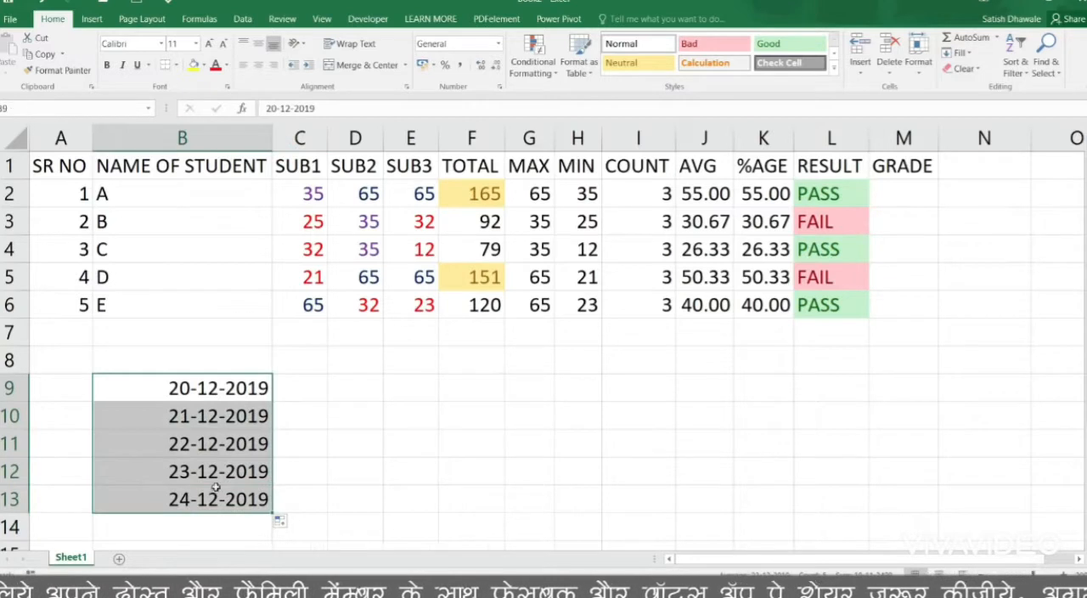
{"action": "left_click", "coordinate": [541, 72]}
{"action": "mouse_move", "coordinate": [592, 95]}
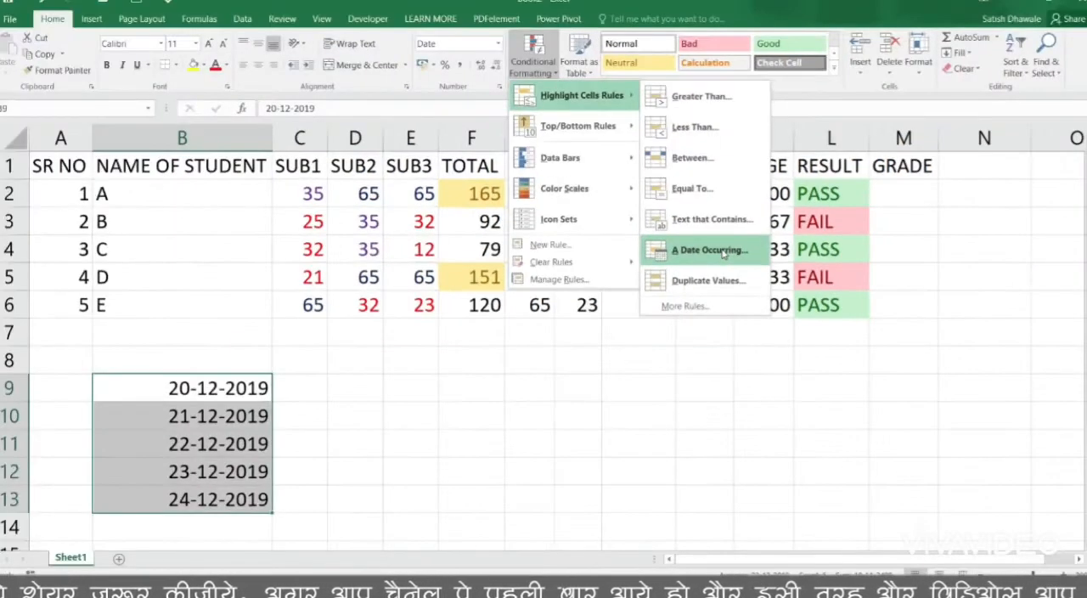
{"action": "left_click", "coordinate": [723, 251]}
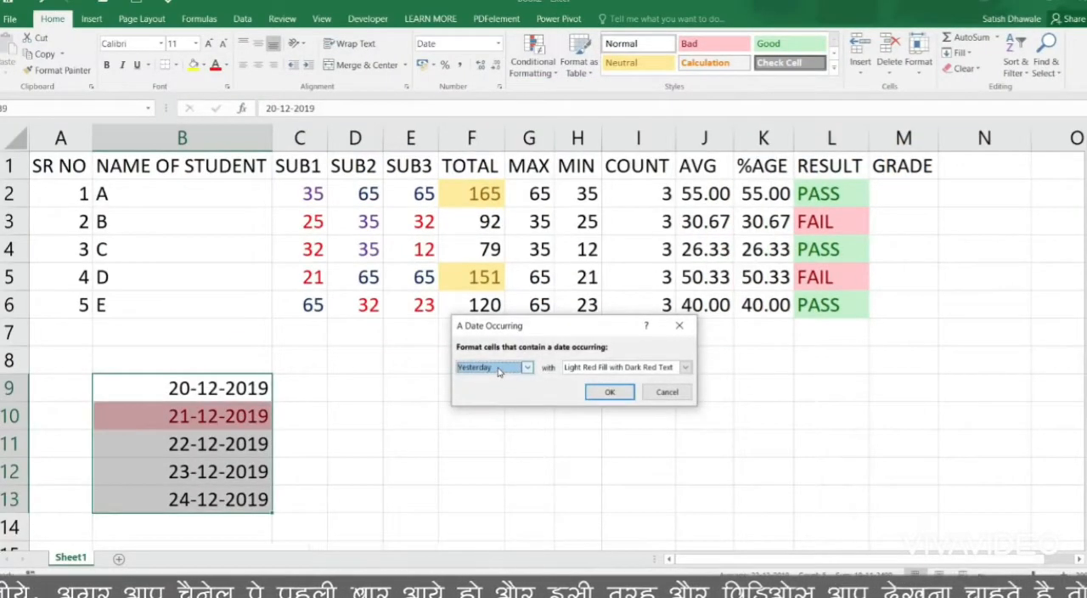
{"action": "left_click", "coordinate": [500, 369]}
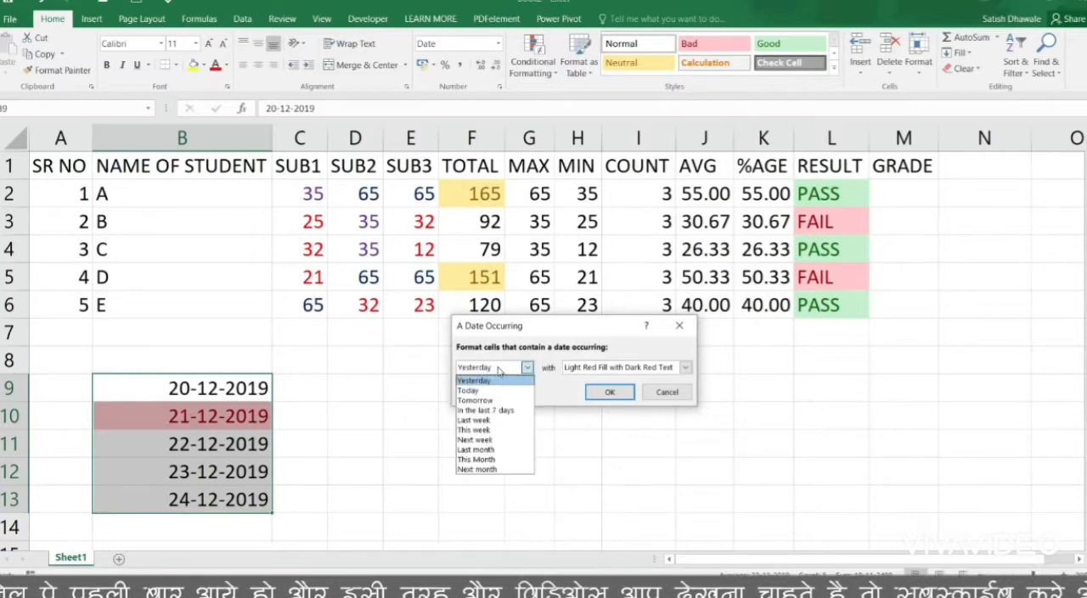
{"action": "left_click", "coordinate": [469, 391]}
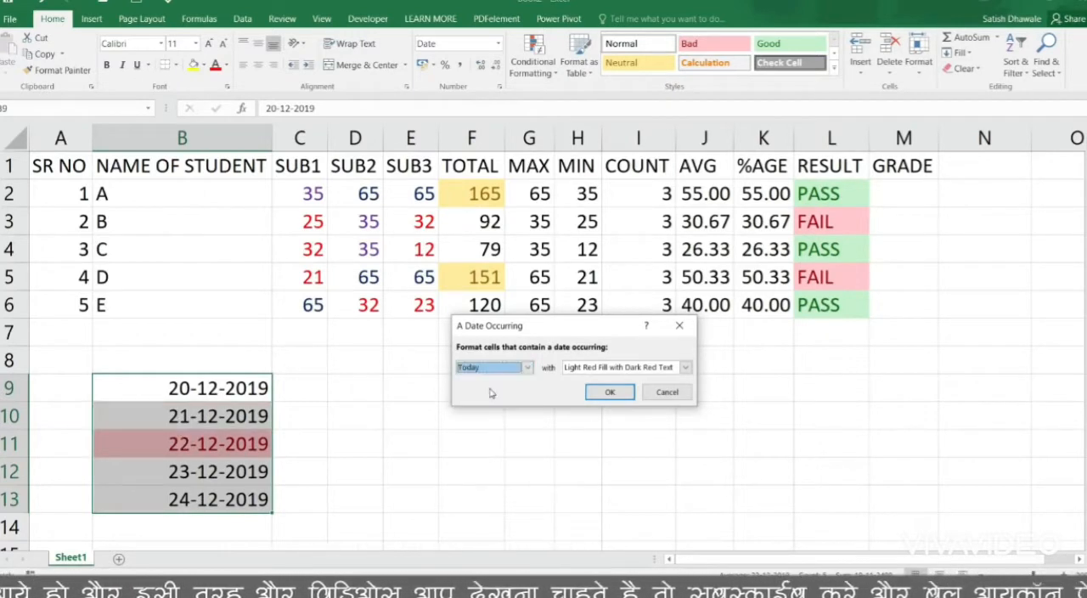
{"action": "left_click", "coordinate": [499, 370]}
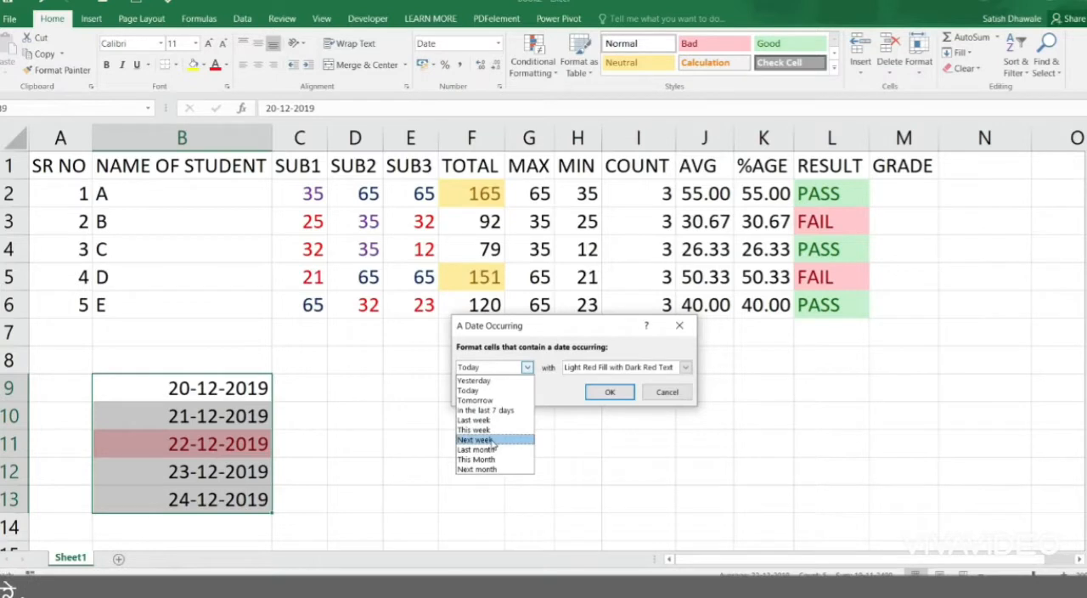
{"action": "left_click", "coordinate": [490, 431]}
{"action": "left_click", "coordinate": [526, 367]}
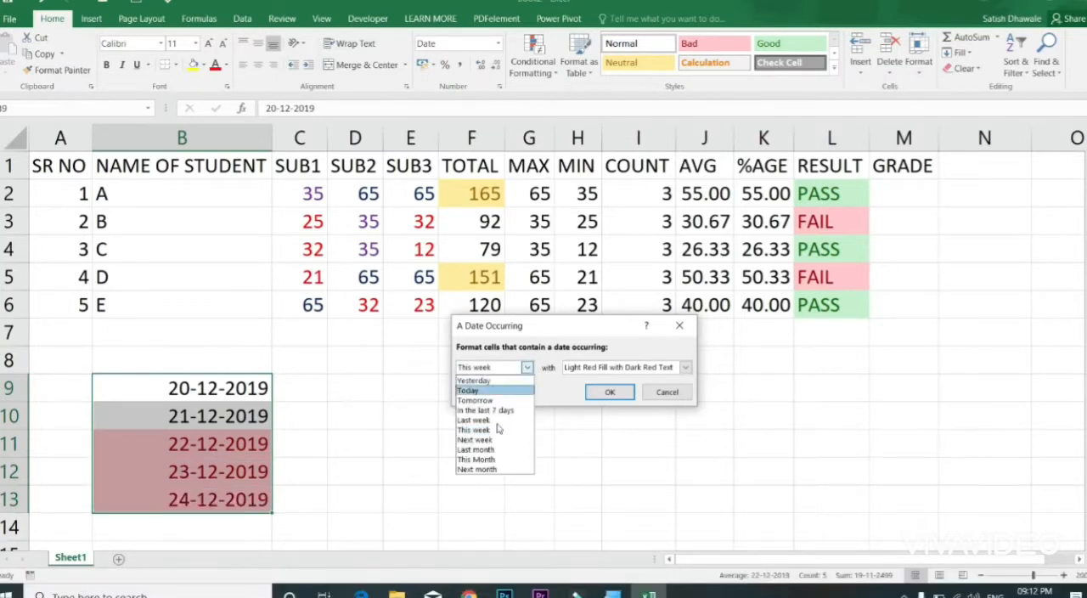
{"action": "left_click", "coordinate": [492, 411]}
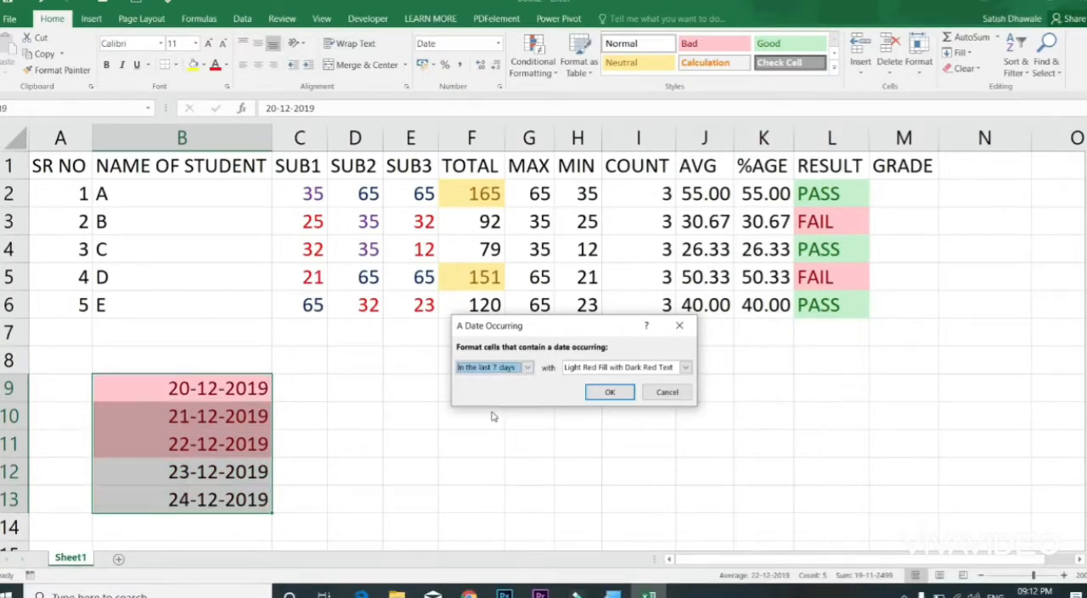
{"action": "left_click", "coordinate": [667, 392]}
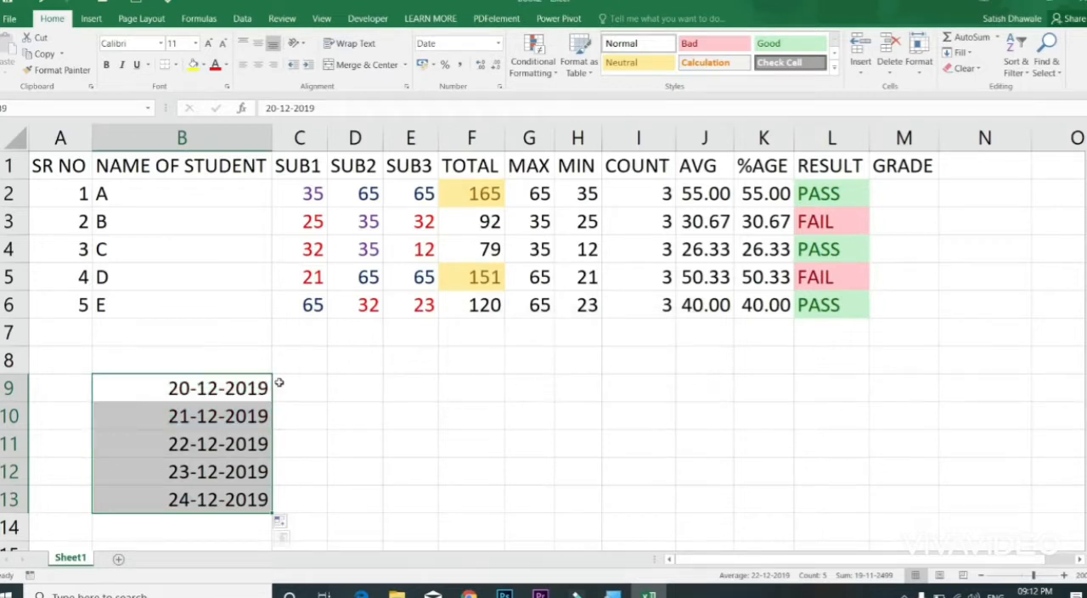
{"action": "key", "text": "Delete"}
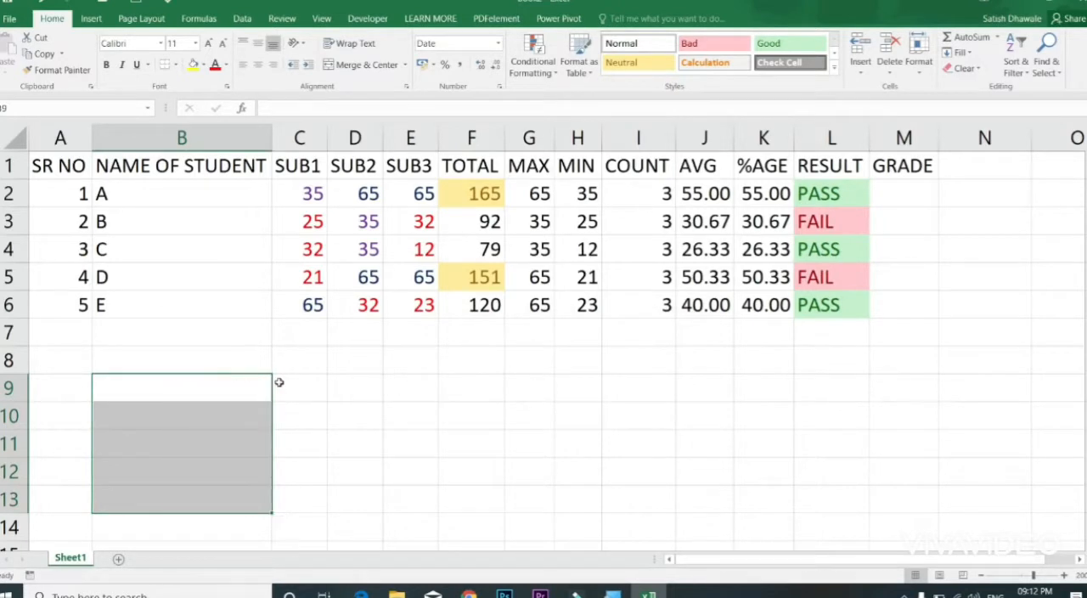
Step: Add a Duplicate Values highlight rule to the whole of column B using Light Red Fill with Dark Red Text
{"action": "left_click", "coordinate": [503, 395]}
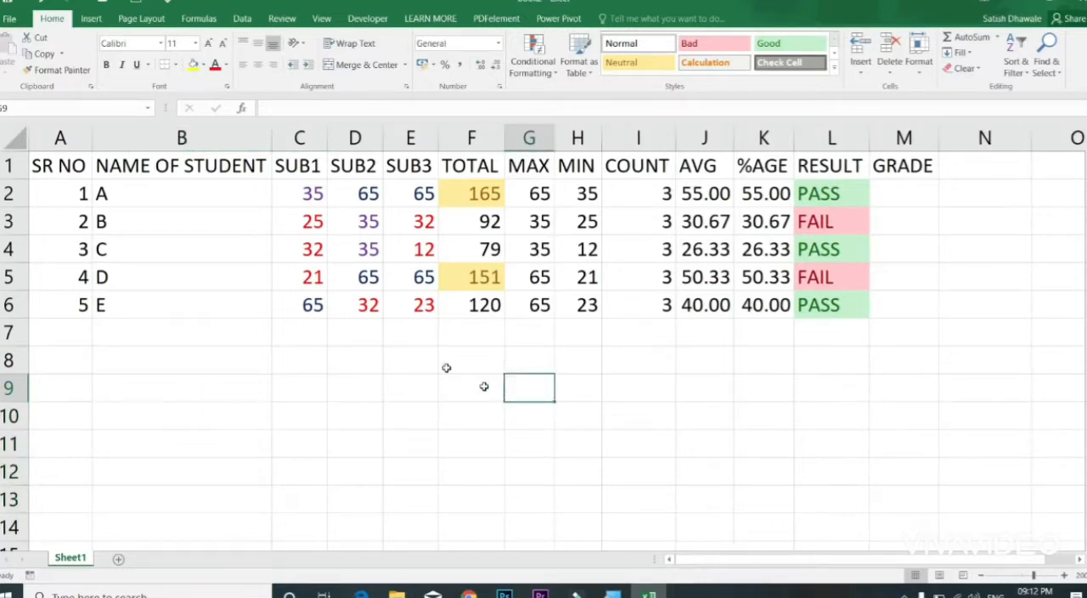
{"action": "left_click_drag", "start_coordinate": [178, 185], "coordinate": [175, 301]}
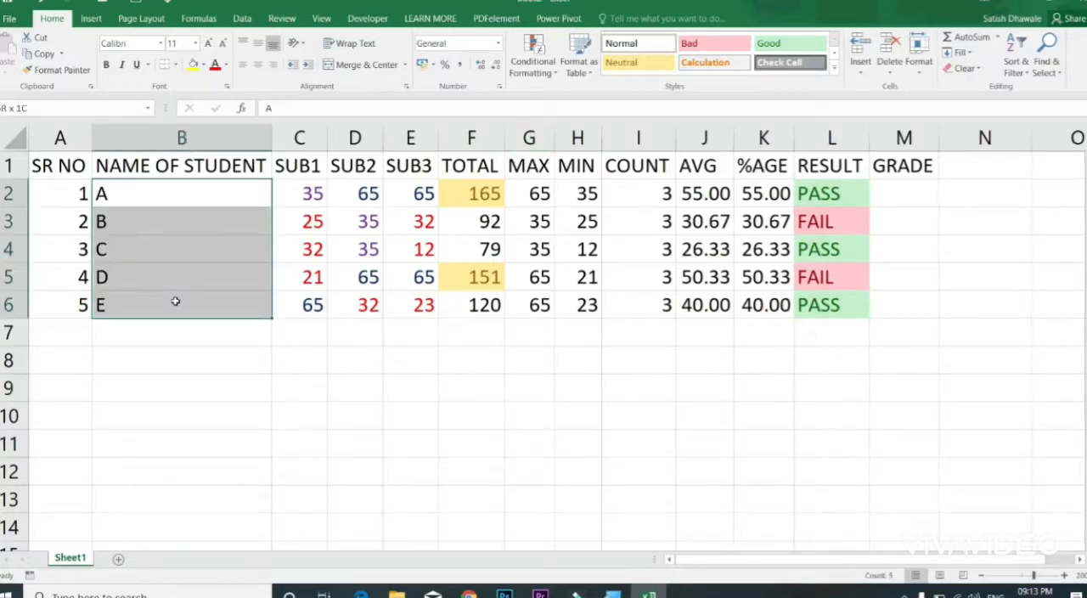
{"action": "left_click", "coordinate": [176, 330]}
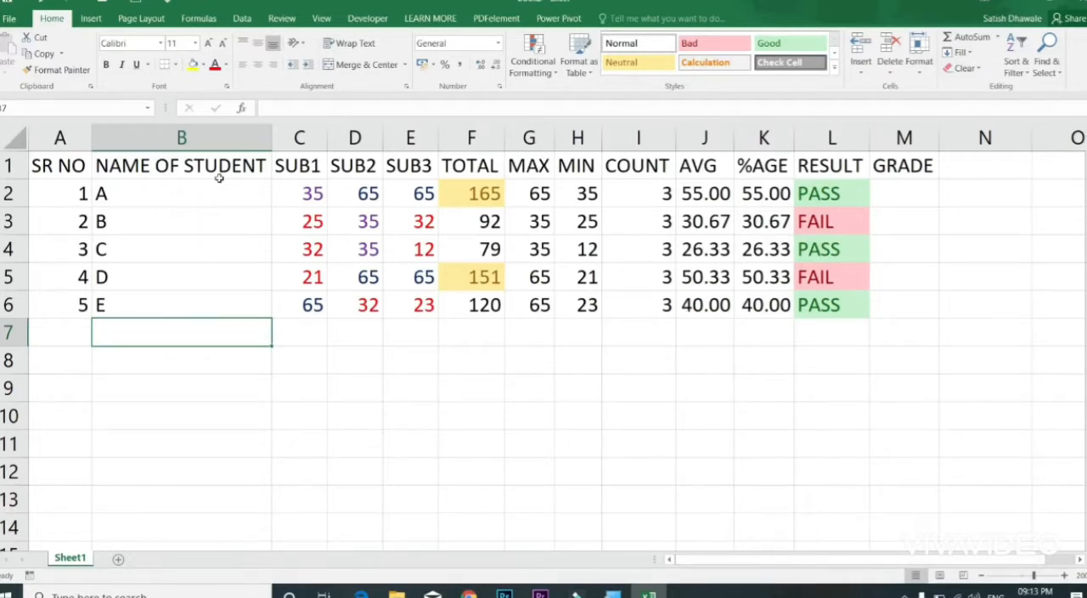
{"action": "left_click", "coordinate": [216, 139]}
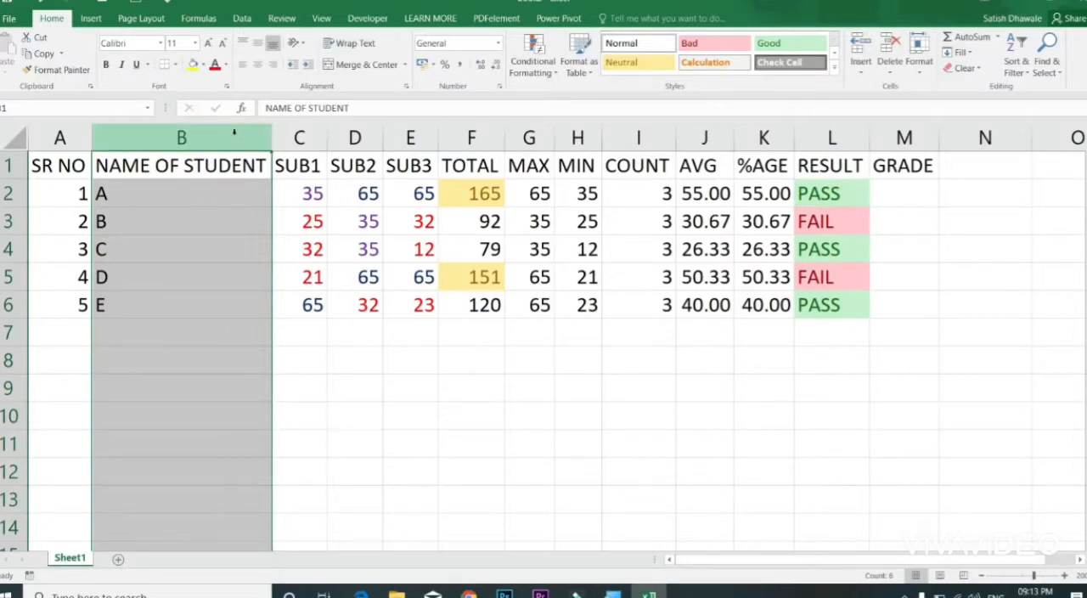
{"action": "left_click", "coordinate": [543, 70]}
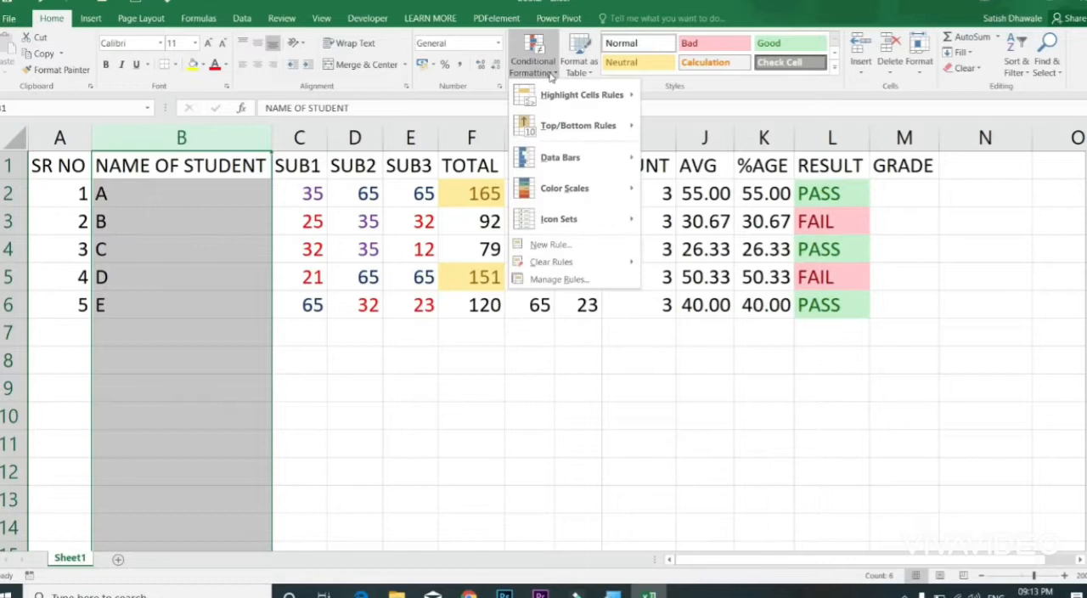
{"action": "mouse_move", "coordinate": [574, 103]}
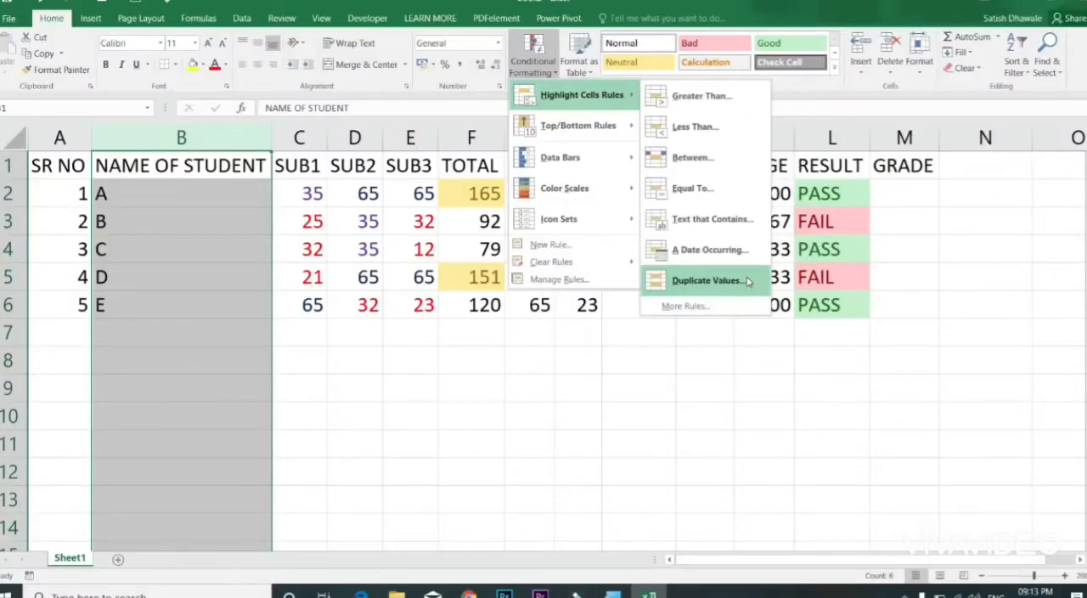
{"action": "left_click", "coordinate": [748, 281]}
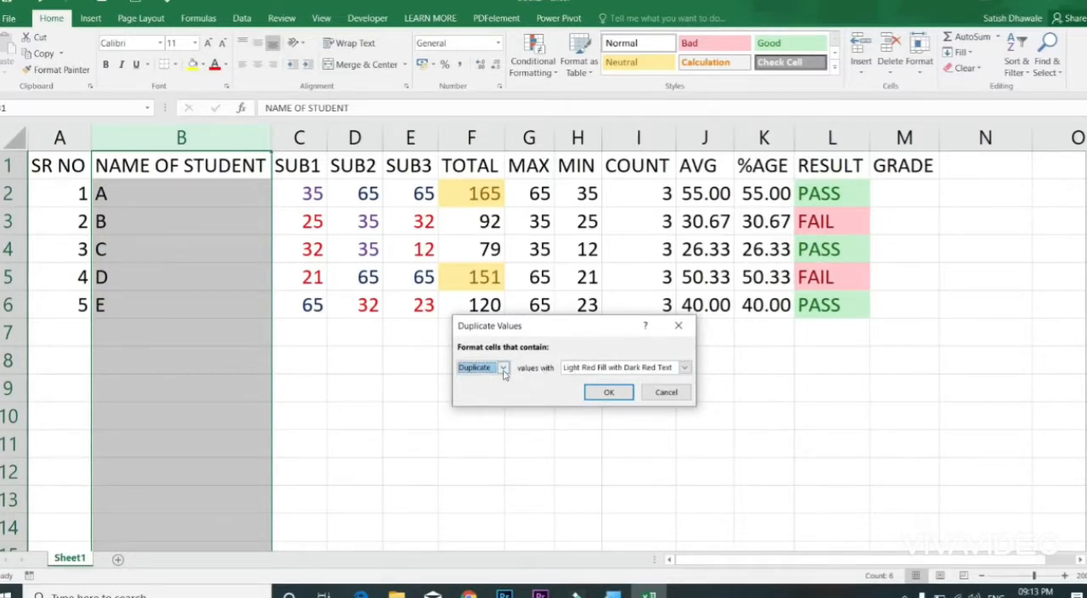
{"action": "left_click", "coordinate": [608, 392]}
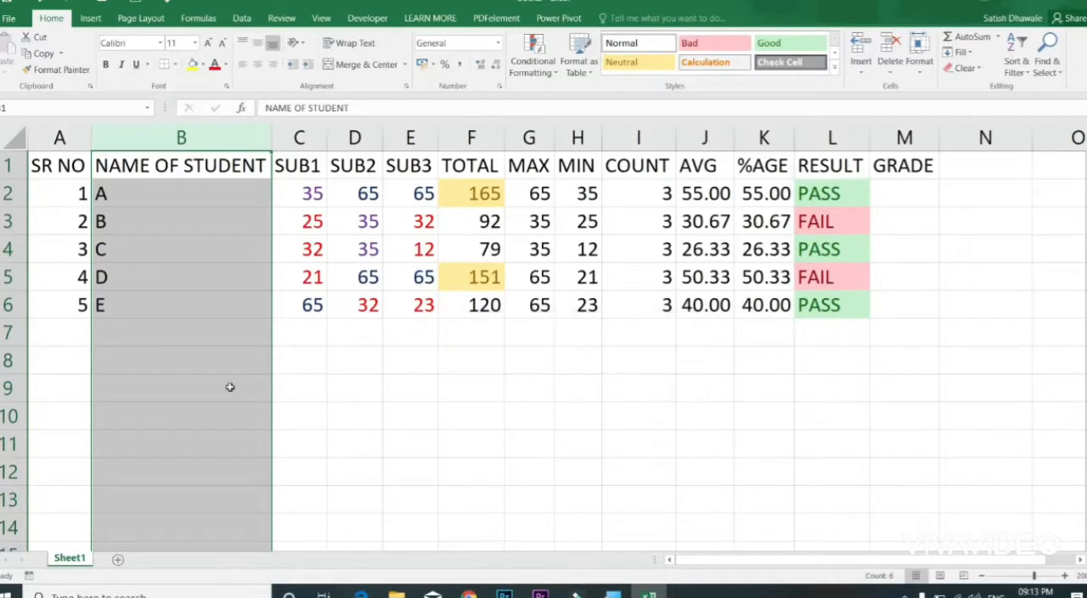
Step: Test the duplicate rule by entering A in B7, replacing it with F, and entering G in B8
{"action": "left_click", "coordinate": [187, 340]}
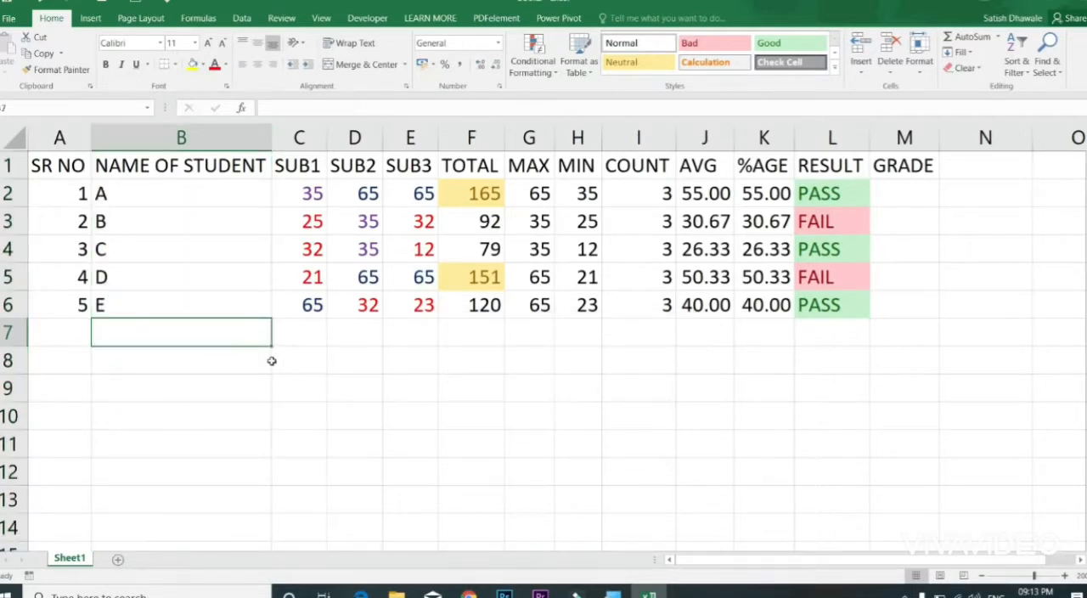
{"action": "type", "text": "A"}
{"action": "key", "text": "Return"}
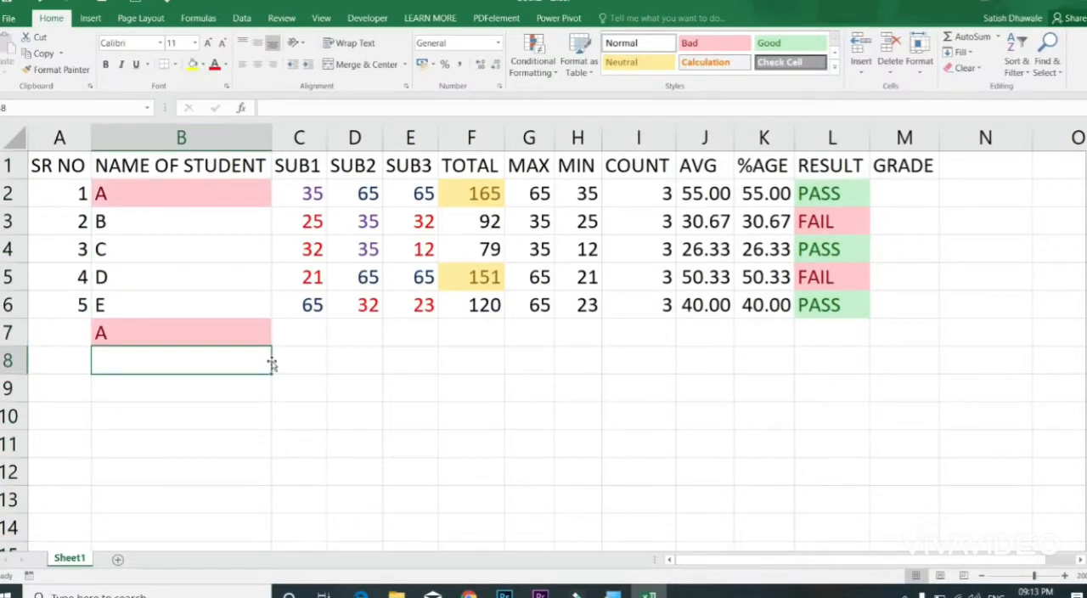
{"action": "key", "text": "Up"}
{"action": "type", "text": "F"}
{"action": "key", "text": "Return"}
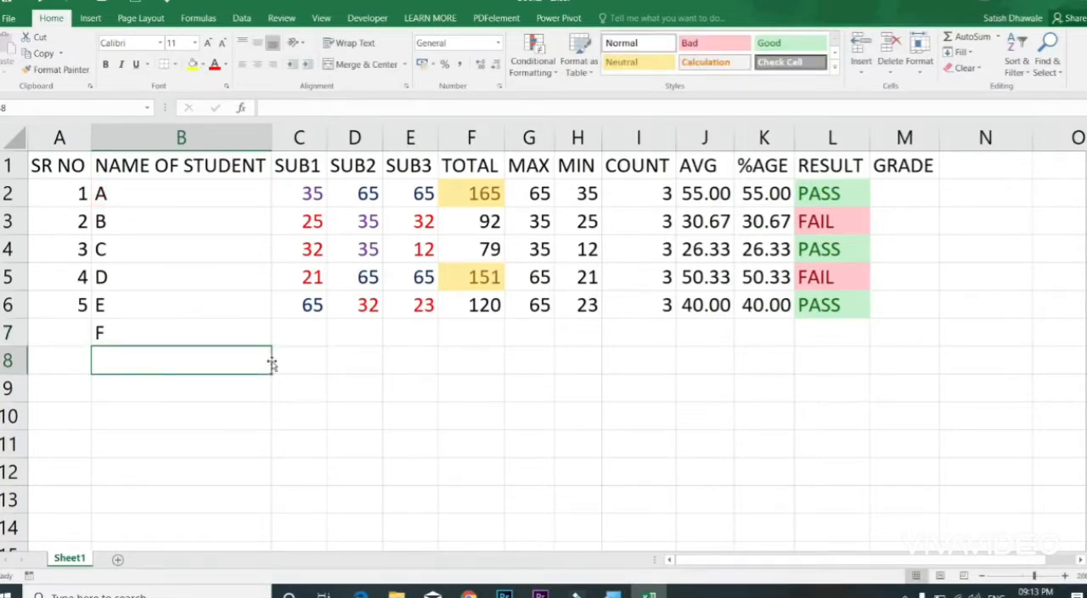
{"action": "type", "text": "G"}
{"action": "key", "text": "Return"}
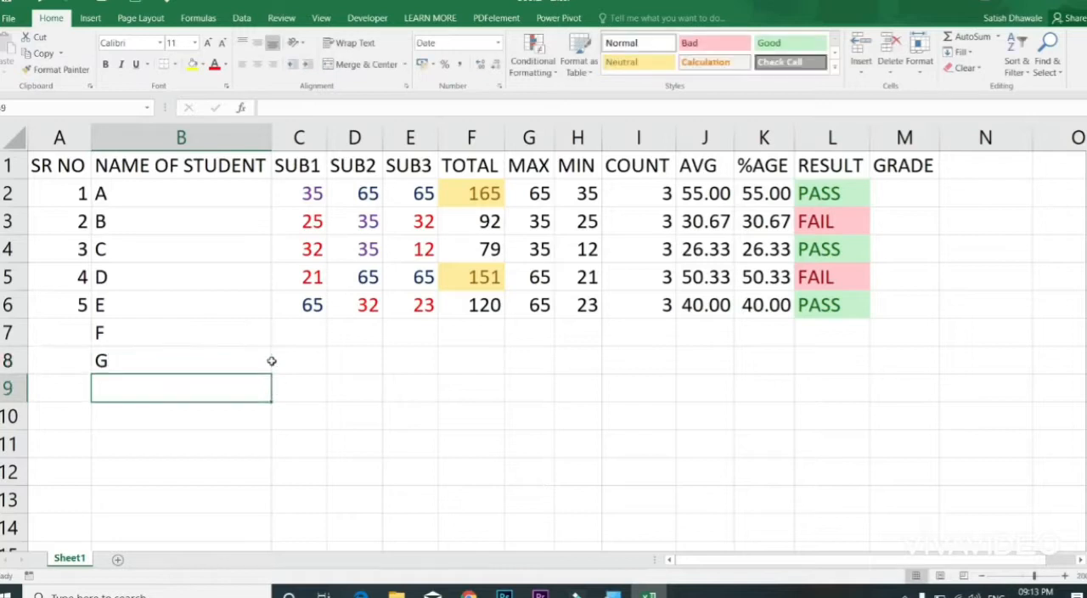
Step: Try the repeated entries B, C and D in turn in B8, and delete the last one
{"action": "key", "text": "Up"}
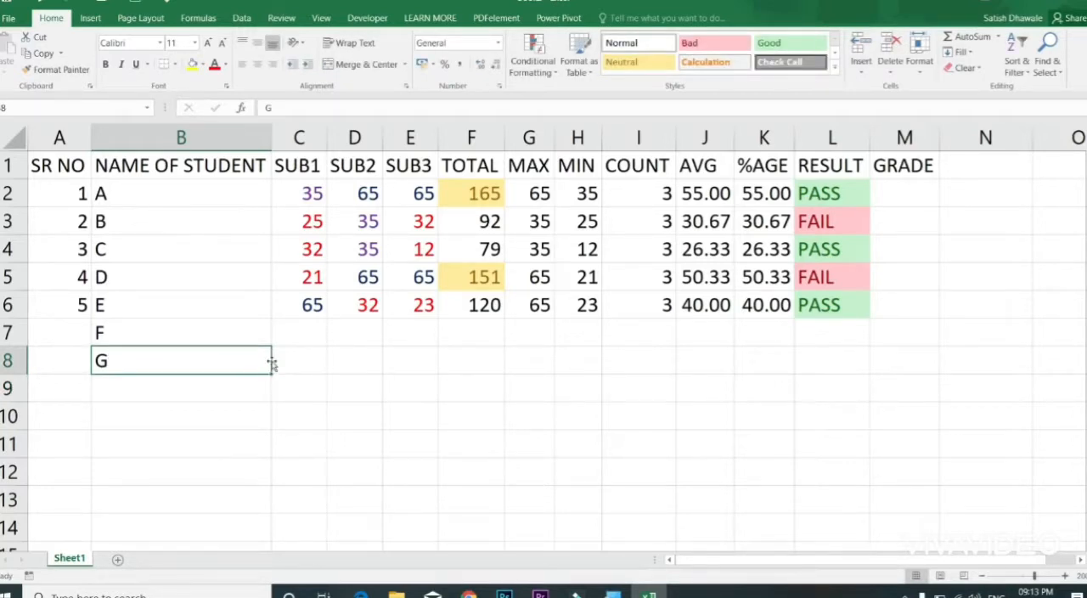
{"action": "type", "text": "B"}
{"action": "key", "text": "Return"}
{"action": "key", "text": "Up"}
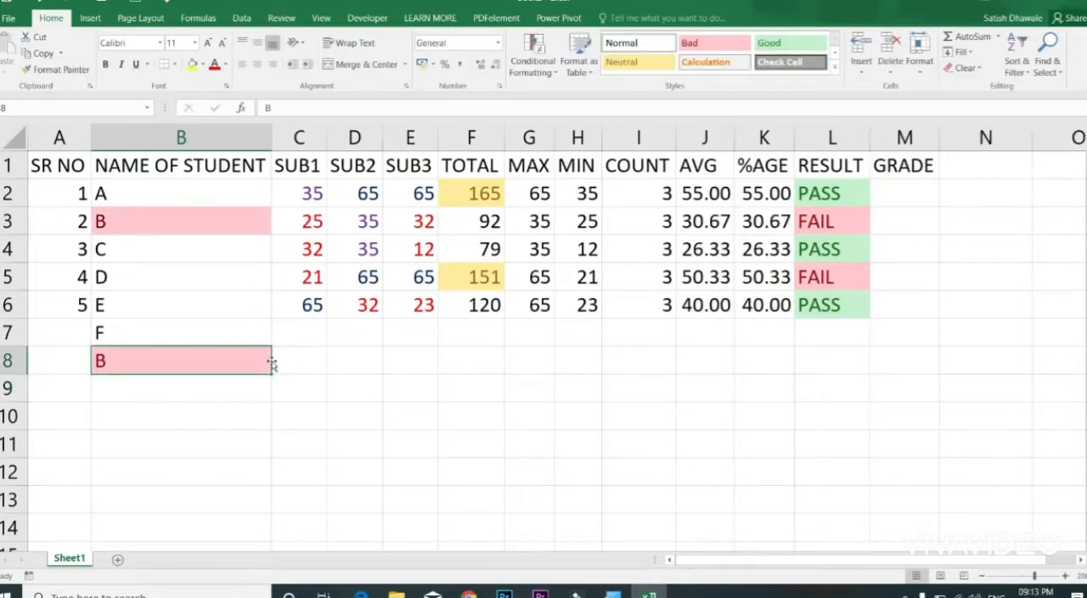
{"action": "type", "text": "C"}
{"action": "key", "text": "Return"}
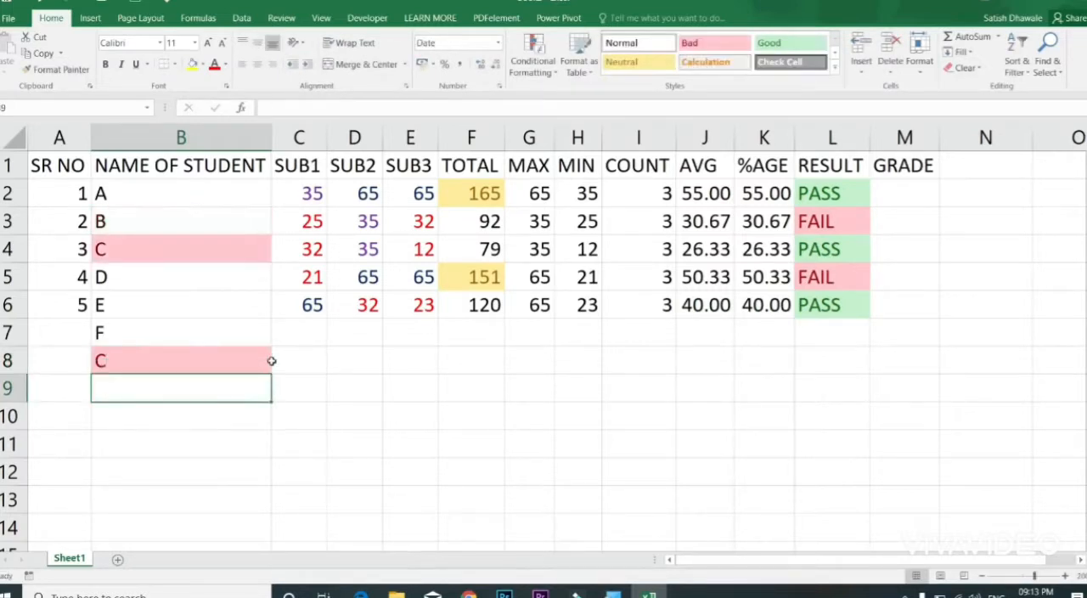
{"action": "key", "text": "Up"}
{"action": "type", "text": "D"}
{"action": "key", "text": "Return"}
{"action": "key", "text": "Up"}
{"action": "key", "text": "Delete"}
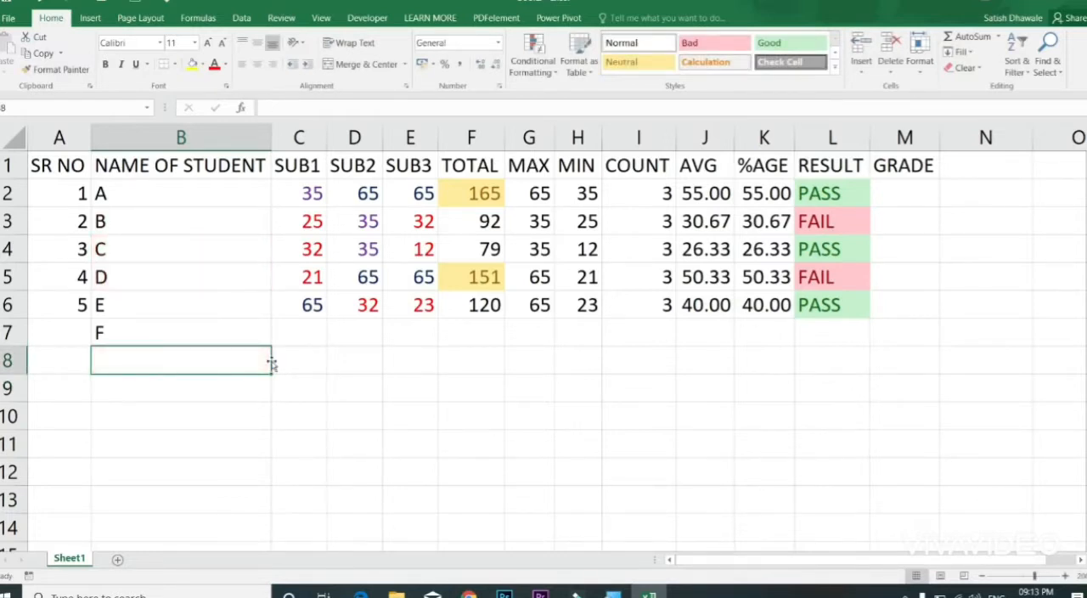
Step: Enter the same student name in B7 and B3 to test the duplicate rule, and undo both entries
{"action": "left_click", "coordinate": [211, 331]}
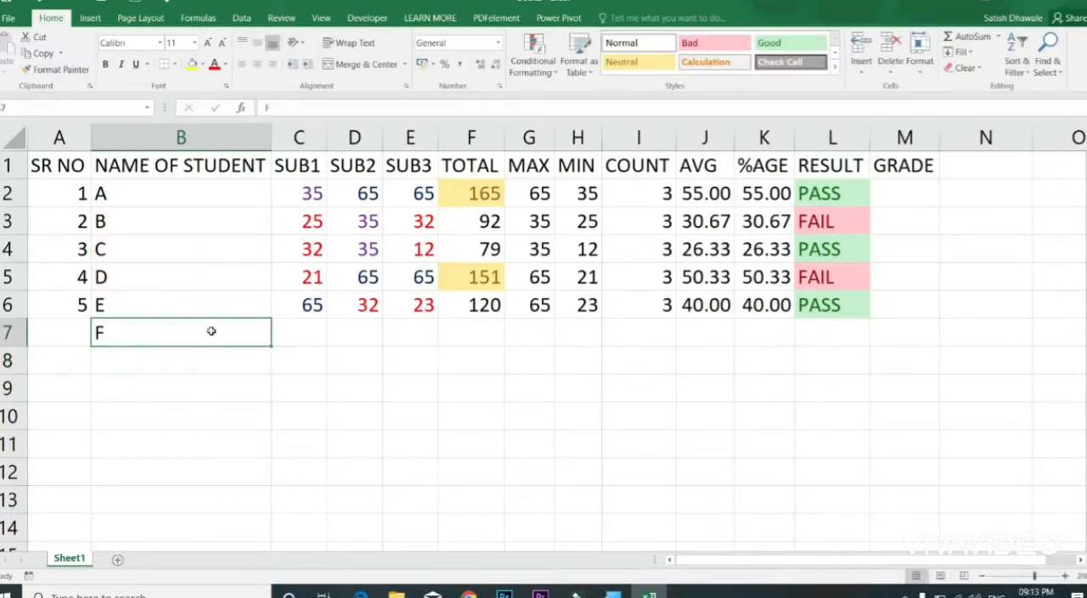
{"action": "key", "text": "Delete"}
{"action": "type", "text": "ANIL"}
{"action": "key", "text": "Return"}
{"action": "key", "text": "Up"}
{"action": "key", "text": "Up"}
{"action": "key", "text": "Up"}
{"action": "key", "text": "Up"}
{"action": "key", "text": "Up"}
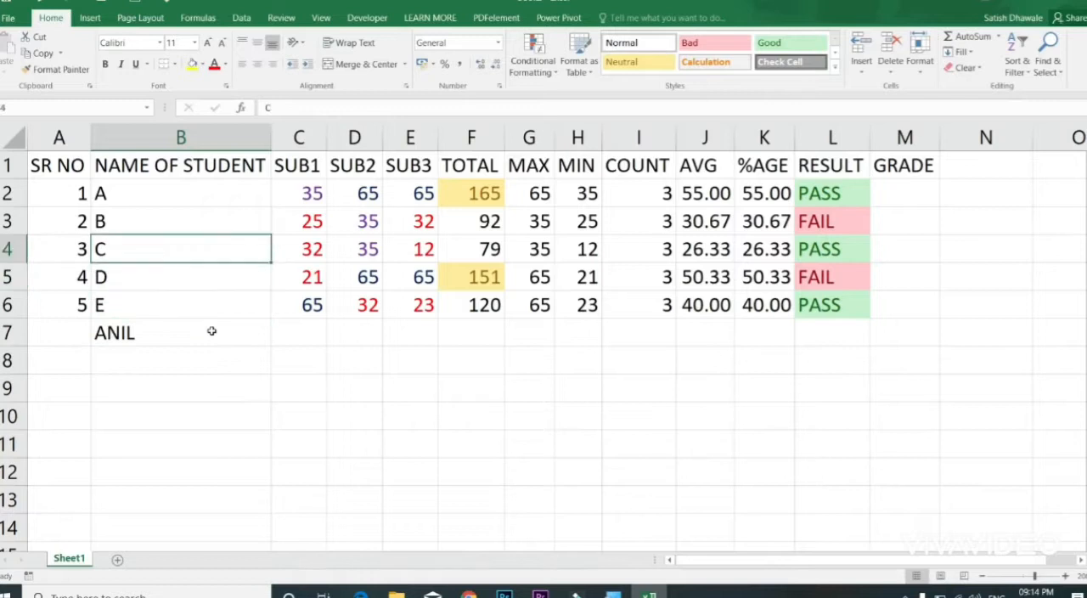
{"action": "type", "text": "ANIL"}
{"action": "key", "text": "Return"}
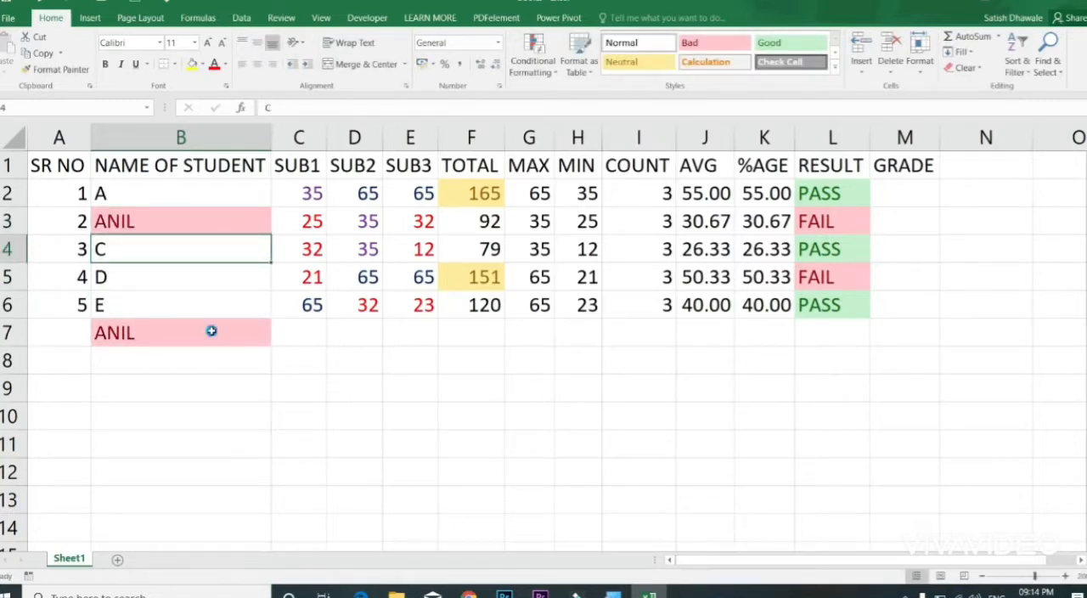
{"action": "key", "text": "ctrl+z"}
{"action": "key", "text": "ctrl+z"}
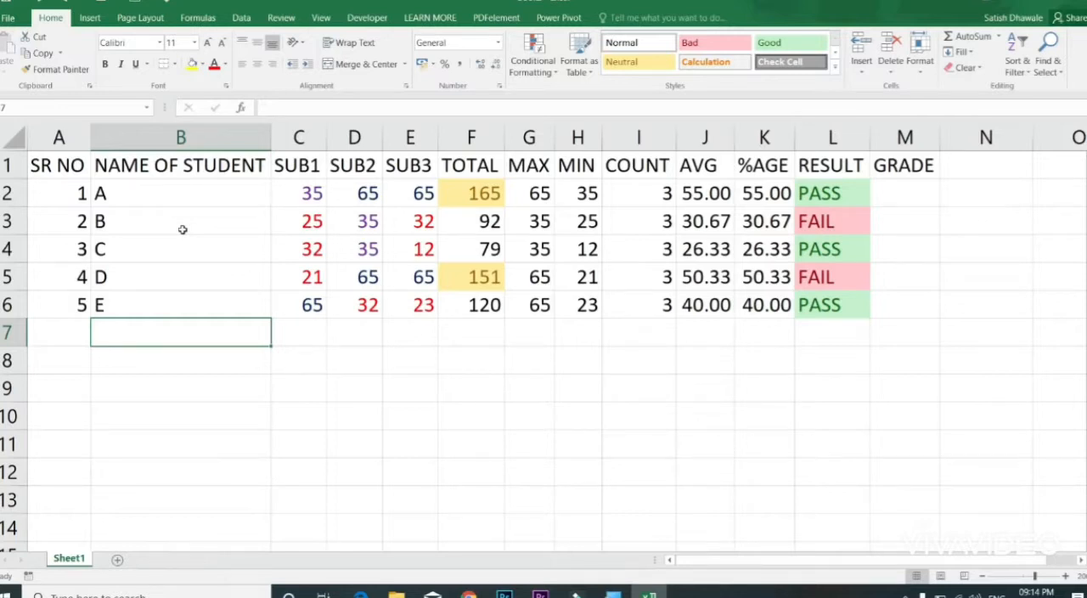
Step: Clear the conditional formatting rules from the subject marks in C2:E6
{"action": "left_click_drag", "start_coordinate": [304, 184], "coordinate": [421, 297]}
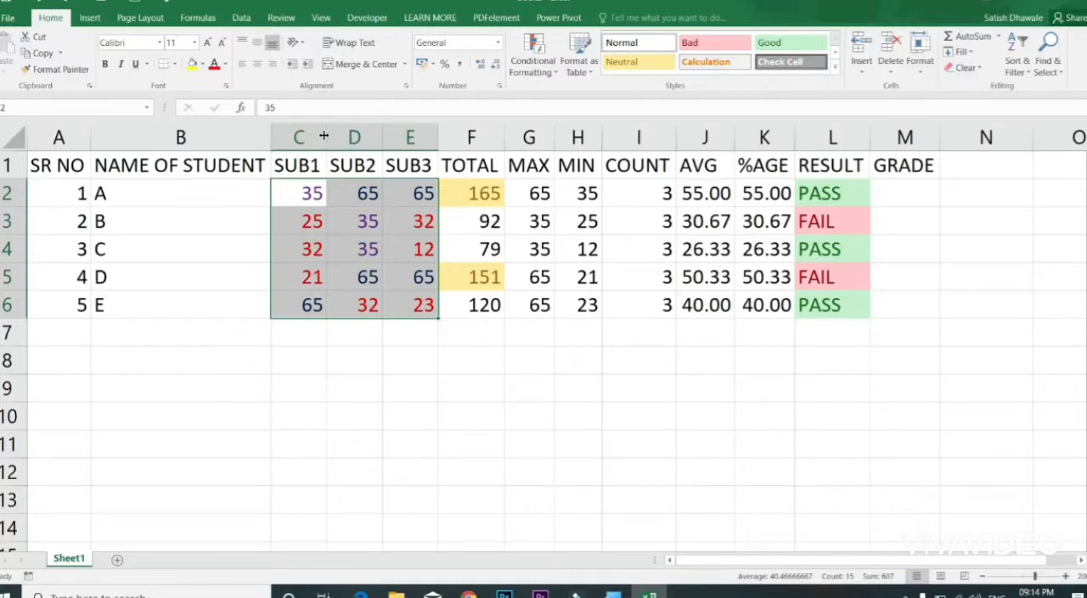
{"action": "left_click", "coordinate": [537, 73]}
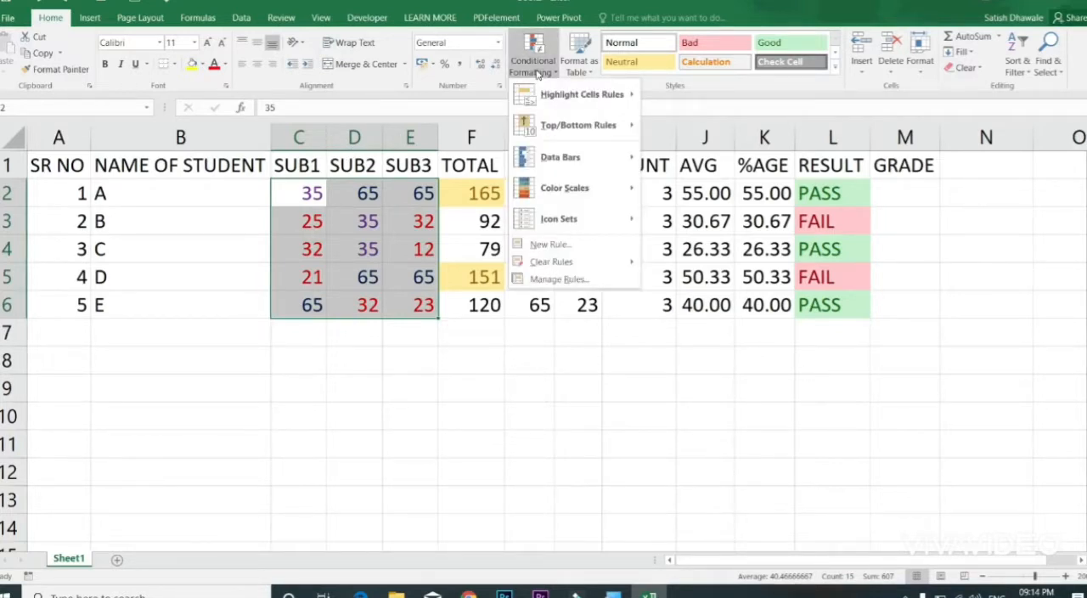
{"action": "mouse_move", "coordinate": [592, 265]}
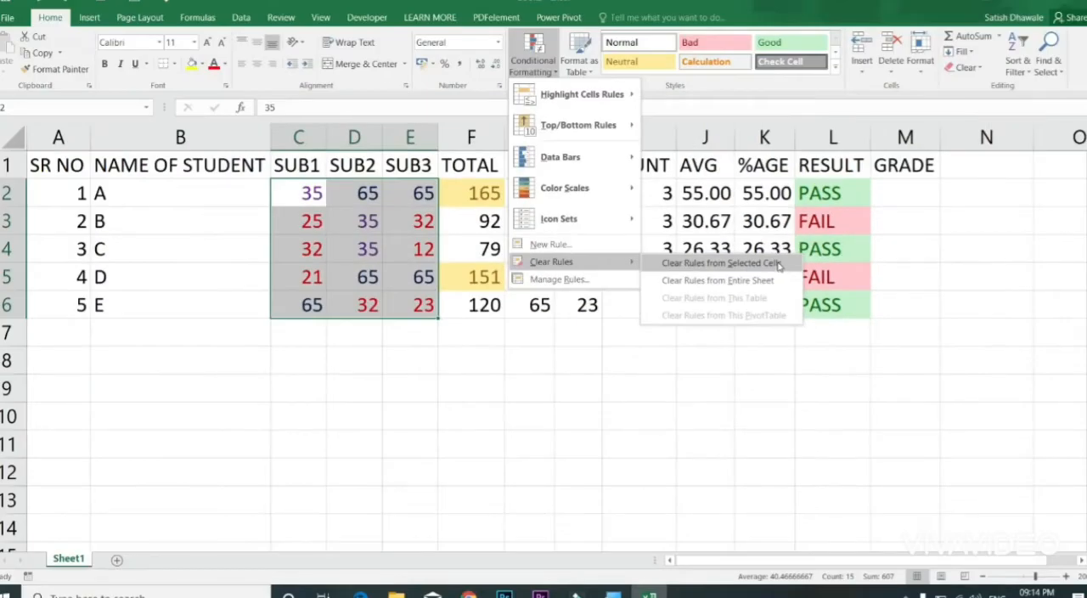
{"action": "left_click", "coordinate": [778, 264]}
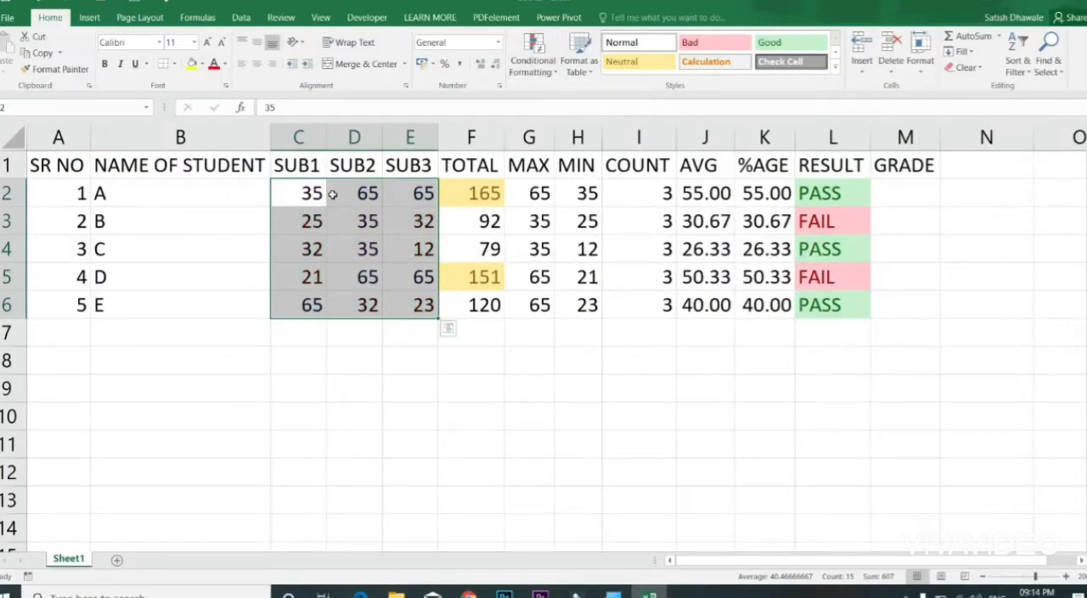
Step: Try a Top 10 Items rule on C2:E6 with ranks 1 and 6, and cancel it
{"action": "left_click", "coordinate": [533, 78]}
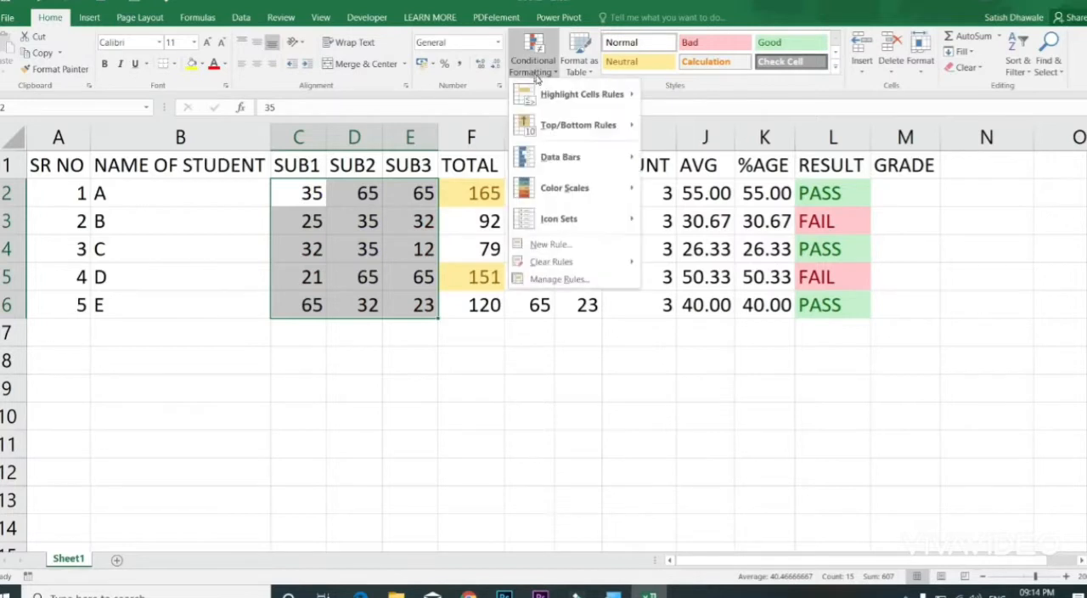
{"action": "mouse_move", "coordinate": [569, 125]}
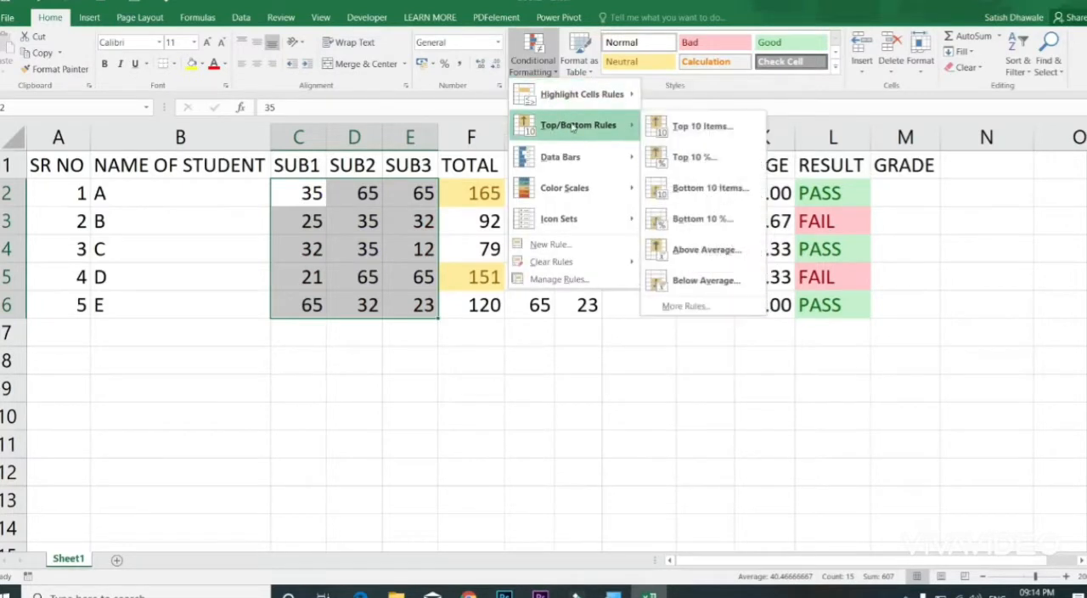
{"action": "left_click", "coordinate": [705, 138]}
{"action": "left_click", "coordinate": [491, 367]}
{"action": "key", "text": "BackSpace"}
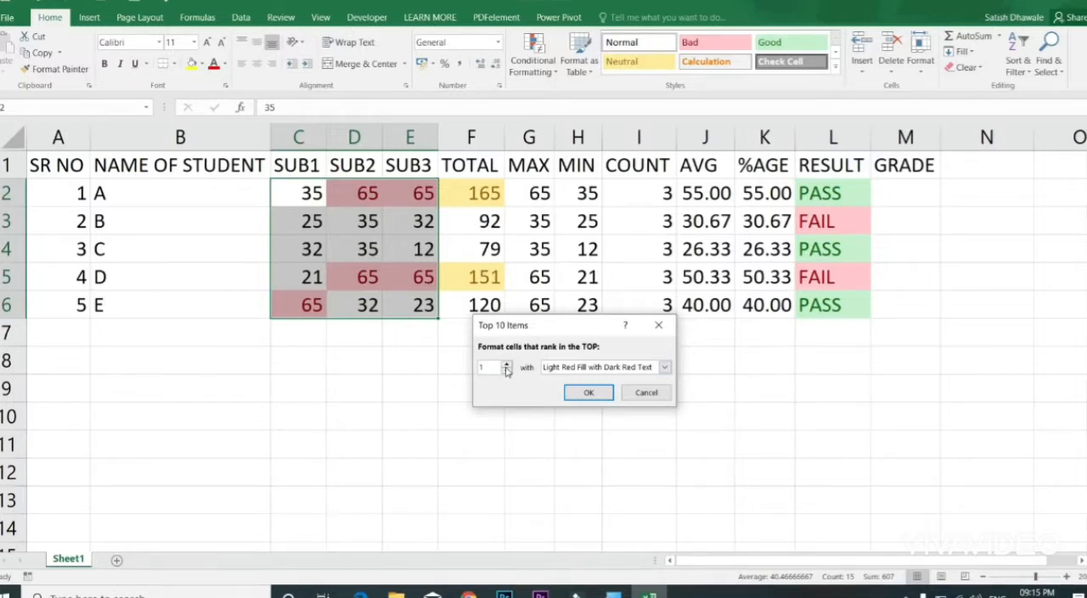
{"action": "left_click", "coordinate": [507, 367]}
{"action": "left_click", "coordinate": [506, 367]}
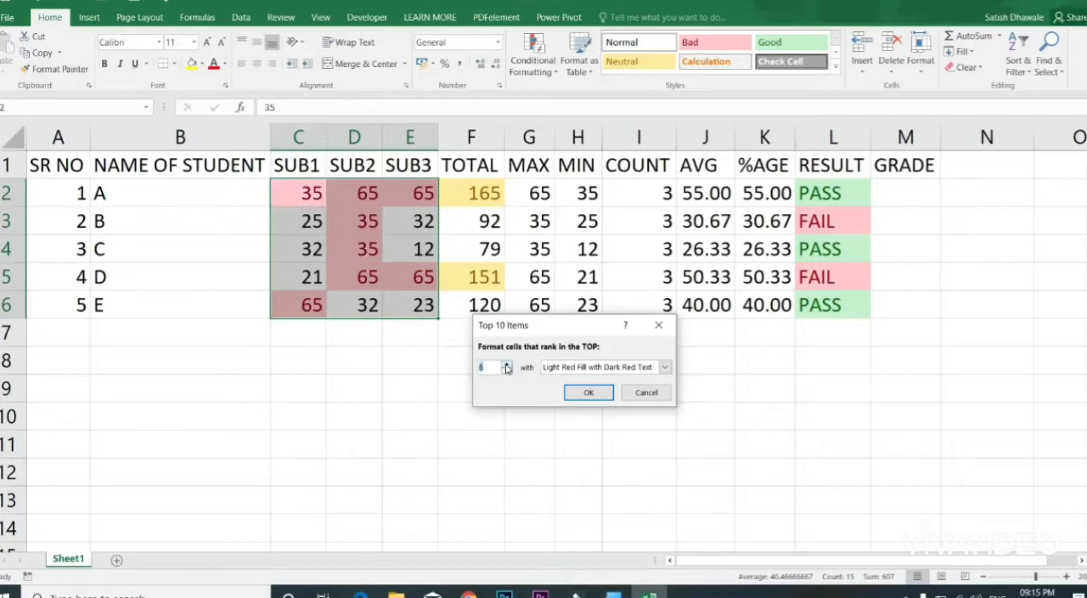
{"action": "left_click", "coordinate": [646, 392]}
Step: Apply green Solid Fill data bars to the subject marks in C2:E6
{"action": "left_click", "coordinate": [533, 57]}
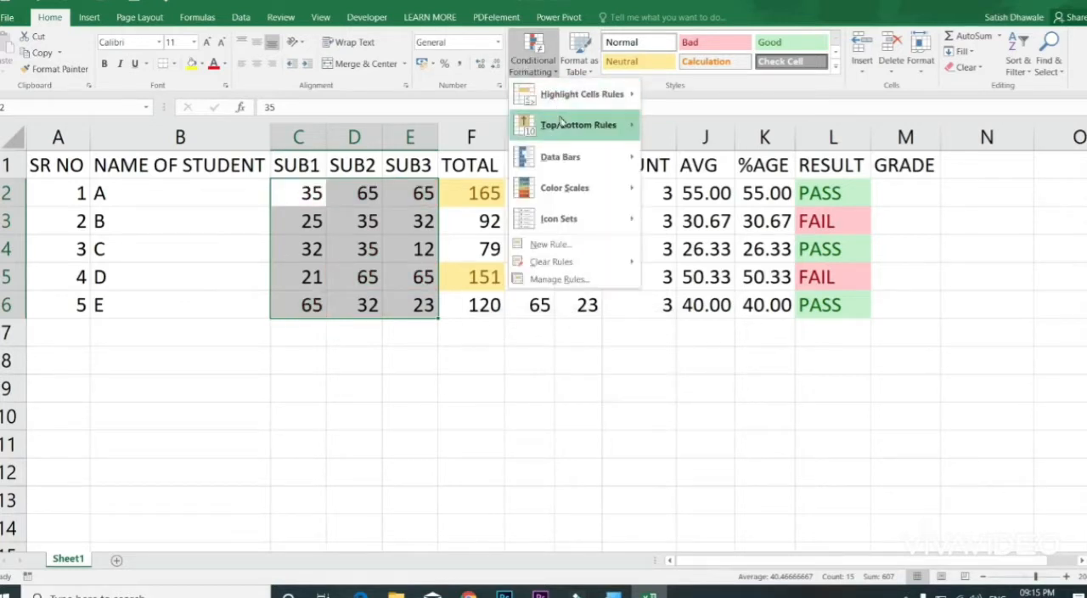
{"action": "mouse_move", "coordinate": [577, 125]}
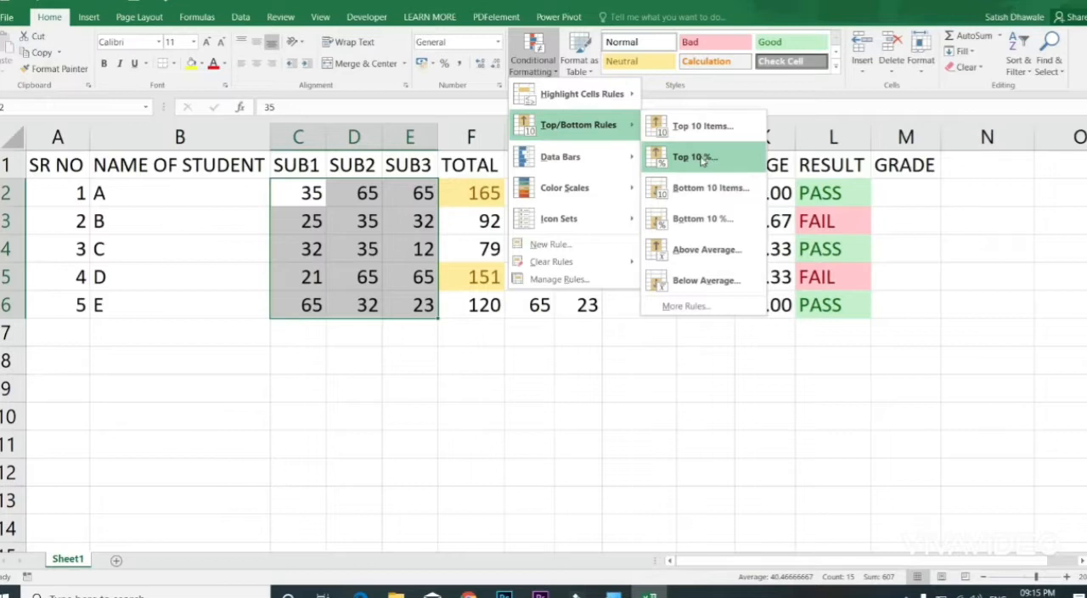
{"action": "mouse_move", "coordinate": [595, 157]}
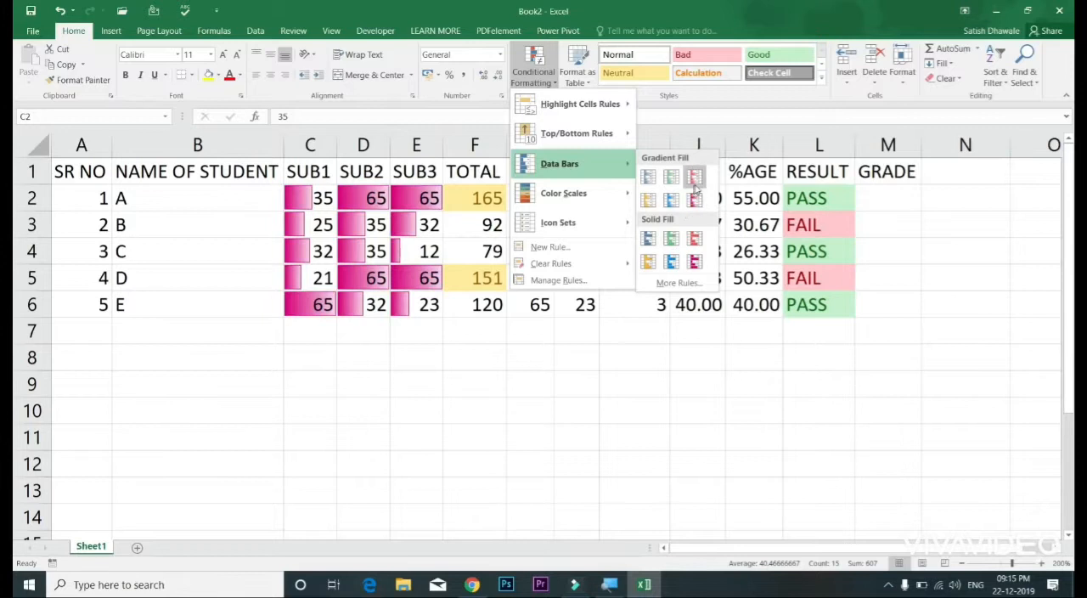
{"action": "left_click", "coordinate": [671, 239]}
Step: Widen the SUB1, SUB2 and SUB3 columns (C to E) equally
{"action": "left_click", "coordinate": [423, 219]}
{"action": "left_click_drag", "start_coordinate": [416, 144], "coordinate": [310, 144]}
{"action": "left_click_drag", "start_coordinate": [450, 145], "coordinate": [483, 146]}
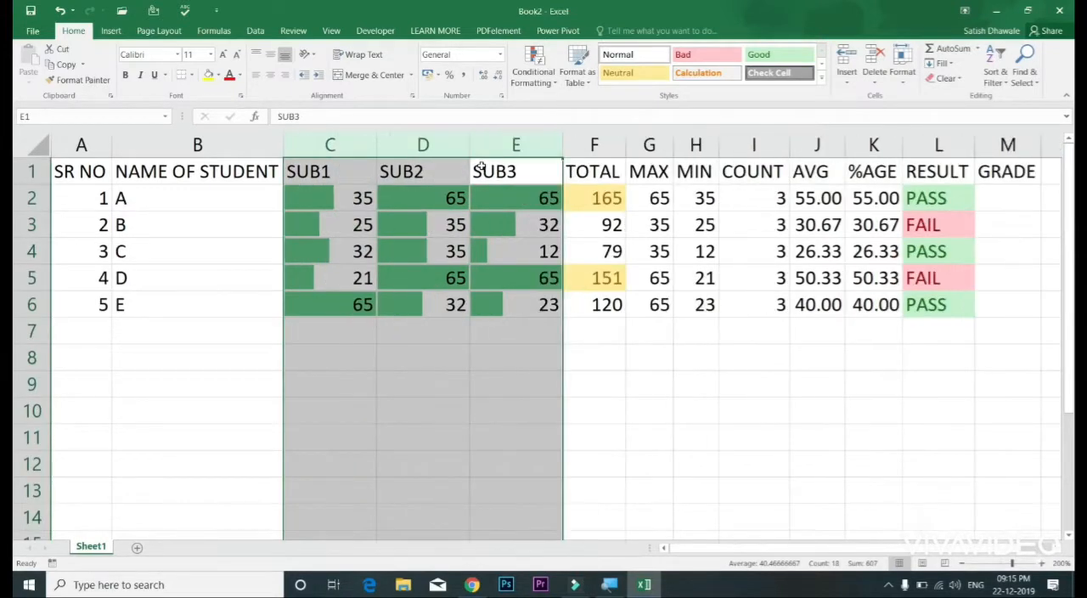
Step: Test the data bars by setting the SUB3 mark in E2 to 5 and replacing it with 100
{"action": "left_click", "coordinate": [526, 199]}
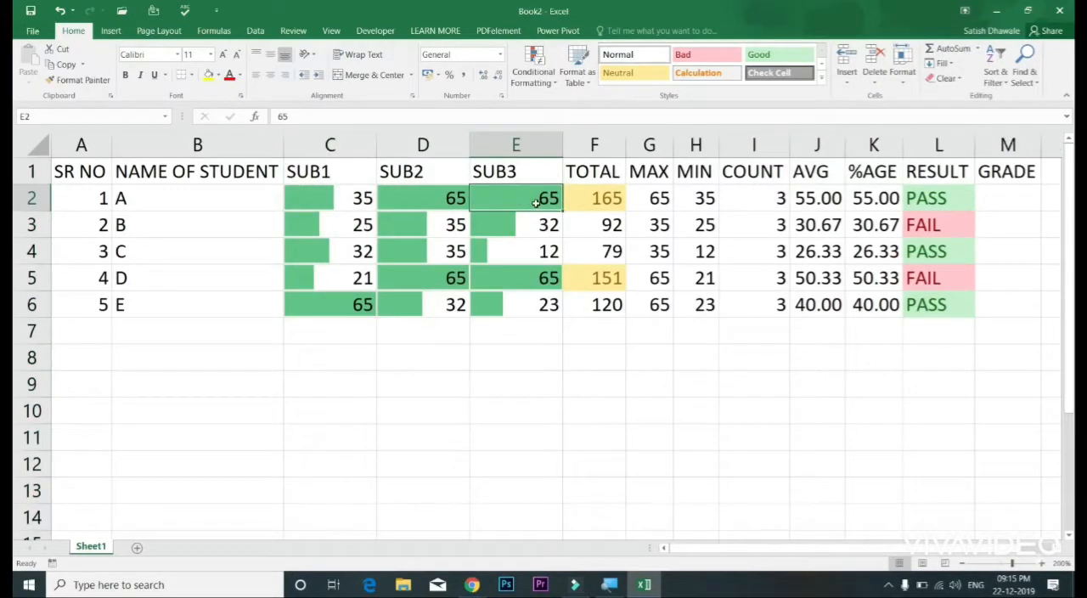
{"action": "type", "text": "5"}
{"action": "key", "text": "Return"}
{"action": "left_click", "coordinate": [524, 197]}
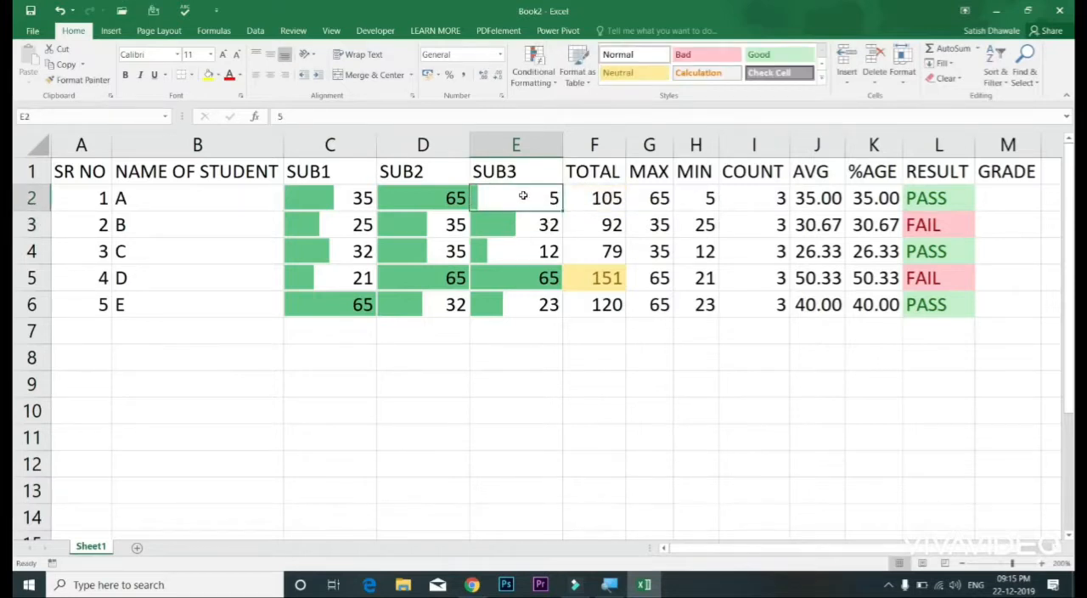
{"action": "type", "text": "100"}
{"action": "key", "text": "Return"}
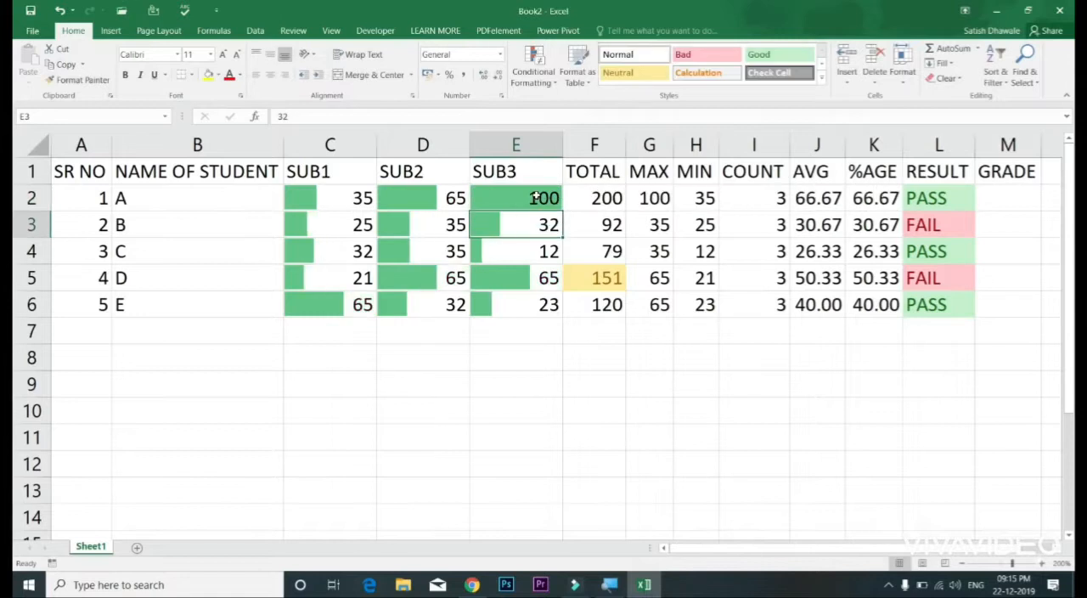
Step: Set the SUB2 mark of student A in D2 to 50 to test its data bar
{"action": "left_click", "coordinate": [445, 198]}
{"action": "left_click", "coordinate": [490, 197]}
{"action": "left_click", "coordinate": [459, 197]}
{"action": "type", "text": "50"}
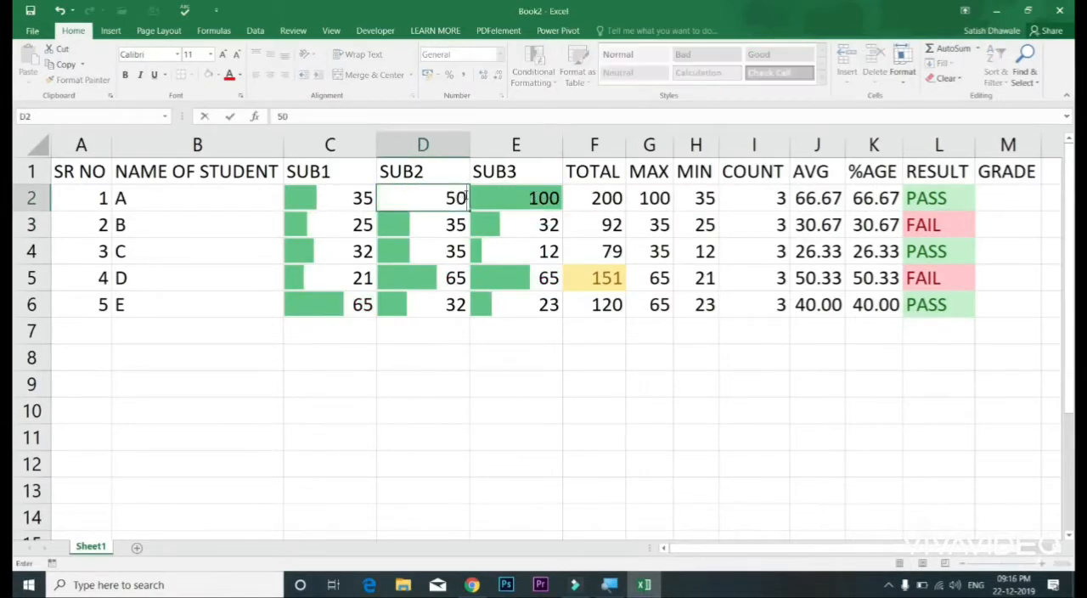
{"action": "key", "text": "Return"}
{"action": "left_click", "coordinate": [458, 197]}
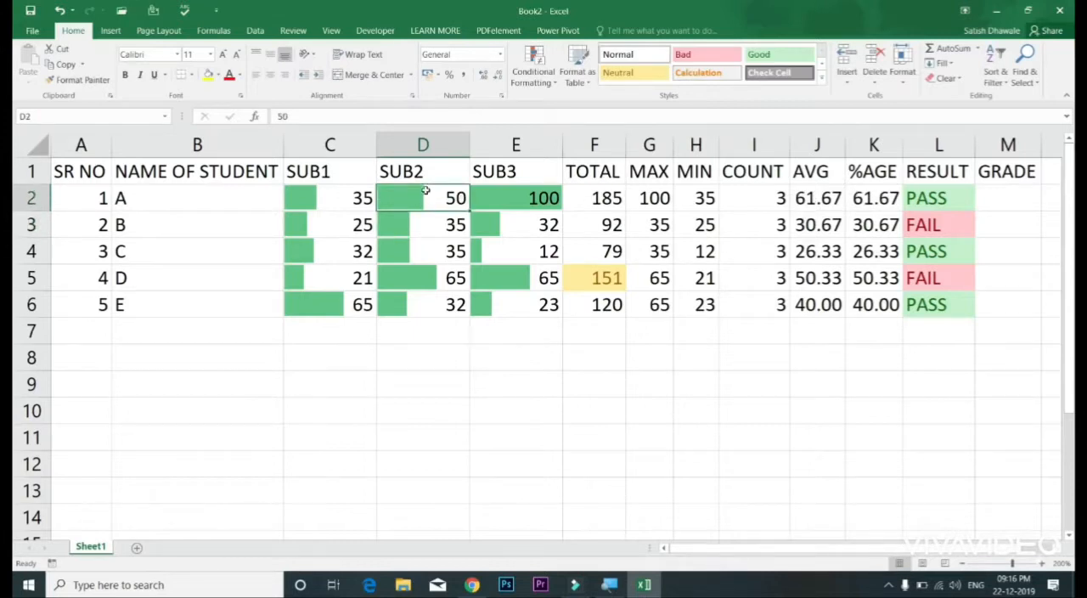
Step: Clear all conditional formatting rules from the entire sheet
{"action": "left_click_drag", "start_coordinate": [337, 196], "coordinate": [525, 299]}
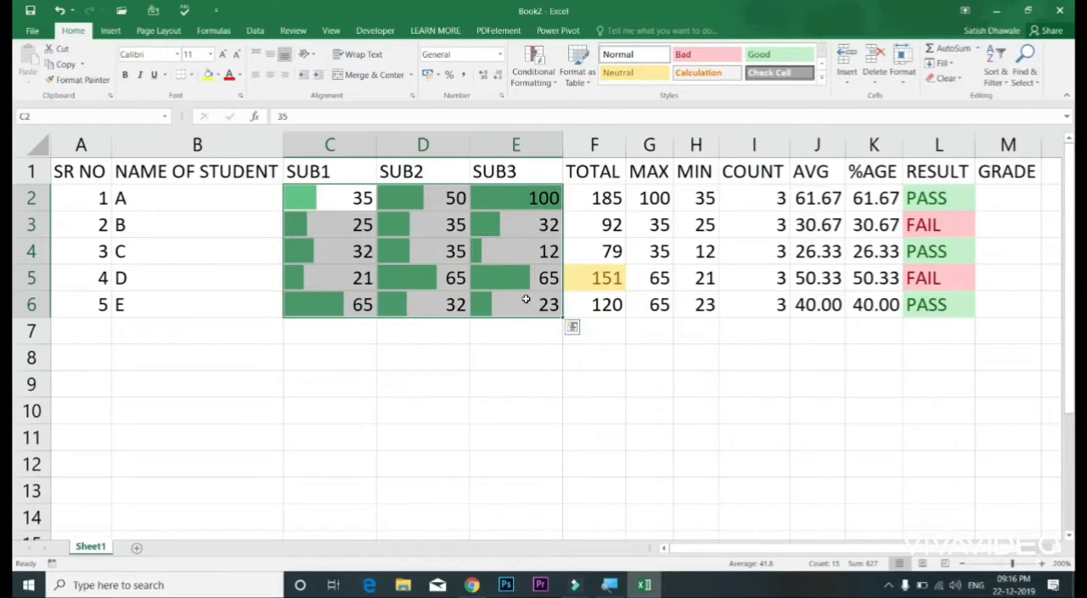
{"action": "left_click", "coordinate": [533, 71]}
{"action": "mouse_move", "coordinate": [560, 134]}
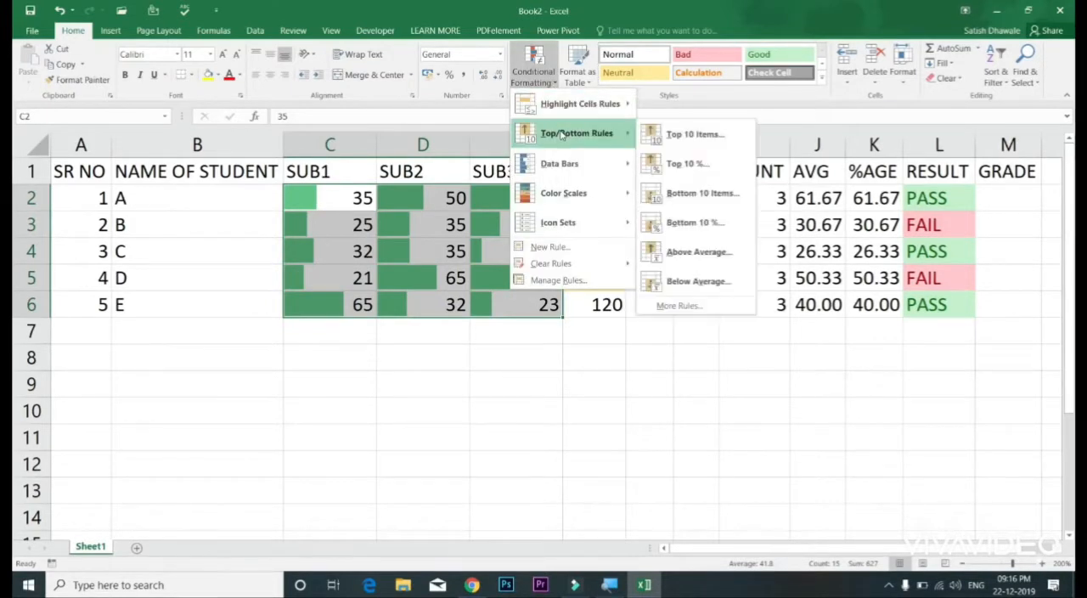
{"action": "mouse_move", "coordinate": [573, 163]}
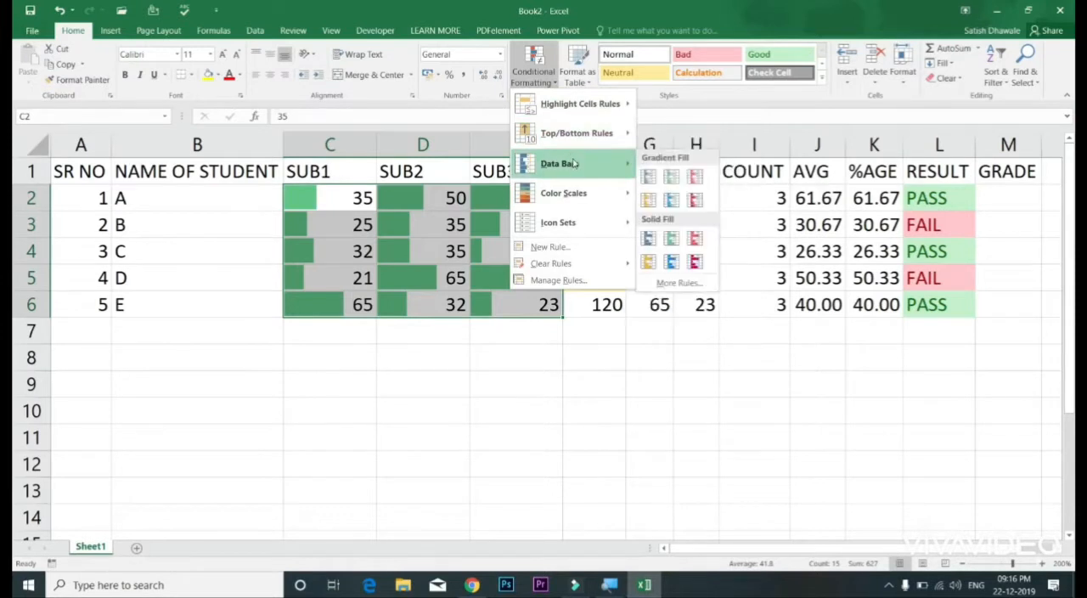
{"action": "mouse_move", "coordinate": [584, 266]}
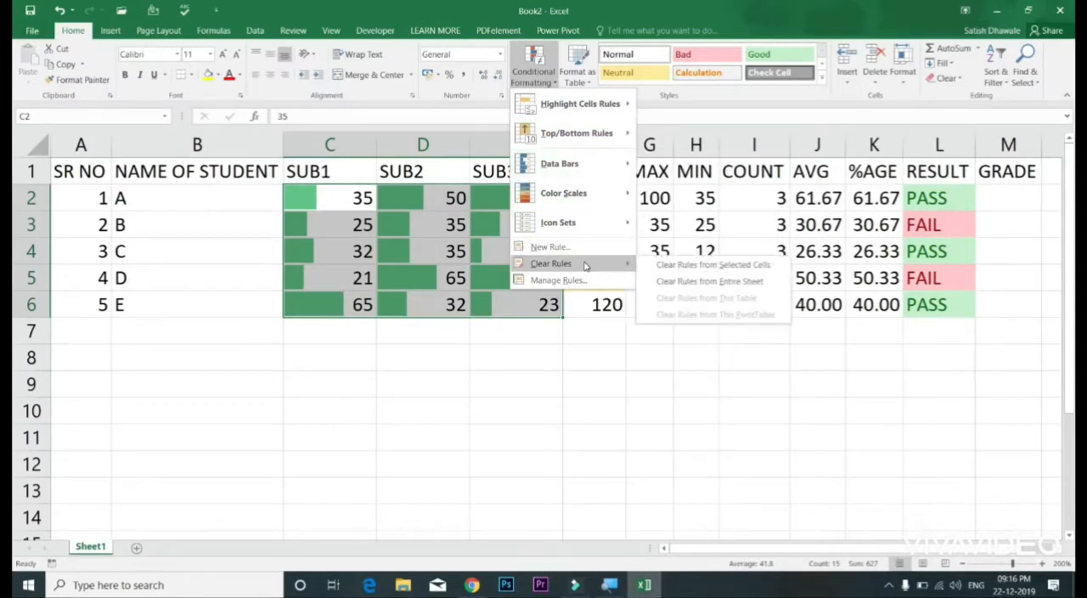
{"action": "left_click", "coordinate": [717, 283]}
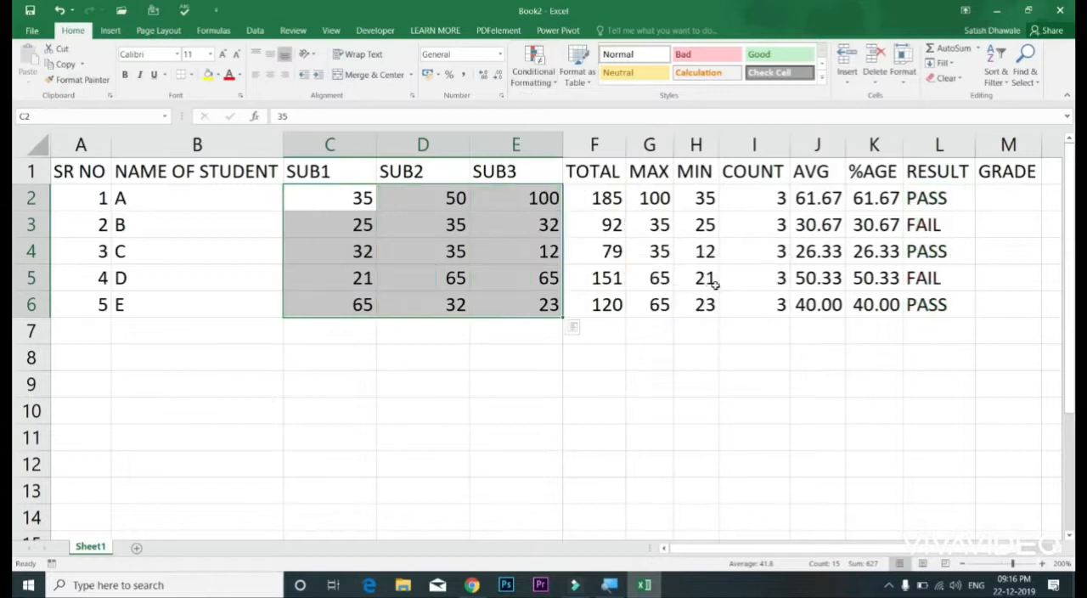
Step: Preview the Color Scales and the directional arrow Icon Sets on the subject marks in C2:E6
{"action": "left_click", "coordinate": [546, 86]}
{"action": "mouse_move", "coordinate": [564, 196]}
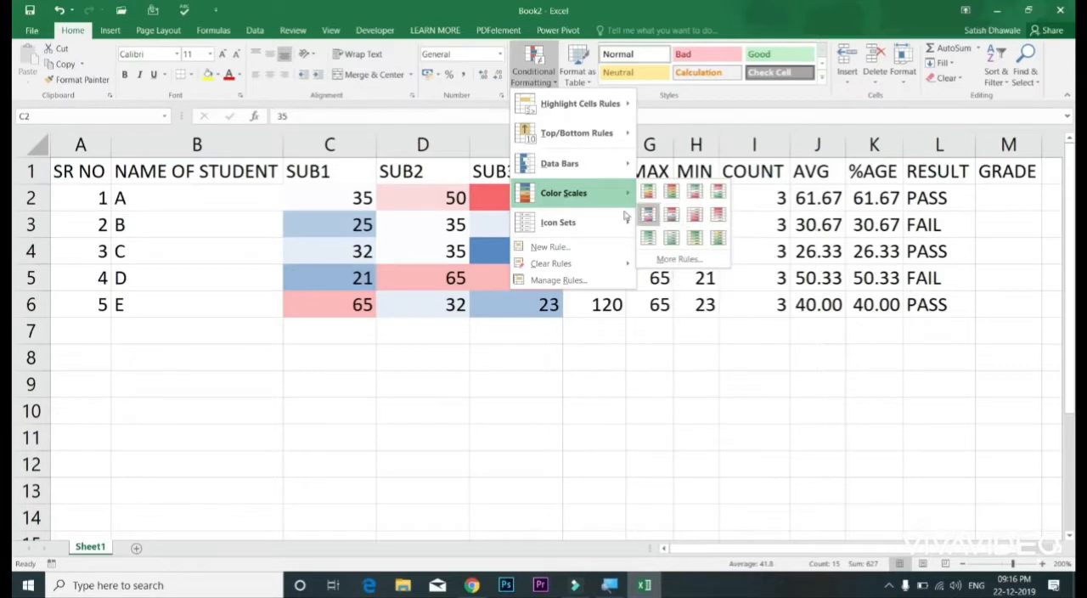
{"action": "mouse_move", "coordinate": [586, 220]}
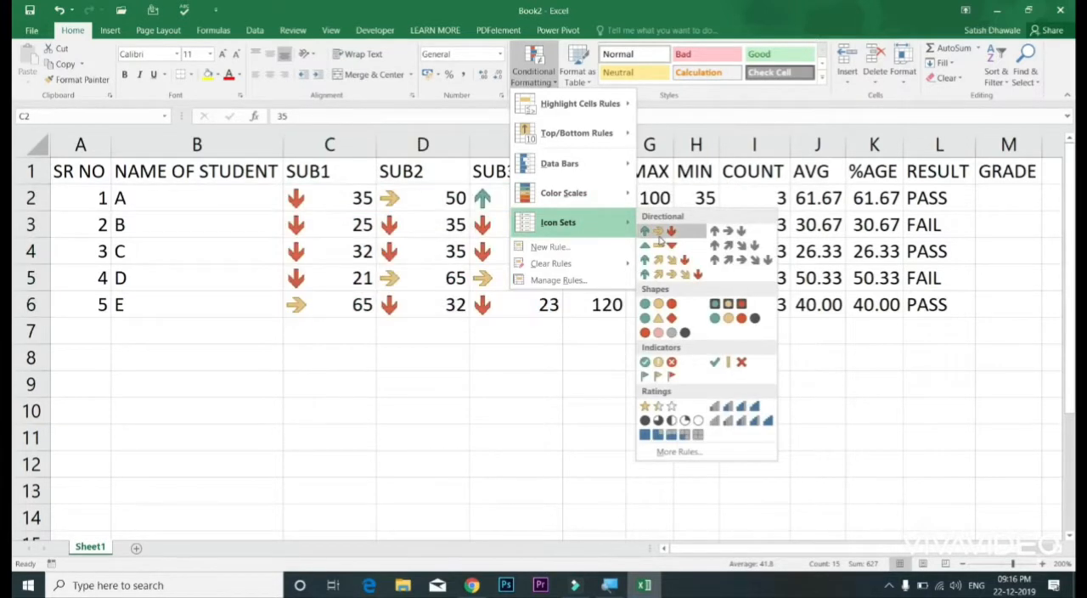
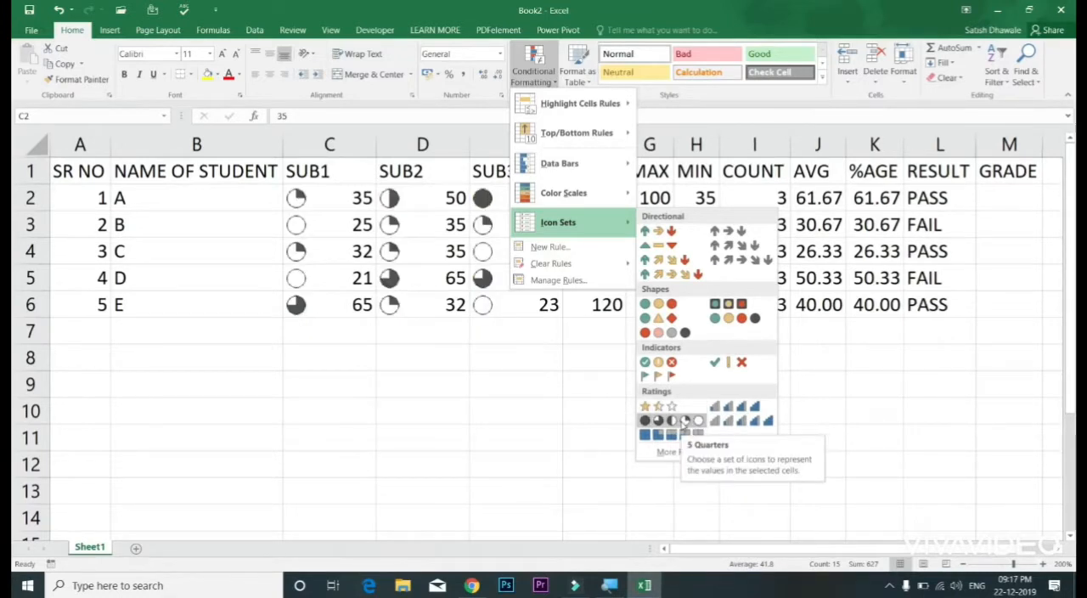
Step: Apply the four-bar Ratings icon set to the subject marks in C2:E6
{"action": "left_click", "coordinate": [747, 409]}
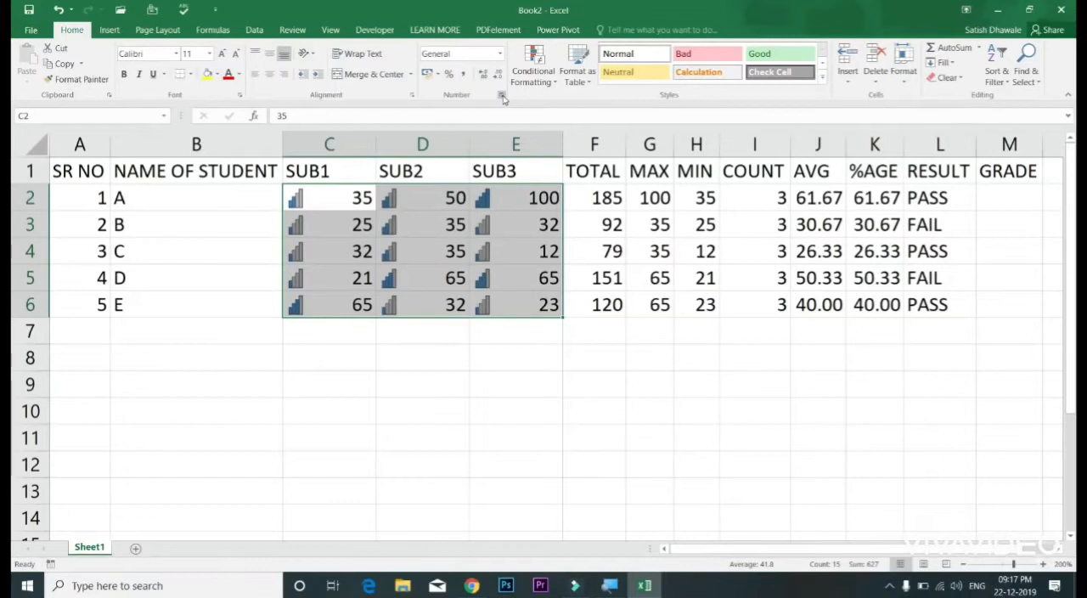
Step: Hide the marks in C2:E6 with the custom number format ; so that only the icons show
{"action": "left_click", "coordinate": [502, 97]}
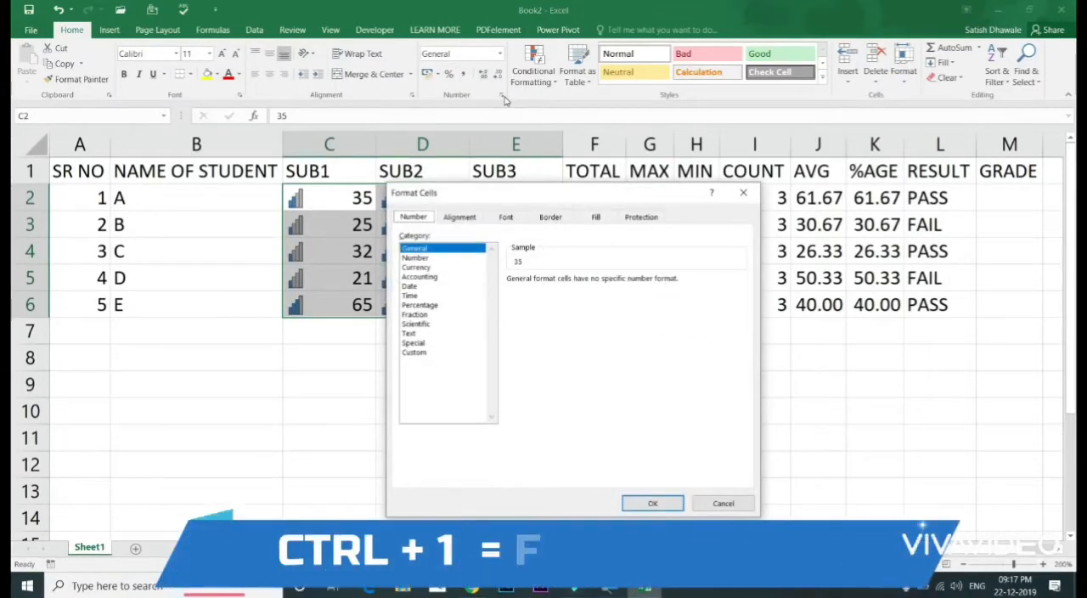
{"action": "key", "text": "Escape"}
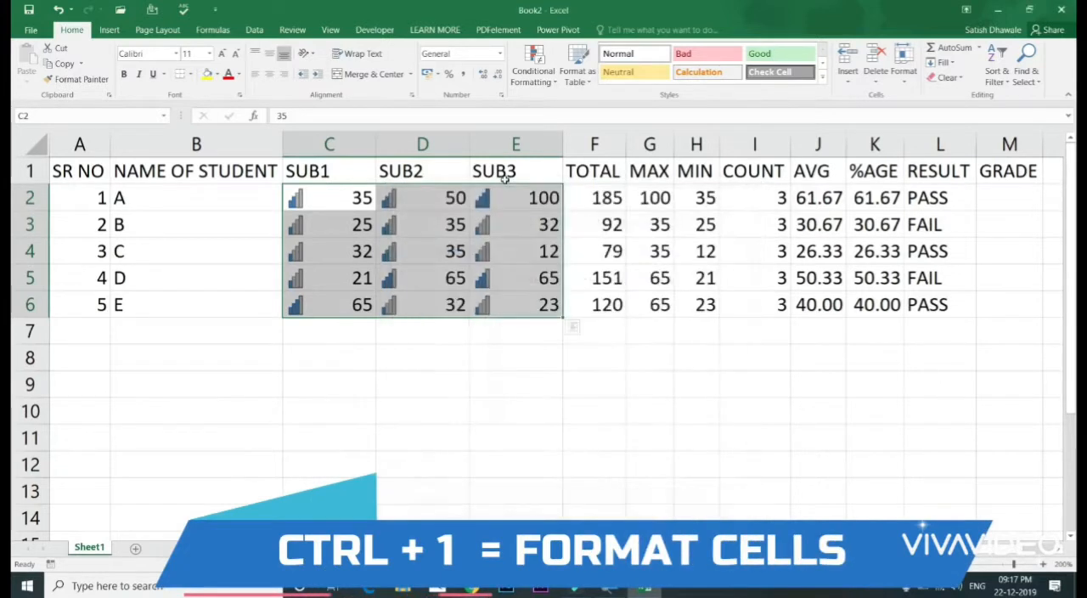
{"action": "key", "text": "ctrl+1"}
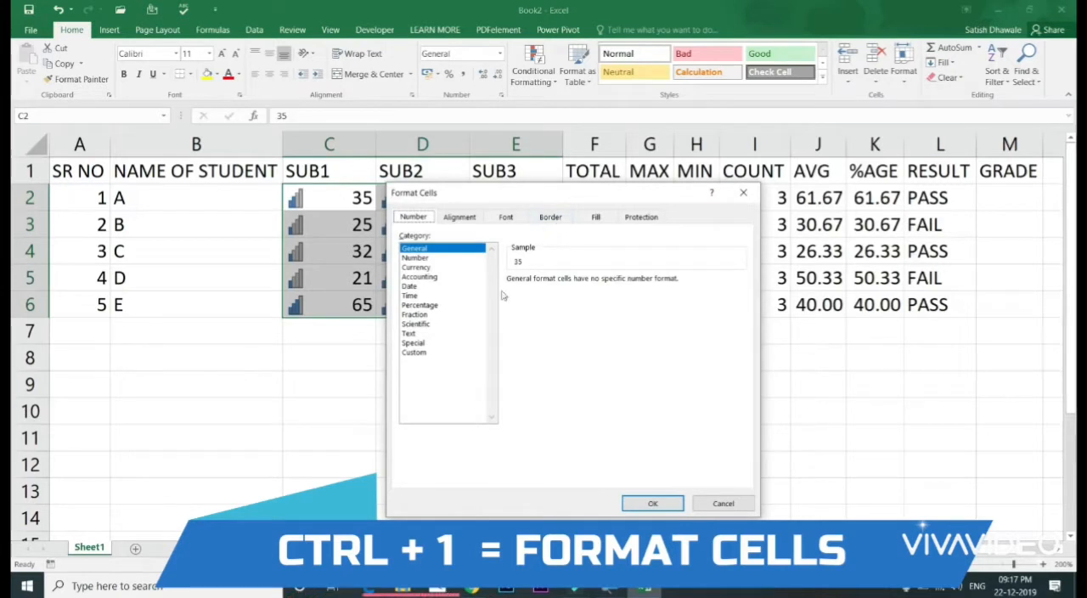
{"action": "left_click", "coordinate": [417, 353]}
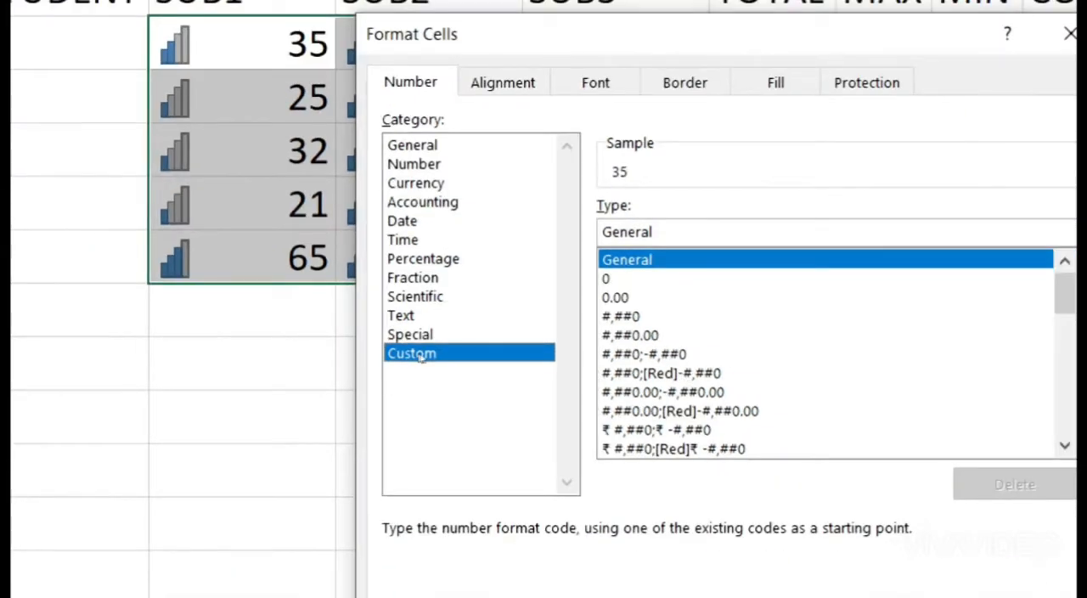
{"action": "key", "text": "BackSpace"}
{"action": "key", "text": "BackSpace"}
{"action": "key", "text": "BackSpace"}
{"action": "key", "text": "BackSpace"}
{"action": "key", "text": "BackSpace"}
{"action": "key", "text": "BackSpace"}
{"action": "key", "text": "BackSpace"}
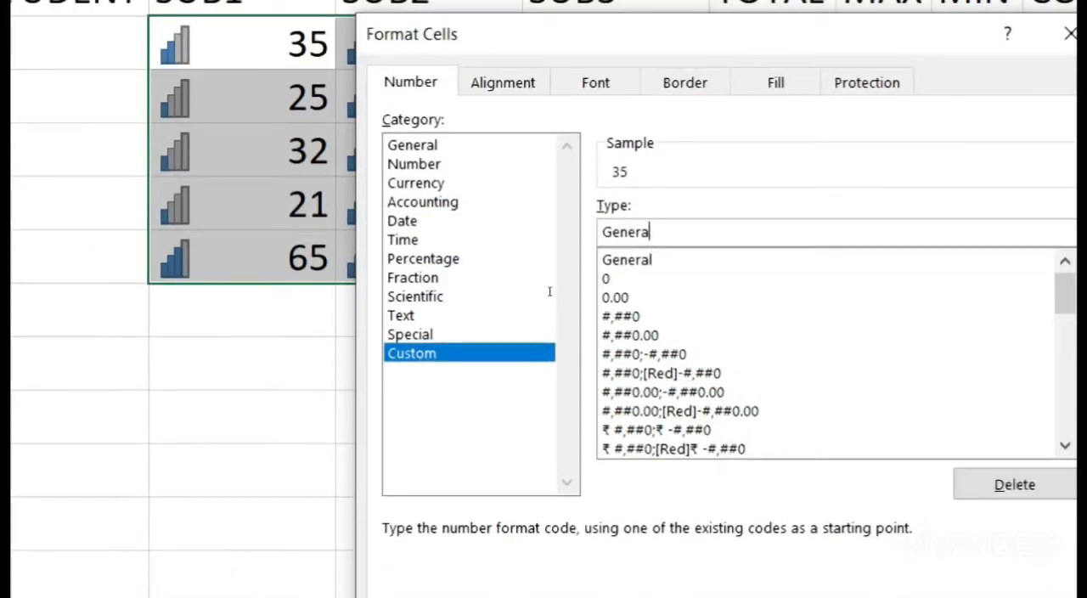
{"action": "type", "text": ";"}
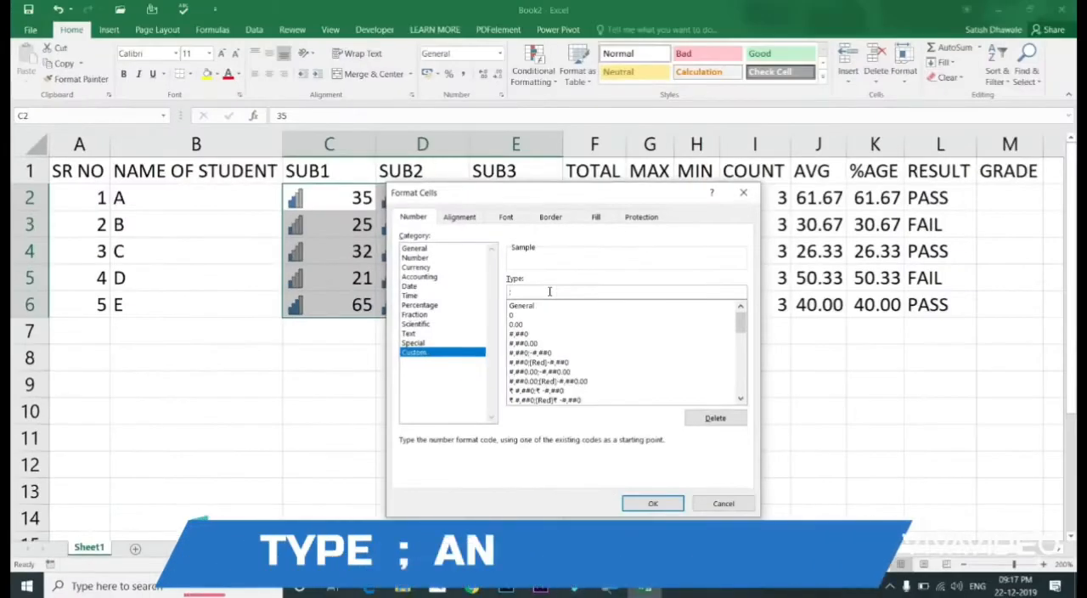
{"action": "left_click", "coordinate": [650, 498]}
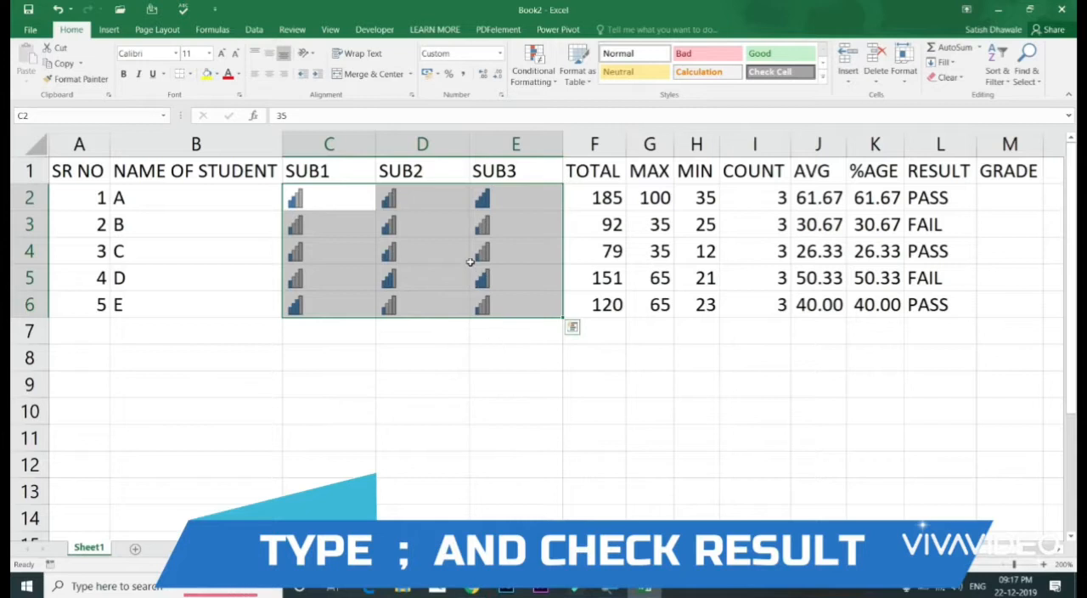
Step: Test the icons by setting D3 to 100 and D4 to 320, and undo the D4 entry
{"action": "left_click", "coordinate": [439, 213]}
{"action": "type", "text": "100"}
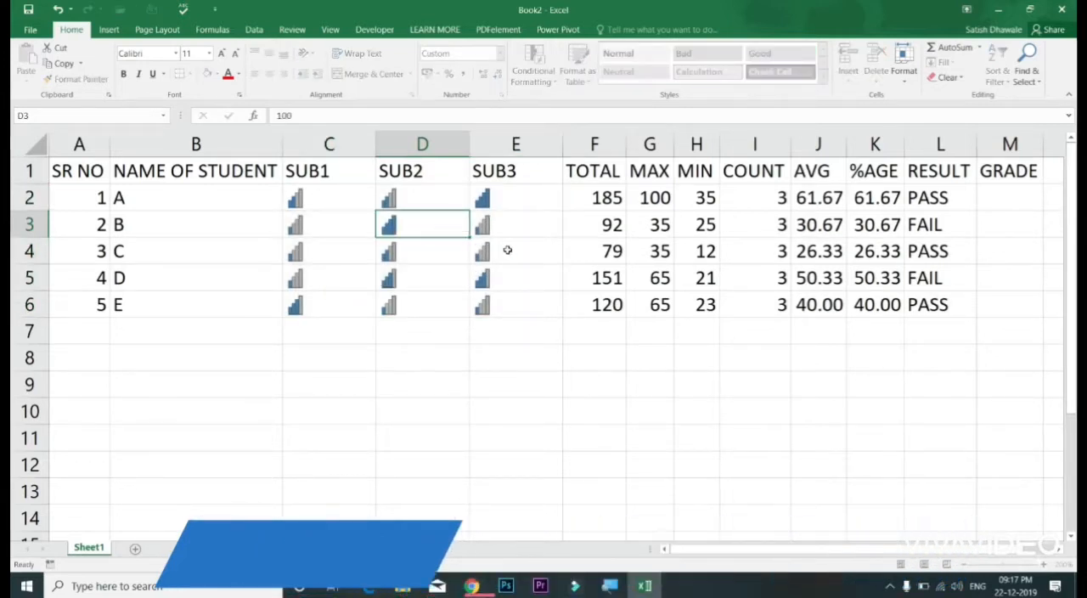
{"action": "key", "text": "Return"}
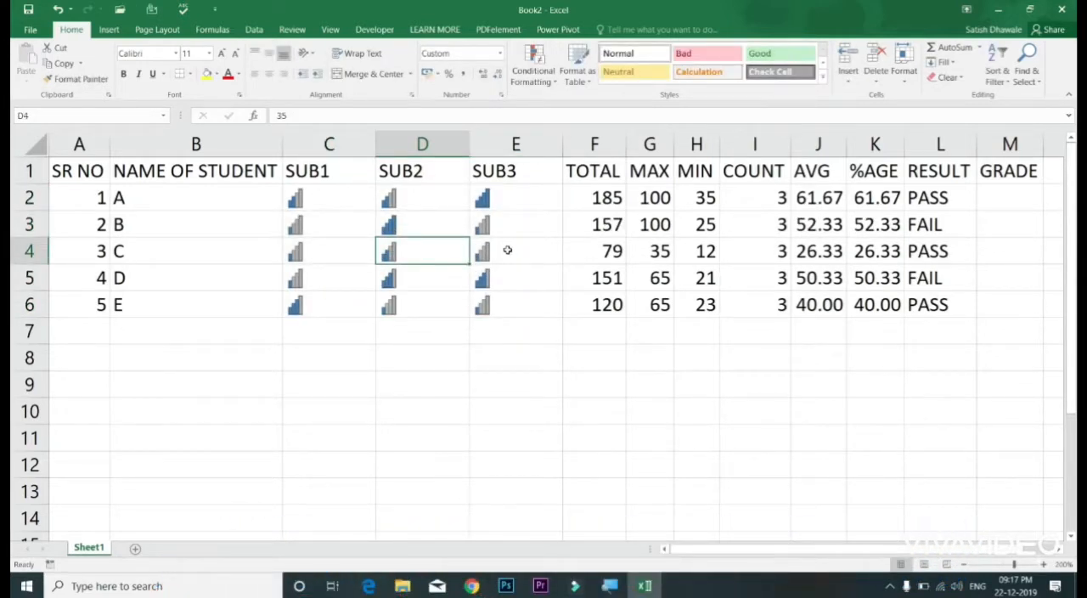
{"action": "type", "text": "320"}
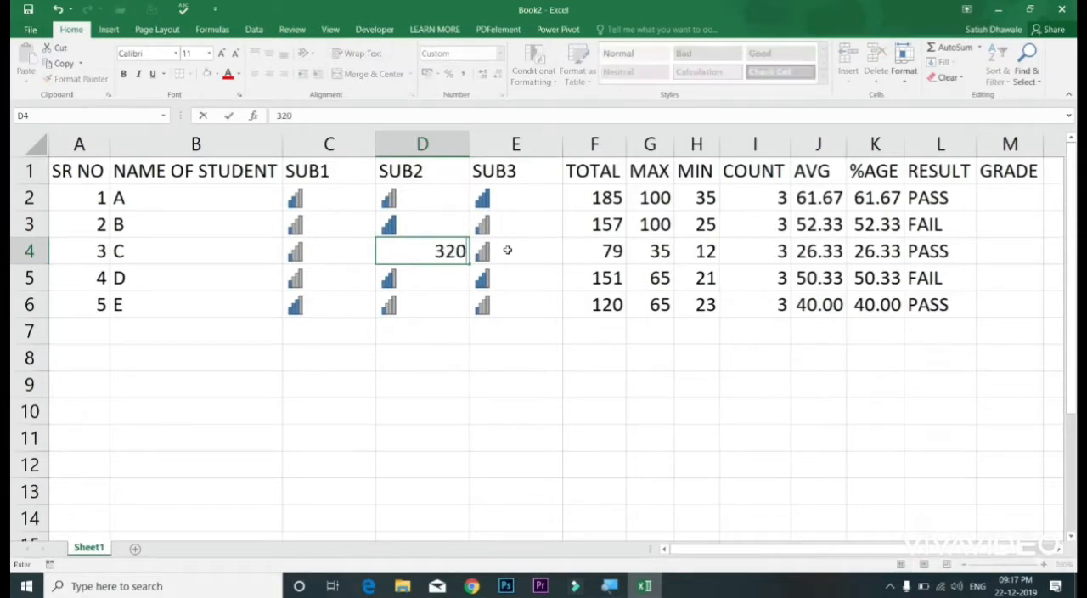
{"action": "key", "text": "Return"}
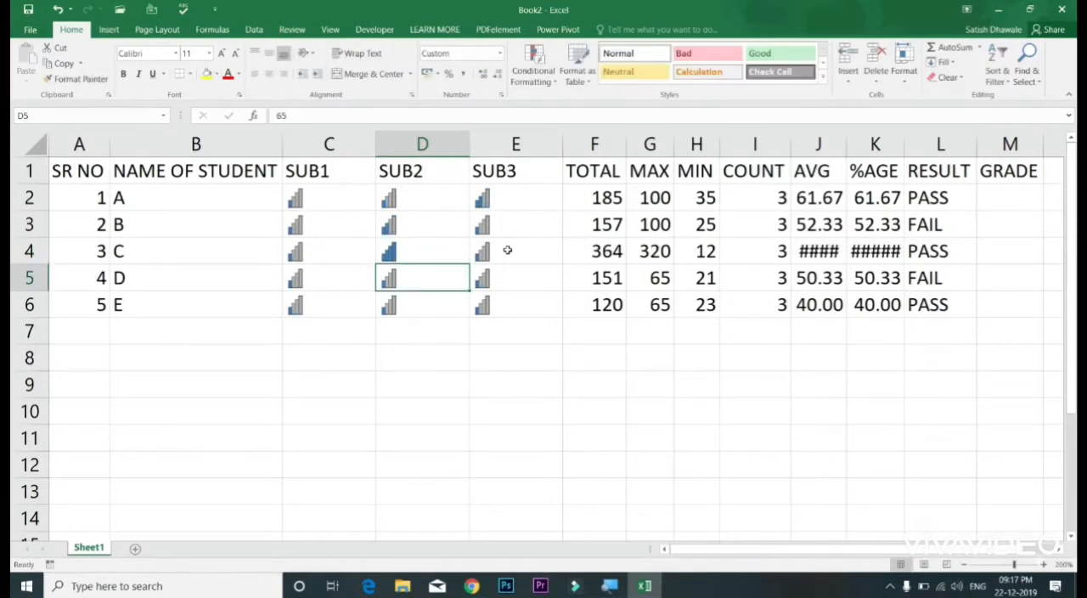
{"action": "key", "text": "ctrl+z"}
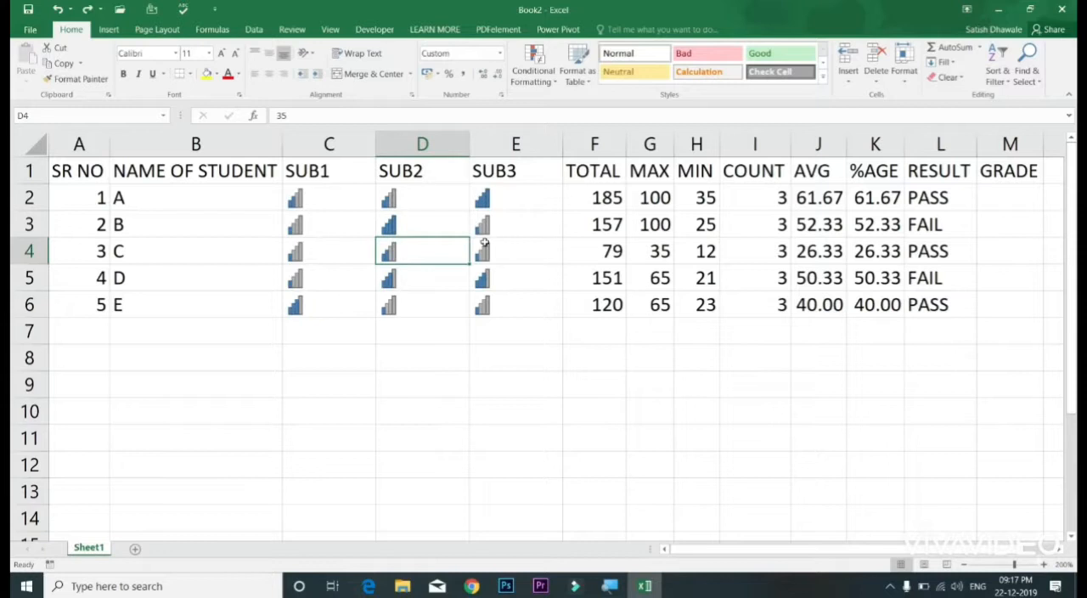
Step: Undo the D3 mark change and the custom number format on the subject marks
{"action": "left_click_drag", "start_coordinate": [355, 201], "coordinate": [500, 305]}
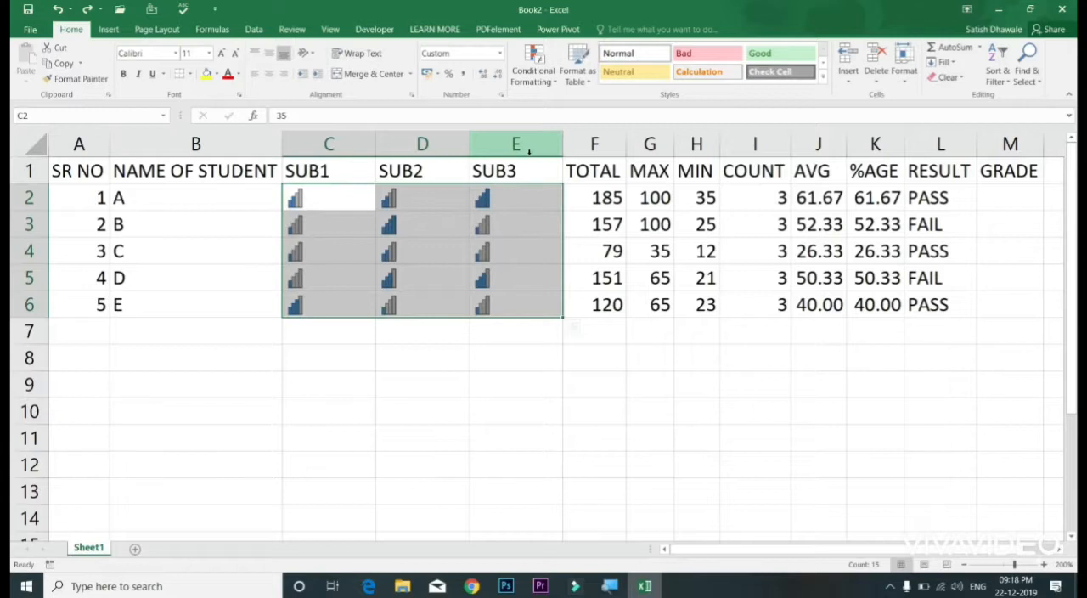
{"action": "key", "text": "ctrl+z"}
{"action": "key", "text": "ctrl+z"}
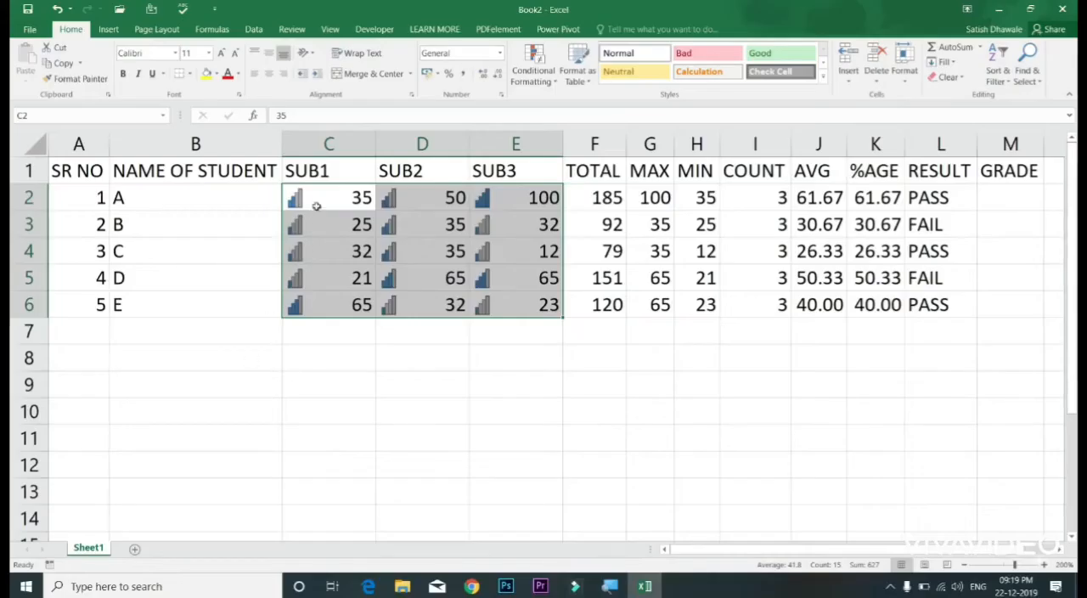
Step: Insert a blank row above the header row as a test and undo the insertion
{"action": "left_click", "coordinate": [323, 198]}
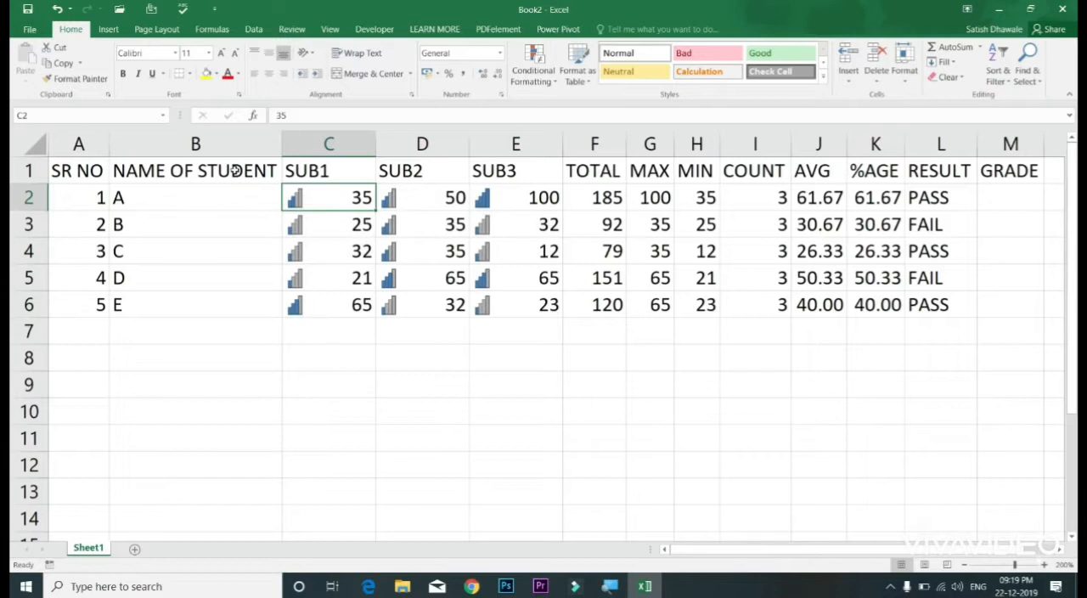
{"action": "left_click", "coordinate": [27, 170]}
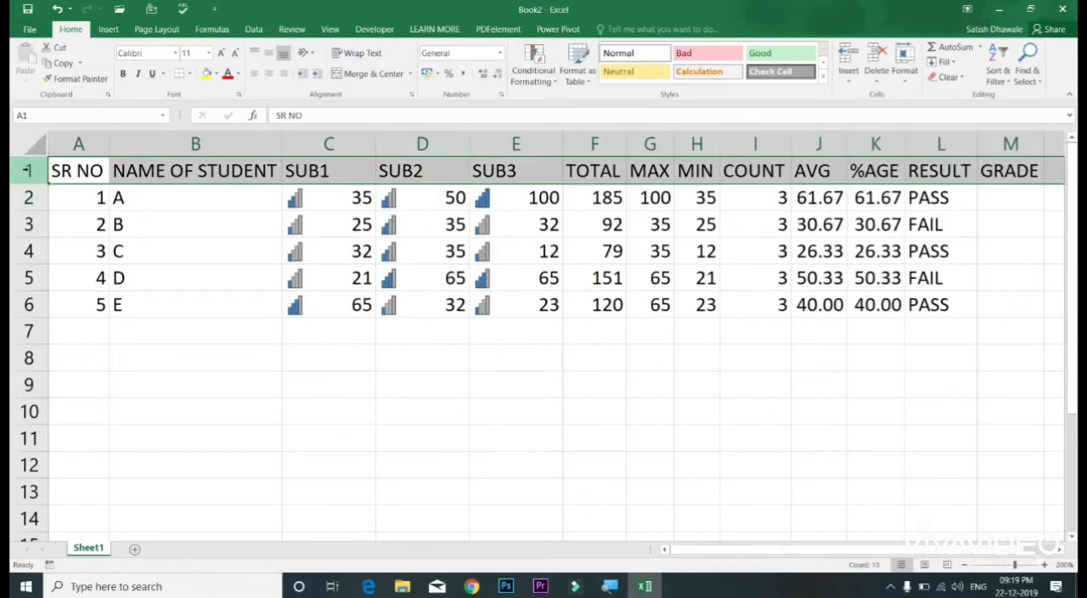
{"action": "key", "text": "ctrl+shift+equal"}
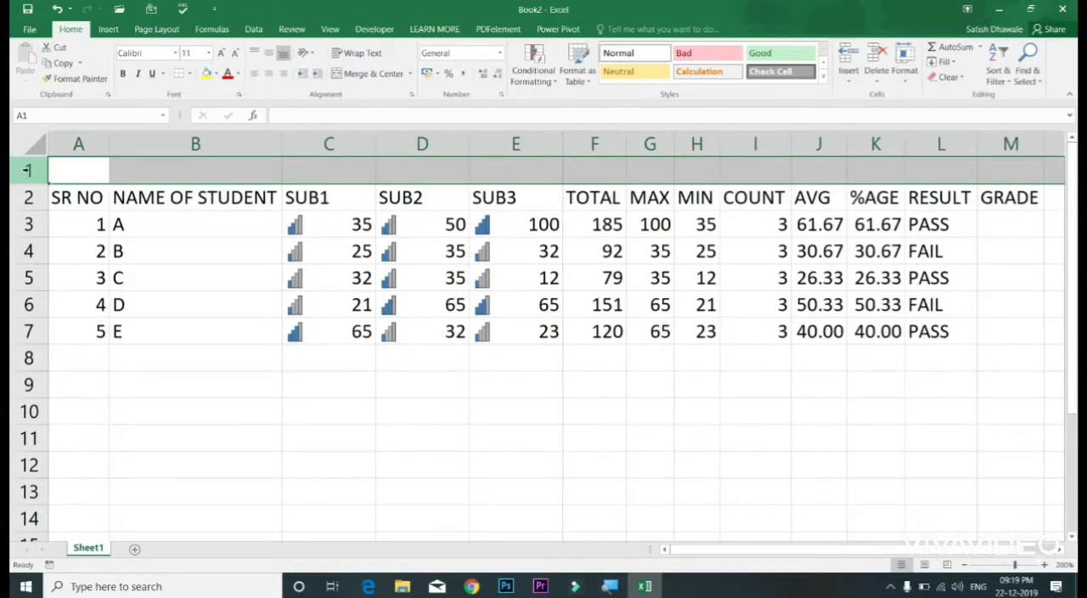
{"action": "key", "text": "ctrl+z"}
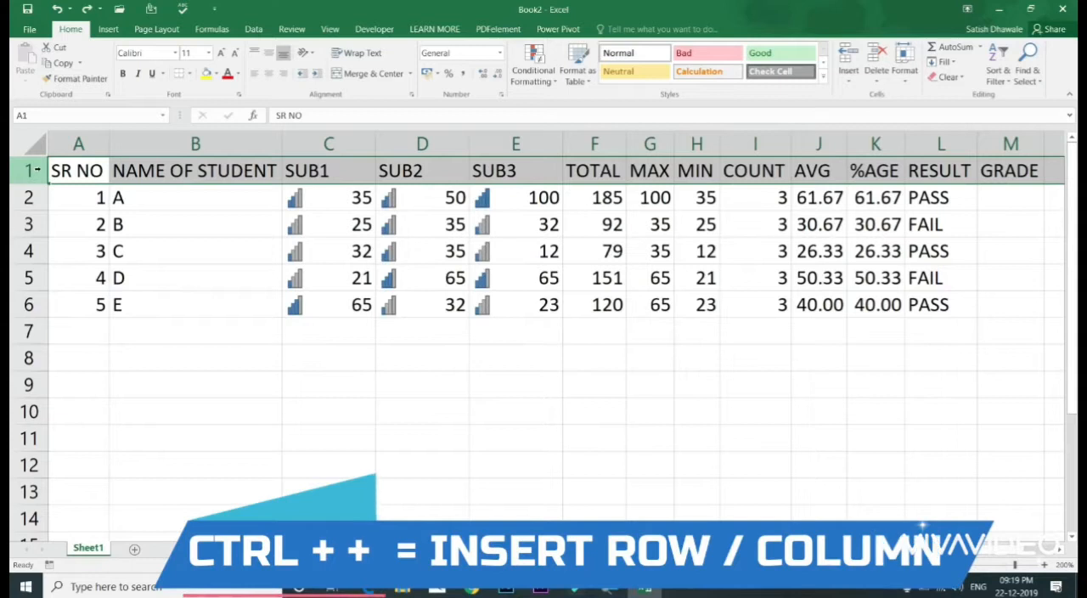
Step: Insert a blank row above the header row of the marks table
{"action": "left_click", "coordinate": [28, 171]}
{"action": "right_click", "coordinate": [31, 170]}
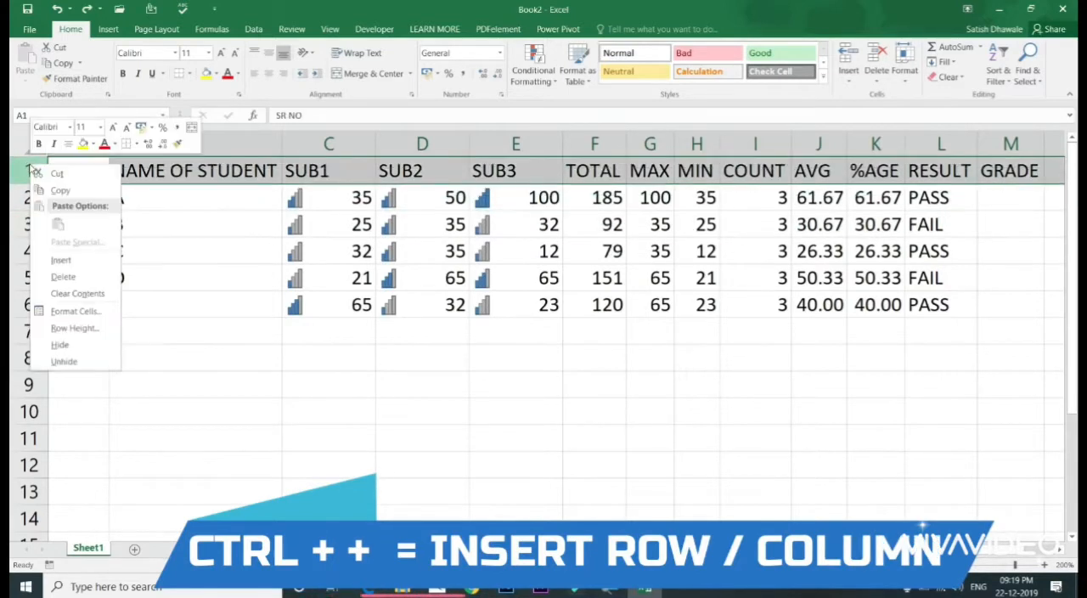
{"action": "left_click", "coordinate": [60, 260]}
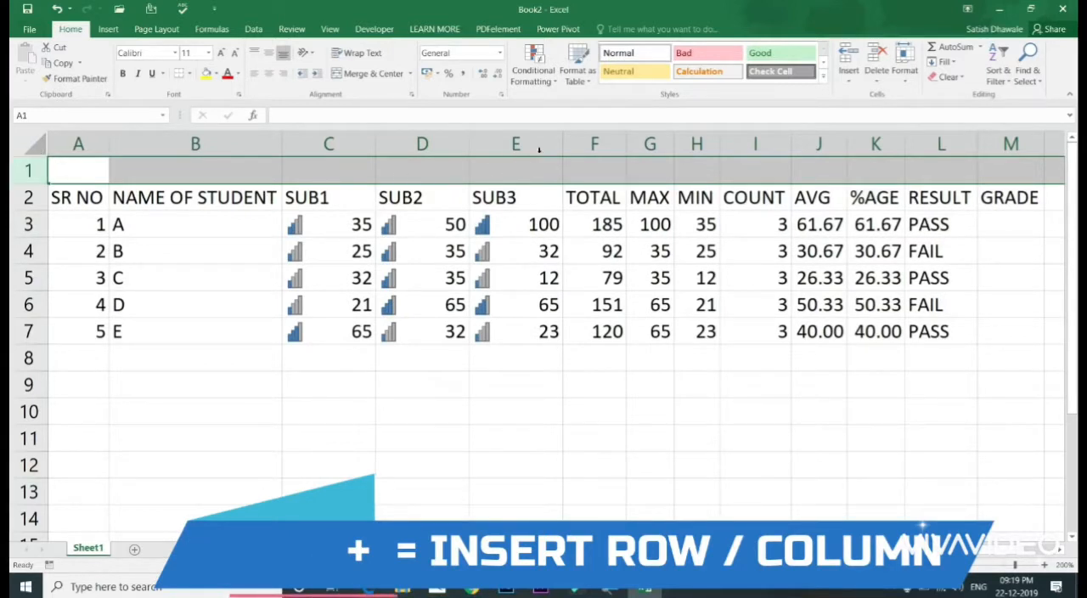
Step: Insert a blank column before SUB1 as a test, undo it, and redo and undo the insertion once more
{"action": "left_click", "coordinate": [514, 144]}
{"action": "left_click", "coordinate": [578, 141]}
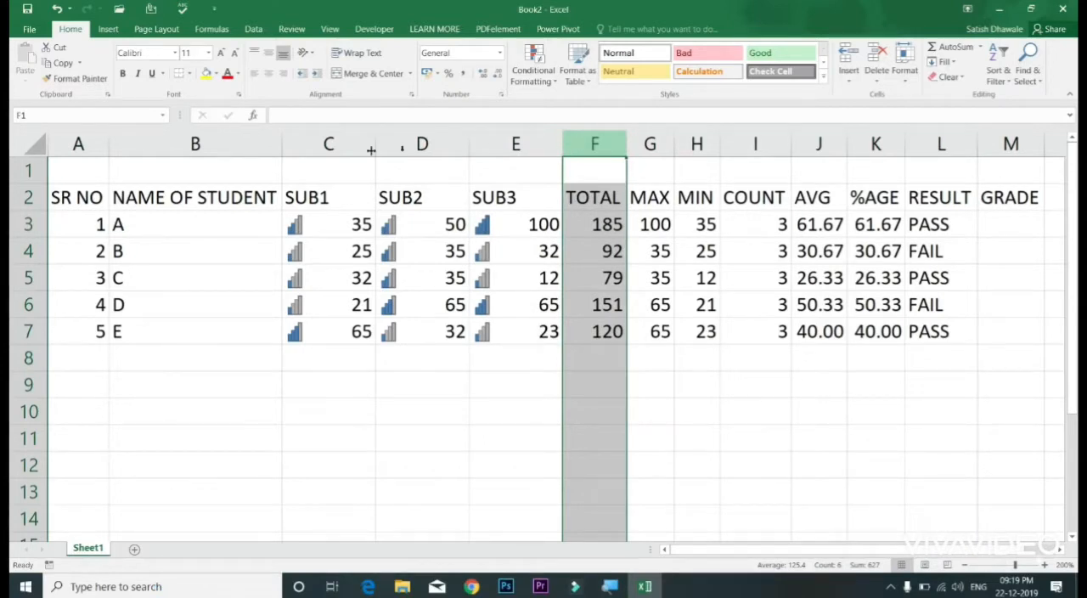
{"action": "left_click", "coordinate": [315, 144]}
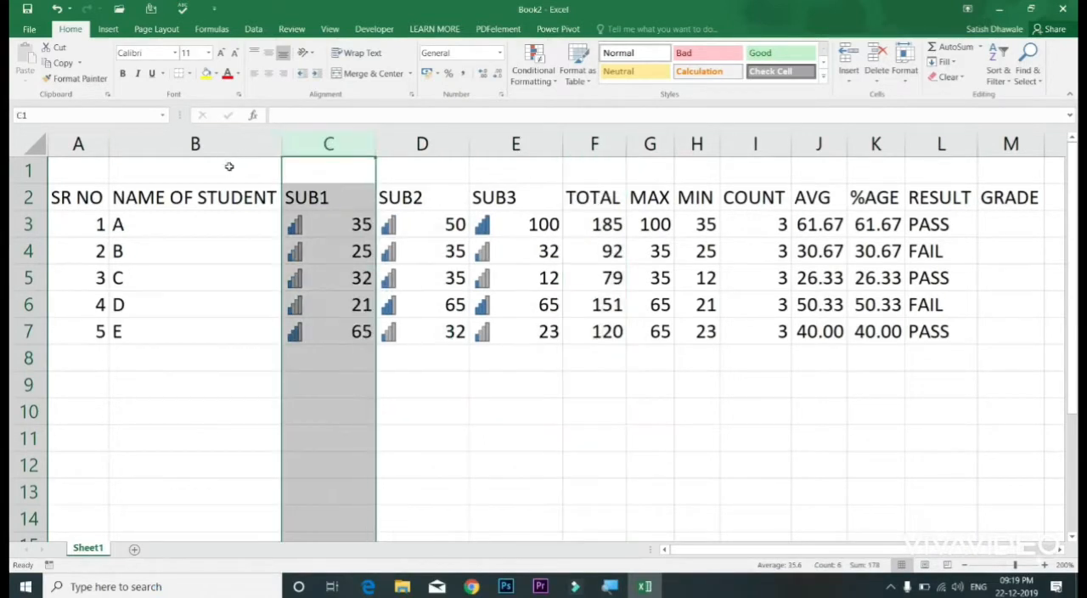
{"action": "right_click", "coordinate": [316, 144]}
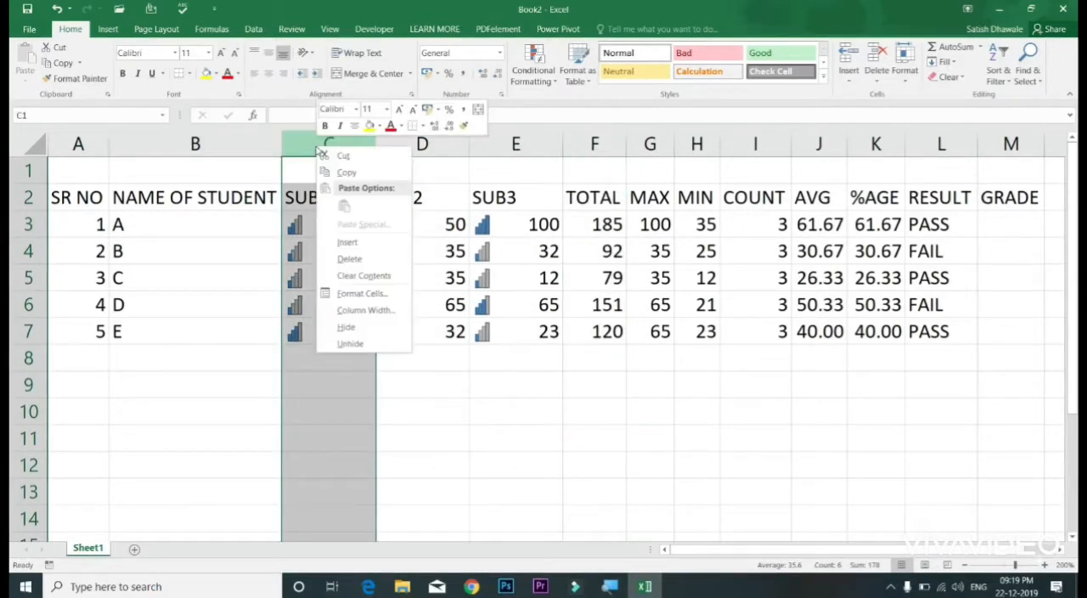
{"action": "left_click", "coordinate": [346, 243]}
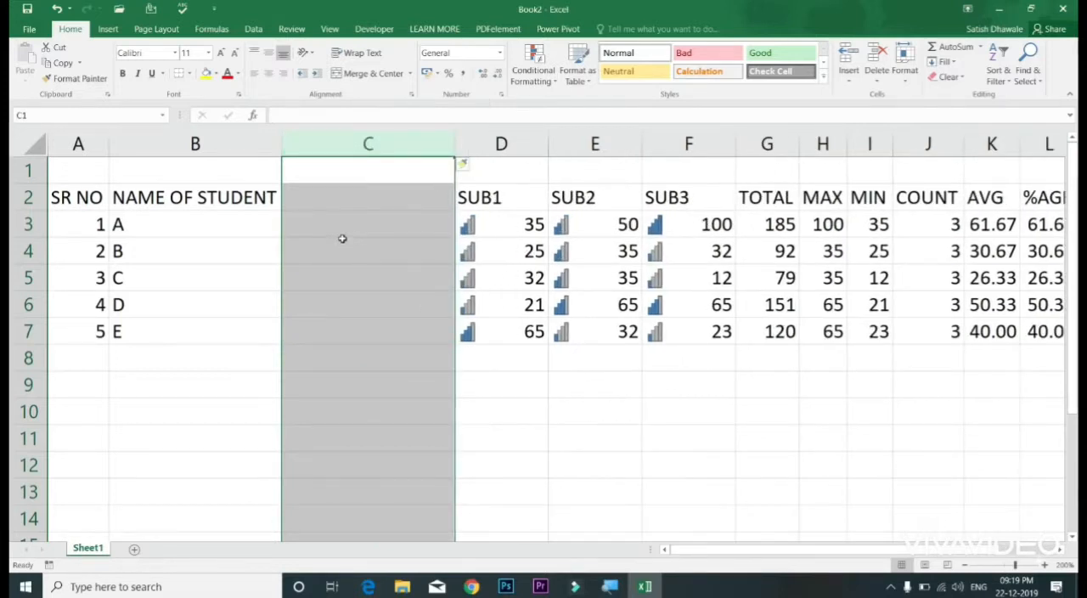
{"action": "key", "text": "ctrl+z"}
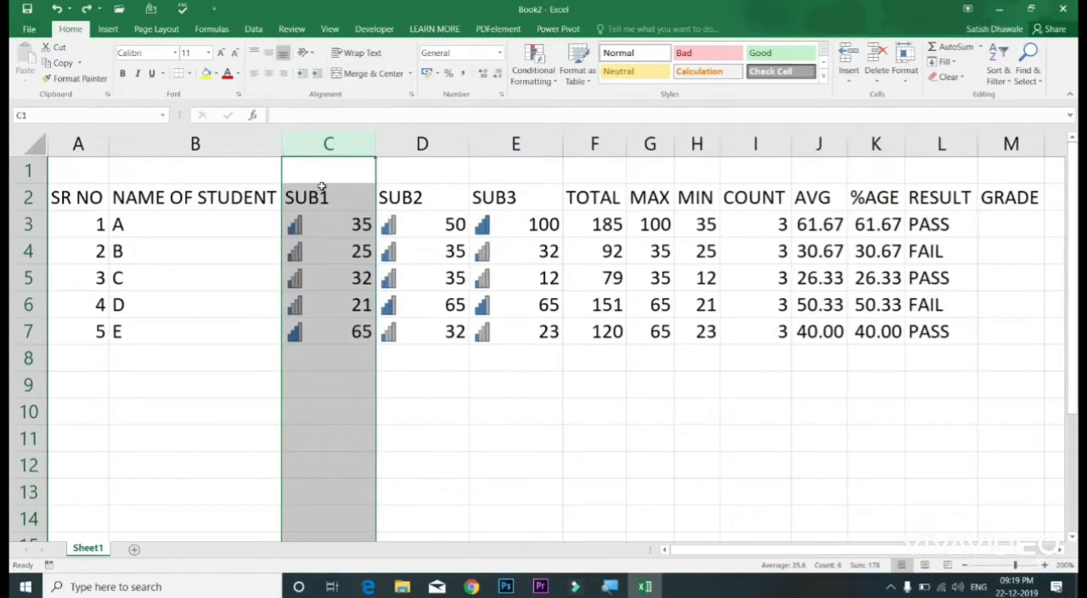
{"action": "key", "text": "ctrl+y"}
{"action": "key", "text": "ctrl+z"}
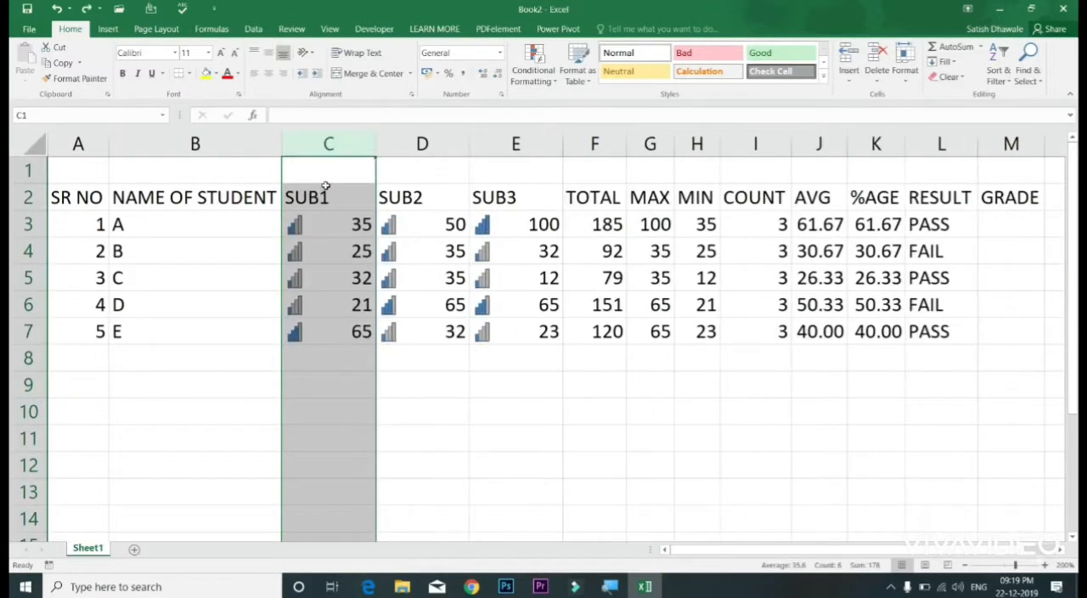
Step: Test inserting a blank column before SUB1 and another before TOTAL, undoing each insertion
{"action": "left_click", "coordinate": [322, 197]}
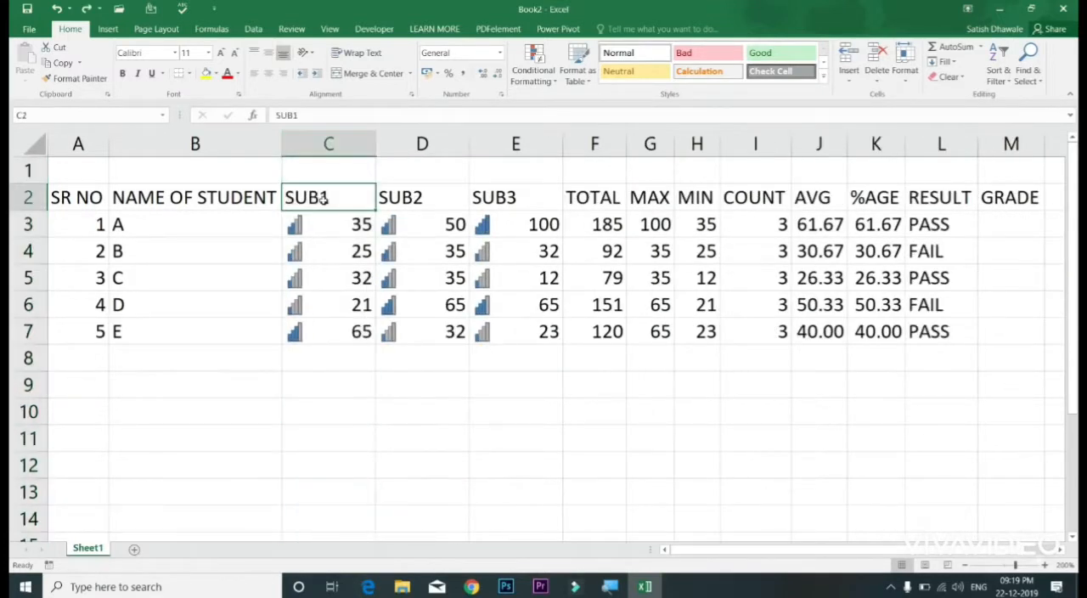
{"action": "left_click", "coordinate": [316, 142]}
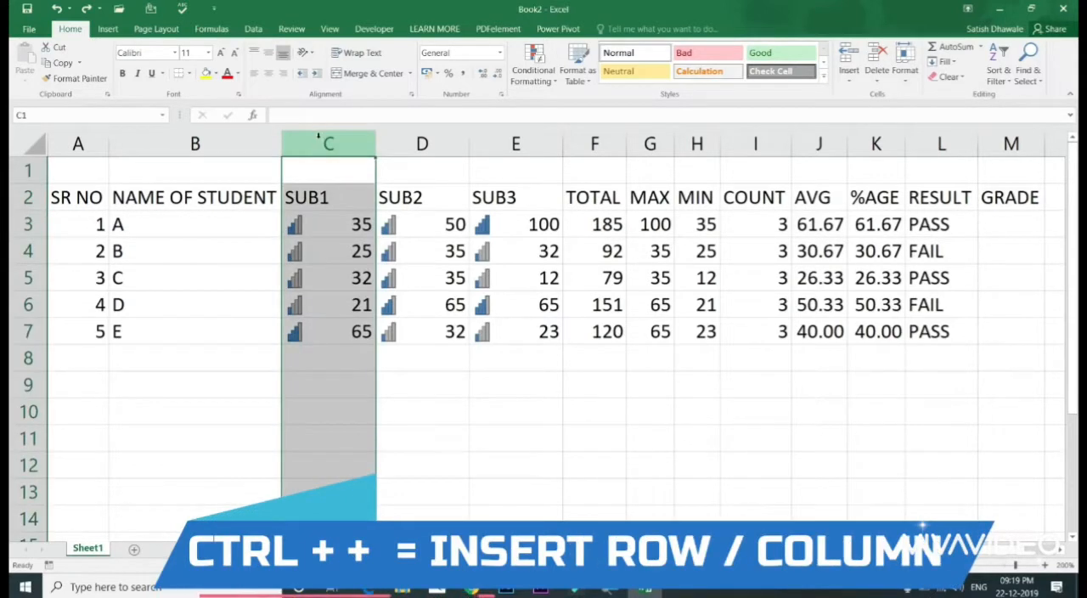
{"action": "key", "text": "ctrl+plus"}
{"action": "key", "text": "ctrl+z"}
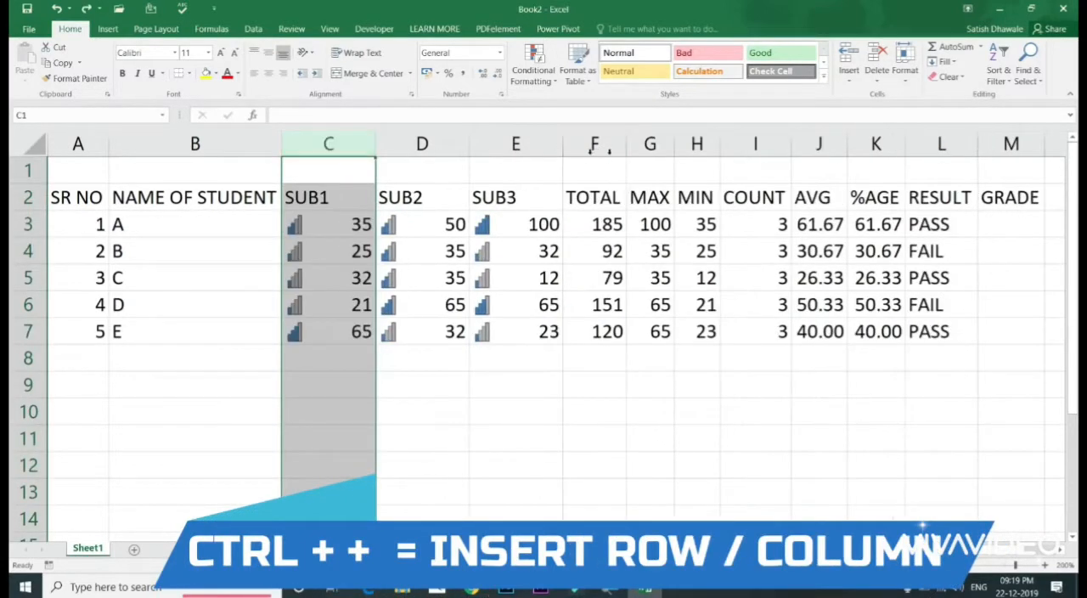
{"action": "left_click", "coordinate": [610, 144]}
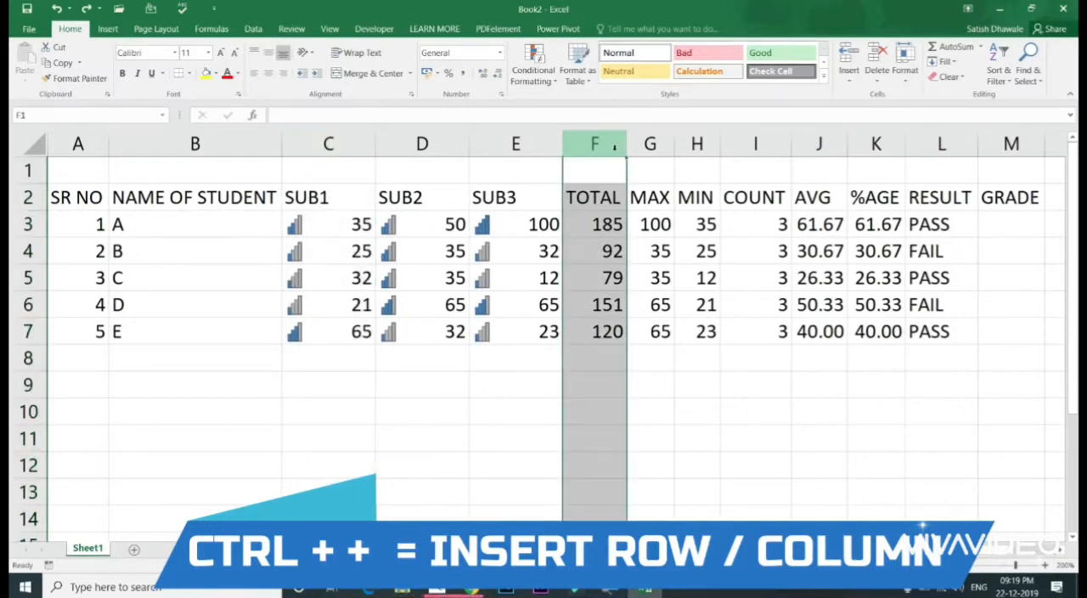
{"action": "key", "text": "ctrl+plus"}
{"action": "key", "text": "ctrl+z"}
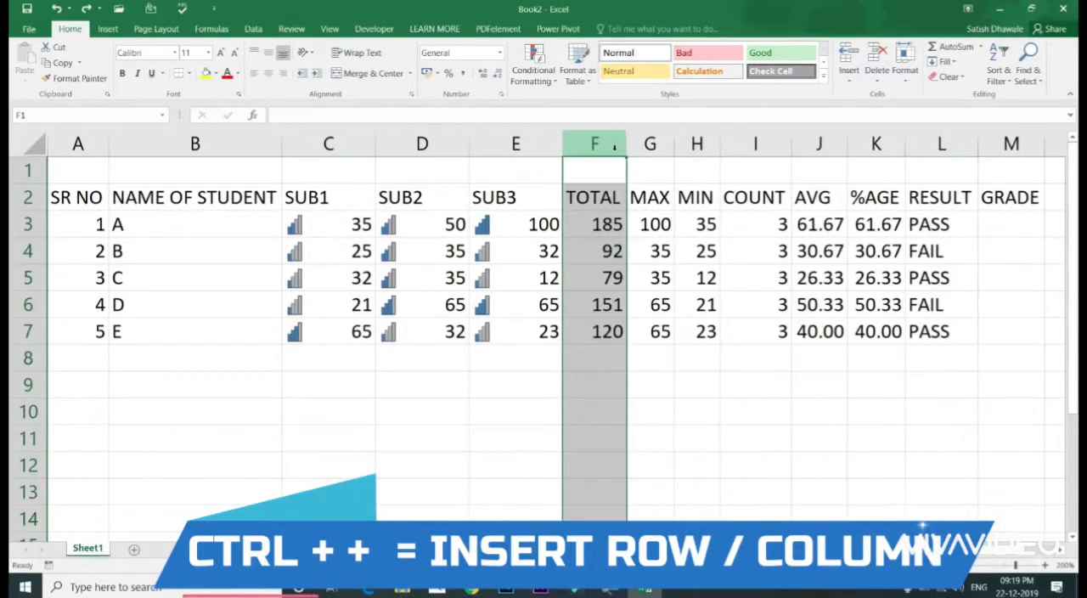
Step: Insert an entire column at cell F1, before the TOTAL column
{"action": "left_click", "coordinate": [589, 174]}
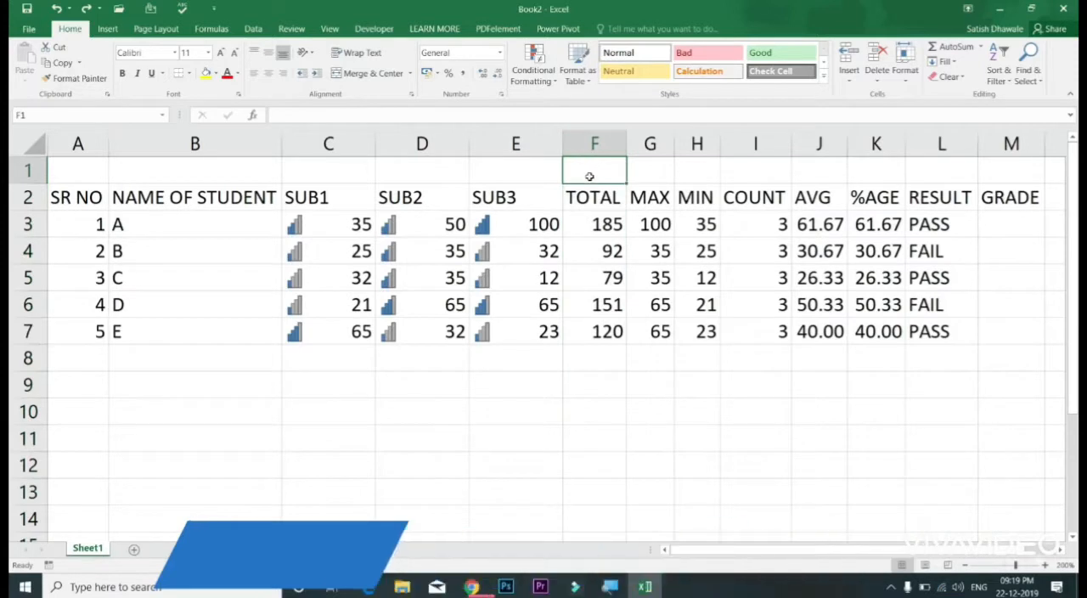
{"action": "key", "text": "ctrl+plus"}
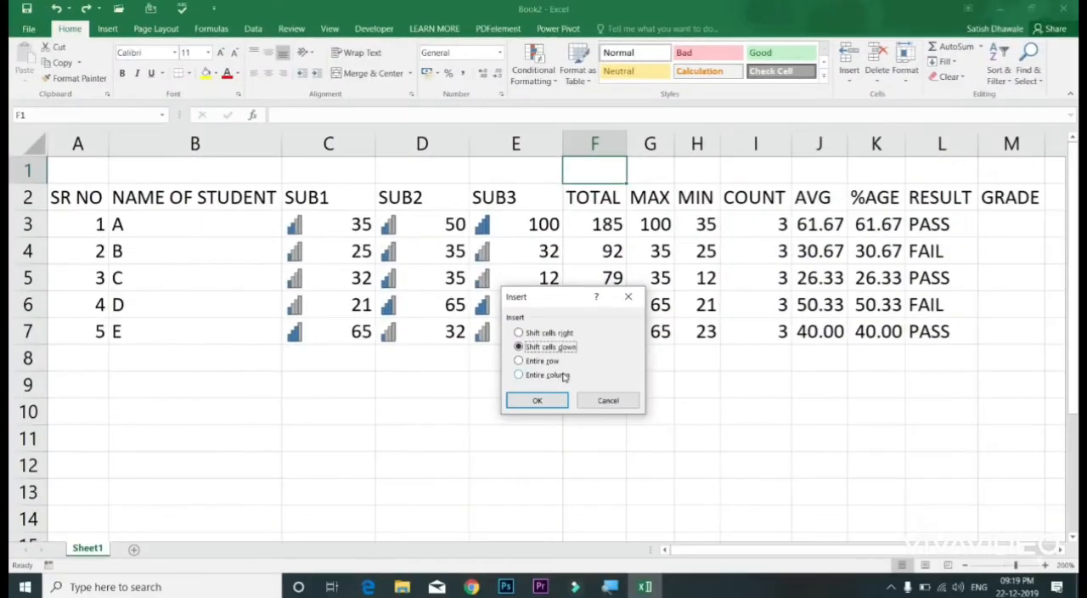
{"action": "left_click", "coordinate": [568, 426]}
{"action": "left_click", "coordinate": [558, 402]}
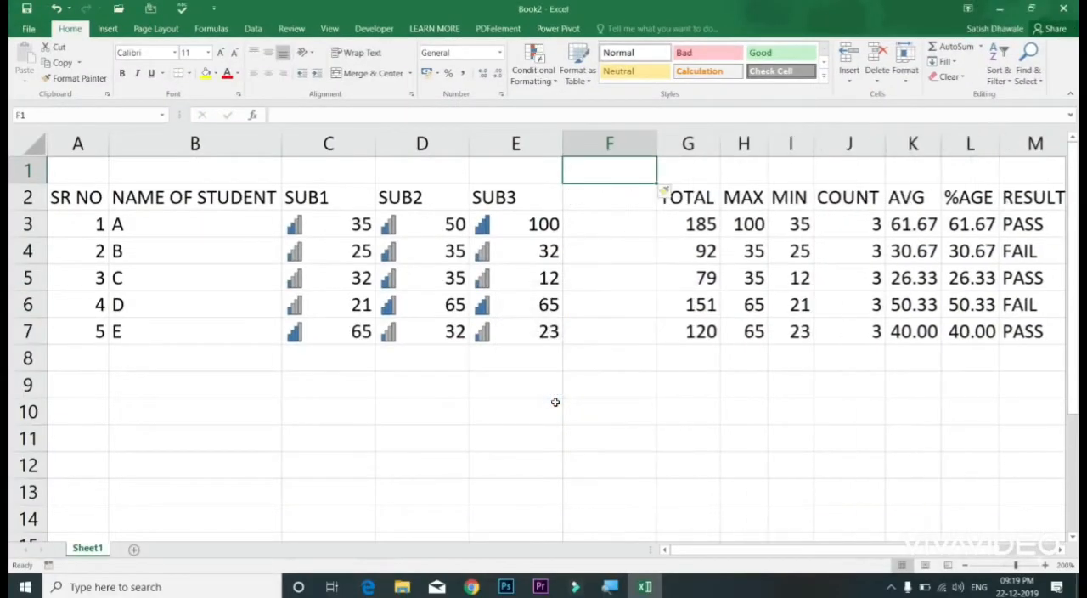
Step: Undo the column insertion before TOTAL, and test the insertion once more with column F selected, undoing it
{"action": "key", "text": "ctrl+z"}
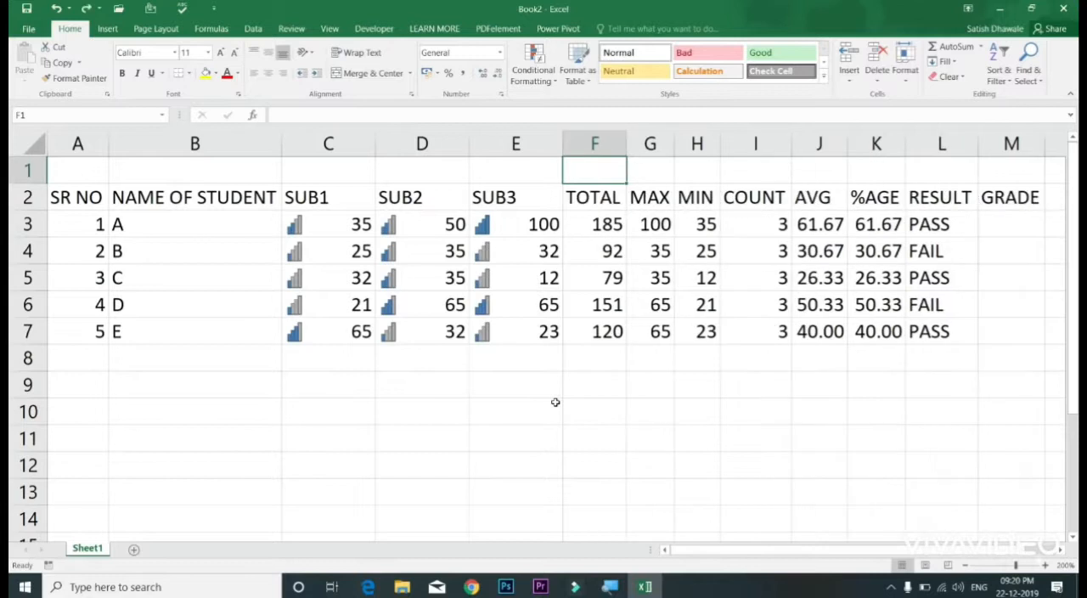
{"action": "left_click", "coordinate": [607, 142]}
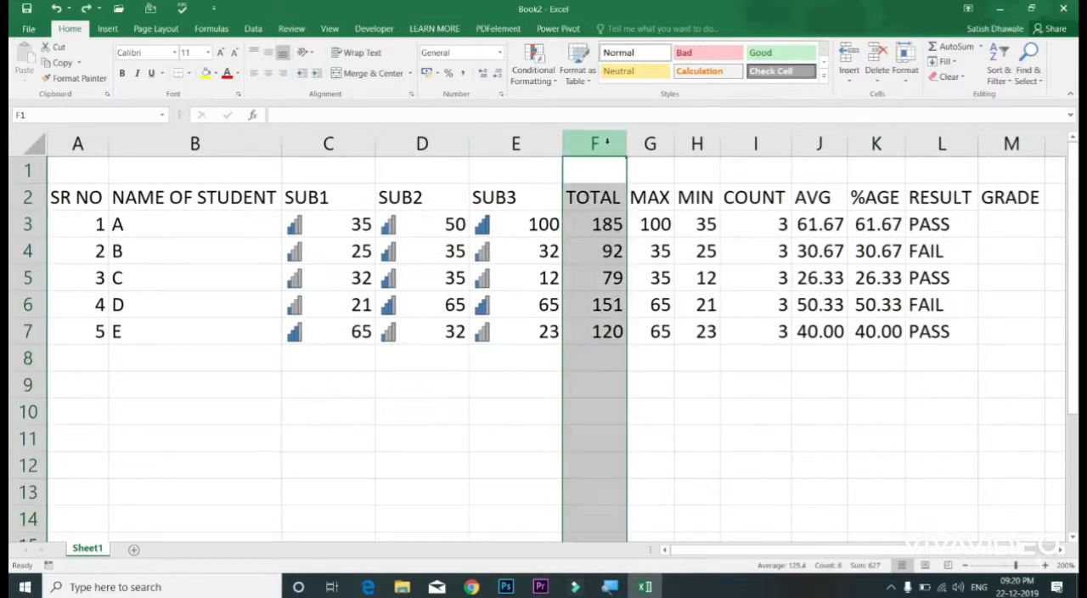
{"action": "key", "text": "ctrl+y"}
{"action": "key", "text": "ctrl+z"}
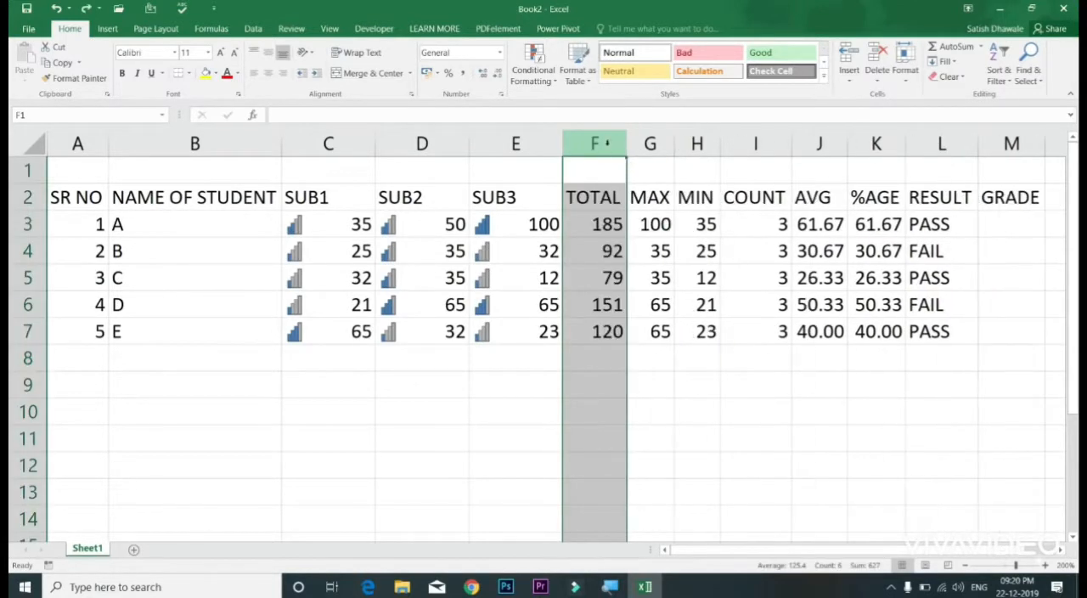
Step: Insert an entire row at cell F1, undo it, and redo the insertion
{"action": "left_click", "coordinate": [577, 177]}
{"action": "key", "text": "ctrl+shift+plus"}
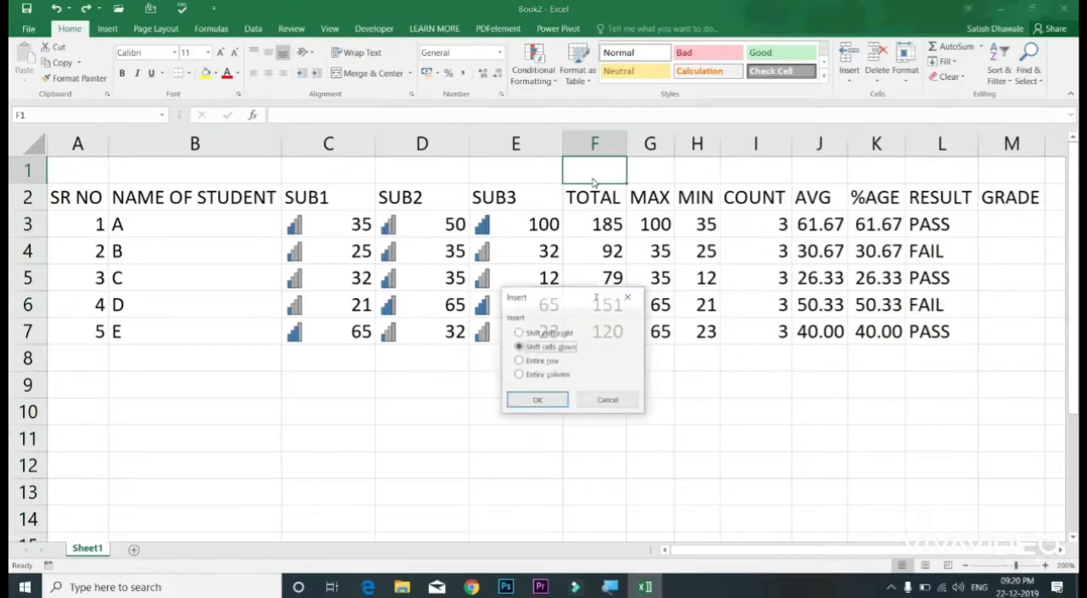
{"action": "left_click", "coordinate": [542, 361]}
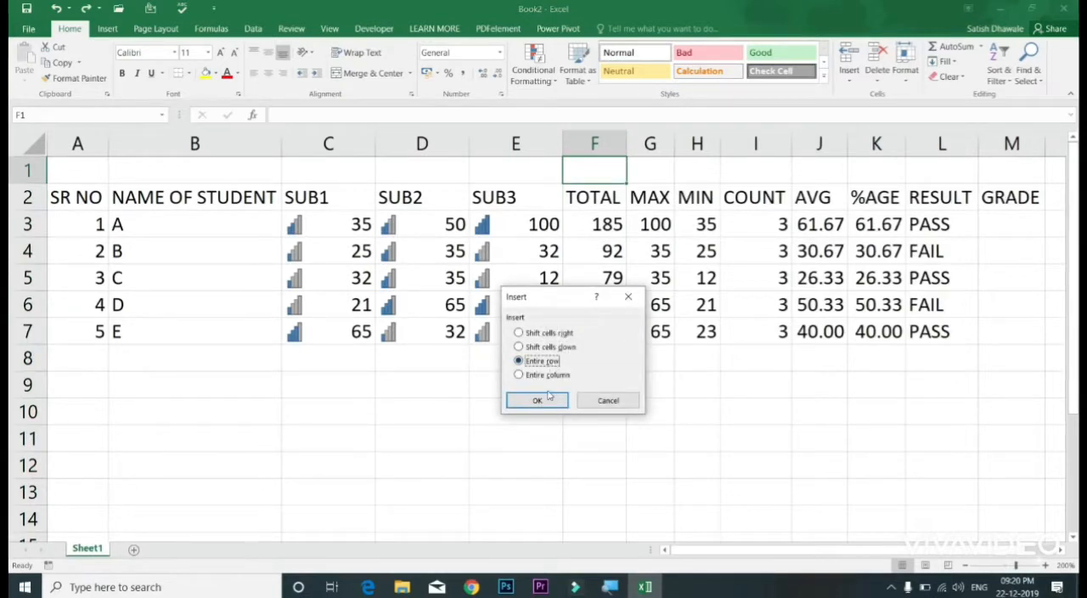
{"action": "left_click", "coordinate": [546, 395]}
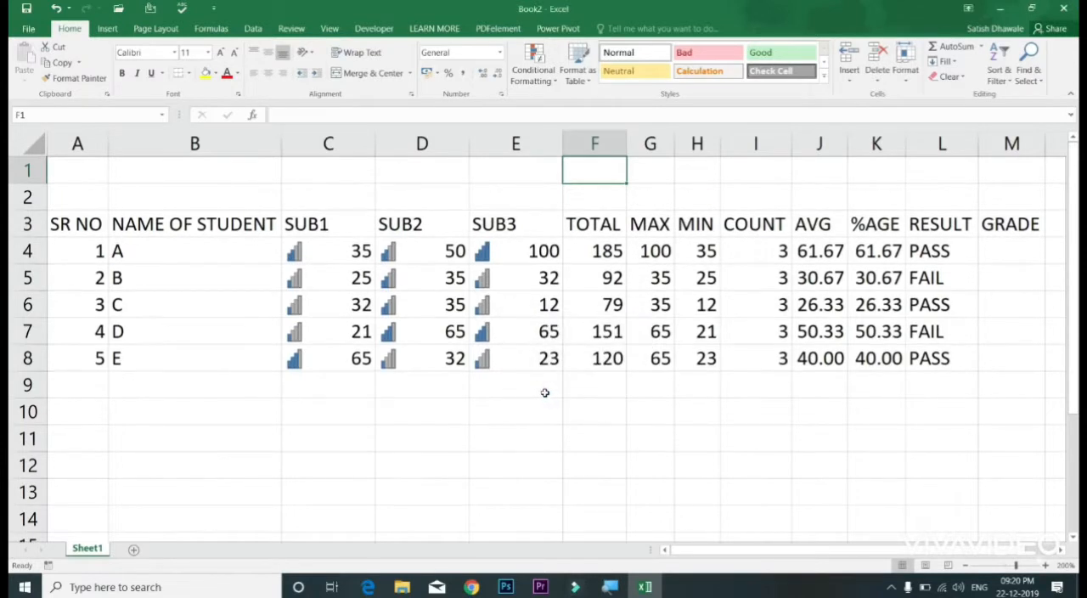
{"action": "key", "text": "ctrl+z"}
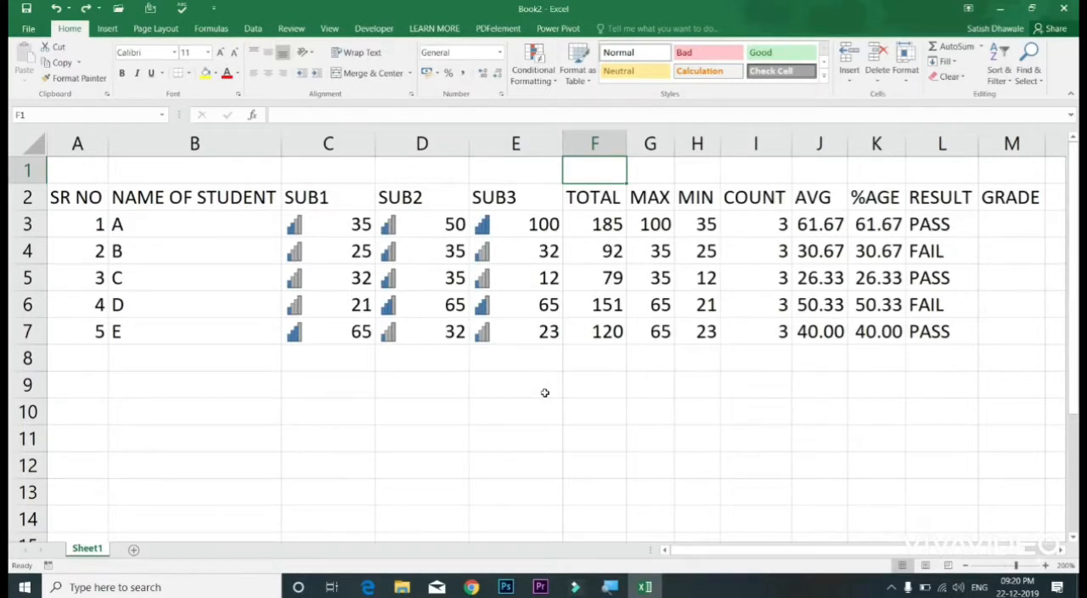
{"action": "key", "text": "ctrl+y"}
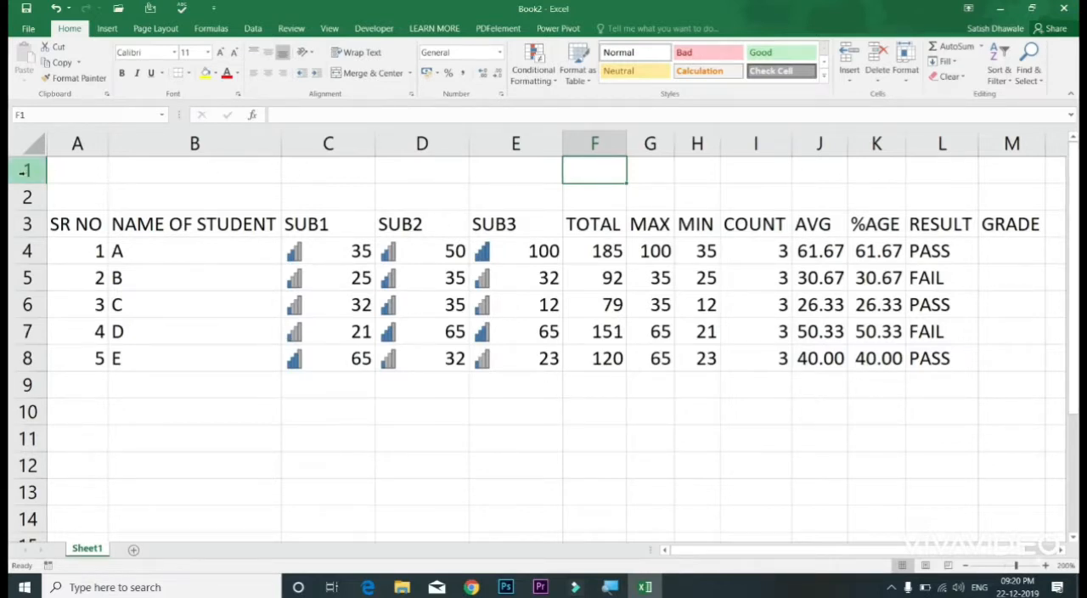
Step: Test deleting the whole of row 1 and undo the deletion
{"action": "left_click", "coordinate": [24, 171]}
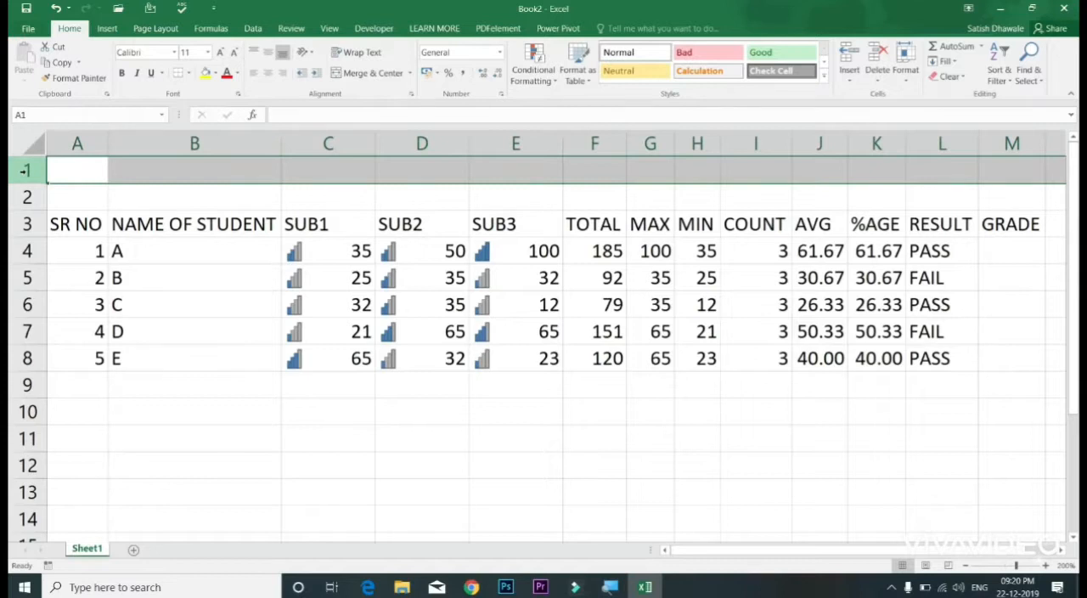
{"action": "key", "text": "ctrl+minus"}
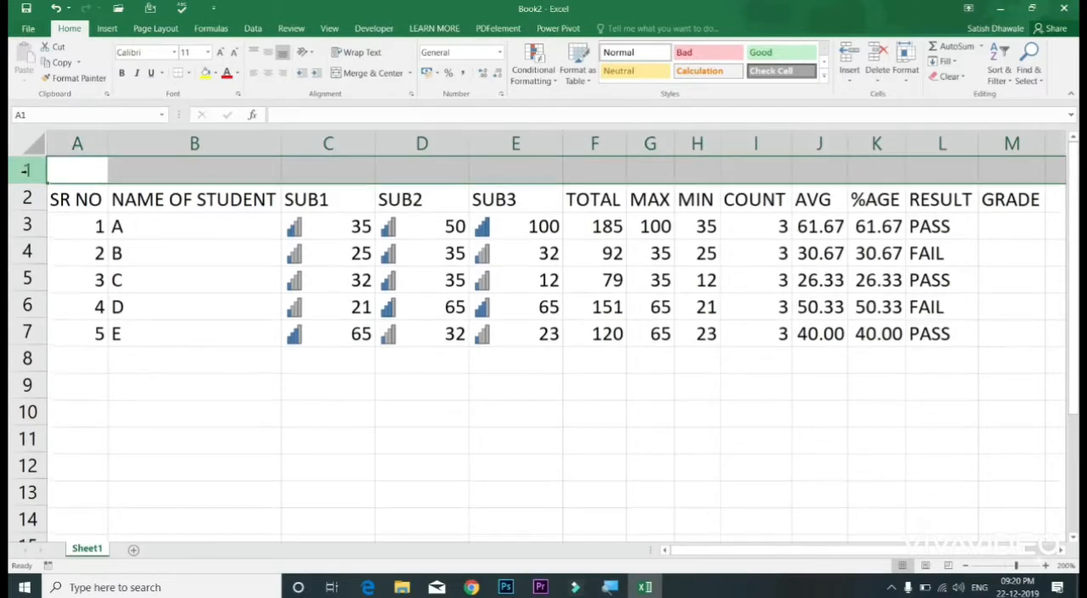
{"action": "key", "text": "ctrl+z"}
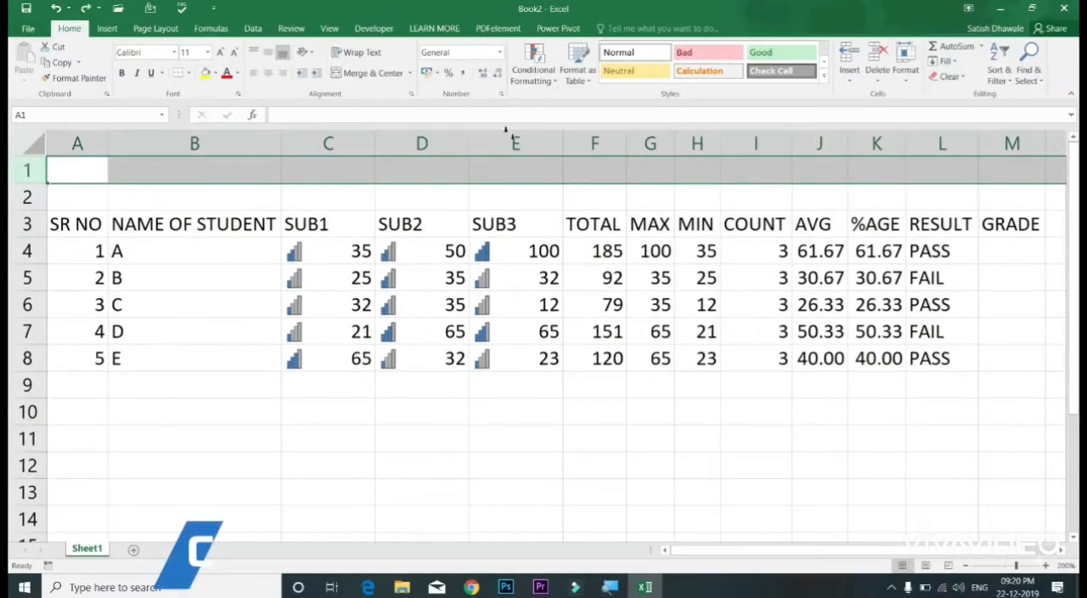
Step: Delete the entire row at cell E1 to remove the extra blank row above the marks table
{"action": "left_click", "coordinate": [535, 169]}
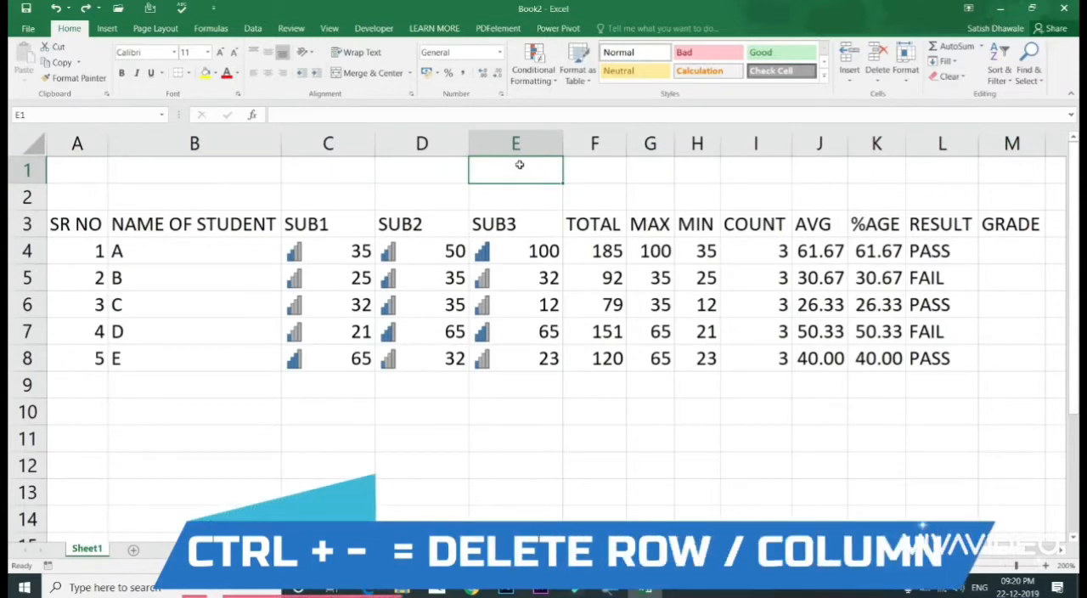
{"action": "key", "text": "ctrl+minus"}
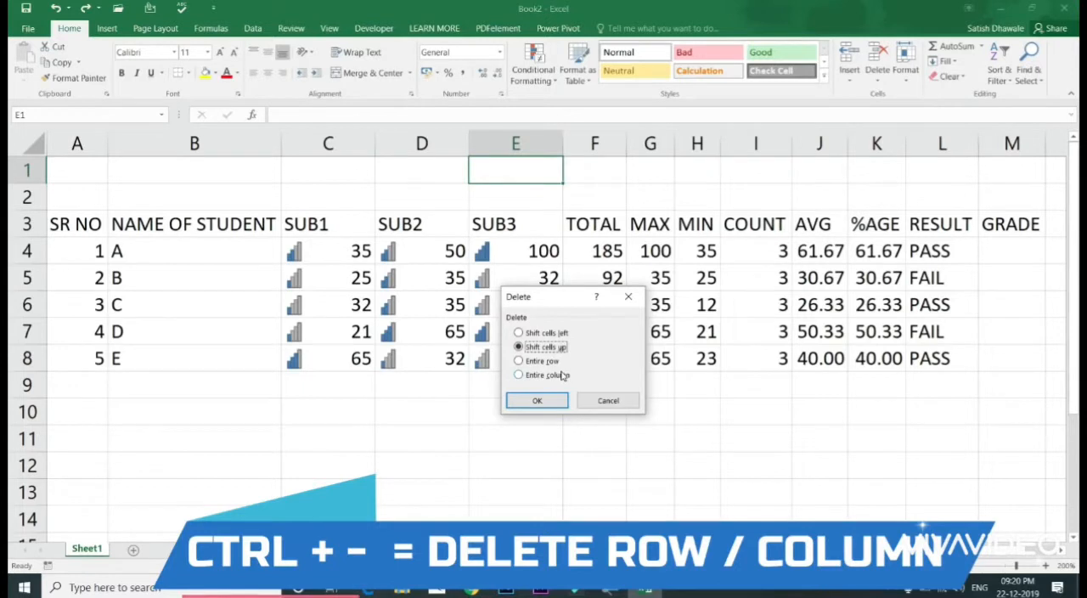
{"action": "left_click", "coordinate": [550, 362]}
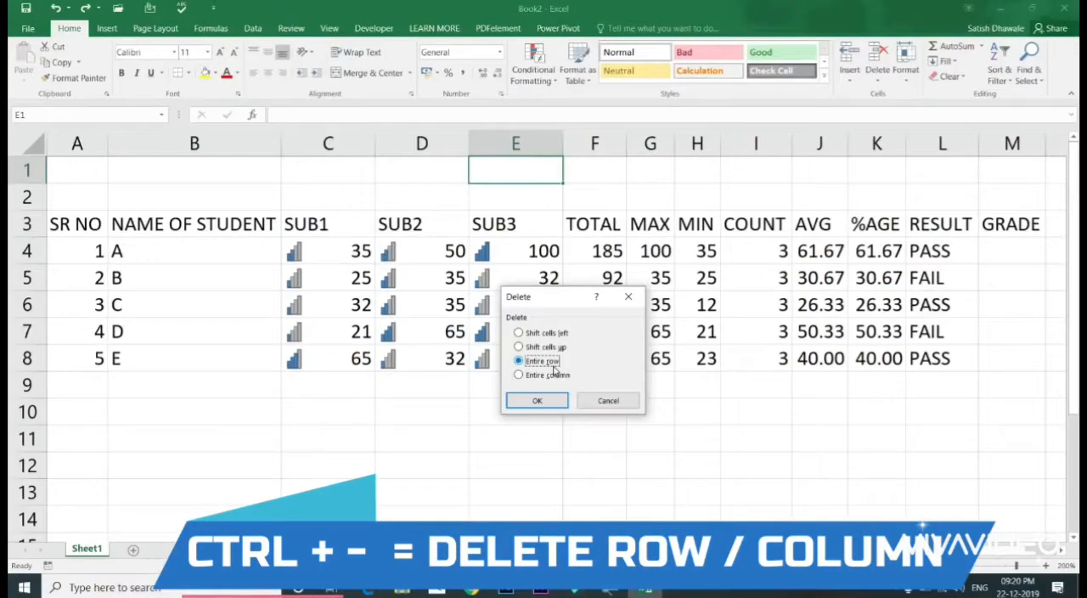
{"action": "key", "text": "Return"}
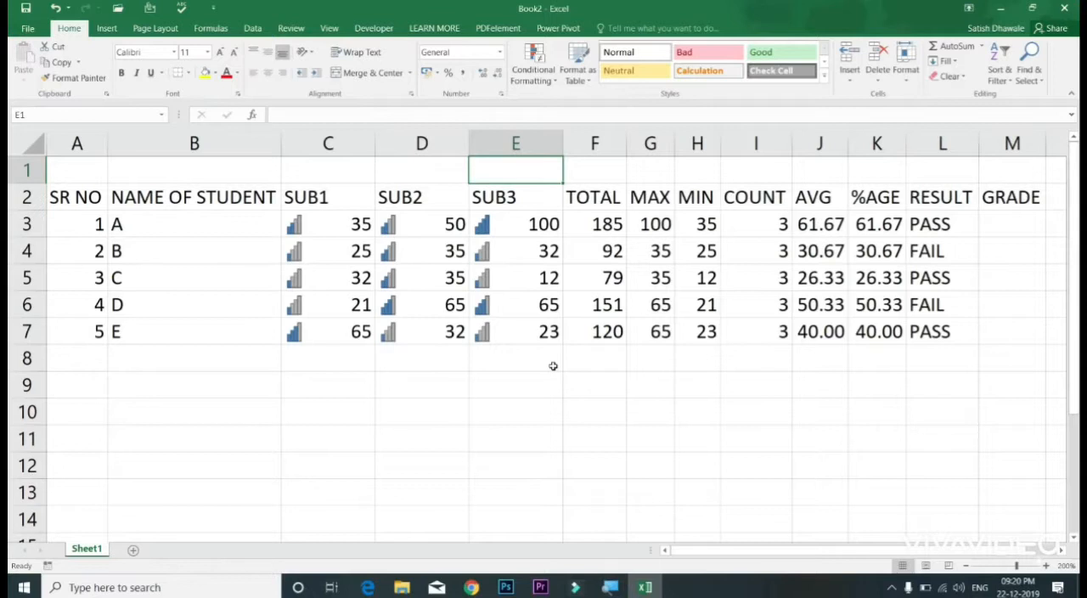
{"action": "left_click", "coordinate": [22, 172]}
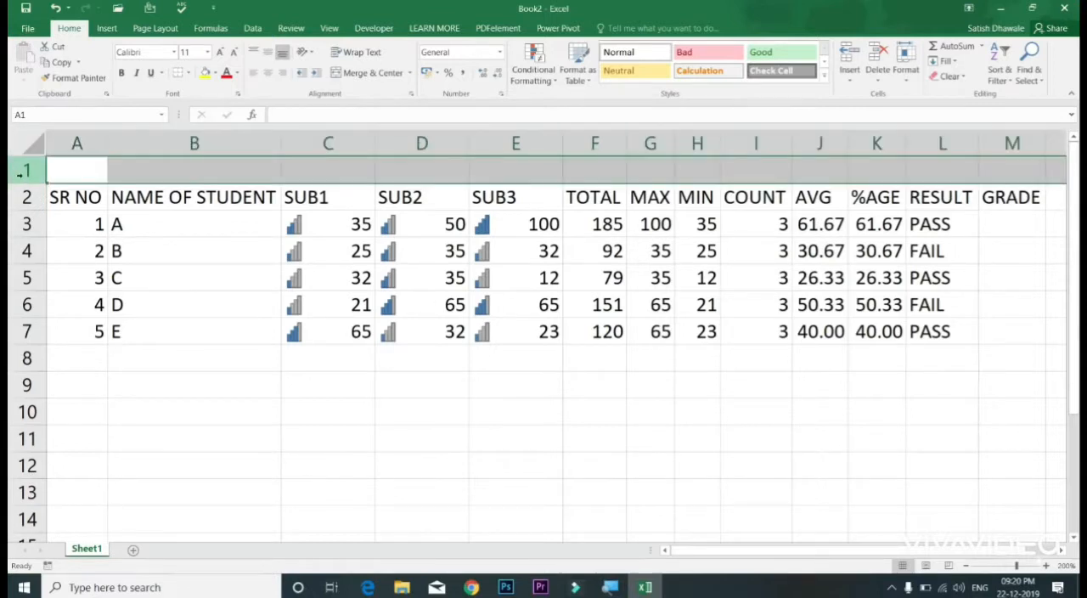
{"action": "left_click", "coordinate": [505, 141]}
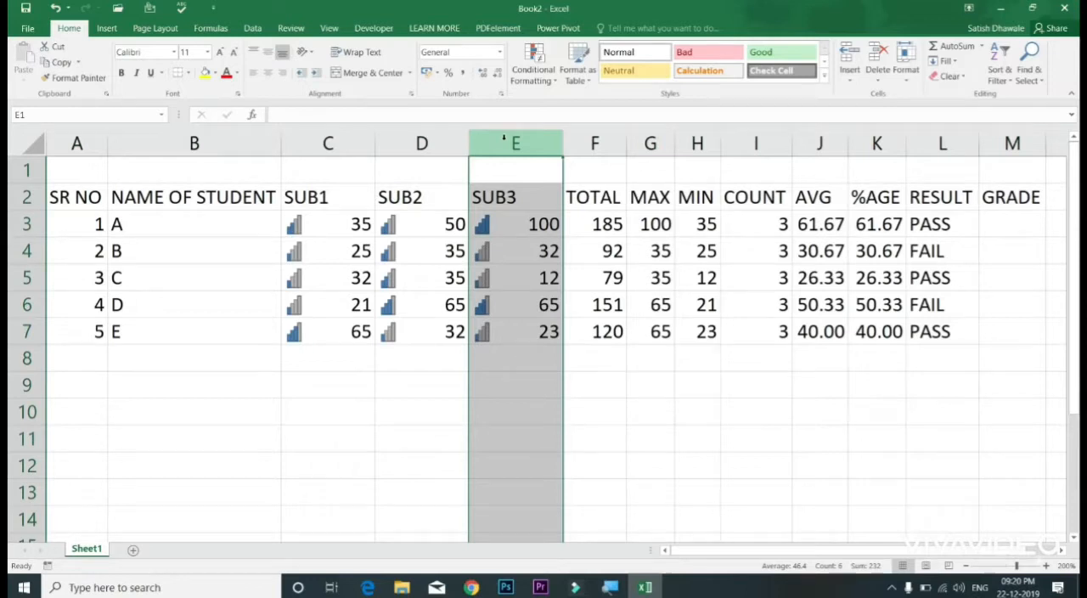
{"action": "left_click", "coordinate": [24, 171]}
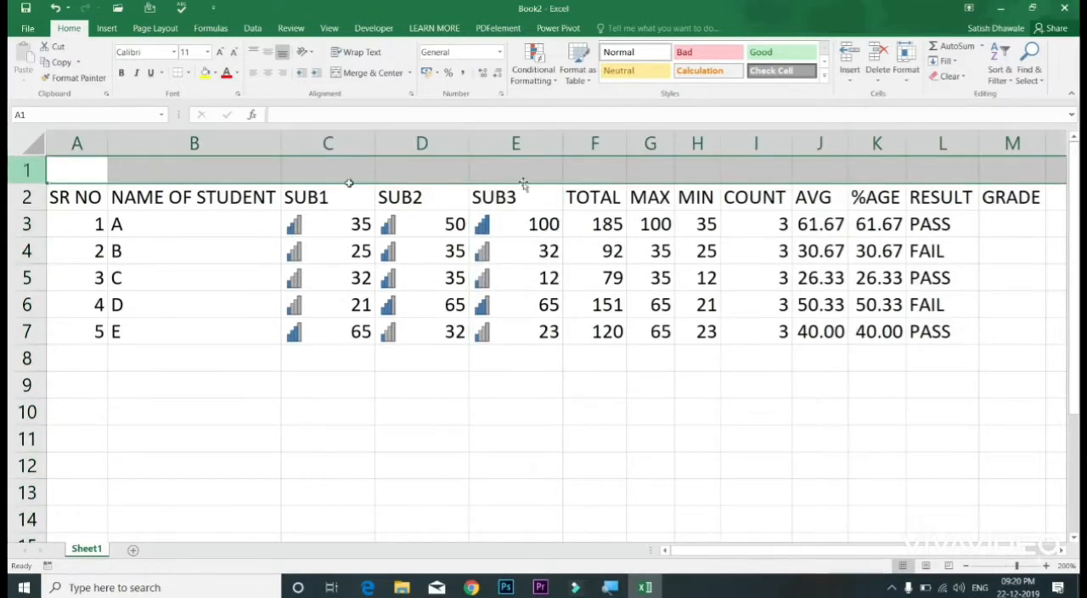
{"action": "left_click", "coordinate": [536, 136]}
{"action": "key", "text": "alt"}
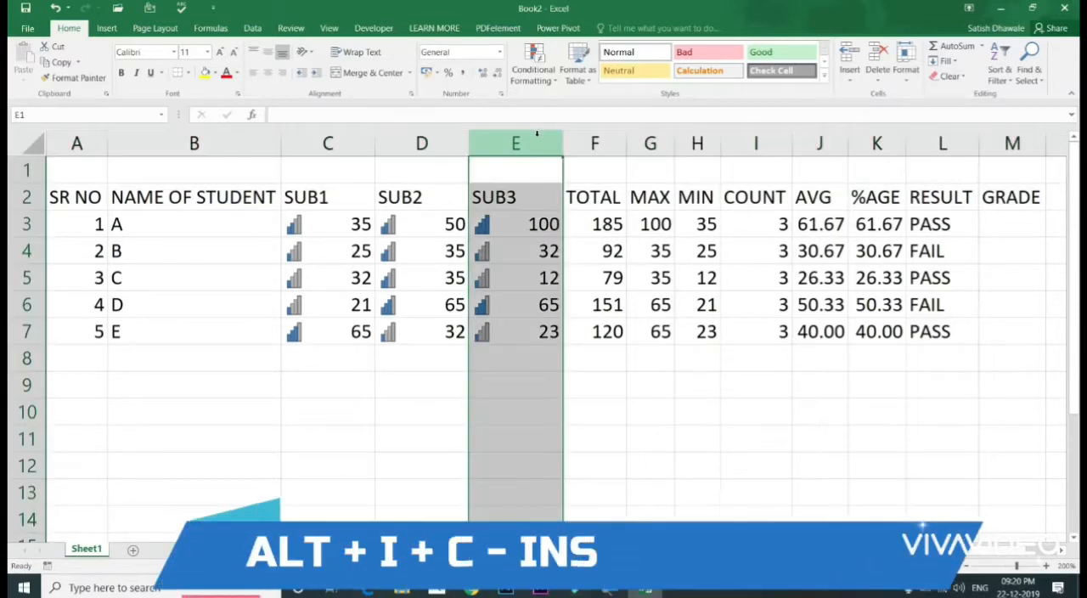
Step: Test inserting a column and a row at cell E1, undoing each insertion
{"action": "left_click", "coordinate": [526, 170]}
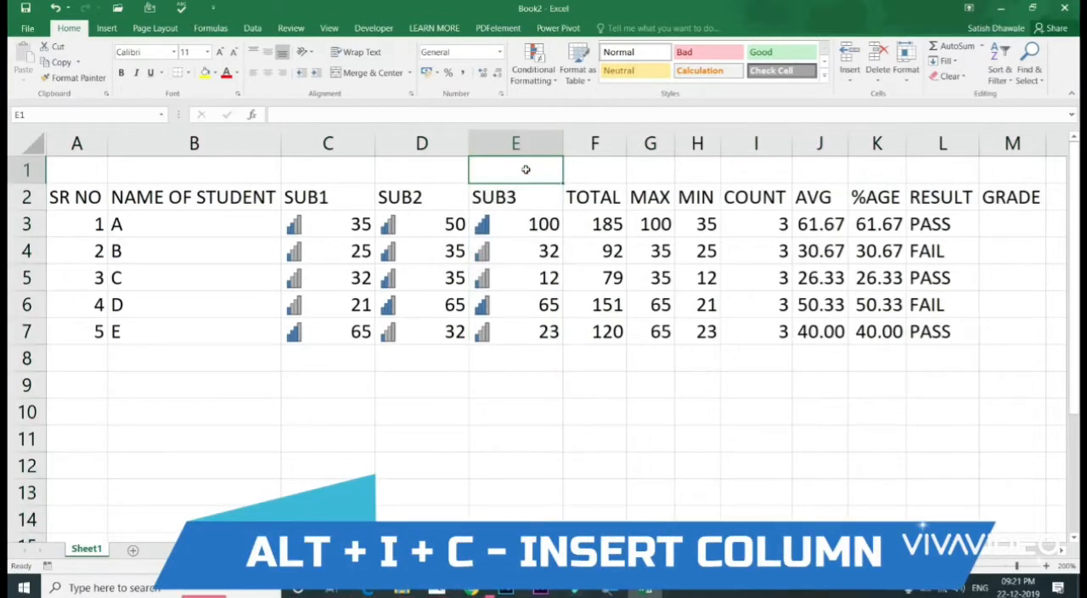
{"action": "key", "text": "alt+i"}
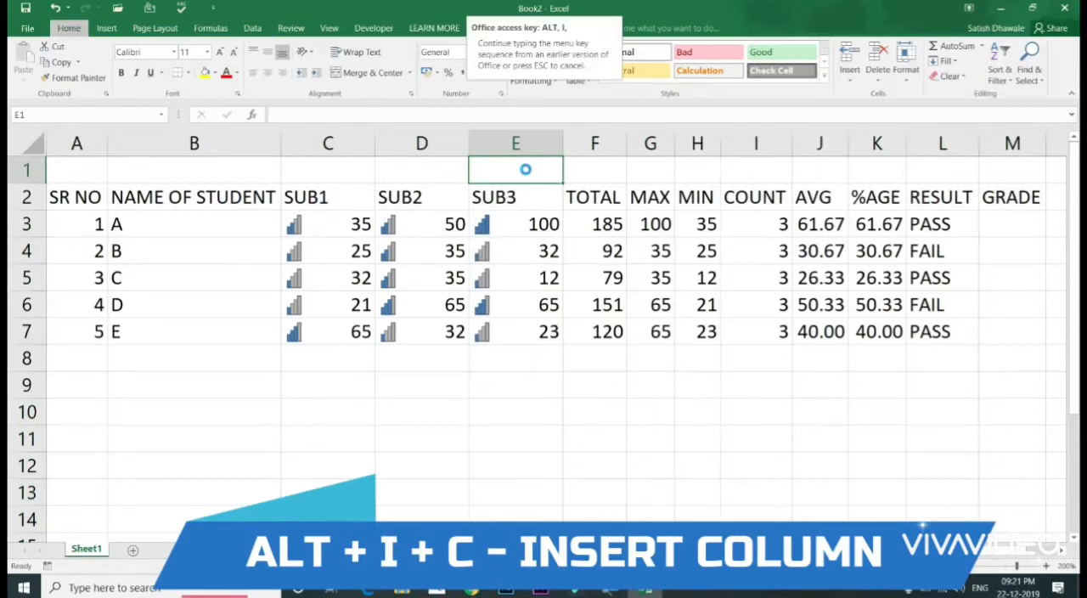
{"action": "key", "text": "c"}
{"action": "key", "text": "ctrl+z"}
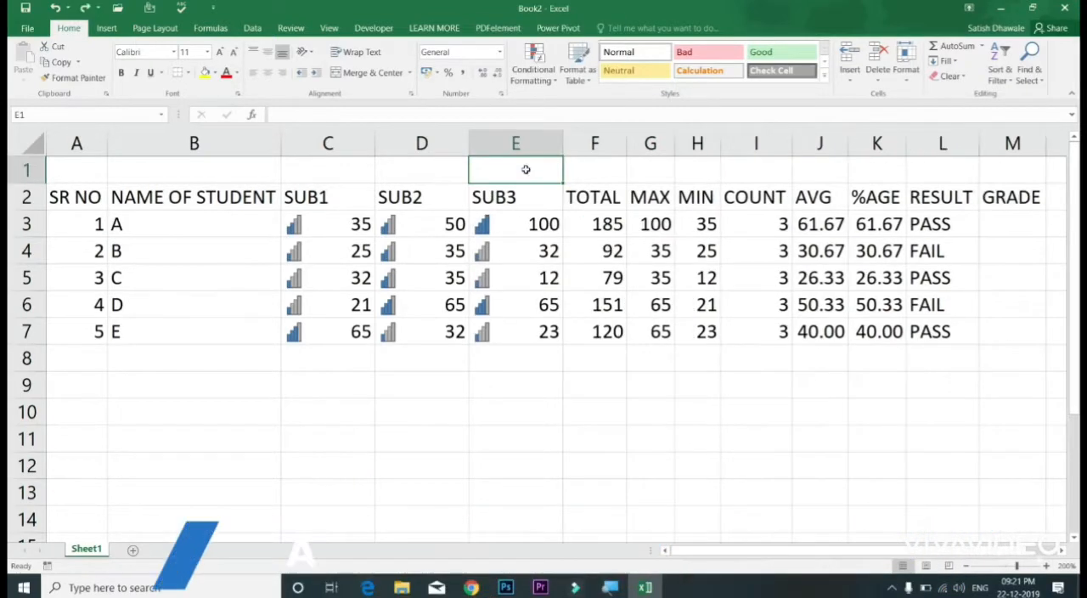
{"action": "key", "text": "alt+i"}
{"action": "key", "text": "r"}
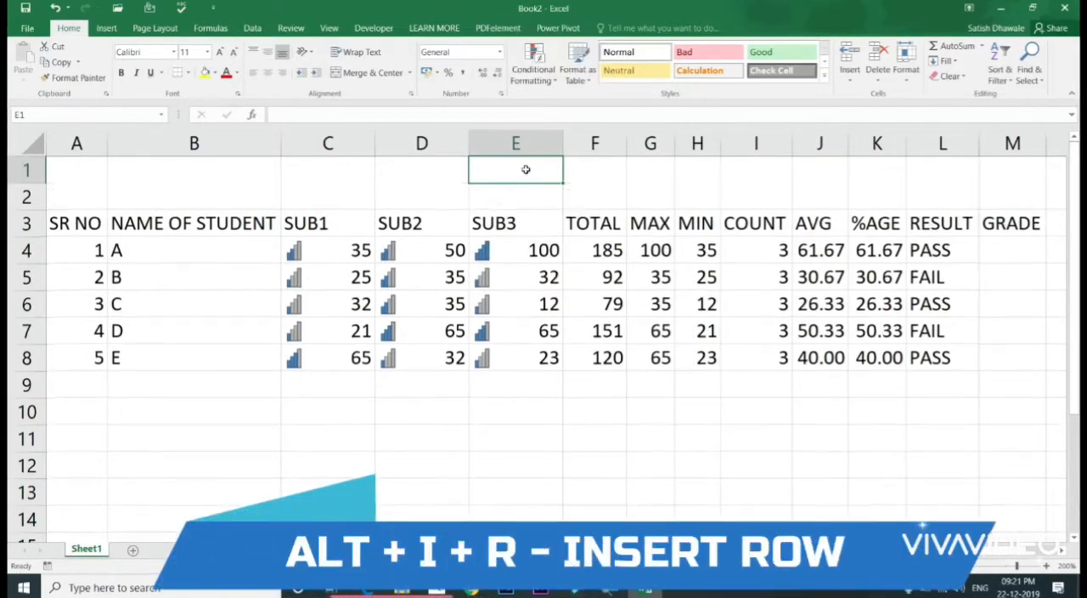
{"action": "key", "text": "ctrl+z"}
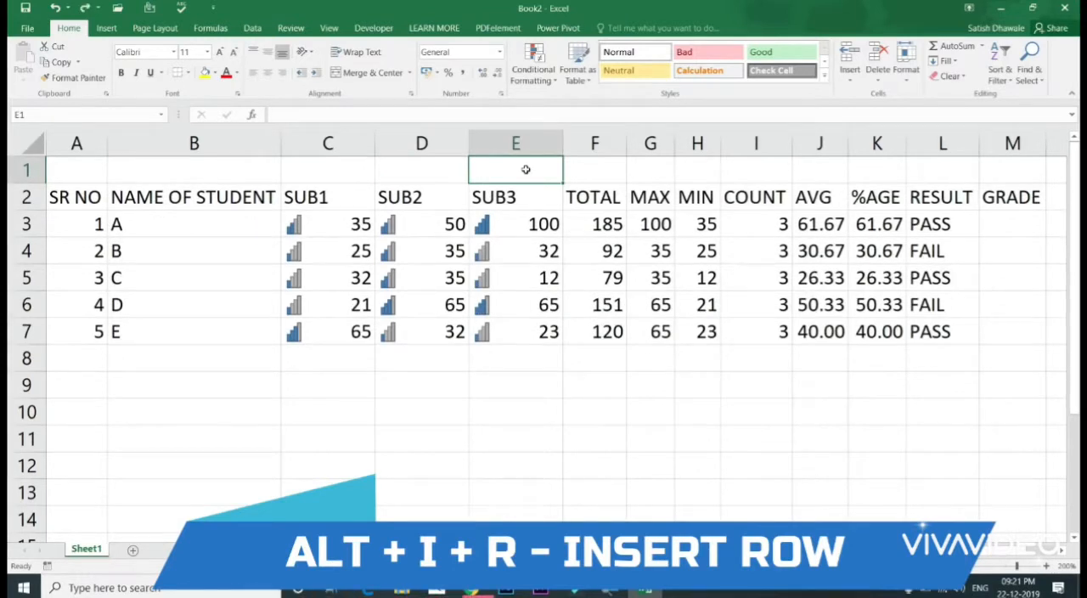
Step: Test inserting five blank columns before SUB3 by selecting columns E to I, and undo the insertion
{"action": "left_click", "coordinate": [90, 173]}
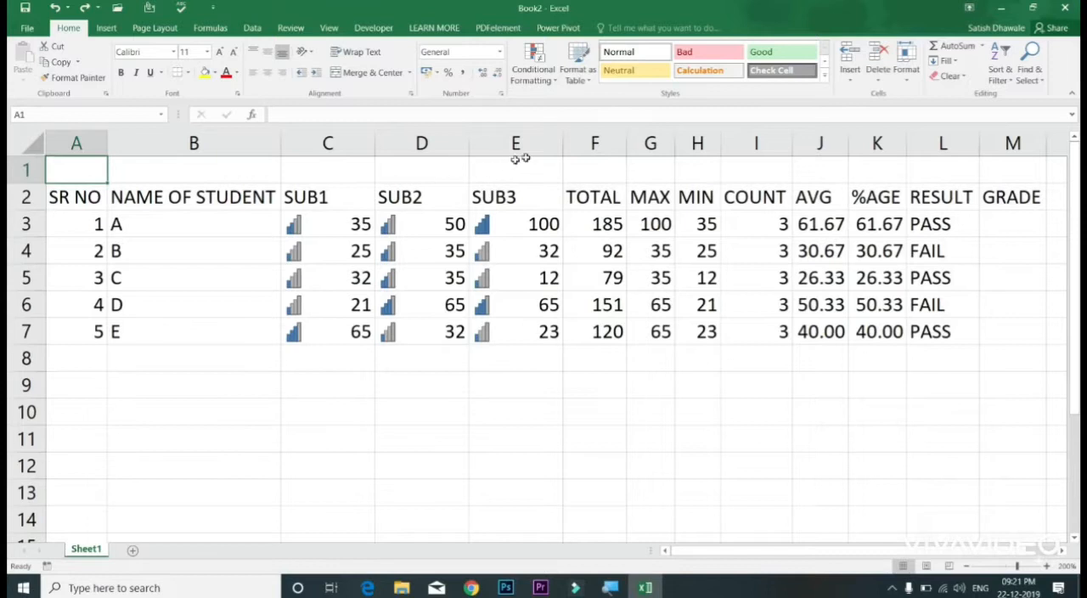
{"action": "left_click_drag", "start_coordinate": [751, 143], "coordinate": [518, 143]}
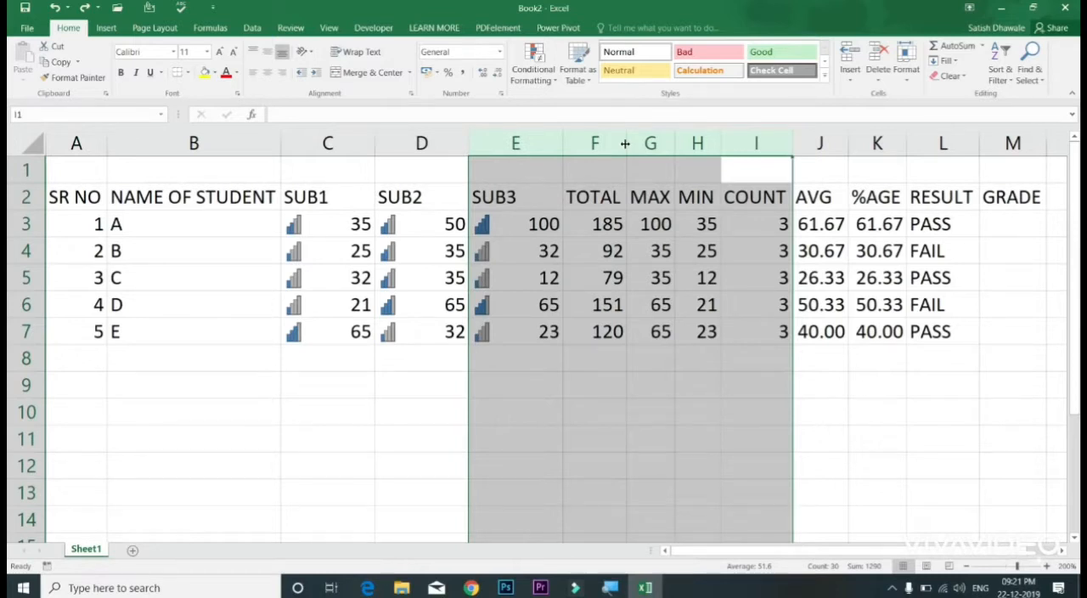
{"action": "key", "text": "ctrl+plus"}
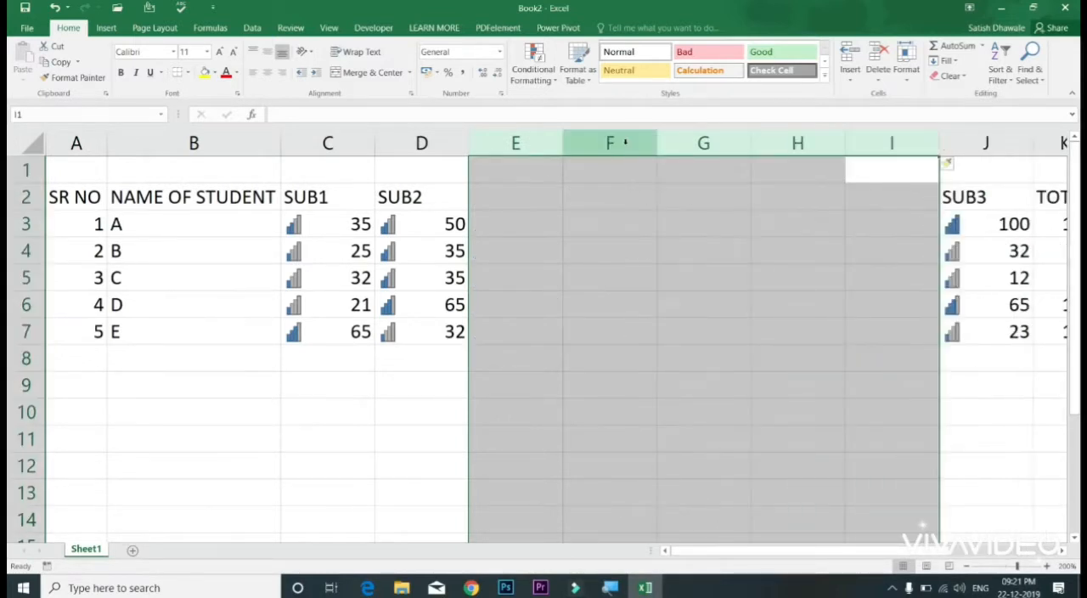
{"action": "key", "text": "ctrl+z"}
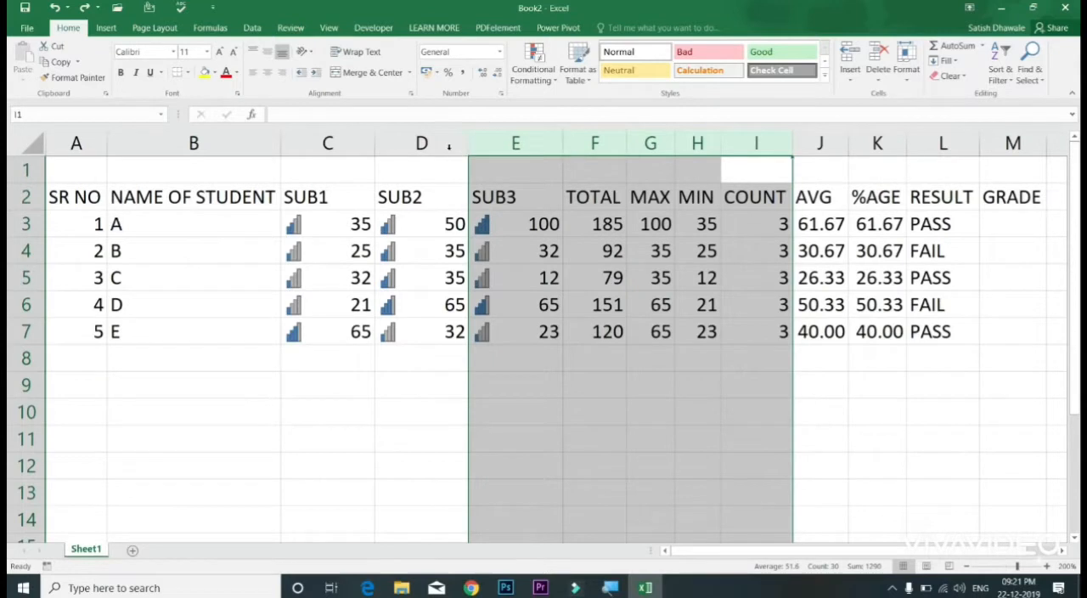
Step: Test inserting six blank columns before SUB3 with columns E to J selected, and undo the insertion
{"action": "left_click_drag", "start_coordinate": [437, 145], "coordinate": [234, 139]}
{"action": "left_click_drag", "start_coordinate": [819, 143], "coordinate": [544, 145]}
{"action": "key", "text": "ctrl+shift+plus"}
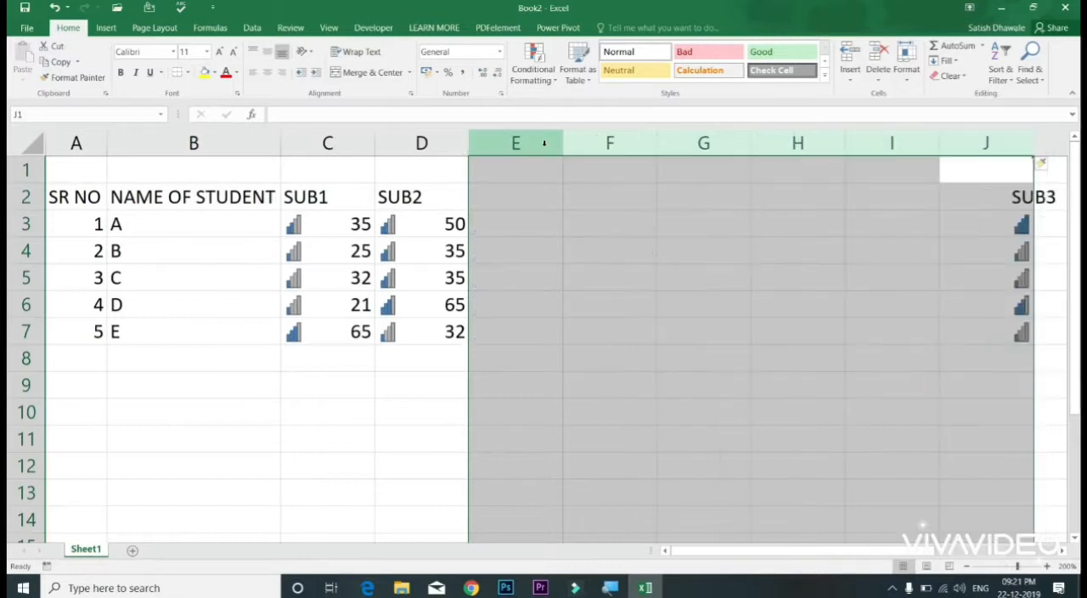
{"action": "key", "text": "ctrl+z"}
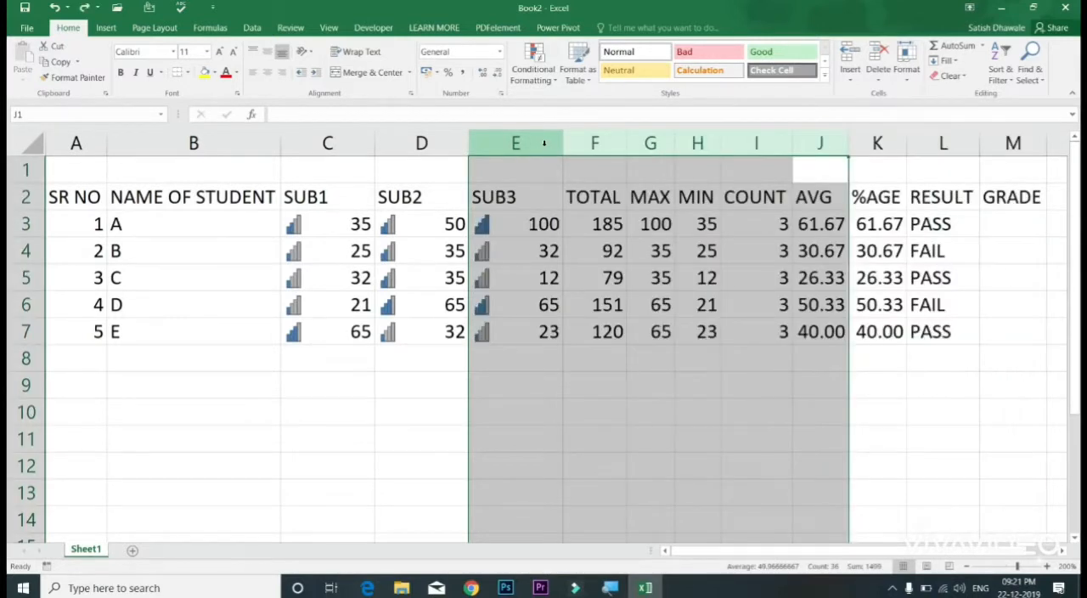
Step: Test inserting three blank rows above student B's row with rows 4 to 6 selected, and remove them again
{"action": "left_click", "coordinate": [532, 186]}
{"action": "left_click_drag", "start_coordinate": [25, 250], "coordinate": [17, 304]}
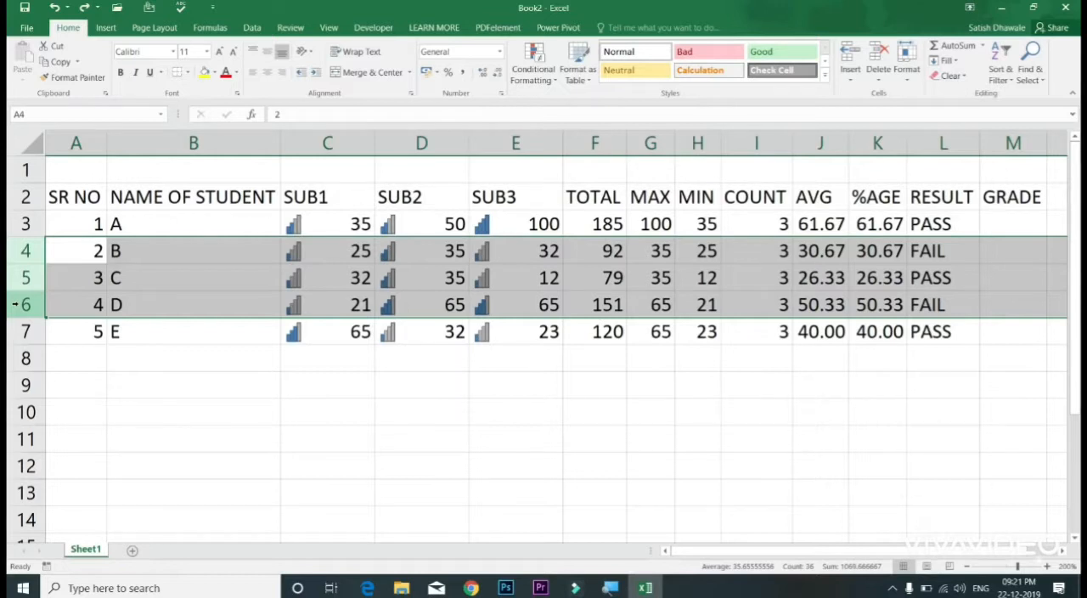
{"action": "key", "text": "ctrl+shift+plus"}
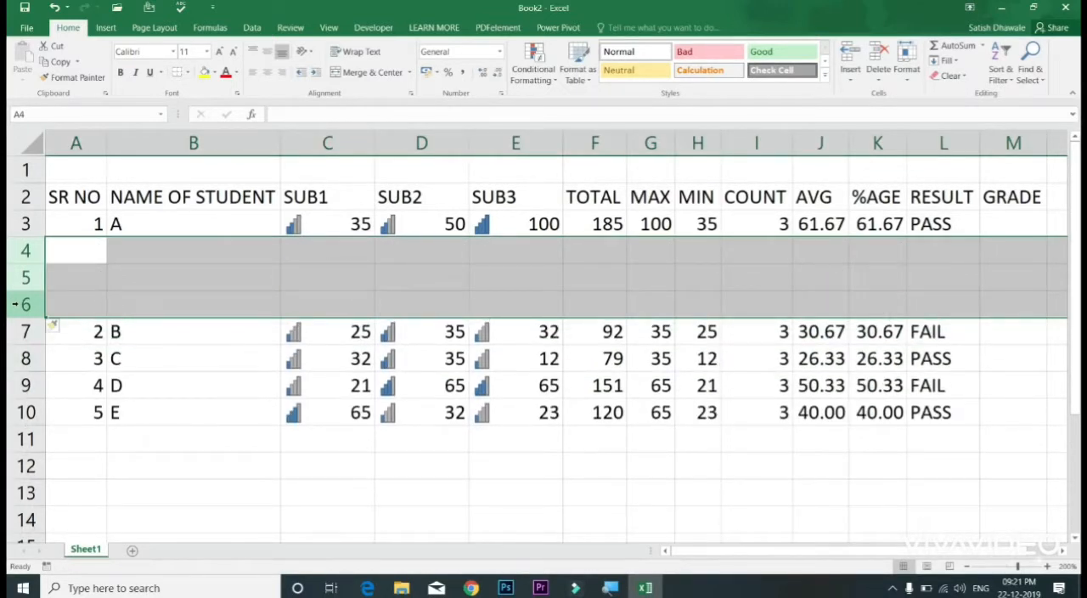
{"action": "key", "text": "ctrl+minus"}
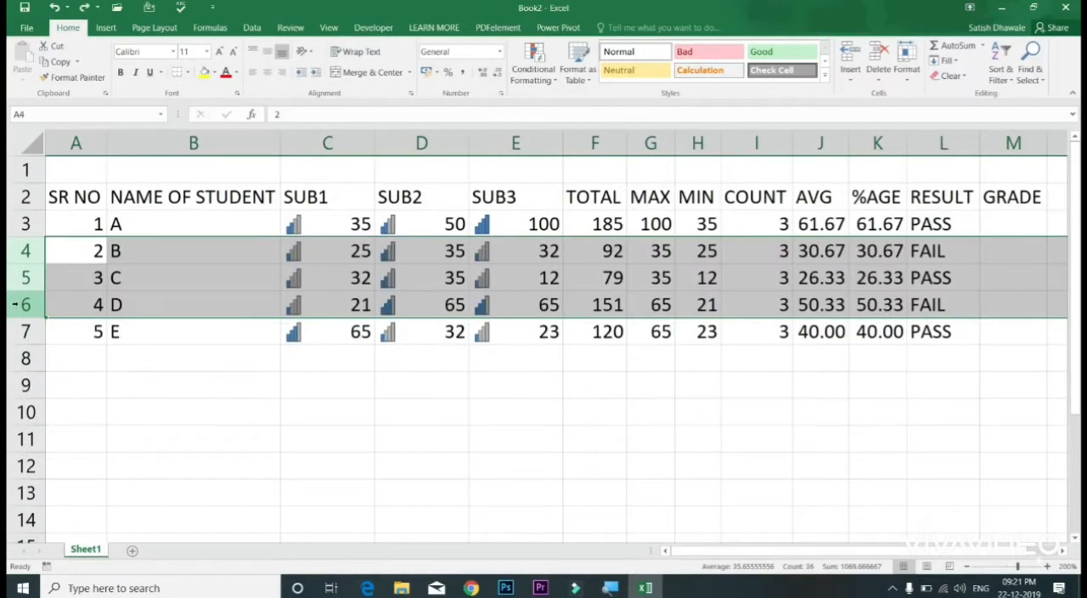
Step: Enter the title STUDENT RECORD in cell A1 above the marks table
{"action": "left_click", "coordinate": [170, 225]}
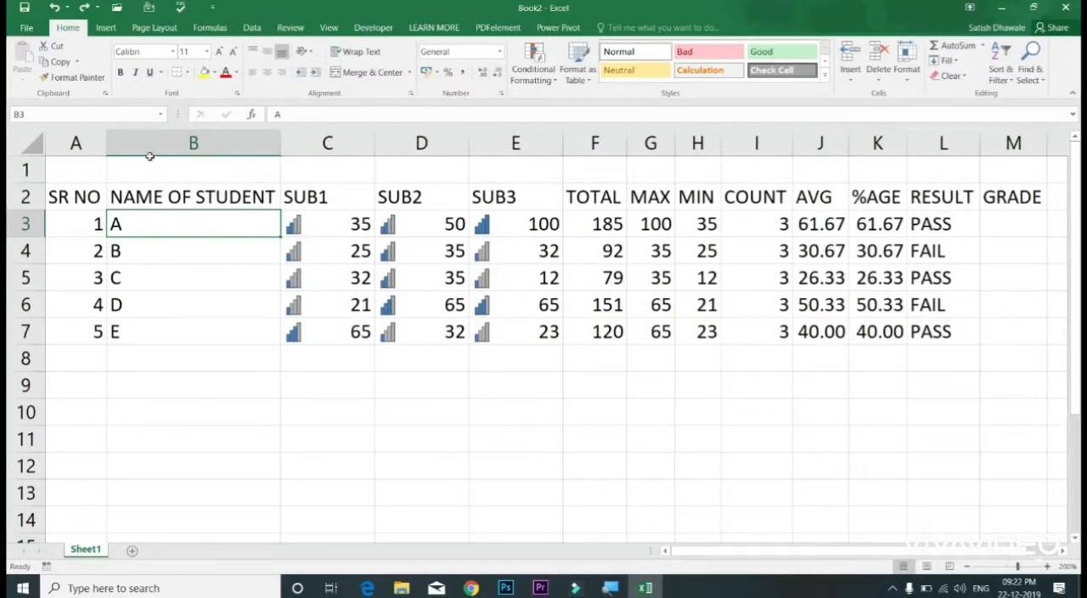
{"action": "mouse_move", "coordinate": [85, 172]}
{"action": "left_mouse_down"}
{"action": "mouse_move", "coordinate": [838, 173]}
{"action": "mouse_move", "coordinate": [89, 176]}
{"action": "left_mouse_up"}
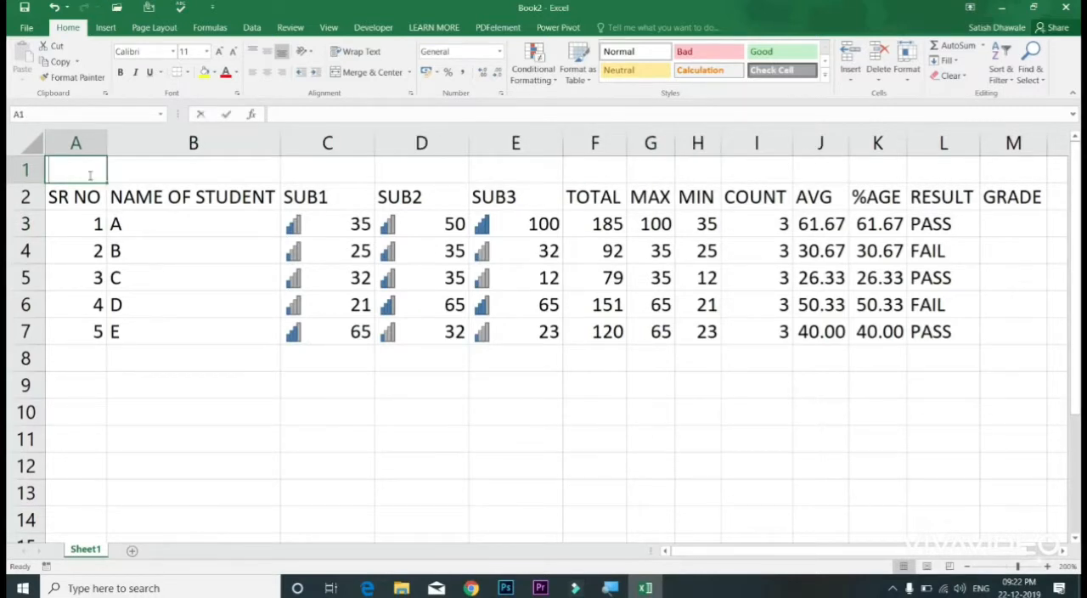
{"action": "type", "text": "STUDENT RECORD"}
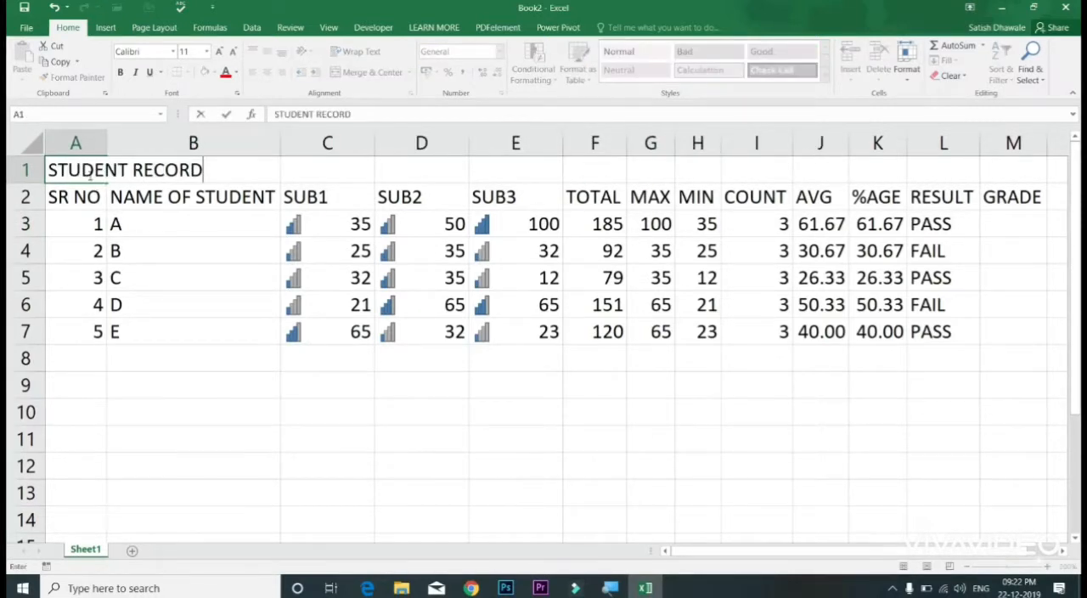
{"action": "key", "text": "Return"}
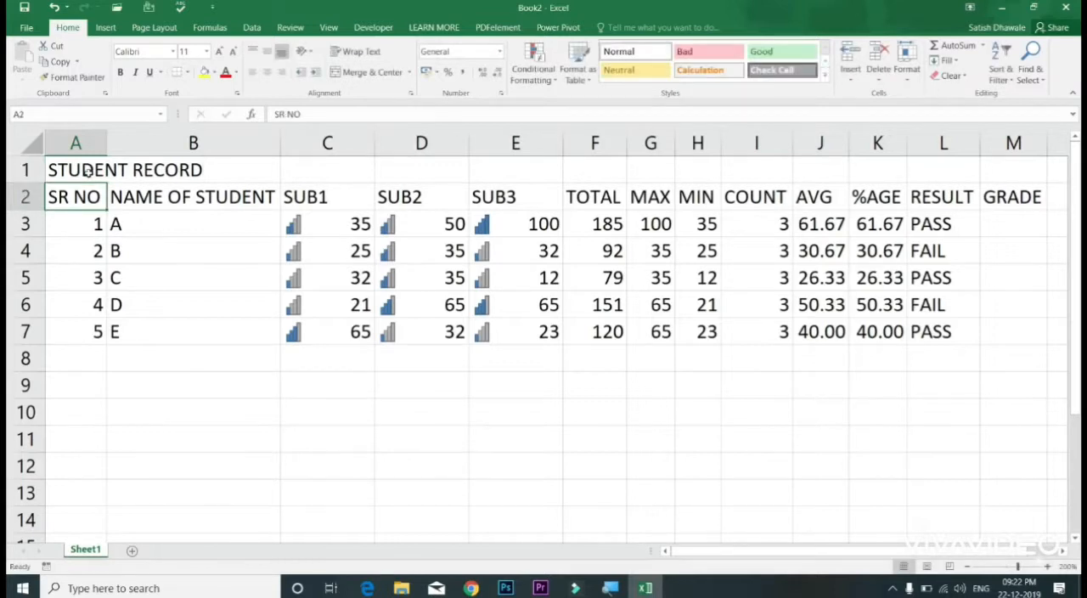
Step: Merge and center the STUDENT RECORD title across A1 to M1, over the full width of the table
{"action": "left_click_drag", "start_coordinate": [86, 172], "coordinate": [1021, 168]}
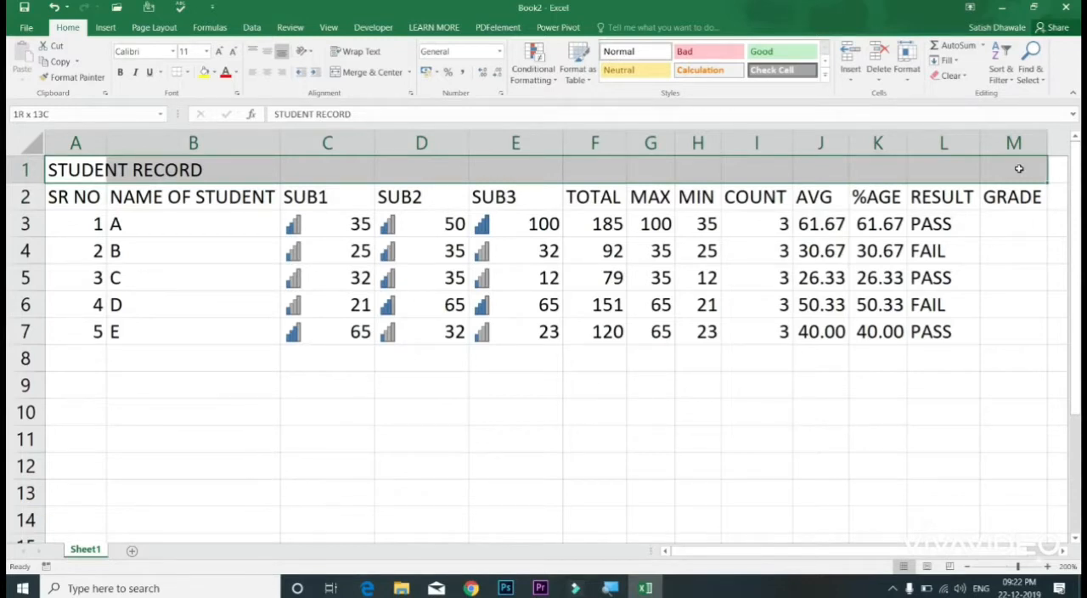
{"action": "left_click_drag", "start_coordinate": [1019, 168], "coordinate": [1019, 168]}
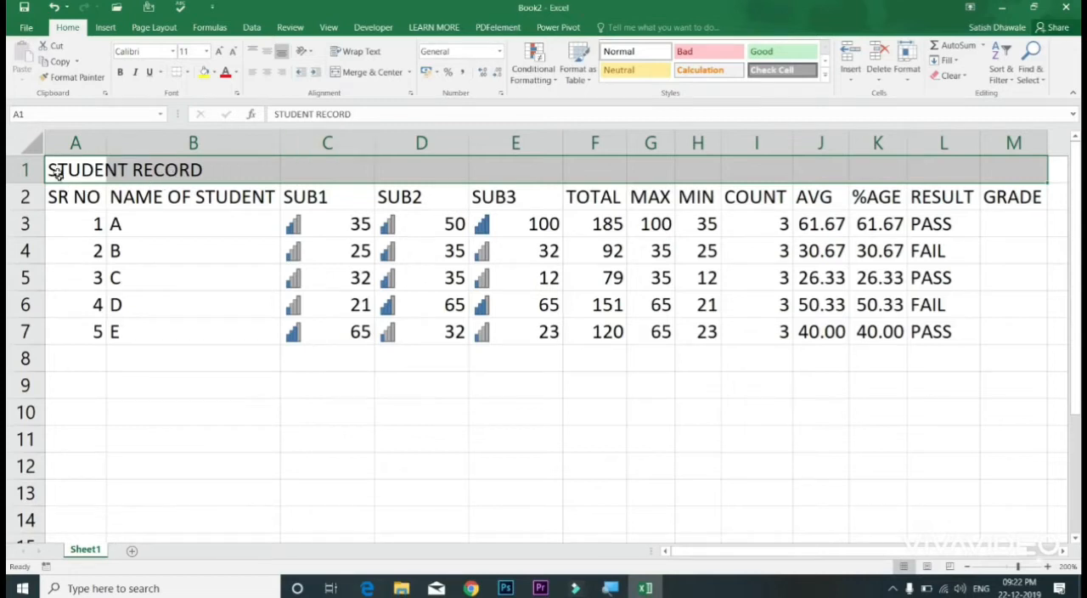
{"action": "left_click", "coordinate": [26, 170]}
{"action": "left_click", "coordinate": [88, 303]}
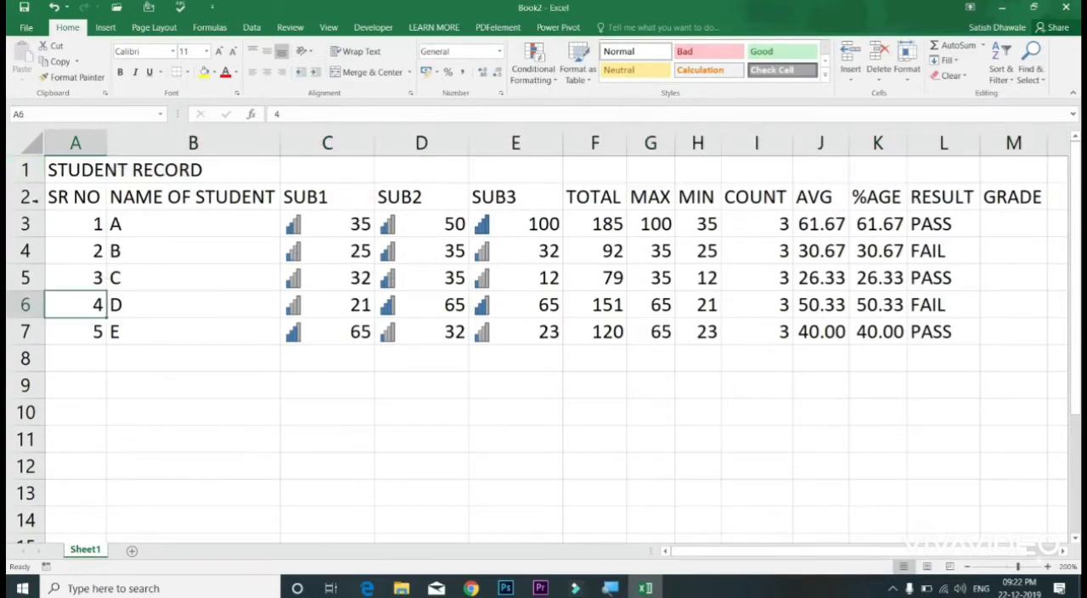
{"action": "left_click", "coordinate": [25, 169]}
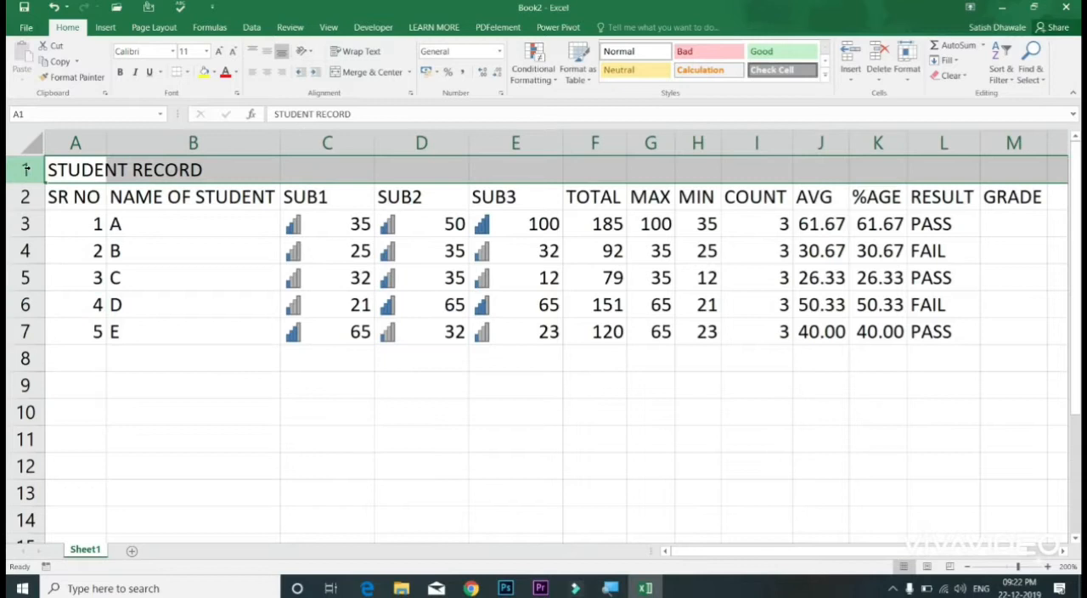
{"action": "left_click_drag", "start_coordinate": [83, 166], "coordinate": [287, 176]}
{"action": "left_click_drag", "start_coordinate": [873, 550], "coordinate": [490, 519]}
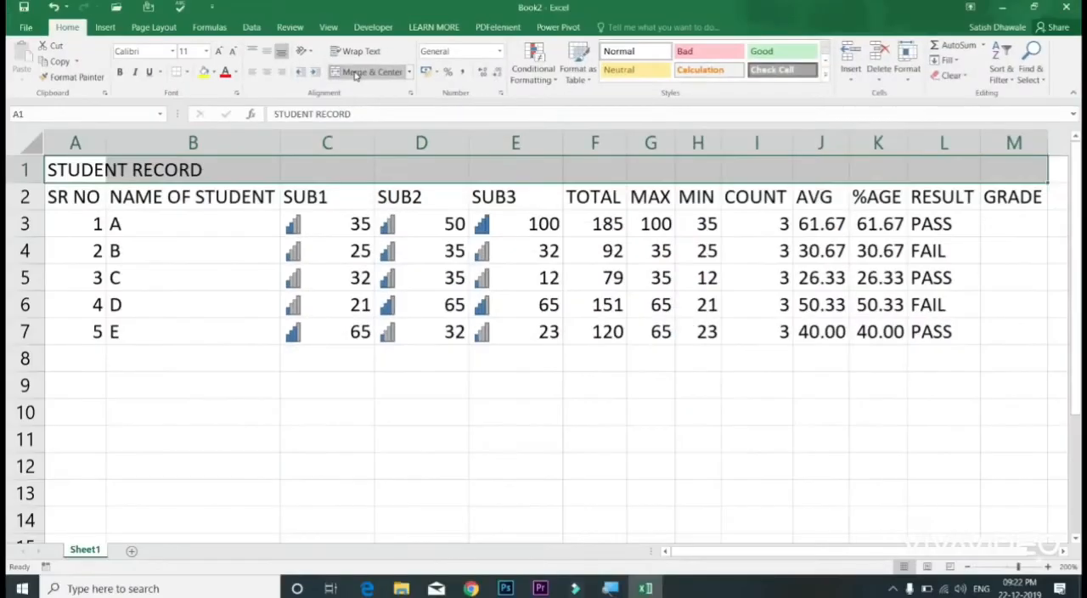
{"action": "left_click", "coordinate": [356, 73]}
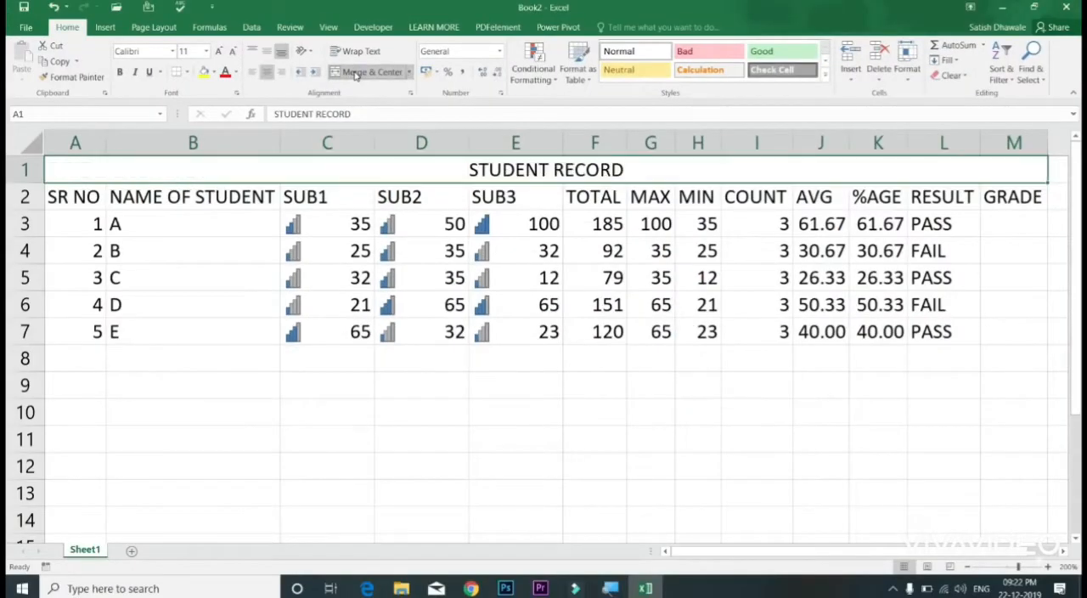
Step: Apply All Borders to the whole table from the title row through student E's row, A1:M7
{"action": "left_click", "coordinate": [183, 72]}
{"action": "left_click", "coordinate": [188, 109]}
{"action": "left_click", "coordinate": [542, 216]}
{"action": "left_click", "coordinate": [536, 168]}
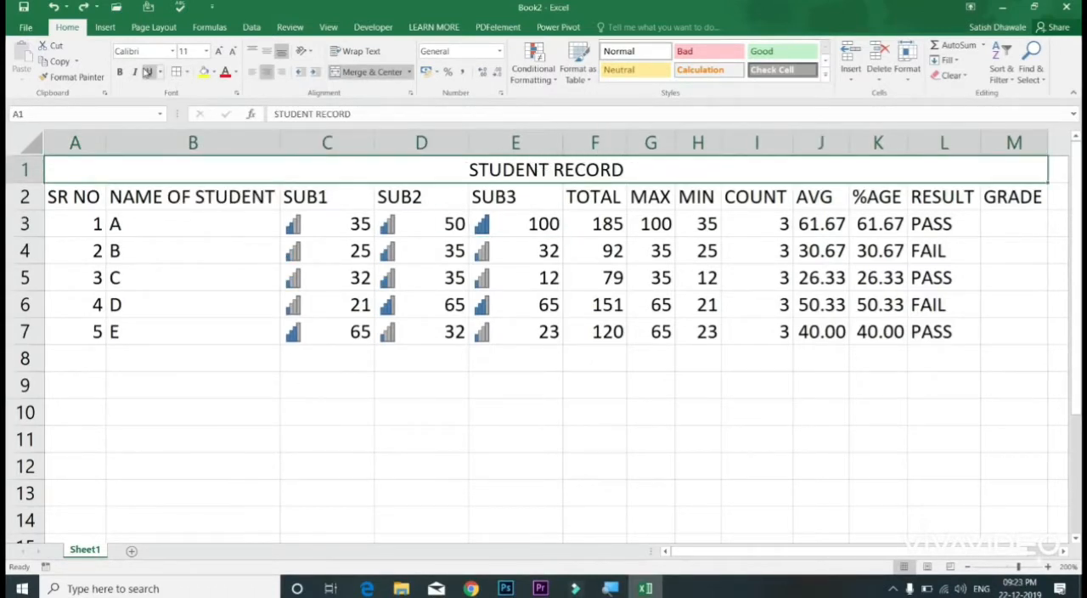
{"action": "left_click_drag", "start_coordinate": [244, 168], "coordinate": [255, 335]}
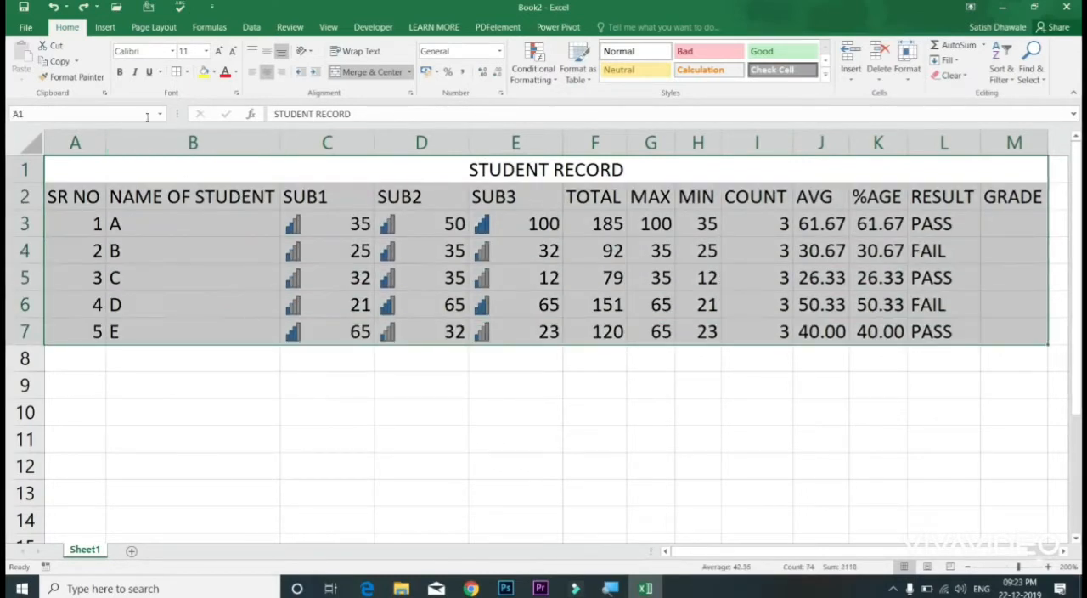
{"action": "left_click", "coordinate": [181, 73]}
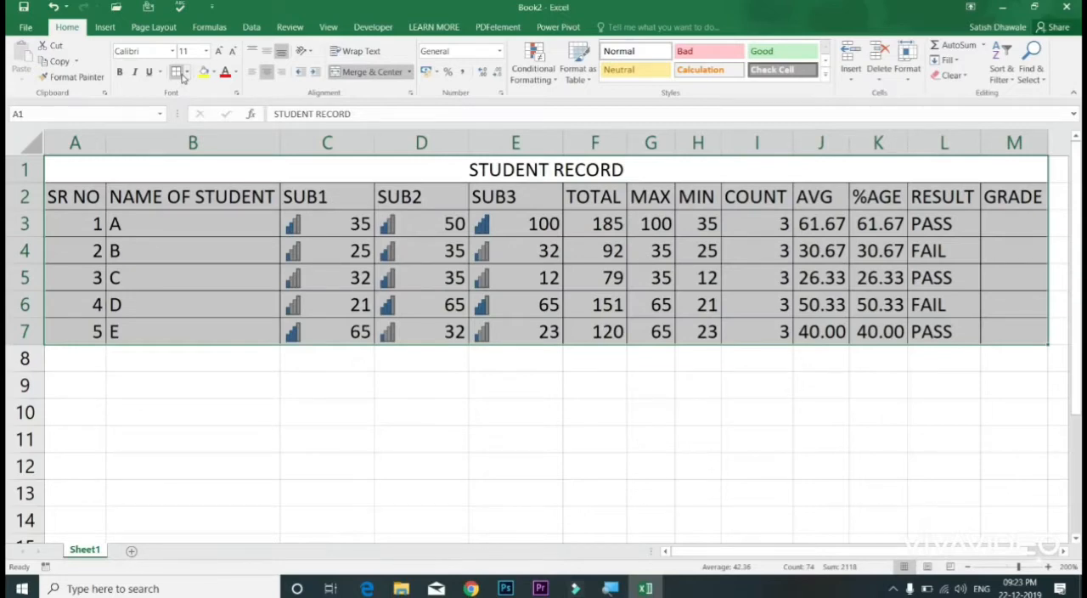
{"action": "left_click", "coordinate": [186, 74]}
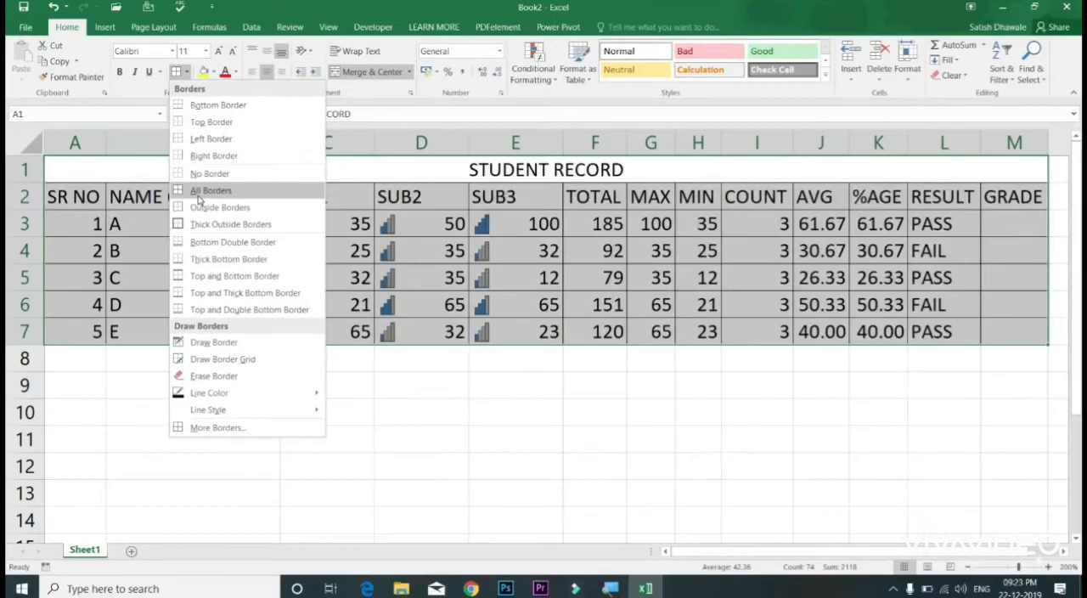
{"action": "left_click", "coordinate": [199, 193]}
Step: Check the bordered table on the sheet and in the print preview
{"action": "left_click", "coordinate": [366, 241]}
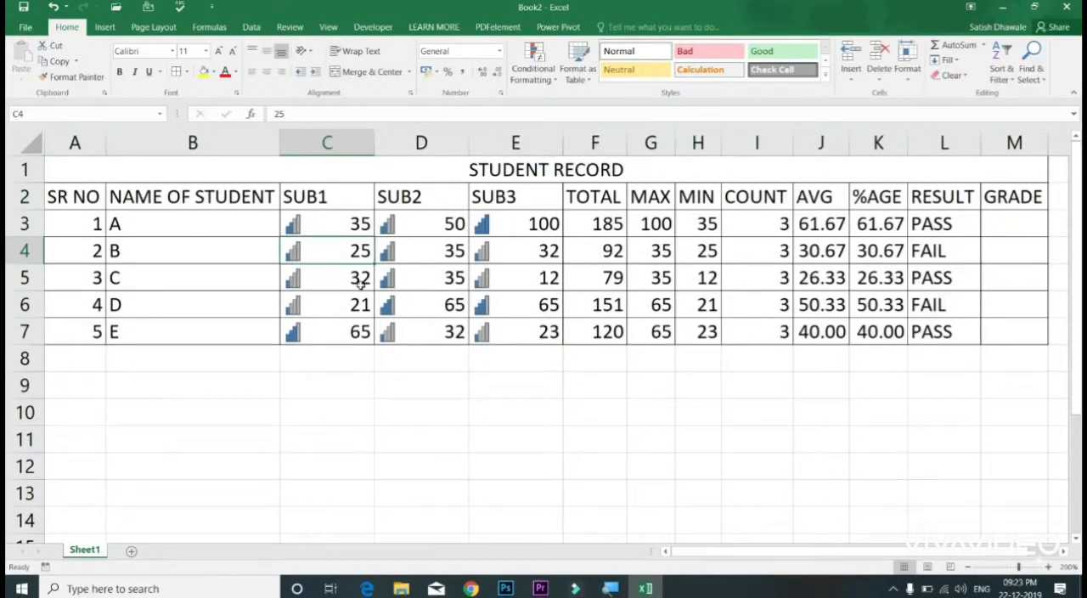
{"action": "left_click", "coordinate": [326, 277]}
{"action": "left_click", "coordinate": [243, 266]}
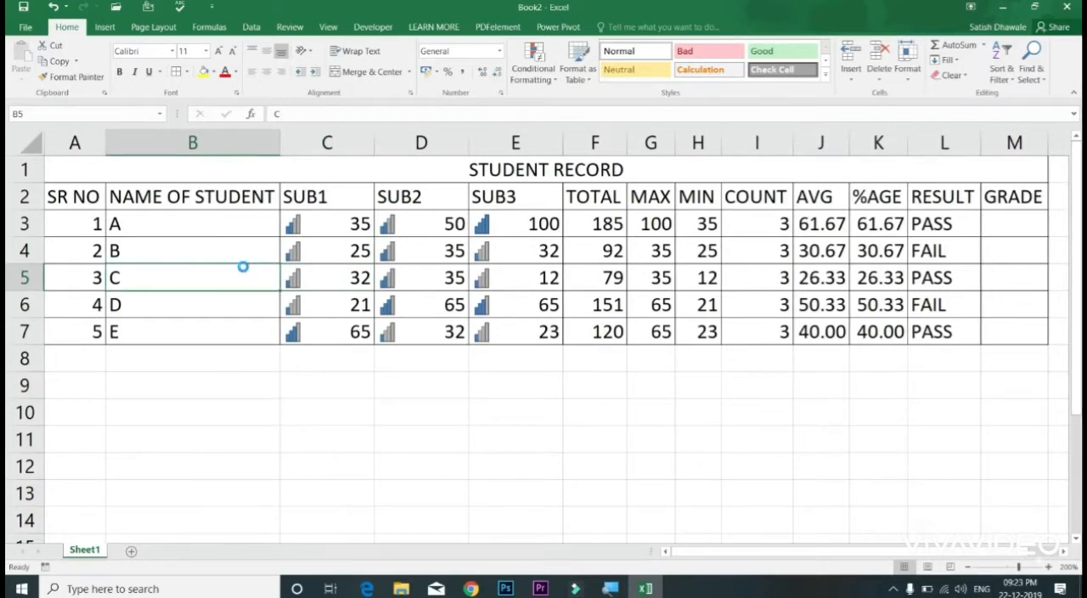
{"action": "key", "text": "ctrl+p"}
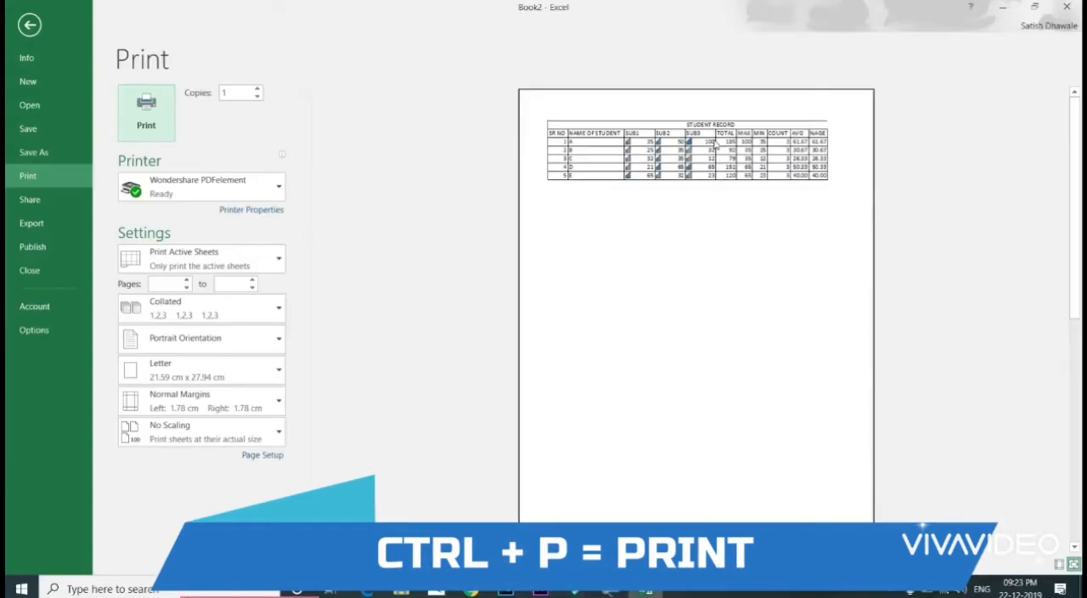
{"action": "key", "text": "Escape"}
Step: Test how the table looks in the print preview with its borders removed, and restore all borders
{"action": "key", "text": "ctrl+a"}
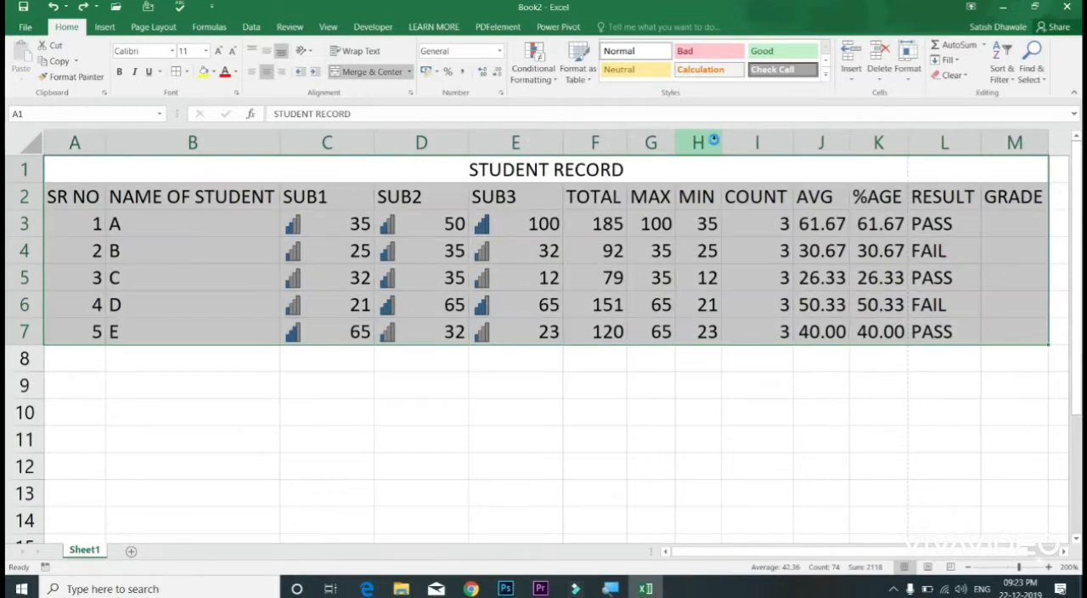
{"action": "key", "text": "ctrl+p"}
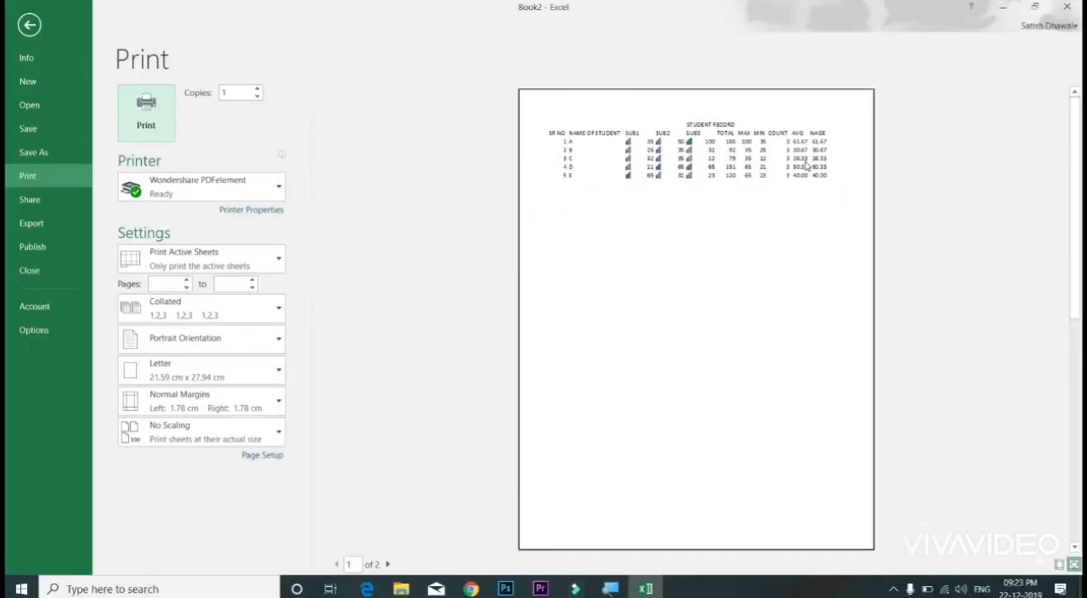
{"action": "key", "text": "Escape"}
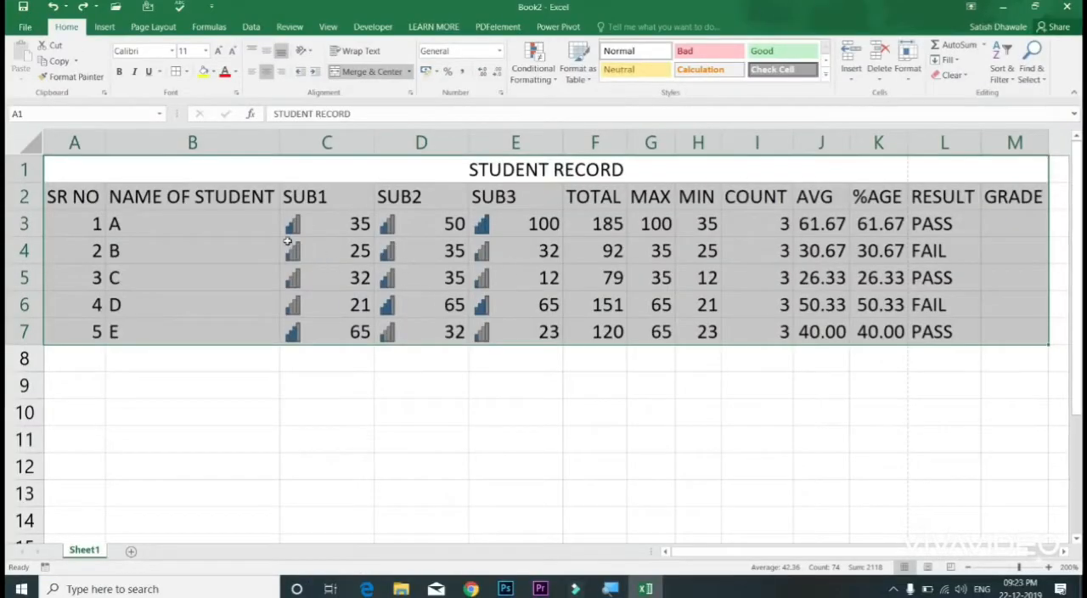
{"action": "left_click", "coordinate": [176, 71]}
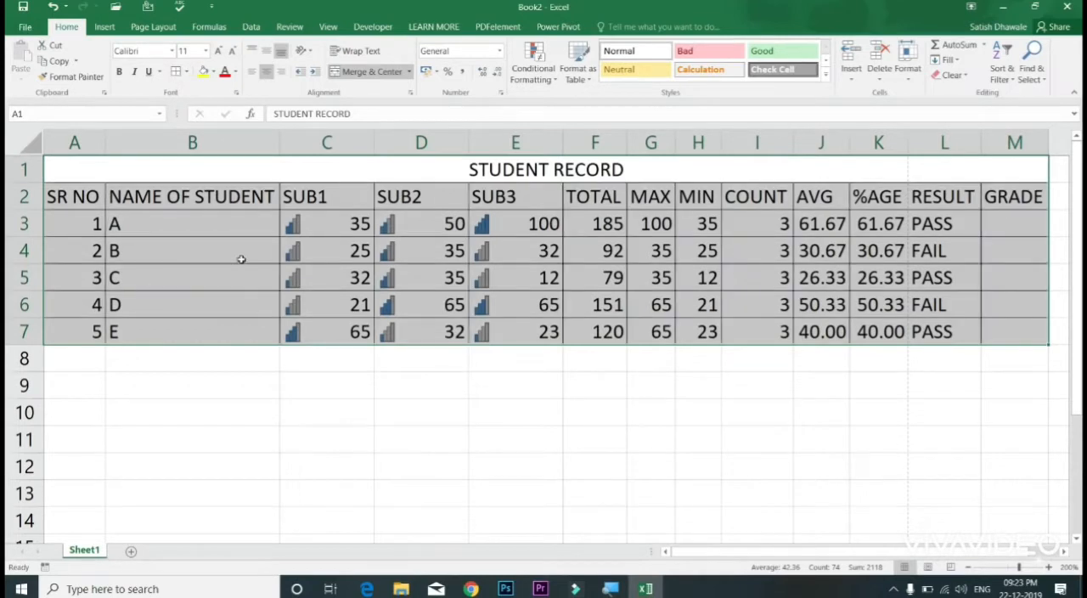
Step: Check in the print preview how the table prints with its restored borders, and return to the sheet
{"action": "left_click", "coordinate": [186, 263]}
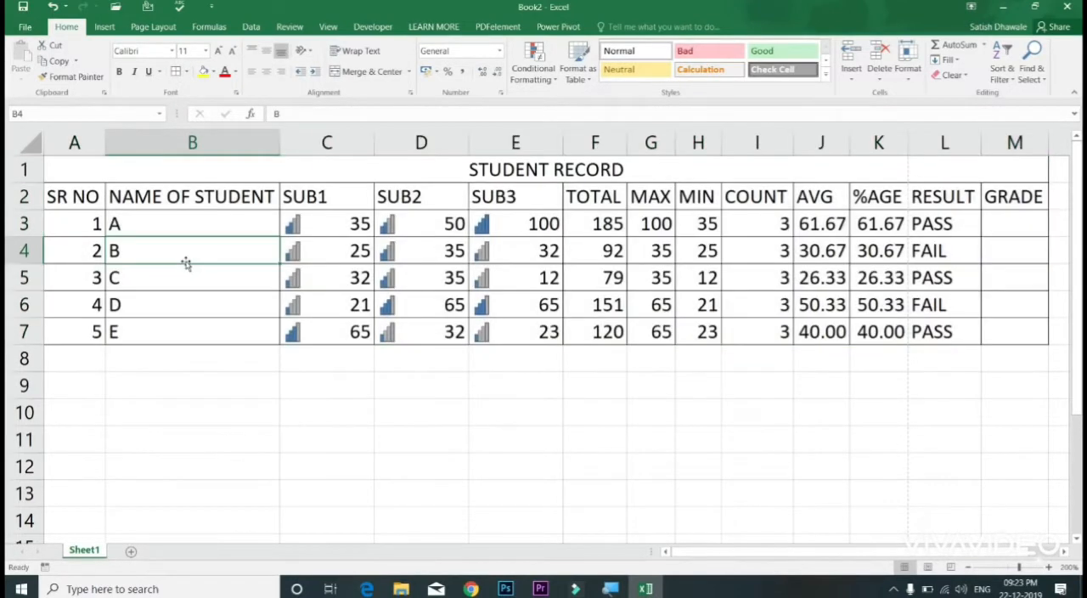
{"action": "left_click", "coordinate": [362, 206]}
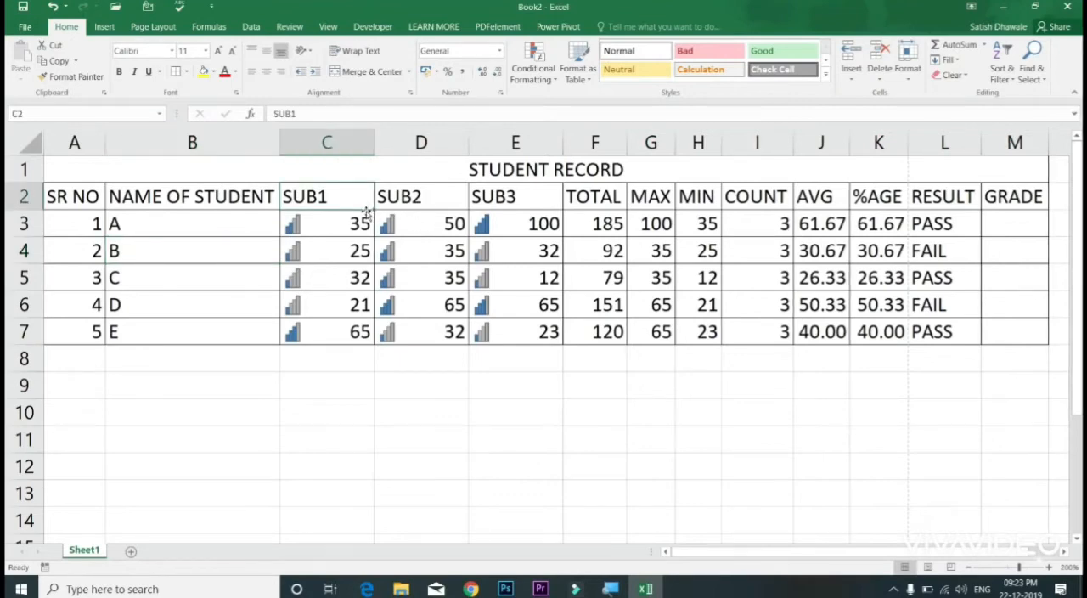
{"action": "key", "text": "ctrl+p"}
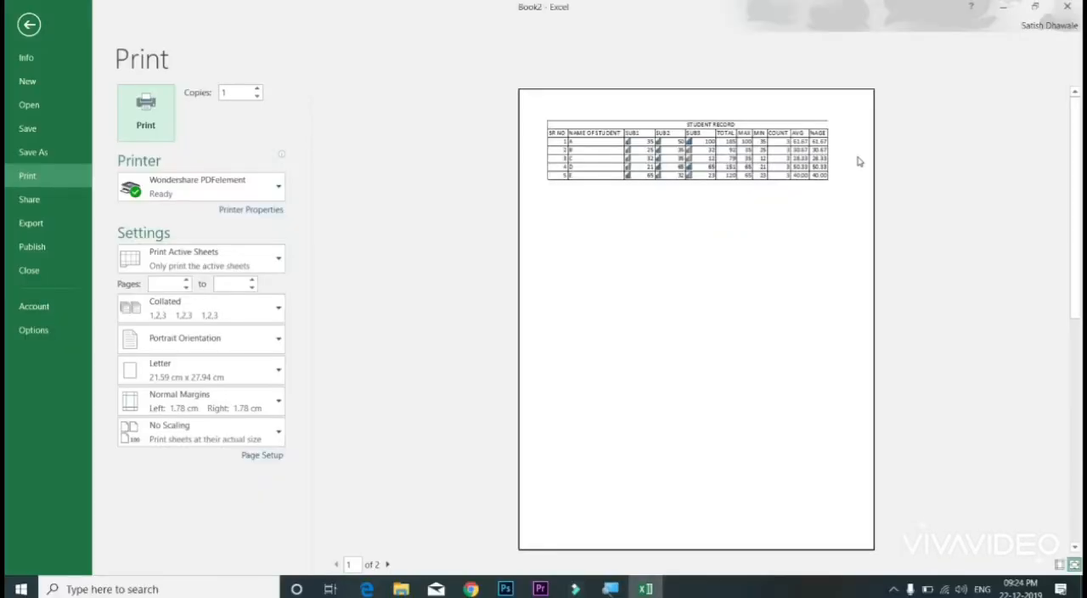
{"action": "key", "text": "Escape"}
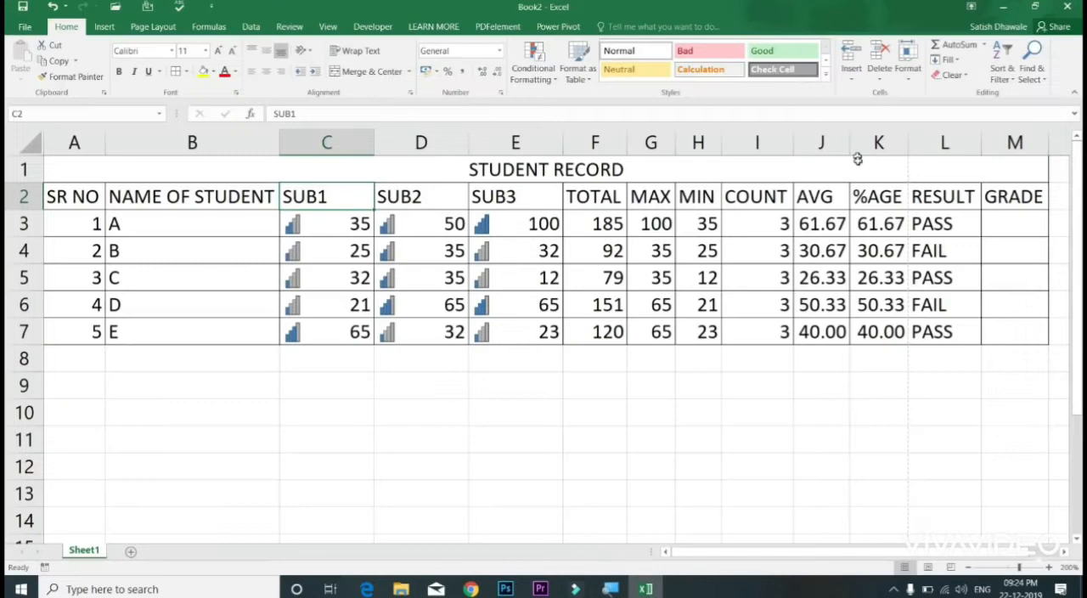
Step: Examine which columns lie on each side of the page break, comparing columns A to K with RESULT and GRADE
{"action": "left_click_drag", "start_coordinate": [959, 201], "coordinate": [964, 331]}
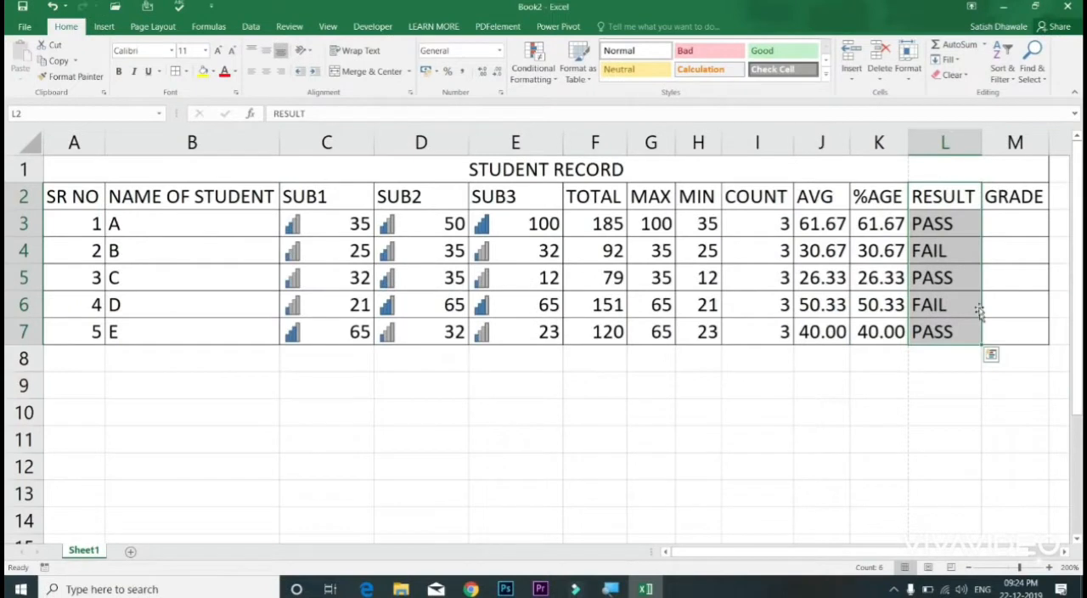
{"action": "left_click", "coordinate": [948, 208]}
{"action": "left_click", "coordinate": [887, 195]}
{"action": "left_click_drag", "start_coordinate": [885, 249], "coordinate": [43, 327]}
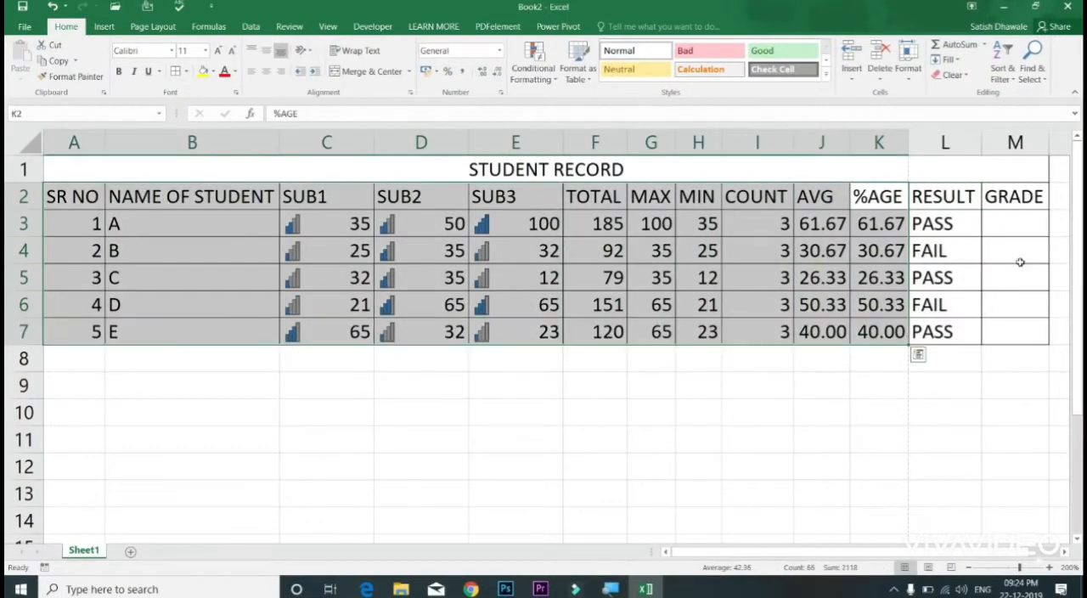
{"action": "left_click_drag", "start_coordinate": [967, 207], "coordinate": [1009, 325]}
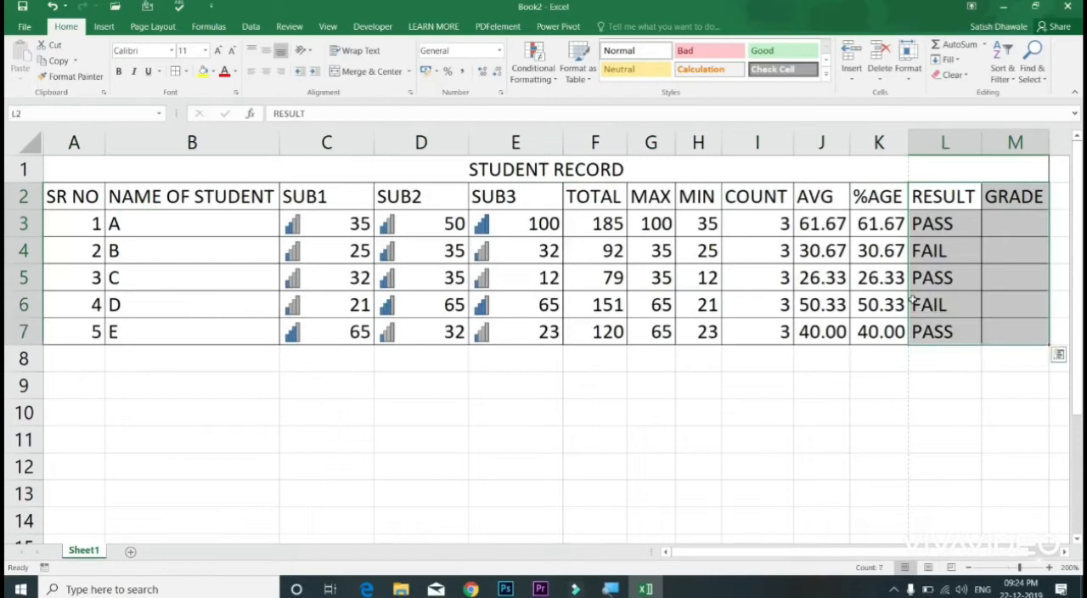
{"action": "left_click", "coordinate": [873, 278]}
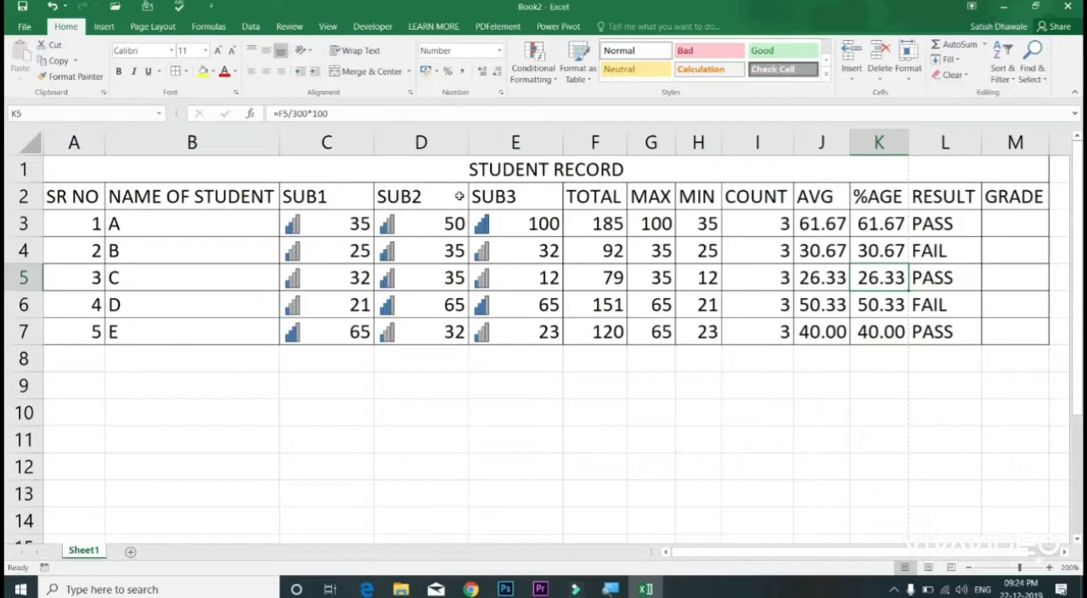
Step: Preview a light blue fill color on the merged STUDENT RECORD title without applying it
{"action": "left_click", "coordinate": [476, 171]}
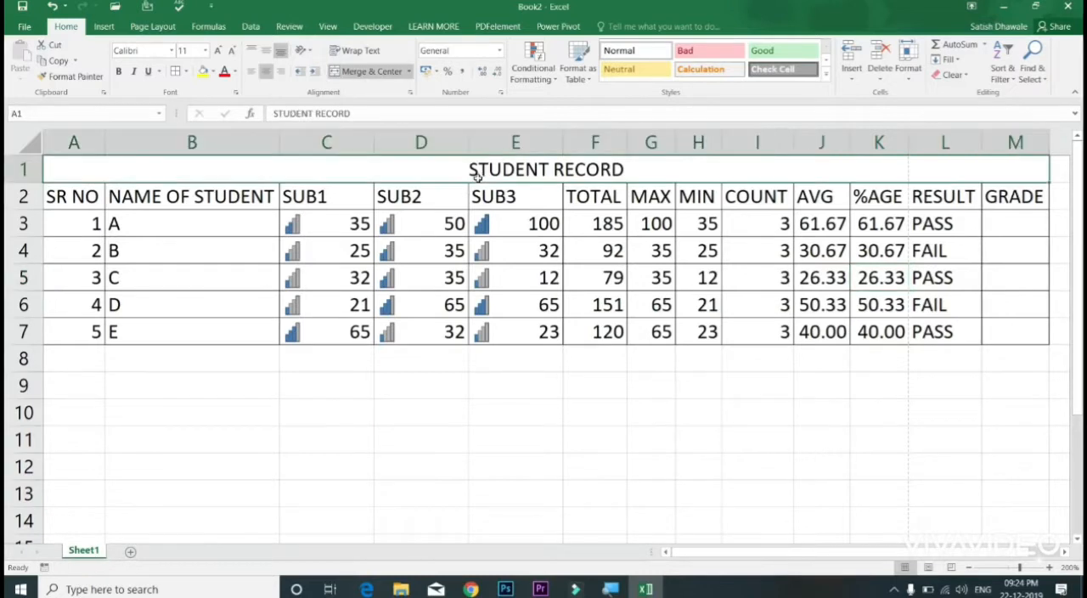
{"action": "left_click", "coordinate": [212, 71]}
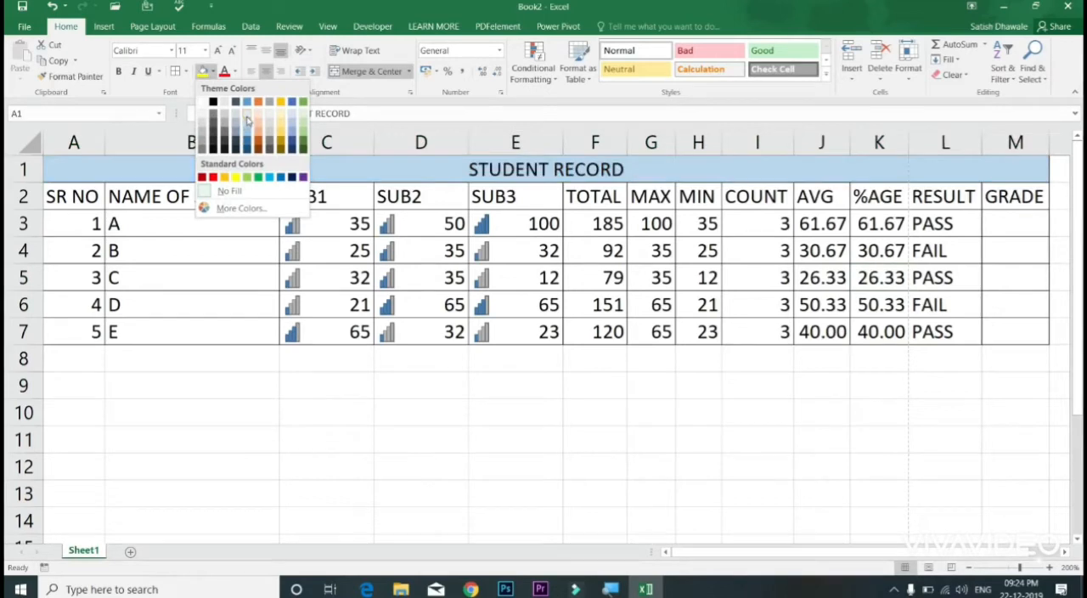
{"action": "left_click", "coordinate": [236, 244]}
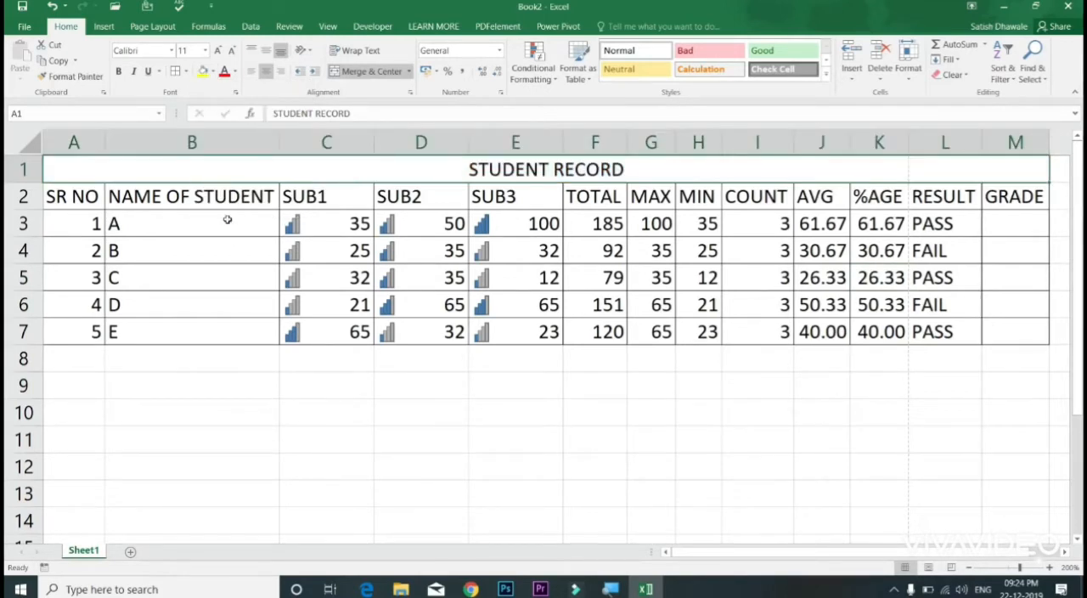
Step: Preview the themed cell styles, such as 60% - Accent3, on the whole table A1:M7 without applying one
{"action": "left_click_drag", "start_coordinate": [234, 170], "coordinate": [235, 326]}
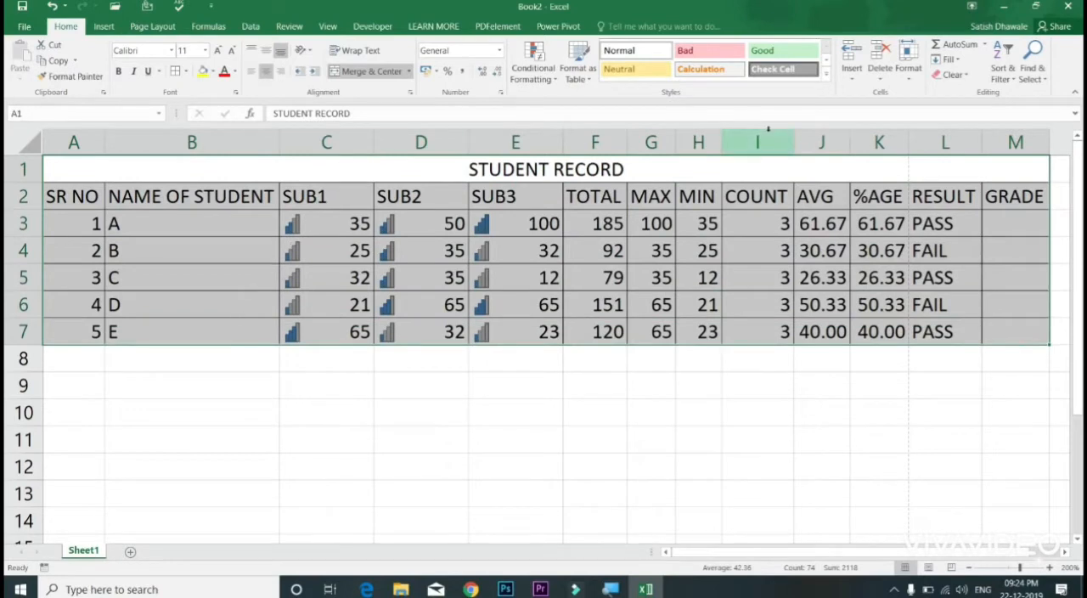
{"action": "left_click", "coordinate": [825, 79]}
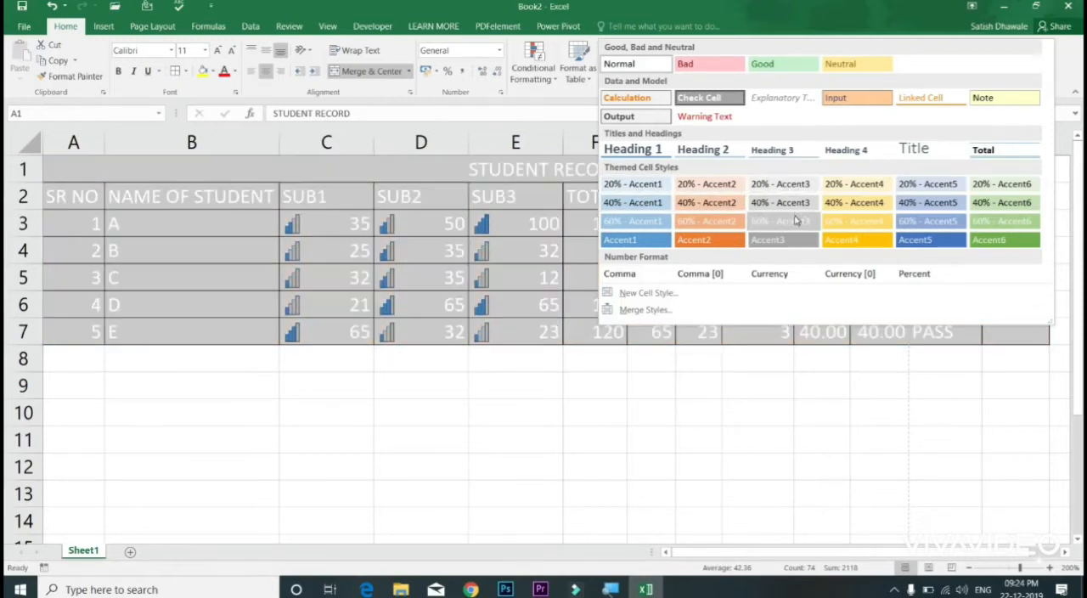
{"action": "left_click", "coordinate": [269, 170]}
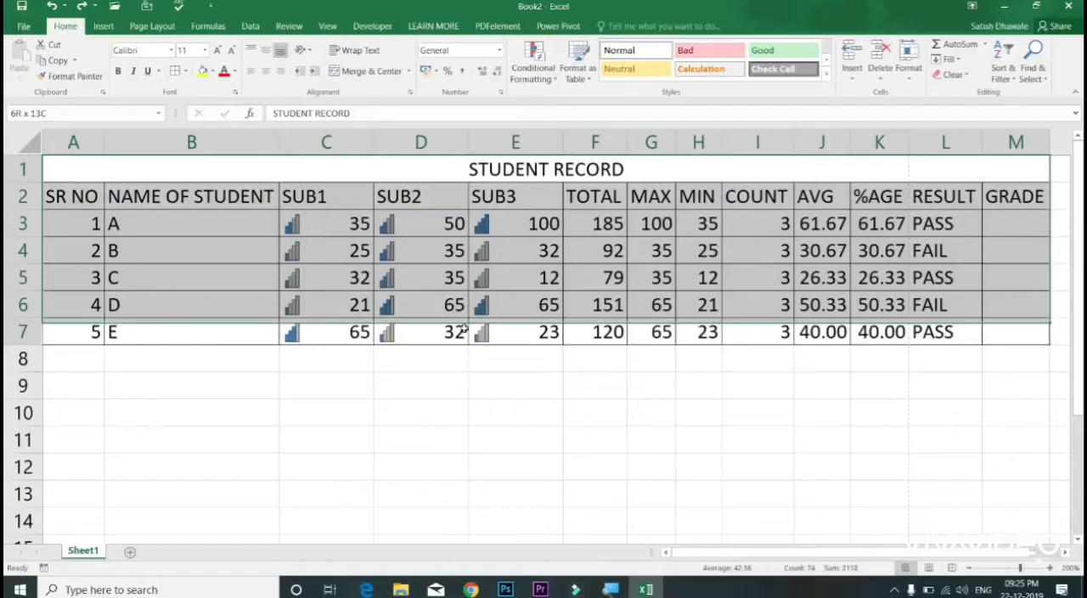
Step: Select the student data A2:M7 from the SR NO header to GRADE, and look at the alternative Insert Table command
{"action": "left_click", "coordinate": [265, 213]}
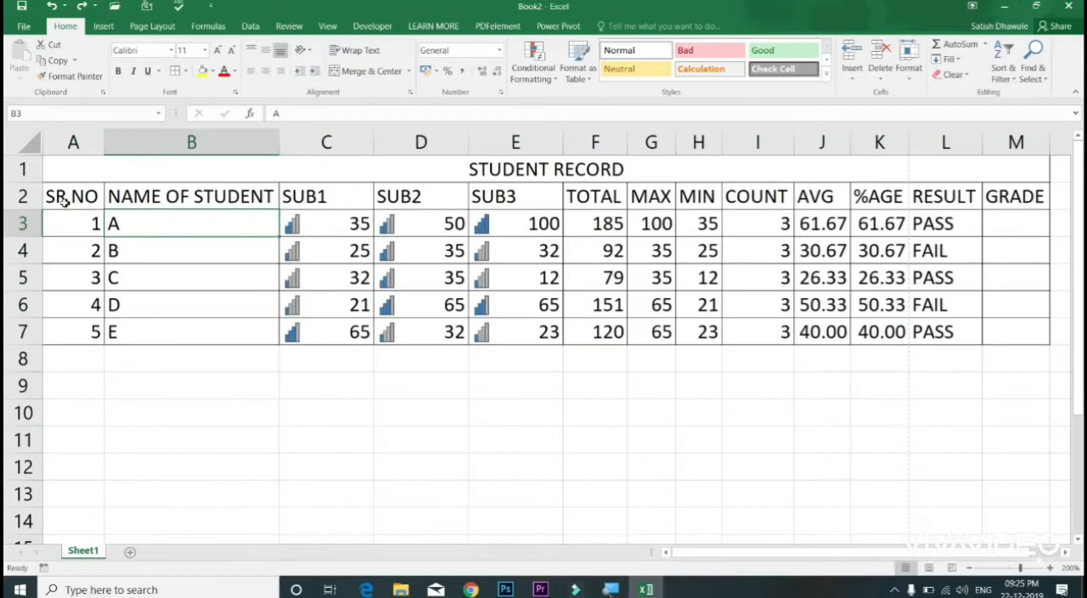
{"action": "left_click_drag", "start_coordinate": [68, 193], "coordinate": [753, 328]}
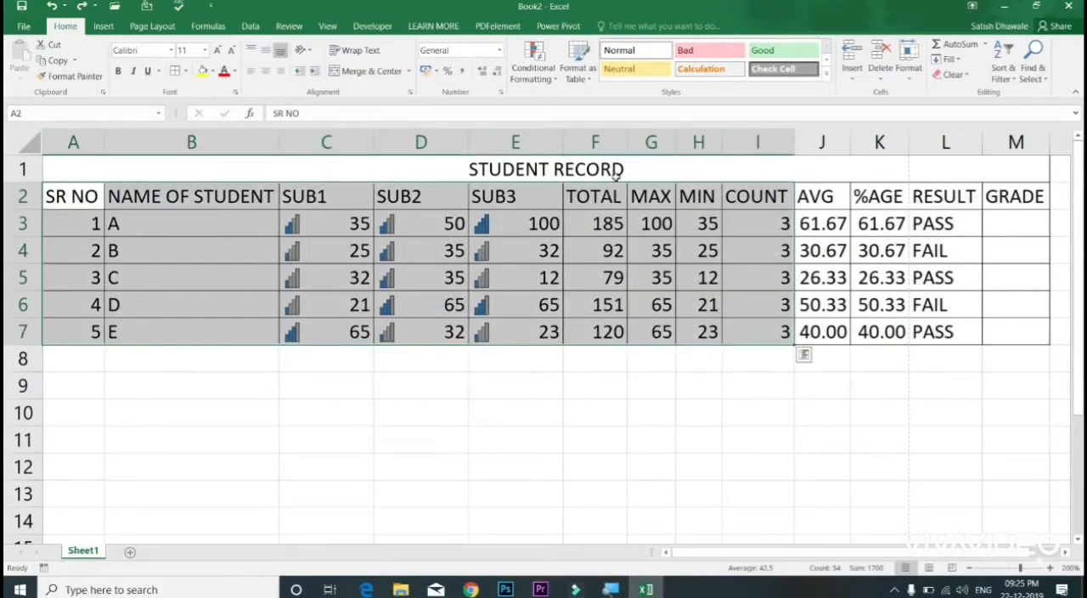
{"action": "left_click_drag", "start_coordinate": [85, 194], "coordinate": [1016, 326]}
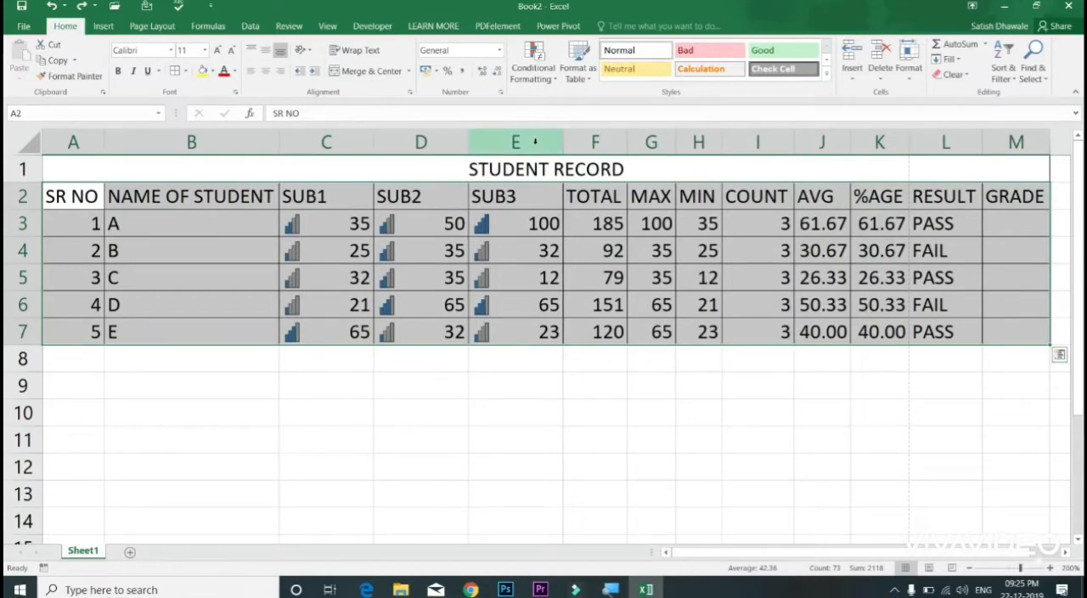
{"action": "left_click", "coordinate": [586, 81]}
{"action": "left_click", "coordinate": [586, 80]}
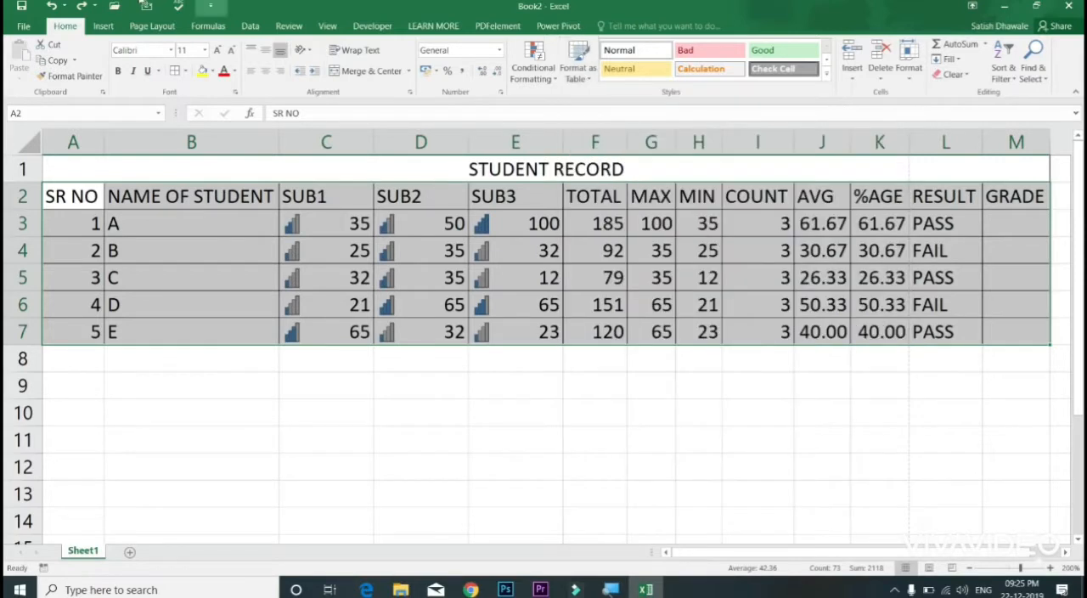
{"action": "left_click", "coordinate": [102, 26]}
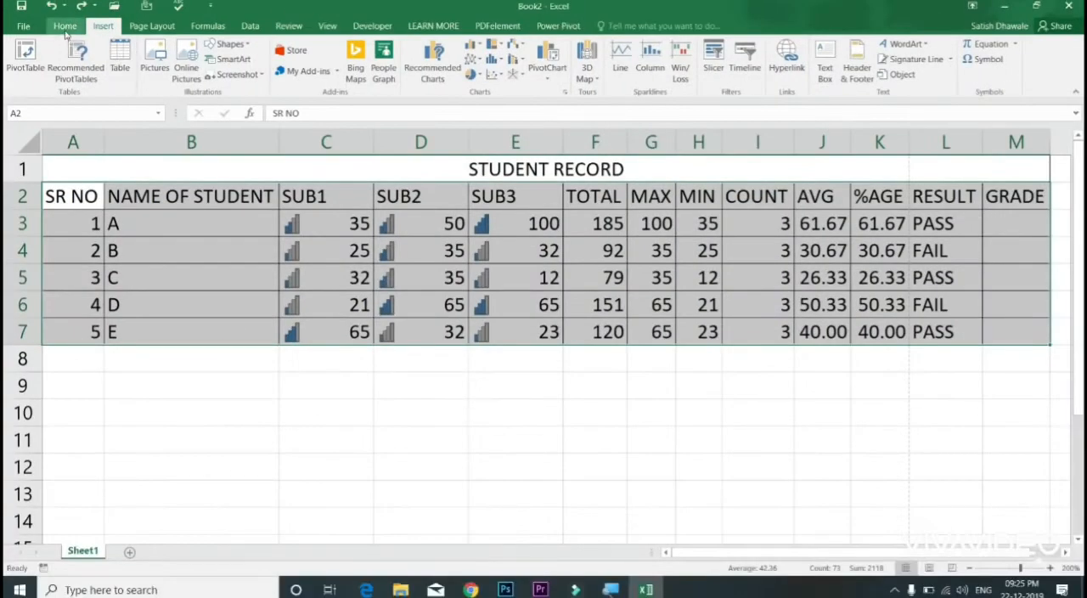
{"action": "left_click", "coordinate": [56, 19]}
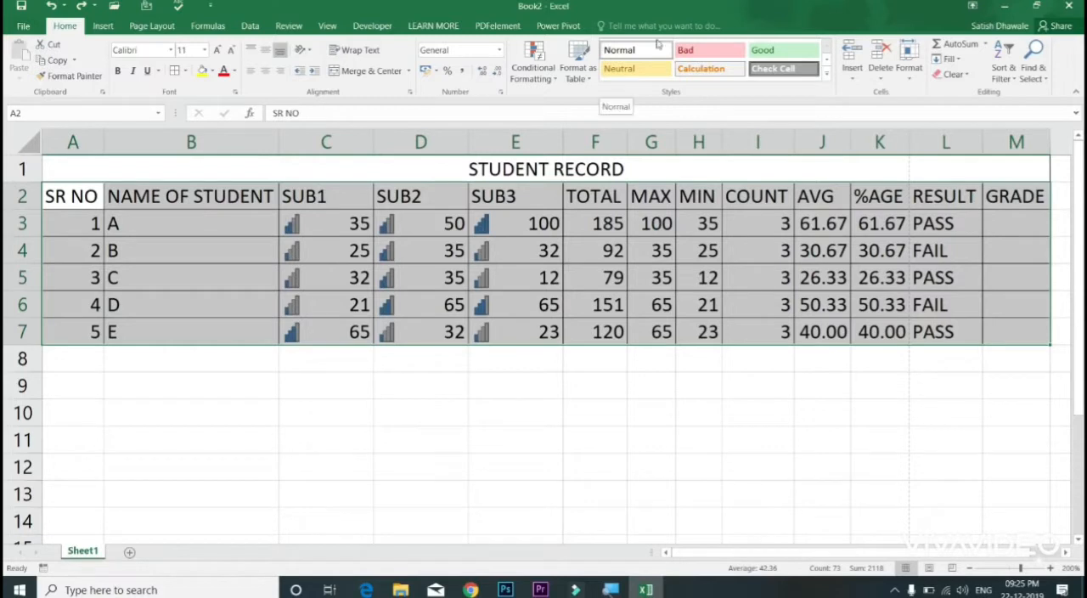
Step: Format the range A2:M7 as a table with headers, using the blue banded style from the Medium group
{"action": "left_click", "coordinate": [587, 75]}
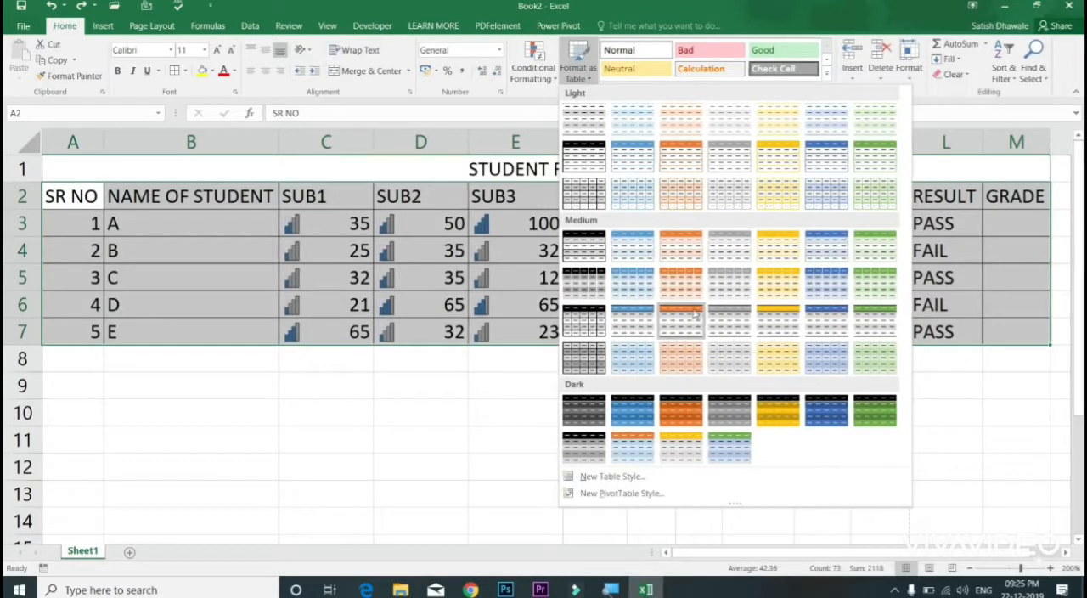
{"action": "left_click", "coordinate": [822, 293]}
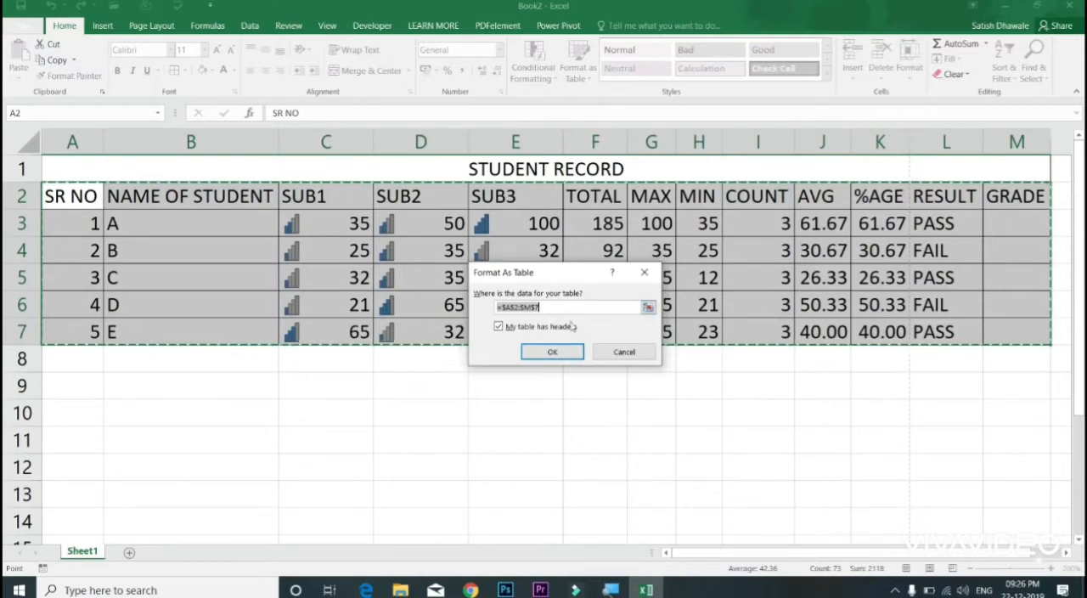
{"action": "left_click", "coordinate": [565, 356]}
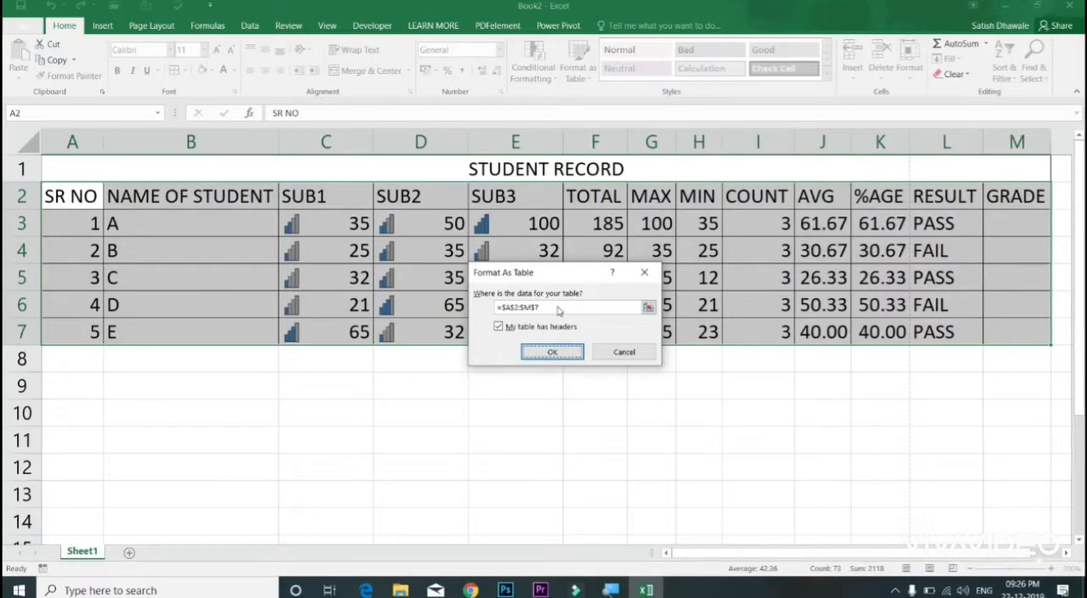
{"action": "left_click_drag", "start_coordinate": [549, 306], "coordinate": [480, 307]}
{"action": "left_click", "coordinate": [80, 196]}
{"action": "left_click_drag", "start_coordinate": [80, 196], "coordinate": [1022, 339]}
{"action": "left_click", "coordinate": [563, 352]}
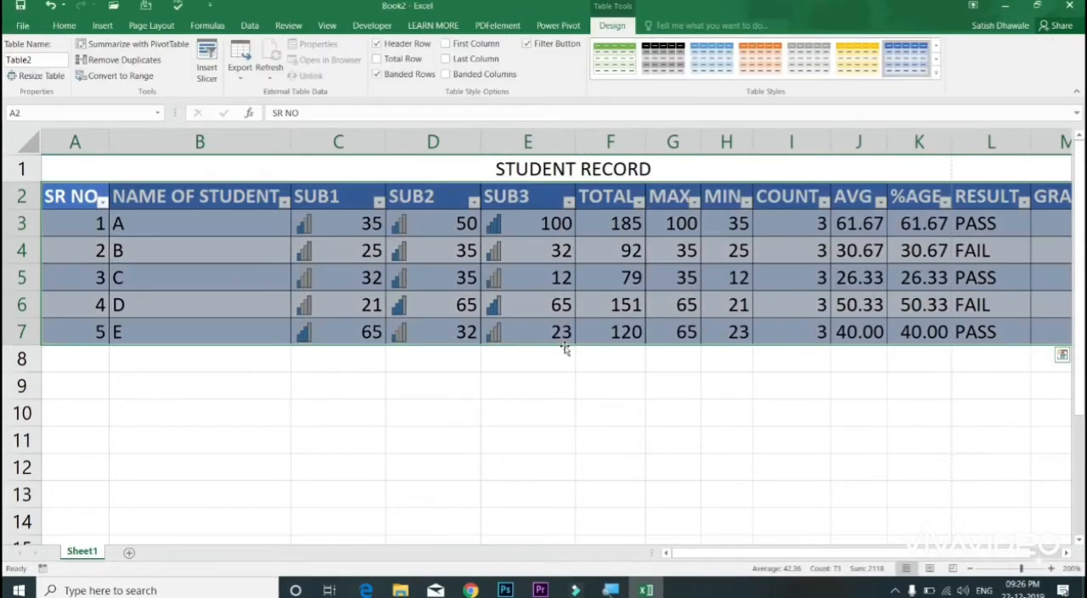
Step: Examine the new table's header row and the sort and filter options offered for the SUB1 column
{"action": "left_click", "coordinate": [606, 259]}
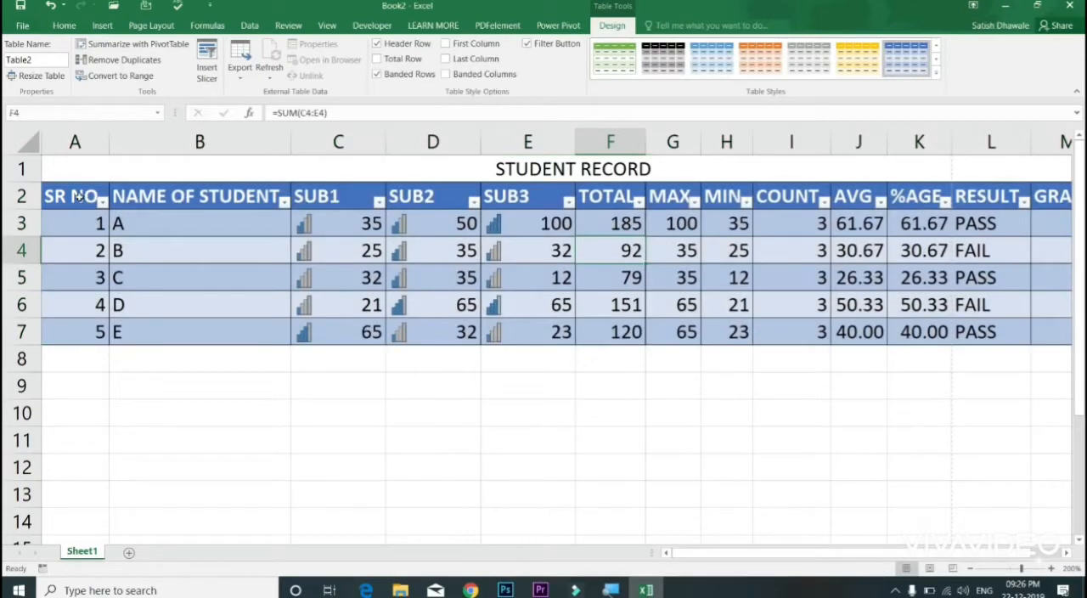
{"action": "left_click", "coordinate": [83, 198]}
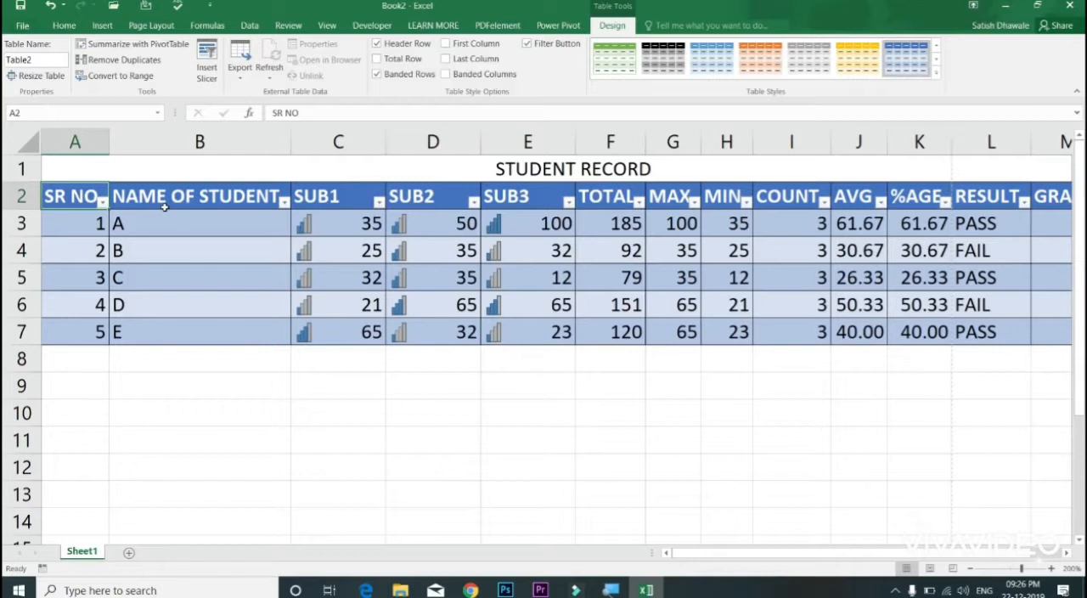
{"action": "left_click", "coordinate": [284, 201]}
{"action": "left_click", "coordinate": [286, 206]}
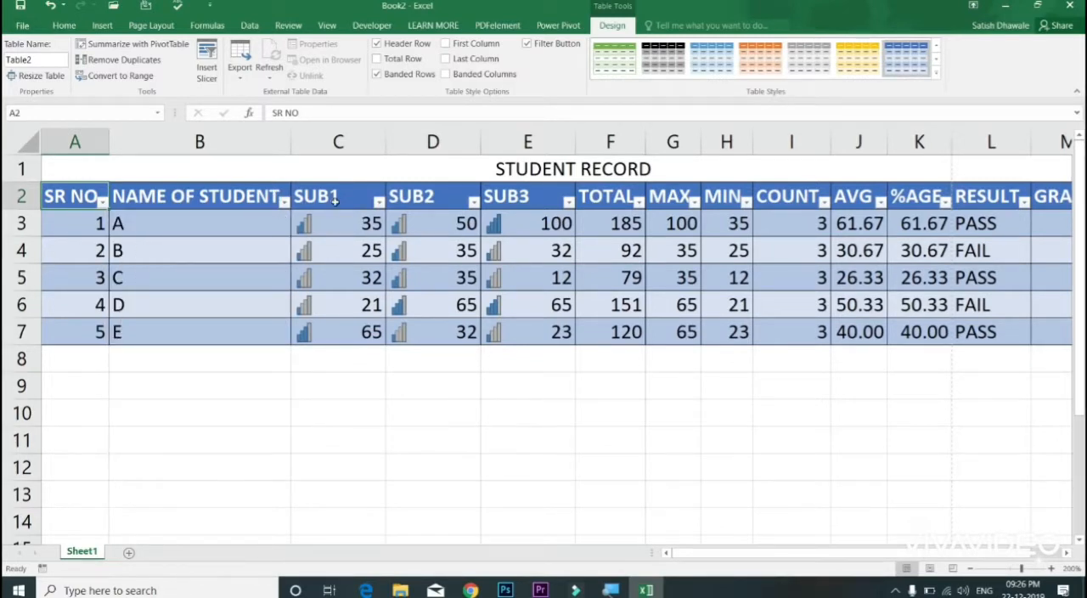
{"action": "left_click", "coordinate": [368, 201]}
{"action": "left_click", "coordinate": [378, 207]}
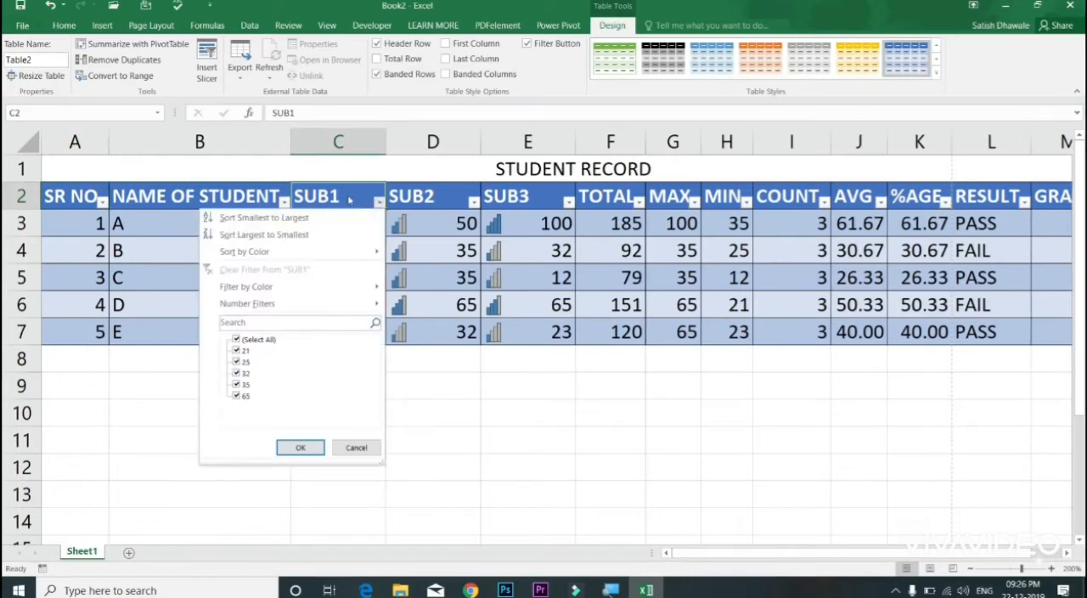
{"action": "left_click", "coordinate": [376, 208]}
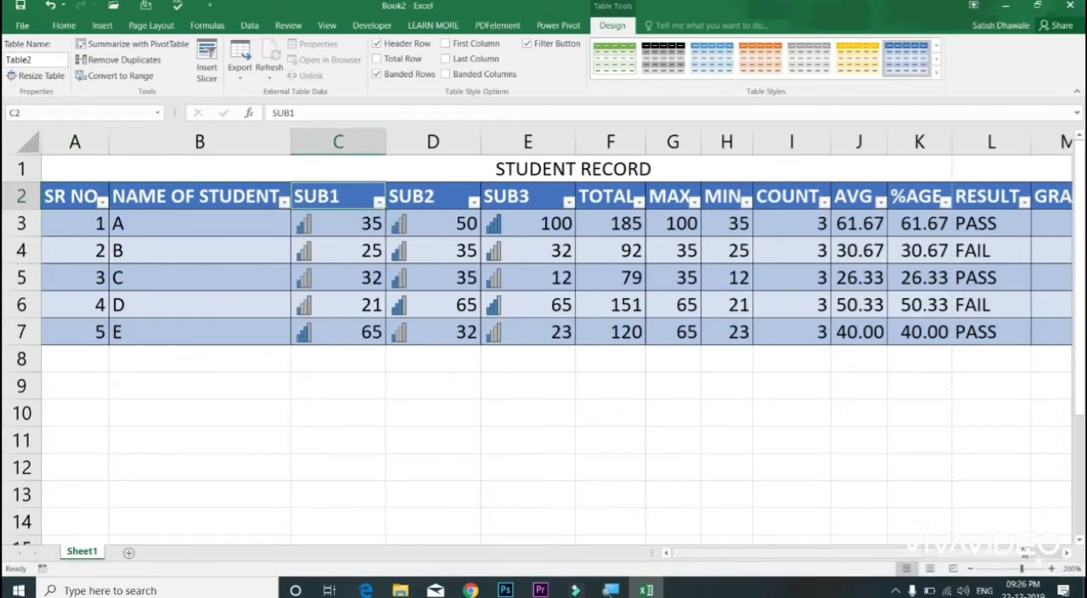
Step: Clear the values under TOTAL and refill the column with an AutoSum of SUB1 to SUB3 entered in F3
{"action": "left_click", "coordinate": [1067, 552]}
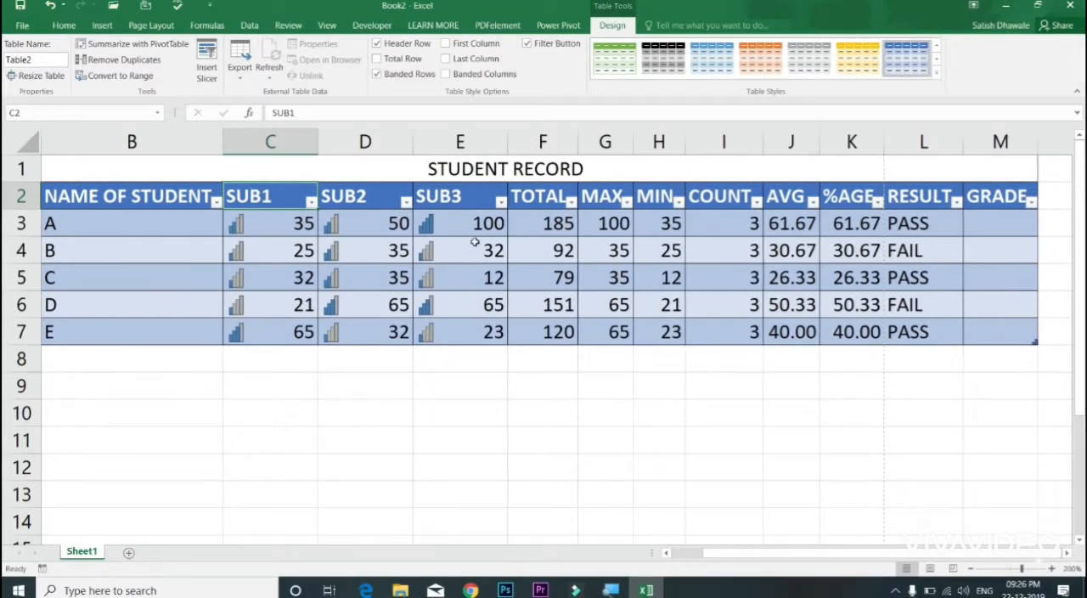
{"action": "left_click_drag", "start_coordinate": [573, 225], "coordinate": [555, 357]}
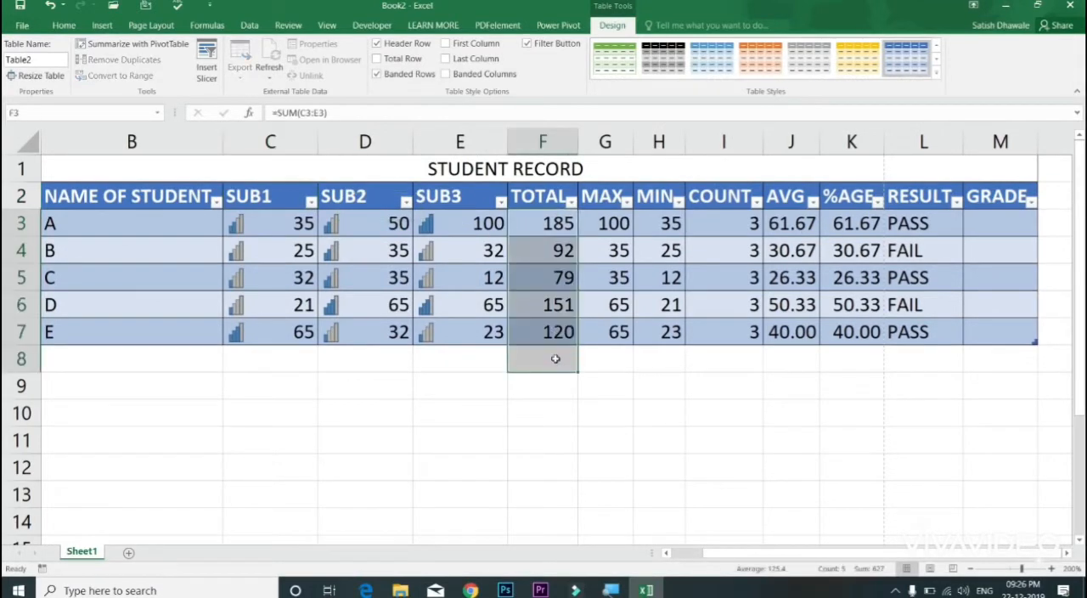
{"action": "key", "text": "Delete"}
{"action": "left_click", "coordinate": [556, 224]}
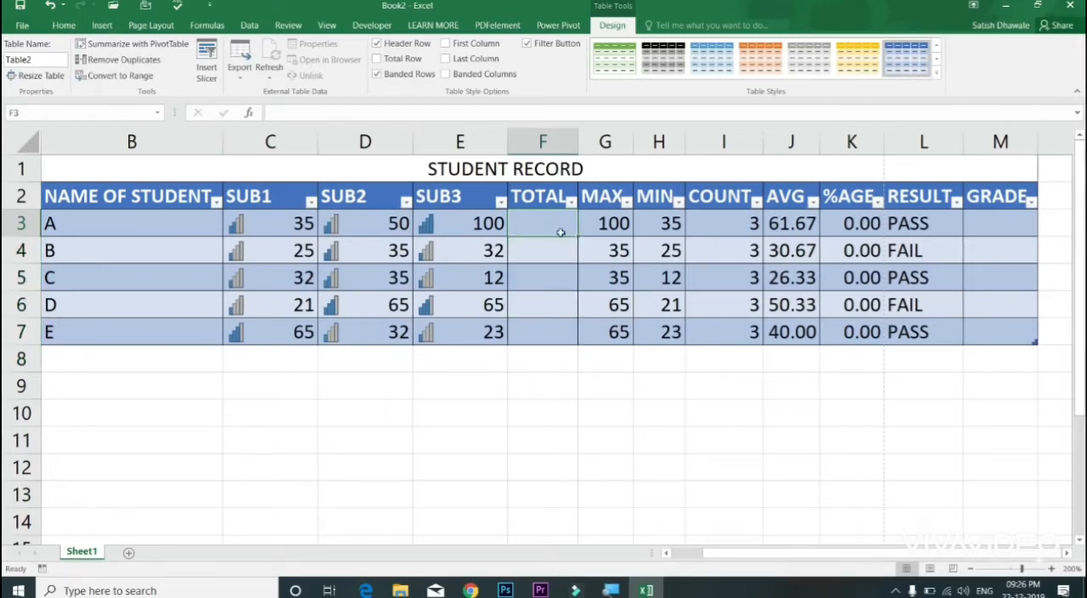
{"action": "key", "text": "alt+equal"}
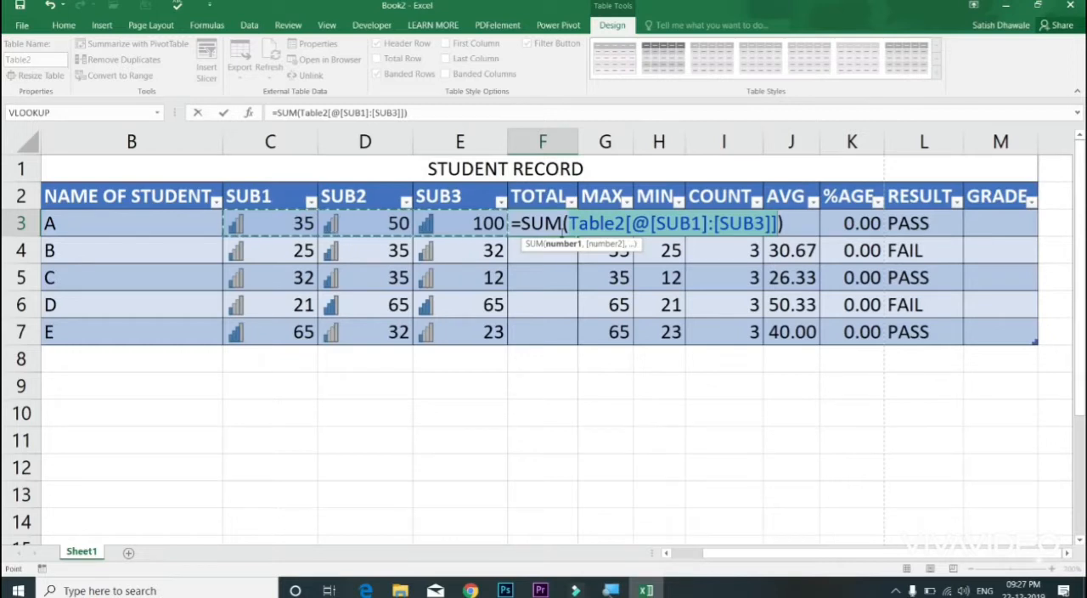
{"action": "key", "text": "Return"}
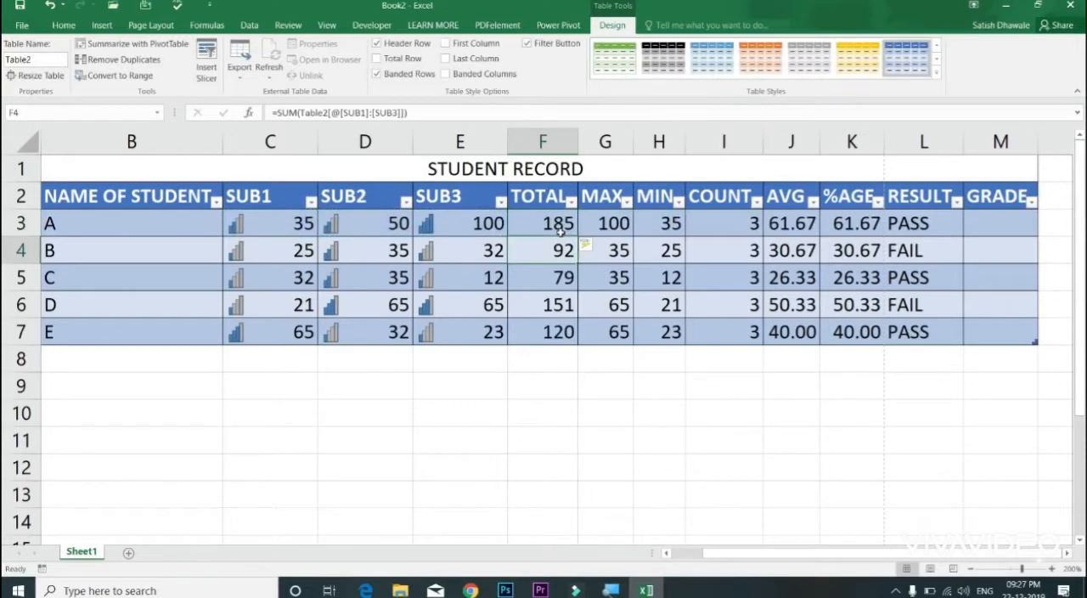
Step: Extend the table with a new row by entering serial number 6 in A8, and auto-fit the AVG column's width
{"action": "left_click_drag", "start_coordinate": [559, 229], "coordinate": [75, 352]}
{"action": "left_click", "coordinate": [75, 352]}
{"action": "type", "text": "6"}
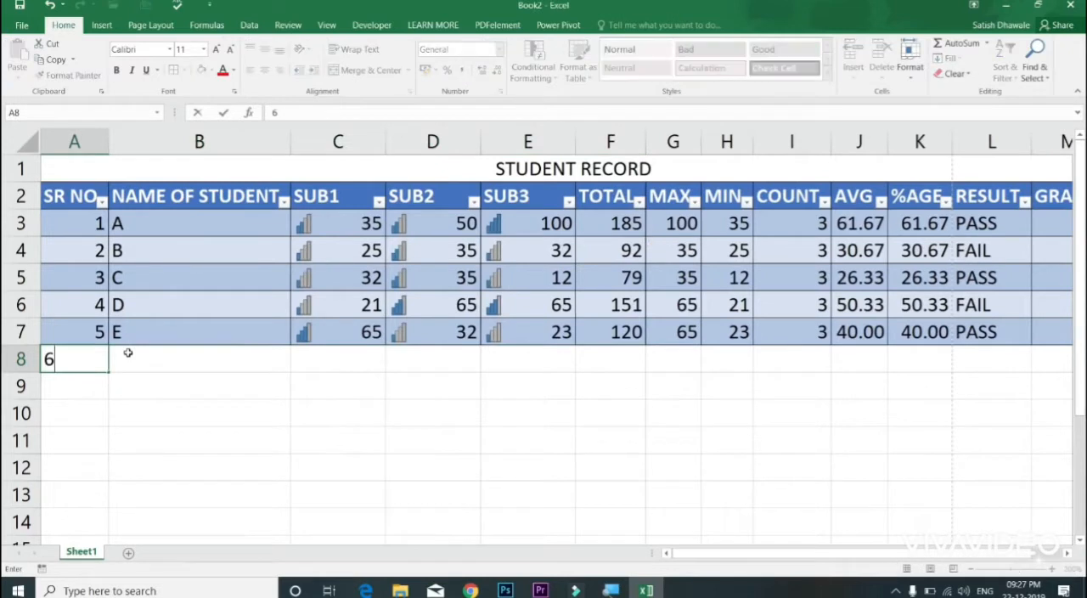
{"action": "key", "text": "ctrl+Return"}
{"action": "left_click", "coordinate": [127, 352]}
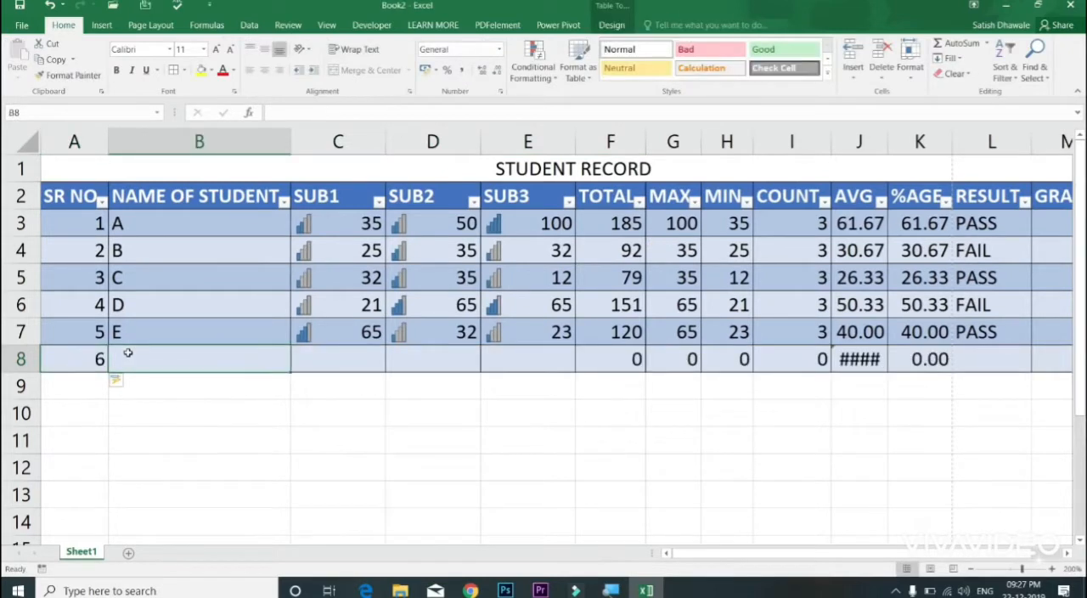
{"action": "double_click", "coordinate": [889, 146]}
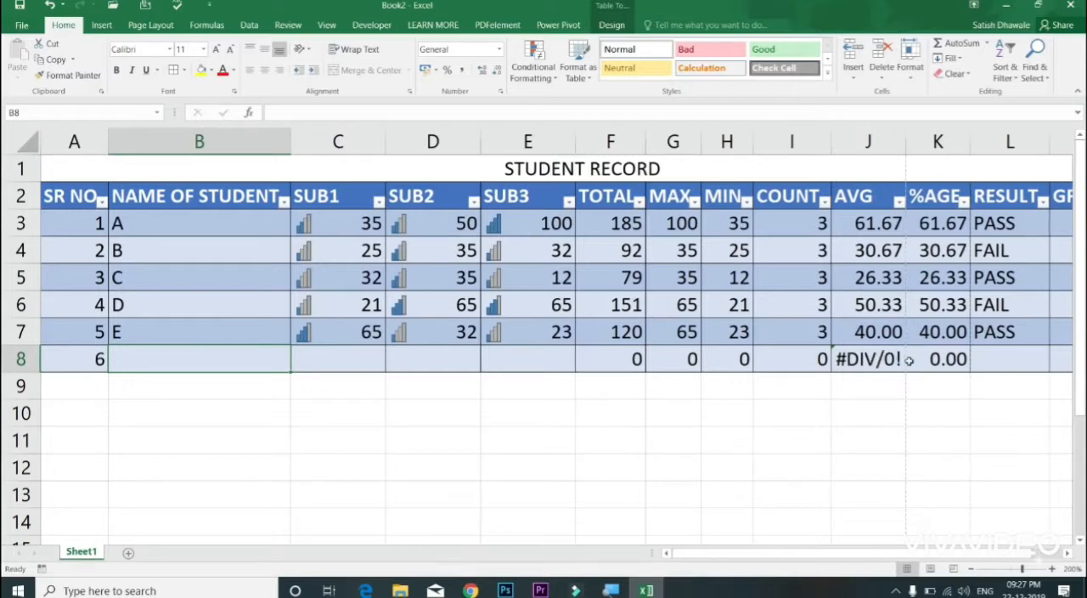
Step: Enter the marks 45, 65 and 98 under SUB1, SUB2 and SUB3 for student number 6
{"action": "left_click", "coordinate": [373, 360]}
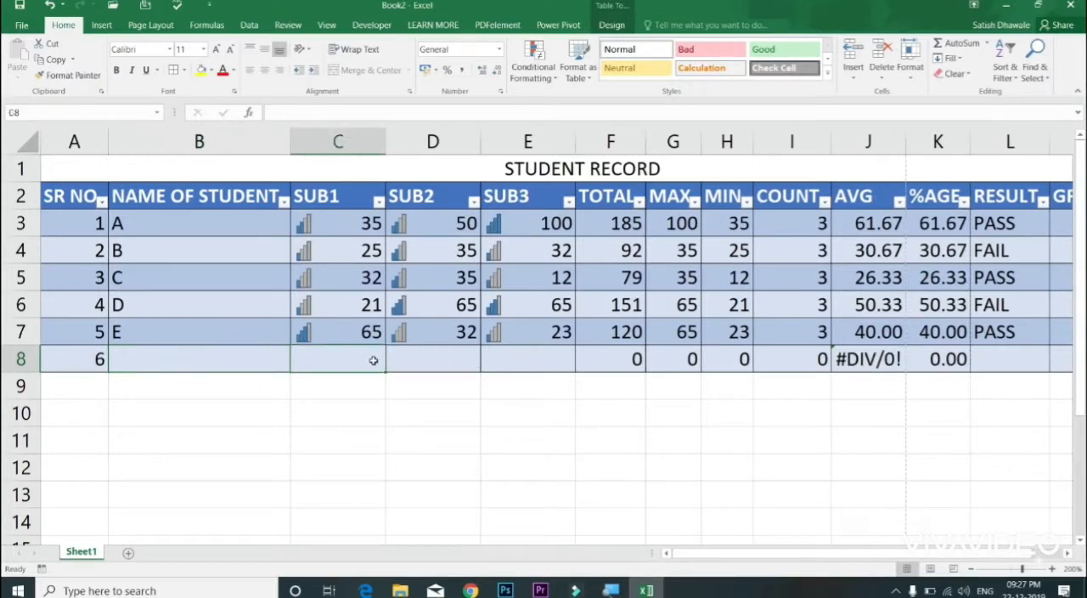
{"action": "type", "text": "45"}
{"action": "key", "text": "Tab"}
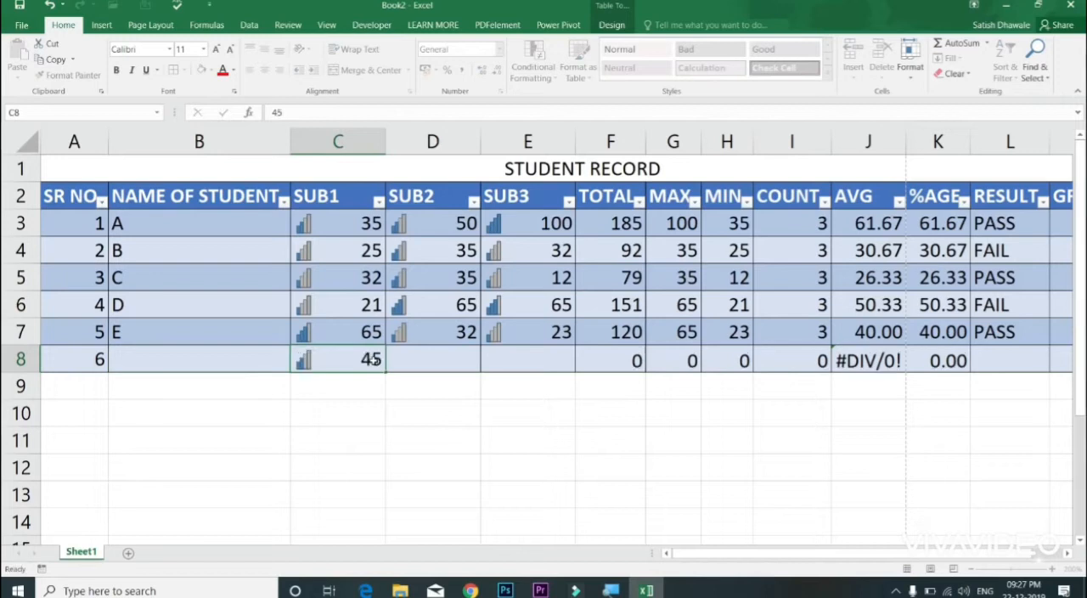
{"action": "type", "text": "45"}
{"action": "key", "text": "BackSpace"}
{"action": "key", "text": "BackSpace"}
{"action": "type", "text": "65"}
{"action": "key", "text": "Tab"}
{"action": "type", "text": "98"}
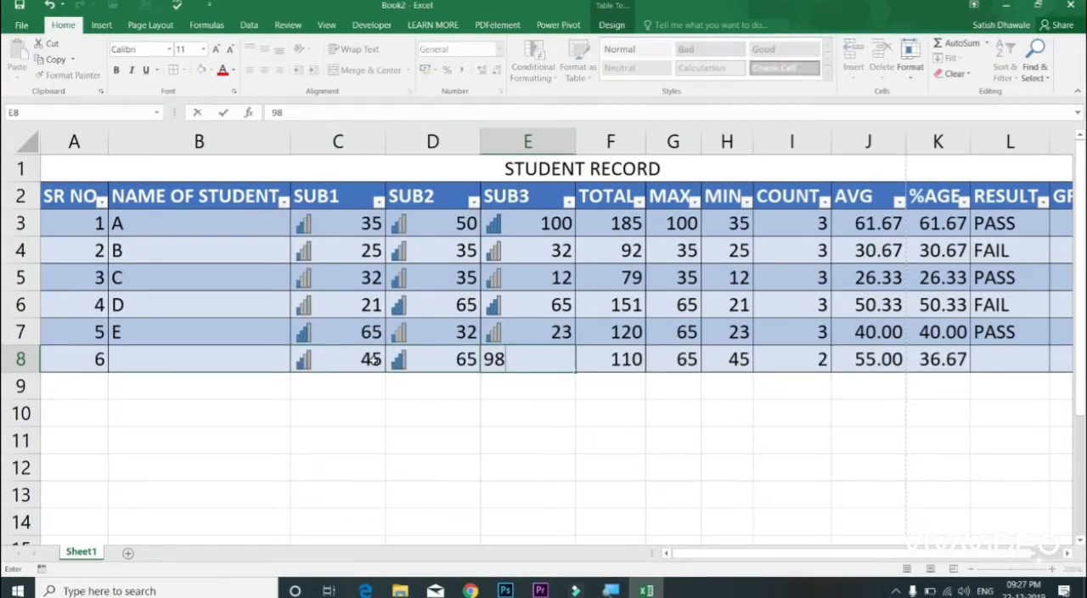
{"action": "key", "text": "Left"}
{"action": "key", "text": "Left"}
{"action": "key", "text": "Left"}
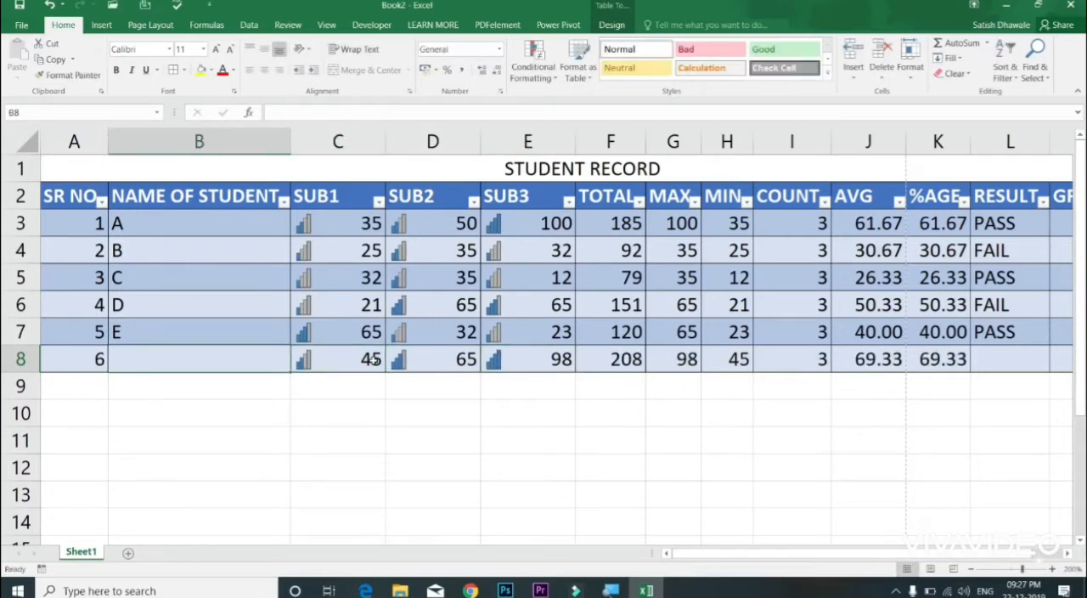
Step: Enter F as the student name in B8
{"action": "type", "text": "F"}
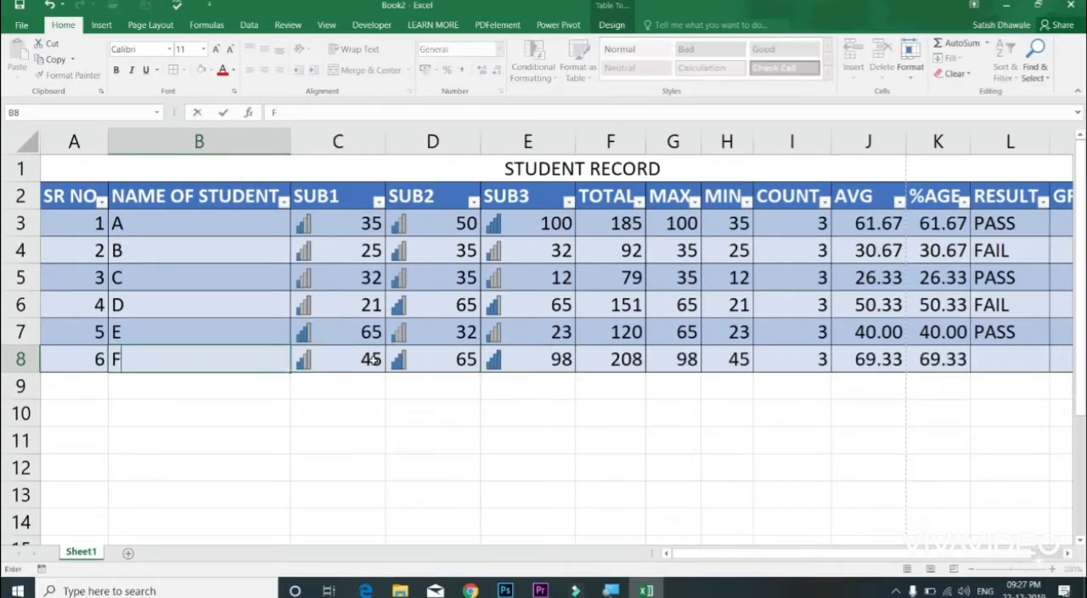
{"action": "key", "text": "Return"}
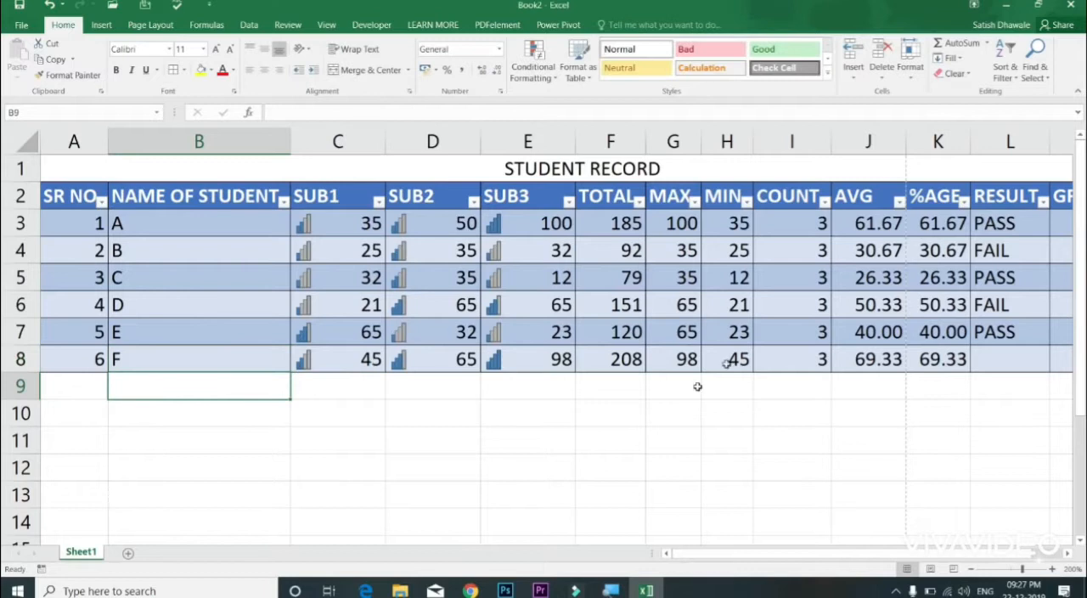
Step: Check the automatically filled AVG and %AGE formulas in row 8 and the remaining columns up to GRADE
{"action": "left_click", "coordinate": [864, 359]}
{"action": "left_click", "coordinate": [924, 359]}
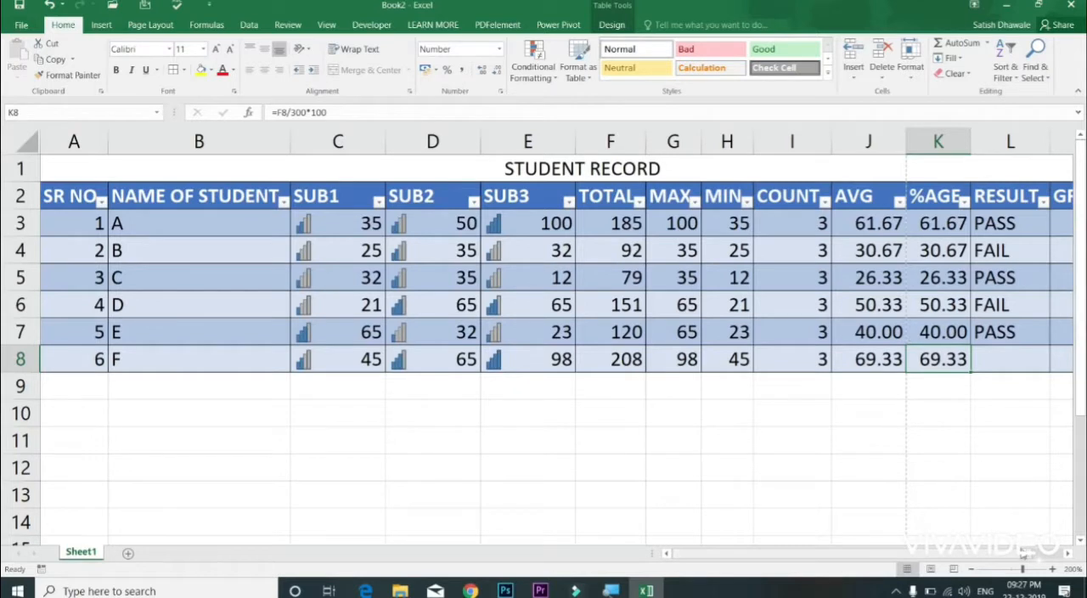
{"action": "left_click", "coordinate": [1071, 553]}
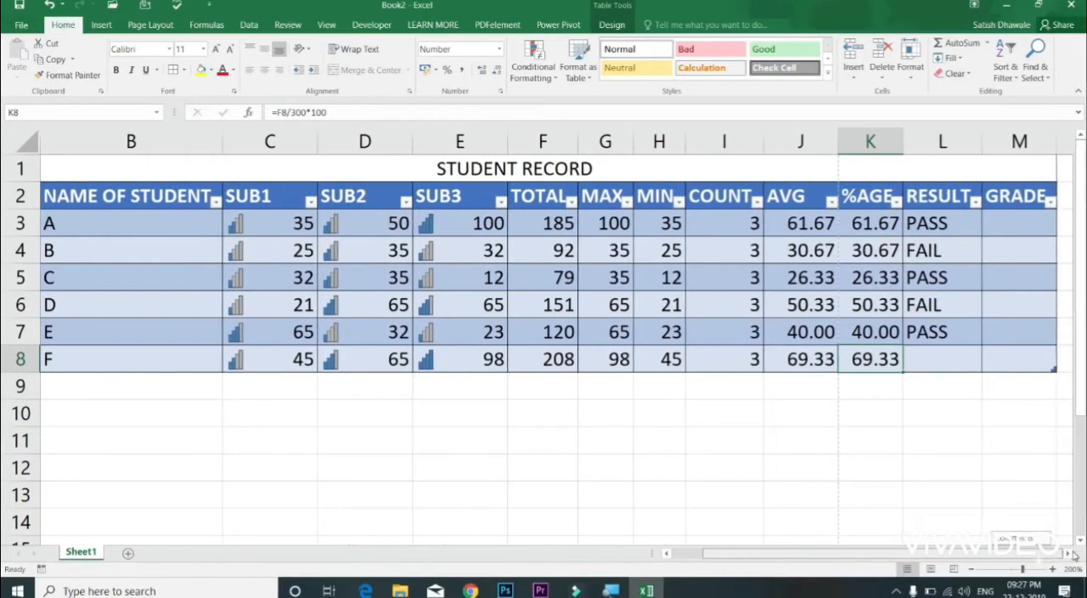
Step: Convert the table A2:M8 to a normal range and reselect the converted cells
{"action": "left_click_drag", "start_coordinate": [1022, 197], "coordinate": [5, 367]}
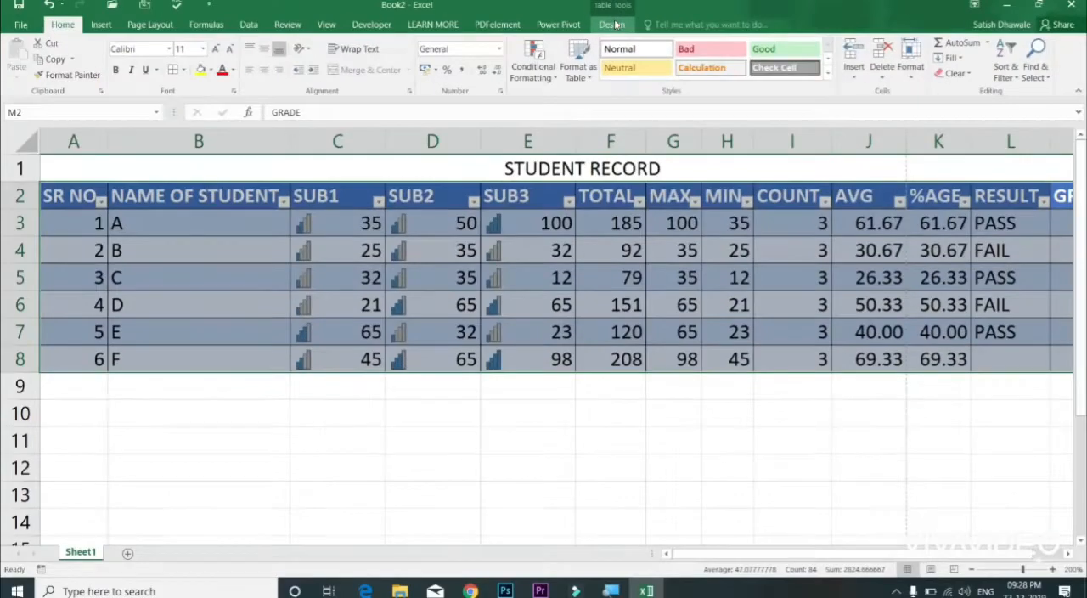
{"action": "left_click", "coordinate": [613, 25]}
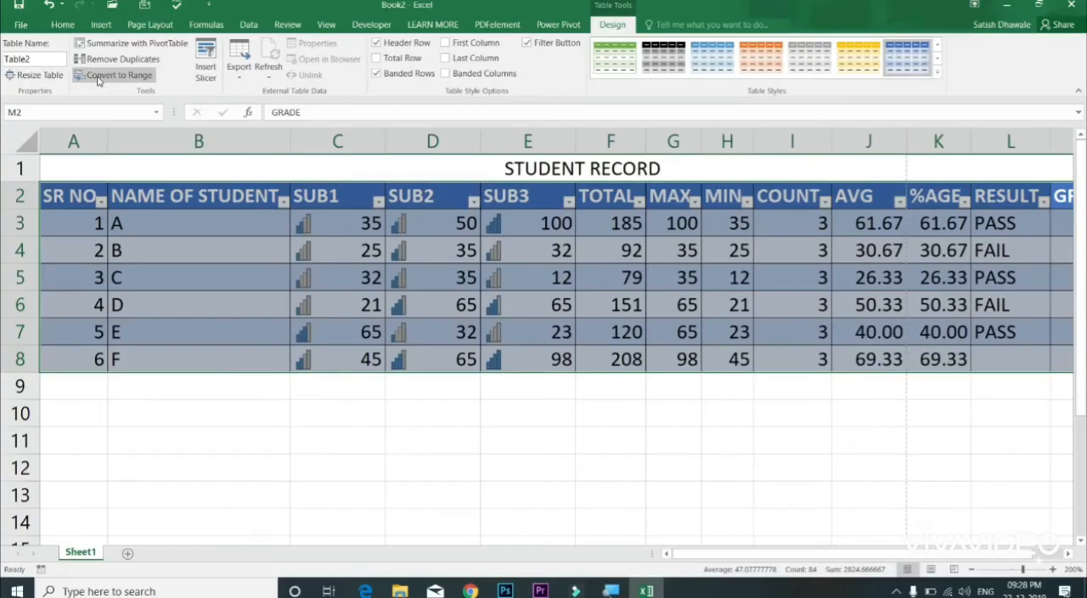
{"action": "left_click", "coordinate": [98, 78]}
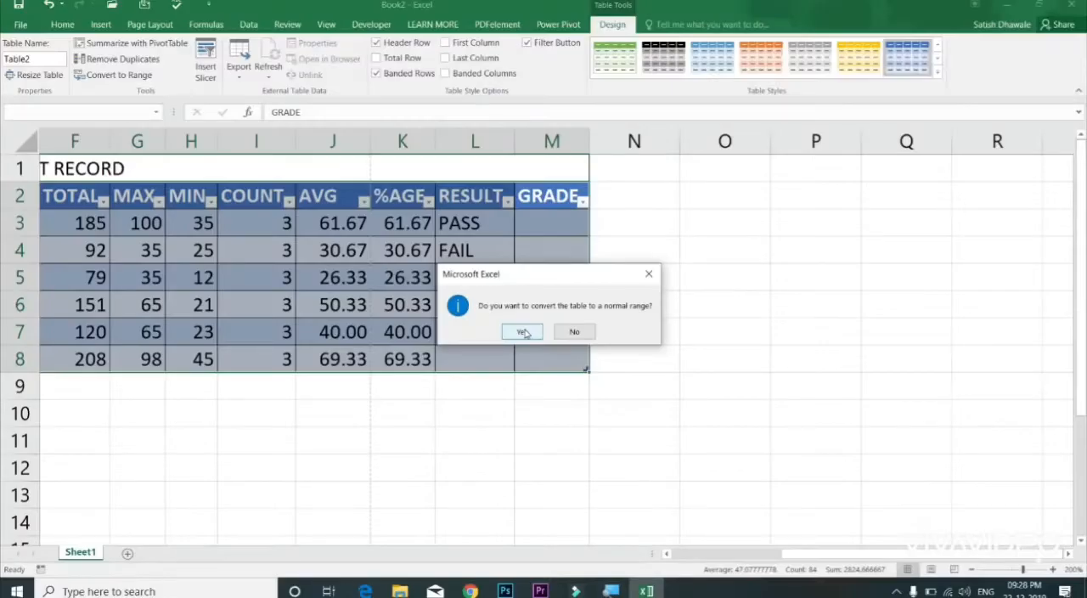
{"action": "left_click", "coordinate": [524, 332]}
{"action": "left_click_drag", "start_coordinate": [556, 337], "coordinate": [4, 289]}
{"action": "left_click_drag", "start_coordinate": [85, 197], "coordinate": [849, 350]}
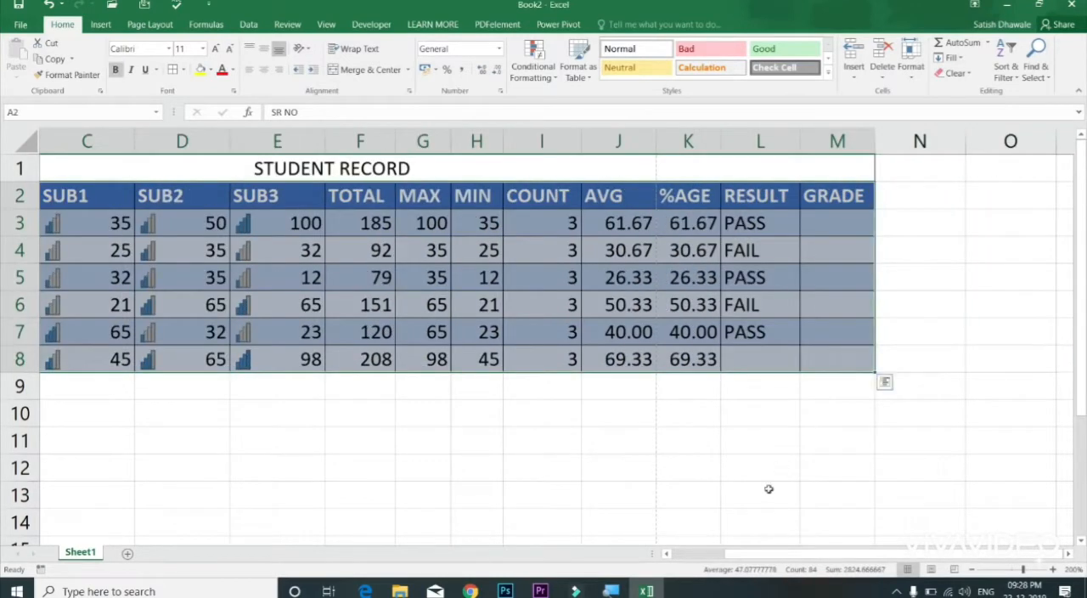
Step: Clear the formats from the student record cells A2:M8
{"action": "scroll", "coordinate": [775, 544], "scroll_direction": "left", "scroll_amount": 2}
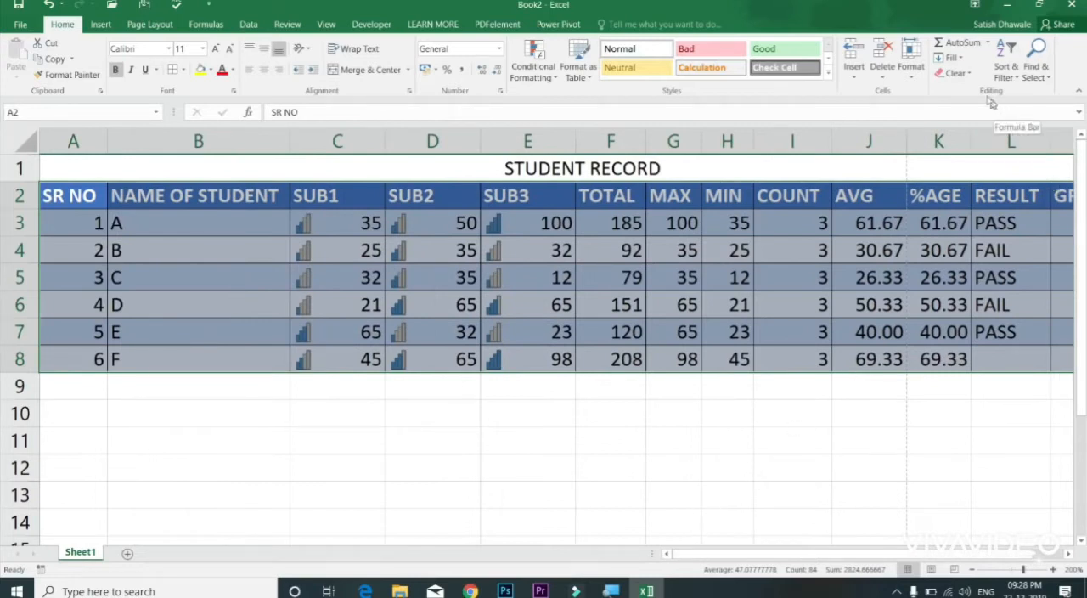
{"action": "left_click", "coordinate": [968, 74]}
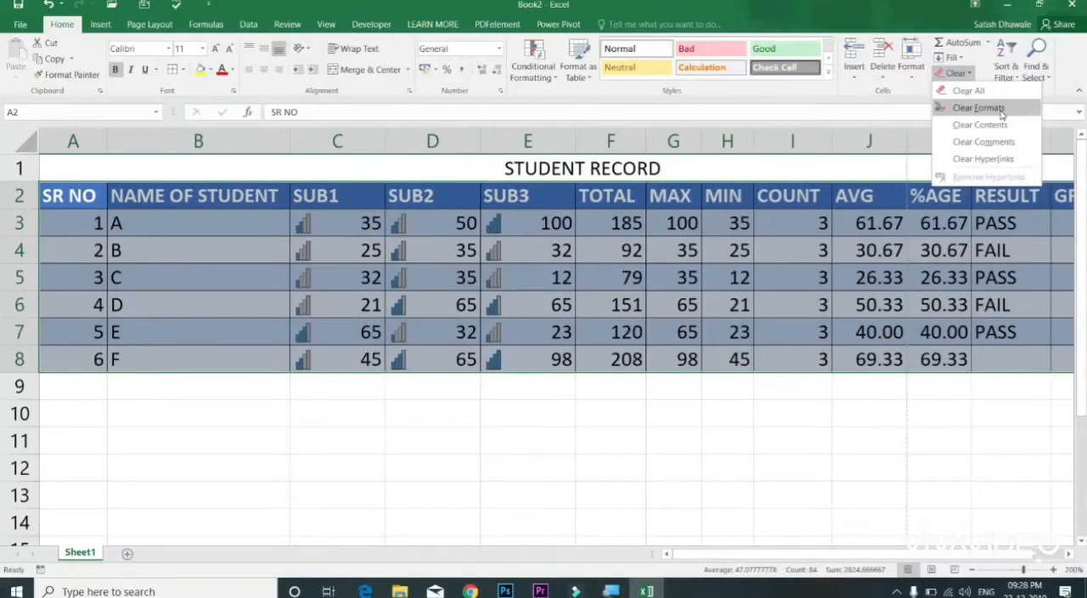
{"action": "left_click", "coordinate": [979, 108]}
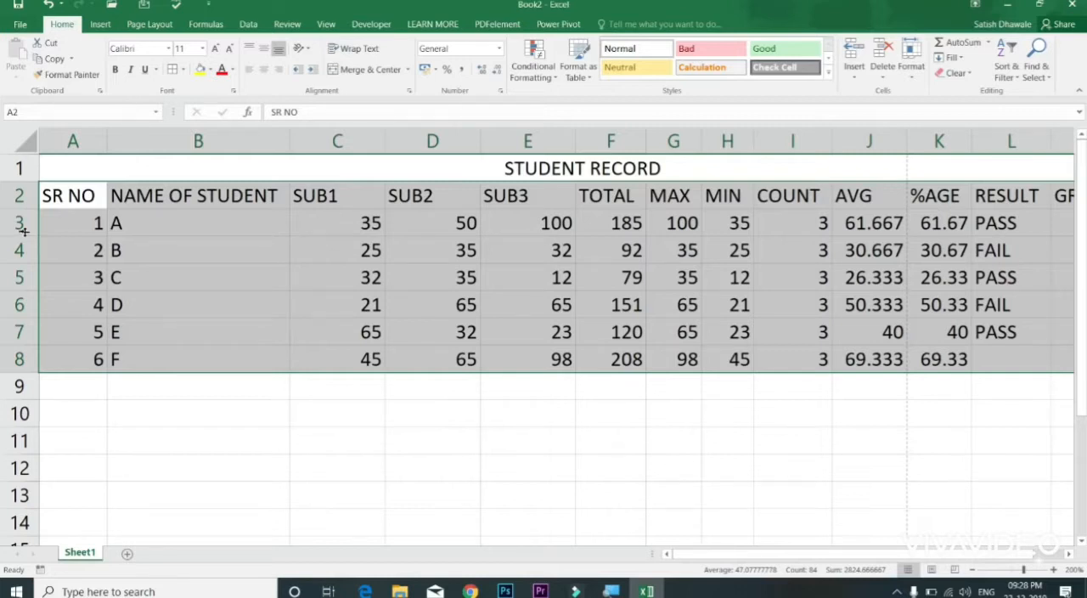
Step: Fill the RESULT formula from L3 down to L8
{"action": "left_click", "coordinate": [89, 195]}
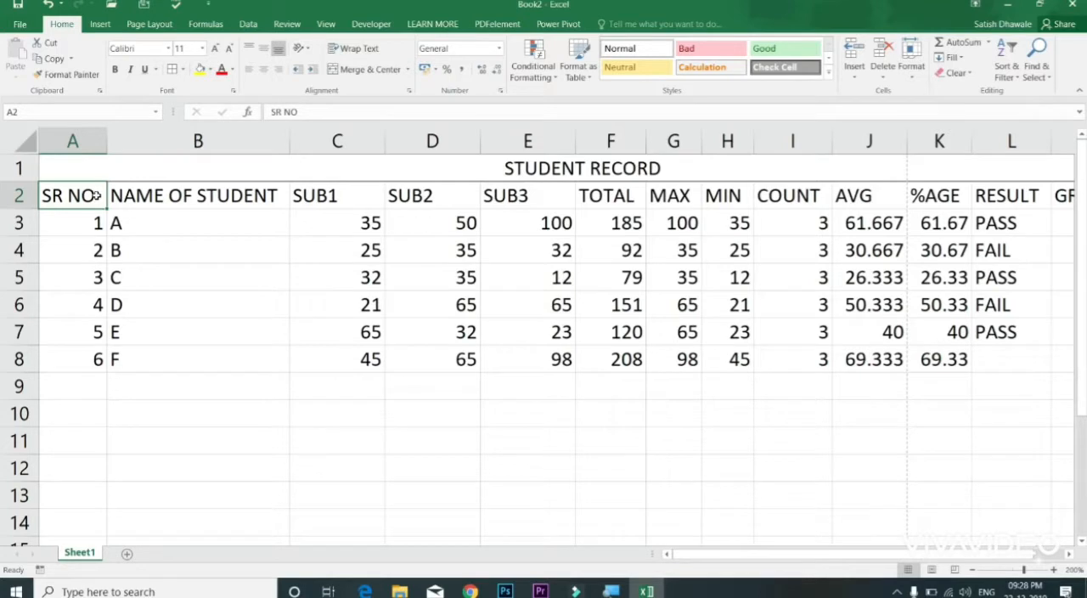
{"action": "left_click_drag", "start_coordinate": [988, 226], "coordinate": [1004, 347]}
{"action": "left_click", "coordinate": [1007, 336]}
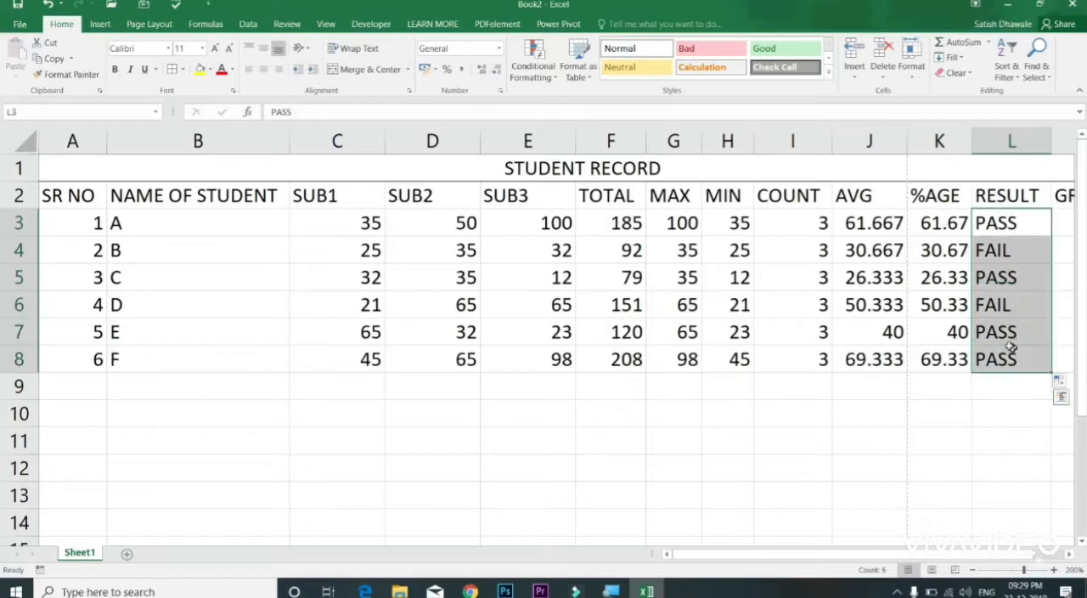
Step: Apply all borders to the student record A1:M8, undoing the first attempt and reapplying them
{"action": "left_click", "coordinate": [94, 192]}
{"action": "key", "text": "ctrl+a"}
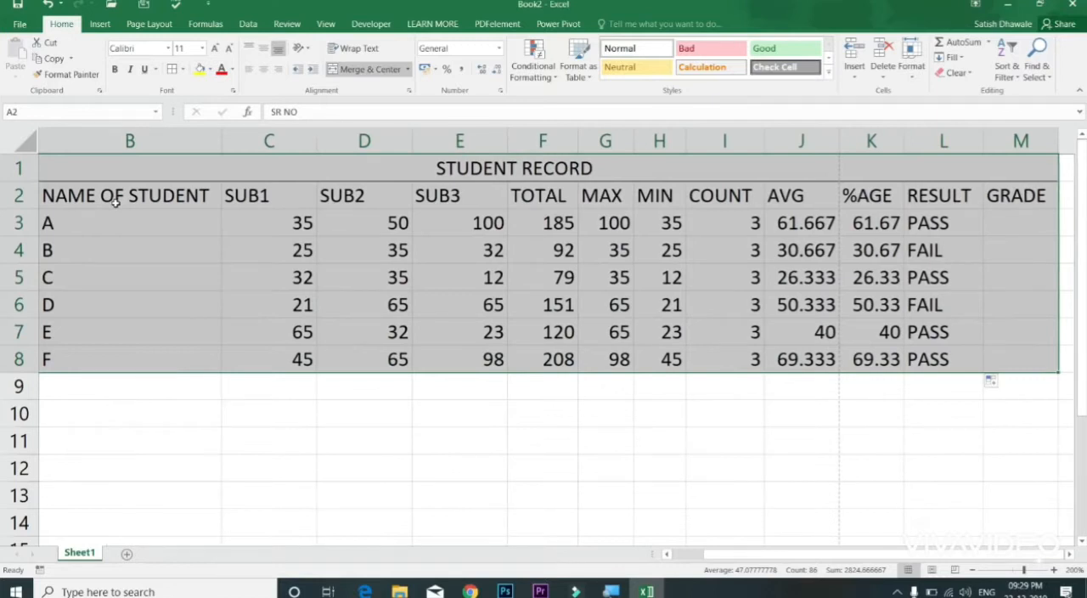
{"action": "scroll", "coordinate": [114, 199], "scroll_direction": "left", "scroll_amount": 1}
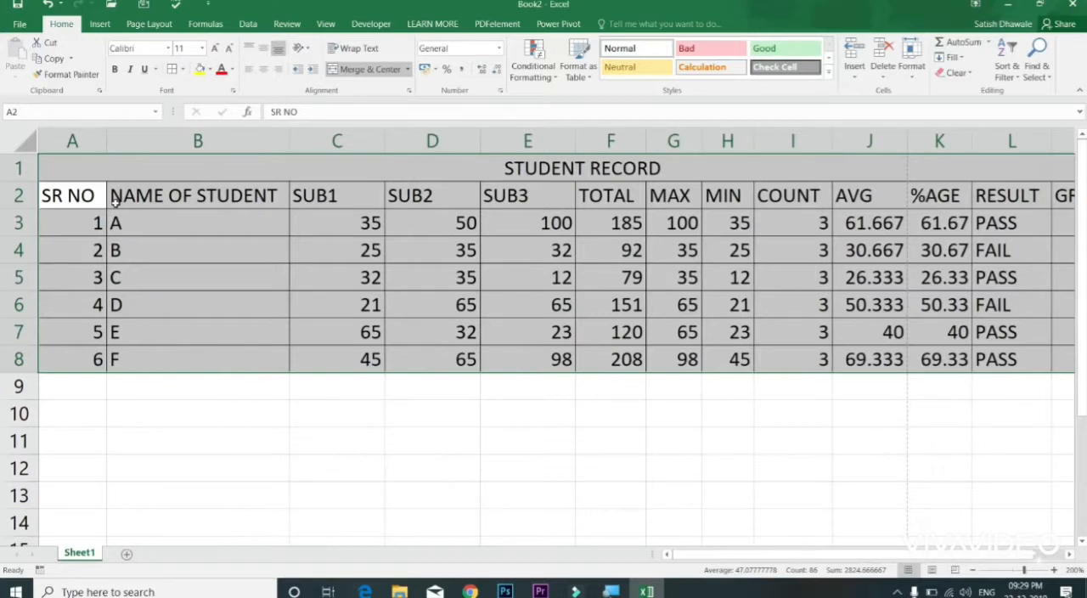
{"action": "key", "text": "ctrl+z"}
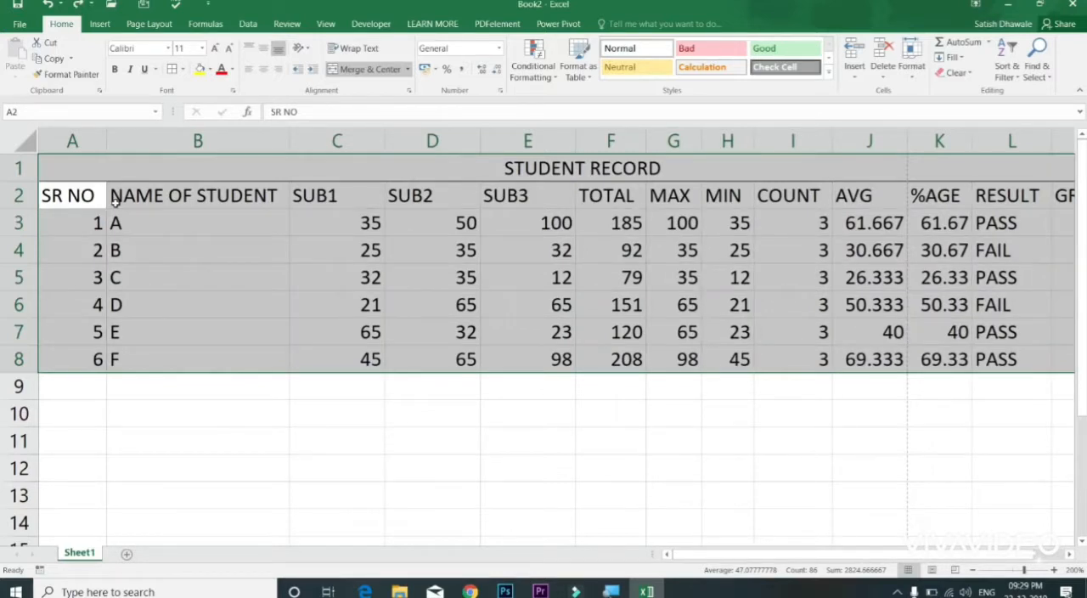
{"action": "key", "text": "alt"}
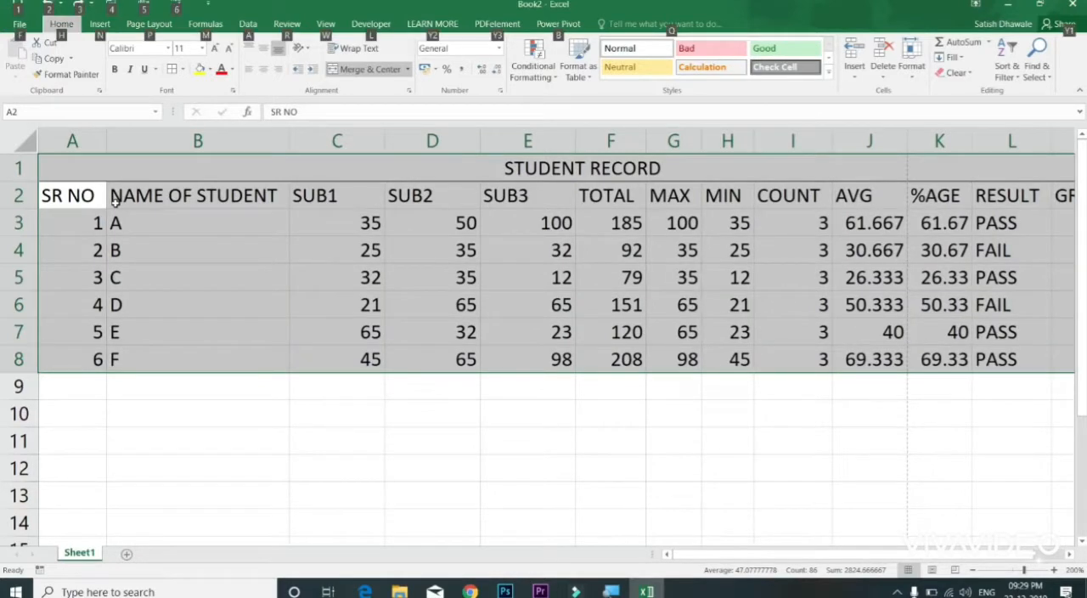
{"action": "key", "text": "alt"}
{"action": "key", "text": "alt"}
{"action": "key", "text": "h"}
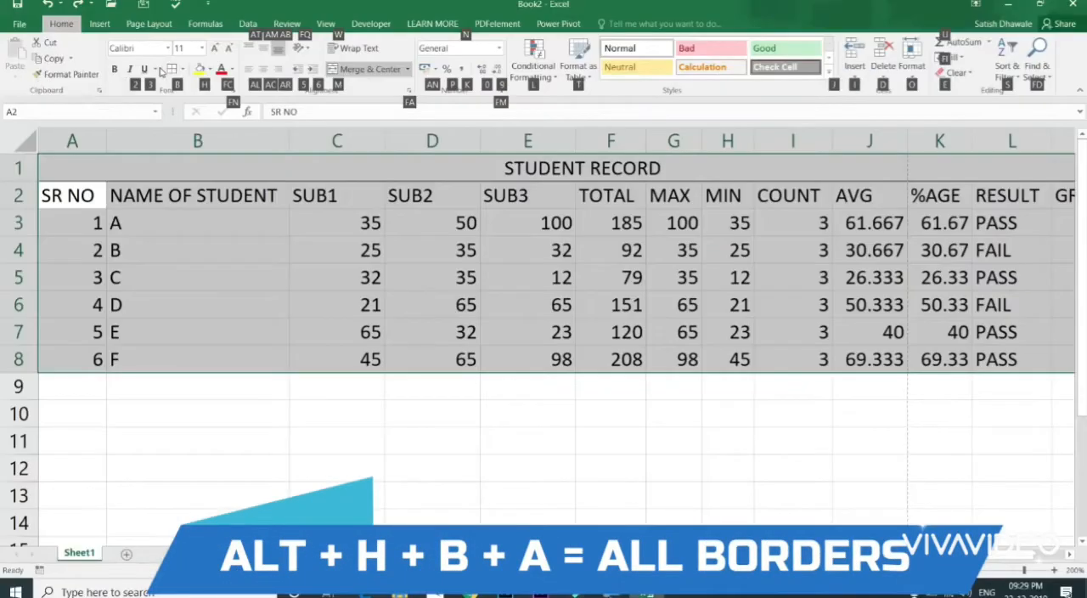
{"action": "key", "text": "b"}
{"action": "key", "text": "a"}
{"action": "left_click", "coordinate": [635, 228]}
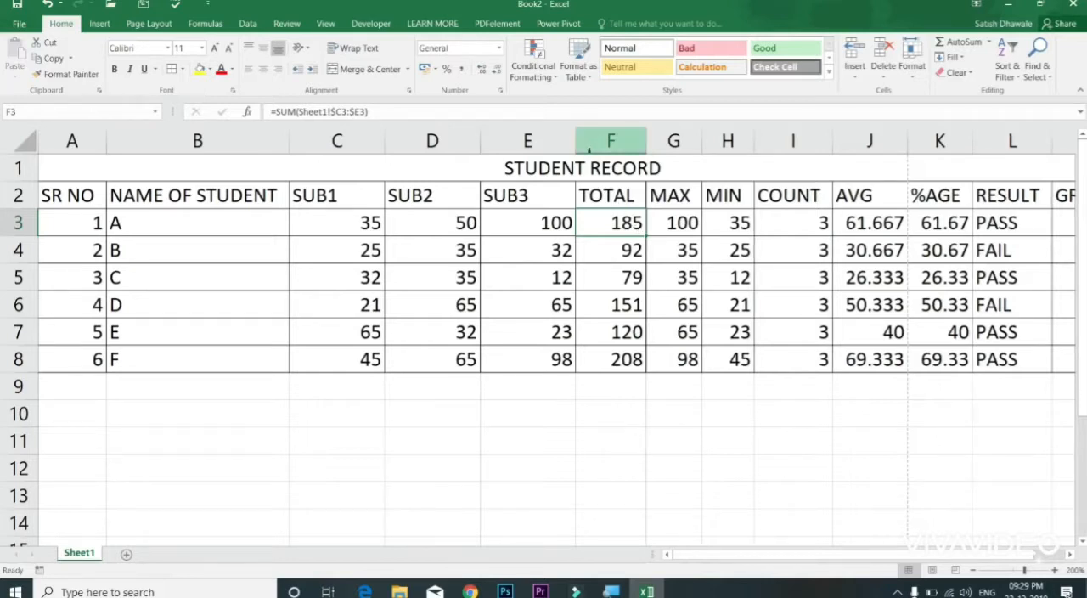
Step: Add filters to the header row from SR NO and view the NAME OF STUDENT filter list without changing it
{"action": "left_click", "coordinate": [88, 199]}
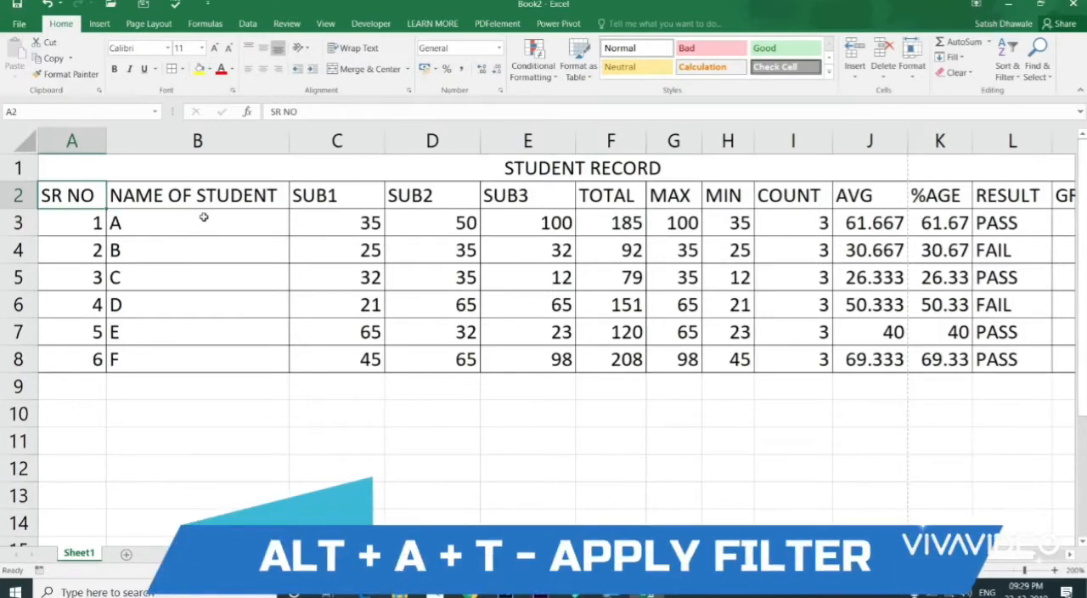
{"action": "key", "text": "alt+a"}
{"action": "key", "text": "t"}
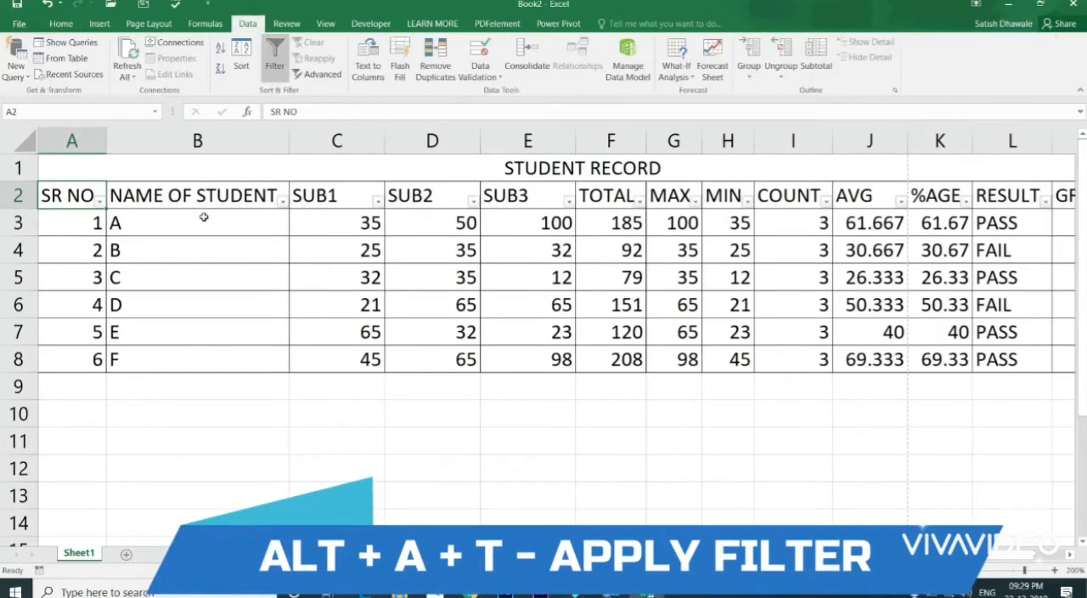
{"action": "left_click", "coordinate": [263, 199]}
{"action": "left_click", "coordinate": [282, 204]}
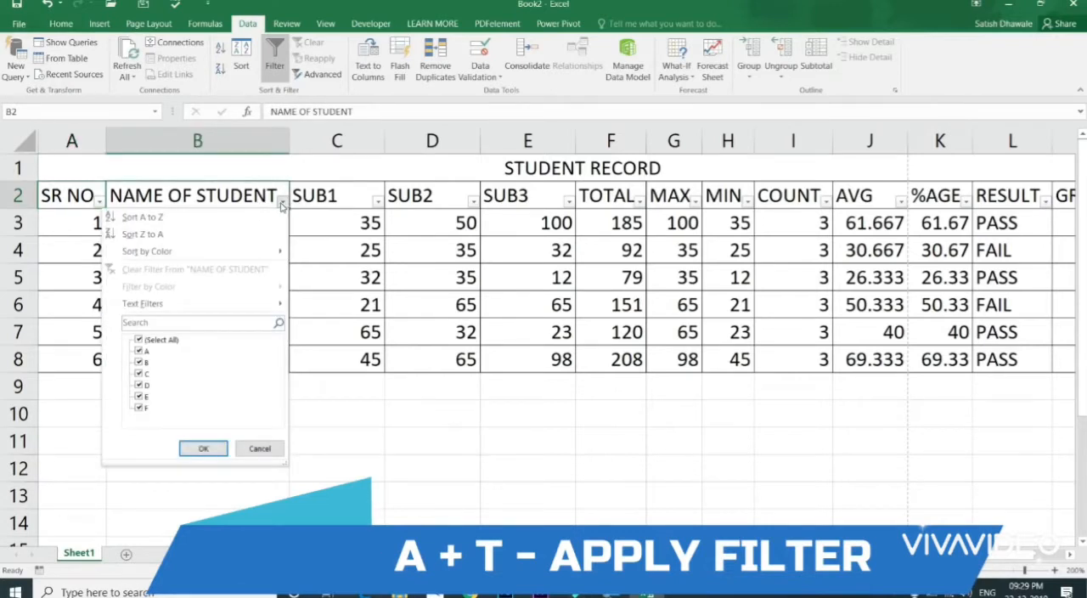
{"action": "left_click", "coordinate": [282, 205]}
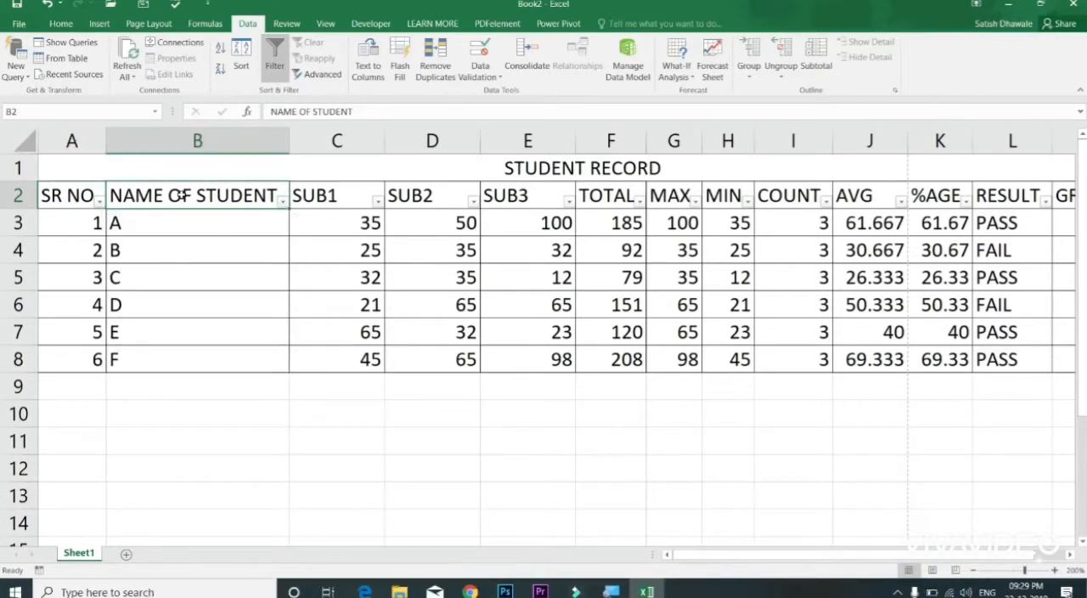
Step: Switch the header row filters off and on repeatedly, ending with the filters removed
{"action": "key", "text": "alt+a"}
{"action": "key", "text": "t"}
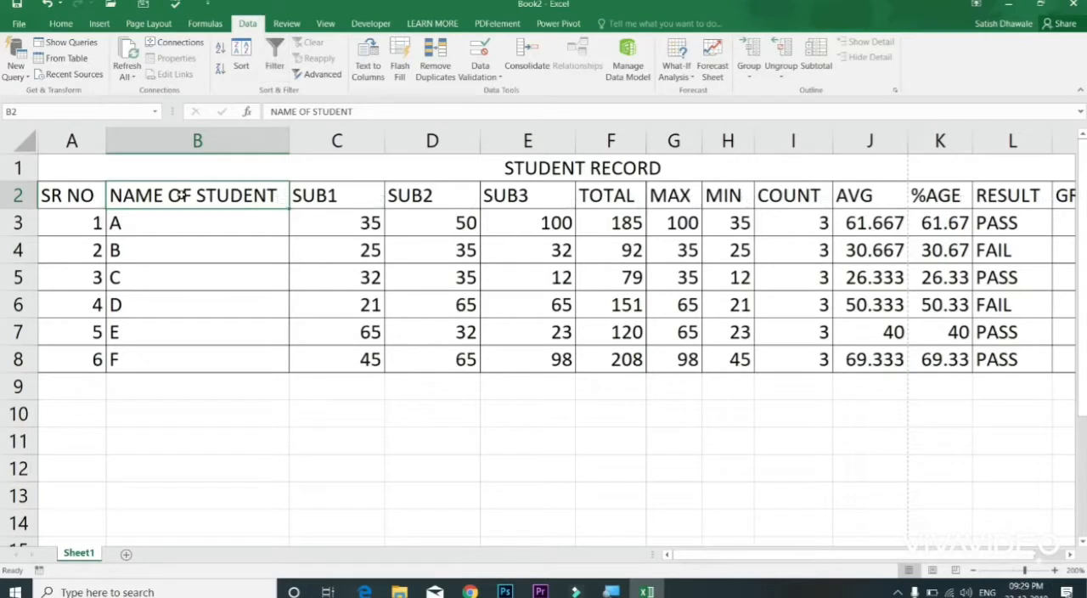
{"action": "key", "text": "alt+a"}
{"action": "key", "text": "t"}
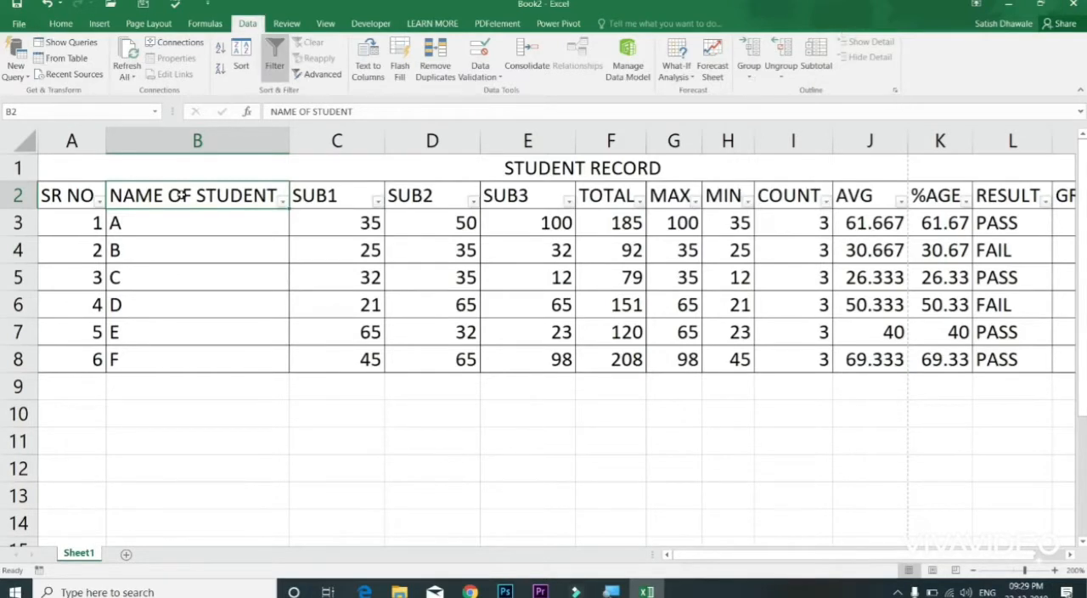
{"action": "key", "text": "alt+a"}
{"action": "key", "text": "t"}
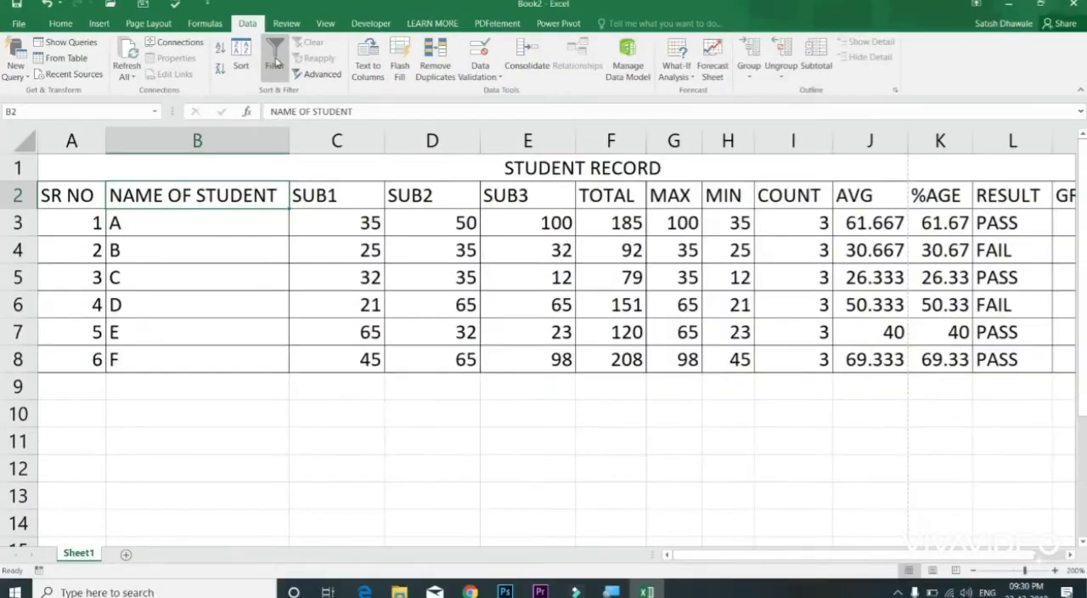
{"action": "left_click", "coordinate": [274, 60]}
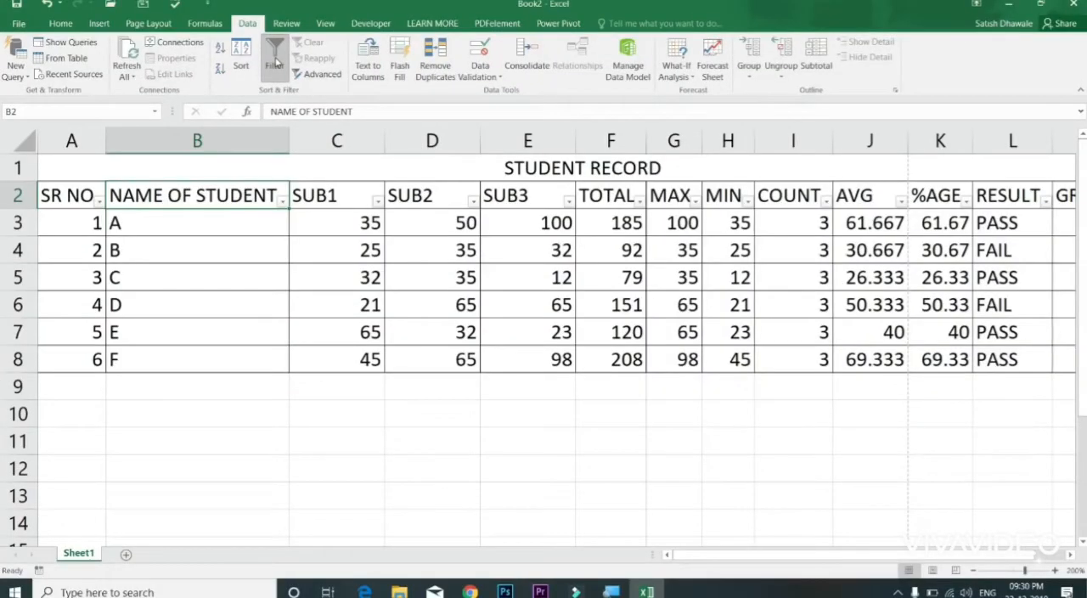
{"action": "left_click", "coordinate": [274, 59]}
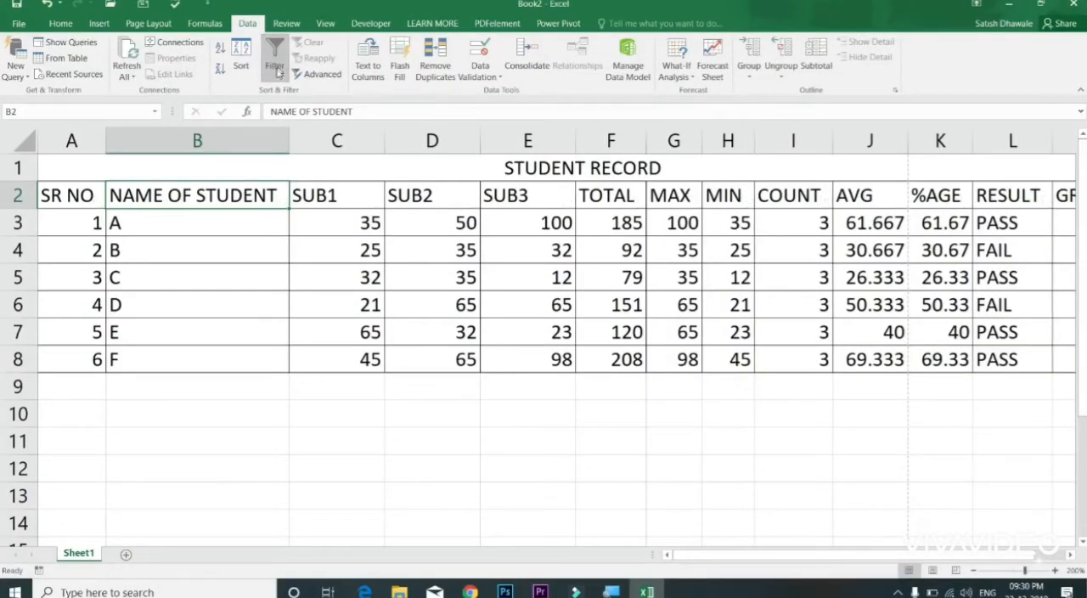
Step: Add filters to the header row of the student record using the Sort & Filter options
{"action": "left_click", "coordinate": [60, 24]}
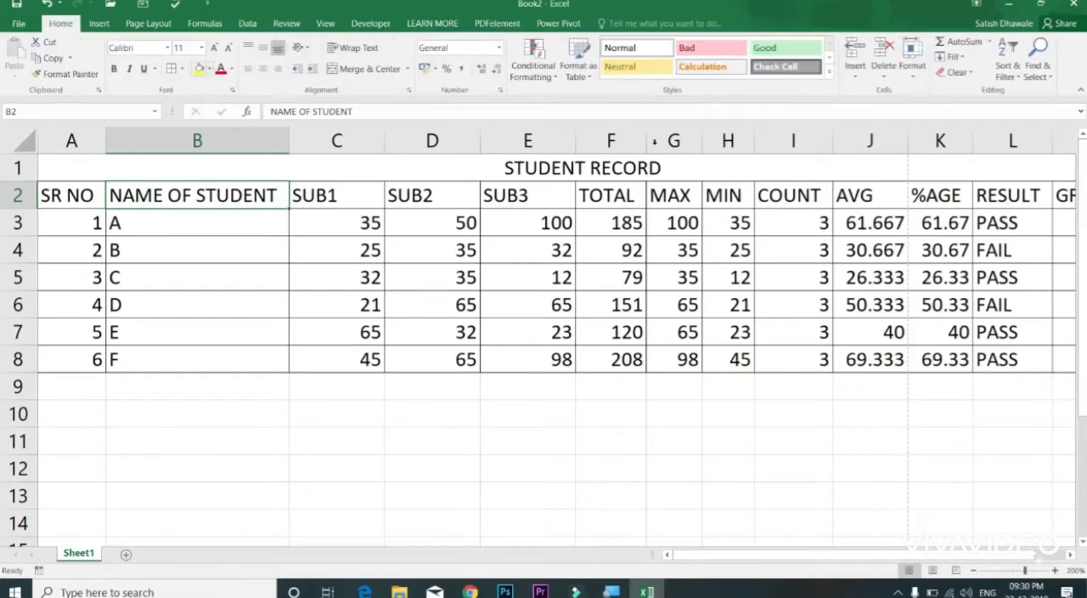
{"action": "left_click", "coordinate": [1009, 77]}
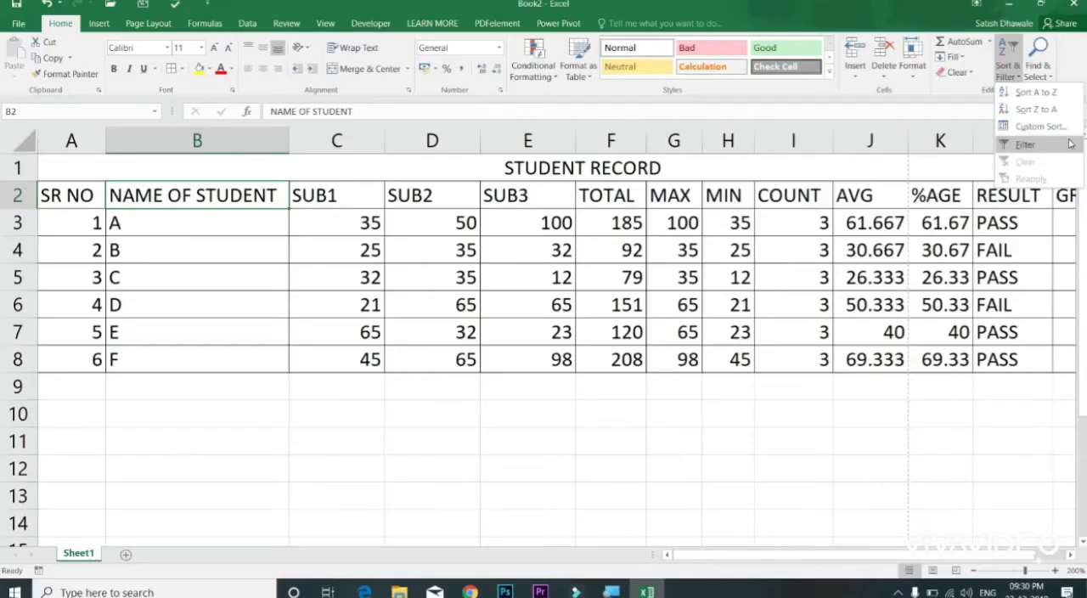
{"action": "left_click", "coordinate": [1067, 144]}
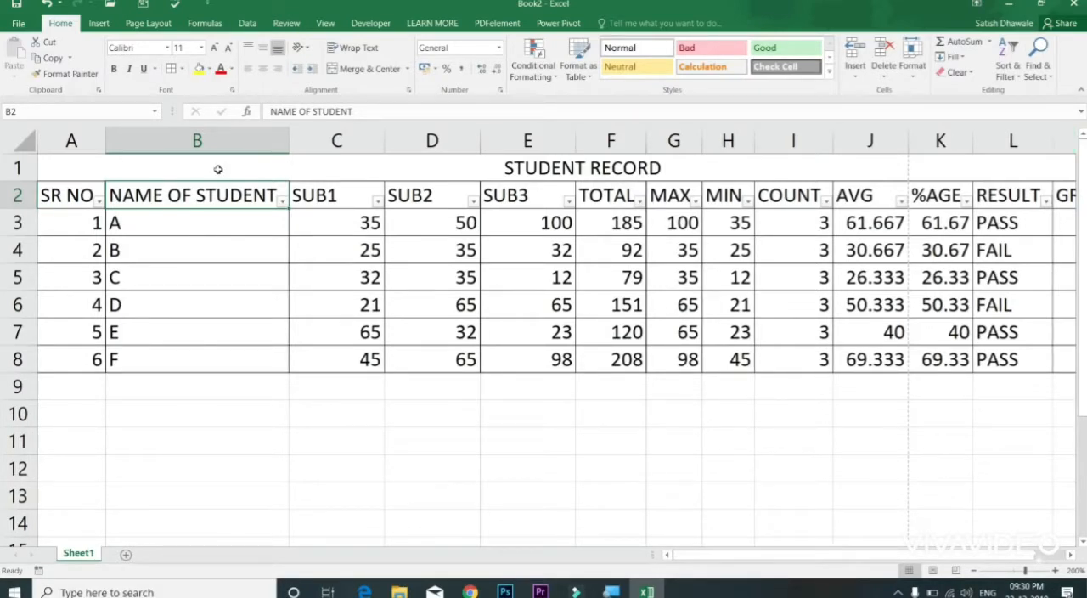
Step: Filter the NAME OF STUDENT column to show only students B and C
{"action": "left_click", "coordinate": [281, 201]}
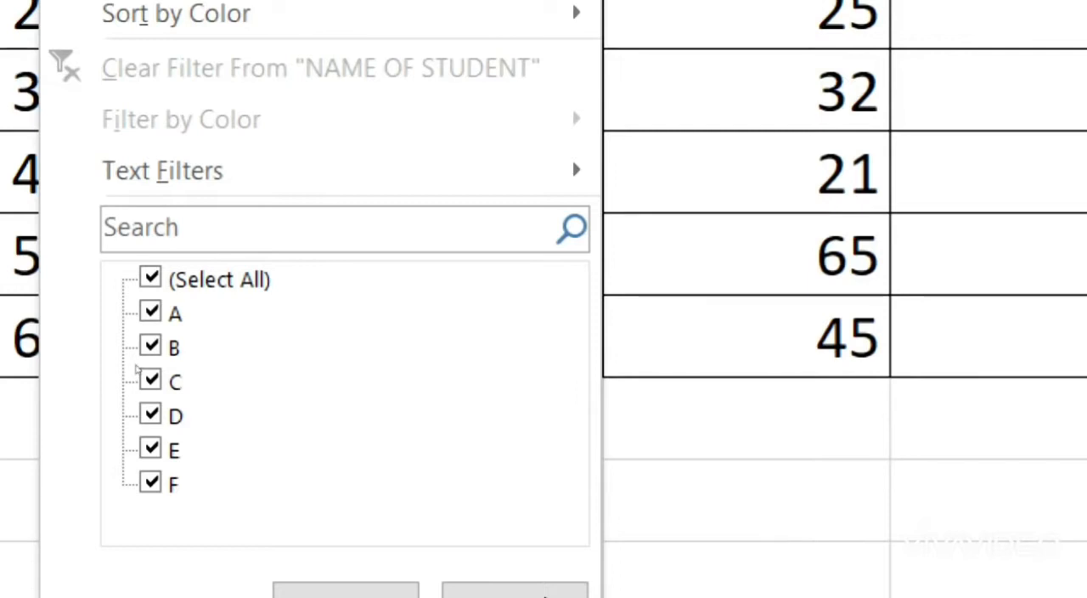
{"action": "left_click", "coordinate": [136, 363]}
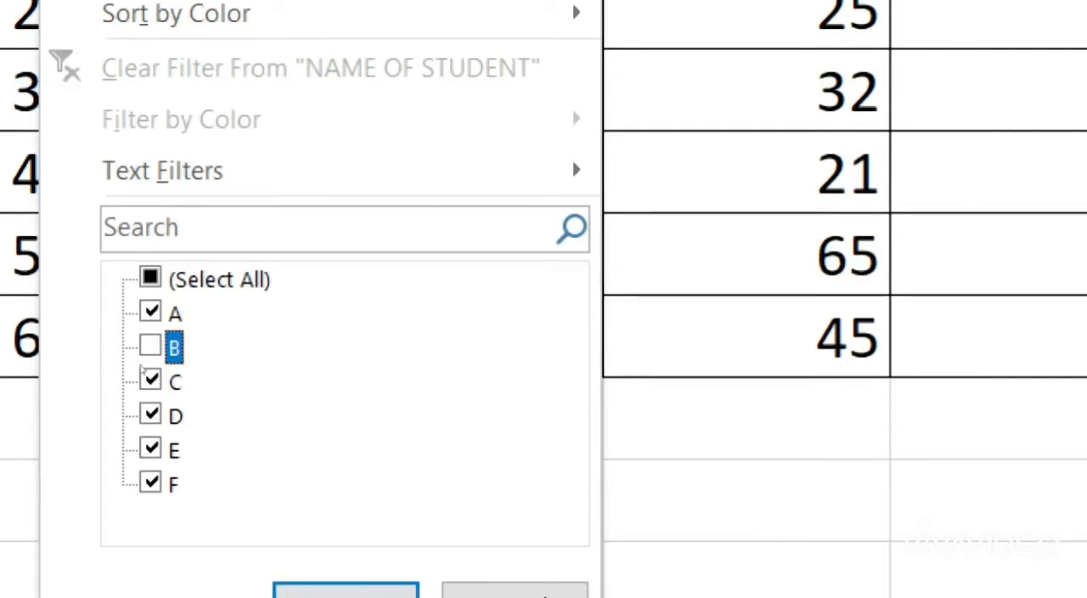
{"action": "left_click", "coordinate": [149, 311]}
{"action": "left_click", "coordinate": [149, 278]}
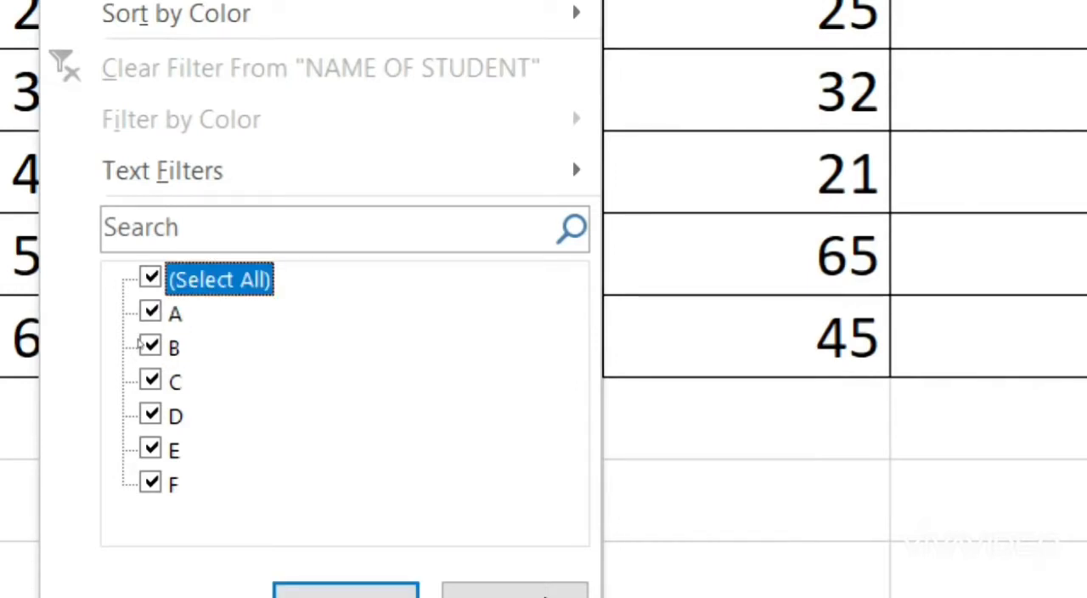
{"action": "key", "text": "space"}
{"action": "left_click", "coordinate": [138, 345]}
{"action": "left_click", "coordinate": [144, 379]}
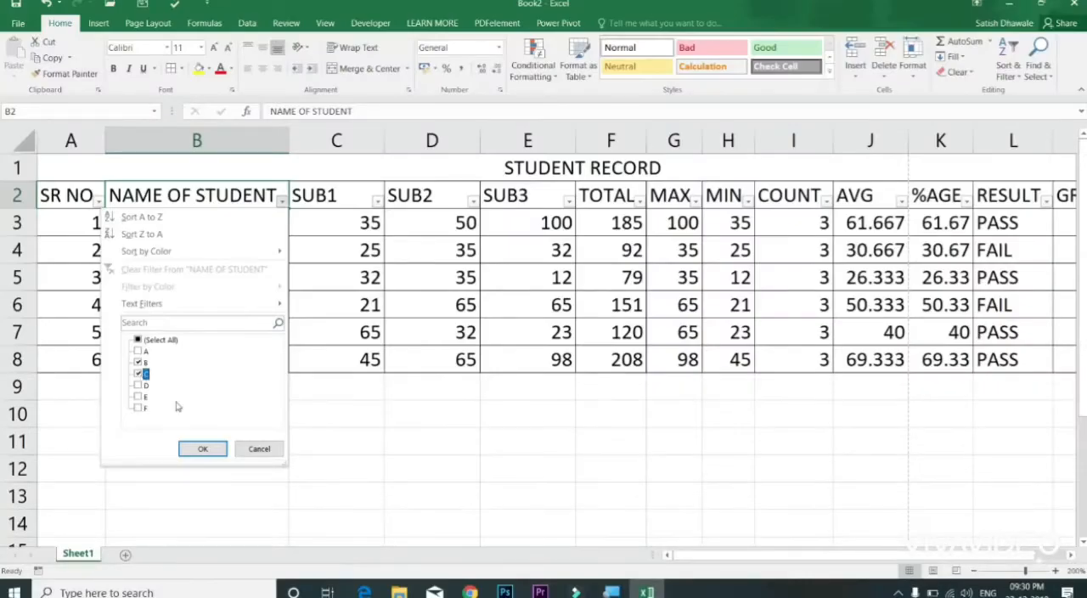
{"action": "left_click", "coordinate": [203, 446]}
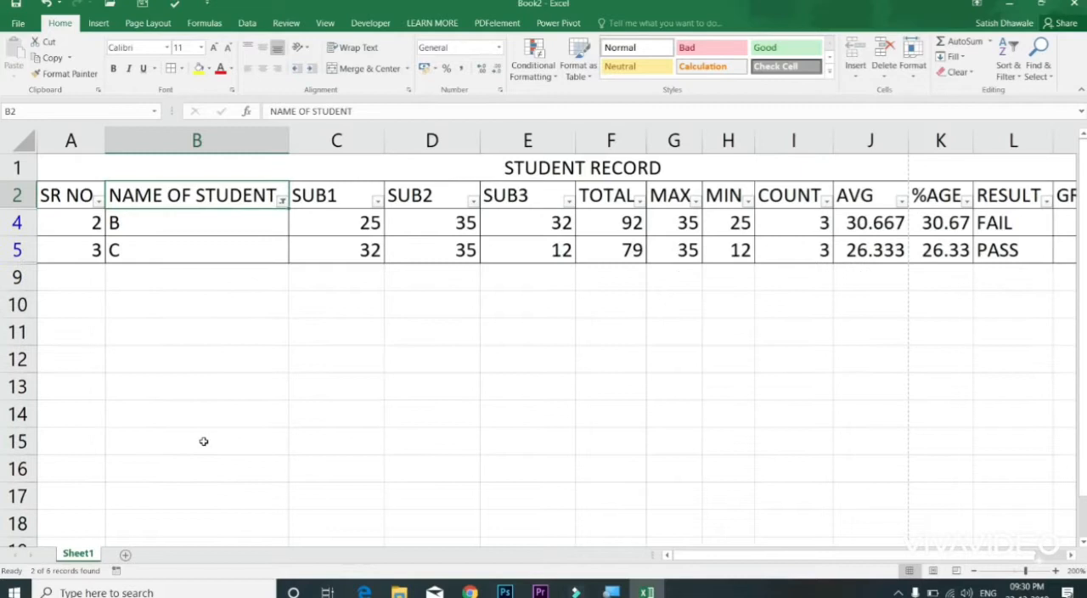
Step: Reset the NAME OF STUDENT filter to include all students and recheck its list of names
{"action": "left_click", "coordinate": [281, 200]}
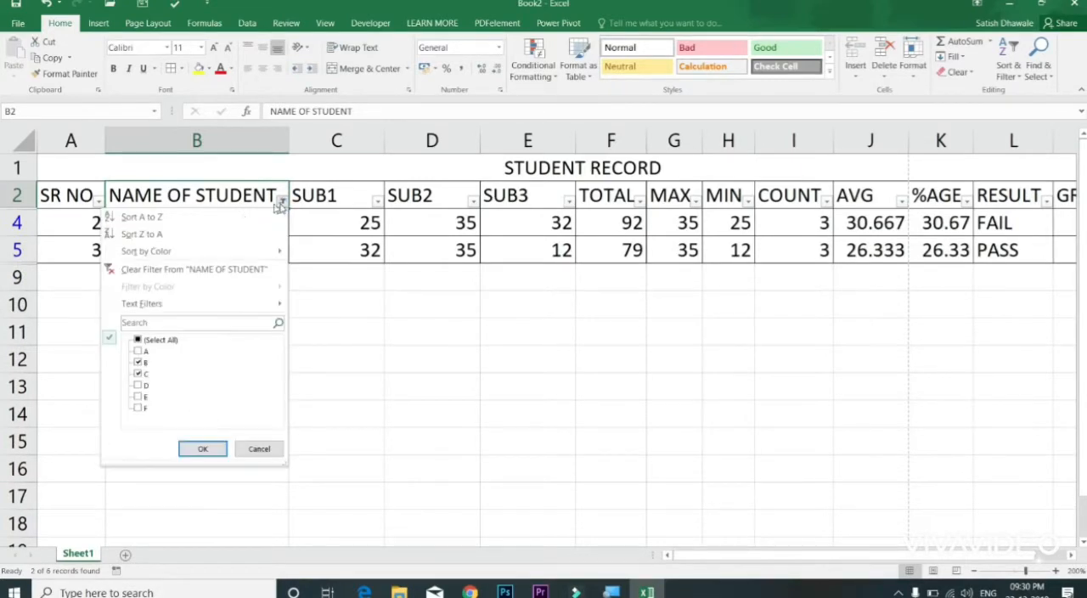
{"action": "left_click", "coordinate": [139, 341]}
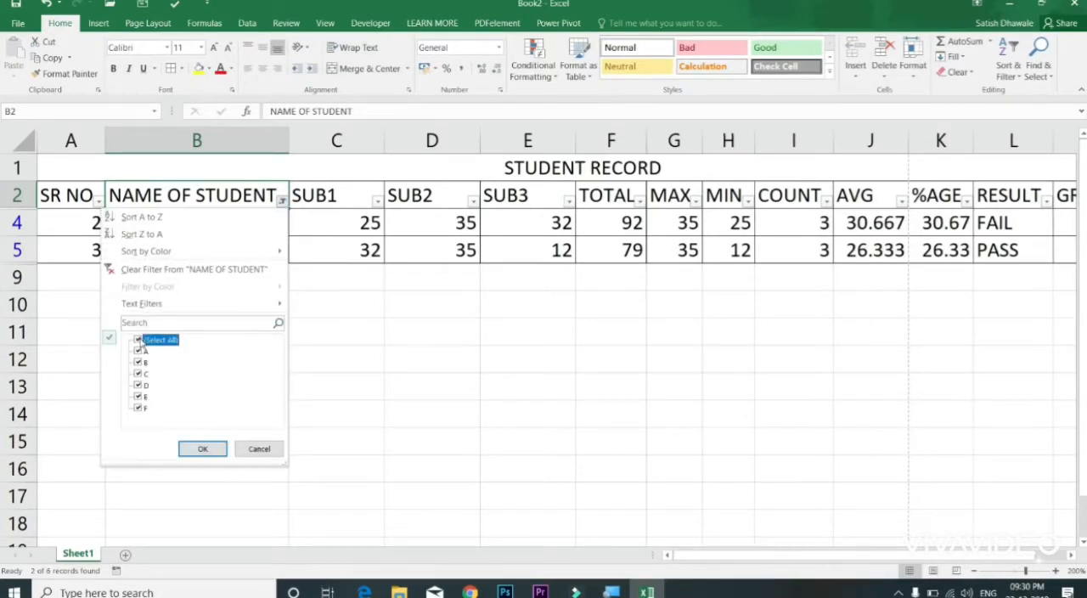
{"action": "left_click", "coordinate": [202, 449]}
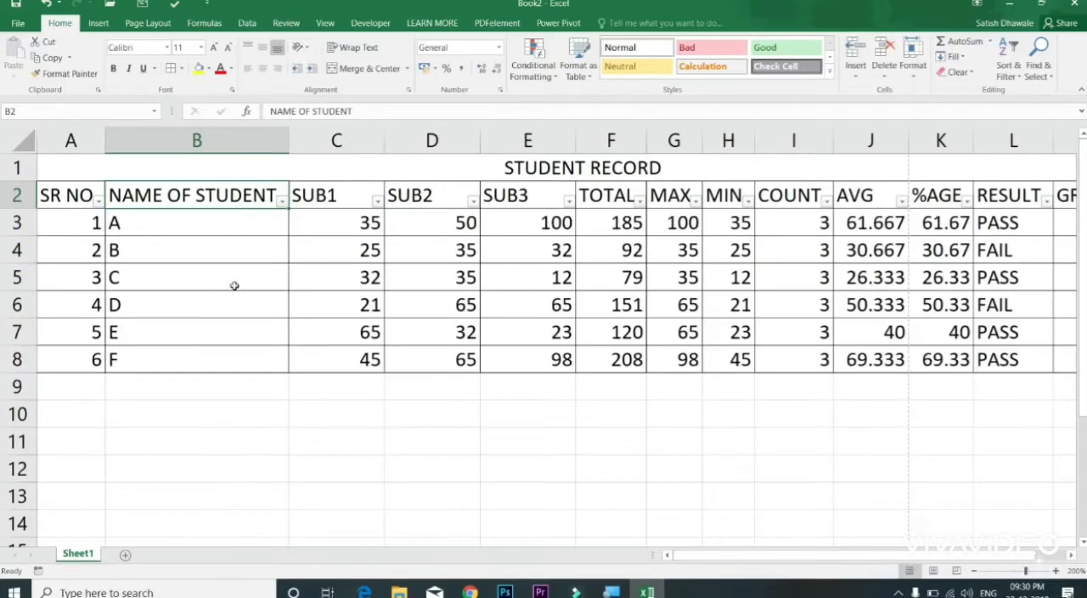
{"action": "left_click", "coordinate": [282, 201]}
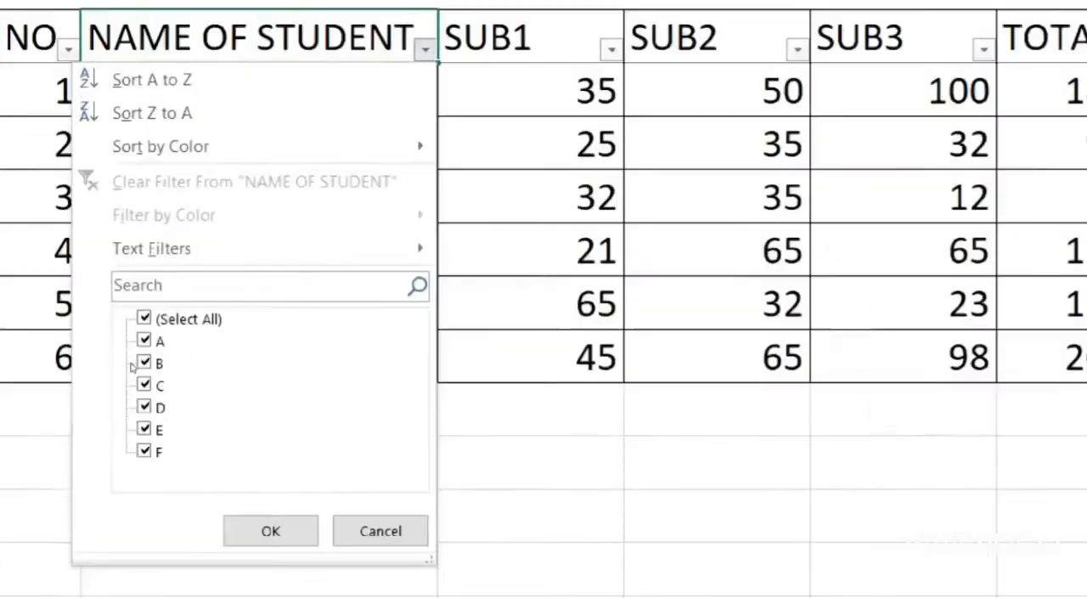
{"action": "key", "text": "Escape"}
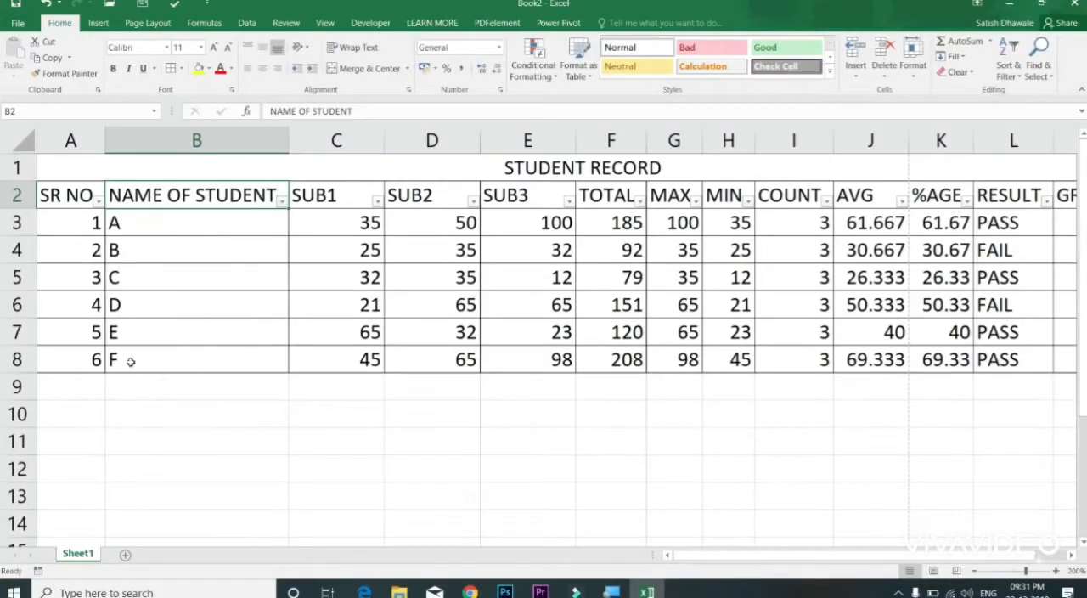
Step: Replace the letters A to F in B3:B8 with the students' full names
{"action": "left_click", "coordinate": [200, 225]}
{"action": "type", "text": "Ajay Varma"}
{"action": "key", "text": "Return"}
{"action": "type", "text": "Vinod Sharma"}
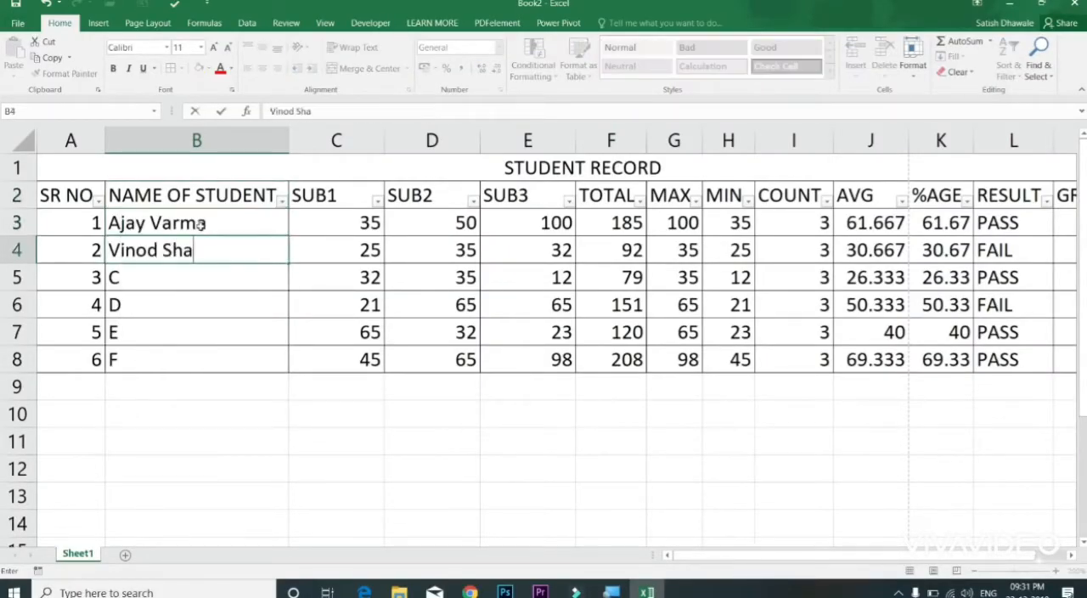
{"action": "key", "text": "Return"}
{"action": "type", "text": "Akash Kale"}
{"action": "key", "text": "Return"}
{"action": "type", "text": "Ramesh Dhawale"}
{"action": "key", "text": "Return"}
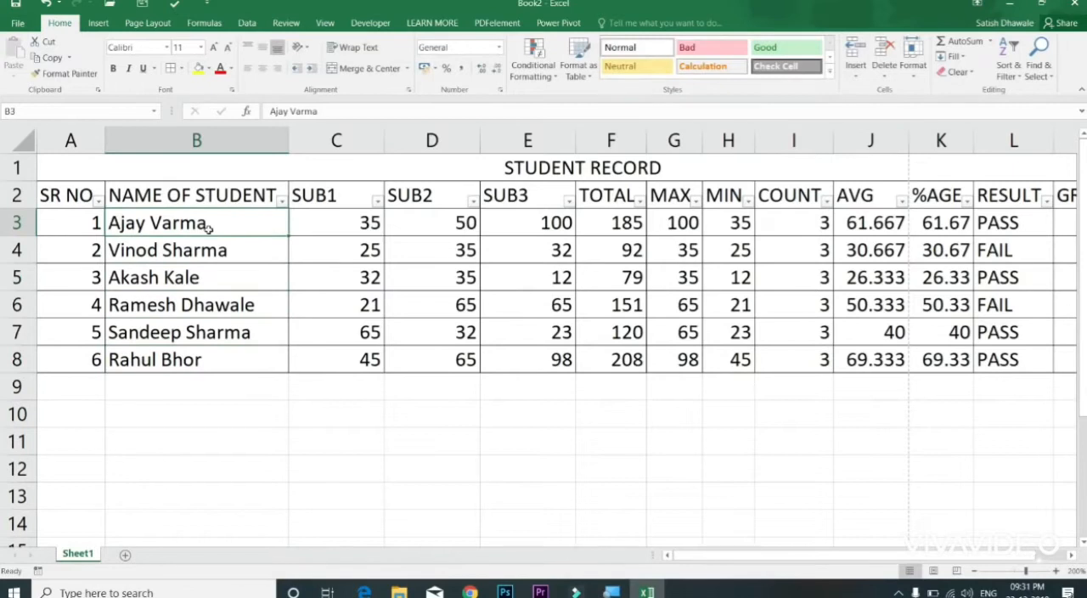
Step: Filter the NAME OF STUDENT column with the Equals text filter for the first student's full name and clear that filter
{"action": "left_click", "coordinate": [281, 201]}
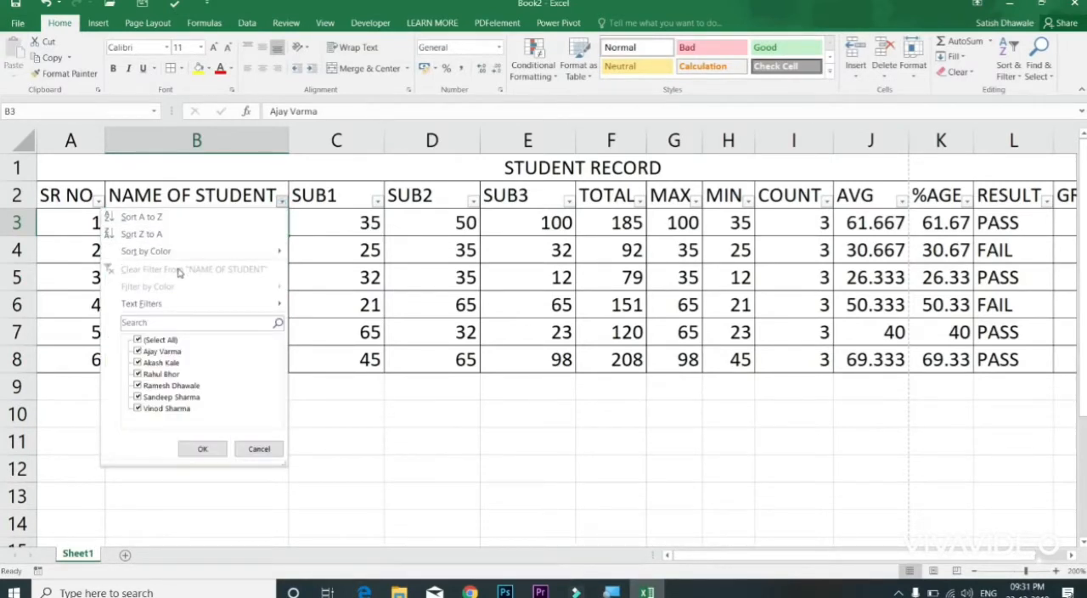
{"action": "mouse_move", "coordinate": [166, 303]}
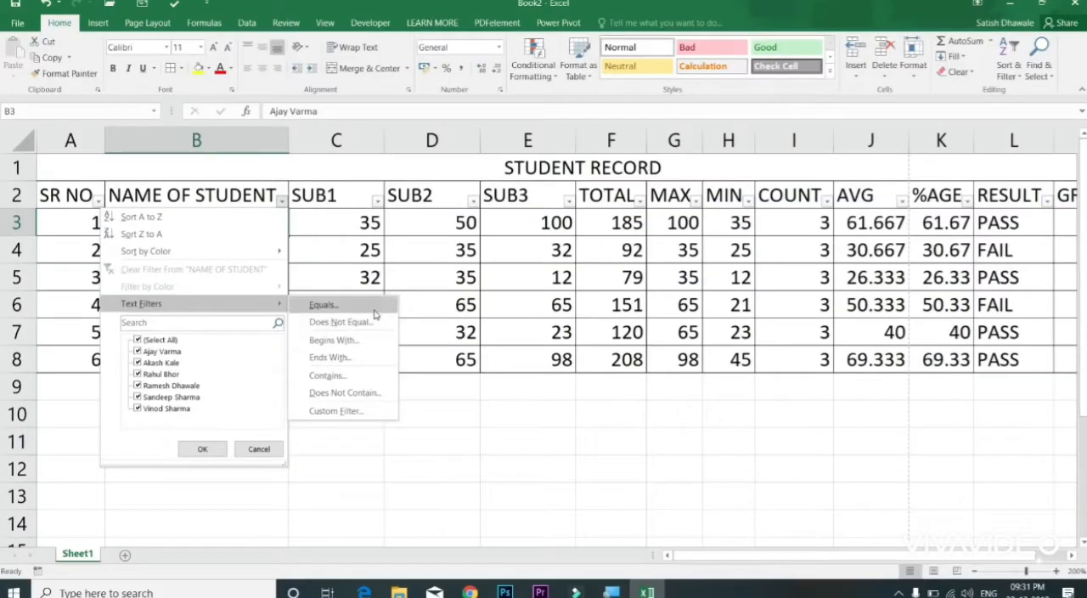
{"action": "left_click", "coordinate": [374, 308]}
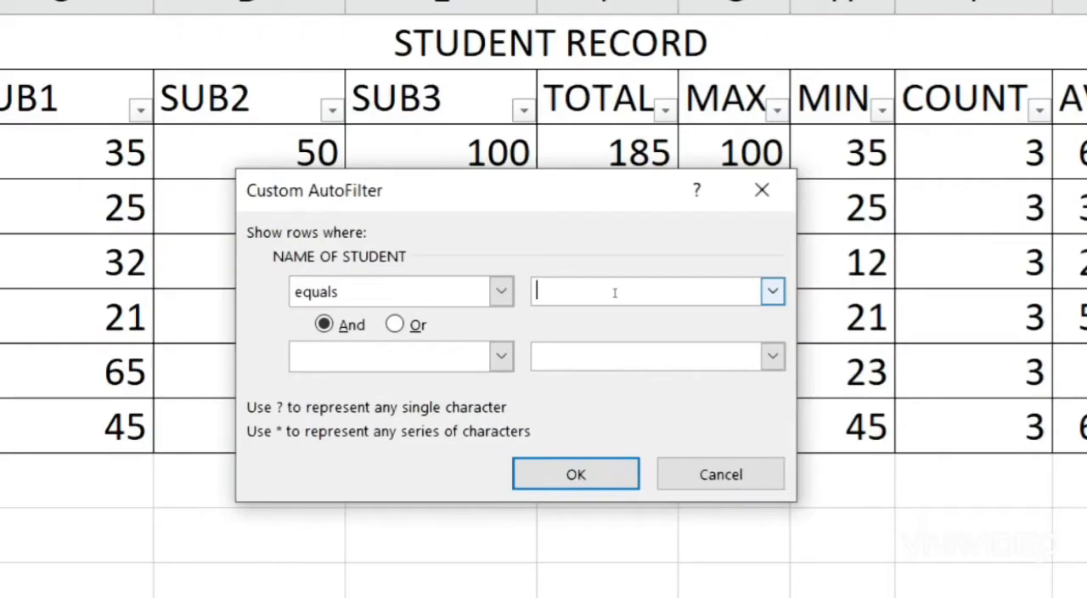
{"action": "type", "text": "Ajay Varma"}
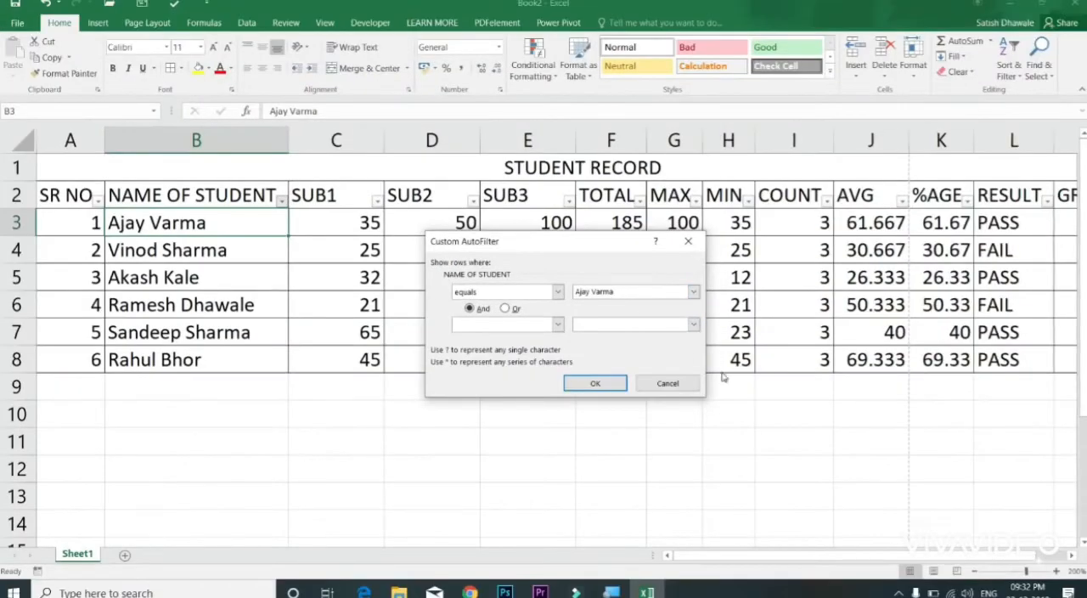
{"action": "left_click", "coordinate": [597, 383]}
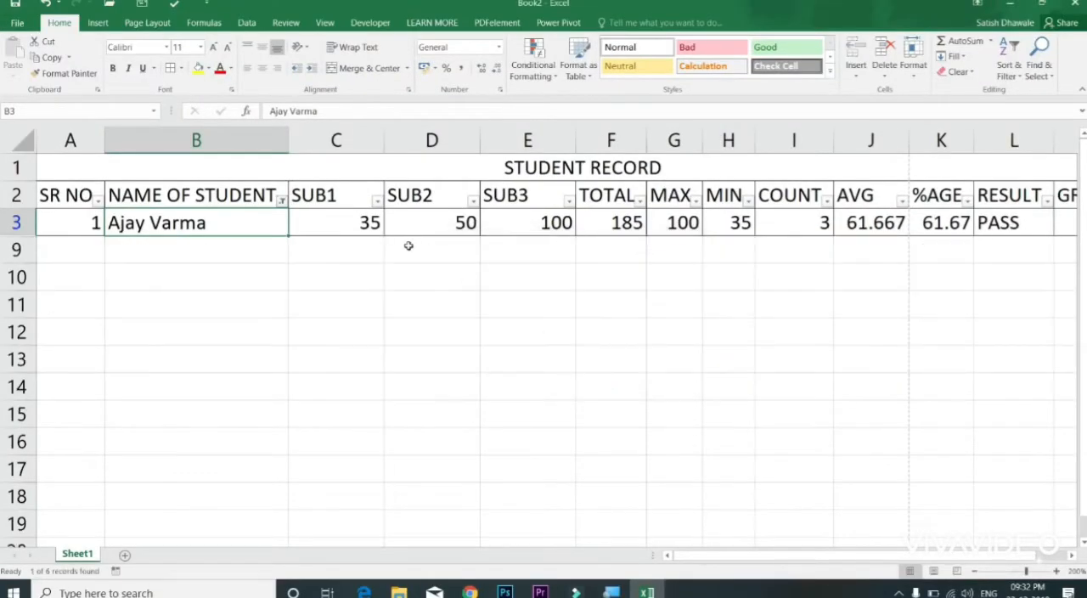
{"action": "left_click", "coordinate": [282, 201]}
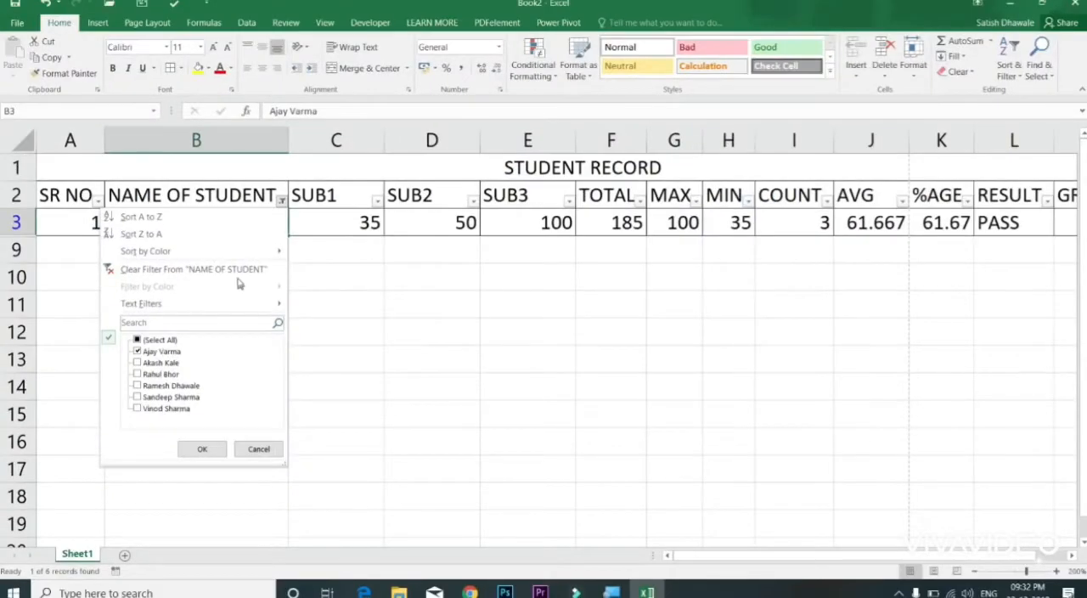
{"action": "left_click", "coordinate": [241, 251]}
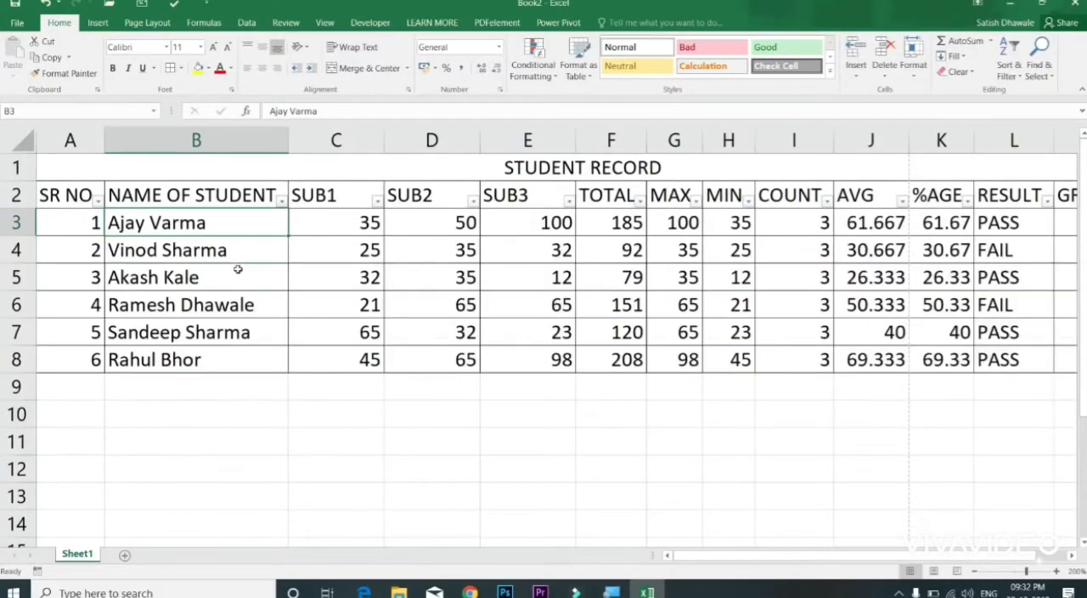
Step: Filter the NAME OF STUDENT column for names that begin with "a" and clear that filter
{"action": "left_click", "coordinate": [282, 202]}
{"action": "mouse_move", "coordinate": [250, 304]}
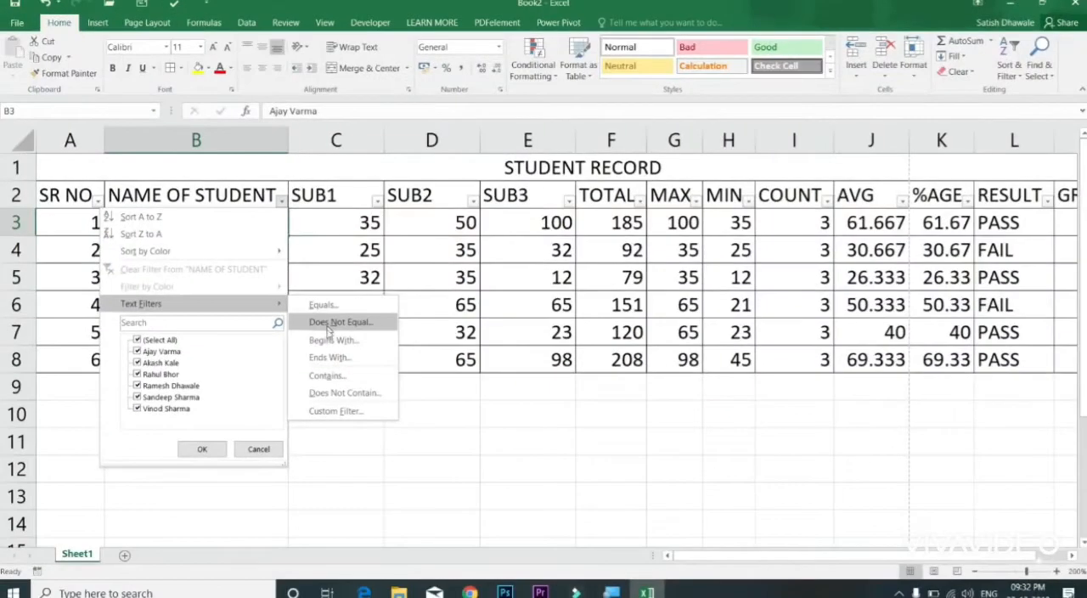
{"action": "left_click", "coordinate": [331, 340]}
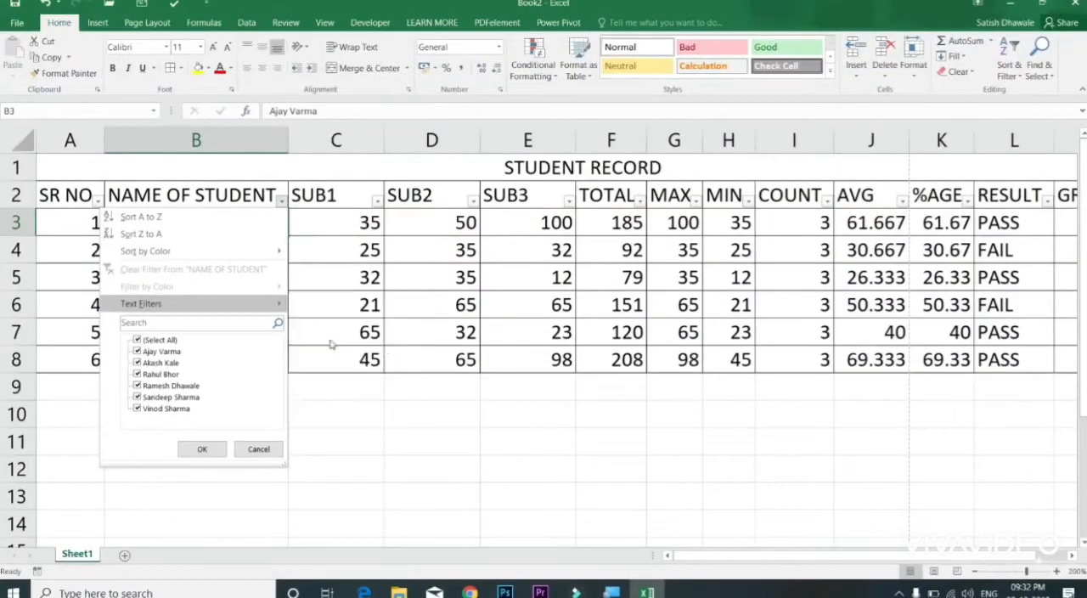
{"action": "type", "text": "a"}
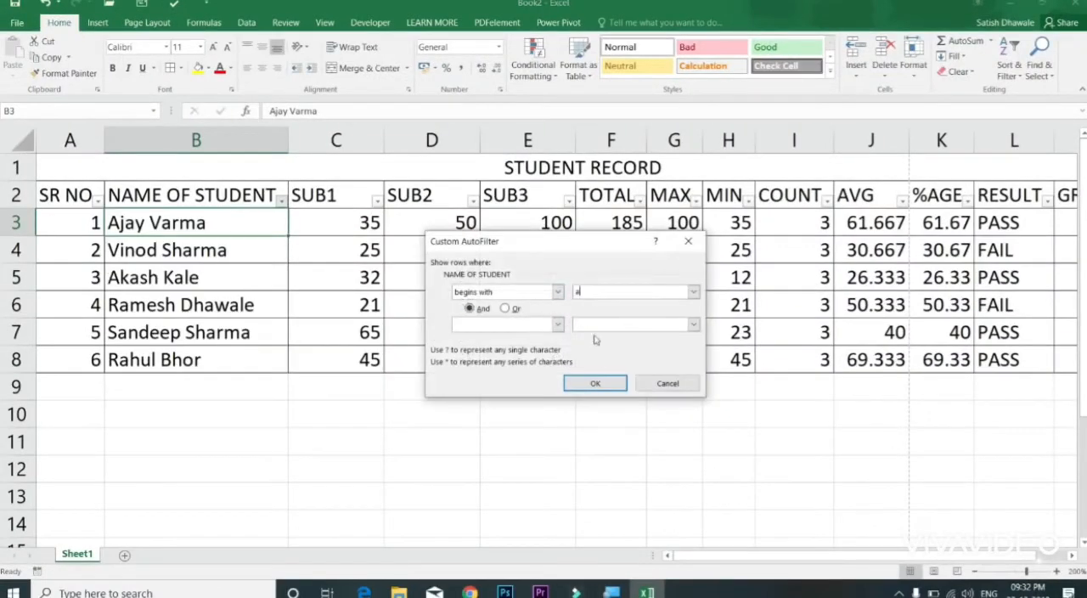
{"action": "left_click", "coordinate": [596, 383]}
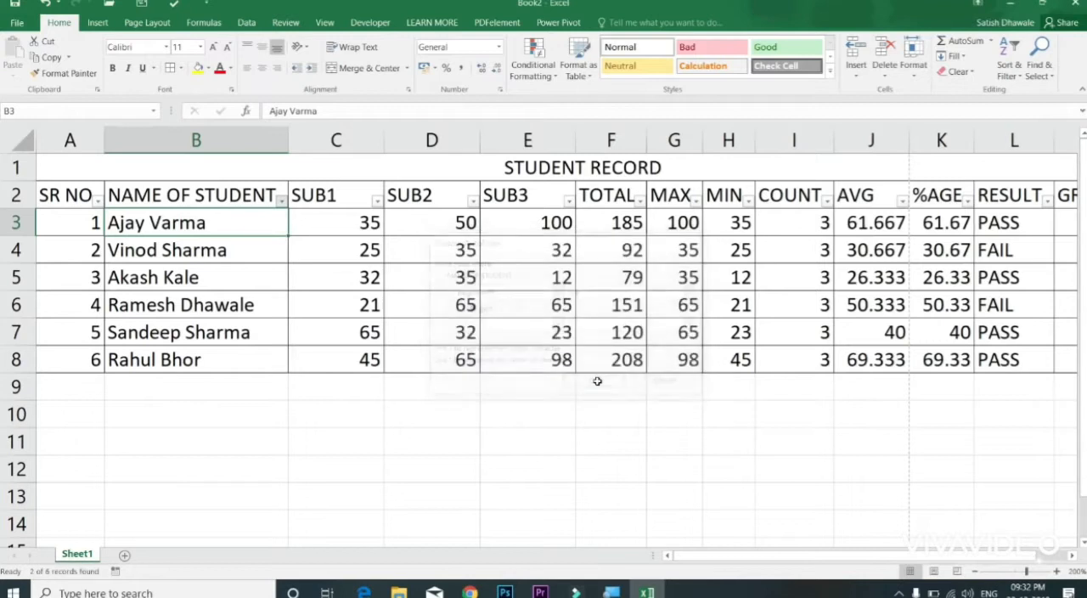
{"action": "left_click", "coordinate": [280, 202]}
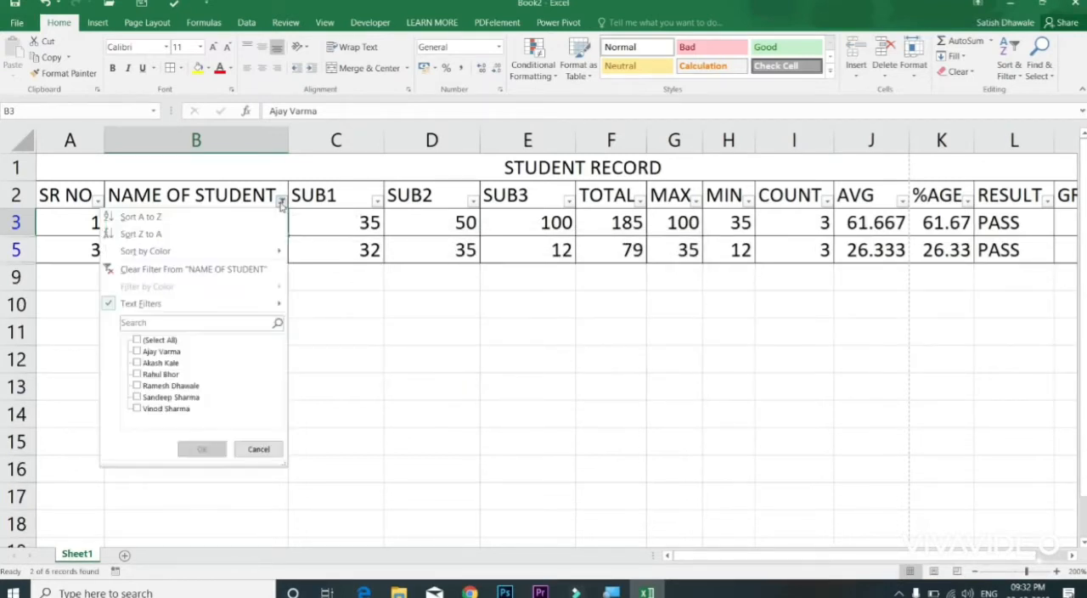
{"action": "left_click", "coordinate": [246, 272]}
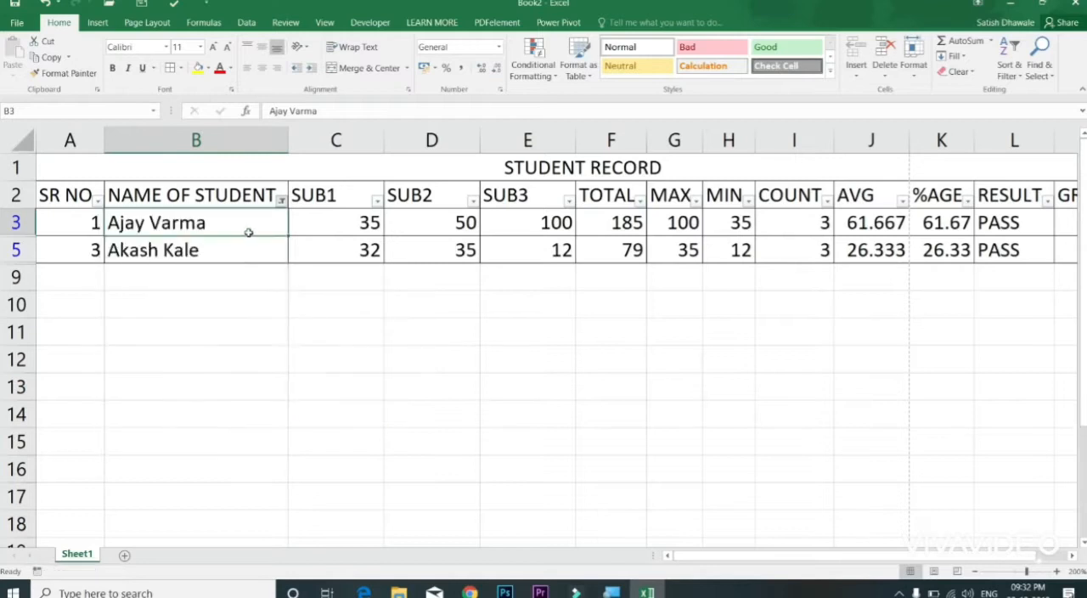
Step: Filter the NAME OF STUDENT column for names that end with "a" and clear that filter
{"action": "left_click", "coordinate": [280, 201]}
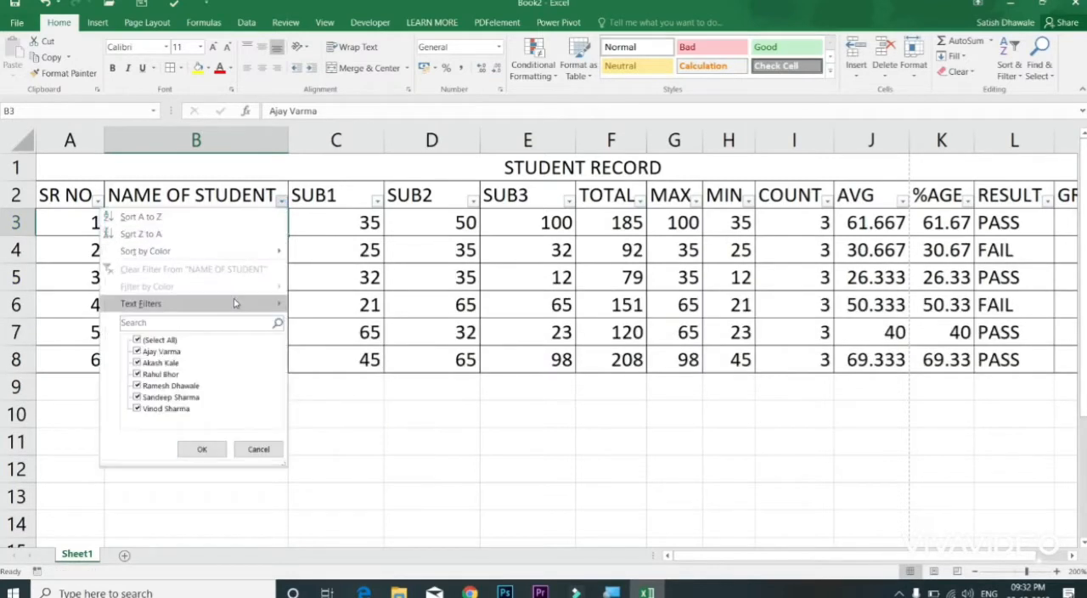
{"action": "mouse_move", "coordinate": [238, 303]}
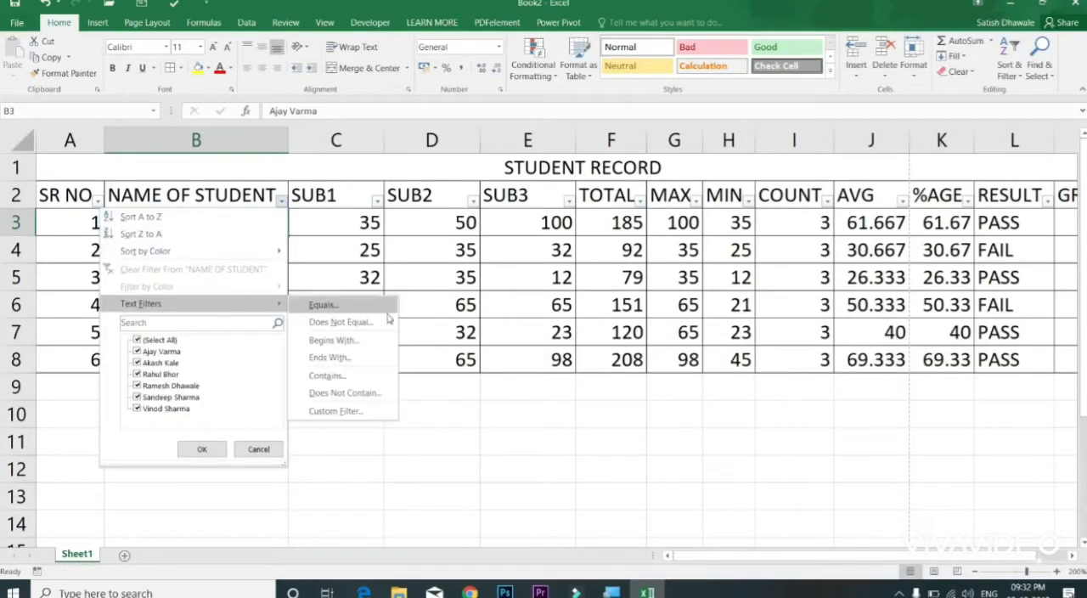
{"action": "left_click", "coordinate": [371, 360]}
{"action": "type", "text": "a"}
{"action": "left_click", "coordinate": [596, 384]}
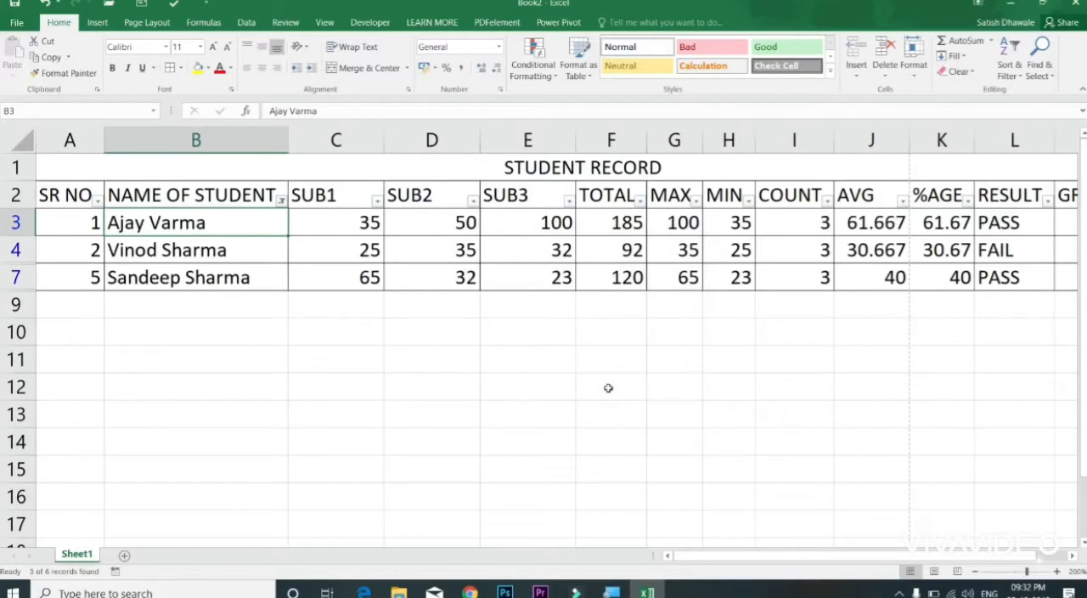
{"action": "left_click", "coordinate": [281, 200]}
{"action": "left_click", "coordinate": [221, 268]}
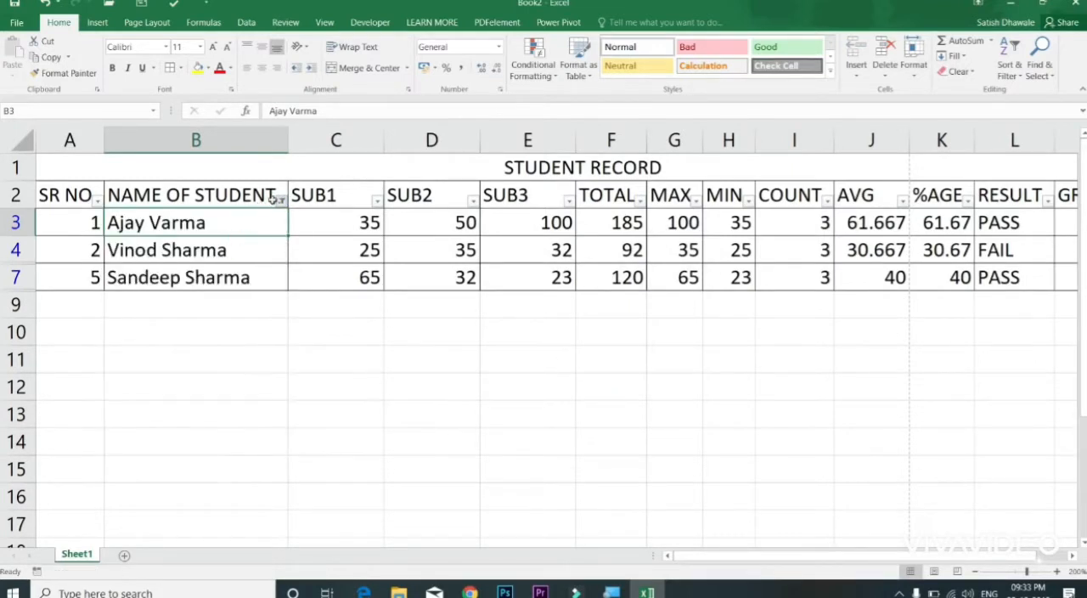
Step: Filter the NAME OF STUDENT column for names that contain the surname shared by students 2 and 5, and clear that filter
{"action": "left_click", "coordinate": [281, 200]}
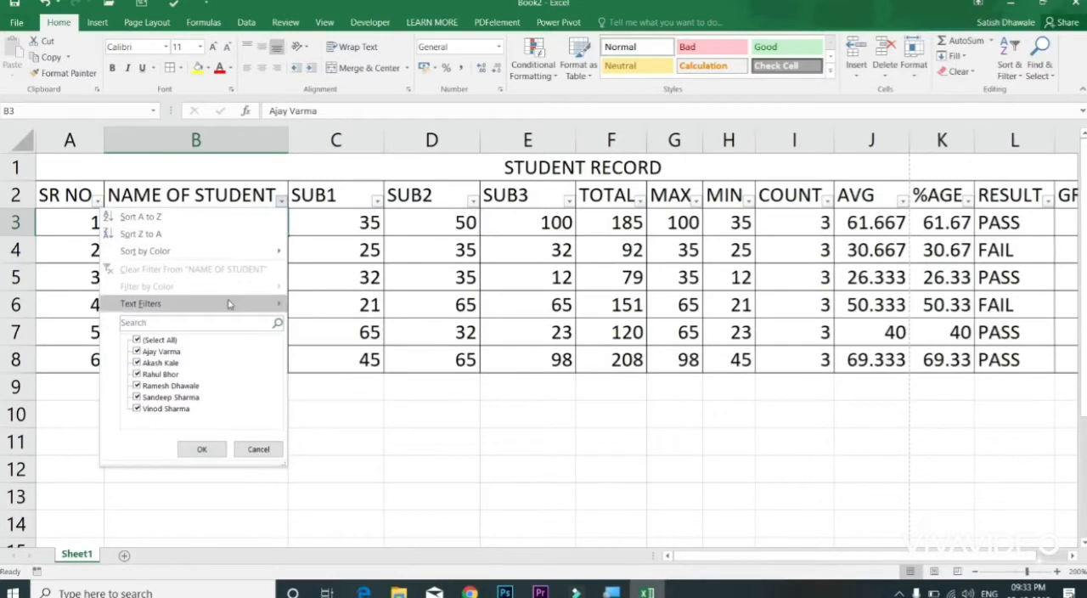
{"action": "mouse_move", "coordinate": [231, 303]}
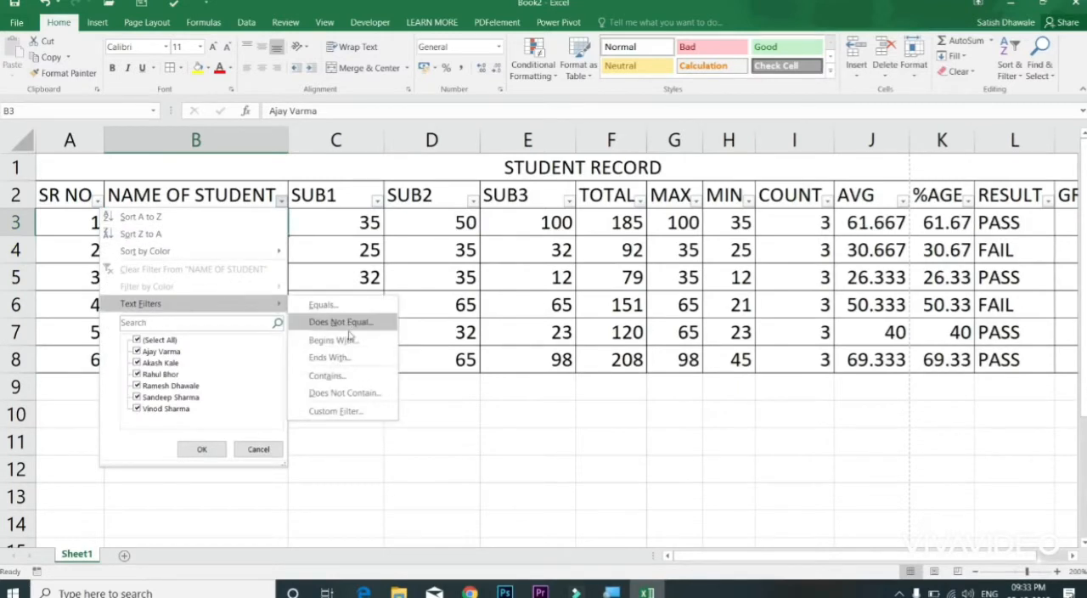
{"action": "left_click", "coordinate": [337, 378]}
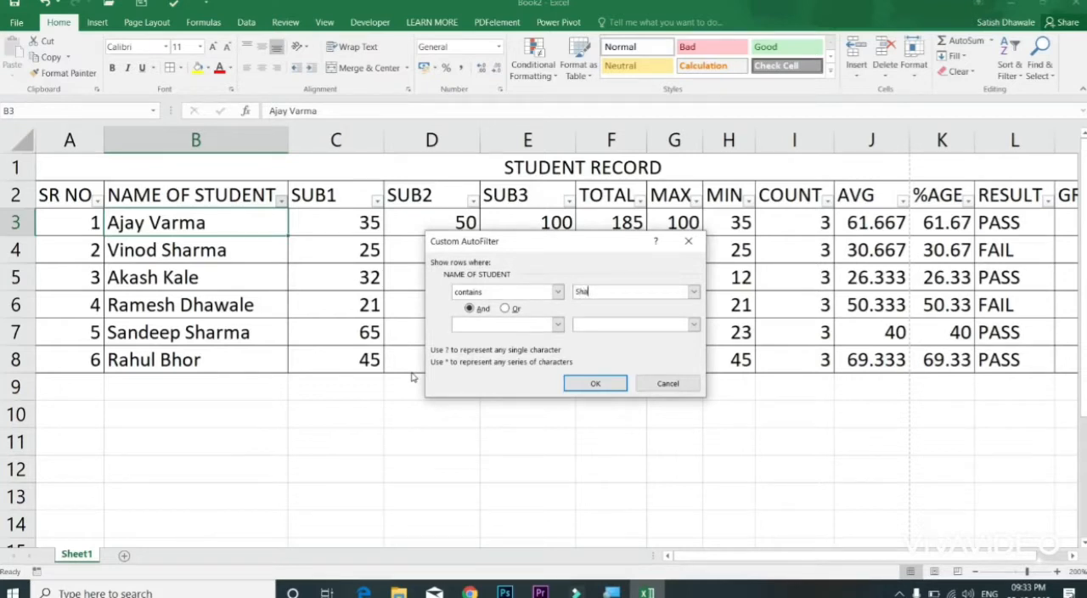
{"action": "key", "text": "Return"}
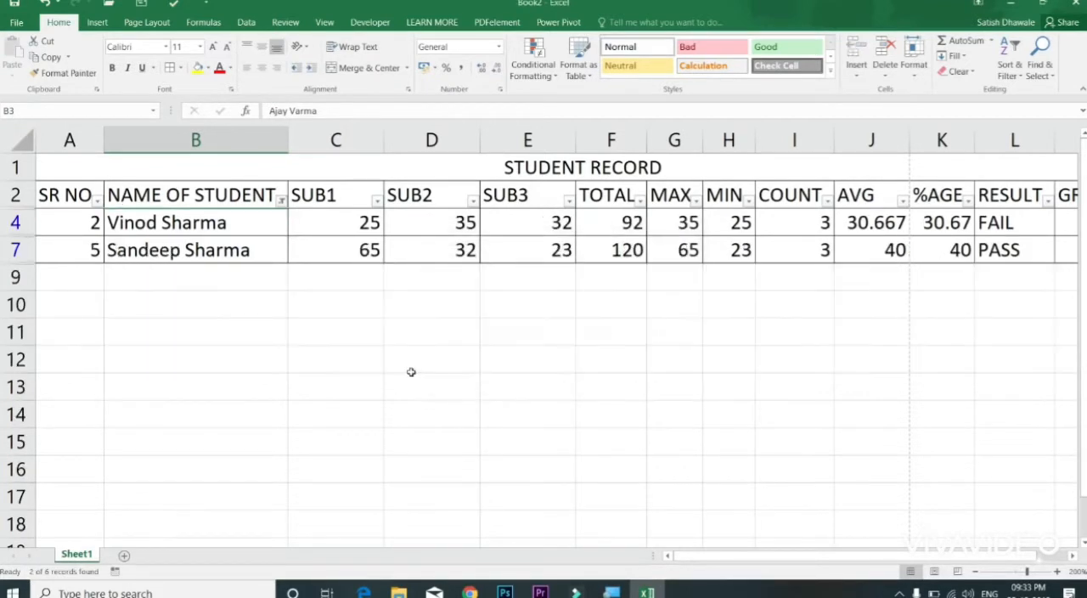
{"action": "left_click", "coordinate": [281, 200]}
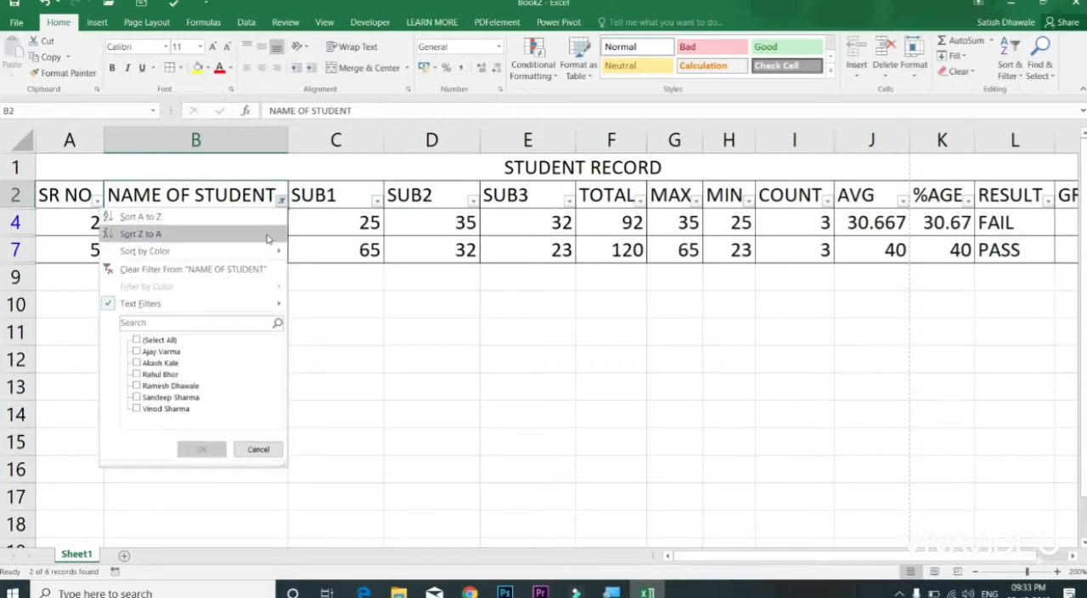
{"action": "left_click", "coordinate": [254, 268]}
Step: Filter the NAME OF STUDENT column for names that do not contain the surname shared by students 2 and 5, and clear that filter
{"action": "left_click", "coordinate": [281, 202]}
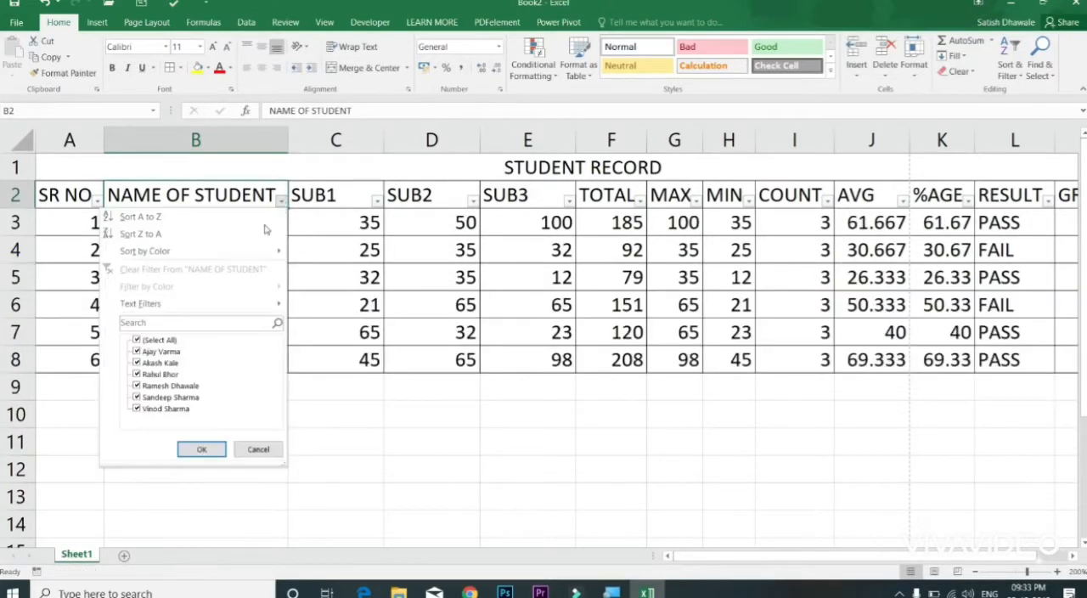
{"action": "mouse_move", "coordinate": [233, 304]}
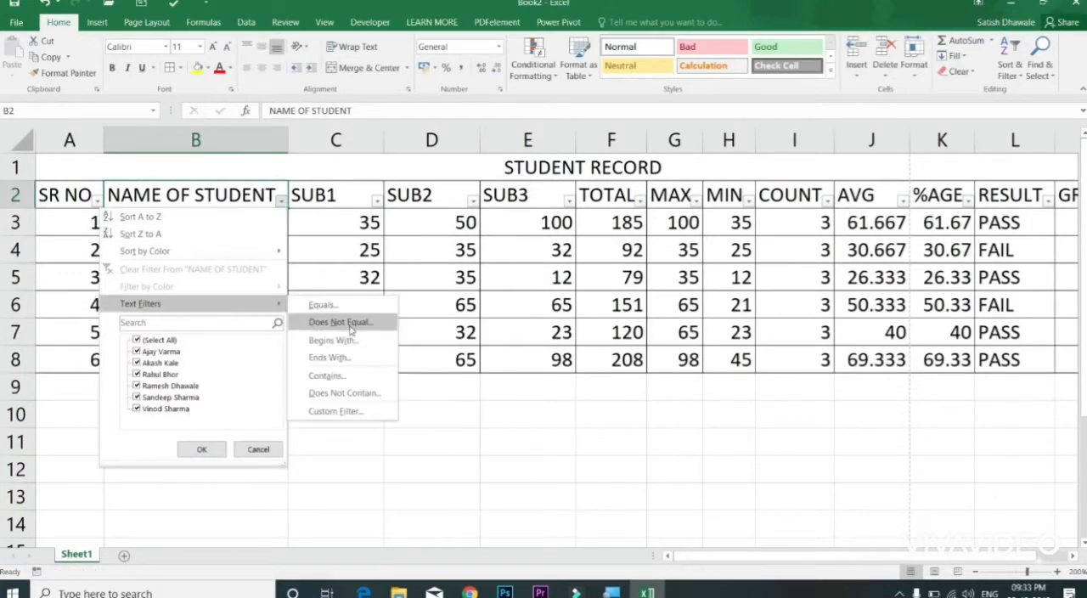
{"action": "left_click", "coordinate": [344, 394]}
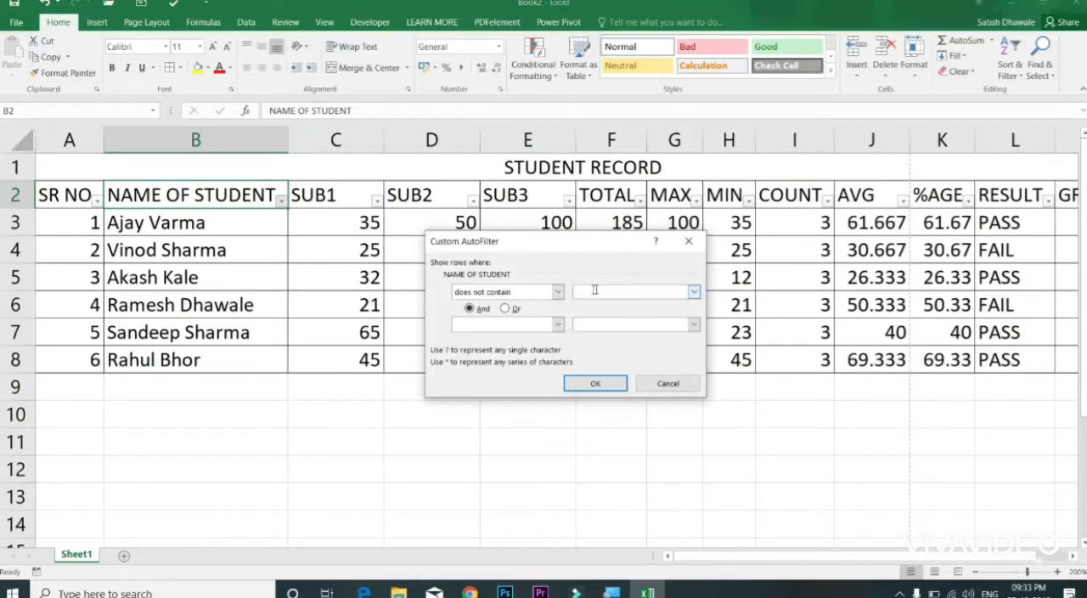
{"action": "type", "text": "Sharma"}
{"action": "key", "text": "Return"}
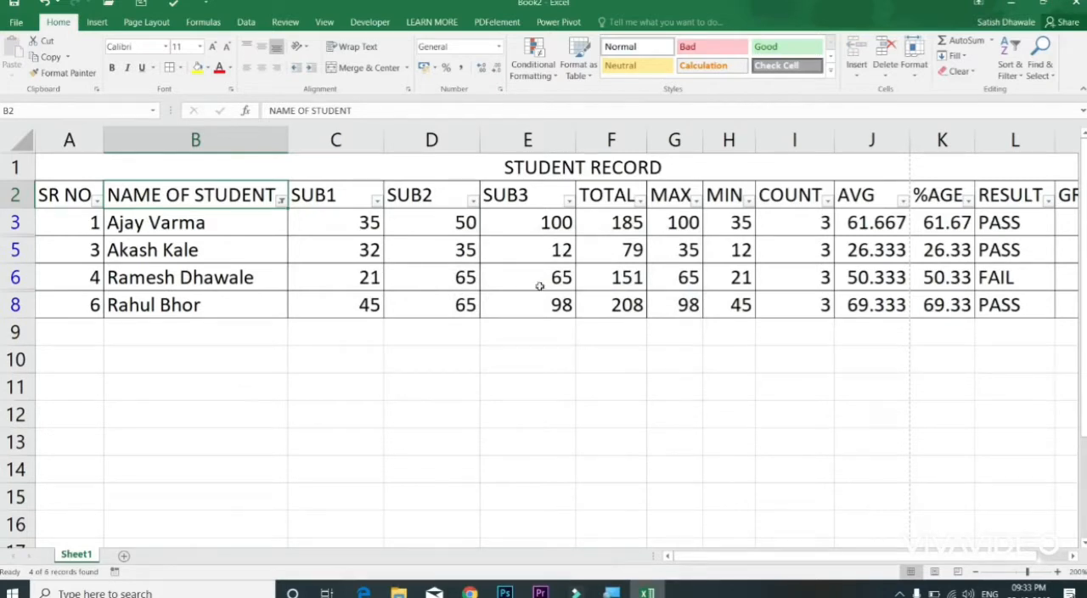
{"action": "left_click", "coordinate": [285, 200]}
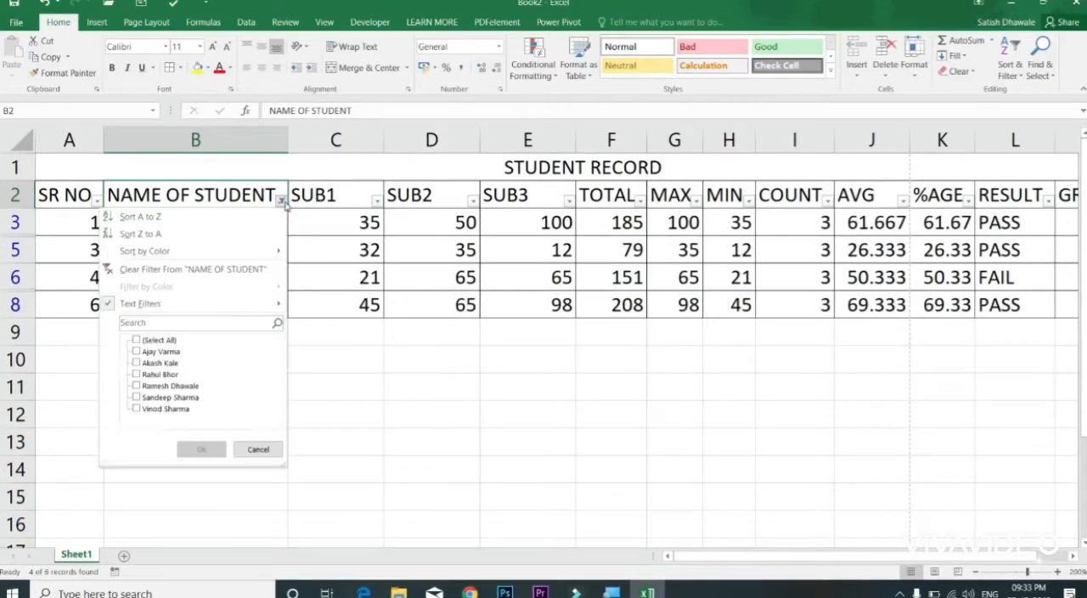
{"action": "left_click", "coordinate": [244, 272]}
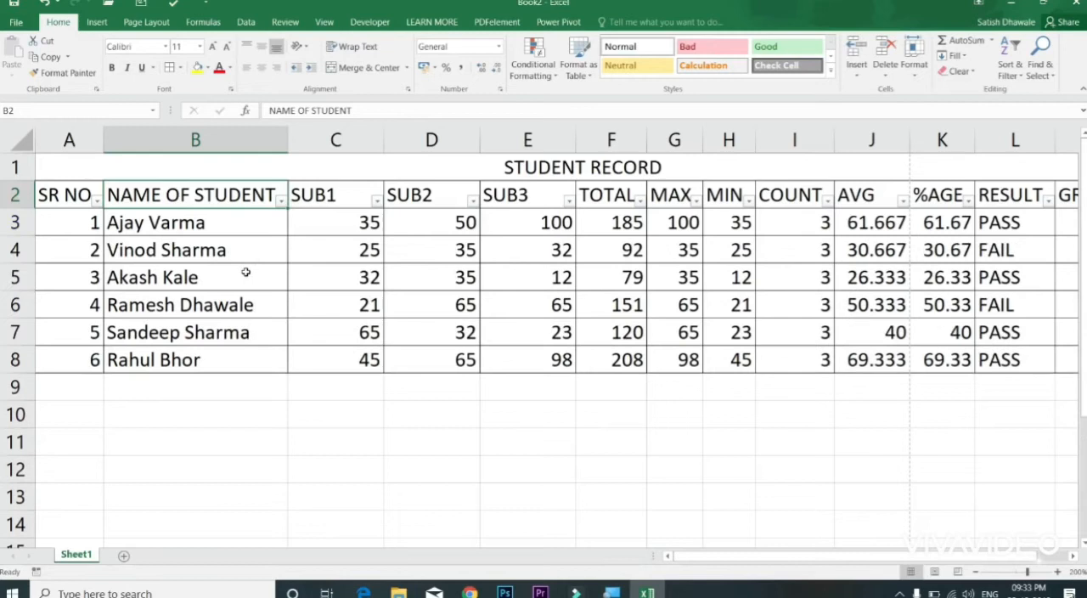
Step: Filter the TOTAL column with a Less Than number filter and undo it
{"action": "left_click", "coordinate": [282, 202]}
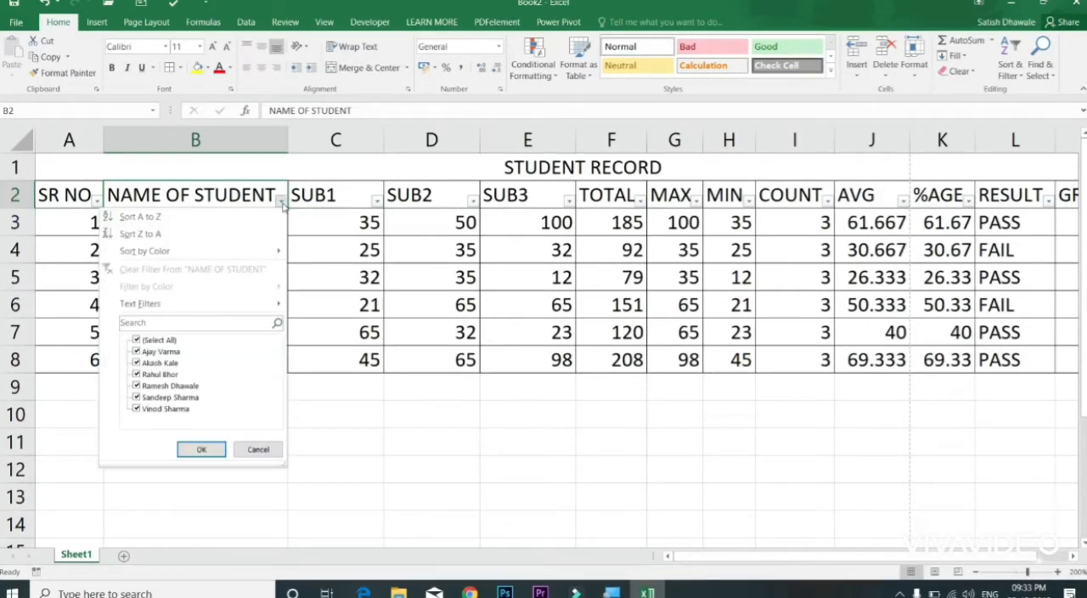
{"action": "left_click", "coordinate": [336, 202]}
{"action": "left_click", "coordinate": [619, 203]}
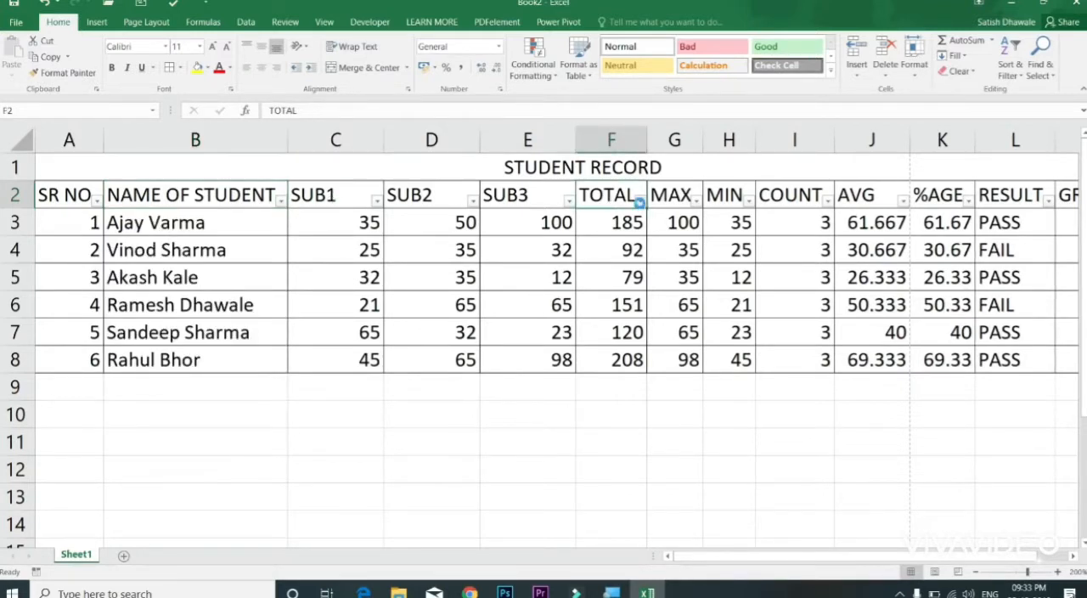
{"action": "left_click", "coordinate": [639, 202]}
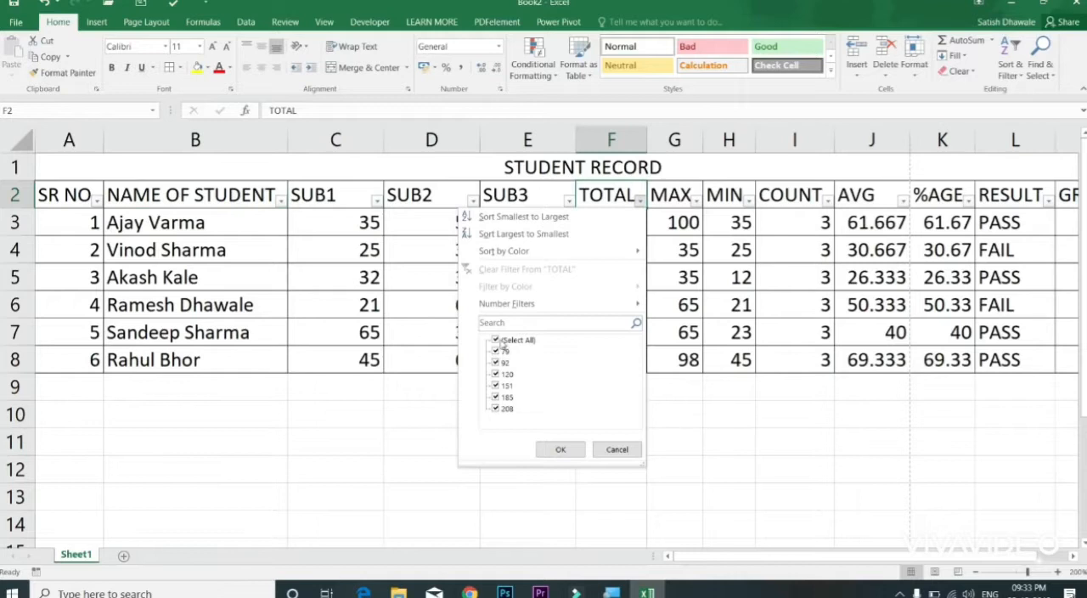
{"action": "mouse_move", "coordinate": [639, 305]}
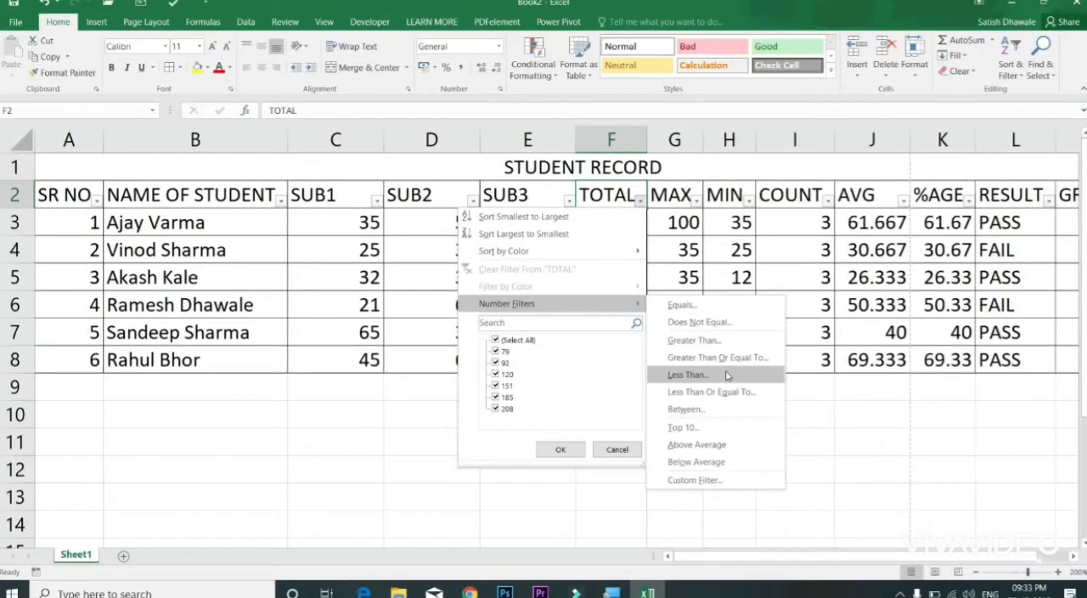
{"action": "left_click", "coordinate": [728, 376]}
{"action": "left_click_drag", "start_coordinate": [608, 252], "coordinate": [866, 247]}
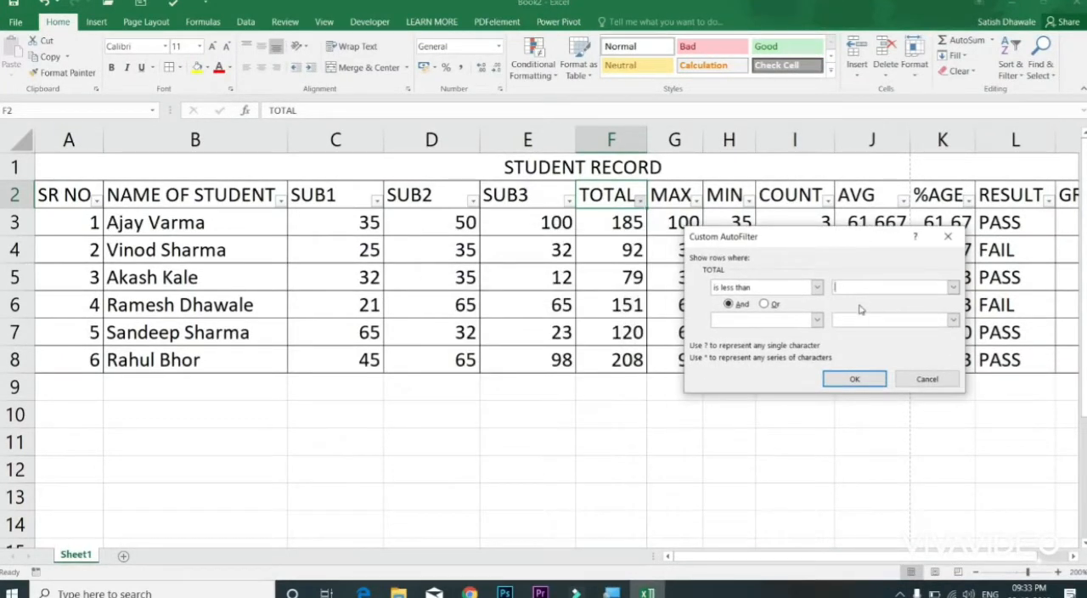
{"action": "left_click", "coordinate": [854, 378]}
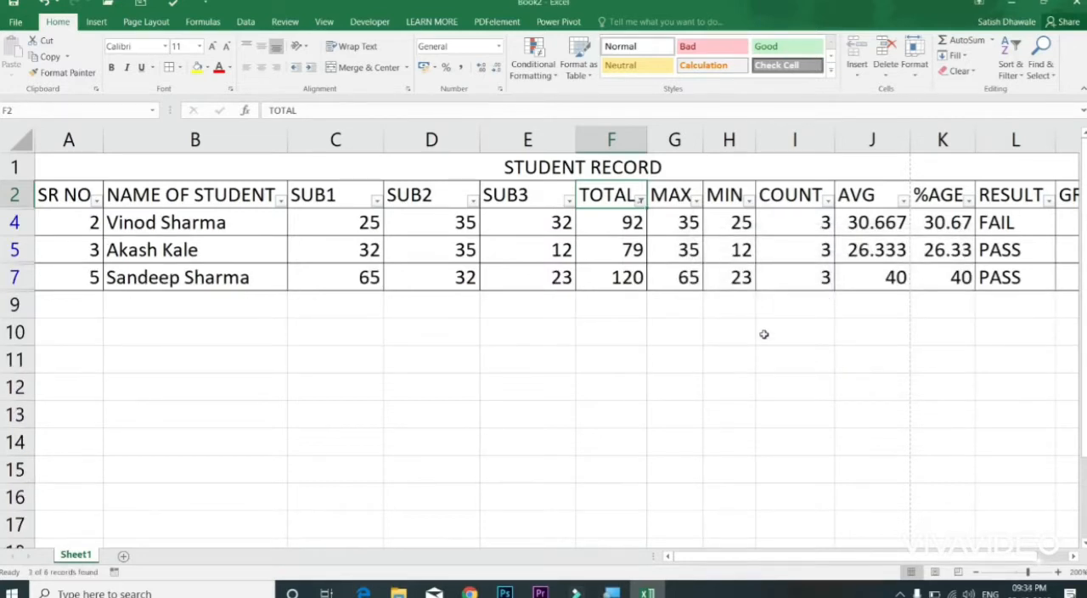
{"action": "key", "text": "ctrl+z"}
{"action": "left_click", "coordinate": [643, 202]}
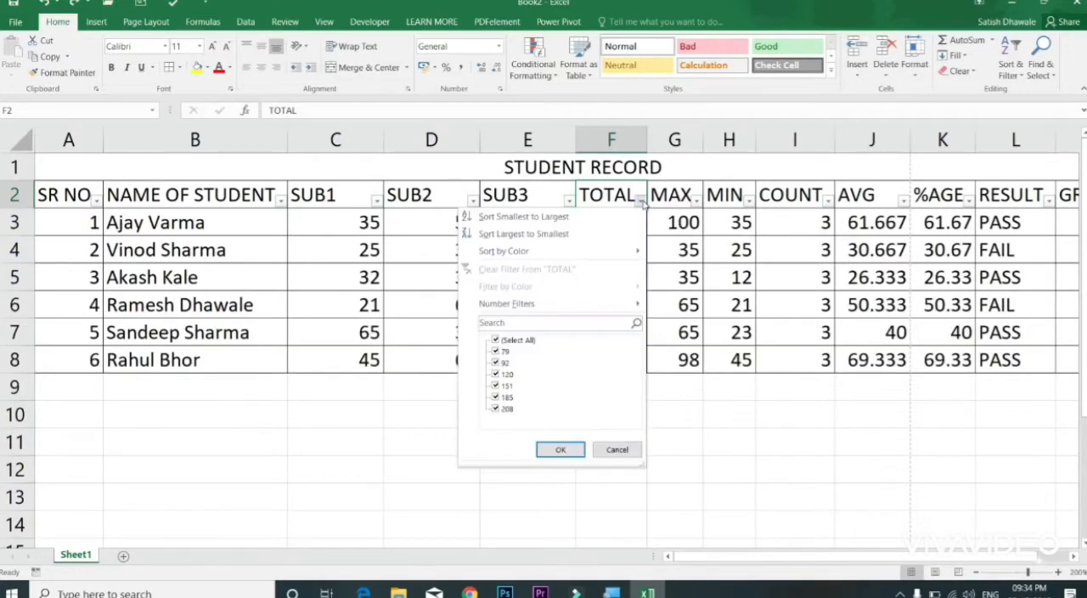
{"action": "mouse_move", "coordinate": [584, 309]}
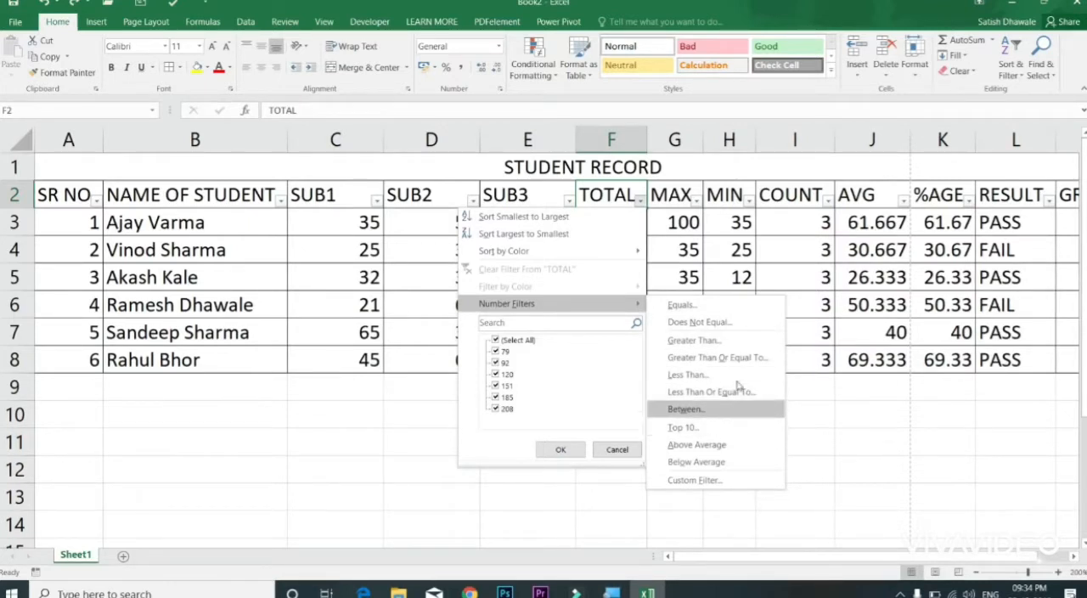
{"action": "left_click", "coordinate": [728, 249]}
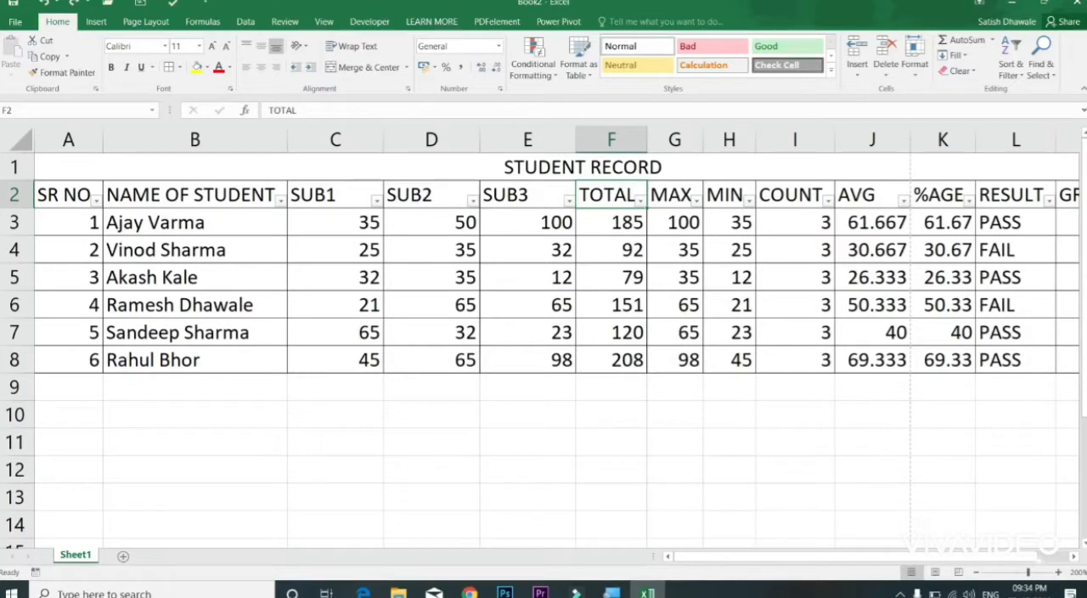
Step: Filter the RESULT column to show only PASS records and undo that filter
{"action": "left_click", "coordinate": [1050, 205]}
{"action": "left_click", "coordinate": [1050, 201]}
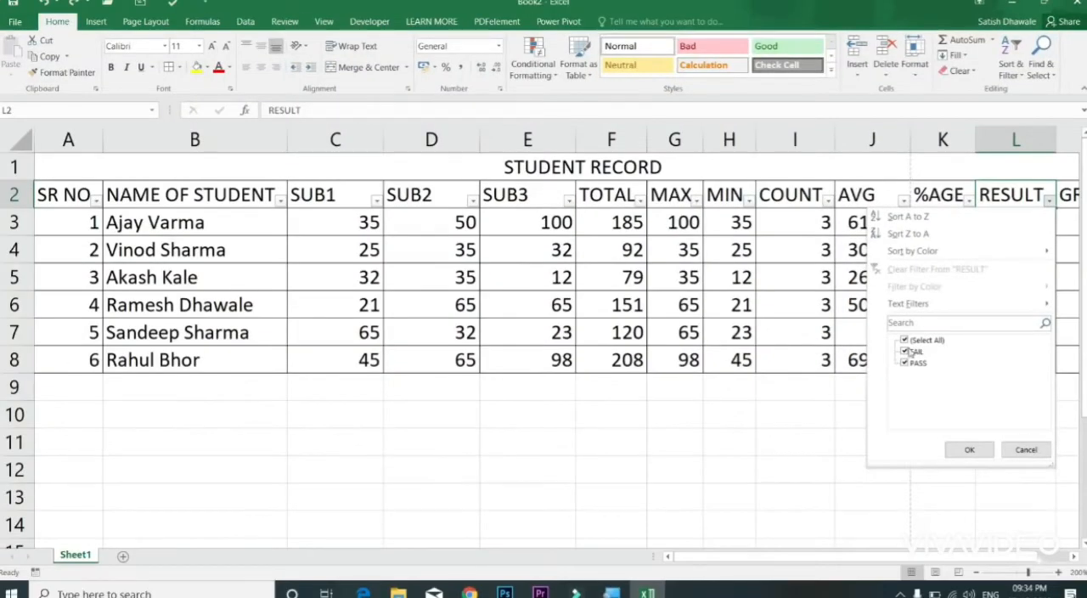
{"action": "left_click", "coordinate": [852, 354]}
{"action": "left_click", "coordinate": [972, 445]}
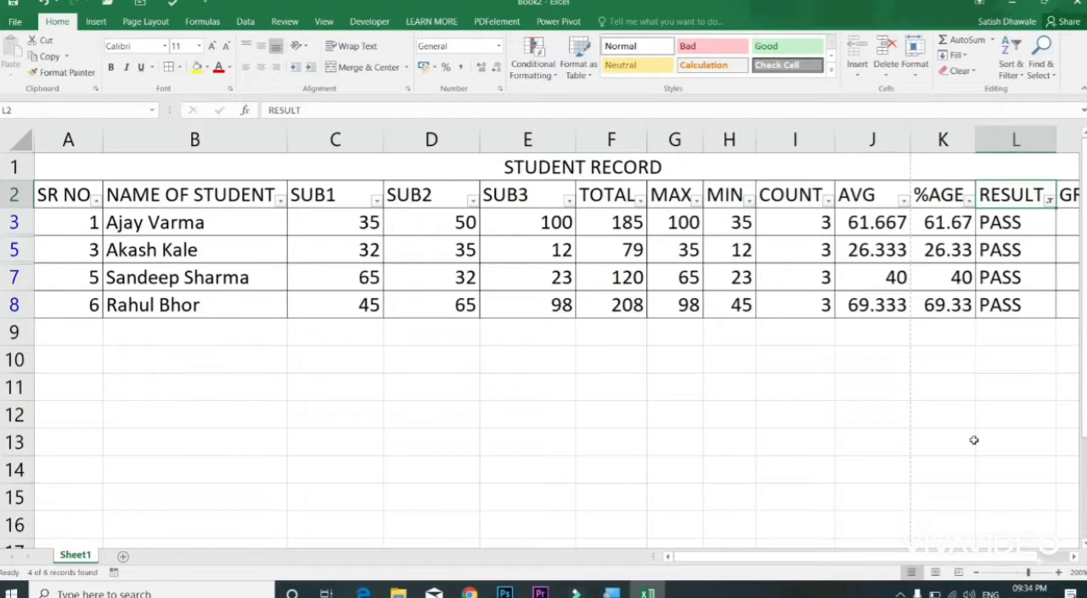
{"action": "key", "text": "ctrl+z"}
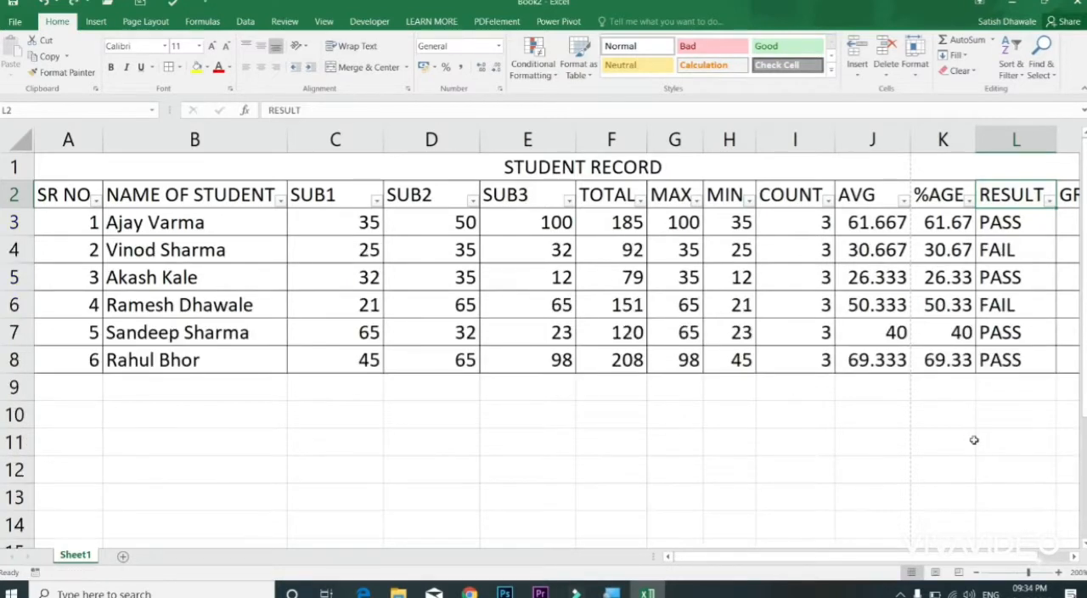
Step: Turn off the filter on the header row of the student table
{"action": "left_click", "coordinate": [90, 197]}
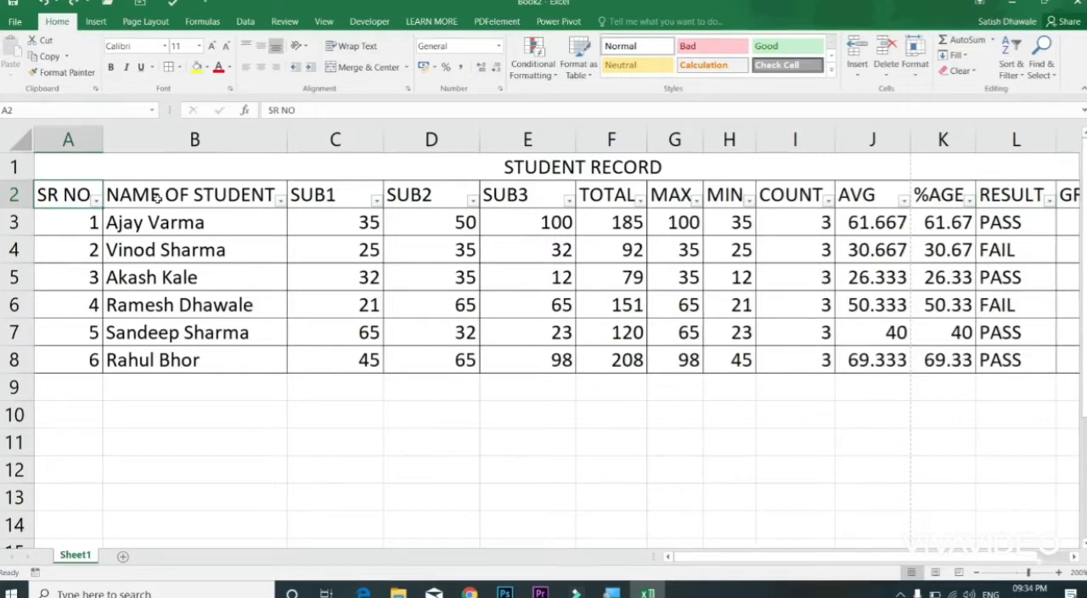
{"action": "key", "text": "alt+a"}
{"action": "key", "text": "t"}
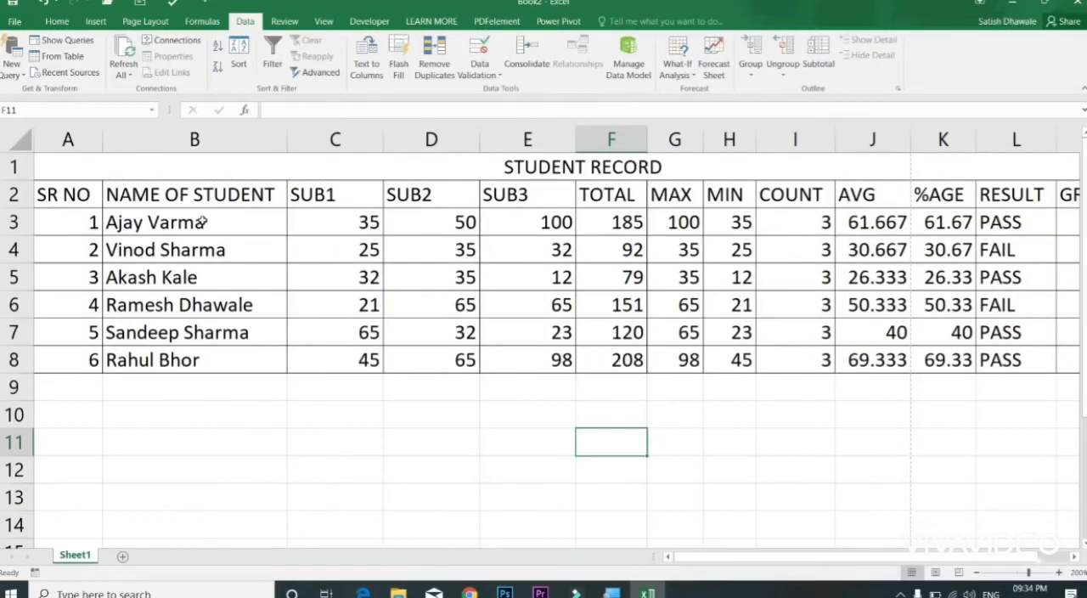
Step: Sort the student names in B3:B8 from A to Z, expanding the selection to the neighbouring columns
{"action": "left_click_drag", "start_coordinate": [203, 221], "coordinate": [209, 350]}
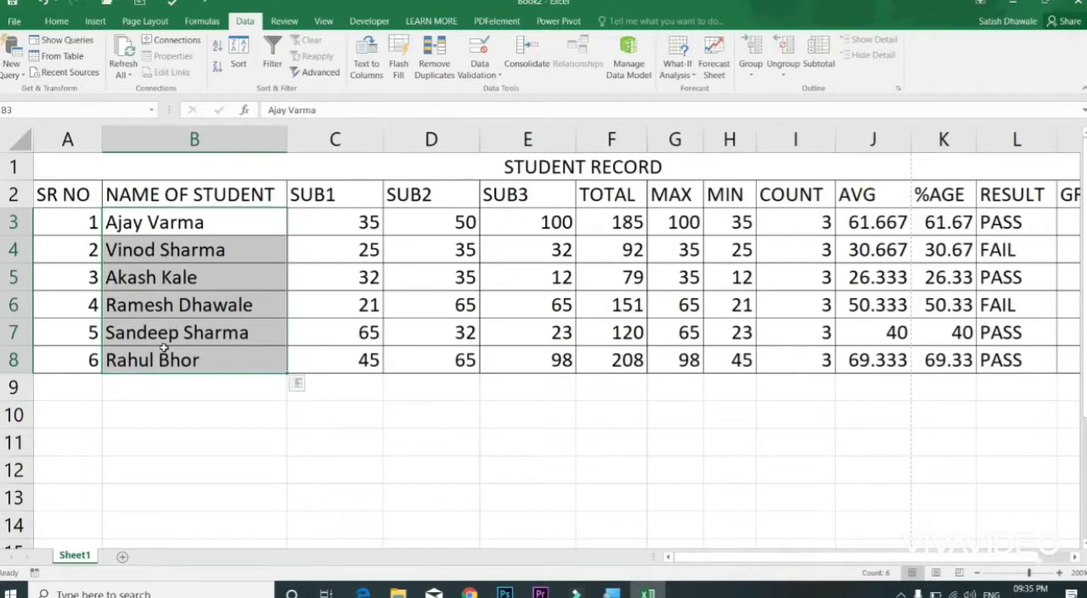
{"action": "left_click", "coordinate": [216, 48]}
{"action": "left_click_drag", "start_coordinate": [817, 256], "coordinate": [562, 277]}
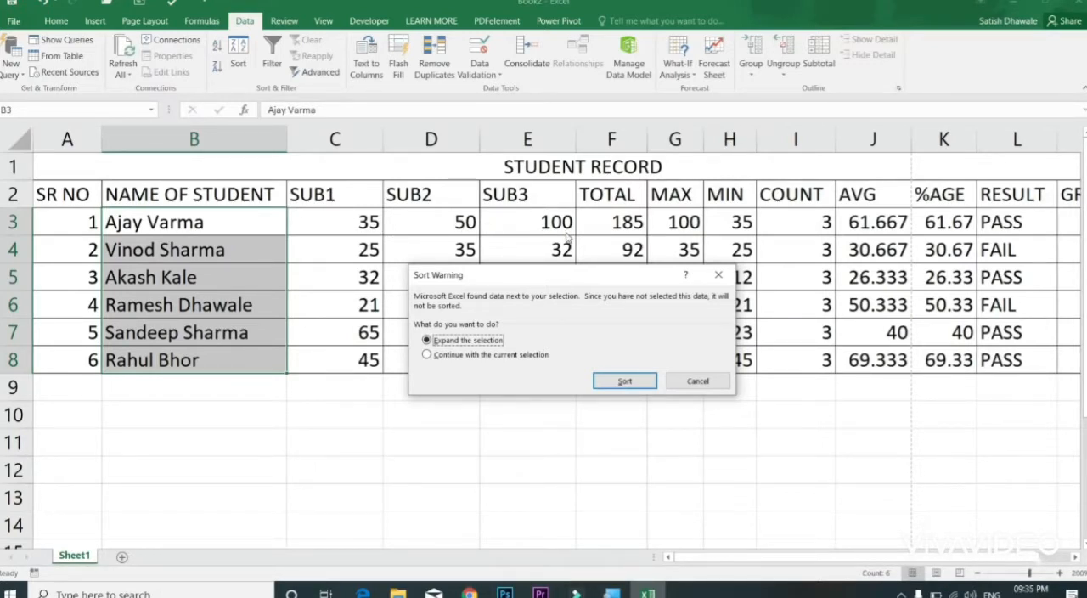
{"action": "left_click", "coordinate": [507, 356]}
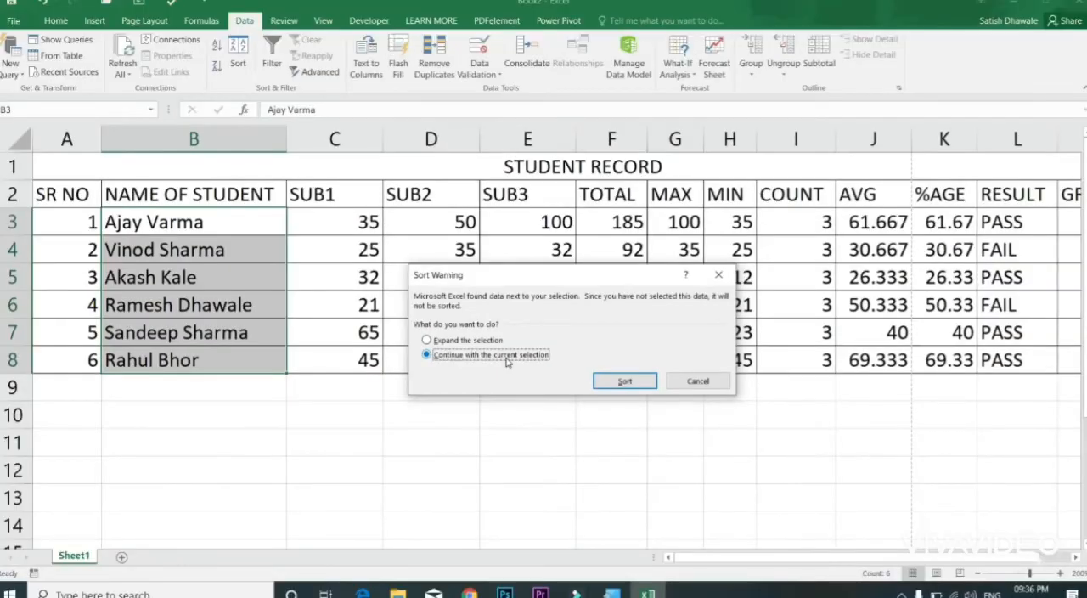
{"action": "left_click", "coordinate": [467, 340]}
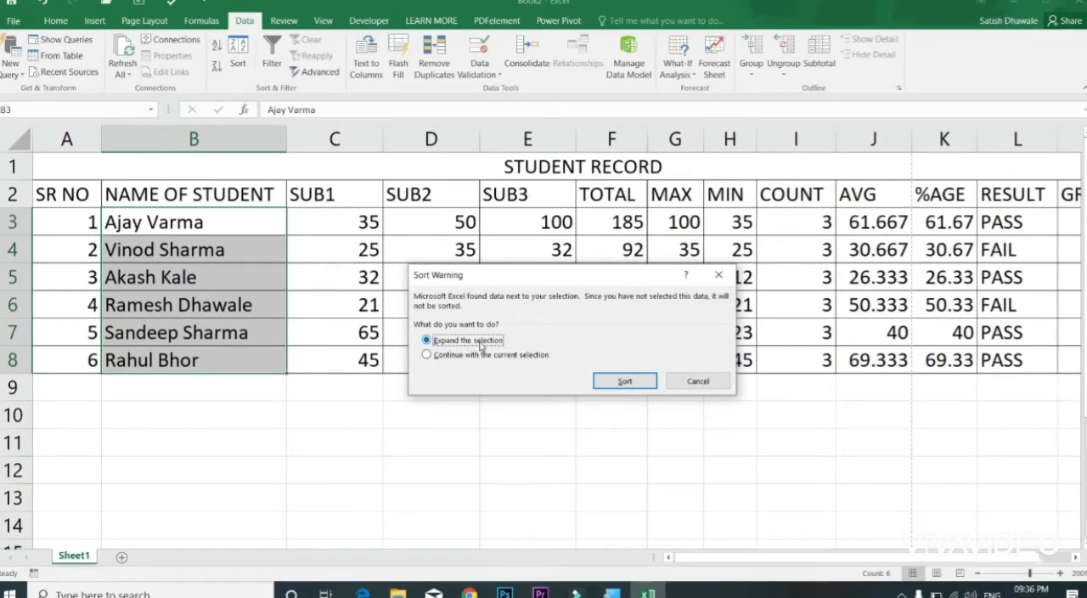
{"action": "left_click_drag", "start_coordinate": [491, 278], "coordinate": [463, 379]}
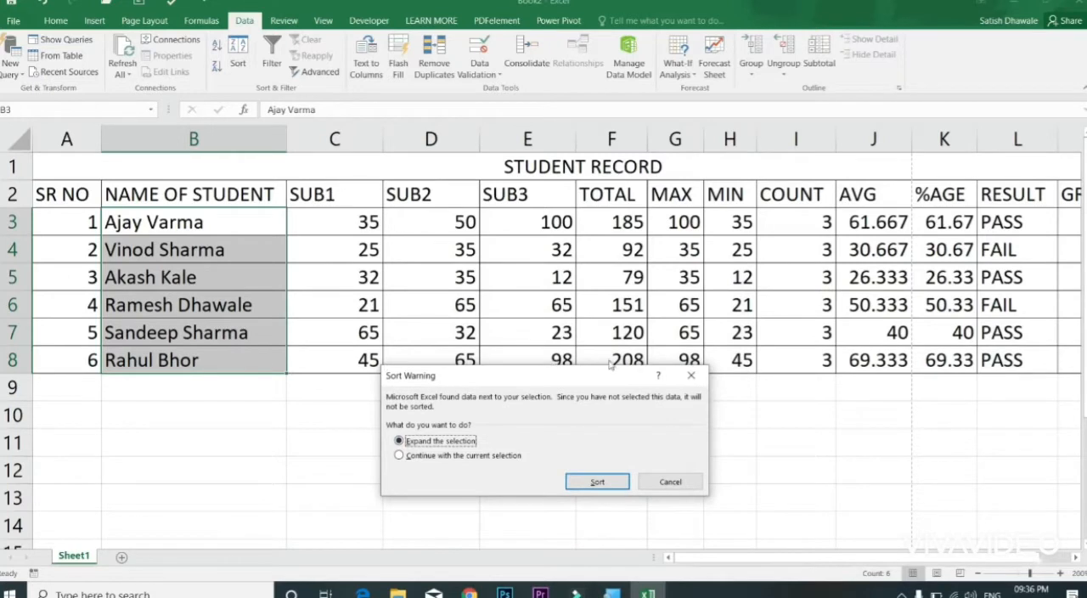
{"action": "left_click_drag", "start_coordinate": [624, 375], "coordinate": [624, 381]}
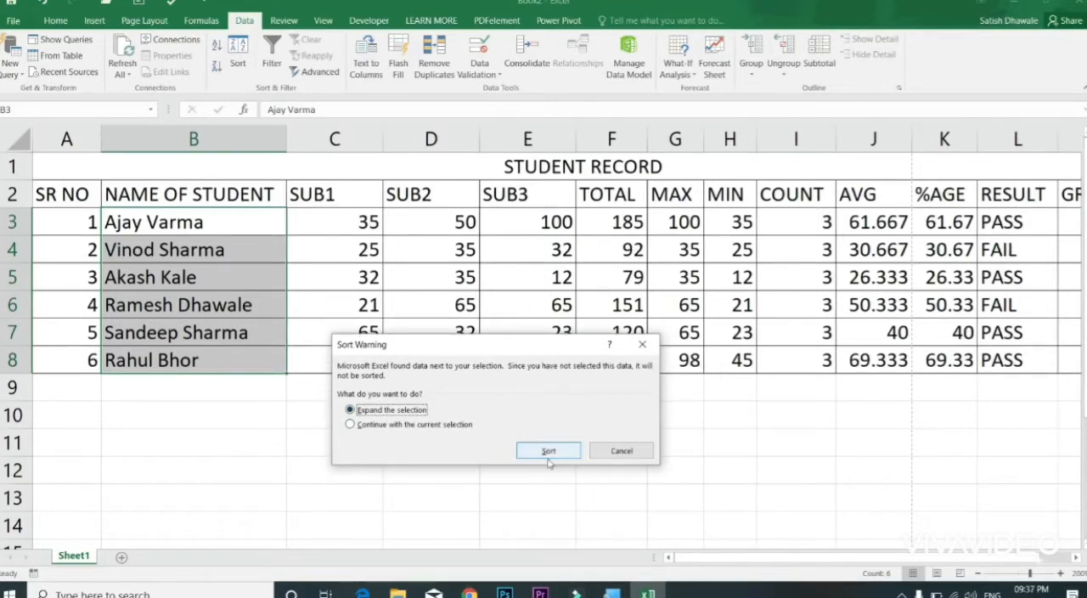
{"action": "left_click", "coordinate": [548, 455]}
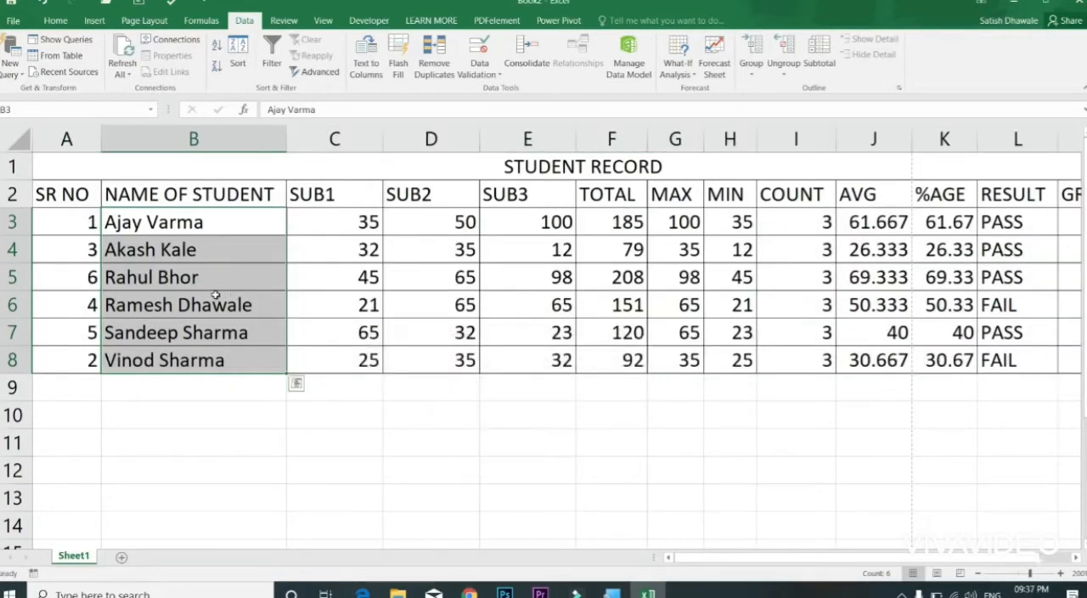
Step: Check the marks up to TOTAL in rows 5, 4 and 8, and undo the A to Z sort
{"action": "left_click_drag", "start_coordinate": [280, 271], "coordinate": [628, 272]}
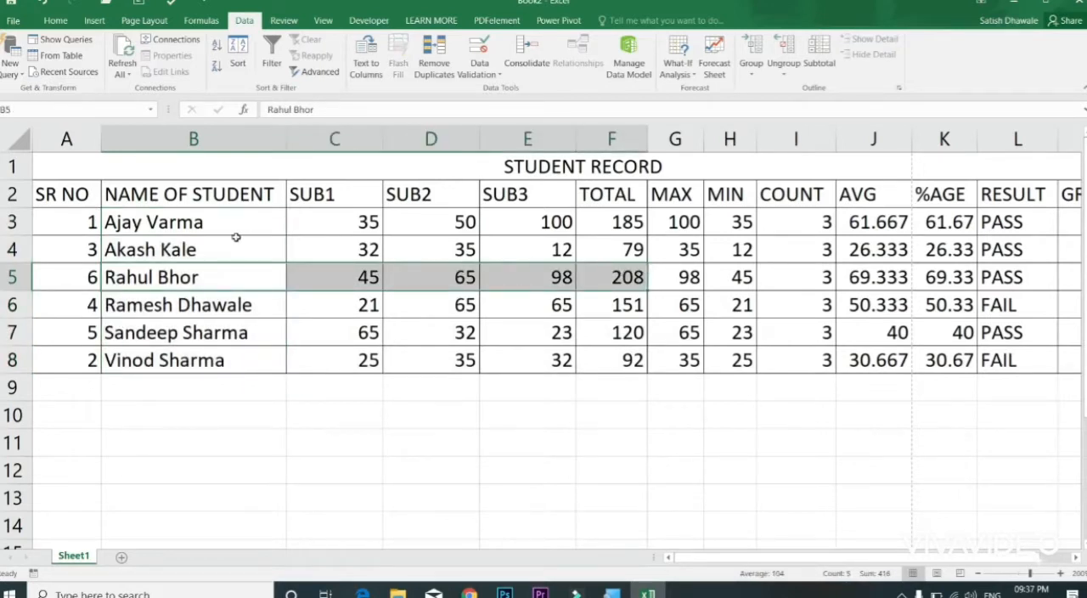
{"action": "left_click_drag", "start_coordinate": [233, 242], "coordinate": [629, 251]}
{"action": "left_click_drag", "start_coordinate": [260, 348], "coordinate": [635, 350]}
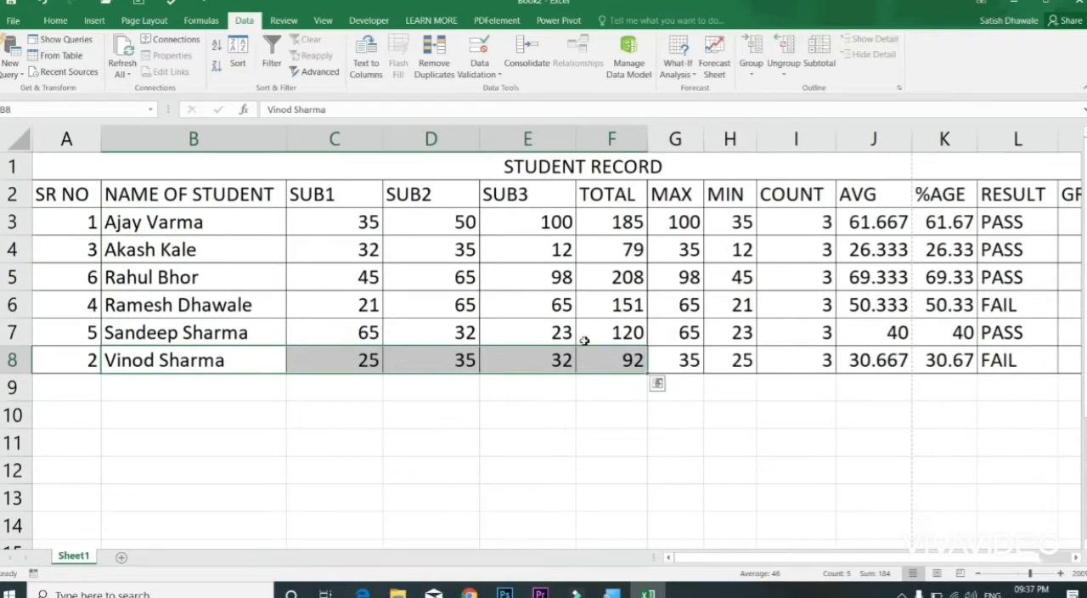
{"action": "key", "text": "ctrl+z"}
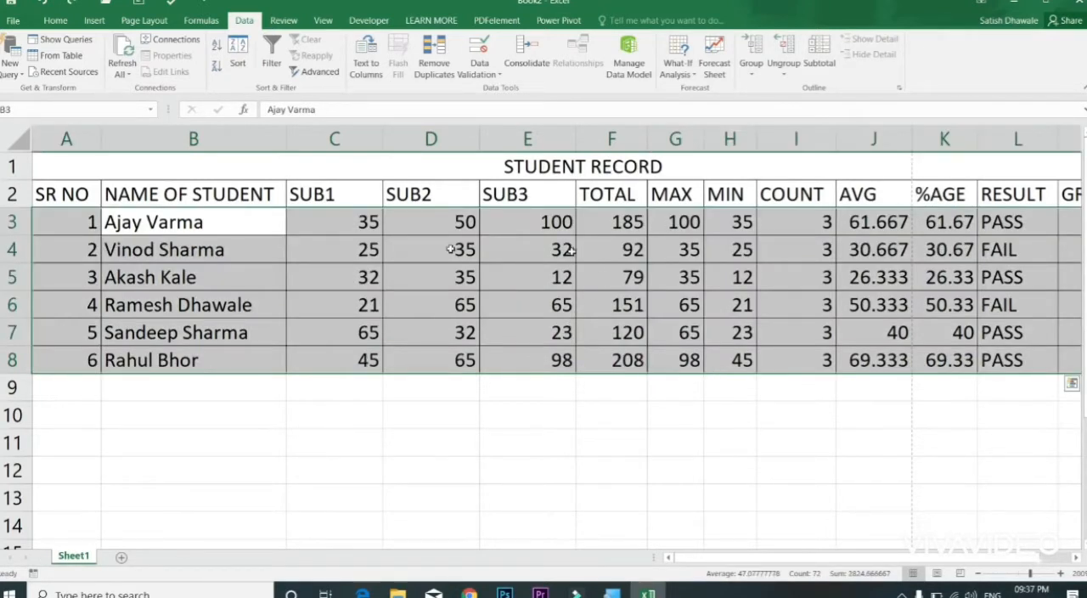
Step: Sort the student names in B3:B8 from Z to A with the selection expanded to the whole table
{"action": "left_click_drag", "start_coordinate": [205, 226], "coordinate": [209, 354]}
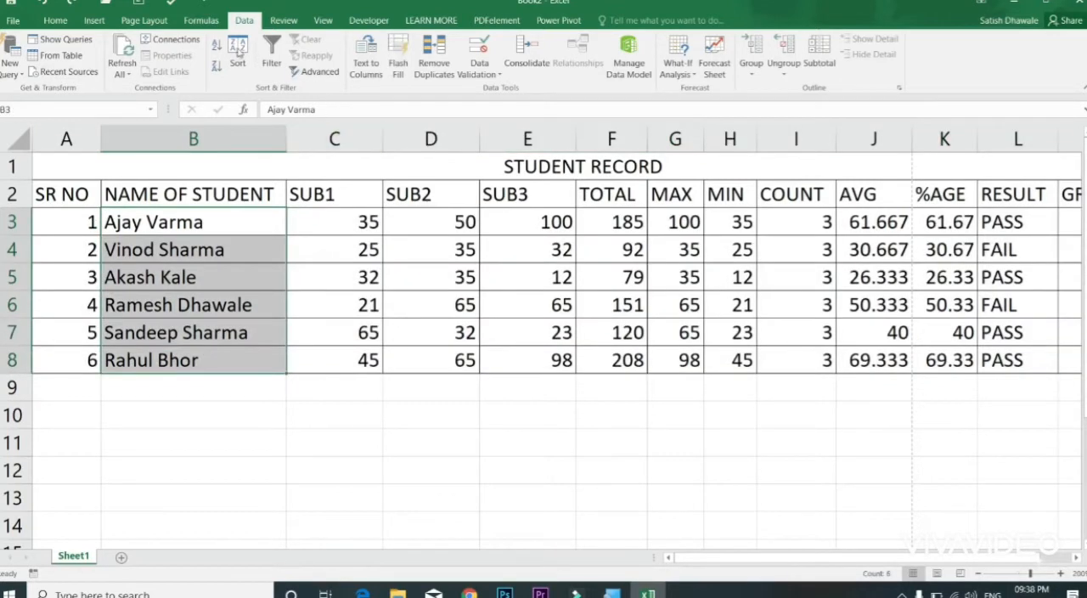
{"action": "left_click", "coordinate": [217, 72]}
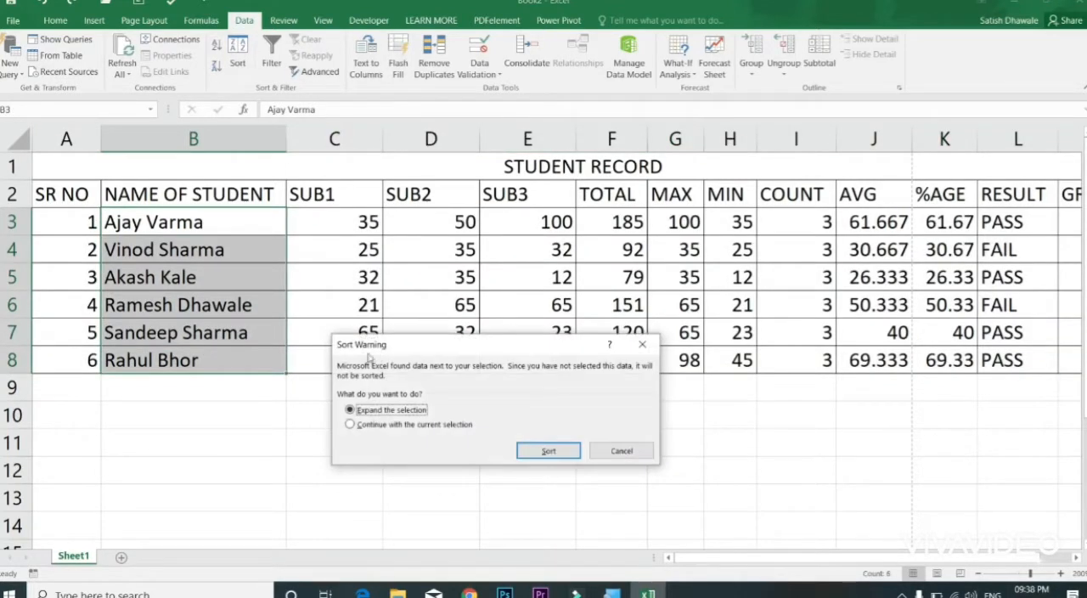
{"action": "left_click", "coordinate": [548, 450]}
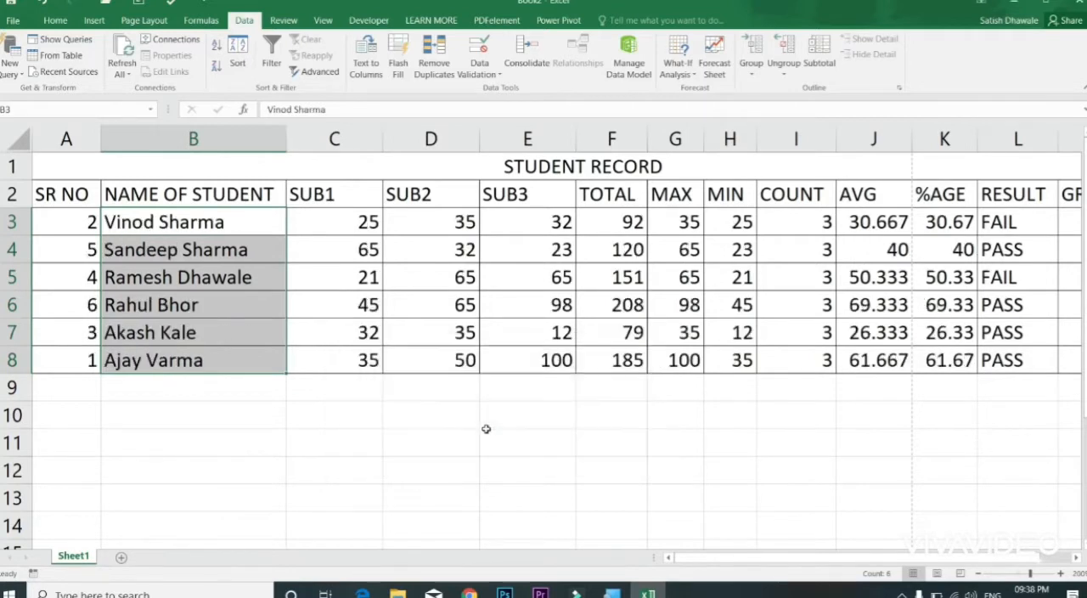
Step: Re-sort the student names in B3:B8 from A to Z with the selection expanded, and check row 3 up to its TOTAL
{"action": "left_click_drag", "start_coordinate": [164, 227], "coordinate": [173, 352]}
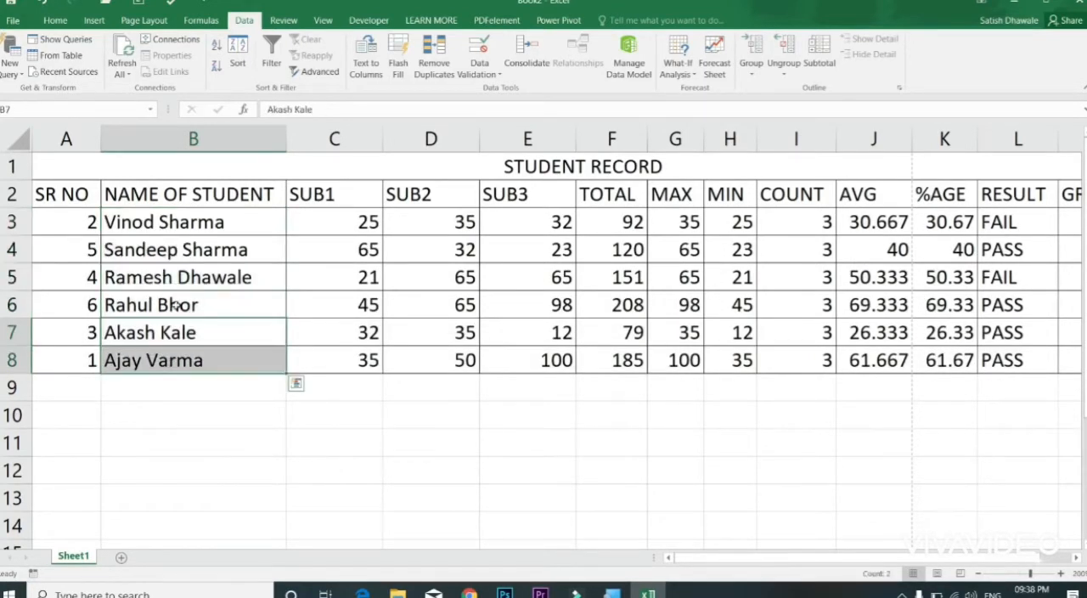
{"action": "left_click", "coordinate": [182, 223]}
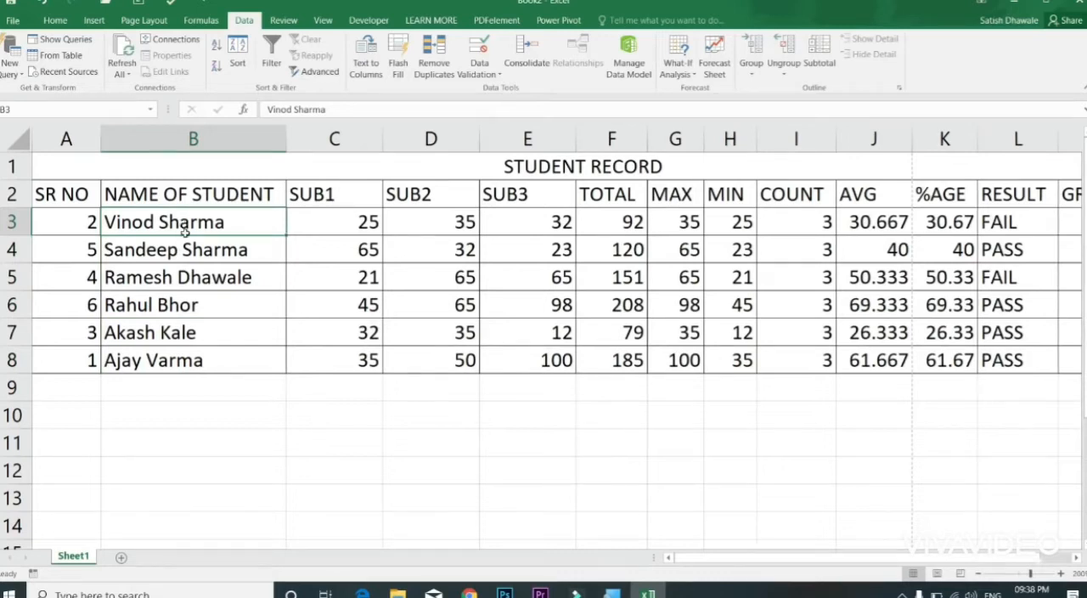
{"action": "left_click_drag", "start_coordinate": [183, 222], "coordinate": [196, 360]}
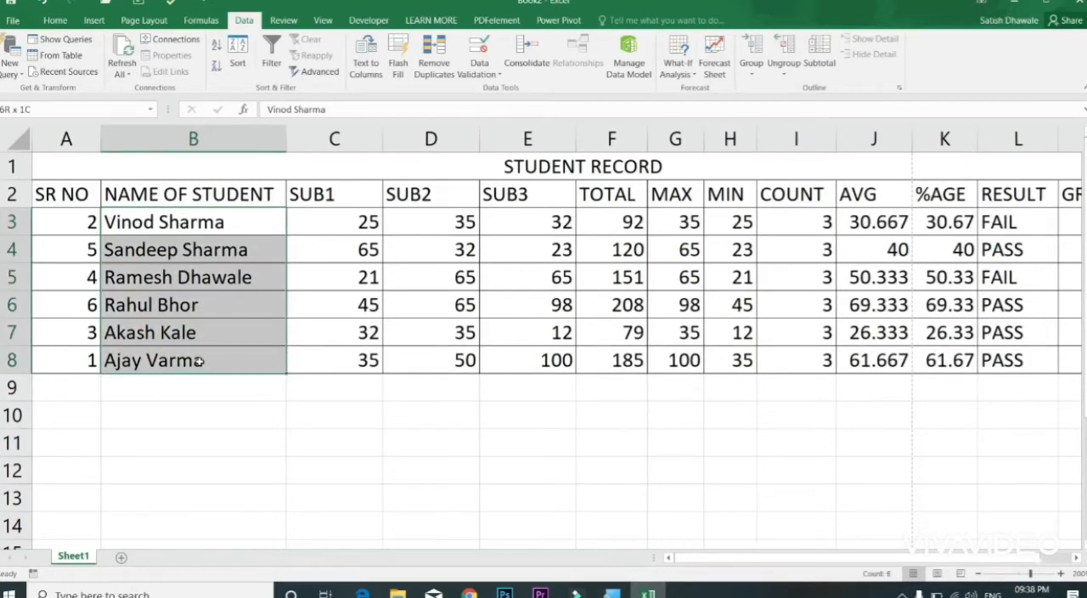
{"action": "left_click", "coordinate": [216, 48]}
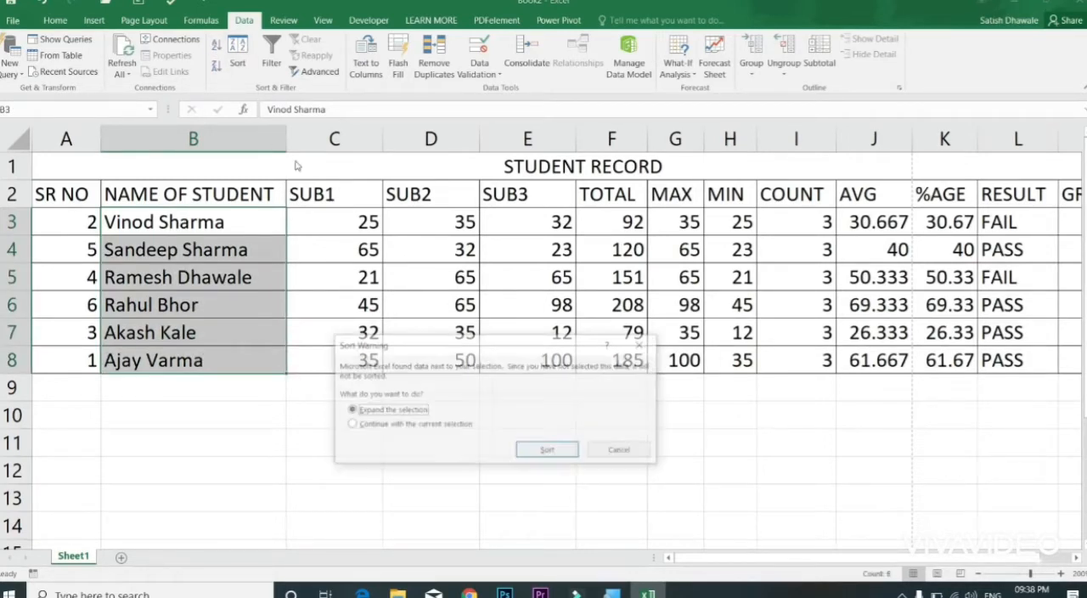
{"action": "left_click", "coordinate": [550, 451]}
{"action": "left_click", "coordinate": [604, 222]}
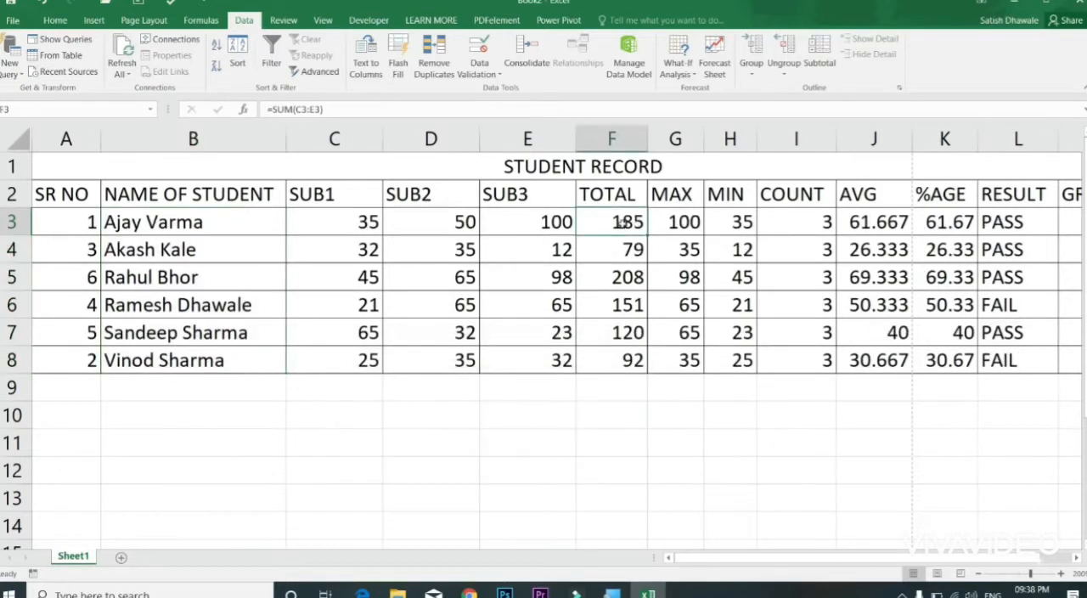
{"action": "left_click_drag", "start_coordinate": [622, 223], "coordinate": [246, 214]}
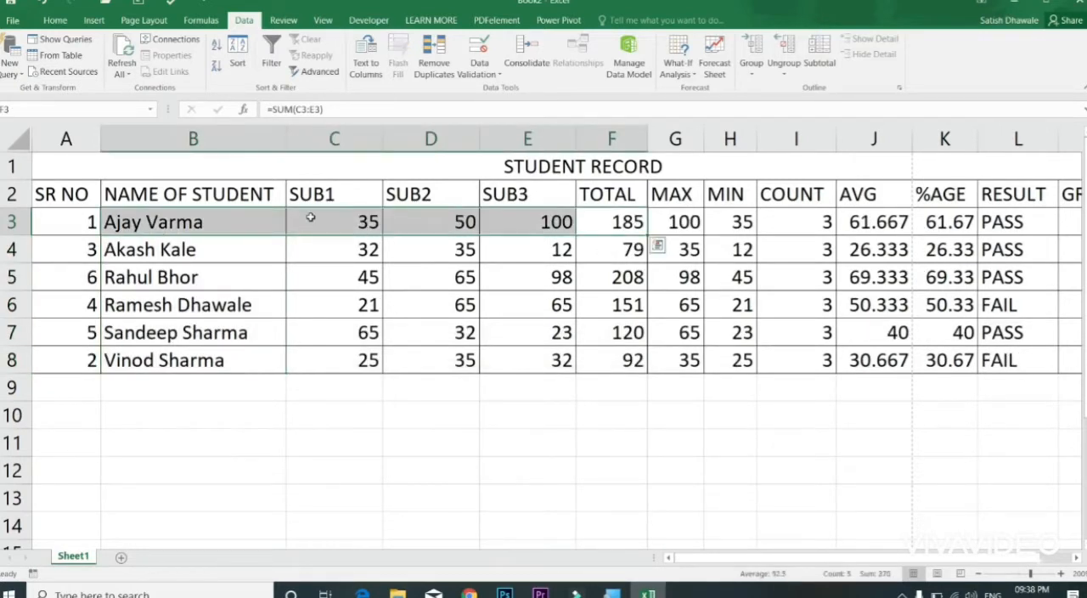
Step: Sort only the SR NO values in A3:A8 from smallest to largest, continuing with the current selection
{"action": "left_click_drag", "start_coordinate": [174, 215], "coordinate": [178, 376]}
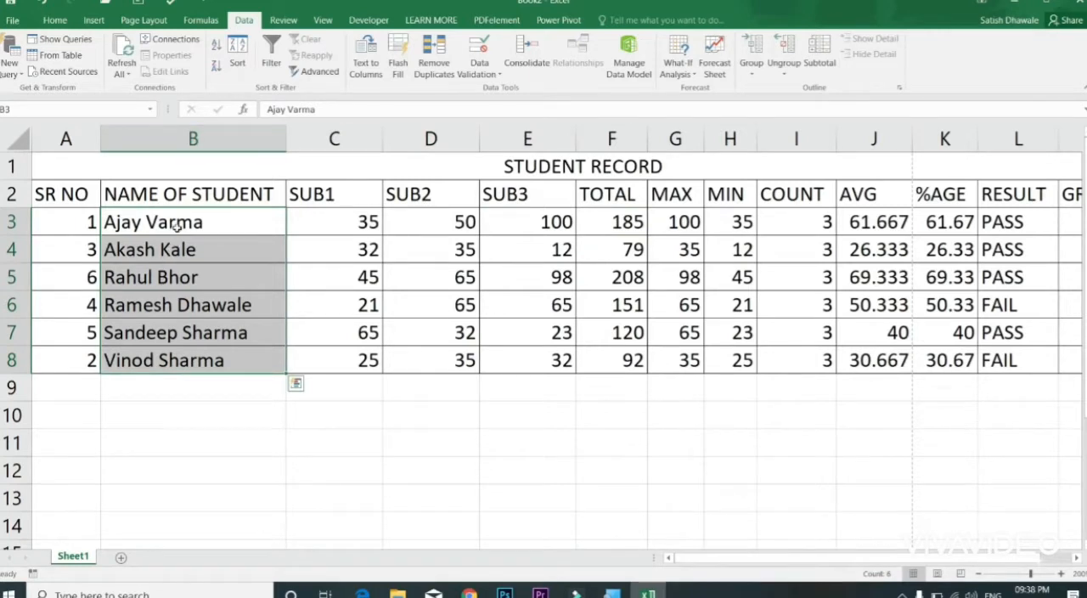
{"action": "left_click_drag", "start_coordinate": [187, 219], "coordinate": [180, 352]}
{"action": "left_click_drag", "start_coordinate": [60, 221], "coordinate": [76, 353]}
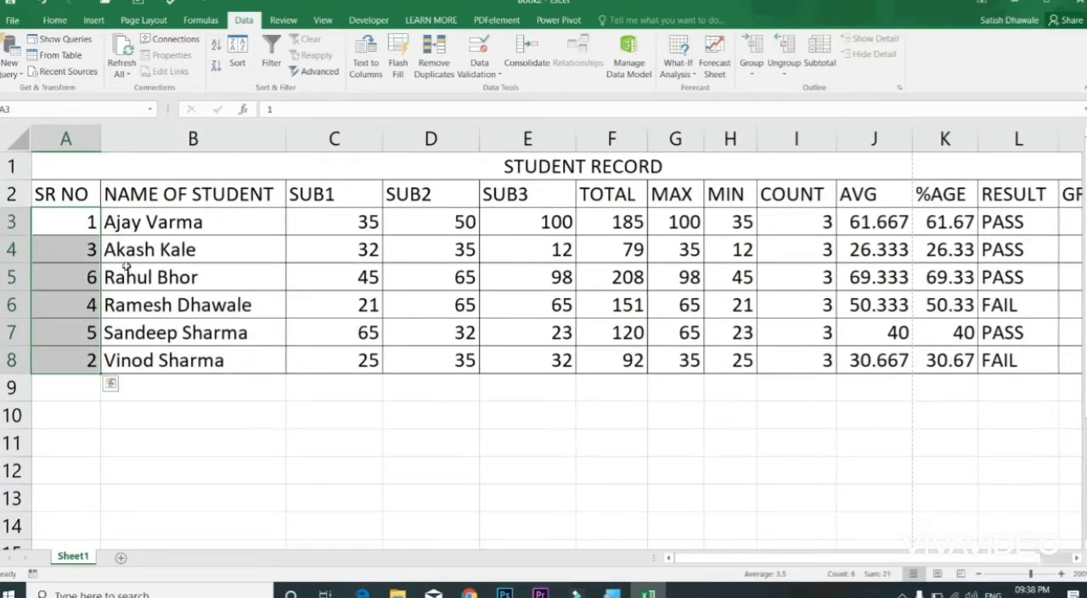
{"action": "left_click", "coordinate": [218, 45]}
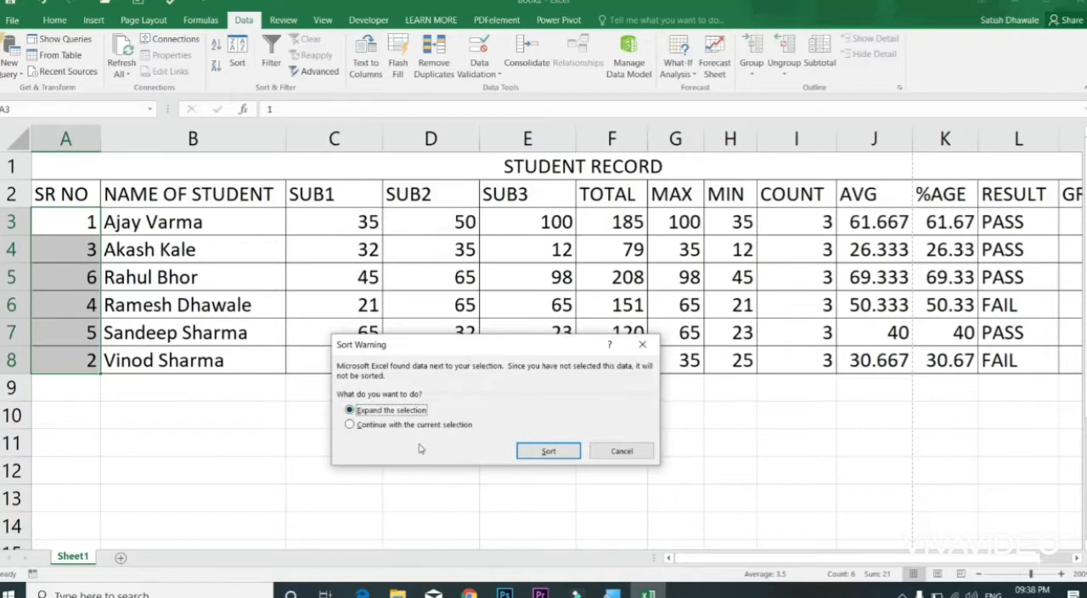
{"action": "left_click", "coordinate": [406, 425]}
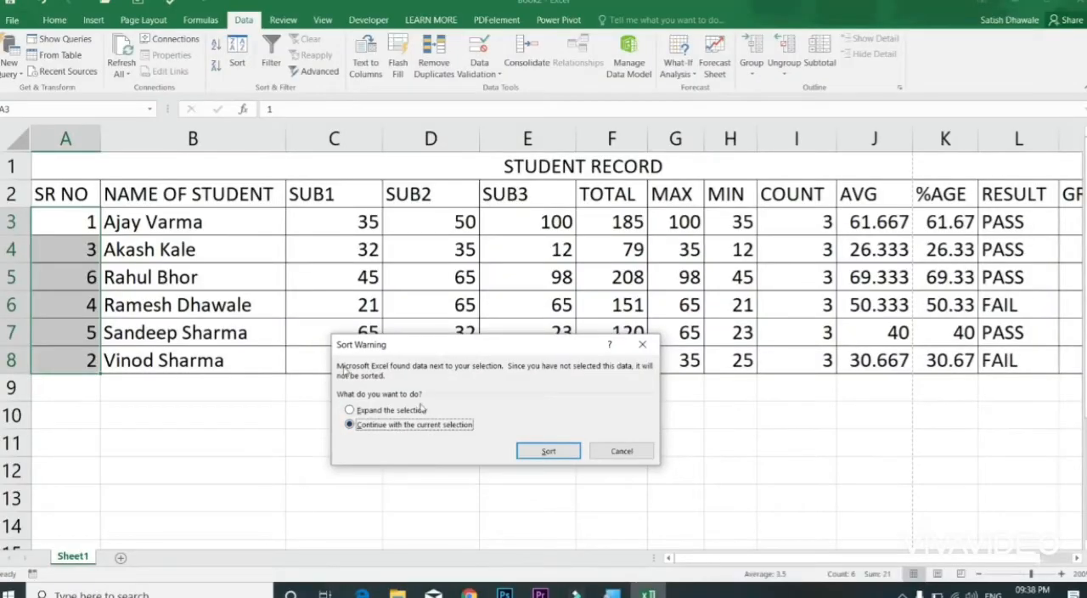
{"action": "left_click", "coordinate": [547, 451]}
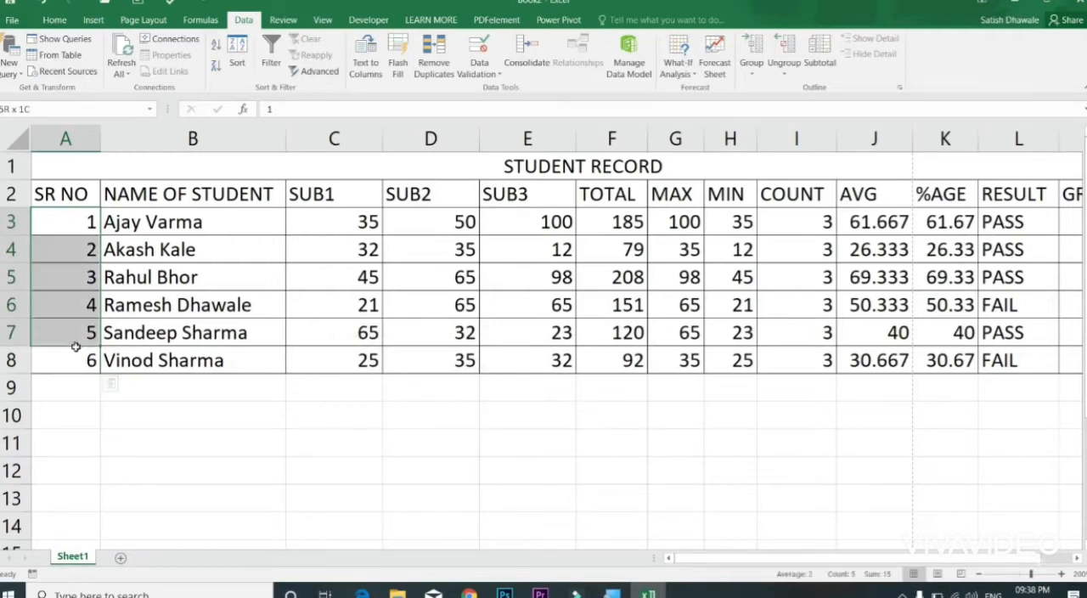
{"action": "left_click_drag", "start_coordinate": [123, 223], "coordinate": [286, 226]}
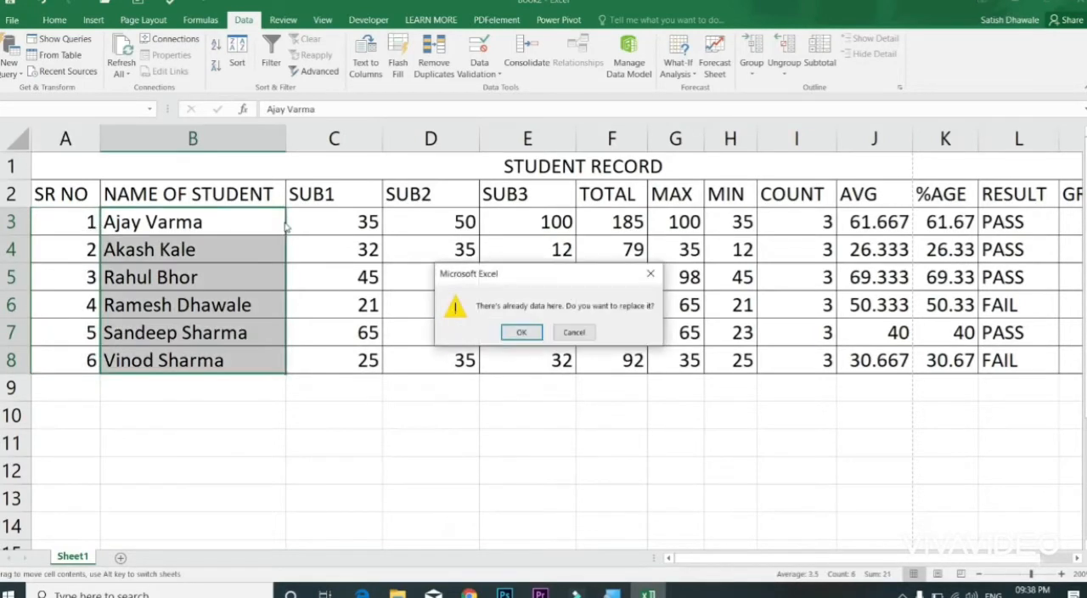
{"action": "left_click", "coordinate": [574, 332]}
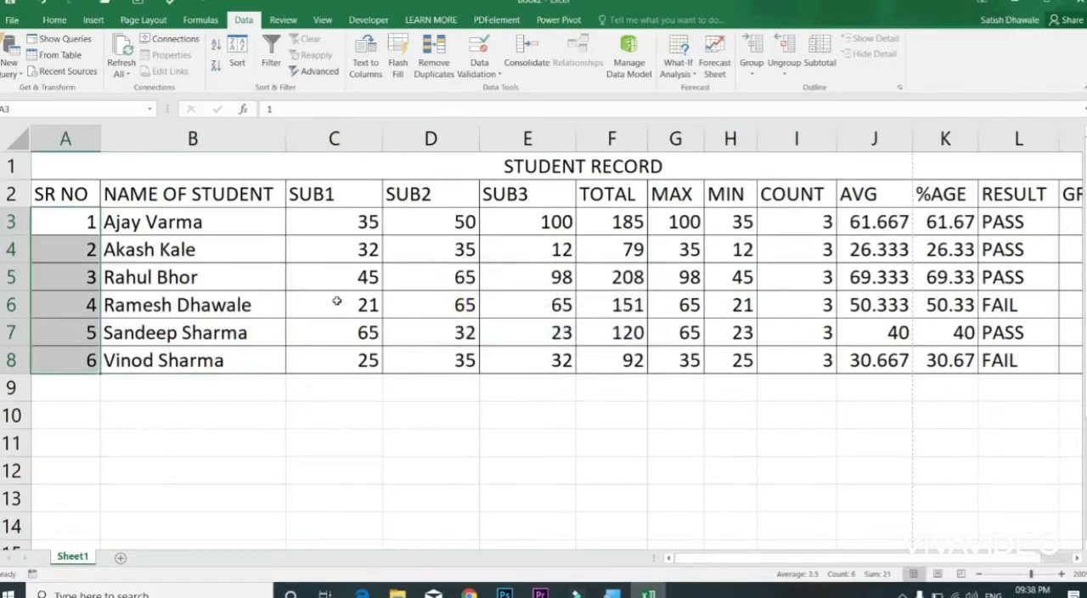
{"action": "key", "text": "Right"}
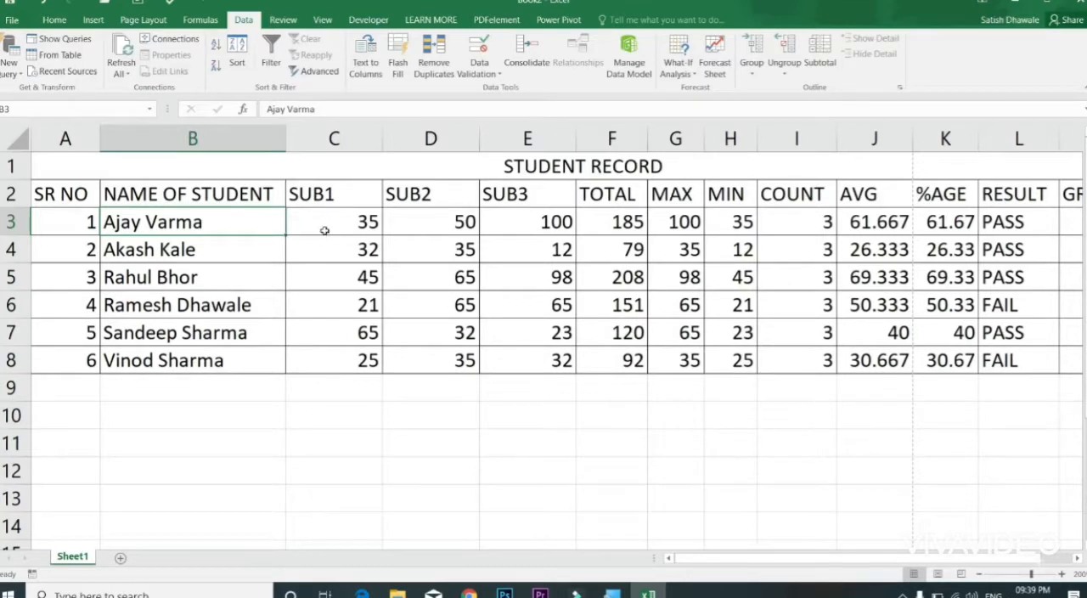
Step: Sort the TOTAL values in F3:F8 from largest to smallest with the selection expanded to the whole table
{"action": "left_click_drag", "start_coordinate": [621, 222], "coordinate": [628, 360]}
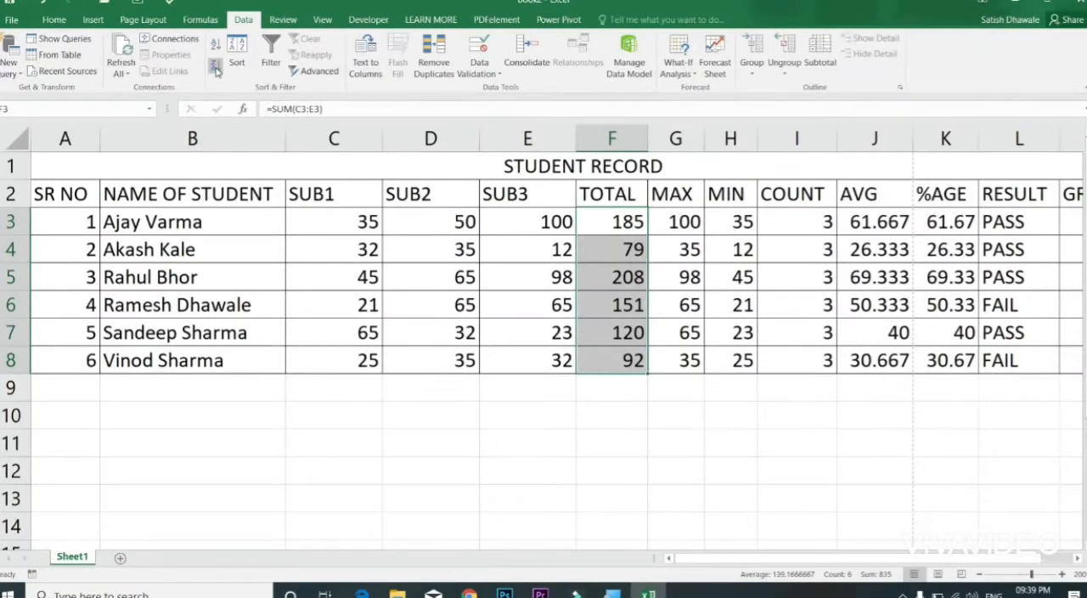
{"action": "left_click", "coordinate": [216, 69]}
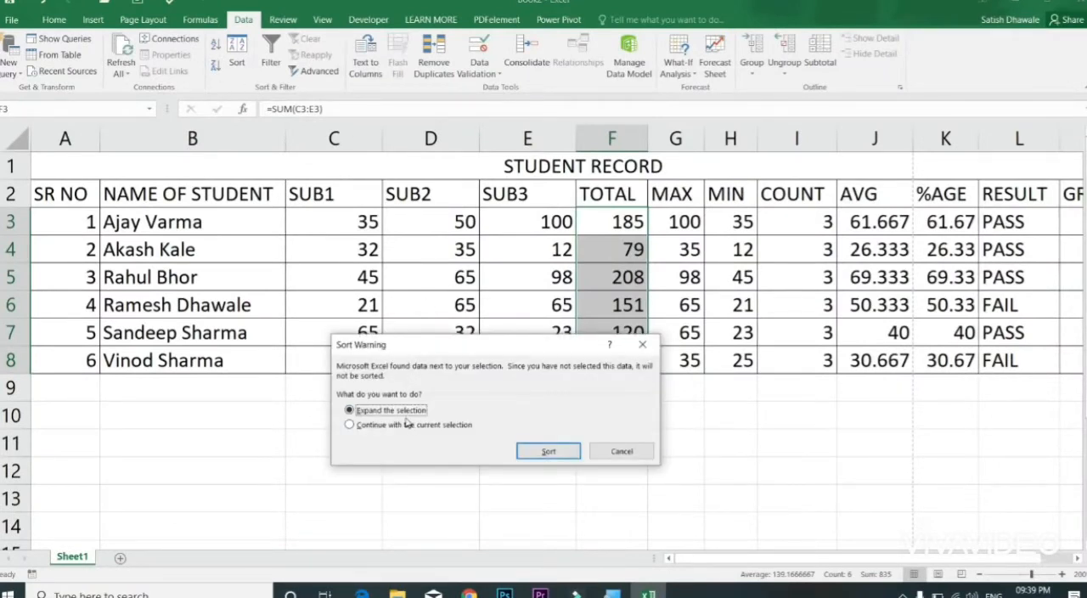
{"action": "left_click", "coordinate": [548, 450]}
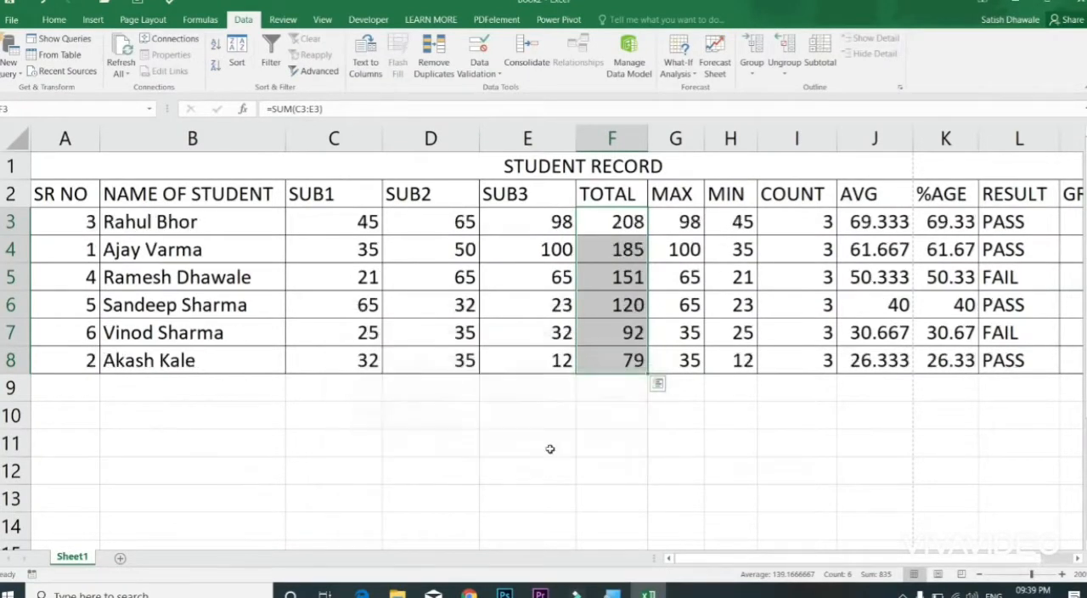
Step: Examine the Sort & Filter options offered for the TOTAL values, the student names in B3:B8 and the SUB2 marks, including Custom Sort
{"action": "left_click", "coordinate": [54, 18]}
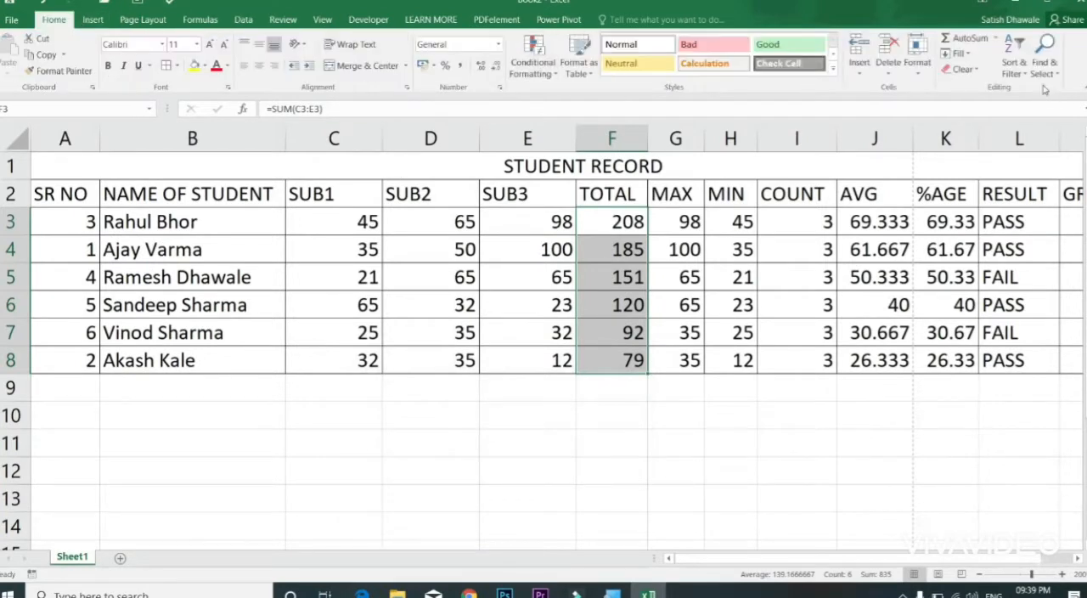
{"action": "left_click", "coordinate": [1015, 59]}
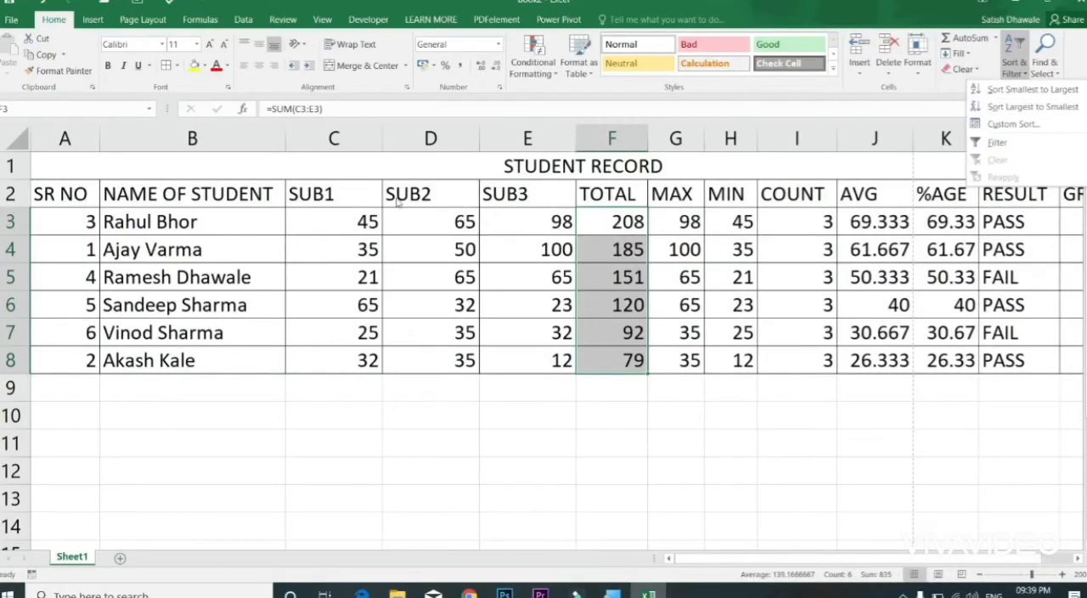
{"action": "left_click", "coordinate": [240, 216]}
{"action": "left_click_drag", "start_coordinate": [241, 217], "coordinate": [246, 359]}
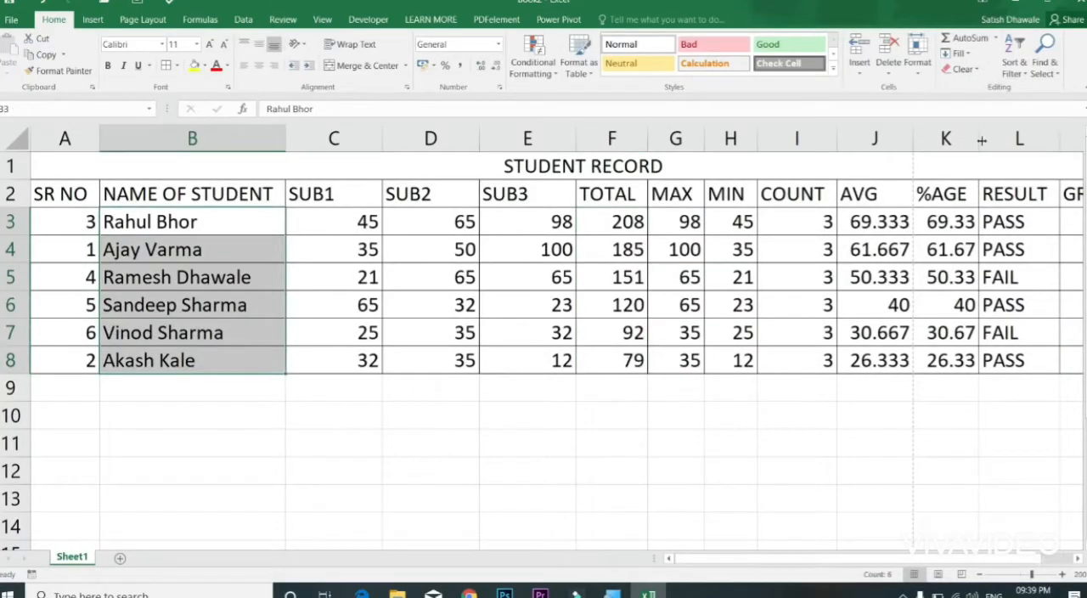
{"action": "left_click", "coordinate": [1017, 72]}
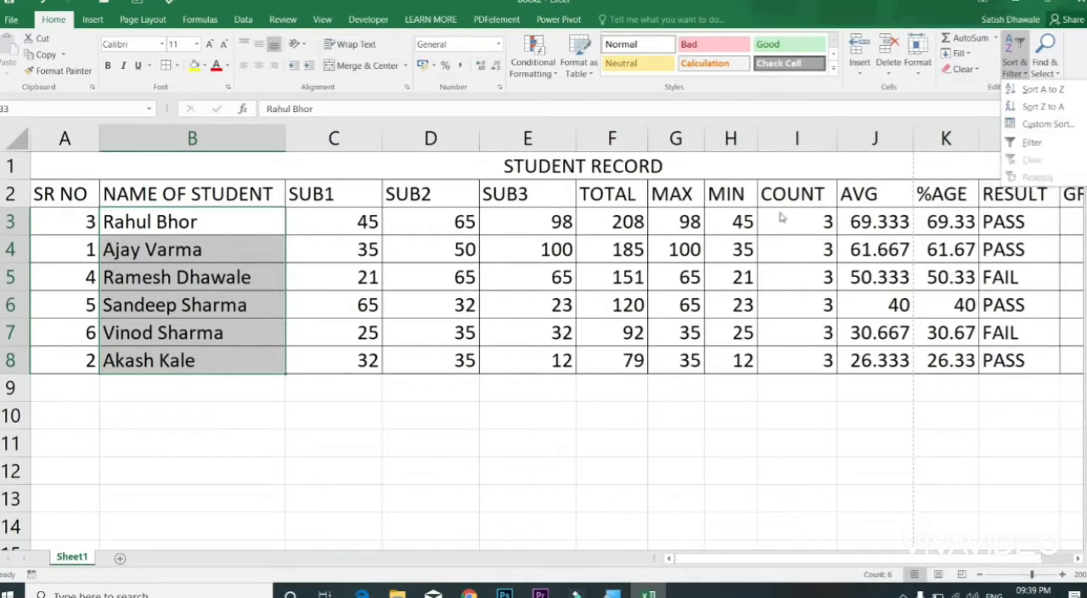
{"action": "left_click", "coordinate": [654, 257]}
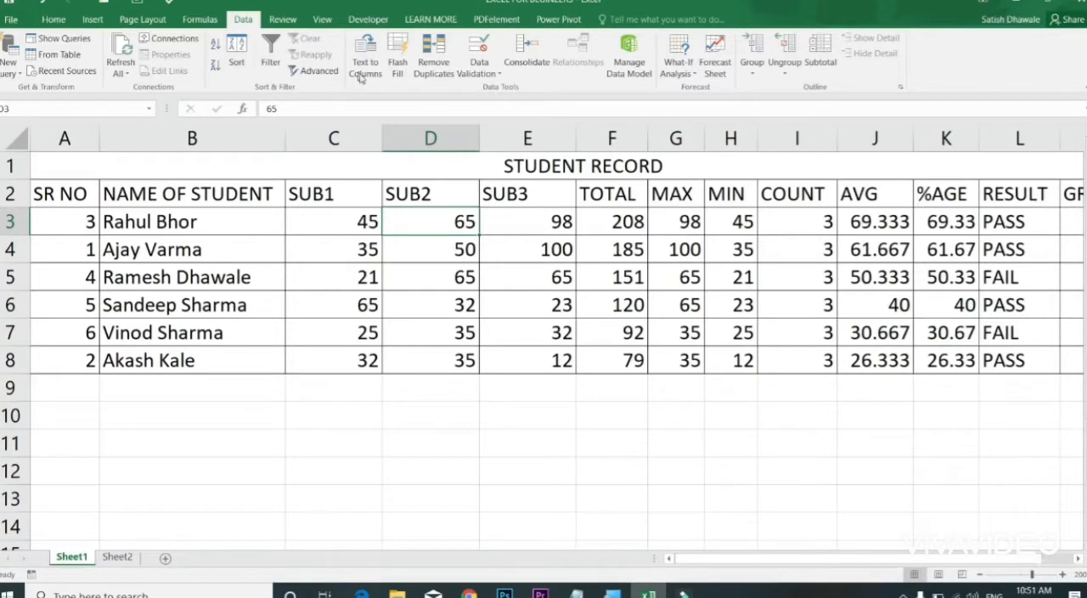
{"action": "left_click", "coordinate": [54, 19]}
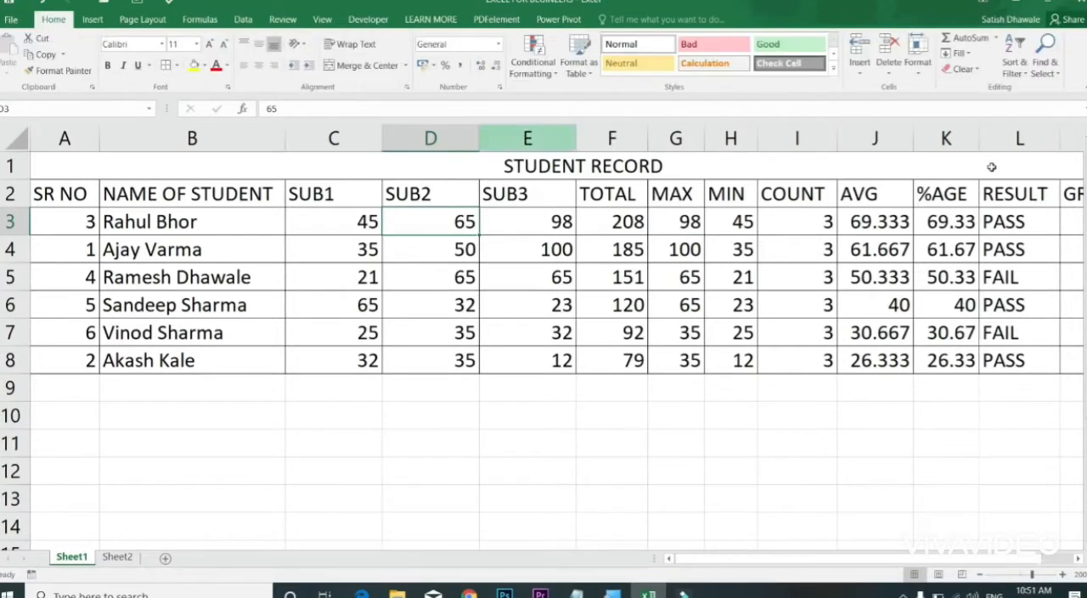
{"action": "left_click", "coordinate": [1015, 67]}
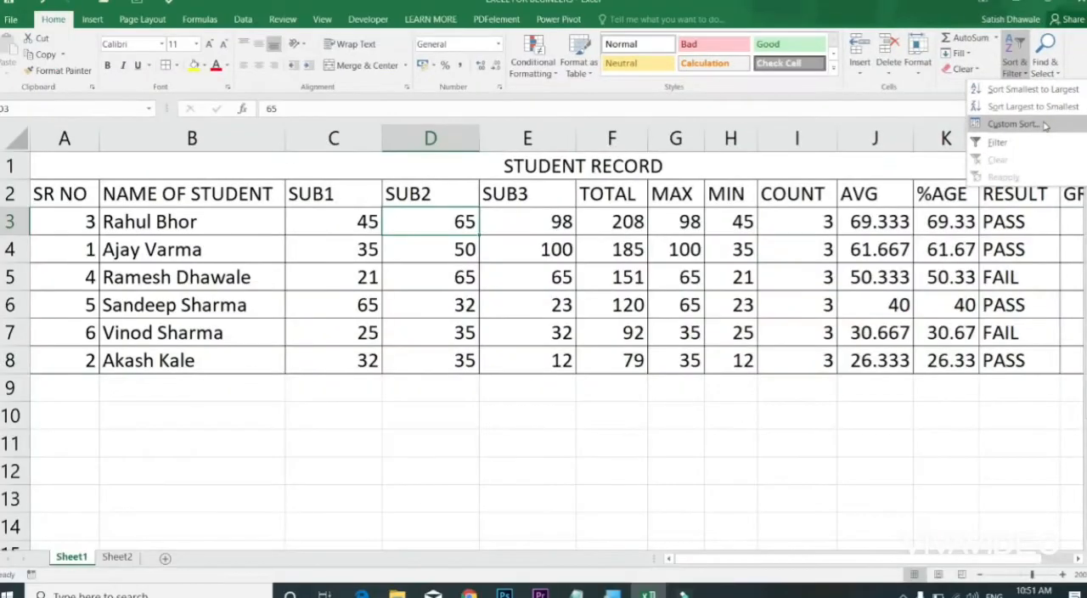
{"action": "left_click", "coordinate": [650, 297]}
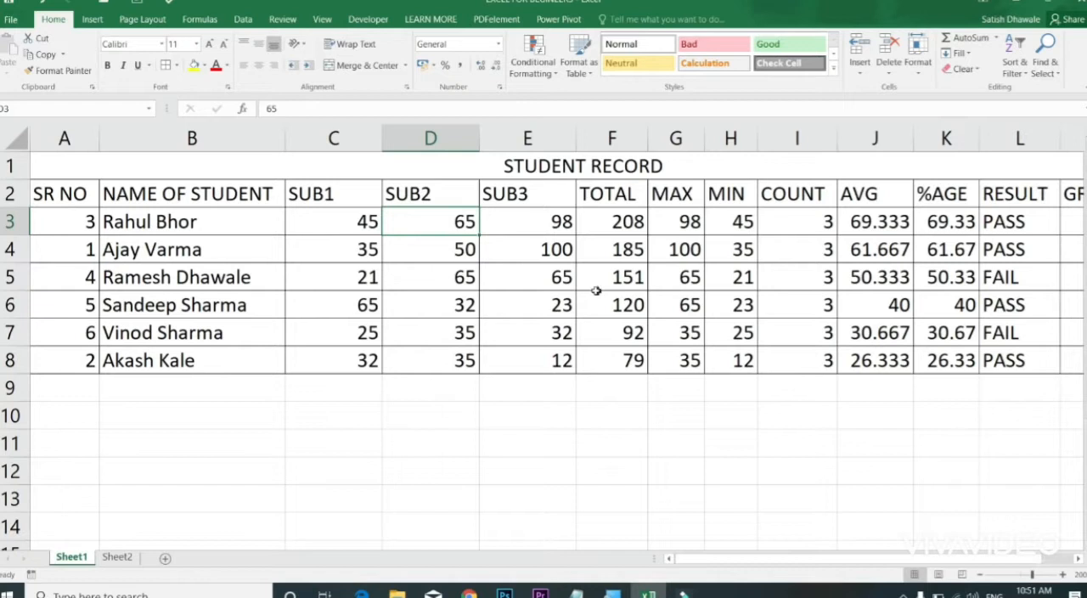
Step: On Sheet2, complete the heading in C1 so that it reads Department
{"action": "left_click", "coordinate": [115, 559]}
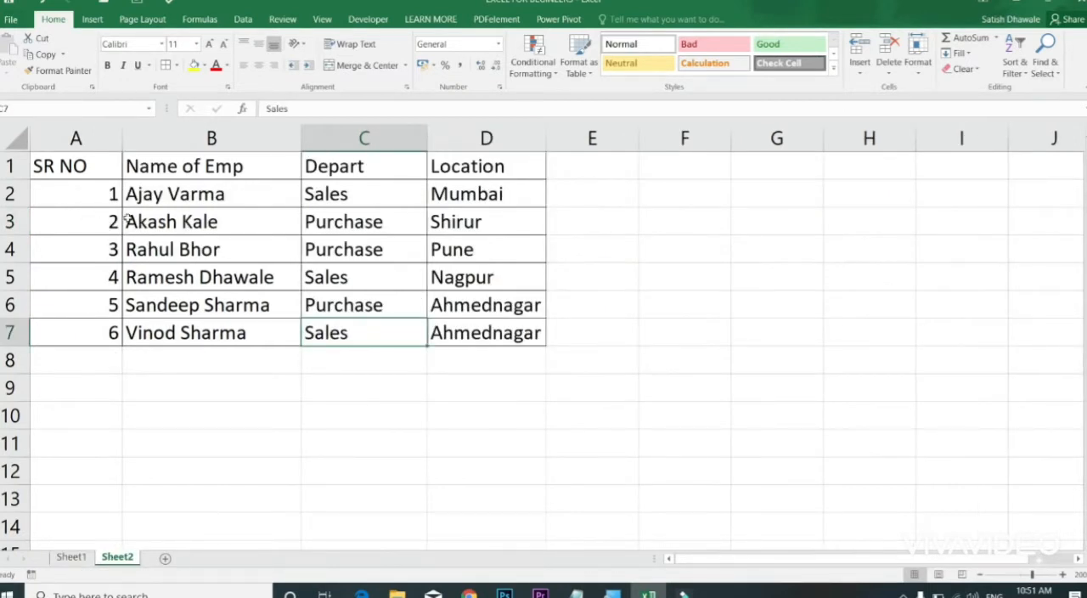
{"action": "left_click", "coordinate": [372, 168]}
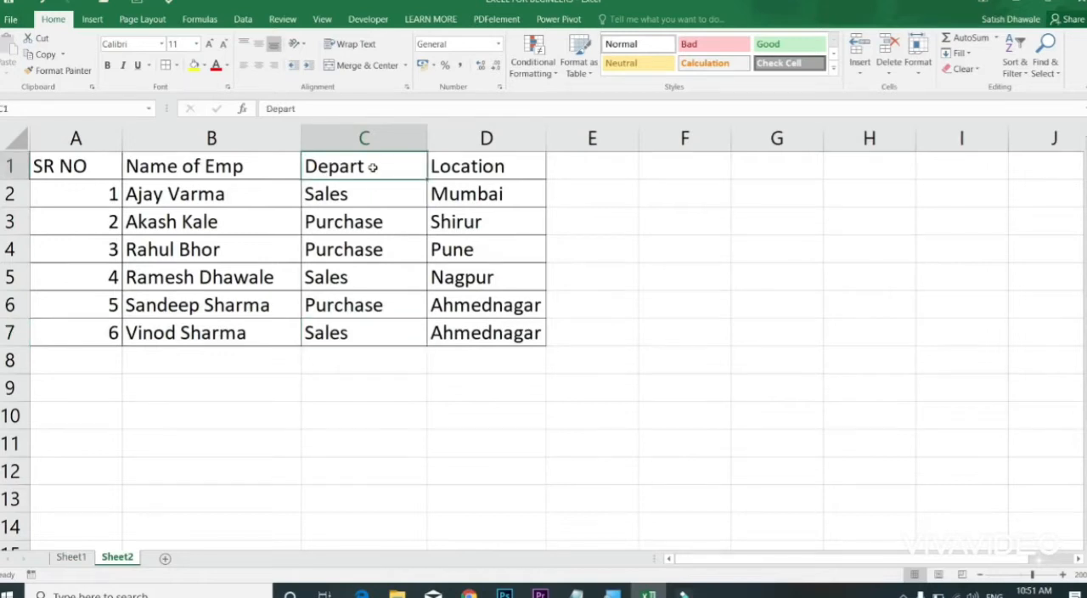
{"action": "double_click", "coordinate": [373, 167]}
{"action": "type", "text": "ment"}
{"action": "key", "text": "Return"}
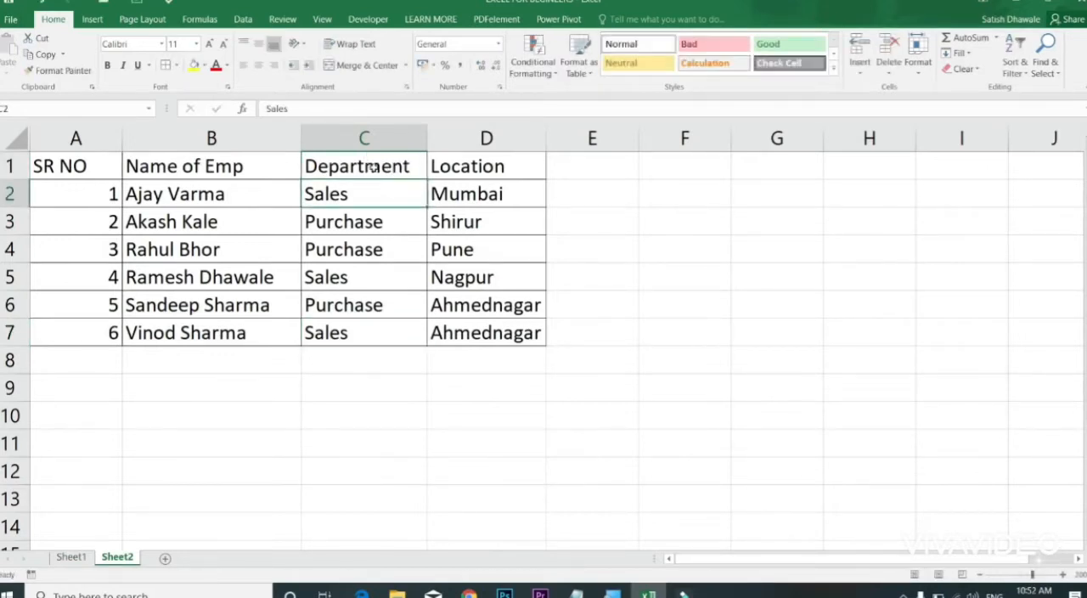
Step: Check the Department entries in C2:C7 and the locations beside the Sales entries in rows 7, 5 and 2
{"action": "left_click", "coordinate": [371, 166]}
{"action": "left_click_drag", "start_coordinate": [371, 167], "coordinate": [365, 329]}
{"action": "left_click_drag", "start_coordinate": [383, 204], "coordinate": [378, 327]}
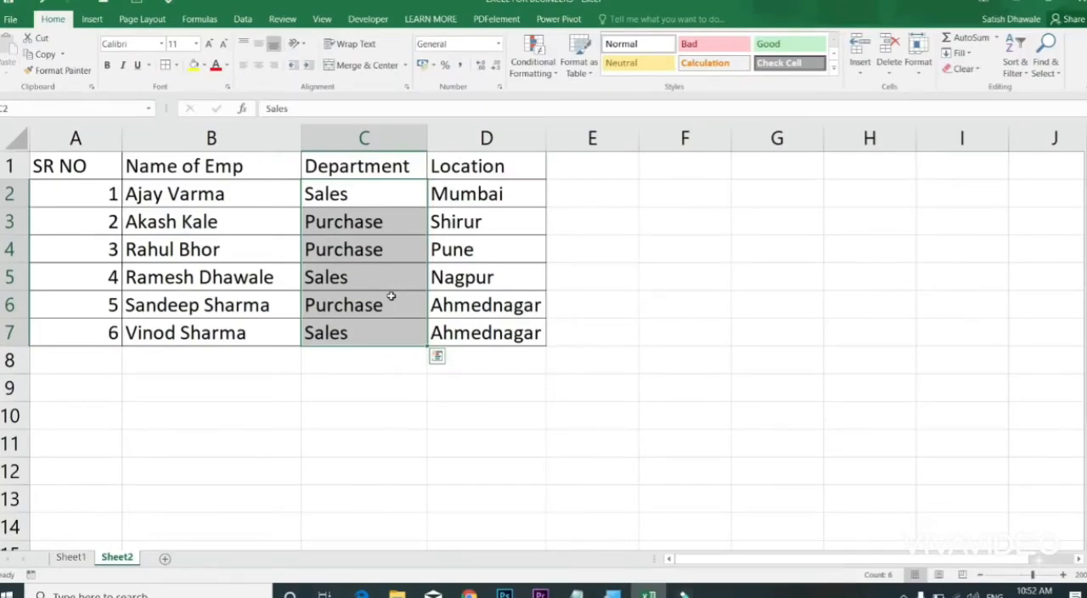
{"action": "left_click", "coordinate": [355, 333]}
{"action": "left_click_drag", "start_coordinate": [405, 331], "coordinate": [484, 334]}
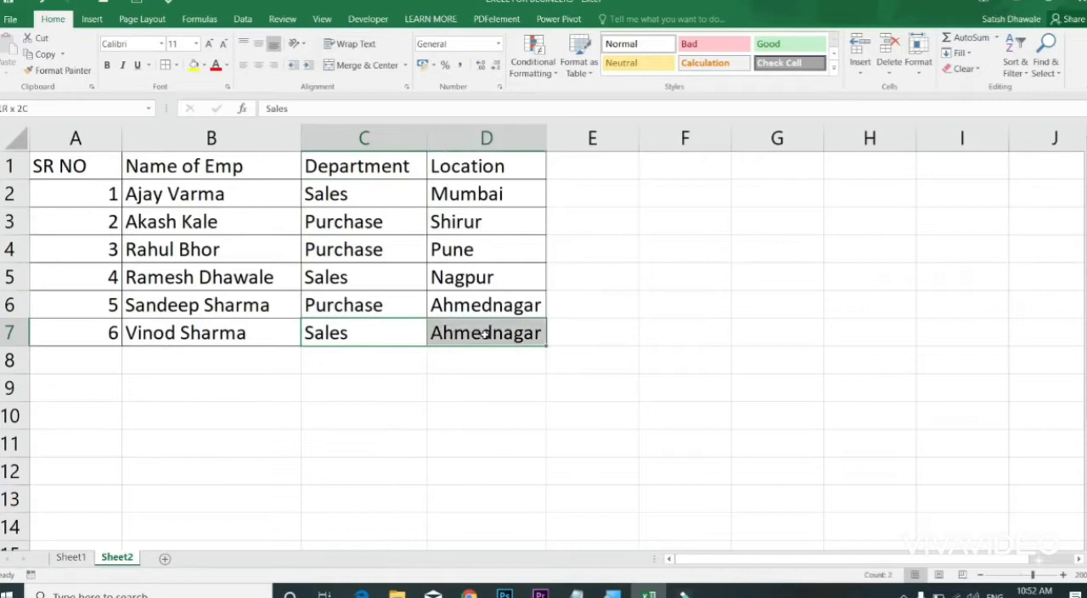
{"action": "left_click_drag", "start_coordinate": [408, 277], "coordinate": [468, 280]}
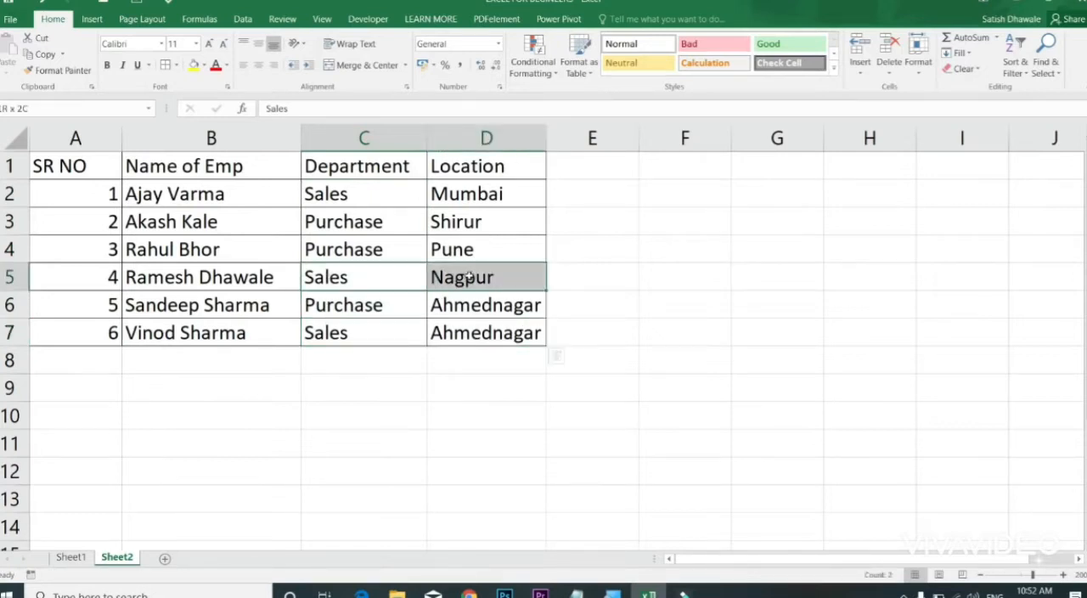
{"action": "left_click_drag", "start_coordinate": [384, 333], "coordinate": [494, 329]}
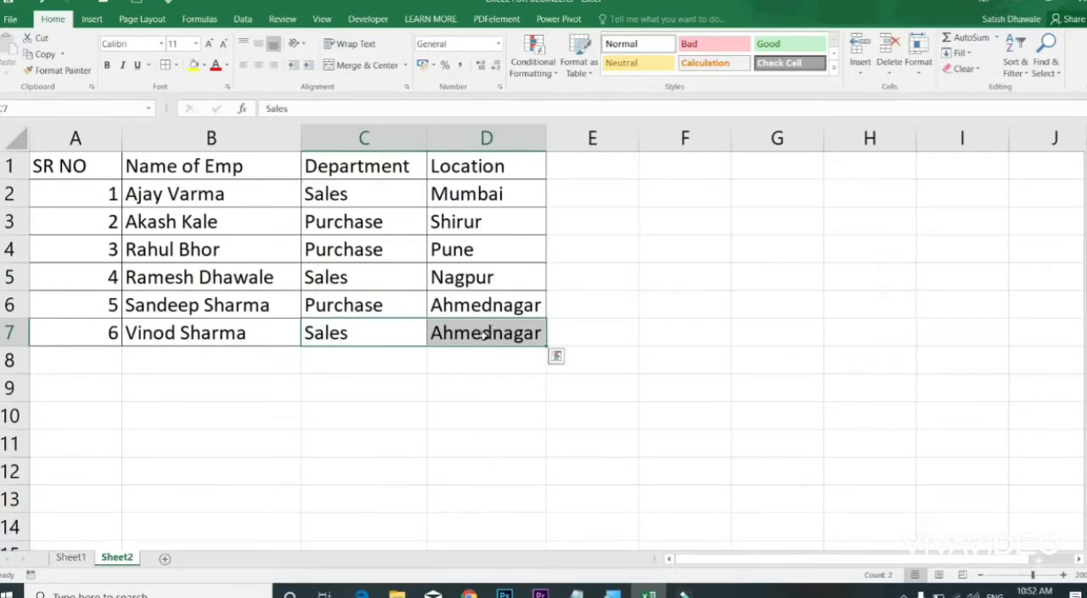
{"action": "left_click", "coordinate": [486, 334]}
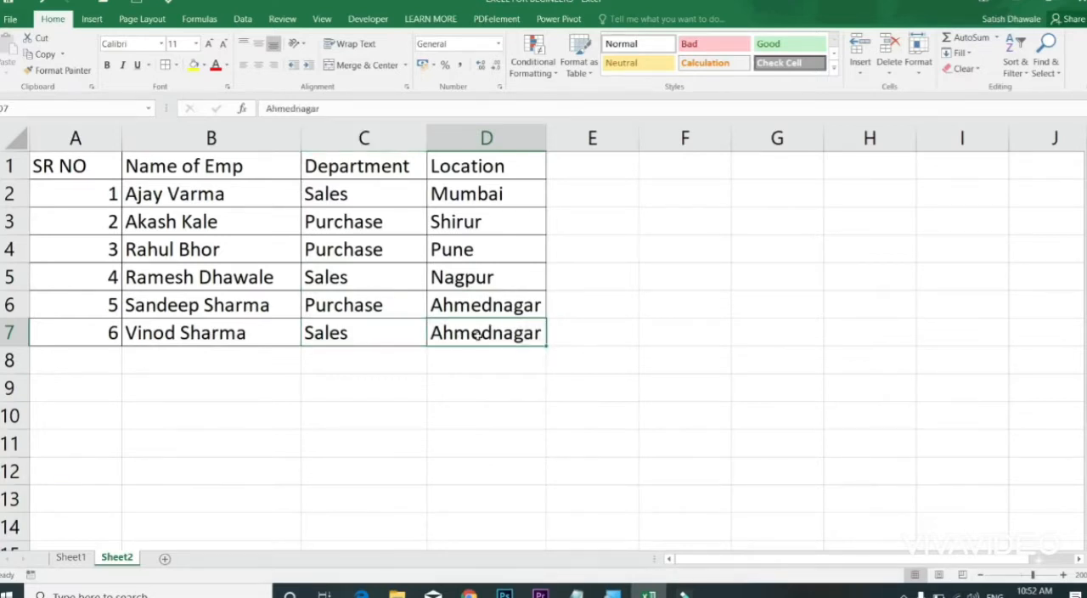
{"action": "left_click_drag", "start_coordinate": [361, 195], "coordinate": [476, 196]}
{"action": "left_click_drag", "start_coordinate": [383, 277], "coordinate": [501, 279]}
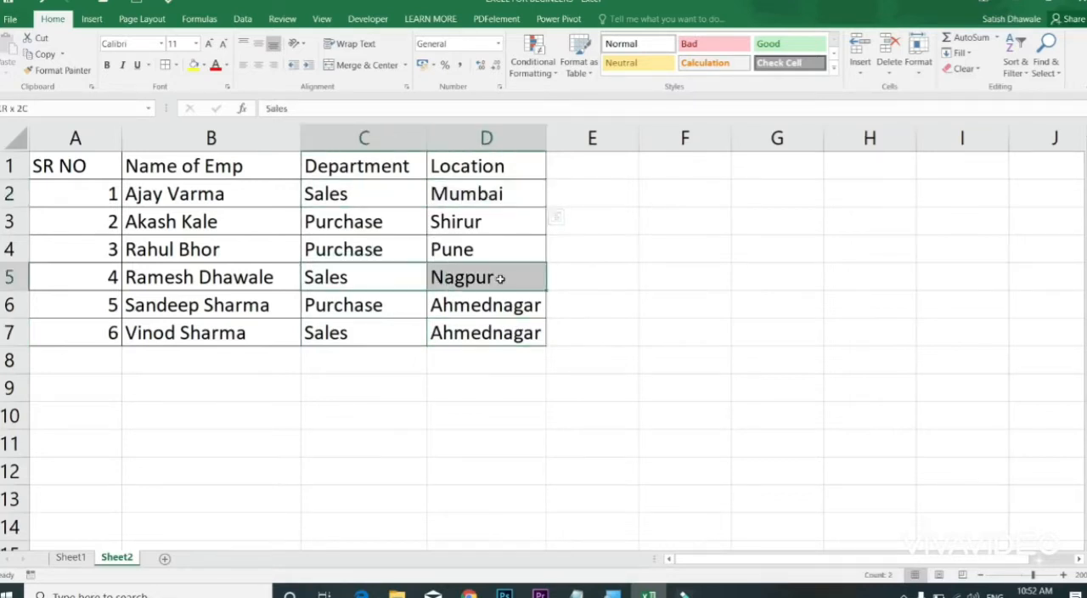
Step: Examine the Department values in C2:C7 and the Location values in D2:D7, separately and together
{"action": "left_click_drag", "start_coordinate": [413, 193], "coordinate": [406, 345]}
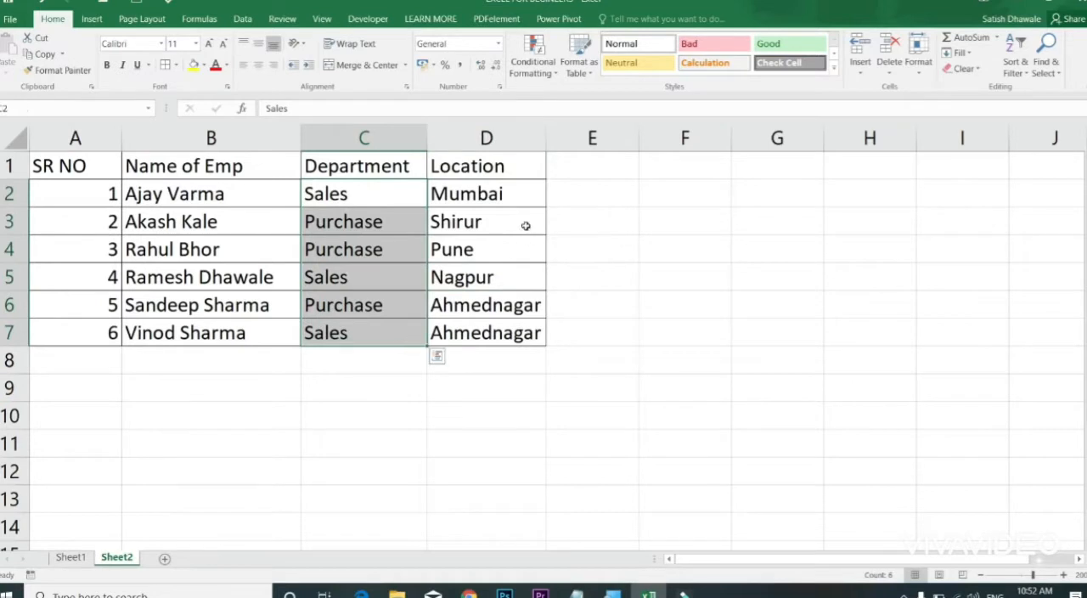
{"action": "left_click_drag", "start_coordinate": [502, 189], "coordinate": [496, 331]}
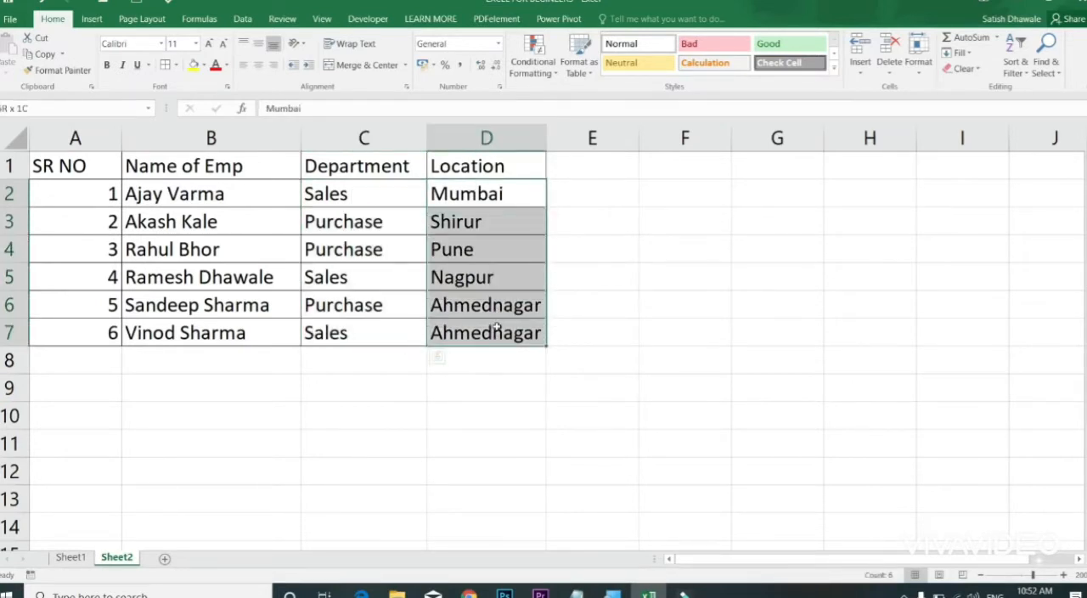
{"action": "left_click_drag", "start_coordinate": [364, 194], "coordinate": [489, 333]}
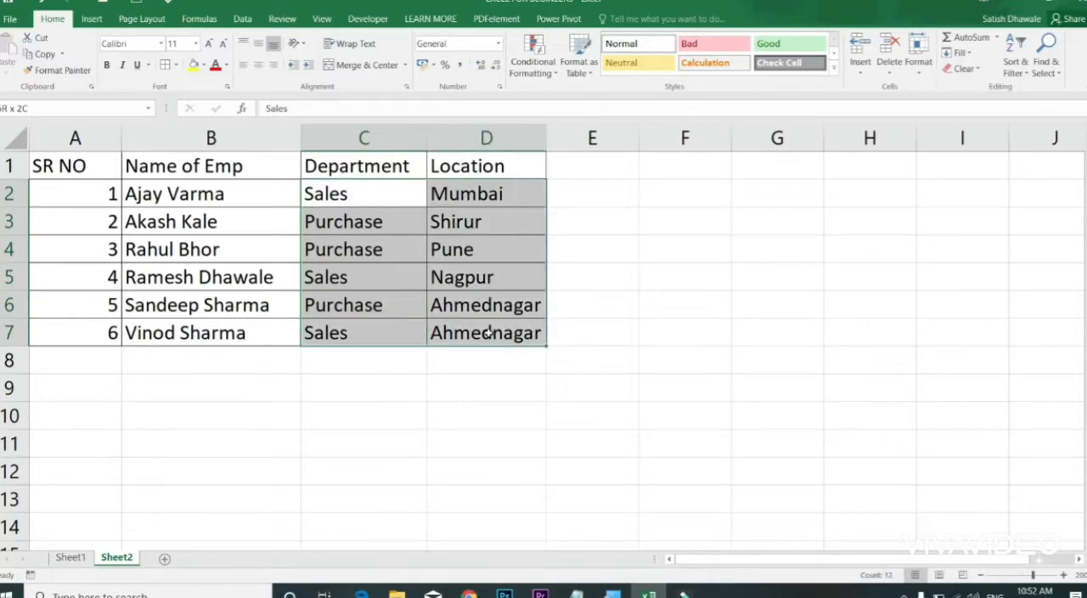
{"action": "left_click", "coordinate": [357, 213]}
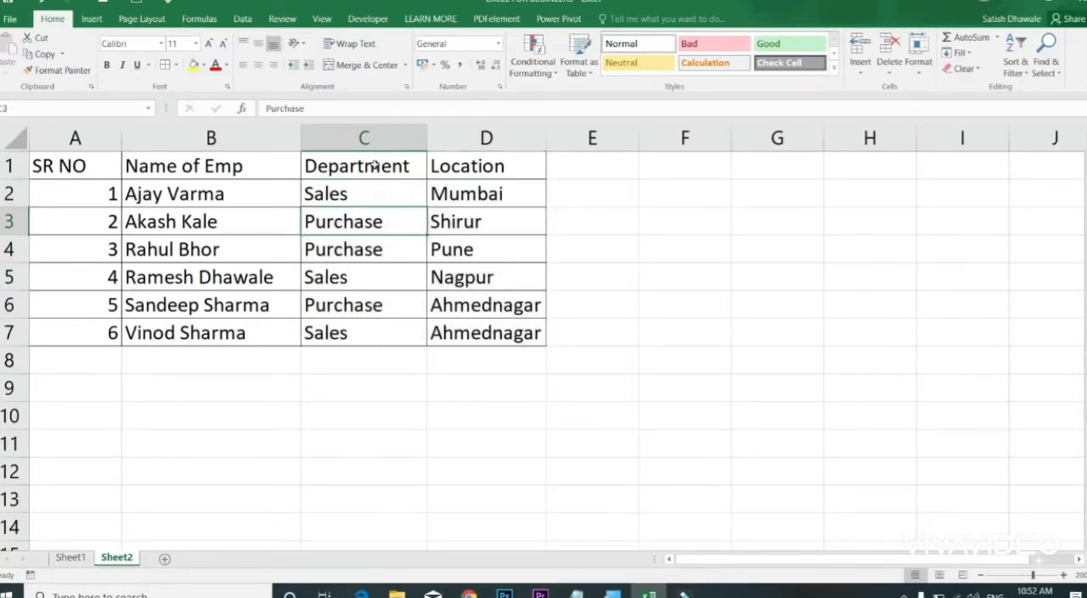
Step: Start a custom sort from the Department column C1:C7 with the selection expanded to the whole employee table
{"action": "left_click_drag", "start_coordinate": [374, 164], "coordinate": [376, 333]}
{"action": "left_click", "coordinate": [242, 18]}
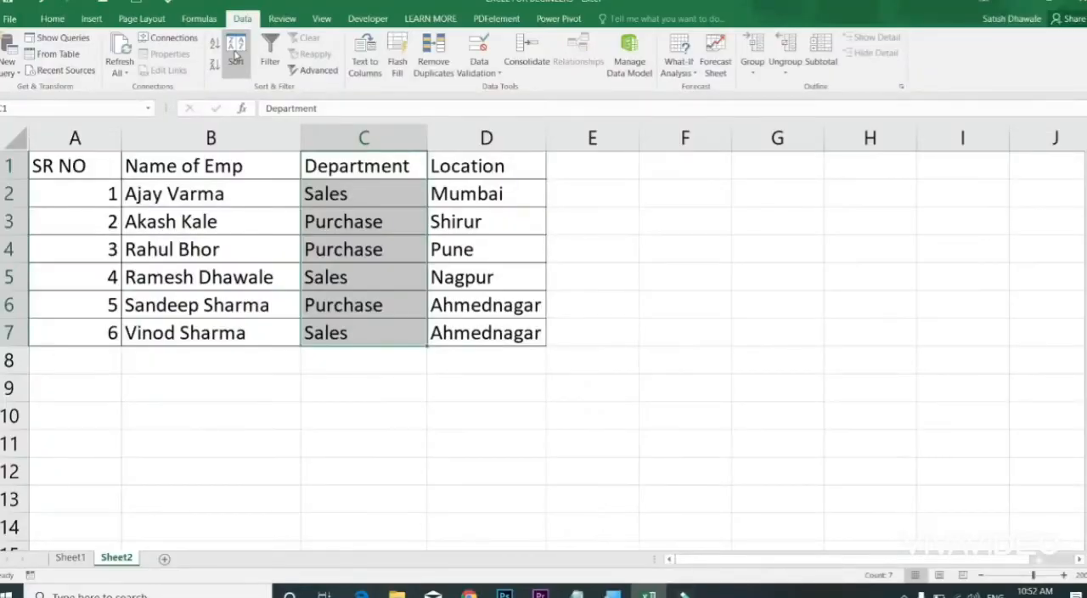
{"action": "left_click", "coordinate": [236, 53]}
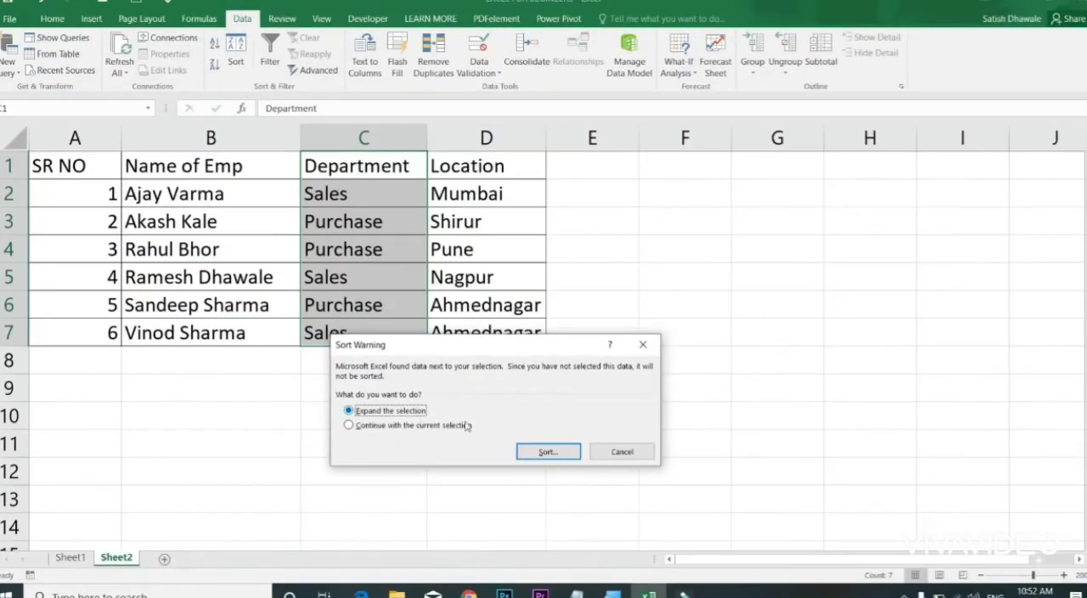
{"action": "left_click", "coordinate": [529, 451]}
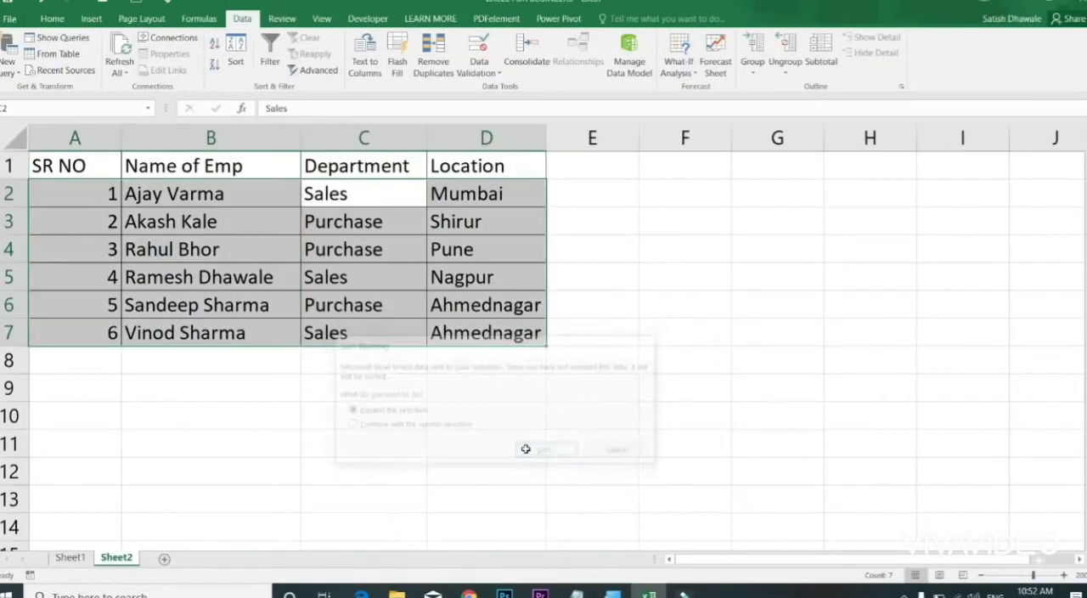
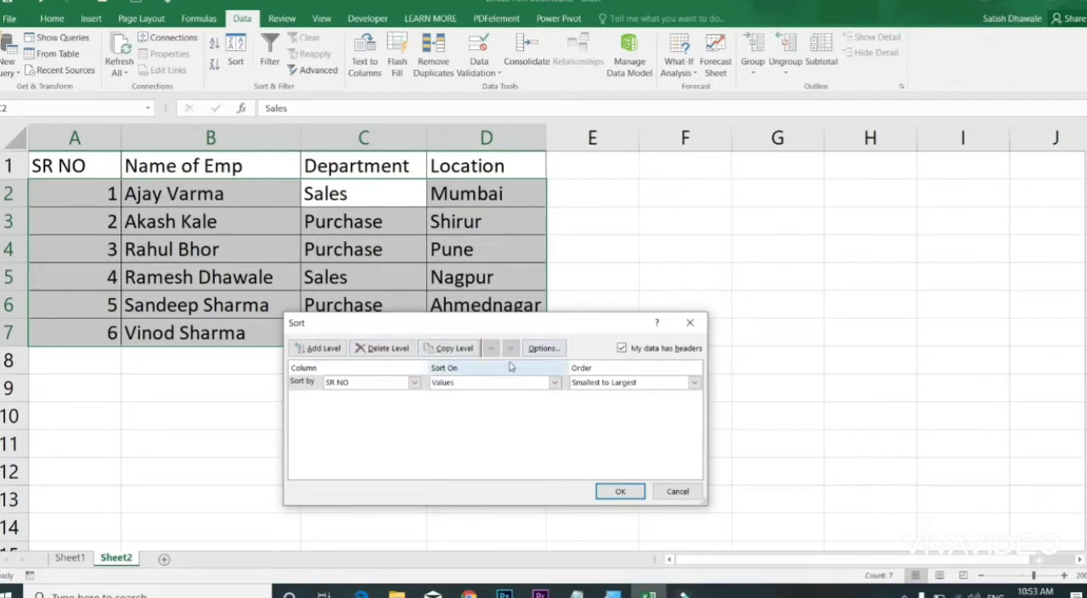
Step: Set the primary sort level to the Department column by values in Z to A order
{"action": "left_click", "coordinate": [365, 387]}
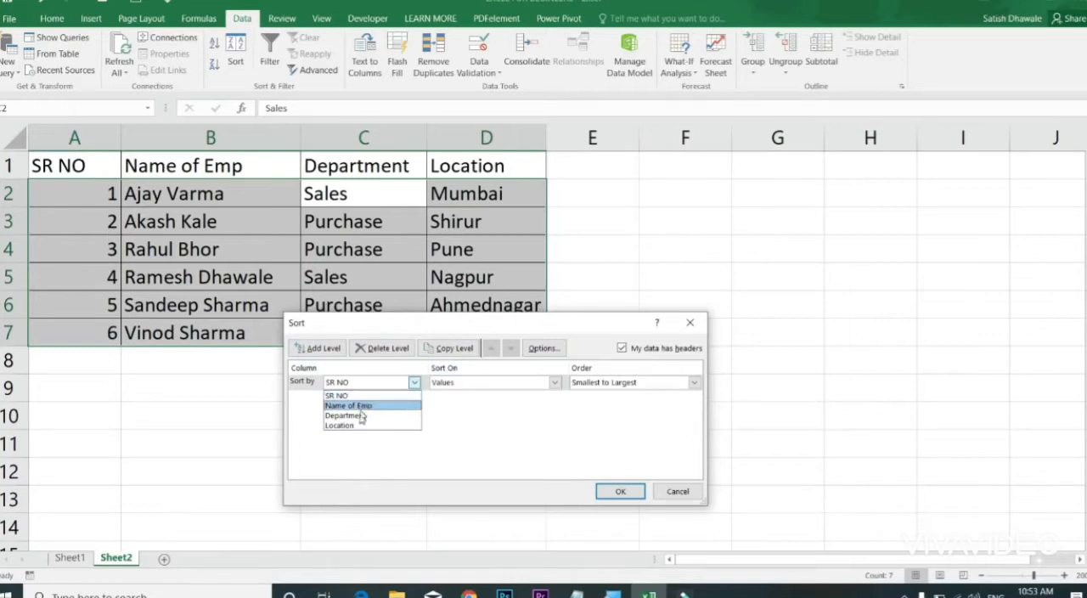
{"action": "left_click", "coordinate": [361, 415]}
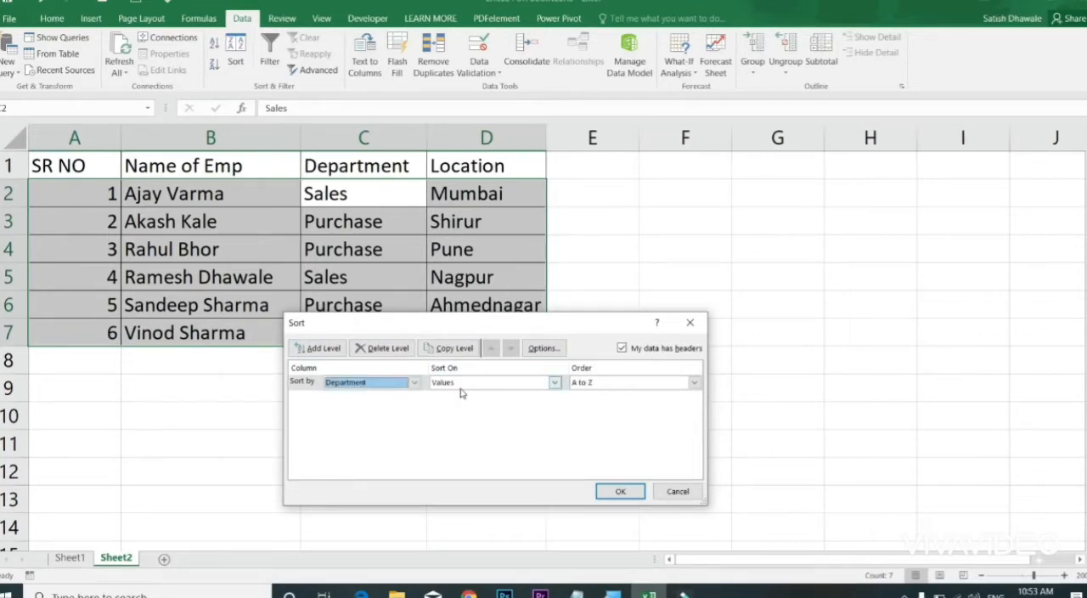
{"action": "left_click", "coordinate": [590, 385]}
{"action": "left_click", "coordinate": [593, 406]}
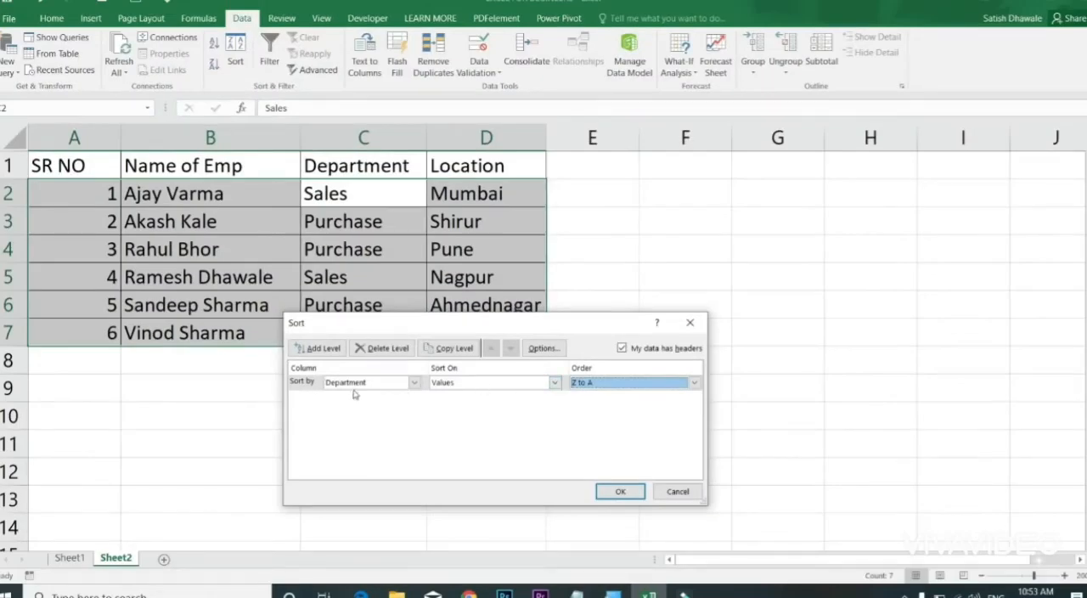
Step: Add a second sort level on Location by values in A to Z order and apply the custom sort
{"action": "left_click", "coordinate": [322, 348]}
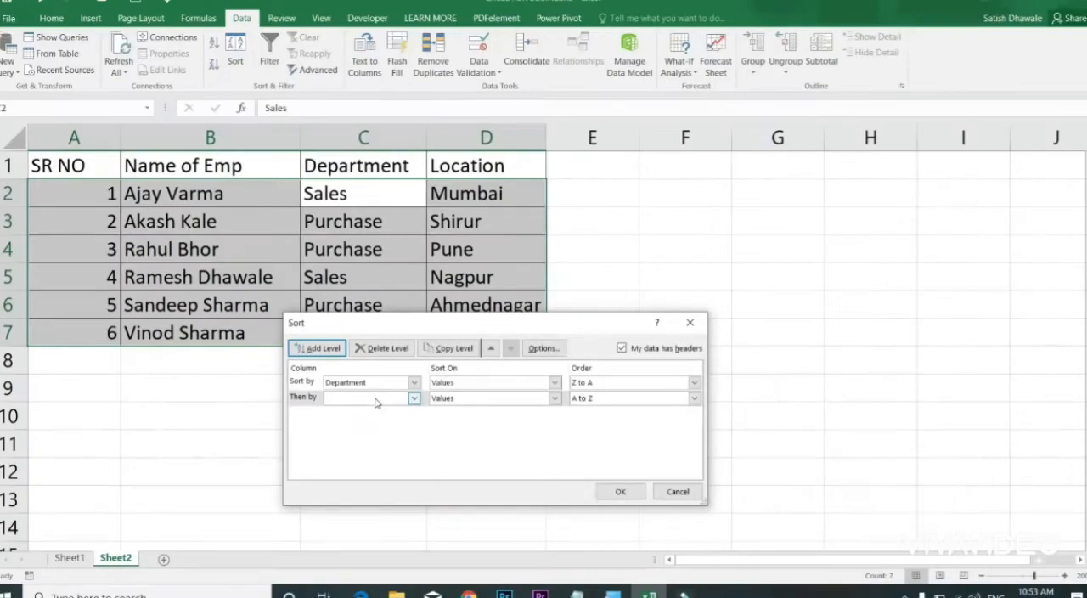
{"action": "left_click", "coordinate": [377, 403]}
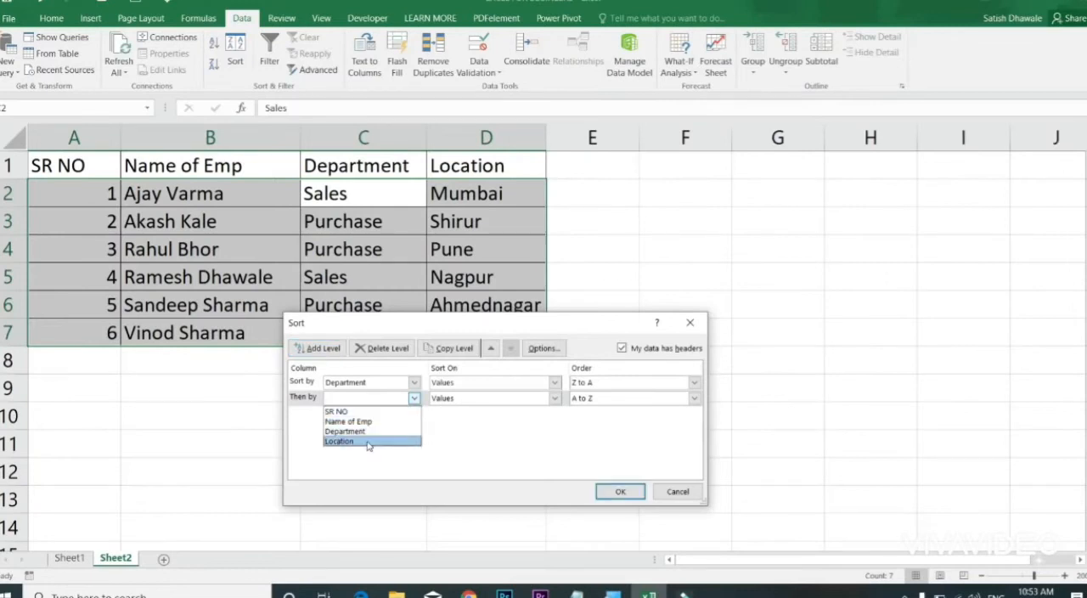
{"action": "left_click", "coordinate": [367, 441]}
{"action": "left_click", "coordinate": [590, 399]}
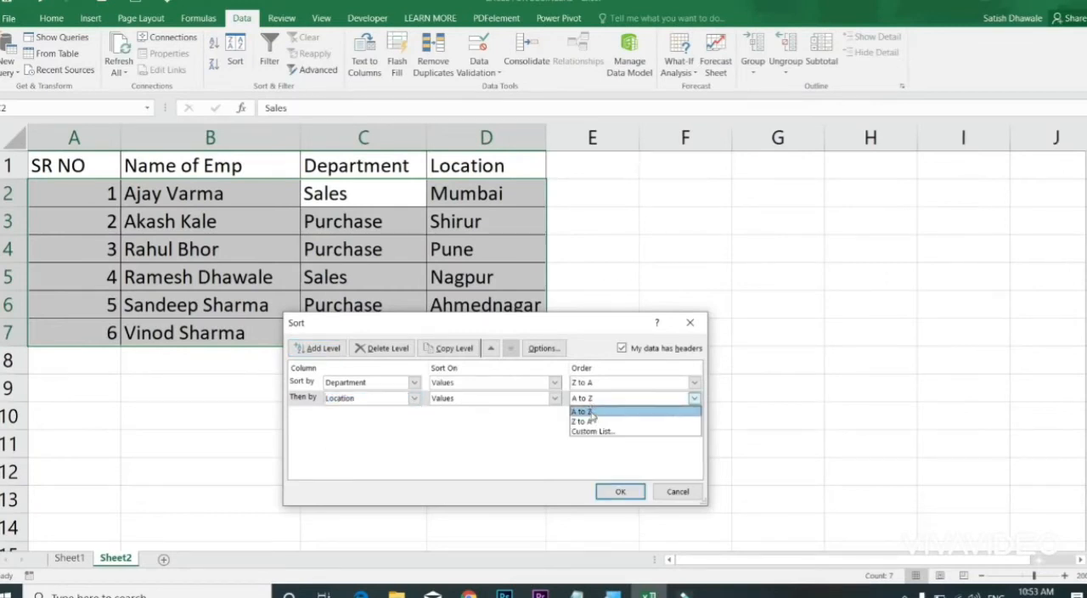
{"action": "left_click", "coordinate": [591, 413]}
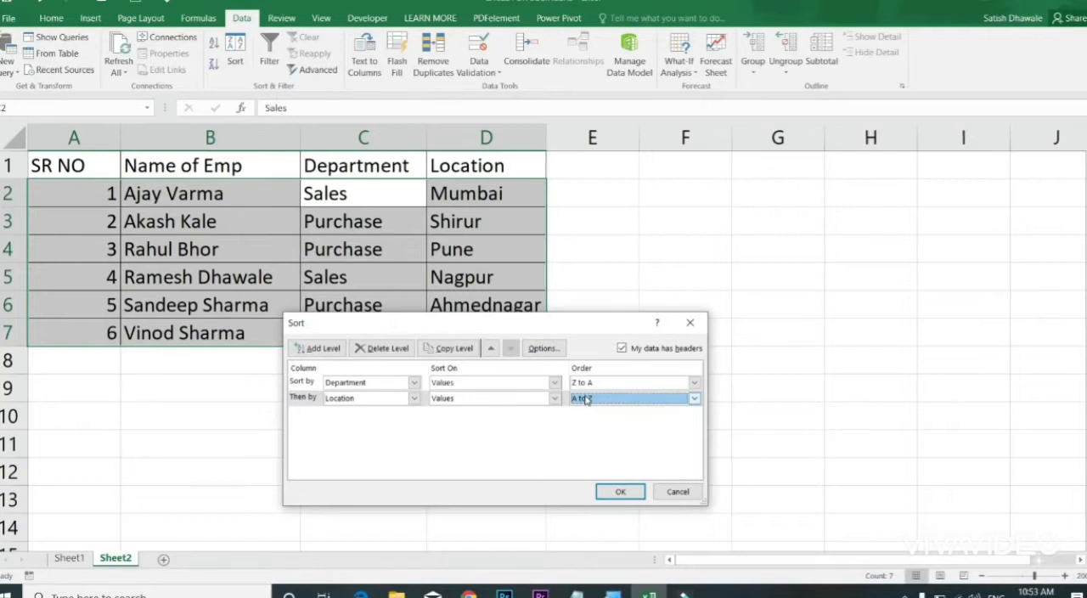
{"action": "left_click", "coordinate": [620, 491]}
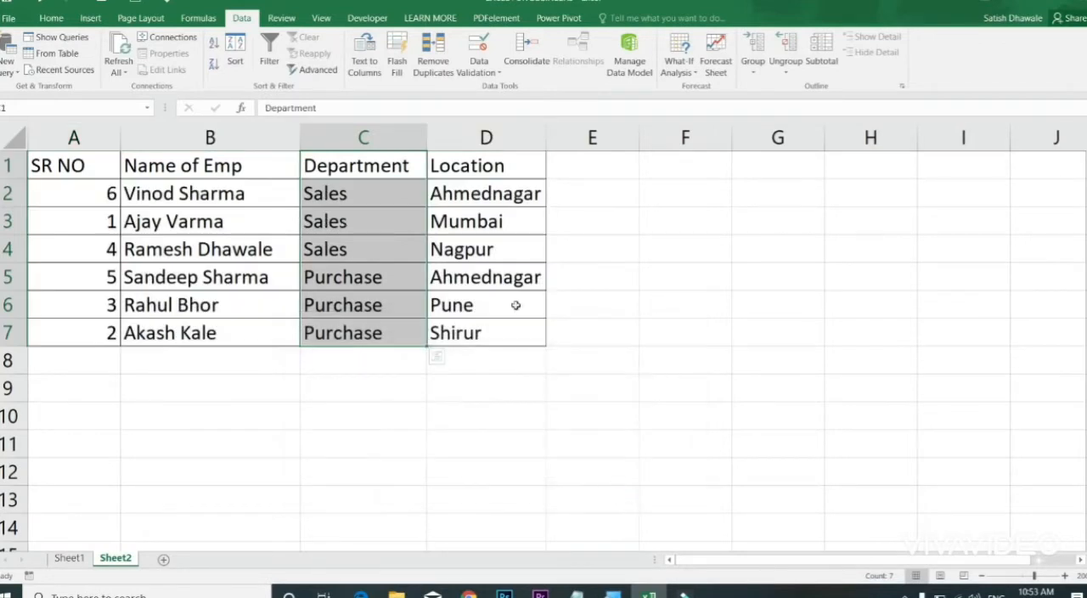
Step: Examine the order of the Sales and Purchase groups in C2:C7 and of the locations within each group in D2:D7
{"action": "left_click_drag", "start_coordinate": [354, 190], "coordinate": [350, 250]}
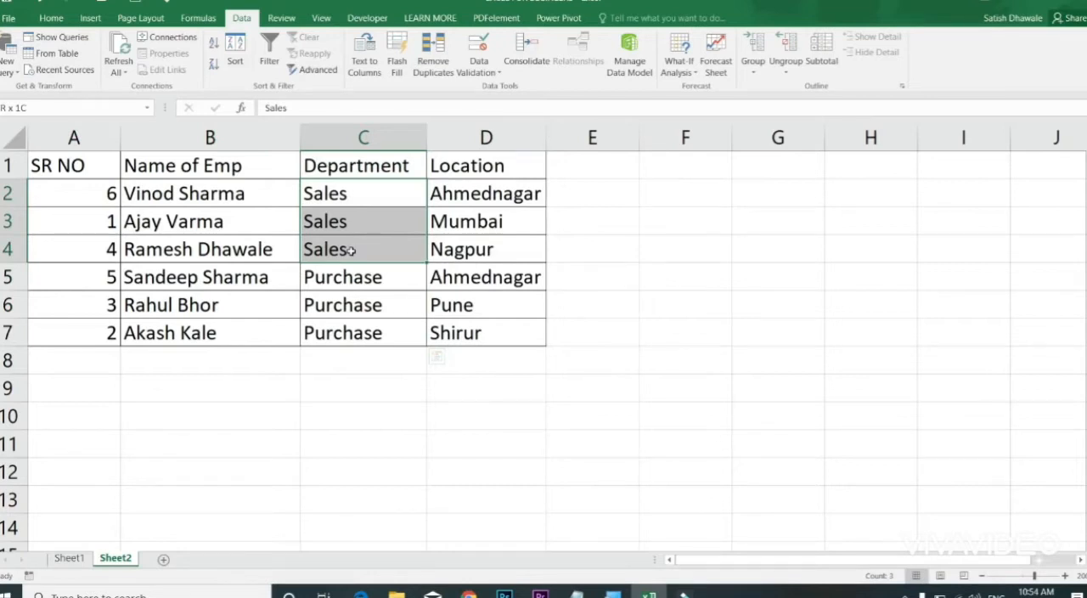
{"action": "left_click_drag", "start_coordinate": [359, 276], "coordinate": [360, 331]}
{"action": "left_click_drag", "start_coordinate": [367, 203], "coordinate": [514, 246]}
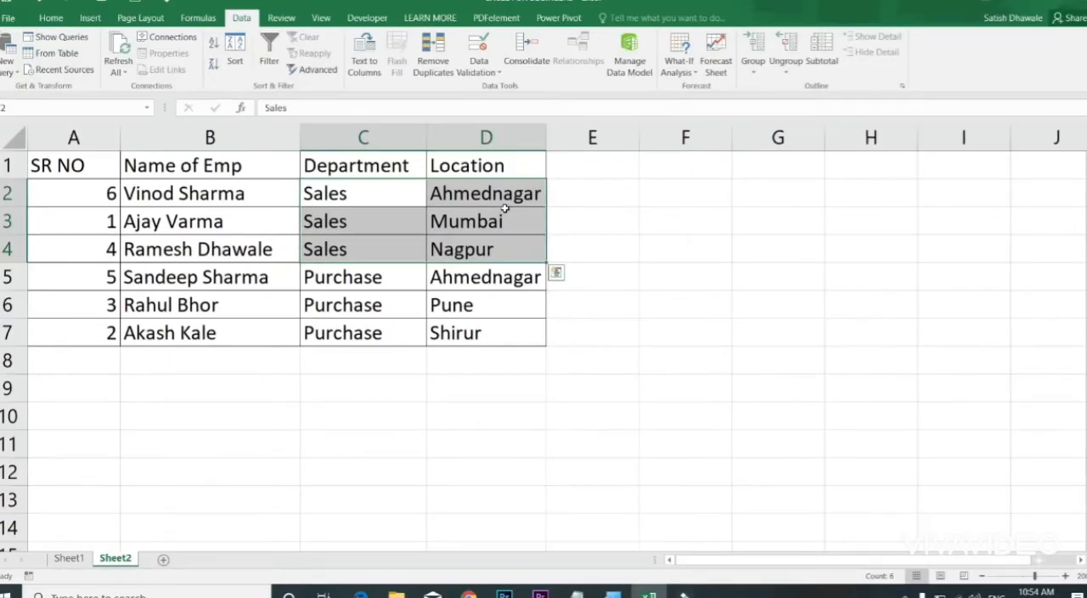
{"action": "left_click_drag", "start_coordinate": [495, 272], "coordinate": [492, 338]}
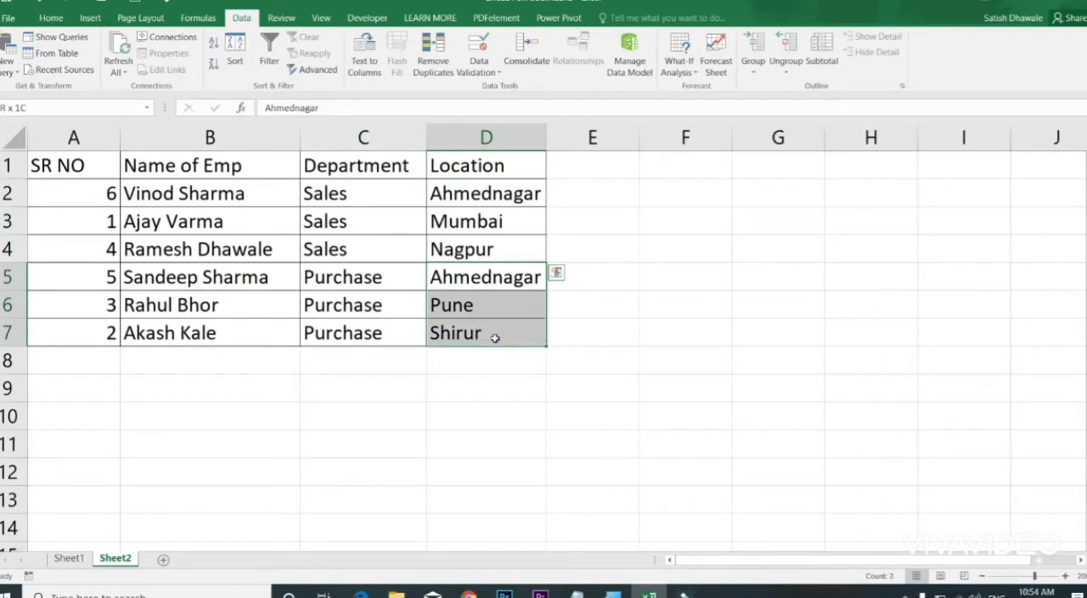
{"action": "left_click", "coordinate": [485, 297]}
{"action": "left_click", "coordinate": [478, 283]}
{"action": "left_click", "coordinate": [476, 303]}
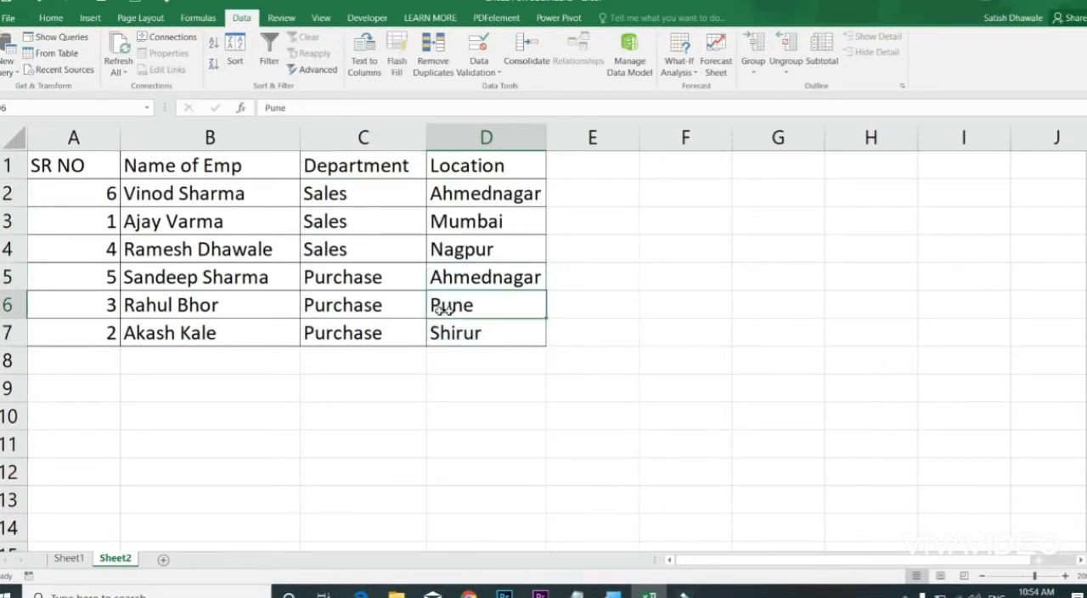
{"action": "left_click", "coordinate": [447, 340]}
{"action": "left_click", "coordinate": [464, 273]}
{"action": "mouse_move", "coordinate": [466, 308]}
{"action": "left_mouse_down"}
{"action": "mouse_move", "coordinate": [351, 328]}
{"action": "mouse_move", "coordinate": [365, 320]}
{"action": "left_mouse_up"}
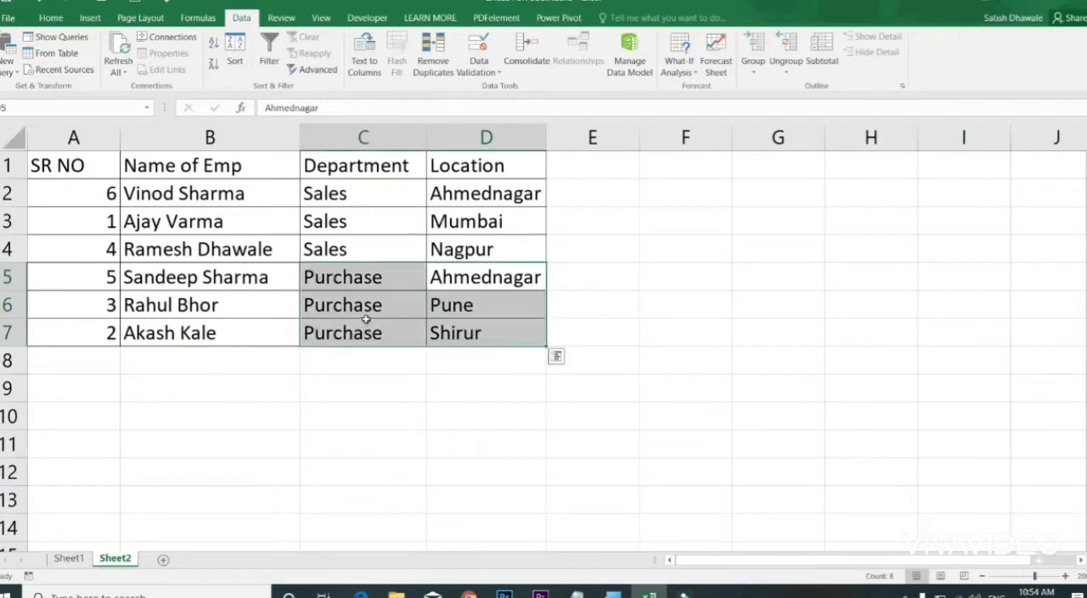
{"action": "left_click_drag", "start_coordinate": [450, 275], "coordinate": [456, 332]}
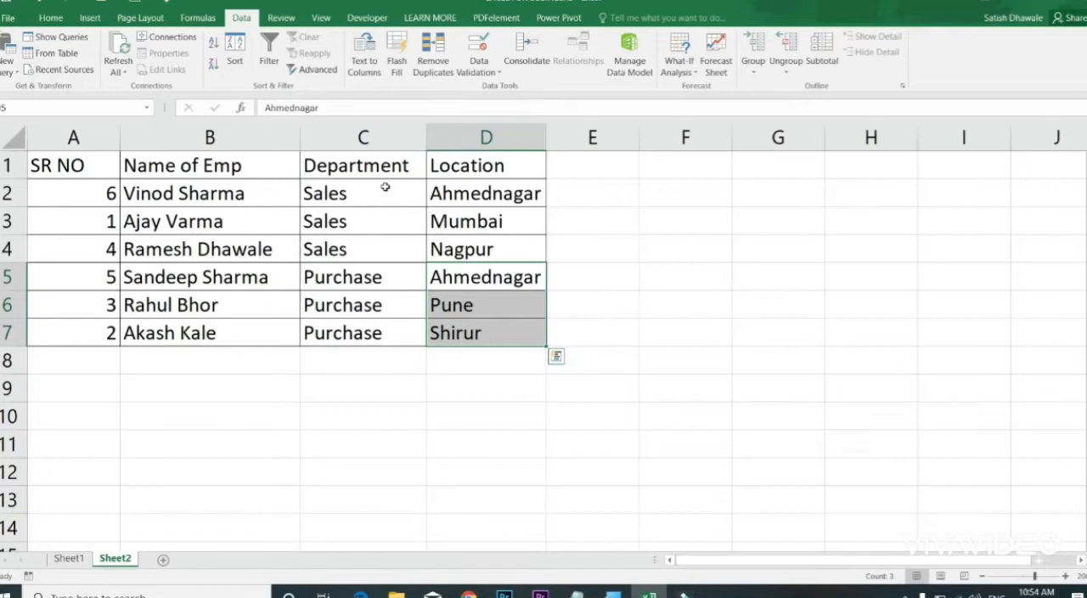
Step: Try duplicating the Department level in a custom sort of the whole employee table, leaving the sort unapplied
{"action": "left_click", "coordinate": [366, 176]}
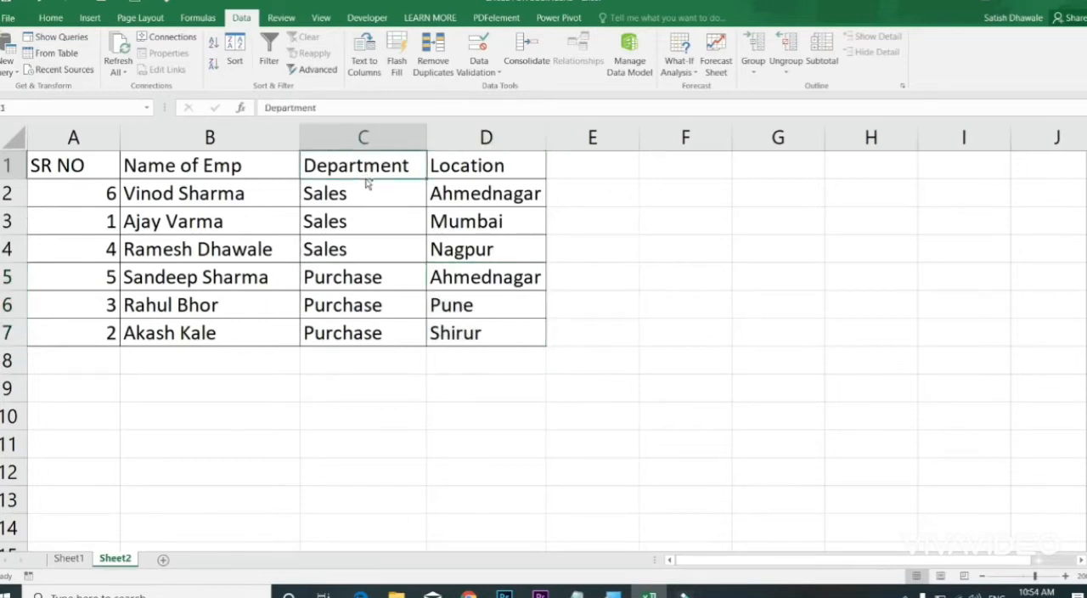
{"action": "key", "text": "ctrl+a"}
{"action": "left_click", "coordinate": [236, 54]}
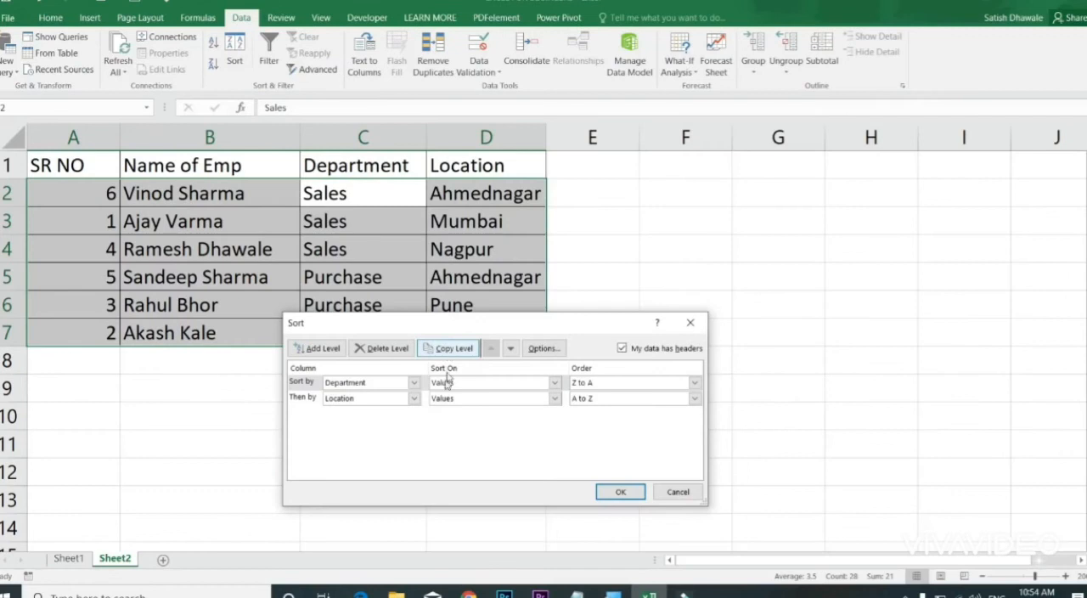
{"action": "left_click", "coordinate": [448, 349]}
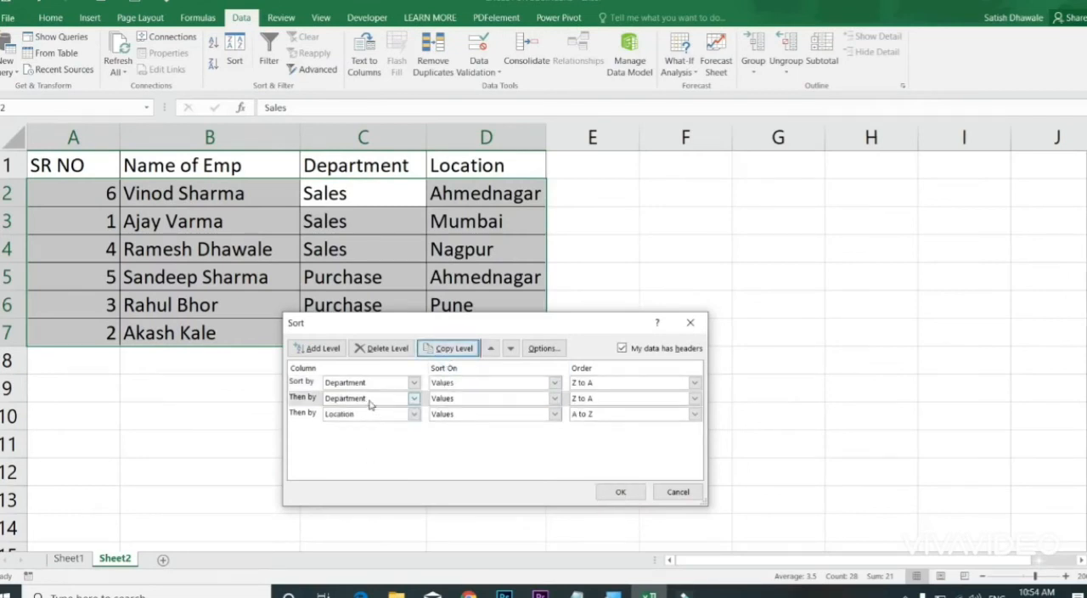
{"action": "left_click", "coordinate": [413, 399]}
{"action": "left_click", "coordinate": [472, 465]}
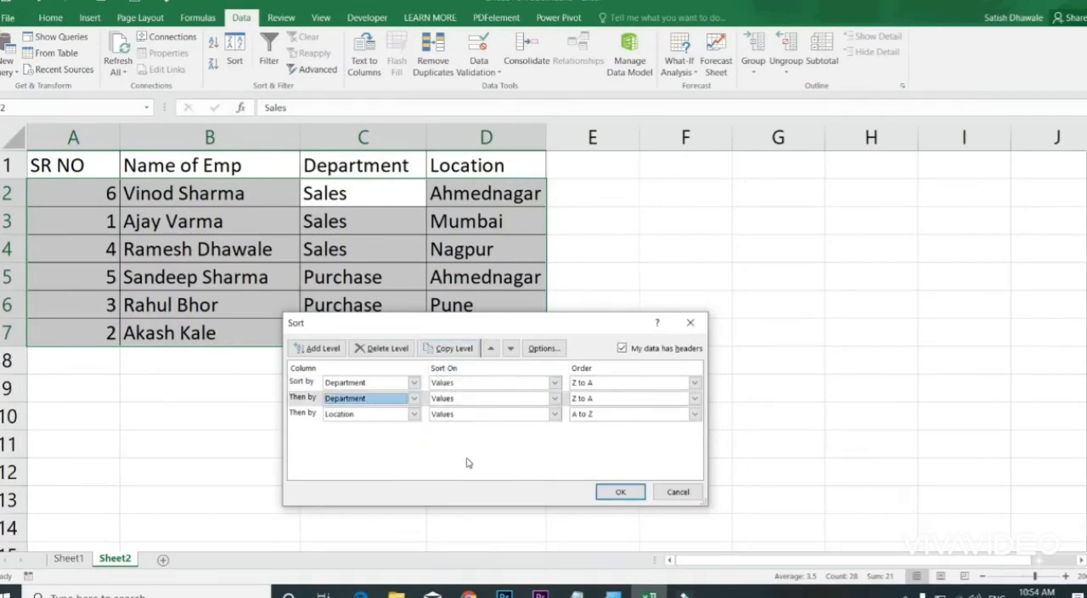
{"action": "left_click", "coordinate": [662, 500]}
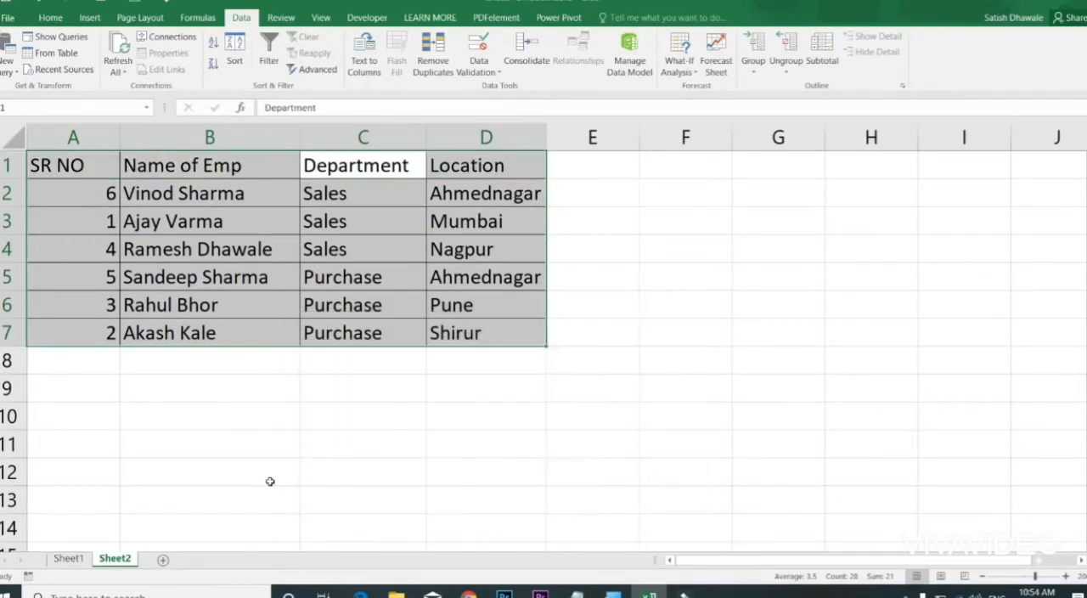
{"action": "left_click", "coordinate": [270, 480]}
{"action": "left_click", "coordinate": [344, 444]}
Step: Copy the headings in A1:D1 to F10:I10 and fit the width of column G to its heading
{"action": "left_click_drag", "start_coordinate": [87, 168], "coordinate": [459, 167]}
{"action": "key", "text": "ctrl+c"}
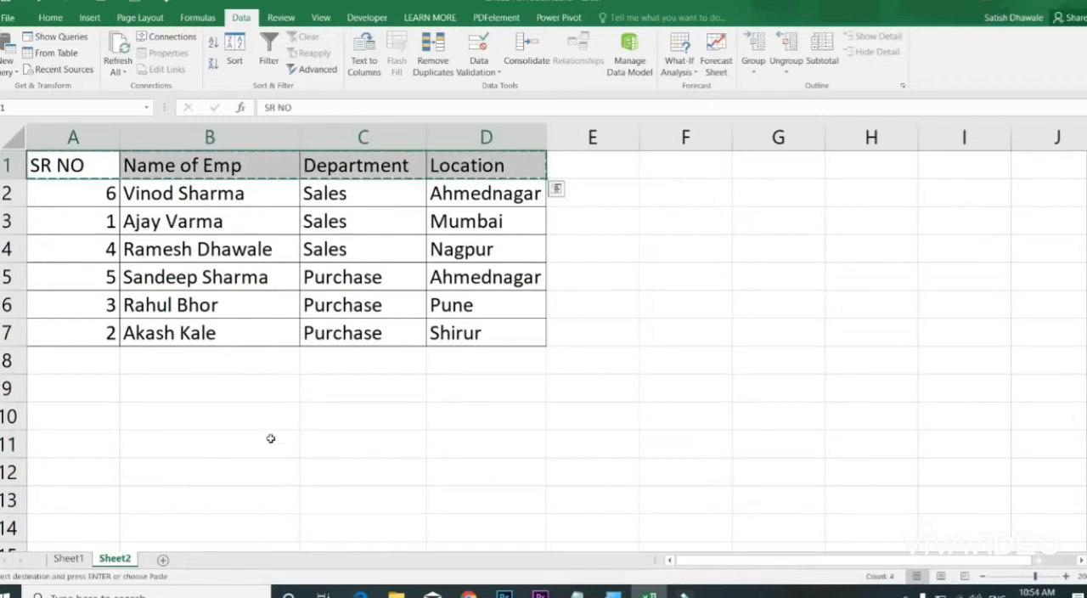
{"action": "left_click", "coordinate": [677, 417]}
{"action": "key", "text": "ctrl+v"}
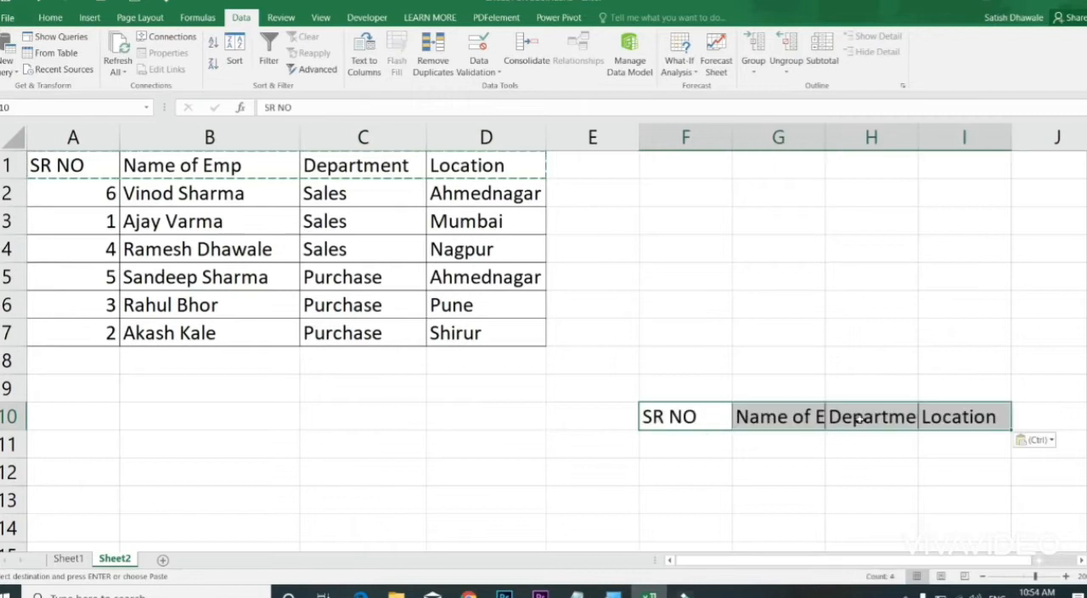
{"action": "double_click", "coordinate": [822, 138]}
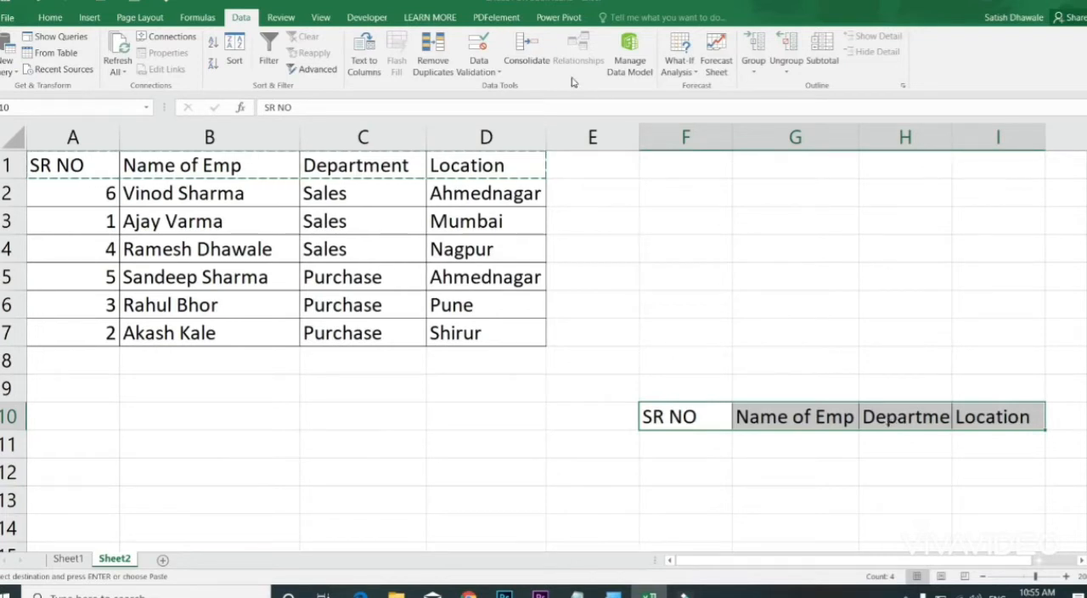
Step: Start a custom sort on the copied headings in F10:I10 and set its orientation to left to right
{"action": "left_click", "coordinate": [234, 60]}
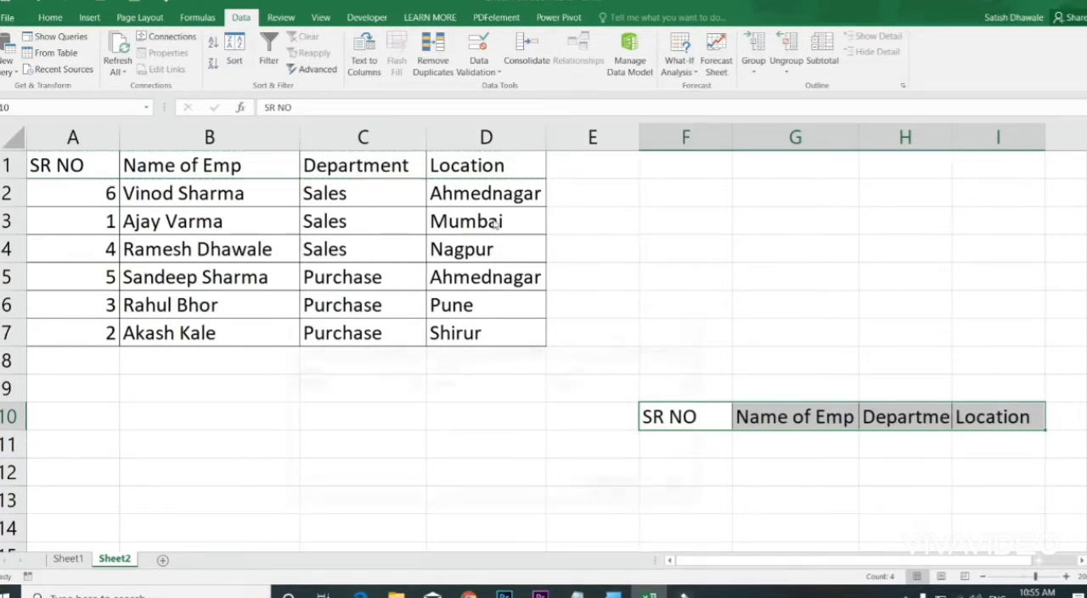
{"action": "left_click", "coordinate": [543, 348]}
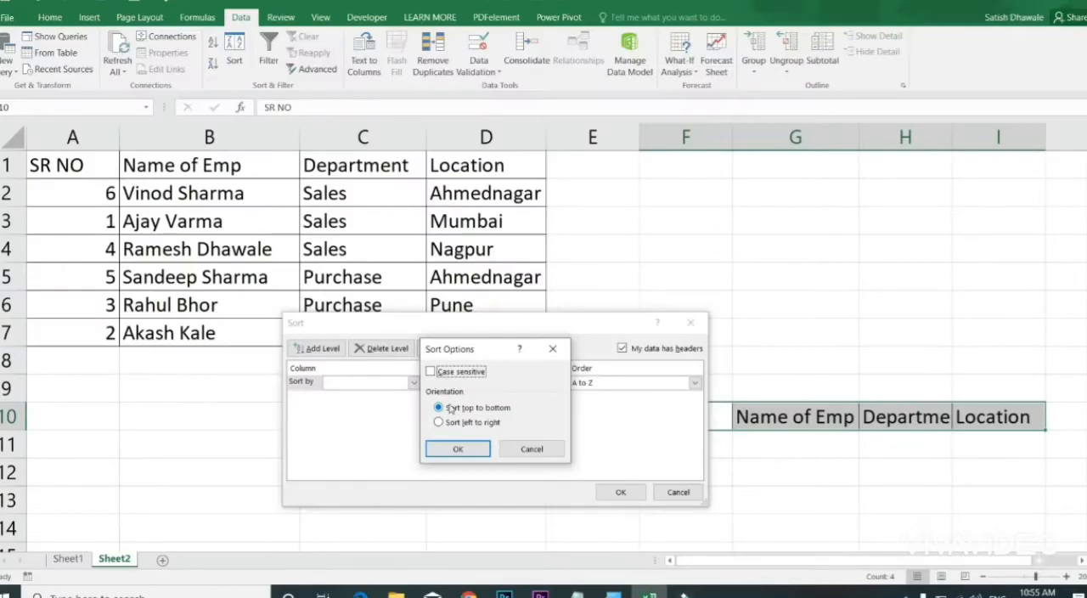
{"action": "left_click", "coordinate": [460, 375]}
{"action": "left_click", "coordinate": [468, 423]}
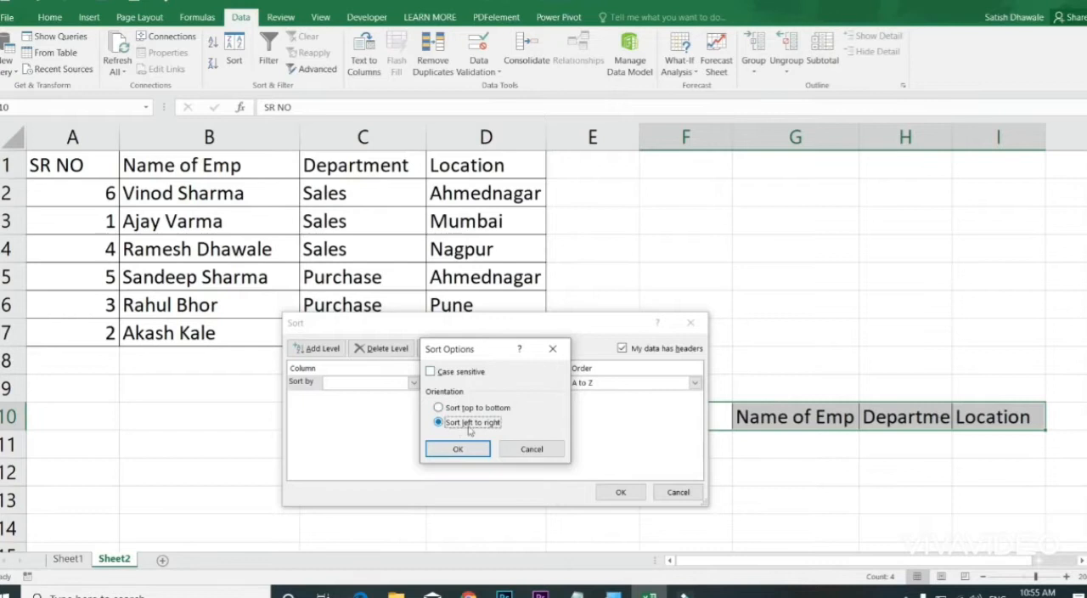
{"action": "left_click", "coordinate": [467, 450]}
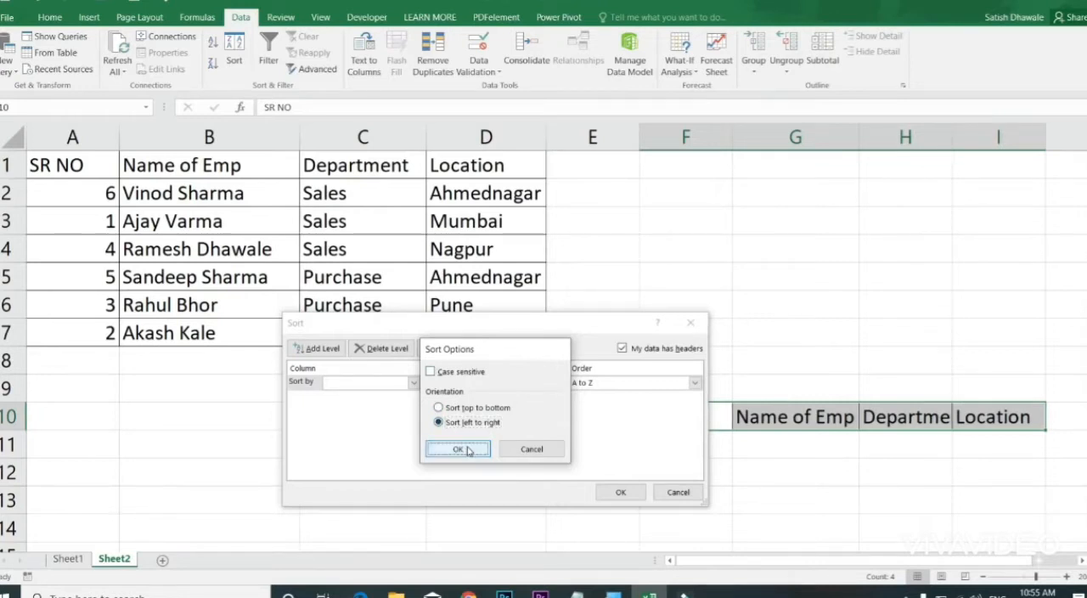
Step: Sort the copied headings by Row 10 on values in A to Z order and check each heading in F10:I10
{"action": "left_click", "coordinate": [620, 492]}
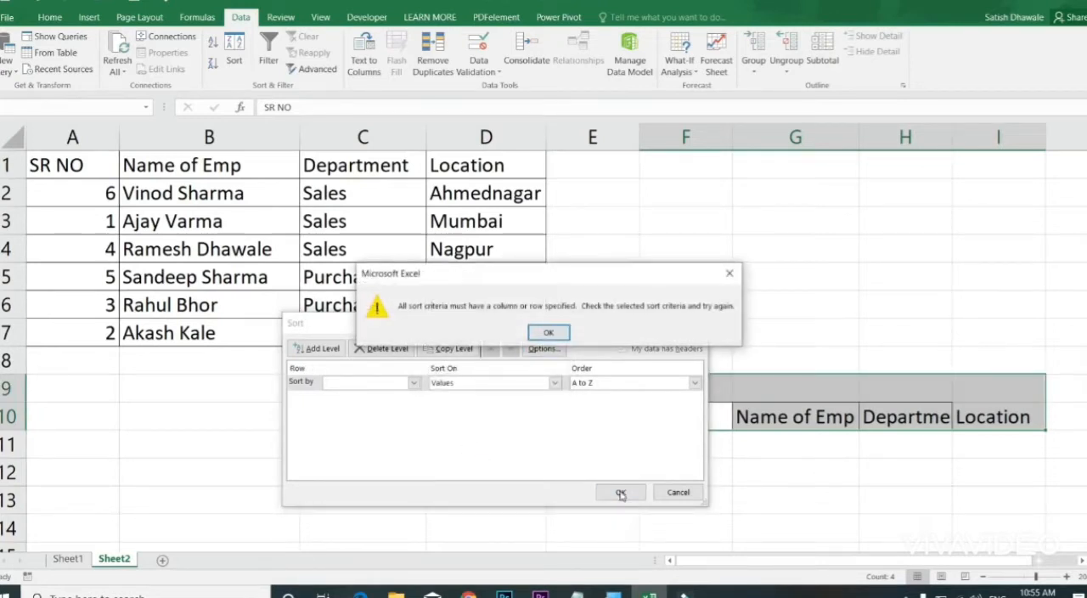
{"action": "left_click", "coordinate": [548, 333]}
{"action": "left_click", "coordinate": [411, 383]}
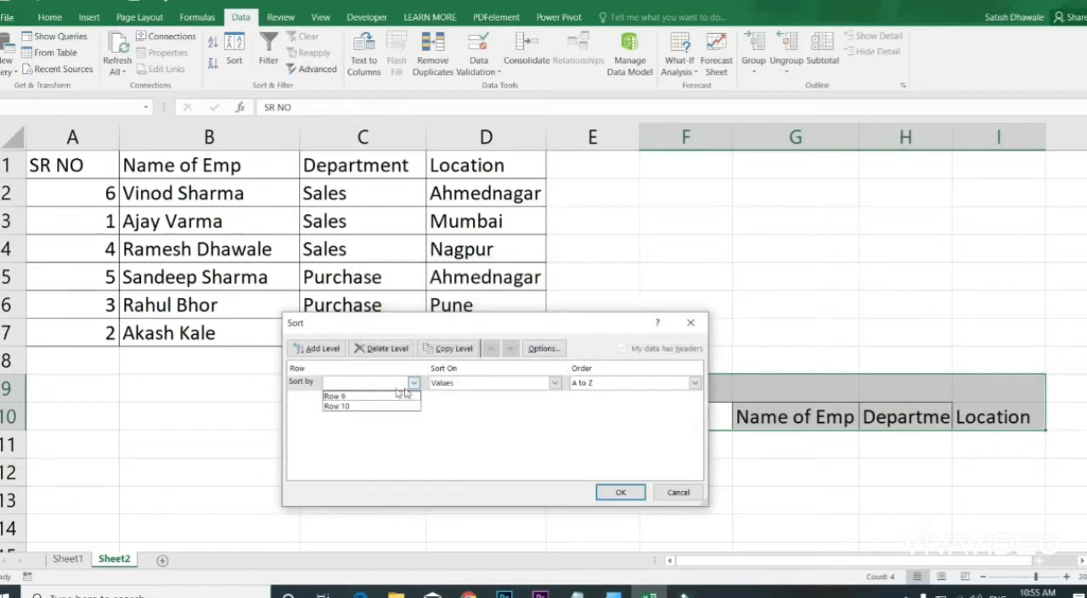
{"action": "left_click", "coordinate": [349, 407]}
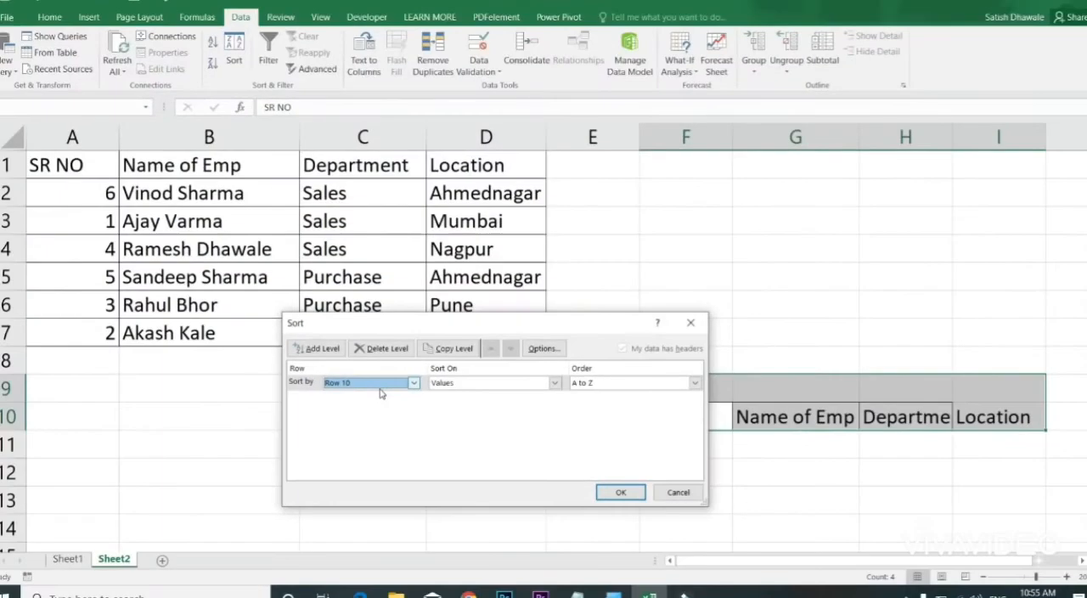
{"action": "left_click", "coordinate": [629, 491]}
{"action": "left_click", "coordinate": [692, 418]}
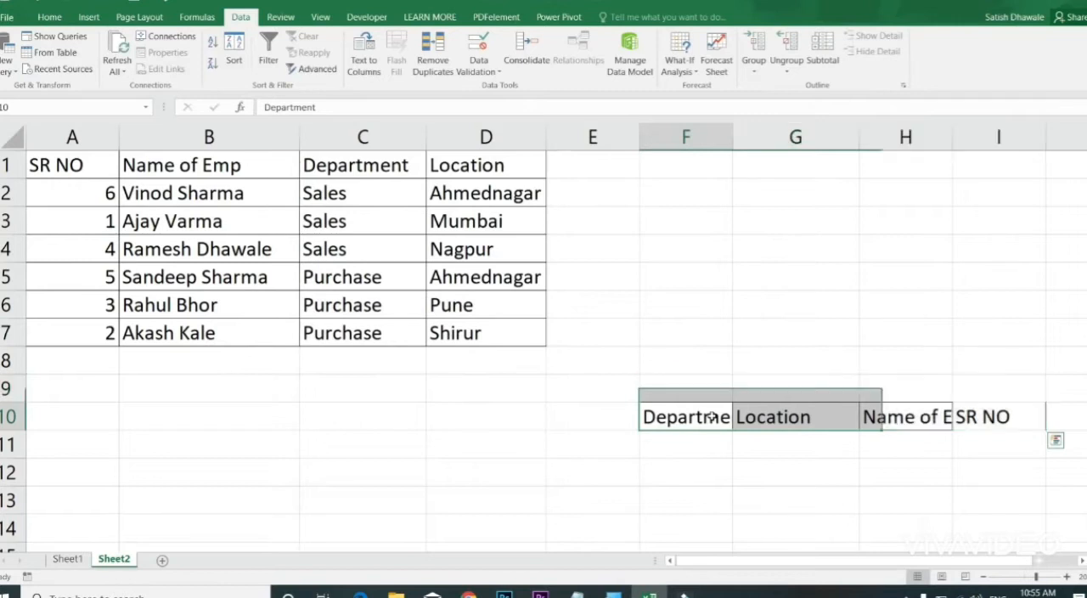
{"action": "left_click", "coordinate": [775, 417]}
{"action": "left_click", "coordinate": [900, 421]}
{"action": "left_click", "coordinate": [975, 421]}
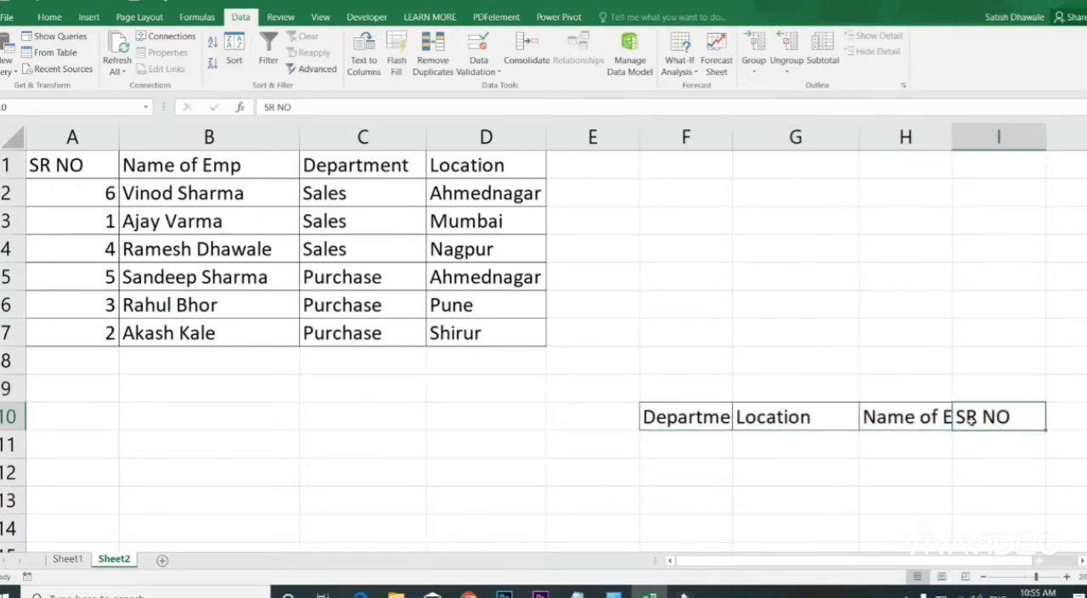
Step: Try the case-sensitive option for the left-to-right sort of F10:I10, leaving the sort unapplied
{"action": "left_click_drag", "start_coordinate": [981, 417], "coordinate": [684, 416]}
{"action": "left_click", "coordinate": [238, 58]}
{"action": "left_click", "coordinate": [547, 348]}
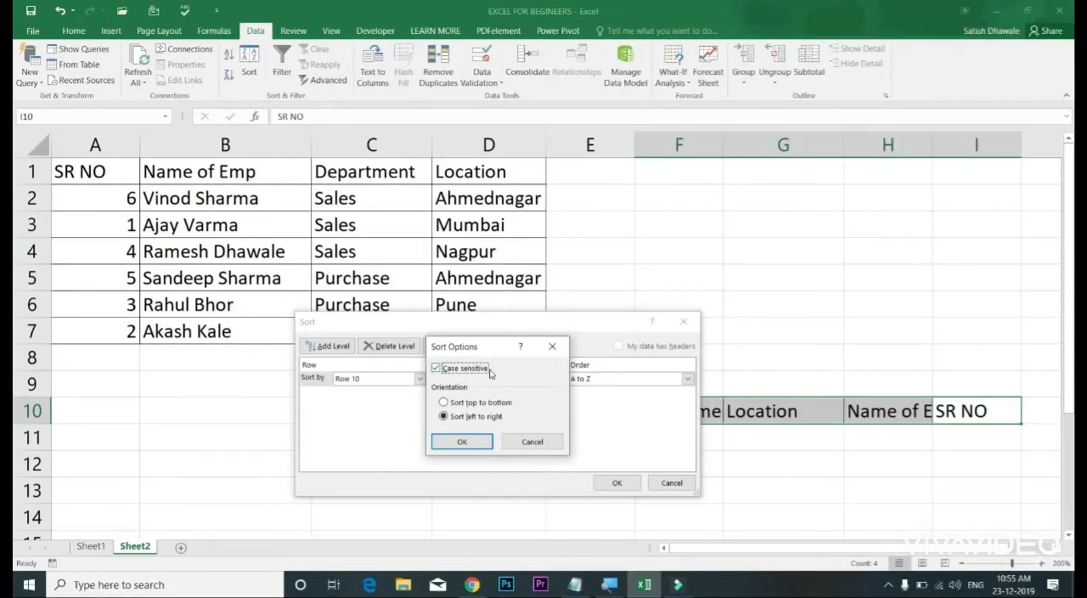
{"action": "left_click", "coordinate": [552, 346]}
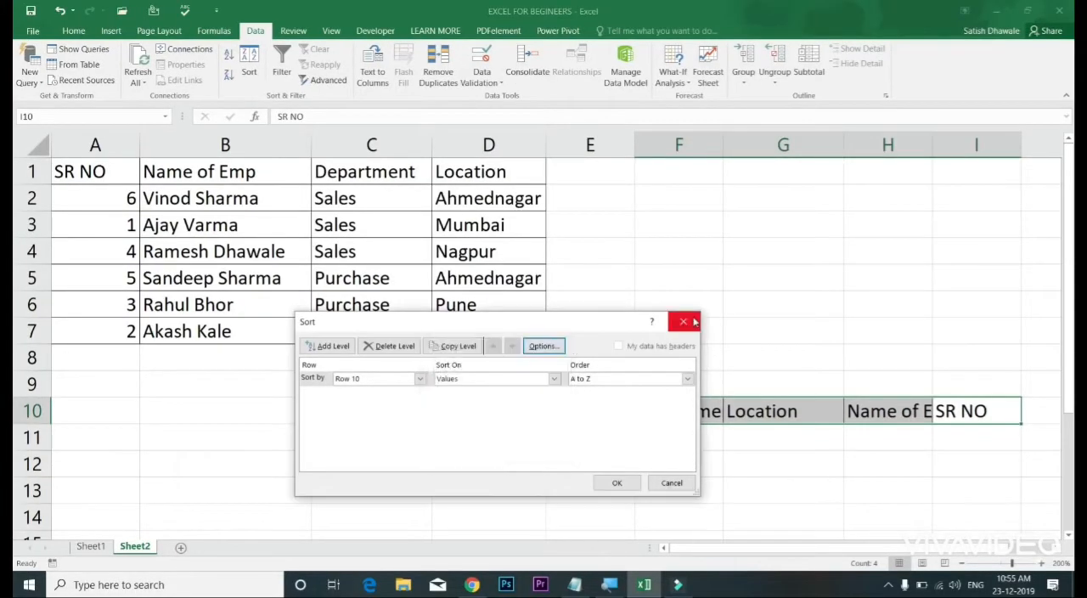
{"action": "left_click", "coordinate": [684, 321]}
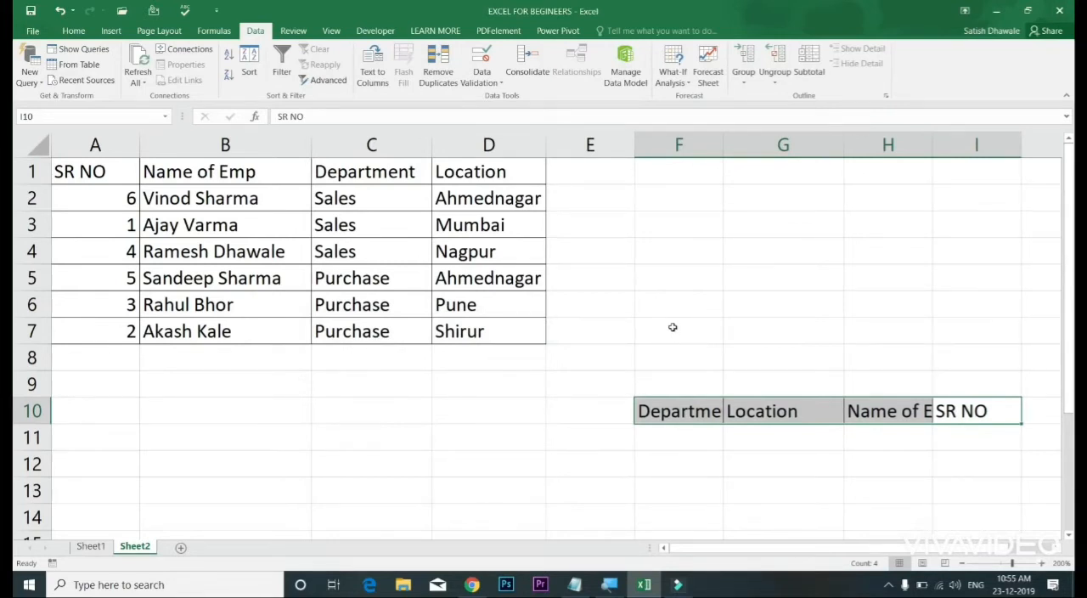
{"action": "left_click", "coordinate": [91, 546]}
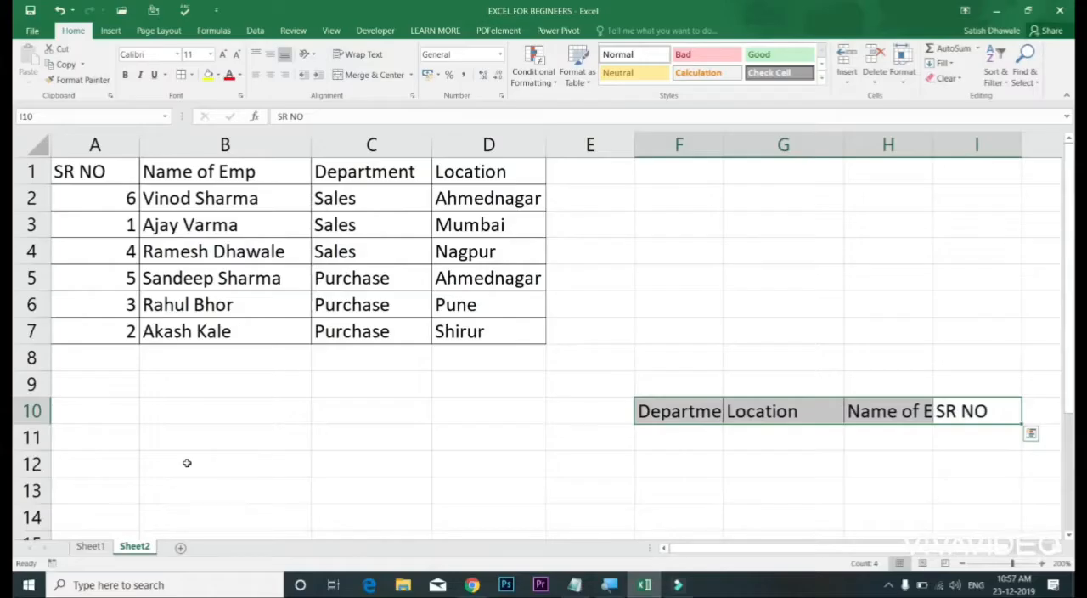
Step: Clear the PASS/FAIL results in L3:L8 of the student record on Sheet1
{"action": "left_click", "coordinate": [90, 546]}
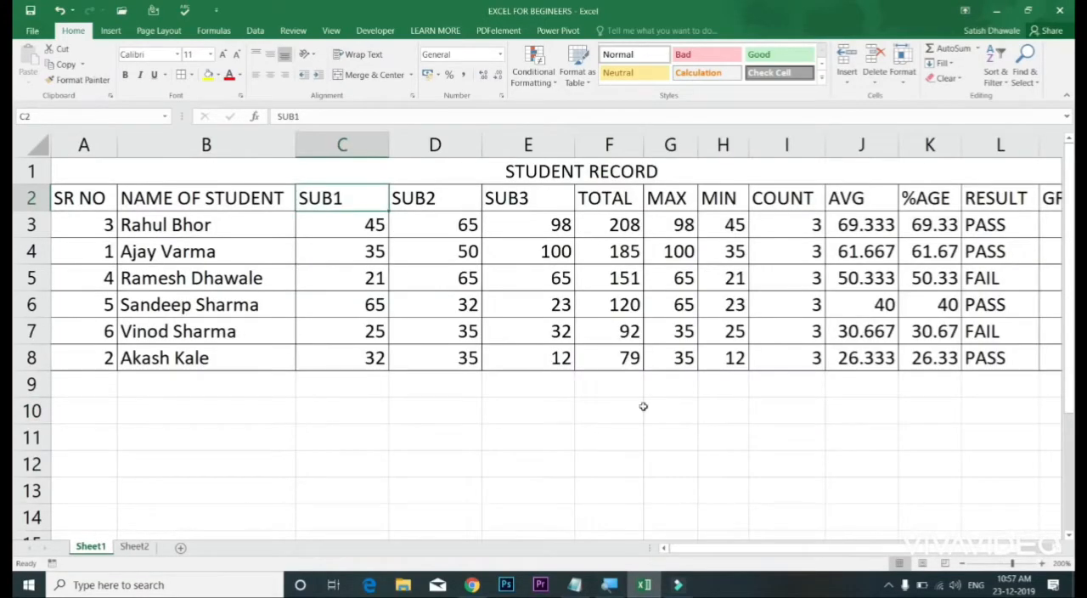
{"action": "left_click_drag", "start_coordinate": [1002, 223], "coordinate": [759, 358]}
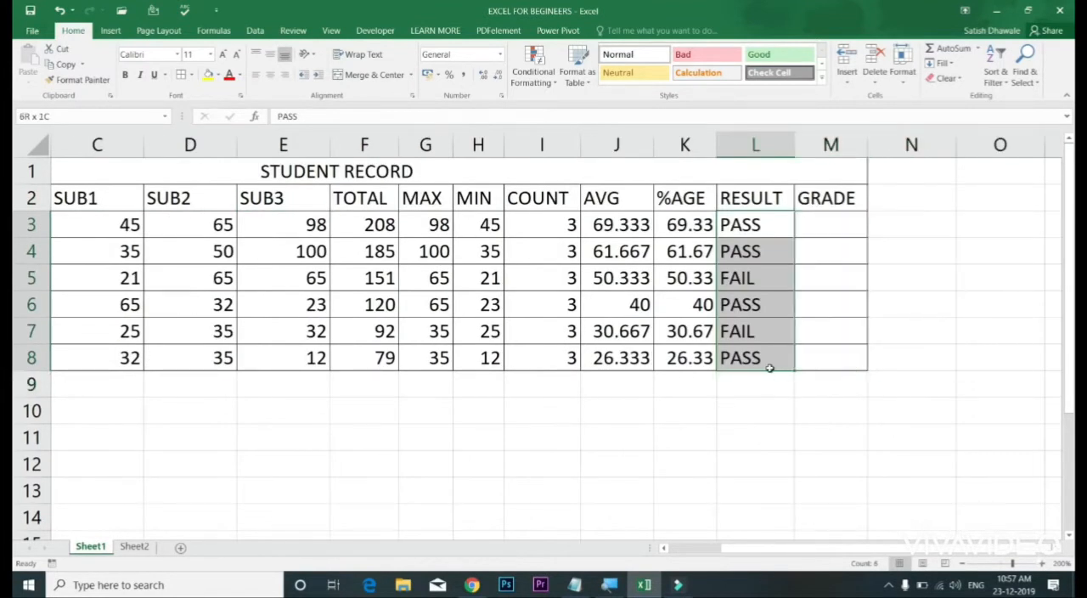
{"action": "key", "text": "Delete"}
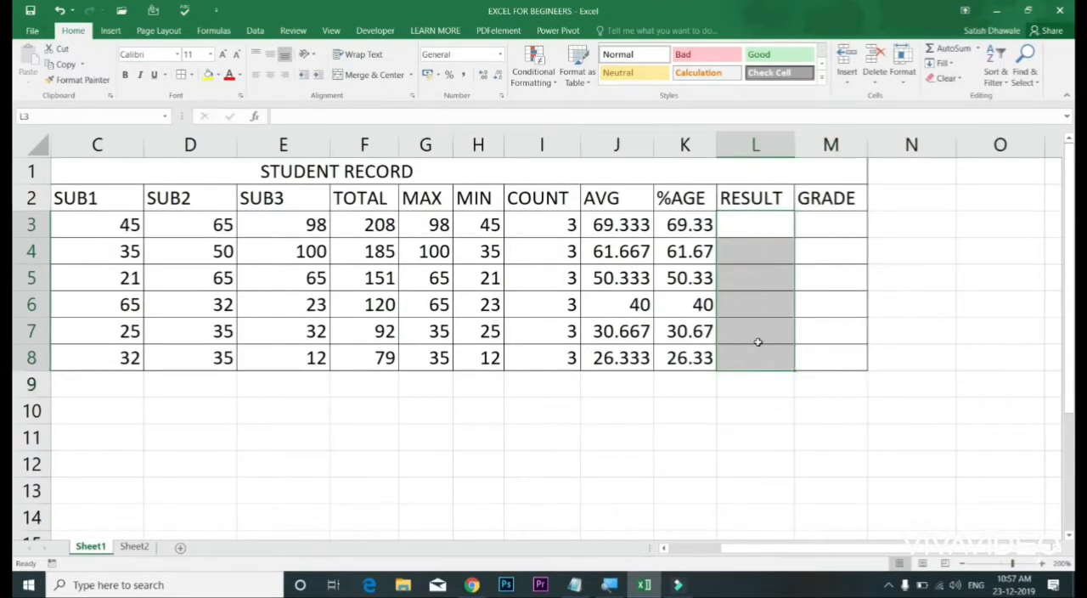
{"action": "key", "text": "Up"}
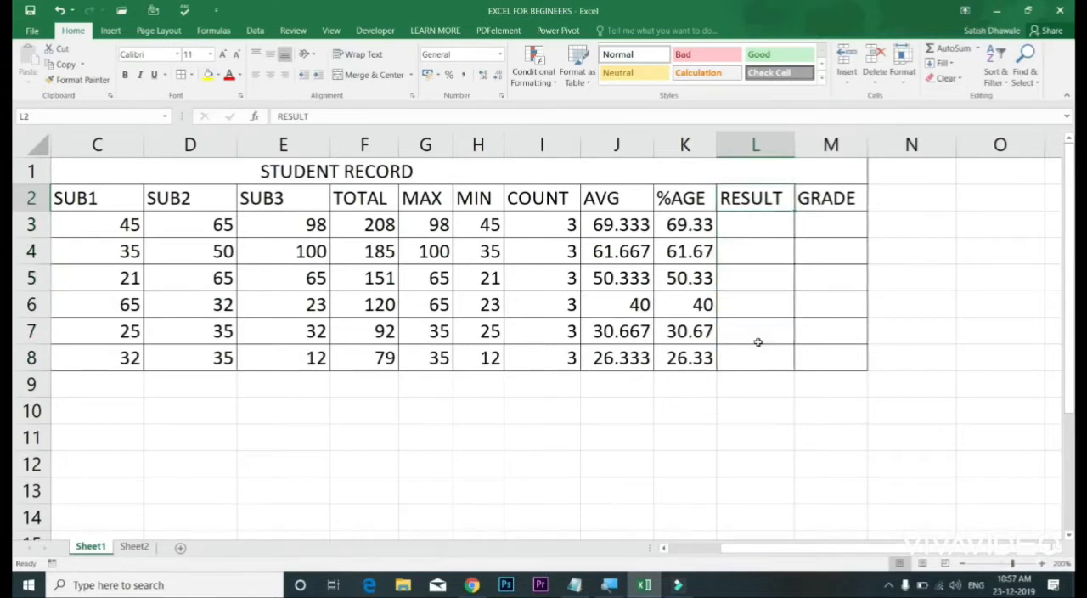
{"action": "key", "text": "Down"}
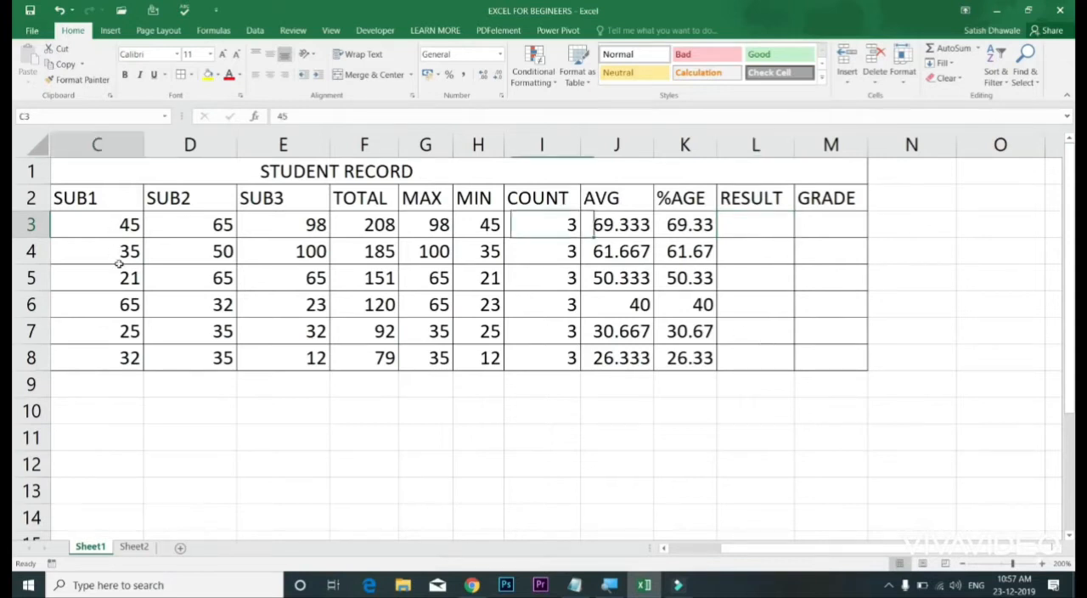
Step: Examine the SUB1, SUB2 and SUB3 marks by column and by row, including individual marks in rows 5 to 7
{"action": "left_click_drag", "start_coordinate": [116, 235], "coordinate": [122, 358]}
{"action": "left_click_drag", "start_coordinate": [189, 225], "coordinate": [183, 359]}
{"action": "left_click_drag", "start_coordinate": [263, 224], "coordinate": [267, 360]}
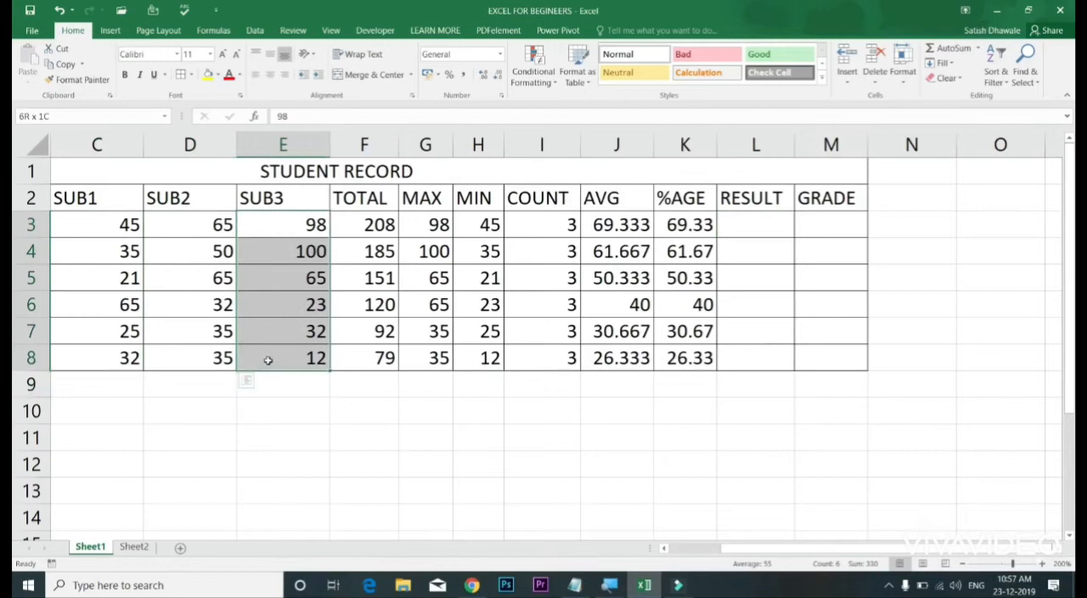
{"action": "left_click_drag", "start_coordinate": [122, 224], "coordinate": [283, 223]}
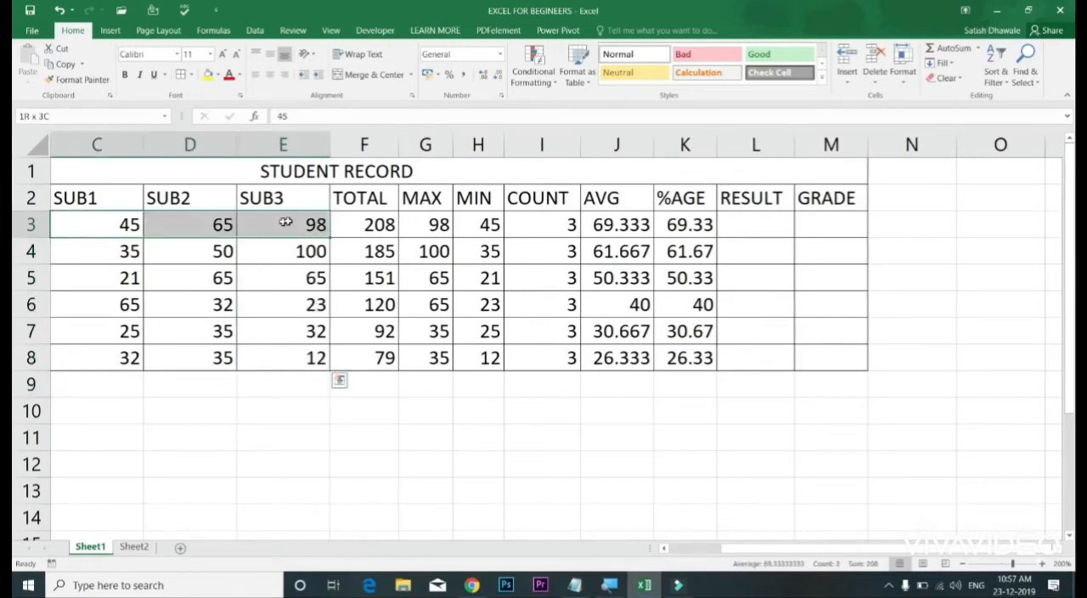
{"action": "left_click_drag", "start_coordinate": [102, 251], "coordinate": [365, 251]}
{"action": "left_click_drag", "start_coordinate": [104, 277], "coordinate": [275, 279]}
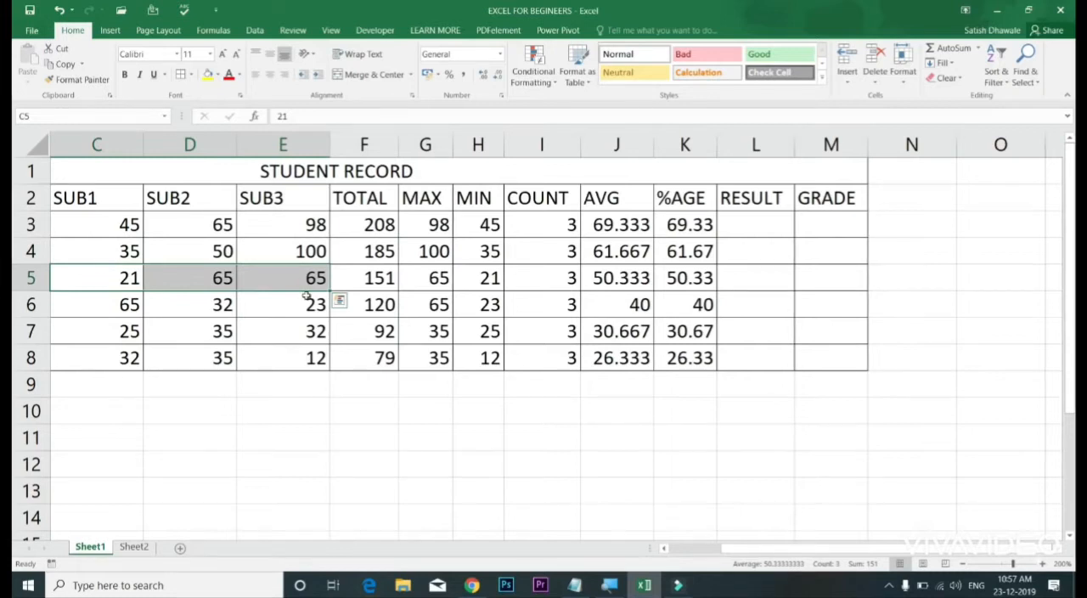
{"action": "left_click", "coordinate": [109, 202]}
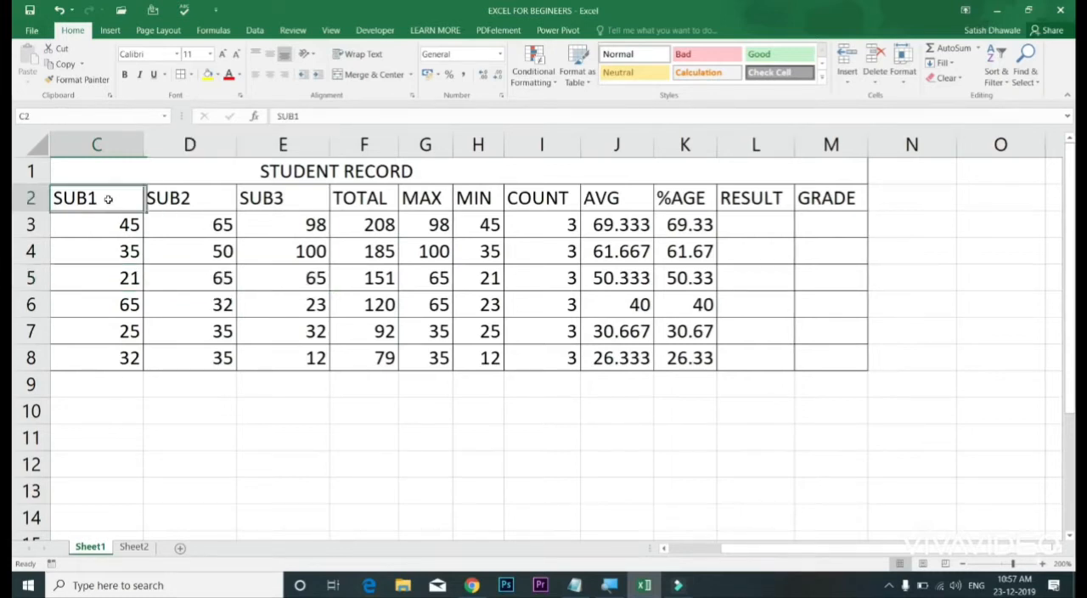
{"action": "left_click", "coordinate": [116, 277]}
{"action": "left_click", "coordinate": [221, 288]}
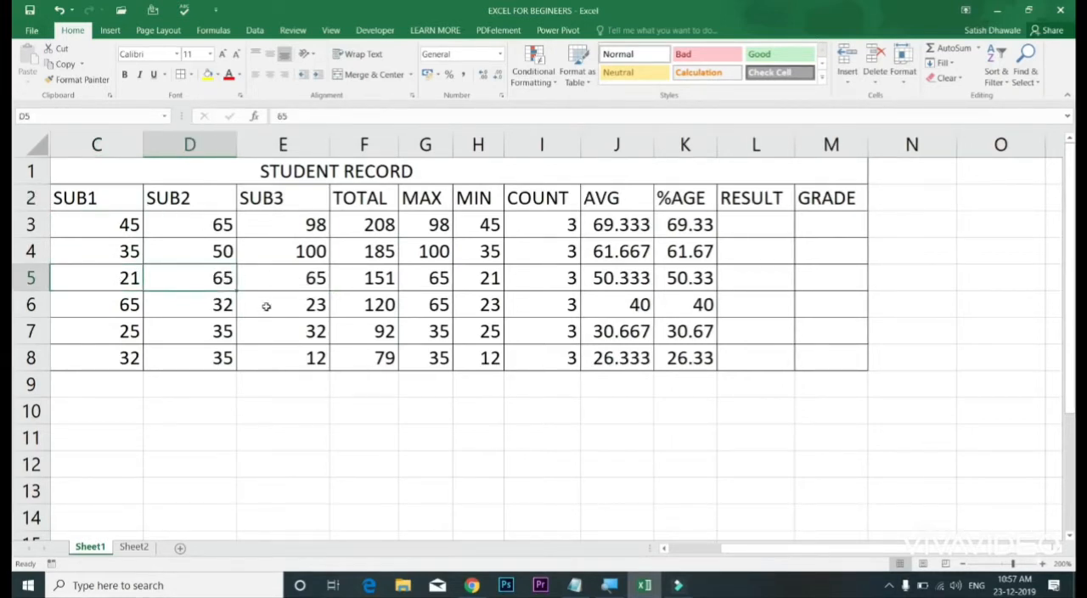
{"action": "left_click", "coordinate": [263, 305]}
{"action": "left_click", "coordinate": [215, 307]}
{"action": "left_click", "coordinate": [215, 327]}
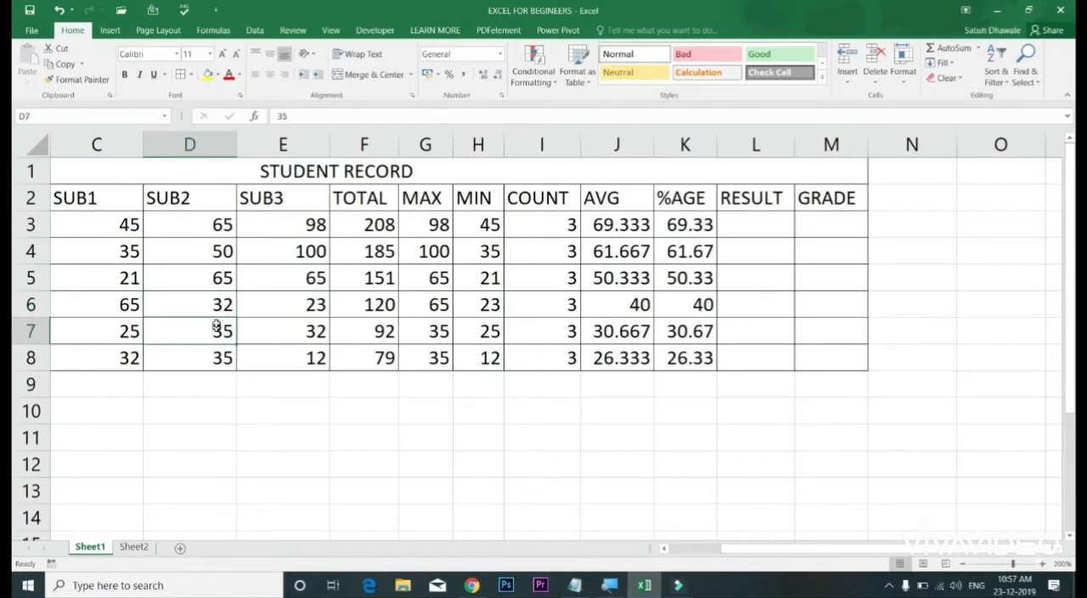
Step: Review the first student's three subject marks in C3:E3, one by one and as a group
{"action": "left_click_drag", "start_coordinate": [120, 228], "coordinate": [311, 226]}
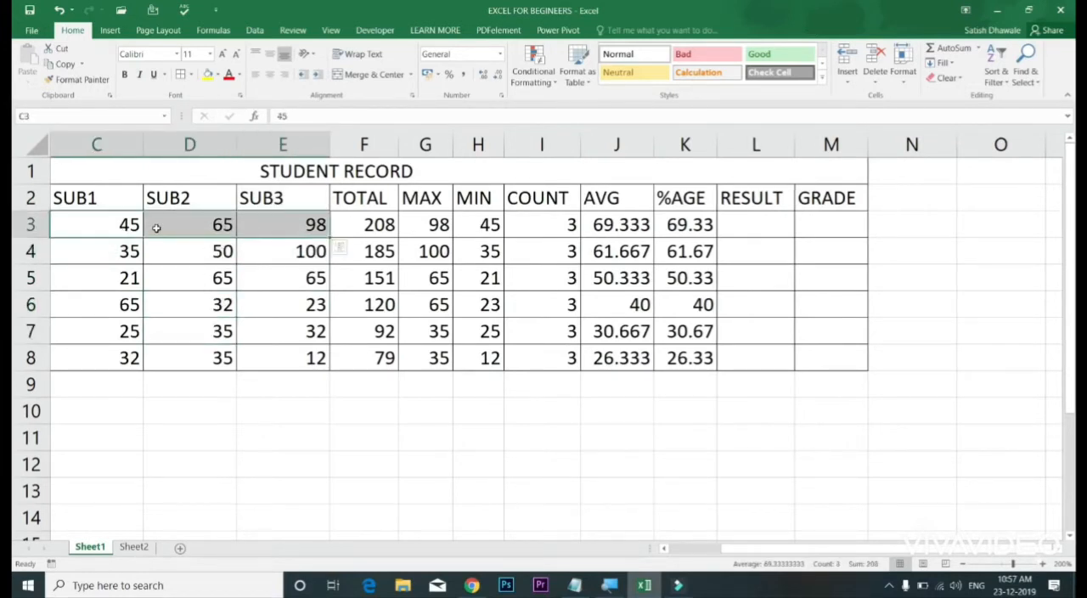
{"action": "left_click", "coordinate": [114, 222]}
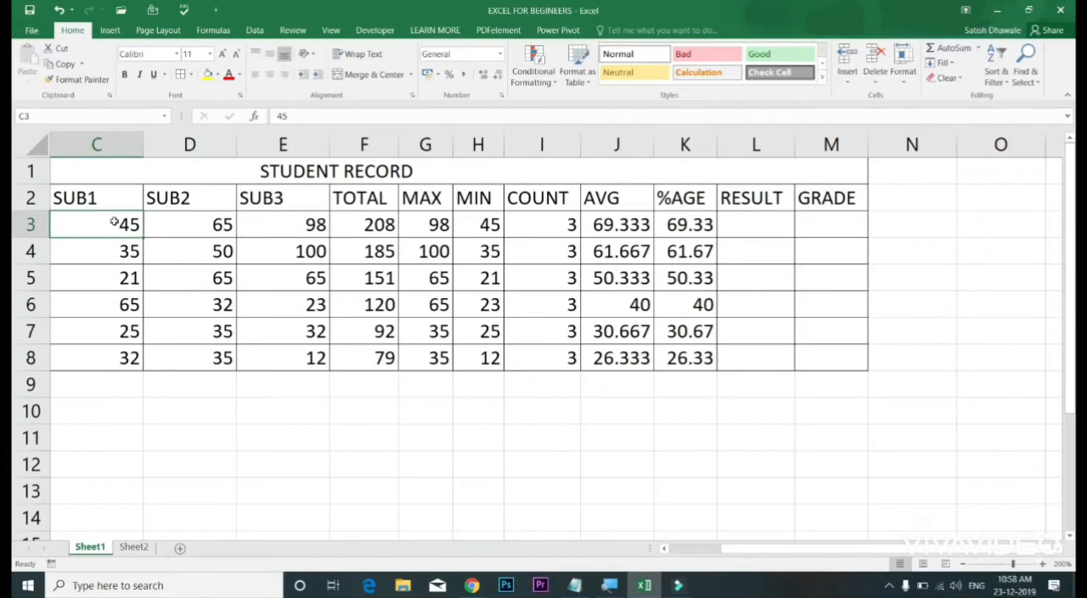
{"action": "left_click", "coordinate": [188, 225]}
{"action": "left_click", "coordinate": [262, 225]}
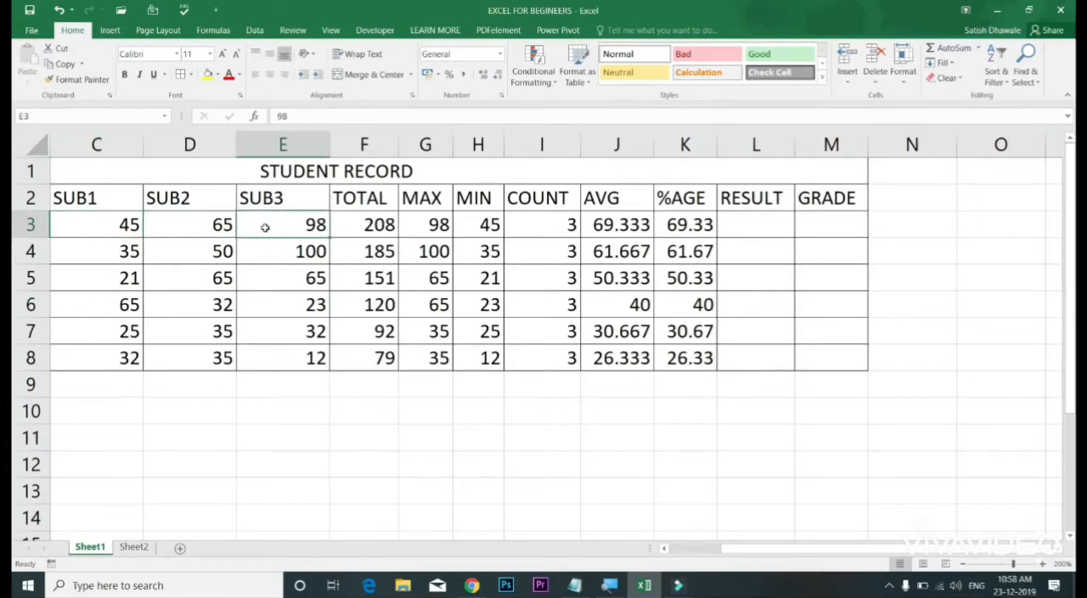
{"action": "left_click_drag", "start_coordinate": [119, 224], "coordinate": [277, 225]}
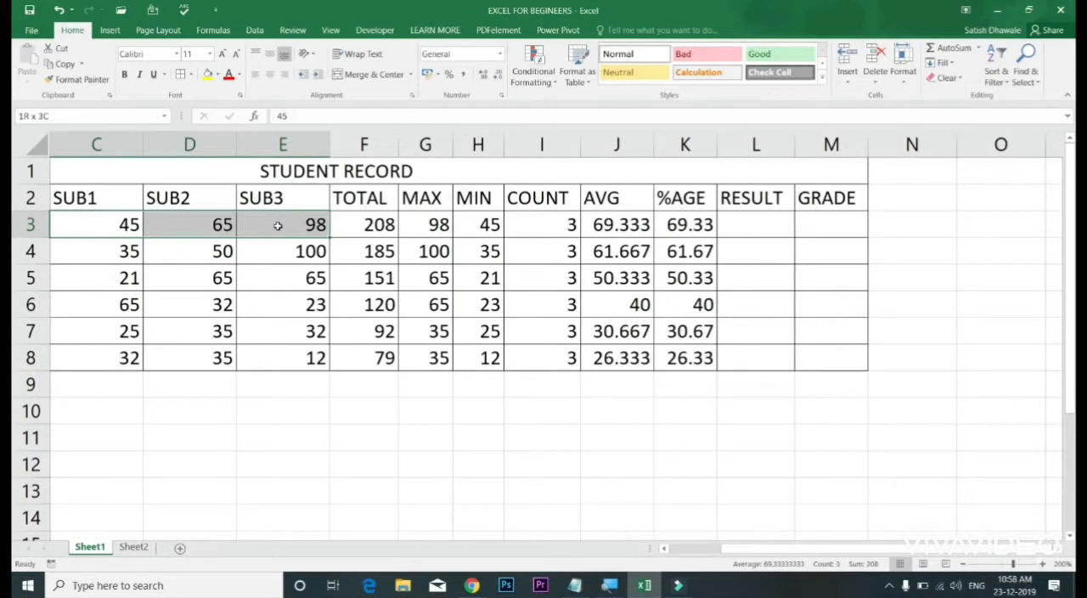
{"action": "left_click_drag", "start_coordinate": [277, 226], "coordinate": [279, 226]}
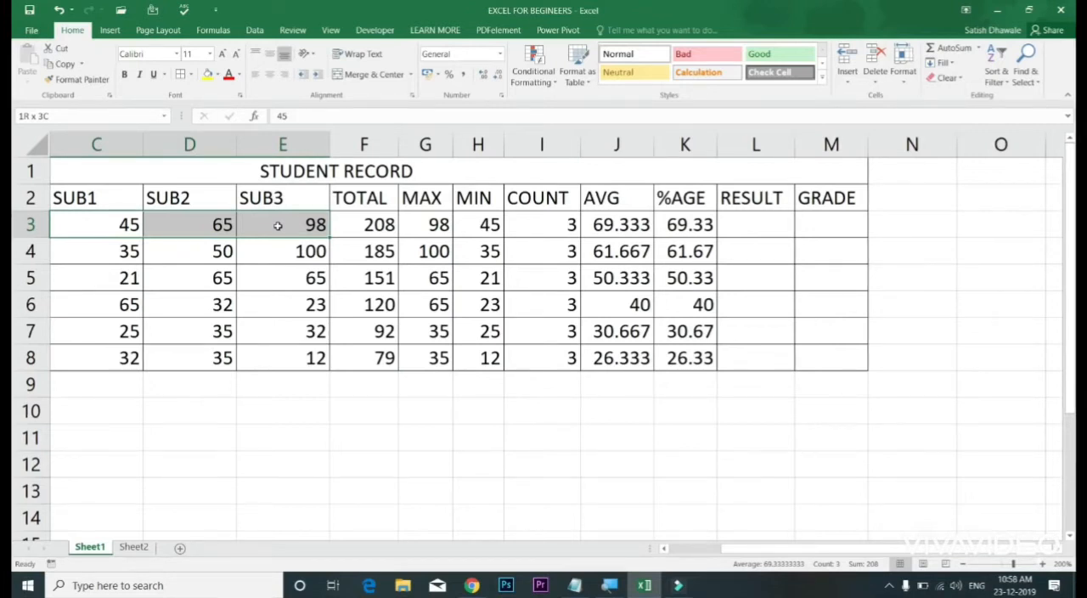
Step: Enter the condition types IF in F11 and IF..AND in F12 below the student table
{"action": "left_click", "coordinate": [344, 445]}
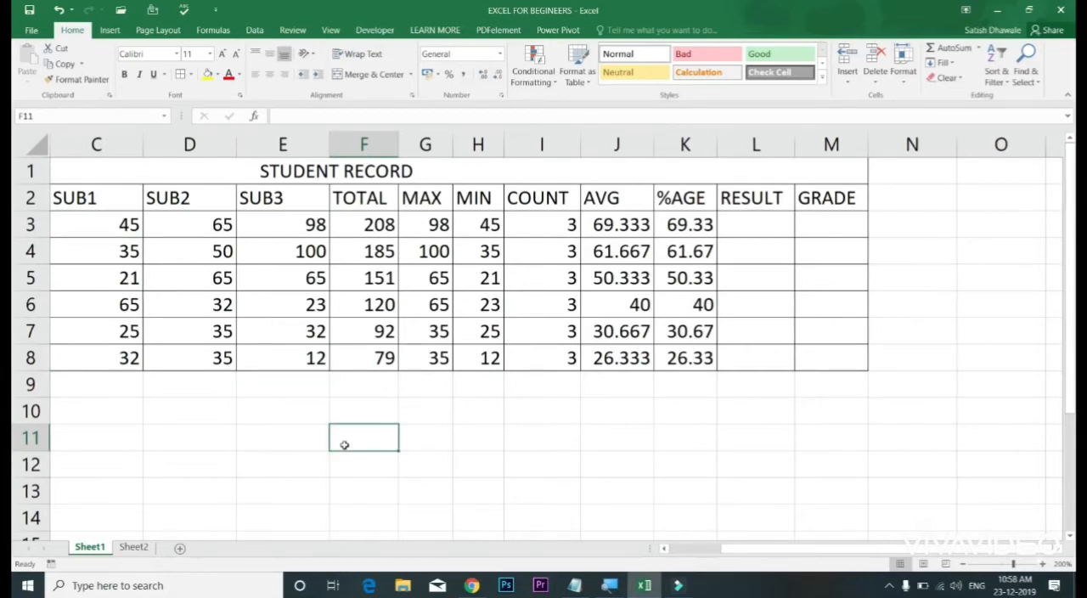
{"action": "type", "text": "IF"}
{"action": "key", "text": "Return"}
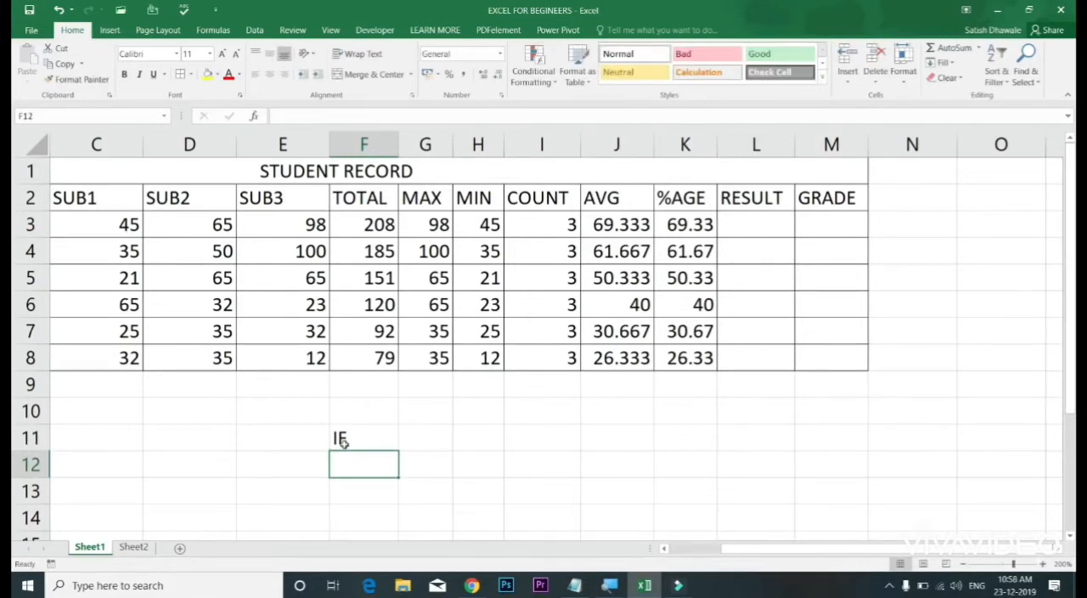
{"action": "type", "text": "IF."}
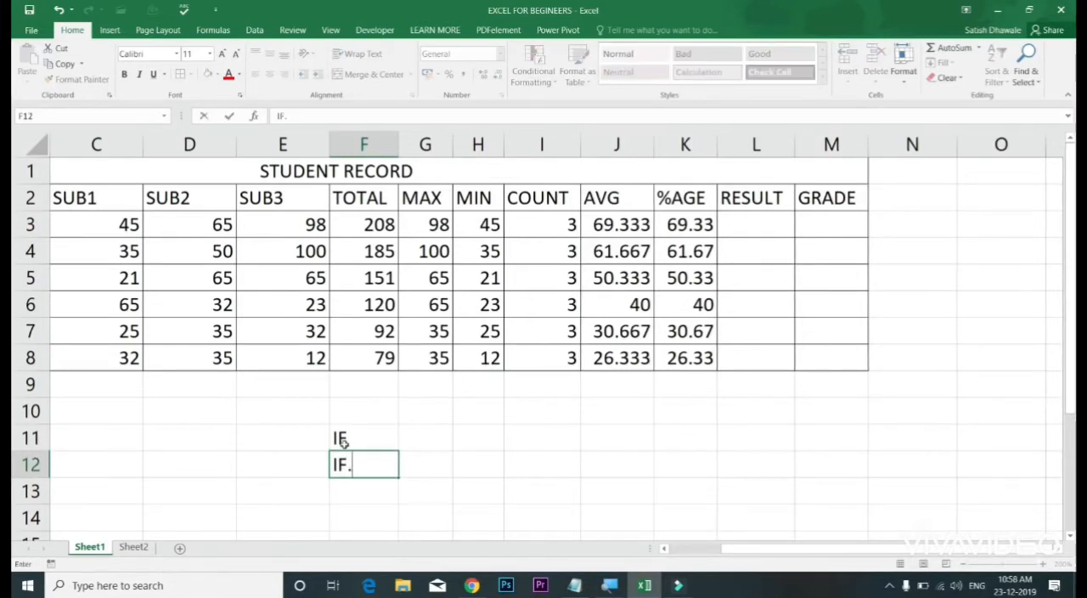
{"action": "type", "text": ".ANE"}
{"action": "key", "text": "BackSpace"}
{"action": "type", "text": "D"}
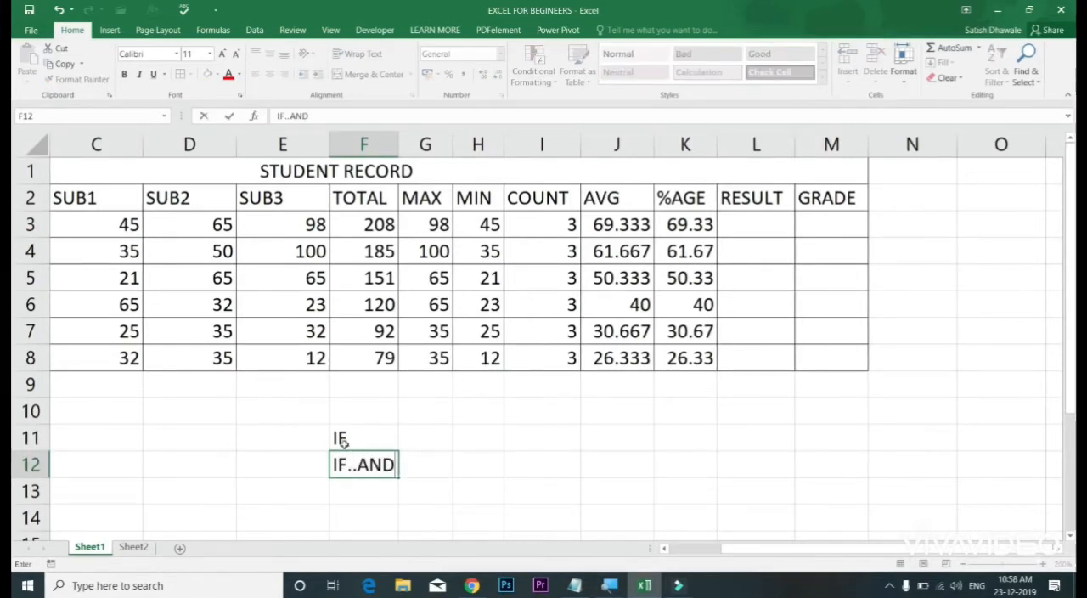
{"action": "key", "text": "Return"}
Step: Add IF...OF in F13 and IF...IF in F14, and look over the list in F11:F14
{"action": "type", "text": "IF."}
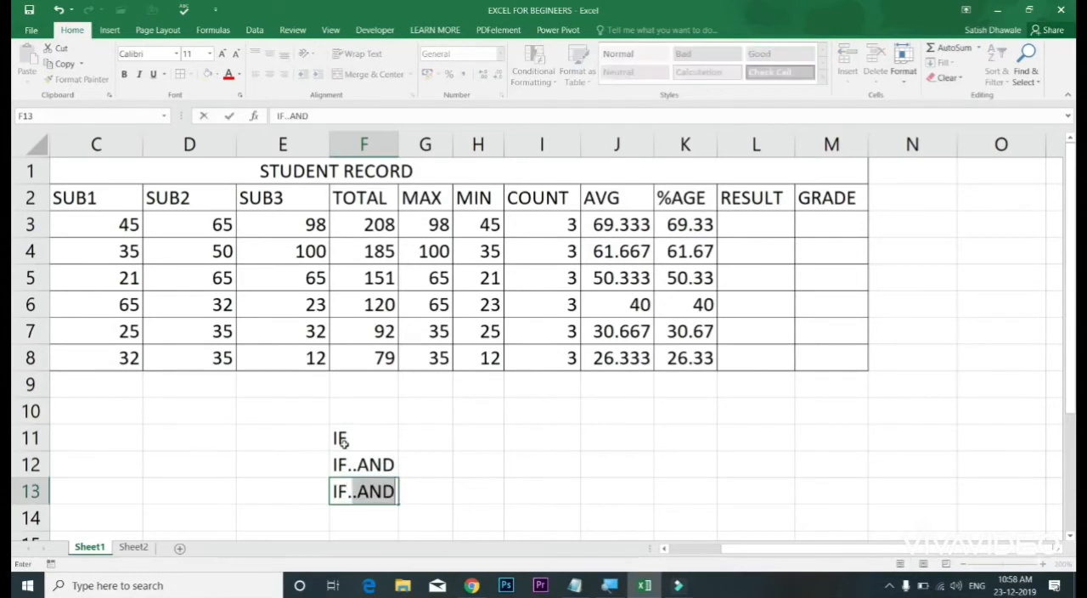
{"action": "type", "text": "..OF"}
{"action": "key", "text": "Return"}
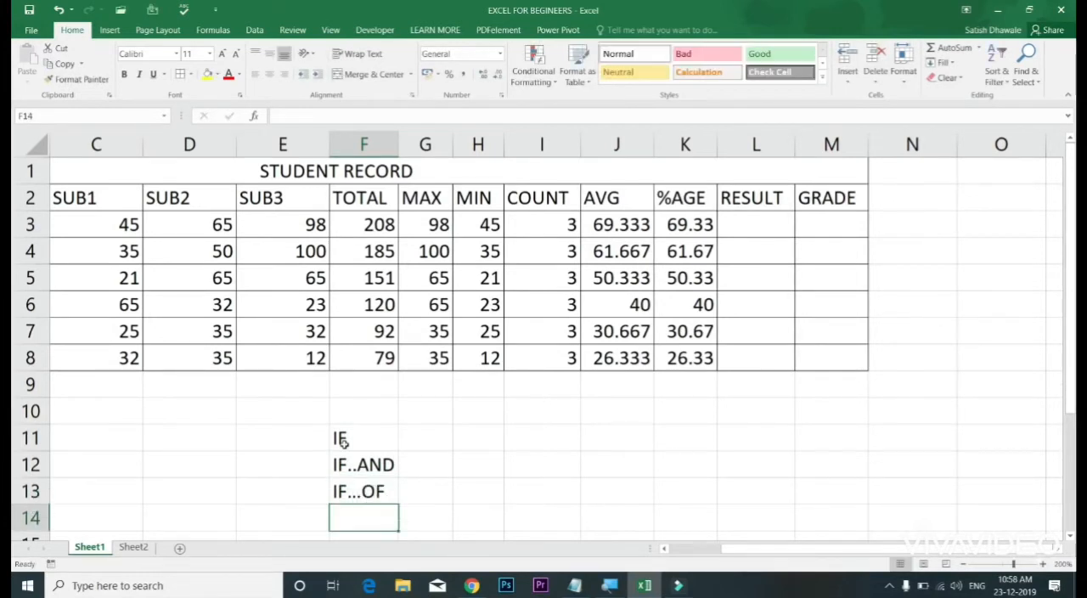
{"action": "type", "text": "IF...IF"}
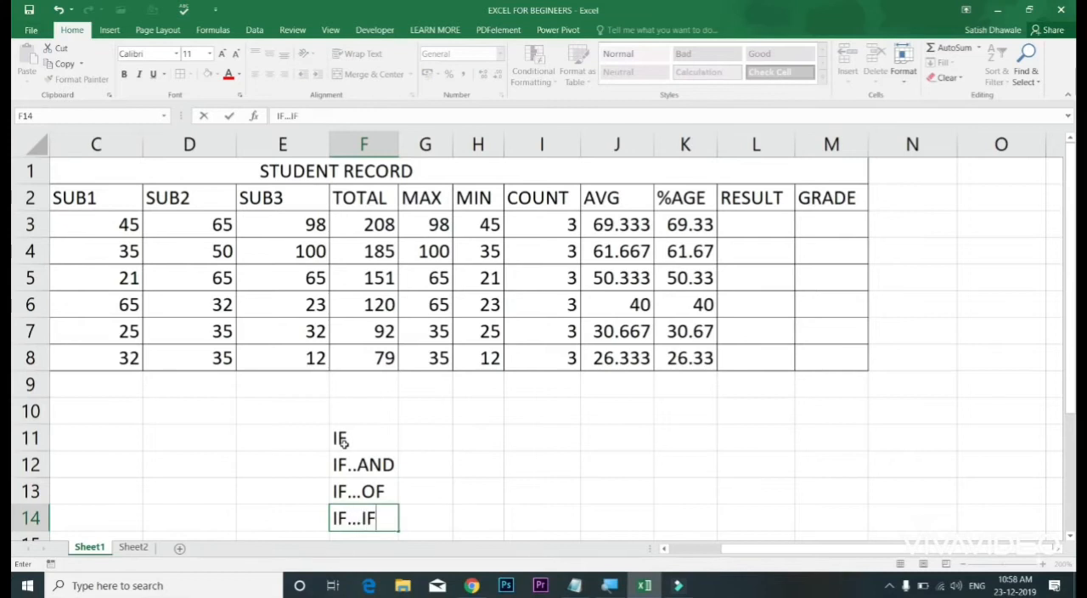
{"action": "key", "text": "Return"}
{"action": "left_click", "coordinate": [387, 407]}
{"action": "left_click", "coordinate": [381, 494]}
{"action": "left_click_drag", "start_coordinate": [371, 416], "coordinate": [366, 491]}
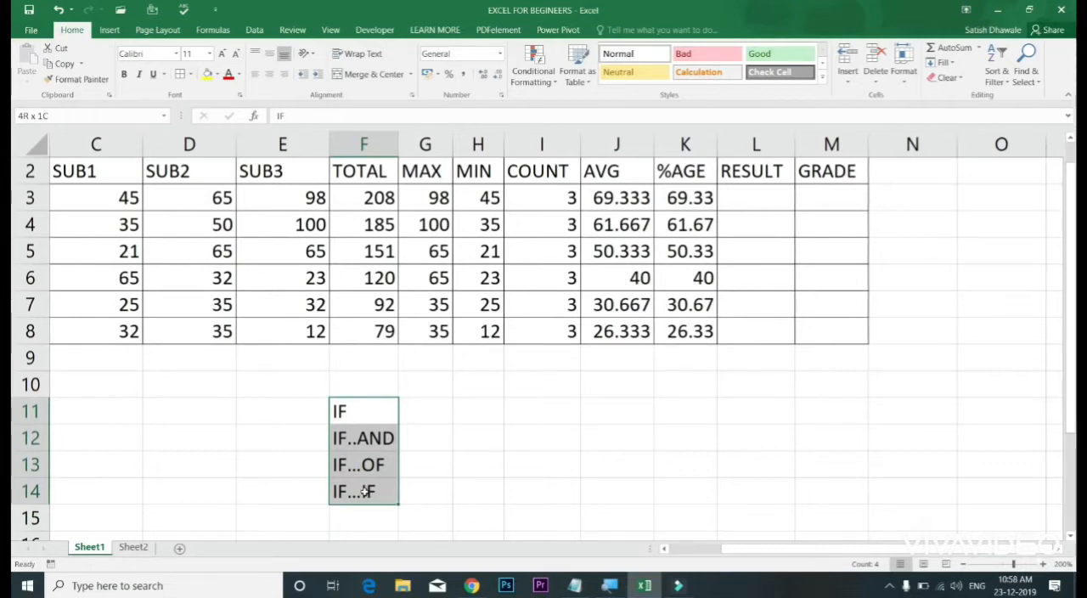
{"action": "left_click", "coordinate": [372, 407]}
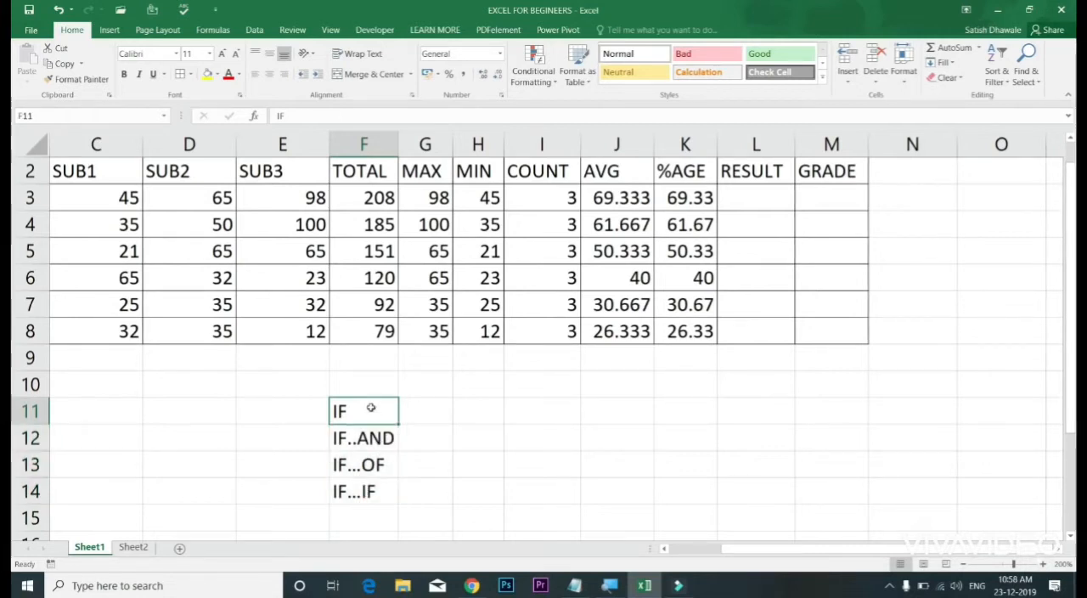
Step: Enter the example heading SCHOLLERSHIP in I11 and the value 46 in I12
{"action": "left_click", "coordinate": [528, 440]}
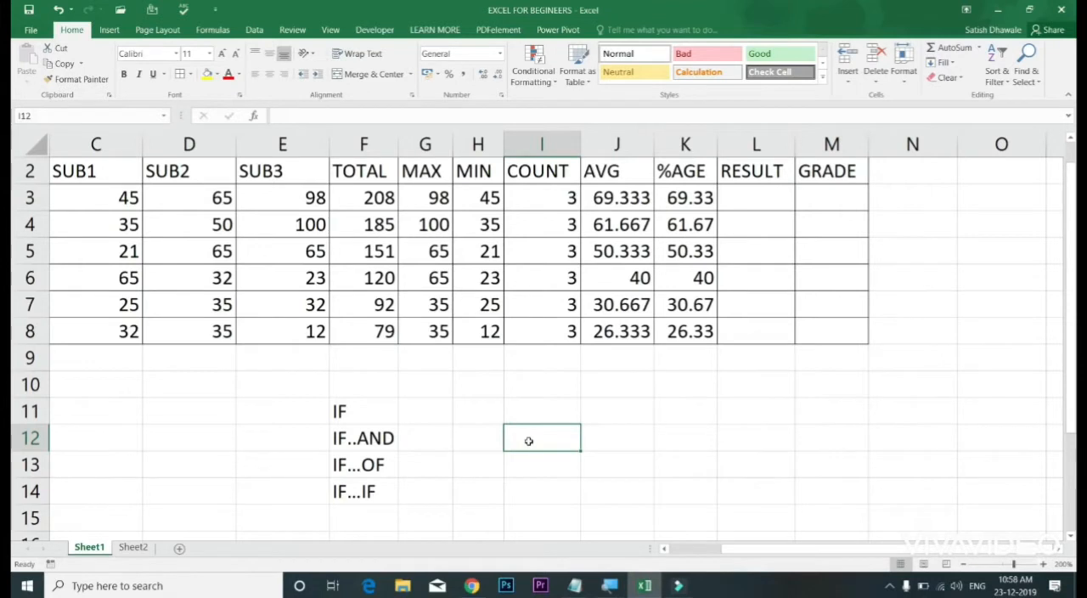
{"action": "key", "text": "Up"}
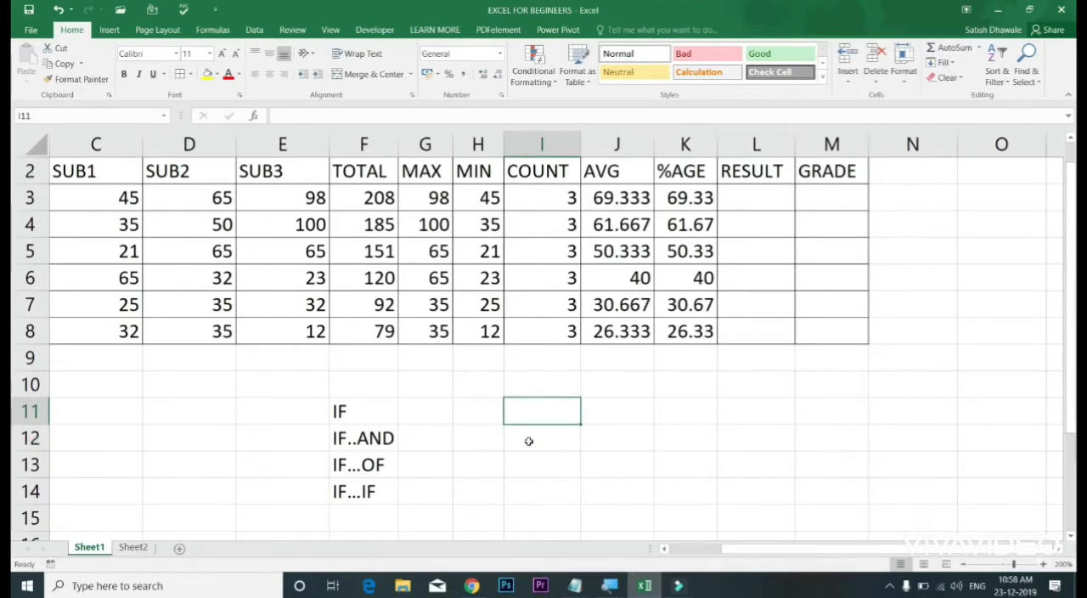
{"action": "type", "text": "SCHOLLERSHIP"}
{"action": "key", "text": "Return"}
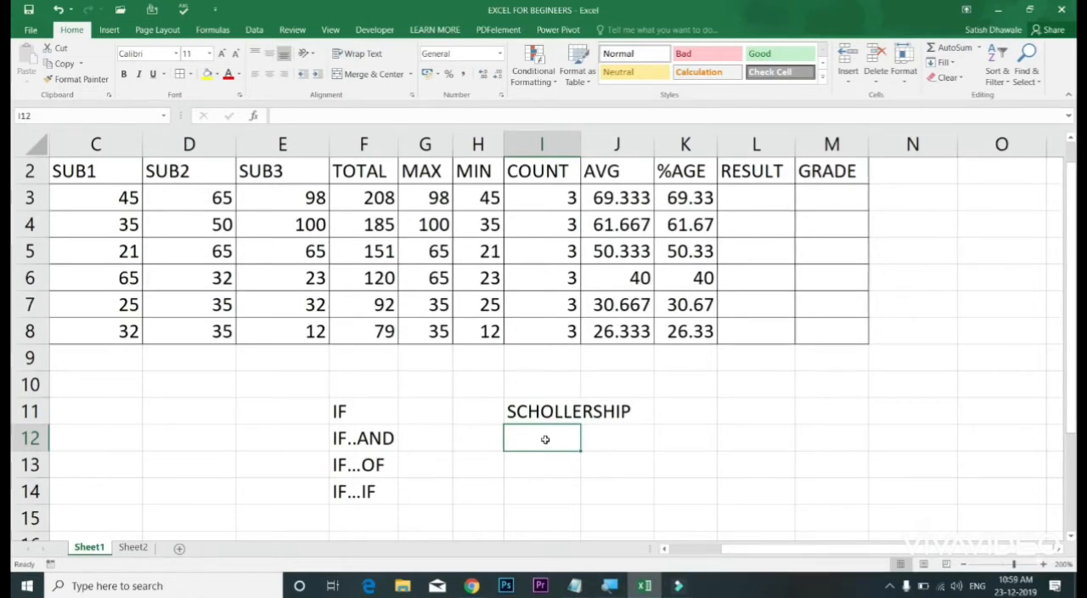
{"action": "type", "text": "46"}
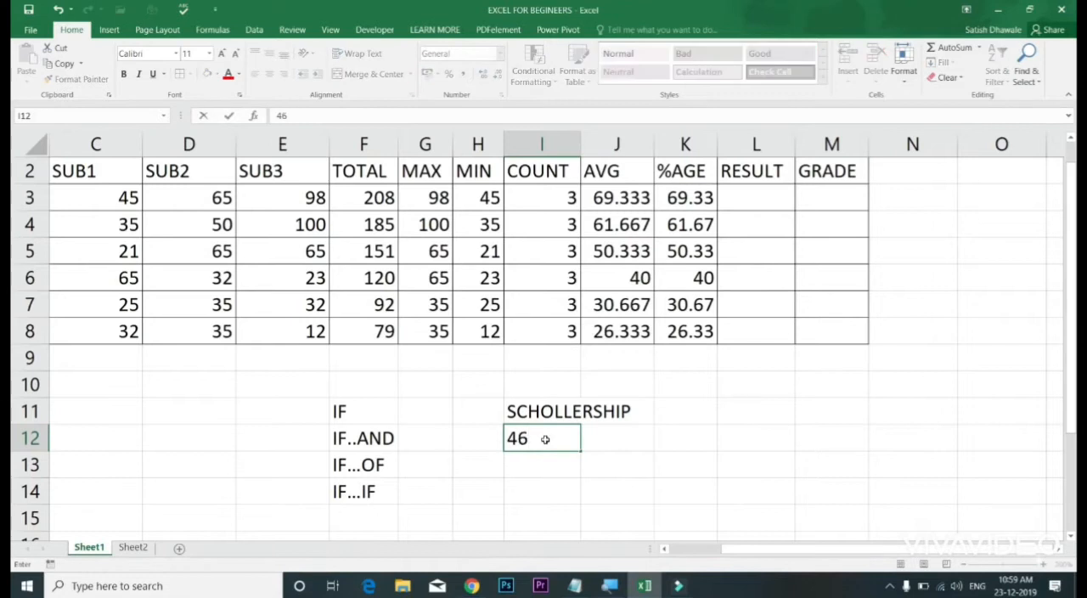
{"action": "key", "text": "Tab"}
{"action": "key", "text": "Left"}
{"action": "key", "text": "Left"}
{"action": "key", "text": "Right"}
{"action": "key", "text": "Right"}
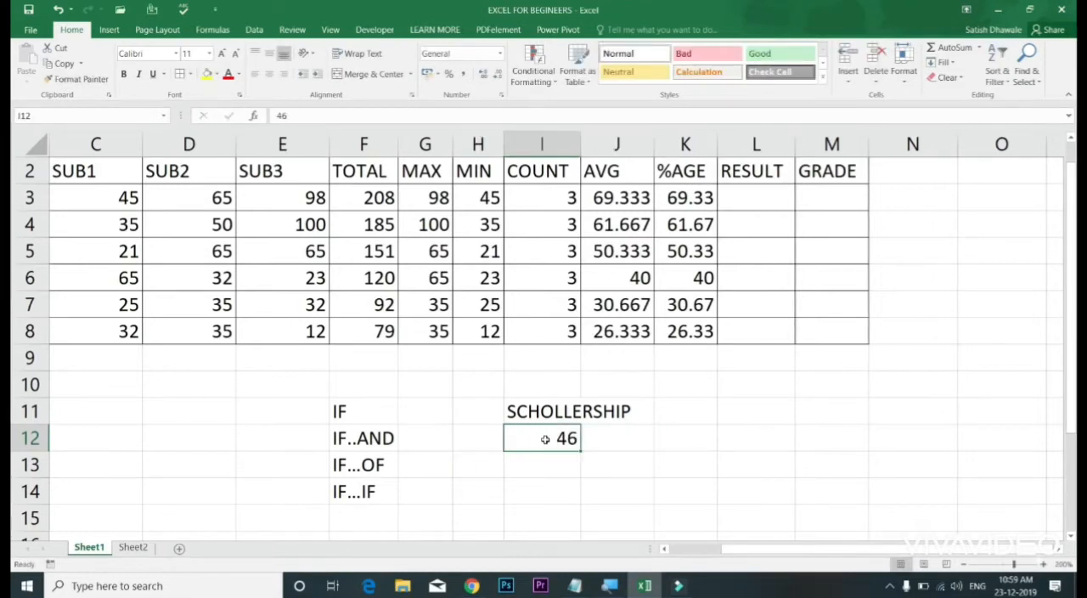
{"action": "key", "text": "Left"}
{"action": "key", "text": "Left"}
{"action": "key", "text": "Right"}
{"action": "key", "text": "Right"}
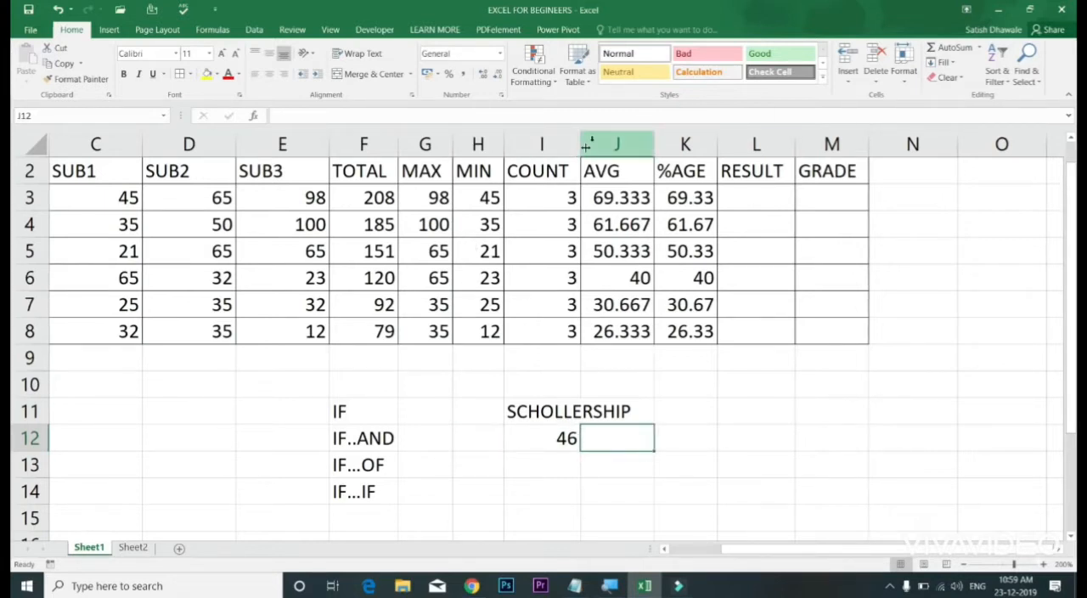
Step: Widen column I to fit the SCHOLLERSHIP heading, and select J12 beside the value
{"action": "left_click_drag", "start_coordinate": [581, 149], "coordinate": [637, 149]}
{"action": "left_click", "coordinate": [609, 442]}
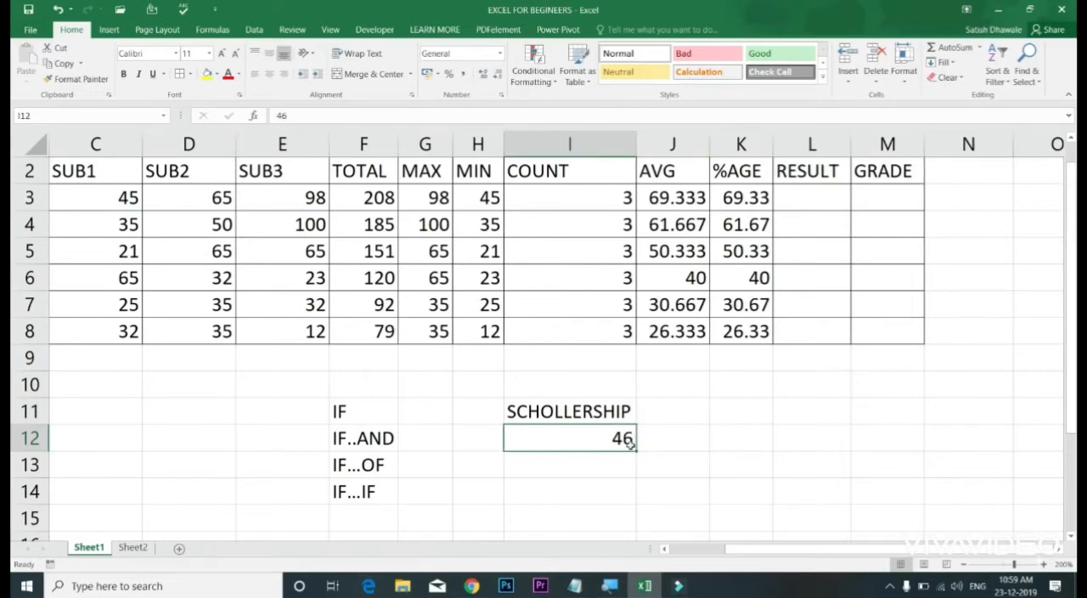
{"action": "left_click", "coordinate": [675, 440]}
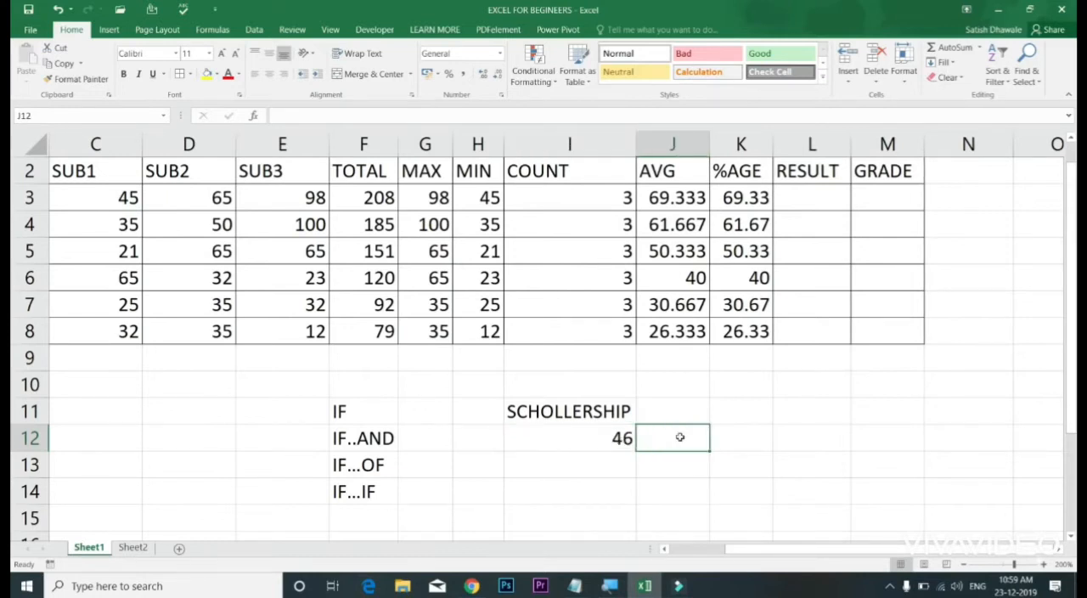
{"action": "left_click", "coordinate": [623, 438]}
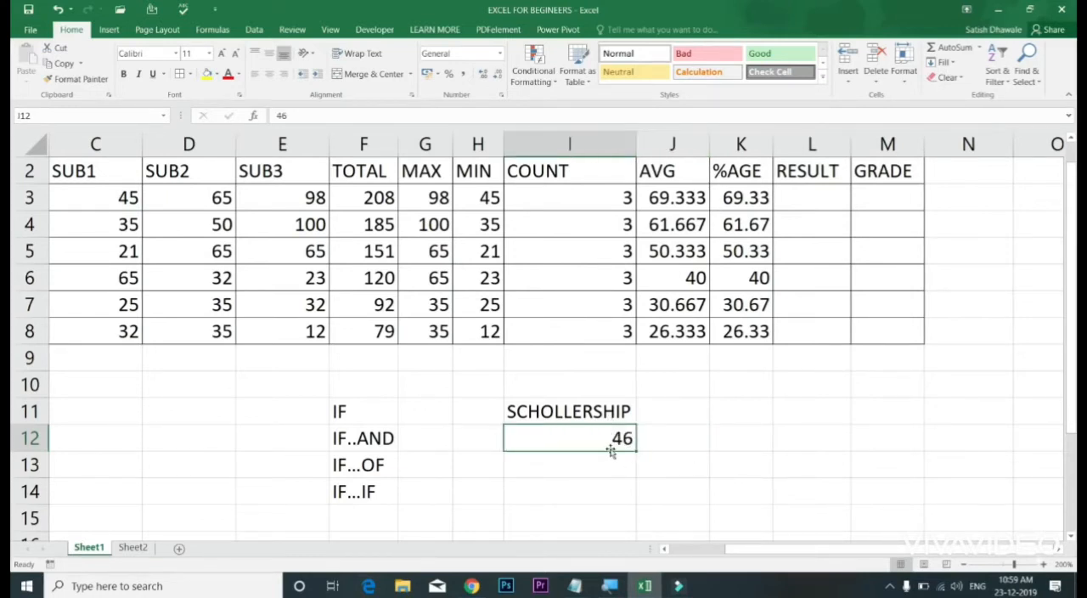
{"action": "left_click", "coordinate": [664, 438]}
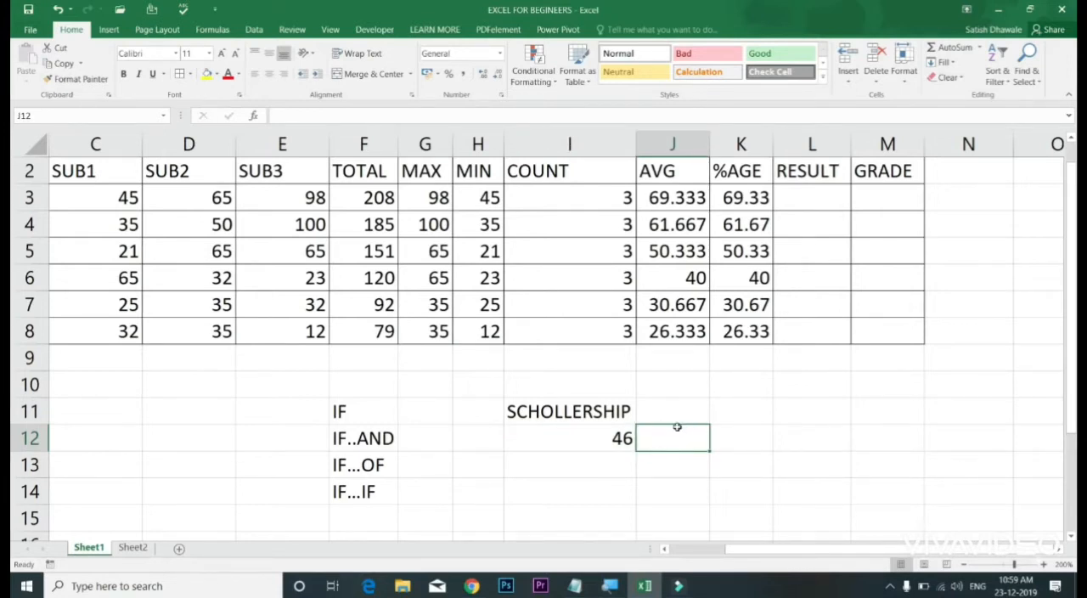
Step: Start an IF formula in J12 with the logical test I12>=35
{"action": "type", "text": "=IF"}
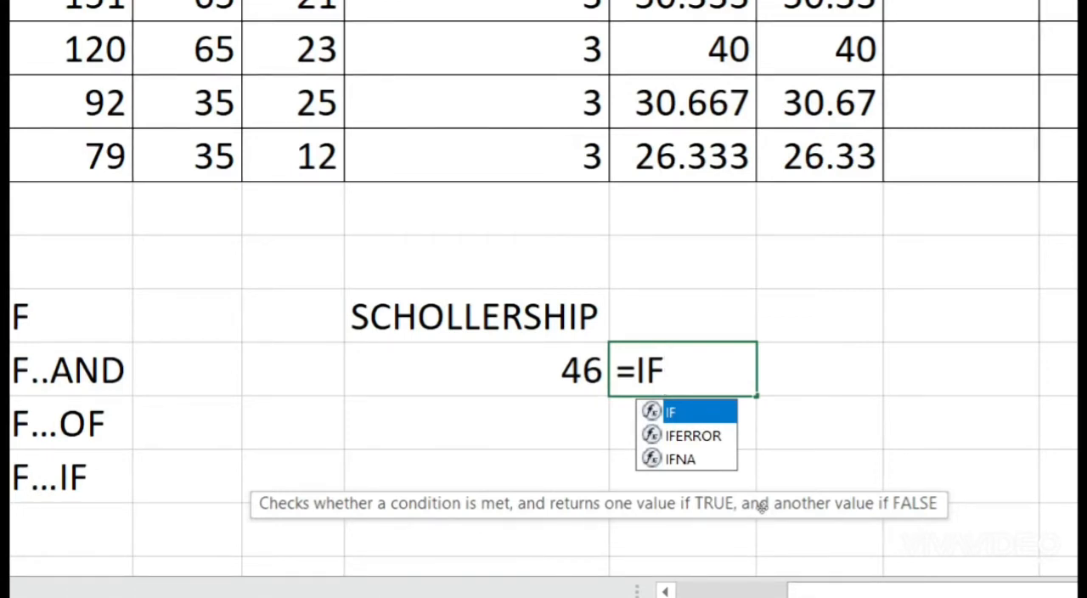
{"action": "type", "text": "("}
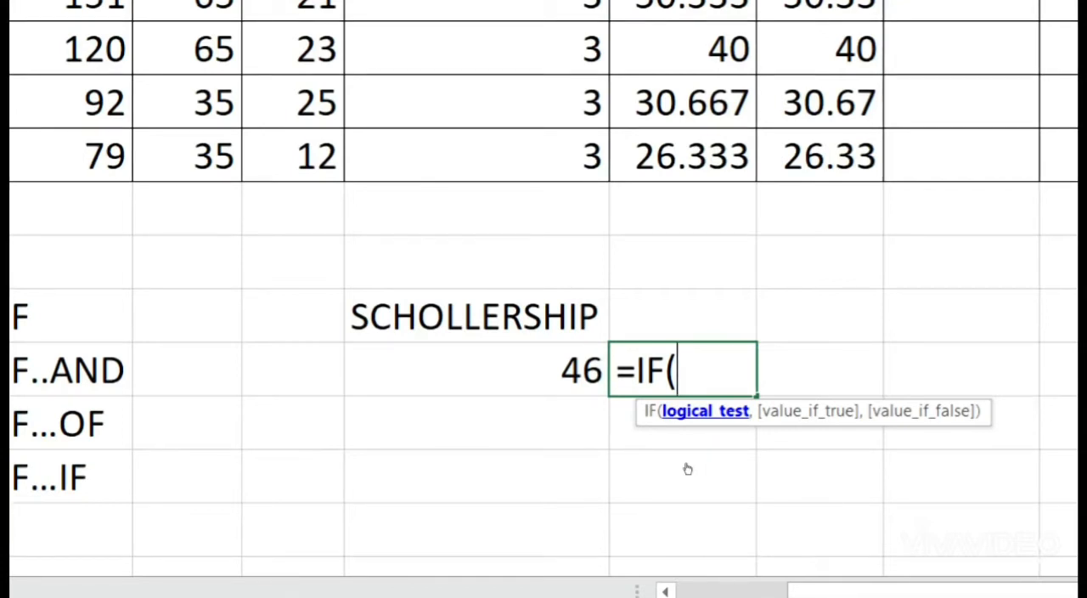
{"action": "key", "text": "Left"}
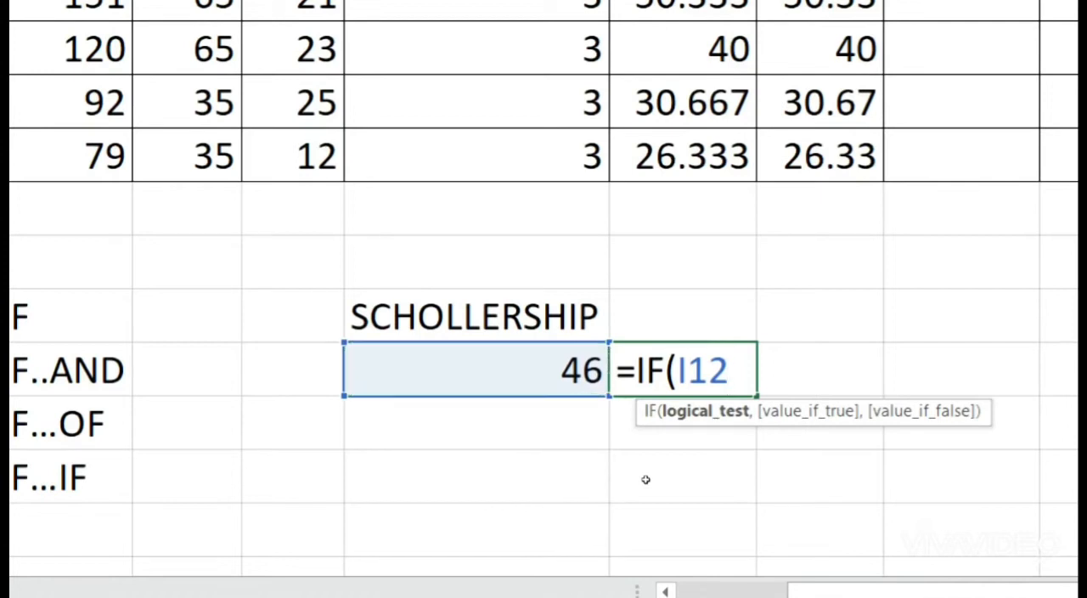
{"action": "type", "text": ">=35"}
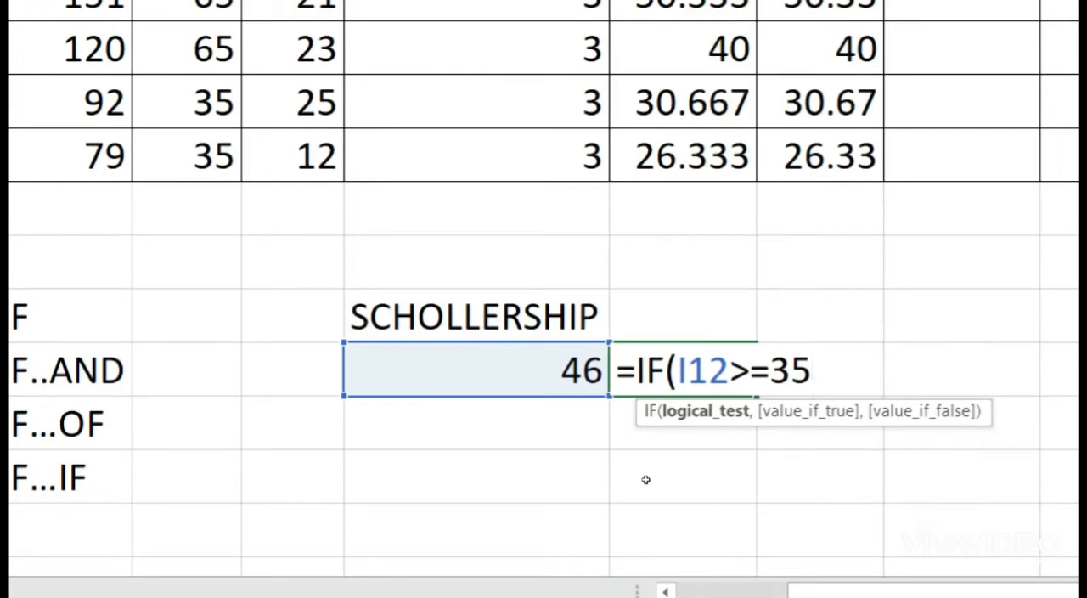
{"action": "type", "text": ",\""}
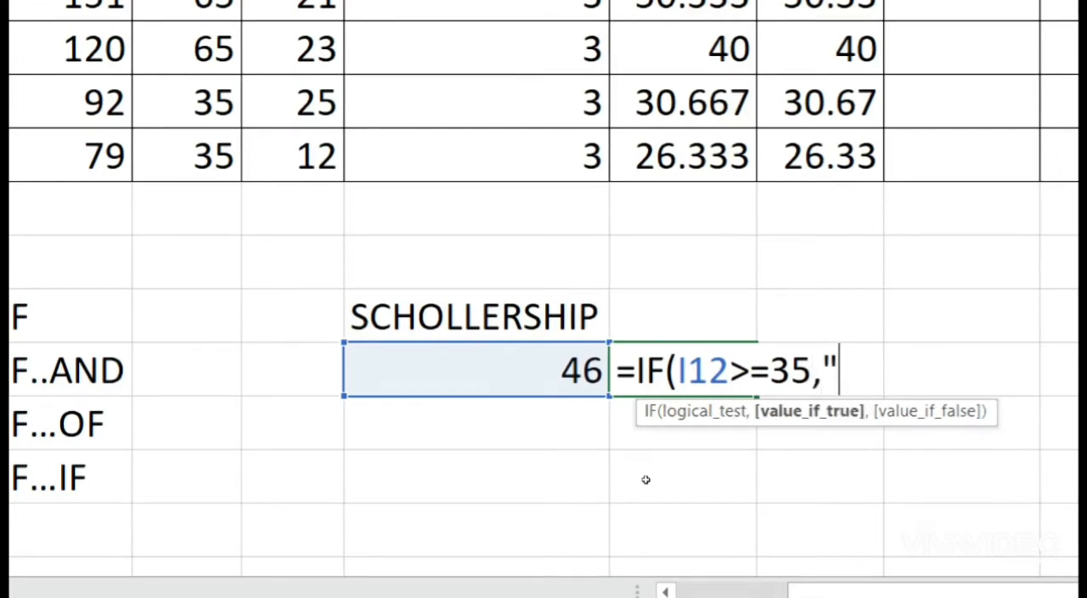
{"action": "type", "text": "PASS\""}
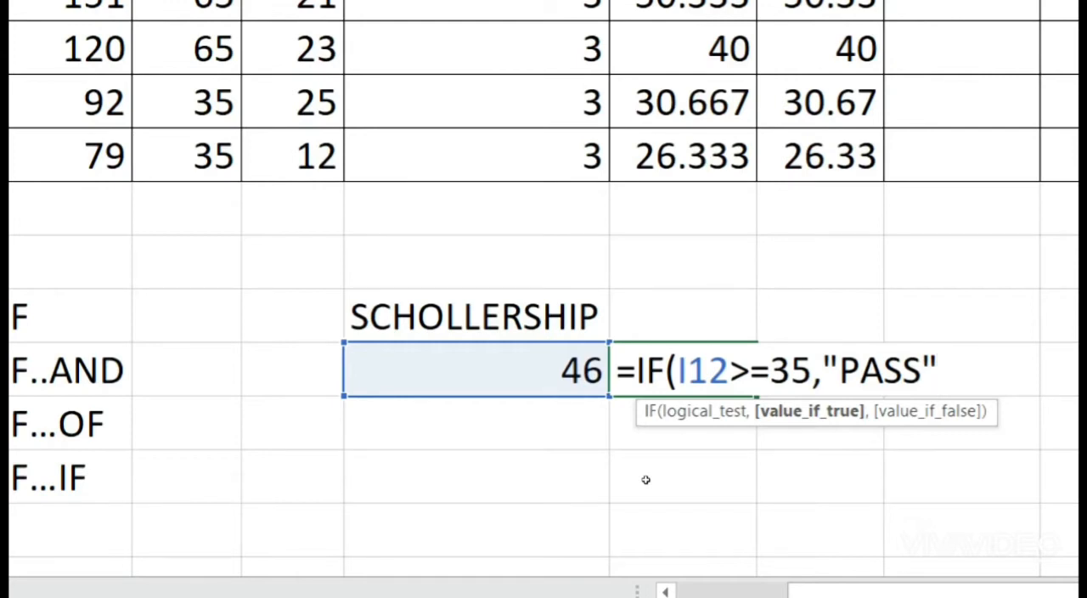
{"action": "type", "text": ","}
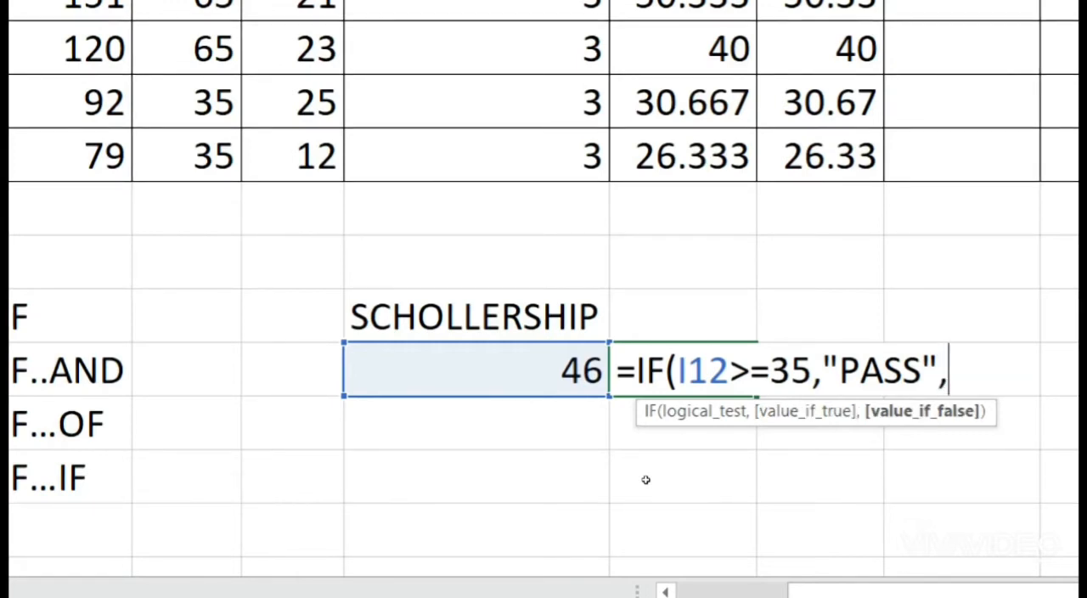
{"action": "key", "text": "BackSpace"}
{"action": "key", "text": "BackSpace"}
{"action": "key", "text": "BackSpace"}
{"action": "key", "text": "BackSpace"}
{"action": "key", "text": "BackSpace"}
{"action": "key", "text": "BackSpace"}
{"action": "key", "text": "BackSpace"}
{"action": "key", "text": "BackSpace"}
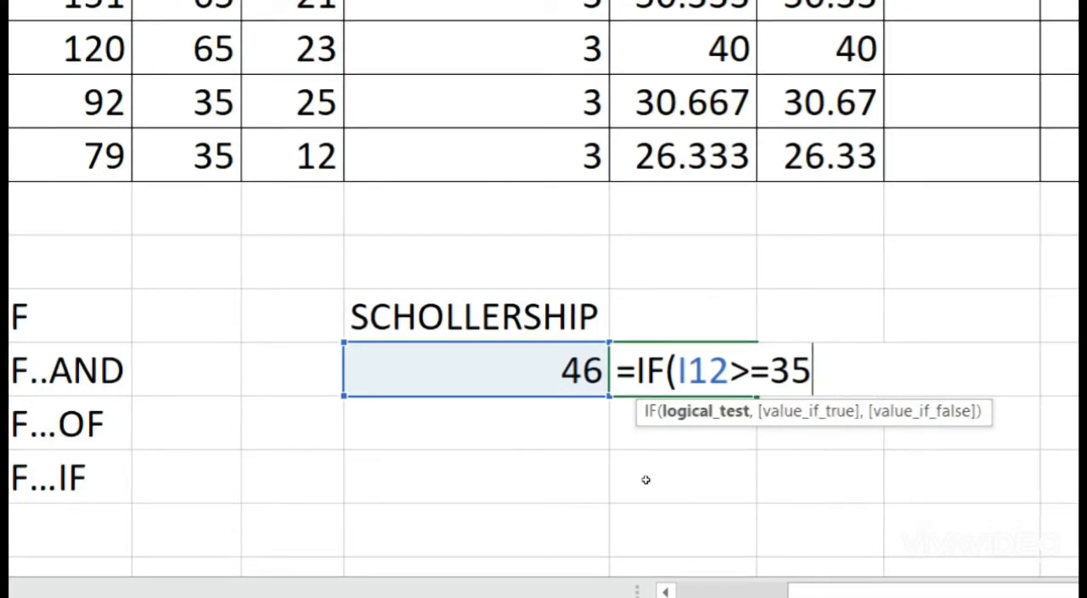
Step: Complete the J12 IF formula to return "PASS" if true and "FAIL" if false
{"action": "type", "text": ","}
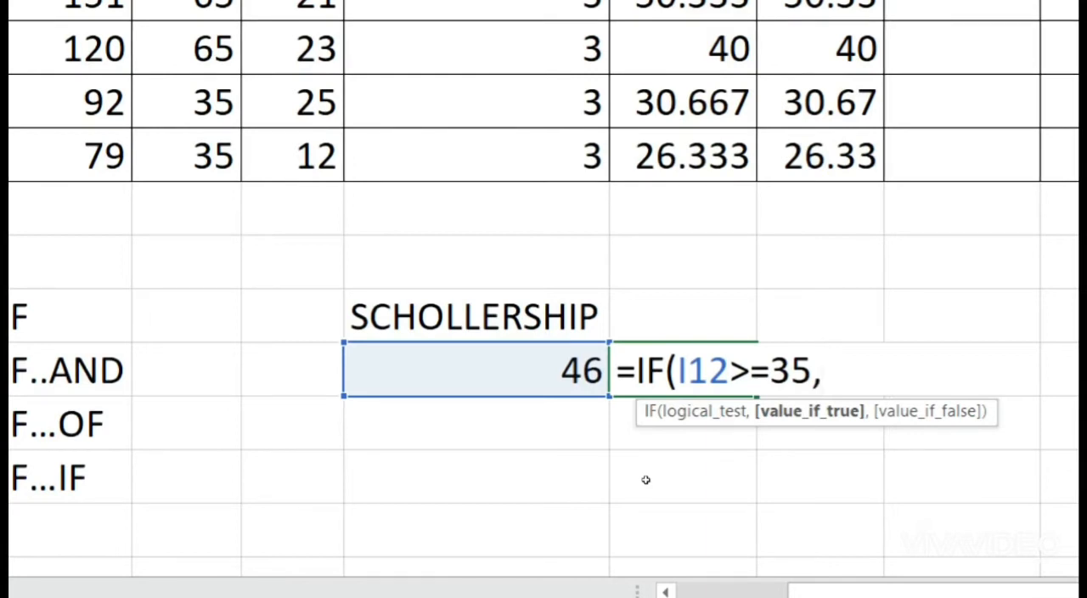
{"action": "type", "text": "\"PASS\""}
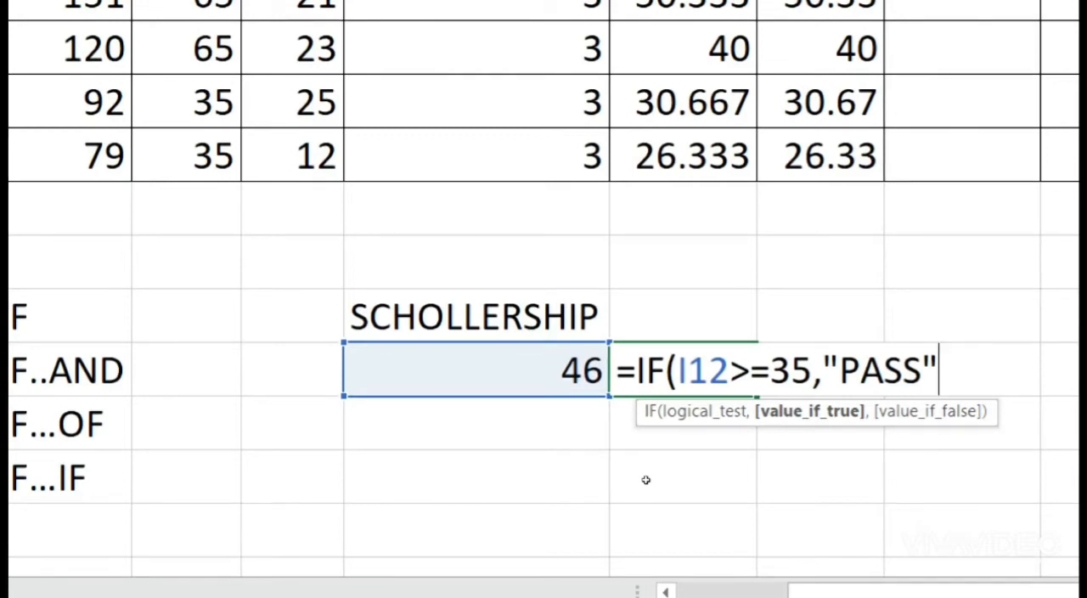
{"action": "type", "text": ","}
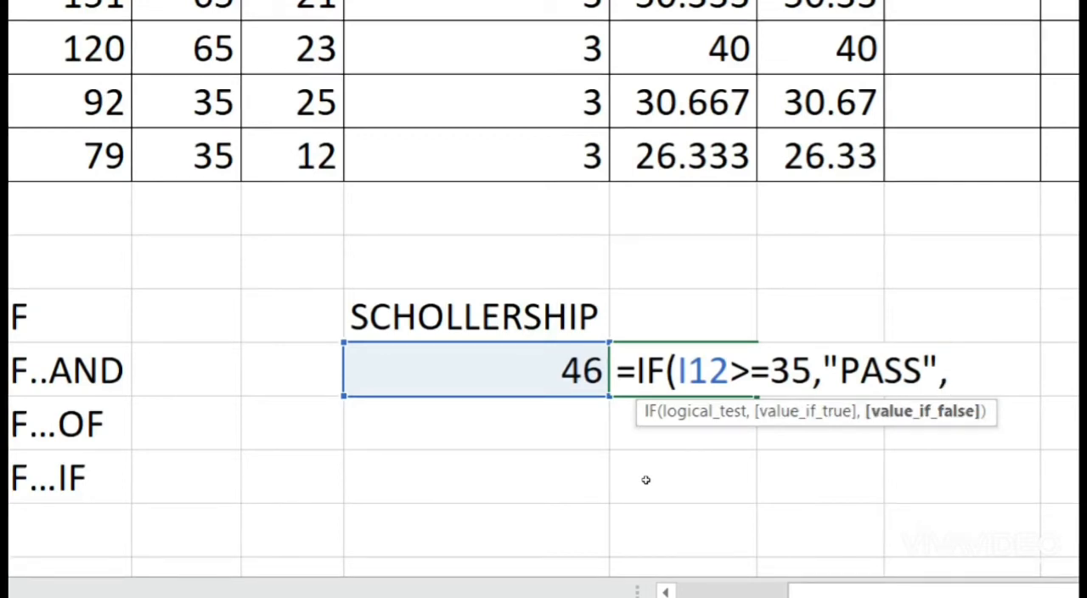
{"action": "type", "text": "\"FAIL\""}
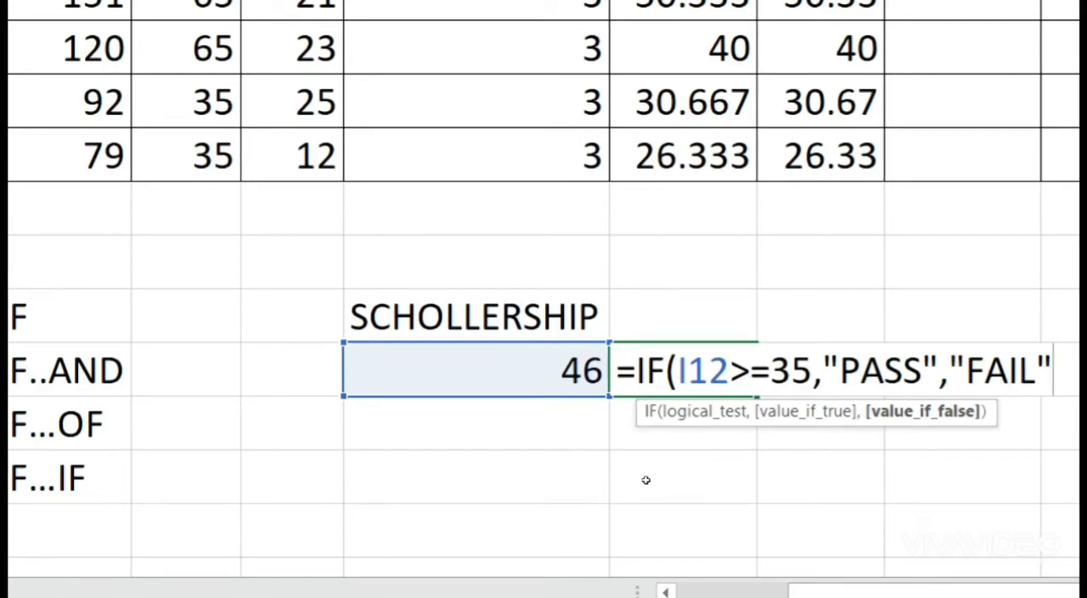
{"action": "key", "text": "Return"}
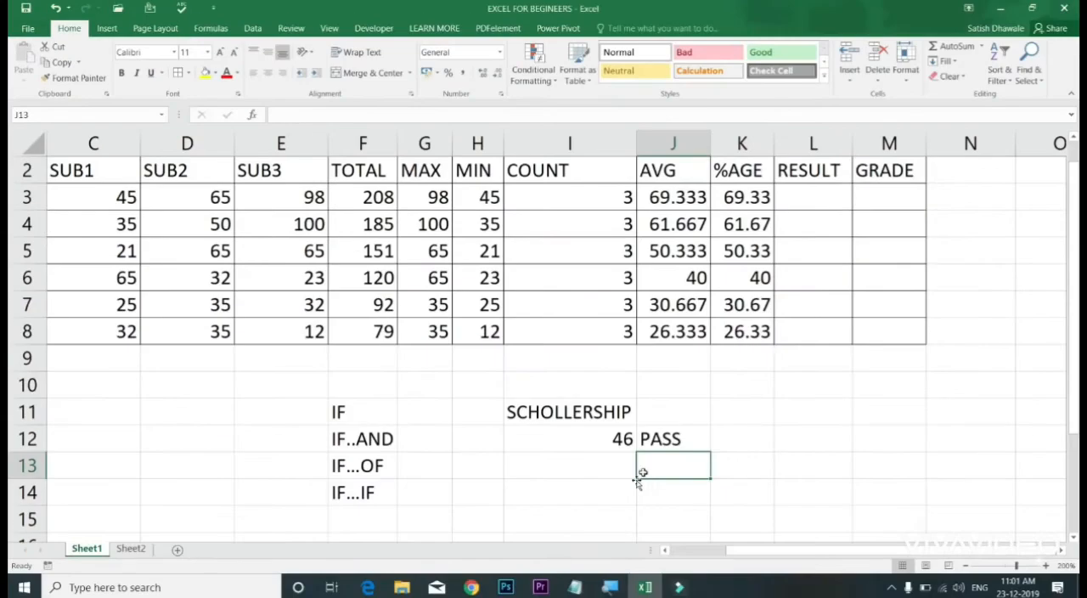
Step: Test the J12 formula by setting the scholarship value in I12 to 34 and to 35
{"action": "left_click", "coordinate": [670, 415]}
{"action": "left_click", "coordinate": [595, 446]}
{"action": "type", "text": "34"}
{"action": "key", "text": "Return"}
{"action": "key", "text": "Up"}
{"action": "type", "text": "35"}
{"action": "key", "text": "Return"}
{"action": "key", "text": "Up"}
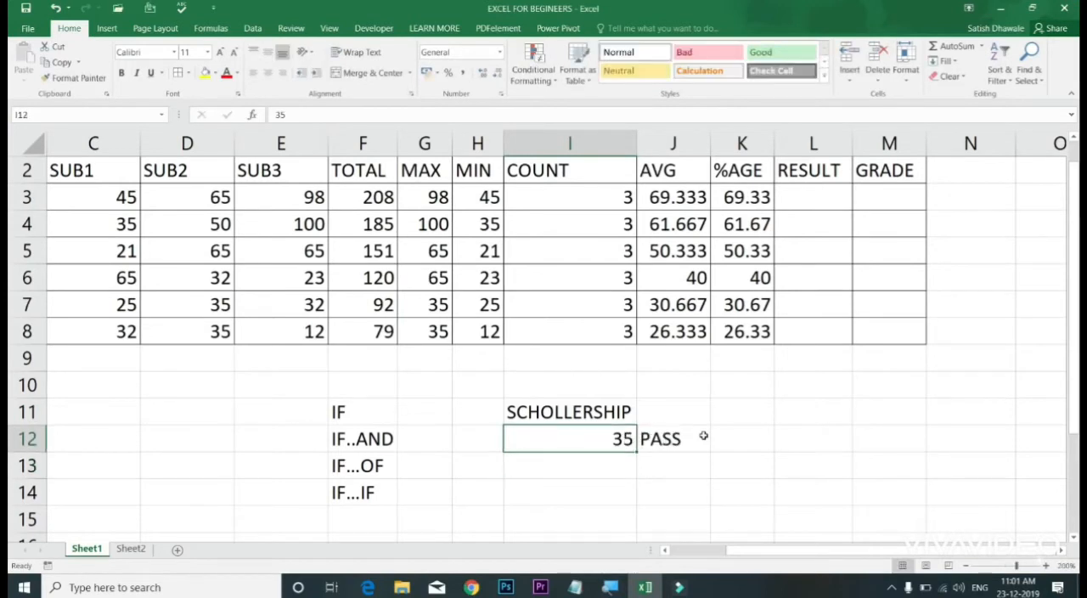
Step: Examine the >=35 comparison in J12's IF formula, leaving the formula as it is
{"action": "double_click", "coordinate": [703, 435]}
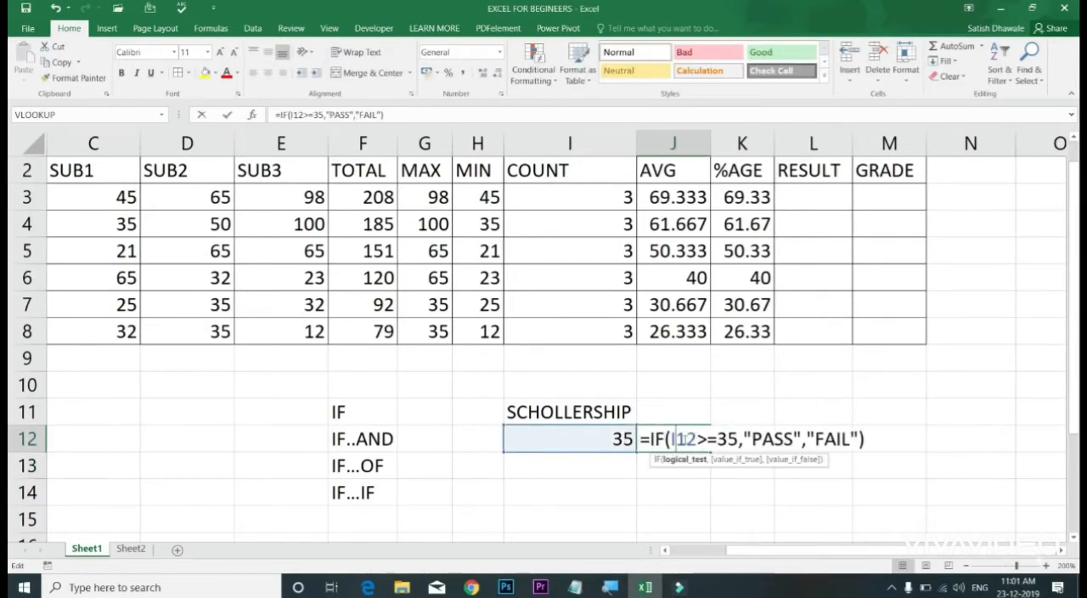
{"action": "left_click_drag", "start_coordinate": [706, 439], "coordinate": [738, 440]}
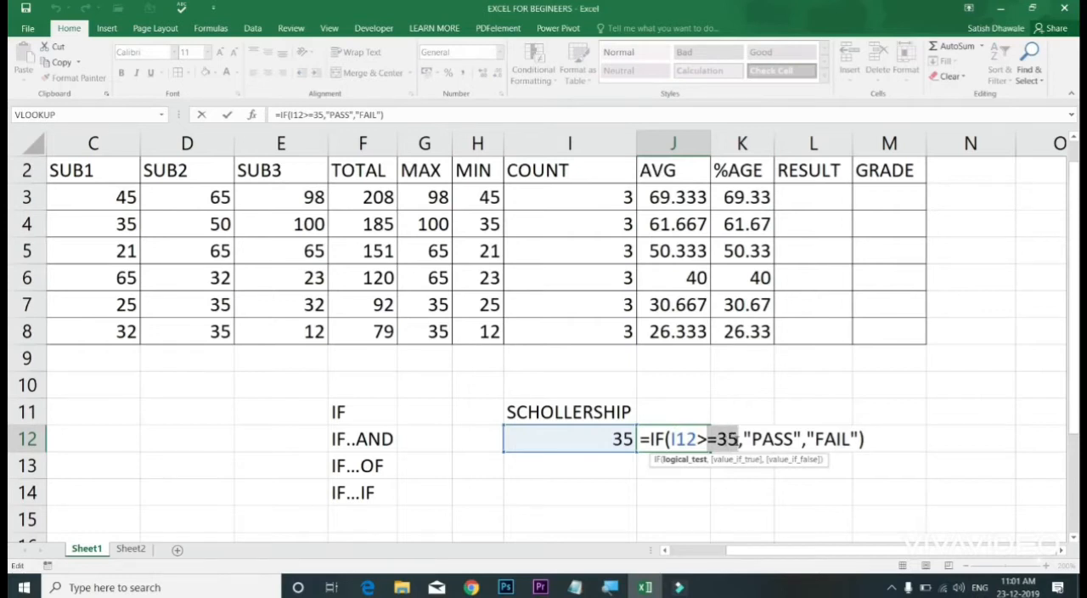
{"action": "left_click", "coordinate": [698, 440]}
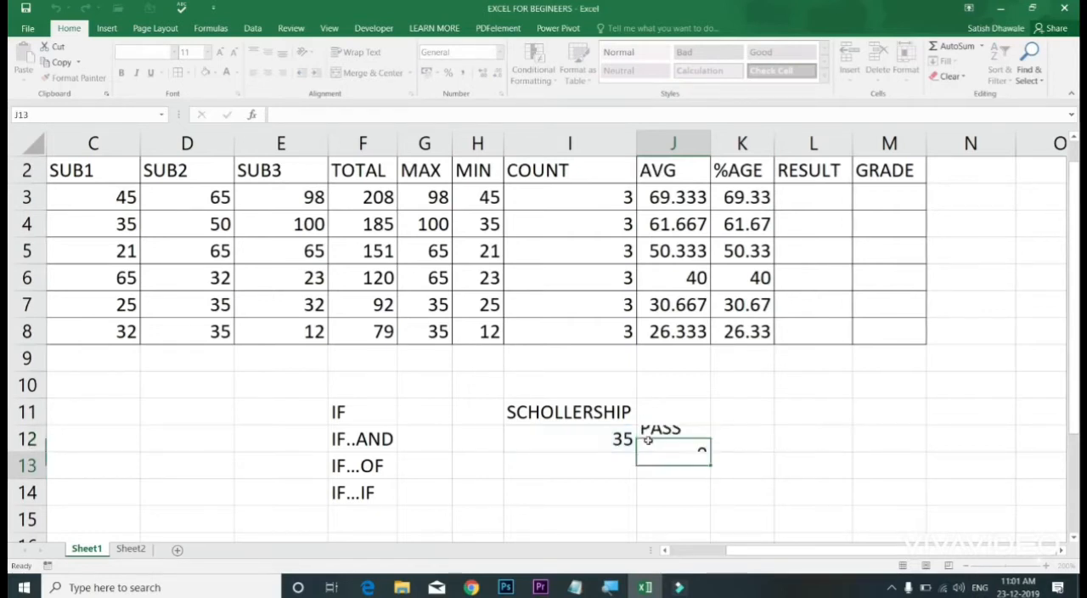
{"action": "key", "text": "Return"}
Step: Set the scholarship value in I12 to 32 to test a mark below the pass limit
{"action": "key", "text": "Up"}
{"action": "key", "text": "Left"}
{"action": "type", "text": "32"}
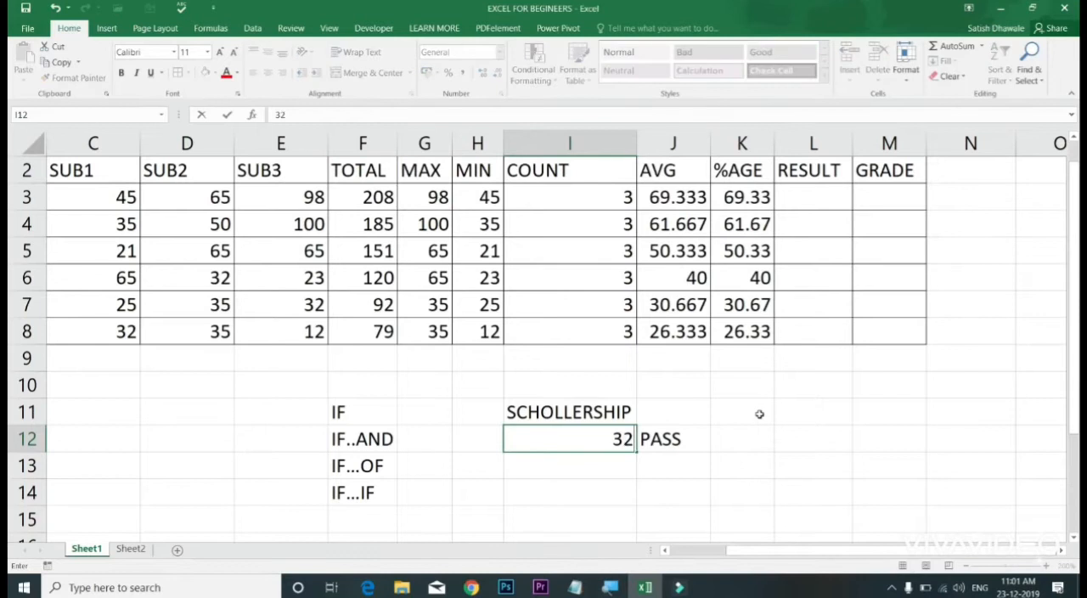
{"action": "key", "text": "Return"}
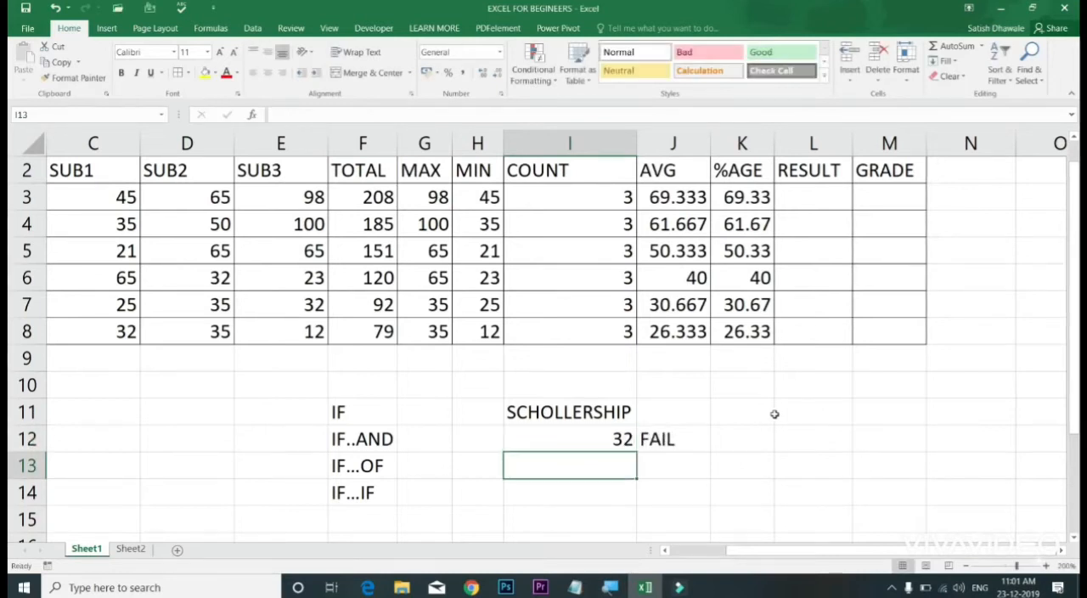
Step: Review the logical test I12>=35 and the PASS and FAIL arguments of the IF formula in J12
{"action": "double_click", "coordinate": [689, 436]}
{"action": "left_click", "coordinate": [708, 437]}
{"action": "left_click_drag", "start_coordinate": [738, 439], "coordinate": [669, 439]}
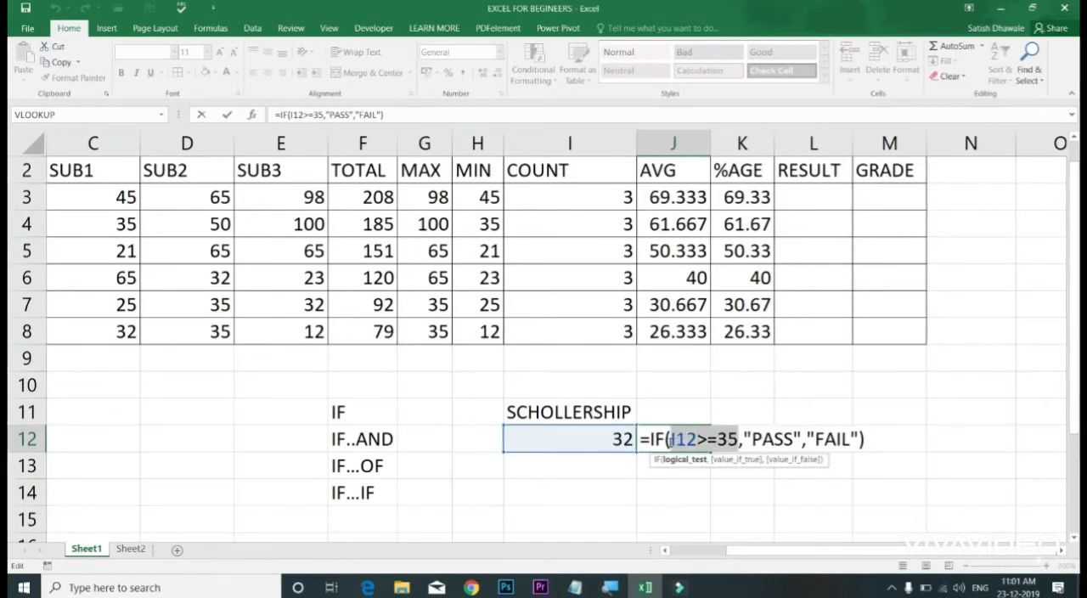
{"action": "key", "text": "ctrl+Return"}
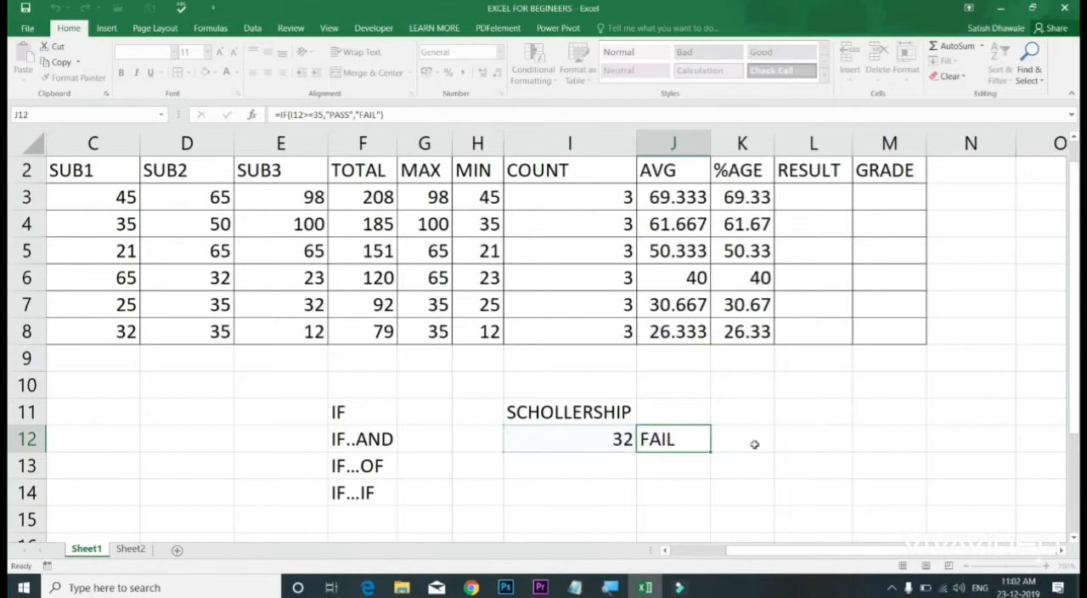
{"action": "double_click", "coordinate": [673, 439]}
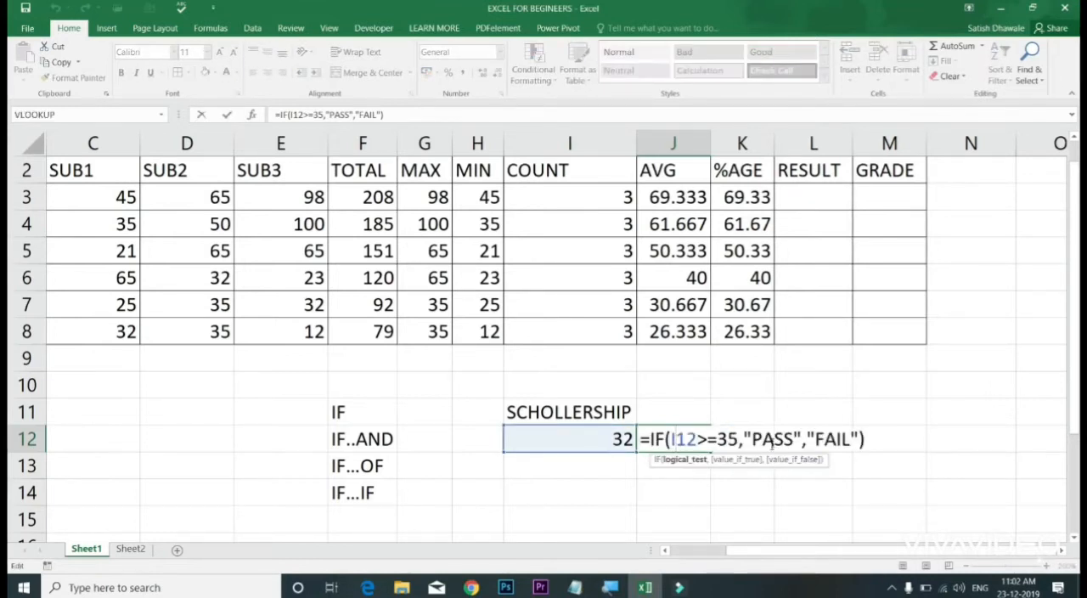
{"action": "left_click", "coordinate": [709, 439]}
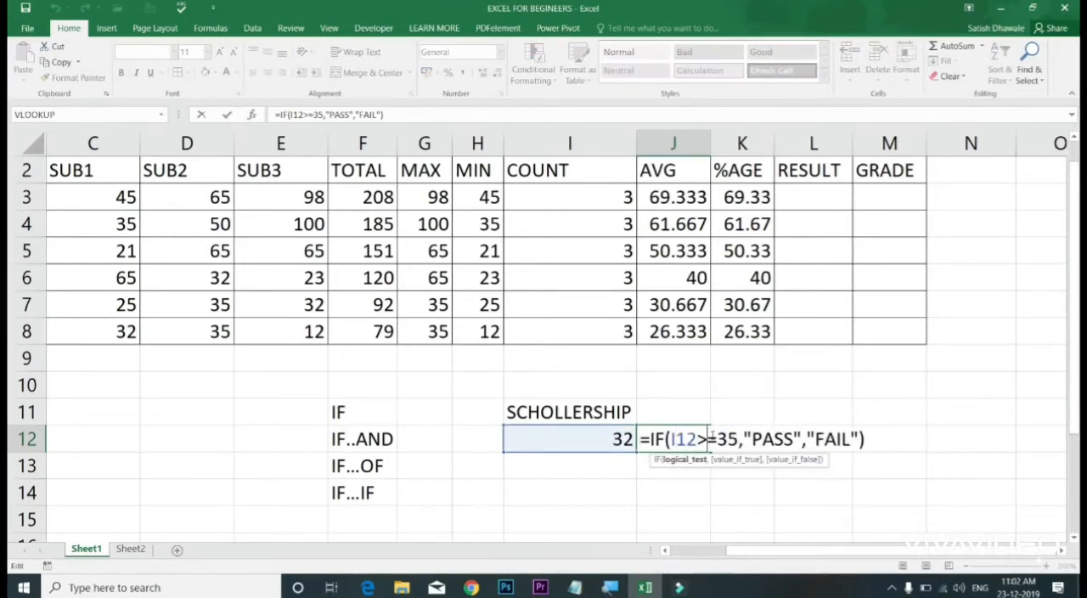
{"action": "left_click_drag", "start_coordinate": [691, 439], "coordinate": [739, 439]}
{"action": "left_click", "coordinate": [774, 439]}
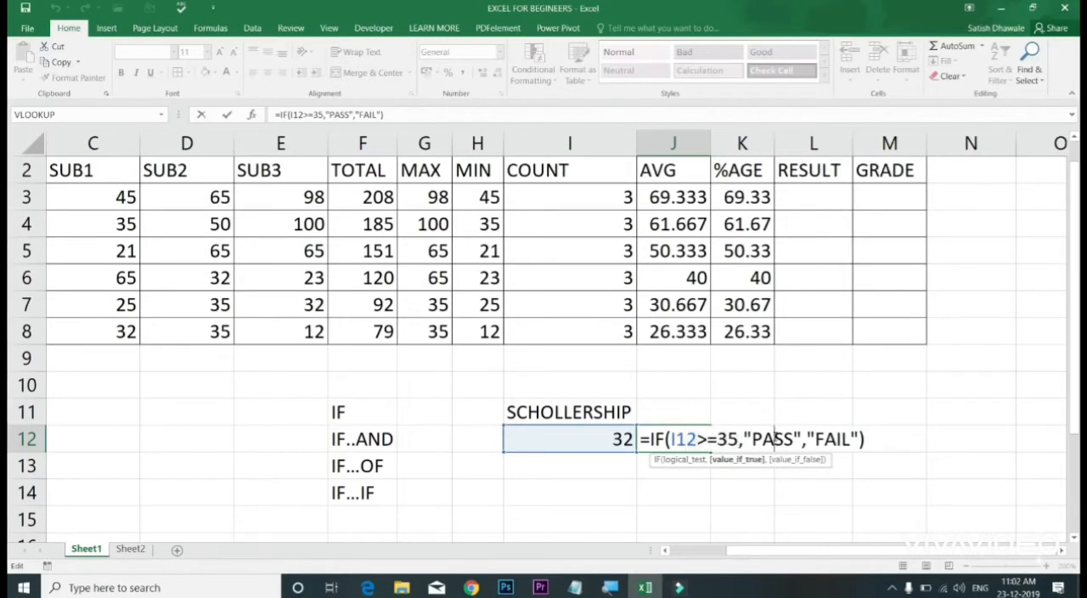
{"action": "left_click", "coordinate": [823, 439]}
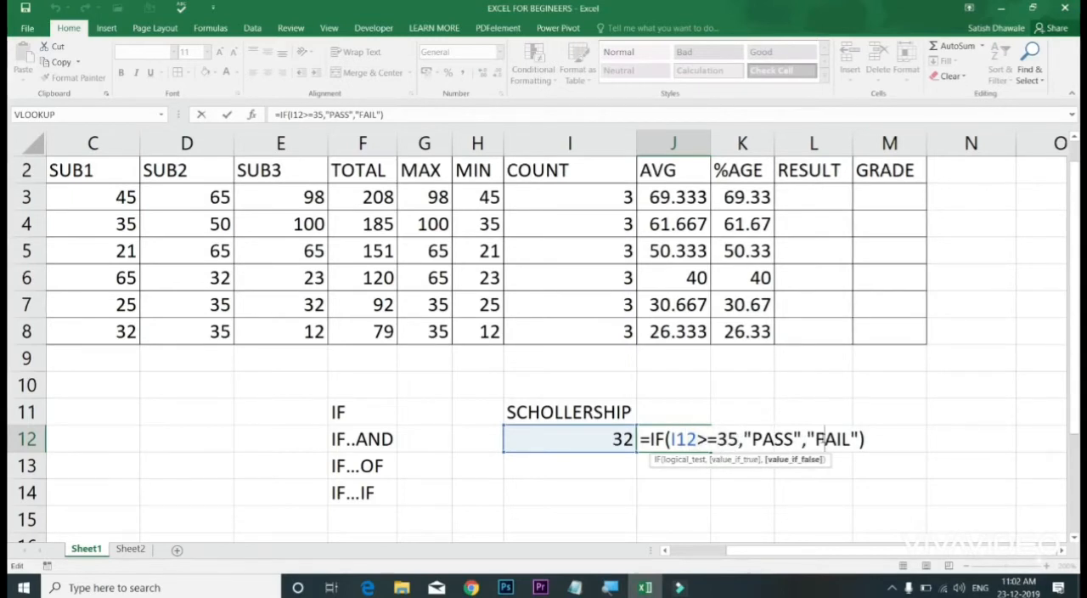
{"action": "left_click_drag", "start_coordinate": [677, 439], "coordinate": [844, 439]}
{"action": "key", "text": "Return"}
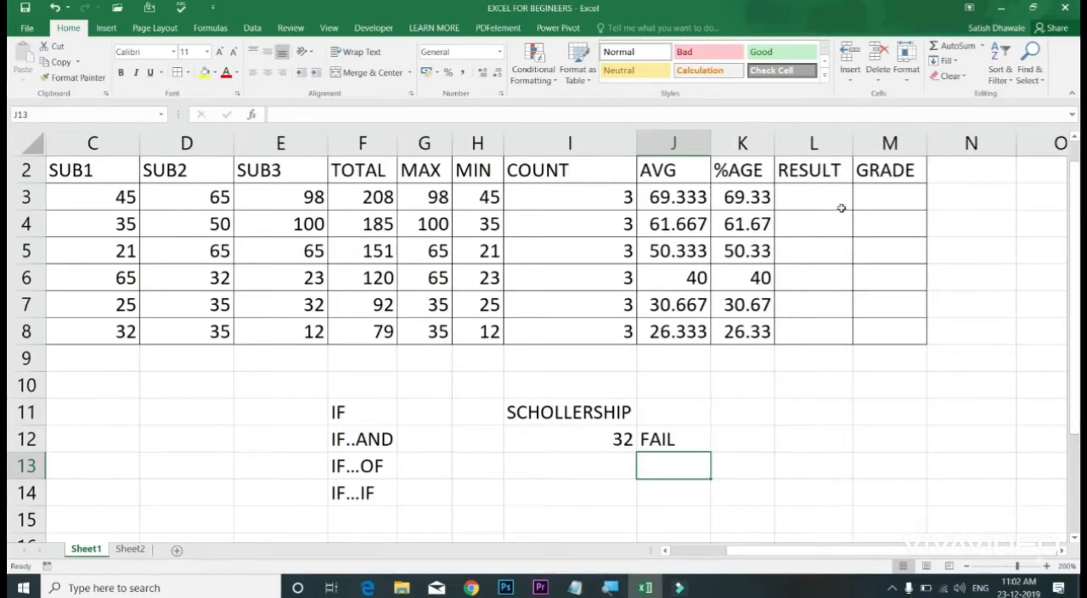
Step: Look over the SUB1, SUB2 and SUB3 marks in rows 3 to 8 and the IF..AND entry in F12
{"action": "left_click_drag", "start_coordinate": [117, 204], "coordinate": [106, 332]}
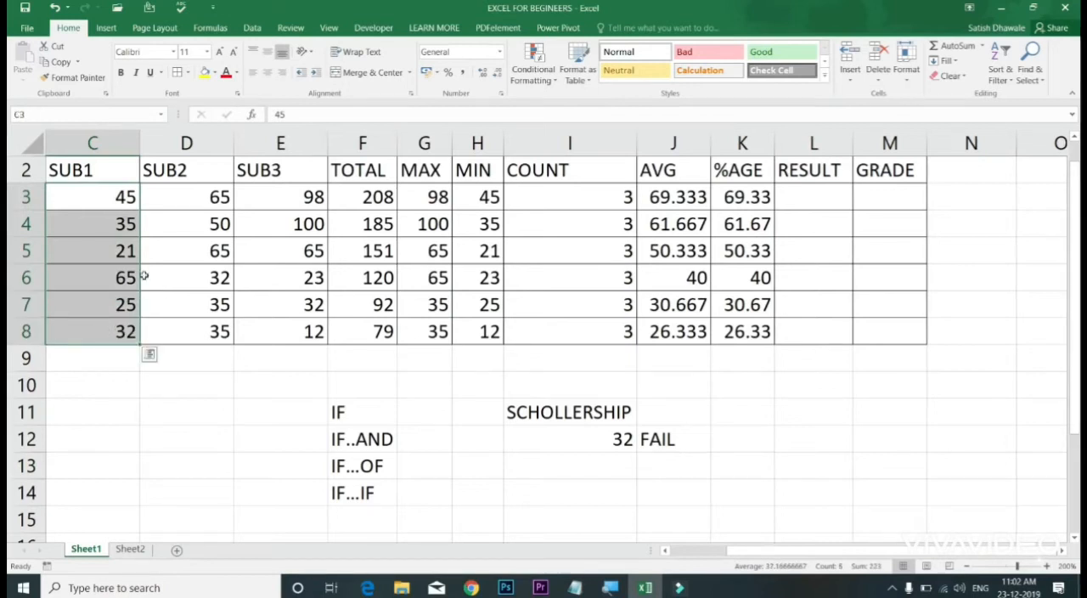
{"action": "left_click_drag", "start_coordinate": [193, 198], "coordinate": [208, 358]}
{"action": "left_click_drag", "start_coordinate": [299, 197], "coordinate": [287, 324]}
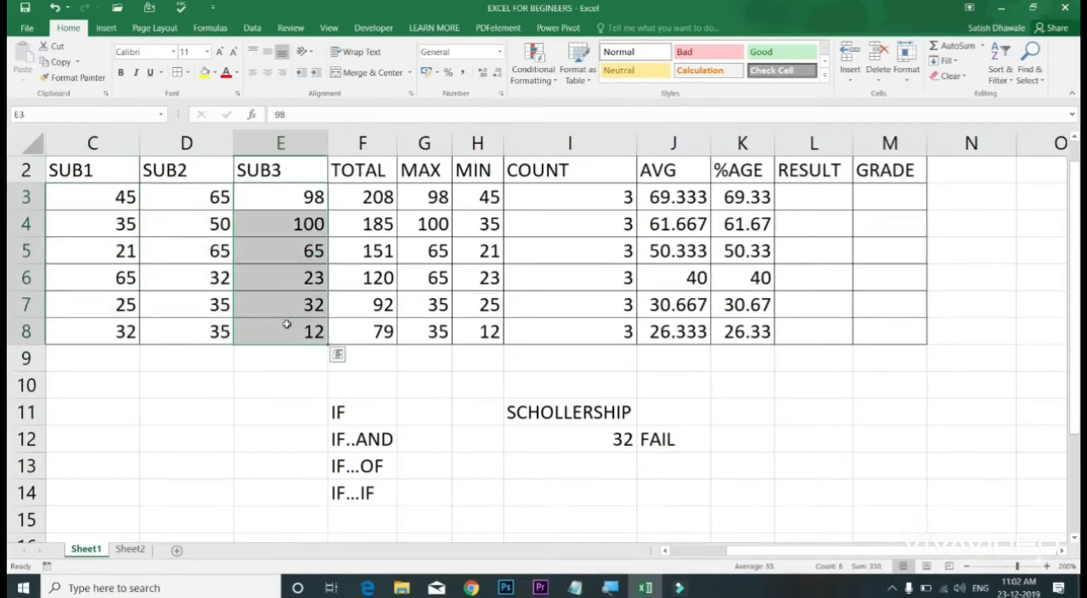
{"action": "left_click", "coordinate": [376, 437]}
Step: Correct the condition type in F13 to IF...OR
{"action": "double_click", "coordinate": [379, 462]}
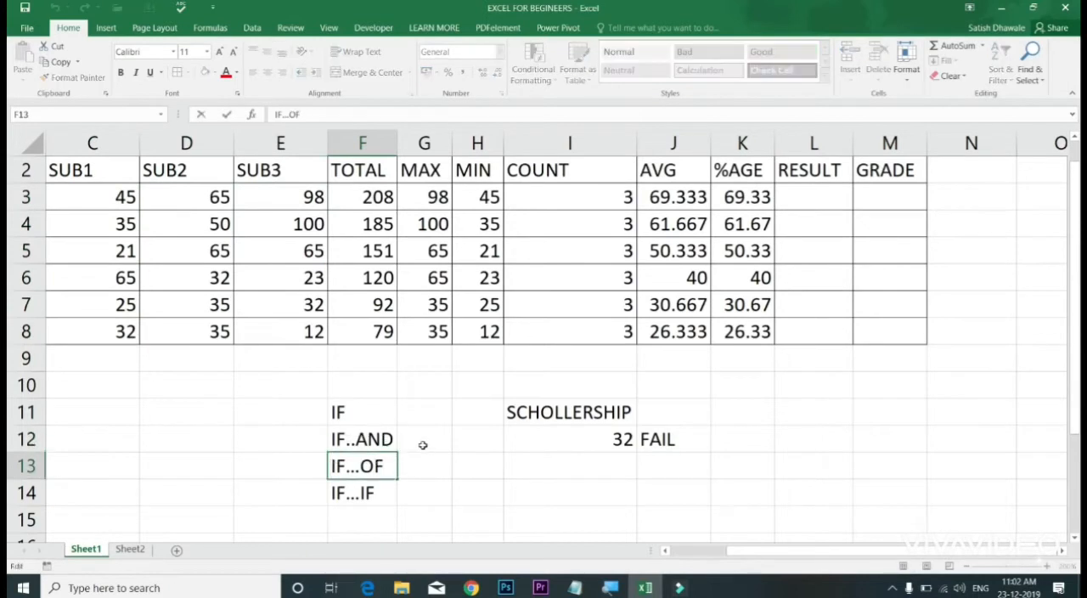
{"action": "key", "text": "BackSpace"}
{"action": "type", "text": "R"}
{"action": "key", "text": "Return"}
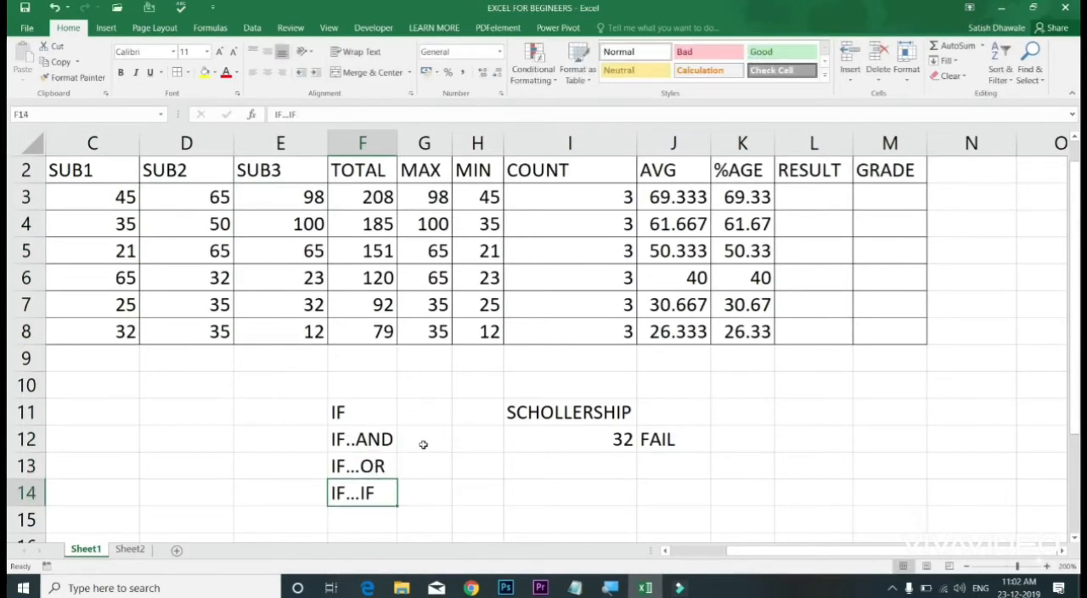
Step: Examine the OR part of F13 and the marks in the SUB1, SUB2 and SUB3 columns
{"action": "left_click", "coordinate": [377, 463]}
{"action": "double_click", "coordinate": [378, 465]}
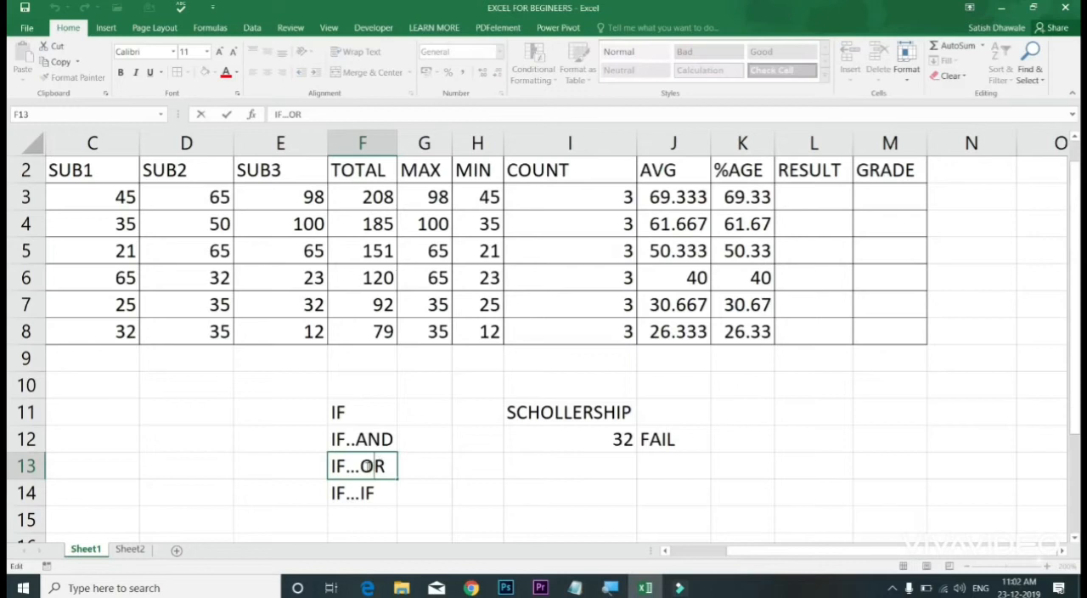
{"action": "left_click_drag", "start_coordinate": [361, 466], "coordinate": [398, 466]}
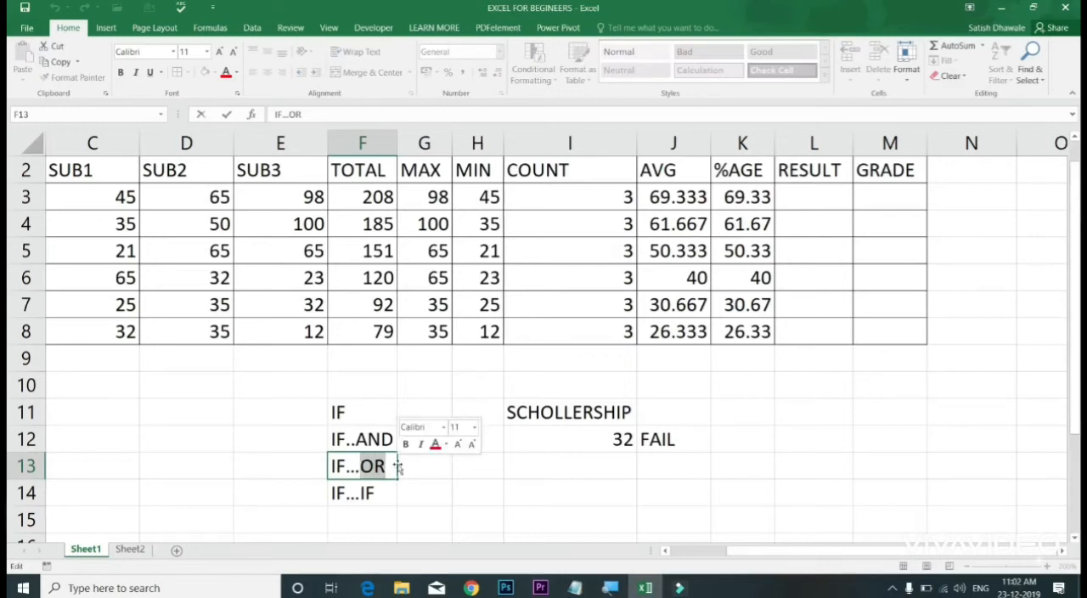
{"action": "left_click", "coordinate": [415, 468]}
{"action": "left_click", "coordinate": [371, 466]}
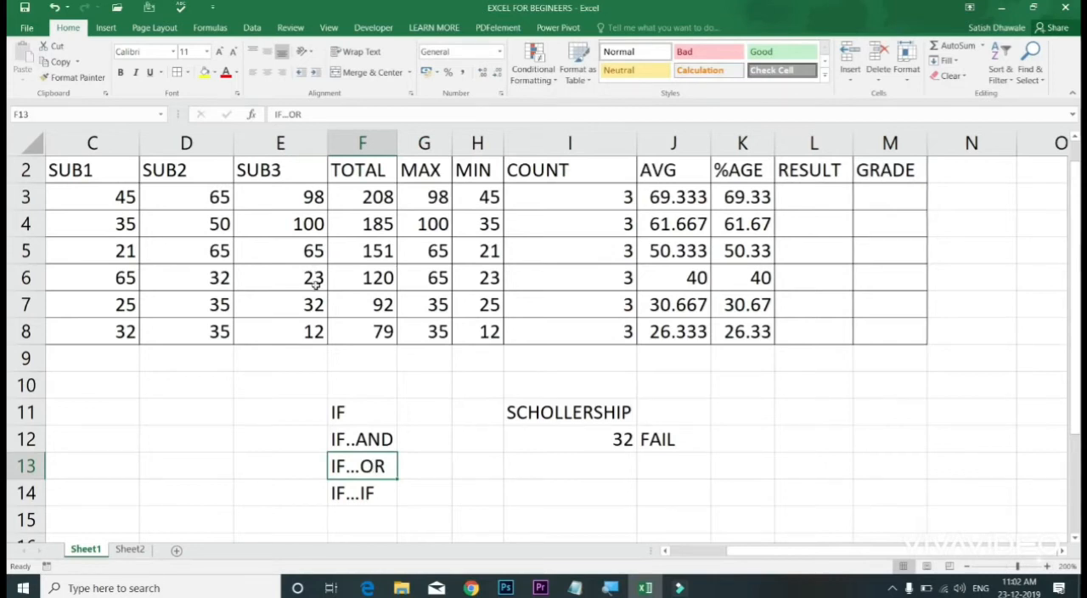
{"action": "left_click_drag", "start_coordinate": [119, 197], "coordinate": [127, 331]}
{"action": "left_click_drag", "start_coordinate": [201, 200], "coordinate": [193, 333]}
{"action": "left_click_drag", "start_coordinate": [278, 198], "coordinate": [280, 358]}
Step: Start an IF formula with a nested AND in L3, using C3>=35 as its first condition
{"action": "left_click", "coordinate": [827, 195]}
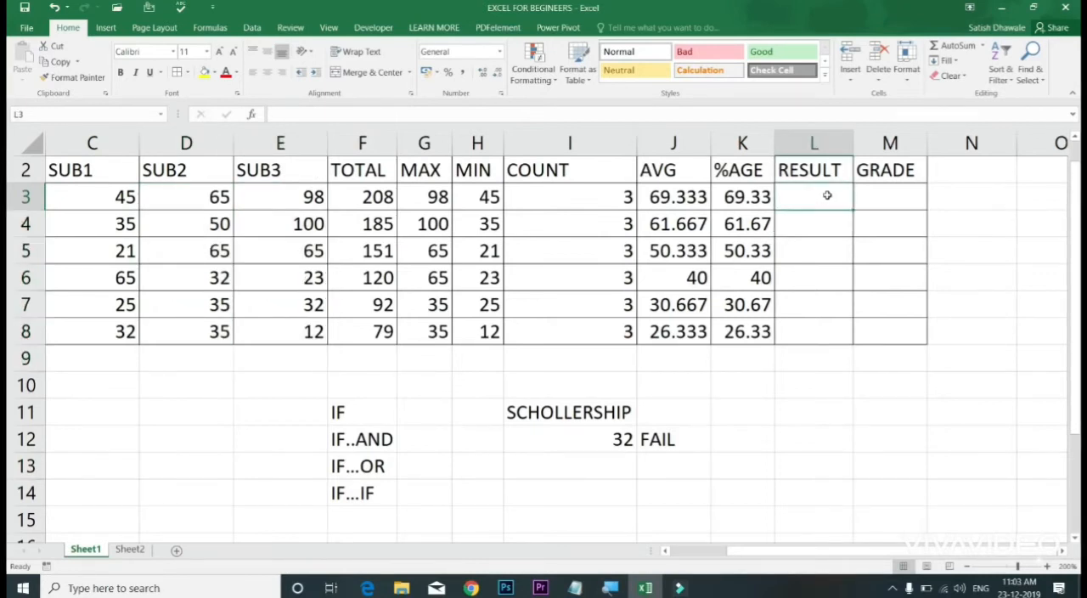
{"action": "type", "text": "="}
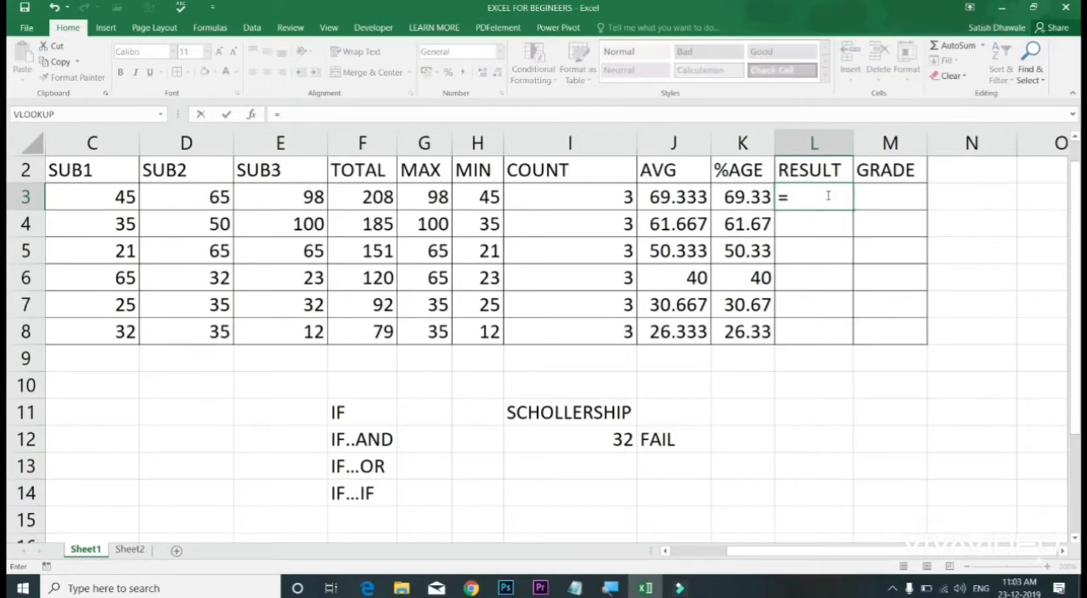
{"action": "type", "text": "IF("}
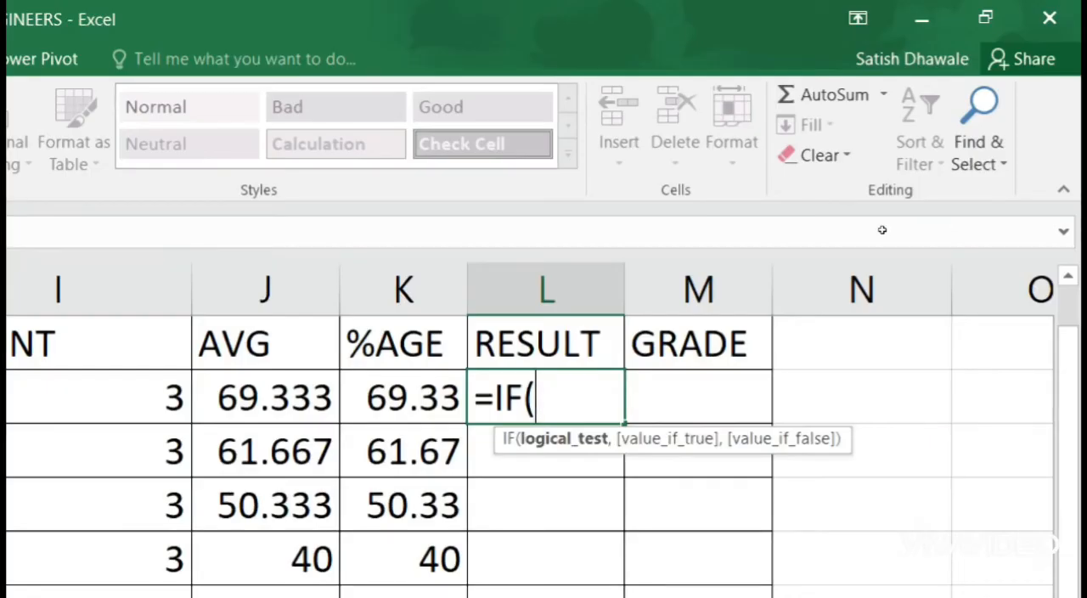
{"action": "type", "text": "AND"}
{"action": "type", "text": "("}
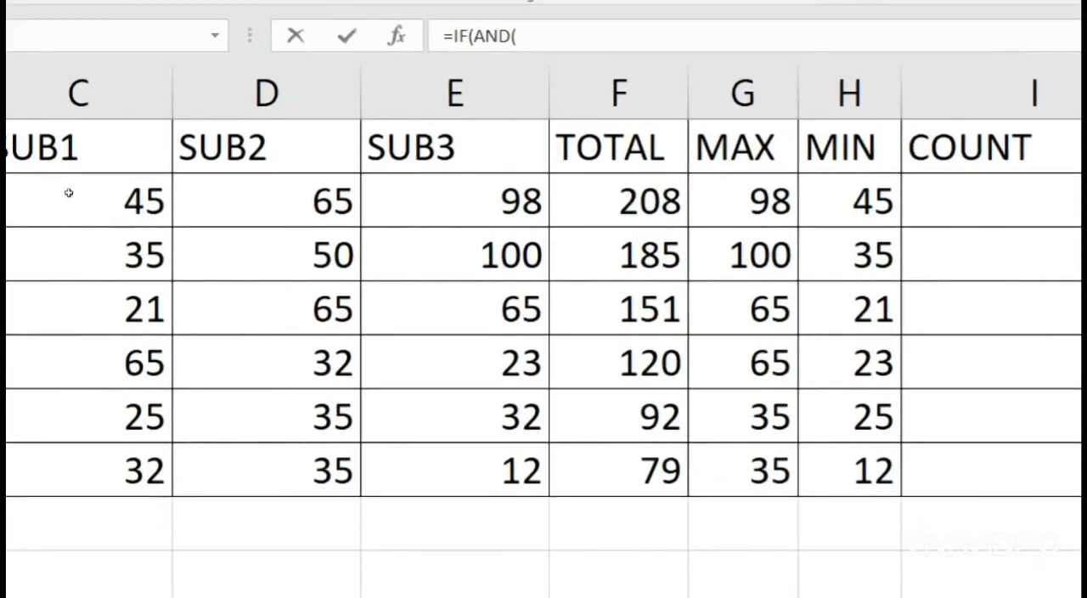
{"action": "left_click", "coordinate": [69, 193]}
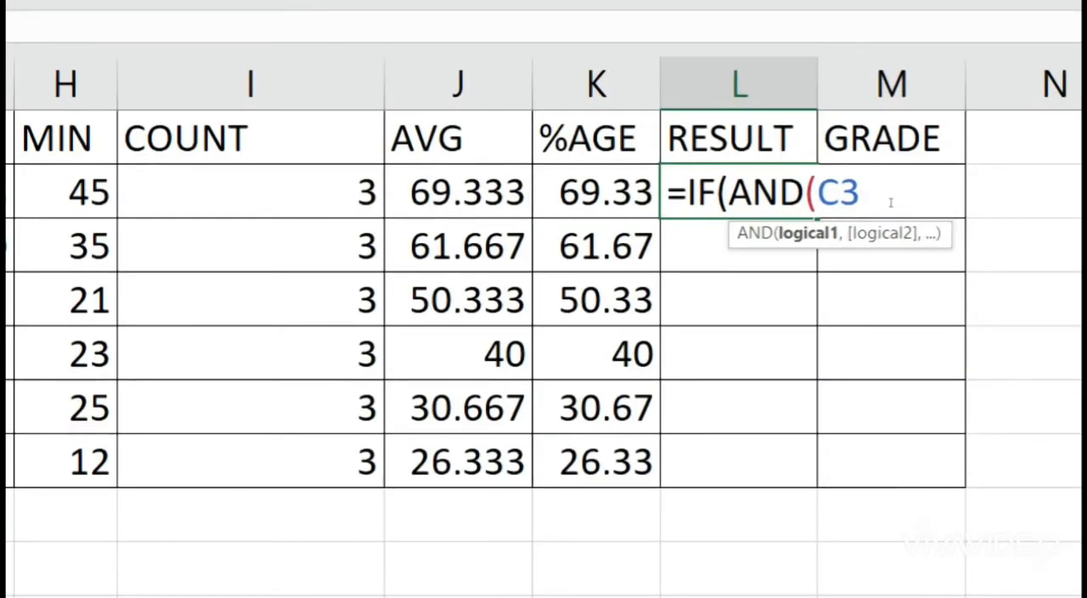
{"action": "type", "text": ">=35"}
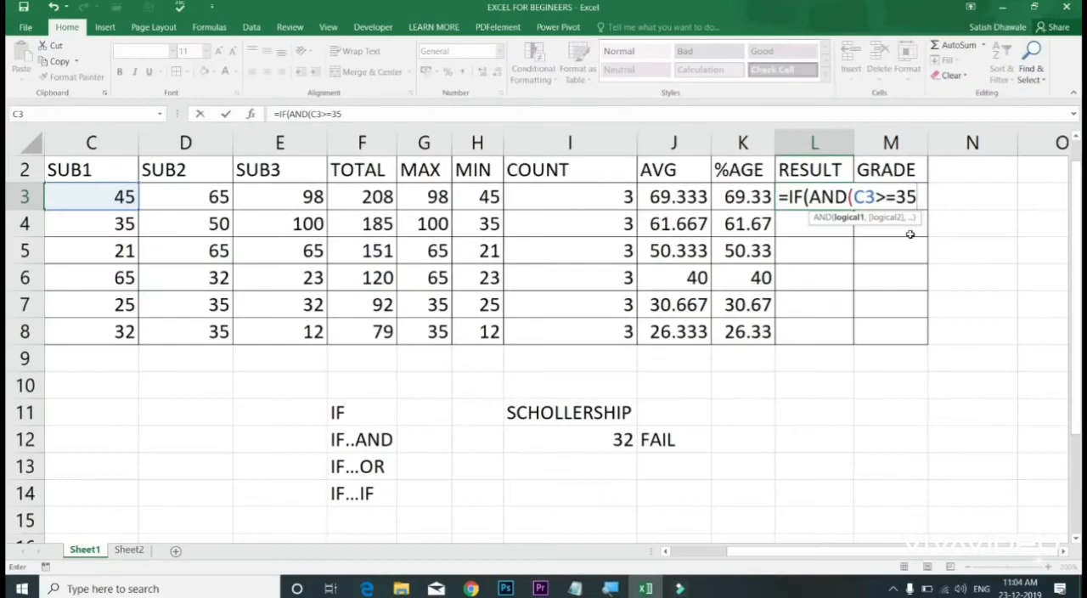
Step: Add the conditions D3>=35 and E3>=35 to the AND test in L3 and close it
{"action": "type", "text": ","}
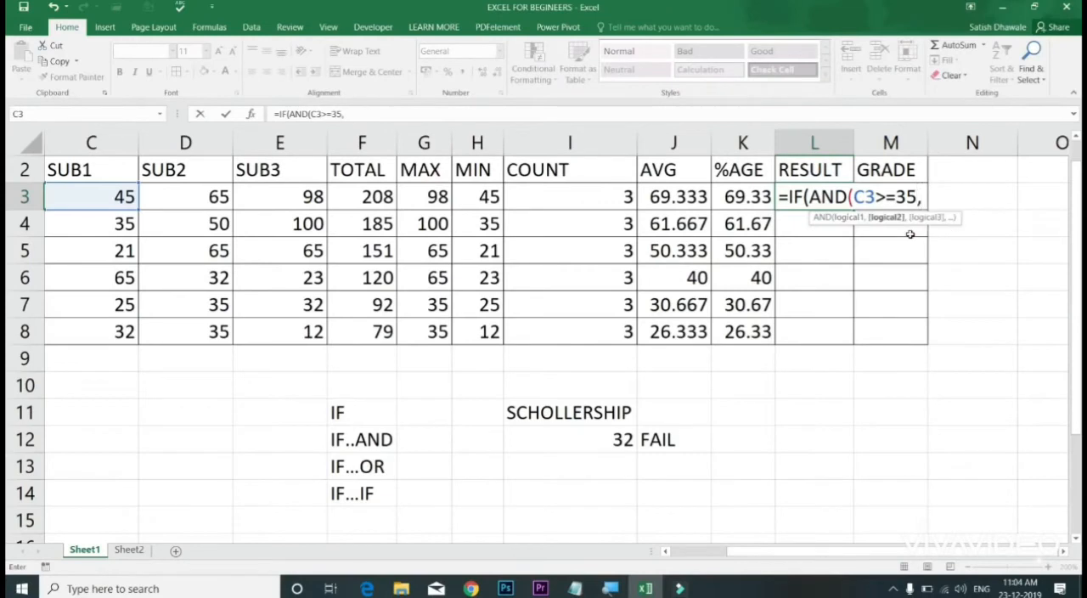
{"action": "type", "text": "D3"}
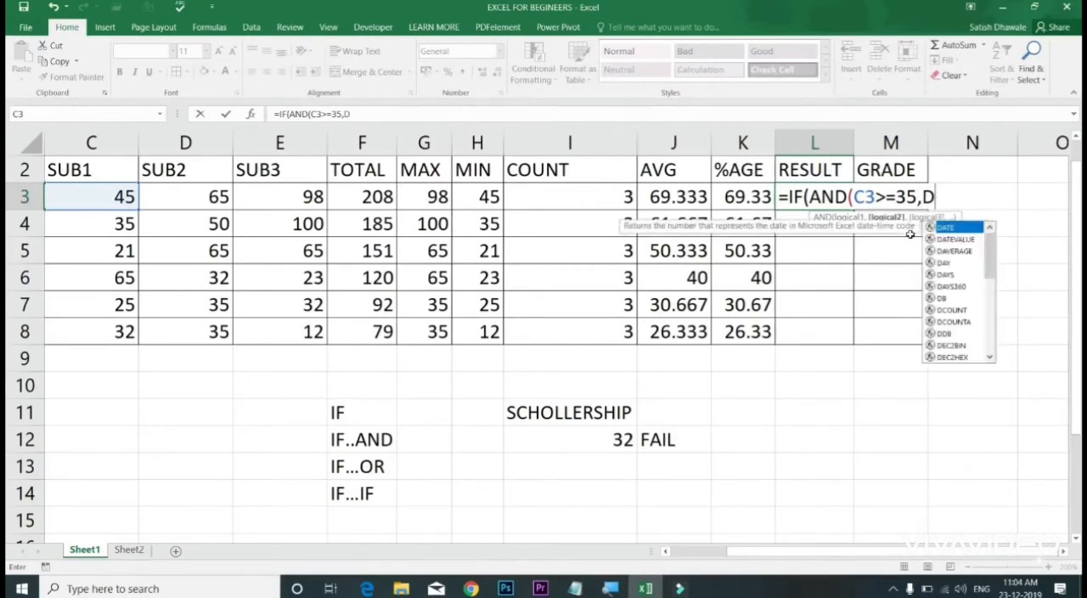
{"action": "type", "text": ">=35"}
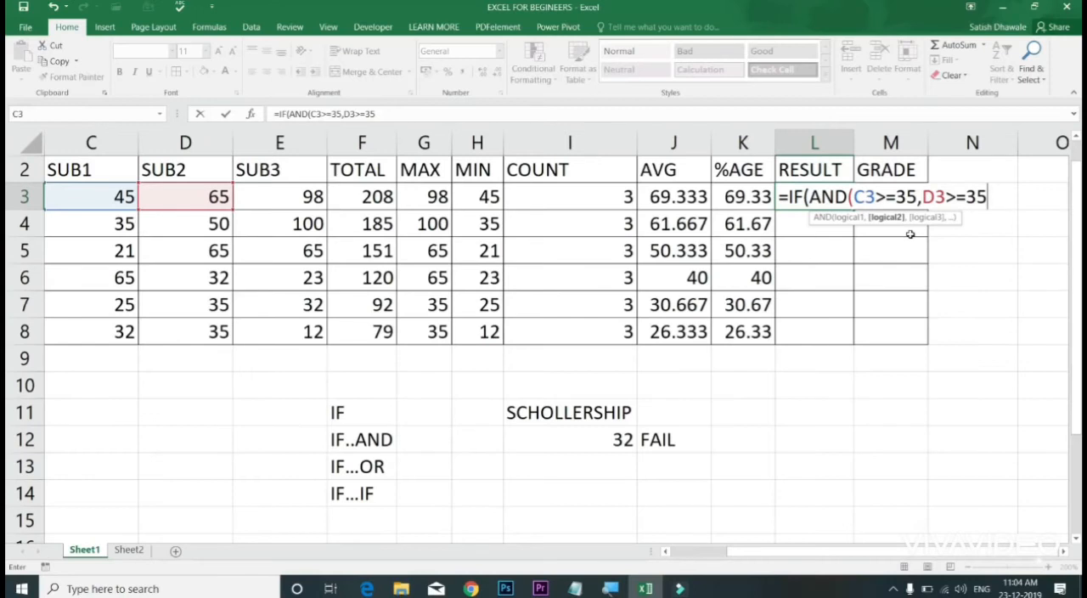
{"action": "type", "text": ","}
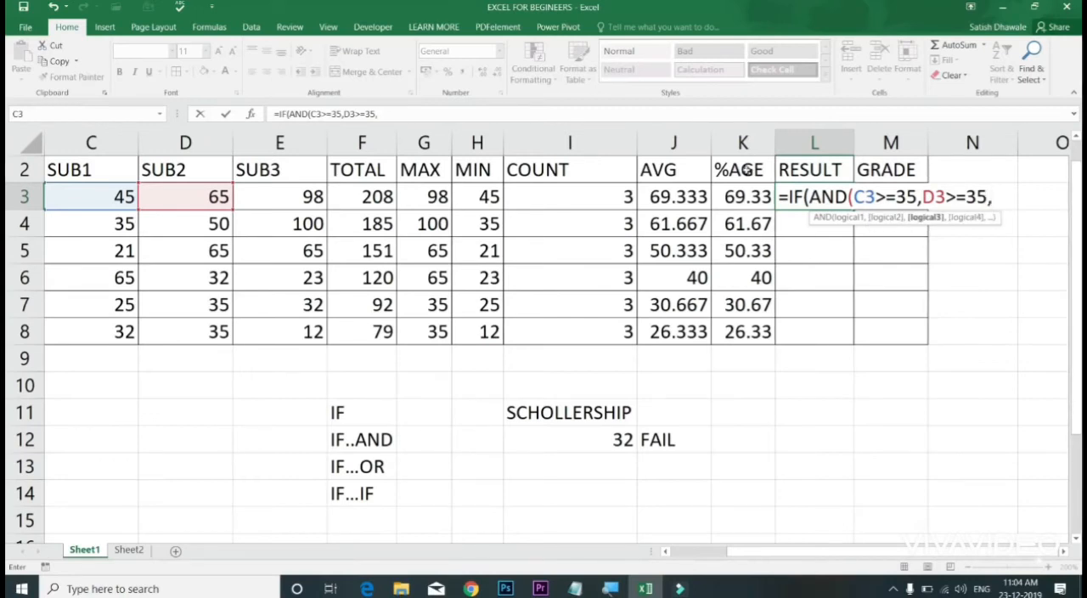
{"action": "left_click", "coordinate": [284, 194]}
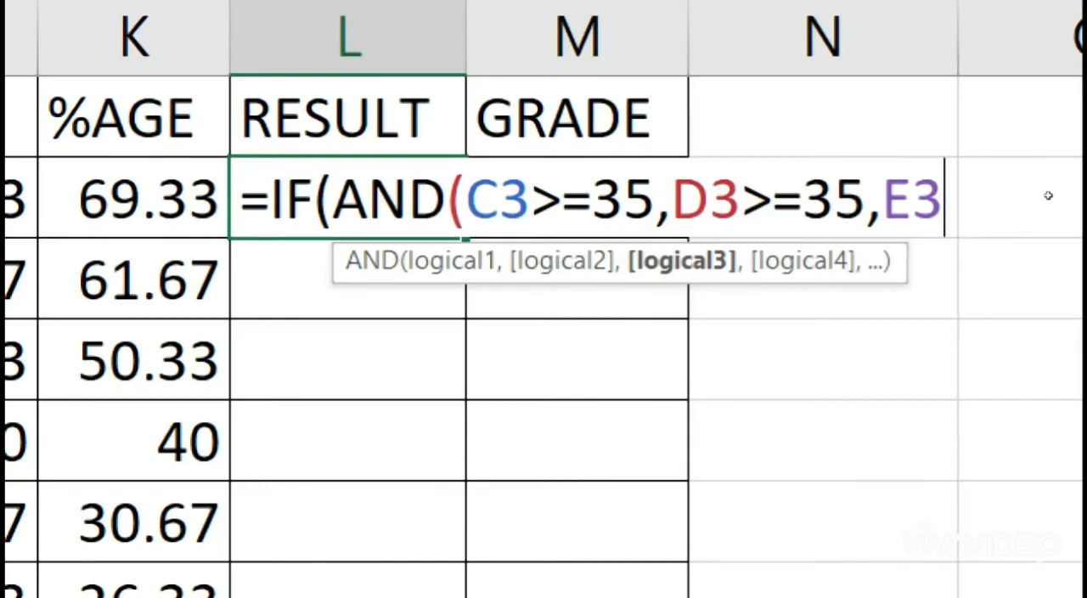
{"action": "type", "text": ">=35"}
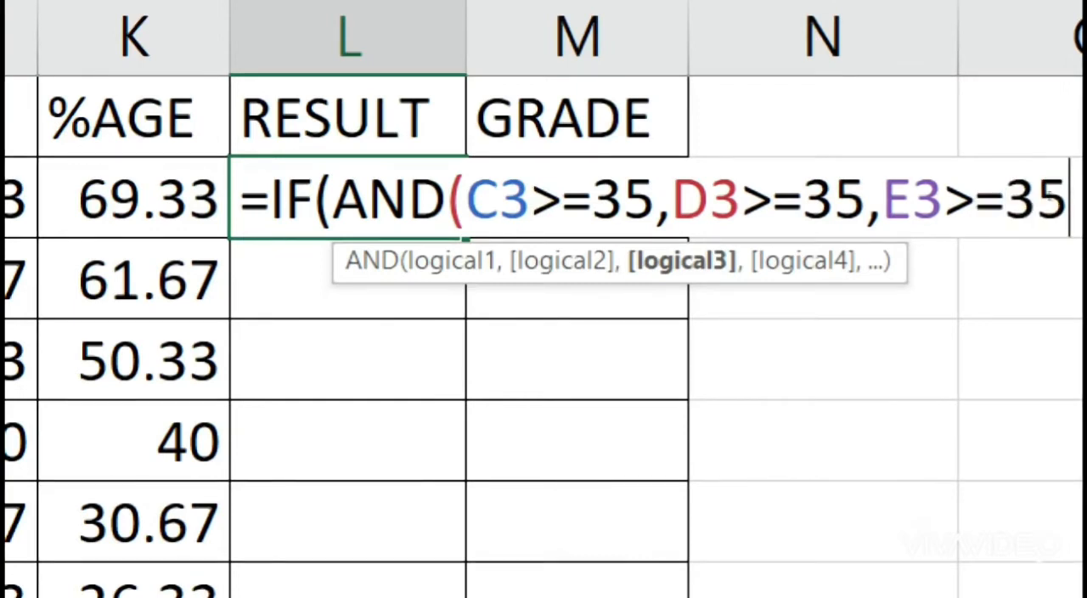
{"action": "type", "text": ")"}
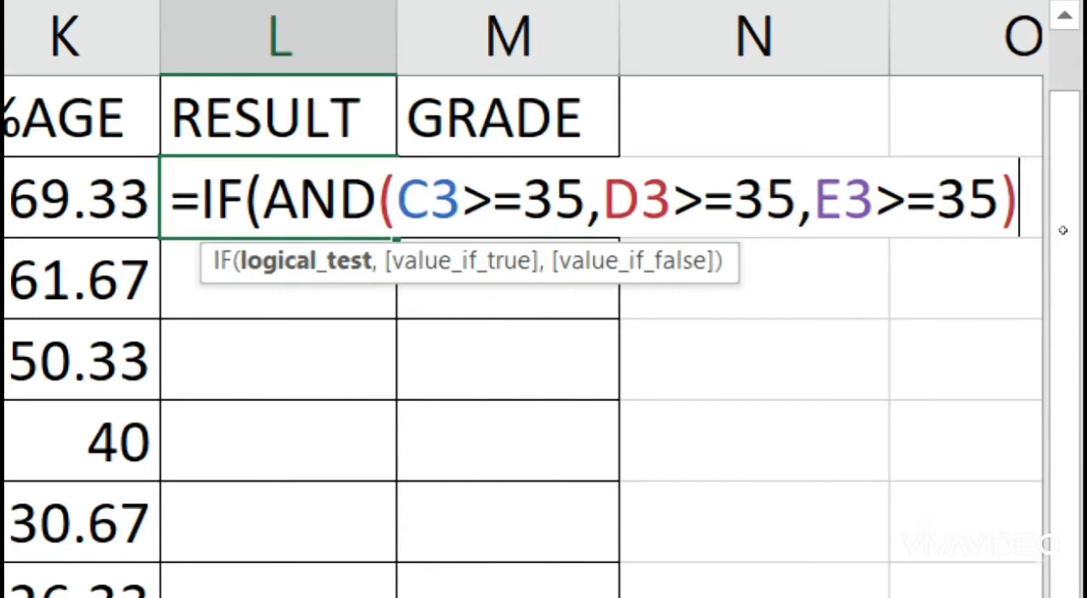
Step: Complete the L3 formula on a second line with "PASS" if true and "FAIL" if false
{"action": "type", "text": ","}
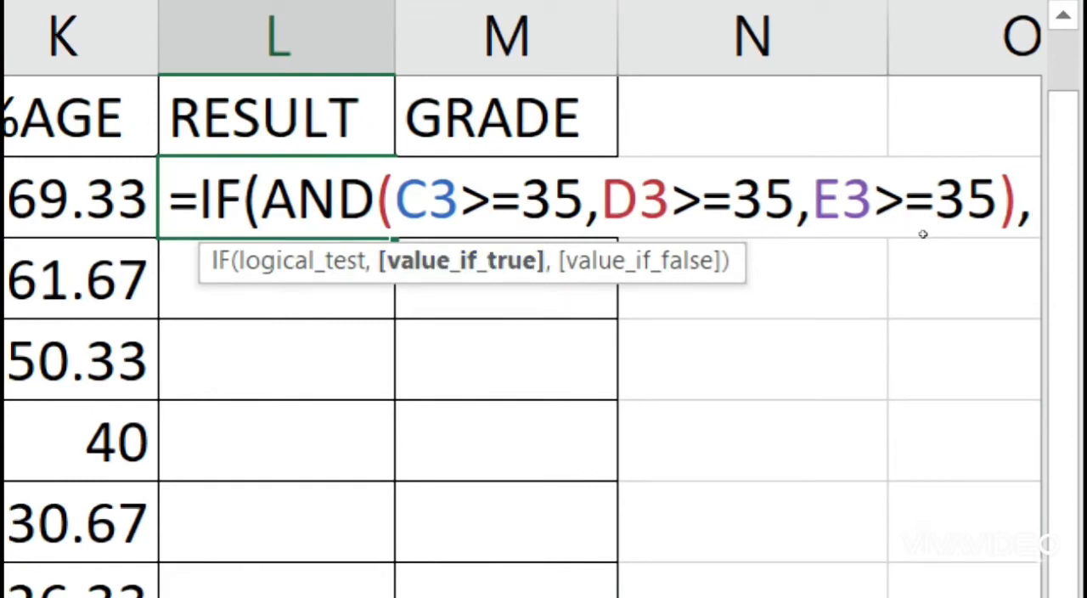
{"action": "key", "text": "alt+Return"}
{"action": "type", "text": "\"PA"}
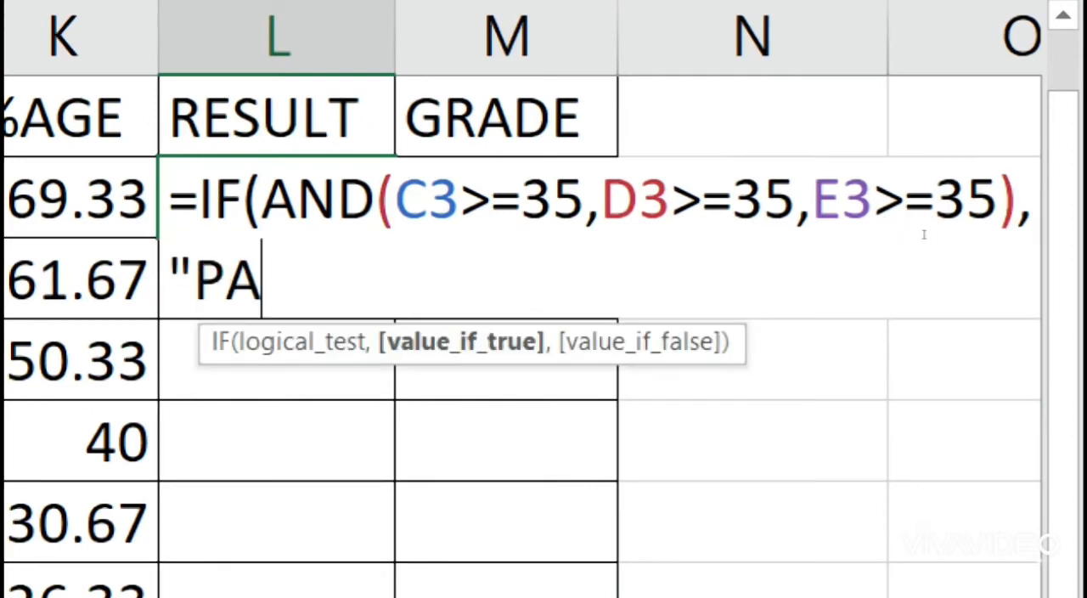
{"action": "type", "text": "SS\""}
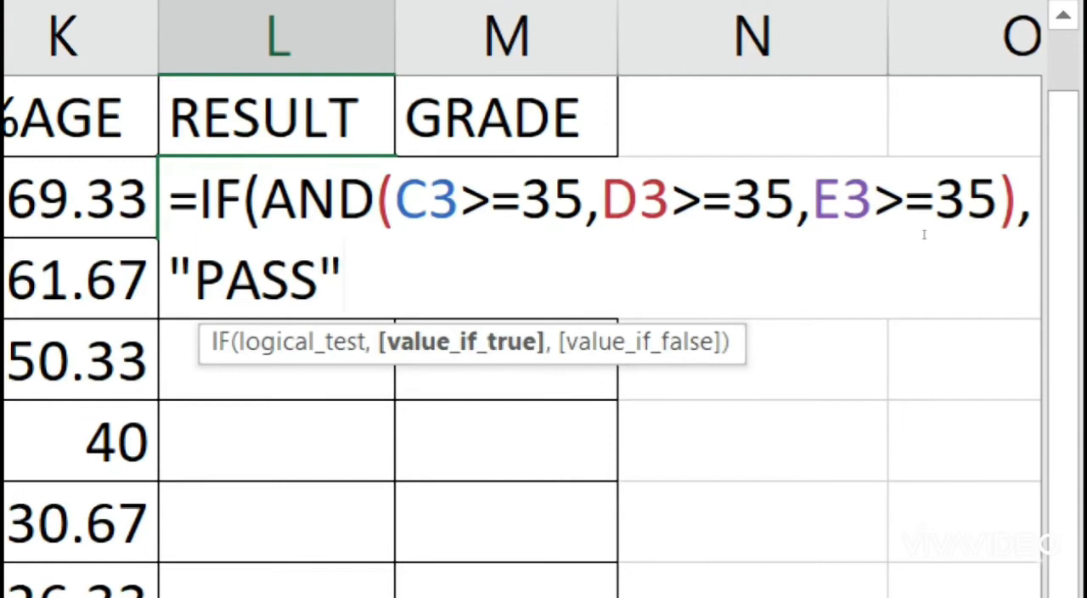
{"action": "type", "text": ",\""}
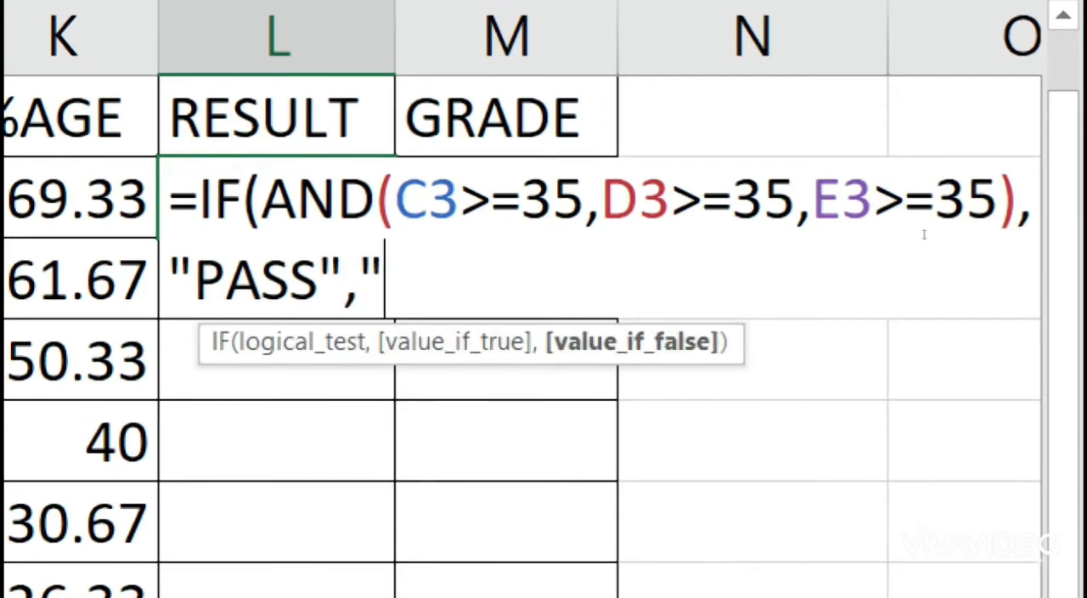
{"action": "type", "text": "FAIL\""}
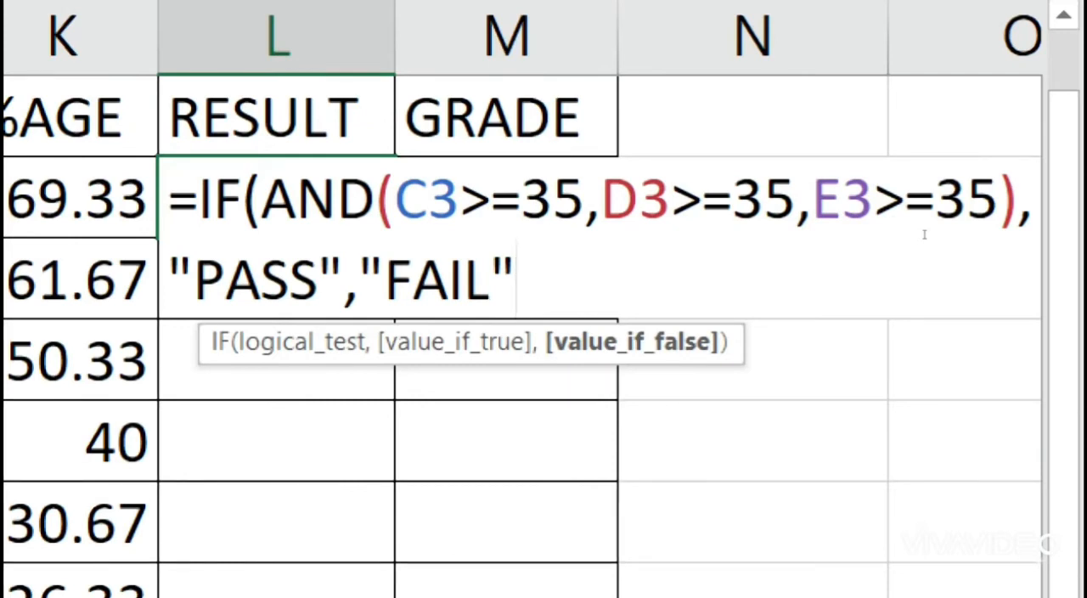
{"action": "key", "text": "Return"}
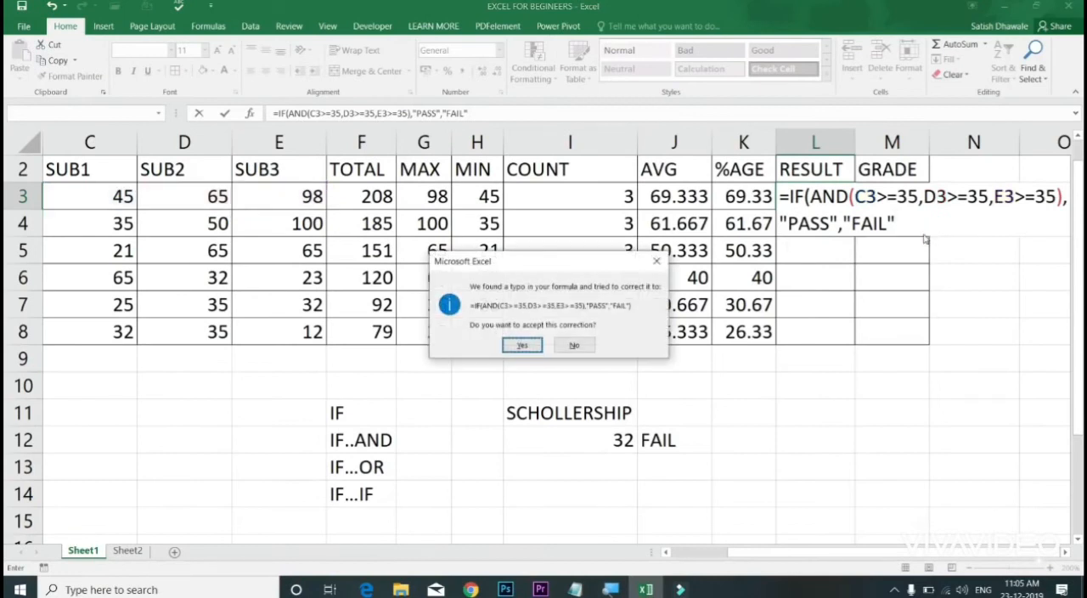
{"action": "key", "text": "Return"}
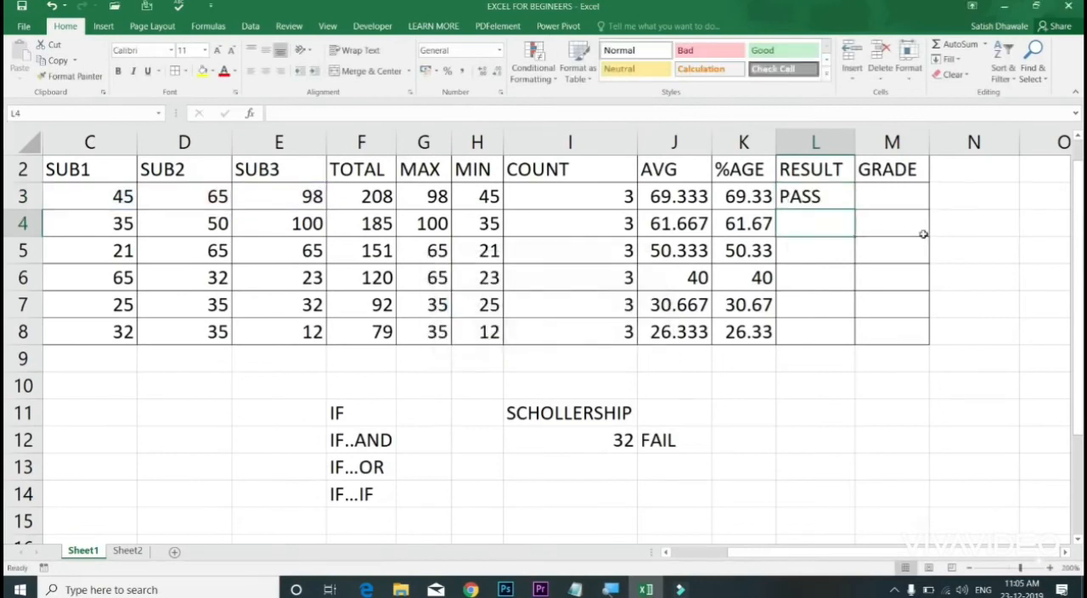
Step: Copy the L3 result formula down to L8 and compare the results with the subject marks in rows 3 to 7
{"action": "left_click", "coordinate": [839, 197]}
{"action": "double_click", "coordinate": [855, 210]}
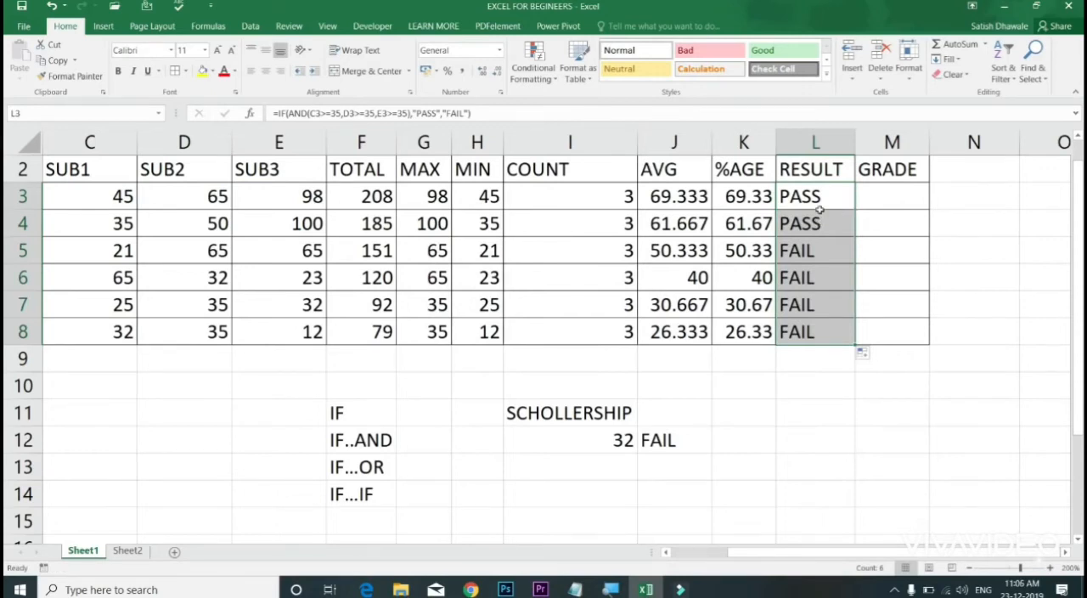
{"action": "left_click", "coordinate": [820, 216]}
{"action": "left_click_drag", "start_coordinate": [130, 199], "coordinate": [278, 231]}
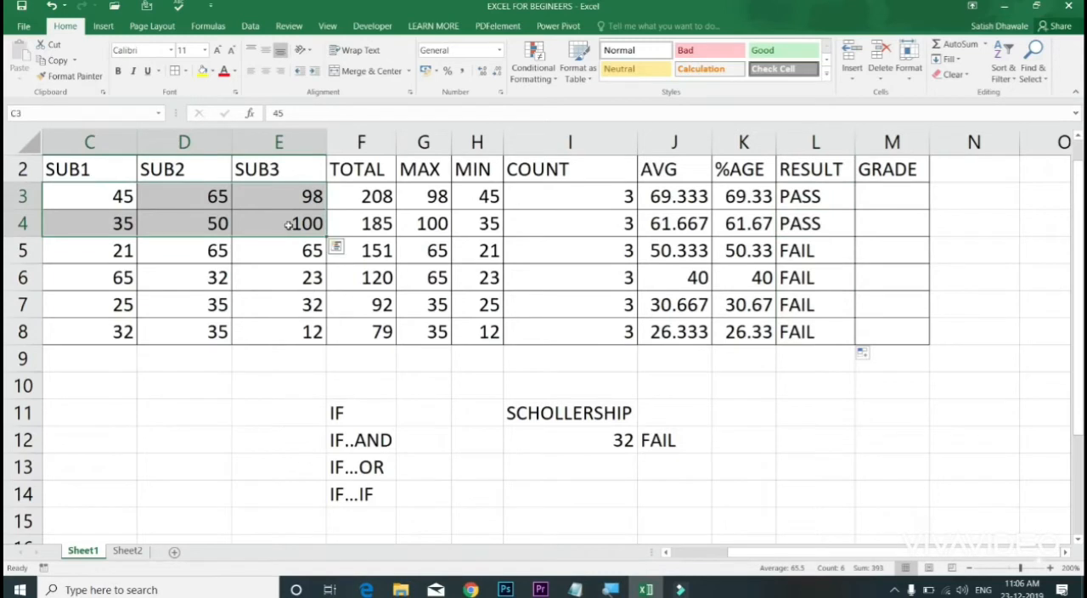
{"action": "left_click", "coordinate": [290, 222]}
{"action": "left_click_drag", "start_coordinate": [118, 246], "coordinate": [243, 273]}
{"action": "left_click_drag", "start_coordinate": [104, 303], "coordinate": [259, 304]}
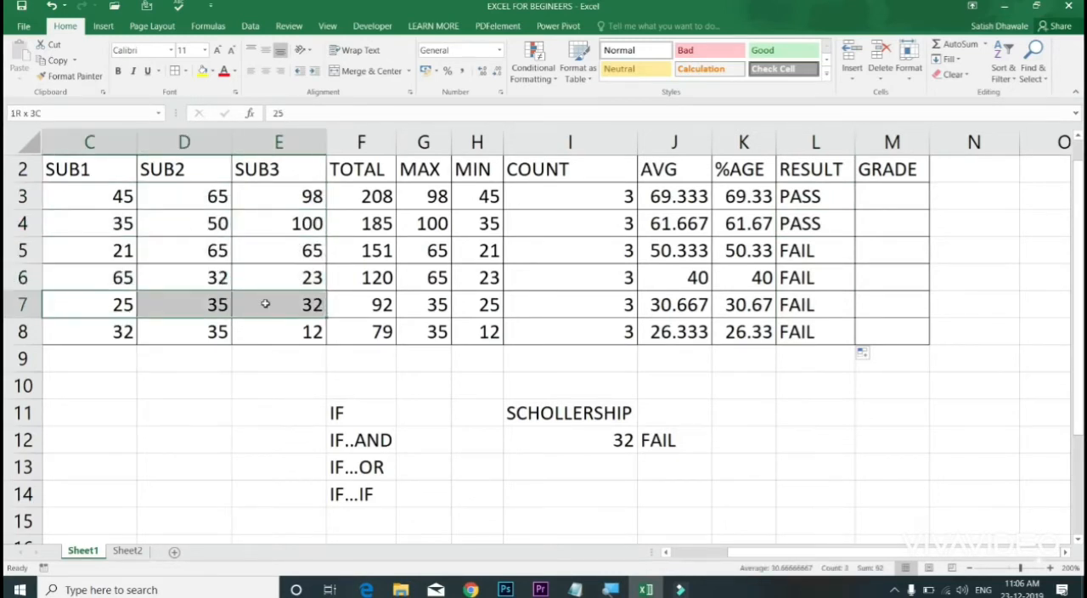
{"action": "left_click", "coordinate": [210, 305]}
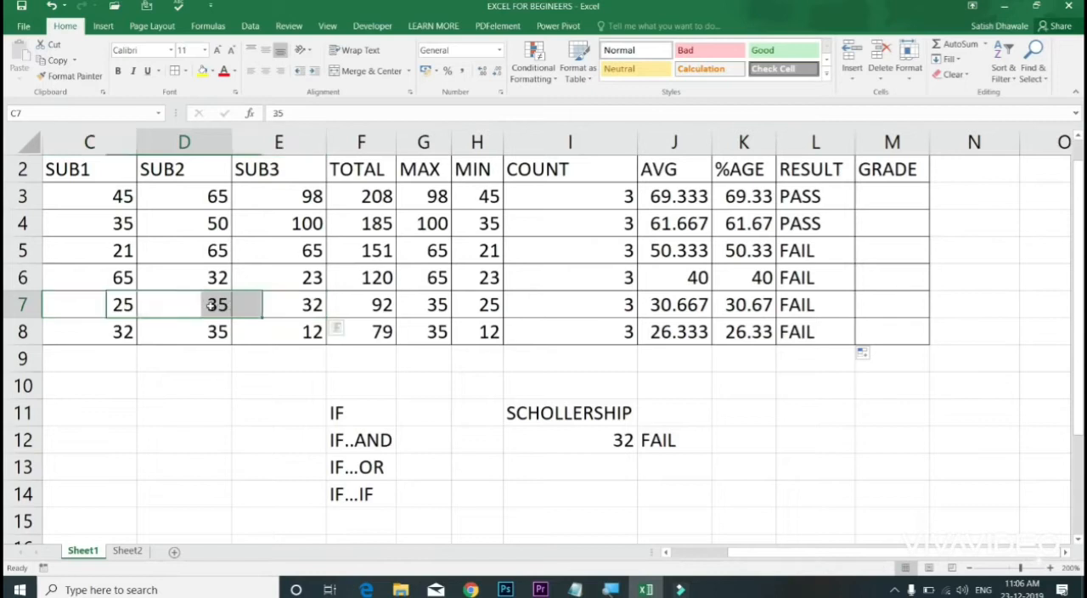
Step: Set the SUB1 and SUB3 marks in row 7 to 65 each and check the row's RESULT cell
{"action": "left_click", "coordinate": [131, 303]}
{"action": "type", "text": "65"}
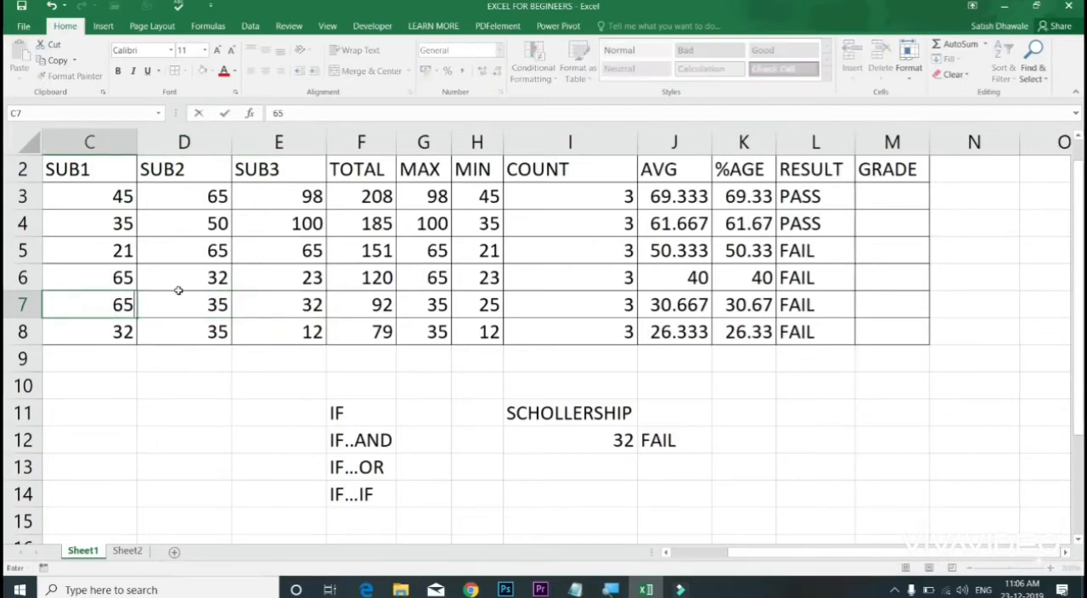
{"action": "left_click", "coordinate": [179, 292]}
{"action": "key", "text": "Right"}
{"action": "type", "text": "65"}
{"action": "key", "text": "Right"}
{"action": "key", "text": "Right"}
{"action": "key", "text": "Right"}
{"action": "key", "text": "Right"}
{"action": "key", "text": "Right"}
{"action": "key", "text": "Right"}
{"action": "key", "text": "Right"}
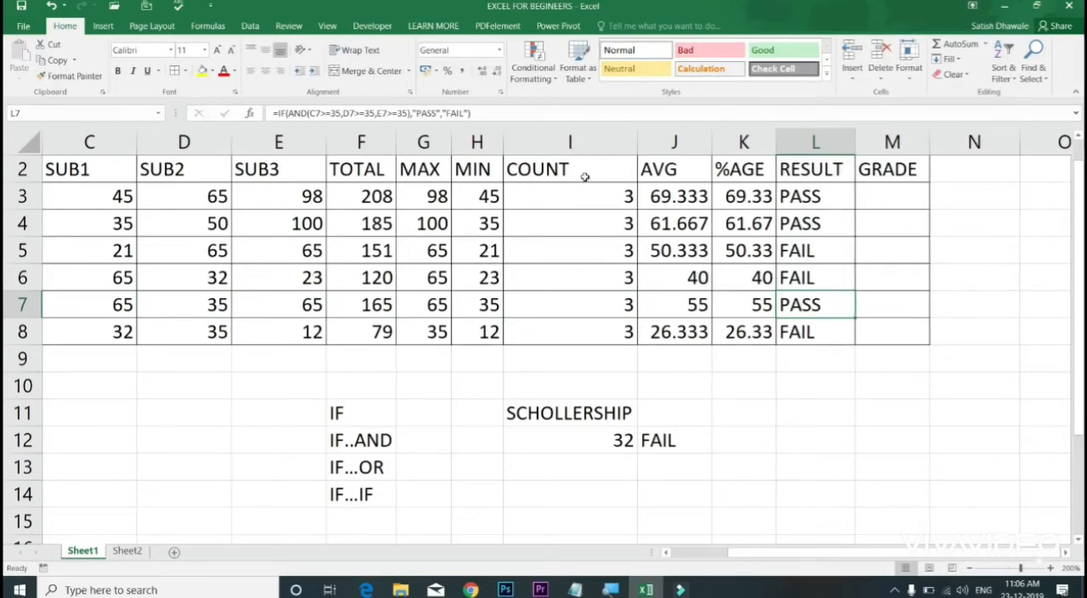
Step: Review the IF and AND parts of the L3 formula, including the three >=35 conditions
{"action": "double_click", "coordinate": [803, 198]}
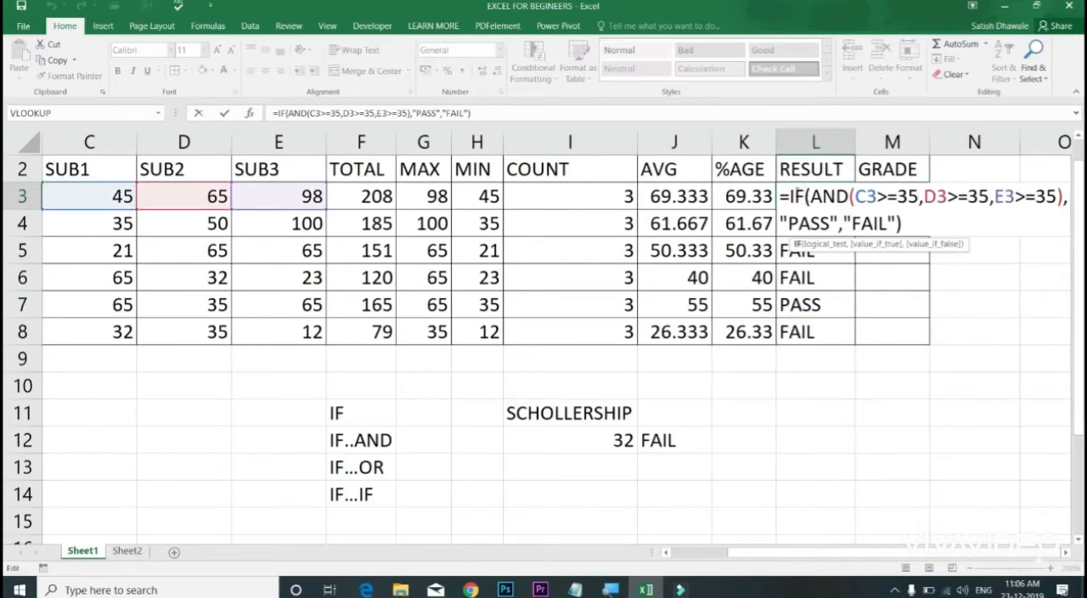
{"action": "key", "text": "Escape"}
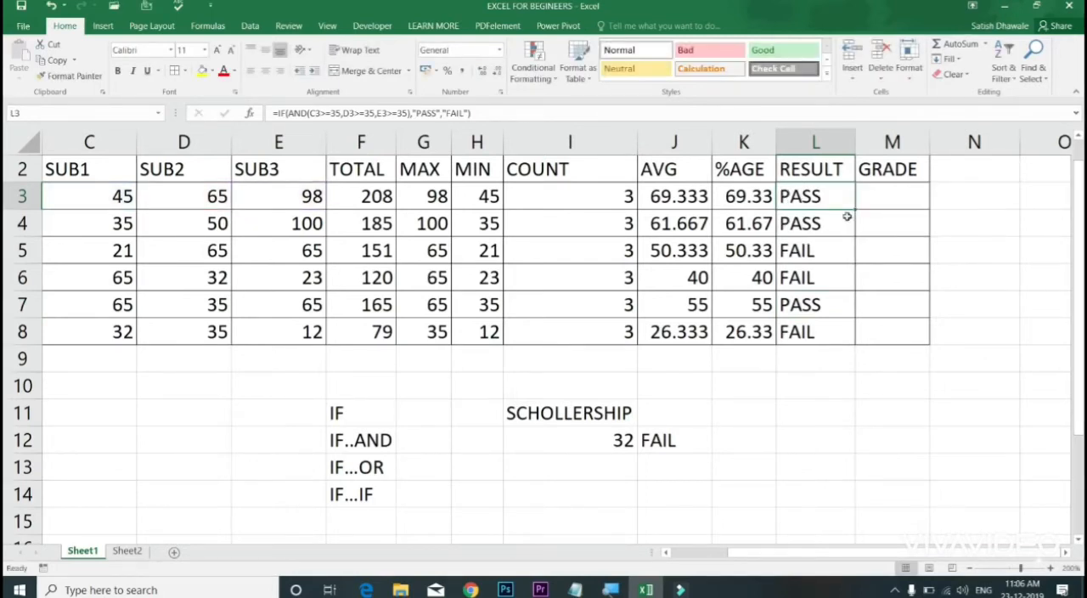
{"action": "double_click", "coordinate": [844, 203]}
{"action": "left_click_drag", "start_coordinate": [890, 201], "coordinate": [1049, 193]}
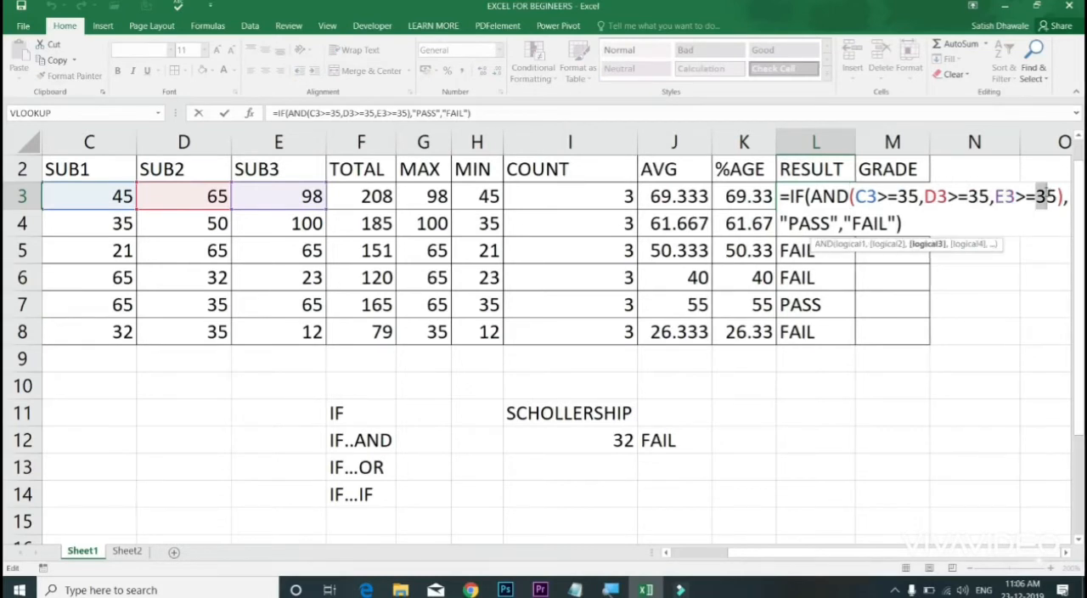
{"action": "key", "text": "Escape"}
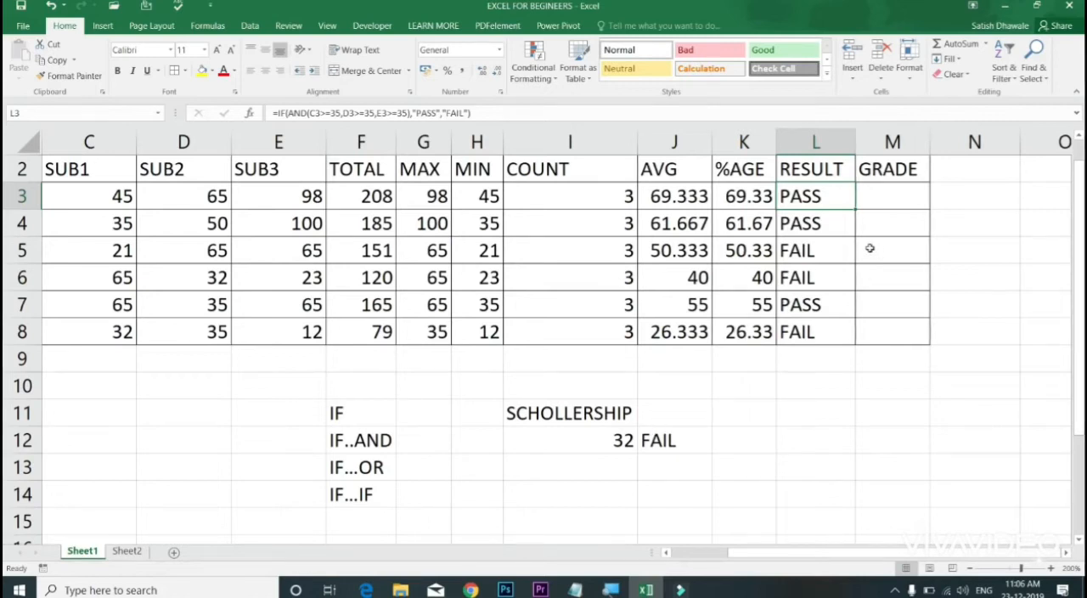
{"action": "double_click", "coordinate": [823, 201]}
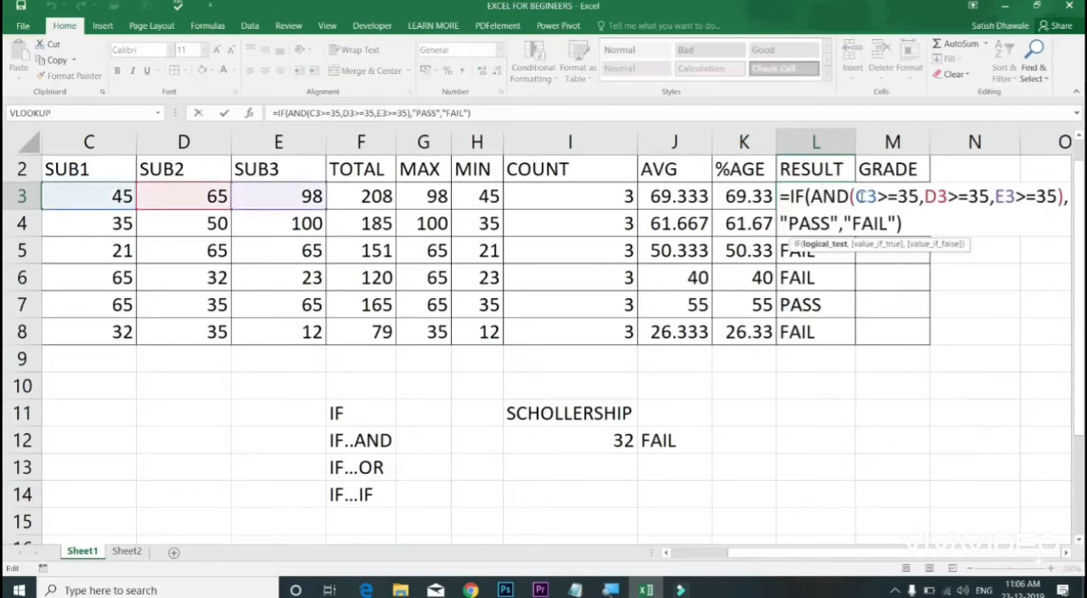
{"action": "left_click_drag", "start_coordinate": [856, 197], "coordinate": [1065, 196]}
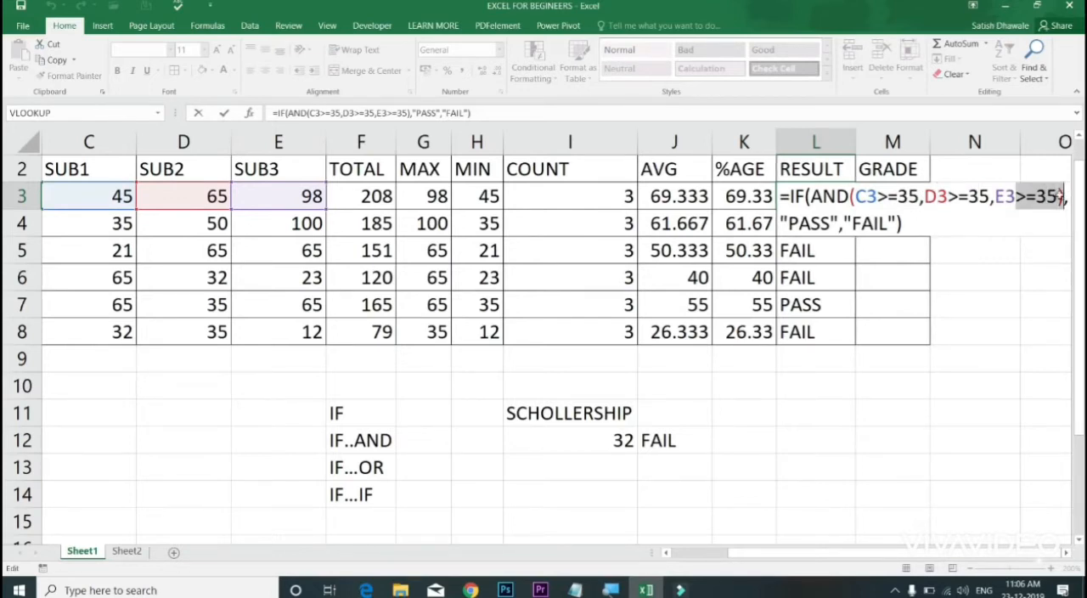
{"action": "key", "text": "Return"}
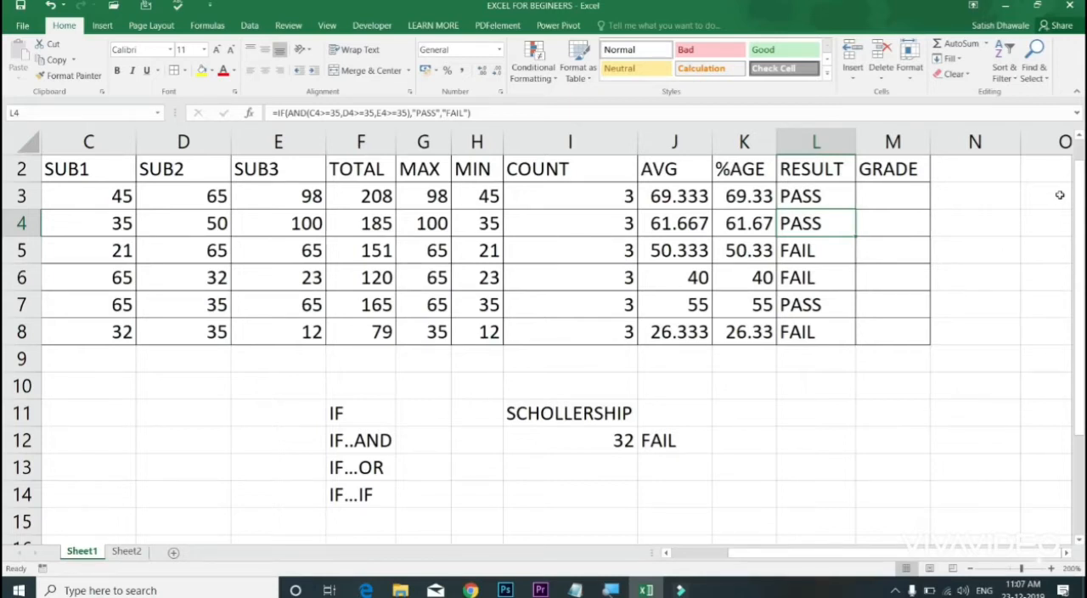
Step: Insert a blank column between RESULT and GRADE
{"action": "right_click", "coordinate": [897, 143]}
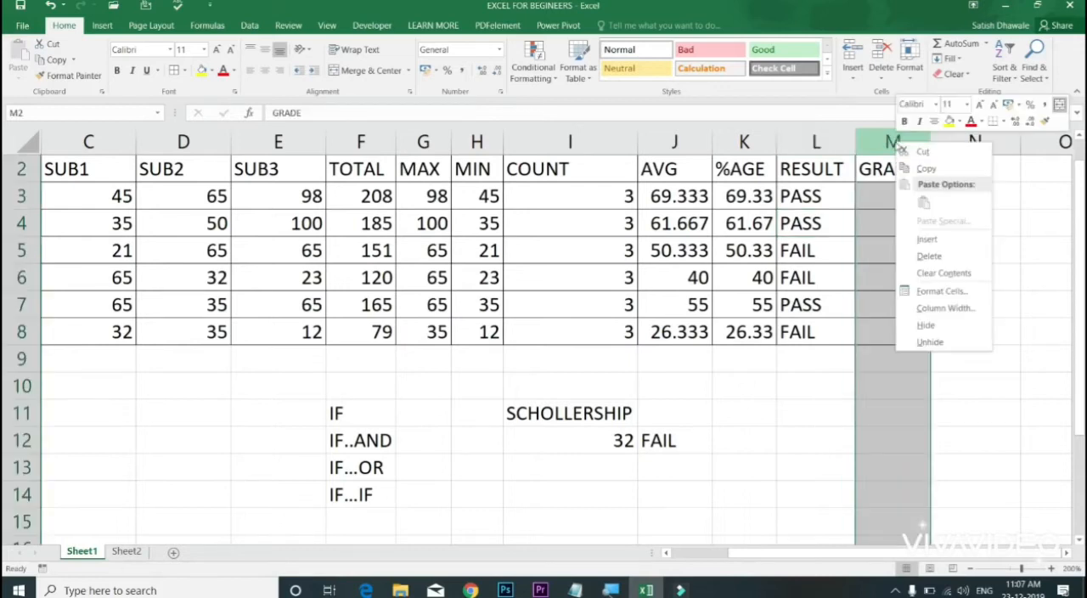
{"action": "left_click", "coordinate": [924, 241]}
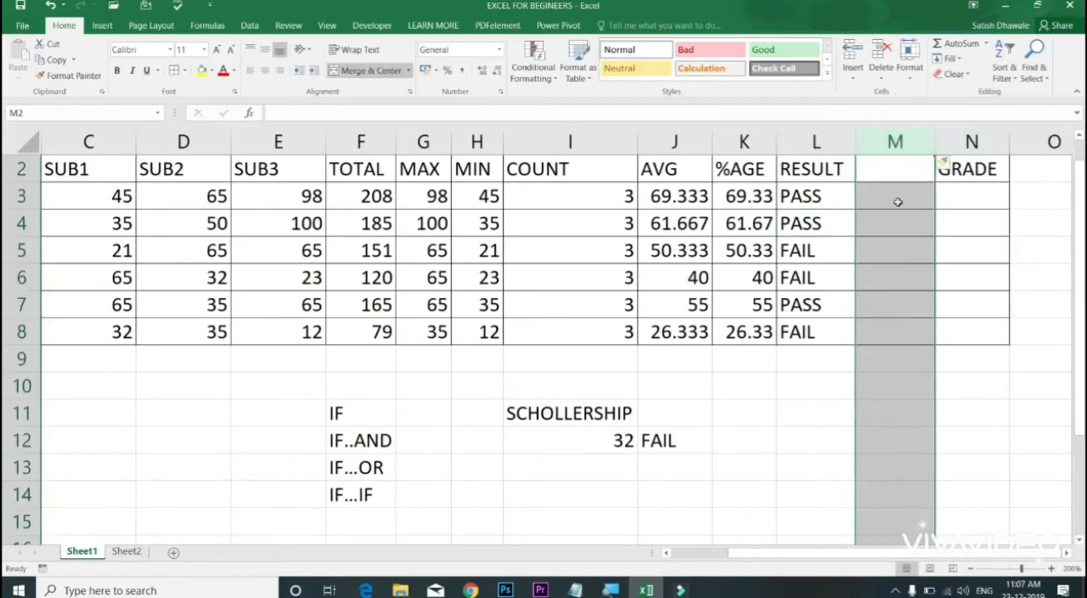
Step: Enter the header RESULT2 in cell M2 of the blank column
{"action": "left_click", "coordinate": [896, 176]}
{"action": "type", "text": "R"}
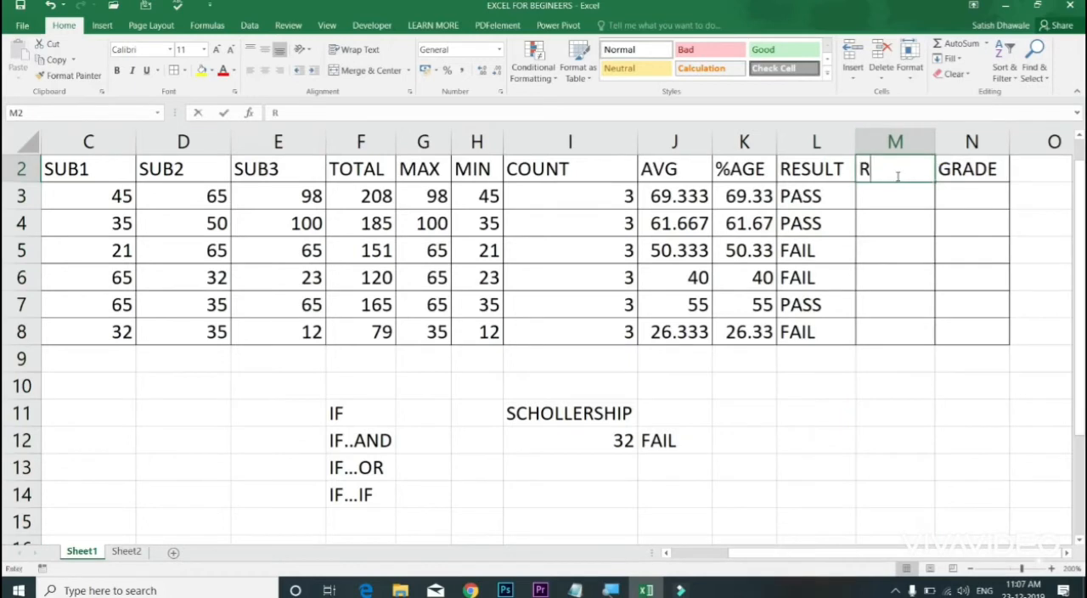
{"action": "type", "text": "ESULT2"}
{"action": "key", "text": "Return"}
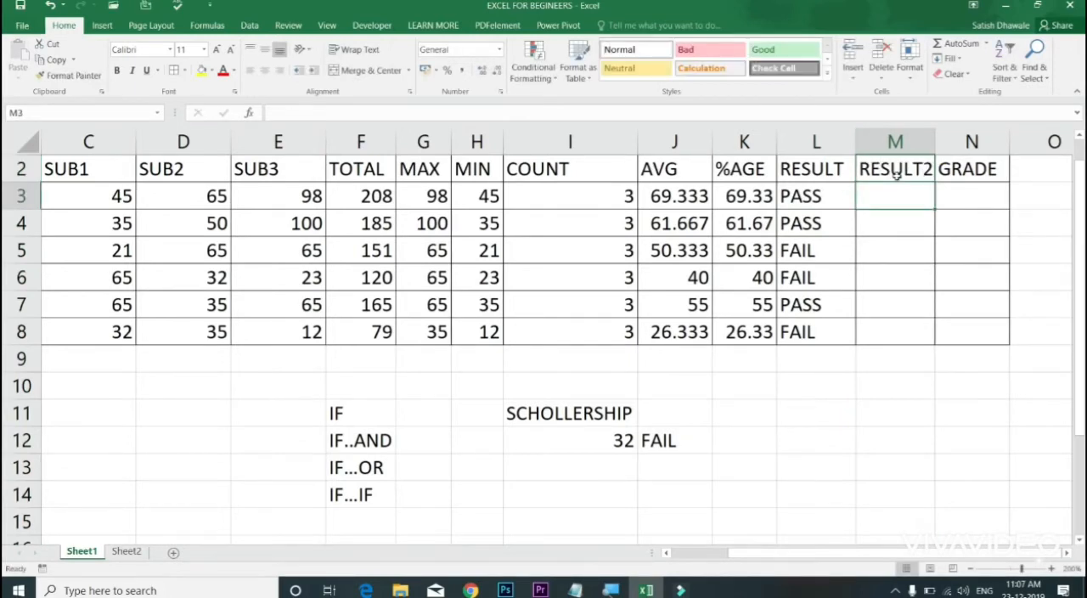
Step: Begin an IF formula in M3 with the condition OR(C3<35,D3<35,E3<35)
{"action": "type", "text": "=IF"}
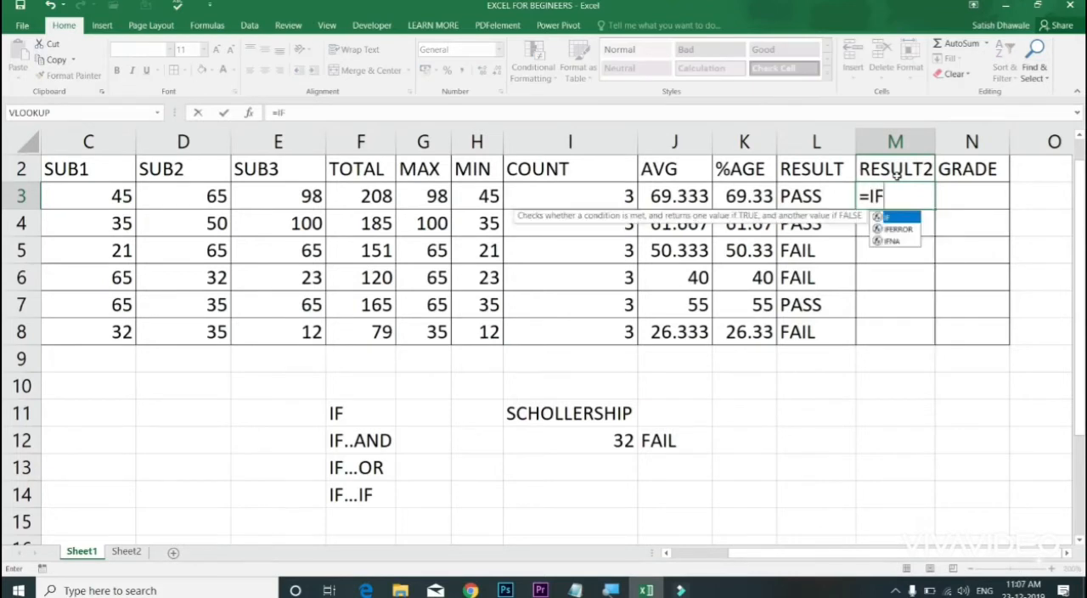
{"action": "type", "text": "(OR("}
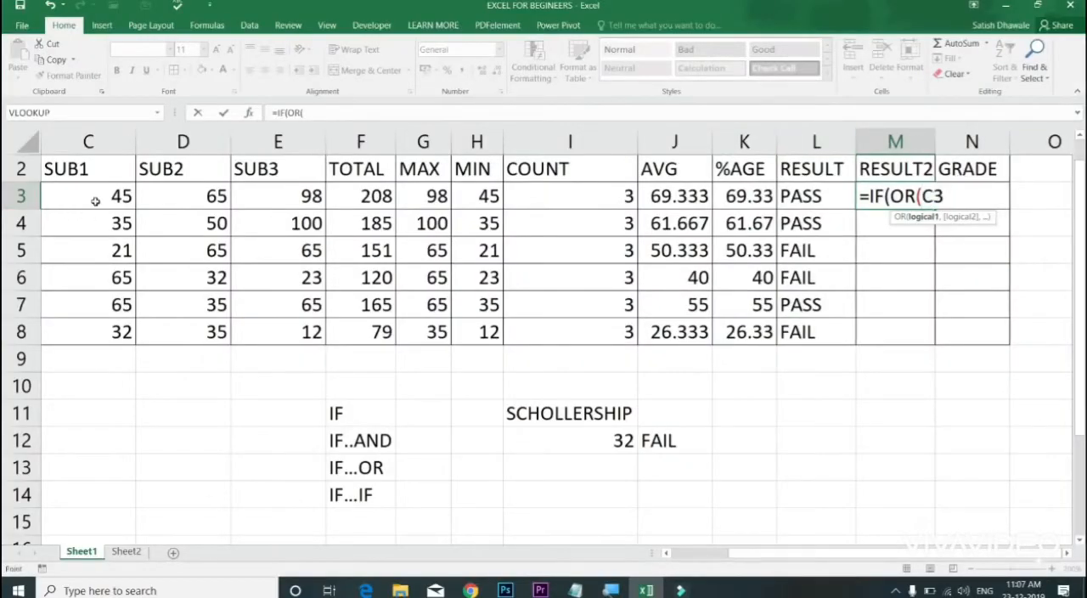
{"action": "left_click", "coordinate": [96, 201]}
{"action": "type", "text": "<35"}
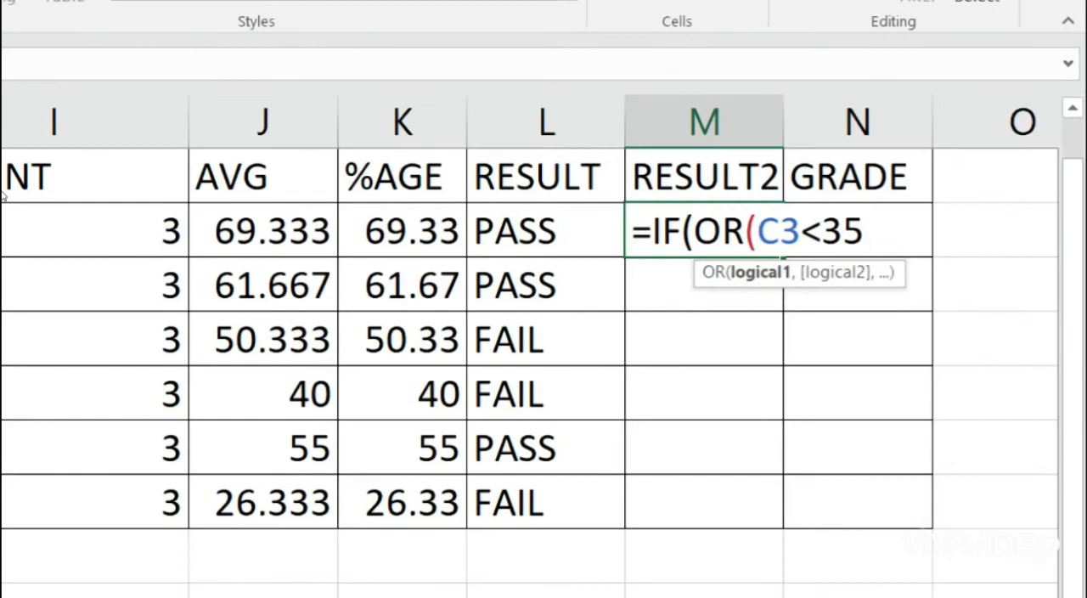
{"action": "type", "text": ","}
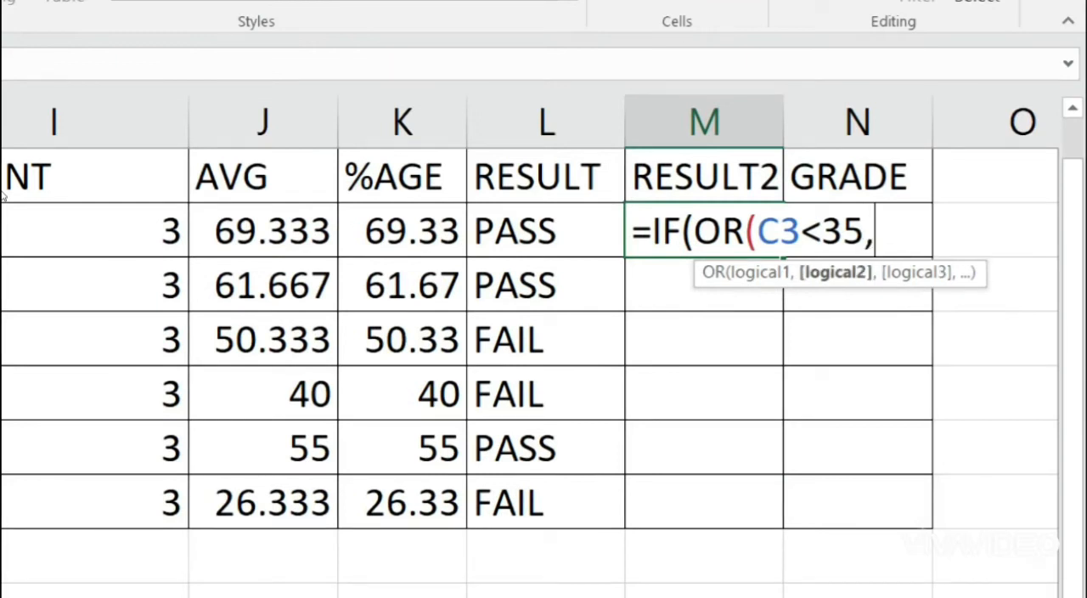
{"action": "type", "text": "D3<35,E3<35"}
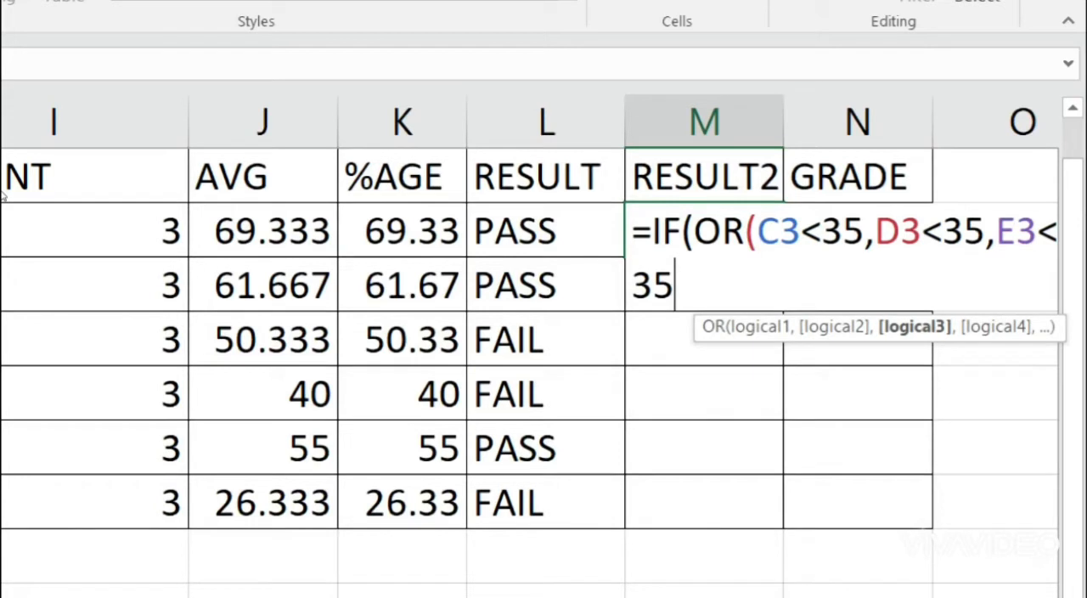
{"action": "type", "text": ")"}
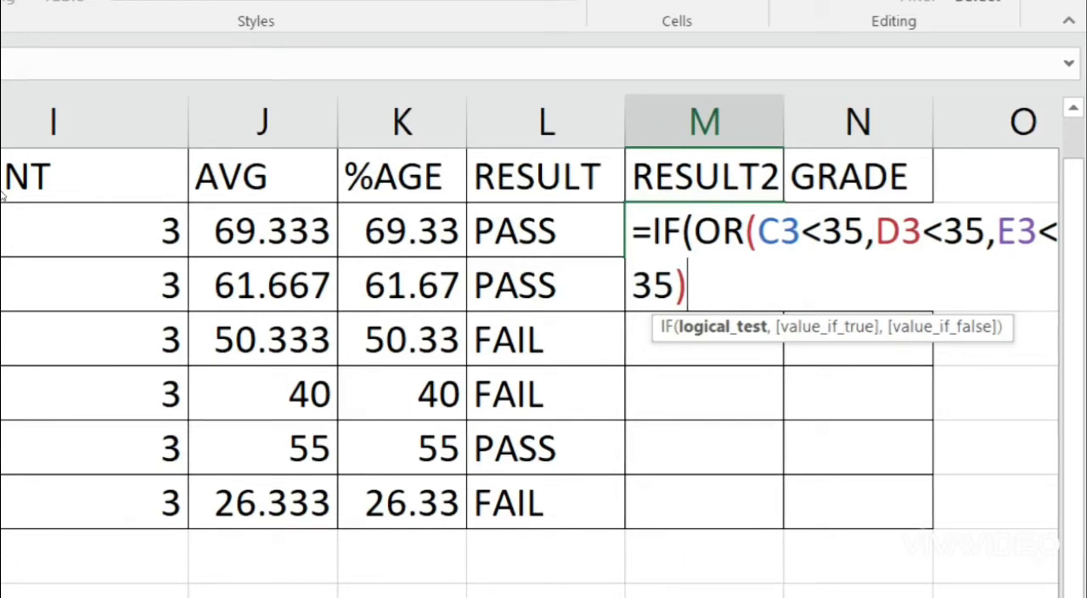
Step: Complete the M3 formula with "FAIL" as the true value and "PASS" as the false value
{"action": "type", "text": ","}
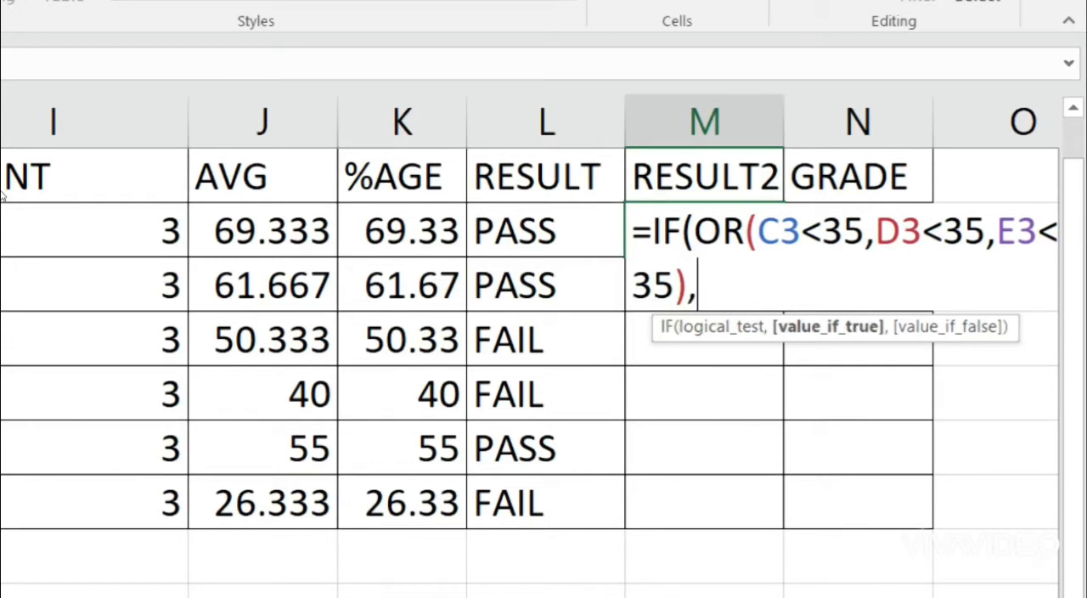
{"action": "type", "text": "\"FAIL\""}
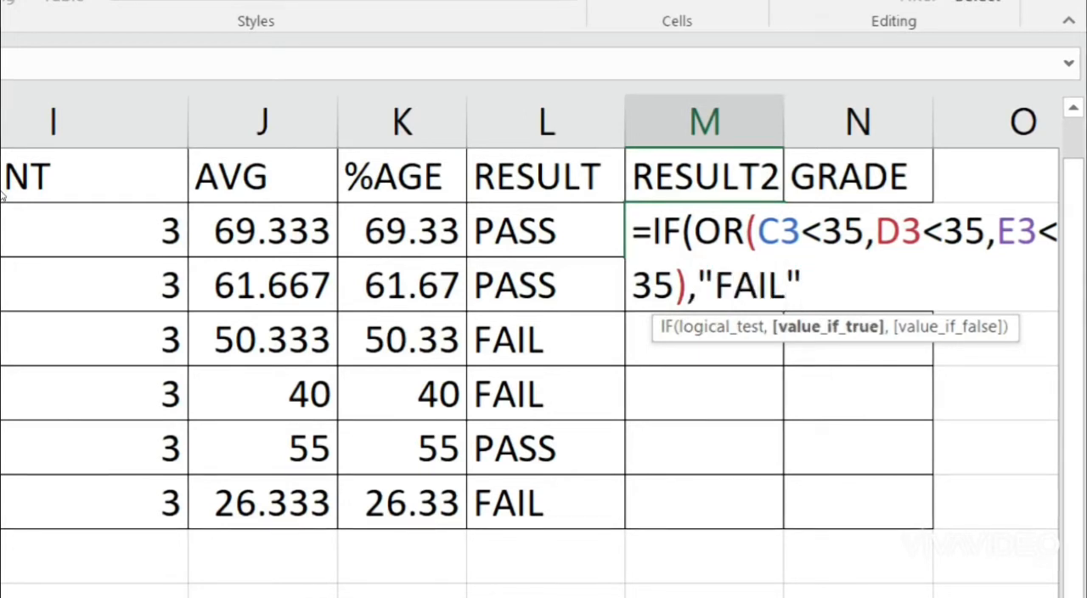
{"action": "type", "text": ",\""}
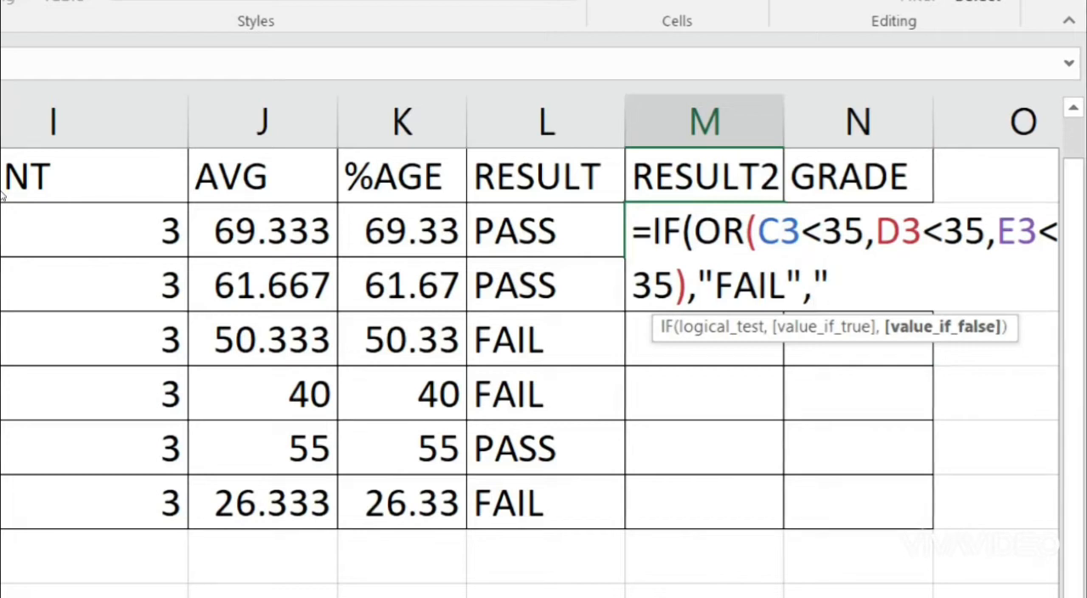
{"action": "type", "text": "PASS\""}
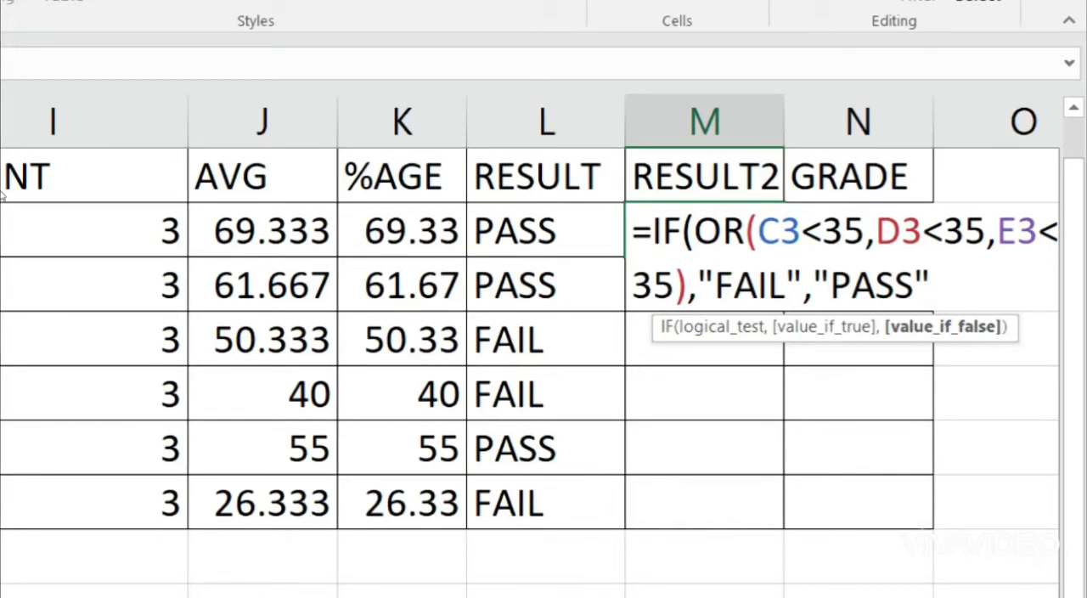
{"action": "key", "text": "Return"}
{"action": "key", "text": "Return"}
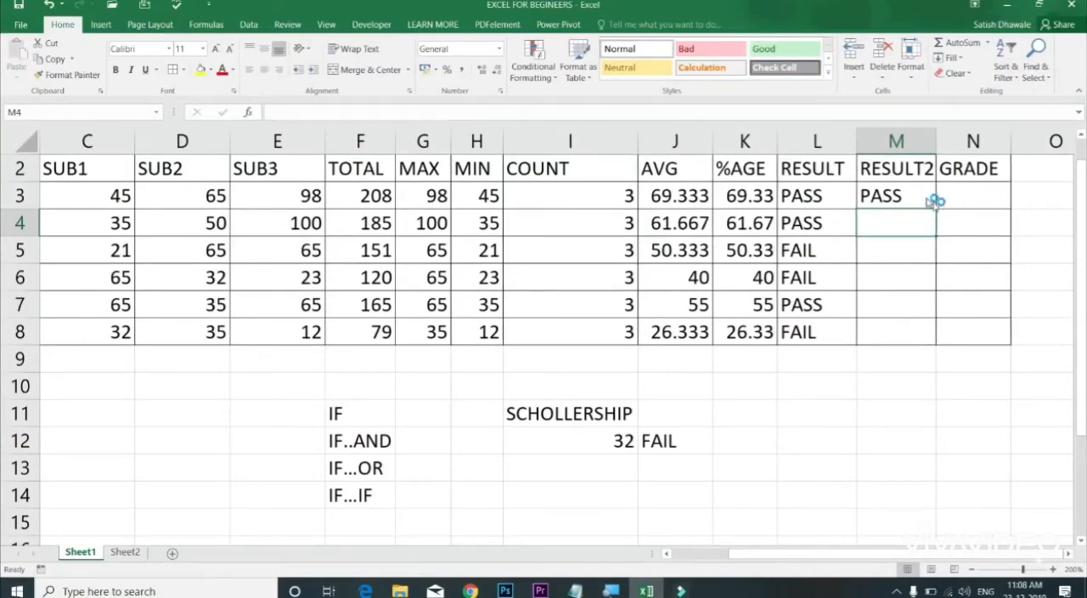
Step: Copy the M3 formula down to M8 and compare the RESULT and RESULT2 columns
{"action": "left_click", "coordinate": [931, 198]}
{"action": "left_click_drag", "start_coordinate": [936, 211], "coordinate": [929, 336]}
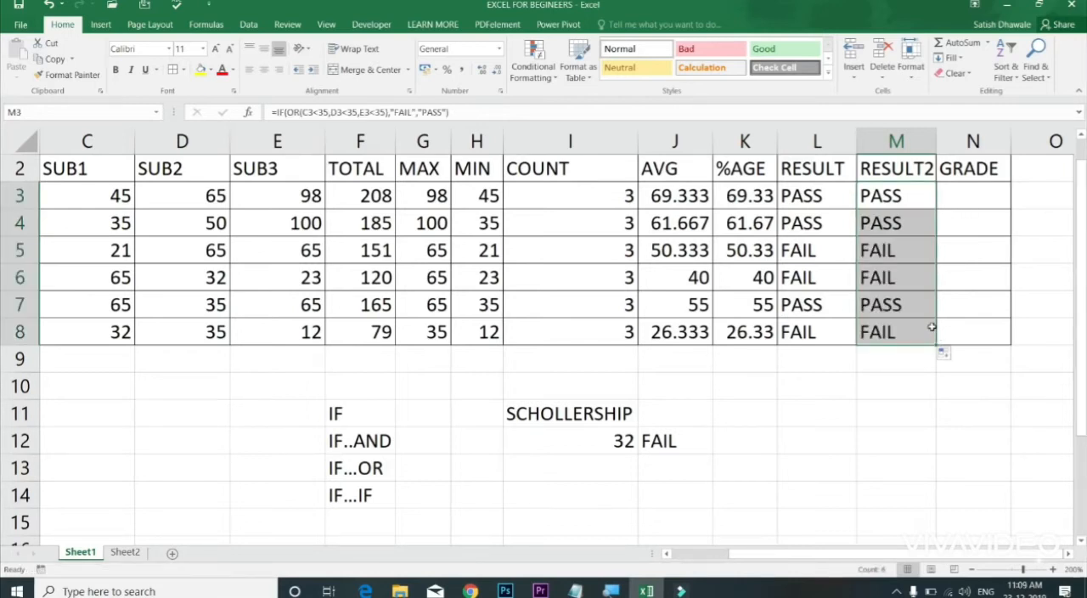
{"action": "left_click", "coordinate": [847, 204]}
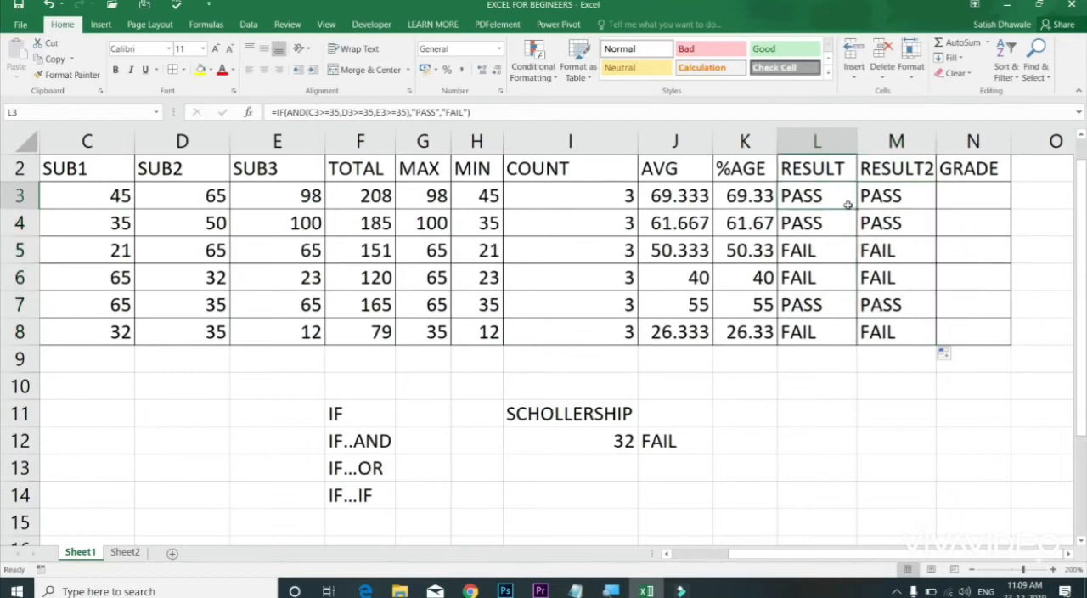
{"action": "left_click_drag", "start_coordinate": [848, 205], "coordinate": [899, 274]}
{"action": "left_click_drag", "start_coordinate": [847, 283], "coordinate": [884, 284]}
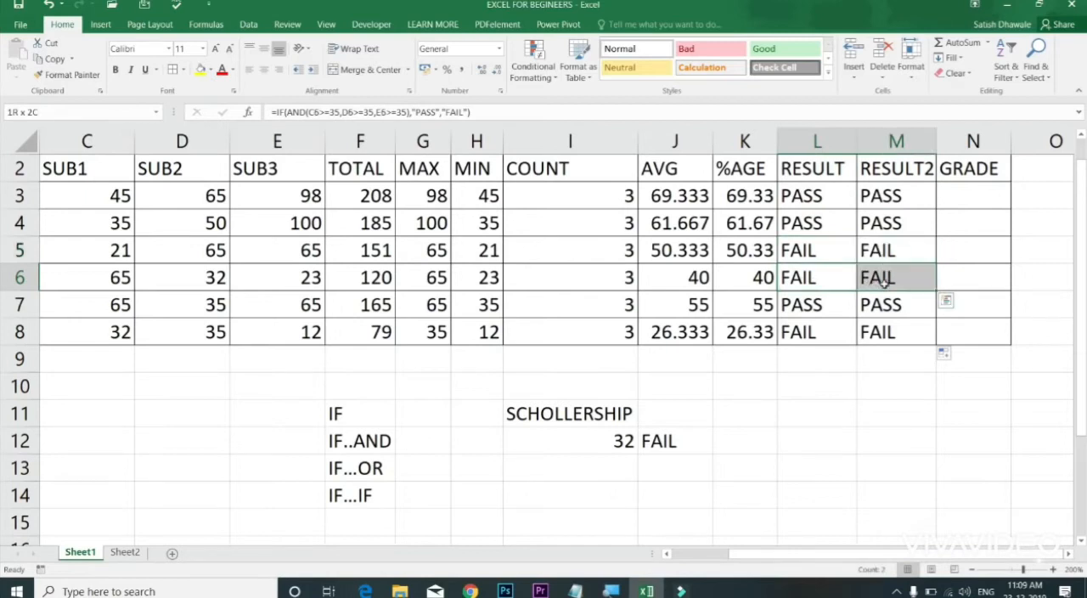
{"action": "left_click_drag", "start_coordinate": [884, 283], "coordinate": [884, 284]}
Step: Review the M3 formula's three OR conditions (<35) and its "FAIL" and "PASS" outcomes, leaving the formula as it is
{"action": "left_click", "coordinate": [906, 200]}
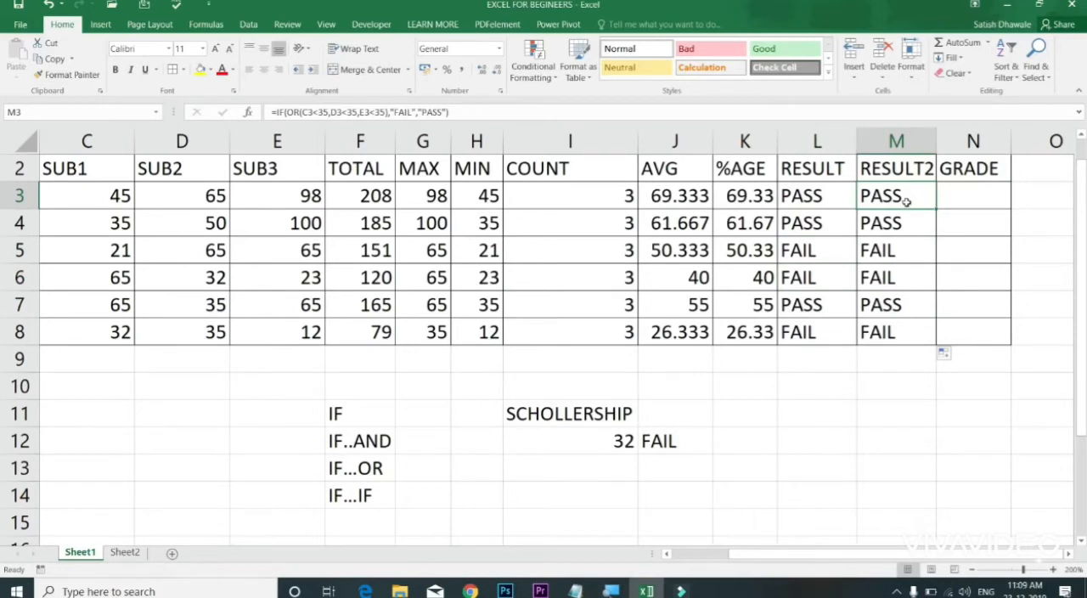
{"action": "double_click", "coordinate": [1069, 553]}
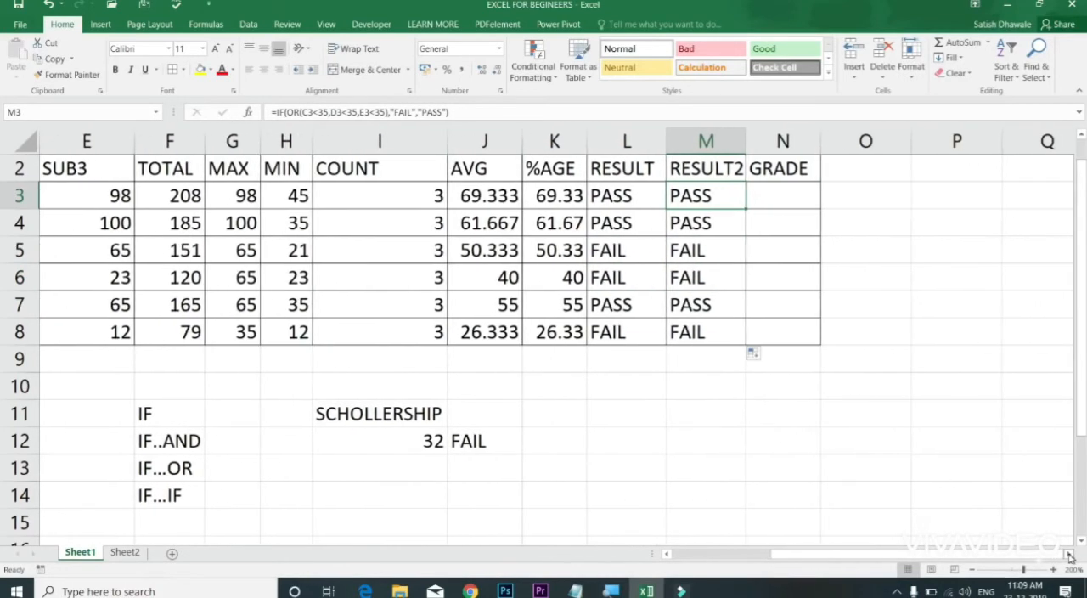
{"action": "double_click", "coordinate": [714, 197]}
{"action": "left_click", "coordinate": [766, 197]}
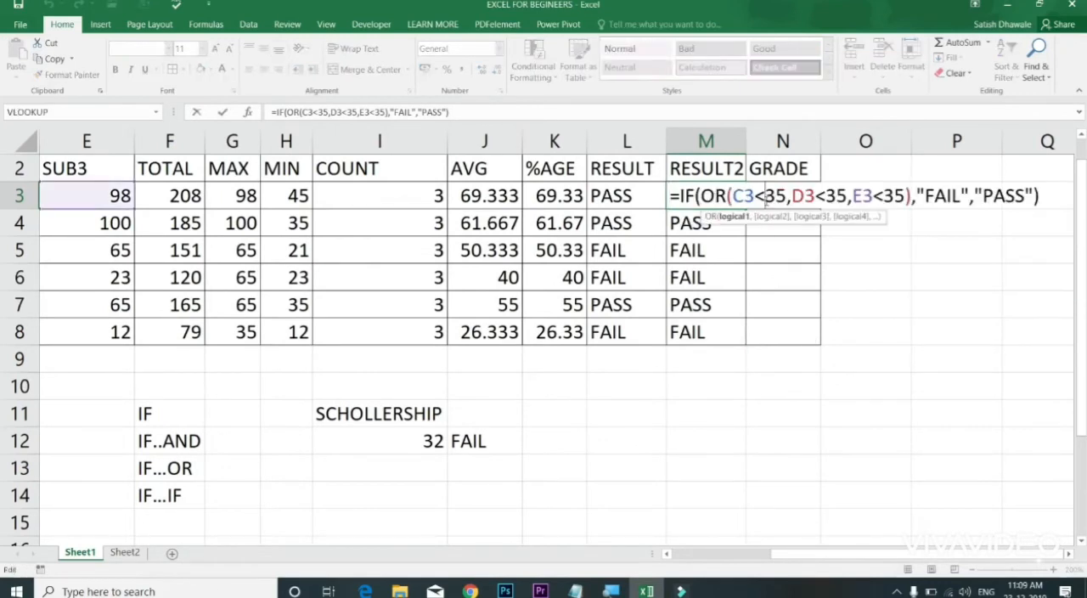
{"action": "key", "text": "Return"}
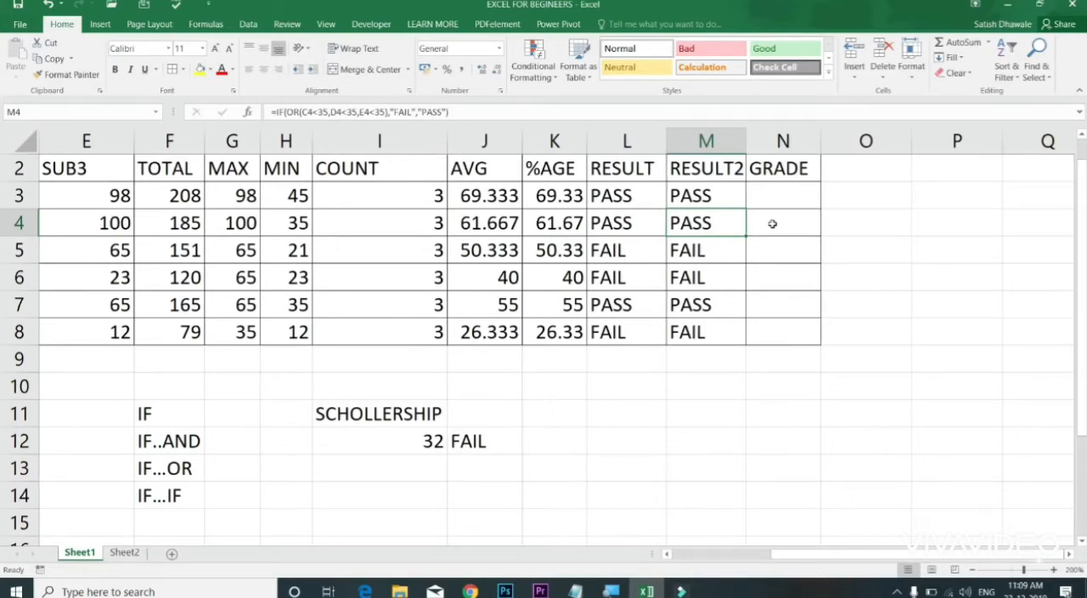
{"action": "left_click", "coordinate": [716, 197]}
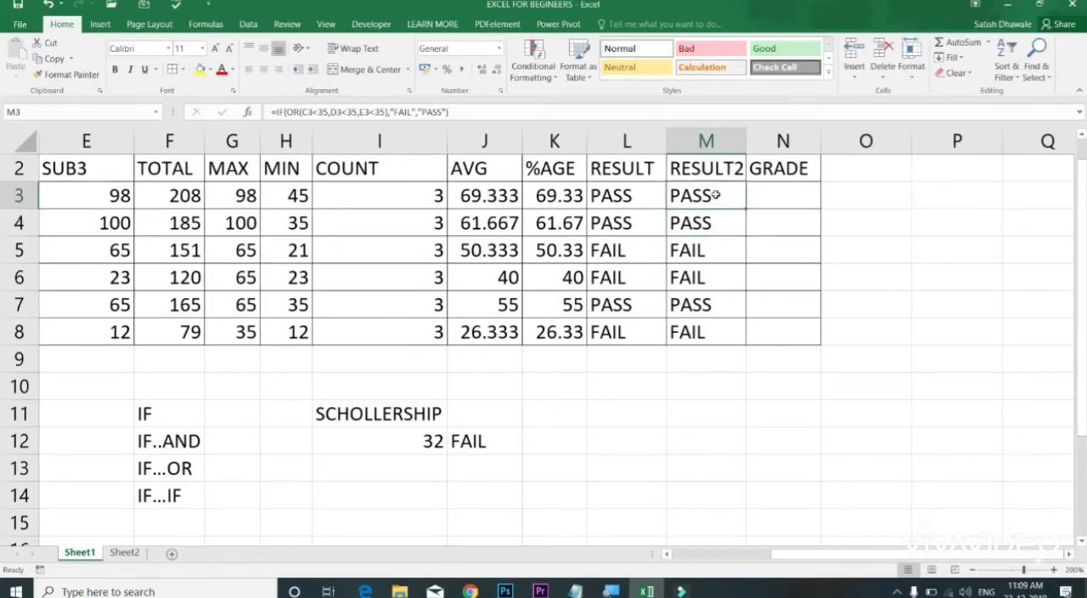
{"action": "double_click", "coordinate": [737, 195]}
{"action": "left_click_drag", "start_coordinate": [744, 195], "coordinate": [786, 196]}
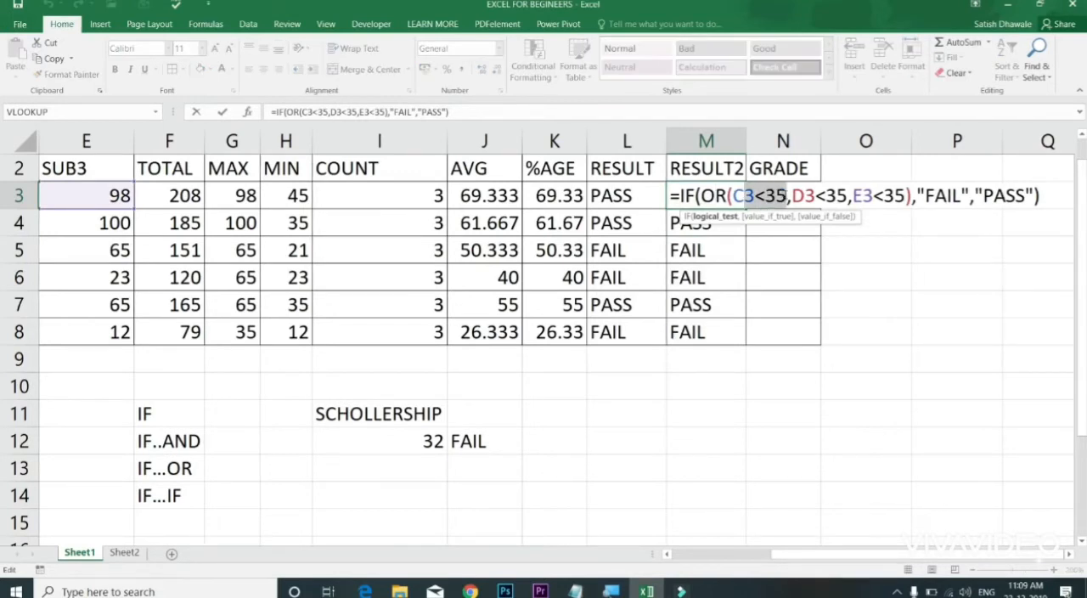
{"action": "left_click_drag", "start_coordinate": [924, 195], "coordinate": [974, 195]}
{"action": "left_click_drag", "start_coordinate": [805, 195], "coordinate": [884, 196]}
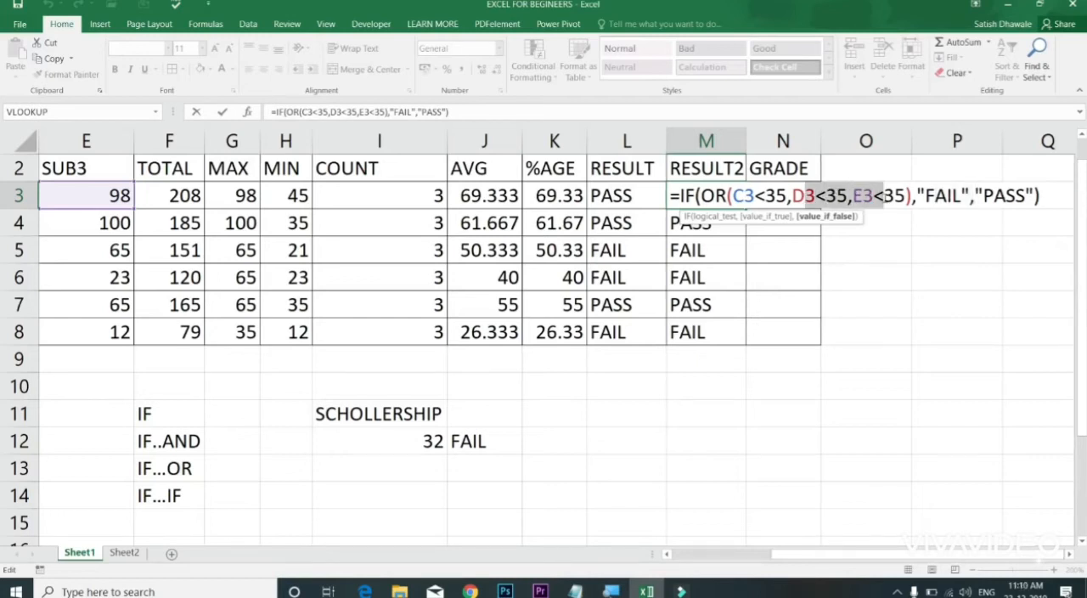
{"action": "left_click", "coordinate": [821, 195]}
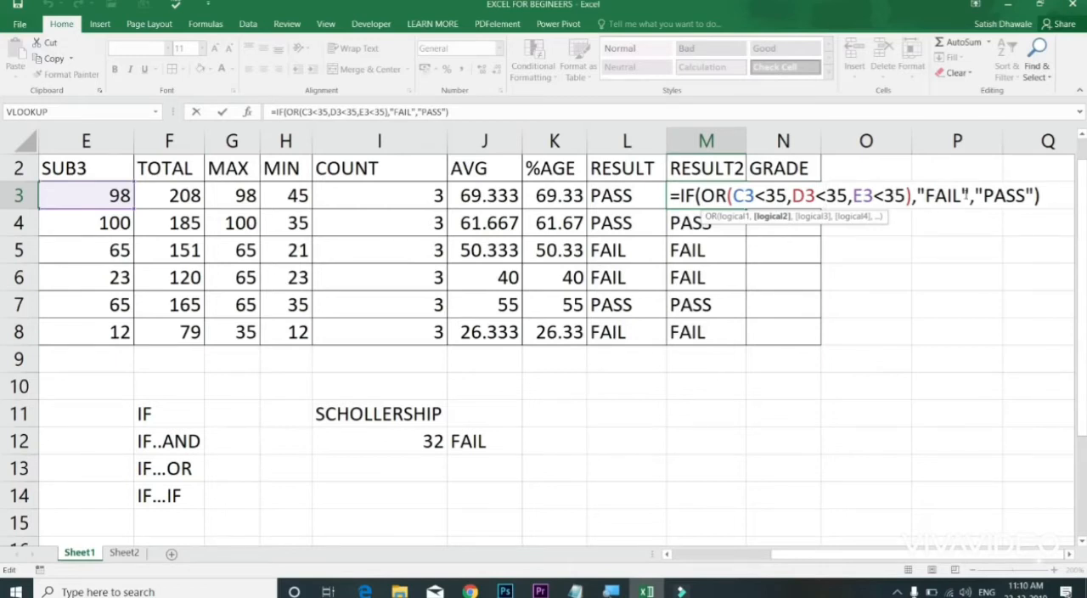
{"action": "left_click_drag", "start_coordinate": [966, 195], "coordinate": [925, 196]}
{"action": "left_click_drag", "start_coordinate": [852, 196], "coordinate": [1030, 195]}
{"action": "left_click", "coordinate": [885, 195]}
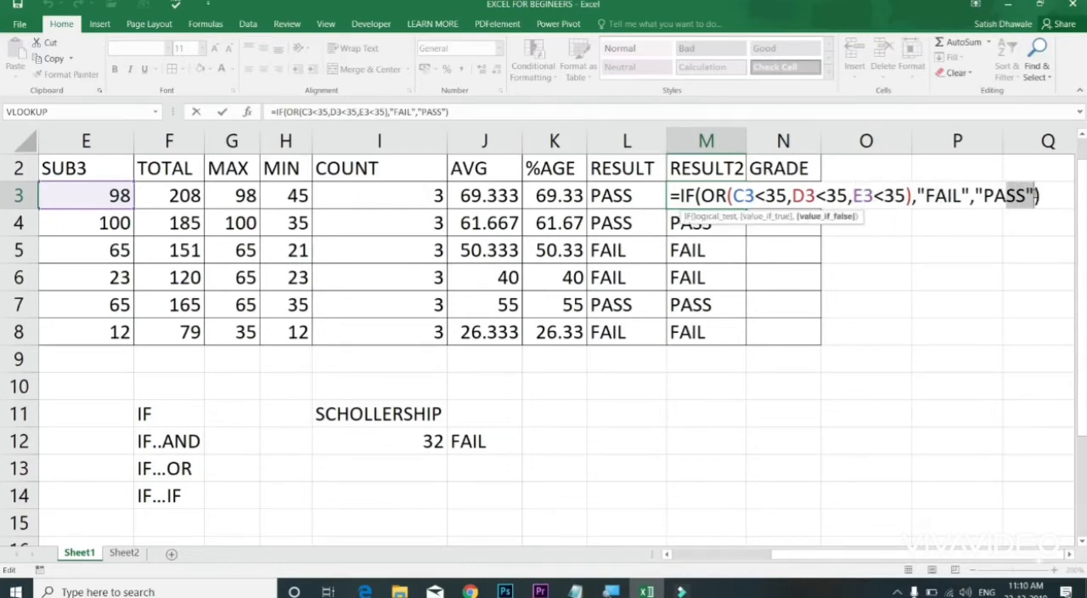
{"action": "left_click_drag", "start_coordinate": [925, 195], "coordinate": [962, 196]}
{"action": "key", "text": "Return"}
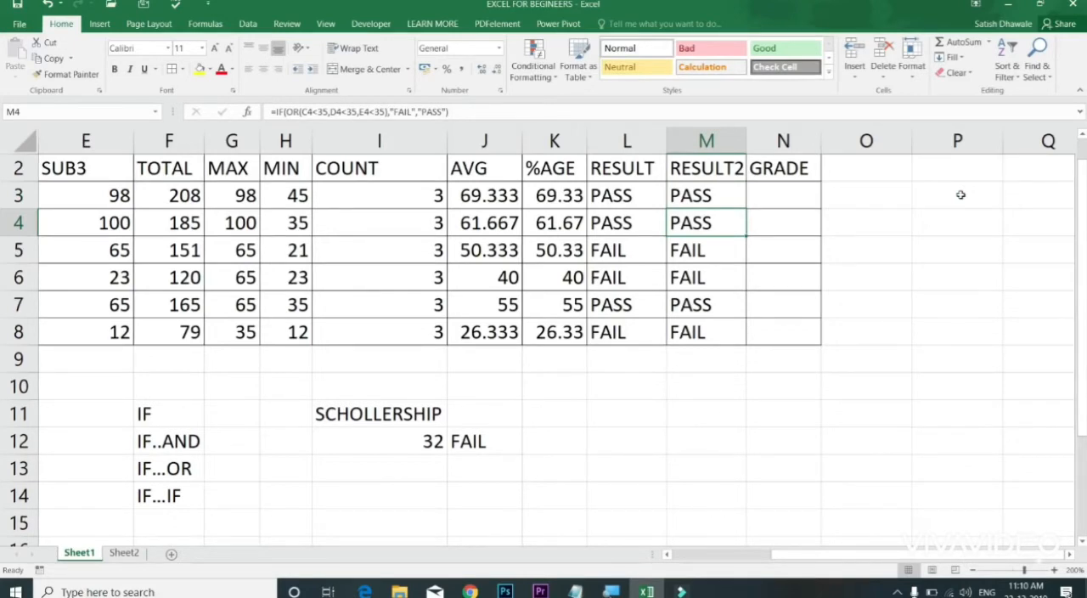
Step: Widen the RESULT2 column slightly and begin the grade formula in N3 with =IF(L3="FAIL","FAIL"
{"action": "left_click_drag", "start_coordinate": [746, 140], "coordinate": [751, 141]}
{"action": "left_click", "coordinate": [801, 197]}
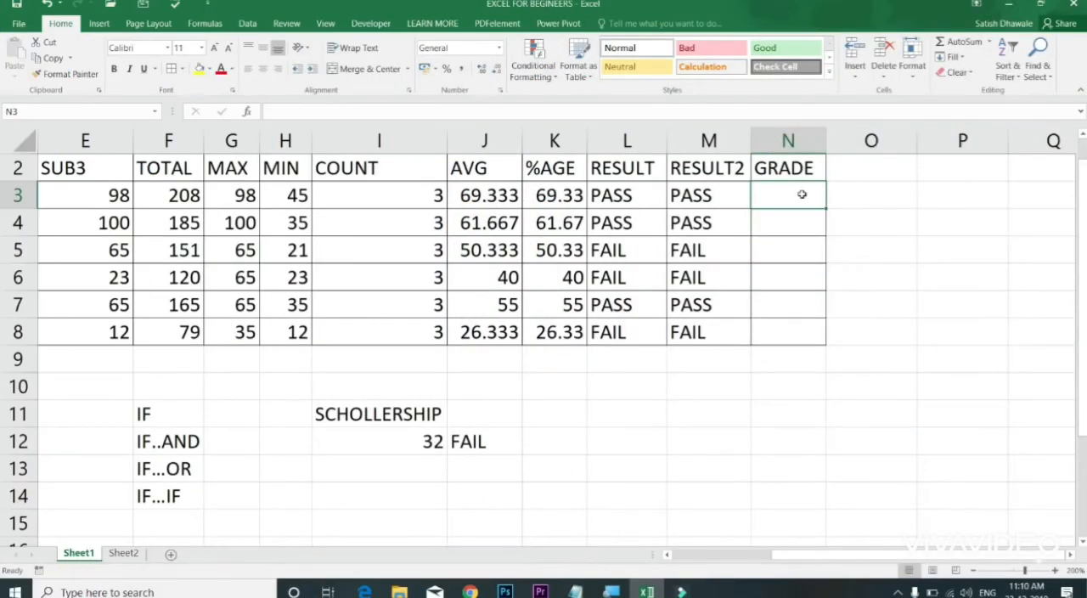
{"action": "type", "text": "=IF"}
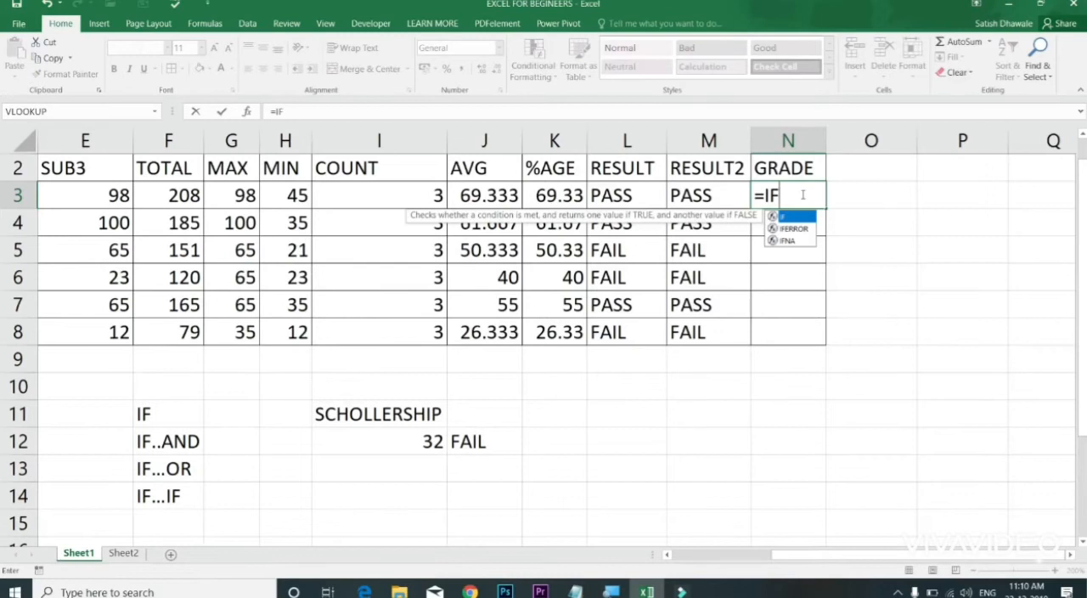
{"action": "type", "text": "("}
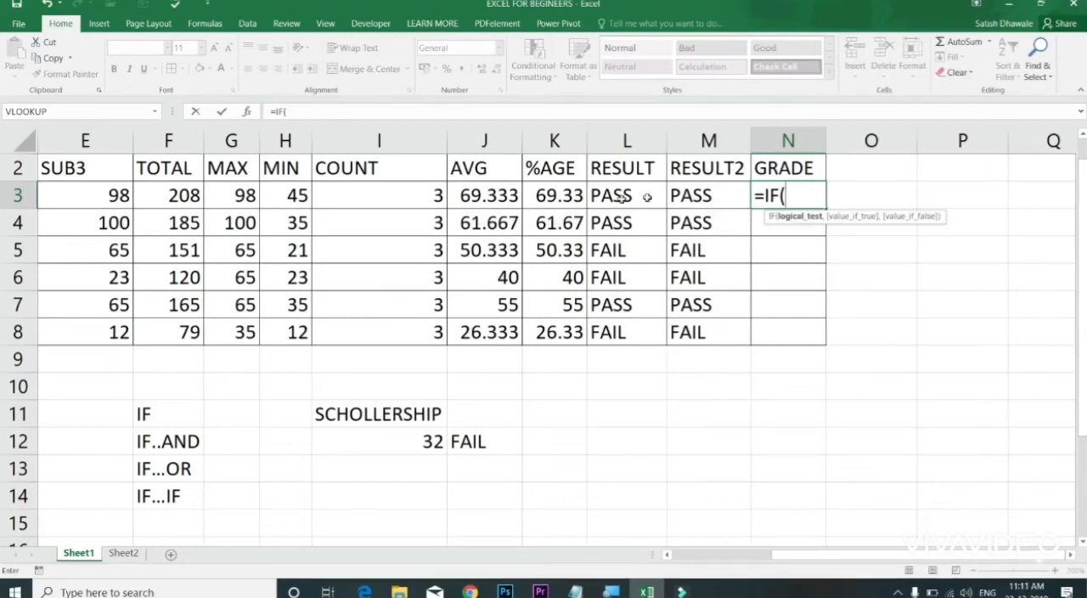
{"action": "left_click", "coordinate": [707, 210]}
{"action": "left_click", "coordinate": [694, 197]}
{"action": "left_click", "coordinate": [646, 197]}
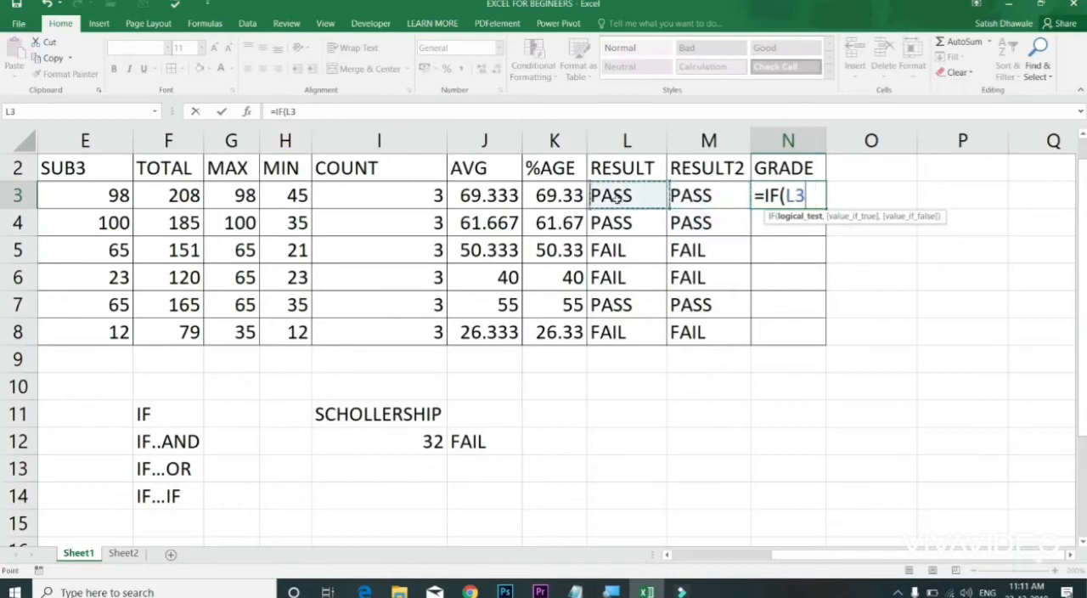
{"action": "type", "text": "=\"FAI"}
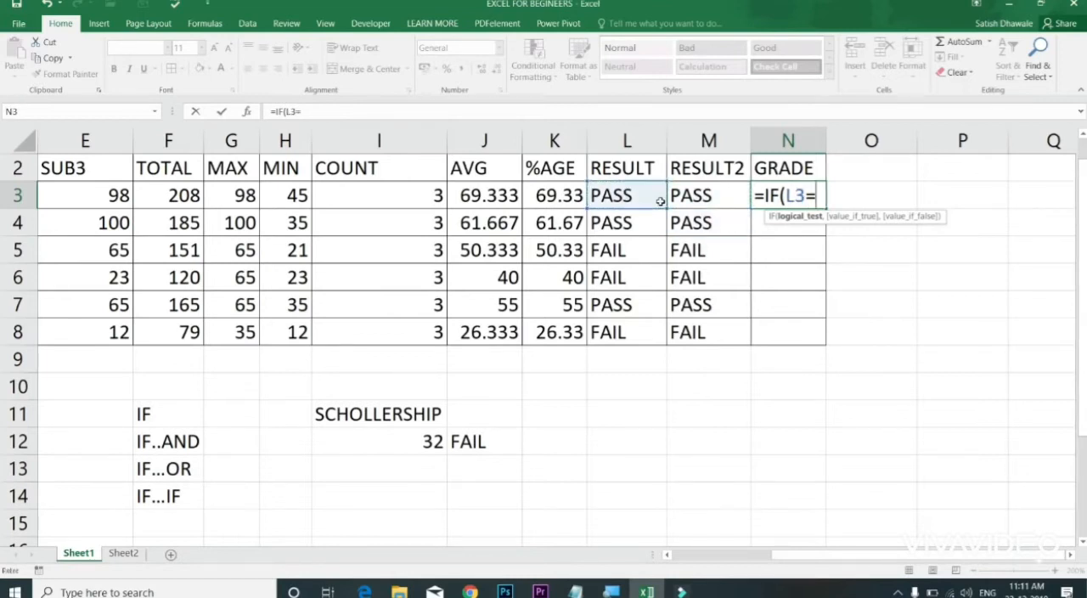
{"action": "type", "text": "L\",\"FAIL\""}
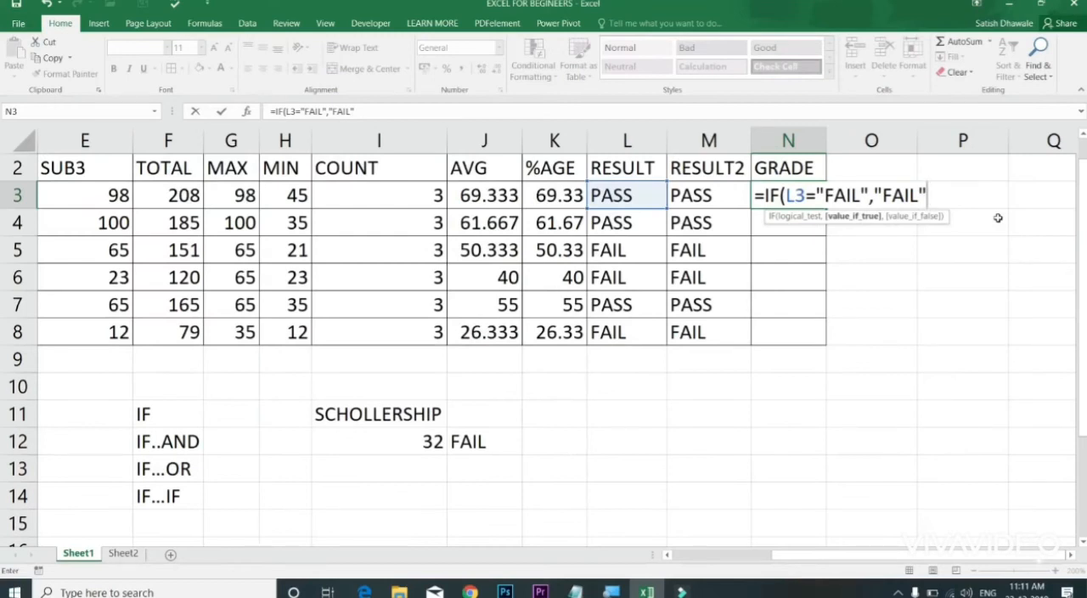
Step: Continue the N3 grade formula with a nested IF as the false value, testing K3>=75
{"action": "type", "text": ","}
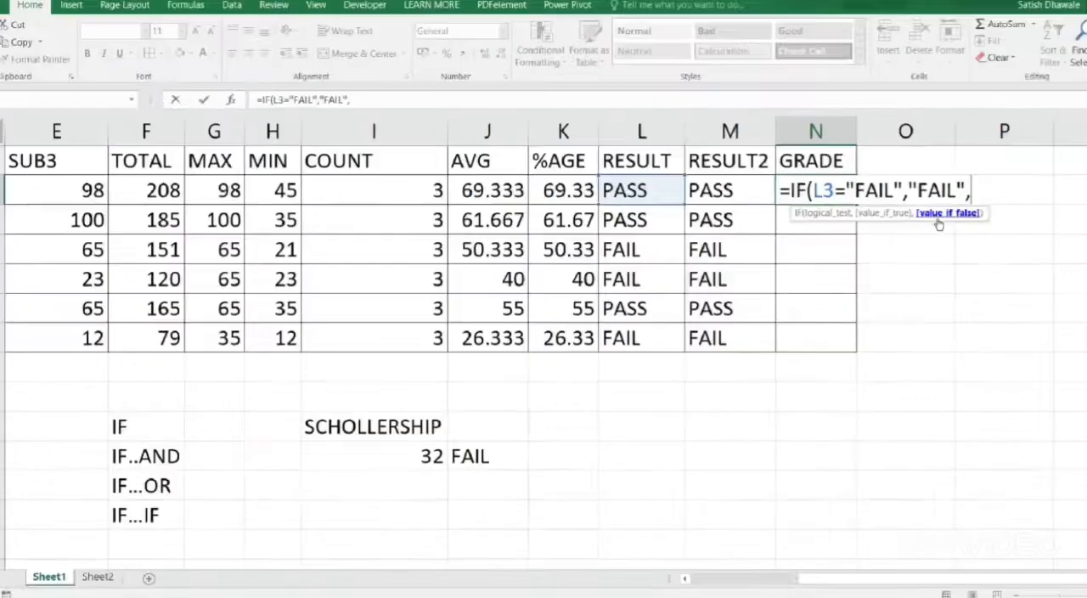
{"action": "type", "text": "IF("}
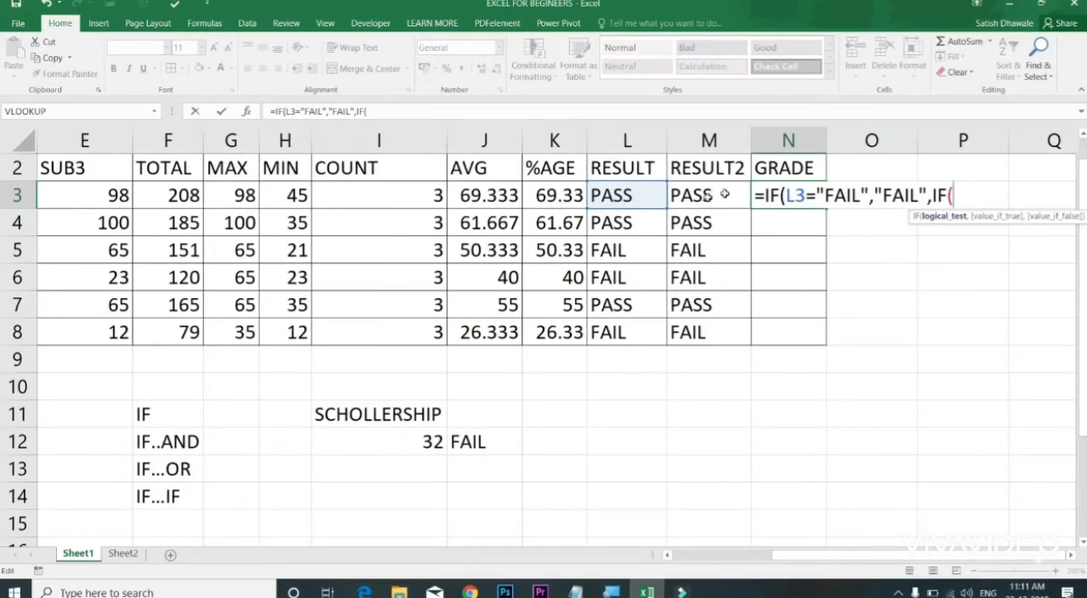
{"action": "left_click", "coordinate": [574, 197]}
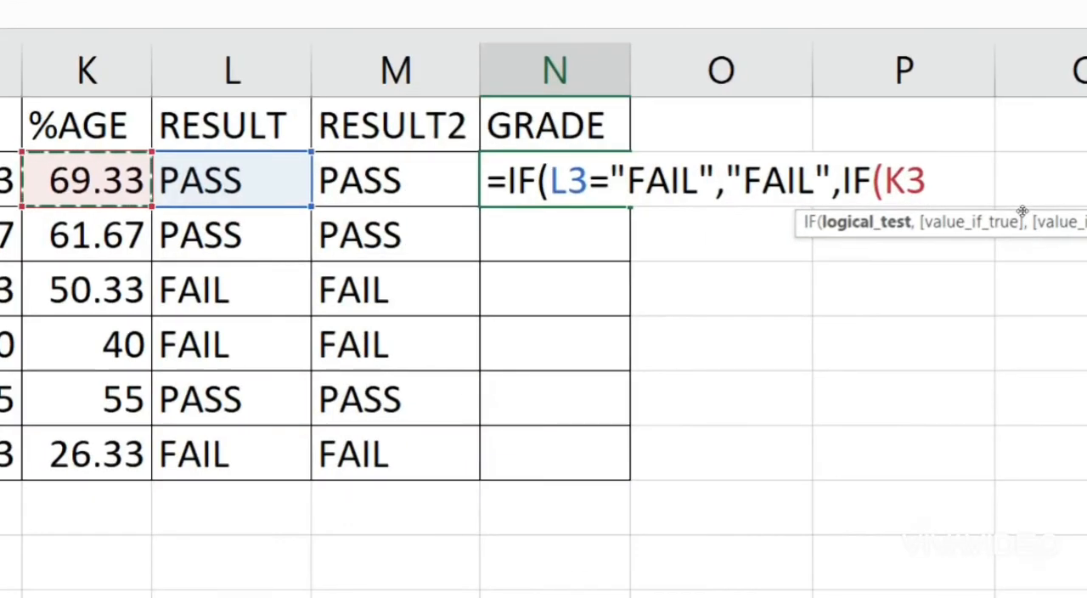
{"action": "type", "text": ">=7"}
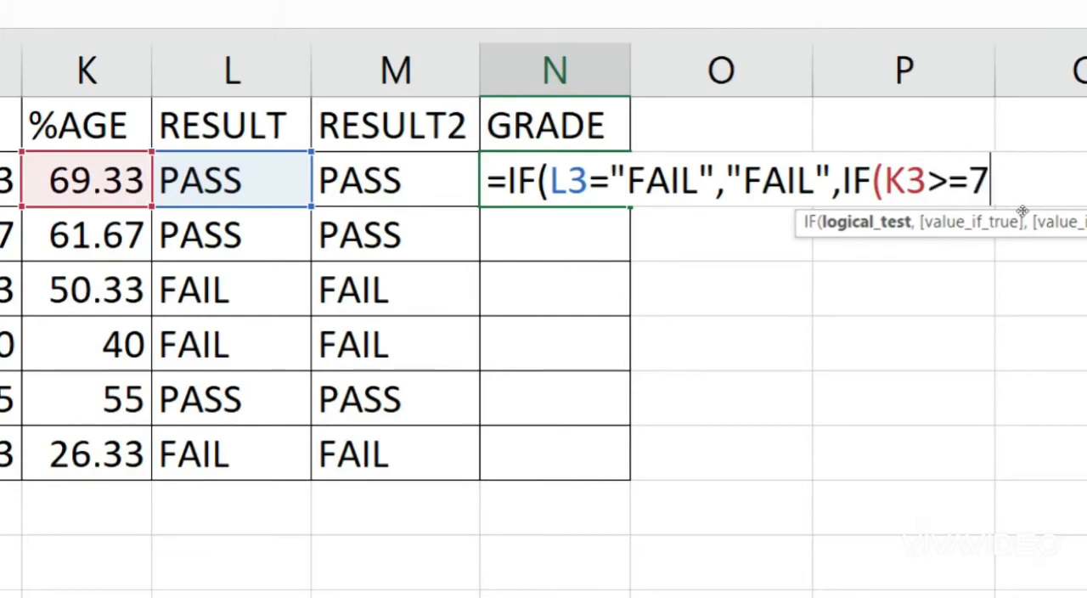
{"action": "type", "text": "5,\"a+"}
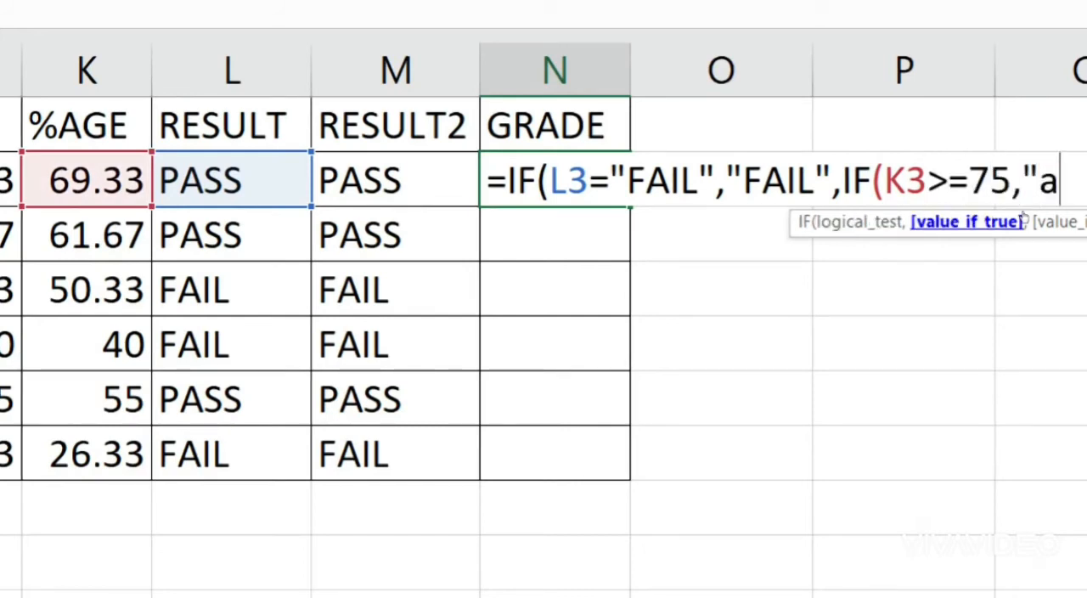
Step: Enter "A+" in capitals as the true value of the K3>=75 test in the N3 formula
{"action": "key", "text": "BackSpace"}
{"action": "key", "text": "BackSpace"}
{"action": "type", "text": "A+\""}
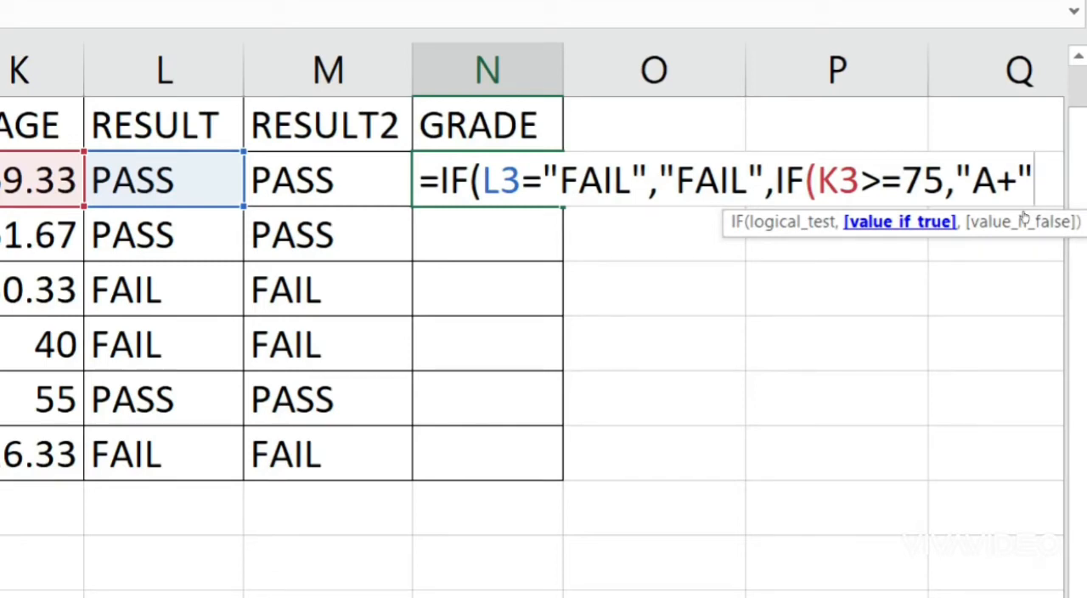
Step: Add a nested IF on a new line of the N3 formula, returning "A" when K3>=60
{"action": "type", "text": ","}
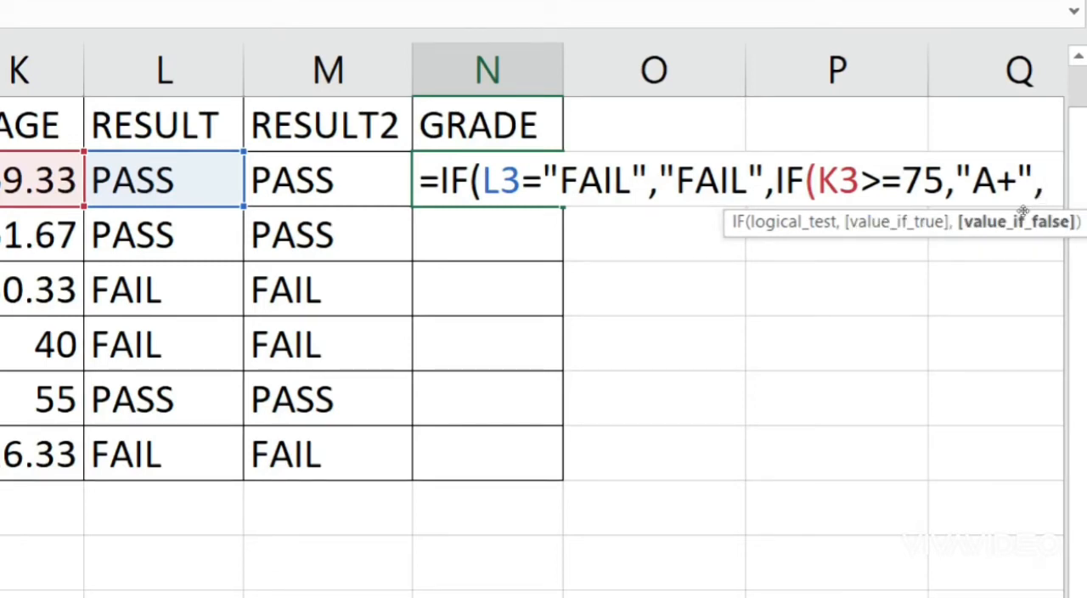
{"action": "key", "text": "alt+Return"}
{"action": "type", "text": "IF("}
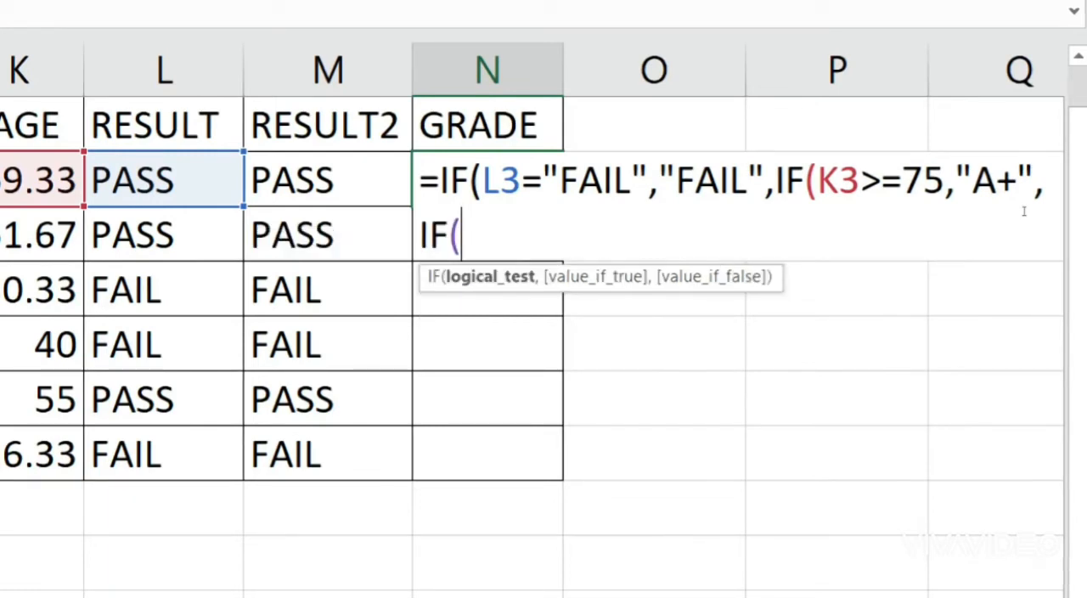
{"action": "type", "text": "K3"}
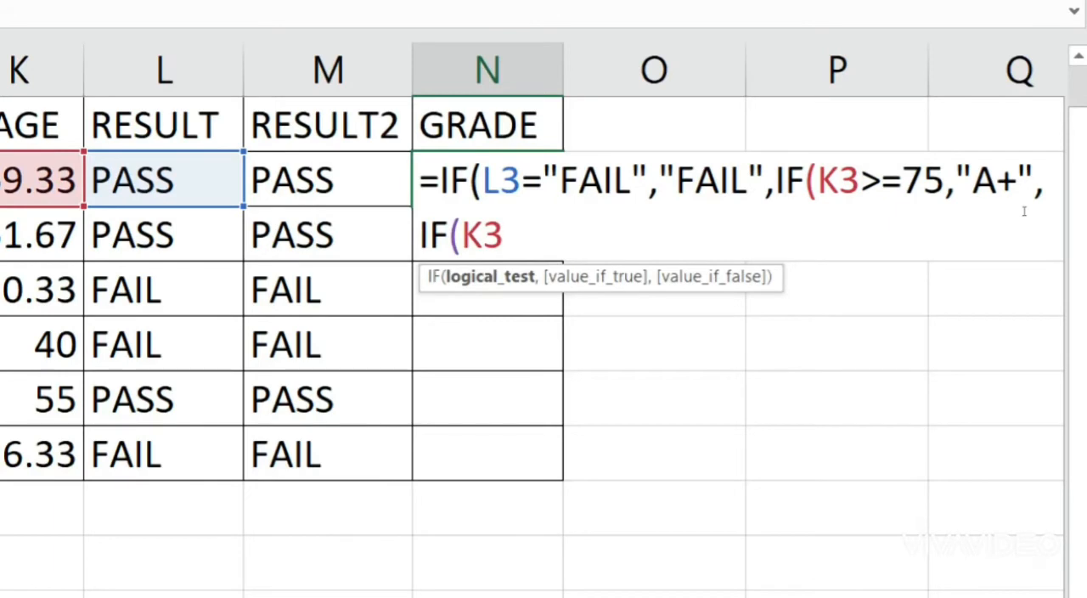
{"action": "type", "text": ">="}
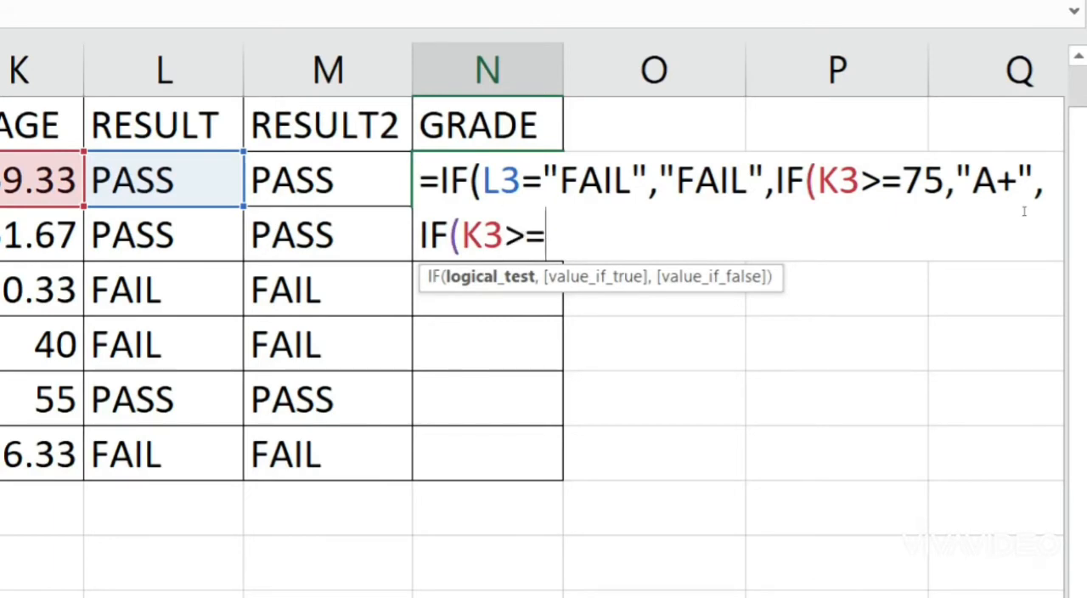
{"action": "type", "text": "60,\""}
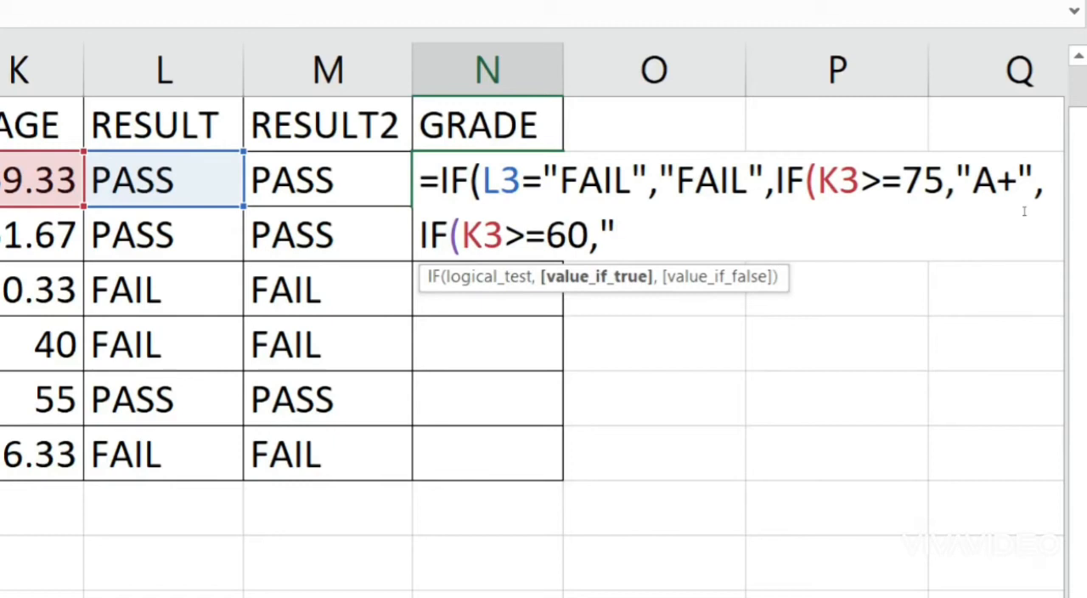
{"action": "type", "text": "A\""}
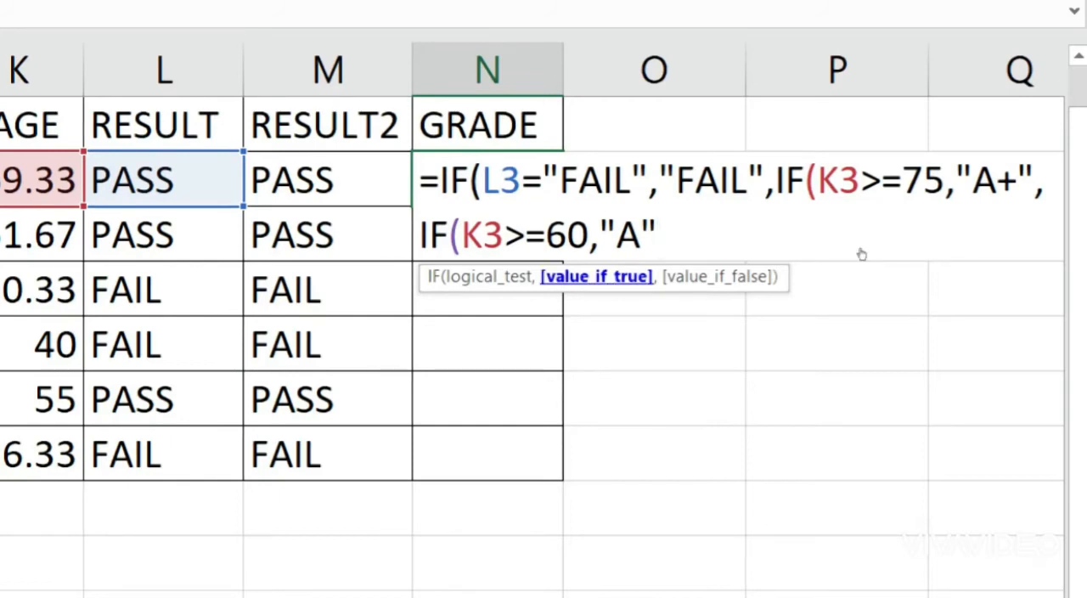
Step: Add another nested IF to the N3 formula, testing K3>=45 with "C" as its true value
{"action": "type", "text": ",IF"}
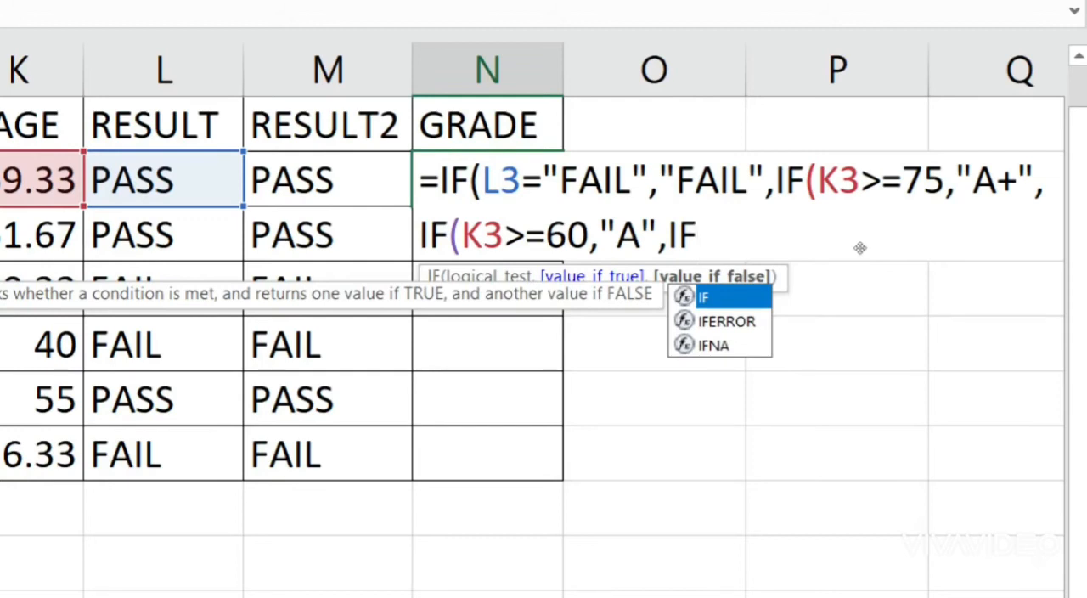
{"action": "type", "text": "("}
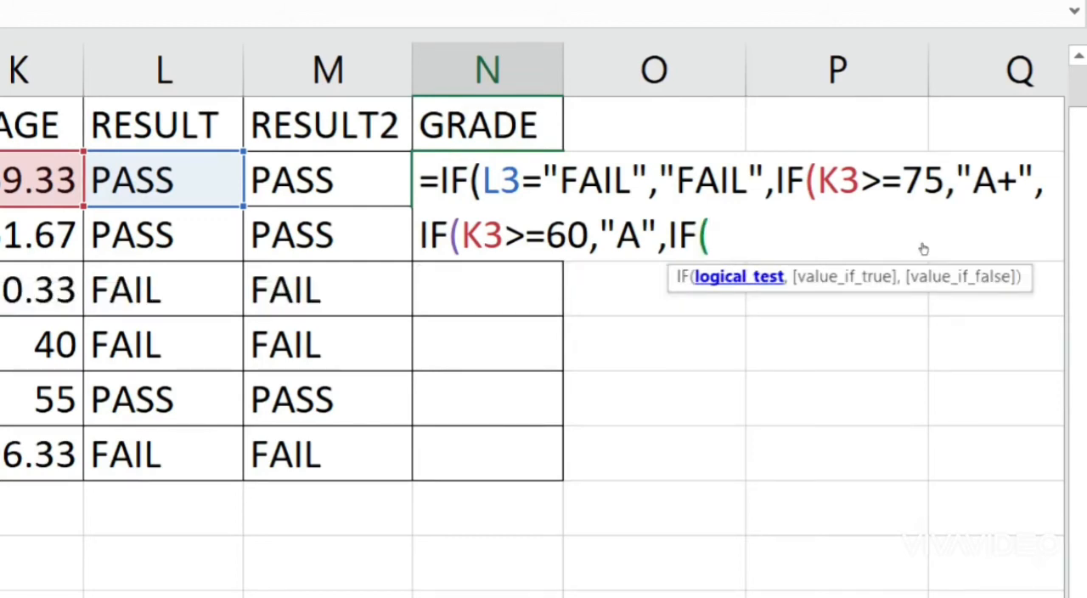
{"action": "type", "text": "K3"}
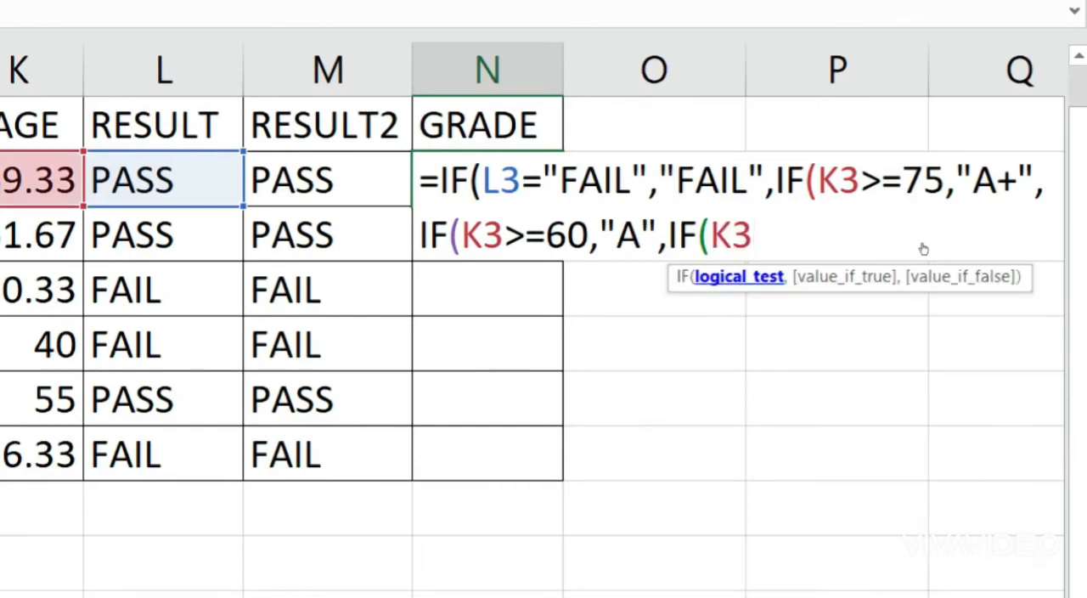
{"action": "type", "text": ">=50"}
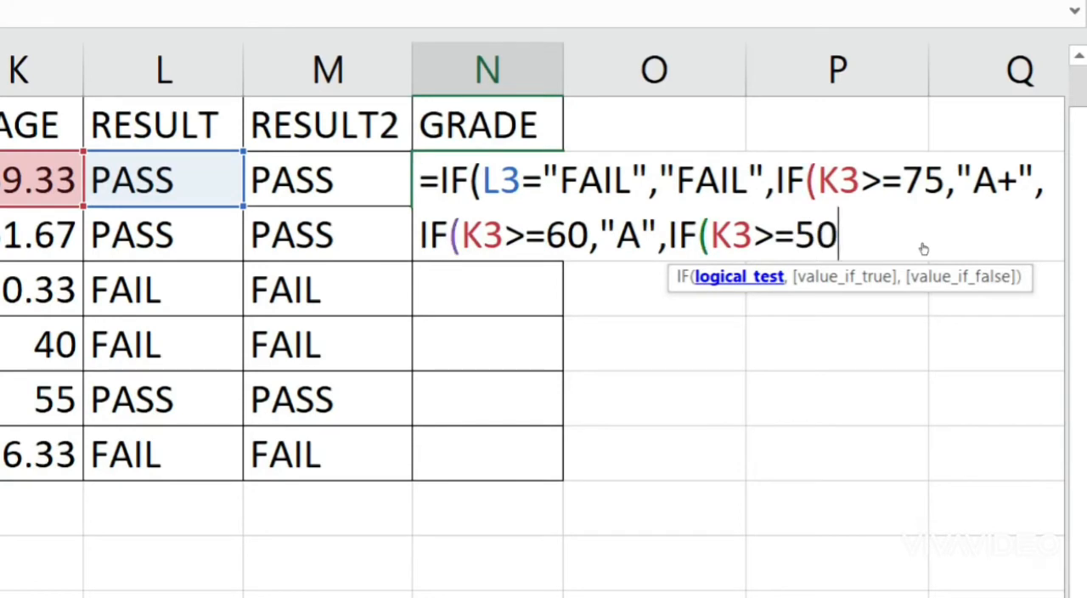
{"action": "key", "text": "BackSpace"}
{"action": "key", "text": "BackSpace"}
{"action": "type", "text": "45"}
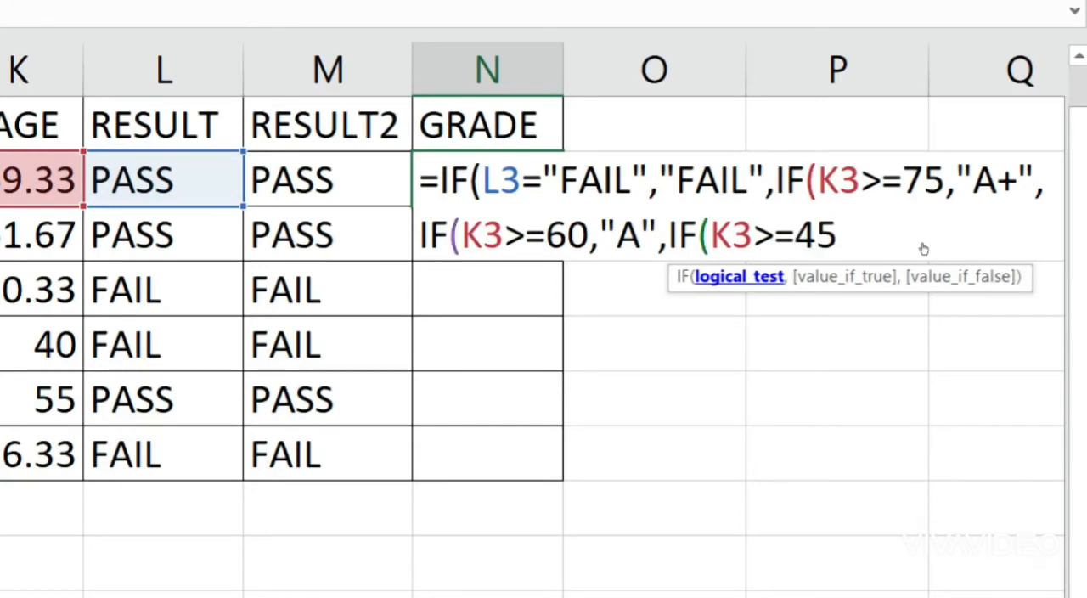
{"action": "type", "text": ",\"C\""}
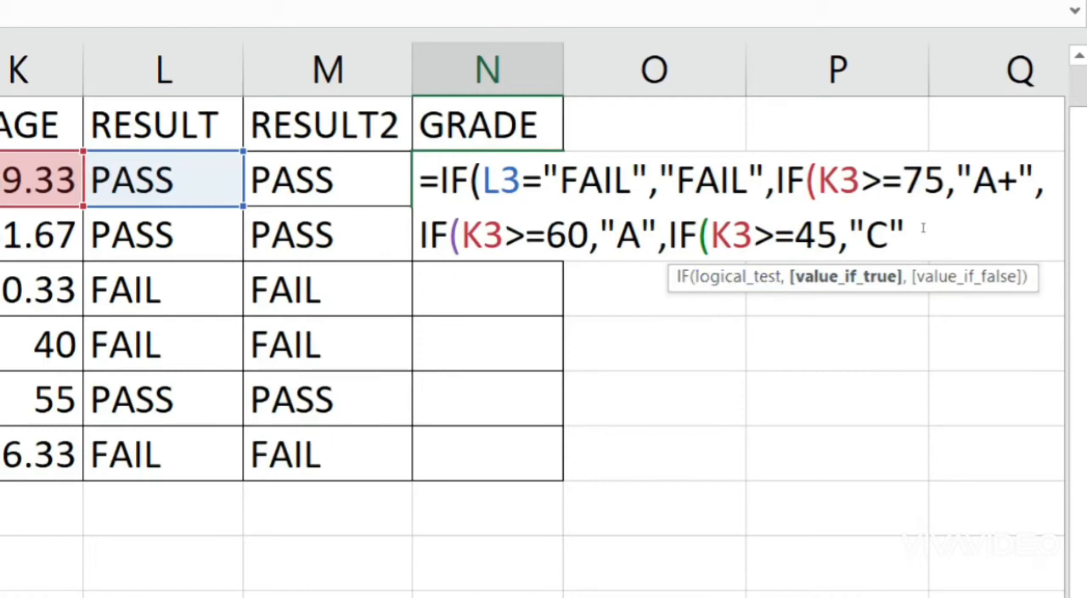
Step: Add the last nested IF to the N3 formula, returning "C" when K3>=35
{"action": "type", "text": ","}
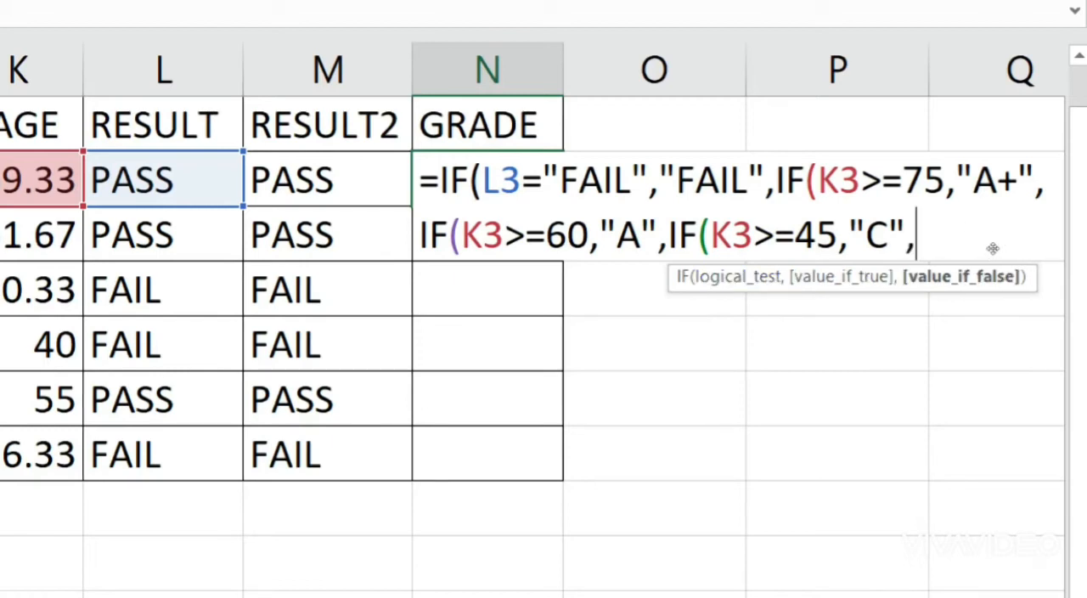
{"action": "type", "text": "IF("}
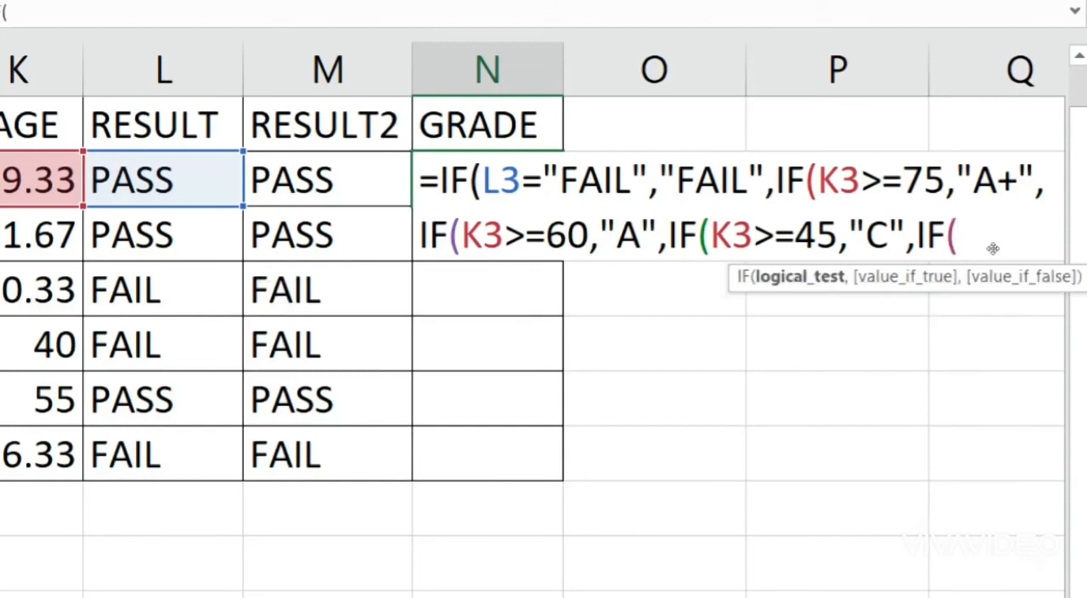
{"action": "type", "text": "K3"}
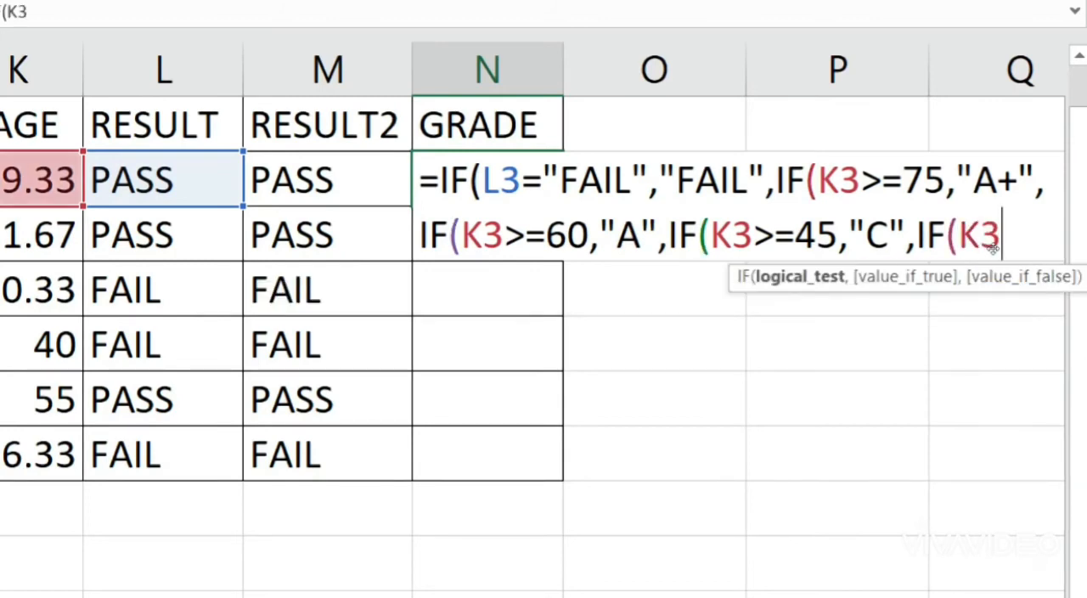
{"action": "type", "text": ">=35\""}
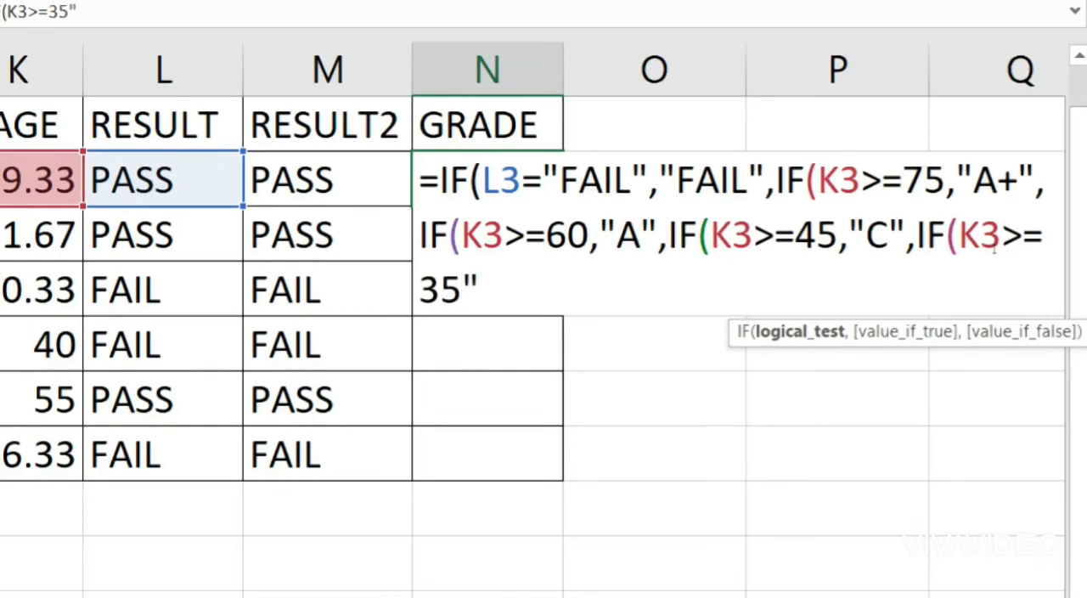
{"action": "key", "text": "BackSpace"}
{"action": "type", "text": ",\"C\""}
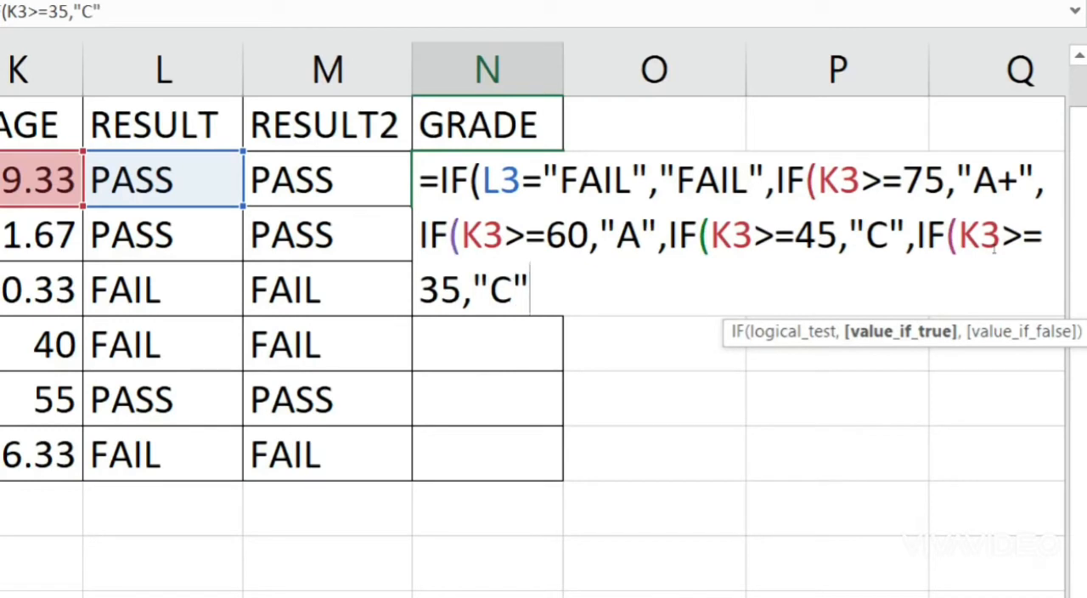
Step: Change the grade returned by the K3>=45 test to "B" and return to the formula's end
{"action": "left_click", "coordinate": [890, 235]}
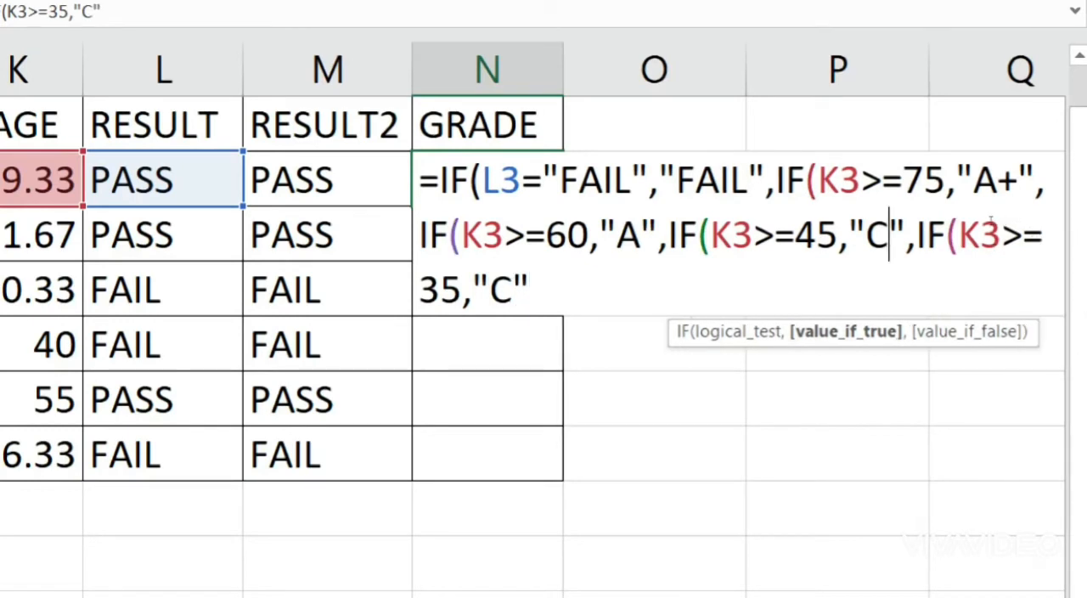
{"action": "key", "text": "BackSpace"}
{"action": "type", "text": "B"}
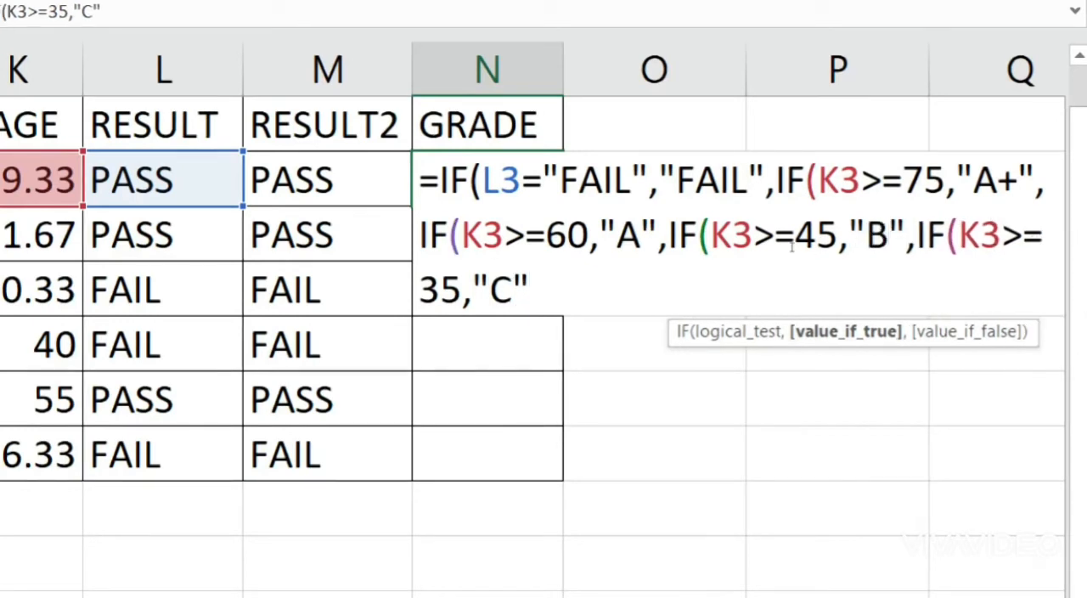
{"action": "key", "text": "Down"}
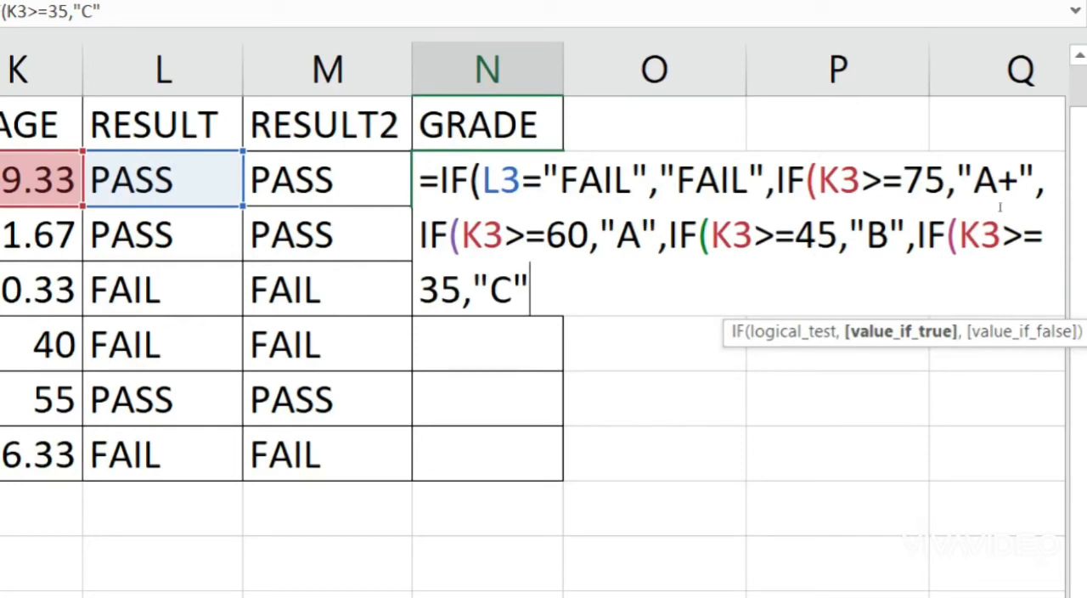
Step: Review the nested grade conditions, then enter the N3 formula and accept the proposed closing-parenthesis correction
{"action": "left_click_drag", "start_coordinate": [1015, 197], "coordinate": [1064, 200]}
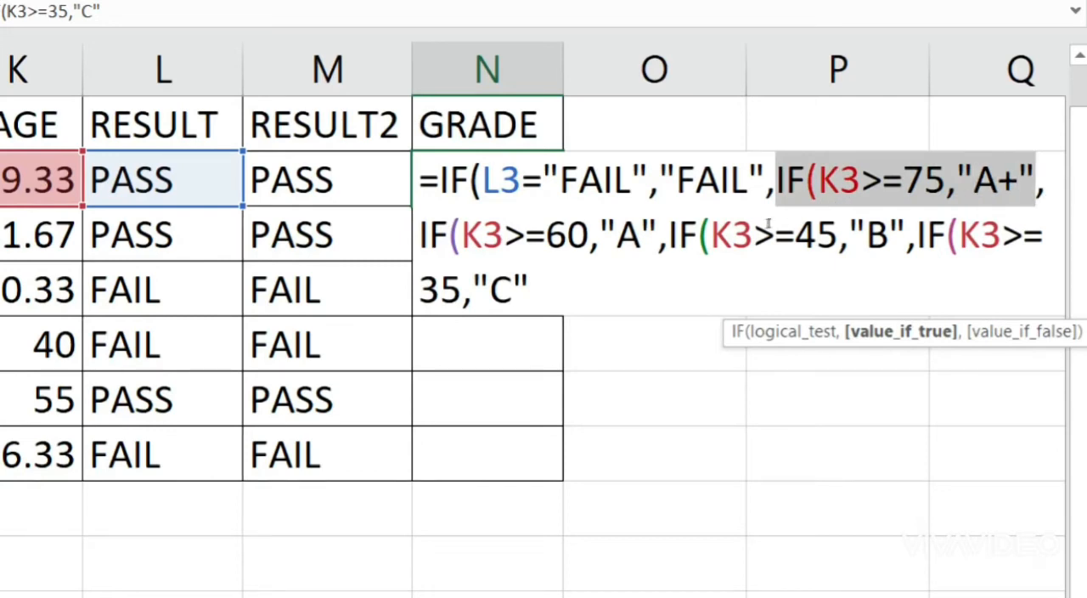
{"action": "left_click_drag", "start_coordinate": [761, 224], "coordinate": [890, 233]}
{"action": "left_click_drag", "start_coordinate": [459, 234], "coordinate": [667, 234]}
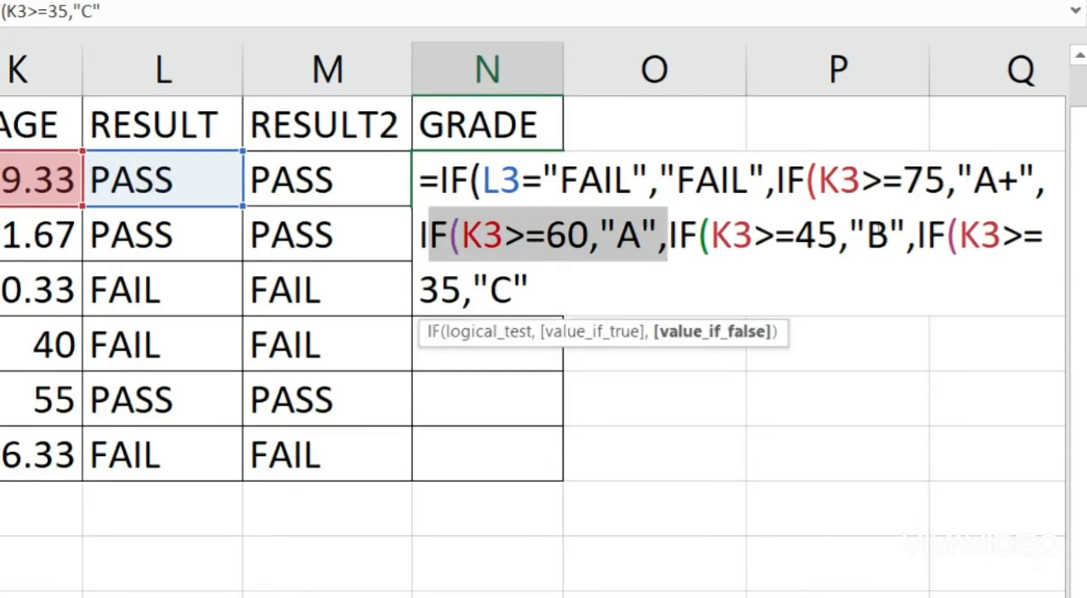
{"action": "key", "text": "Down"}
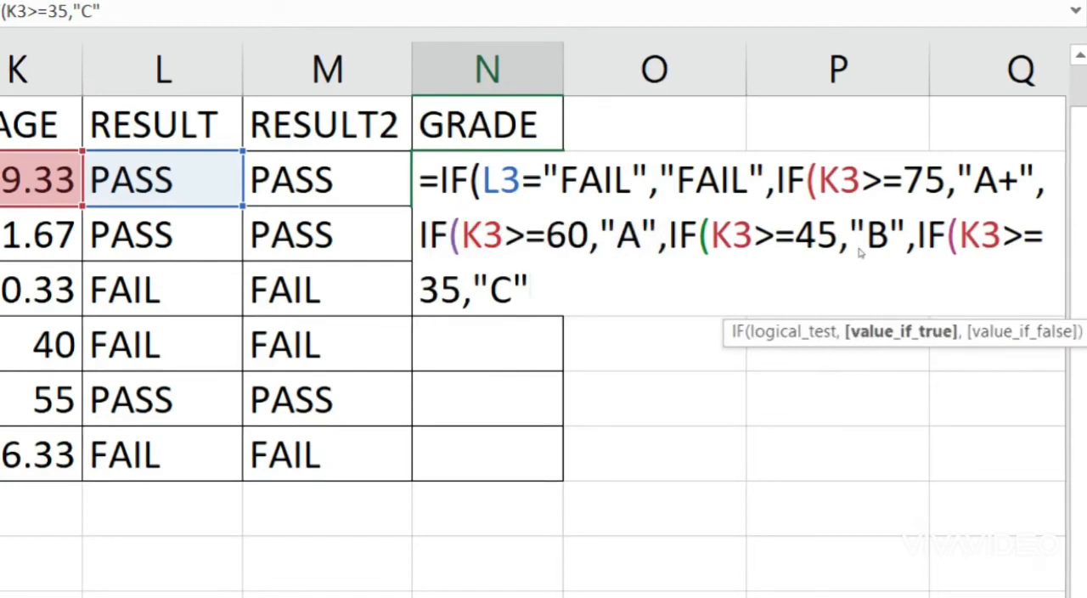
{"action": "key", "text": "Return"}
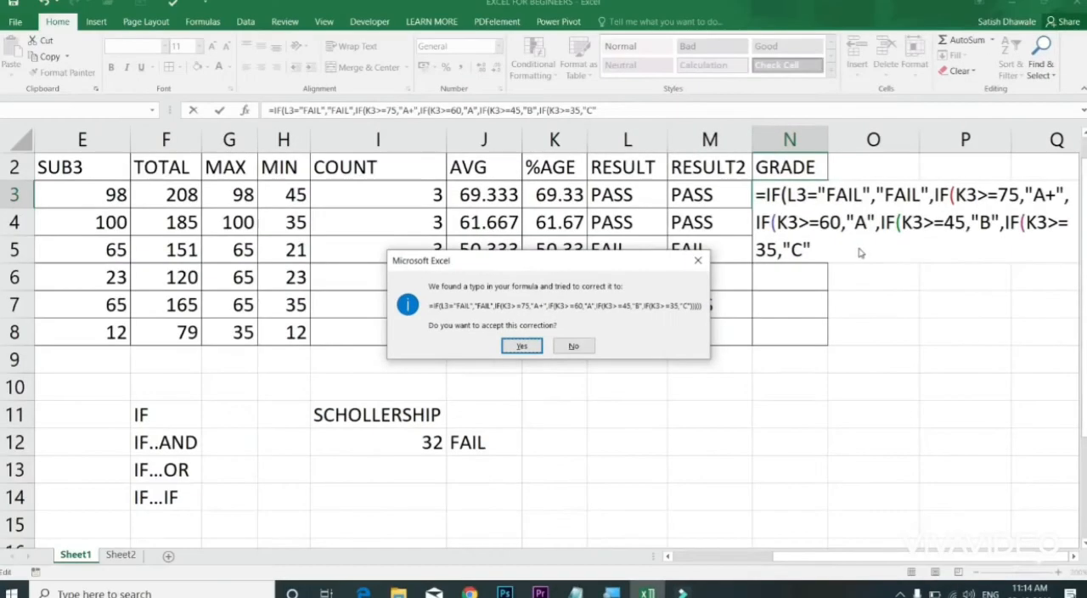
{"action": "key", "text": "Return"}
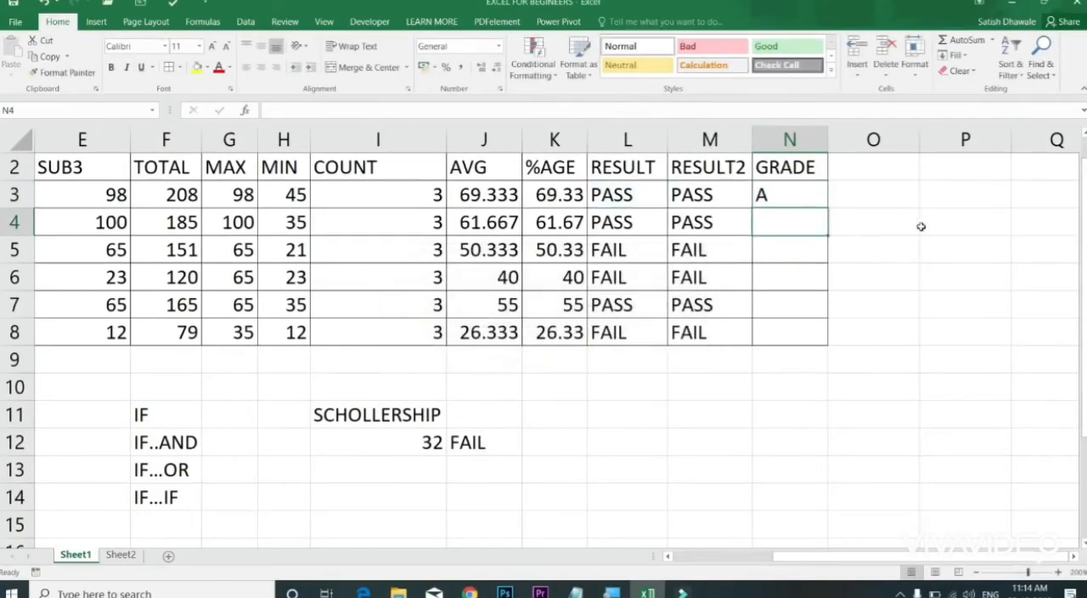
Step: Copy the N3 grade formula down to N8 and check the grades against the %AGE values
{"action": "left_click", "coordinate": [822, 204]}
{"action": "double_click", "coordinate": [828, 205]}
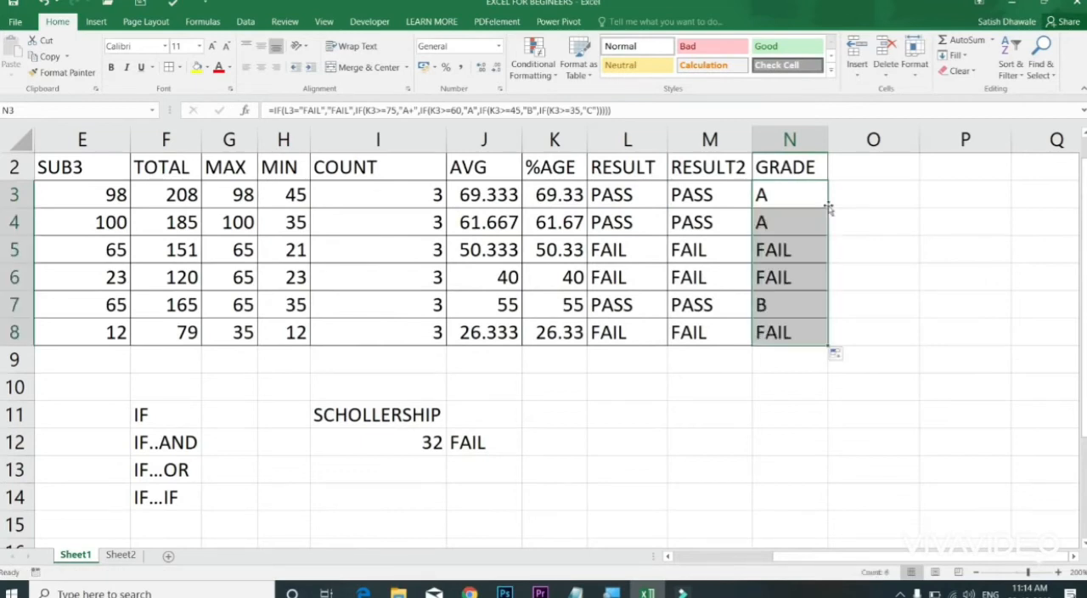
{"action": "left_click", "coordinate": [801, 253]}
{"action": "left_click", "coordinate": [799, 270]}
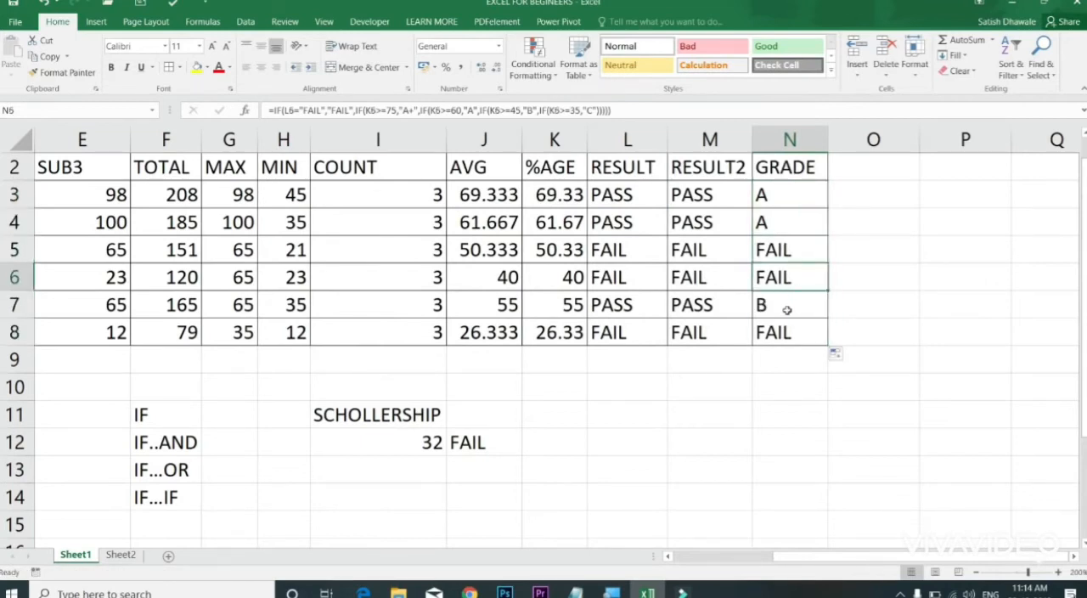
{"action": "left_click", "coordinate": [787, 310]}
{"action": "left_click", "coordinate": [571, 310]}
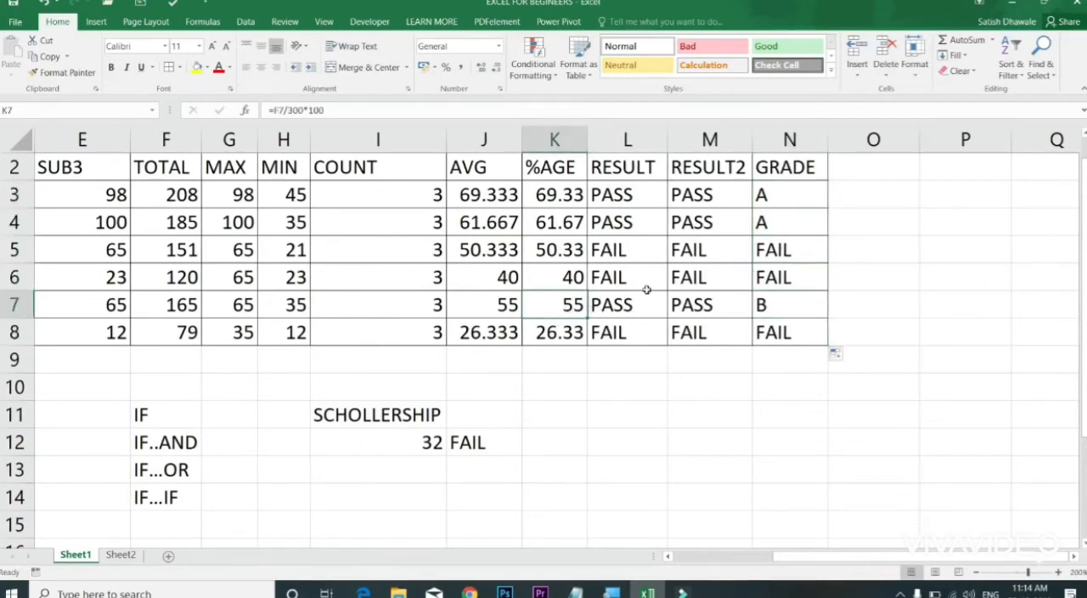
{"action": "left_click_drag", "start_coordinate": [793, 193], "coordinate": [790, 338]}
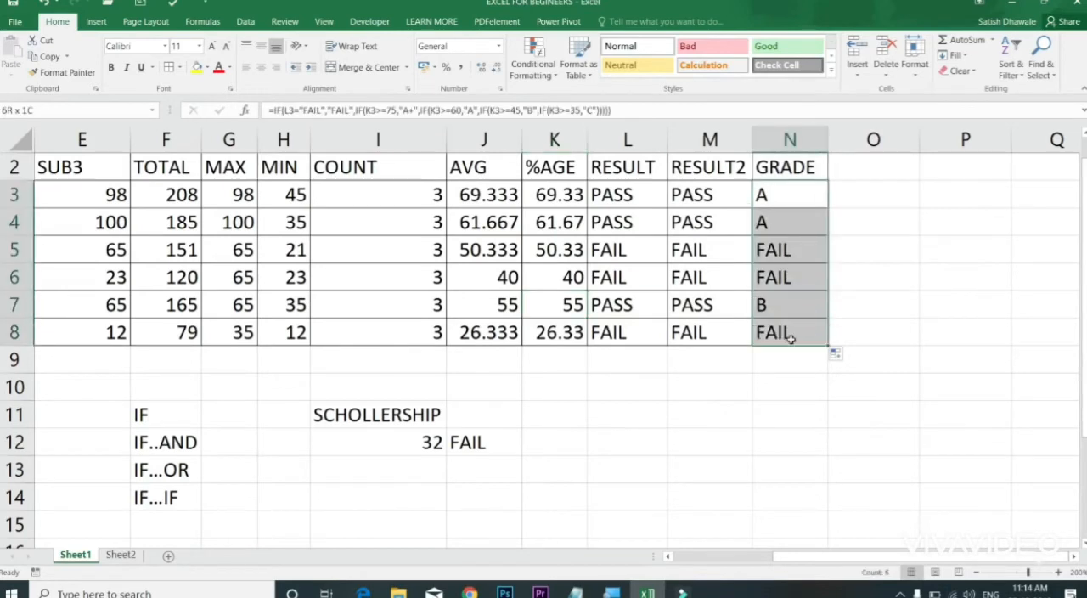
Step: Open the nested IF grade formula in N3 and review its conditions through to the closing parentheses
{"action": "double_click", "coordinate": [805, 194]}
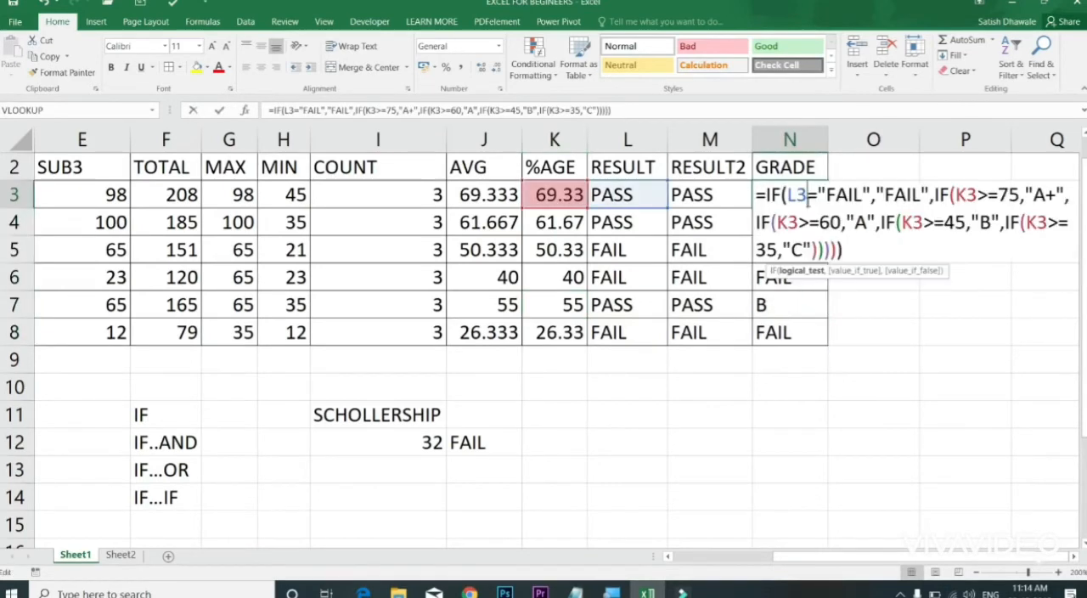
{"action": "left_click", "coordinate": [856, 249]}
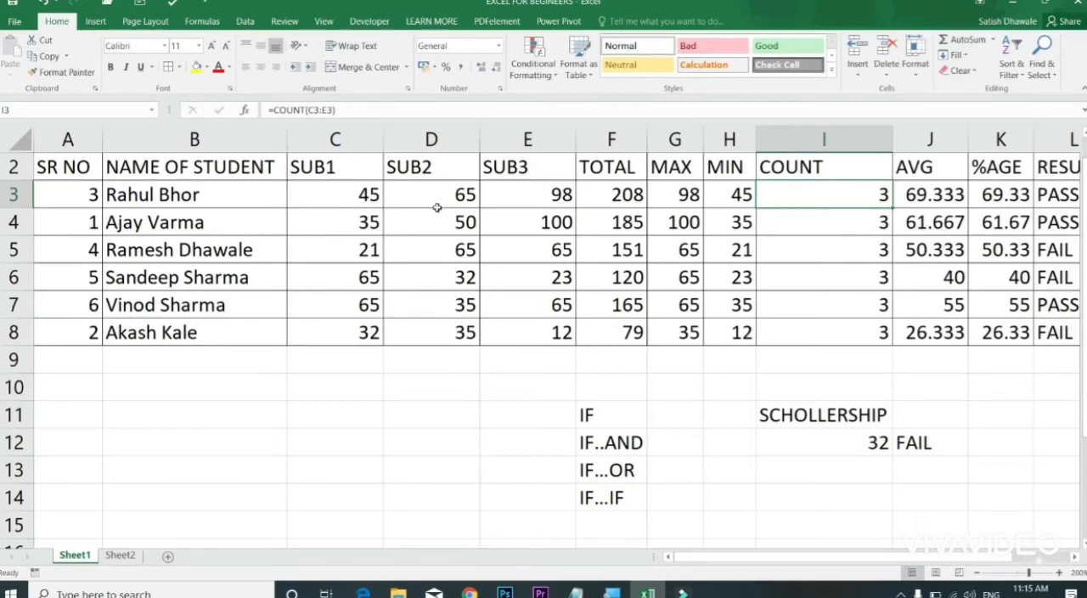
Step: Insert a 2-D clustered column chart from the student names and subject marks in B3:E8
{"action": "left_click_drag", "start_coordinate": [225, 192], "coordinate": [528, 332]}
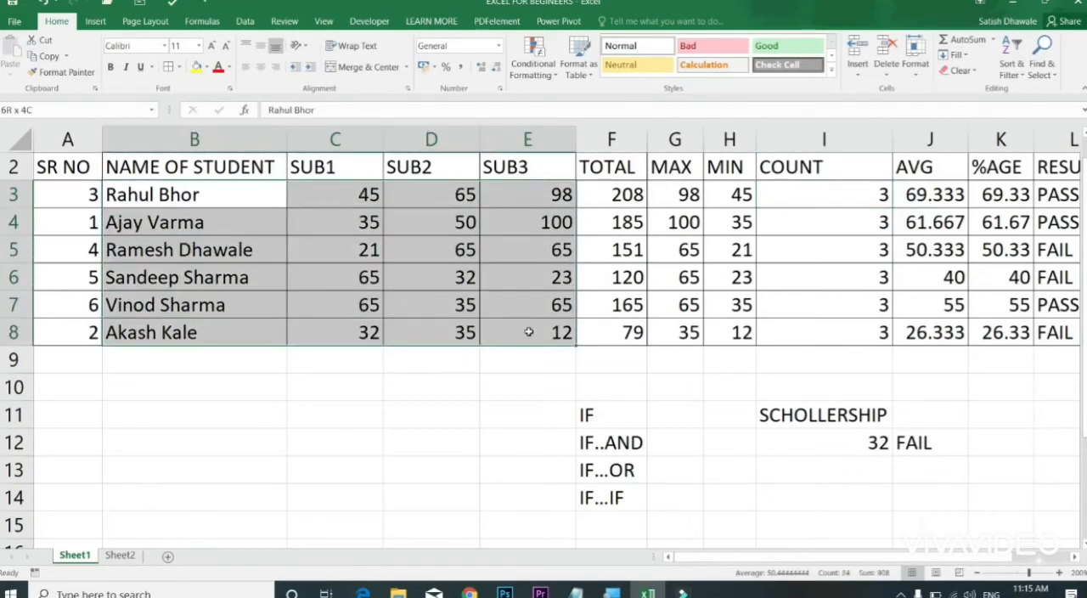
{"action": "left_click_drag", "start_coordinate": [529, 333], "coordinate": [519, 321]}
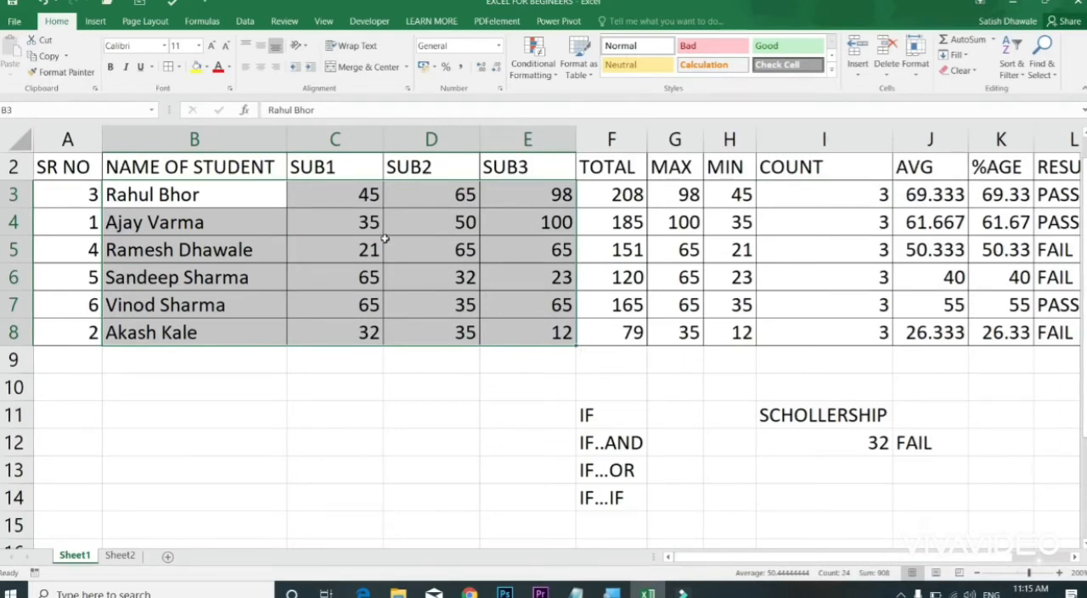
{"action": "left_click", "coordinate": [95, 21]}
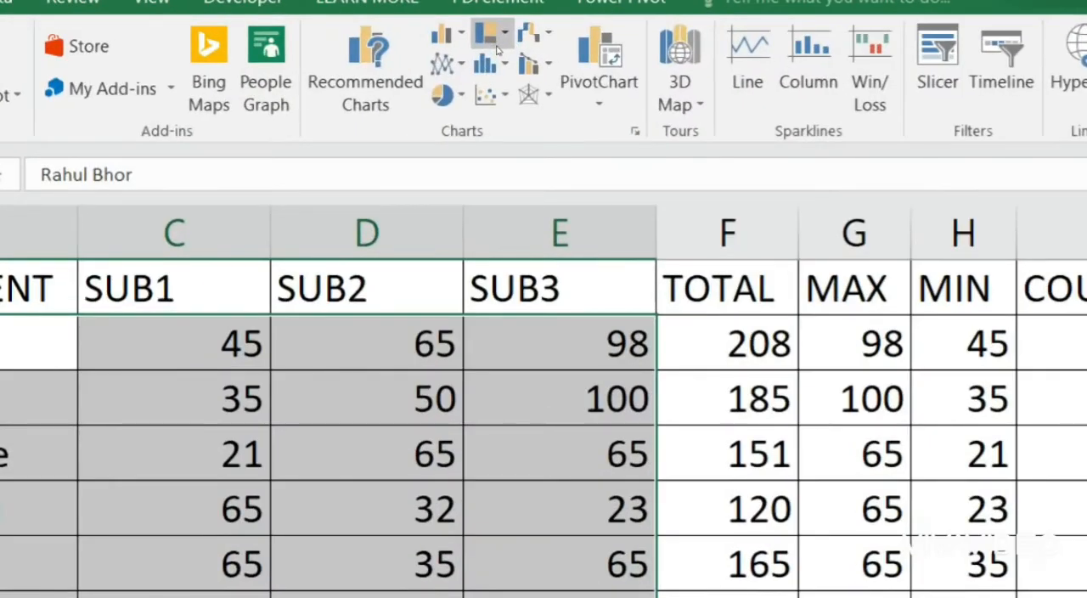
{"action": "left_click", "coordinate": [448, 36]}
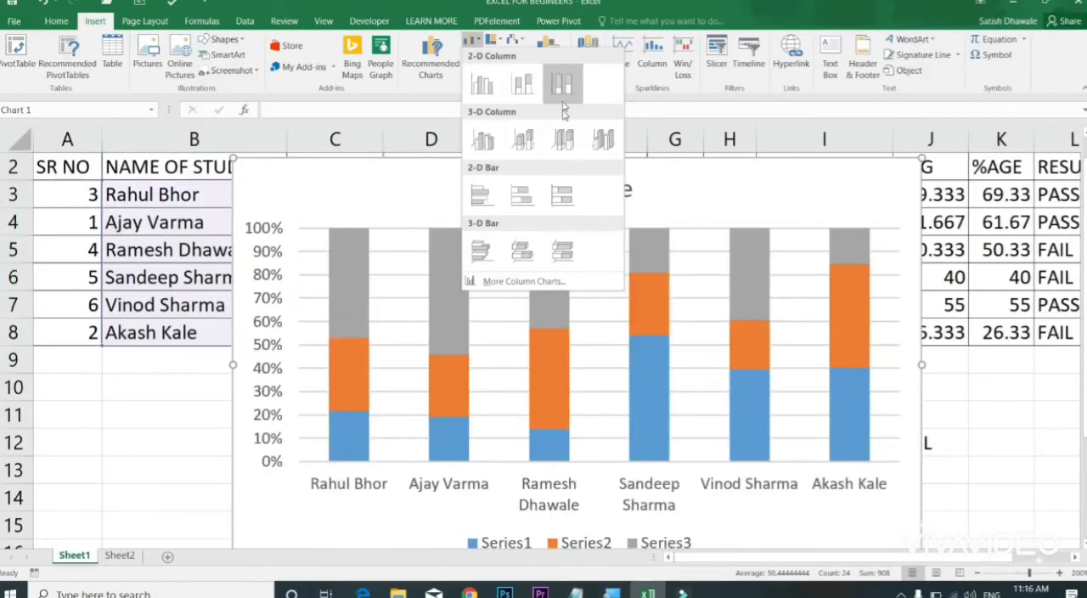
{"action": "left_click", "coordinate": [480, 85]}
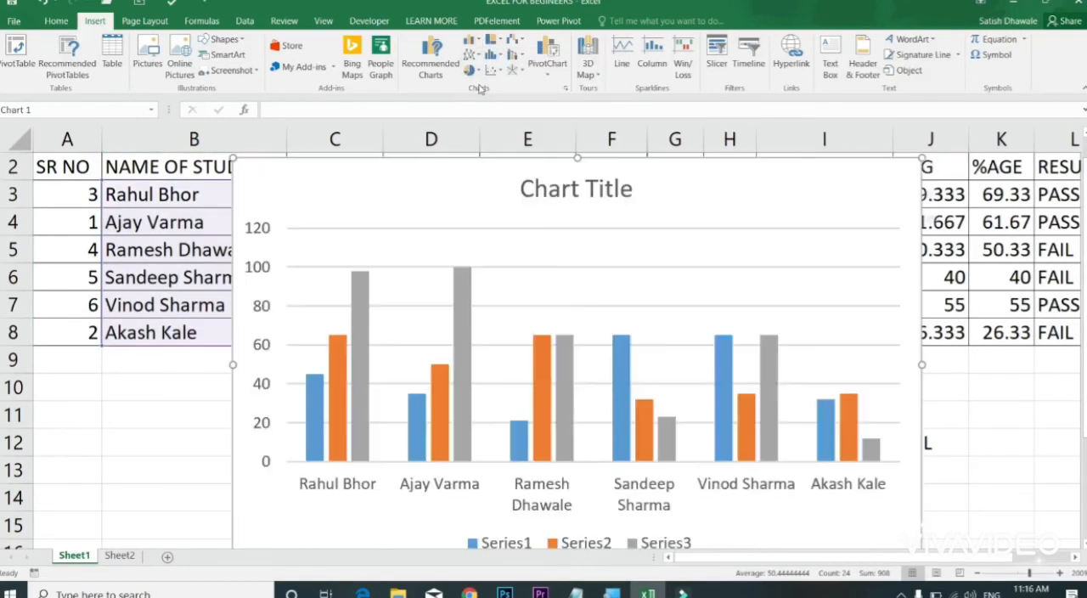
Step: Reposition the embedded column chart over the student table, then delete it
{"action": "left_click_drag", "start_coordinate": [741, 196], "coordinate": [598, 247]}
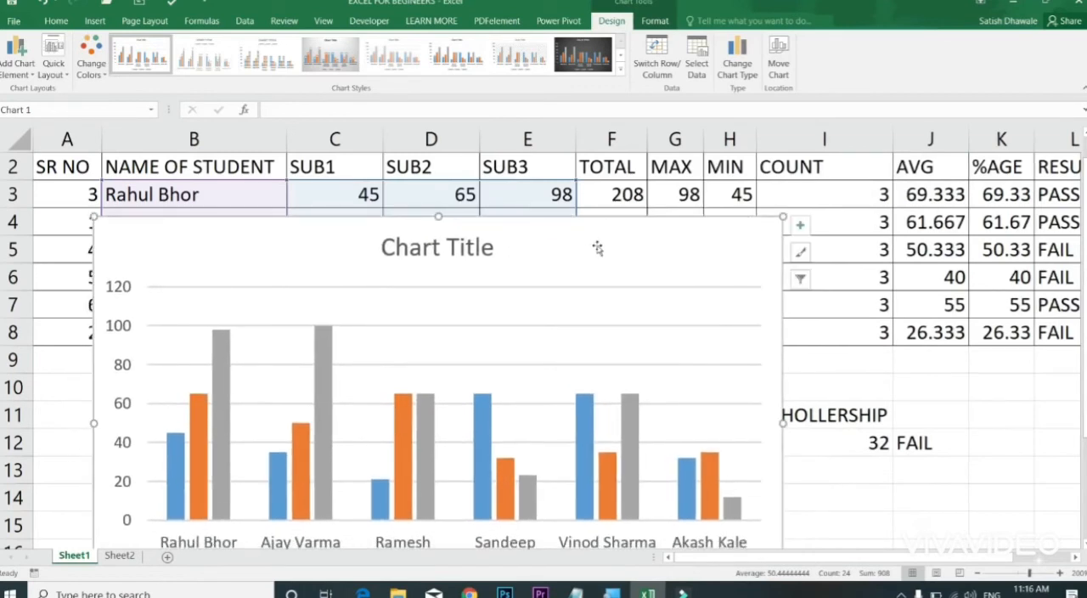
{"action": "left_click_drag", "start_coordinate": [598, 247], "coordinate": [608, 182]}
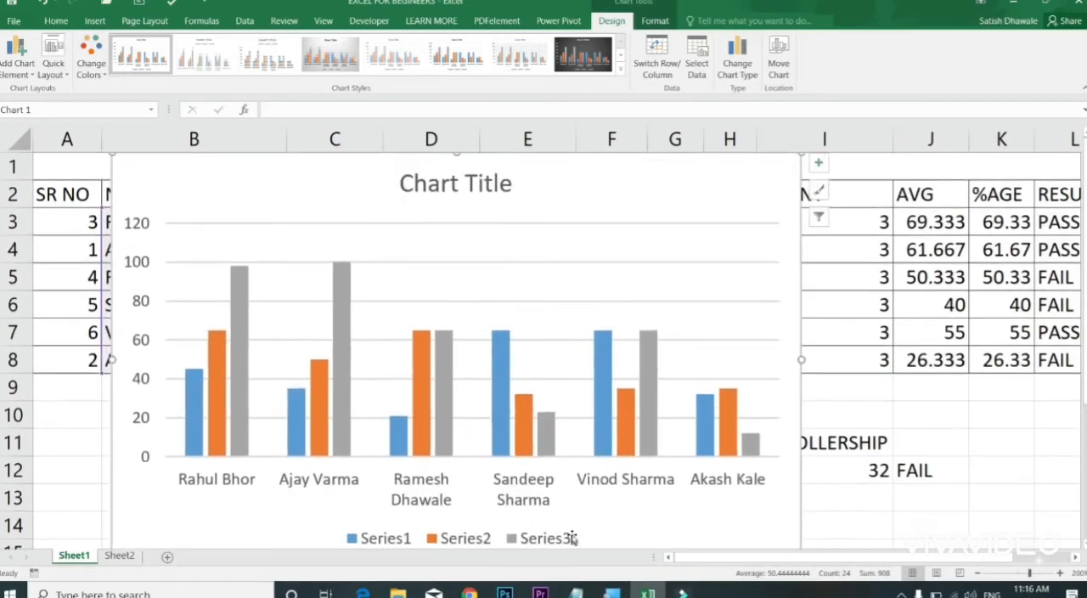
{"action": "key", "text": "Delete"}
Step: Plot B2:E8, headers included, as a column chart on its own chart sheet and compare it with Sheet1
{"action": "left_click_drag", "start_coordinate": [223, 194], "coordinate": [521, 349]}
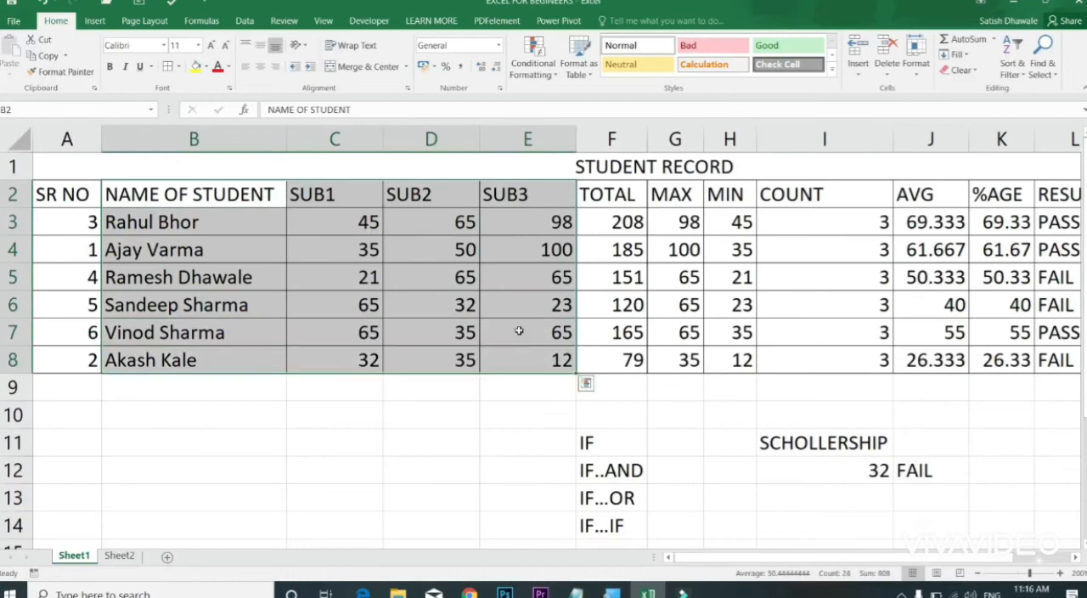
{"action": "left_click", "coordinate": [99, 21]}
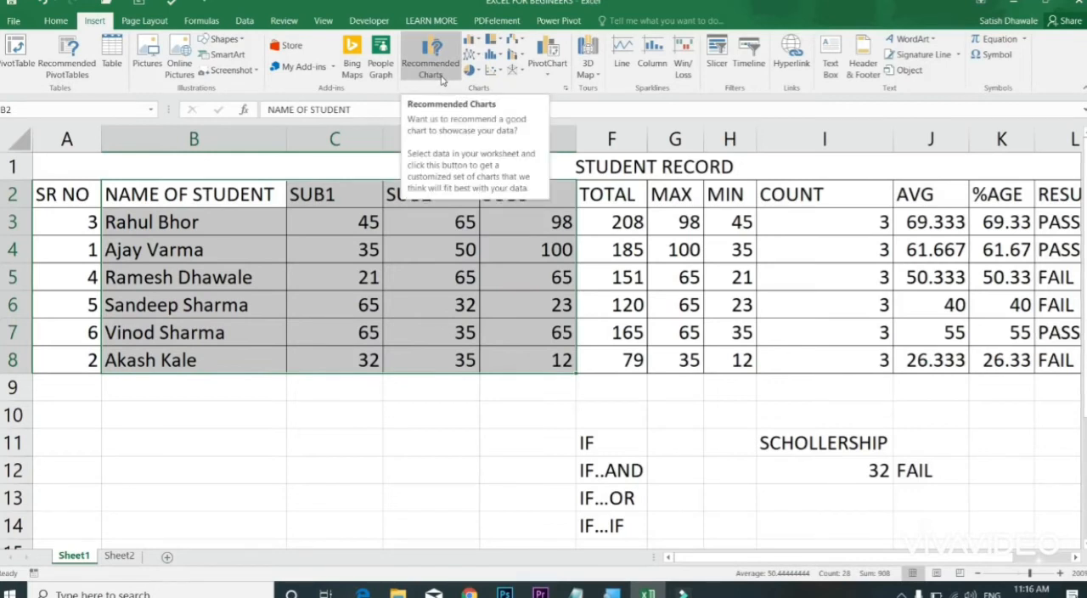
{"action": "key", "text": "F11"}
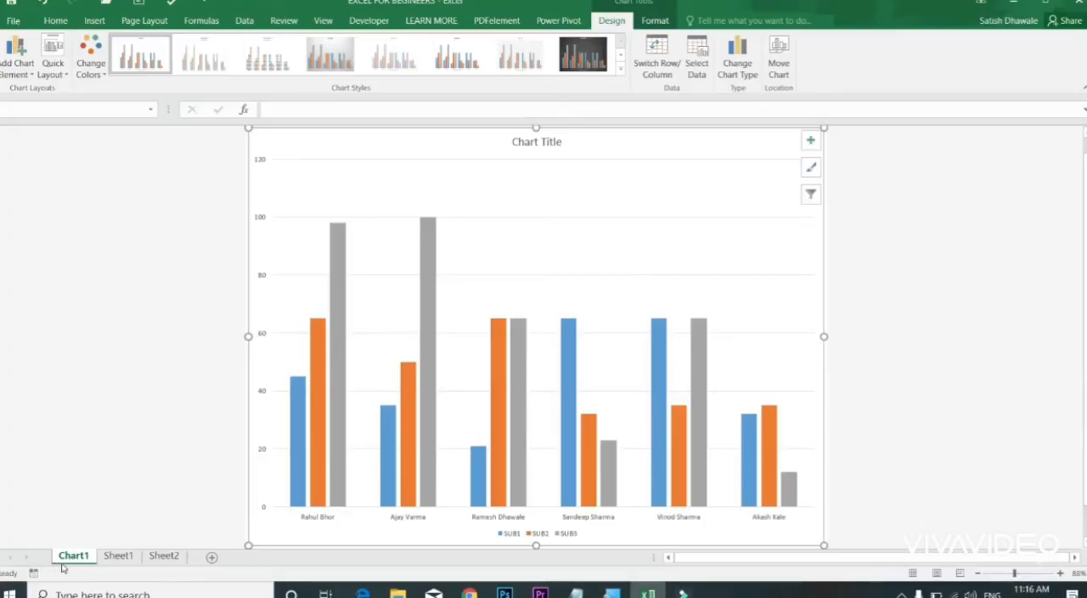
{"action": "left_click", "coordinate": [116, 556]}
{"action": "left_click", "coordinate": [88, 556]}
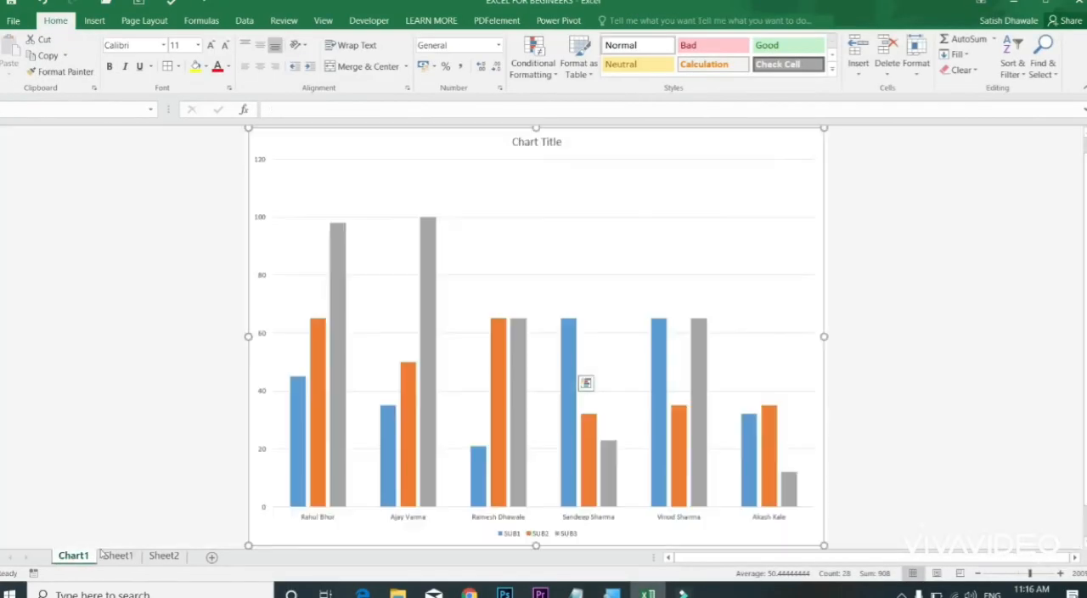
{"action": "mouse_move", "coordinate": [490, 419]}
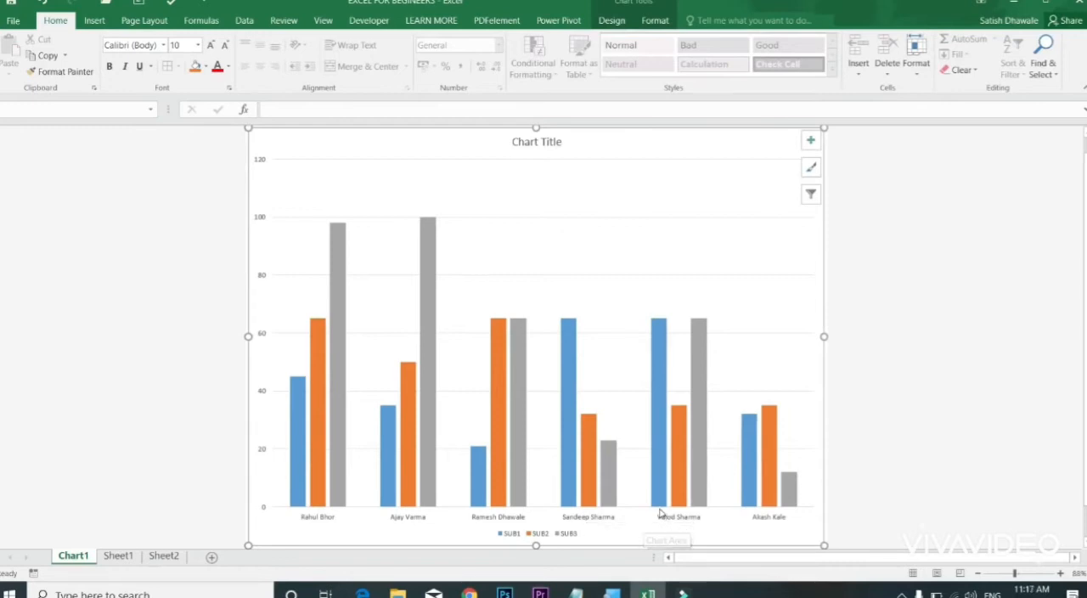
{"action": "mouse_move", "coordinate": [772, 460]}
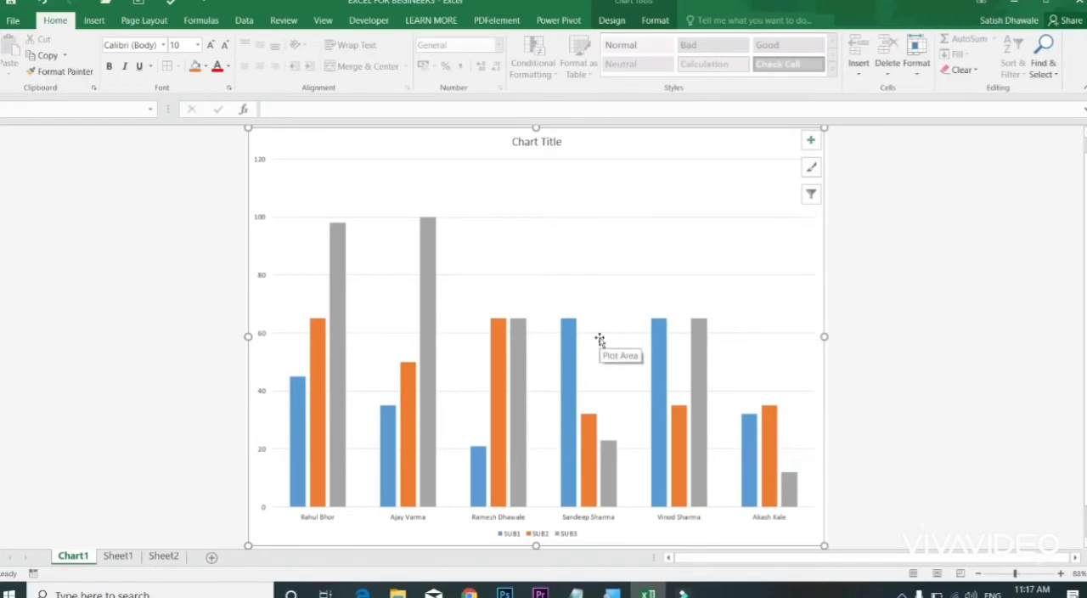
Step: Format the chart's horizontal axis labels with font size 28, orange fill and bold
{"action": "left_click", "coordinate": [618, 21]}
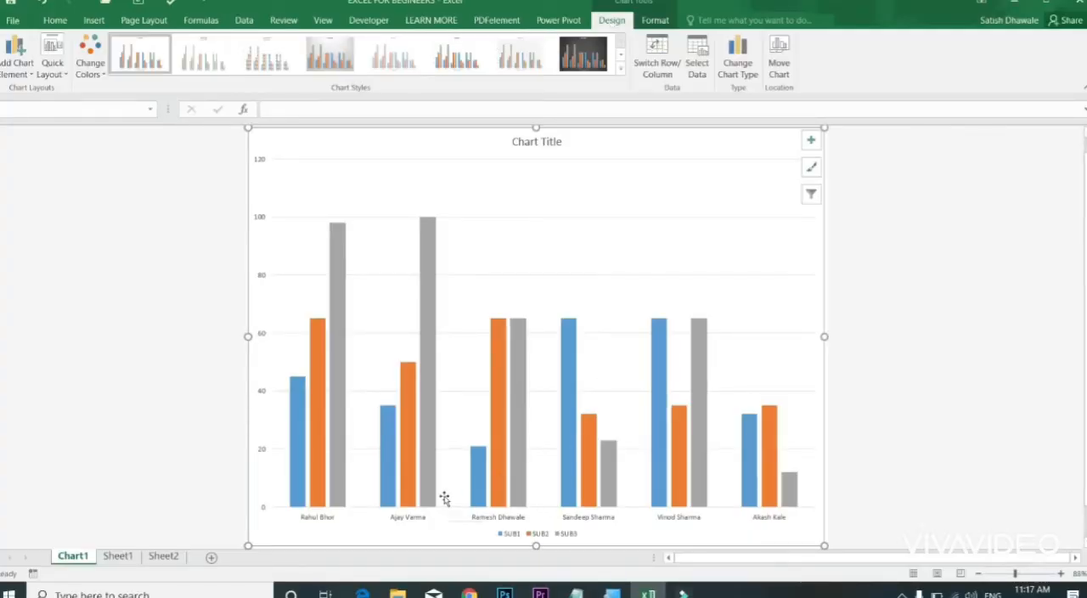
{"action": "left_click", "coordinate": [413, 523]}
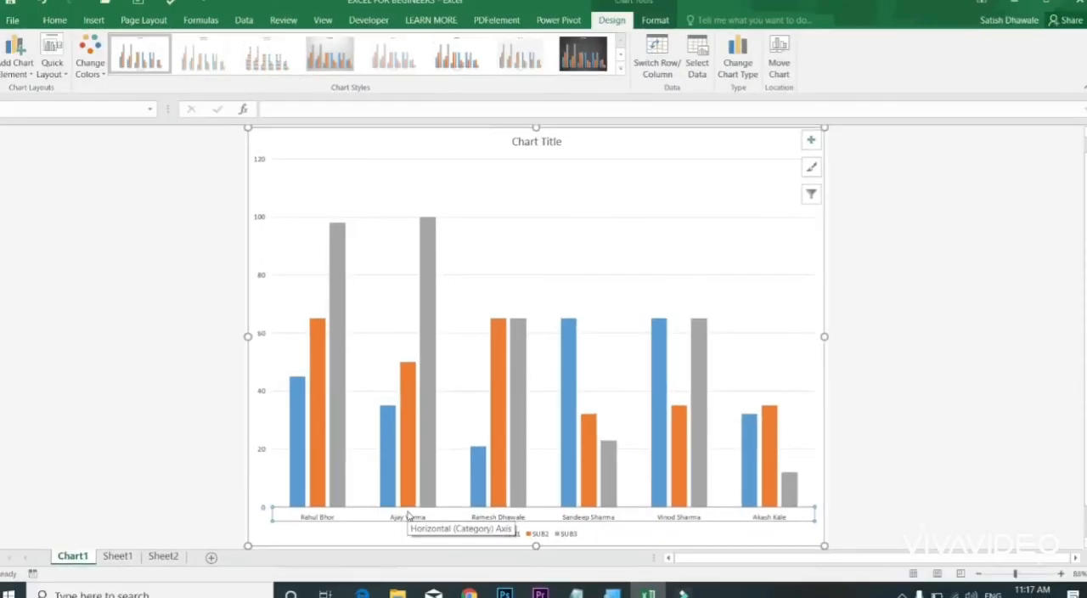
{"action": "left_click", "coordinate": [55, 19]}
{"action": "left_click", "coordinate": [210, 44]}
{"action": "left_click", "coordinate": [211, 44]}
{"action": "left_click", "coordinate": [210, 44]}
{"action": "left_click", "coordinate": [210, 44]}
{"action": "left_click", "coordinate": [210, 45]}
{"action": "left_click", "coordinate": [210, 44]}
{"action": "left_click", "coordinate": [211, 45]}
{"action": "left_click", "coordinate": [211, 44]}
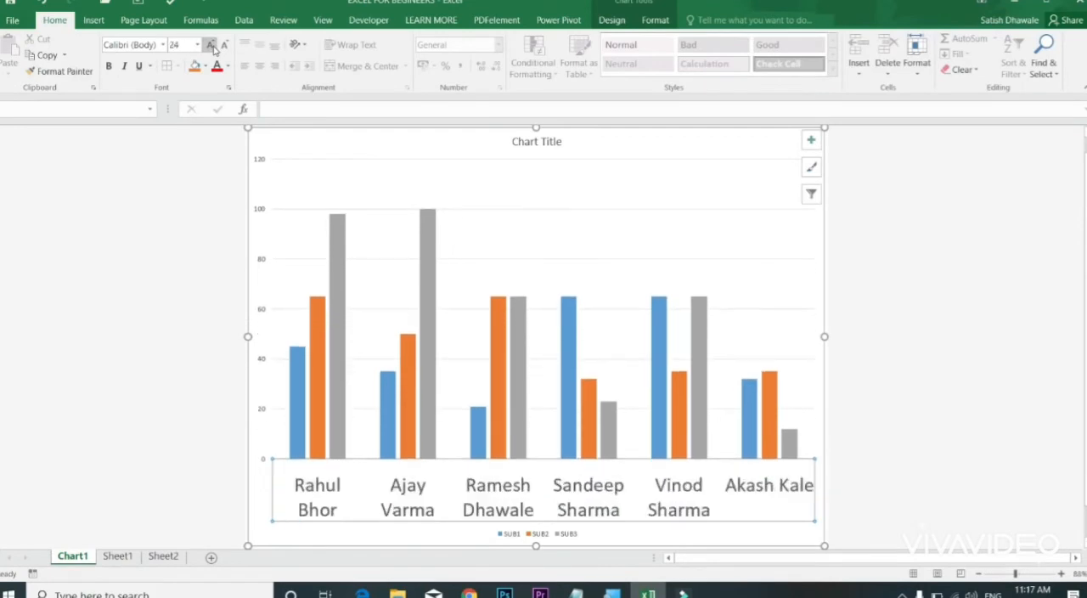
{"action": "left_click", "coordinate": [210, 44]}
{"action": "left_click", "coordinate": [211, 44]}
{"action": "left_click", "coordinate": [210, 44]}
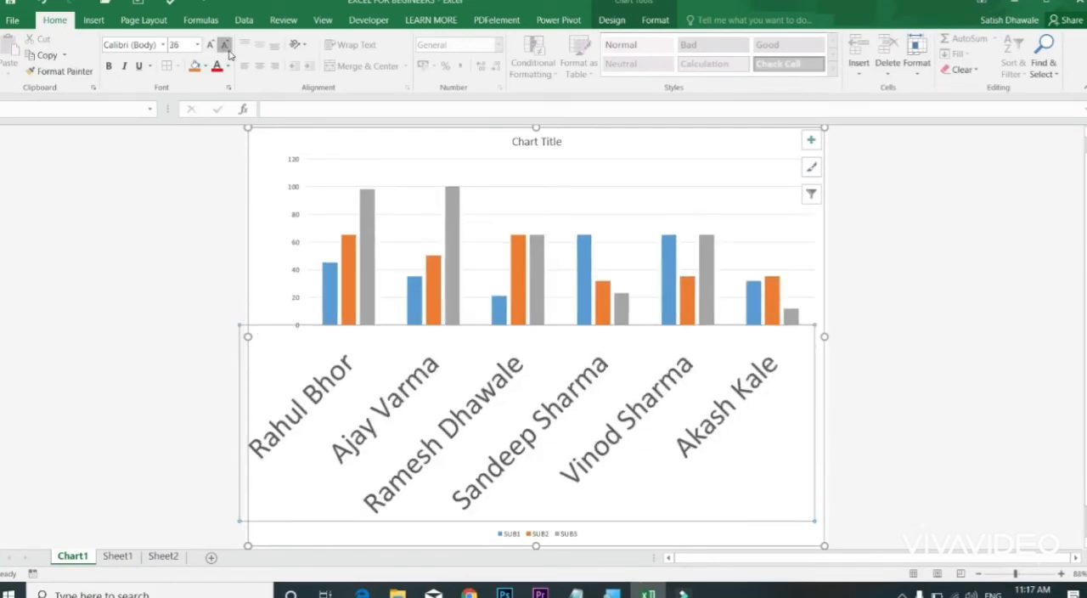
{"action": "left_click", "coordinate": [226, 47]}
{"action": "left_click", "coordinate": [226, 47]}
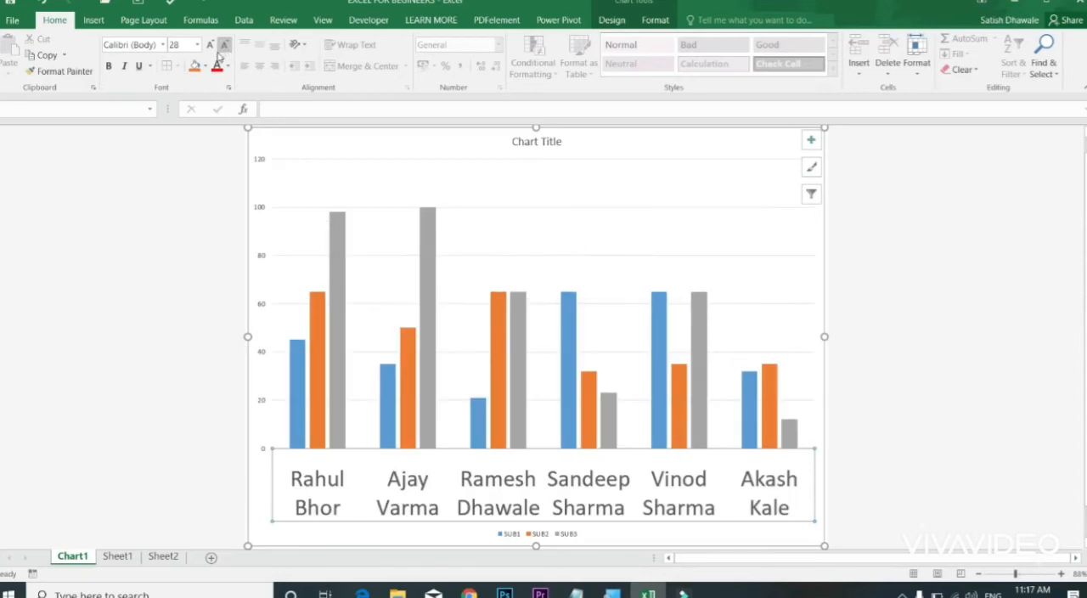
{"action": "left_click", "coordinate": [194, 67]}
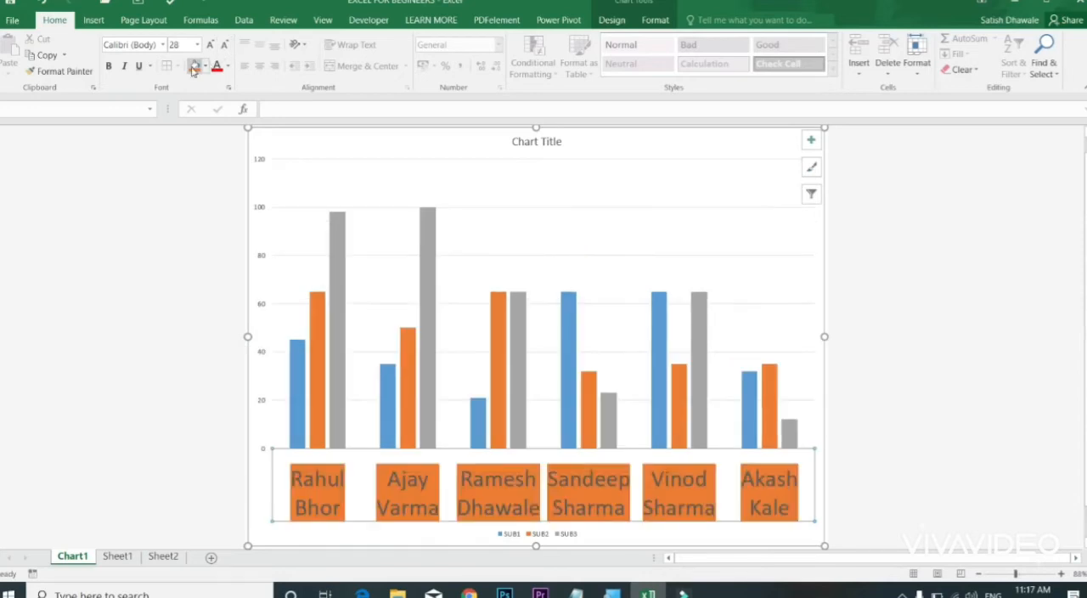
{"action": "left_click", "coordinate": [109, 66]}
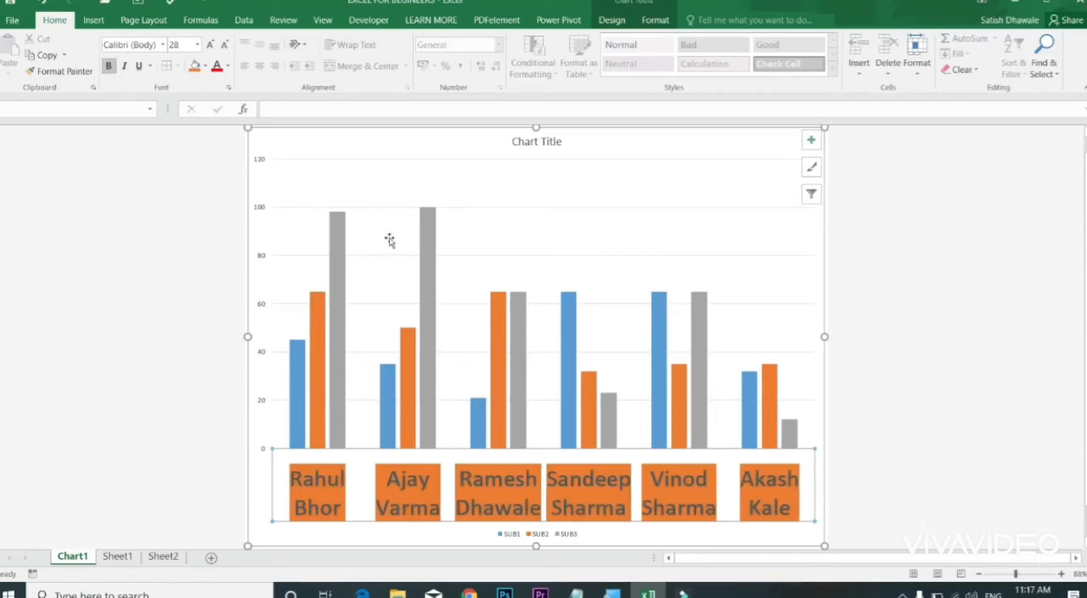
Step: Enlarge the chart title to font size 32 and change its text to "student progress"
{"action": "left_click", "coordinate": [540, 154]}
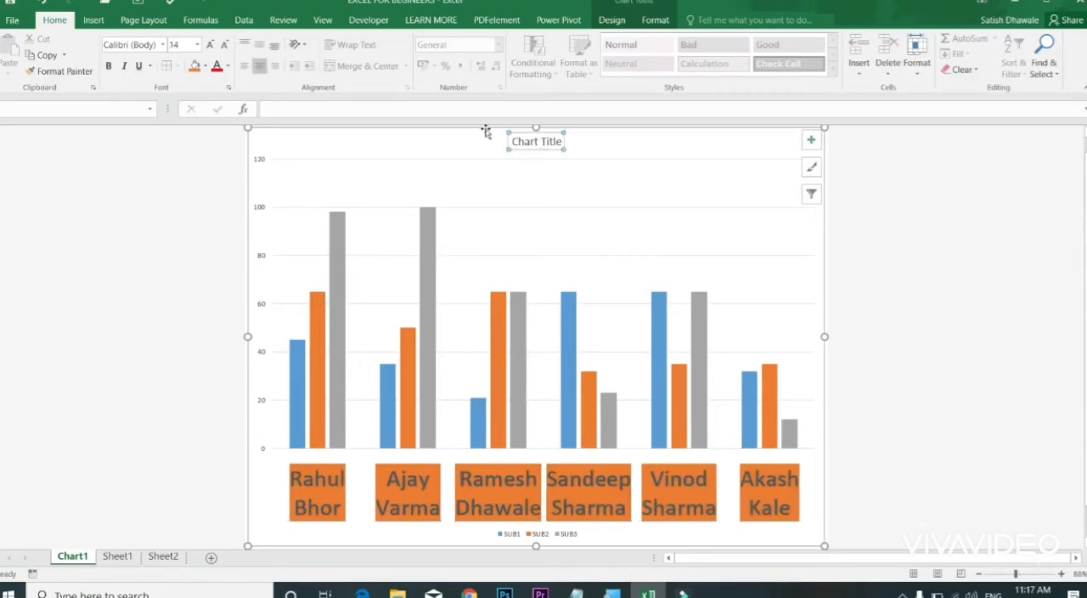
{"action": "left_click", "coordinate": [209, 45]}
{"action": "left_click", "coordinate": [209, 45]}
{"action": "left_click", "coordinate": [209, 45]}
{"action": "left_click", "coordinate": [209, 45]}
{"action": "left_click", "coordinate": [209, 45]}
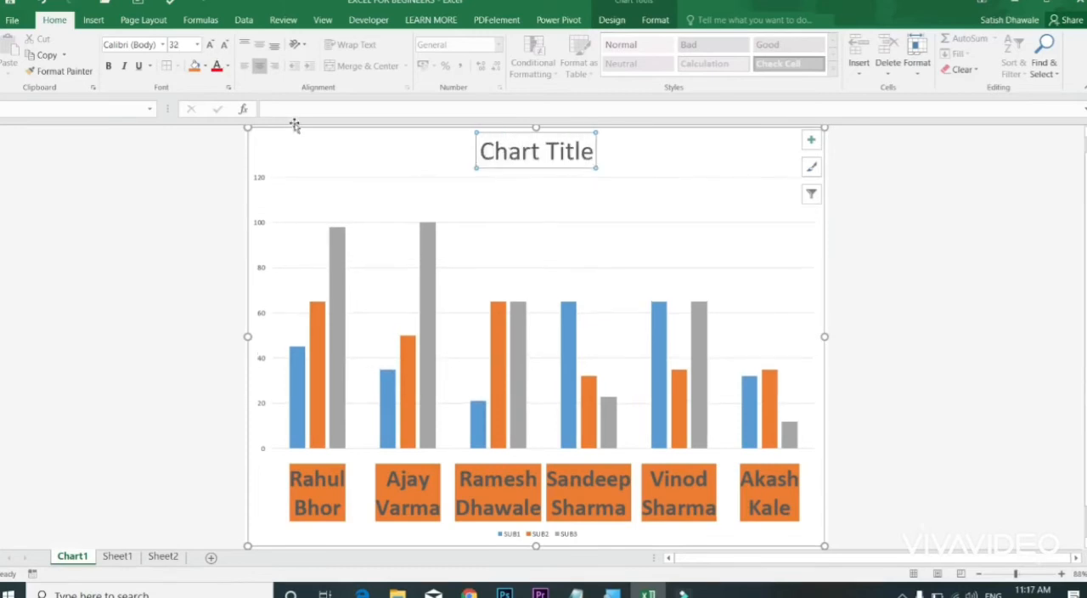
{"action": "left_click", "coordinate": [297, 111]}
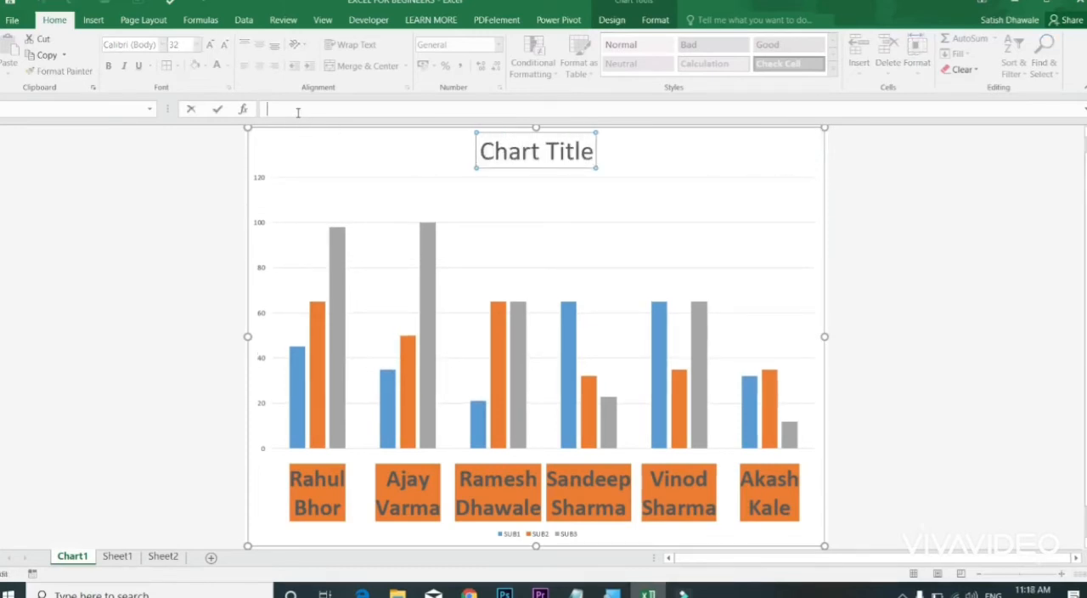
{"action": "type", "text": "student progres"}
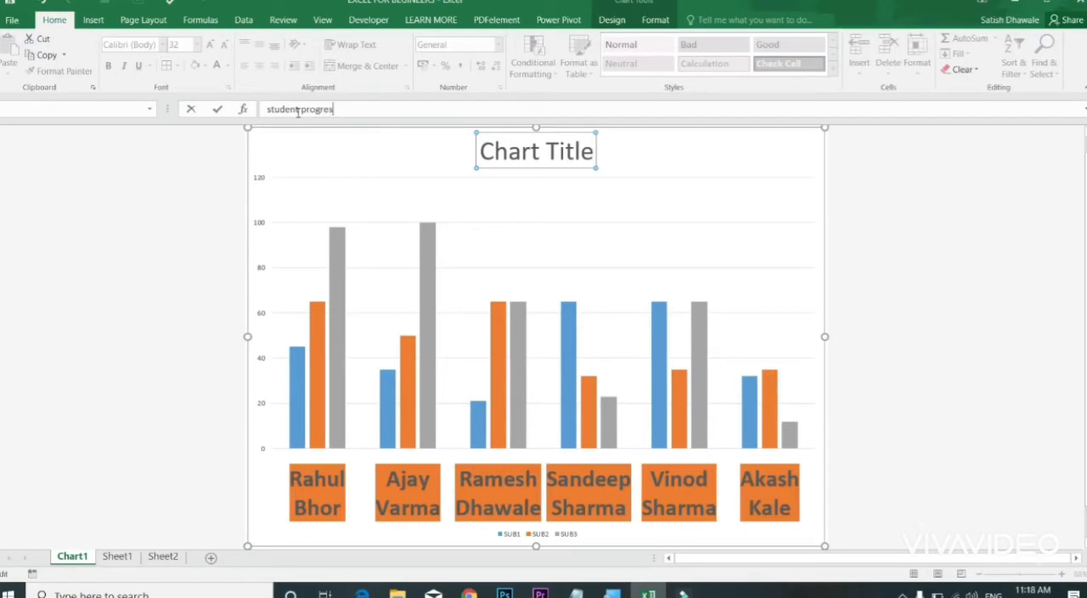
{"action": "type", "text": "s"}
{"action": "key", "text": "Return"}
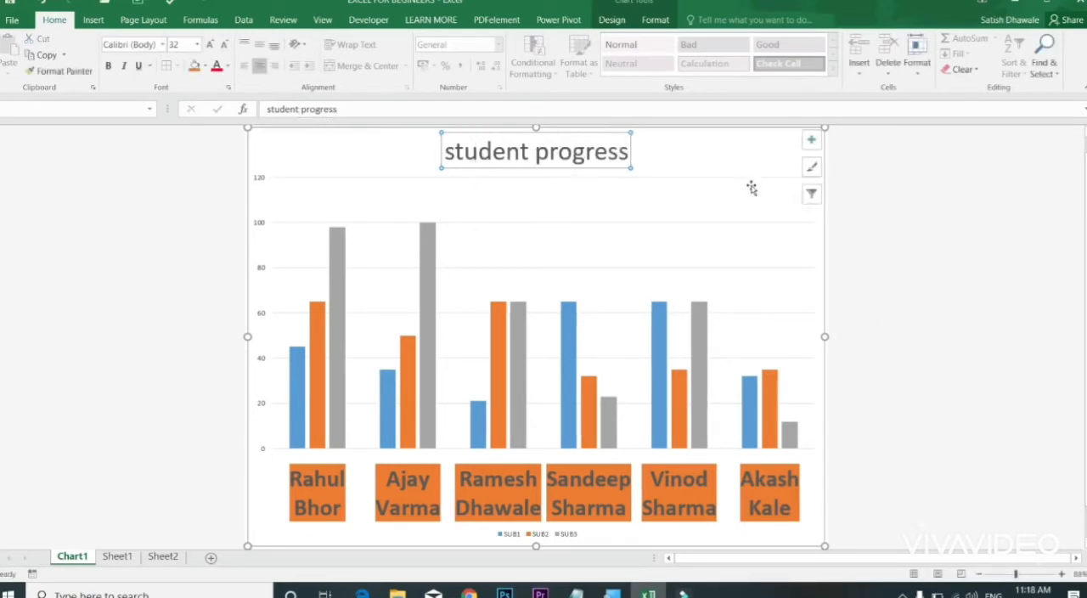
Step: Apply the Style 4 chart style to the student progress chart
{"action": "left_click", "coordinate": [618, 22]}
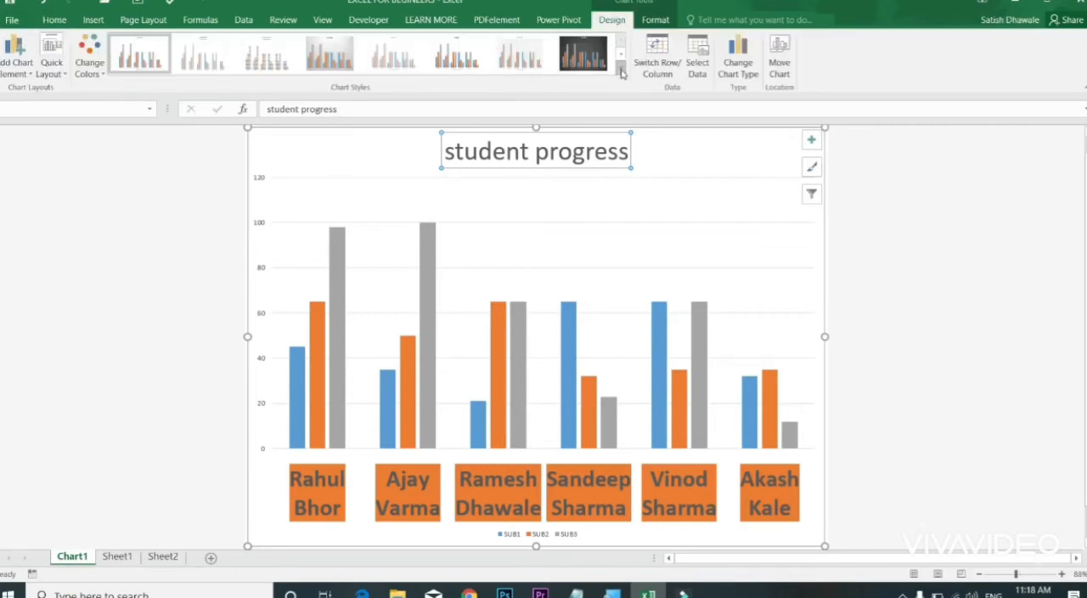
{"action": "left_click", "coordinate": [621, 69]}
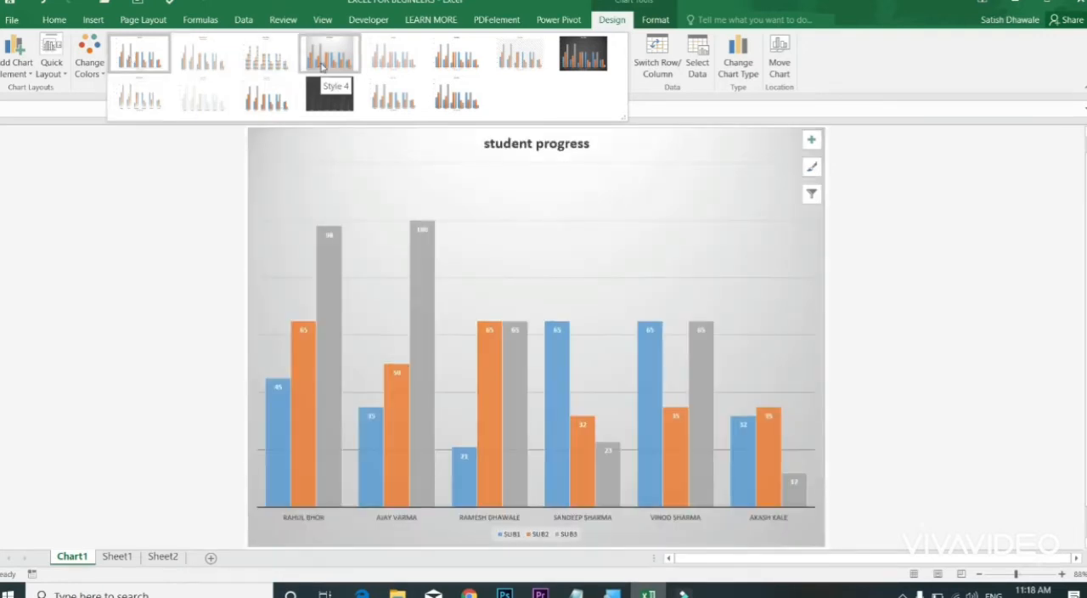
{"action": "left_click", "coordinate": [321, 66]}
Step: Set the student names on the horizontal axis to font size 12 and make them bold
{"action": "left_click", "coordinate": [492, 519]}
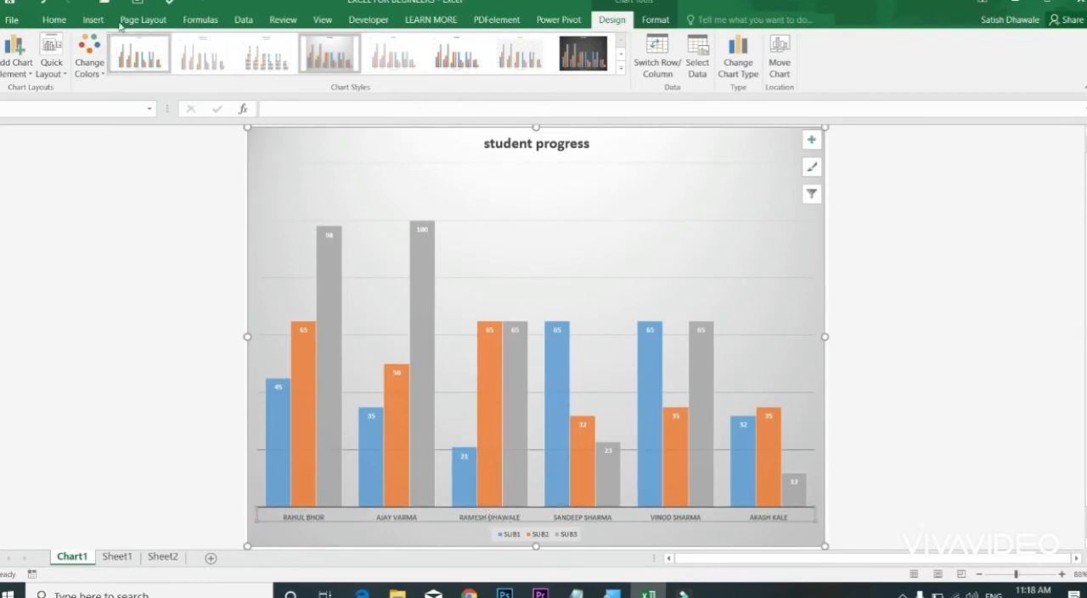
{"action": "left_click", "coordinate": [54, 19]}
{"action": "left_click", "coordinate": [210, 45]}
{"action": "left_click", "coordinate": [211, 45]}
{"action": "left_click", "coordinate": [211, 45]}
{"action": "left_click", "coordinate": [210, 45]}
{"action": "left_click", "coordinate": [210, 45]}
{"action": "left_click", "coordinate": [211, 45]}
{"action": "left_click", "coordinate": [223, 45]}
{"action": "left_click", "coordinate": [223, 45]}
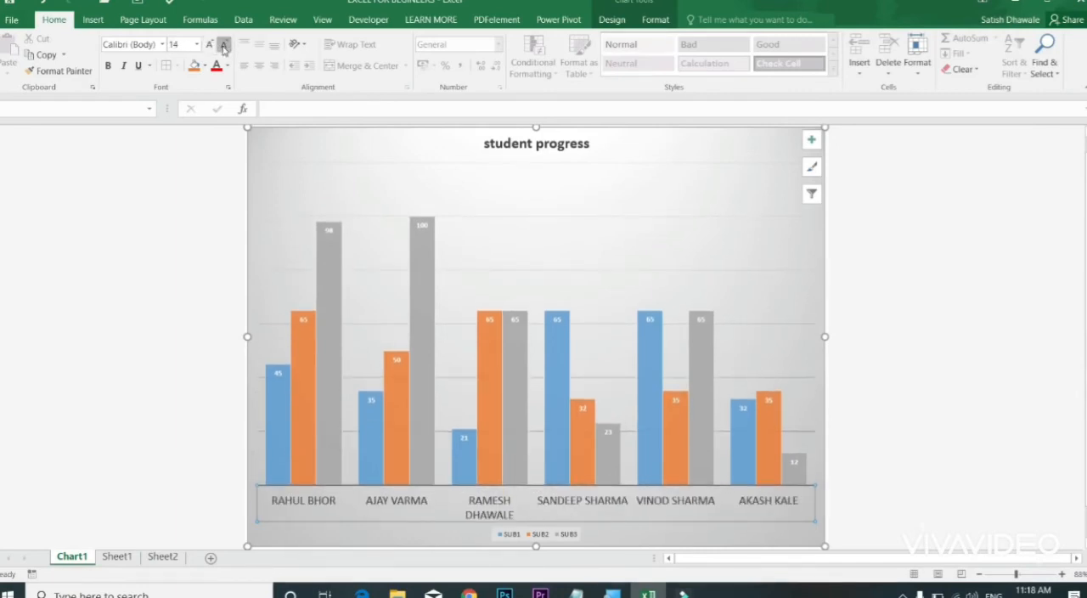
{"action": "left_click", "coordinate": [108, 66]}
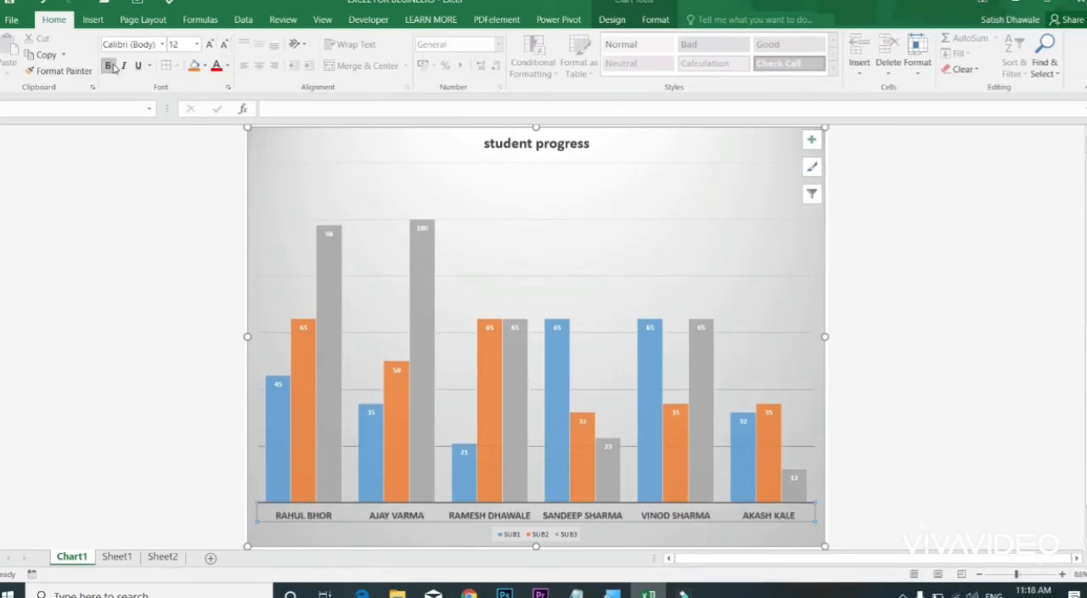
Step: Move the SUB1–SUB3 legend to the chart's upper-left area, beside the title, and enlarge its box slightly
{"action": "left_click", "coordinate": [537, 535]}
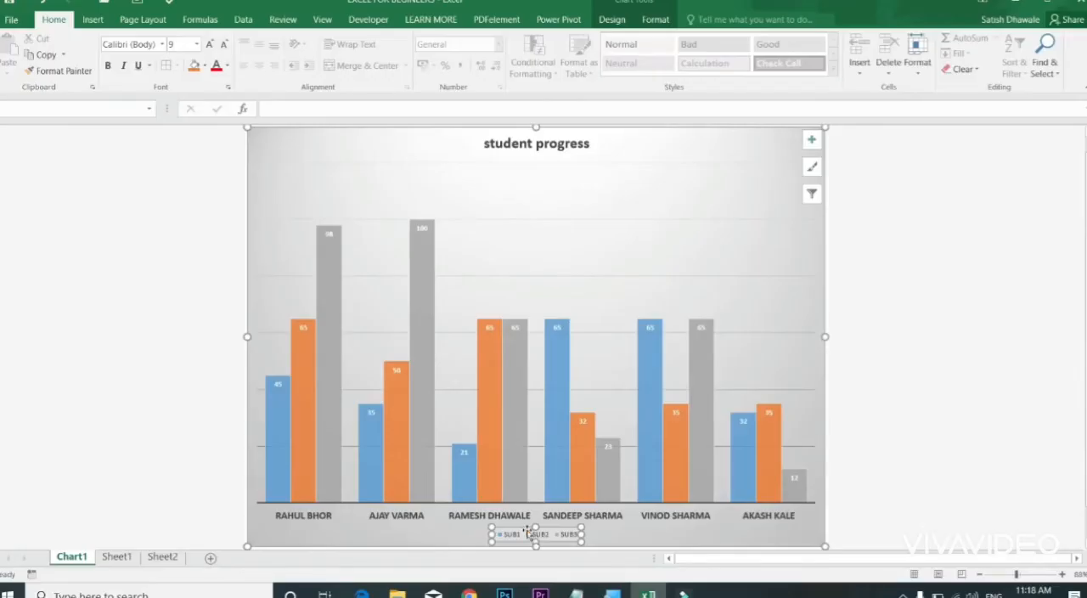
{"action": "left_click_drag", "start_coordinate": [527, 528], "coordinate": [325, 136]}
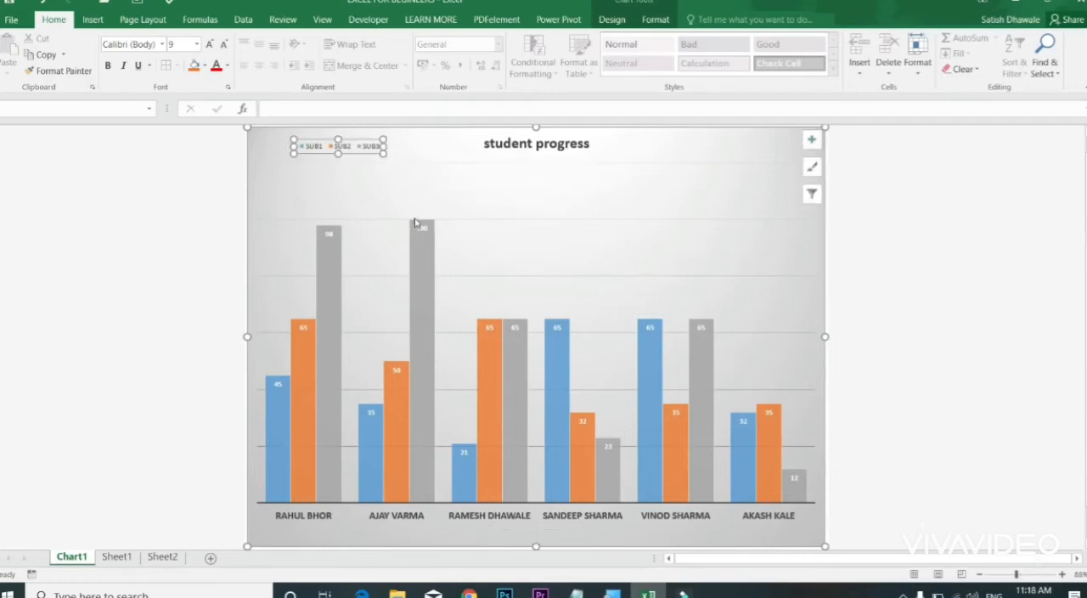
{"action": "left_click_drag", "start_coordinate": [404, 164], "coordinate": [403, 162]}
{"action": "left_click", "coordinate": [382, 150]}
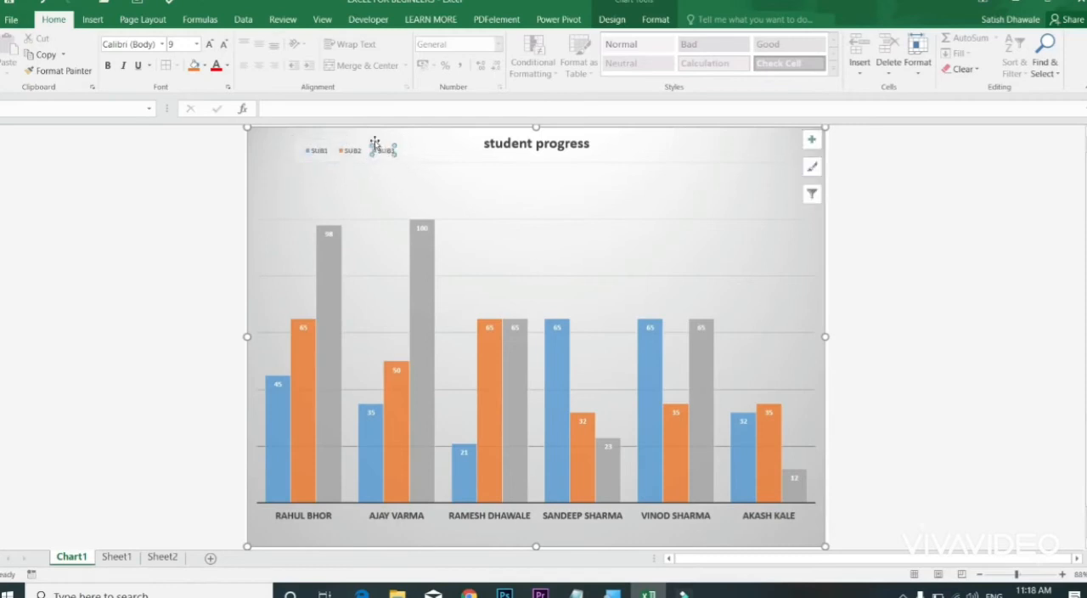
Step: Set the SUB1–SUB3 legend text to bold at font size 14 and widen its box to fit beside the chart title
{"action": "left_click", "coordinate": [372, 142]}
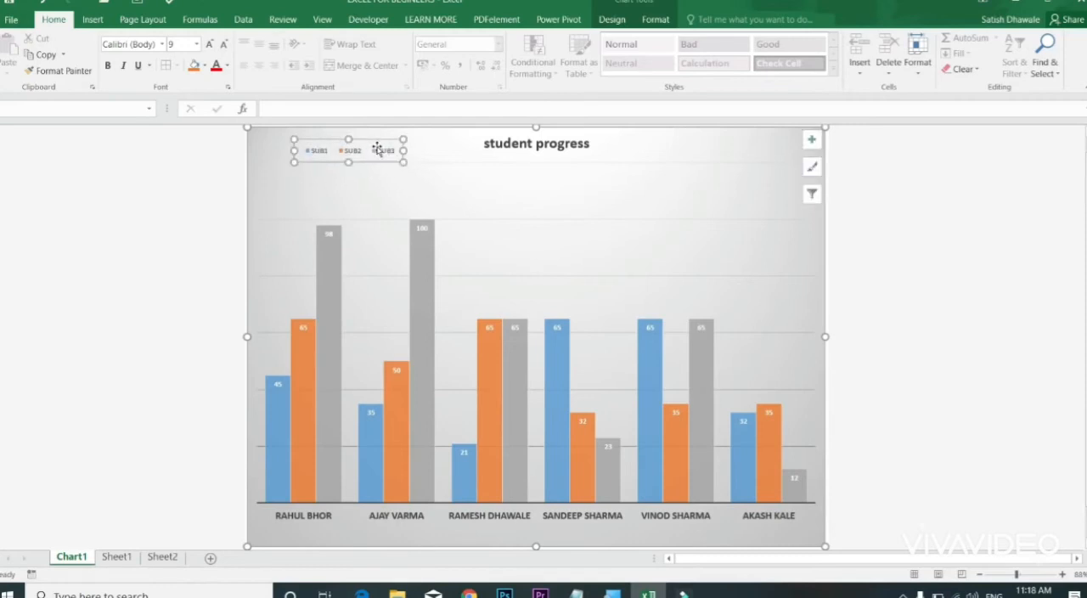
{"action": "left_click", "coordinate": [210, 46]}
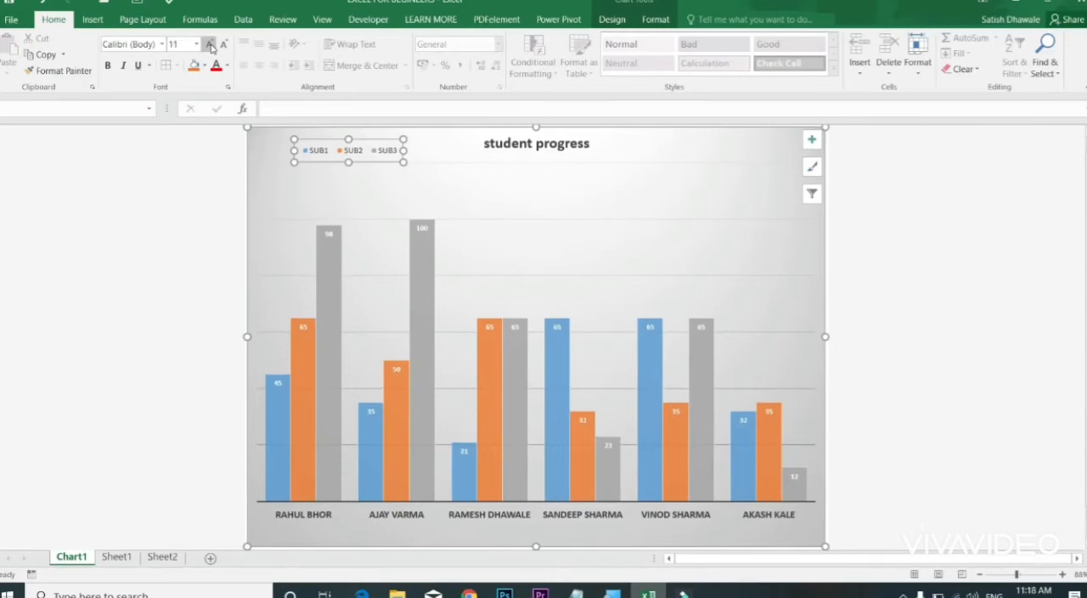
{"action": "left_click", "coordinate": [210, 46]}
{"action": "left_click", "coordinate": [210, 45]}
{"action": "left_click", "coordinate": [108, 65]}
{"action": "left_click_drag", "start_coordinate": [403, 150], "coordinate": [457, 150]}
{"action": "left_click", "coordinate": [414, 150]}
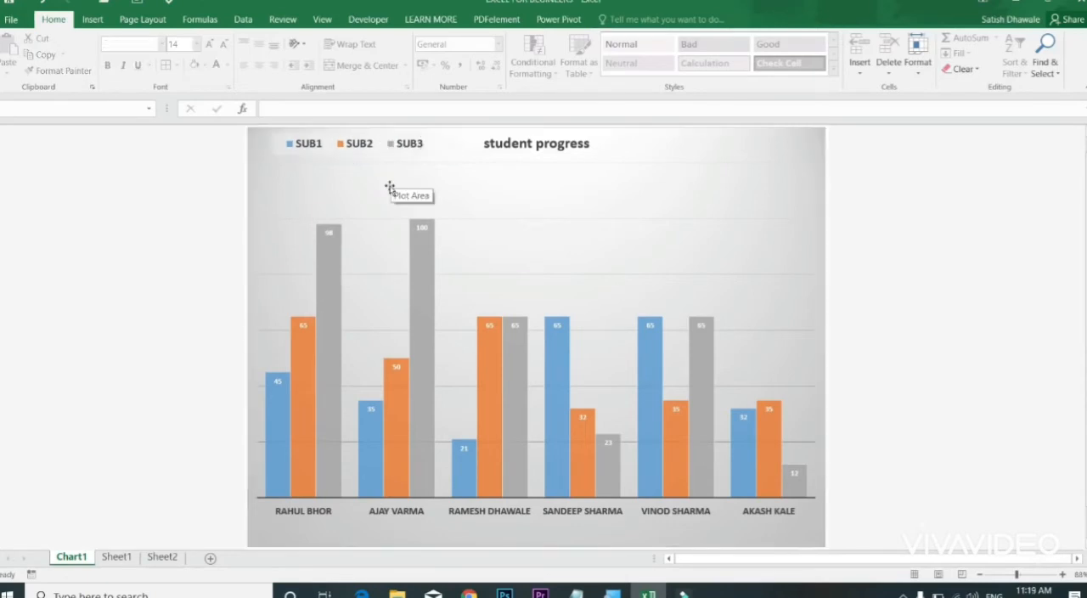
Step: Preview the dark-background chart style on the student progress chart
{"action": "left_click", "coordinate": [497, 339]}
{"action": "left_click", "coordinate": [612, 18]}
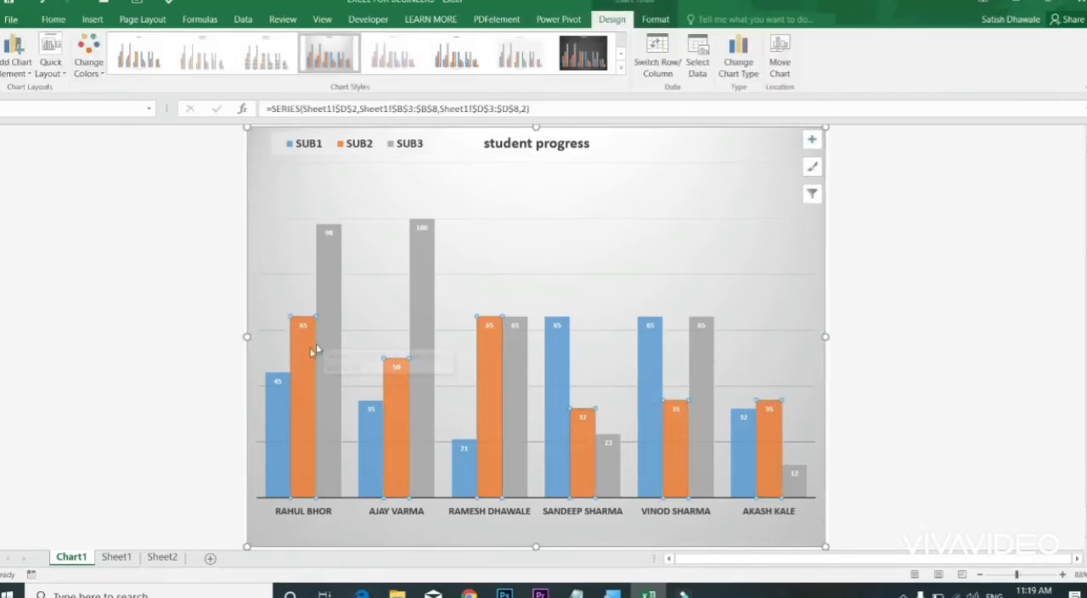
{"action": "mouse_move", "coordinate": [302, 352]}
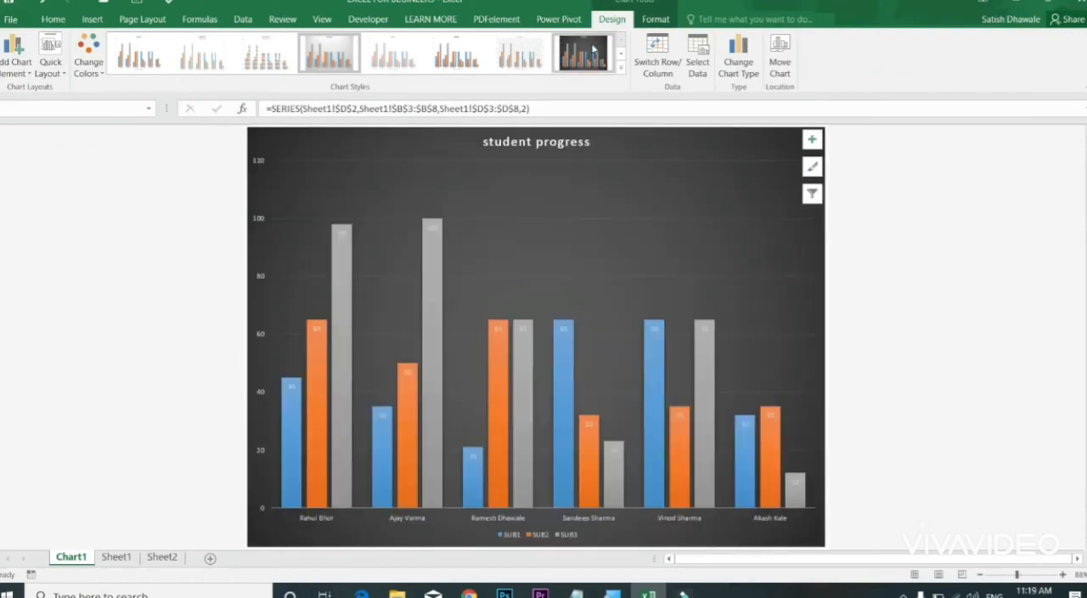
{"action": "left_click", "coordinate": [592, 50]}
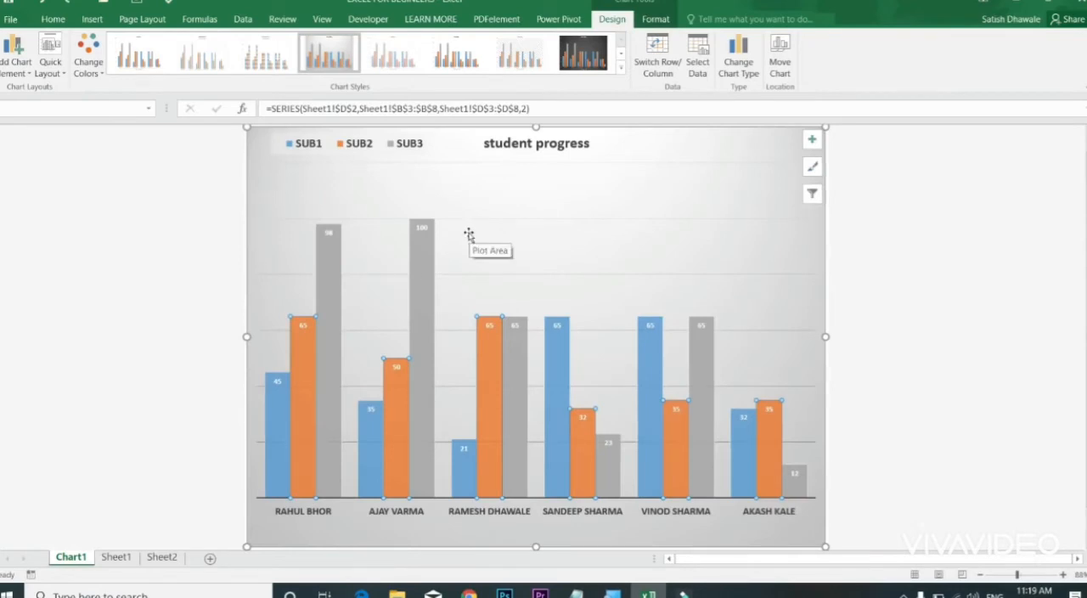
Step: Recolour the chart's three subject series with the orange, yellow and green Colorful palette
{"action": "left_click", "coordinate": [88, 64]}
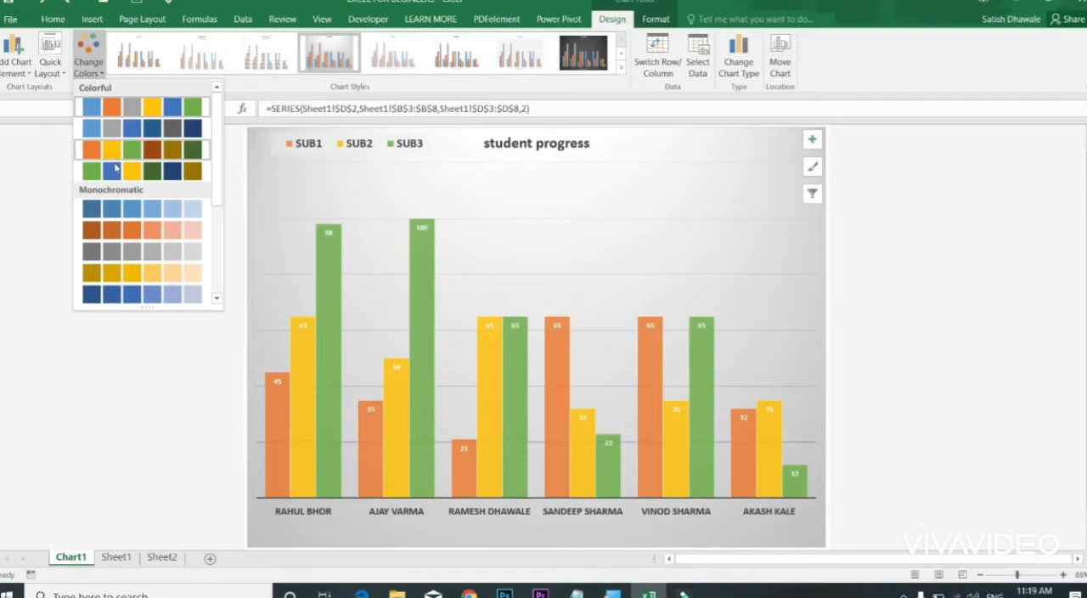
{"action": "left_click", "coordinate": [116, 157]}
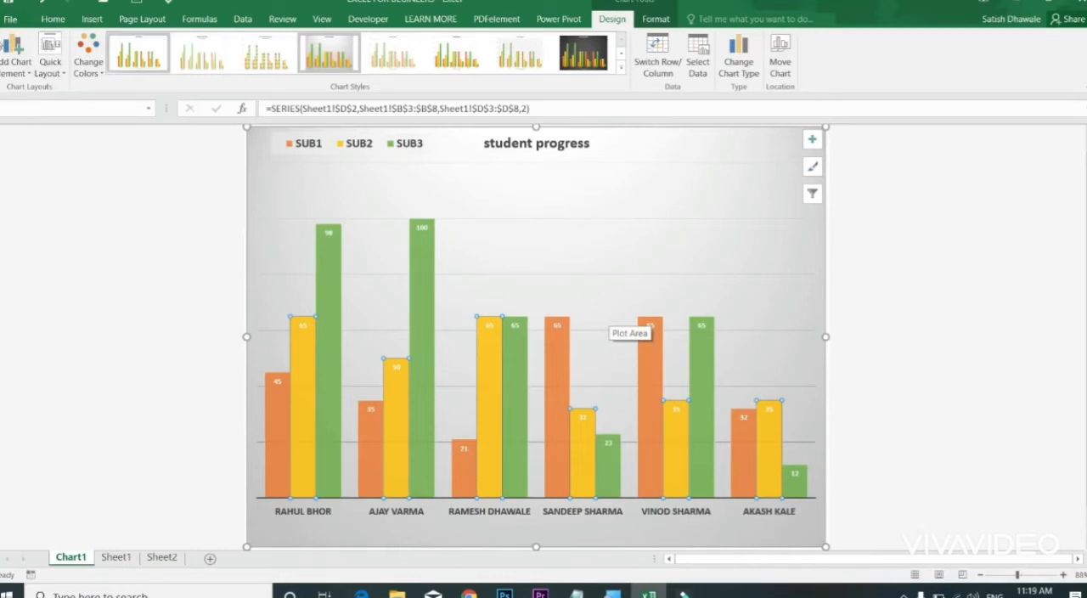
Step: Show the available quick layouts for the student progress chart
{"action": "left_click", "coordinate": [61, 76]}
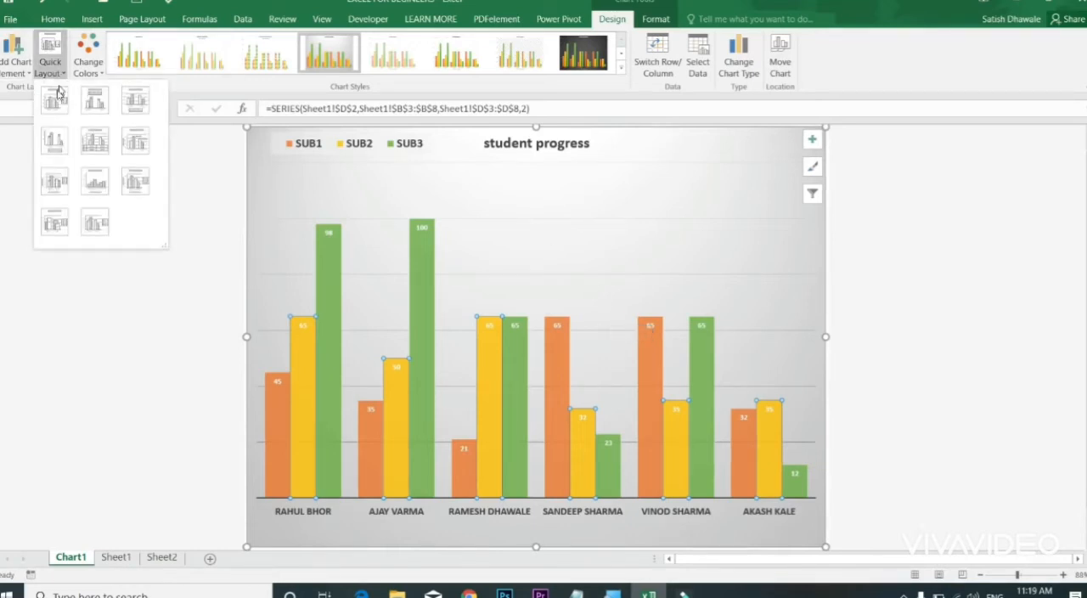
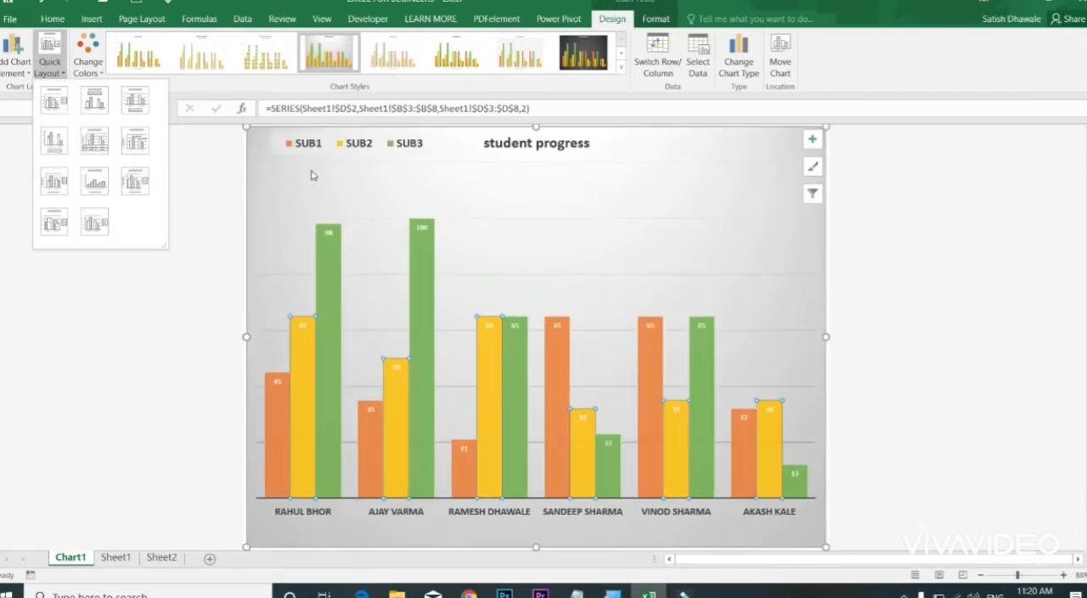
Step: Show the primary vertical axis on the student progress chart
{"action": "left_click", "coordinate": [56, 76]}
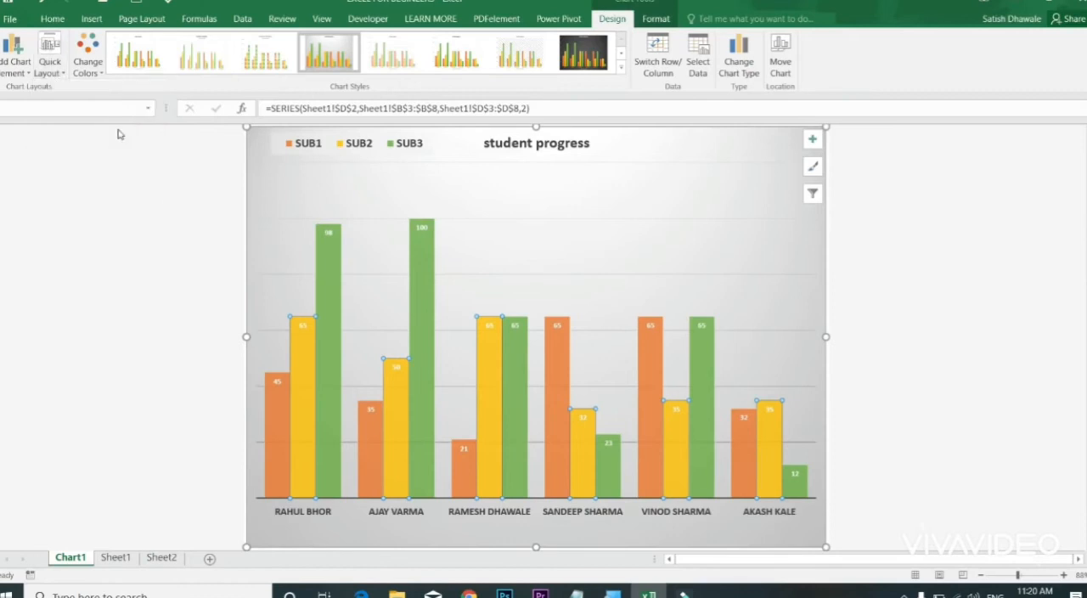
{"action": "left_click", "coordinate": [8, 75]}
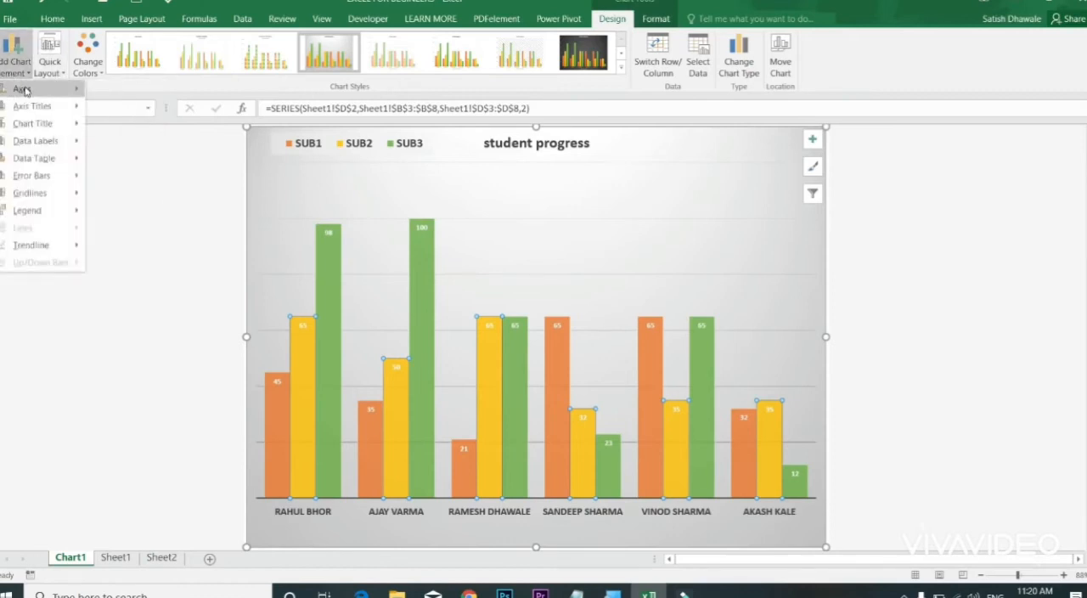
{"action": "mouse_move", "coordinate": [26, 90]}
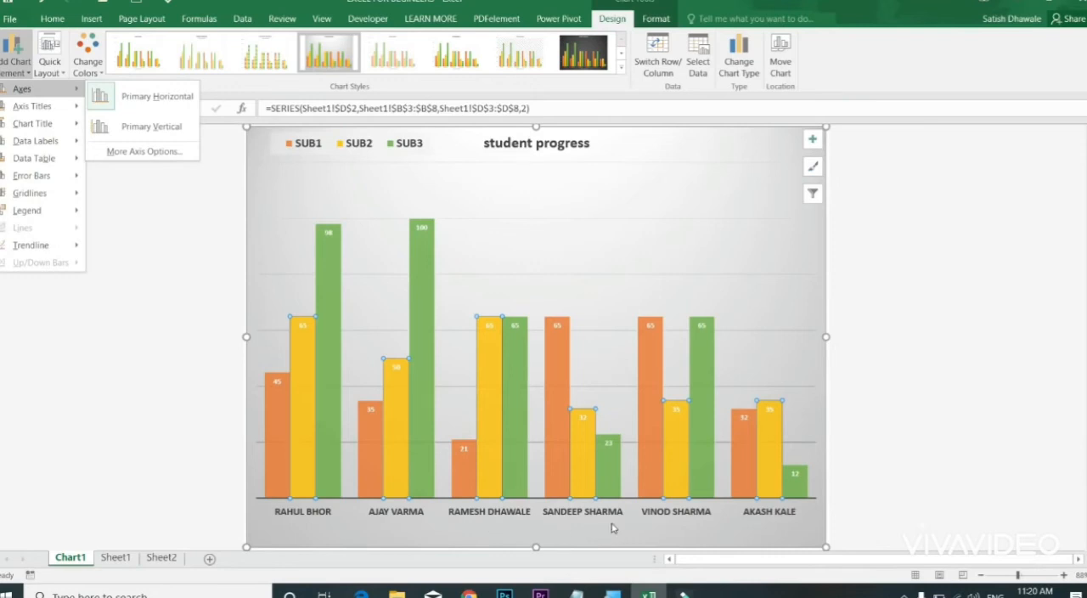
{"action": "left_click", "coordinate": [173, 134]}
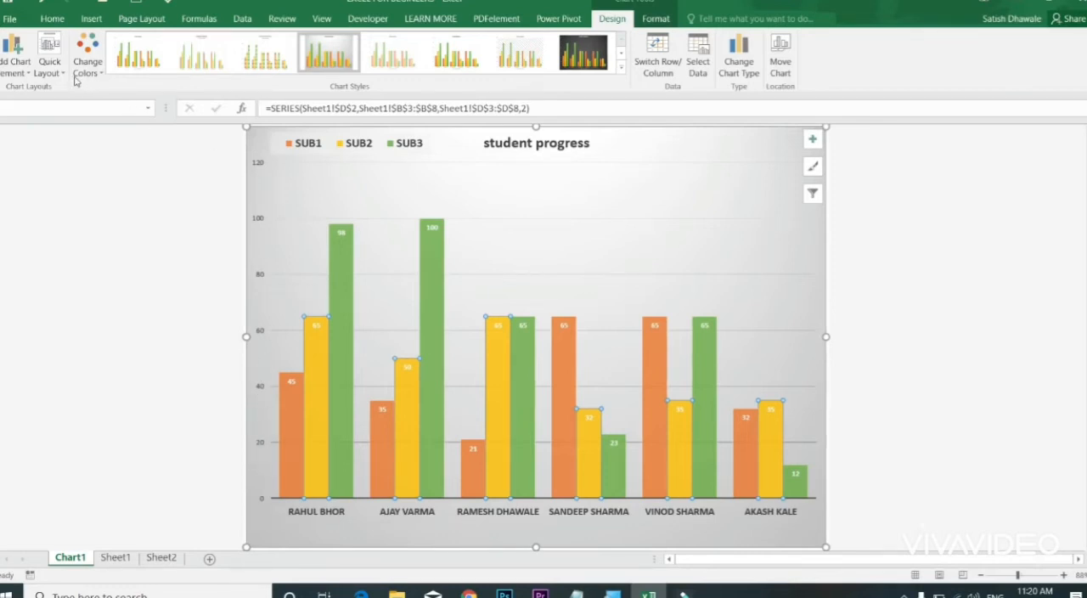
Step: Add a primary vertical axis title to the chart and set its text to "marks"
{"action": "left_click", "coordinate": [20, 64]}
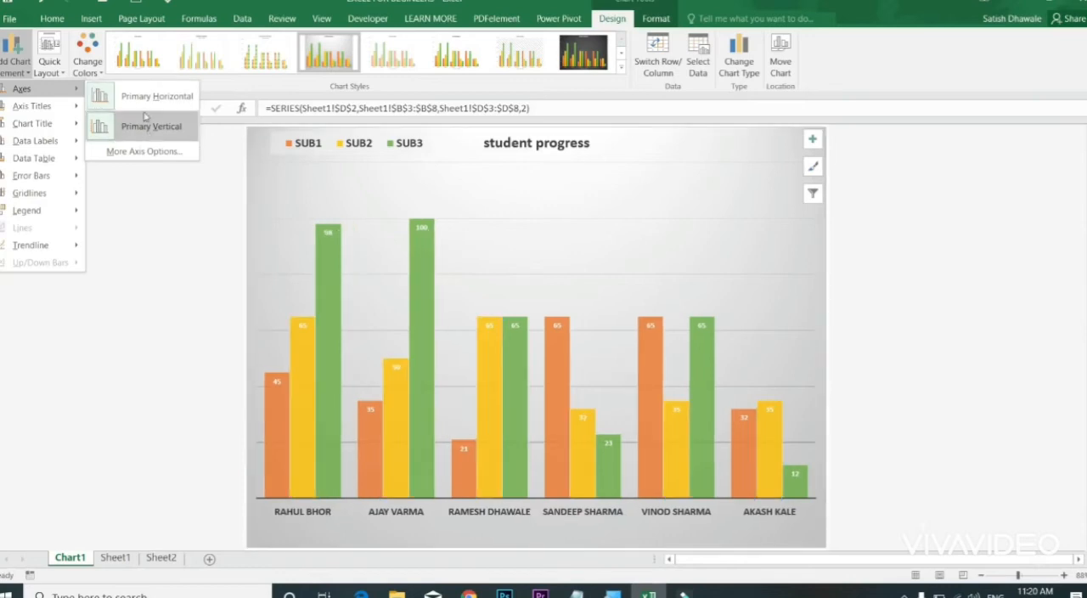
{"action": "mouse_move", "coordinate": [71, 106]}
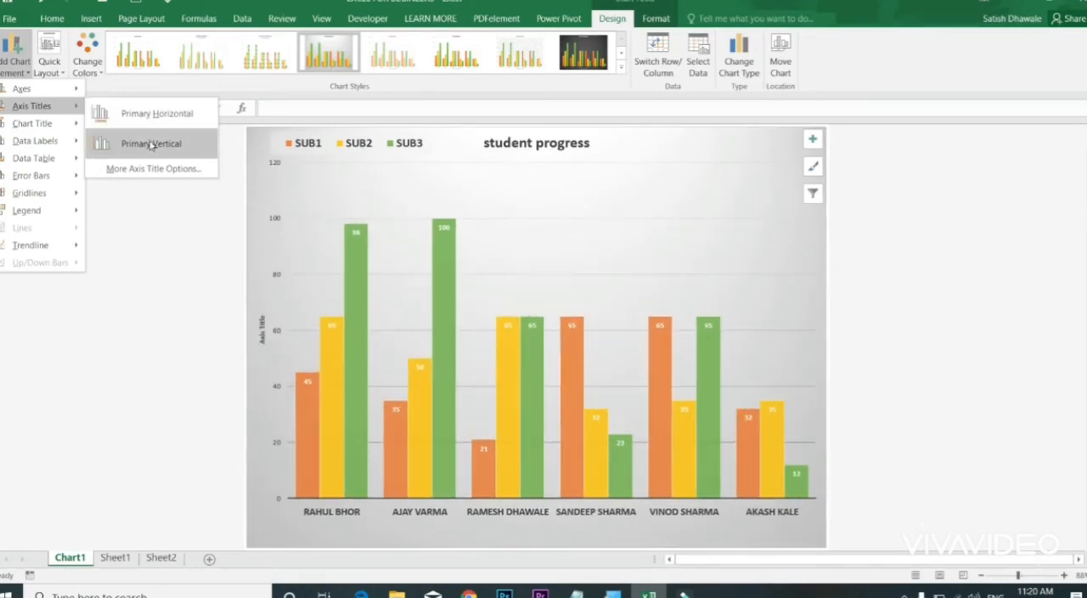
{"action": "left_click", "coordinate": [148, 143]}
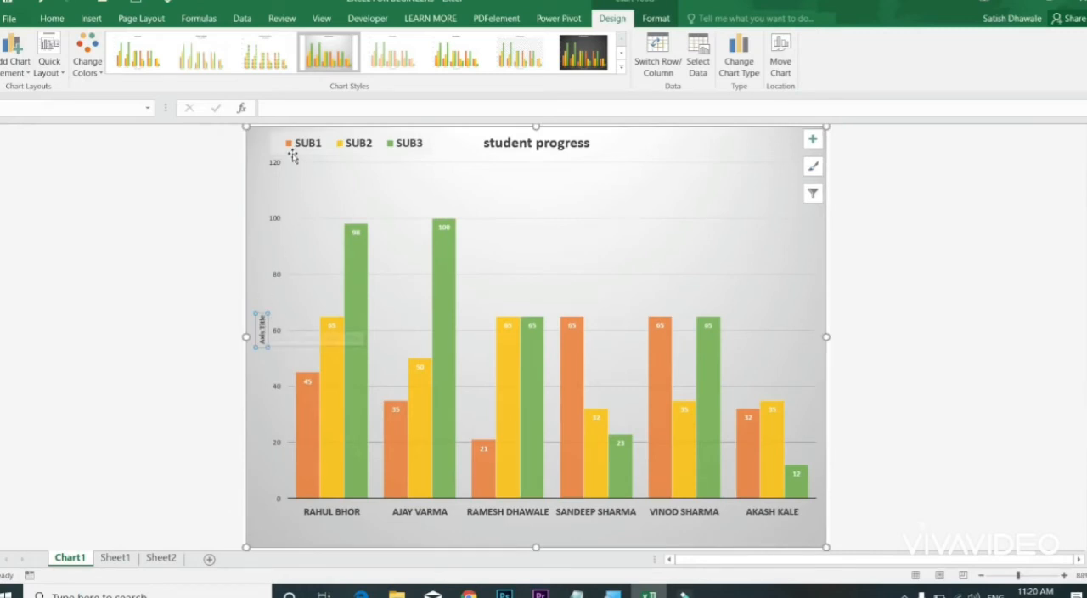
{"action": "left_click", "coordinate": [294, 107]}
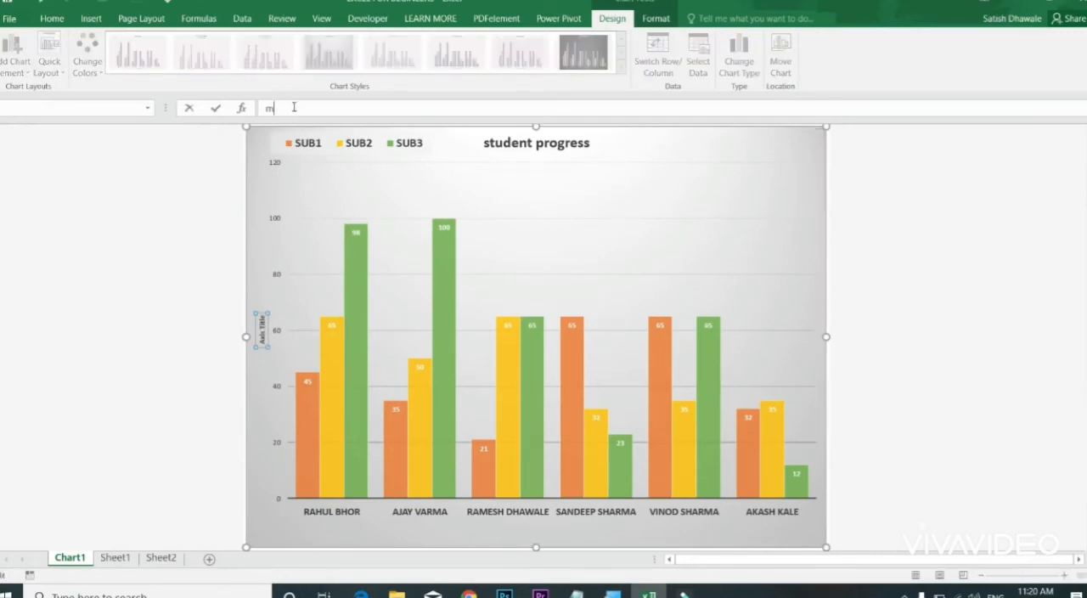
{"action": "type", "text": "marks"}
{"action": "key", "text": "Return"}
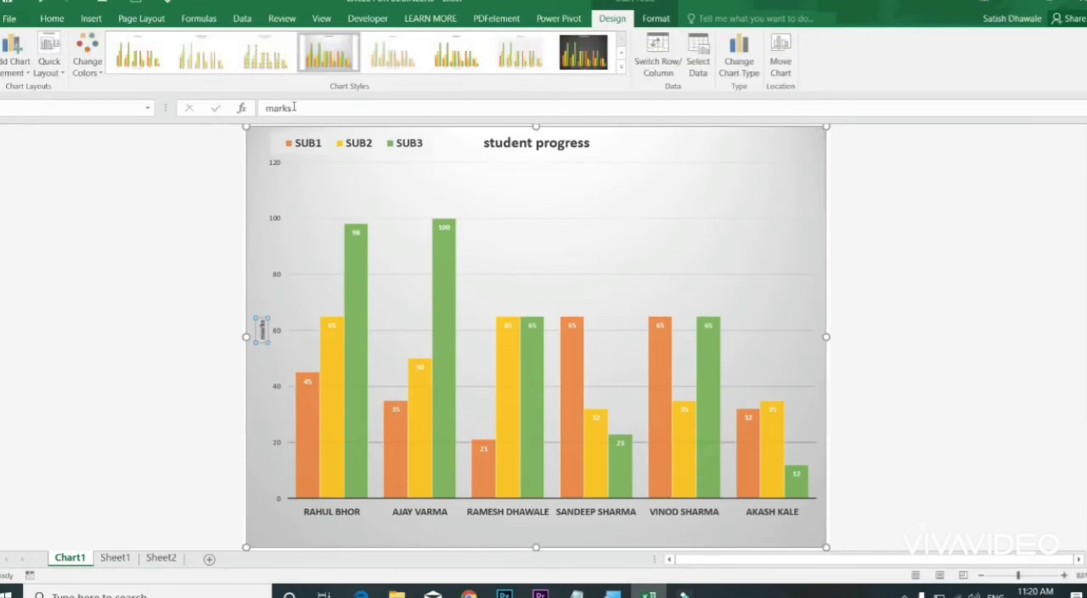
Step: Enlarge the vertical axis title's font to size 24
{"action": "left_click", "coordinate": [51, 18]}
{"action": "left_click", "coordinate": [208, 43]}
{"action": "left_click", "coordinate": [208, 43]}
{"action": "left_click", "coordinate": [208, 43]}
{"action": "left_click", "coordinate": [208, 43]}
{"action": "left_click", "coordinate": [209, 44]}
{"action": "left_click", "coordinate": [210, 45]}
{"action": "left_click", "coordinate": [209, 45]}
{"action": "left_click", "coordinate": [210, 45]}
{"action": "left_click", "coordinate": [210, 45]}
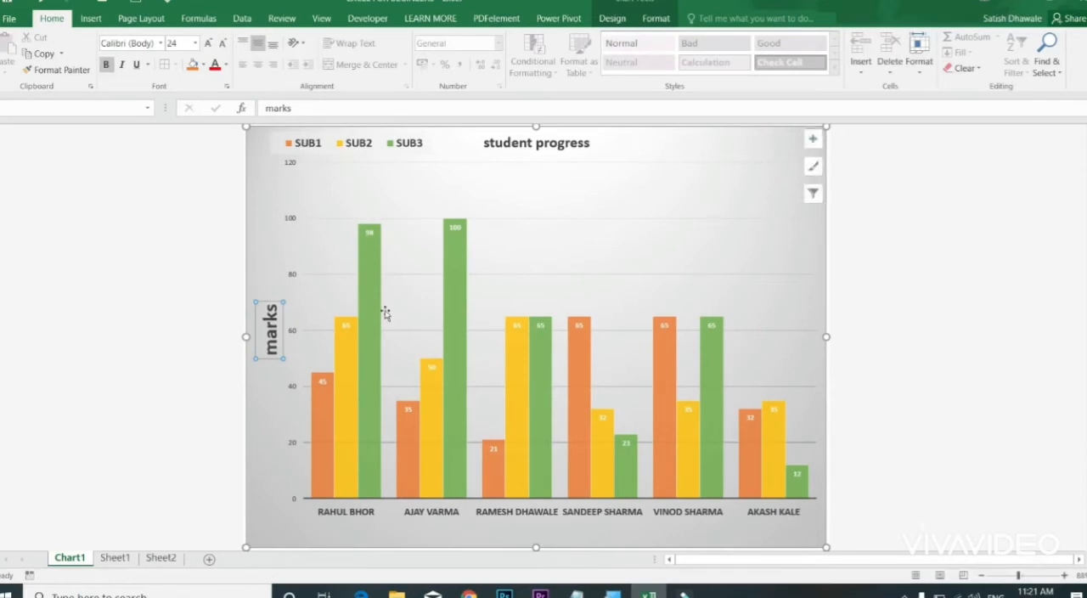
Step: Place the data labels at the inside base of the columns and select the SUB1 labels
{"action": "left_click", "coordinate": [612, 18]}
{"action": "left_click", "coordinate": [15, 53]}
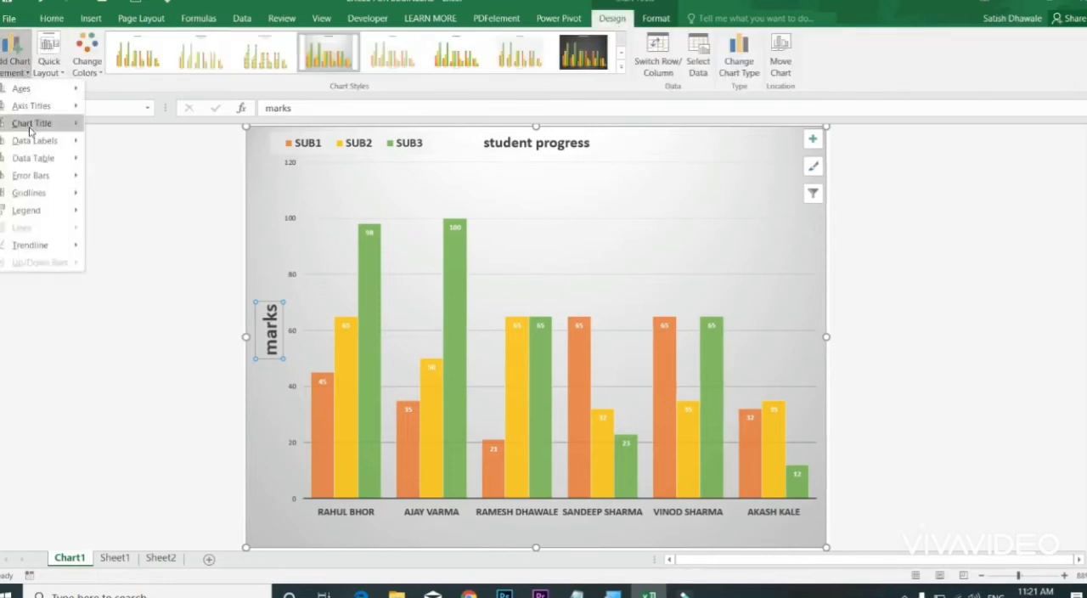
{"action": "mouse_move", "coordinate": [30, 127]}
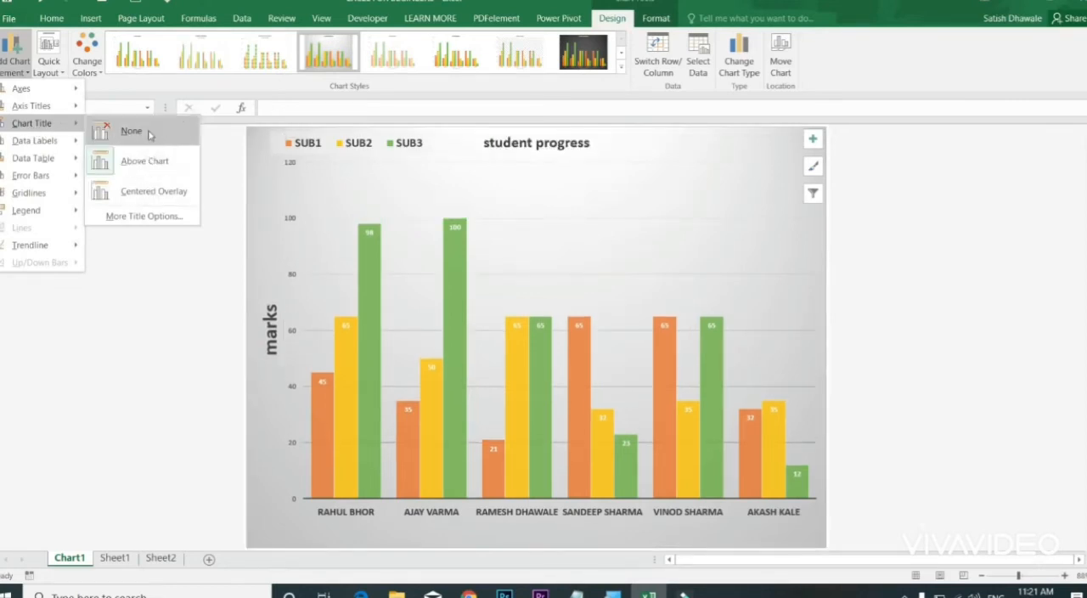
{"action": "mouse_move", "coordinate": [53, 144]}
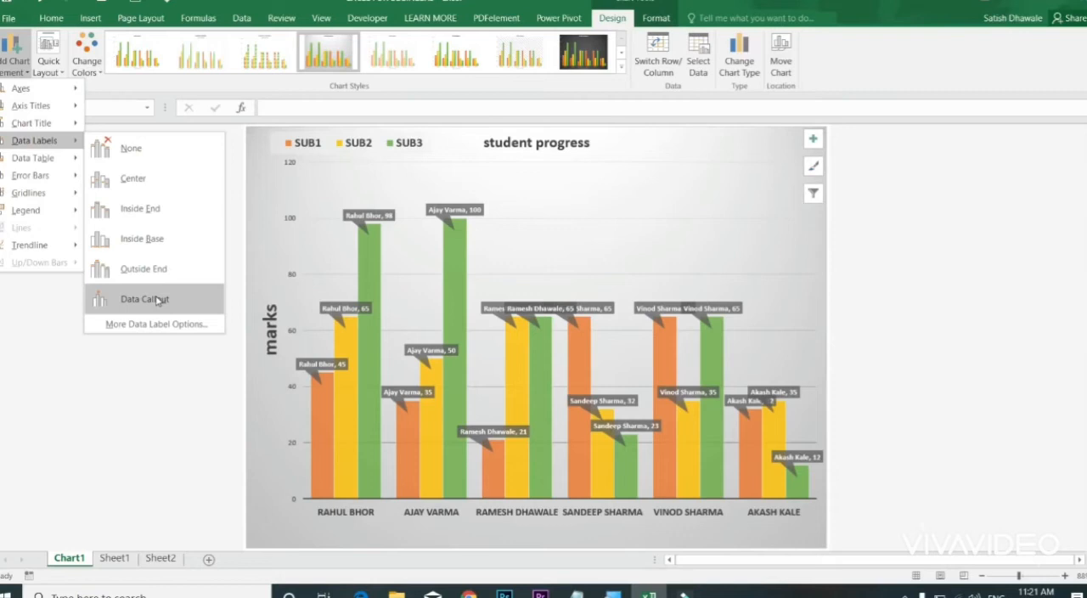
{"action": "left_click", "coordinate": [154, 241]}
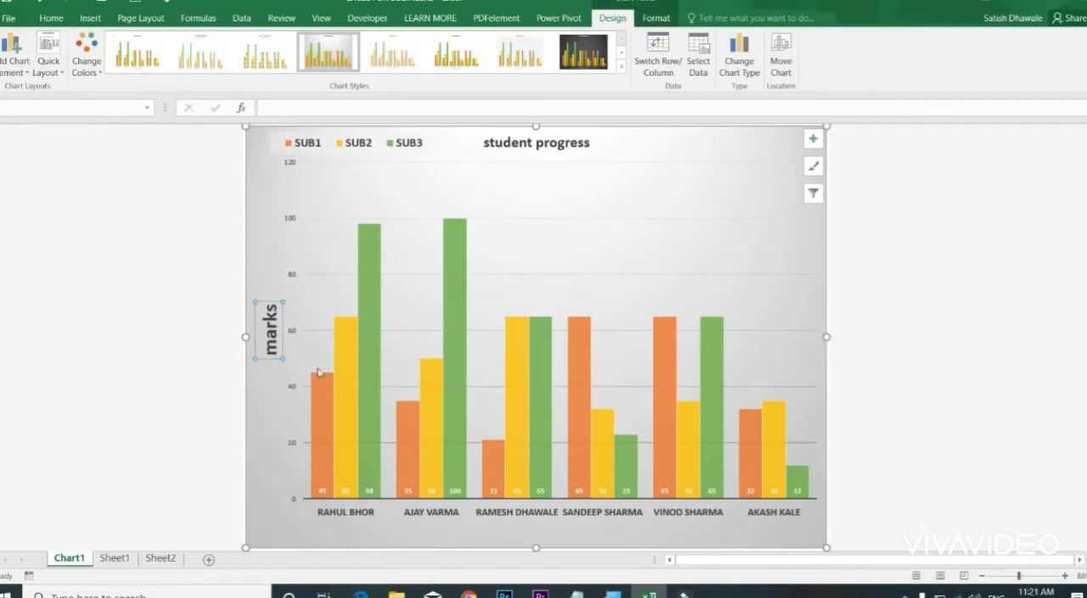
{"action": "left_click", "coordinate": [327, 490]}
Step: Add primary minor vertical and primary minor horizontal gridlines to the chart
{"action": "left_click", "coordinate": [16, 58]}
{"action": "mouse_move", "coordinate": [42, 163]}
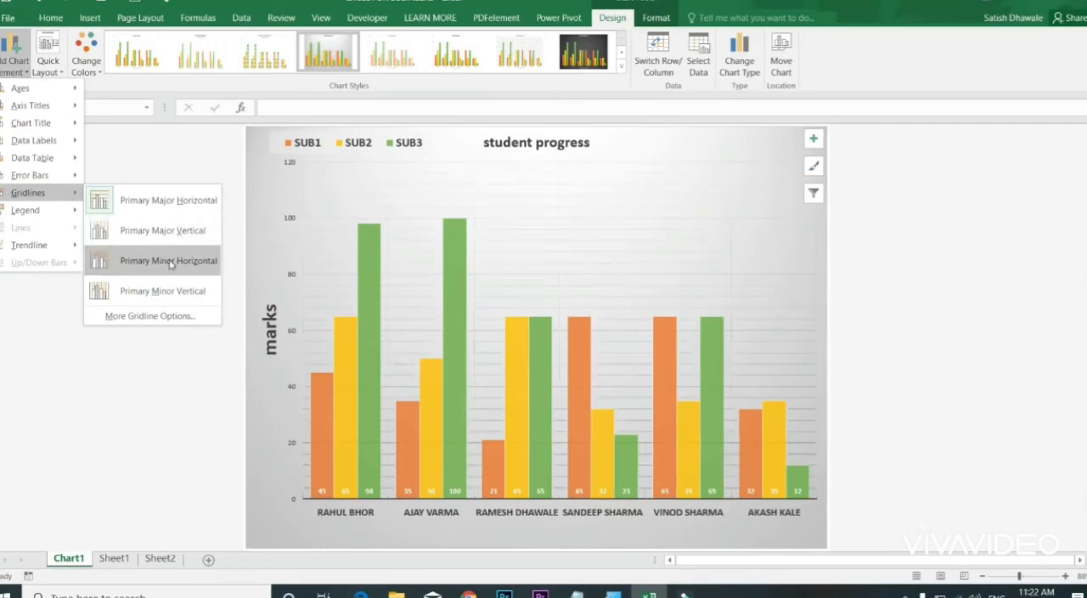
{"action": "left_click", "coordinate": [165, 292]}
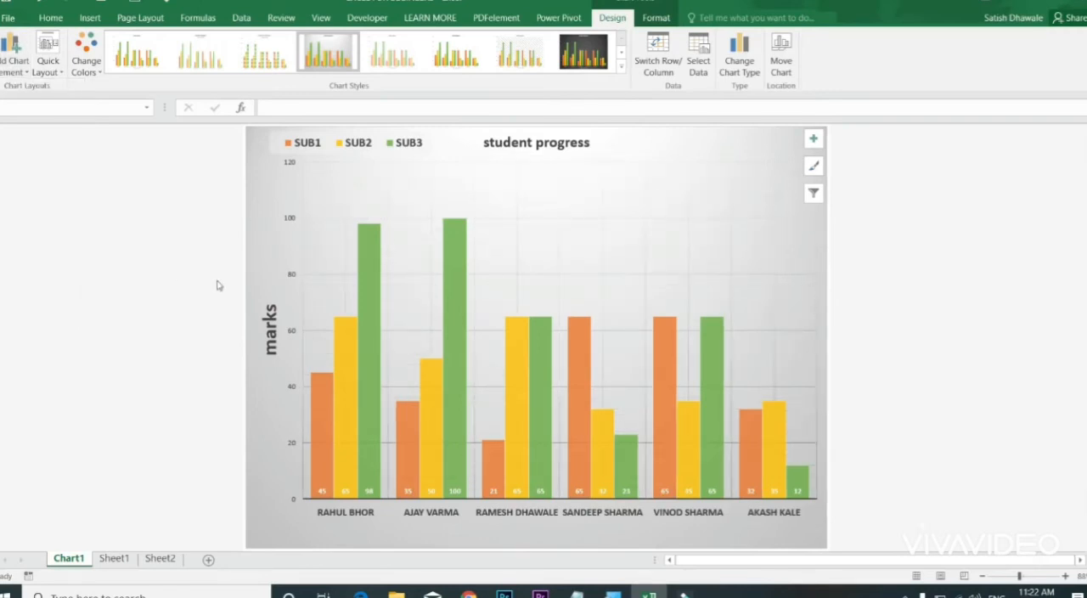
{"action": "left_click", "coordinate": [14, 60]}
{"action": "mouse_move", "coordinate": [47, 193]}
{"action": "left_click", "coordinate": [174, 261]}
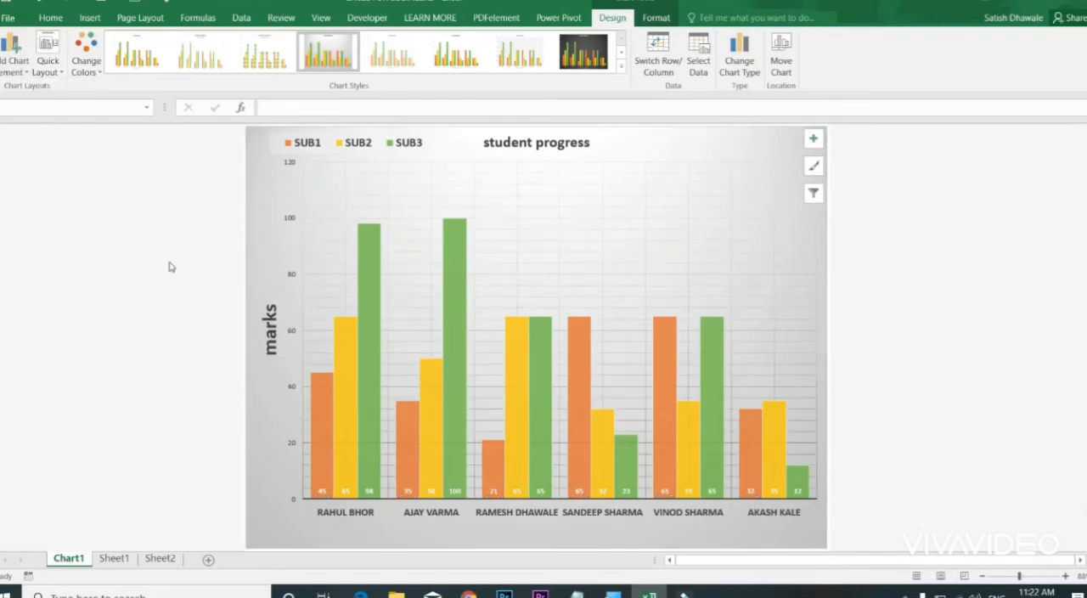
Step: Position the chart legend at the top, under the chart title, and select it
{"action": "left_click", "coordinate": [14, 60]}
{"action": "mouse_move", "coordinate": [47, 210]}
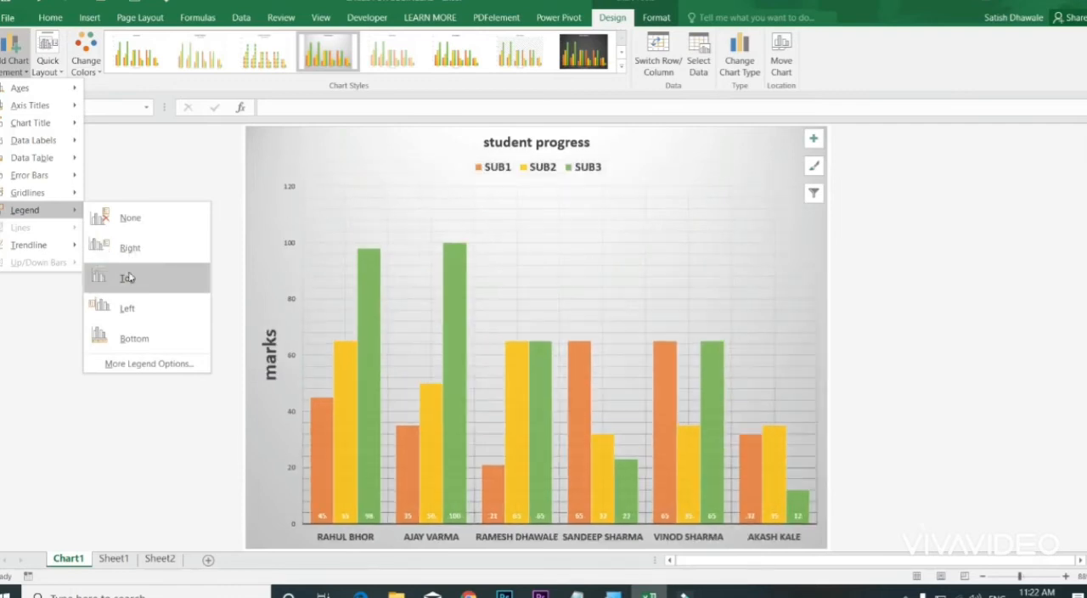
{"action": "left_click", "coordinate": [127, 277]}
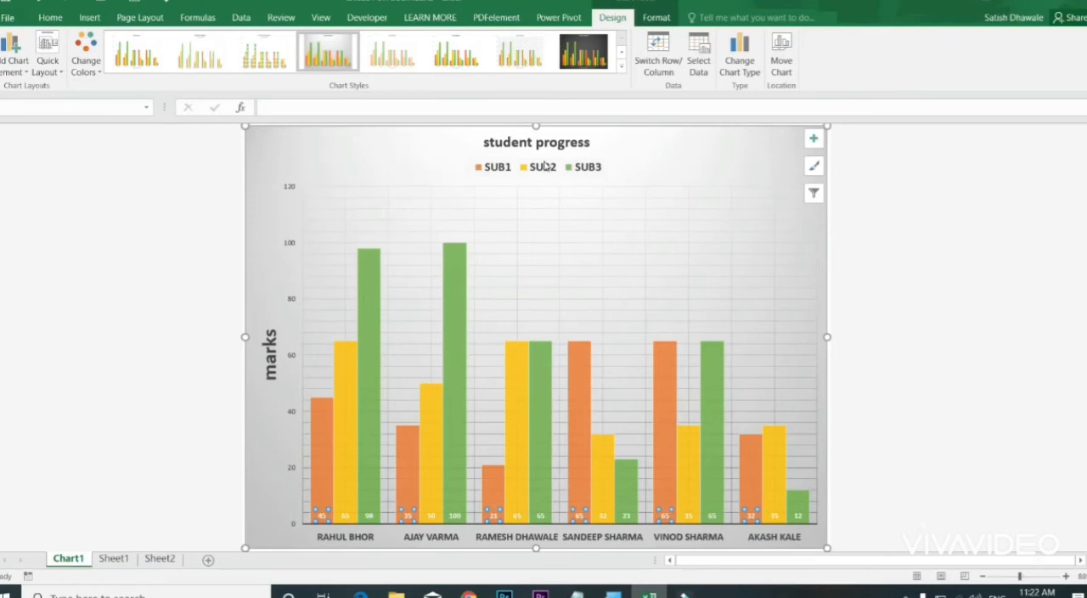
{"action": "left_click", "coordinate": [545, 168]}
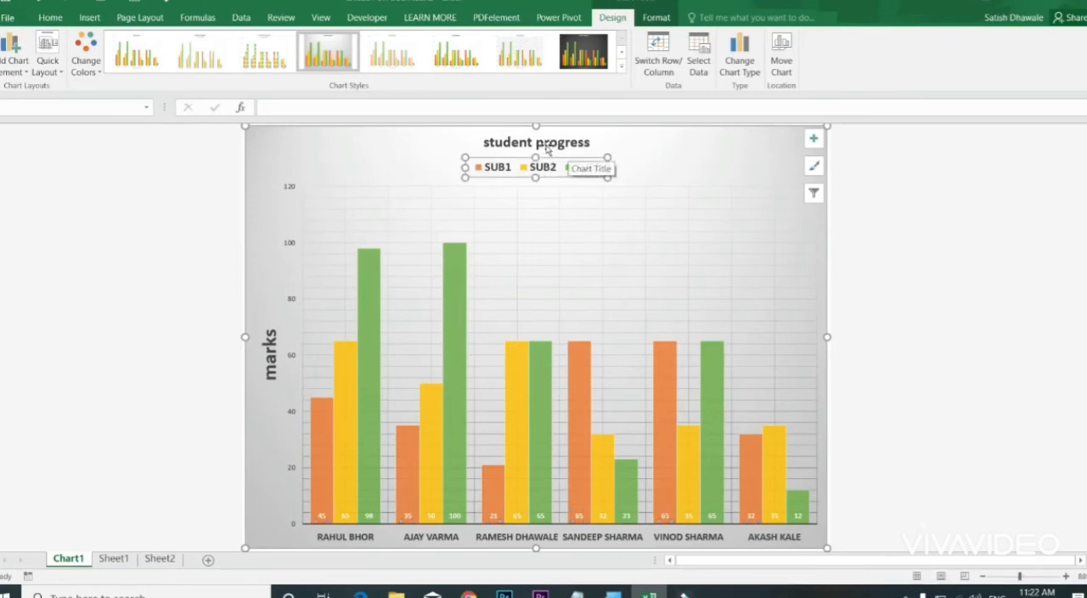
{"action": "left_click", "coordinate": [2, 68]}
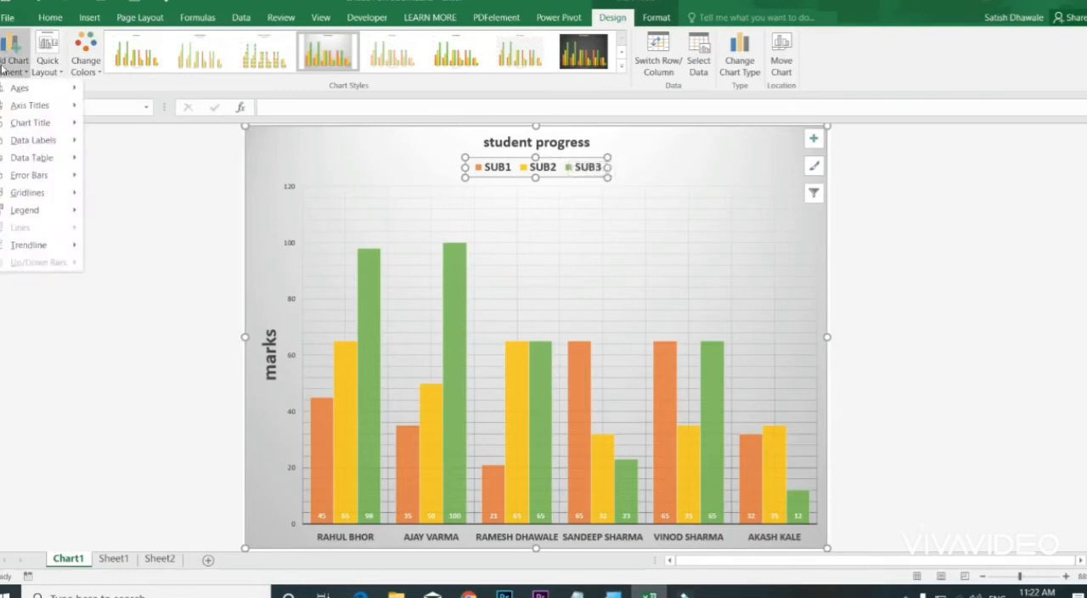
{"action": "left_click", "coordinate": [3, 68]}
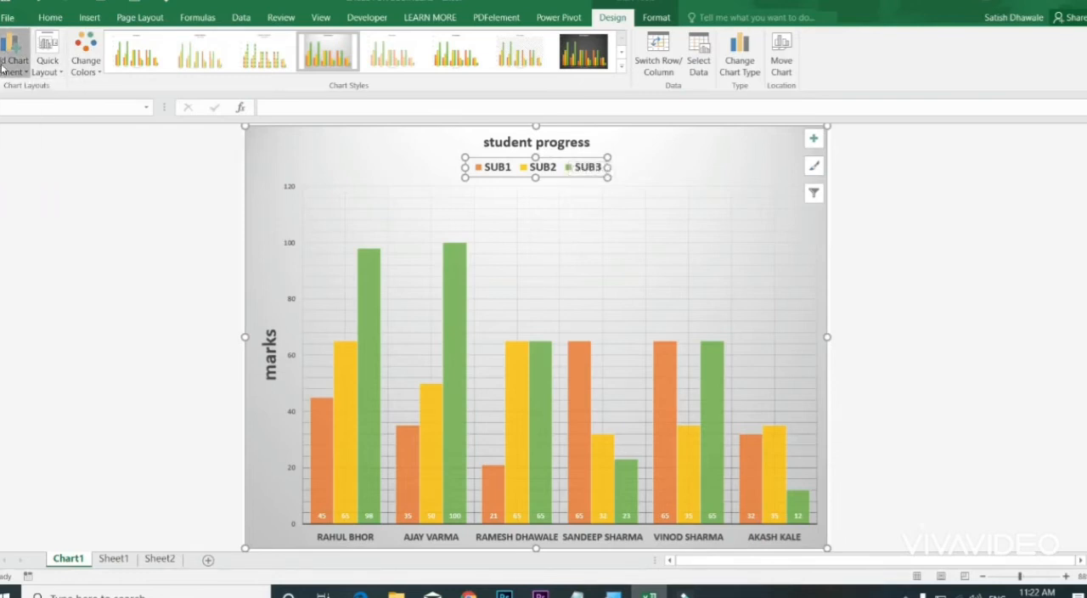
{"action": "left_click", "coordinate": [49, 63]}
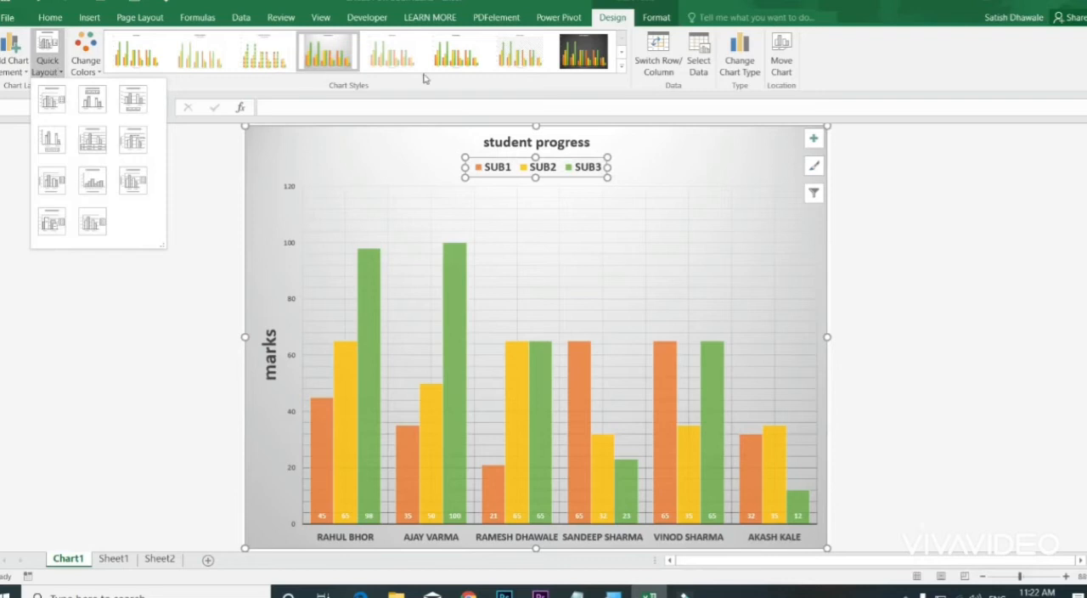
{"action": "left_click", "coordinate": [665, 92]}
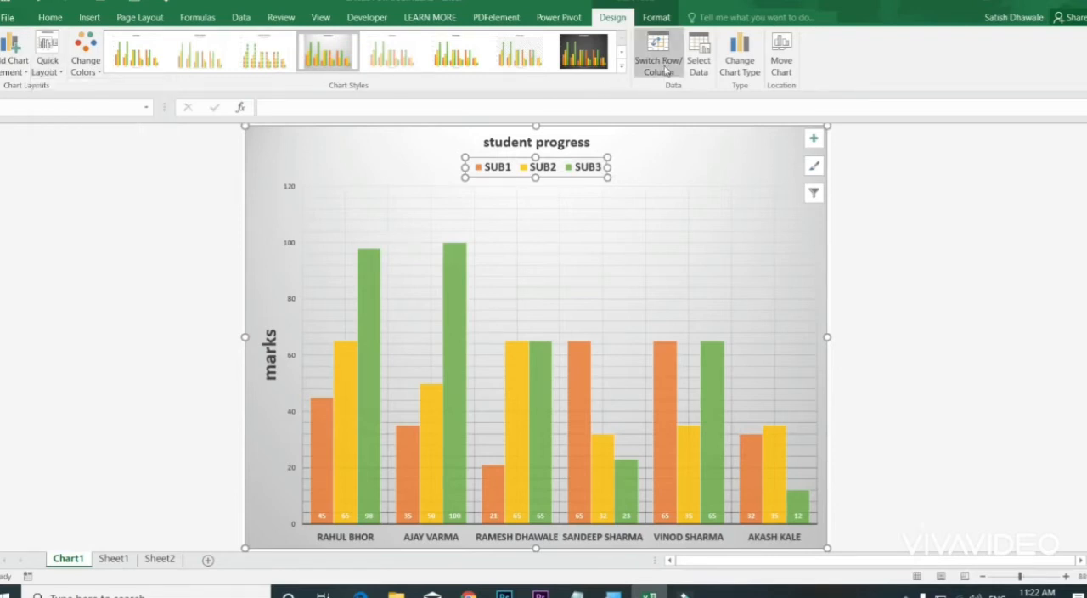
Step: Switch the chart's rows and columns back and forth, ending with subjects on the horizontal axis and students as the series
{"action": "left_click", "coordinate": [663, 62]}
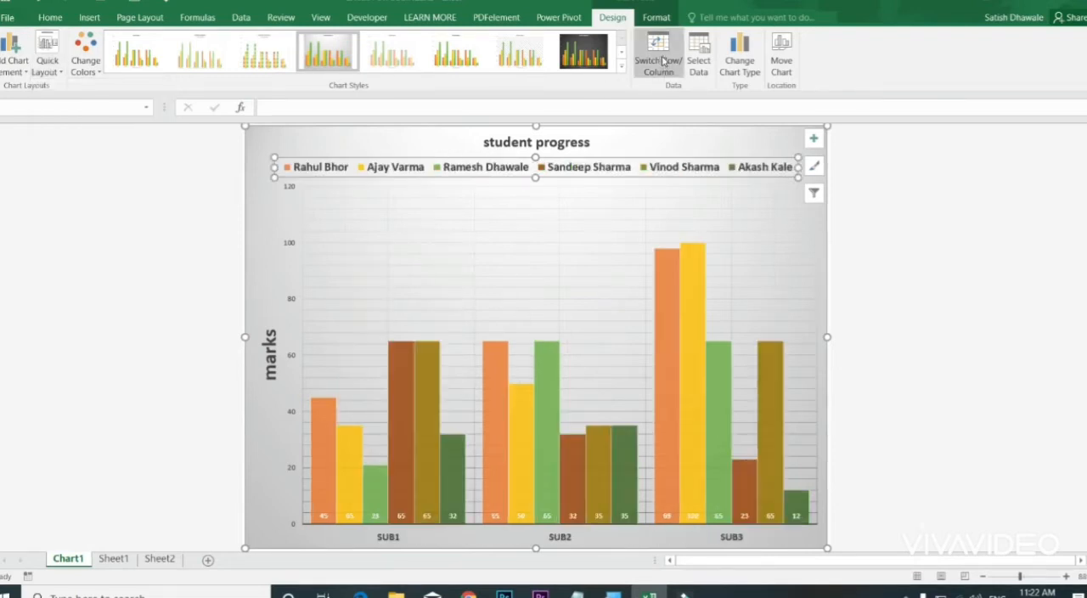
{"action": "left_click", "coordinate": [664, 62]}
{"action": "left_click", "coordinate": [663, 62]}
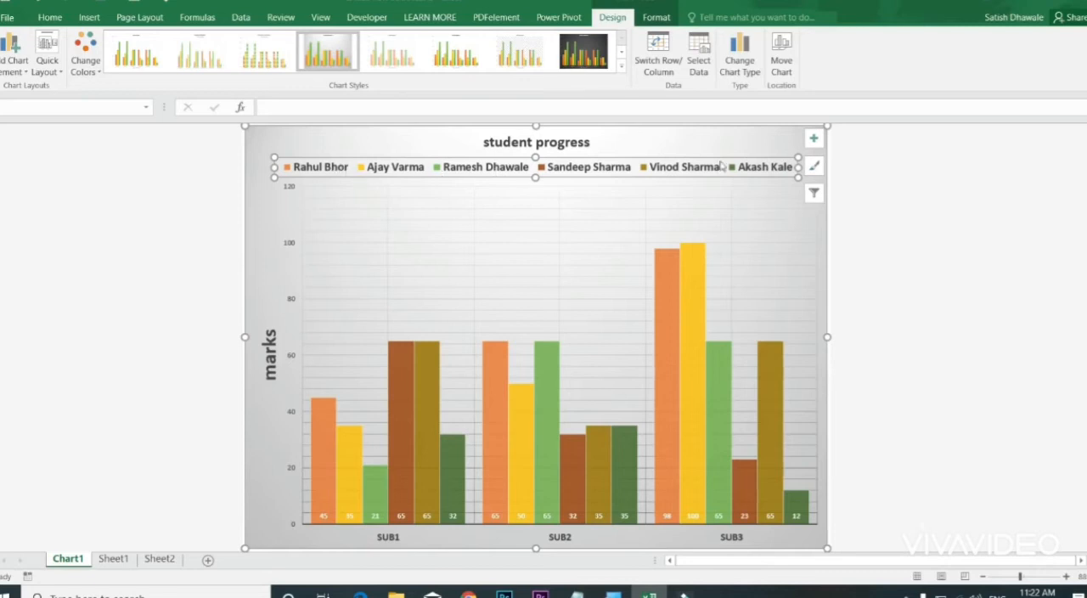
{"action": "left_click", "coordinate": [667, 70]}
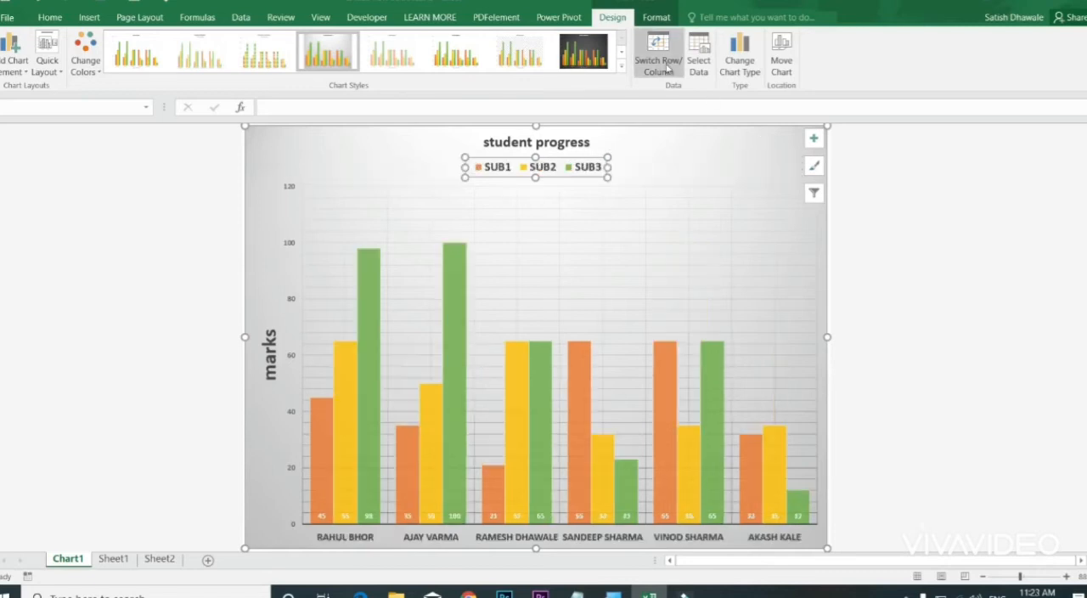
{"action": "left_click", "coordinate": [667, 70]}
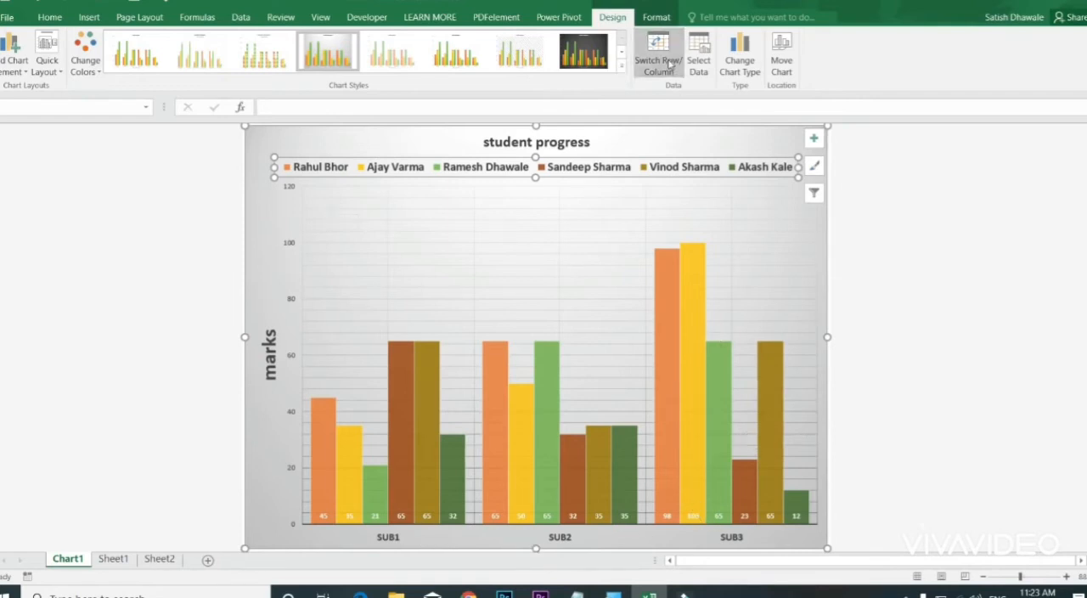
{"action": "left_click", "coordinate": [670, 73]}
{"action": "left_click", "coordinate": [656, 70]}
Step: Limit the chart's source data to the range B2:E6 on Sheet1
{"action": "left_click", "coordinate": [696, 59]}
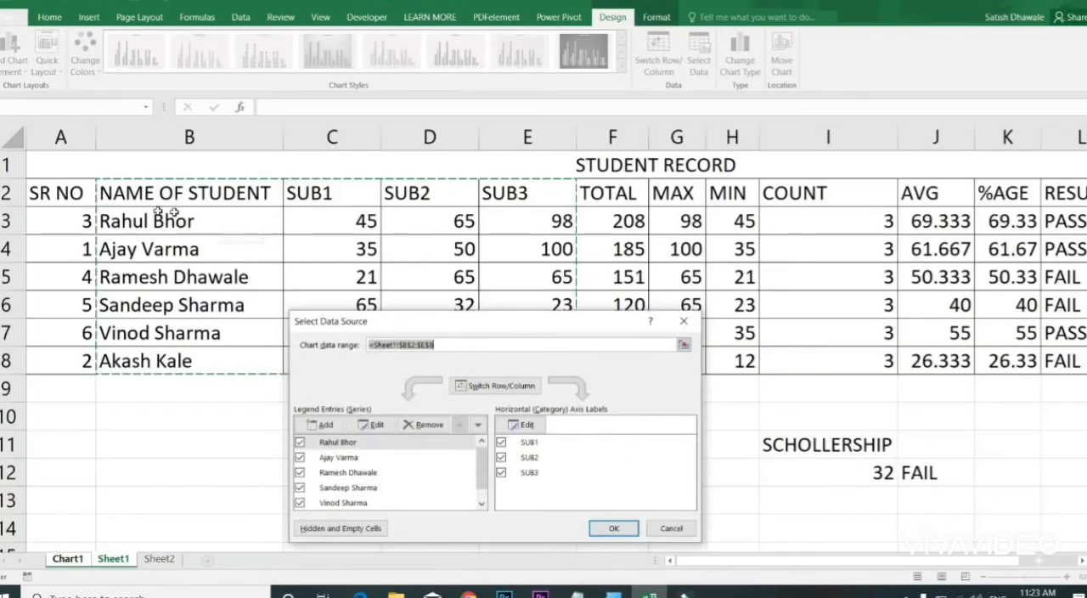
{"action": "left_click_drag", "start_coordinate": [117, 201], "coordinate": [527, 304]}
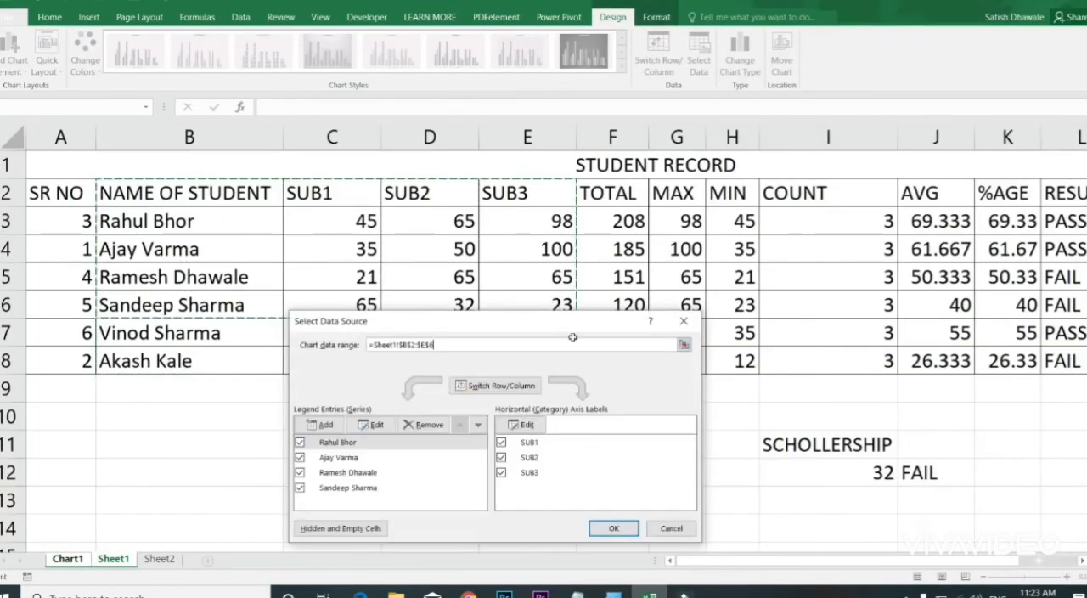
{"action": "left_click", "coordinate": [614, 527]}
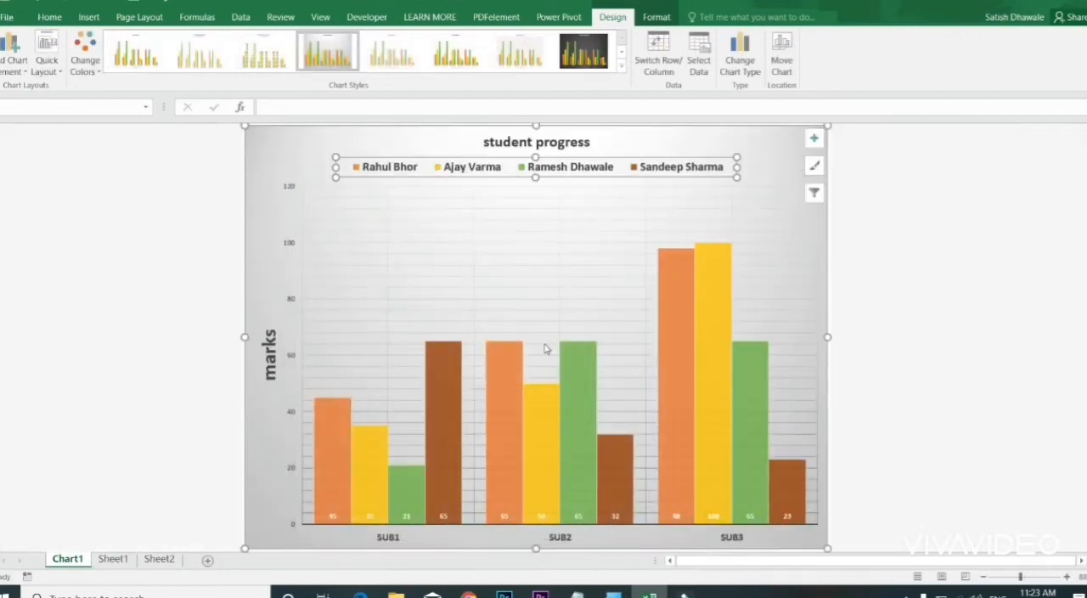
Step: Extend the chart's source data to the full student range B2:E8 on Sheet1
{"action": "left_click", "coordinate": [706, 68]}
{"action": "left_click_drag", "start_coordinate": [183, 202], "coordinate": [533, 361]}
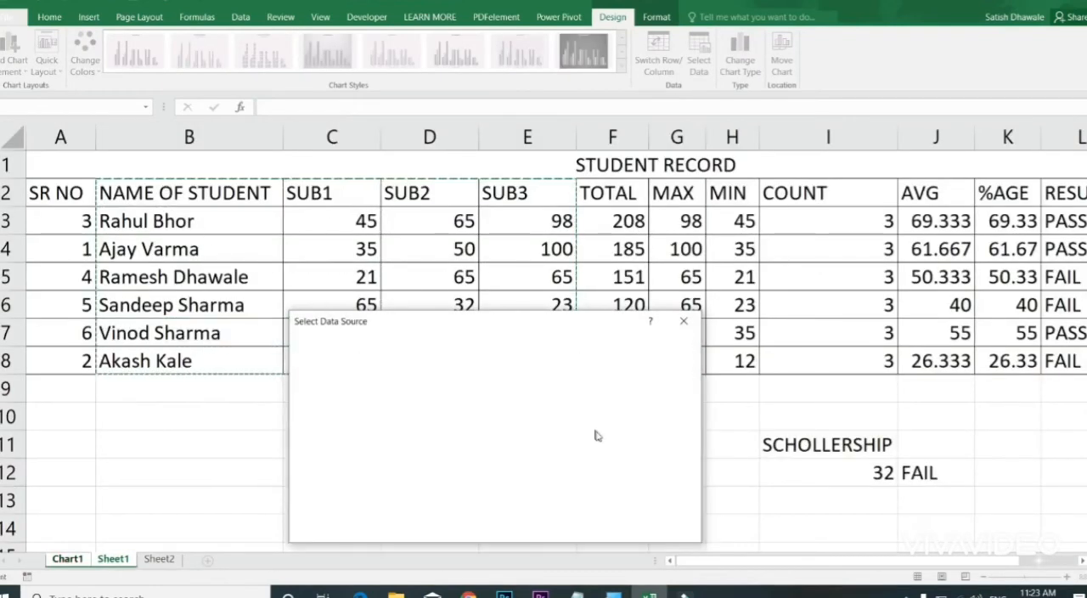
{"action": "left_click", "coordinate": [614, 529]}
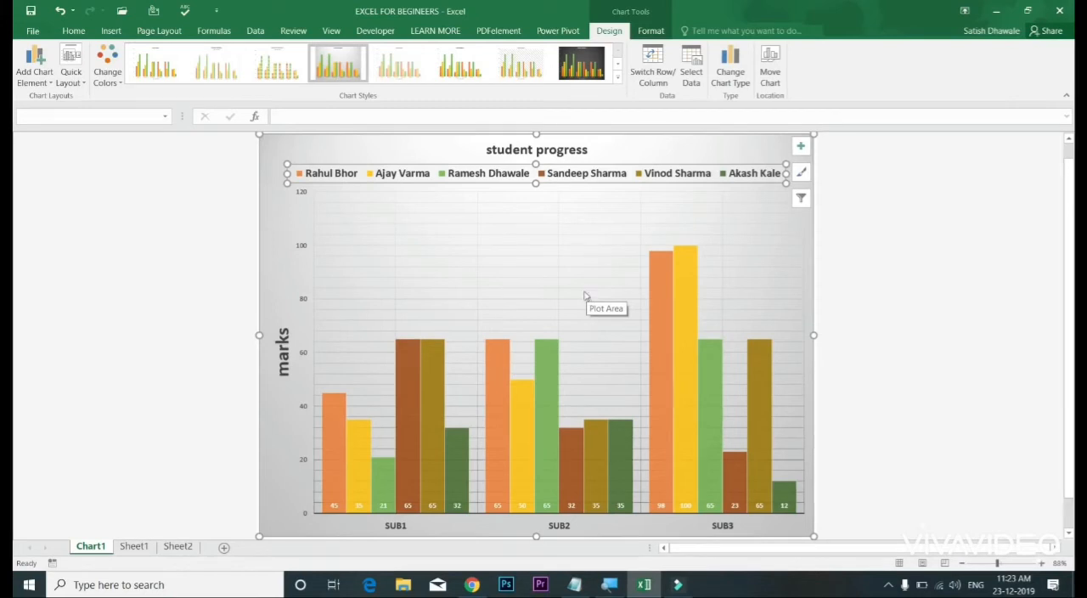
Step: Change the student progress chart's type to Clustered Bar
{"action": "left_click", "coordinate": [732, 78]}
{"action": "left_click", "coordinate": [586, 228]}
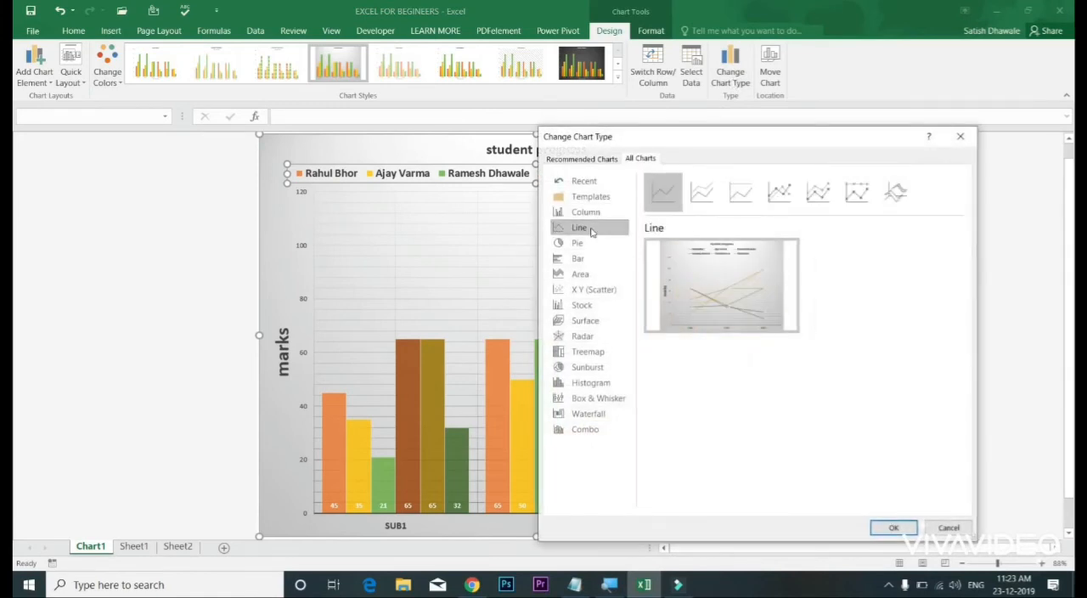
{"action": "left_click", "coordinate": [592, 245]}
{"action": "left_click", "coordinate": [582, 259]}
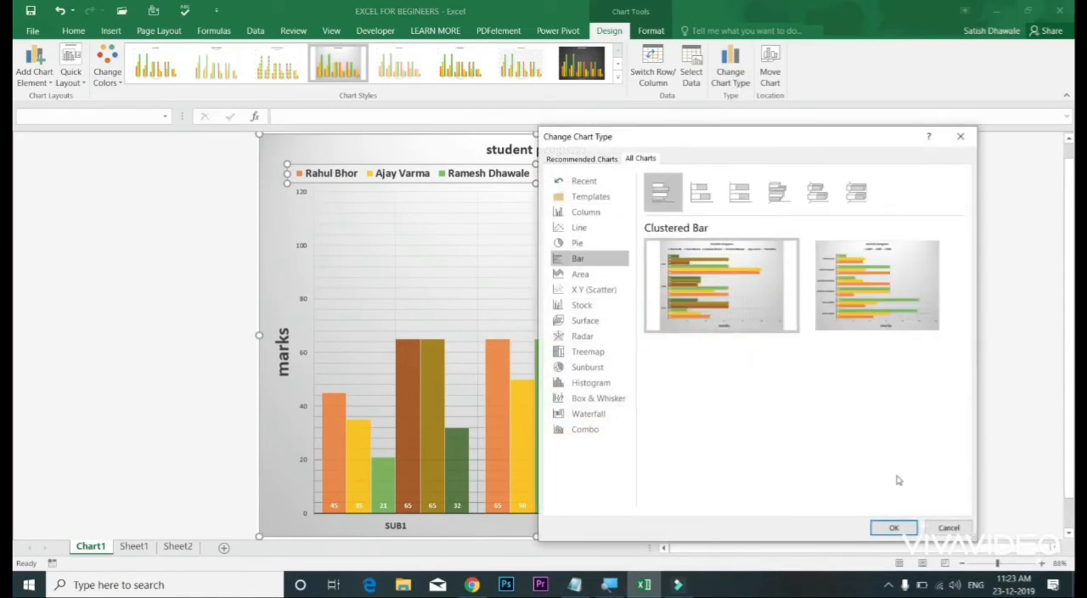
{"action": "left_click", "coordinate": [891, 527]}
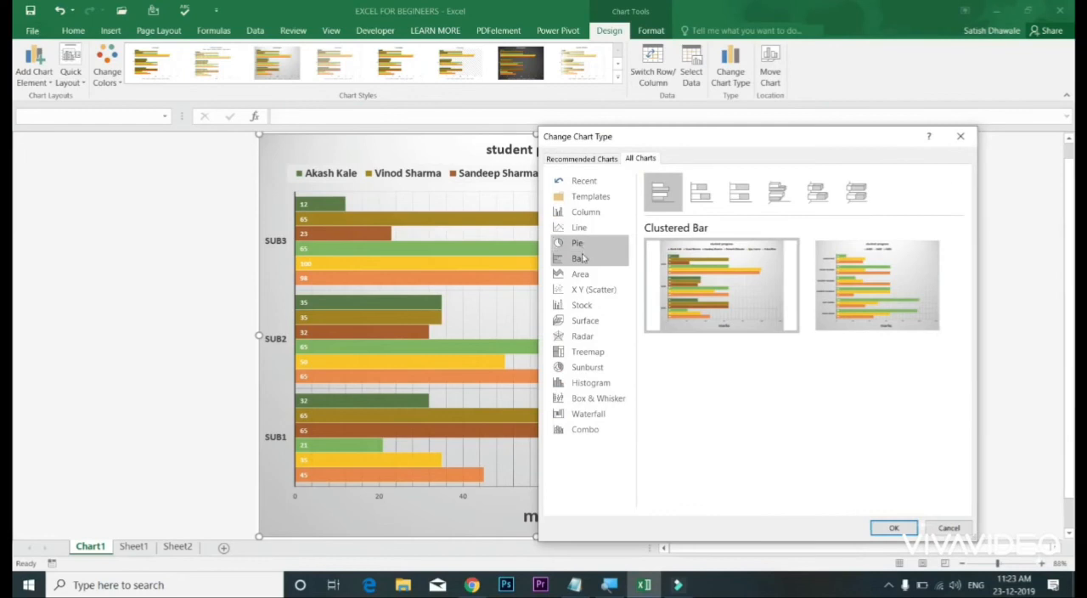
Step: Change the chart type back to Clustered Column, keeping the subjects on the horizontal axis
{"action": "left_click", "coordinate": [595, 212]}
{"action": "mouse_move", "coordinate": [720, 308]}
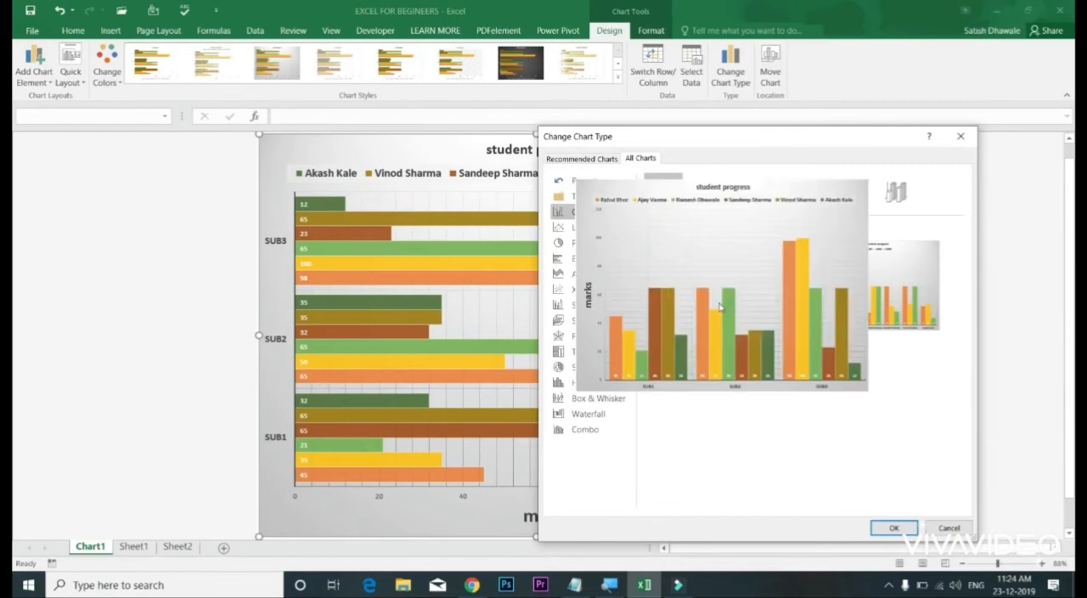
{"action": "left_click", "coordinate": [888, 530]}
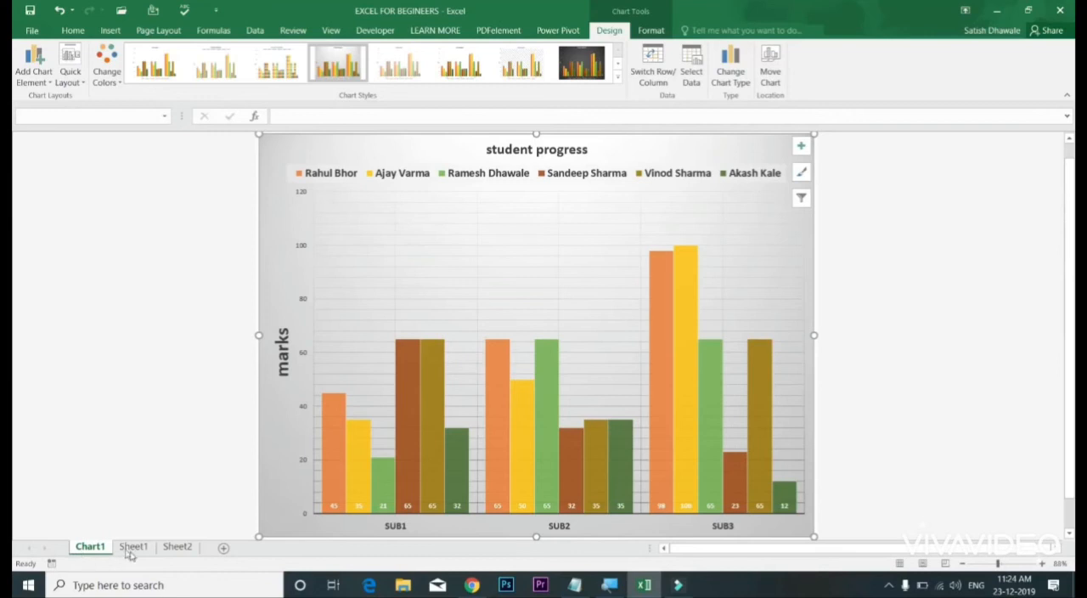
Step: Move the chart from its own Chart1 sheet into Sheet1 as an embedded object
{"action": "left_click", "coordinate": [131, 546]}
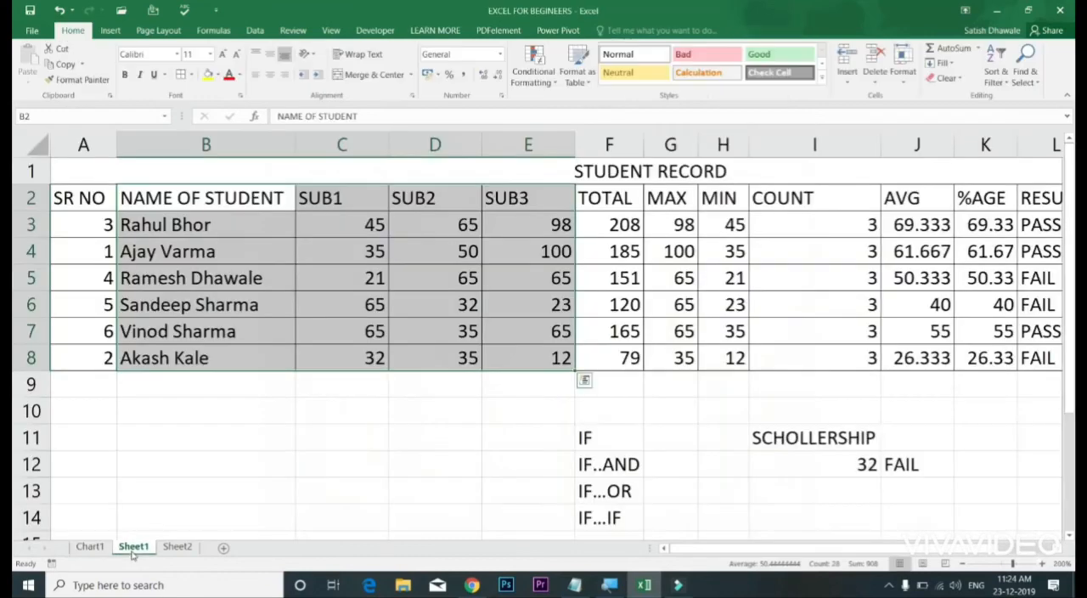
{"action": "left_click", "coordinate": [89, 547]}
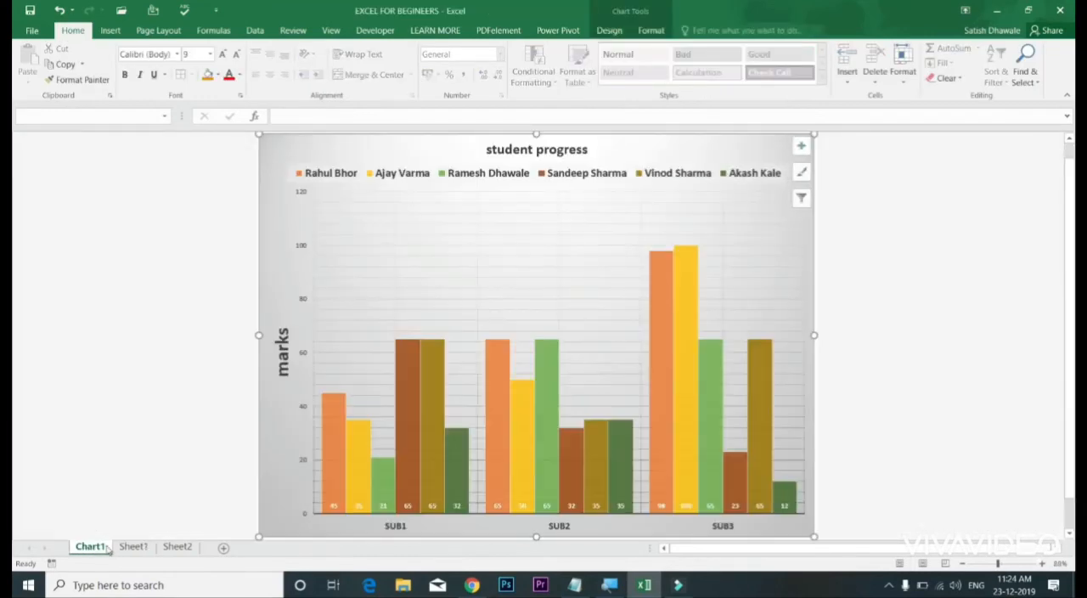
{"action": "left_click", "coordinate": [609, 30]}
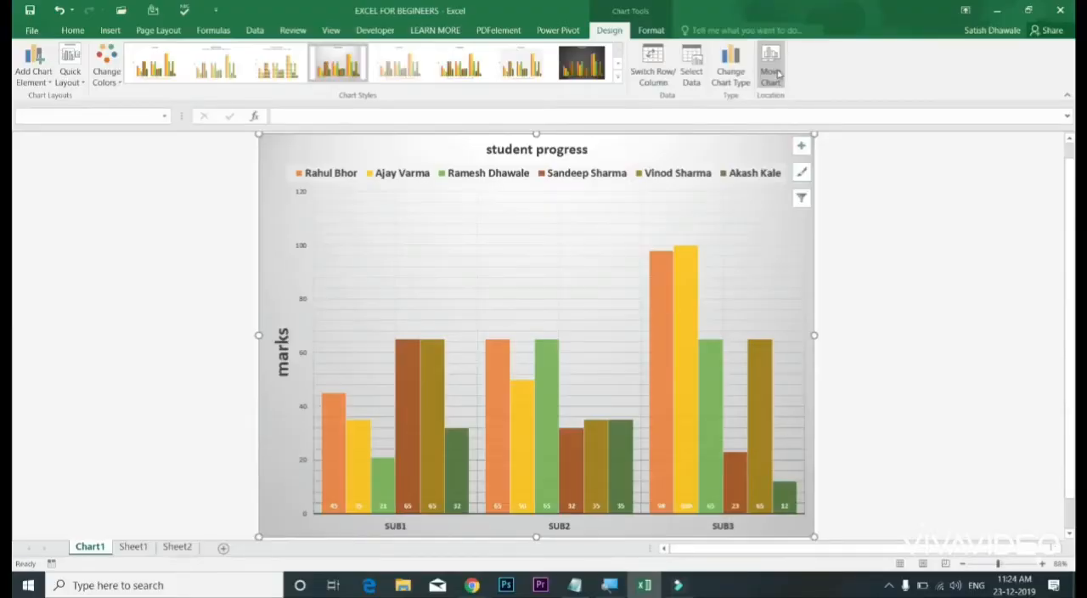
{"action": "left_click", "coordinate": [773, 72]}
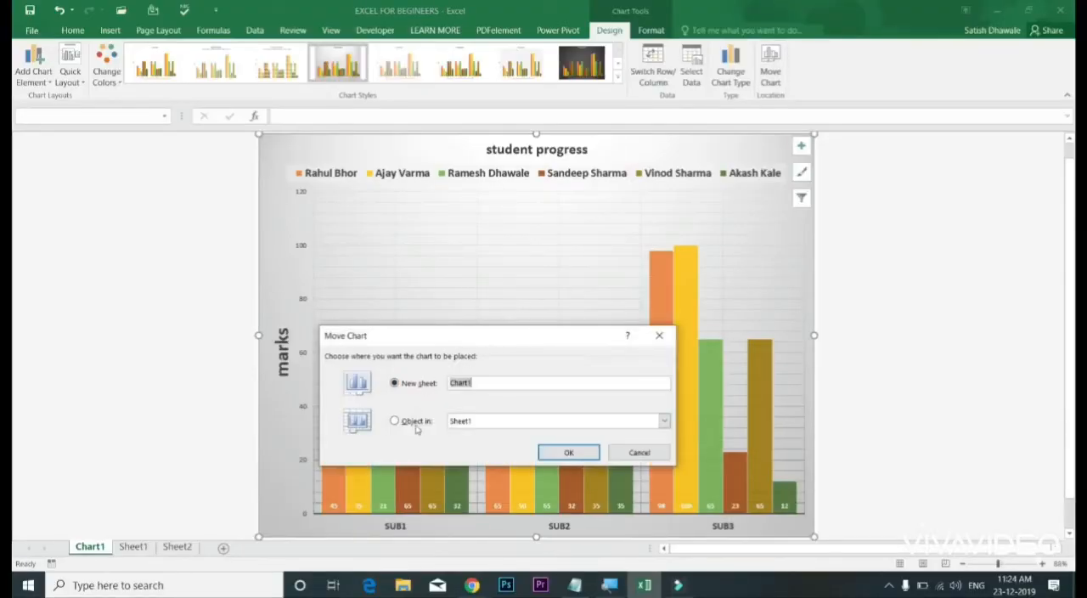
{"action": "left_click", "coordinate": [414, 422]}
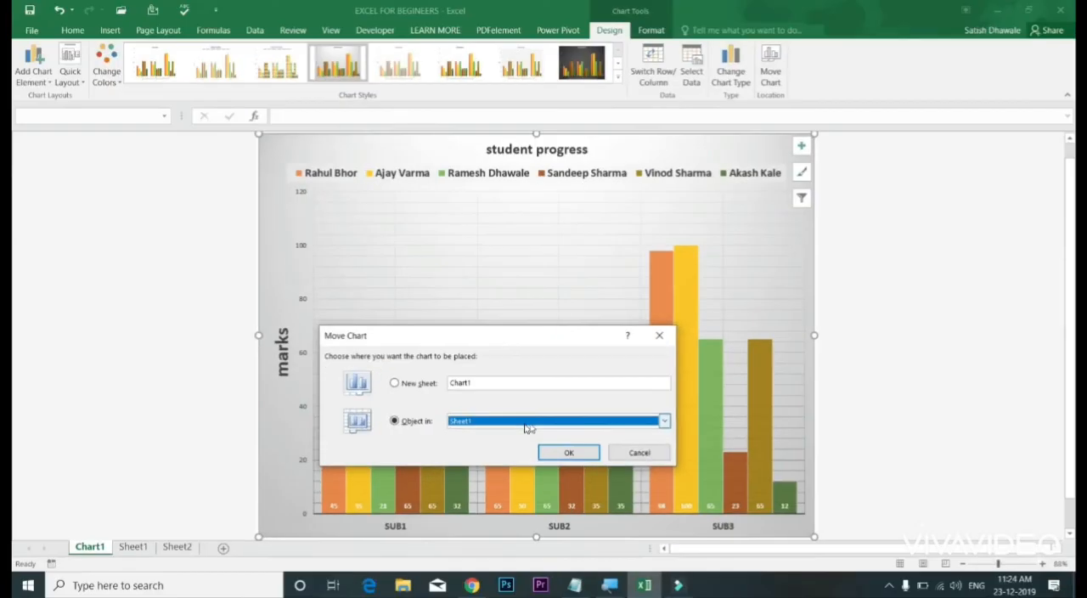
{"action": "left_click", "coordinate": [569, 452]}
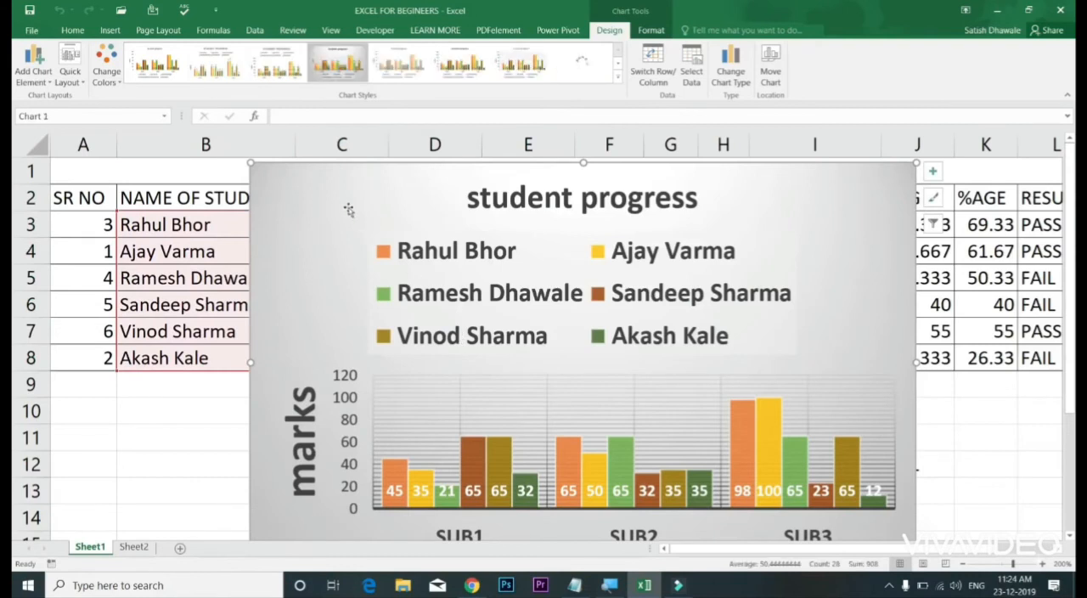
Step: Reduce the font size of the chart legend to 6
{"action": "left_click", "coordinate": [467, 285]}
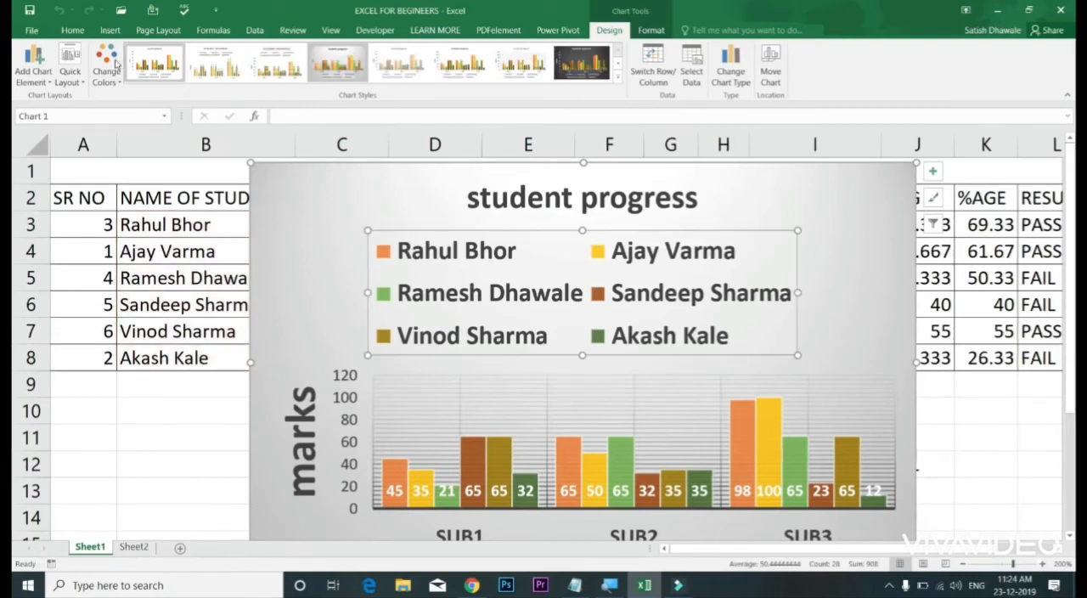
{"action": "left_click", "coordinate": [72, 30]}
{"action": "left_click", "coordinate": [238, 54]}
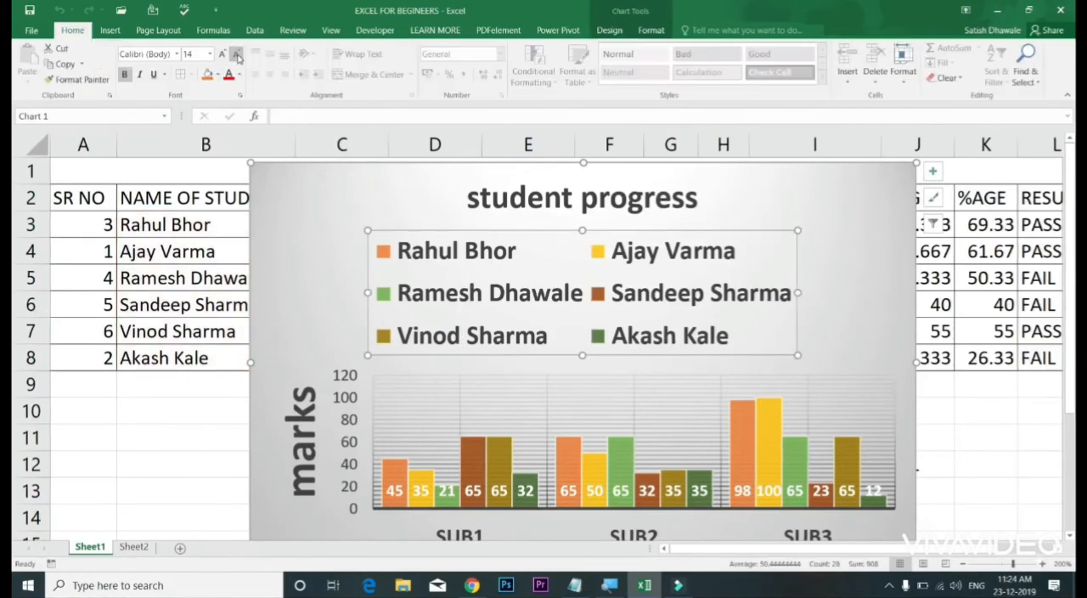
{"action": "left_click", "coordinate": [238, 55]}
{"action": "left_click", "coordinate": [238, 55]}
{"action": "left_click", "coordinate": [238, 54]}
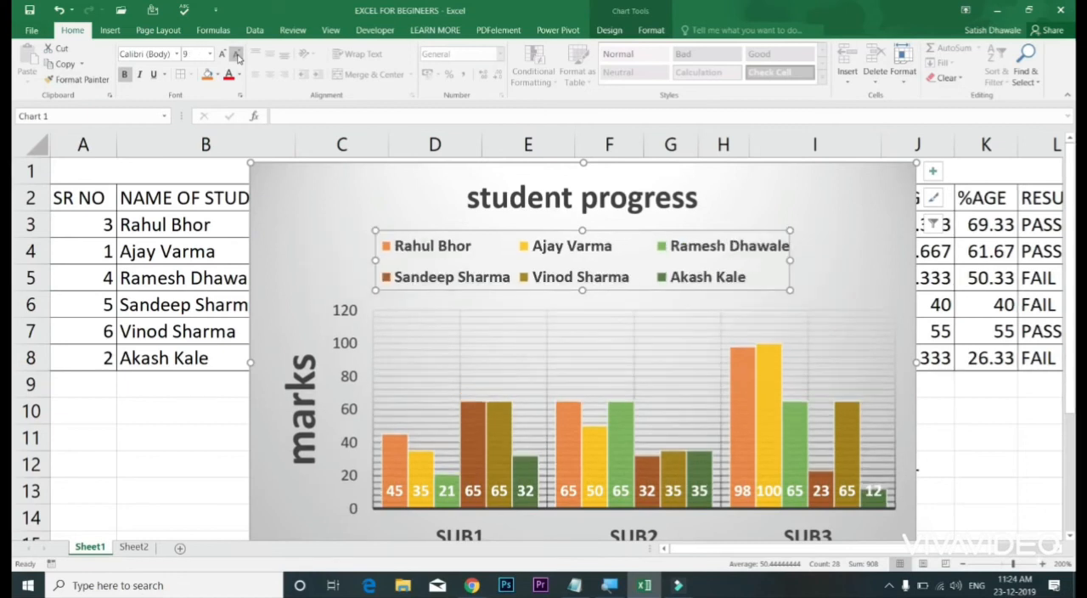
{"action": "left_click", "coordinate": [238, 54]}
{"action": "left_click", "coordinate": [238, 54]}
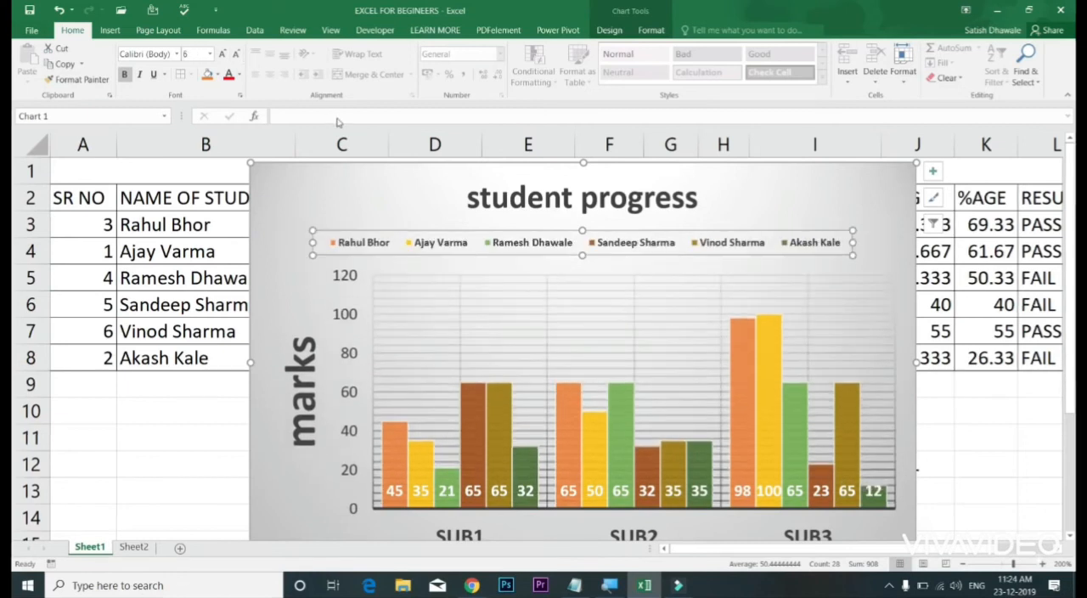
Step: Reduce the font size of the "marks" vertical axis title to 12
{"action": "left_click", "coordinate": [318, 405]}
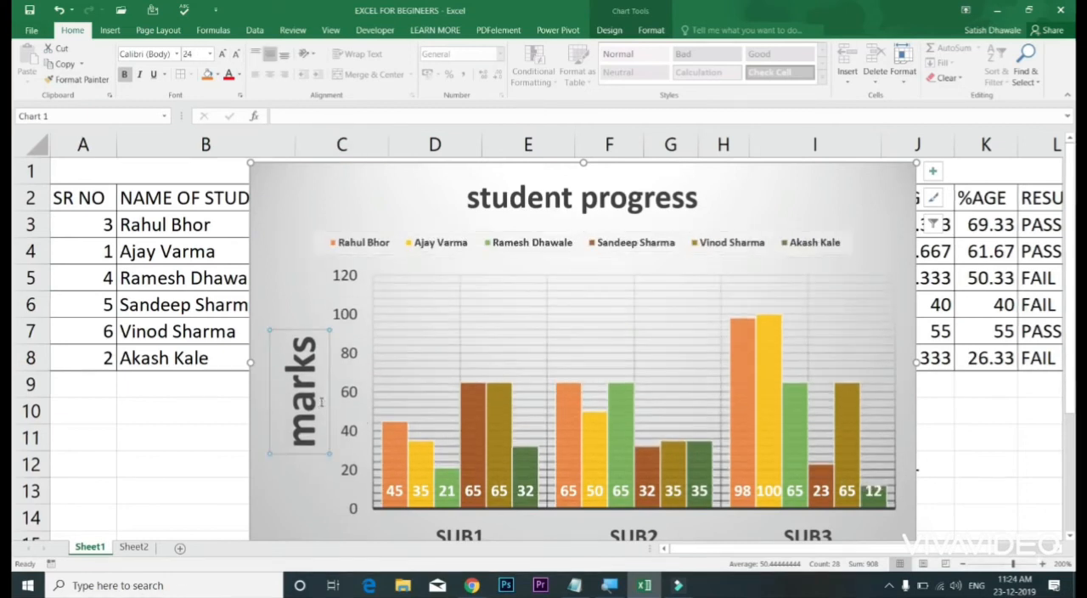
{"action": "left_click", "coordinate": [236, 56]}
{"action": "left_click", "coordinate": [236, 56]}
{"action": "left_click", "coordinate": [236, 56]}
{"action": "left_click", "coordinate": [236, 56]}
Step: Delete the minor horizontal, major horizontal and vertical gridlines from the chart's plot area
{"action": "left_click", "coordinate": [480, 331]}
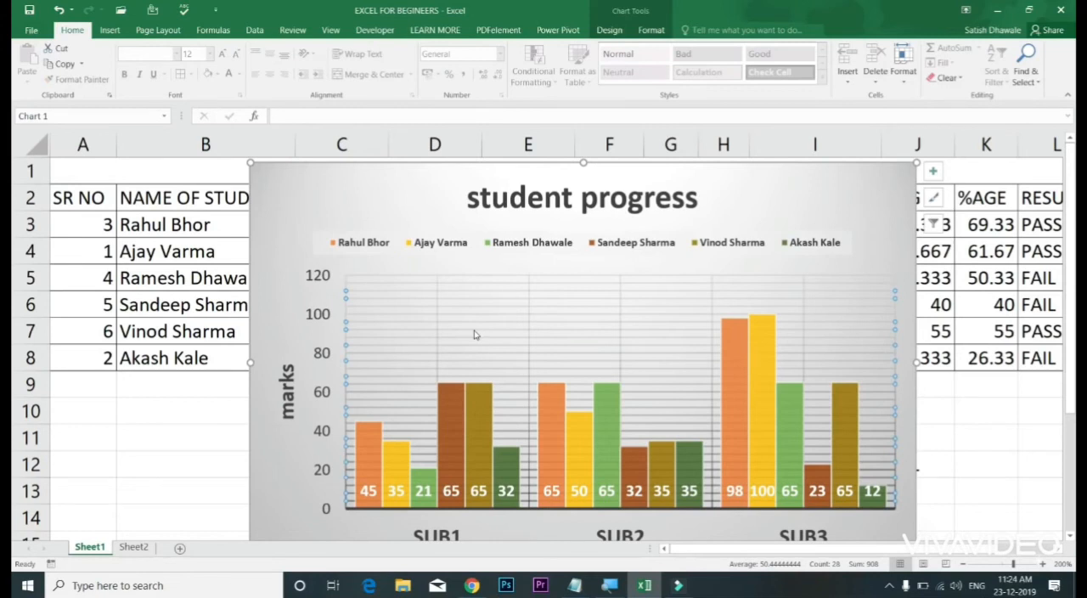
{"action": "left_click", "coordinate": [465, 315]}
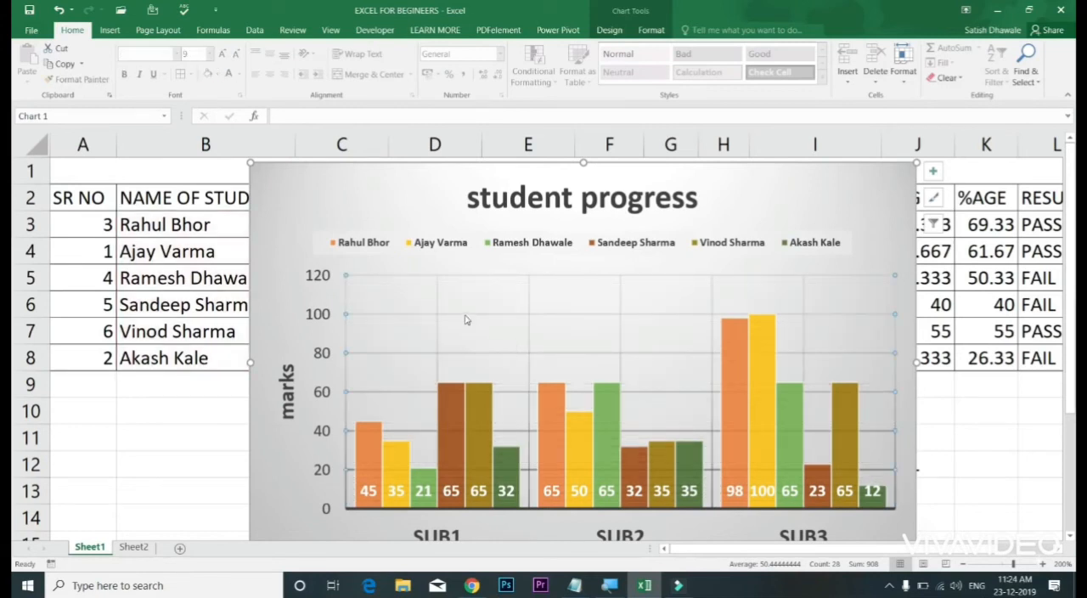
{"action": "key", "text": "Delete"}
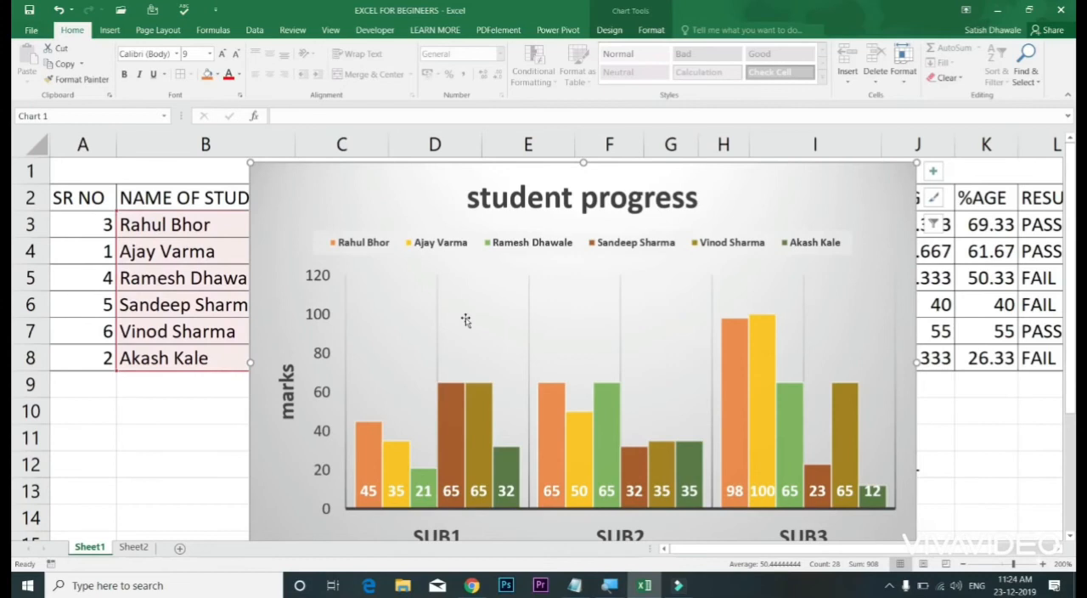
{"action": "left_click", "coordinate": [438, 321]}
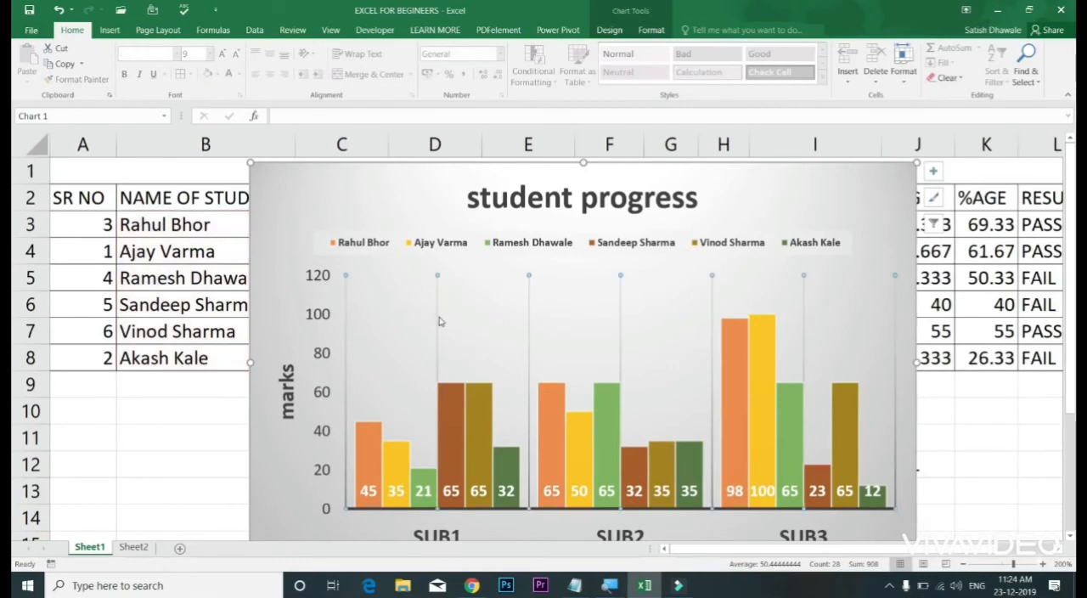
{"action": "key", "text": "Delete"}
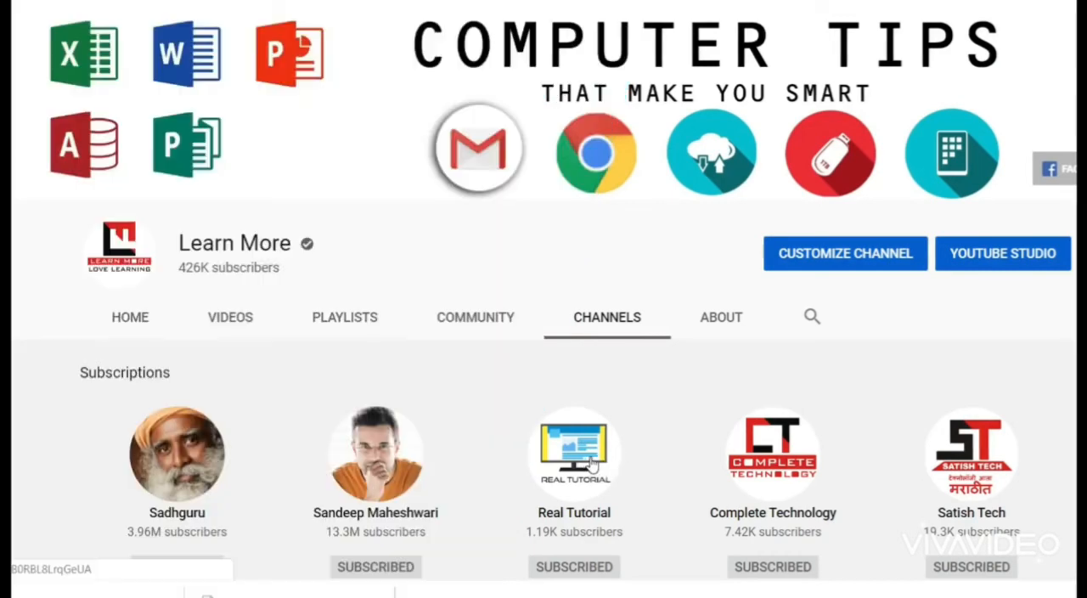
Step: Switch to YouTube in the browser and open the playlists of the Real Tutorial channel
{"action": "left_click", "coordinate": [590, 461]}
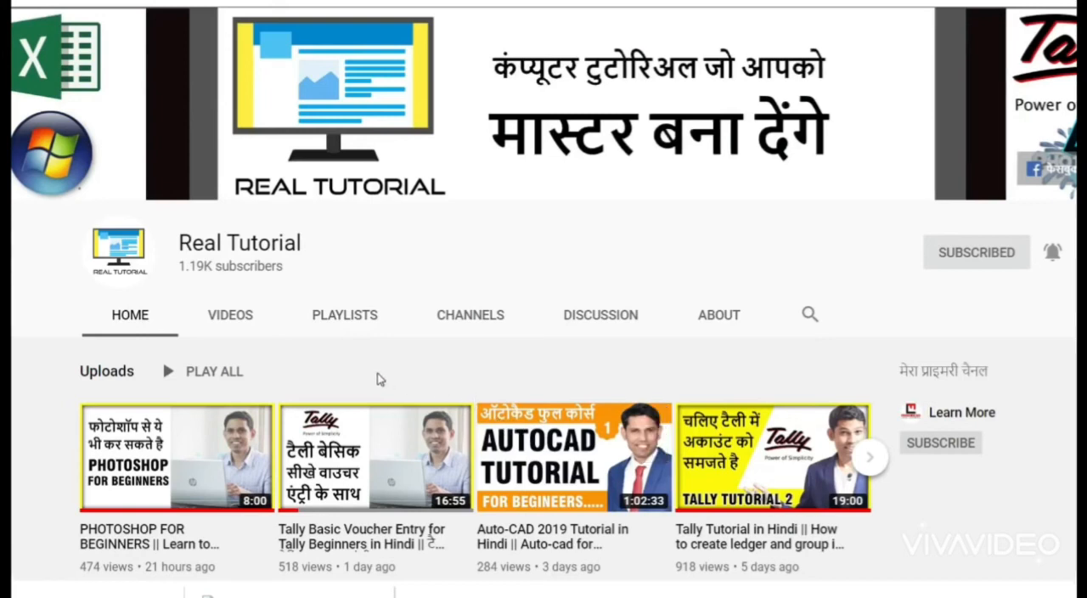
{"action": "left_click", "coordinate": [362, 329]}
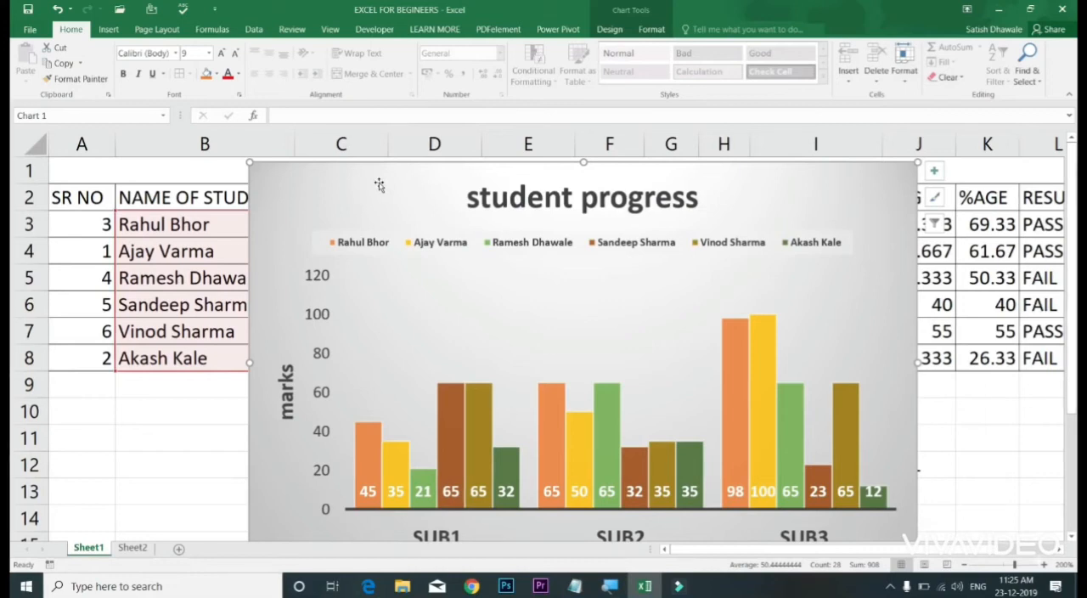
Step: Back in Excel, open the fill formatting options for the chart area
{"action": "right_click", "coordinate": [387, 195]}
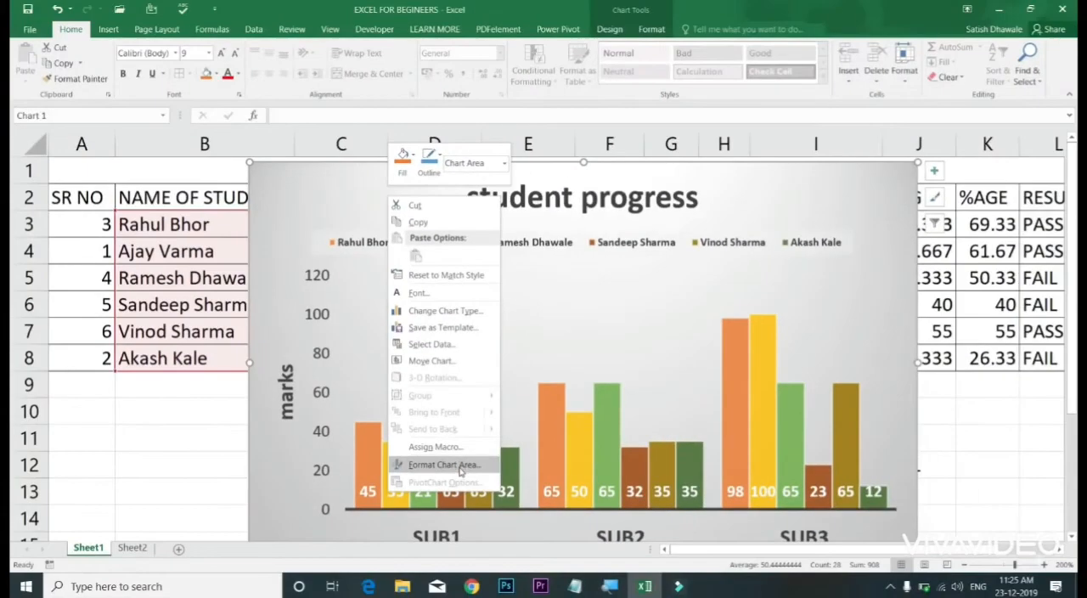
{"action": "left_click", "coordinate": [443, 464]}
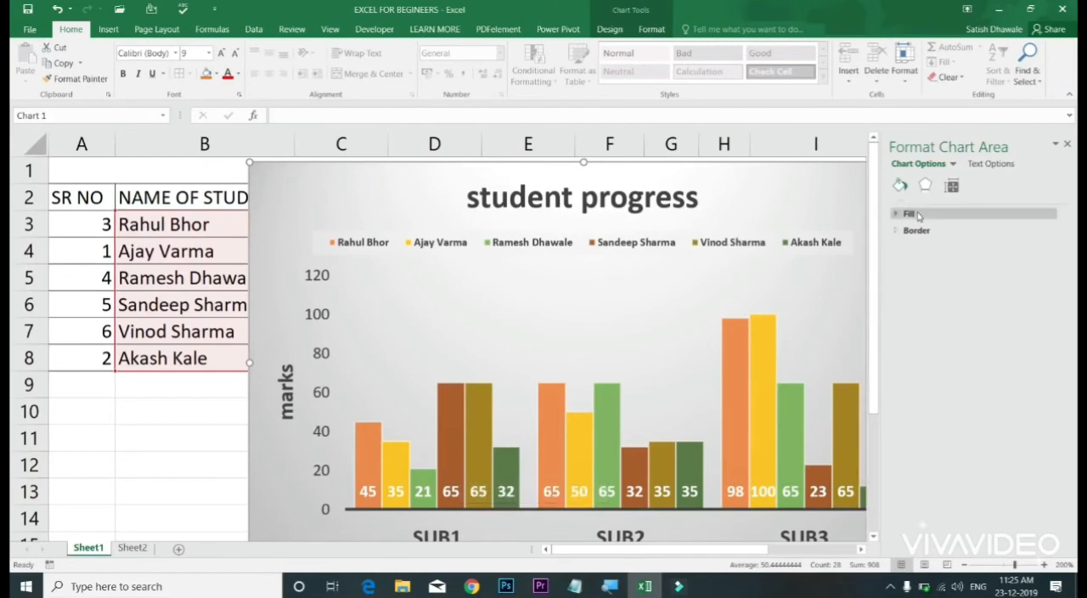
{"action": "left_click", "coordinate": [909, 214]}
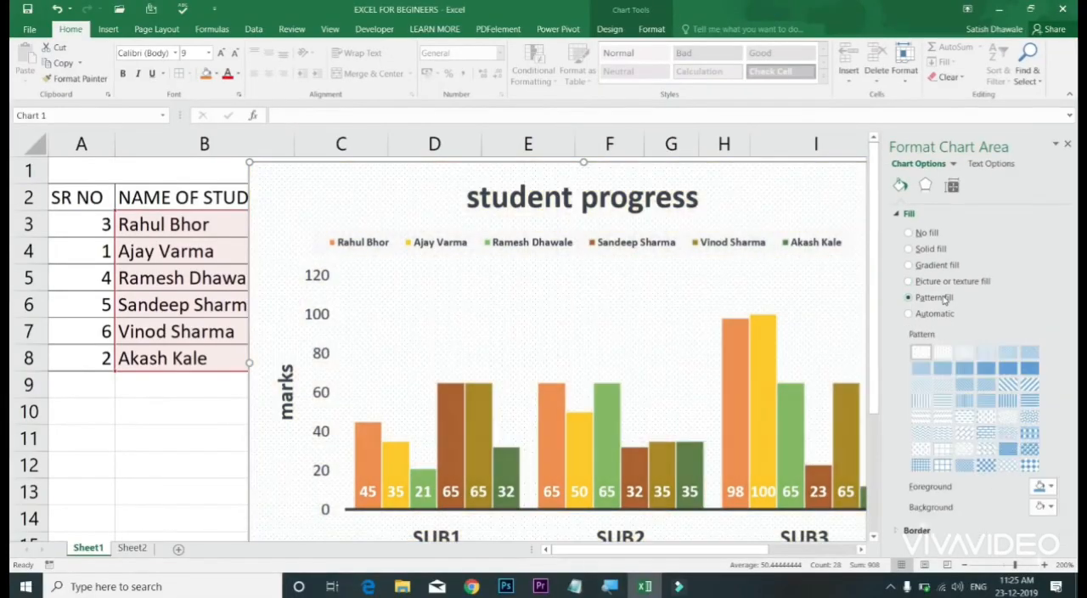
Step: Try several pattern fills on the chart area, including vertical lines and a grid, and reset the fill to Automatic
{"action": "left_click", "coordinate": [965, 383]}
{"action": "left_click", "coordinate": [966, 400]}
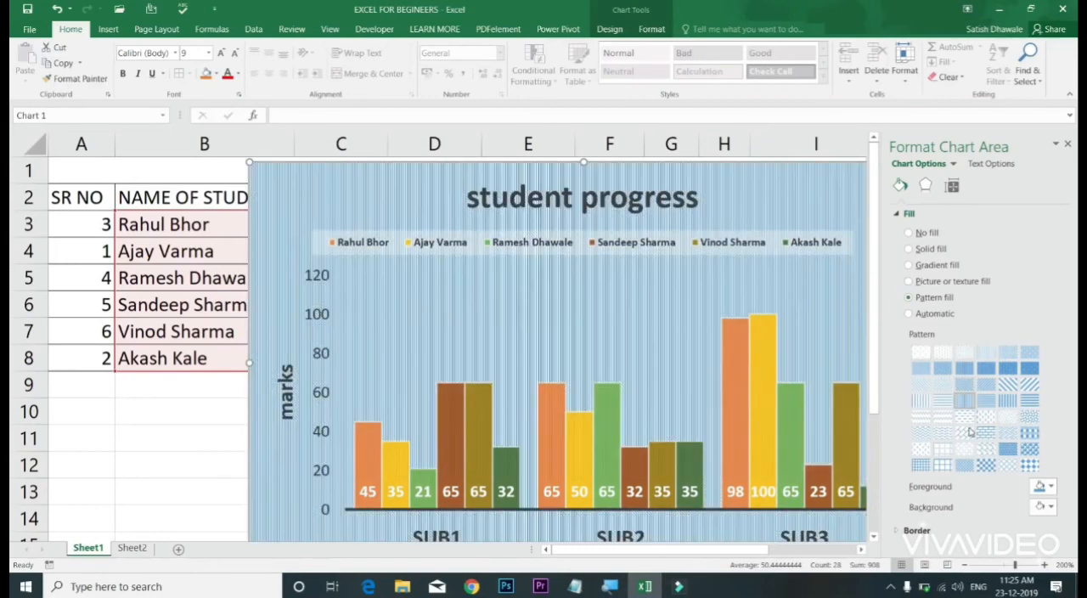
{"action": "left_click", "coordinate": [968, 432]}
{"action": "left_click", "coordinate": [1008, 433]}
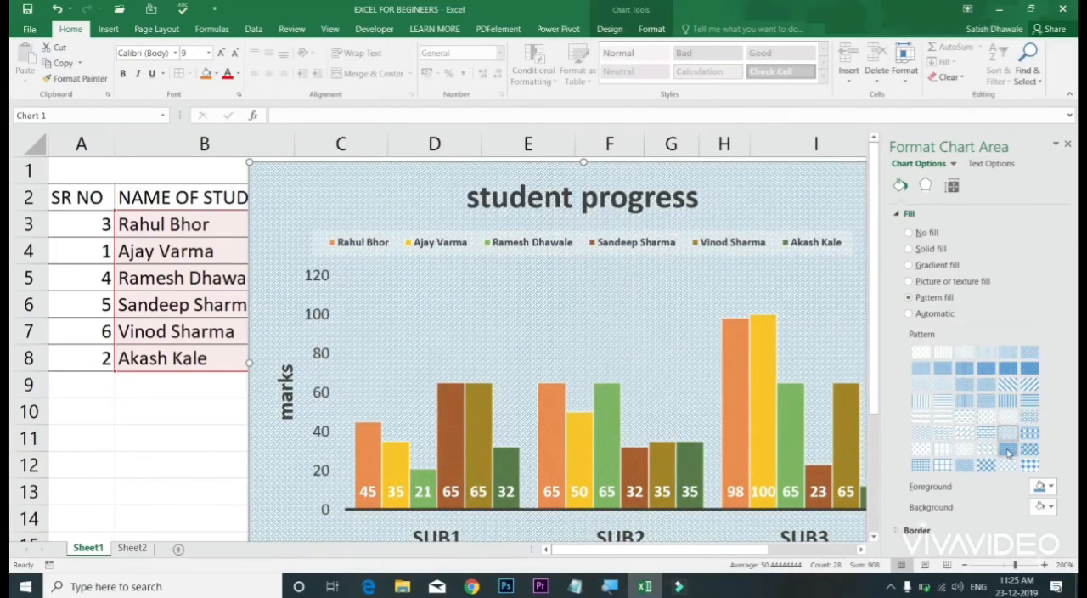
{"action": "left_click", "coordinate": [1008, 449]}
{"action": "left_click", "coordinate": [966, 450]}
{"action": "left_click", "coordinate": [941, 450]}
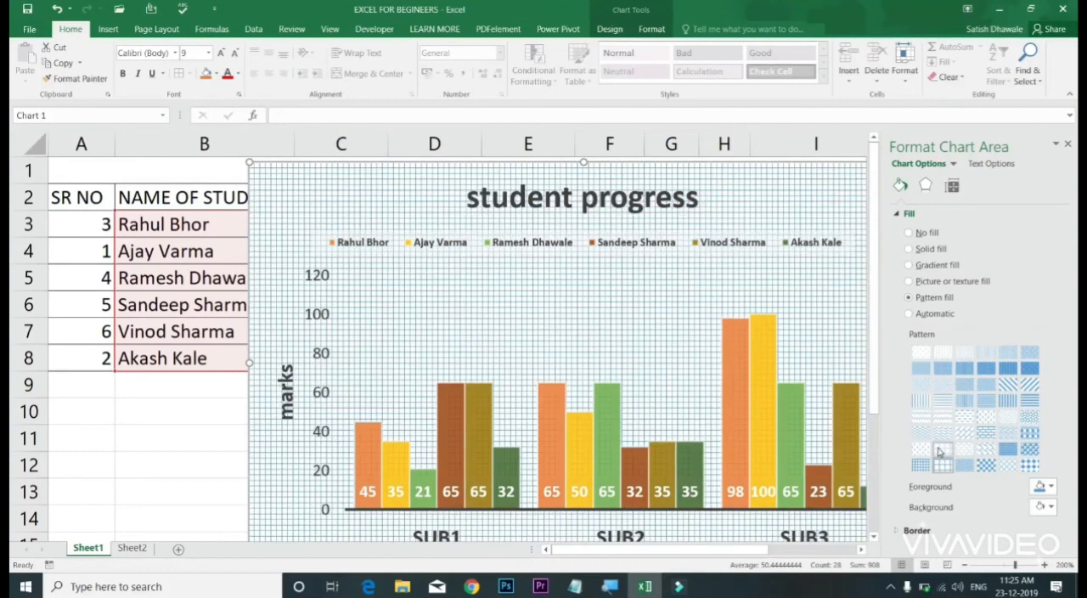
{"action": "left_click", "coordinate": [910, 314]}
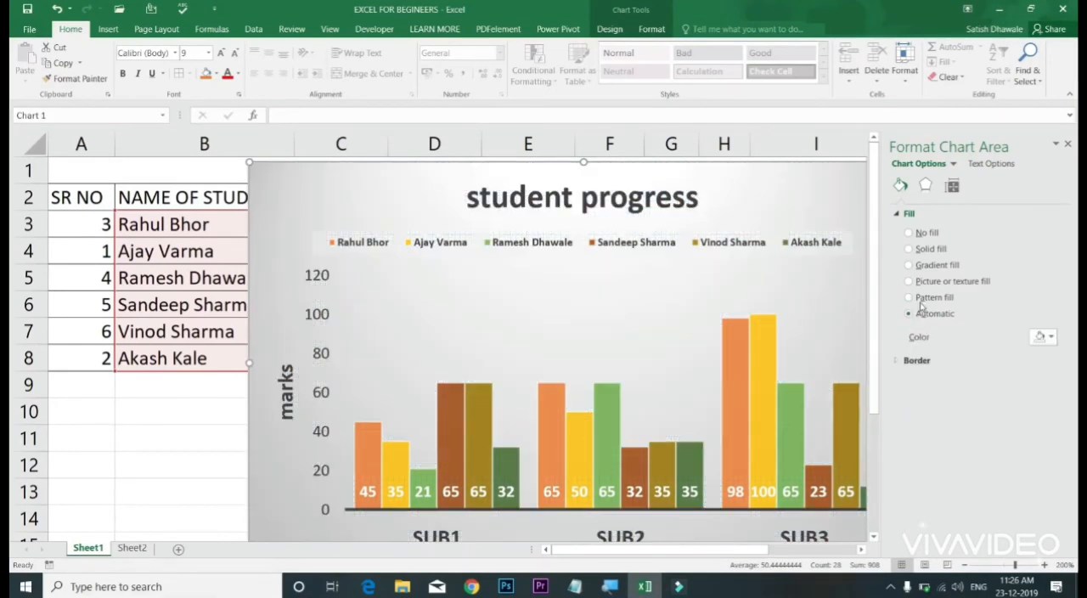
Step: Fill the chart area with the picture file "statistica positive" from the Pictures folder
{"action": "left_click", "coordinate": [926, 281]}
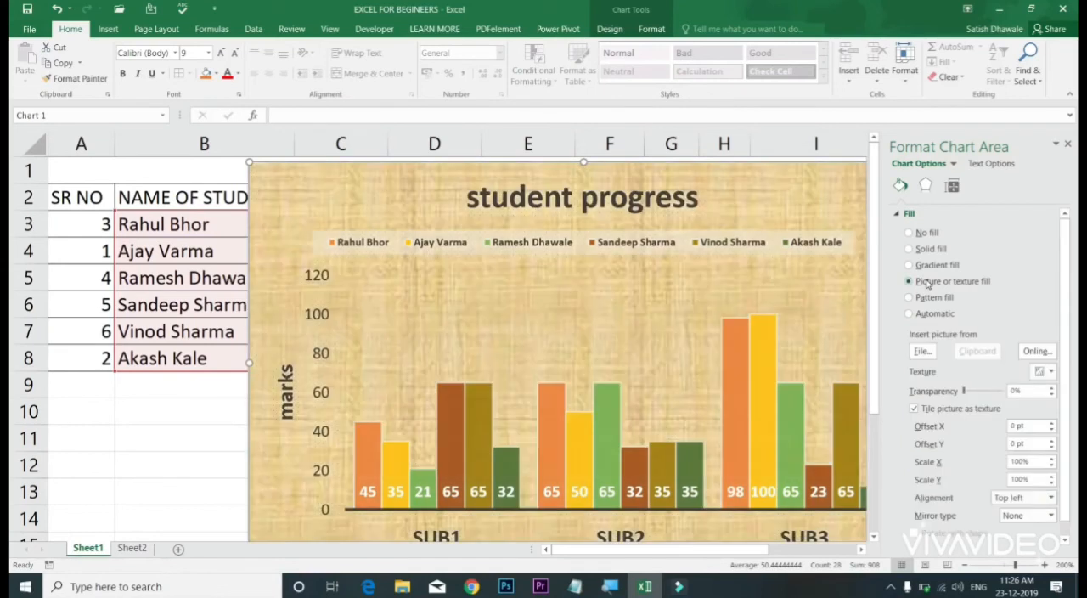
{"action": "left_click", "coordinate": [923, 353]}
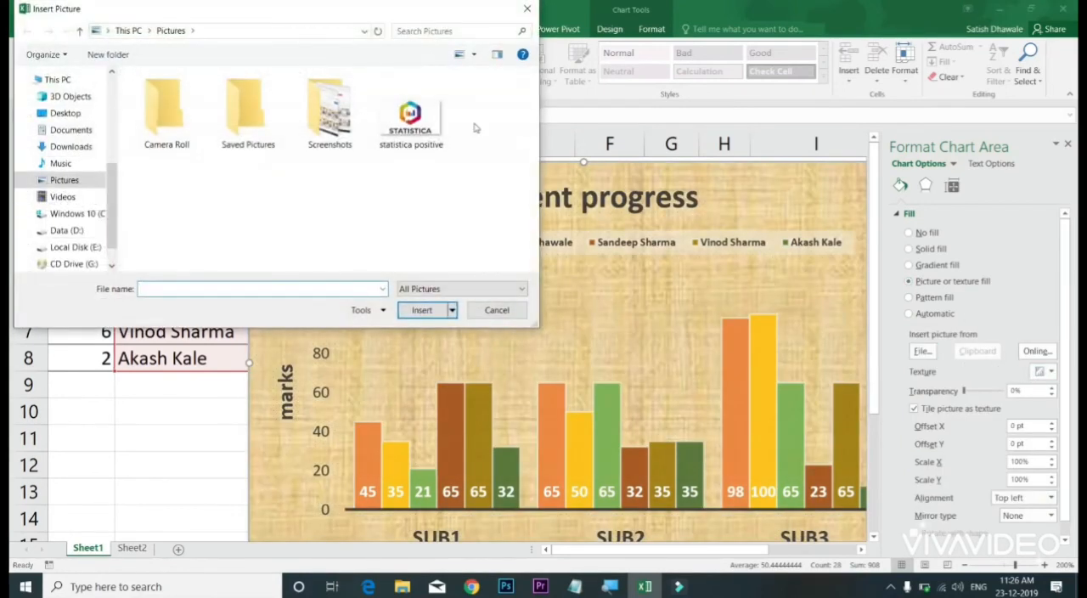
{"action": "double_click", "coordinate": [434, 127]}
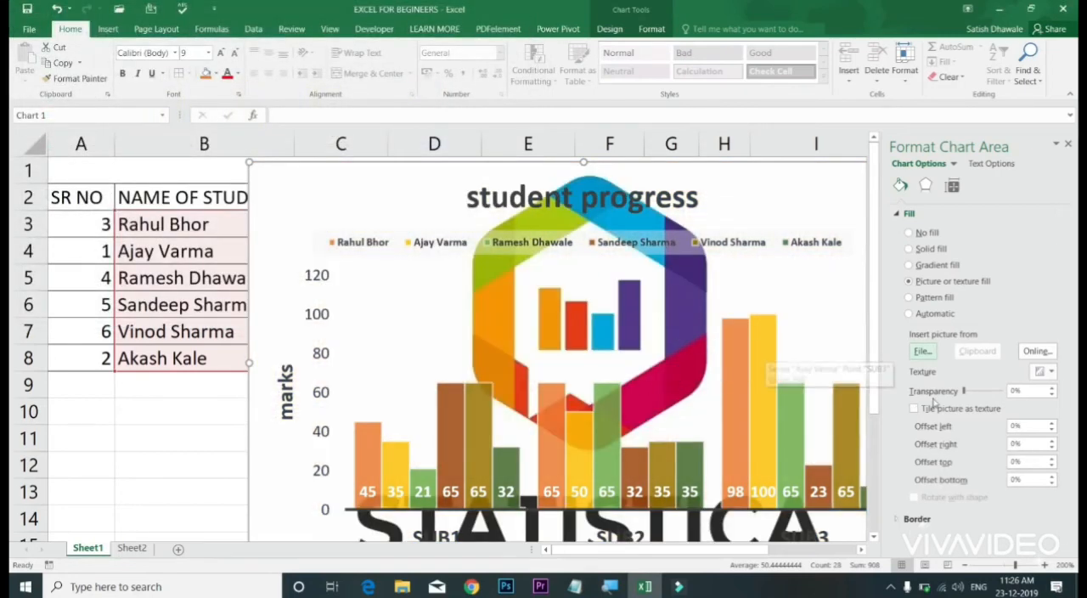
Step: Set the transparency of the chart area's picture fill to 74%
{"action": "left_click", "coordinate": [991, 391]}
{"action": "left_click_drag", "start_coordinate": [966, 391], "coordinate": [999, 391]}
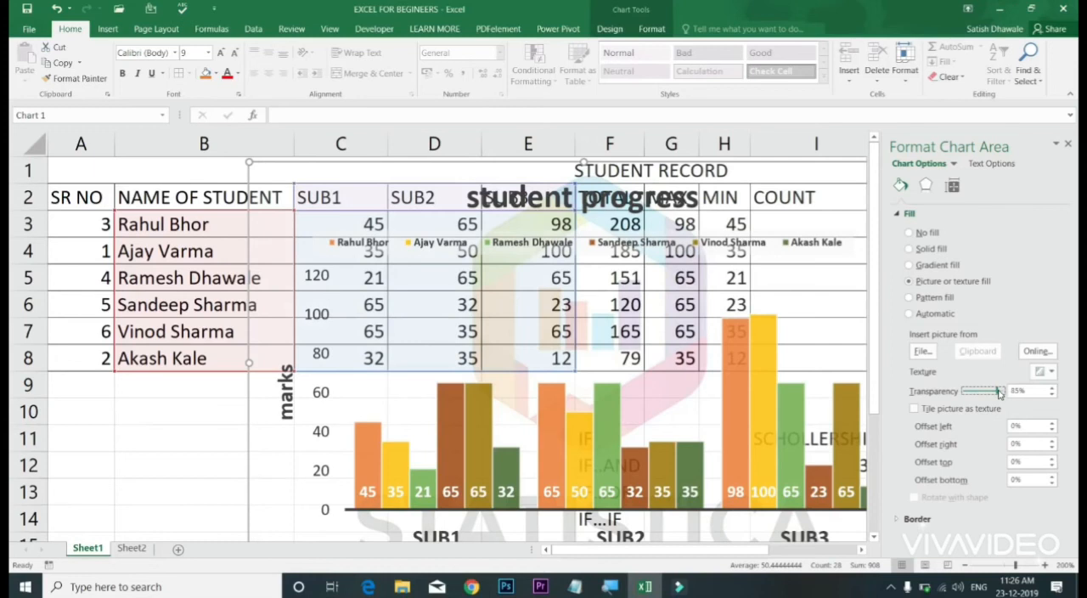
{"action": "left_click_drag", "start_coordinate": [997, 391], "coordinate": [993, 392]}
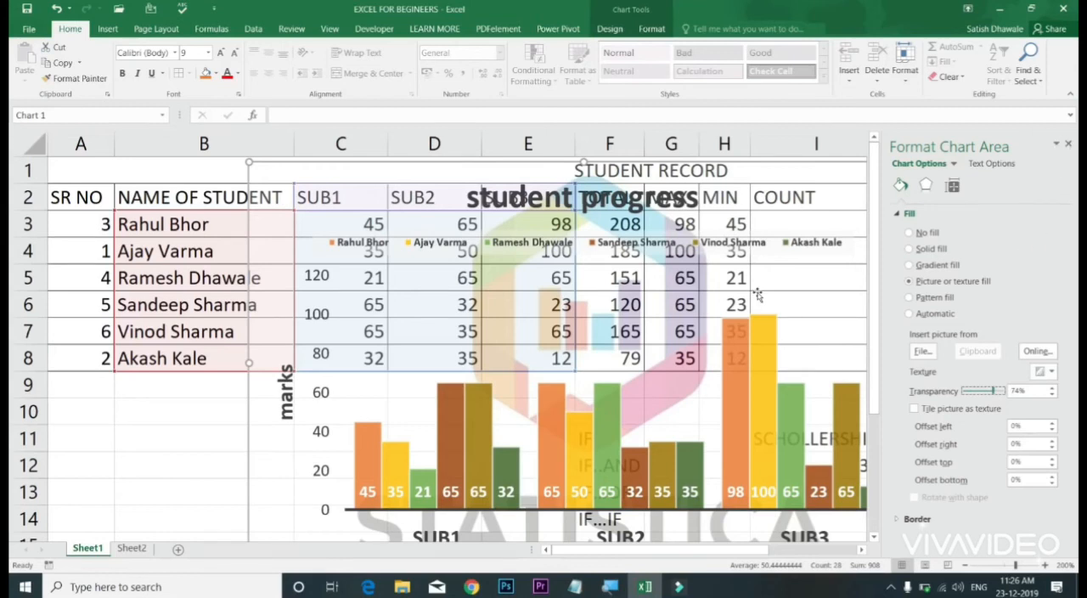
Step: Close the formatting options for the chart area
{"action": "left_click", "coordinate": [1068, 144]}
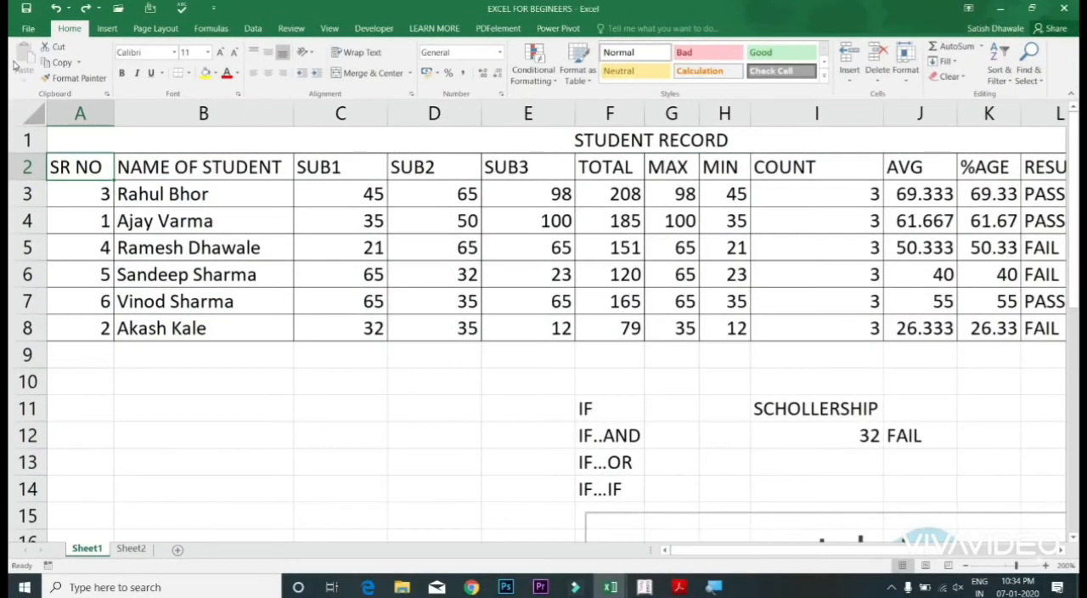
Step: Copy the student name column B2:B8, including its header, and paste it starting at cell B10
{"action": "left_click_drag", "start_coordinate": [186, 169], "coordinate": [187, 327]}
{"action": "key", "text": "ctrl+c"}
{"action": "left_click", "coordinate": [194, 391]}
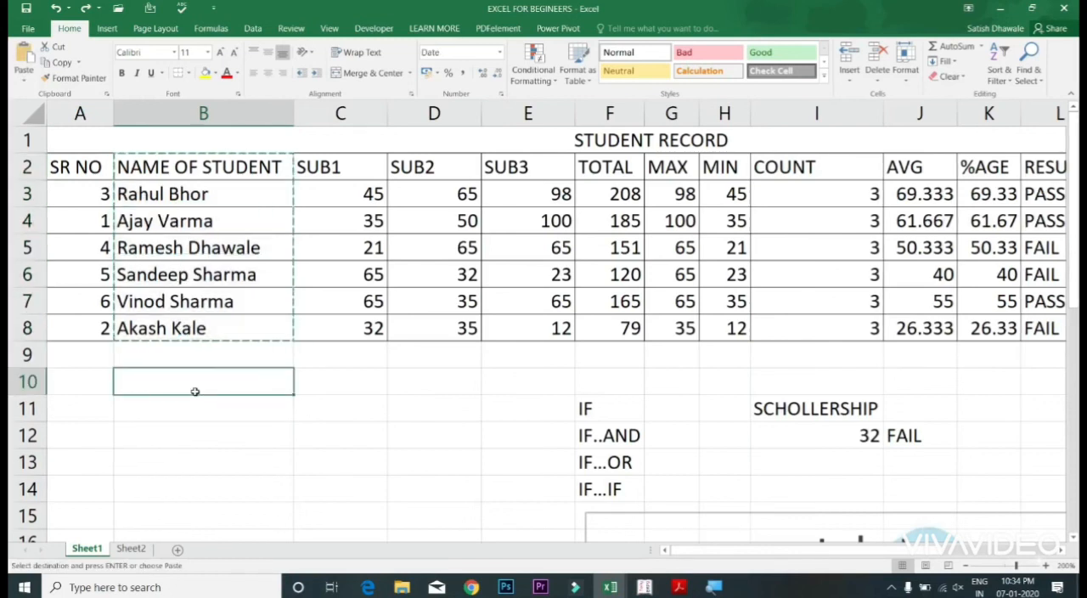
{"action": "left_click", "coordinate": [26, 58]}
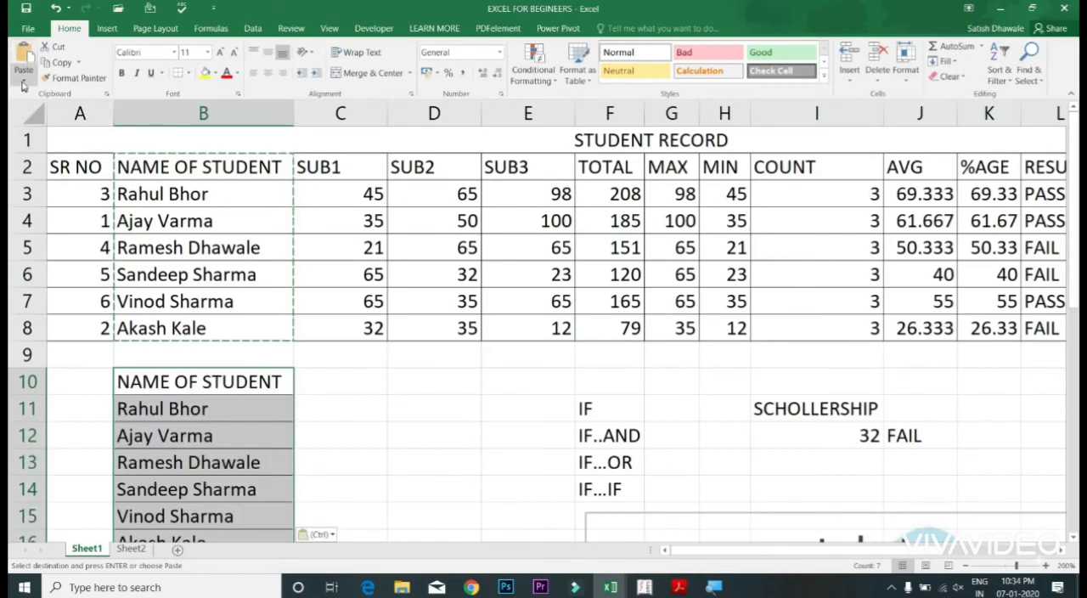
Step: Open Paste Special for the copied name column and look over the available paste options
{"action": "left_click", "coordinate": [24, 79]}
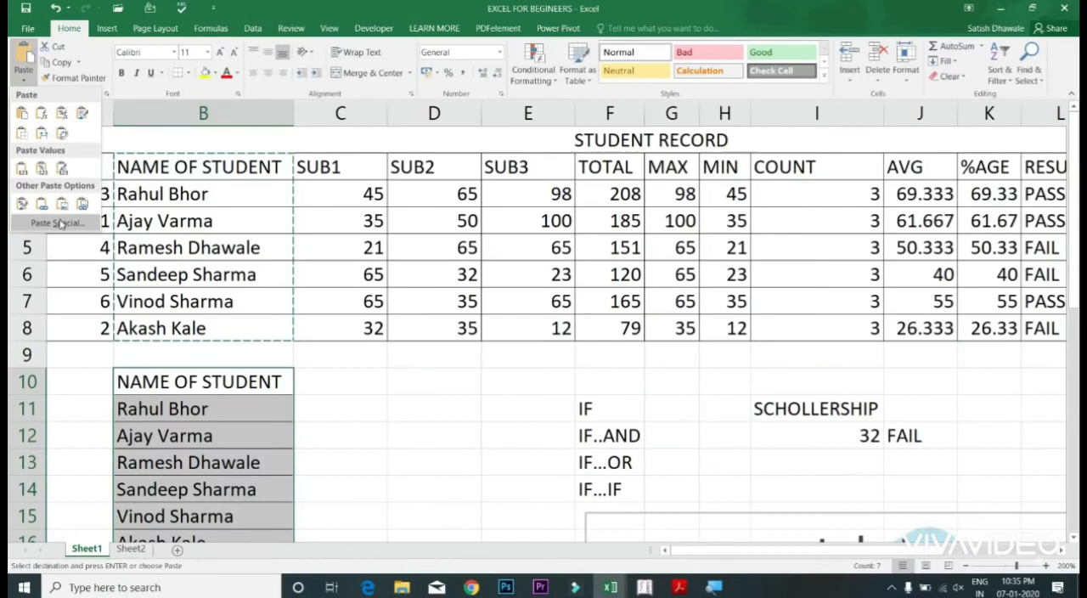
{"action": "left_click", "coordinate": [59, 223]}
{"action": "left_click_drag", "start_coordinate": [684, 270], "coordinate": [534, 242]}
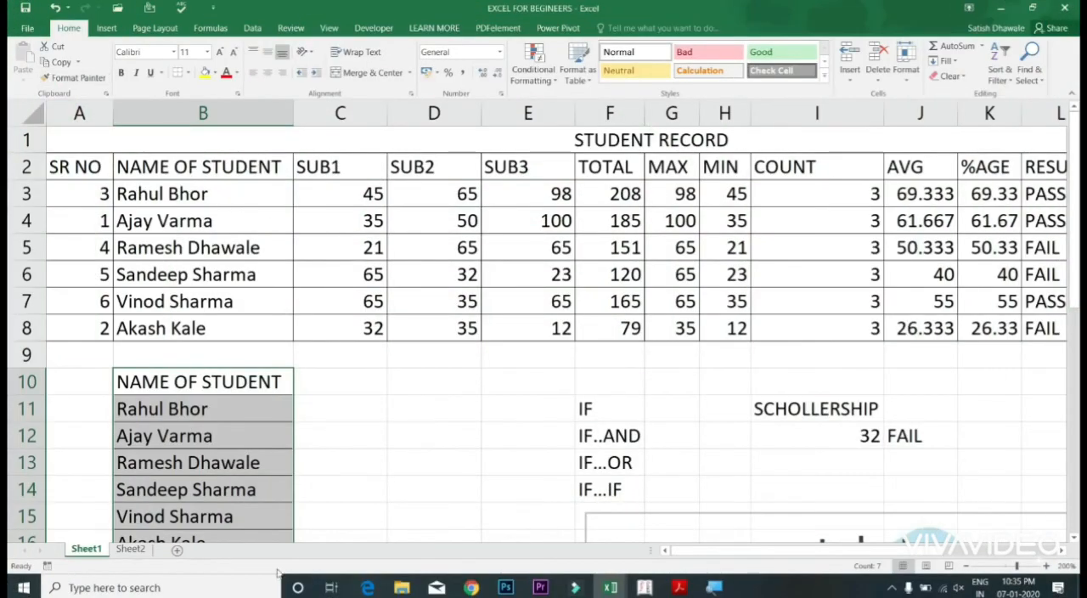
Step: Format the NAME OF STUDENT header in B10 with a light blue fill, bold and underline
{"action": "left_click", "coordinate": [233, 387]}
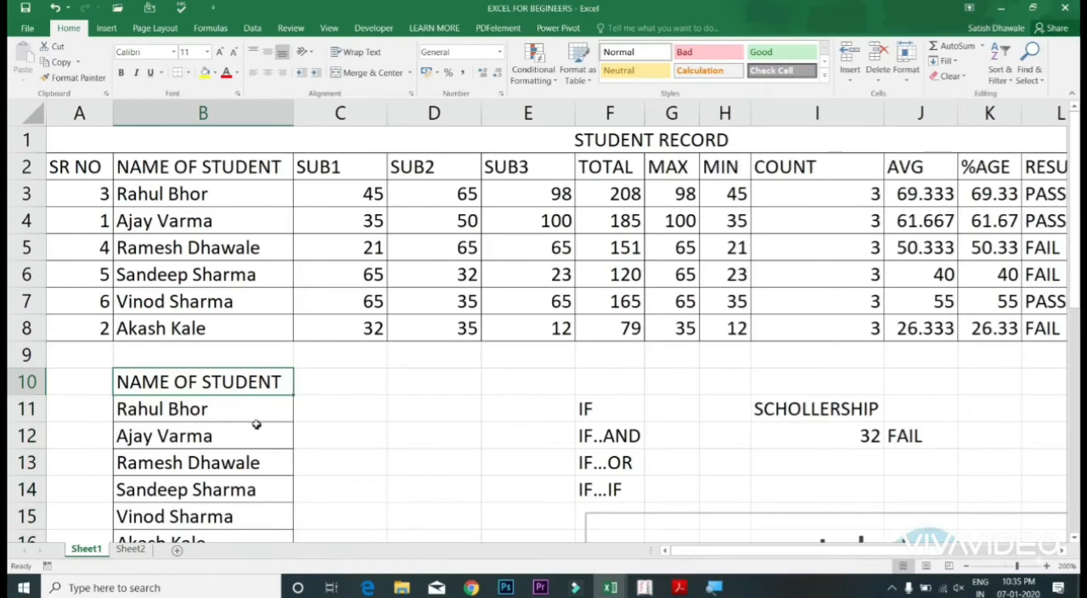
{"action": "left_click", "coordinate": [215, 73]}
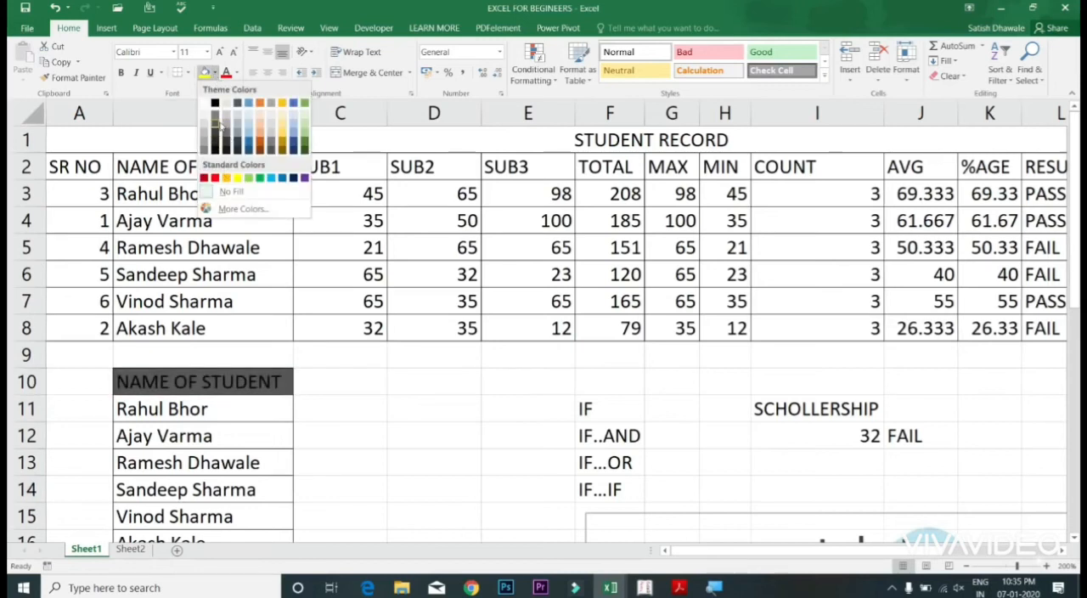
{"action": "left_click", "coordinate": [248, 136]}
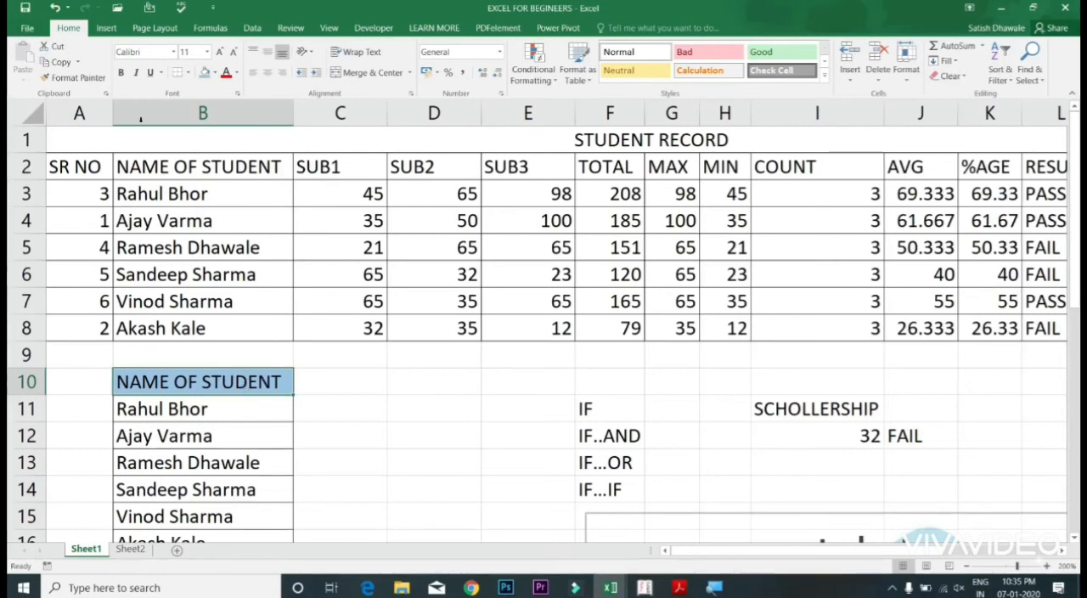
{"action": "key", "text": "ctrl+b"}
{"action": "left_click", "coordinate": [151, 74]}
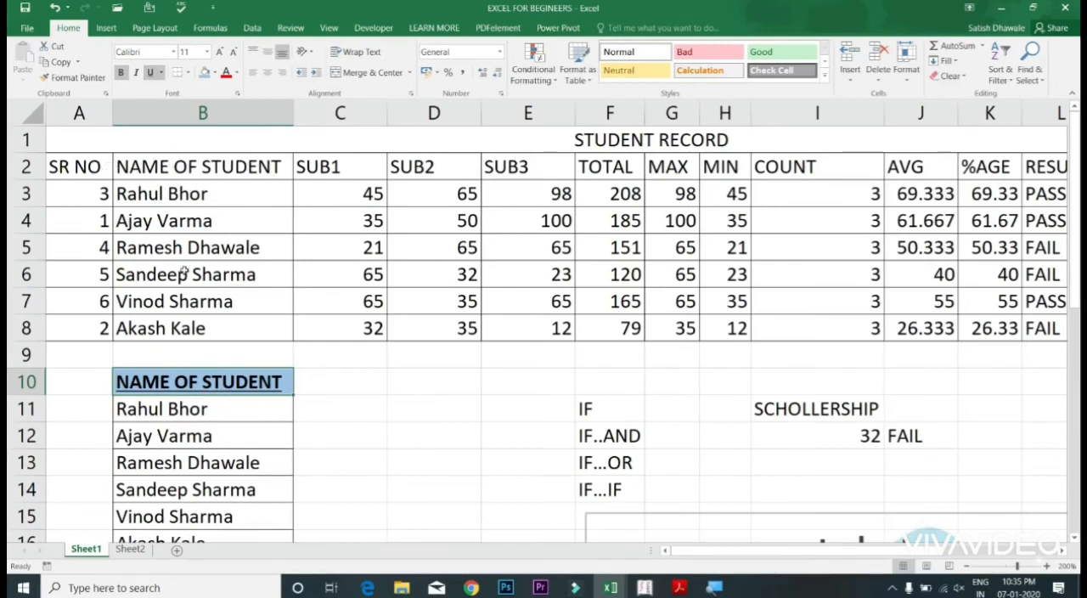
{"action": "left_click", "coordinate": [376, 418]}
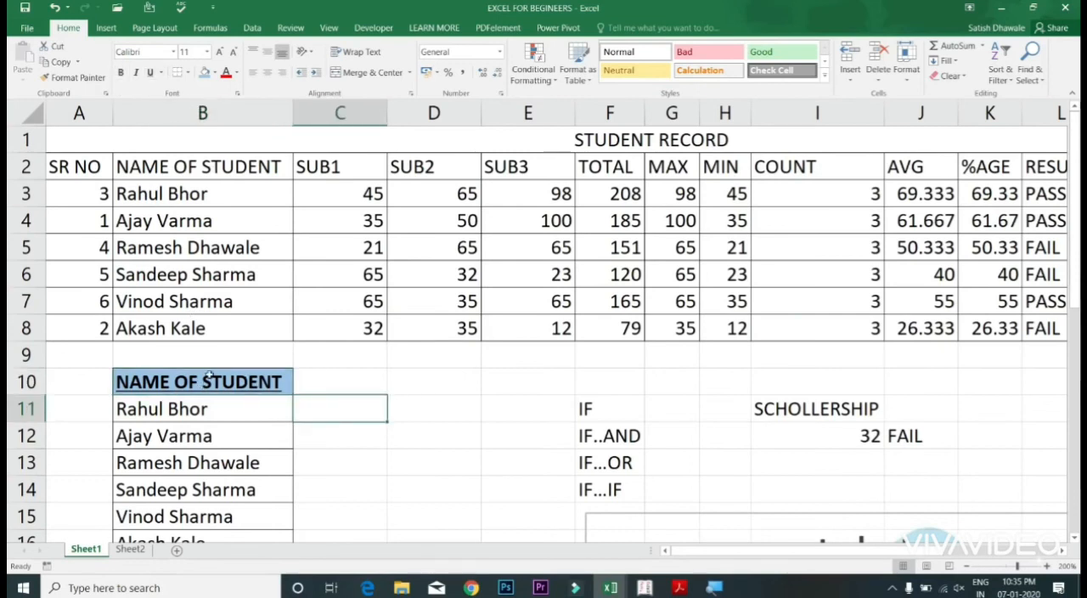
Step: Copy the formatting of cell B10 onto the student record table's header row with Format Painter
{"action": "left_click", "coordinate": [266, 377]}
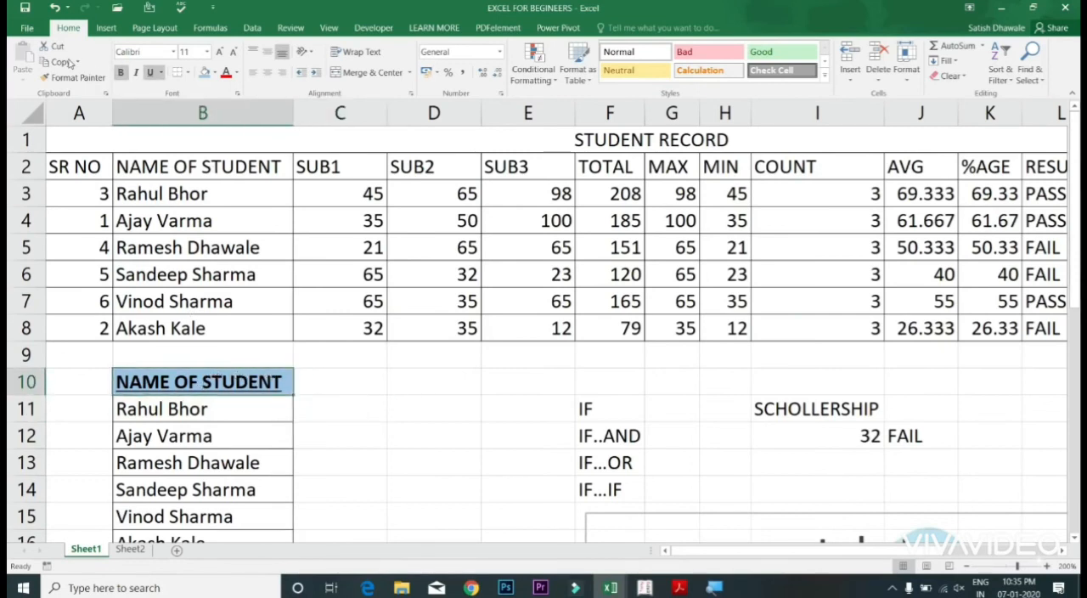
{"action": "left_click", "coordinate": [56, 78]}
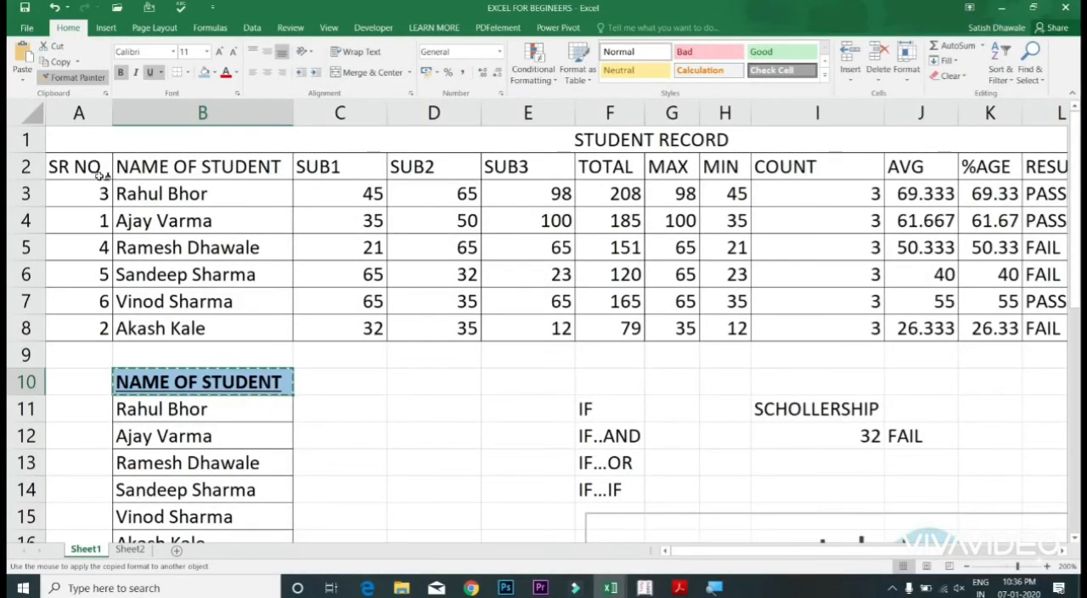
{"action": "mouse_move", "coordinate": [97, 169]}
{"action": "left_mouse_down"}
{"action": "mouse_move", "coordinate": [683, 176]}
{"action": "mouse_move", "coordinate": [724, 186]}
{"action": "mouse_move", "coordinate": [815, 173]}
{"action": "mouse_move", "coordinate": [922, 181]}
{"action": "mouse_move", "coordinate": [1050, 168]}
{"action": "left_mouse_up"}
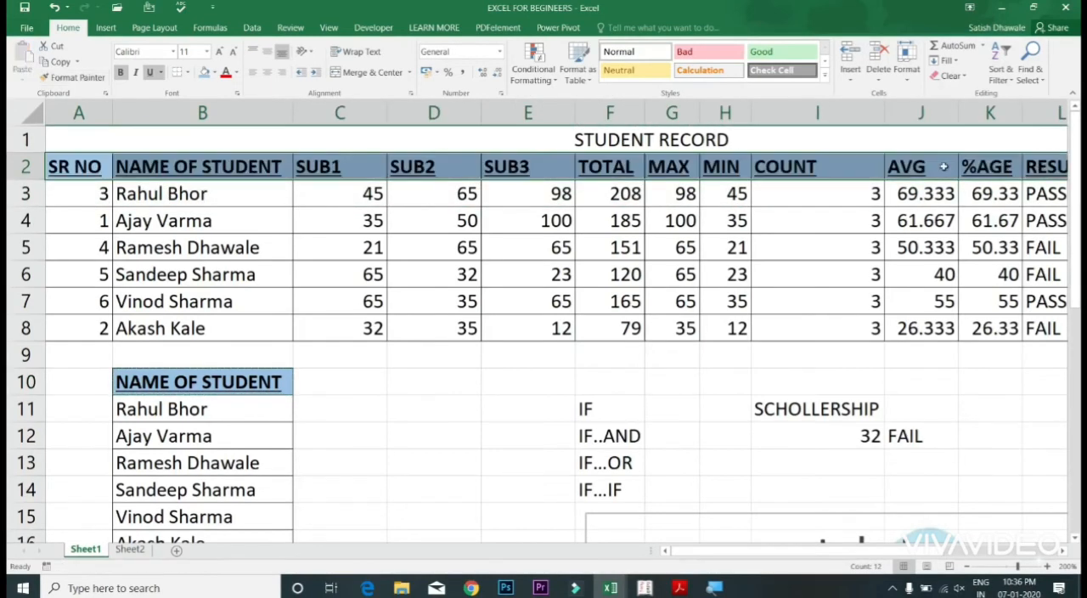
{"action": "left_click", "coordinate": [259, 197]}
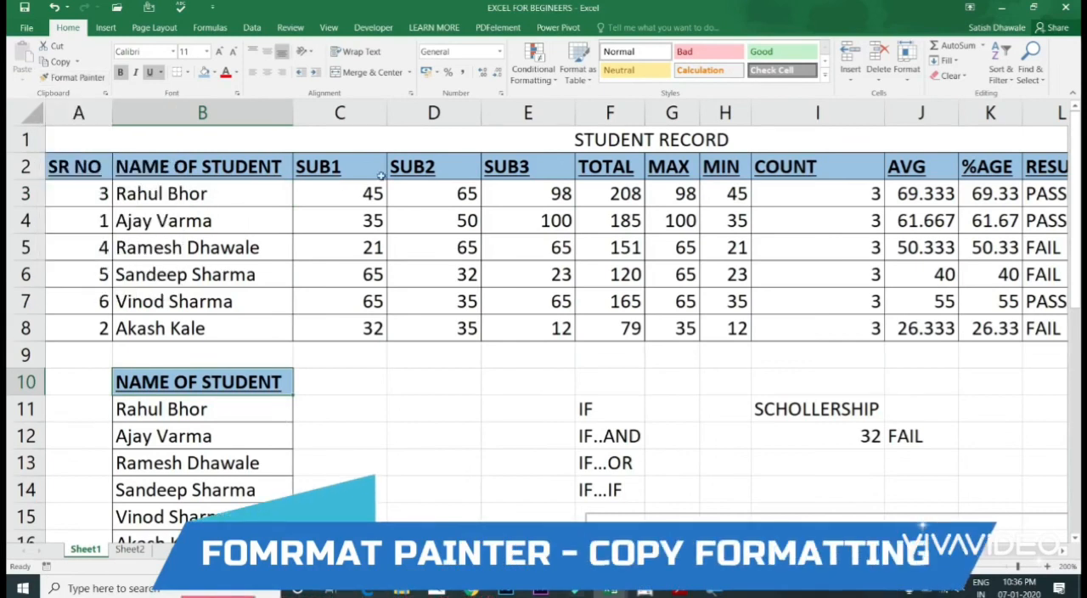
Step: Apply the formatting of cell B10 to the separate cells B4, B6, B8 and I11 with a locked Format Painter
{"action": "left_click", "coordinate": [72, 78]}
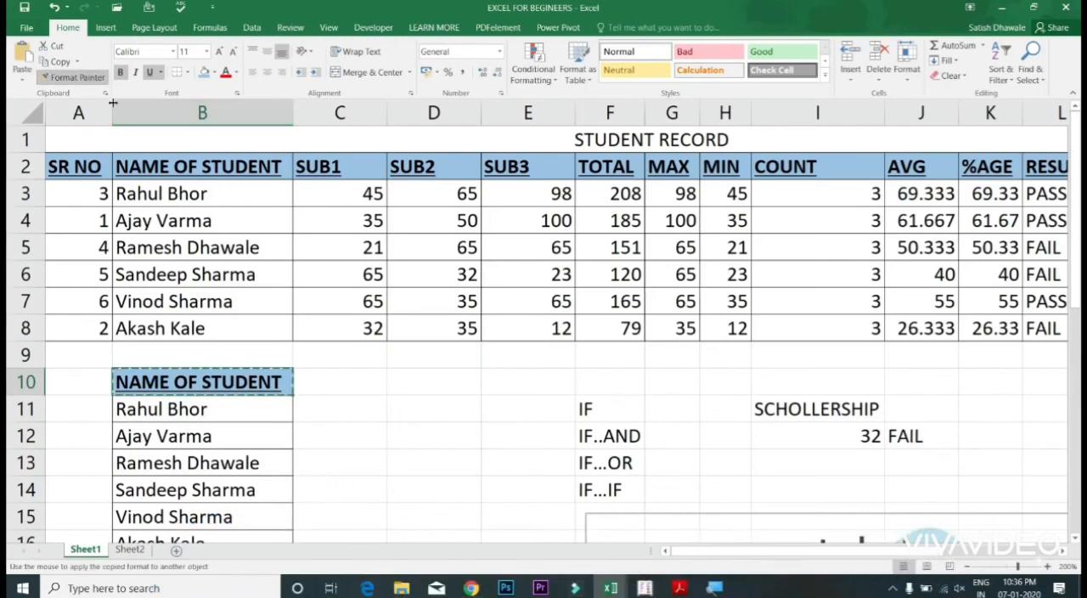
{"action": "left_click", "coordinate": [215, 221]}
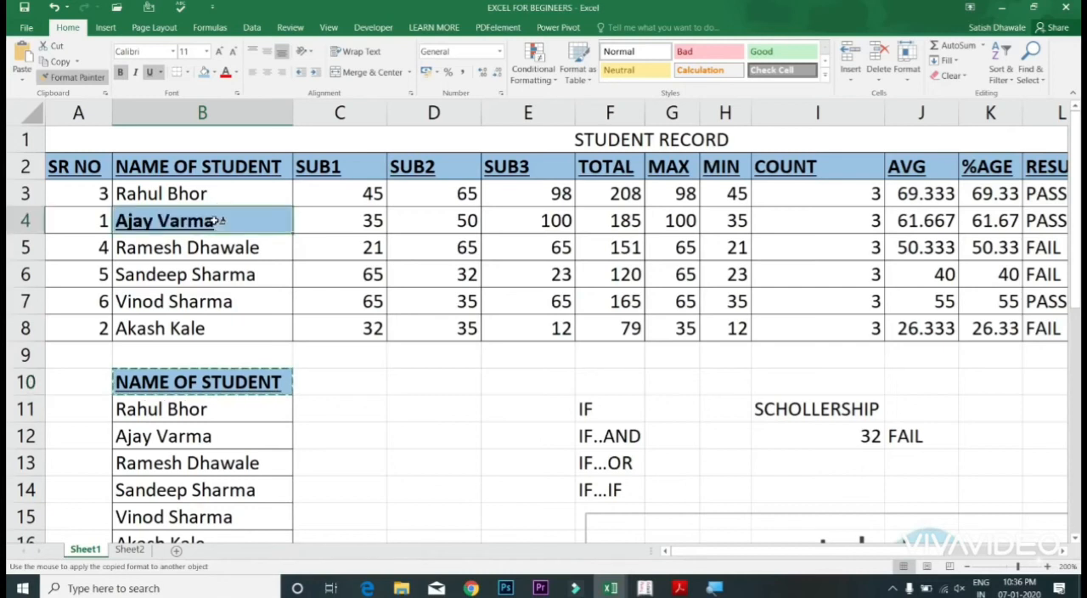
{"action": "left_click", "coordinate": [259, 274]}
{"action": "left_click", "coordinate": [255, 324]}
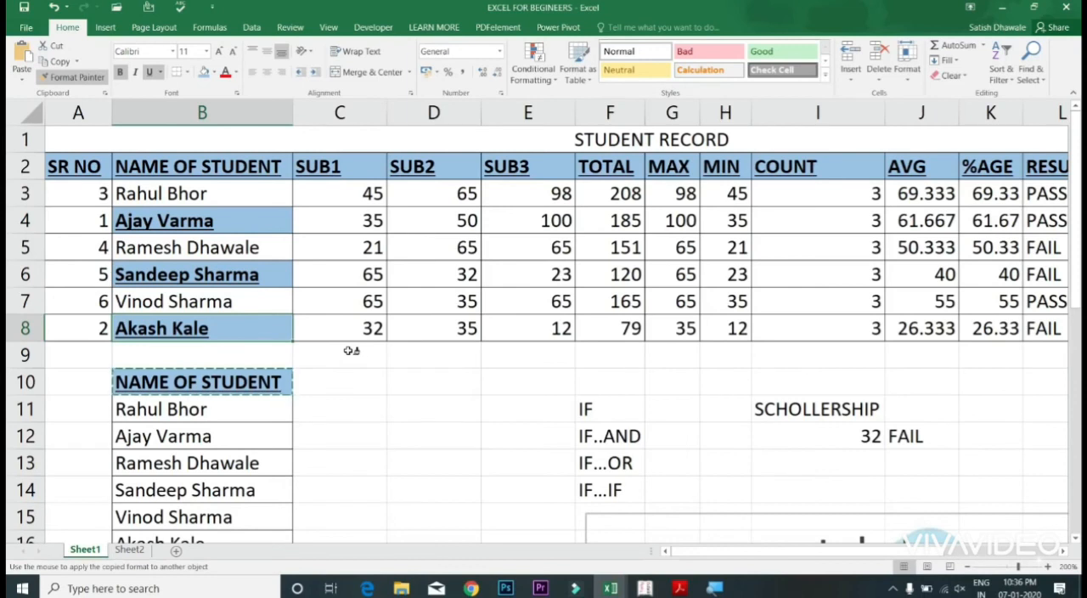
{"action": "left_click", "coordinate": [836, 416]}
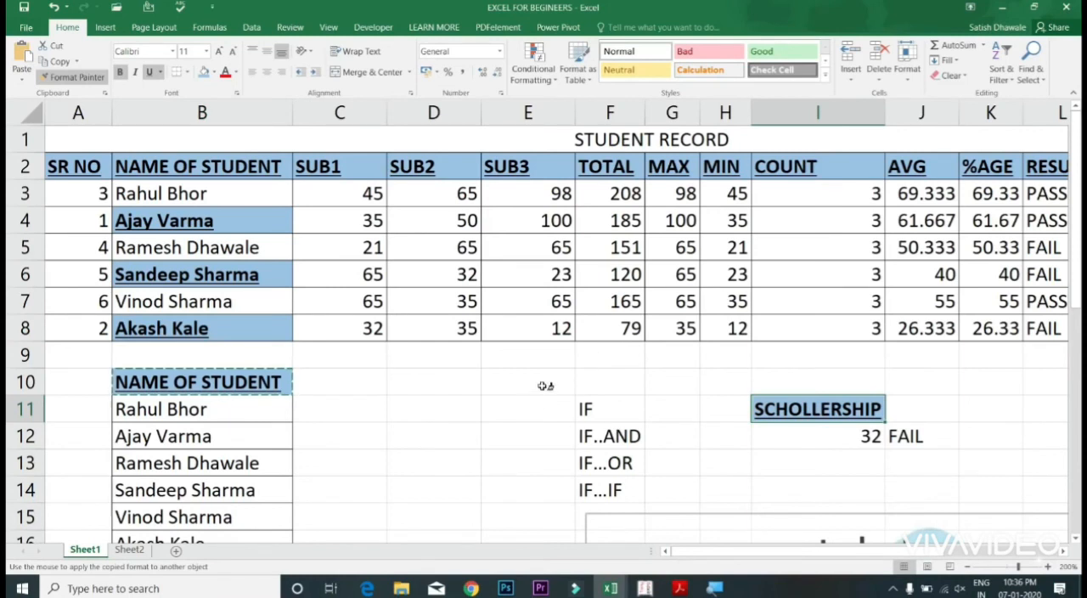
{"action": "key", "text": "Escape"}
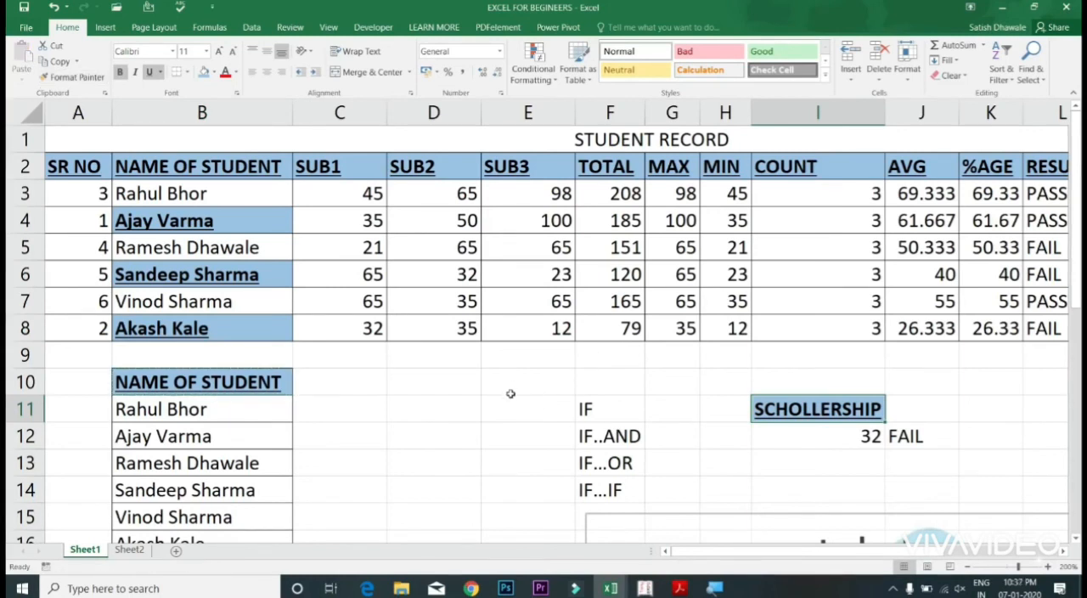
Step: Copy the formatting of cell B10 onto the block E6:H8 with Format Painter
{"action": "left_click", "coordinate": [263, 384]}
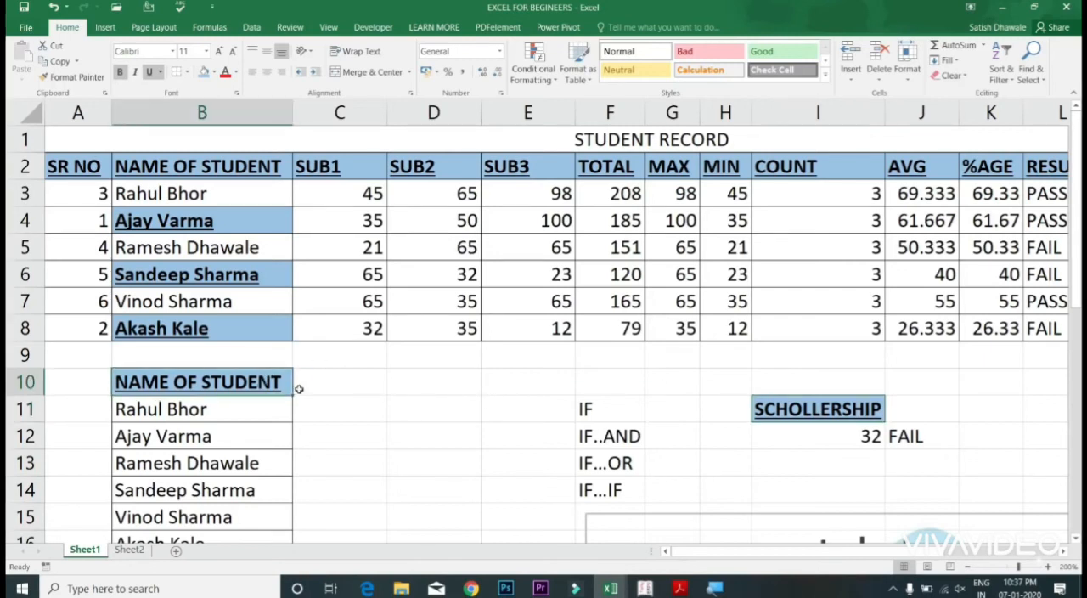
{"action": "left_click", "coordinate": [70, 76]}
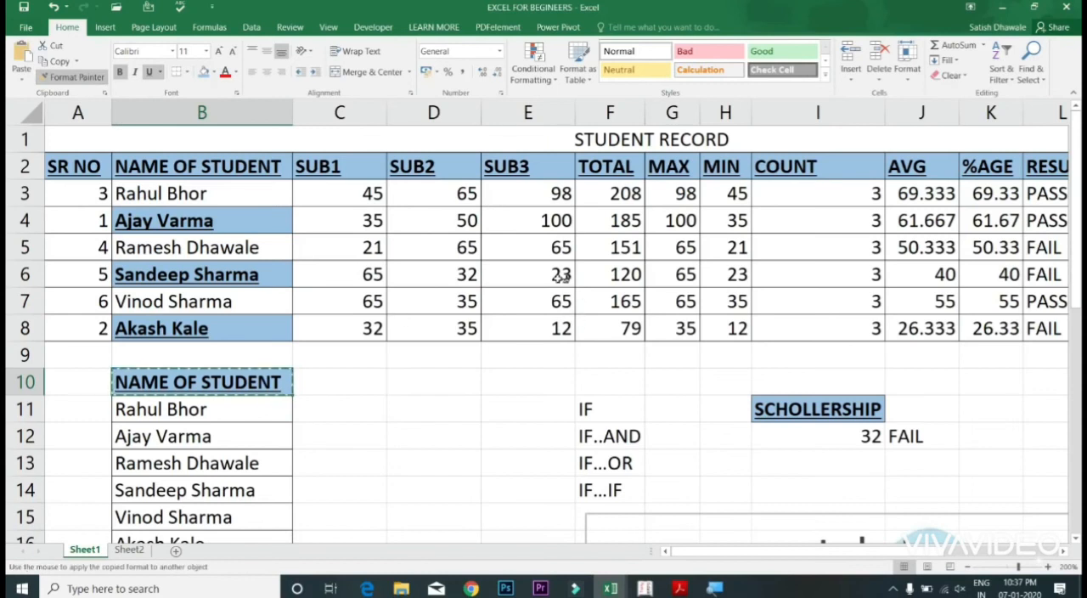
{"action": "mouse_move", "coordinate": [555, 269]}
{"action": "left_mouse_down"}
{"action": "mouse_move", "coordinate": [698, 332]}
{"action": "mouse_move", "coordinate": [730, 329]}
{"action": "left_mouse_up"}
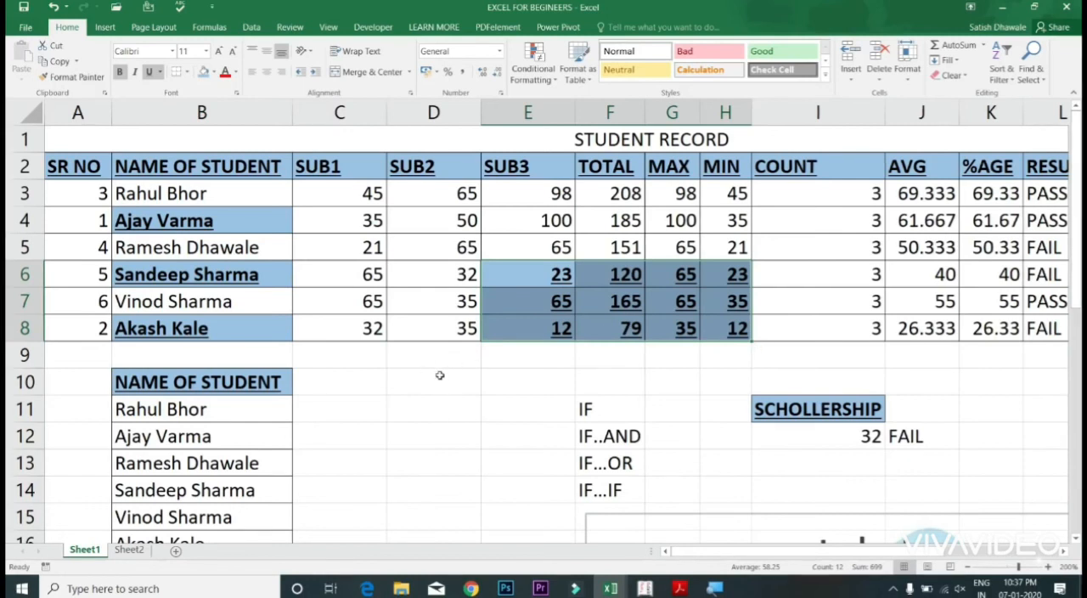
Step: Apply the formatting of cell B10 to C5, F4, J5:J8 and I5 with a locked Format Painter
{"action": "left_click", "coordinate": [267, 382]}
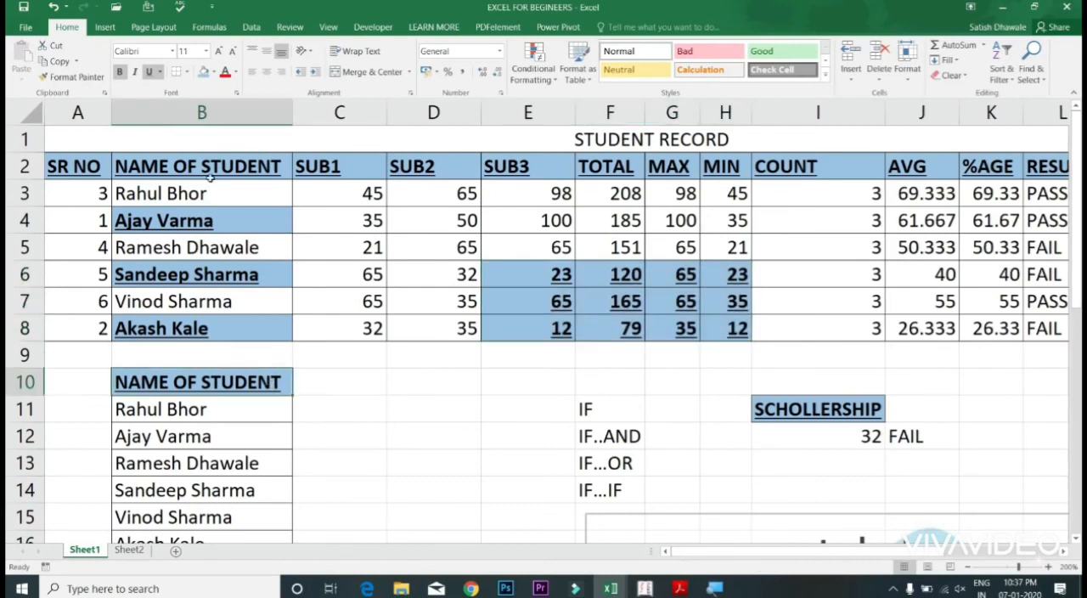
{"action": "left_click", "coordinate": [71, 76]}
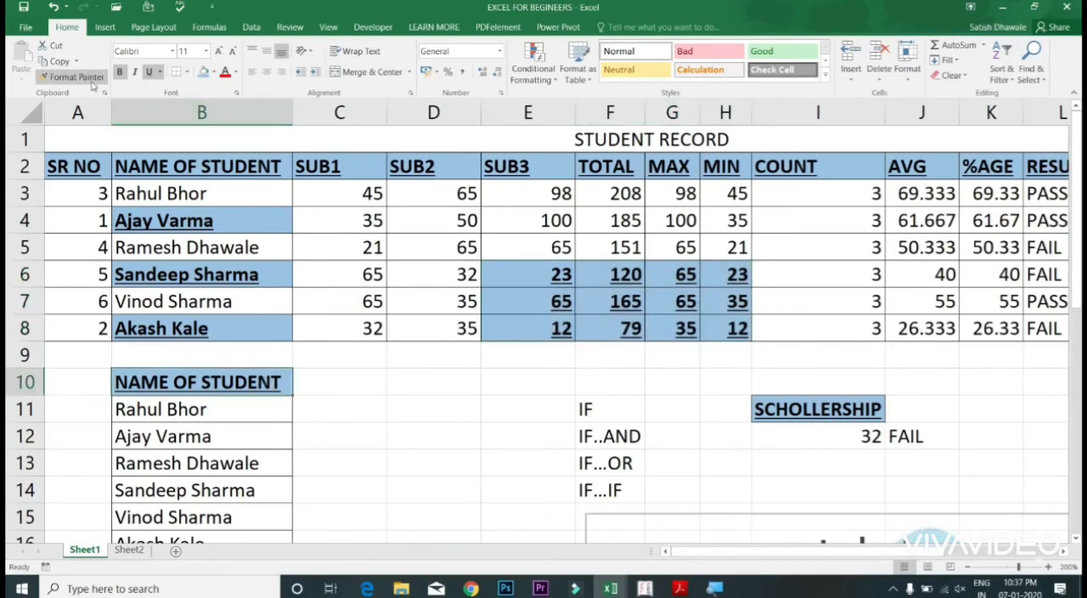
{"action": "left_click", "coordinate": [376, 253]}
{"action": "left_click", "coordinate": [636, 227]}
{"action": "left_click_drag", "start_coordinate": [926, 247], "coordinate": [934, 328]}
{"action": "left_click", "coordinate": [846, 254]}
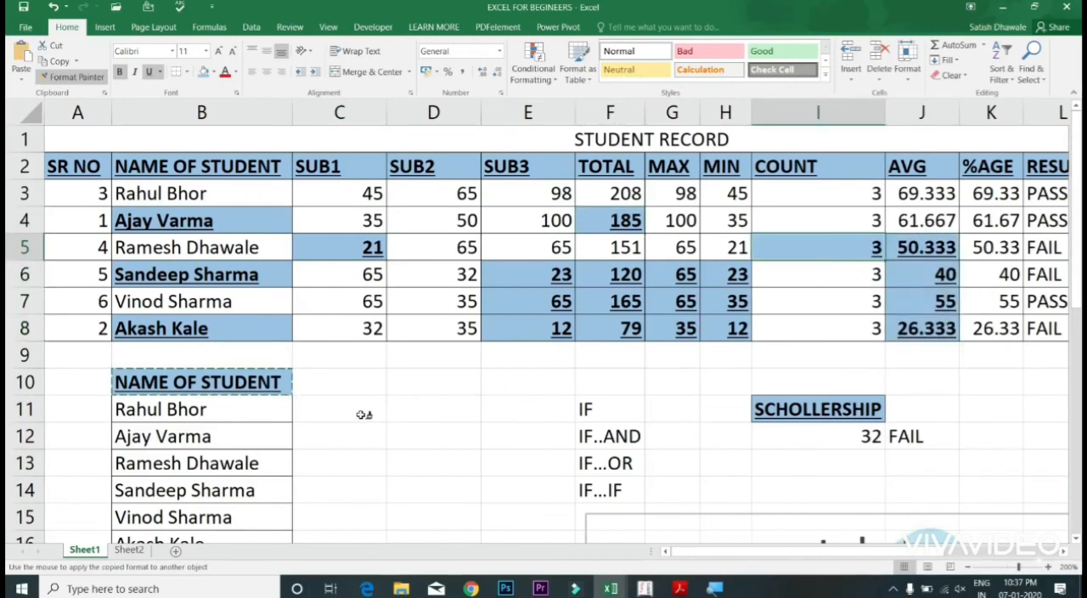
Step: Undo the formatting painted onto I5, J5:J8, F4, C5 and the block E6:H8
{"action": "key", "text": "ctrl+z"}
{"action": "key", "text": "ctrl+z"}
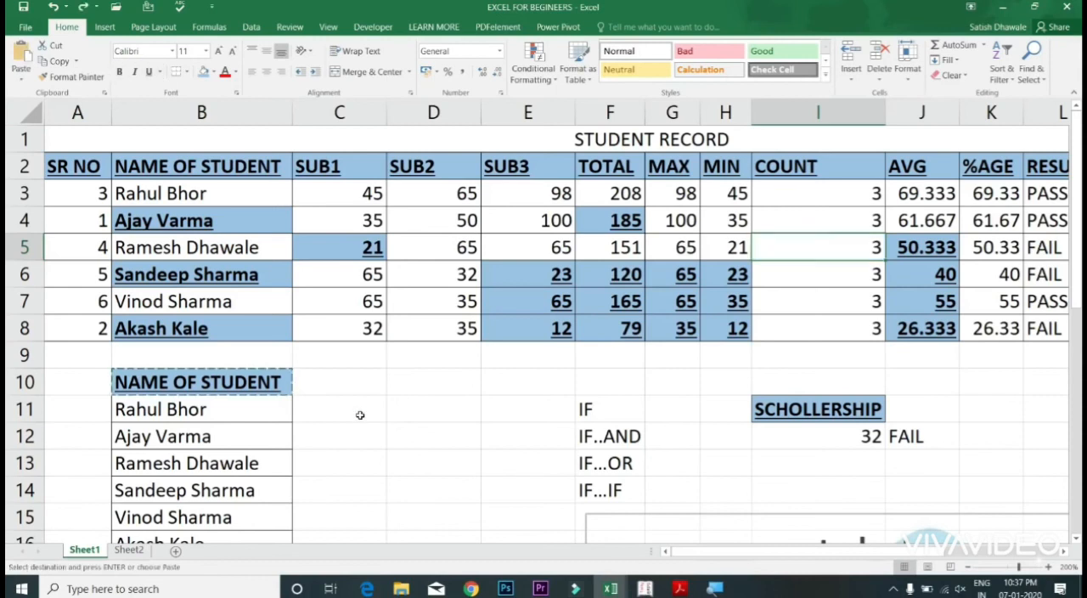
{"action": "key", "text": "ctrl+z"}
{"action": "key", "text": "ctrl+z"}
{"action": "key", "text": "ctrl+z"}
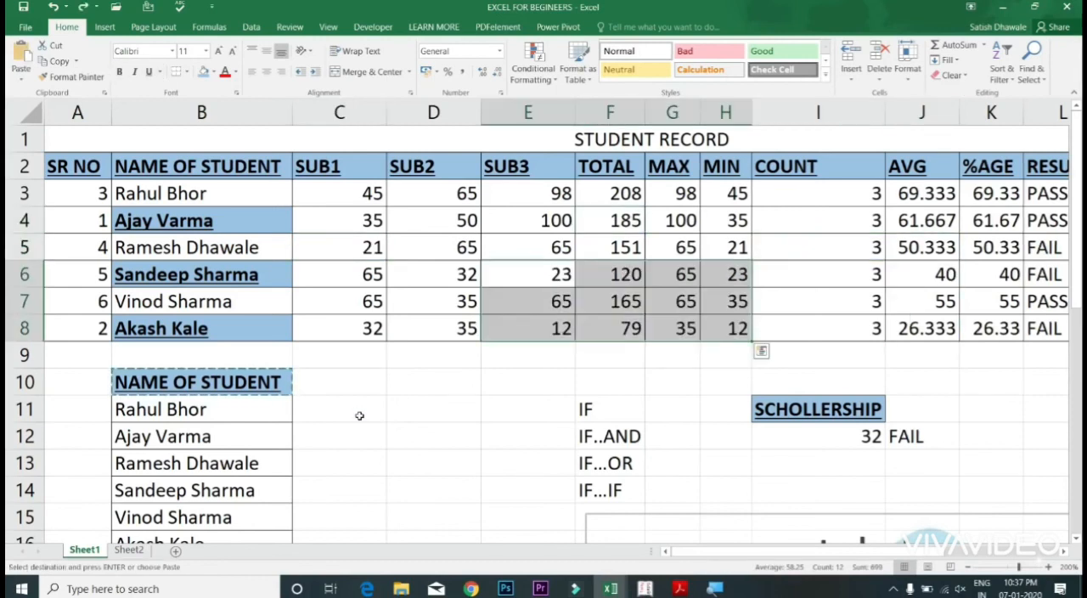
{"action": "key", "text": "ctrl+q"}
{"action": "key", "text": "Escape"}
{"action": "key", "text": "Escape"}
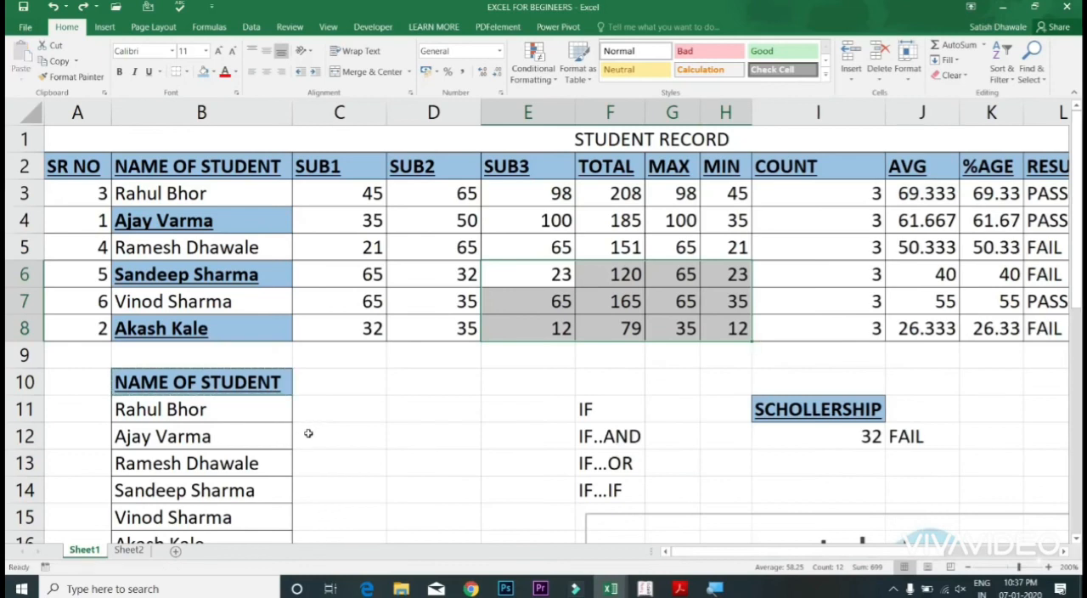
{"action": "key", "text": "ctrl+y"}
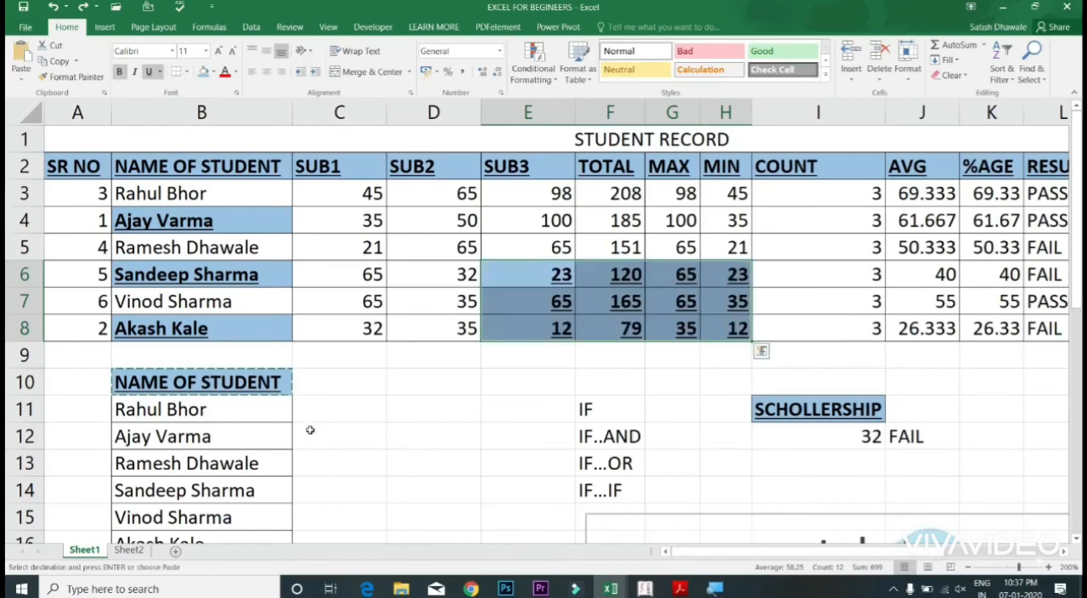
{"action": "key", "text": "ctrl+z"}
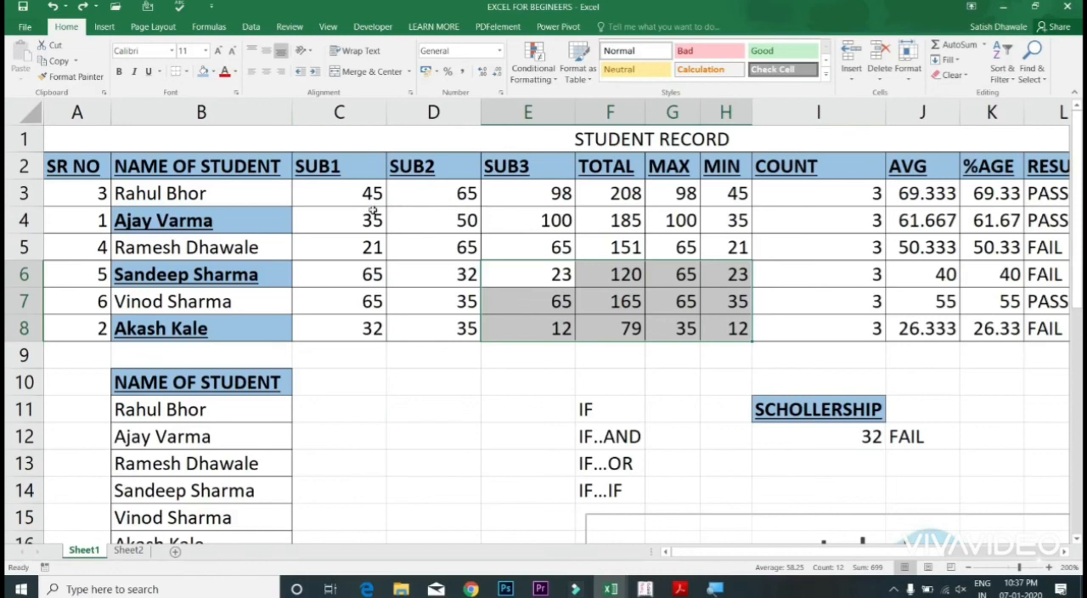
Step: Remove all borders from the subject marks in cells C3:E8
{"action": "left_click_drag", "start_coordinate": [355, 197], "coordinate": [552, 331]}
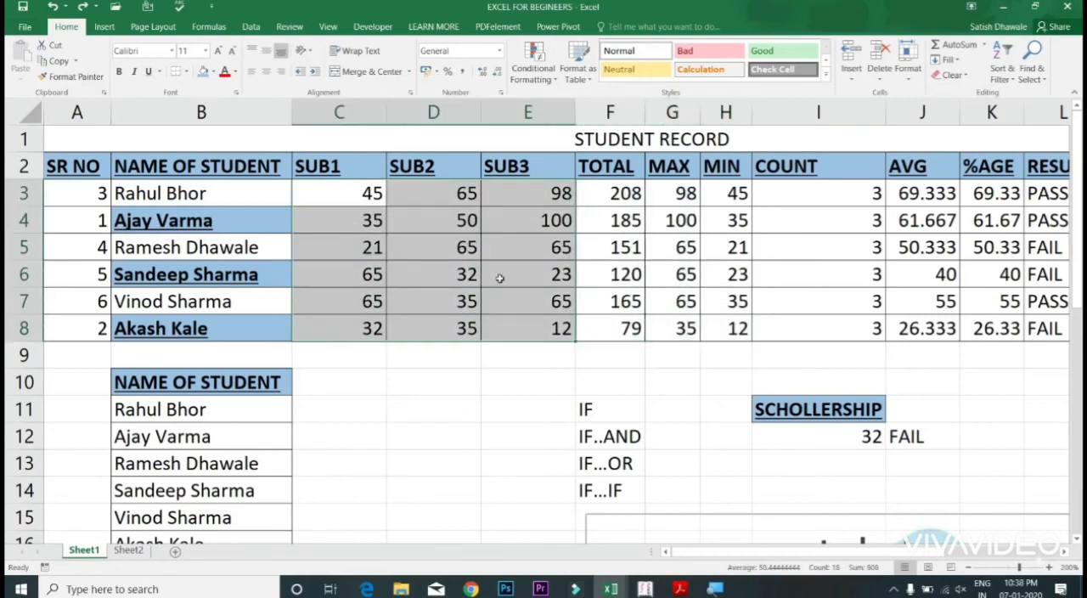
{"action": "left_click", "coordinate": [213, 71]}
{"action": "left_click", "coordinate": [203, 120]}
{"action": "left_click", "coordinate": [188, 74]}
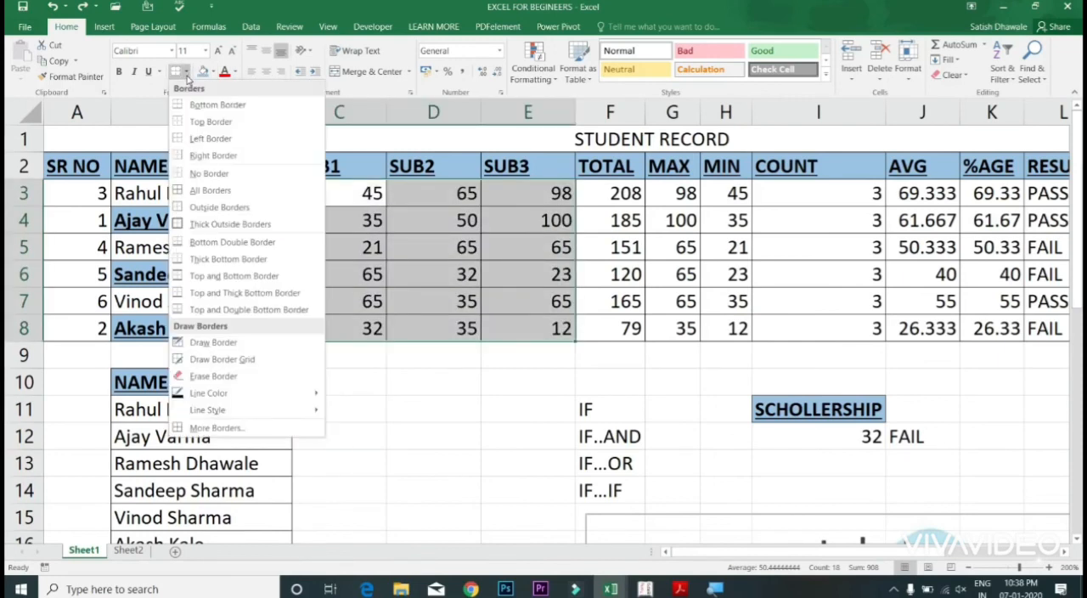
{"action": "left_click", "coordinate": [210, 171]}
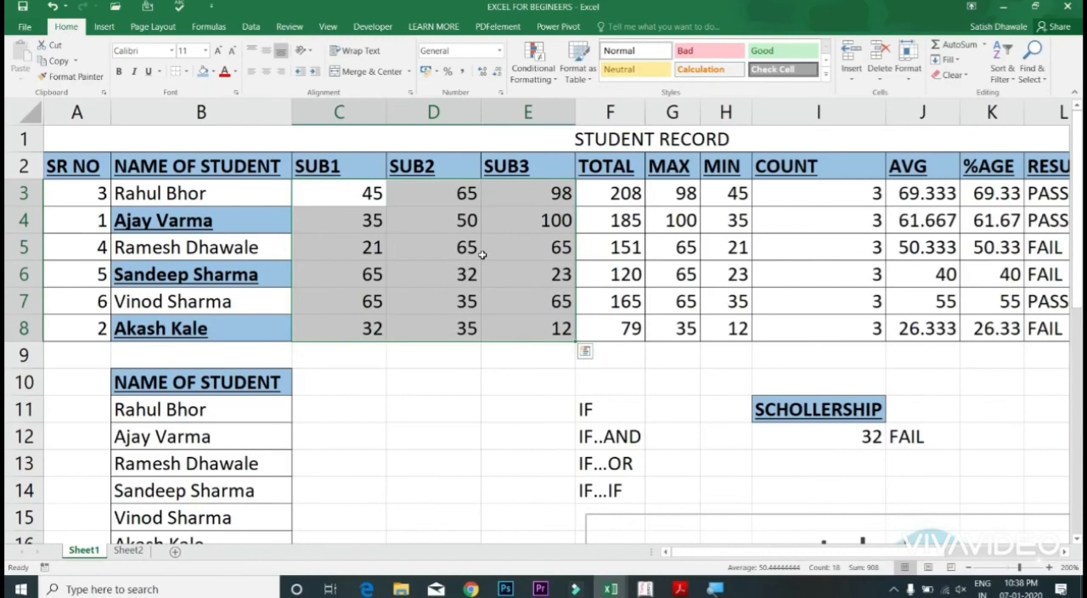
{"action": "left_click", "coordinate": [463, 381]}
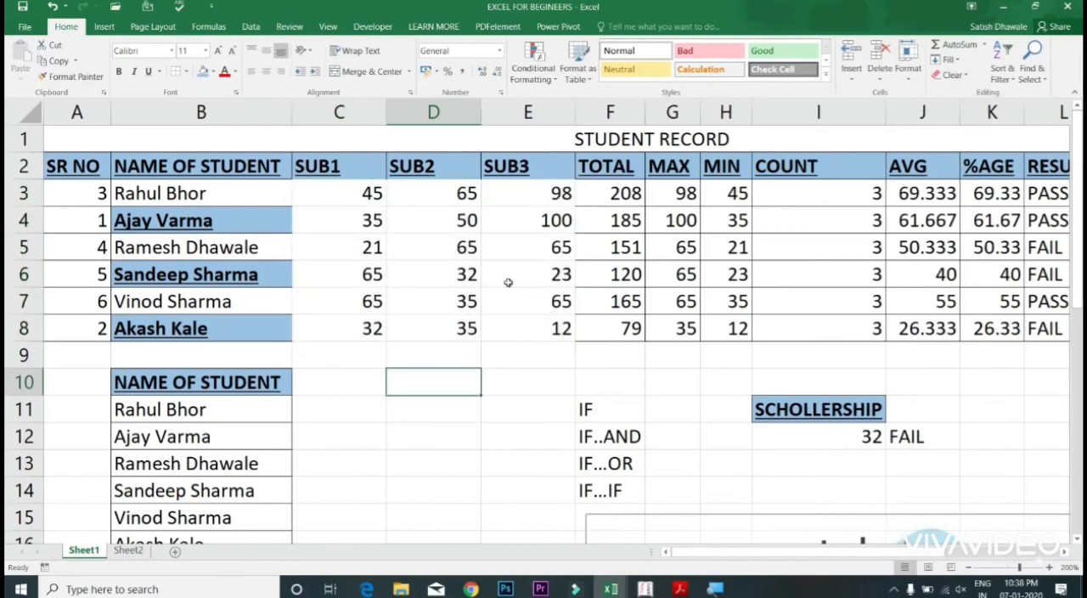
Step: Apply outside borders around the subject marks in cells C3:E8
{"action": "left_click_drag", "start_coordinate": [357, 198], "coordinate": [550, 333]}
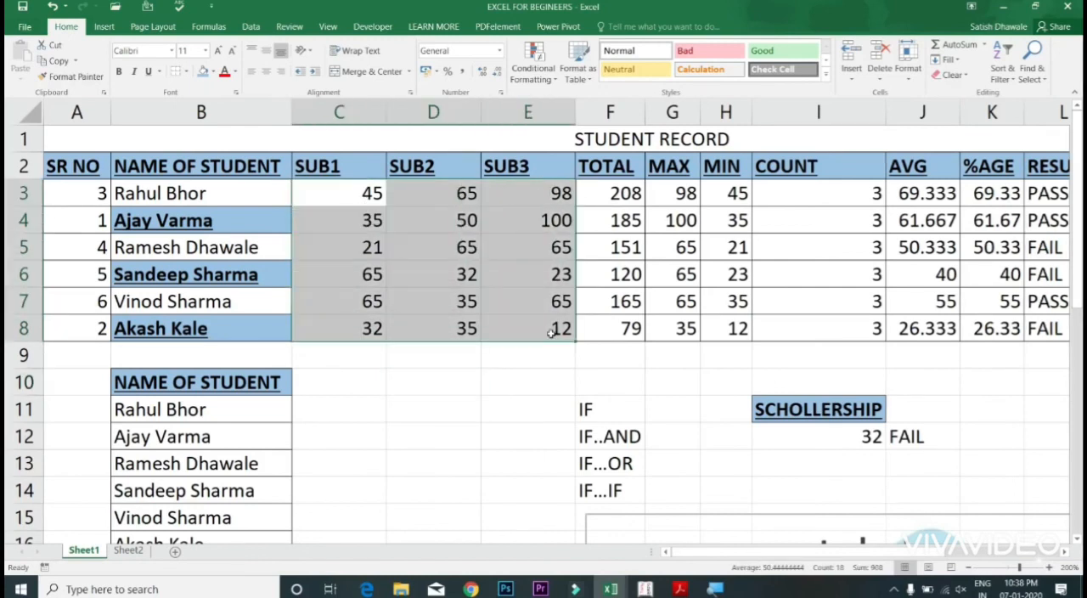
{"action": "left_click", "coordinate": [187, 74]}
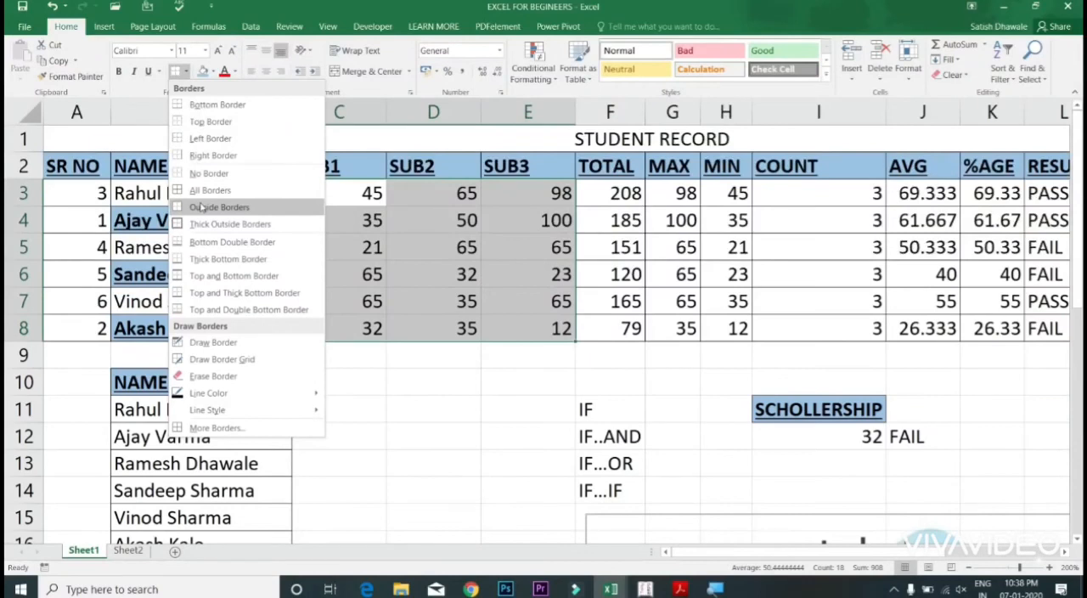
{"action": "left_click", "coordinate": [201, 207]}
Step: Preview a blue theme fill color on cell D7
{"action": "left_click", "coordinate": [437, 306]}
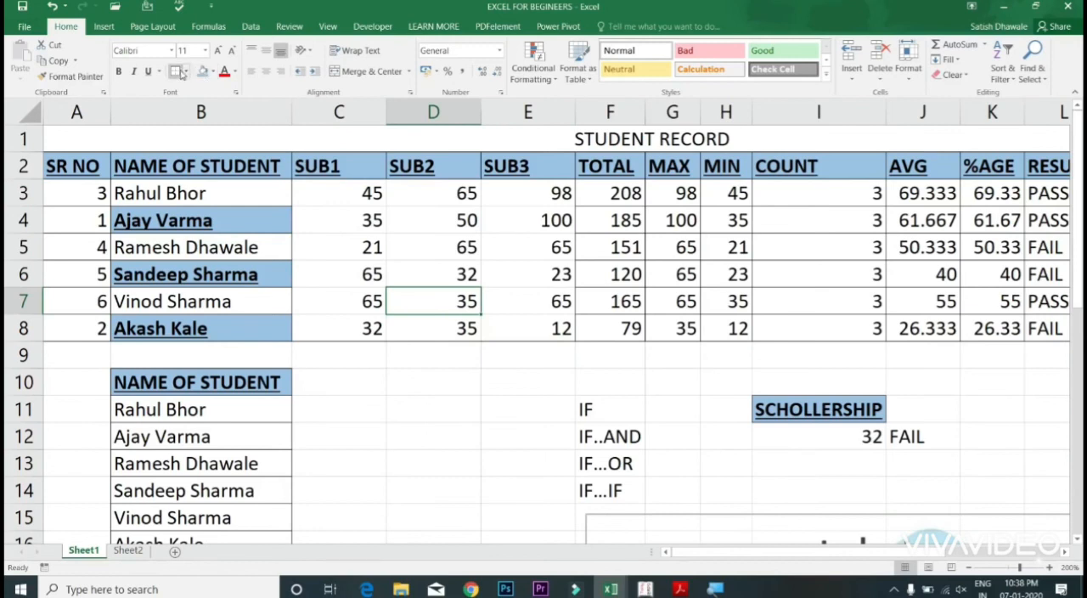
{"action": "left_click", "coordinate": [214, 73]}
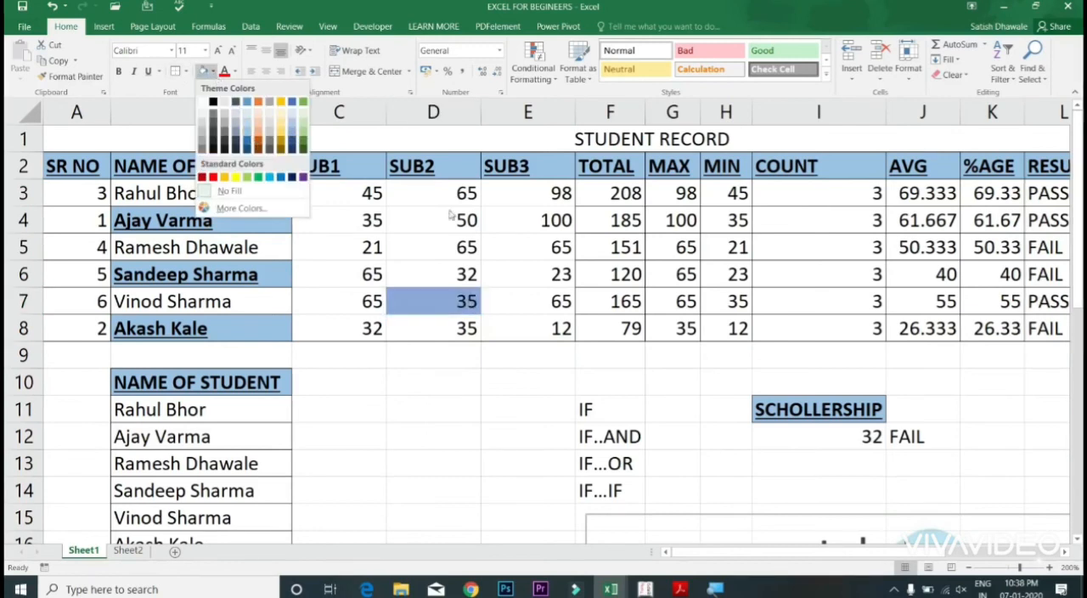
{"action": "left_click", "coordinate": [445, 244]}
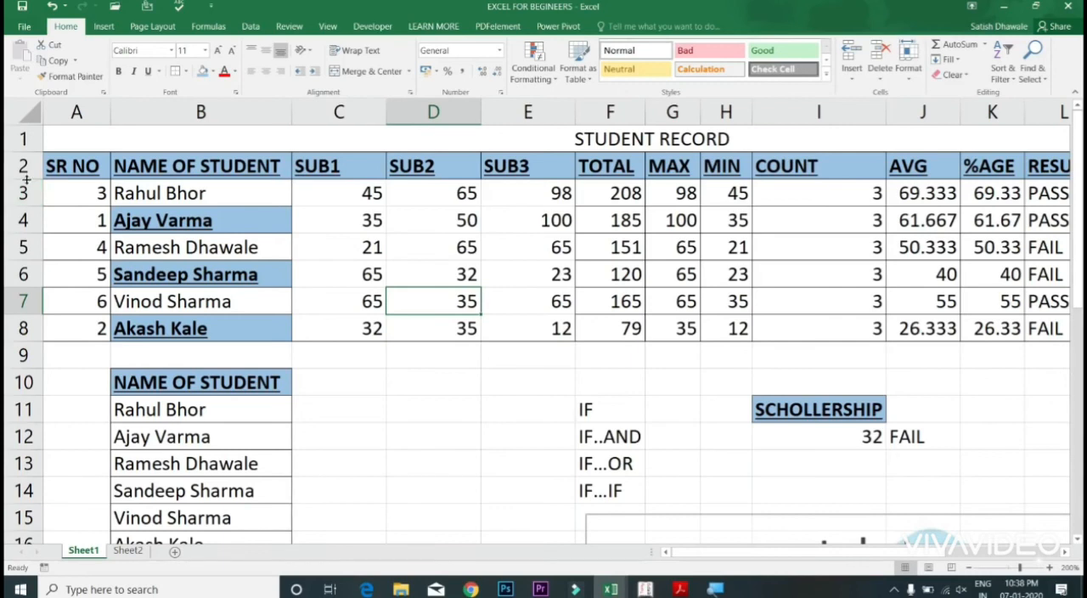
Step: Make header row 2 taller and fit its height back to the contents
{"action": "left_click_drag", "start_coordinate": [26, 180], "coordinate": [27, 206]}
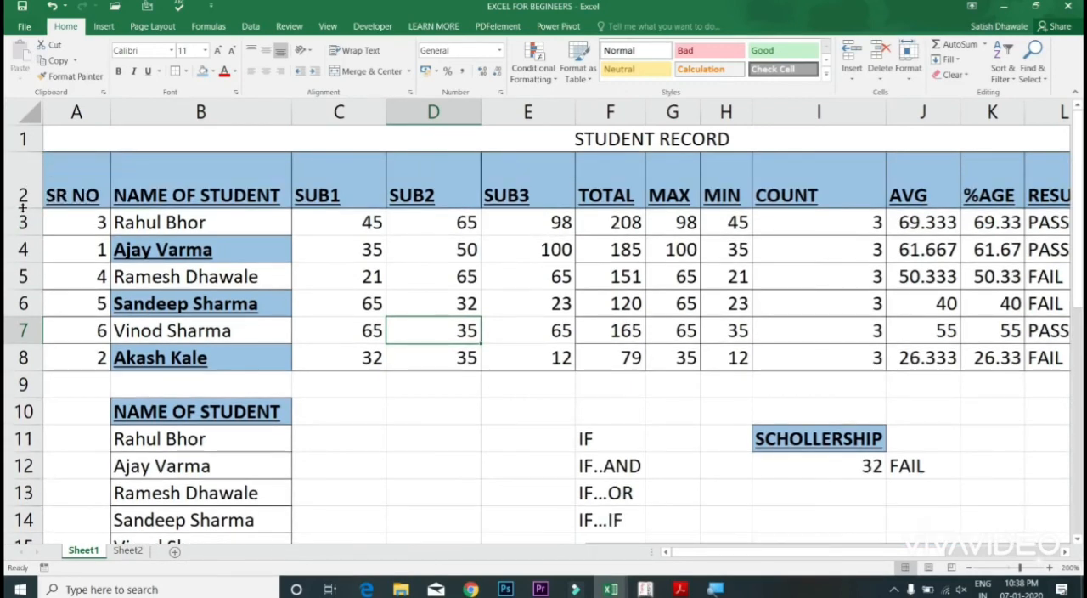
{"action": "double_click", "coordinate": [24, 207]}
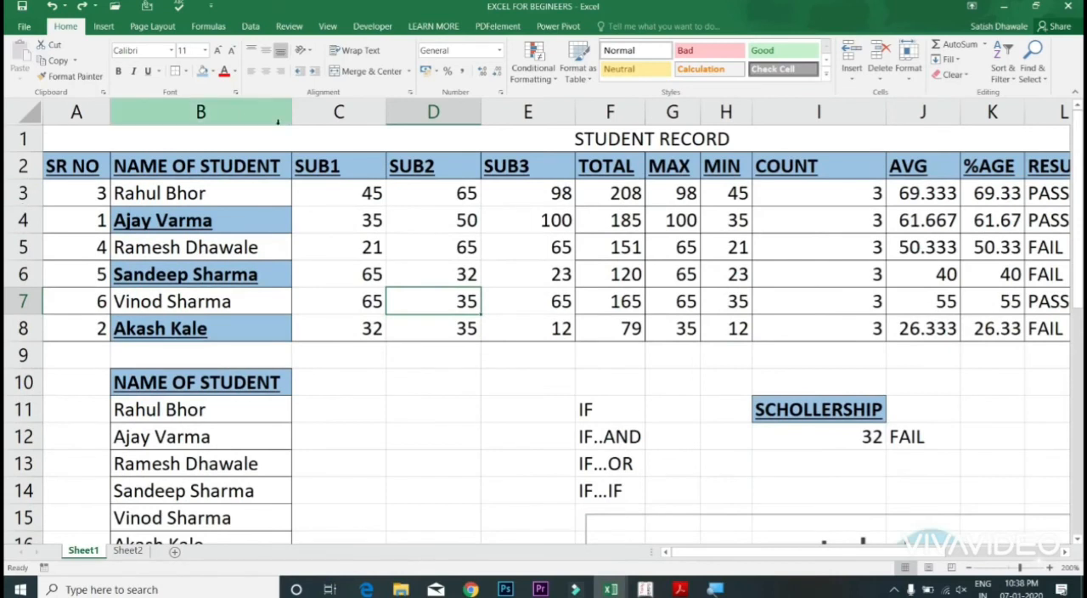
Step: Widen column B slightly and increase the height of rows 2 to 8 together
{"action": "left_click_drag", "start_coordinate": [292, 113], "coordinate": [294, 125]}
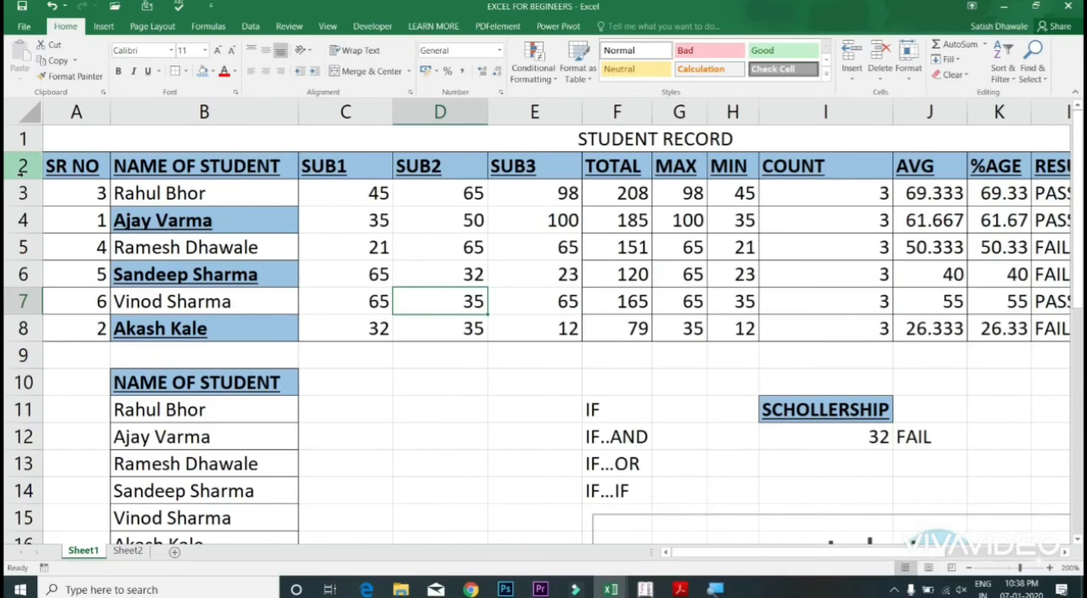
{"action": "mouse_move", "coordinate": [25, 178]}
{"action": "left_mouse_down"}
{"action": "mouse_move", "coordinate": [27, 197]}
{"action": "mouse_move", "coordinate": [24, 180]}
{"action": "left_mouse_up"}
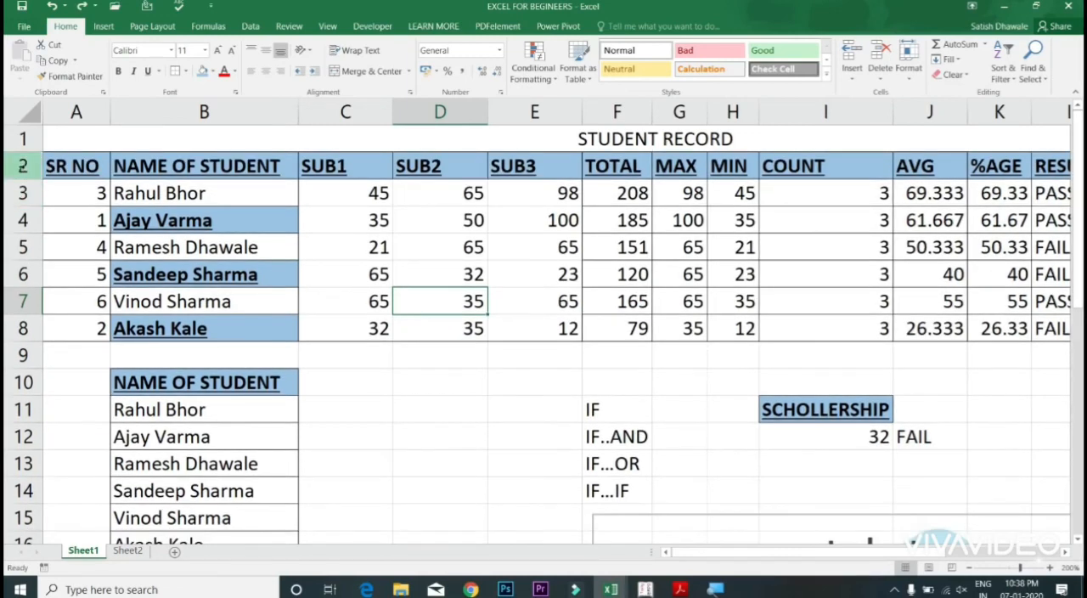
{"action": "left_click_drag", "start_coordinate": [23, 166], "coordinate": [26, 340]}
{"action": "left_click_drag", "start_coordinate": [29, 287], "coordinate": [28, 294]}
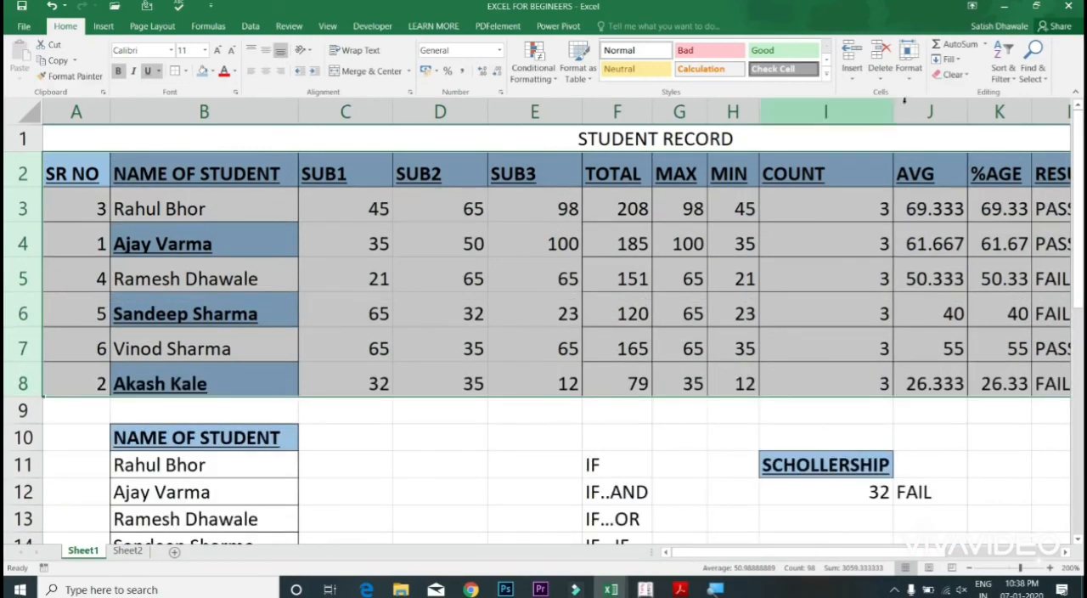
Step: Open the cell size and format options for the selected rows 2 to 8
{"action": "left_click", "coordinate": [918, 85]}
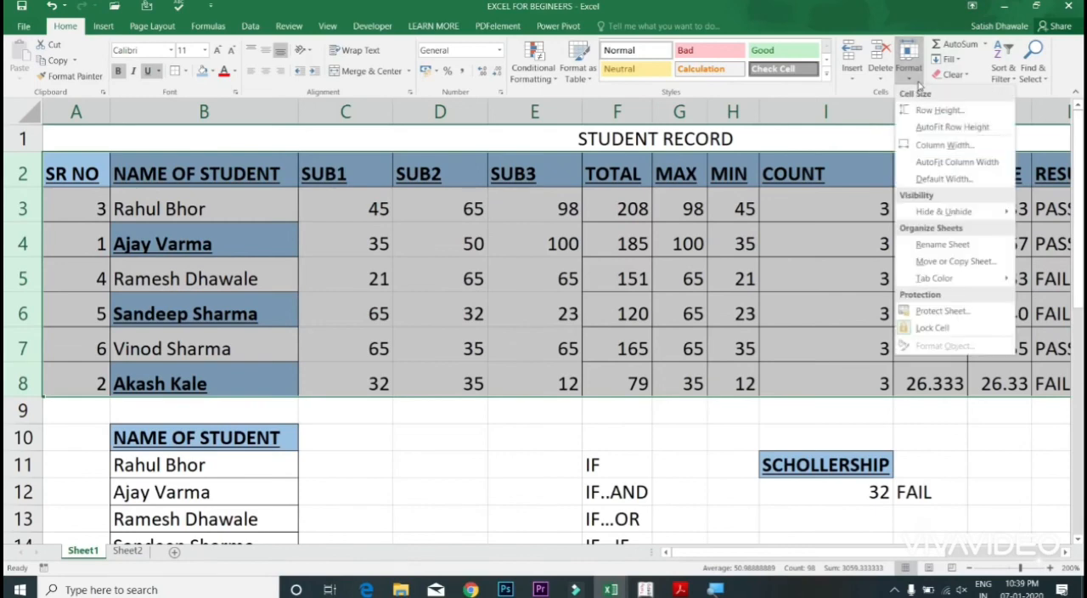
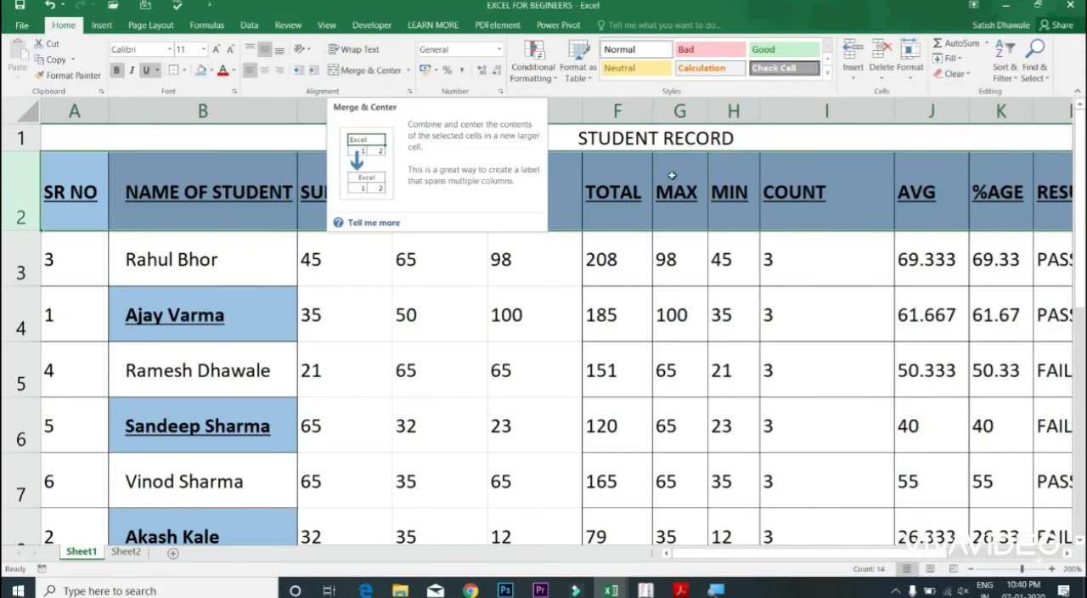
{"action": "left_click", "coordinate": [649, 142]}
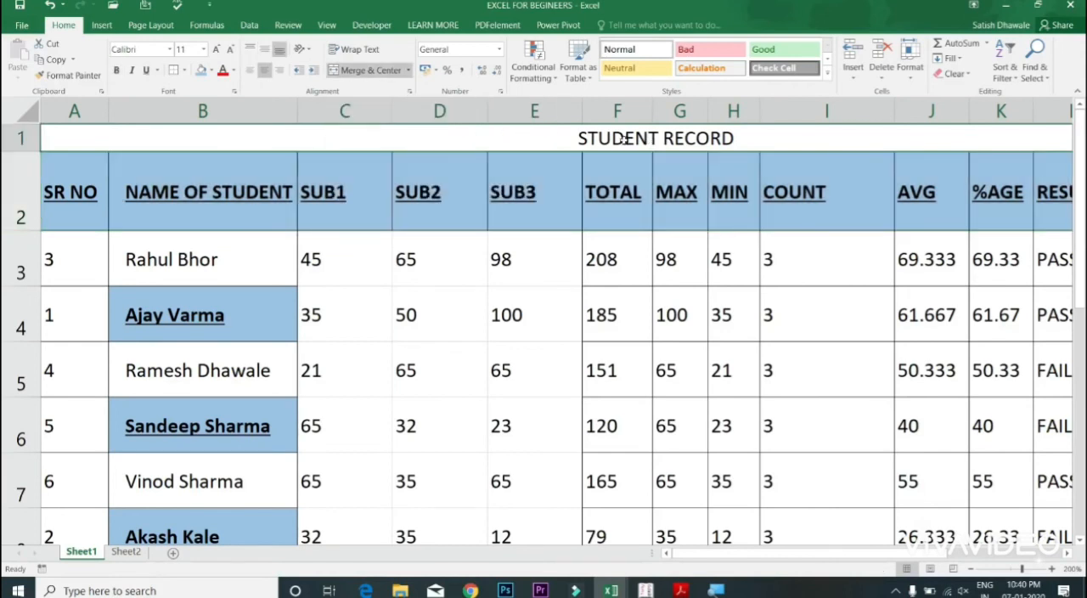
{"action": "double_click", "coordinate": [102, 185]}
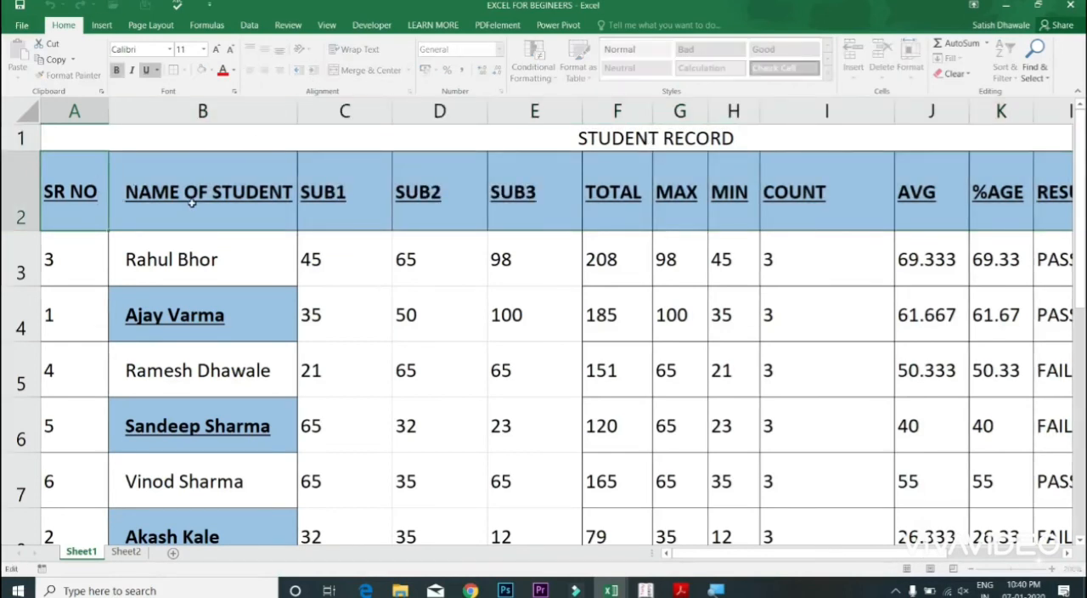
{"action": "key", "text": "Escape"}
{"action": "left_click", "coordinate": [301, 50]}
{"action": "key", "text": "Escape"}
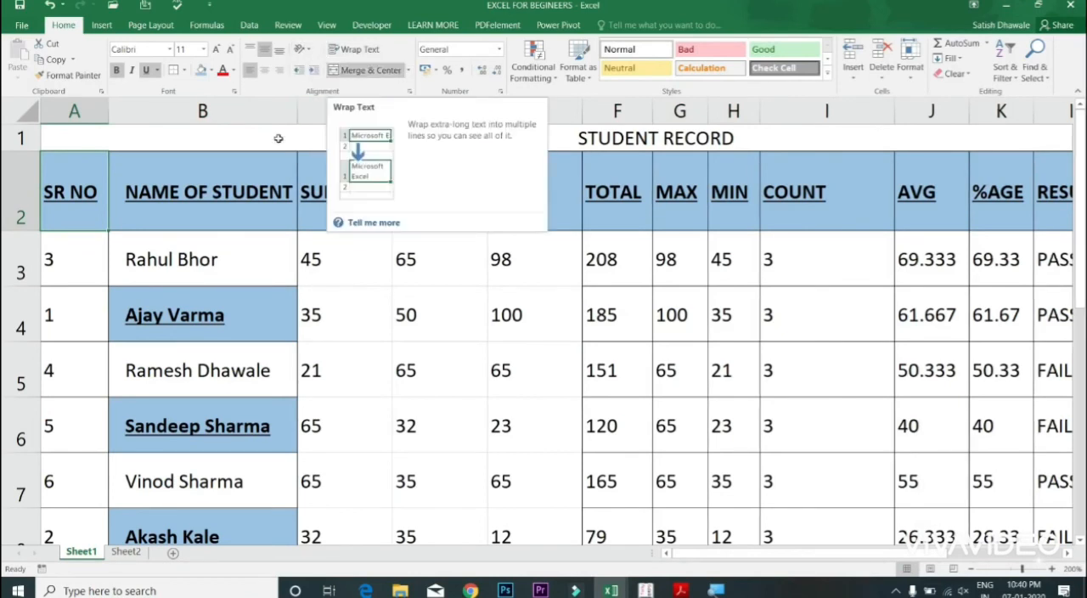
Step: Widen column B slightly and reduce the height of header row 2
{"action": "left_click", "coordinate": [197, 212]}
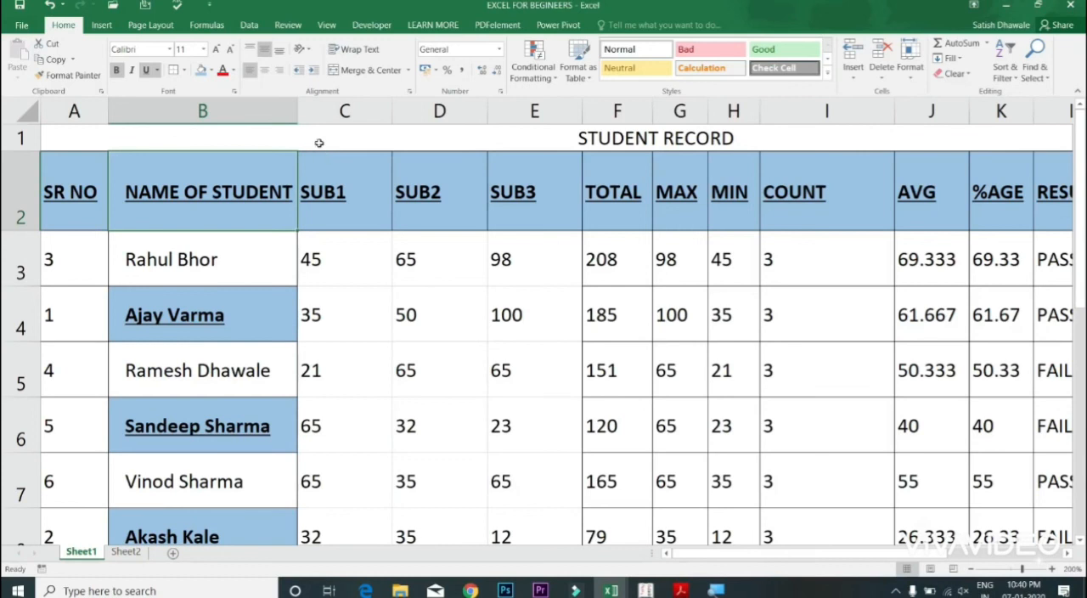
{"action": "left_click_drag", "start_coordinate": [301, 119], "coordinate": [304, 119]}
{"action": "left_click", "coordinate": [324, 119]}
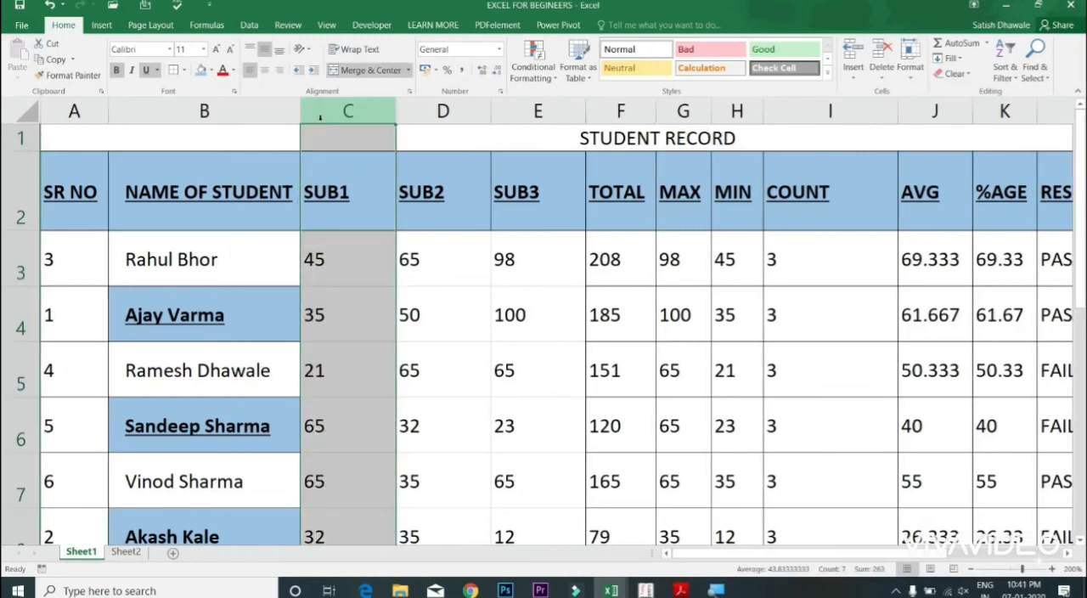
{"action": "left_click", "coordinate": [30, 210]}
{"action": "left_click_drag", "start_coordinate": [28, 231], "coordinate": [19, 206]}
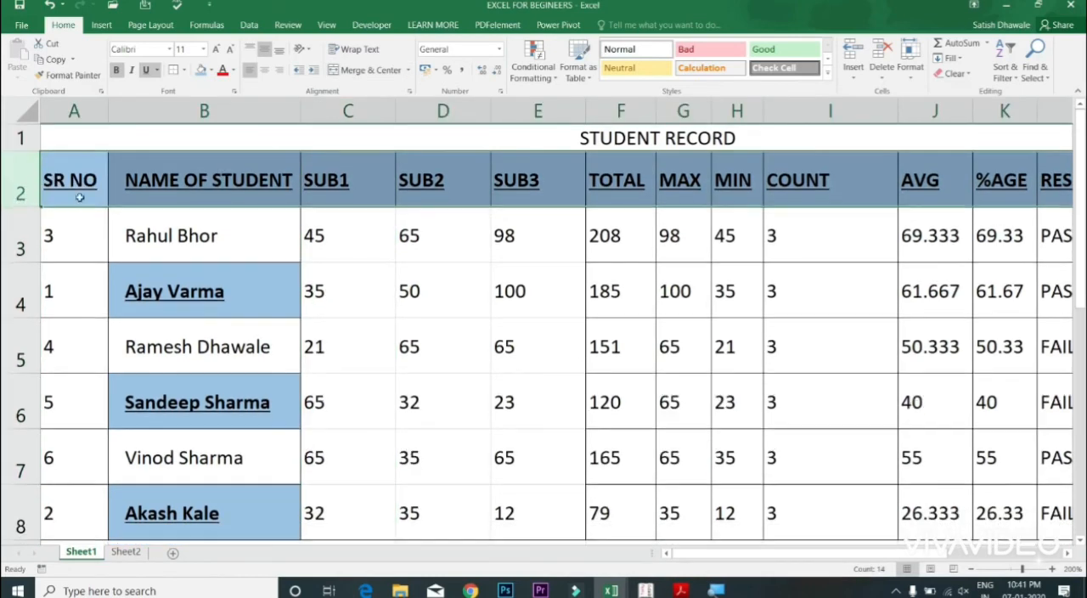
Step: Change the header in cell B2 to "NAME OF TALLY STUDENT"
{"action": "double_click", "coordinate": [248, 179]}
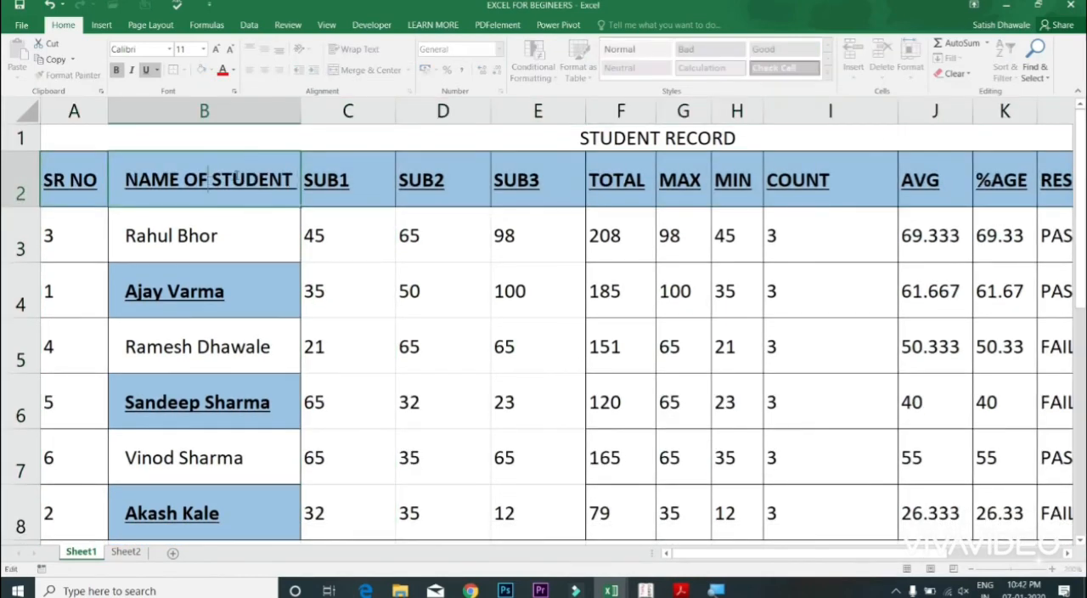
{"action": "type", "text": "TALLY"}
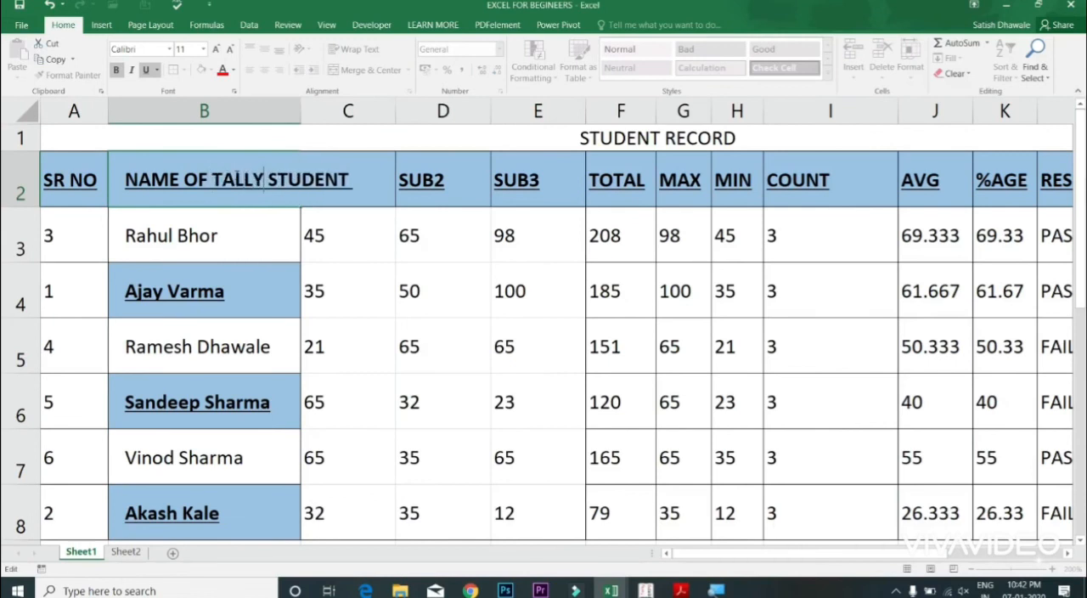
{"action": "key", "text": "Return"}
Step: Toggle Wrap Text on and off several times on header cell B2, ending with it off
{"action": "left_click", "coordinate": [265, 183]}
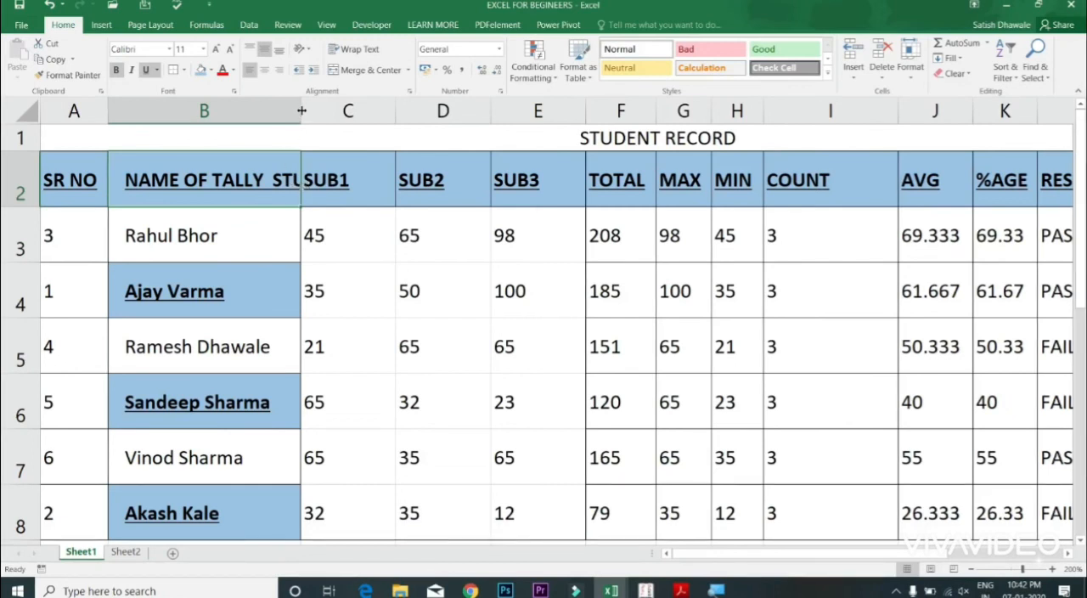
{"action": "left_click", "coordinate": [359, 56]}
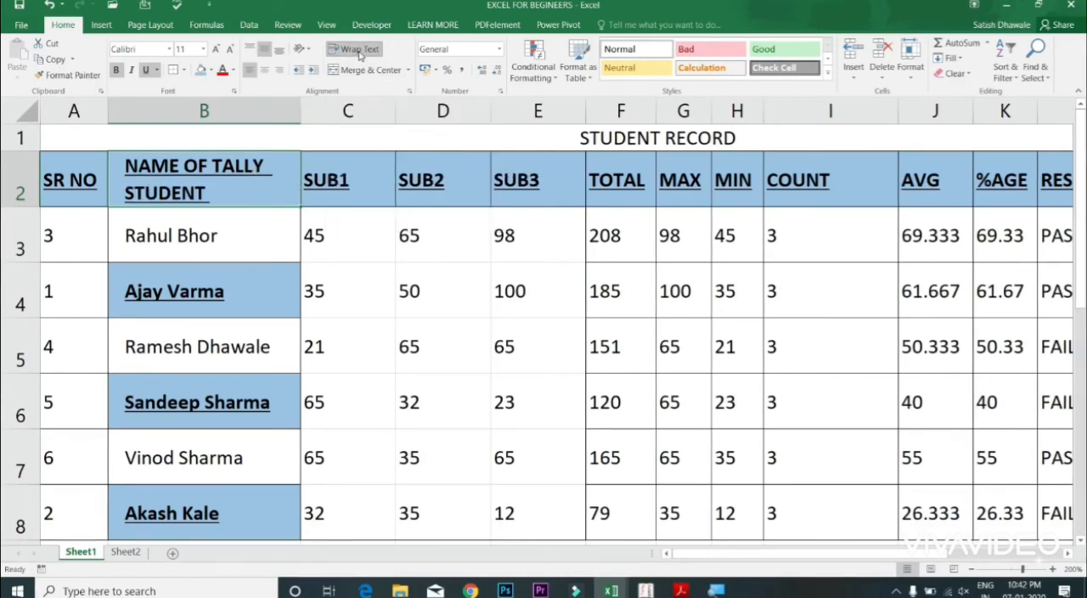
{"action": "left_click", "coordinate": [359, 51]}
{"action": "left_click", "coordinate": [359, 51]}
{"action": "left_click", "coordinate": [360, 53]}
{"action": "left_click", "coordinate": [360, 52]}
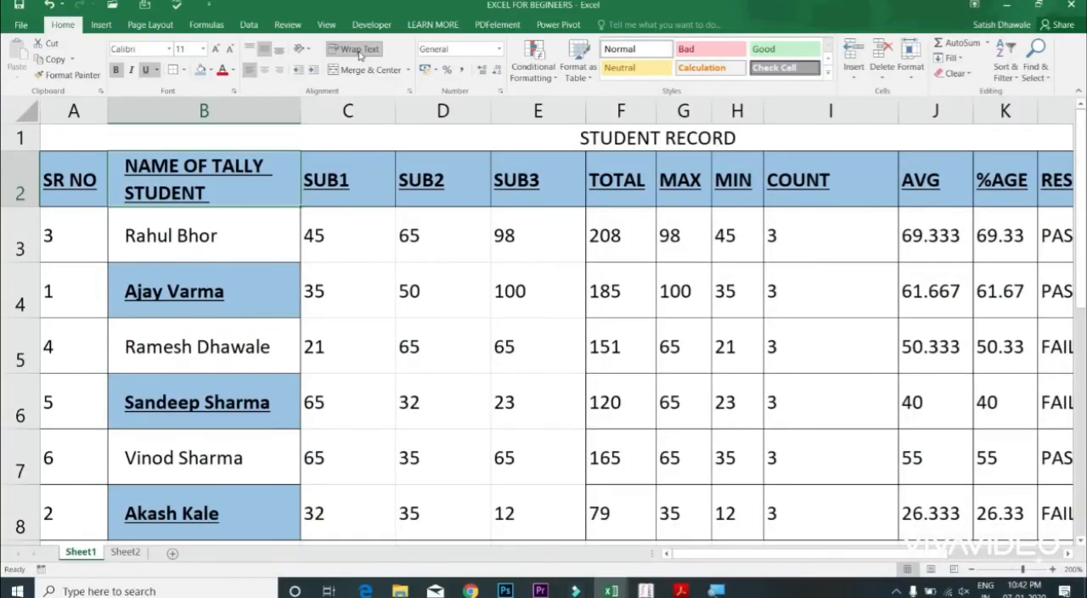
{"action": "left_click", "coordinate": [359, 52]}
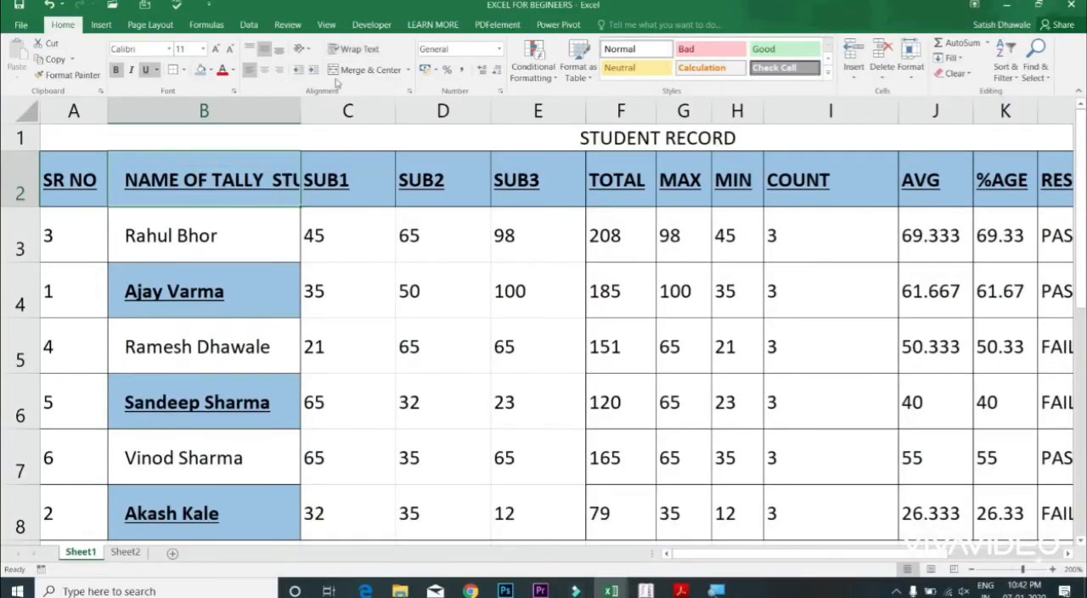
Step: Insert a line break before the word STUDENT within header cell B2
{"action": "double_click", "coordinate": [264, 178]}
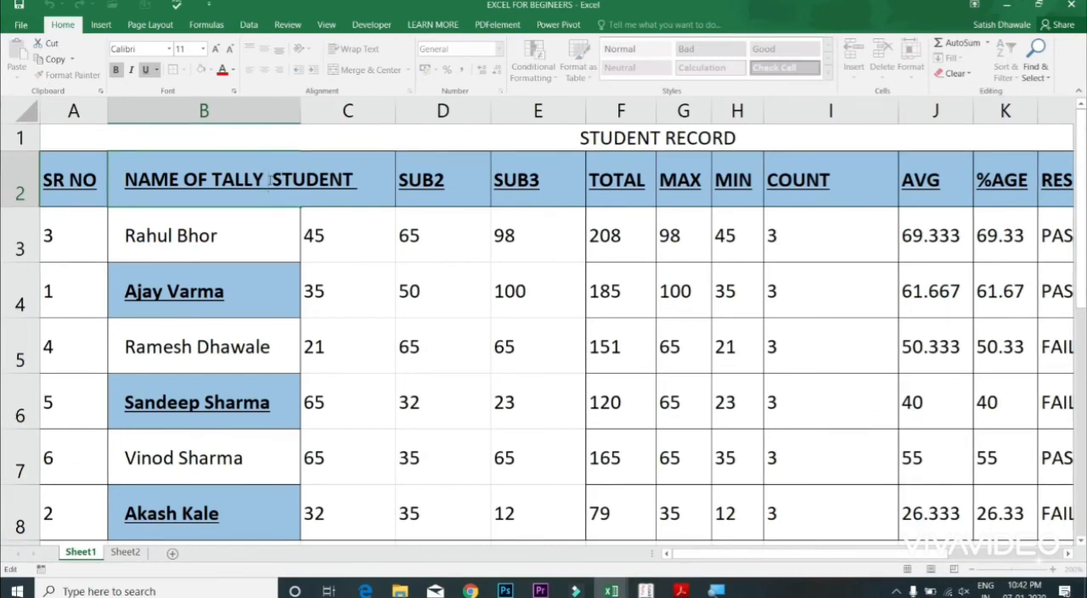
{"action": "key", "text": "Escape"}
{"action": "double_click", "coordinate": [270, 179]}
{"action": "key", "text": "alt+Return"}
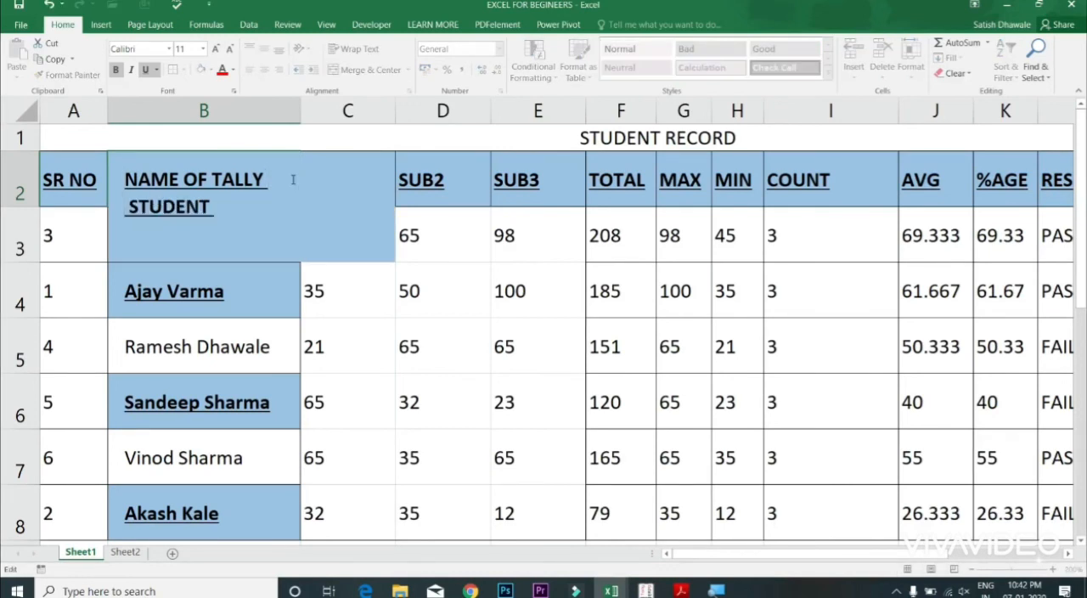
{"action": "key", "text": "Return"}
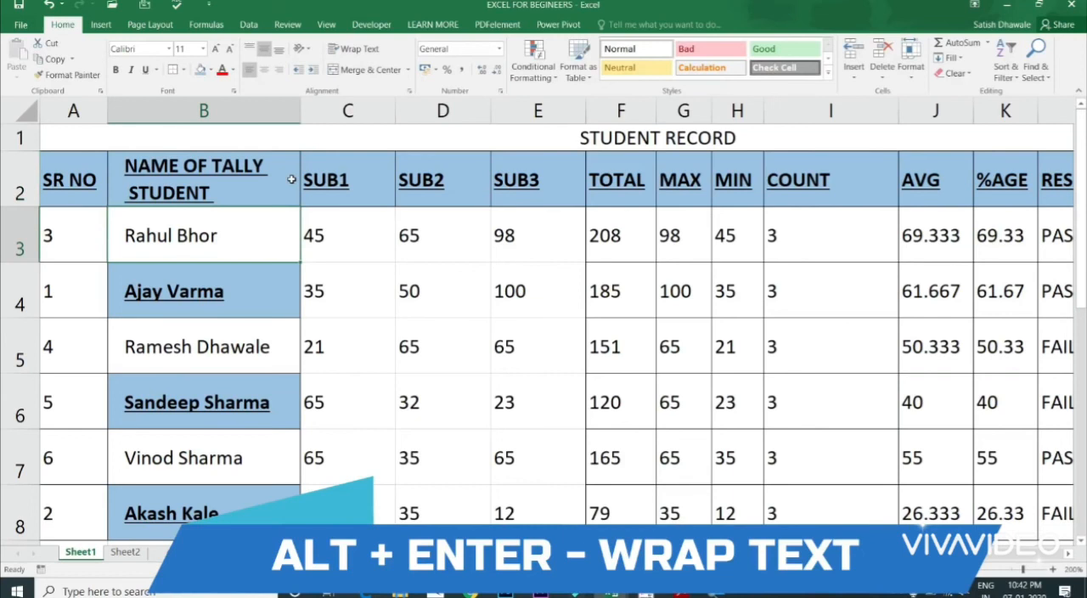
Step: Turn Wrap Text off for cell B2, toggle it a few times, and leave it on
{"action": "left_click", "coordinate": [232, 168]}
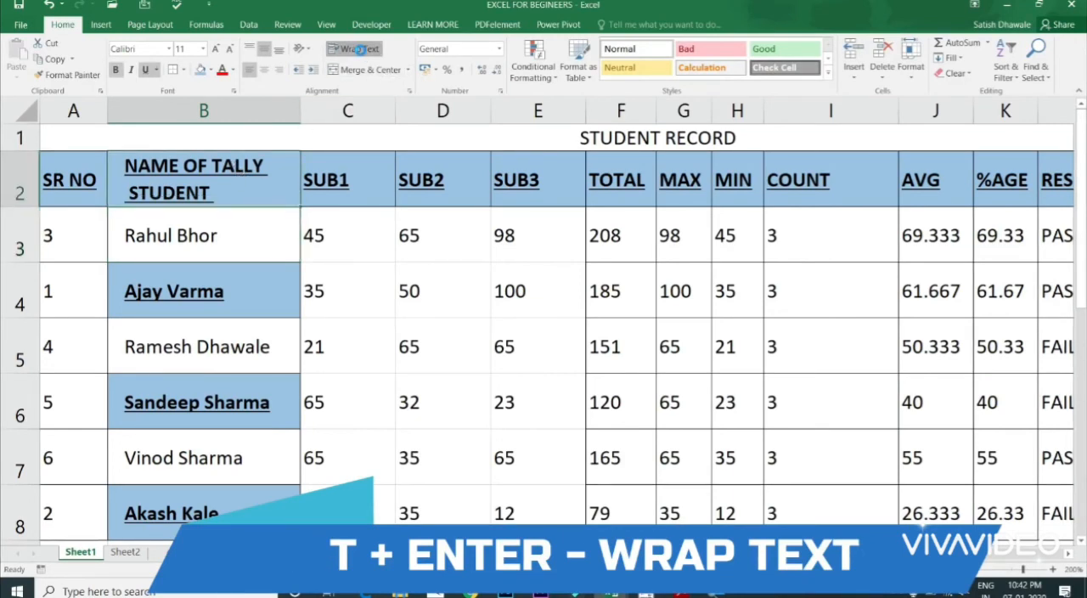
{"action": "left_click", "coordinate": [361, 49]}
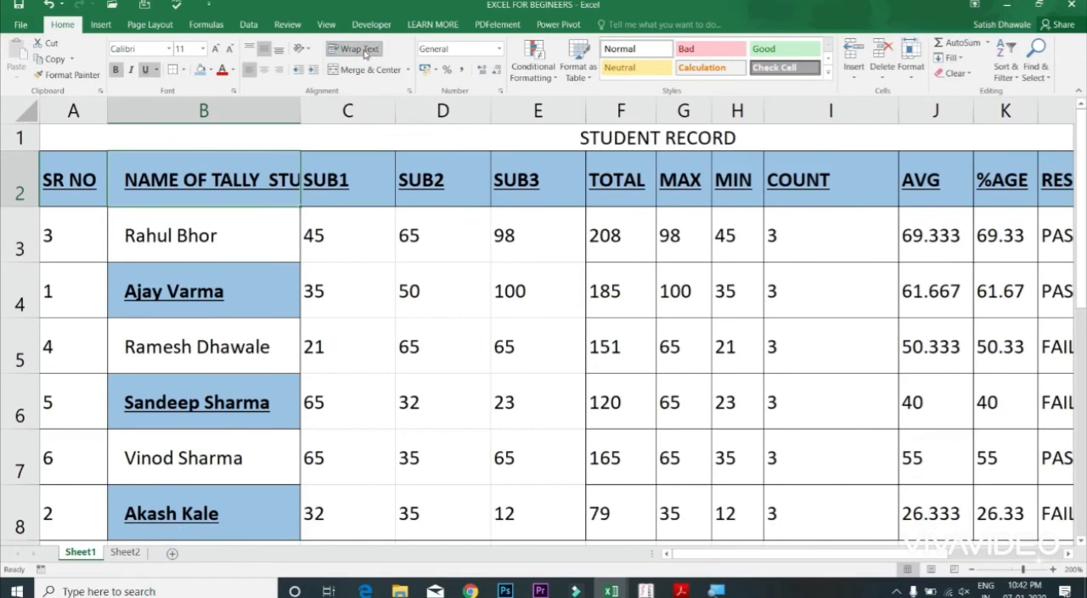
{"action": "left_click", "coordinate": [364, 51]}
{"action": "left_click", "coordinate": [364, 51]}
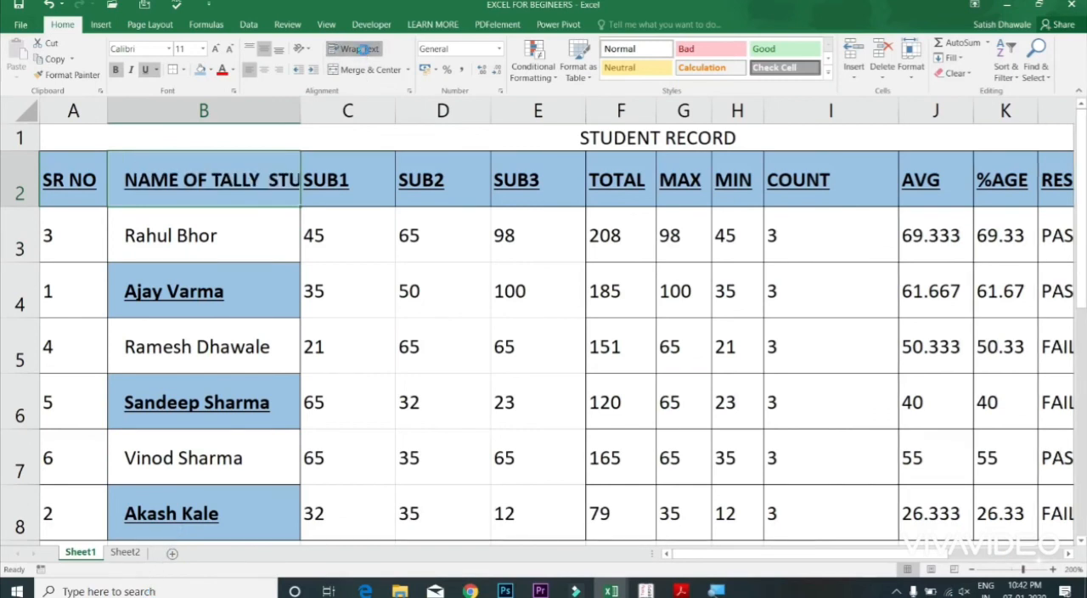
{"action": "left_click", "coordinate": [364, 51]}
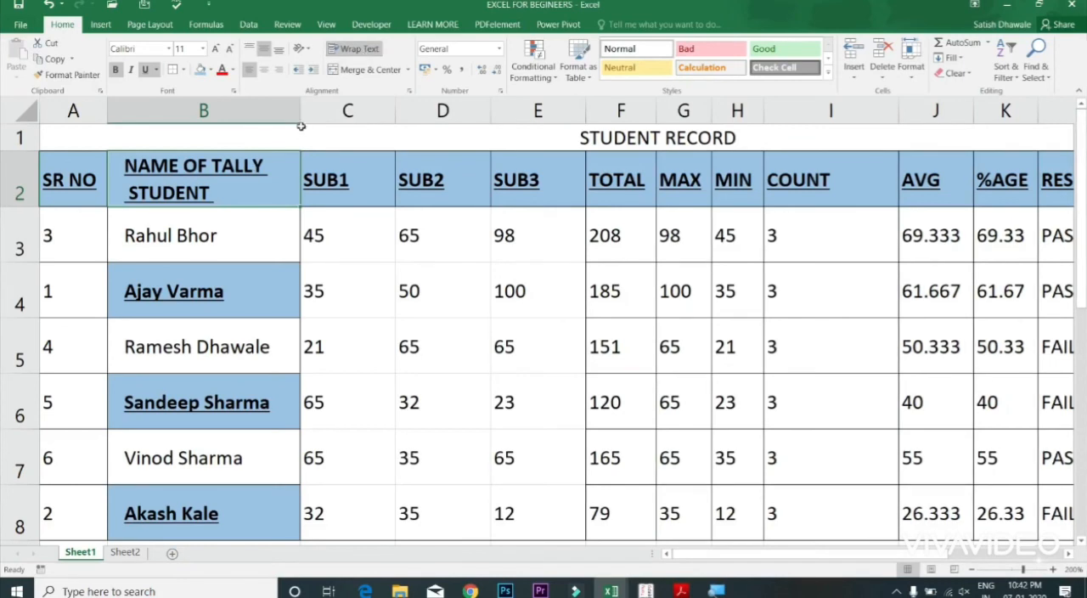
Step: Narrow column B slightly around the wrapped header text
{"action": "left_click_drag", "start_coordinate": [301, 121], "coordinate": [284, 122]}
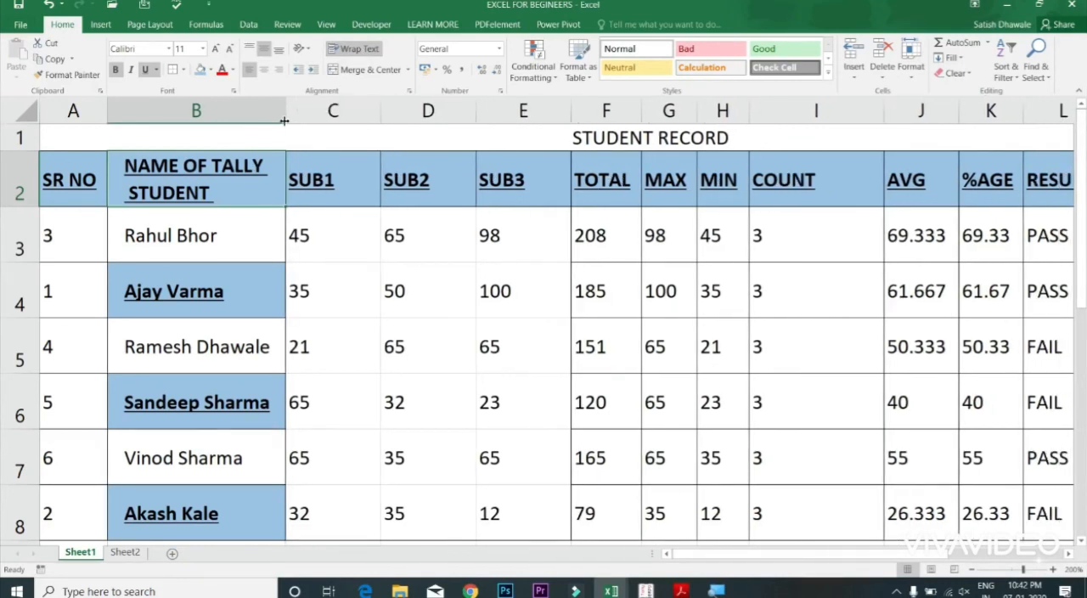
{"action": "left_click", "coordinate": [325, 180]}
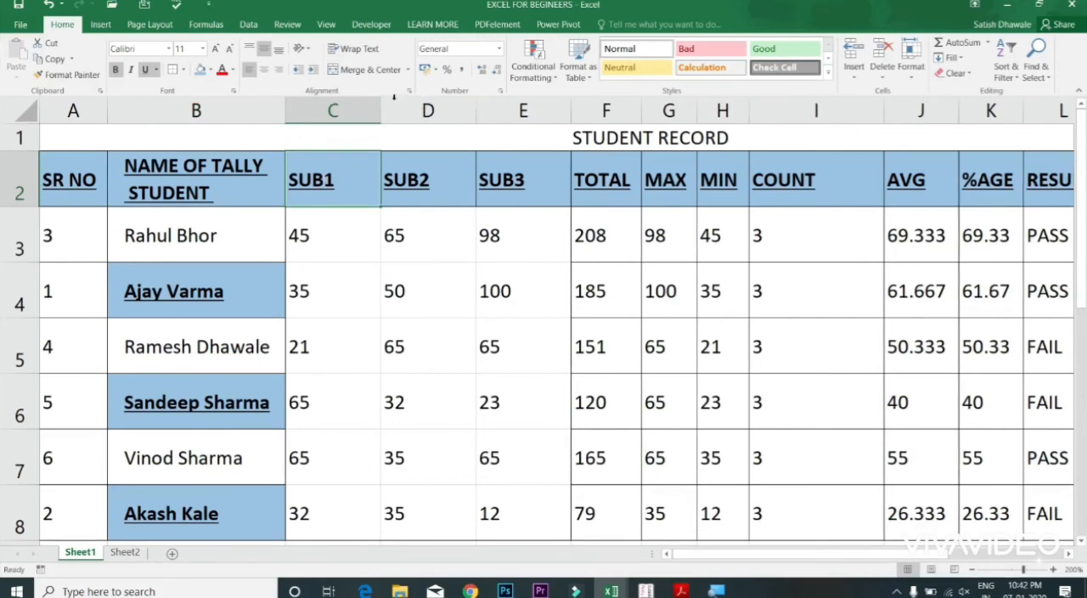
{"action": "left_click", "coordinate": [188, 189]}
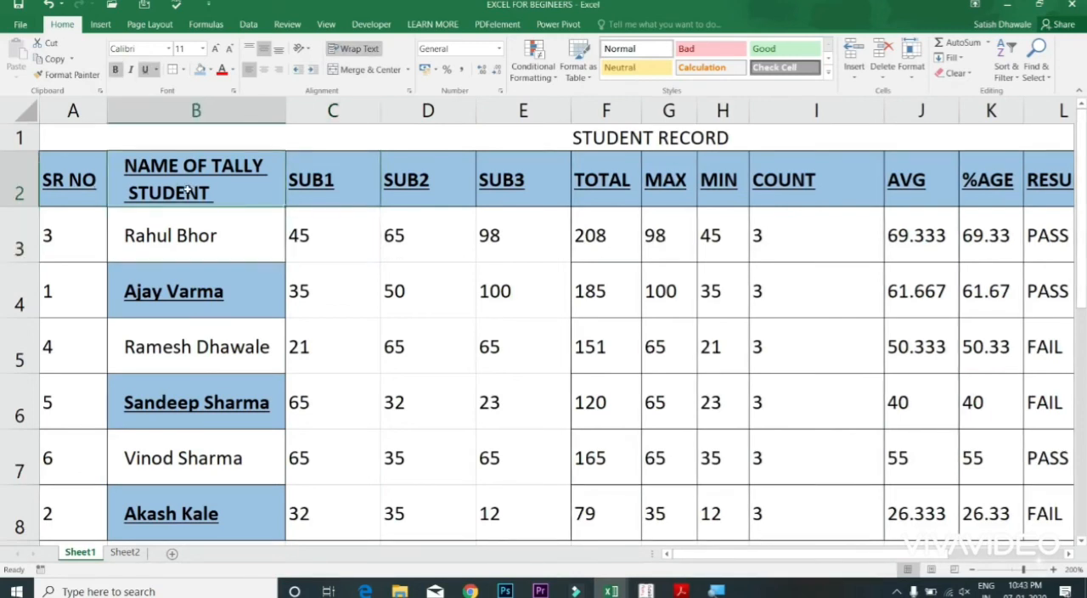
Step: Move through the cells below the student table and back up to examine how the header rows scroll
{"action": "key", "text": "Left"}
{"action": "key", "text": "Down"}
{"action": "key", "text": "Down"}
{"action": "key", "text": "Down"}
{"action": "key", "text": "Down"}
{"action": "key", "text": "Down"}
{"action": "key", "text": "Down"}
{"action": "key", "text": "Down"}
{"action": "key", "text": "Down"}
{"action": "key", "text": "Down"}
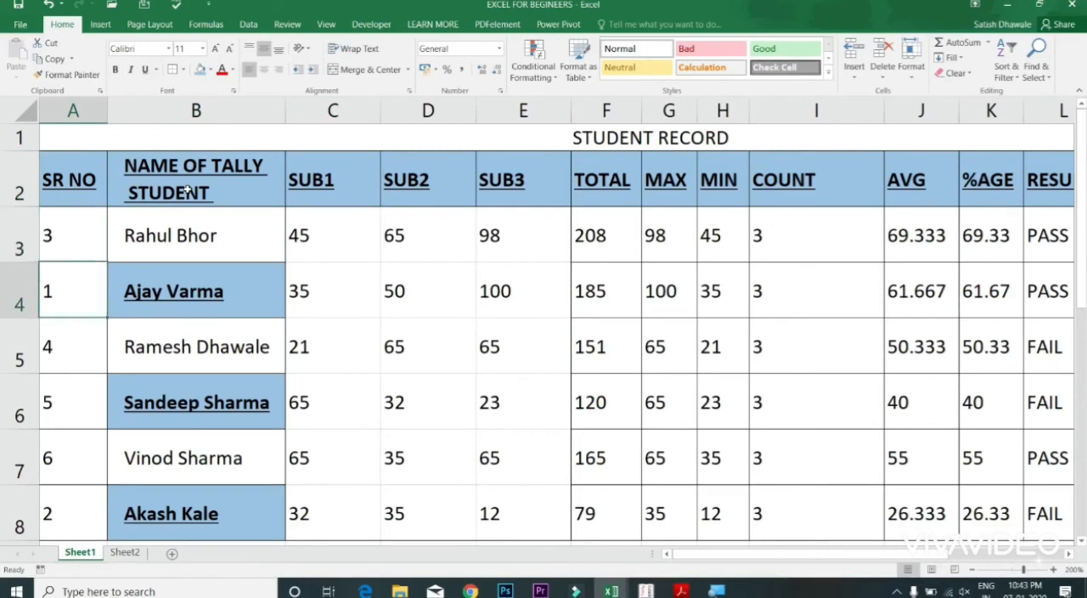
{"action": "key", "text": "Down"}
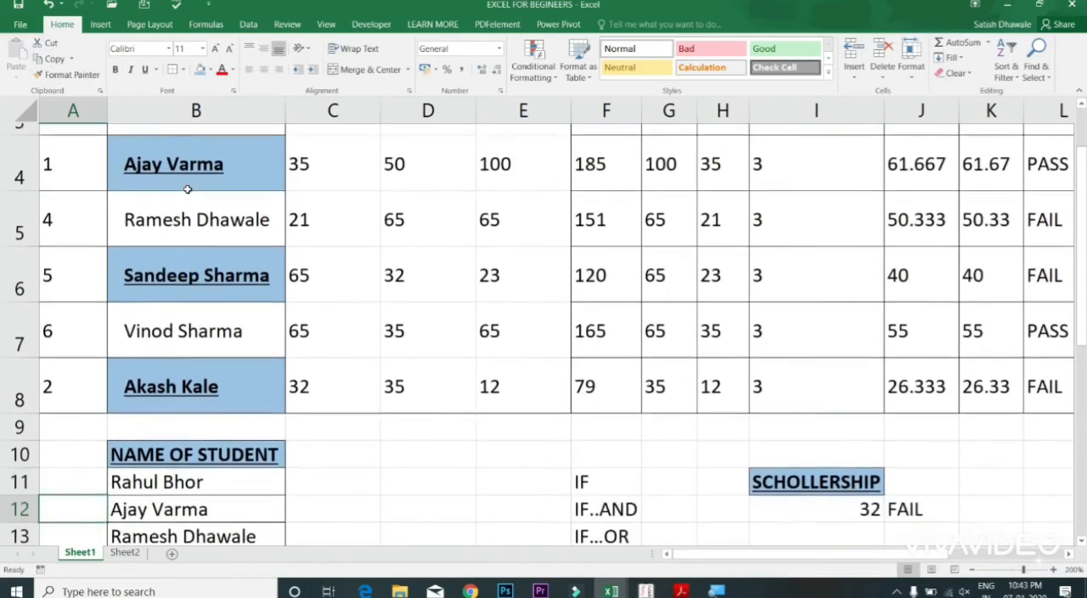
{"action": "key", "text": "Right"}
{"action": "key", "text": "Right"}
{"action": "key", "text": "Right"}
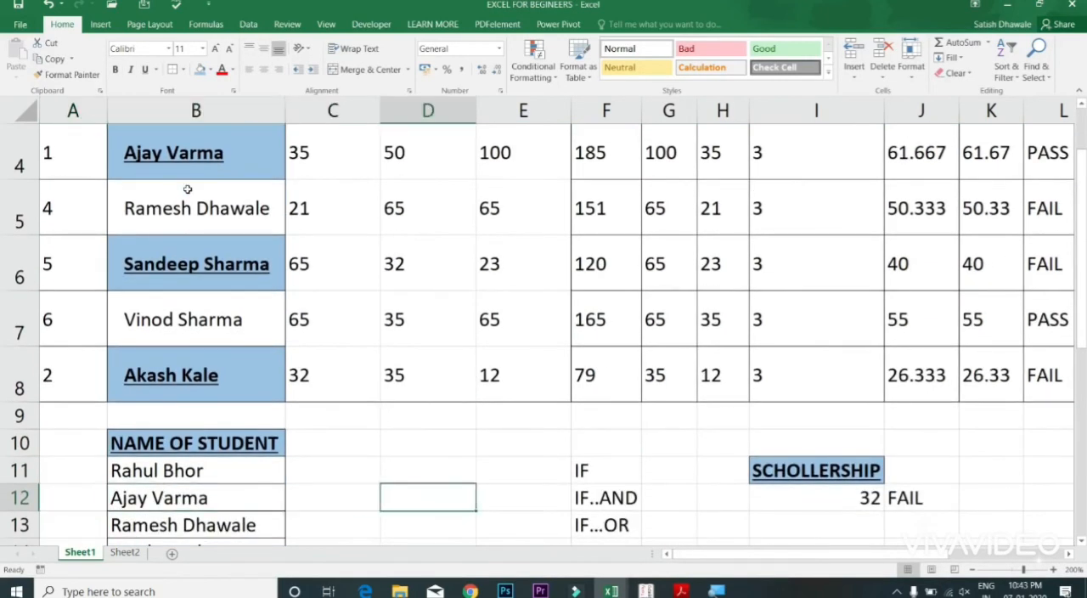
{"action": "key", "text": "Right"}
{"action": "key", "text": "Up"}
{"action": "key", "text": "Up"}
{"action": "key", "text": "Up"}
{"action": "key", "text": "Up"}
{"action": "key", "text": "Down"}
{"action": "key", "text": "Up"}
{"action": "key", "text": "Up"}
{"action": "key", "text": "Up"}
{"action": "key", "text": "Up"}
{"action": "key", "text": "Up"}
{"action": "key", "text": "Up"}
{"action": "key", "text": "Up"}
{"action": "key", "text": "Up"}
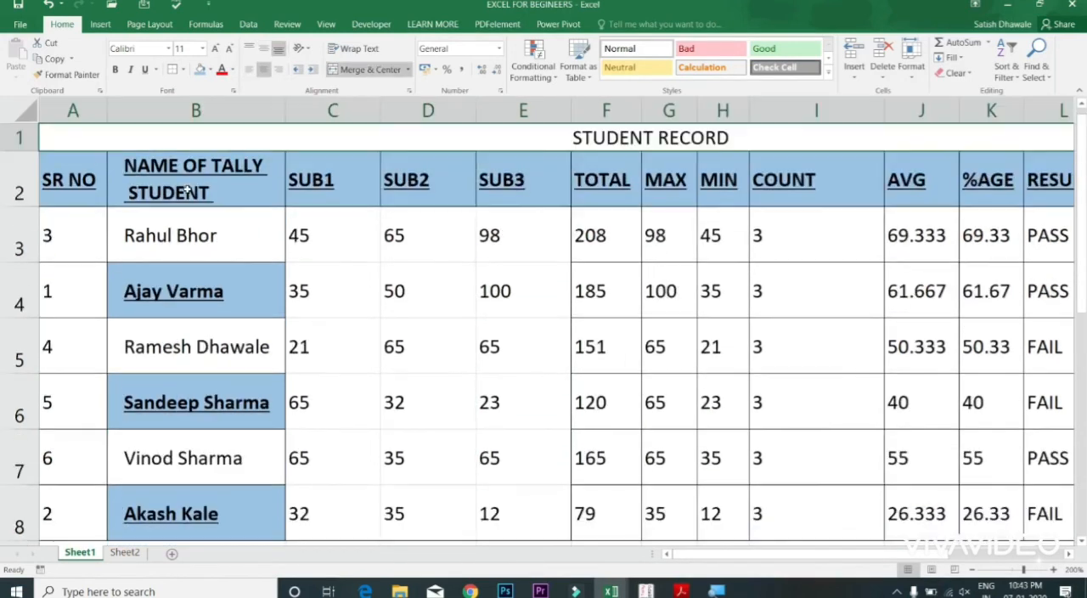
{"action": "key", "text": "Down"}
{"action": "key", "text": "Down"}
{"action": "key", "text": "Down"}
{"action": "key", "text": "Down"}
{"action": "key", "text": "Down"}
{"action": "key", "text": "Down"}
{"action": "key", "text": "Down"}
{"action": "key", "text": "Down"}
{"action": "key", "text": "Down"}
{"action": "key", "text": "Down"}
{"action": "key", "text": "Down"}
{"action": "key", "text": "Down"}
{"action": "key", "text": "Down"}
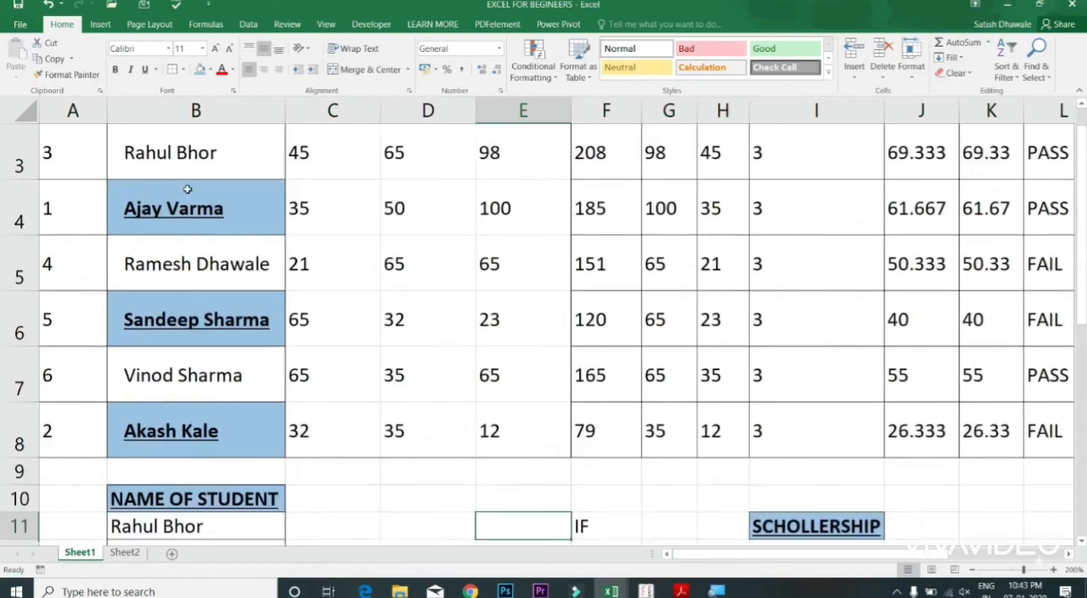
{"action": "key", "text": "Up"}
{"action": "key", "text": "Up"}
{"action": "key", "text": "Up"}
{"action": "key", "text": "Up"}
{"action": "key", "text": "Up"}
{"action": "key", "text": "Up"}
{"action": "key", "text": "Up"}
{"action": "key", "text": "Up"}
{"action": "key", "text": "Up"}
{"action": "key", "text": "Up"}
{"action": "key", "text": "Up"}
{"action": "key", "text": "Up"}
{"action": "key", "text": "Up"}
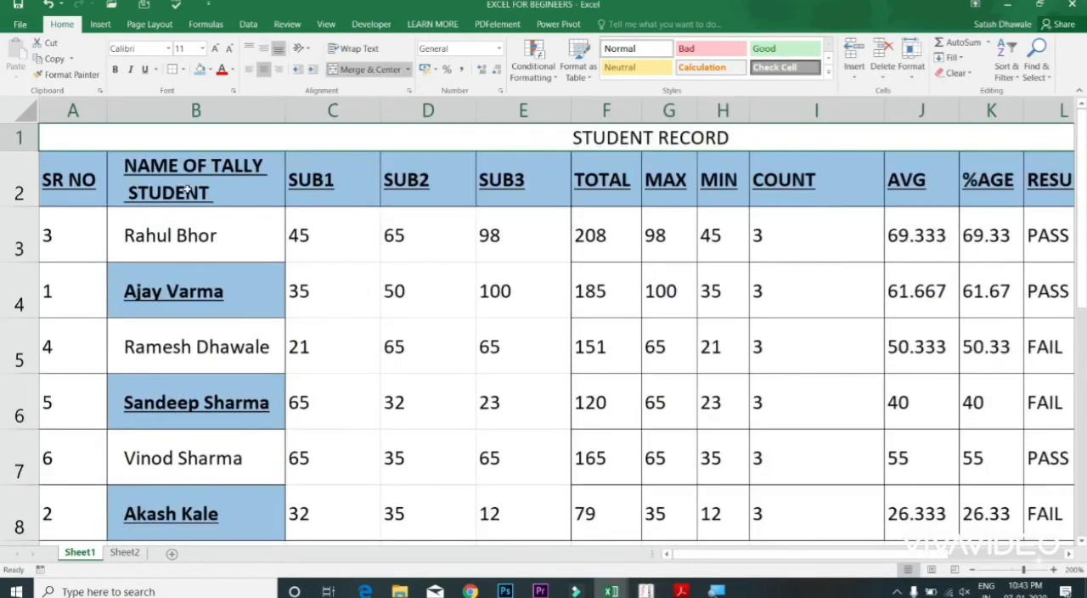
Step: Freeze panes at cell A3 to keep the title row and header row 2 visible while scrolling
{"action": "left_click", "coordinate": [104, 166]}
{"action": "left_click", "coordinate": [143, 137]}
{"action": "left_click", "coordinate": [95, 164]}
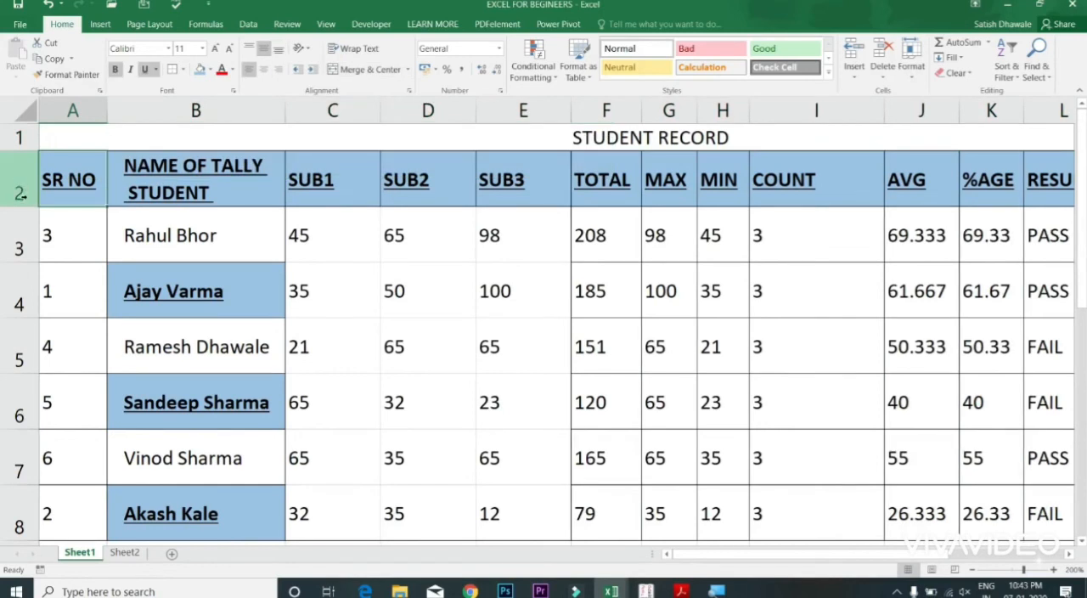
{"action": "left_click", "coordinate": [34, 221]}
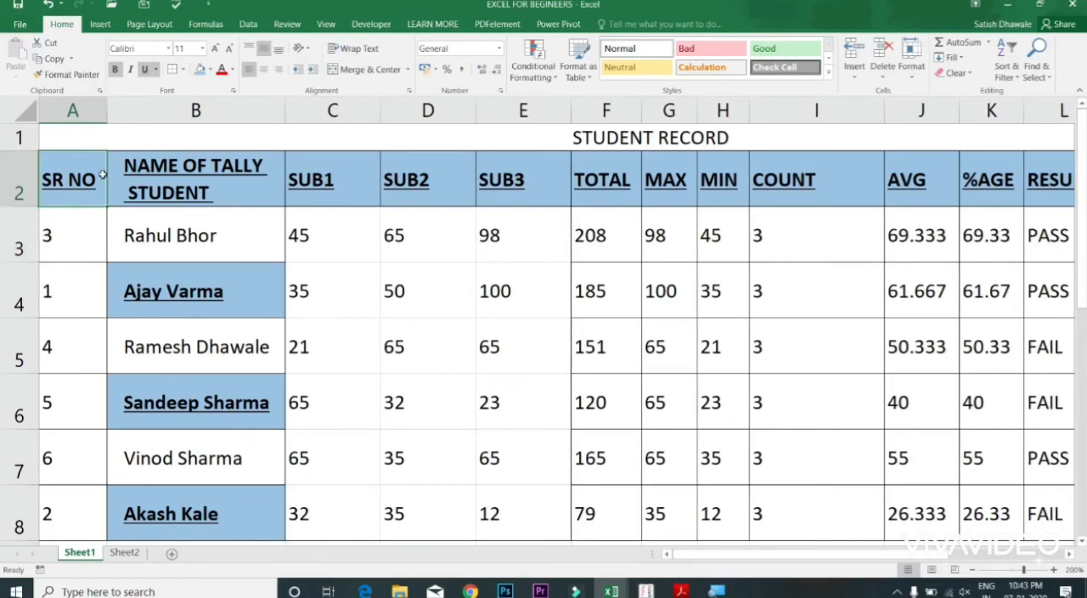
{"action": "left_click", "coordinate": [78, 231]}
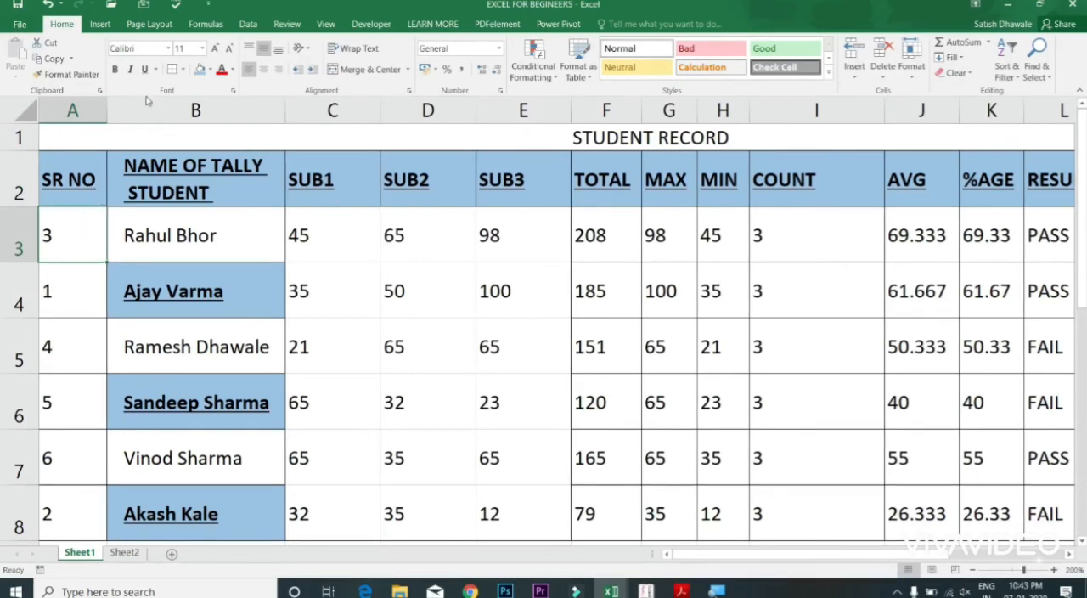
{"action": "left_click", "coordinate": [327, 25]}
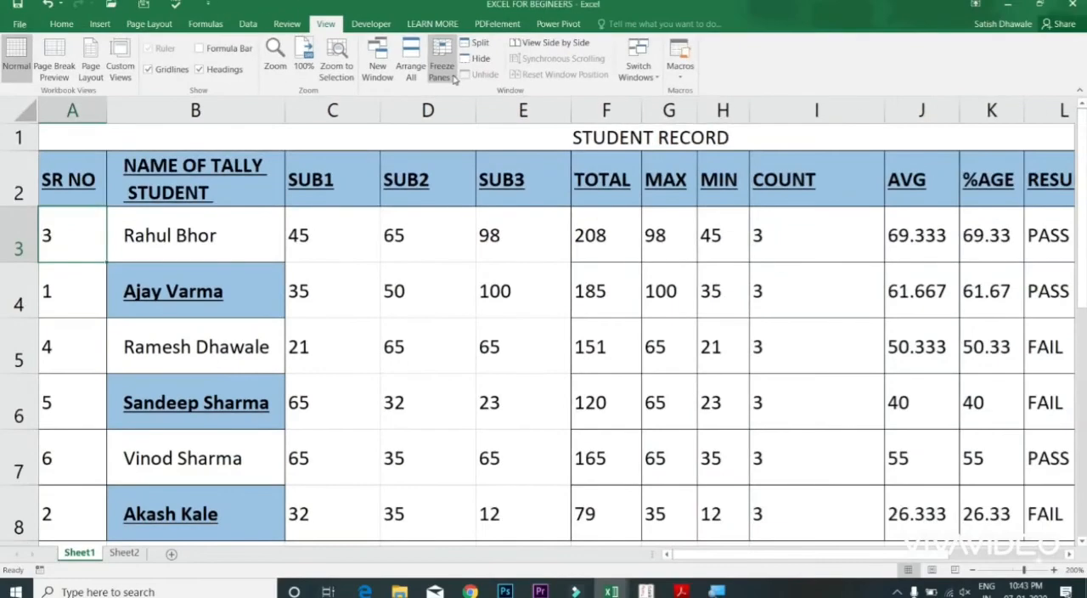
{"action": "left_click", "coordinate": [443, 68]}
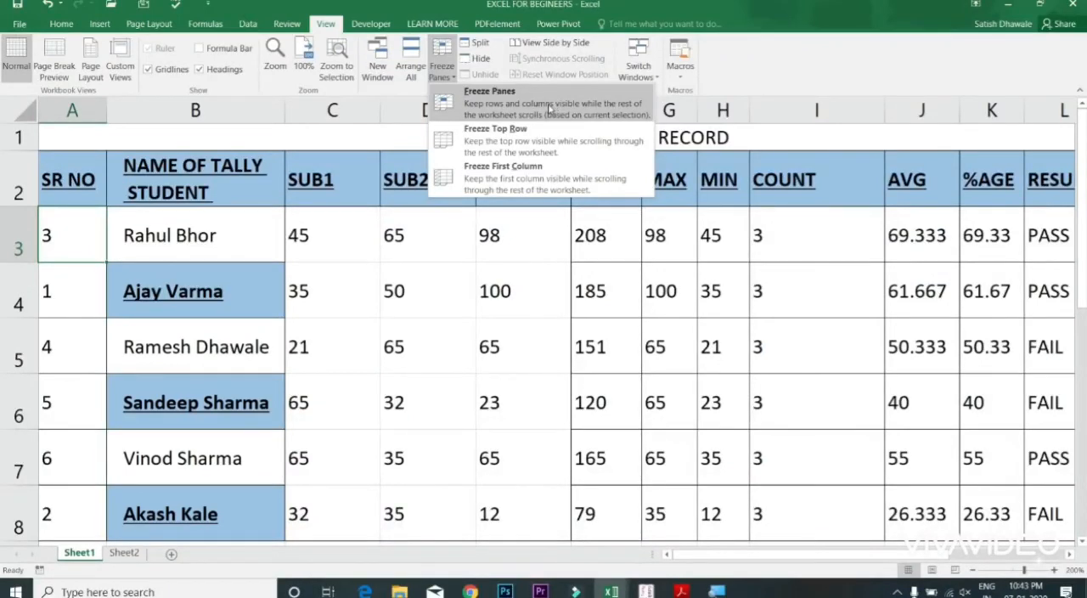
{"action": "left_click", "coordinate": [524, 102]}
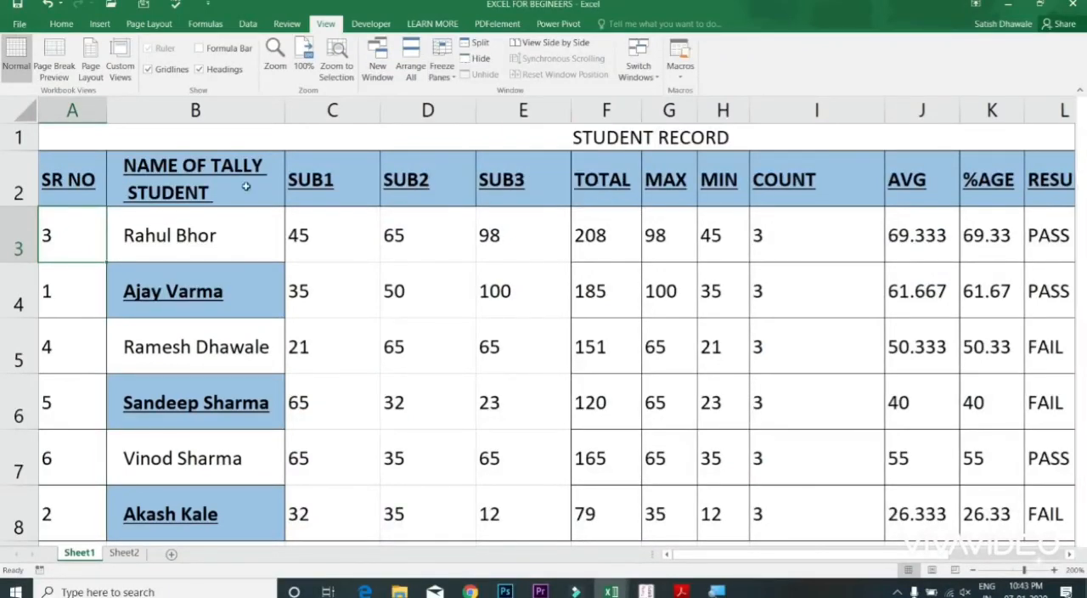
{"action": "left_click", "coordinate": [278, 228]}
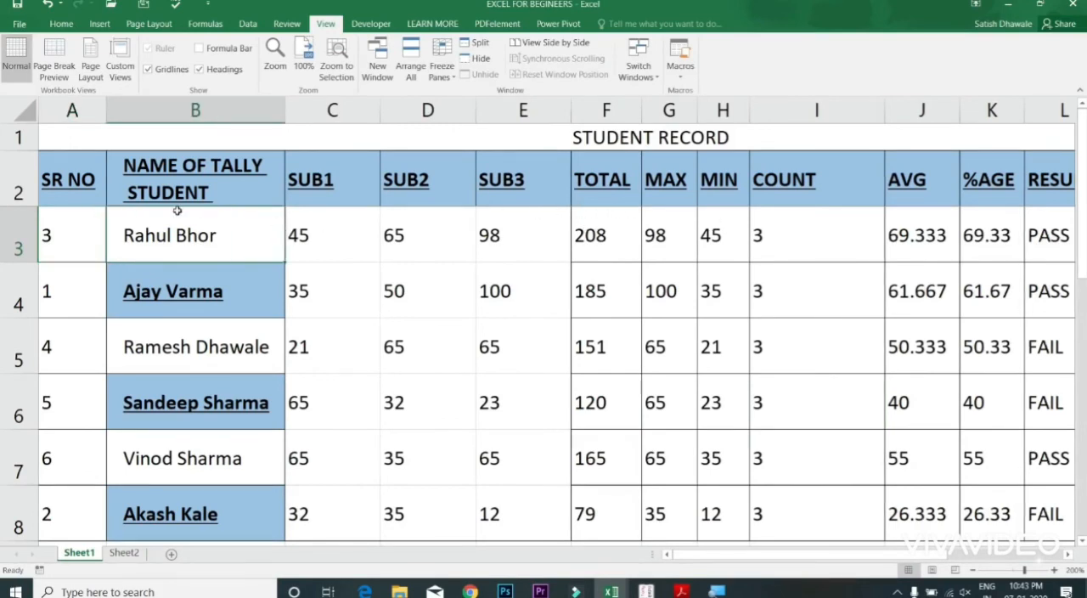
Step: Move down column A from cell A3 past the chart and back up to examine how the frozen header rows behave
{"action": "left_click", "coordinate": [101, 226]}
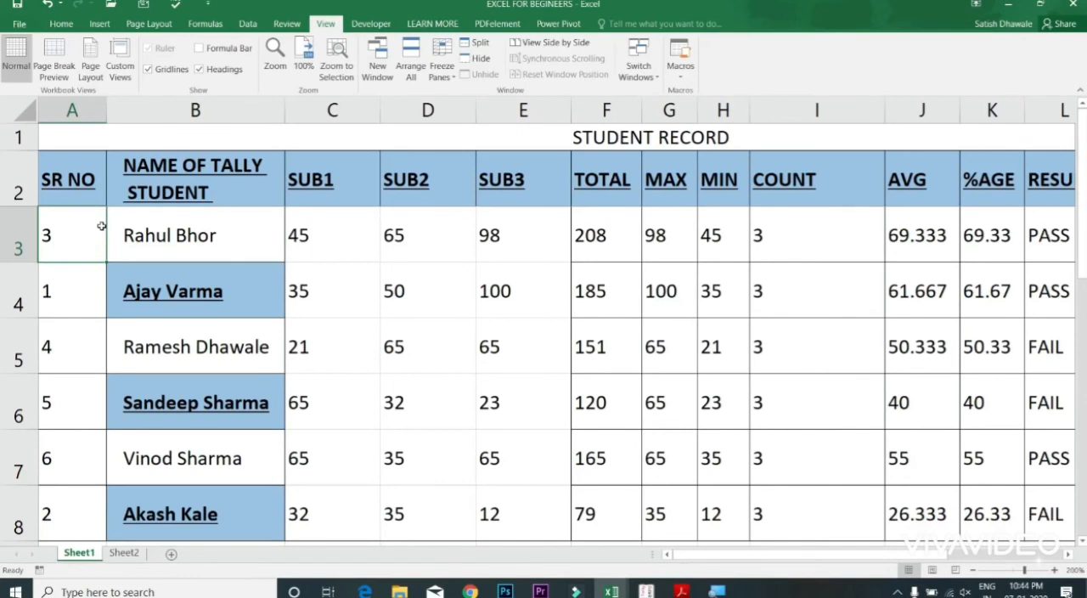
{"action": "key", "text": "Down"}
{"action": "key", "text": "Down"}
{"action": "key", "text": "Down"}
{"action": "key", "text": "Down"}
{"action": "key", "text": "Down"}
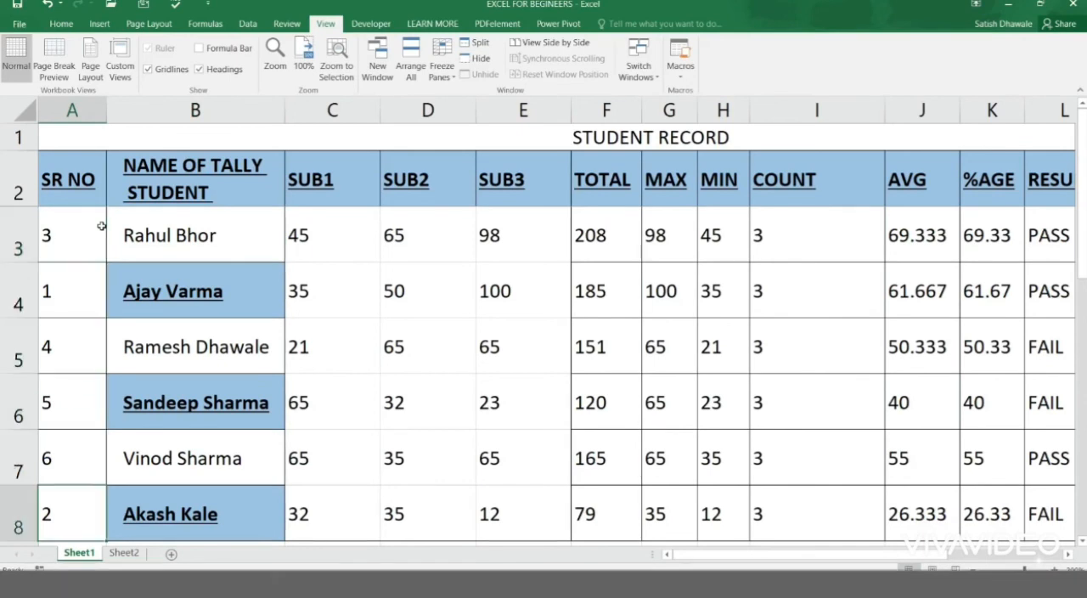
{"action": "key", "text": "Down"}
{"action": "key", "text": "Down"}
{"action": "key", "text": "Down"}
{"action": "key", "text": "Down"}
{"action": "key", "text": "Down"}
{"action": "key", "text": "Down"}
{"action": "key", "text": "Down"}
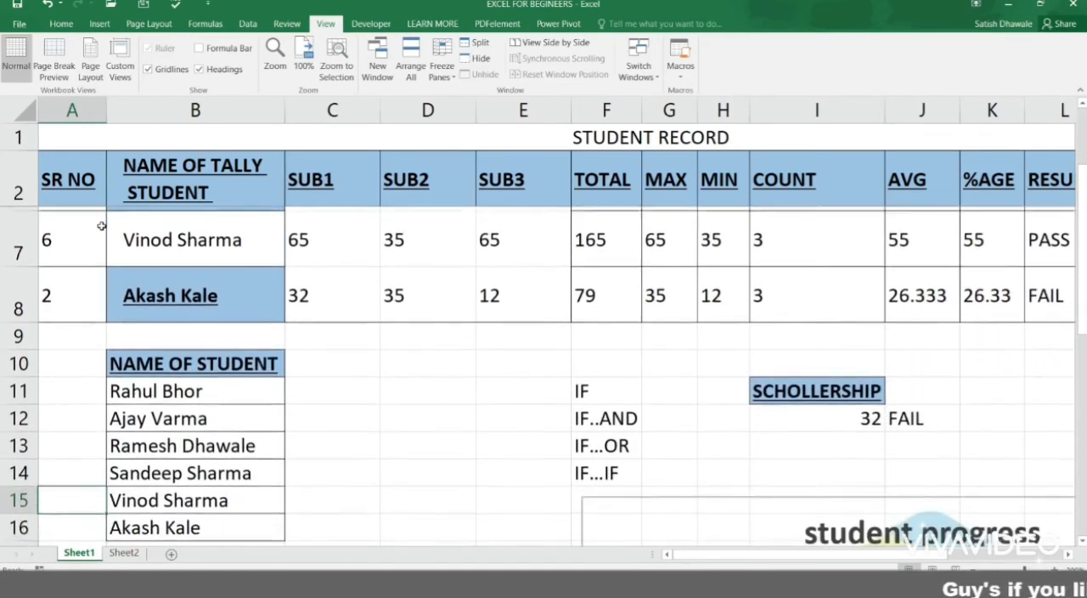
{"action": "key", "text": "Down"}
{"action": "key", "text": "Down"}
{"action": "key", "text": "Down"}
{"action": "key", "text": "Down"}
{"action": "key", "text": "Down"}
{"action": "key", "text": "Down"}
{"action": "key", "text": "Down"}
{"action": "key", "text": "Down"}
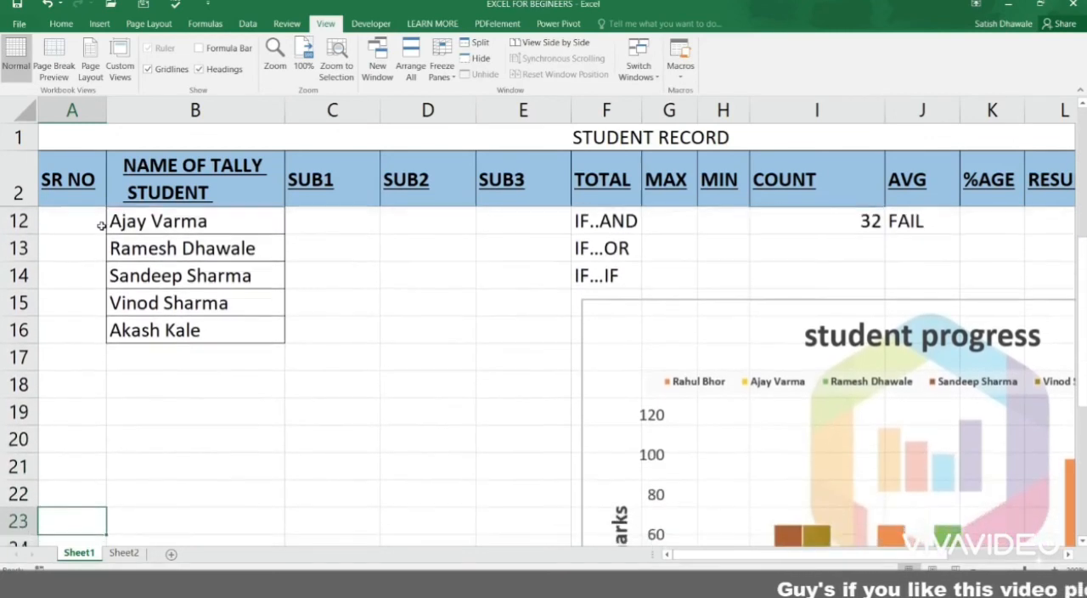
{"action": "key", "text": "Down"}
{"action": "key", "text": "Down"}
{"action": "key", "text": "Down"}
{"action": "key", "text": "Down"}
{"action": "key", "text": "Down"}
{"action": "key", "text": "Down"}
{"action": "key", "text": "Down"}
{"action": "key", "text": "Down"}
{"action": "key", "text": "Down"}
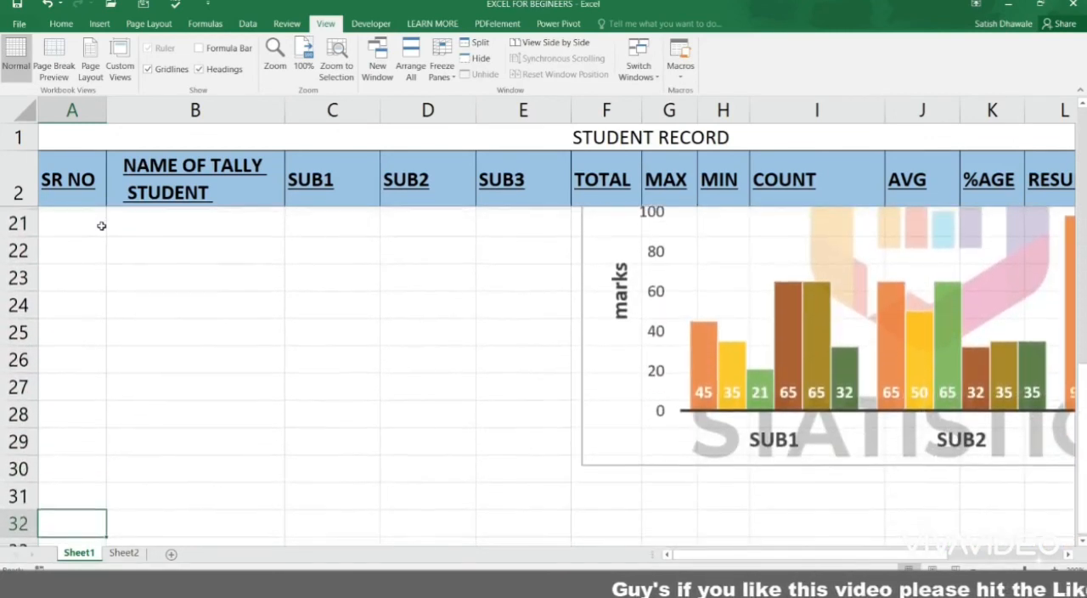
{"action": "key", "text": "Down"}
{"action": "key", "text": "Down"}
{"action": "key", "text": "Down"}
{"action": "key", "text": "Down"}
{"action": "key", "text": "Down"}
{"action": "key", "text": "Down"}
{"action": "key", "text": "Down"}
{"action": "key", "text": "Down"}
{"action": "key", "text": "Down"}
{"action": "key", "text": "Down"}
{"action": "key", "text": "Down"}
{"action": "key", "text": "Down"}
{"action": "key", "text": "Up"}
{"action": "key", "text": "Up"}
{"action": "key", "text": "Up"}
{"action": "key", "text": "Up"}
{"action": "key", "text": "Up"}
{"action": "key", "text": "Up"}
{"action": "key", "text": "Up"}
{"action": "key", "text": "Up"}
{"action": "key", "text": "Up"}
{"action": "key", "text": "Up"}
{"action": "key", "text": "Up"}
{"action": "key", "text": "Up"}
{"action": "key", "text": "Up"}
{"action": "key", "text": "Up"}
{"action": "key", "text": "Up"}
{"action": "key", "text": "Up"}
{"action": "key", "text": "Up"}
{"action": "key", "text": "Up"}
{"action": "key", "text": "Up"}
{"action": "key", "text": "Up"}
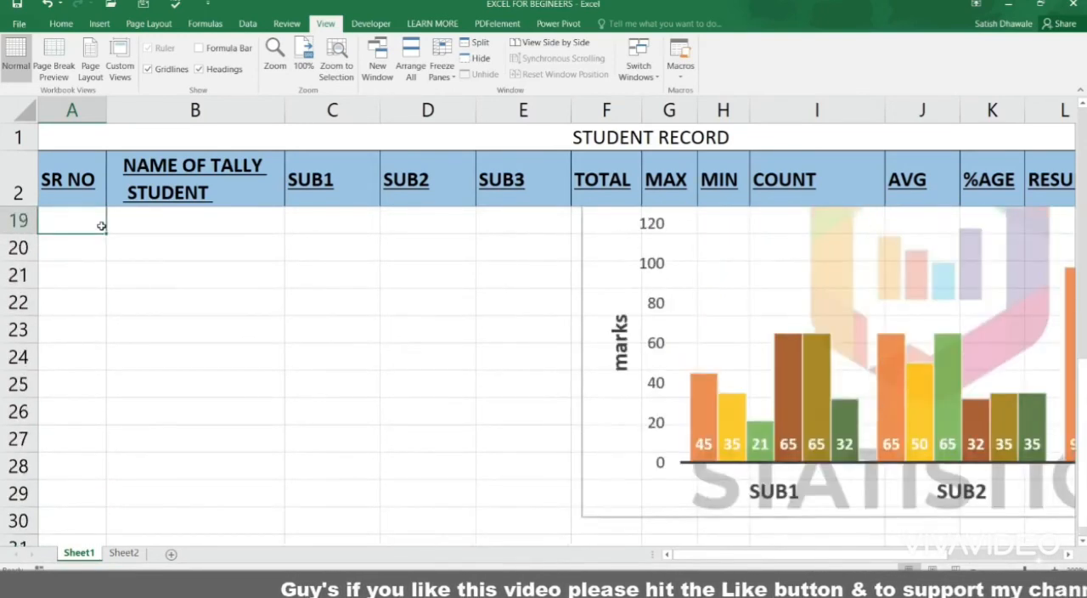
{"action": "key", "text": "Up"}
{"action": "key", "text": "Up"}
{"action": "key", "text": "Up"}
{"action": "key", "text": "Up"}
{"action": "key", "text": "Up"}
{"action": "key", "text": "Up"}
{"action": "key", "text": "Up"}
{"action": "key", "text": "Up"}
{"action": "key", "text": "Up"}
{"action": "key", "text": "Up"}
{"action": "key", "text": "Up"}
{"action": "key", "text": "Up"}
{"action": "key", "text": "Up"}
{"action": "key", "text": "Up"}
{"action": "key", "text": "Up"}
{"action": "key", "text": "Up"}
{"action": "key", "text": "Up"}
{"action": "key", "text": "Up"}
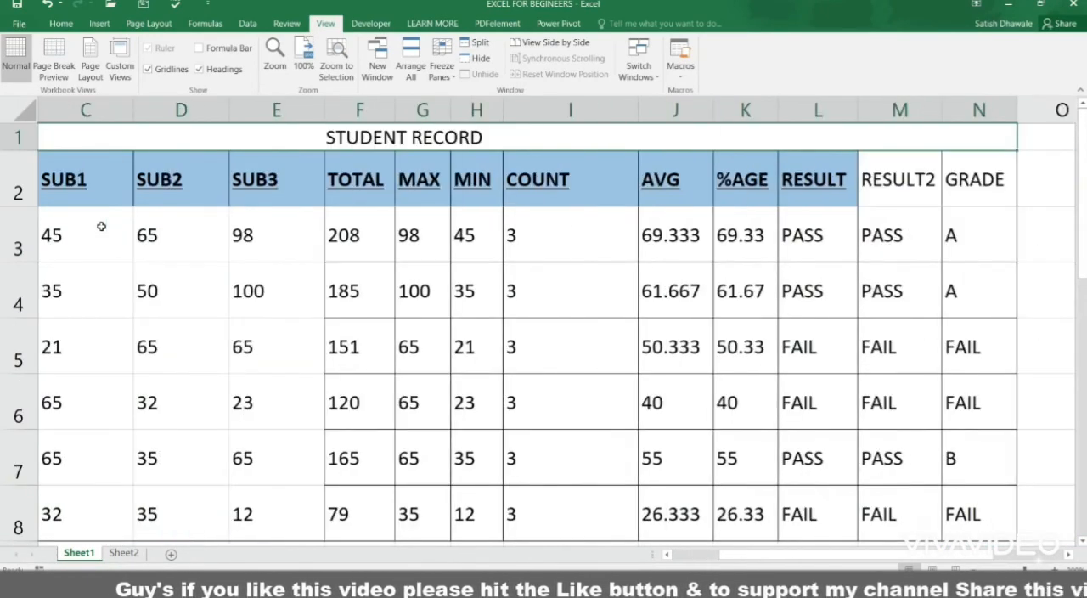
Step: Unfreeze the panes, then move across row 3 and back to column A to examine how the columns scroll
{"action": "left_click", "coordinate": [441, 68]}
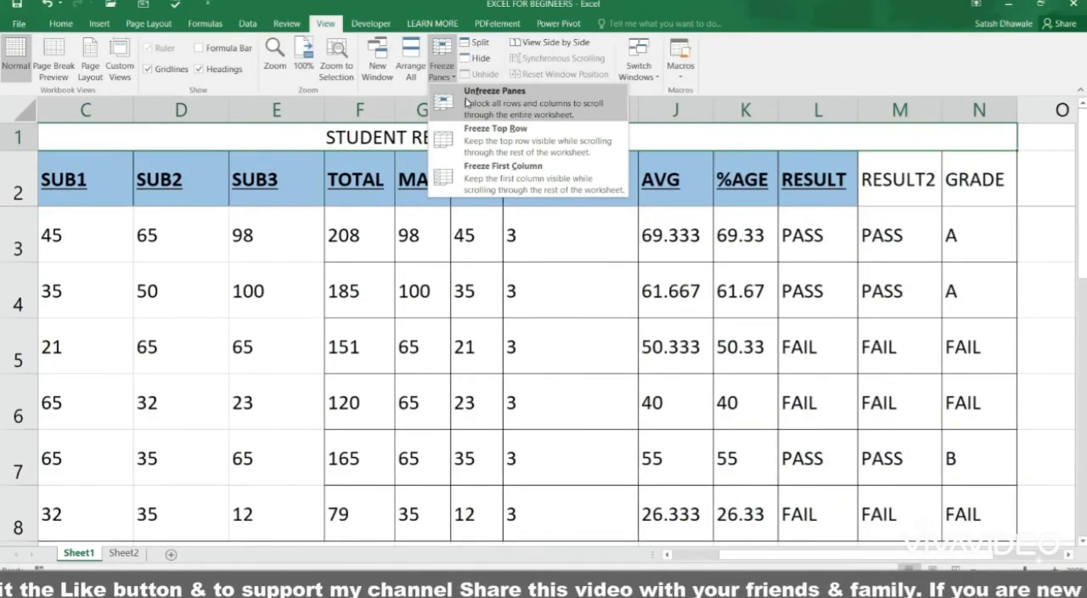
{"action": "left_click", "coordinate": [466, 102]}
{"action": "left_click", "coordinate": [357, 258]}
{"action": "key", "text": "Right"}
{"action": "key", "text": "Right"}
{"action": "key", "text": "Right"}
{"action": "key", "text": "Right"}
{"action": "key", "text": "Right"}
{"action": "key", "text": "Right"}
{"action": "key", "text": "Right"}
{"action": "key", "text": "Right"}
{"action": "key", "text": "Right"}
{"action": "key", "text": "Right"}
{"action": "key", "text": "Right"}
{"action": "key", "text": "Right"}
{"action": "key", "text": "Right"}
{"action": "key", "text": "Right"}
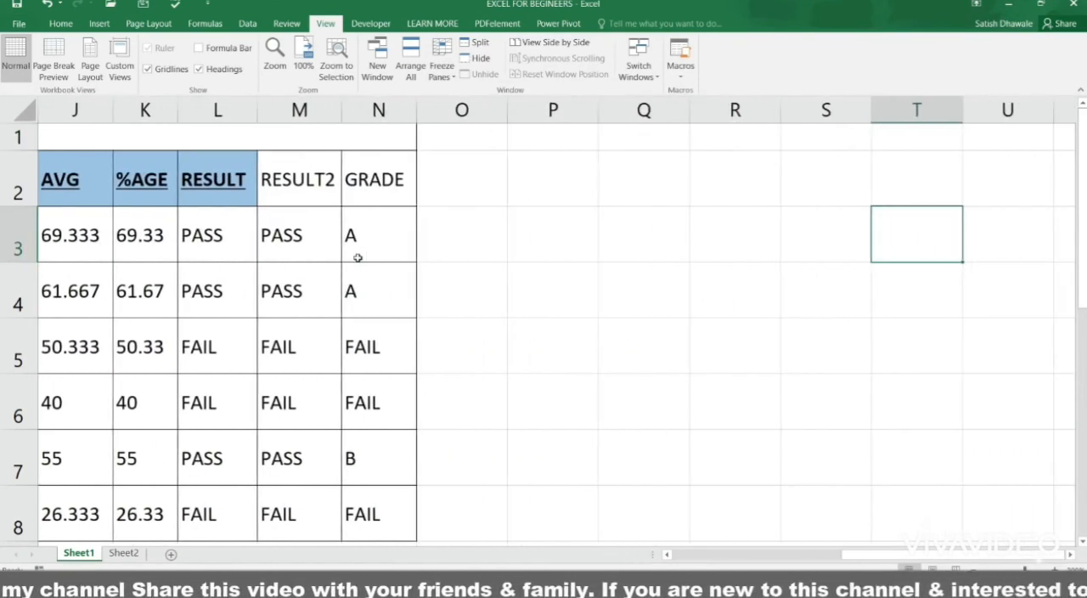
{"action": "key", "text": "Left"}
{"action": "key", "text": "Left"}
{"action": "key", "text": "Left"}
{"action": "key", "text": "Left"}
{"action": "key", "text": "Left"}
{"action": "key", "text": "Left"}
{"action": "key", "text": "Left"}
{"action": "key", "text": "Left"}
{"action": "key", "text": "Left"}
{"action": "key", "text": "Left"}
{"action": "key", "text": "Left"}
{"action": "key", "text": "Left"}
{"action": "key", "text": "Left"}
{"action": "key", "text": "Left"}
{"action": "key", "text": "Left"}
{"action": "key", "text": "Left"}
{"action": "key", "text": "Left"}
{"action": "key", "text": "Left"}
{"action": "key", "text": "Left"}
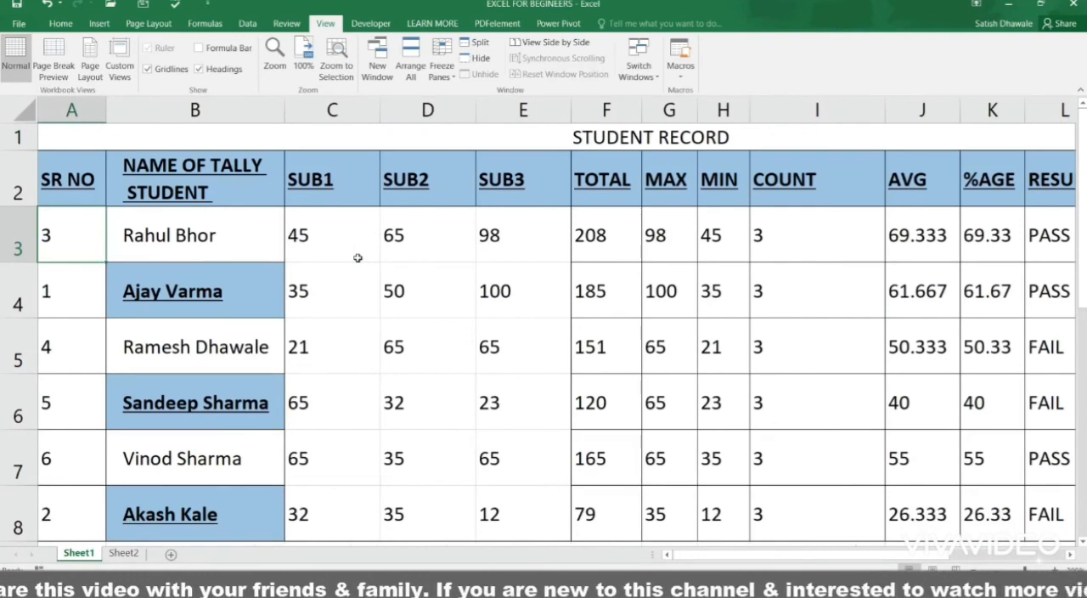
Step: Freeze panes at cell B3 to lock rows 1 and 2 together with the SR NO column
{"action": "left_click", "coordinate": [169, 225]}
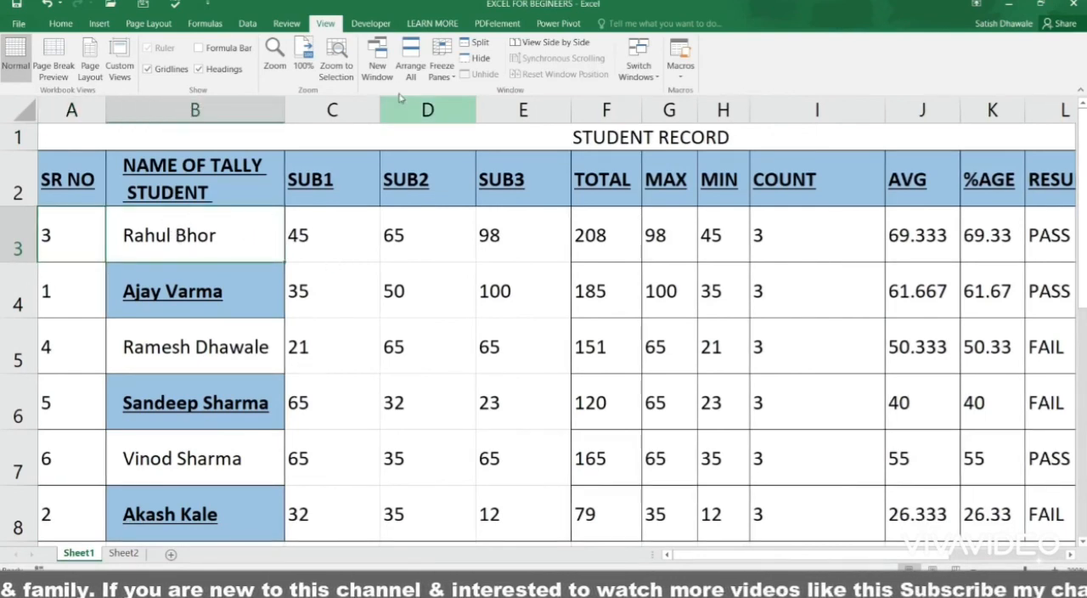
{"action": "left_click", "coordinate": [455, 78]}
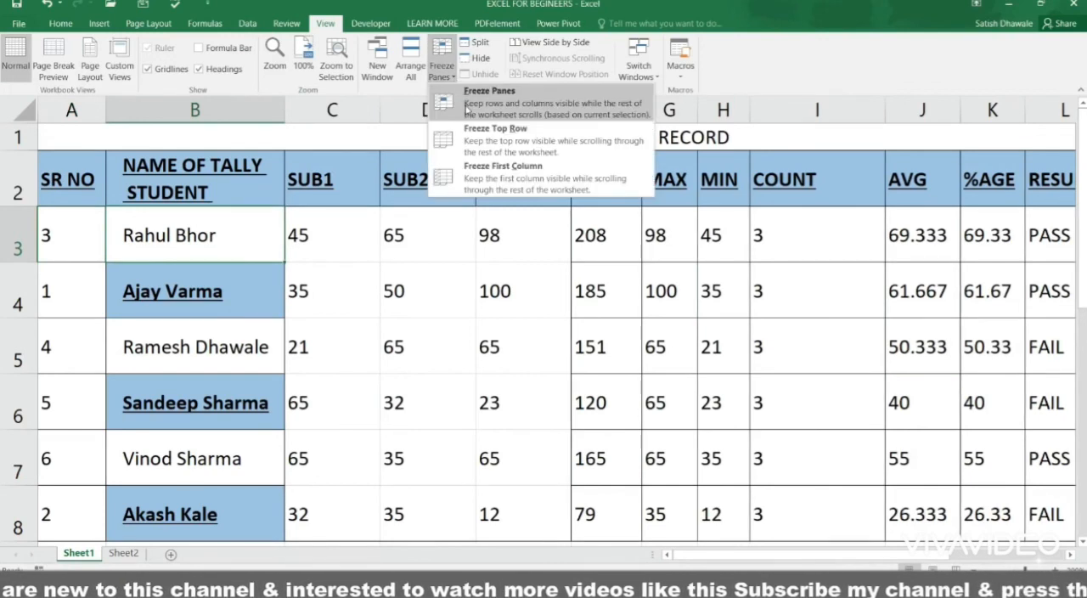
{"action": "left_click", "coordinate": [466, 106]}
Step: Move across row 3 beyond the table and back to examine how the frozen SR NO column behaves
{"action": "key", "text": "Right"}
{"action": "key", "text": "Right"}
{"action": "key", "text": "Right"}
{"action": "key", "text": "Right"}
{"action": "key", "text": "Right"}
{"action": "key", "text": "Right"}
{"action": "key", "text": "Right"}
{"action": "key", "text": "Right"}
{"action": "key", "text": "Right"}
{"action": "key", "text": "Right"}
{"action": "key", "text": "Right"}
{"action": "key", "text": "Right"}
{"action": "key", "text": "Right"}
{"action": "key", "text": "Right"}
{"action": "key", "text": "Right"}
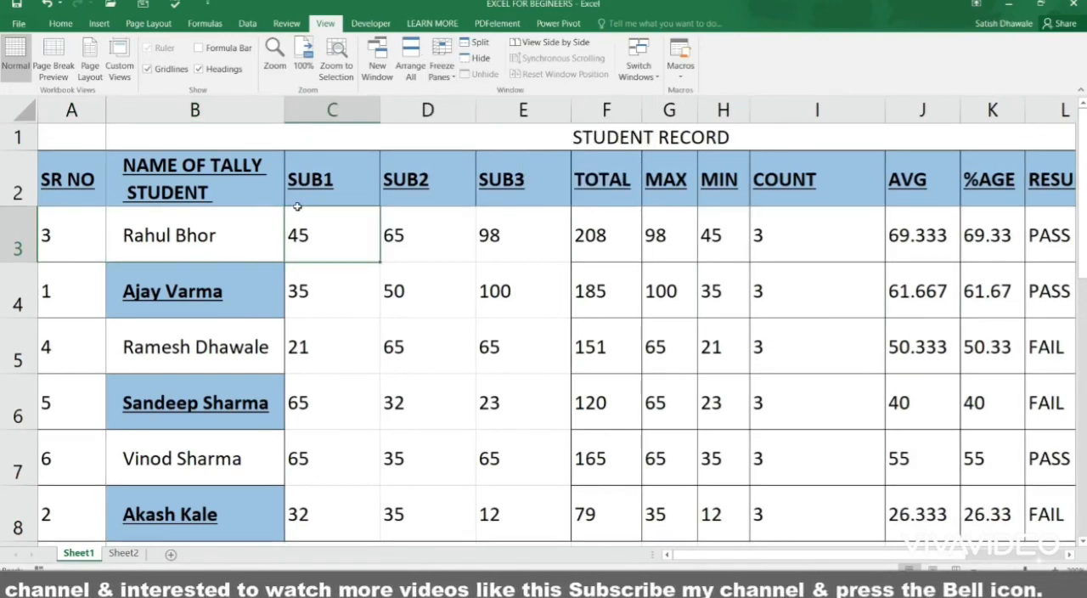
{"action": "key", "text": "Right"}
{"action": "key", "text": "Right"}
{"action": "key", "text": "Right"}
{"action": "key", "text": "Right"}
{"action": "key", "text": "Right"}
{"action": "key", "text": "Right"}
{"action": "key", "text": "Right"}
{"action": "key", "text": "Right"}
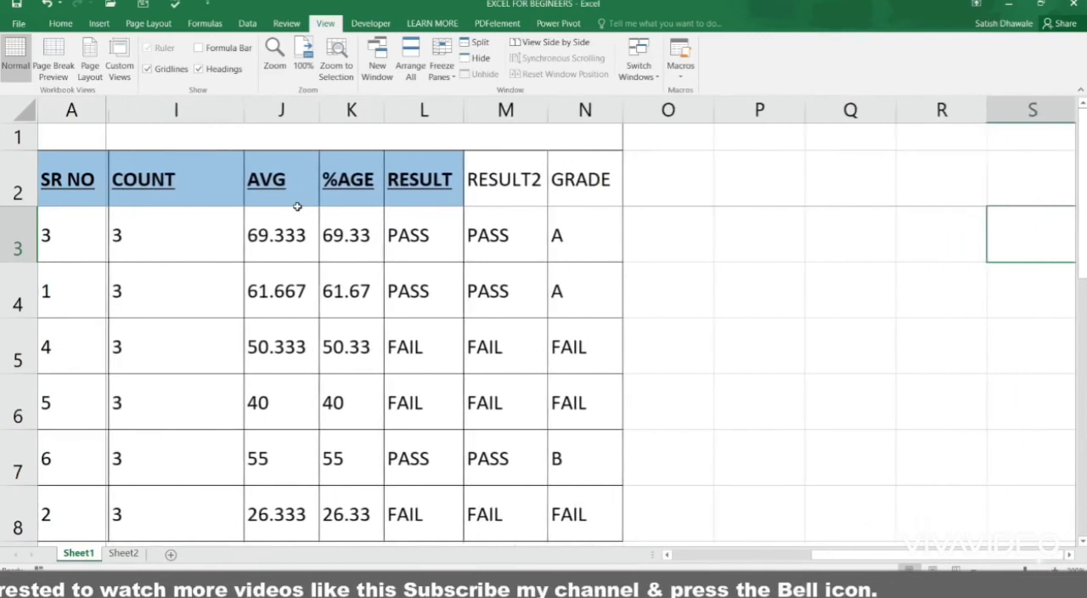
{"action": "key", "text": "Right"}
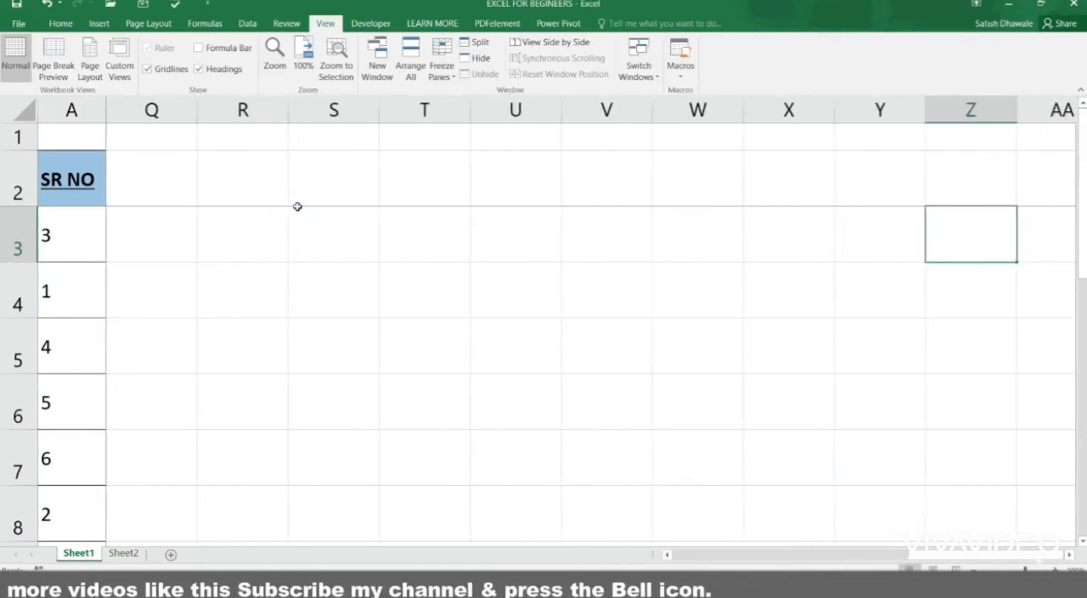
{"action": "key", "text": "Left"}
{"action": "key", "text": "Left"}
{"action": "key", "text": "Left"}
{"action": "key", "text": "Left"}
{"action": "key", "text": "Left"}
{"action": "key", "text": "Left"}
{"action": "key", "text": "Left"}
{"action": "key", "text": "Left"}
{"action": "key", "text": "Left"}
{"action": "key", "text": "Left"}
{"action": "key", "text": "Left"}
{"action": "key", "text": "Left"}
{"action": "key", "text": "Left"}
{"action": "key", "text": "Left"}
{"action": "key", "text": "Left"}
{"action": "key", "text": "Left"}
{"action": "key", "text": "Left"}
{"action": "key", "text": "Left"}
{"action": "key", "text": "Left"}
{"action": "key", "text": "Left"}
{"action": "key", "text": "Left"}
{"action": "key", "text": "Left"}
{"action": "key", "text": "Left"}
{"action": "key", "text": "Left"}
{"action": "key", "text": "Left"}
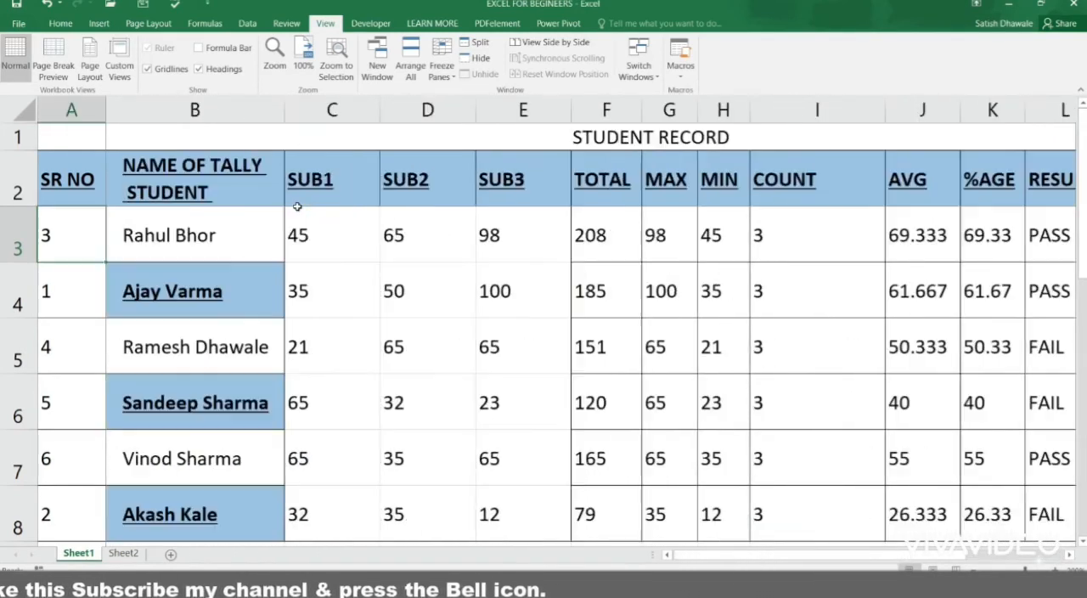
Step: Move down and up column A, and look across the table, to examine the frozen rows and column together
{"action": "key", "text": "Down"}
{"action": "key", "text": "Down"}
{"action": "key", "text": "Down"}
{"action": "key", "text": "Down"}
{"action": "key", "text": "Down"}
{"action": "key", "text": "Down"}
{"action": "key", "text": "Down"}
{"action": "key", "text": "Down"}
{"action": "key", "text": "Down"}
{"action": "key", "text": "Down"}
{"action": "key", "text": "Down"}
{"action": "key", "text": "Down"}
{"action": "key", "text": "Down"}
{"action": "key", "text": "Down"}
{"action": "key", "text": "Down"}
{"action": "key", "text": "Down"}
{"action": "key", "text": "Down"}
{"action": "key", "text": "Down"}
{"action": "key", "text": "Down"}
{"action": "key", "text": "Down"}
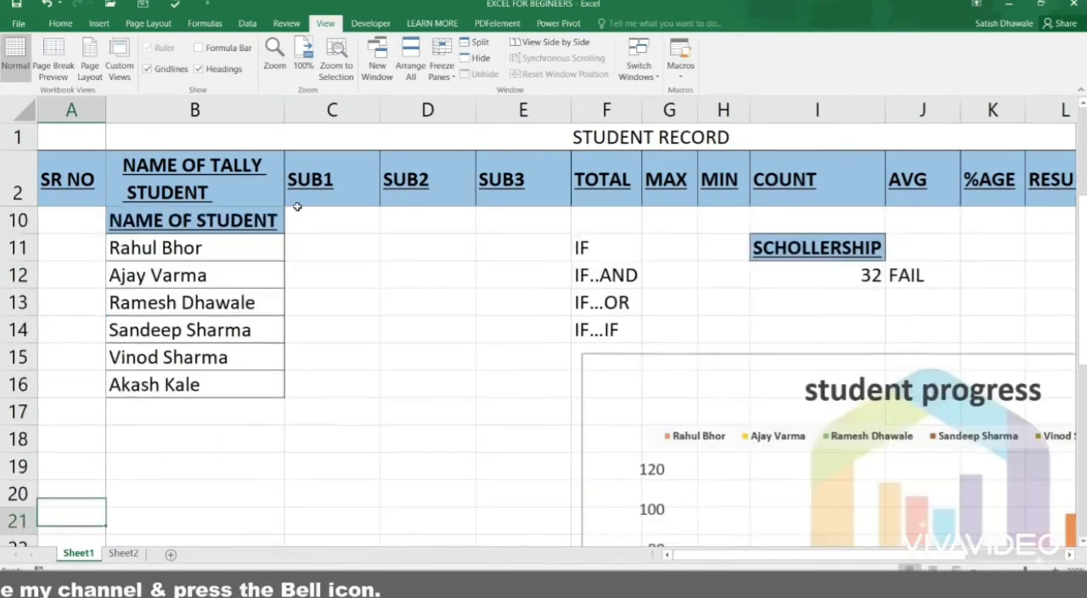
{"action": "key", "text": "Up"}
{"action": "key", "text": "Up"}
{"action": "key", "text": "Up"}
{"action": "key", "text": "Up"}
{"action": "key", "text": "Up"}
{"action": "key", "text": "Up"}
{"action": "key", "text": "Up"}
{"action": "key", "text": "Up"}
{"action": "key", "text": "Up"}
{"action": "key", "text": "Up"}
{"action": "key", "text": "Up"}
{"action": "key", "text": "Up"}
{"action": "key", "text": "Up"}
{"action": "key", "text": "Up"}
{"action": "key", "text": "Up"}
{"action": "key", "text": "Up"}
{"action": "key", "text": "Up"}
{"action": "key", "text": "Up"}
{"action": "key", "text": "Up"}
{"action": "key", "text": "Up"}
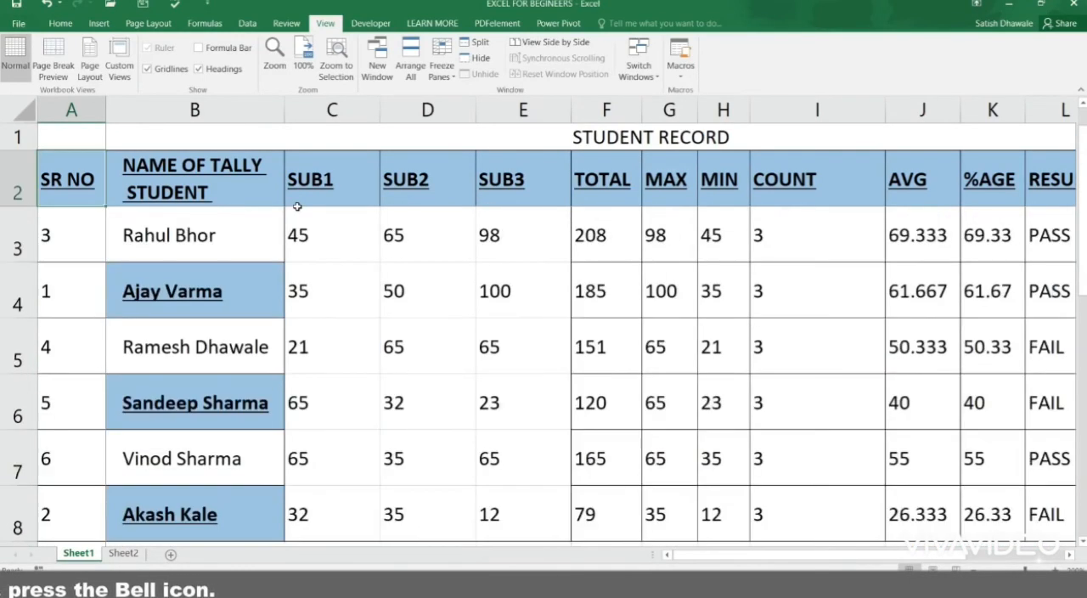
{"action": "key", "text": "Down"}
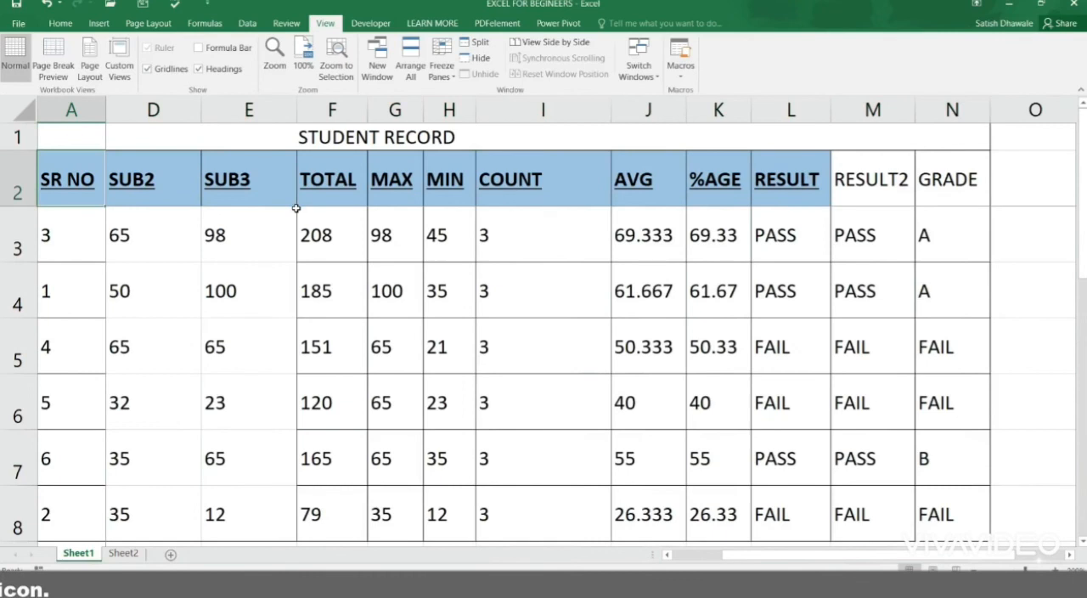
{"action": "key", "text": "Down"}
{"action": "key", "text": "F2"}
{"action": "key", "text": "Escape"}
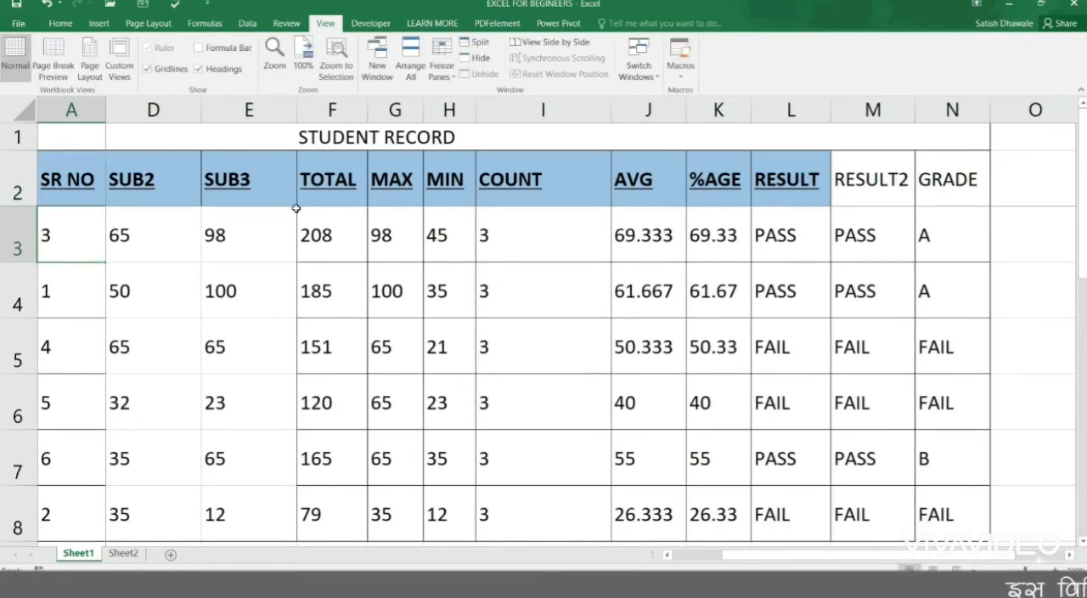
Step: Unfreeze all rows and columns and select the SR NO header cell
{"action": "left_click", "coordinate": [439, 68]}
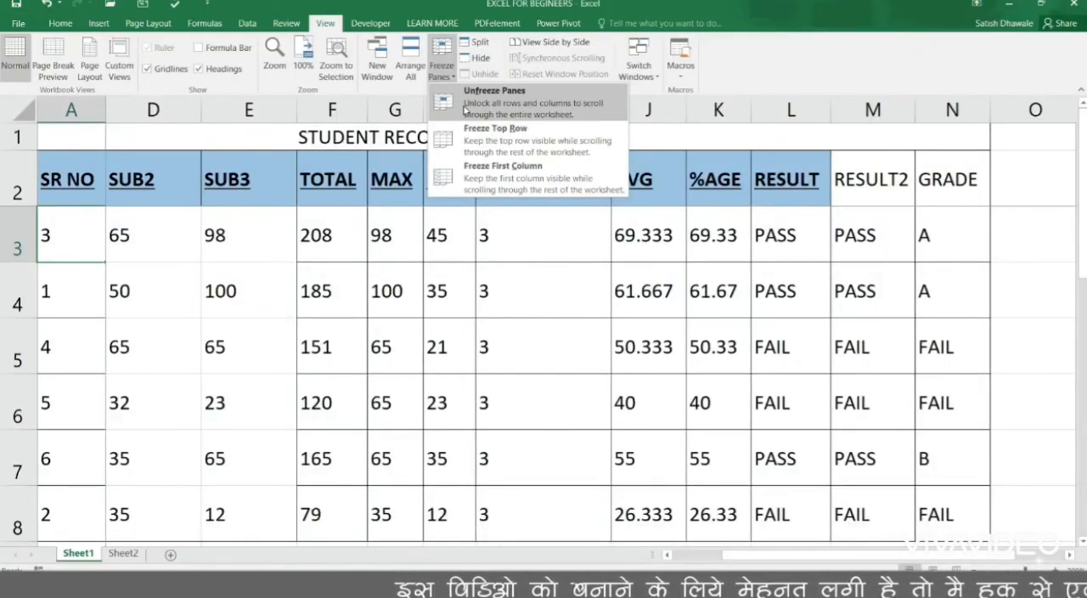
{"action": "left_click", "coordinate": [465, 108]}
{"action": "left_click", "coordinate": [67, 179]}
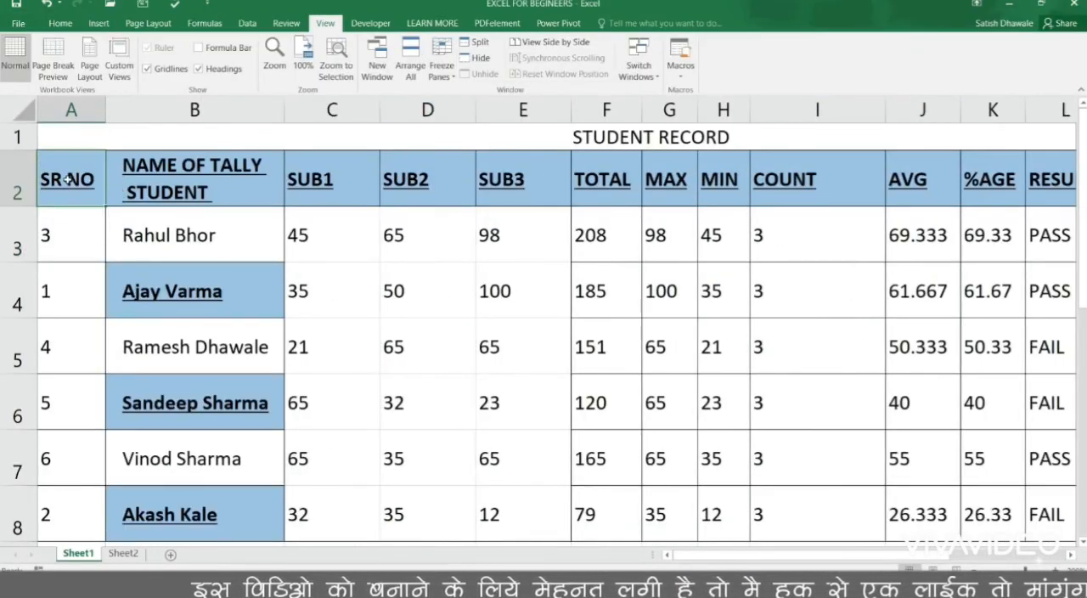
Step: Enter the date 20-02-2019 in cell C19 and widen column C to fit the full date
{"action": "left_click", "coordinate": [73, 24]}
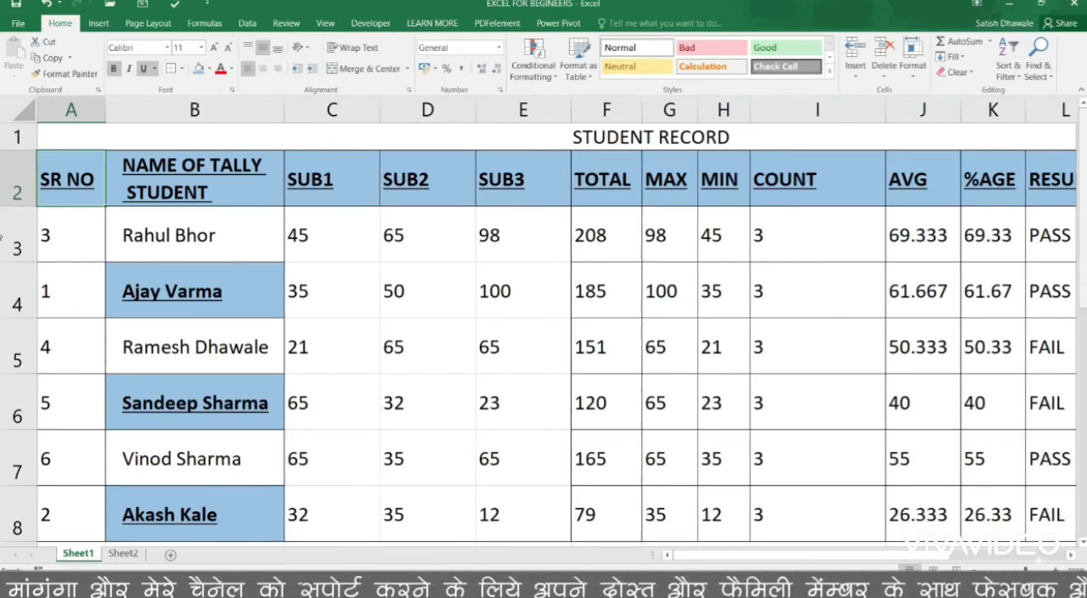
{"action": "left_click_drag", "start_coordinate": [1084, 222], "coordinate": [1085, 341]}
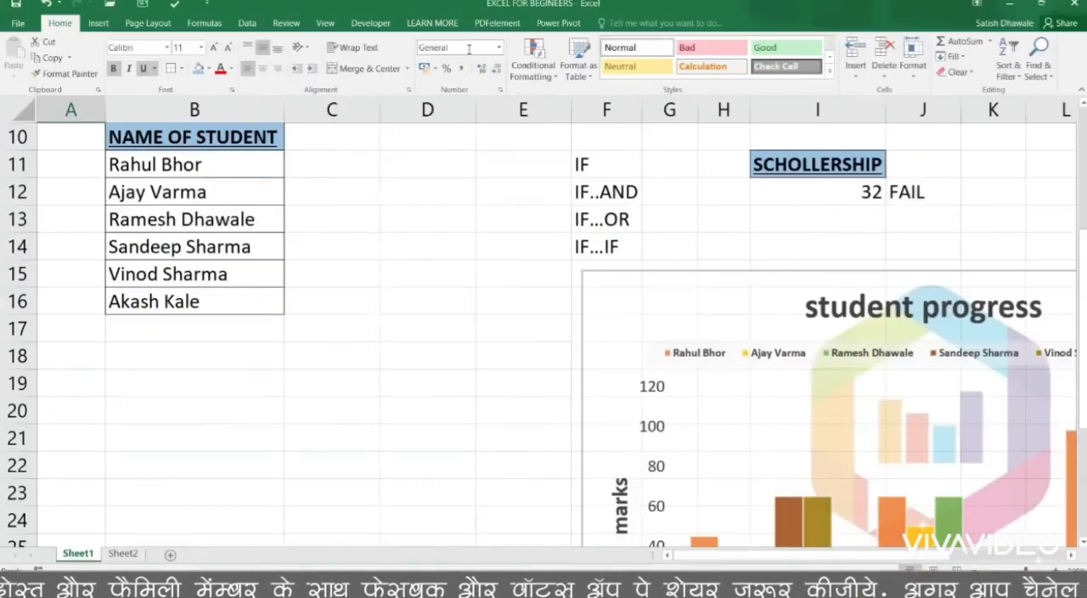
{"action": "left_click", "coordinate": [351, 381]}
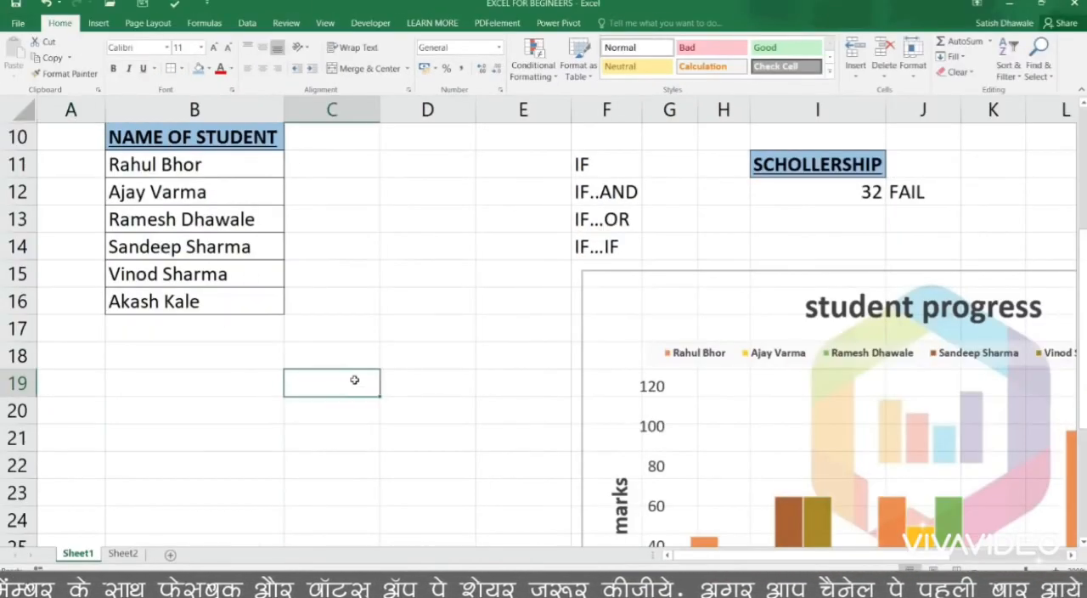
{"action": "type", "text": "20-0"}
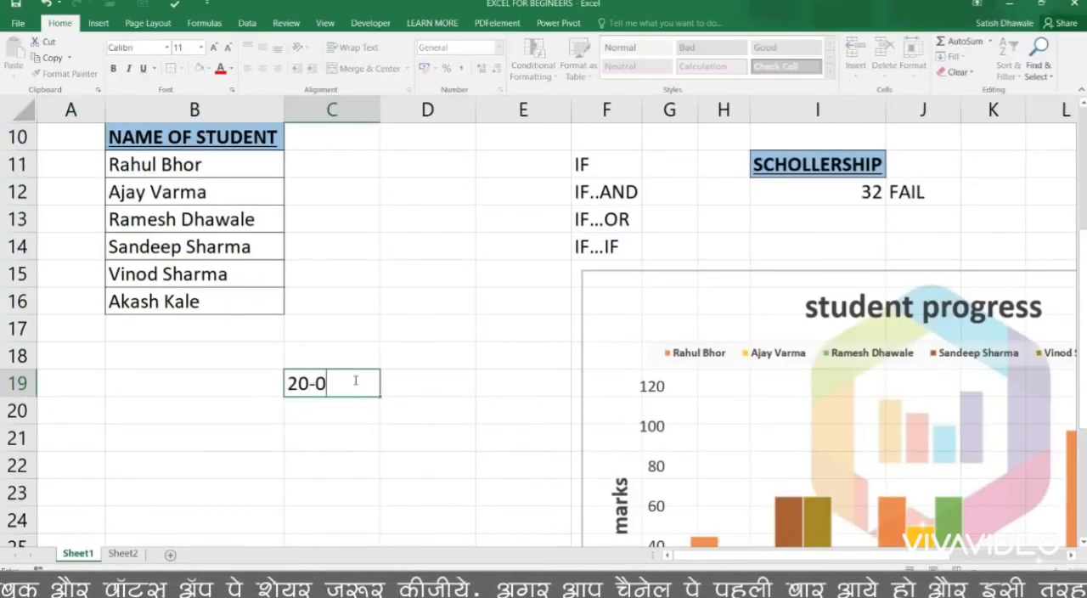
{"action": "type", "text": "2-2019"}
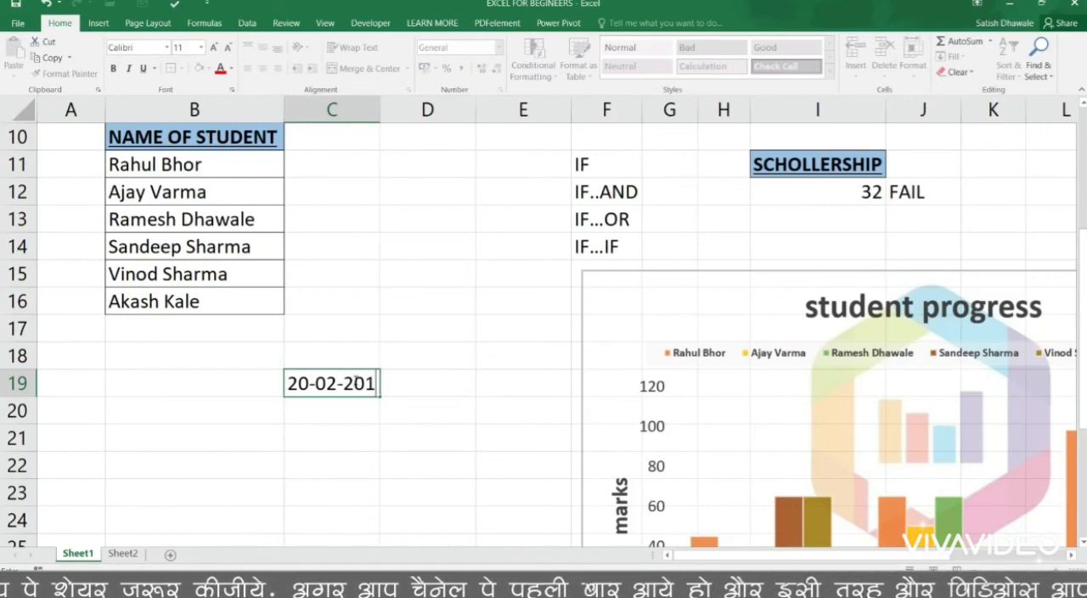
{"action": "key", "text": "Return"}
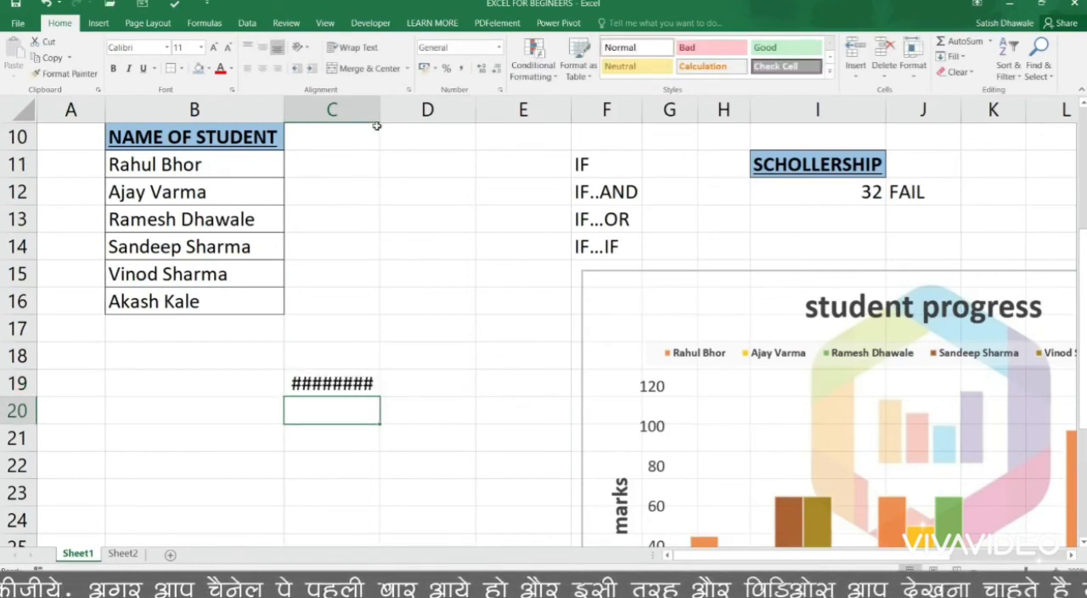
{"action": "left_click_drag", "start_coordinate": [381, 111], "coordinate": [413, 123]}
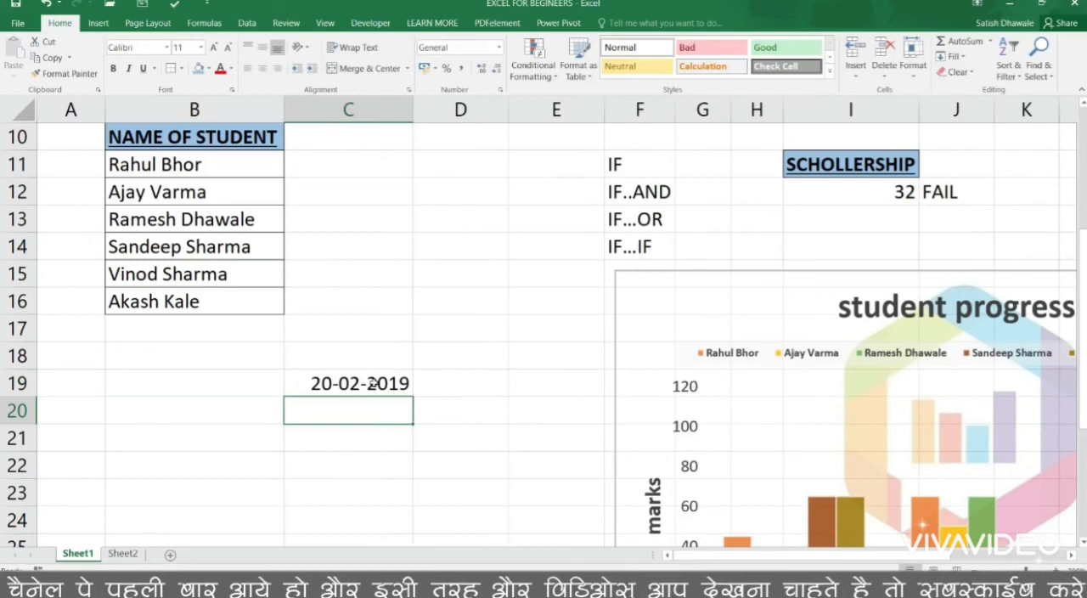
Step: Replace the date in cell C19 with the value 35
{"action": "left_click", "coordinate": [378, 384]}
{"action": "type", "text": "35"}
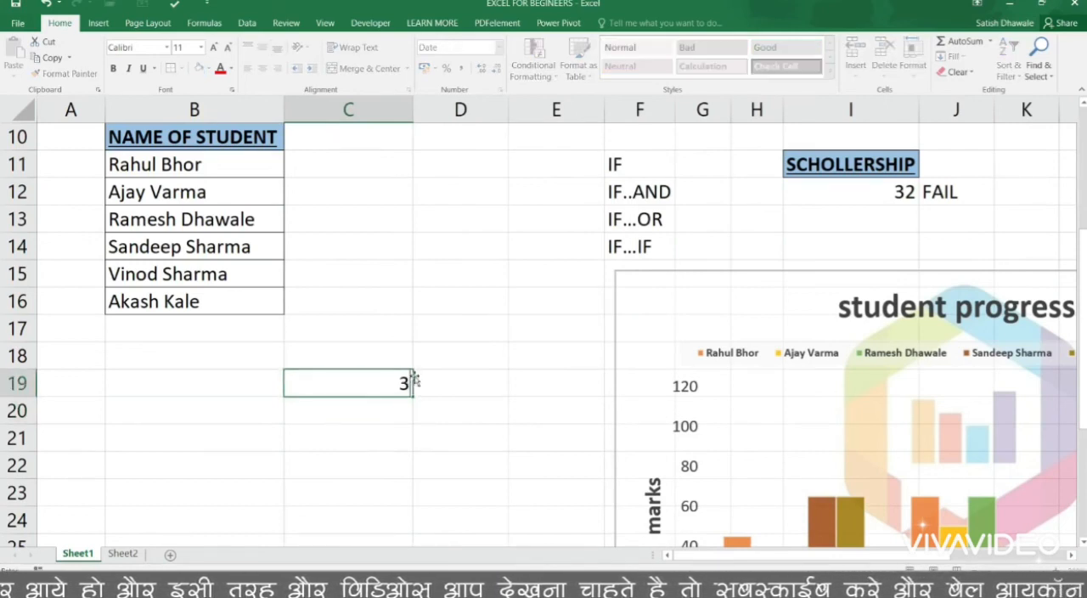
{"action": "key", "text": "Return"}
Step: Apply the Number format to cell C19, then switch the cell to the General format
{"action": "left_click", "coordinate": [360, 384]}
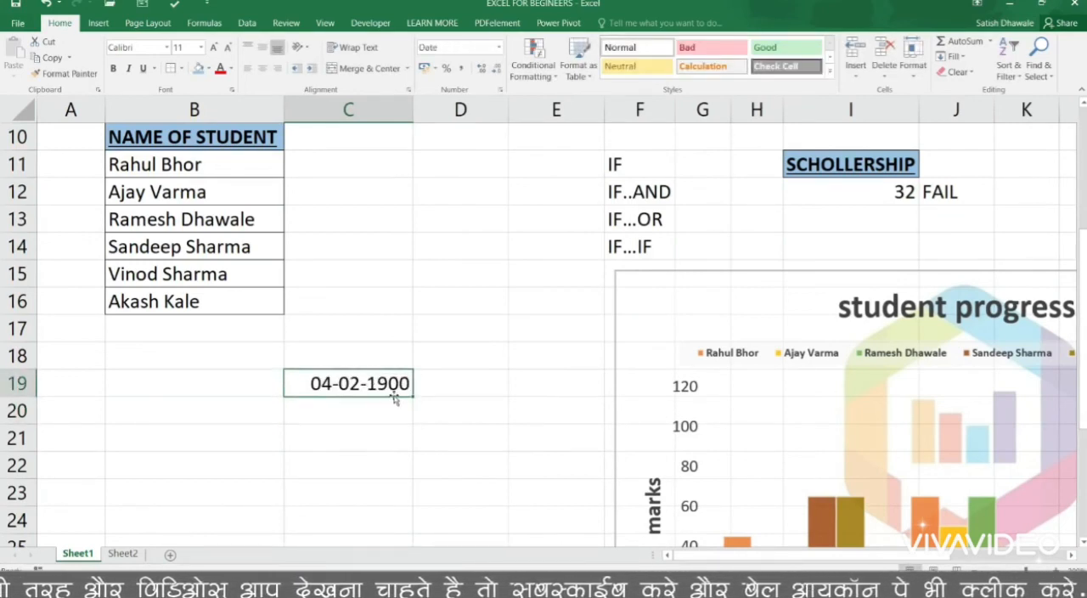
{"action": "left_click", "coordinate": [498, 51]}
{"action": "left_click", "coordinate": [499, 51]}
{"action": "left_click", "coordinate": [498, 51]}
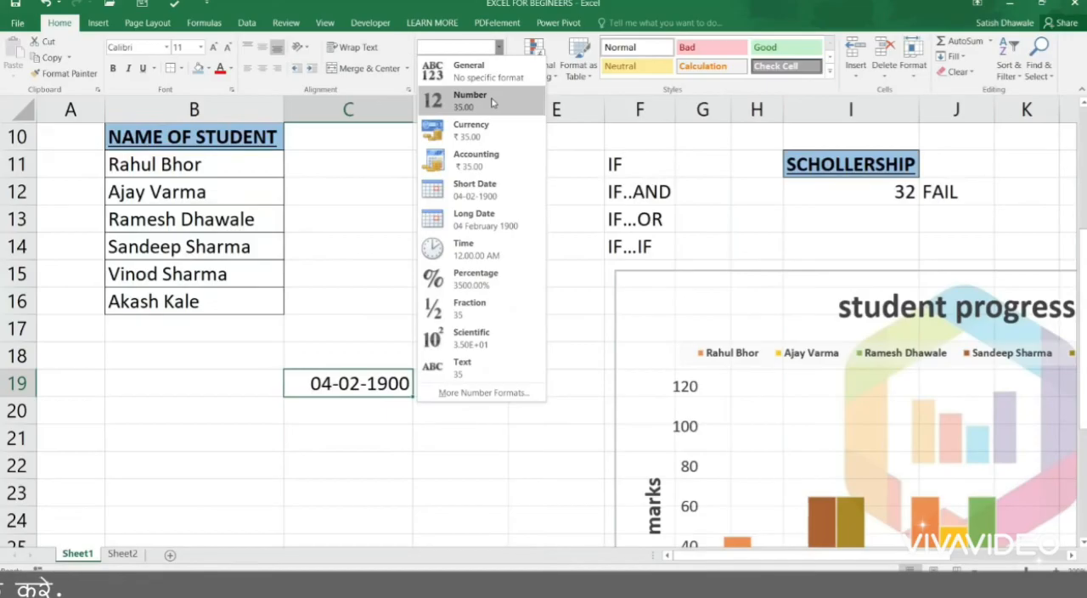
{"action": "left_click", "coordinate": [491, 102]}
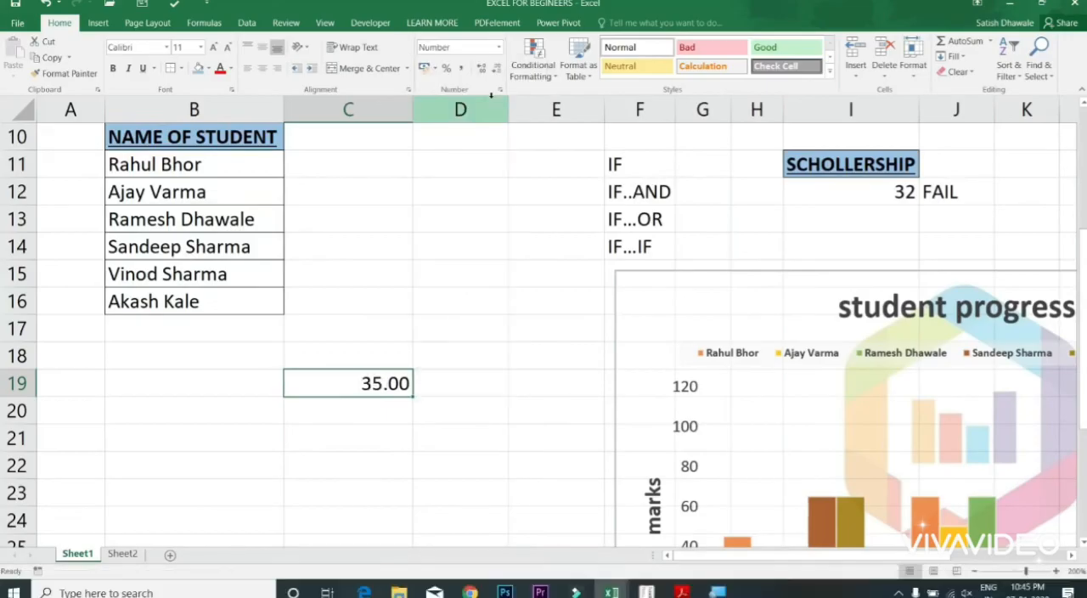
{"action": "left_click", "coordinate": [498, 46]}
{"action": "left_click", "coordinate": [482, 74]}
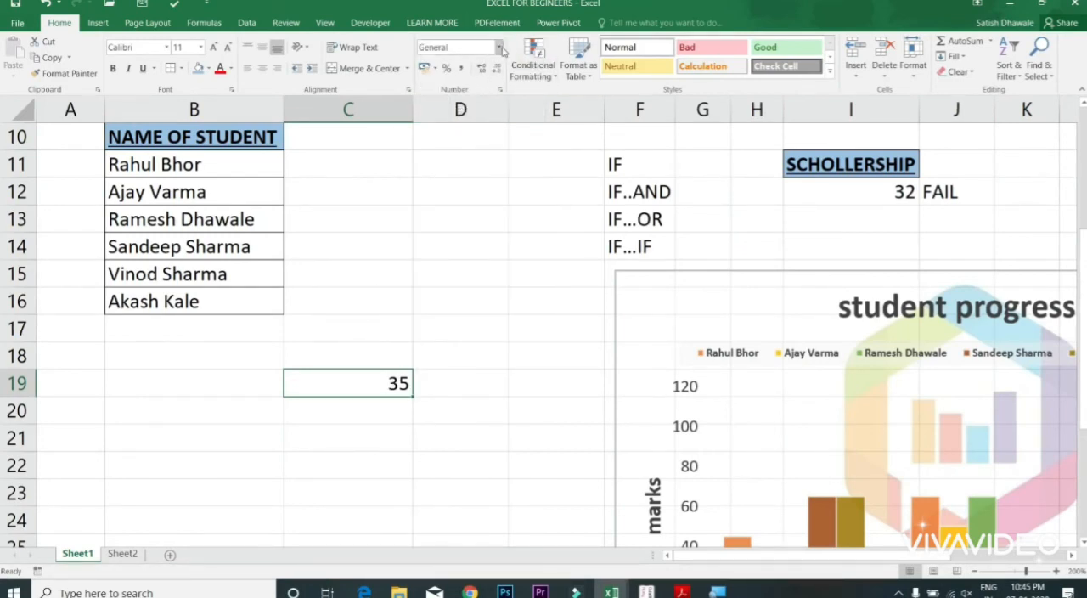
Step: Enter the date 20-02-2019 in cell C19 and reselect the cell
{"action": "left_click", "coordinate": [499, 47]}
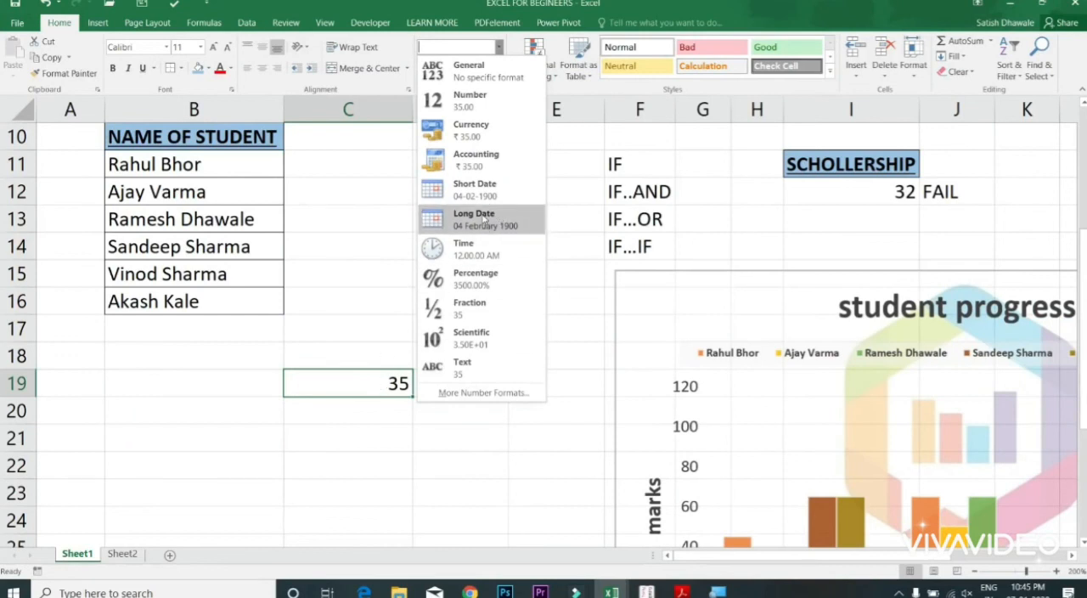
{"action": "left_click", "coordinate": [374, 389]}
{"action": "type", "text": "20-20"}
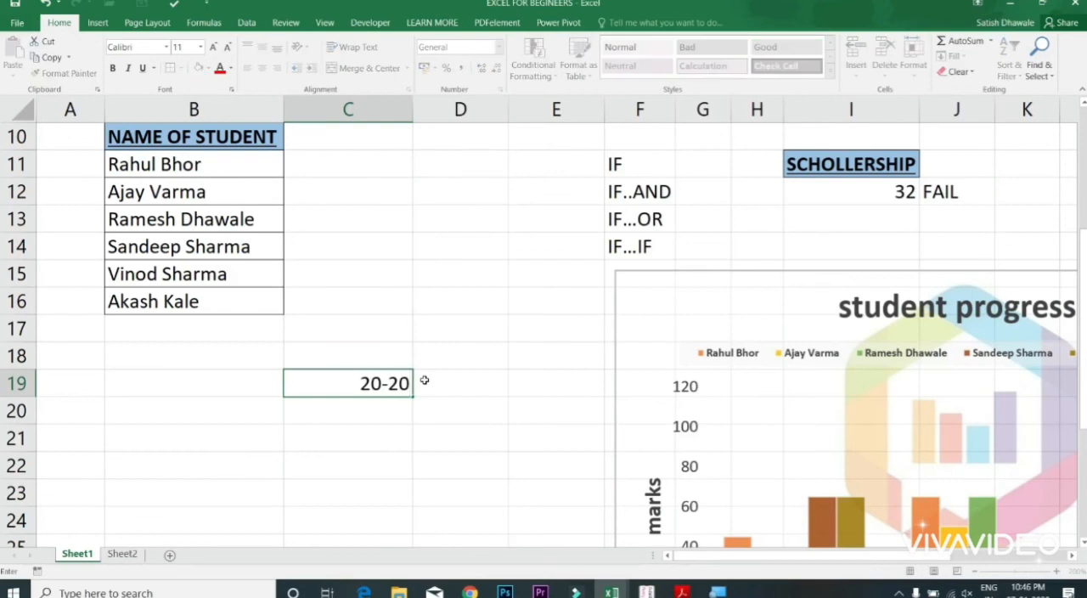
{"action": "key", "text": "BackSpace"}
{"action": "type", "text": "-2019"}
{"action": "key", "text": "Return"}
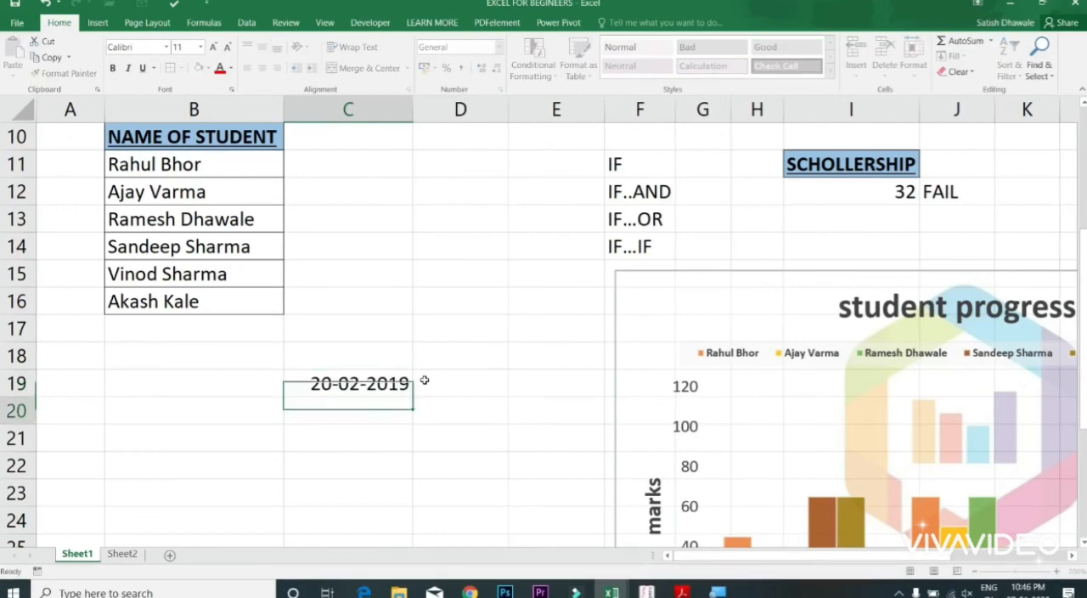
{"action": "key", "text": "Up"}
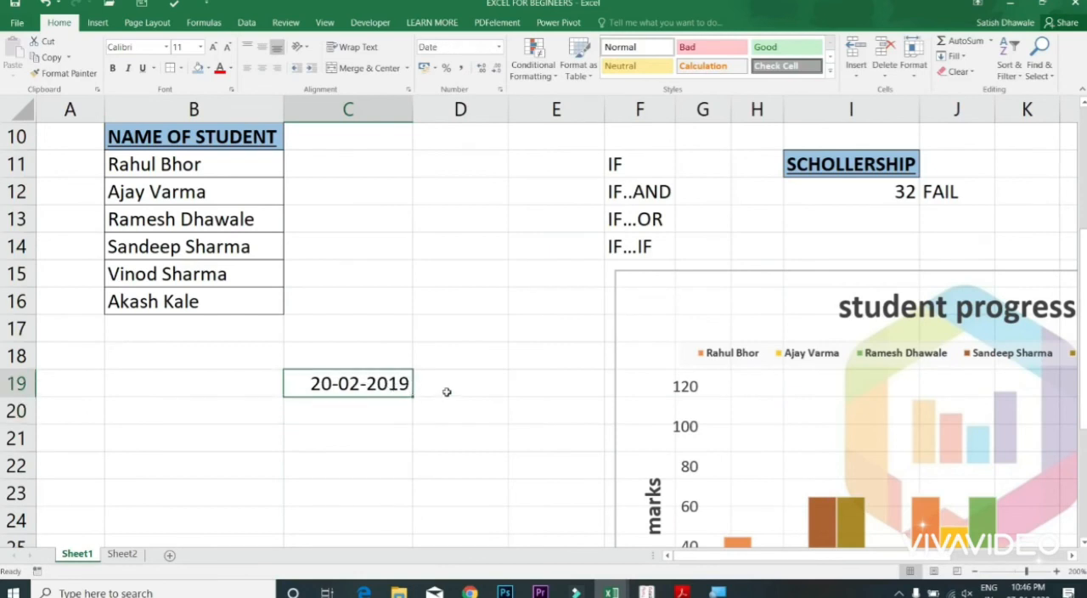
Step: Switch the date in cell C19 to the General format, then apply the Short Date format
{"action": "left_click", "coordinate": [447, 387]}
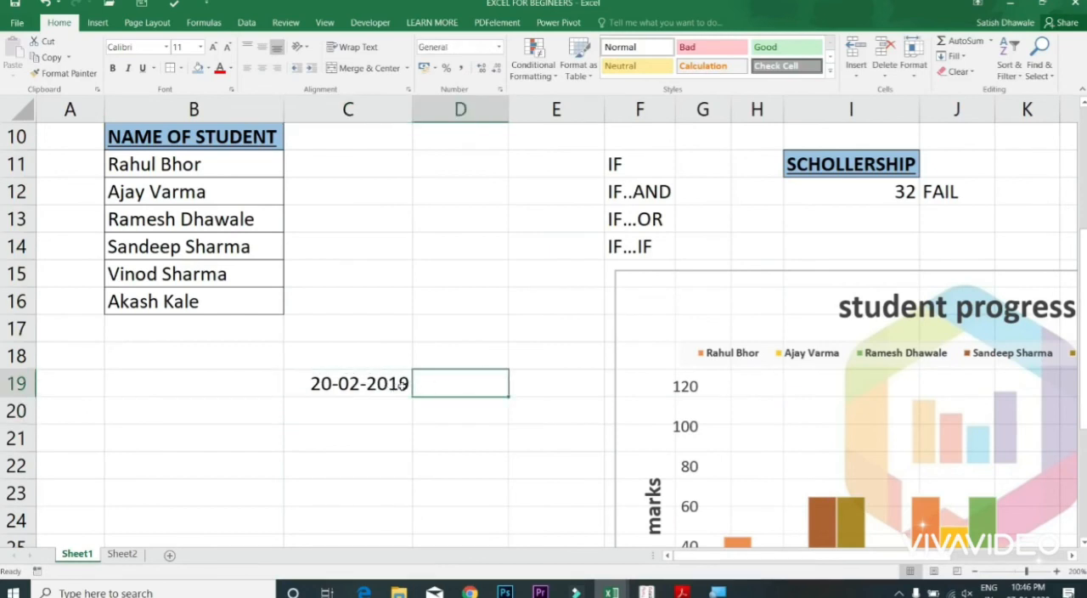
{"action": "left_click", "coordinate": [375, 387]}
{"action": "left_click", "coordinate": [500, 47]}
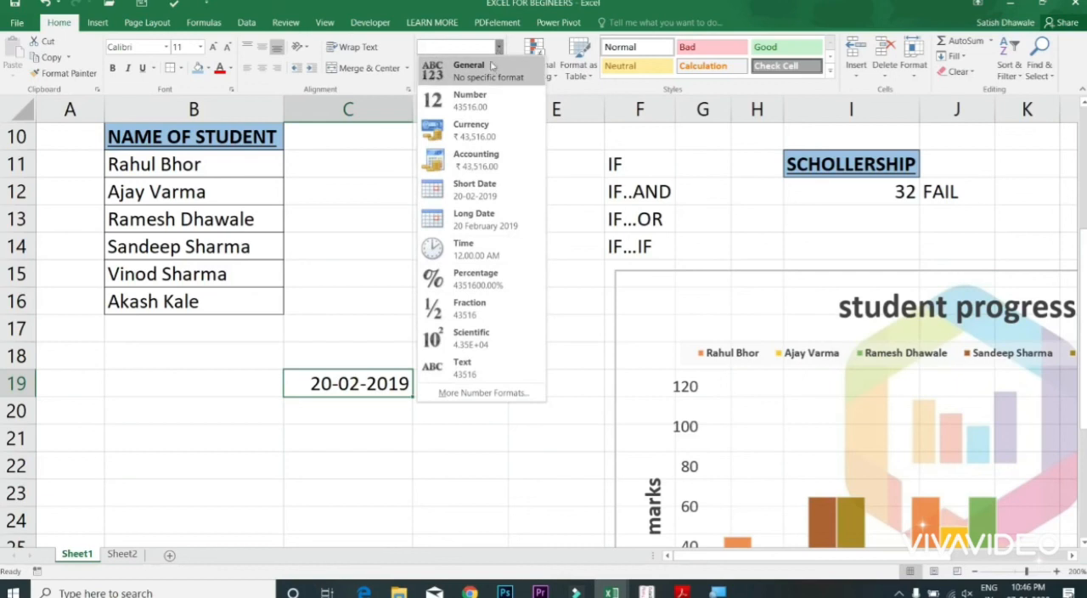
{"action": "left_click", "coordinate": [489, 71]}
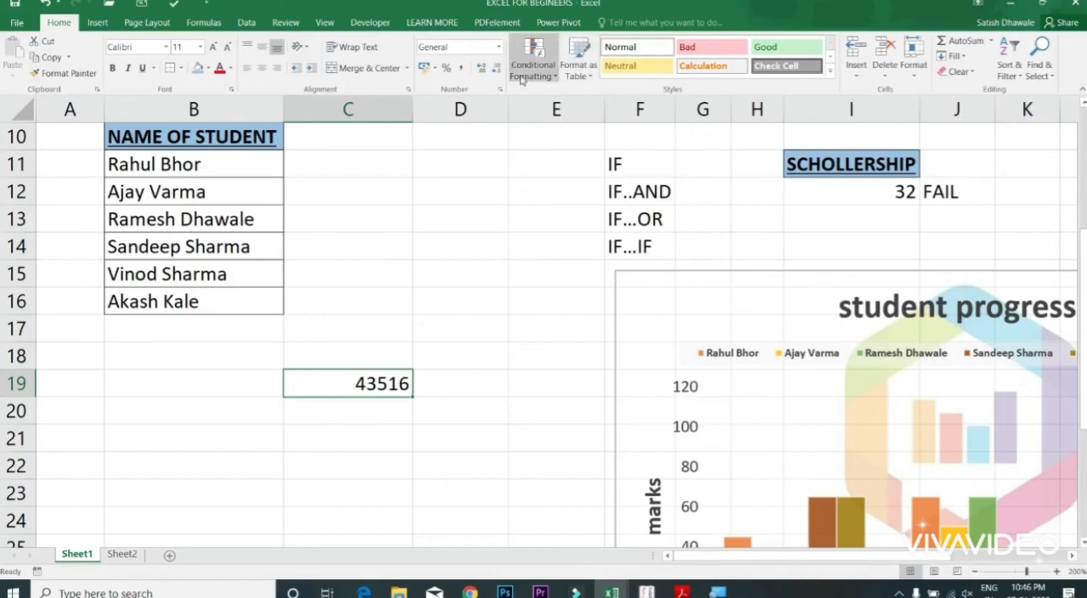
{"action": "left_click", "coordinate": [500, 48]}
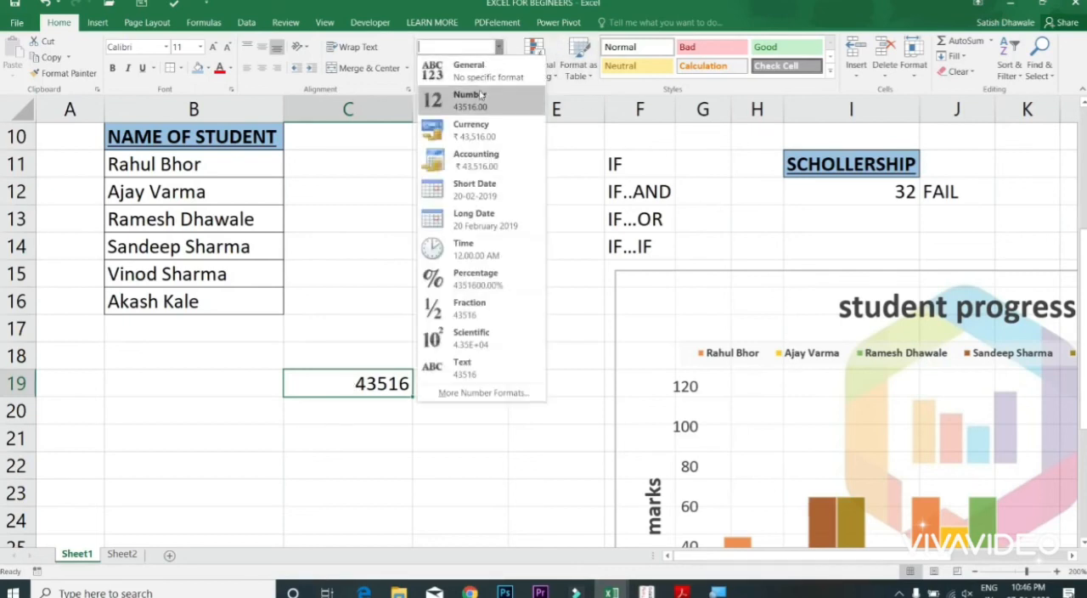
{"action": "left_click", "coordinate": [480, 190]}
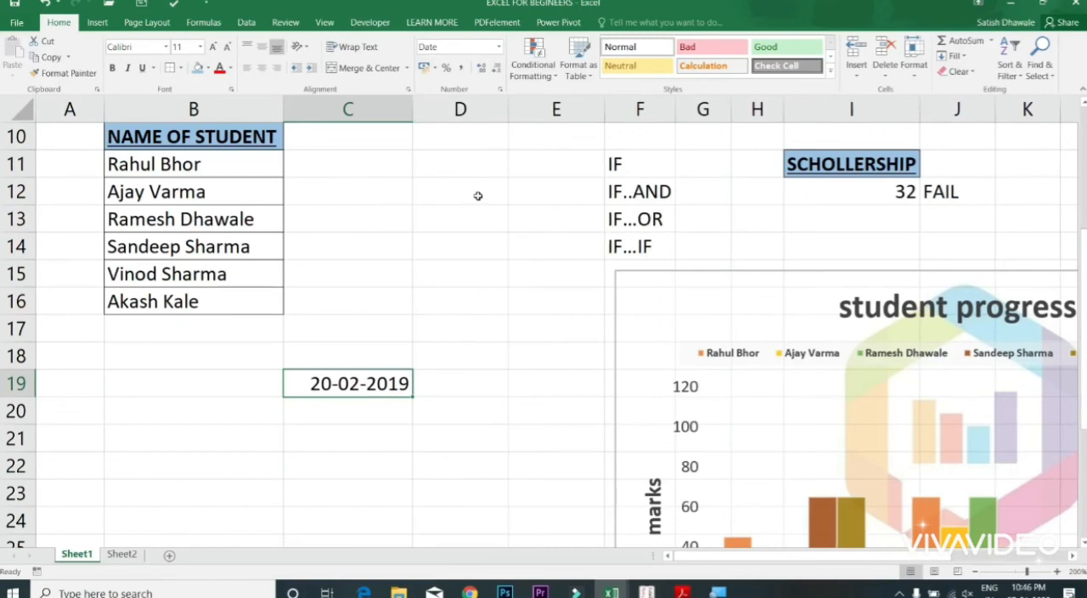
Step: Try the day-month-year date, time and number formats on cell C19, ending with the General format
{"action": "key", "text": "ctrl+shift+3"}
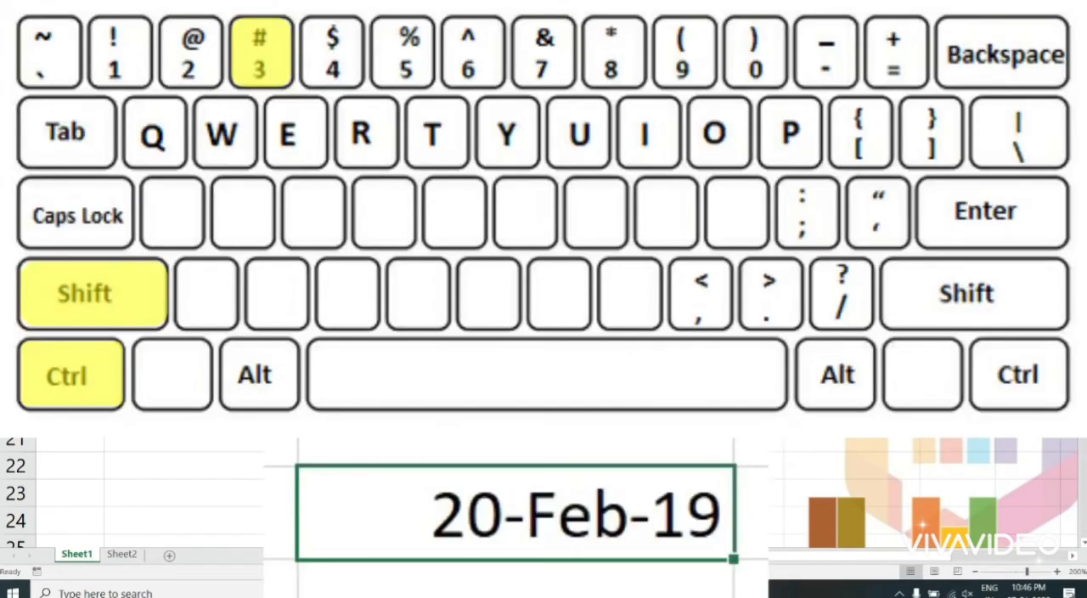
{"action": "key", "text": "ctrl+shift+2"}
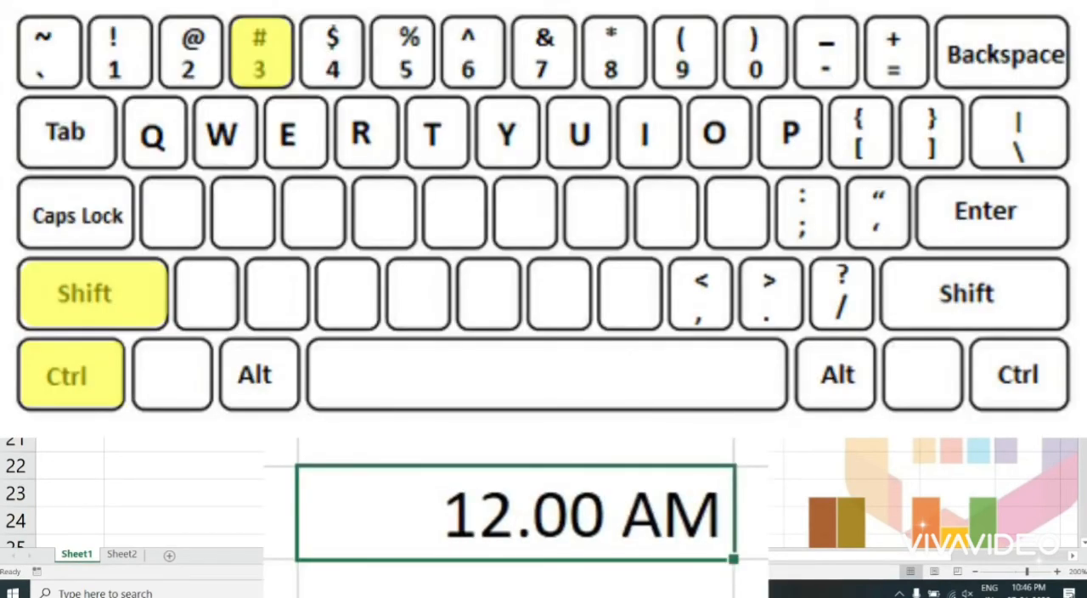
{"action": "key", "text": "ctrl+shift+3"}
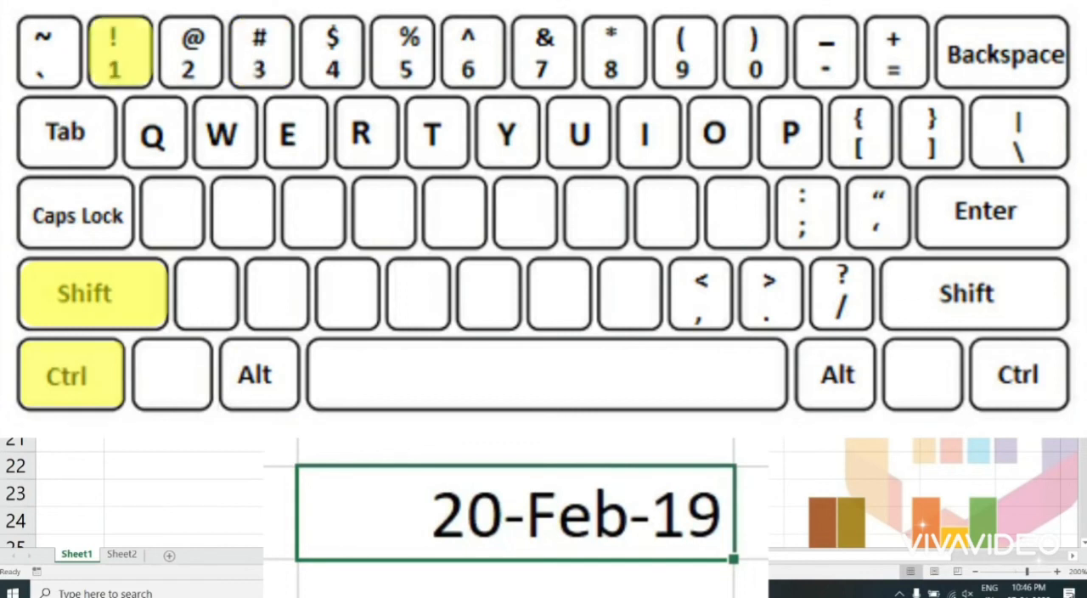
{"action": "key", "text": "ctrl+shift+1"}
{"action": "key", "text": "ctrl+shift+2"}
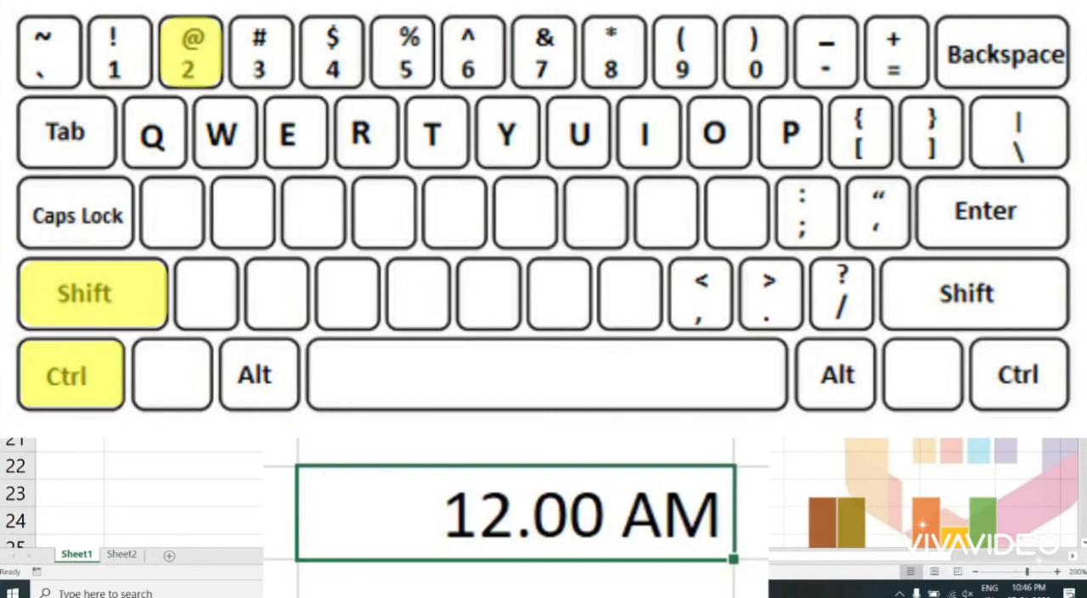
{"action": "key", "text": "ctrl+shift+grave"}
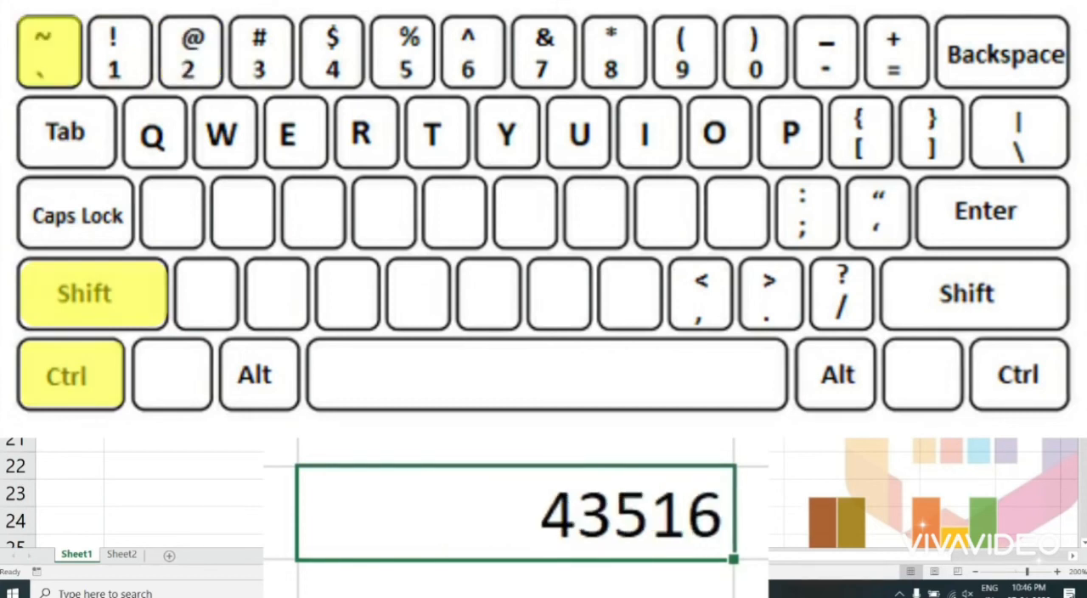
Step: Run cell C19 through the number and time formats and finish with the date format shown as 20-Feb-19
{"action": "key", "text": "ctrl+shift+1"}
{"action": "key", "text": "ctrl+shift+2"}
{"action": "key", "text": "ctrl+shift+3"}
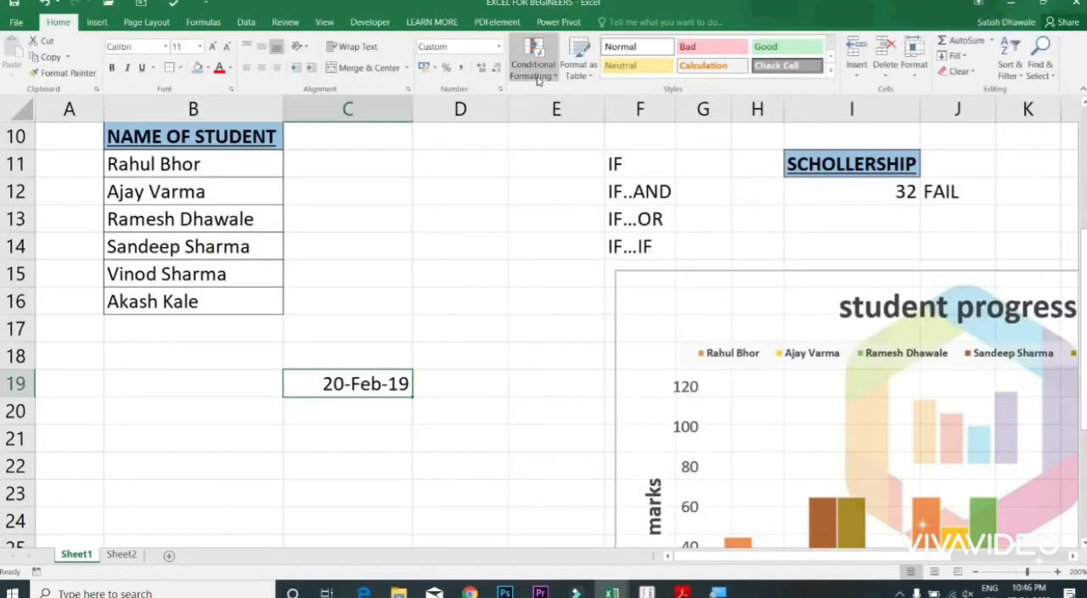
Step: Look through the available Conditional Formatting, Format as Table and Cell Styles options without applying any
{"action": "left_click", "coordinate": [534, 75]}
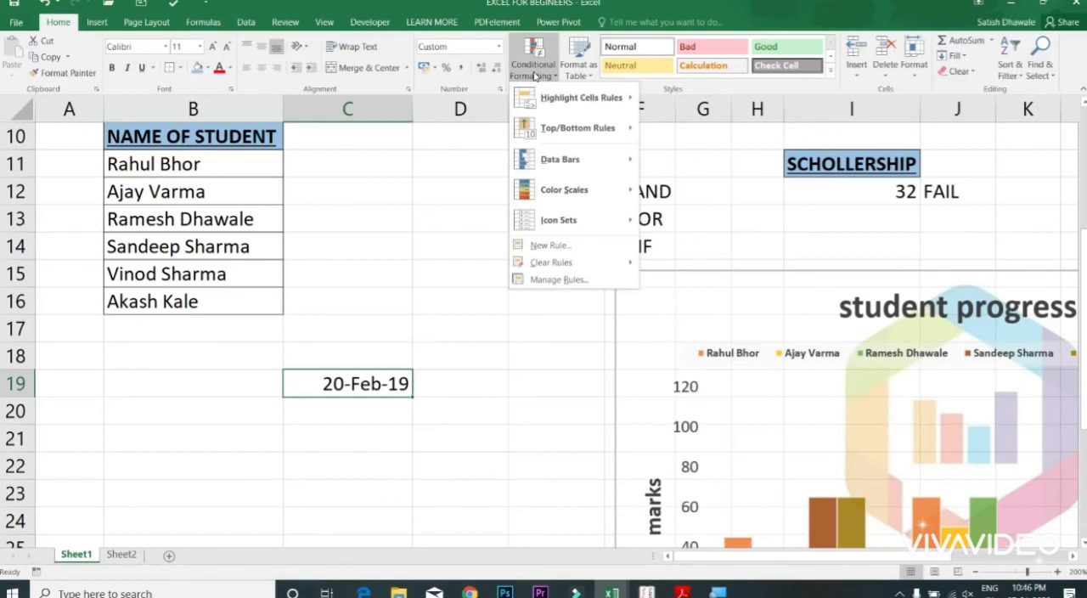
{"action": "left_click", "coordinate": [554, 78]}
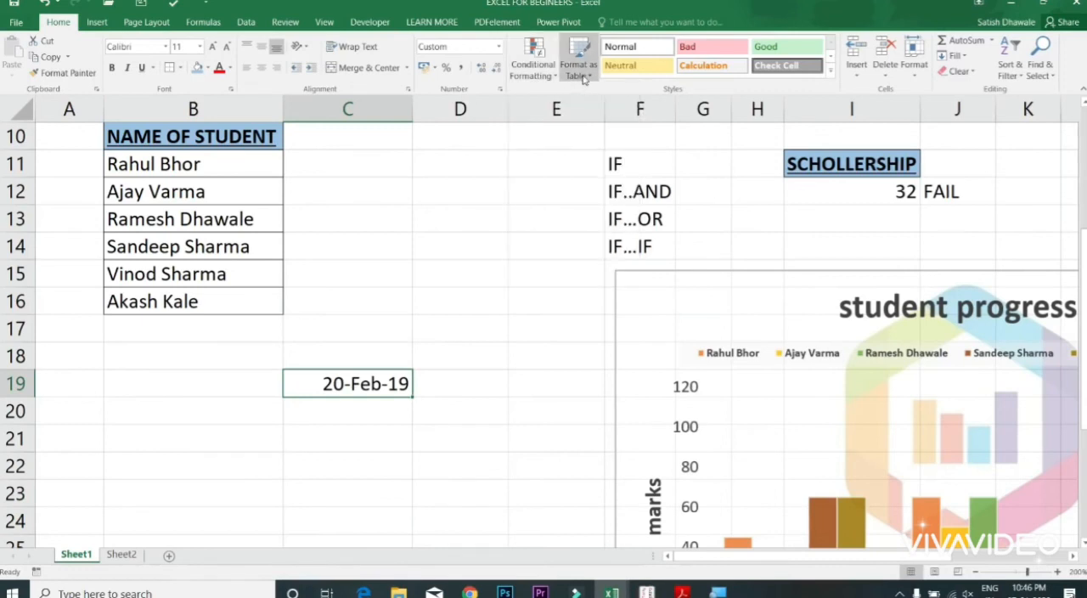
{"action": "left_click", "coordinate": [579, 70]}
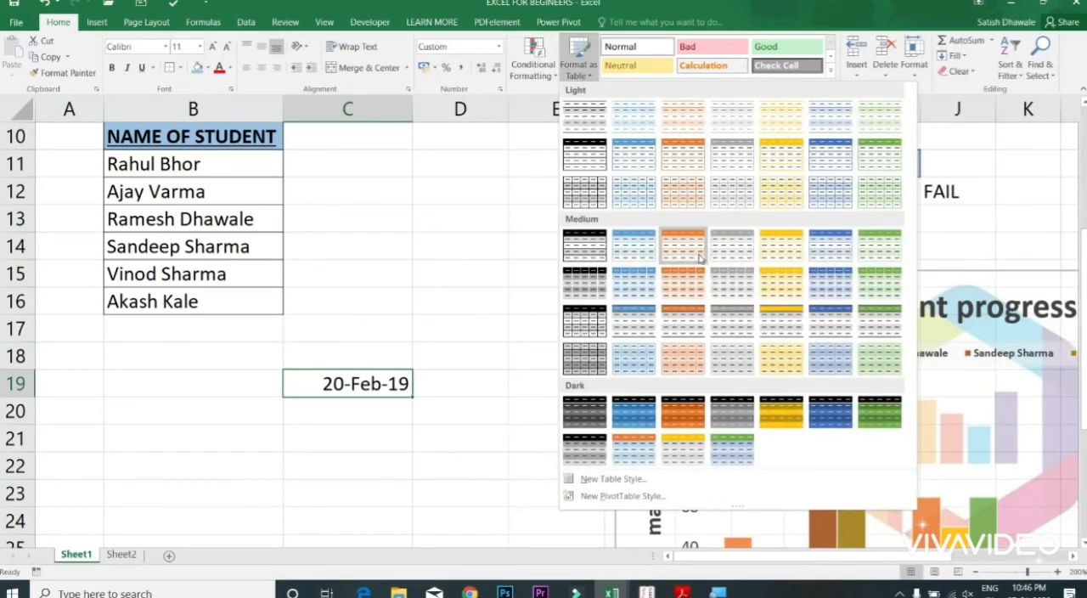
{"action": "left_click", "coordinate": [364, 379]}
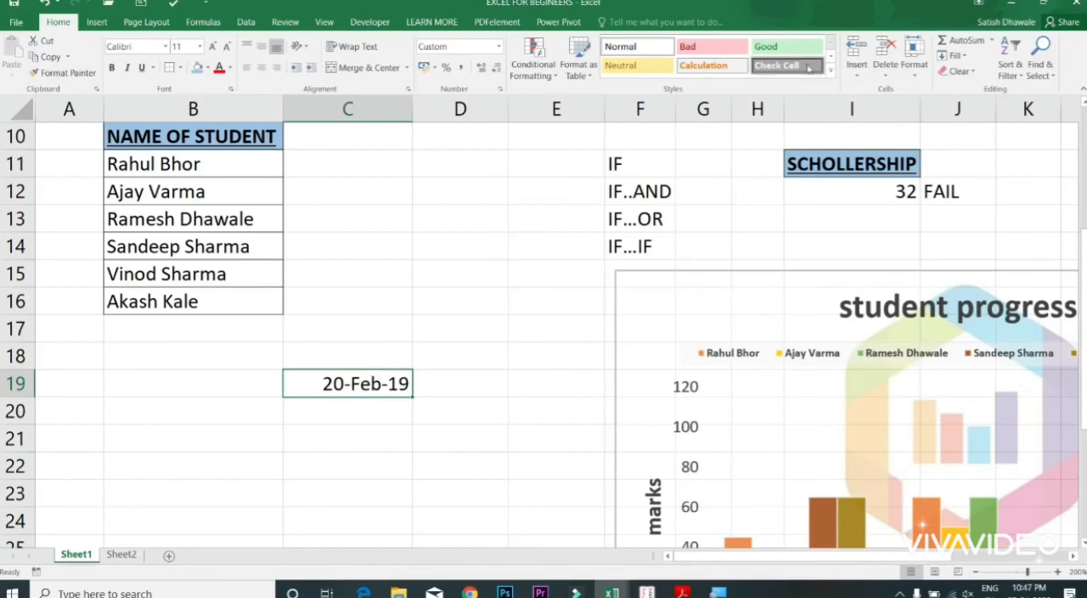
{"action": "left_click", "coordinate": [831, 75]}
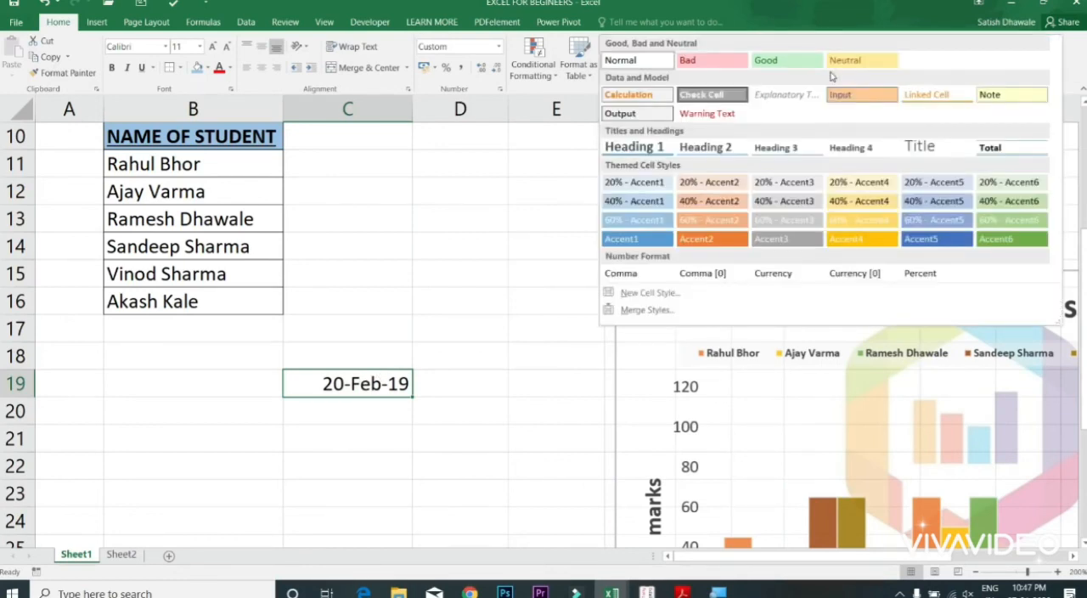
{"action": "left_click", "coordinate": [521, 165]}
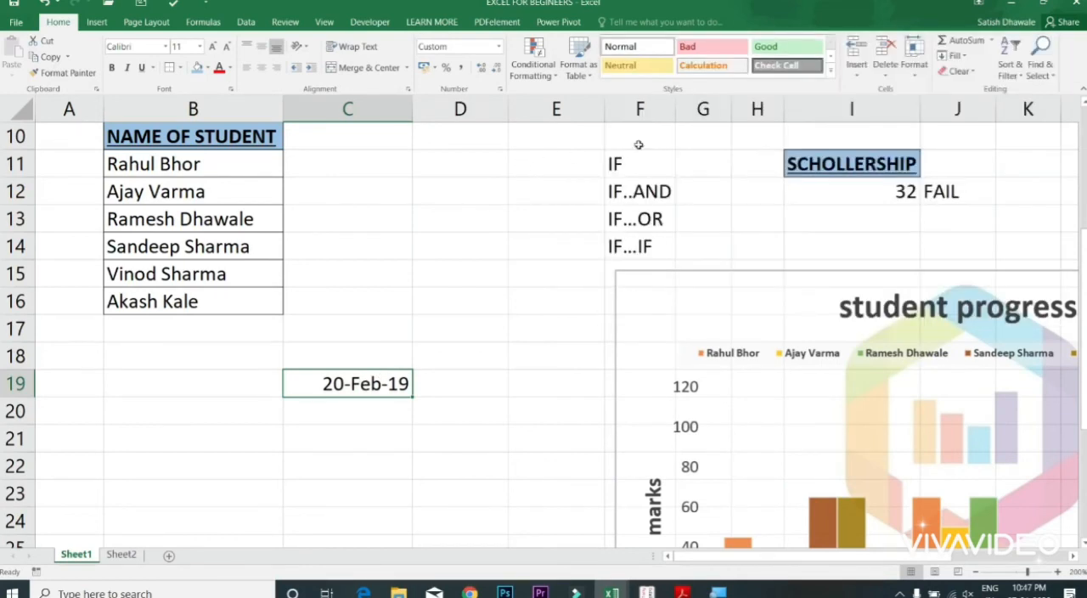
Step: Select row 11 and review the options for inserting, deleting and formatting cells, then select cell E13
{"action": "left_click", "coordinate": [859, 76]}
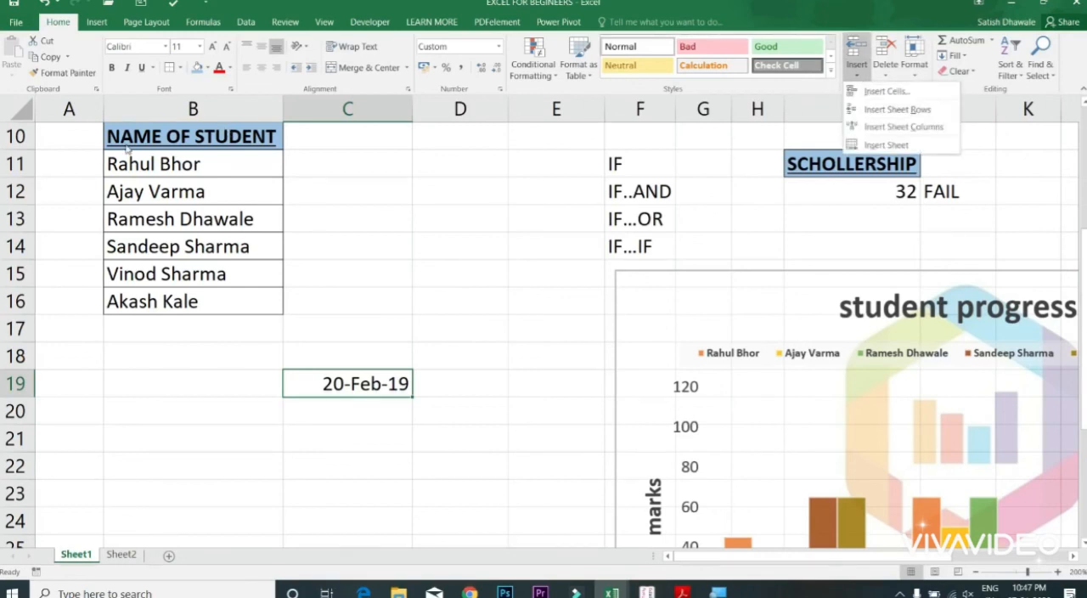
{"action": "left_click", "coordinate": [17, 164]}
{"action": "left_click", "coordinate": [17, 164]}
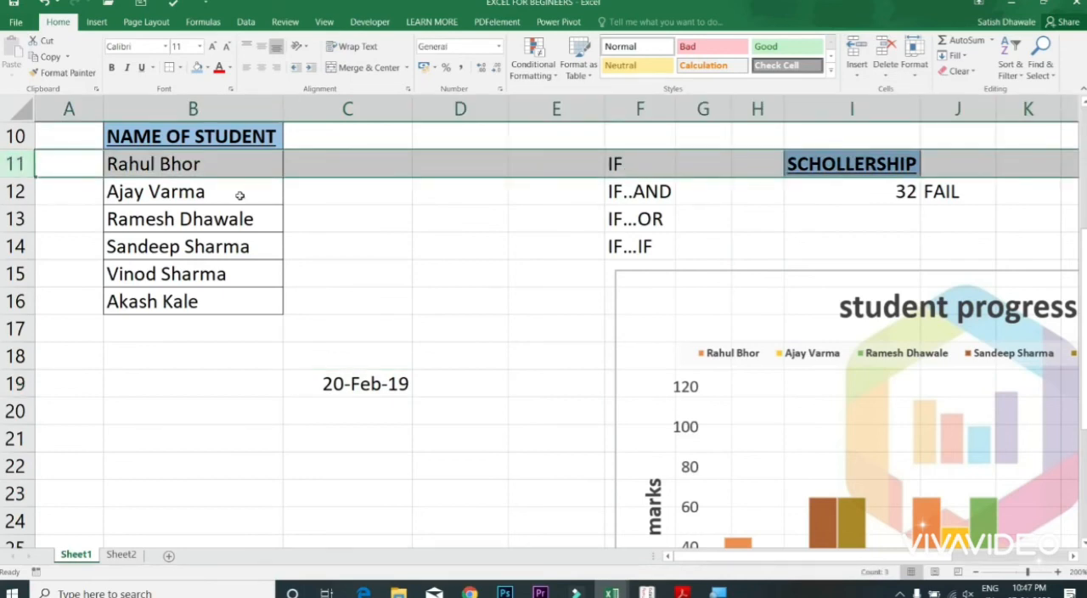
{"action": "left_click", "coordinate": [864, 75]}
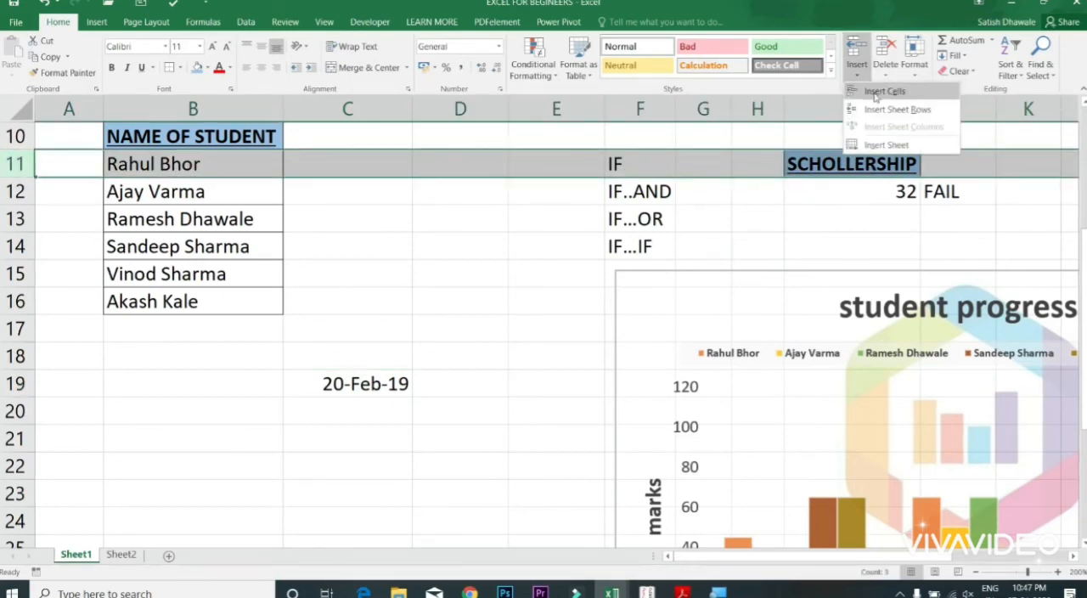
{"action": "left_click", "coordinate": [888, 74]}
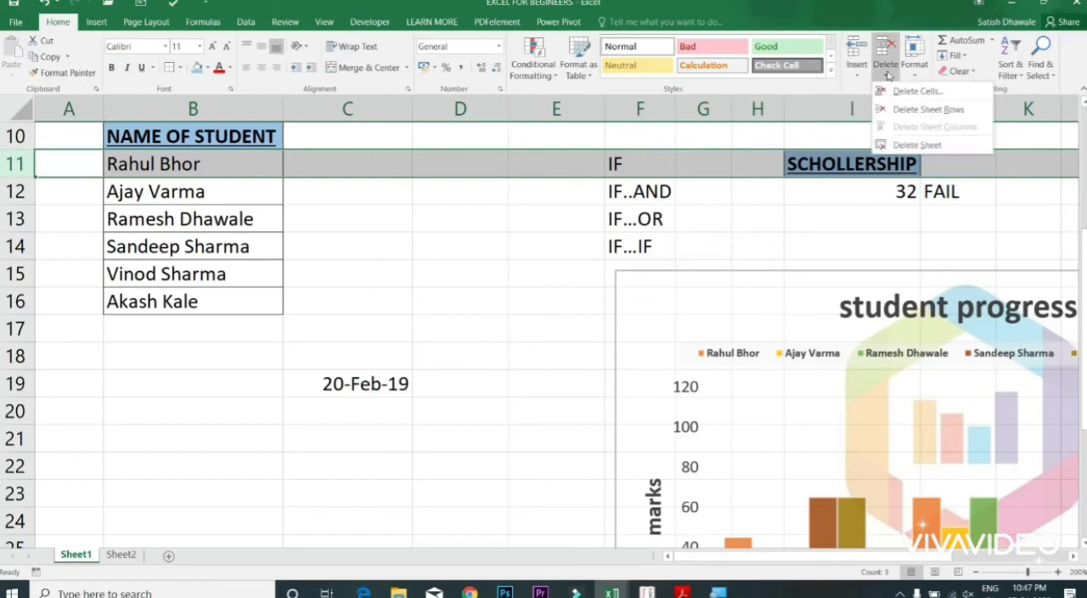
{"action": "left_click", "coordinate": [914, 72]}
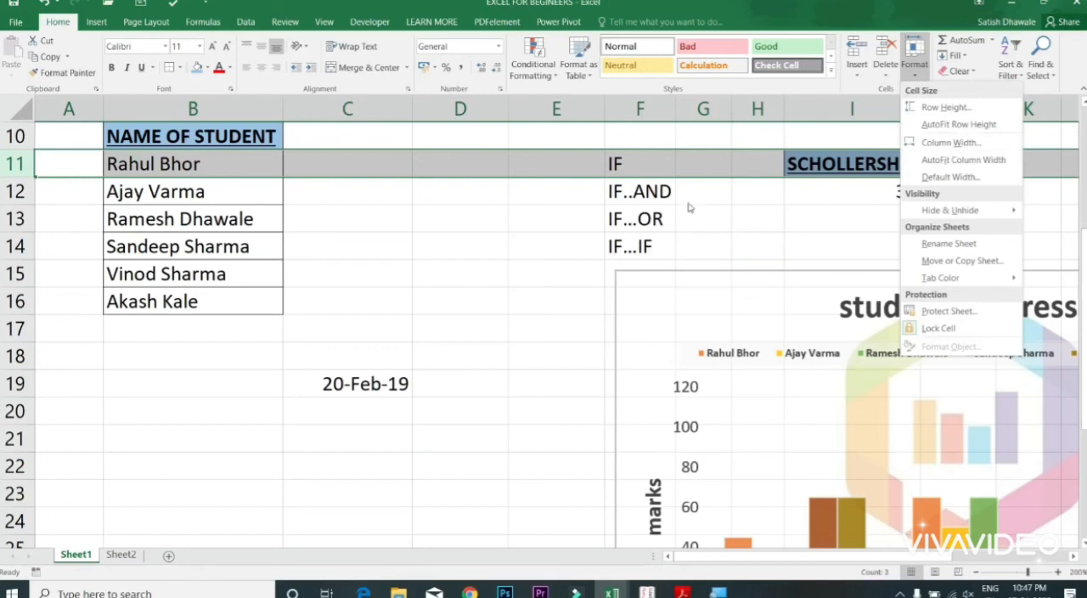
{"action": "left_click", "coordinate": [517, 225]}
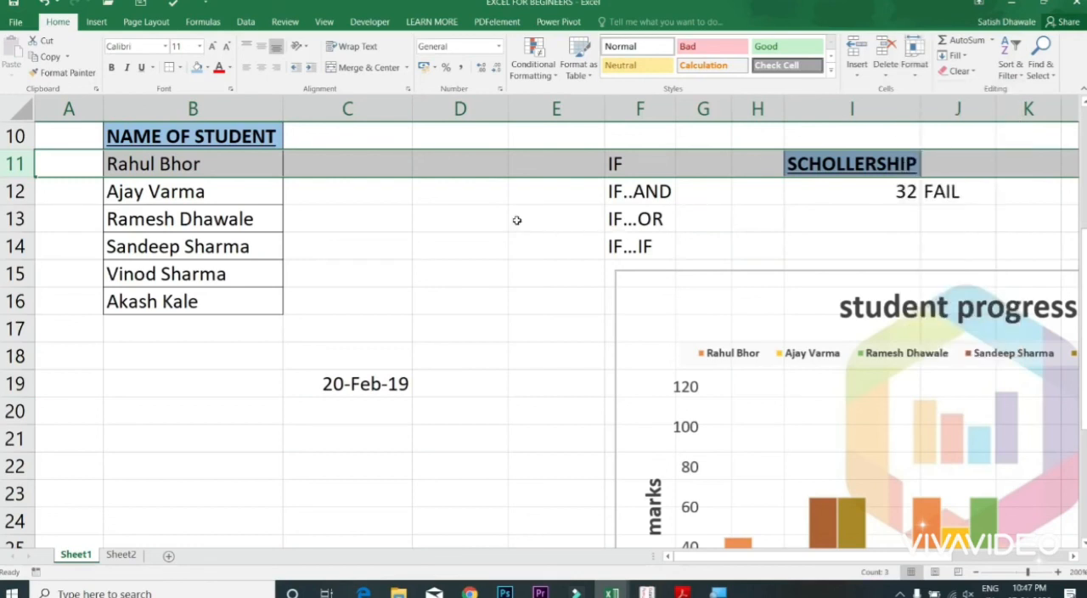
{"action": "left_click", "coordinate": [517, 222]}
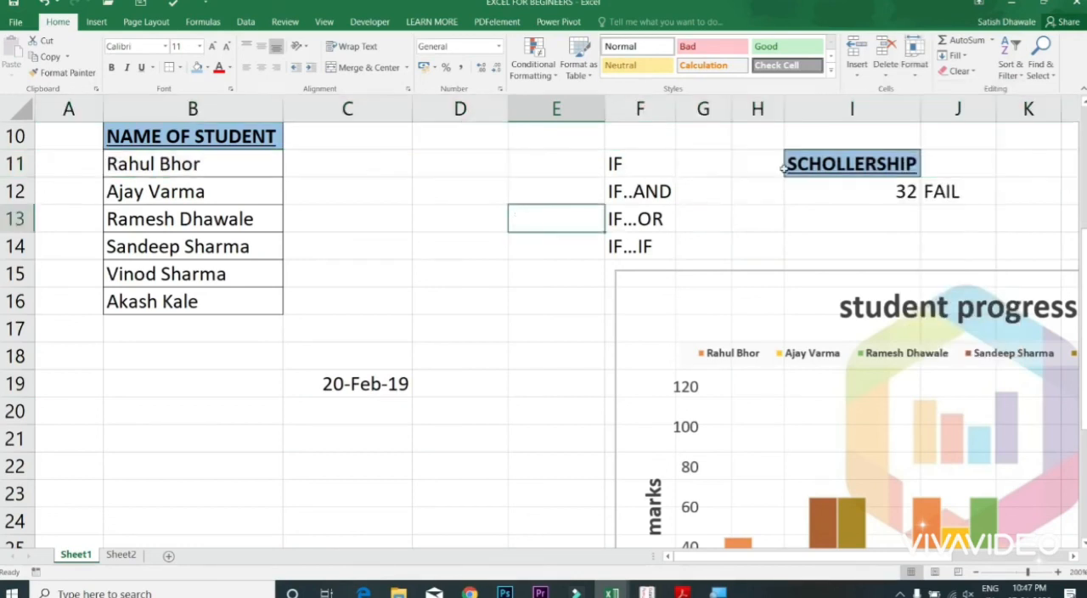
Step: Clear both contents and formatting from the student name cells B3:B8 in the STUDENT RECORD table, then undo the clearing
{"action": "left_click", "coordinate": [977, 73]}
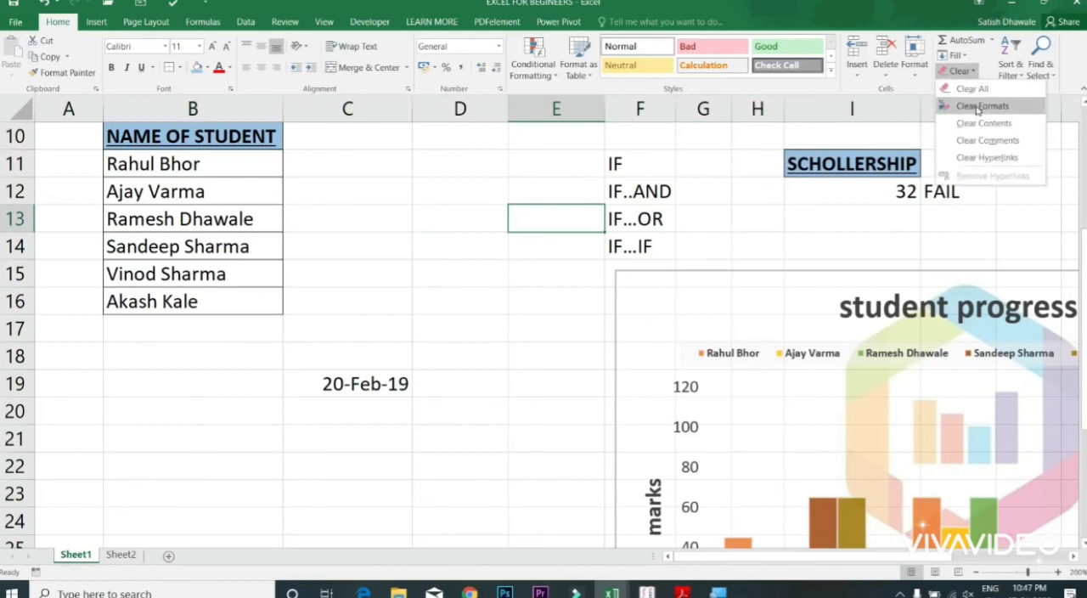
{"action": "left_click", "coordinate": [497, 182]}
{"action": "left_click_drag", "start_coordinate": [447, 154], "coordinate": [452, 94]}
{"action": "left_click_drag", "start_coordinate": [196, 290], "coordinate": [207, 492]}
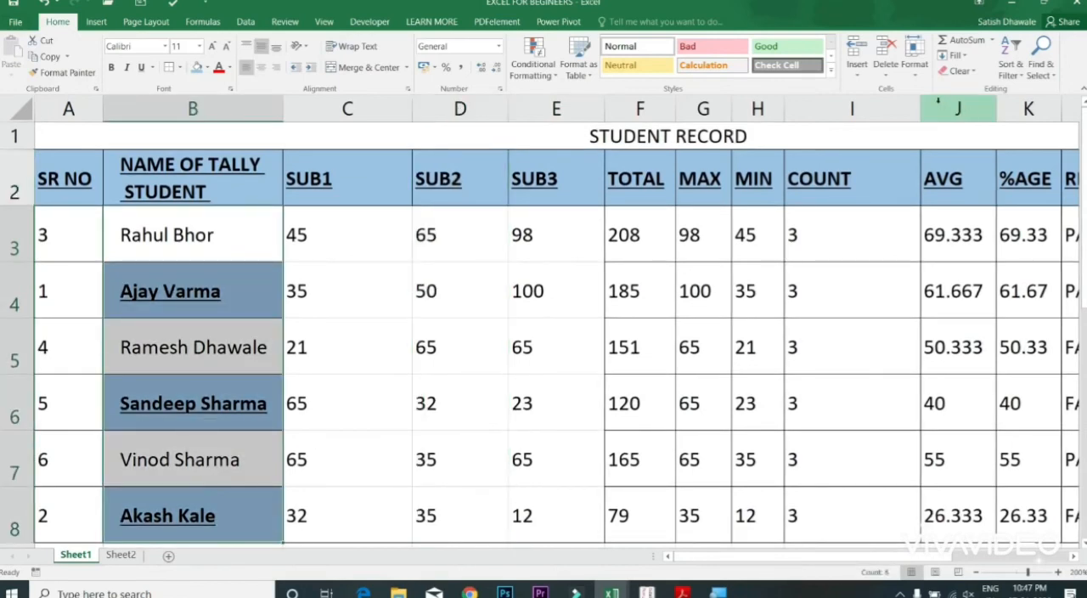
{"action": "left_click", "coordinate": [959, 72]}
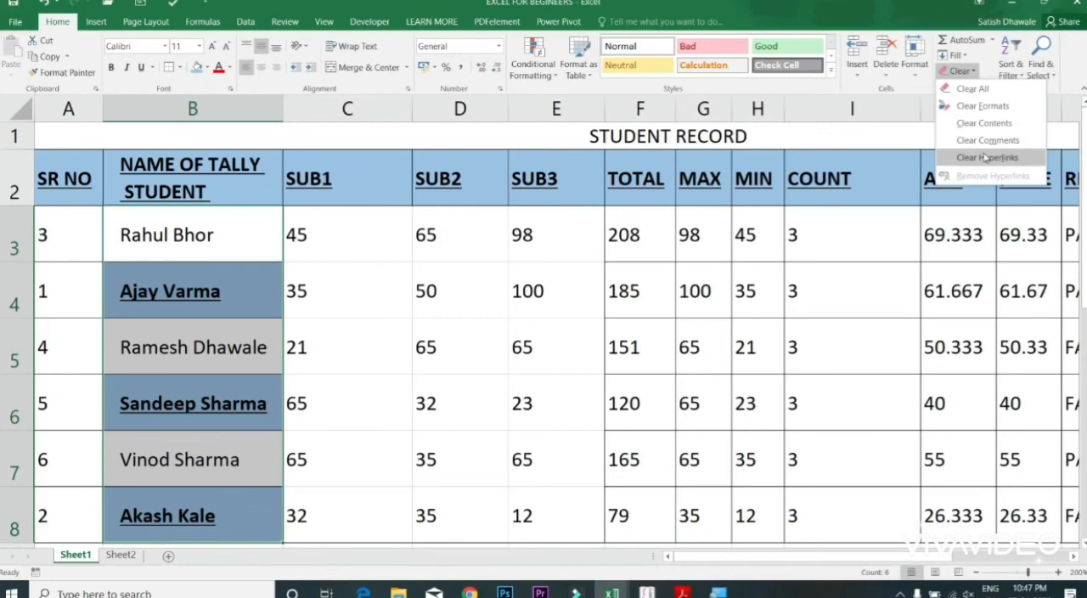
{"action": "left_click", "coordinate": [984, 123]}
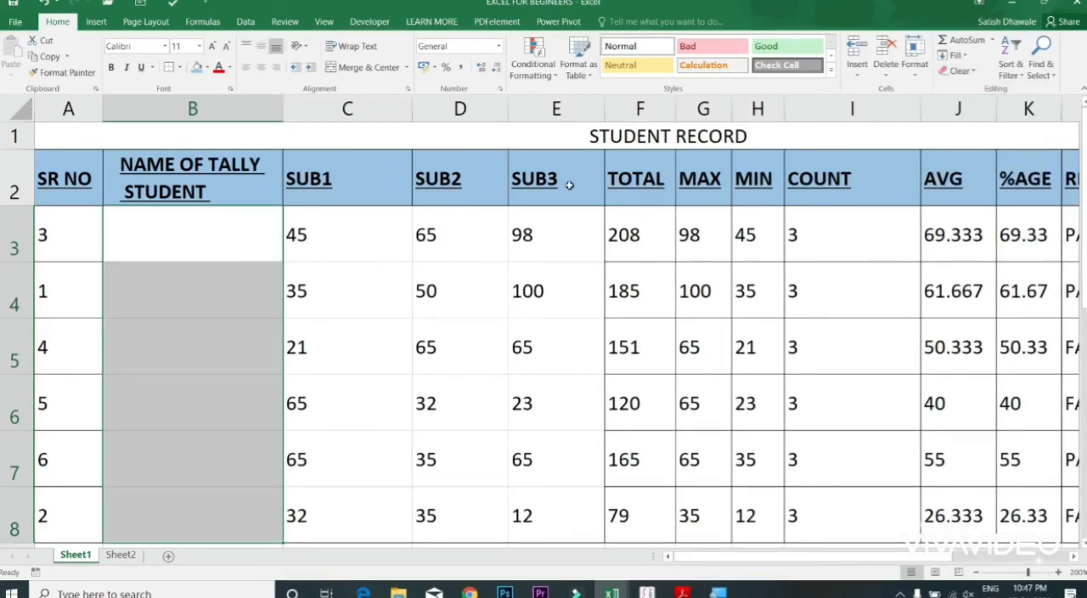
{"action": "key", "text": "ctrl+z"}
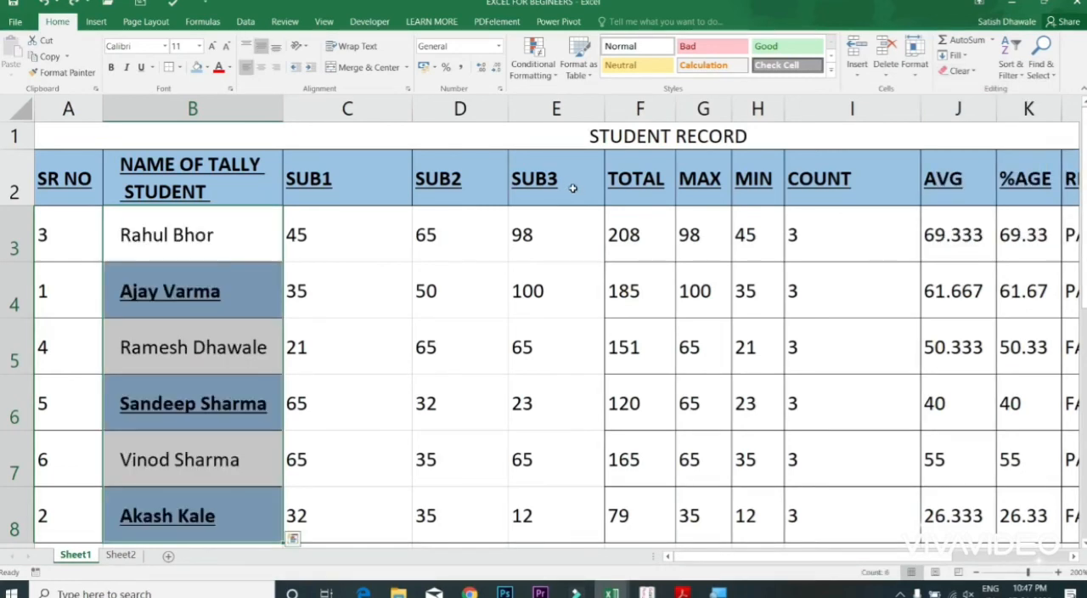
Step: Clear only the contents of the student name cells B3:B8, keeping their formatting, then undo it
{"action": "left_click", "coordinate": [970, 73]}
{"action": "left_click", "coordinate": [978, 124]}
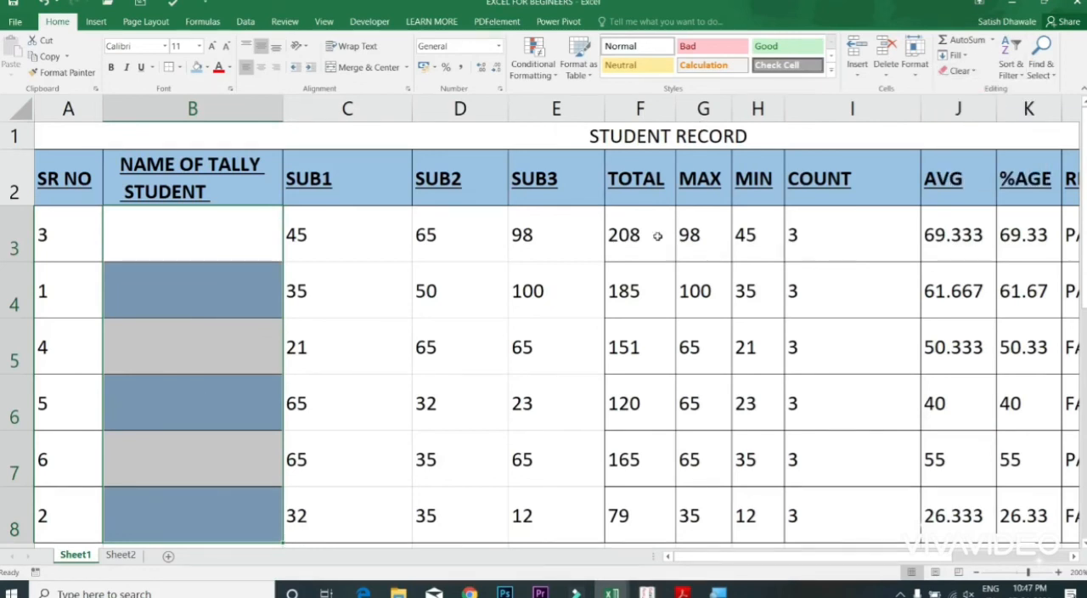
{"action": "key", "text": "ctrl+z"}
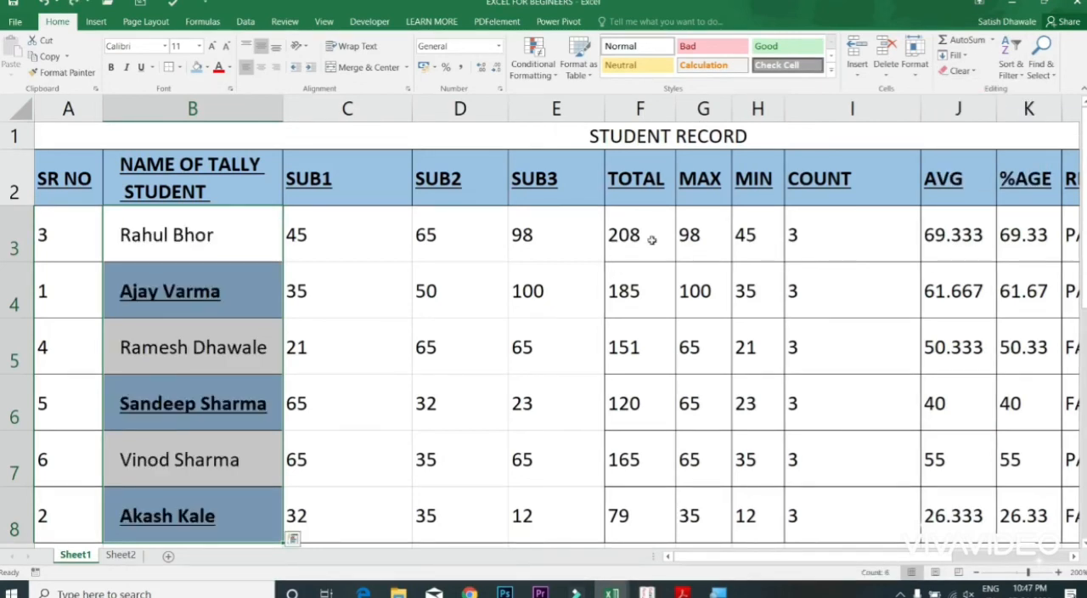
Step: Review the available Fill options without applying any, then leave cell F4's formula as it is
{"action": "left_click", "coordinate": [963, 58]}
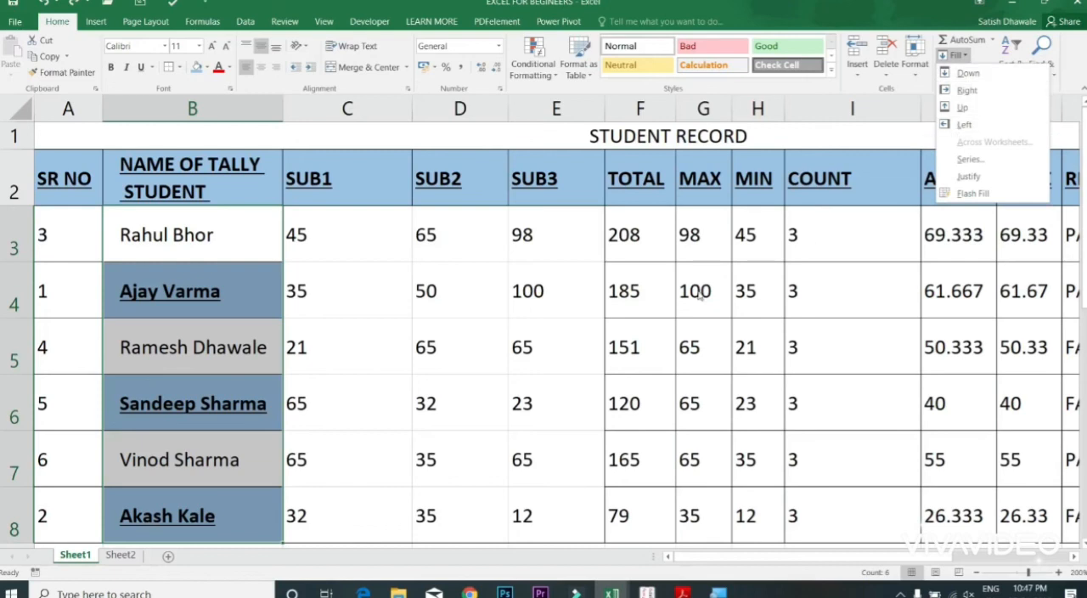
{"action": "double_click", "coordinate": [677, 305]}
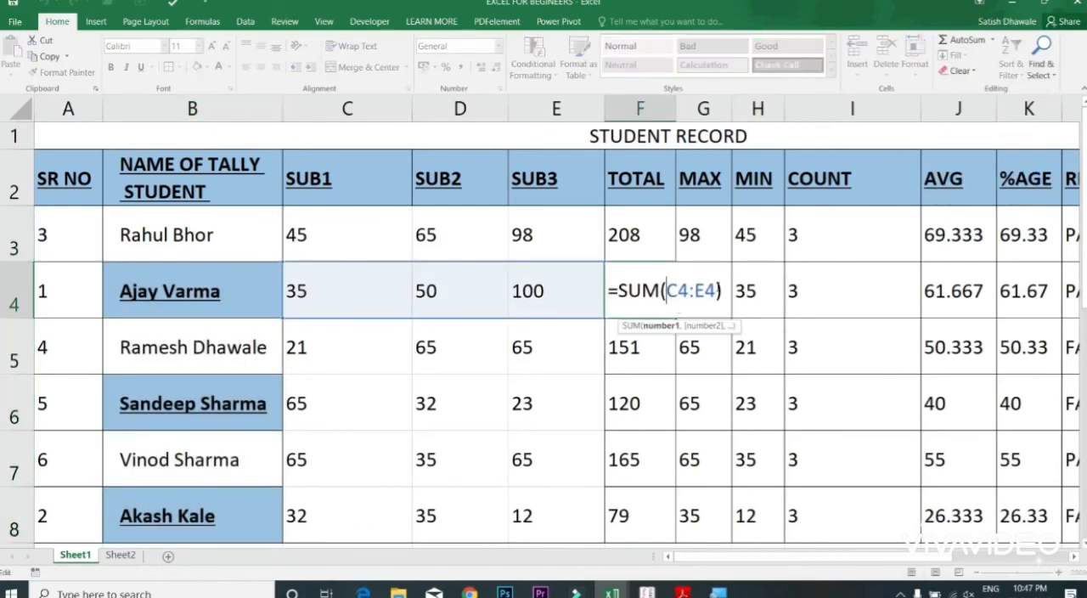
{"action": "key", "text": "ctrl+Return"}
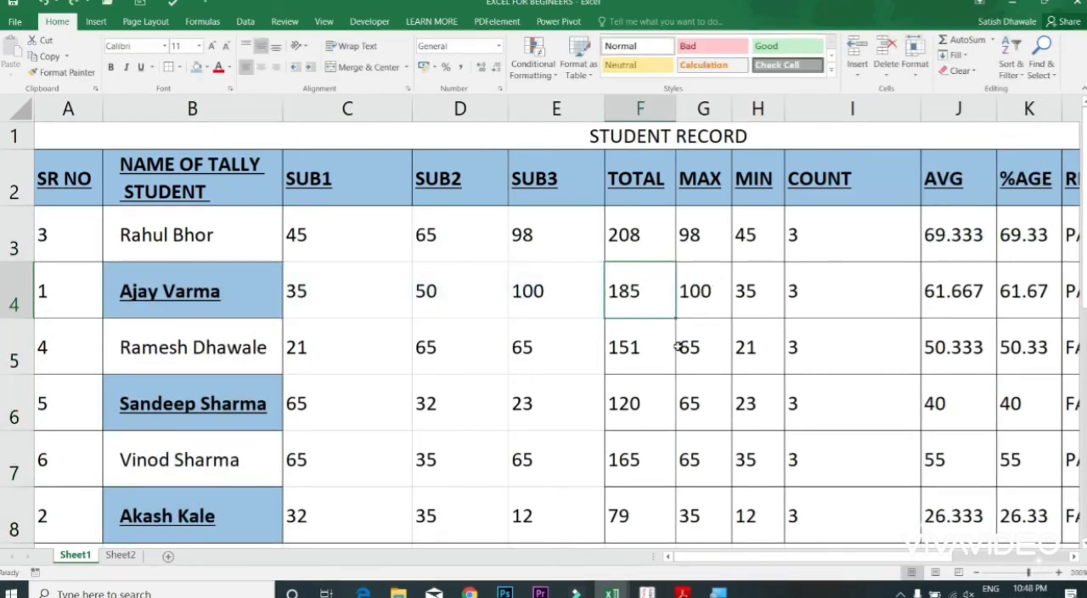
Step: Replace every occurrence of "SUB" with "SUBJECT" in the sheet, then close Find and Replace
{"action": "left_click", "coordinate": [1035, 75]}
{"action": "left_click", "coordinate": [1016, 111]}
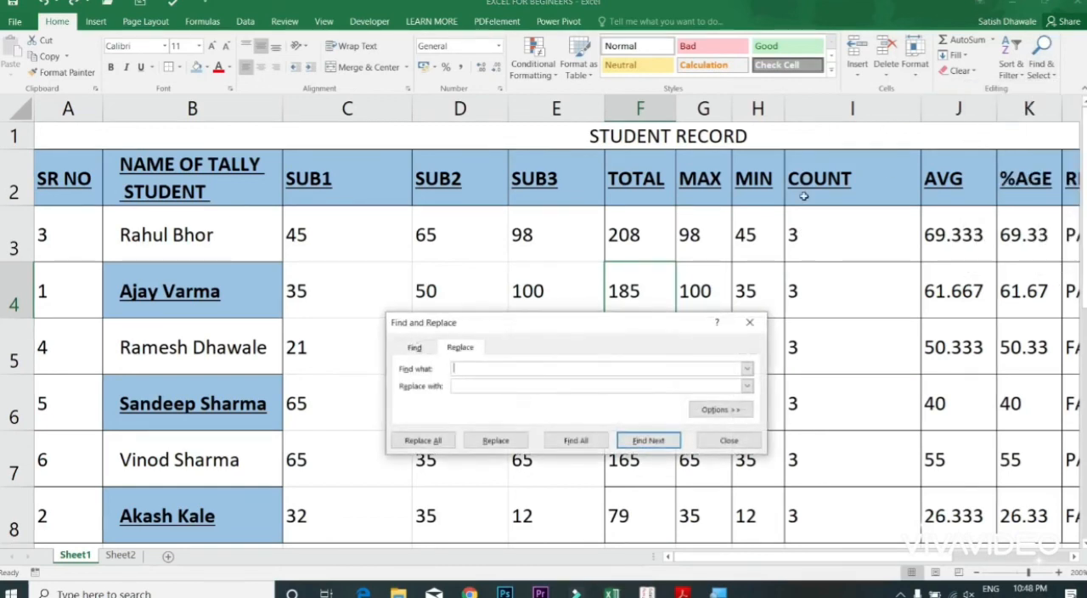
{"action": "left_click", "coordinate": [620, 255]}
{"action": "left_click_drag", "start_coordinate": [620, 255], "coordinate": [619, 288]}
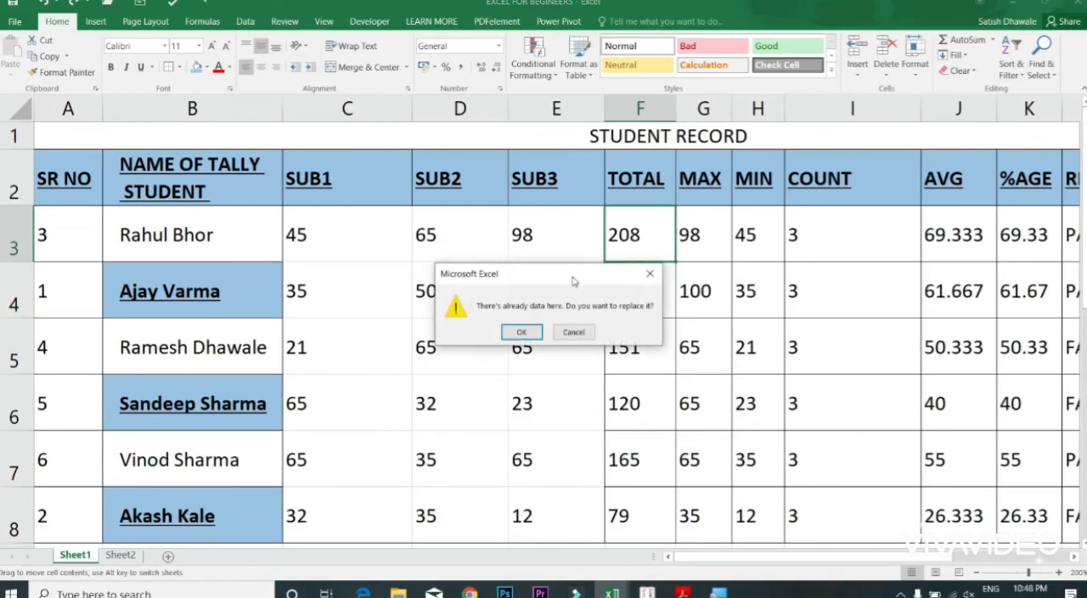
{"action": "left_click", "coordinate": [574, 333]}
{"action": "left_click", "coordinate": [482, 377]}
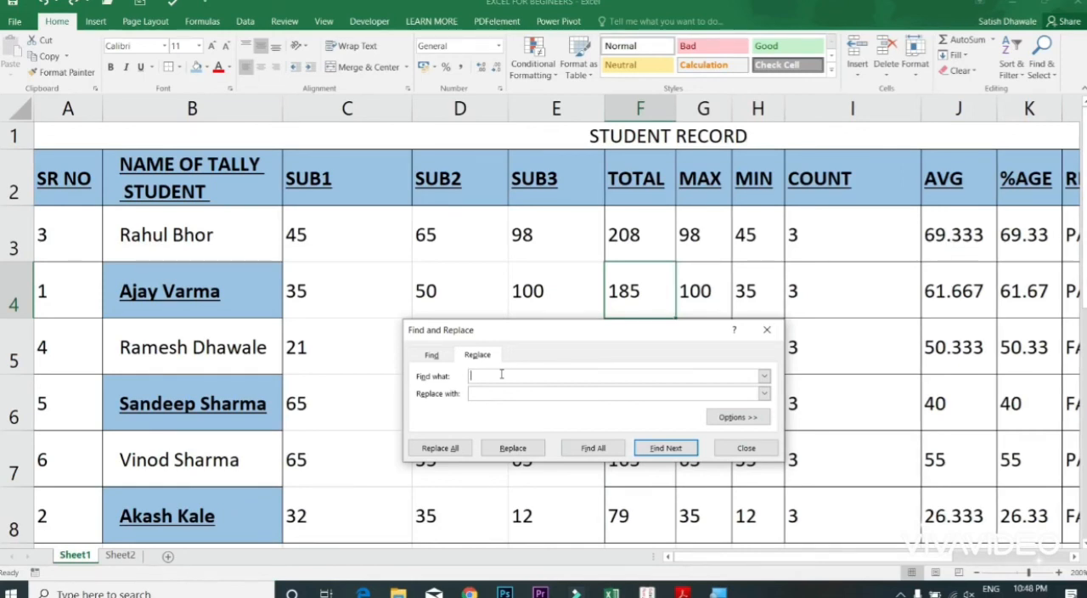
{"action": "type", "text": "SUBJECT"}
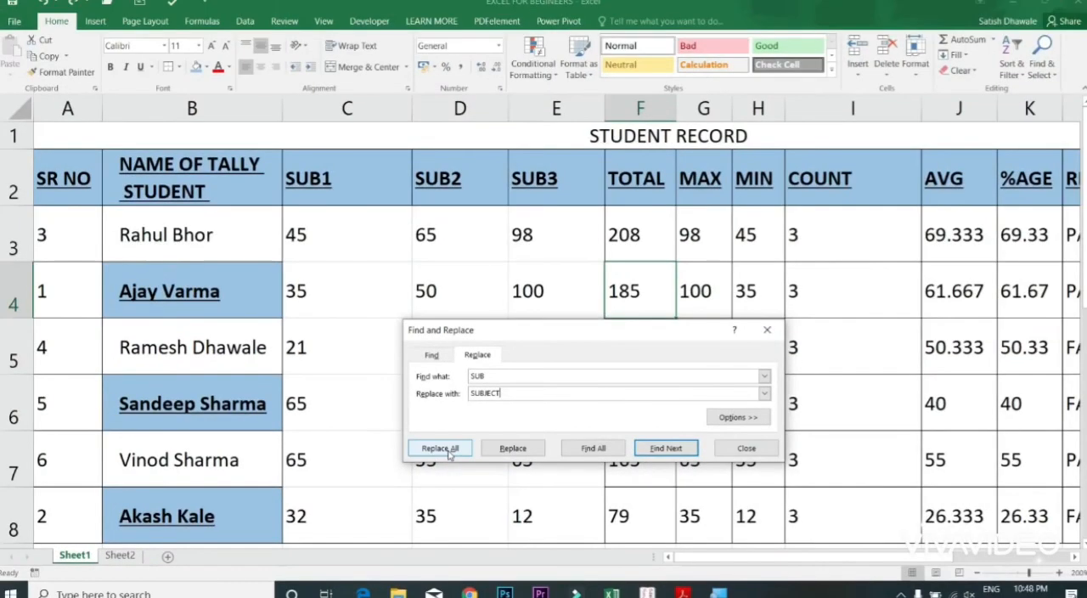
{"action": "left_click", "coordinate": [449, 452]}
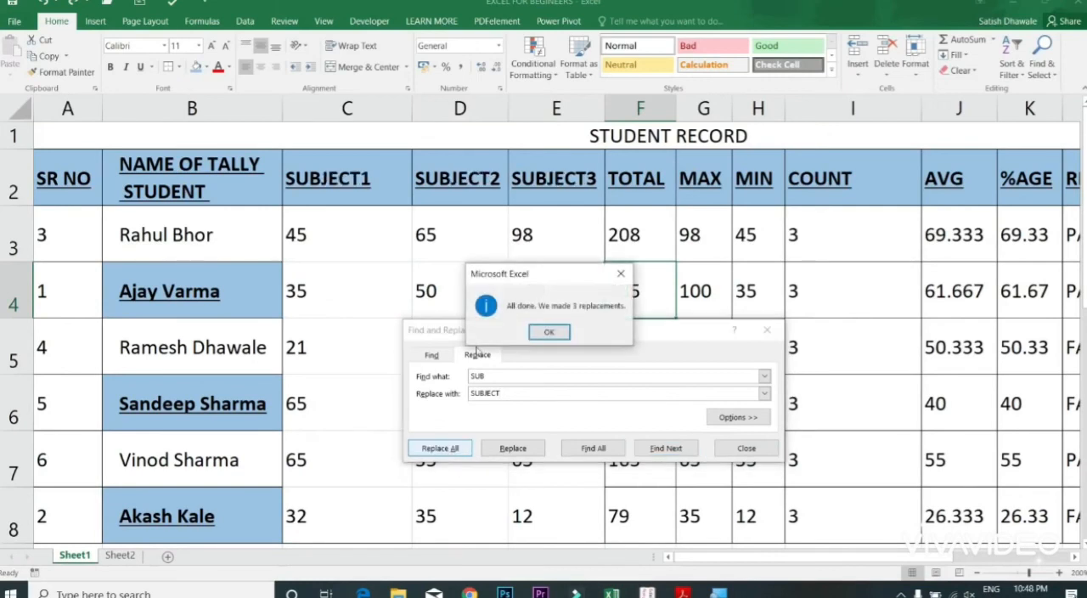
{"action": "left_click", "coordinate": [551, 332]}
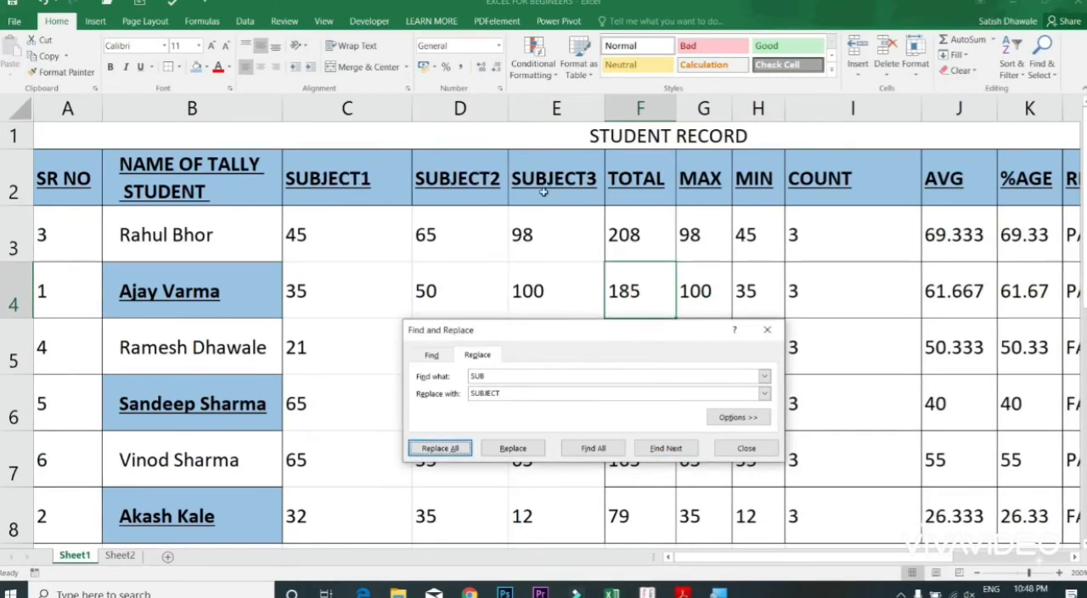
{"action": "left_click", "coordinate": [767, 333]}
Step: Open the Find options and close them without running a search
{"action": "left_click", "coordinate": [1041, 60]}
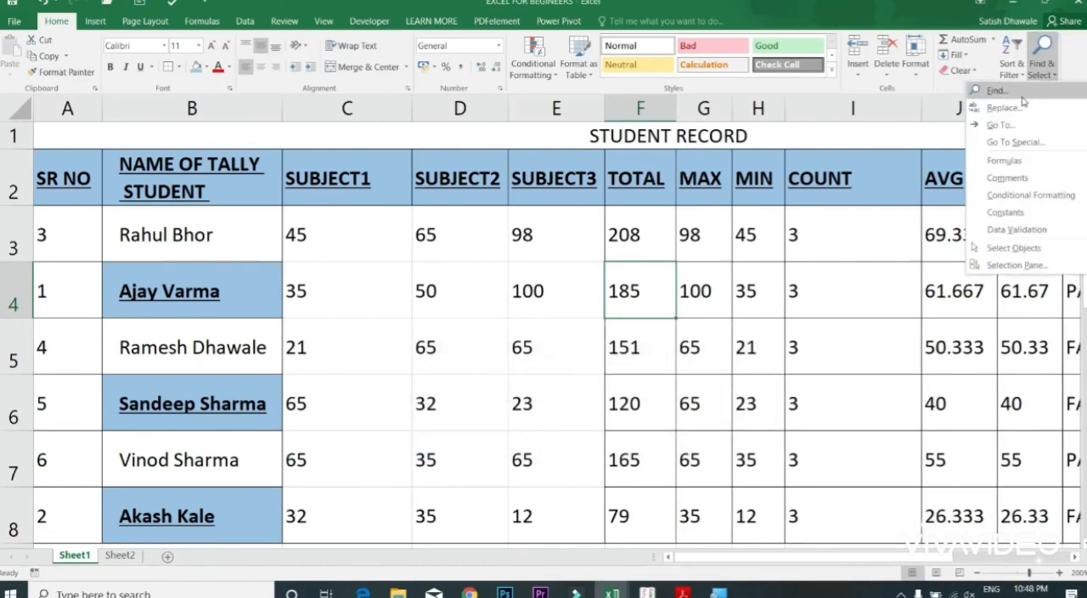
{"action": "left_click", "coordinate": [1019, 91]}
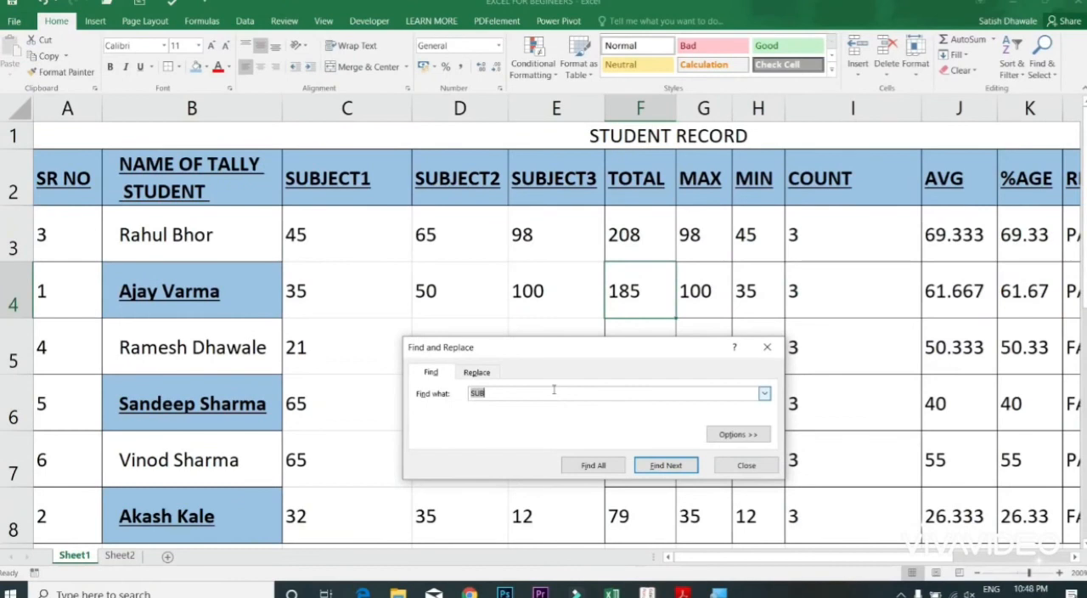
{"action": "key", "text": "Escape"}
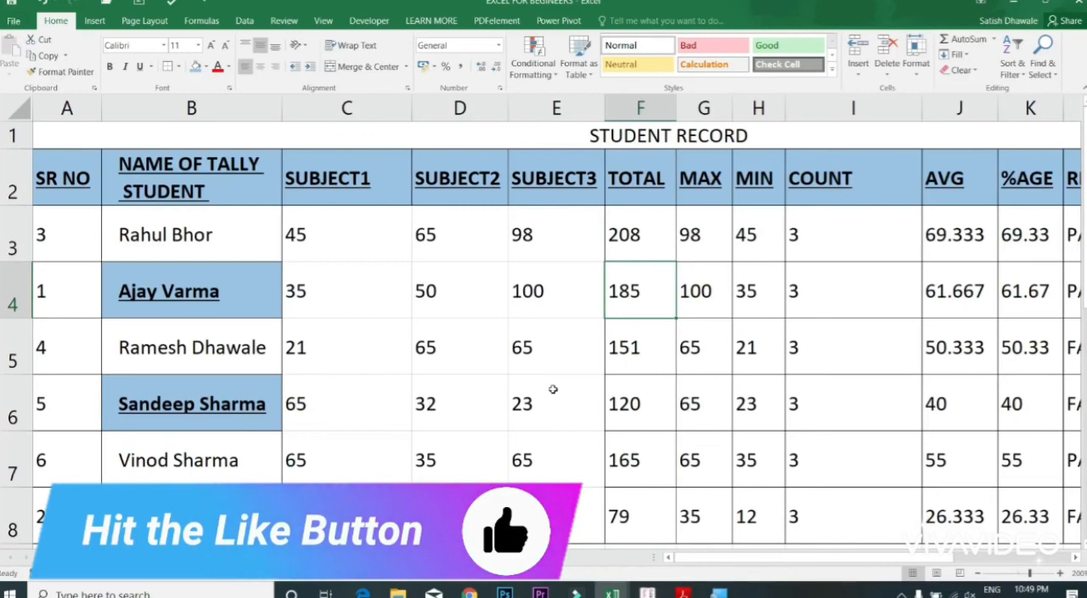
Step: Select cell D3 and check the print preview of the sheet, then return to the worksheet
{"action": "left_click", "coordinate": [426, 244]}
{"action": "key", "text": "ctrl+p"}
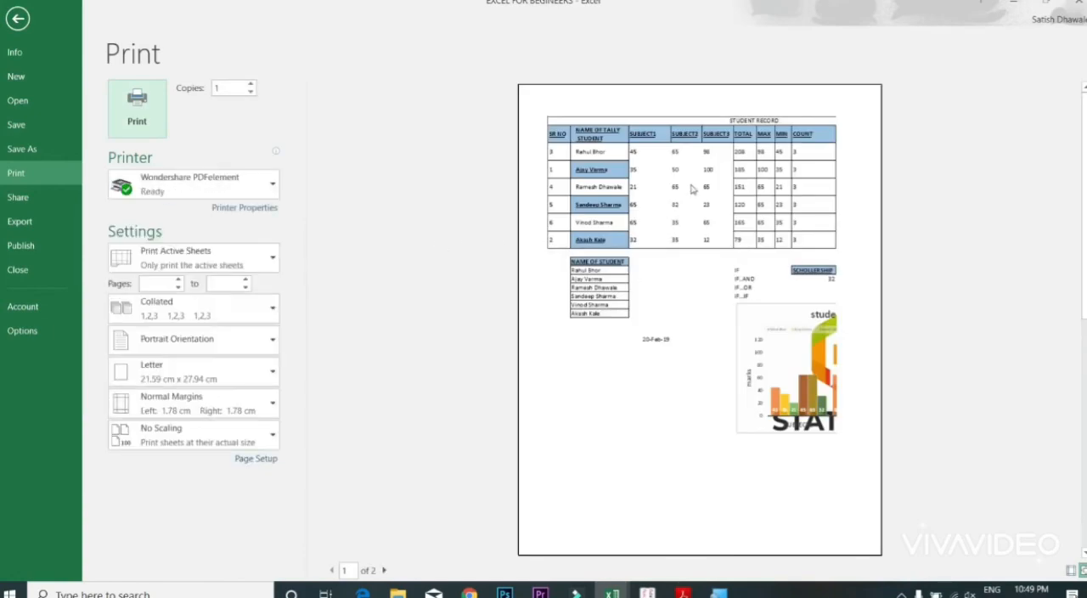
{"action": "key", "text": "Escape"}
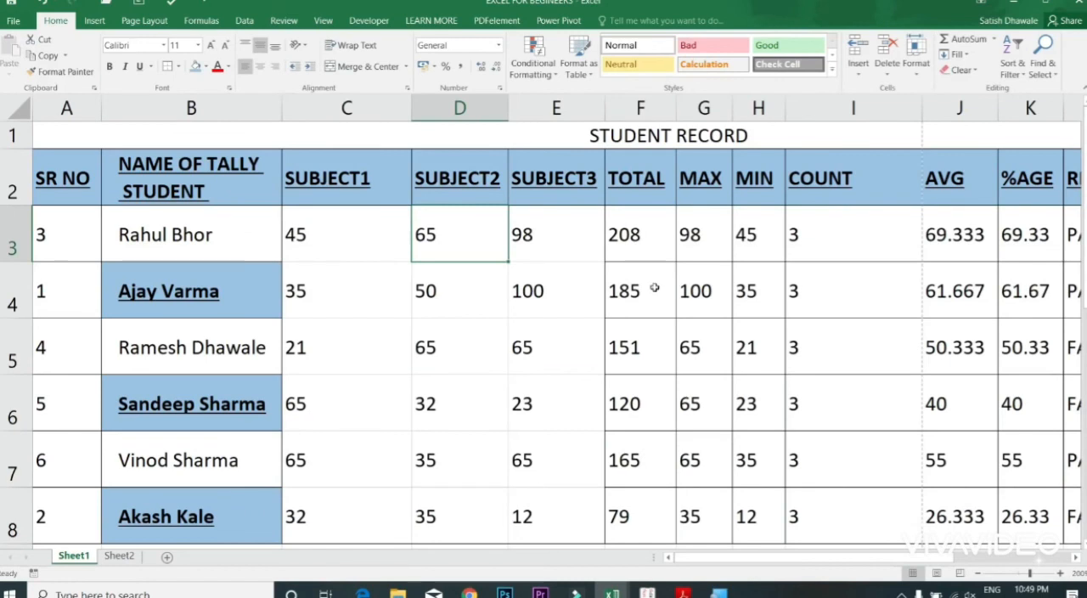
Step: Undo the earlier edits to the sheet until the header formatting, the copied student name list and the student progress chart are removed
{"action": "key", "text": "ctrl+a"}
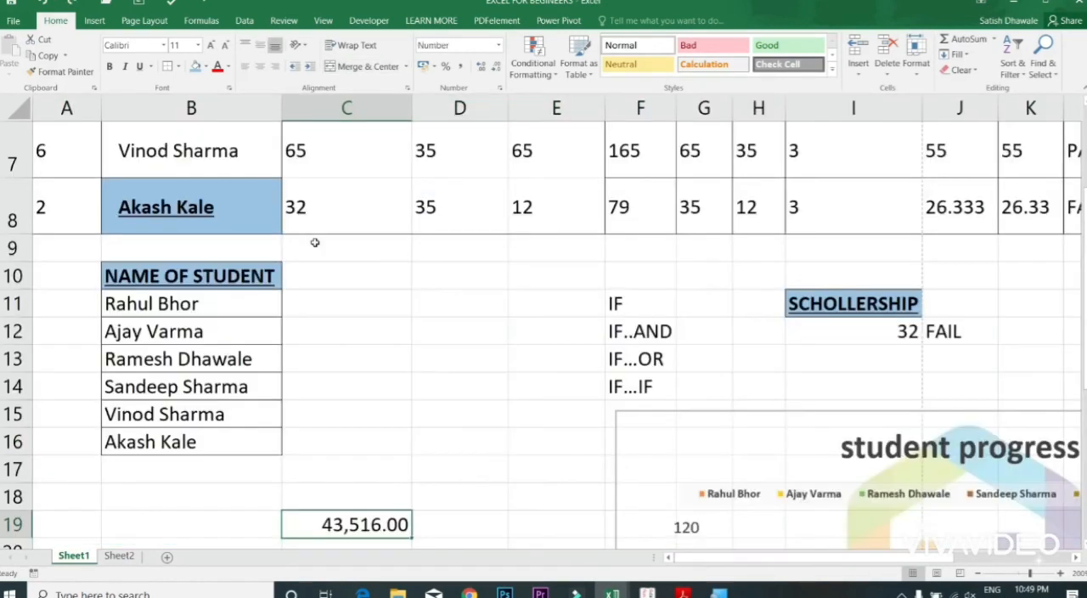
{"action": "key", "text": "ctrl+shift+grave"}
{"action": "key", "text": "ctrl+shift+1"}
{"action": "key", "text": "ctrl+shift+3"}
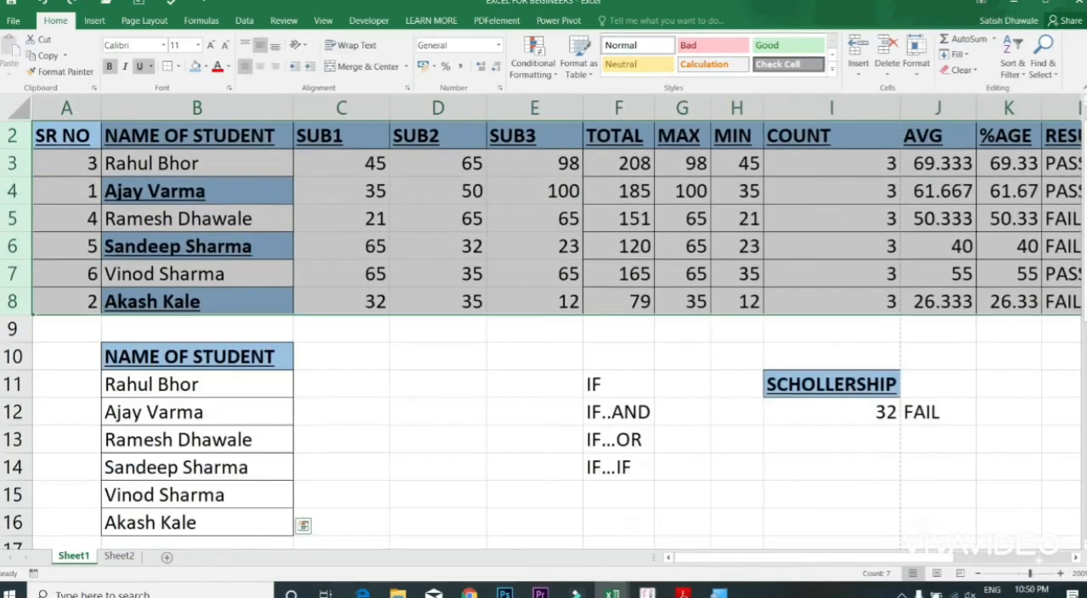
{"action": "left_click", "coordinate": [823, 384]}
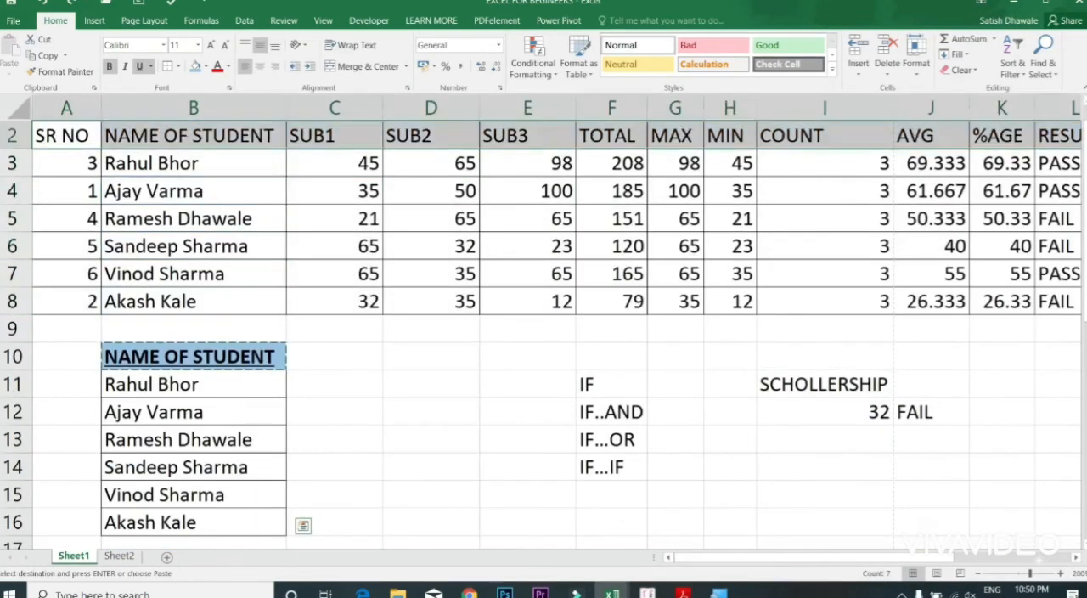
{"action": "key", "text": "ctrl+n"}
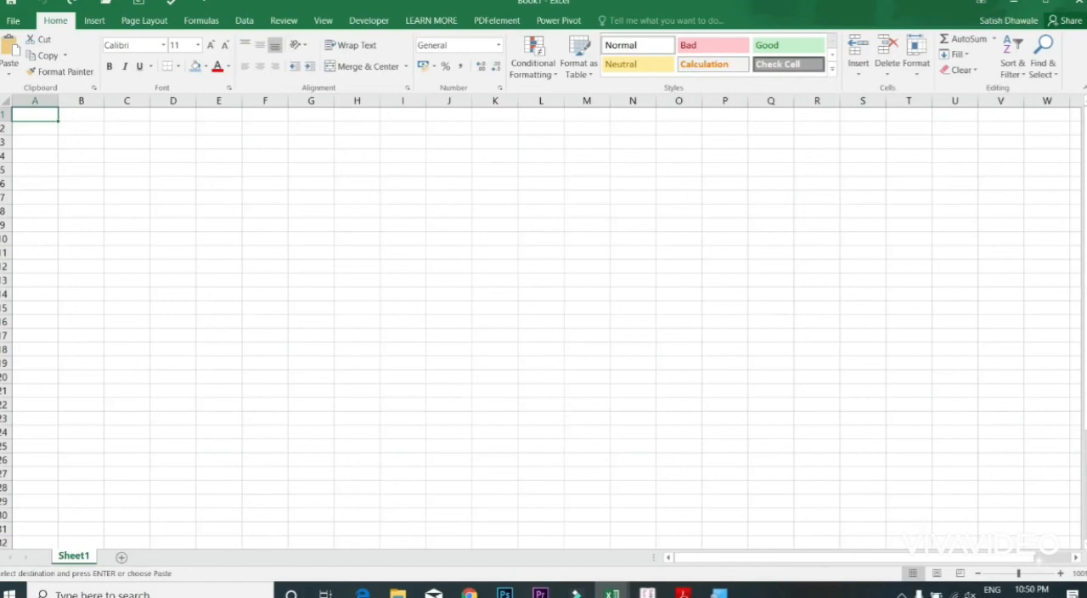
{"action": "scroll", "coordinate": [543, 323], "scroll_direction": "up", "scroll_amount": 5}
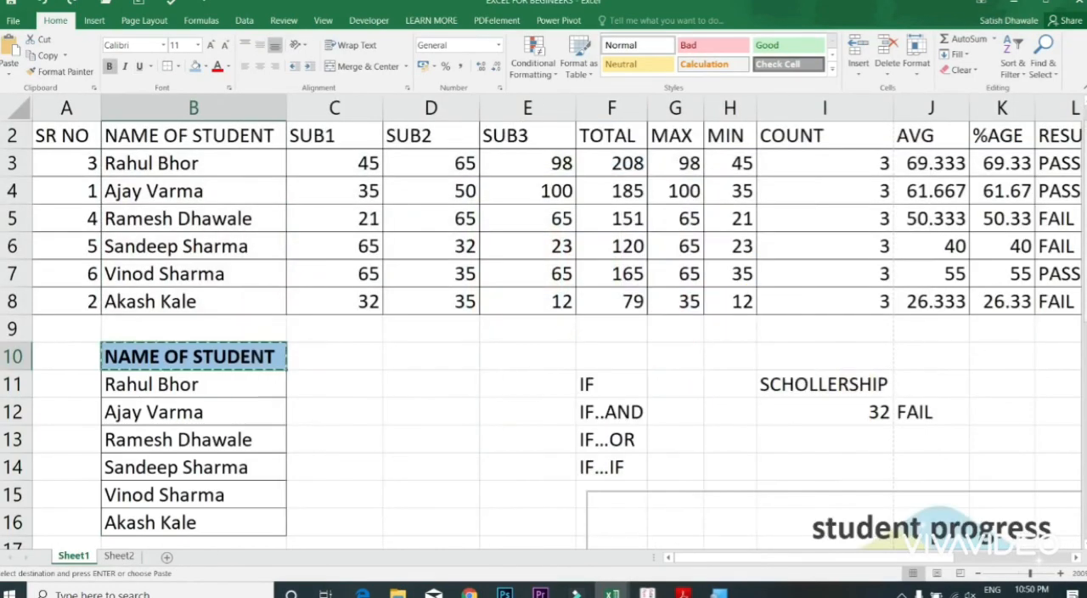
{"action": "key", "text": "ctrl+b"}
{"action": "key", "text": "ctrl+z"}
{"action": "key", "text": "ctrl+z"}
{"action": "key", "text": "ctrl+z"}
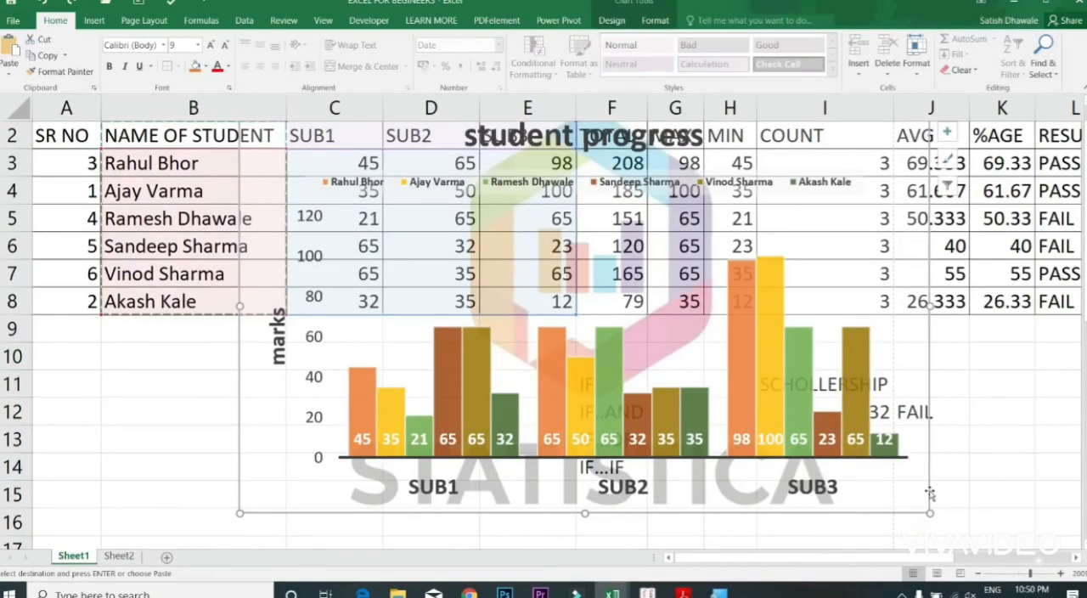
{"action": "key", "text": "ctrl+z"}
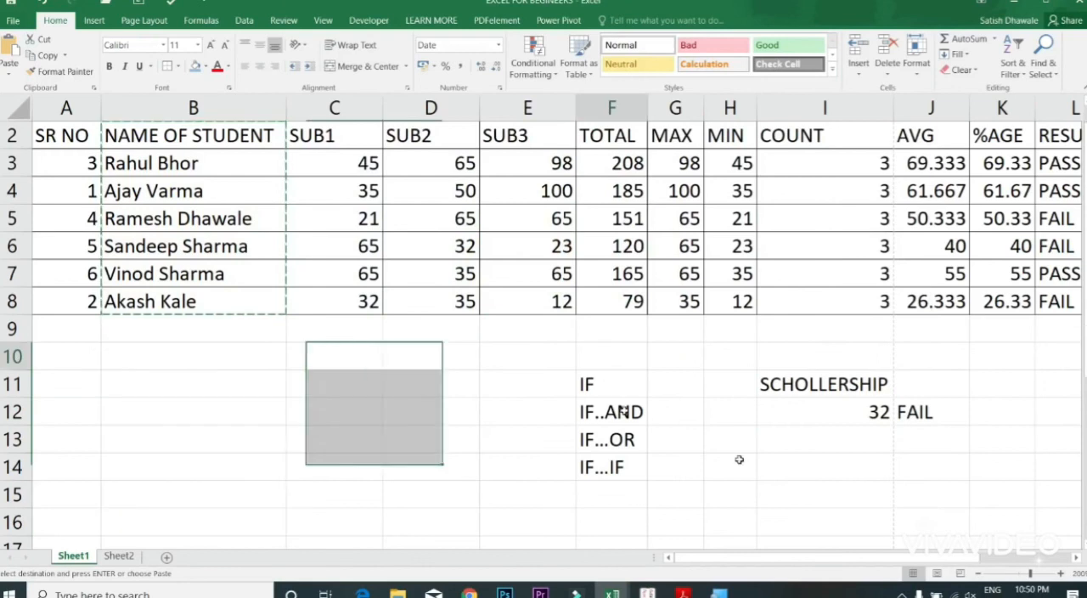
Step: Clear the IF labels and scholarship entries from cells F10:J16 below the student table
{"action": "left_click_drag", "start_coordinate": [612, 356], "coordinate": [920, 510]}
{"action": "key", "text": "Delete"}
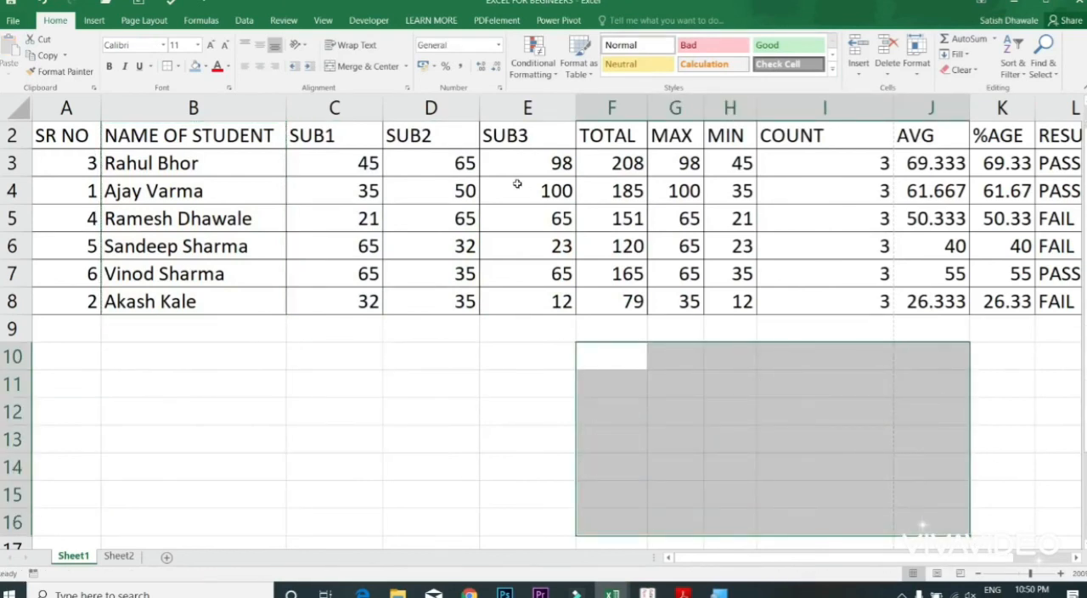
{"action": "left_click", "coordinate": [290, 164]}
Step: Select the SR NO heading in A2 and check how the plain table fits the printed page, then return to the sheet
{"action": "left_click", "coordinate": [51, 134]}
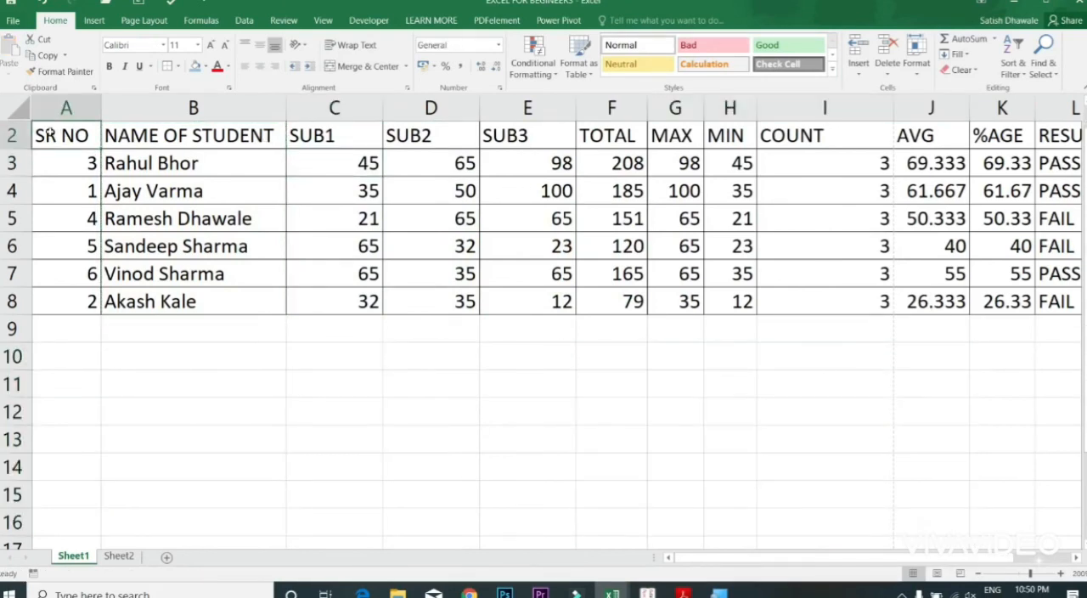
{"action": "key", "text": "ctrl+p"}
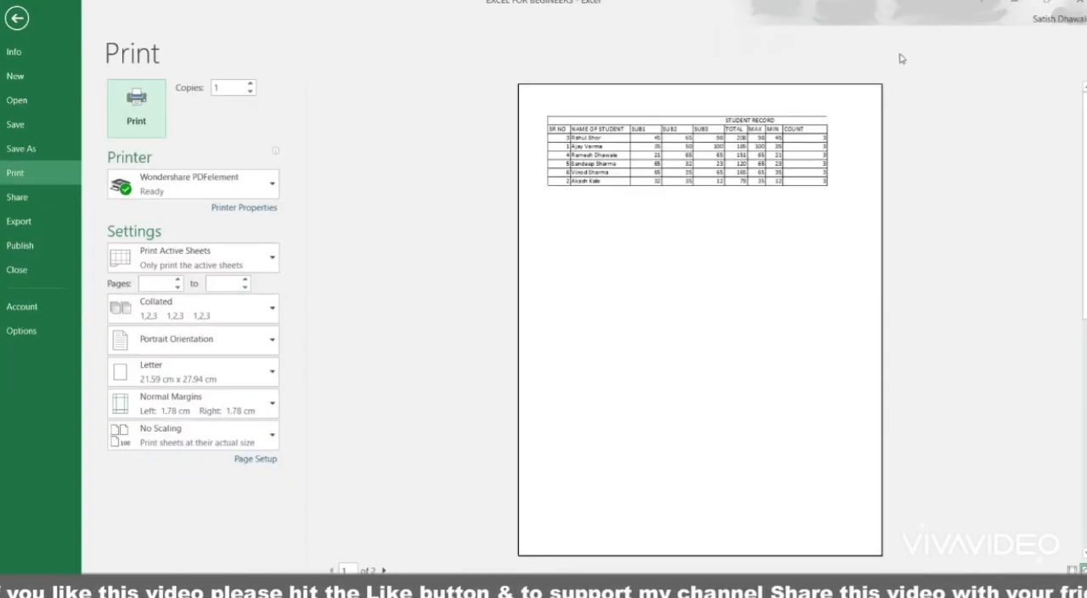
{"action": "key", "text": "Escape"}
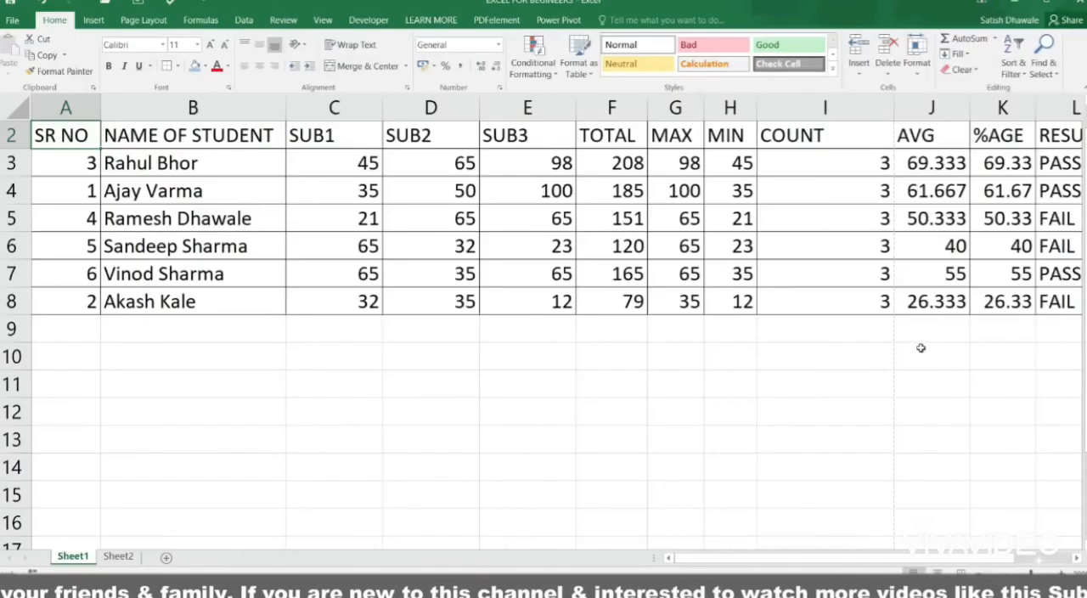
Step: AutoFit the COUNT column's width, then select the whole student table and AutoFit all of its columns
{"action": "double_click", "coordinate": [893, 108]}
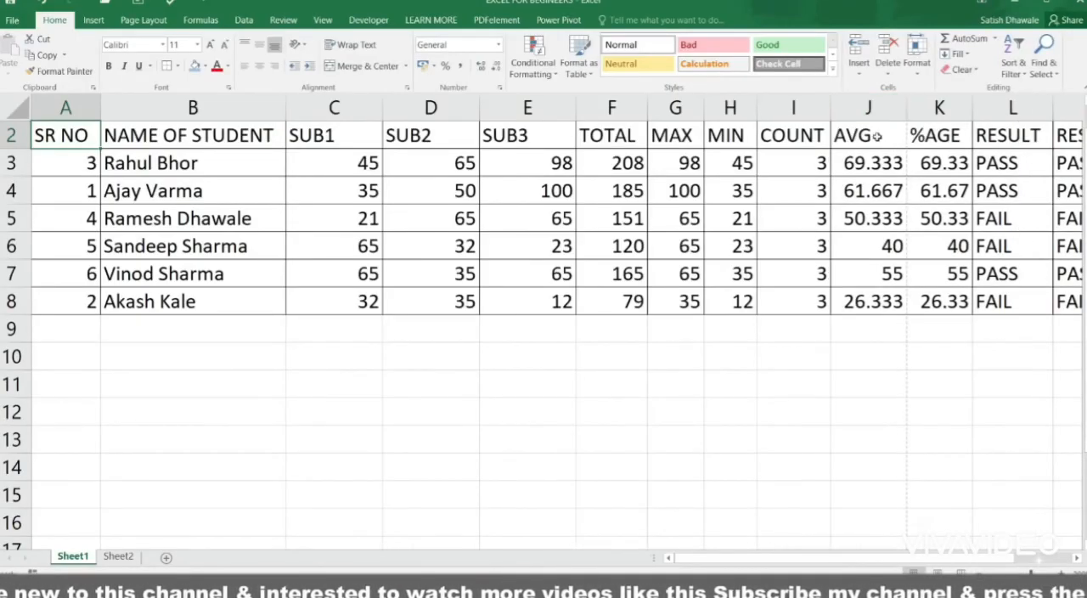
{"action": "left_click", "coordinate": [622, 159]}
{"action": "left_click", "coordinate": [563, 134]}
{"action": "key", "text": "ctrl+a"}
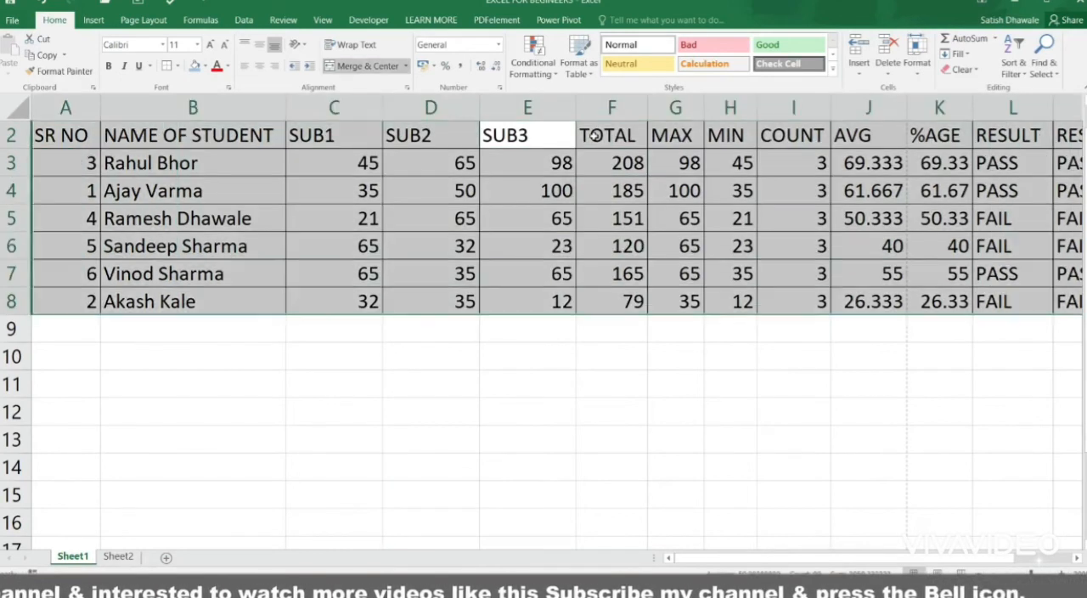
{"action": "key", "text": "alt+h"}
{"action": "key", "text": "o"}
{"action": "key", "text": "i"}
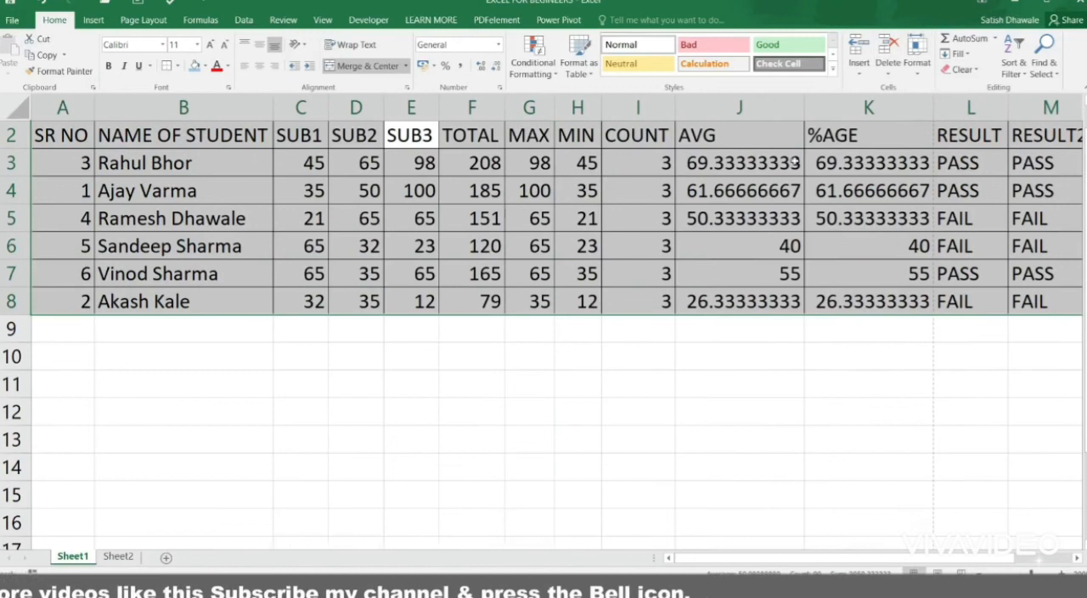
Step: Preview the printed page again to check which of the fitted columns are included, then return to the sheet
{"action": "left_click", "coordinate": [774, 143]}
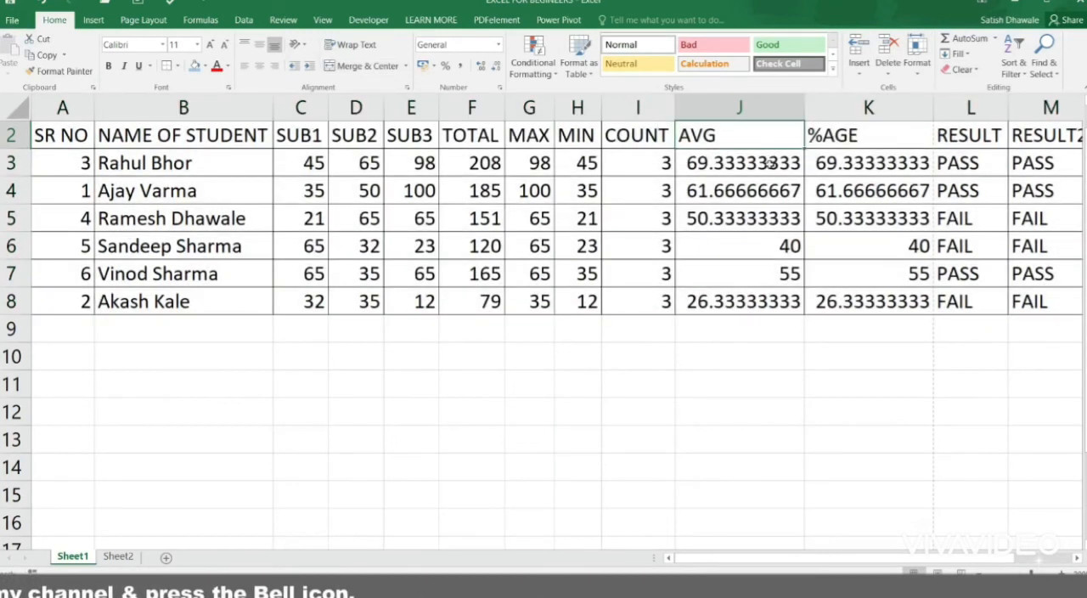
{"action": "key", "text": "ctrl+p"}
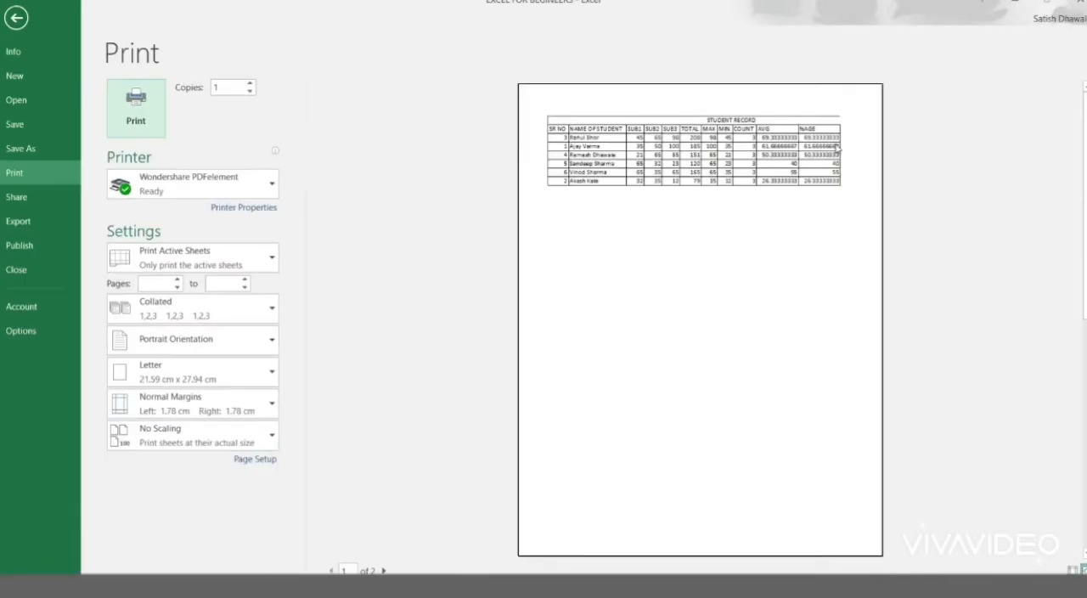
{"action": "key", "text": "Escape"}
Step: Set the AVG and %AGE values in J3:K8 to two decimal places
{"action": "left_click_drag", "start_coordinate": [766, 155], "coordinate": [866, 301]}
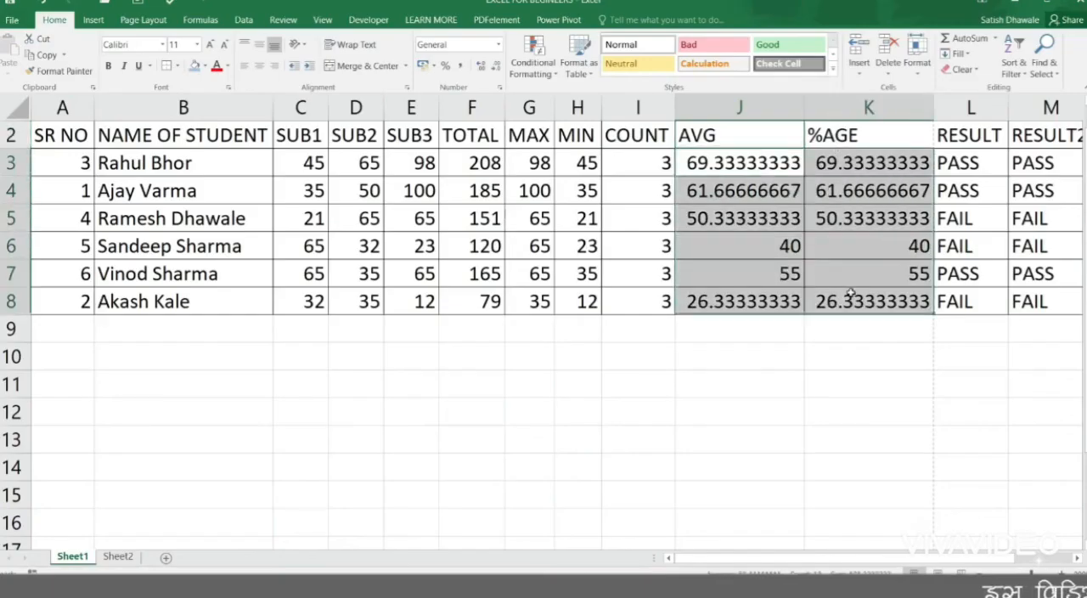
{"action": "left_click", "coordinate": [484, 66]}
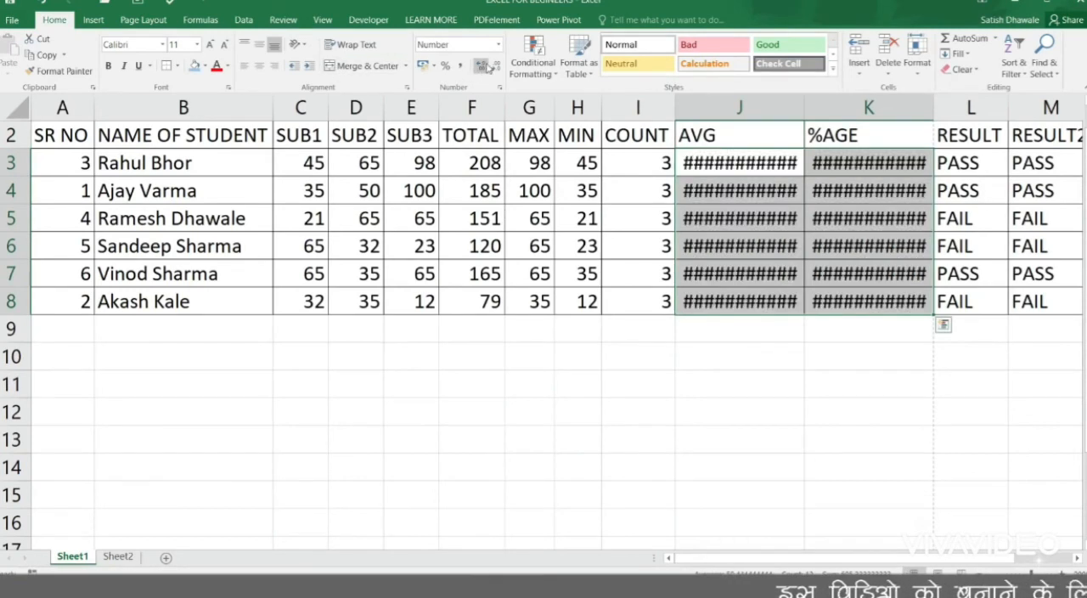
{"action": "left_click", "coordinate": [484, 66]}
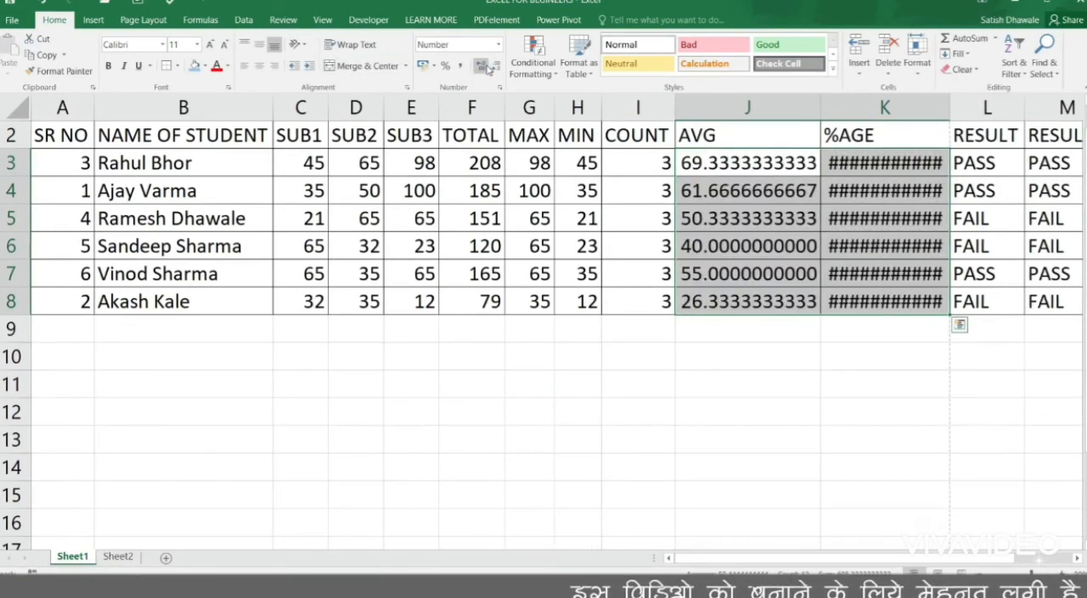
{"action": "left_click", "coordinate": [495, 68]}
{"action": "left_click", "coordinate": [495, 67]}
{"action": "left_click", "coordinate": [496, 67]}
{"action": "left_click", "coordinate": [495, 67]}
{"action": "left_click", "coordinate": [496, 67]}
{"action": "left_click", "coordinate": [495, 67]}
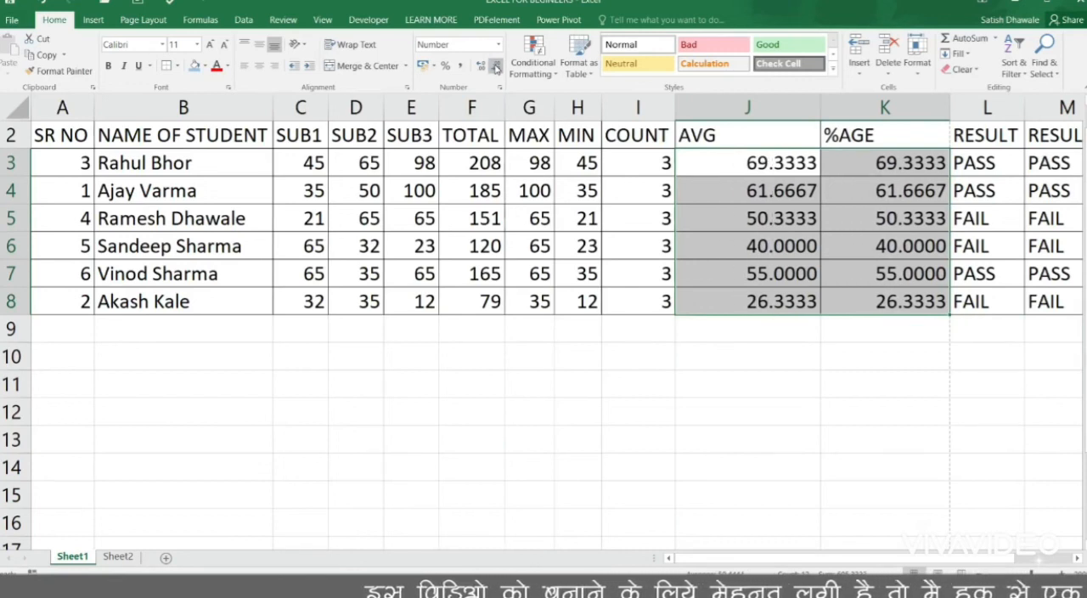
{"action": "left_click", "coordinate": [495, 67]}
{"action": "left_click", "coordinate": [495, 67]}
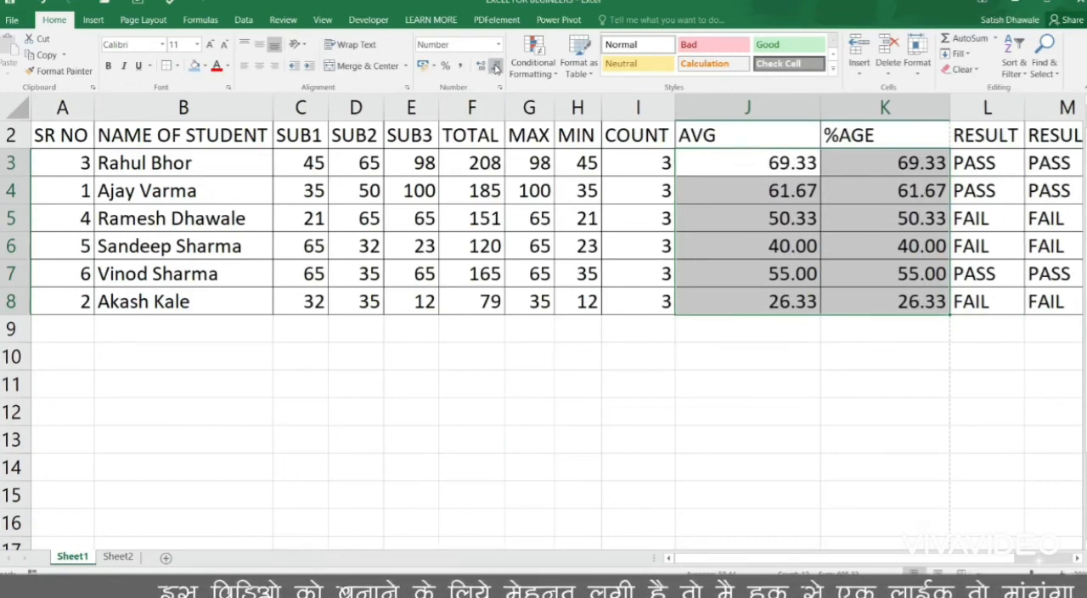
Step: AutoFit the AVG and %AGE columns to their two-decimal values
{"action": "key", "text": "super+h"}
{"action": "key", "text": "alt+h"}
{"action": "key", "text": "o"}
{"action": "key", "text": "i"}
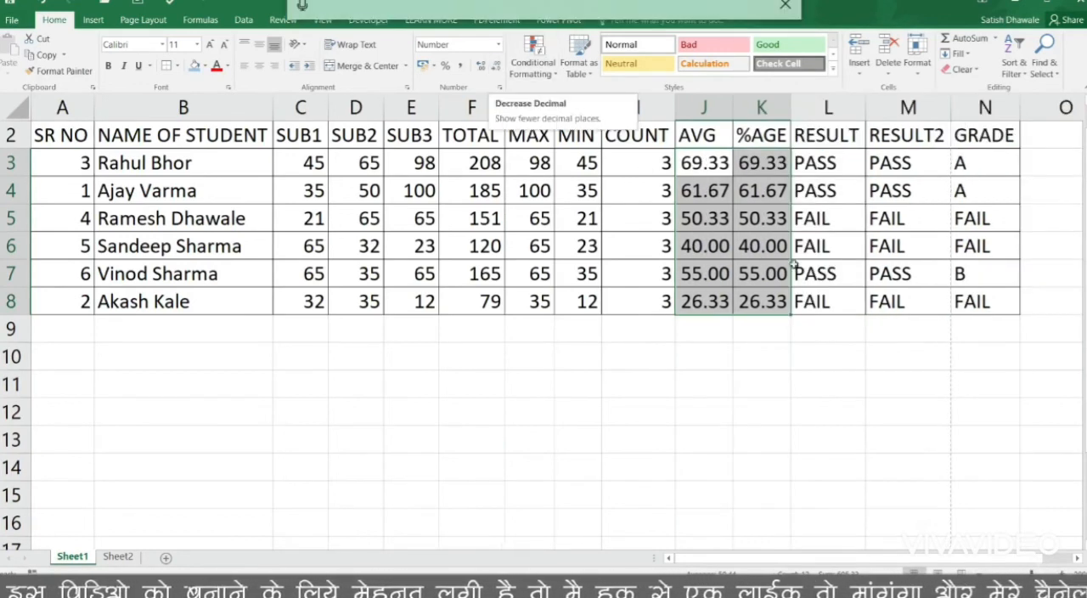
Step: Open the print preview, try landscape orientation for the student record, and return the page to portrait orientation
{"action": "left_click", "coordinate": [854, 202]}
{"action": "key", "text": "ctrl+p"}
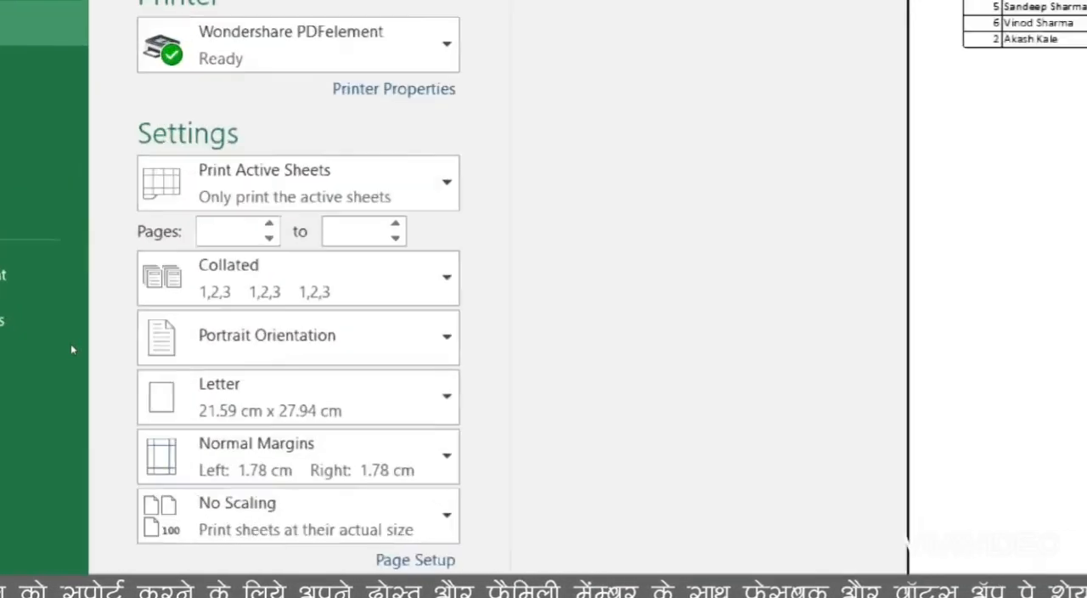
{"action": "left_click", "coordinate": [121, 343]}
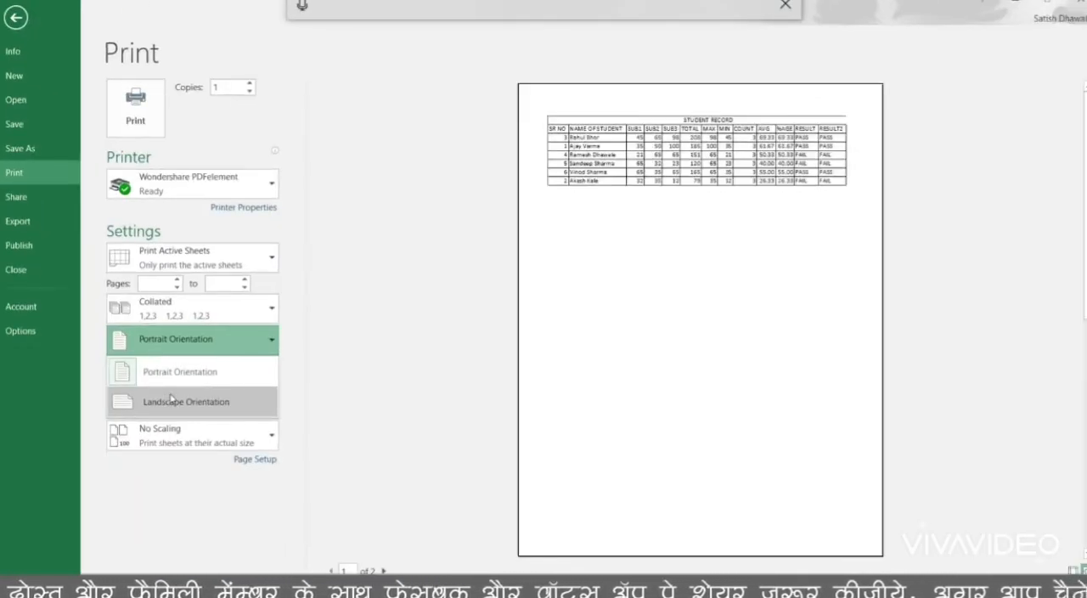
{"action": "left_click", "coordinate": [171, 399]}
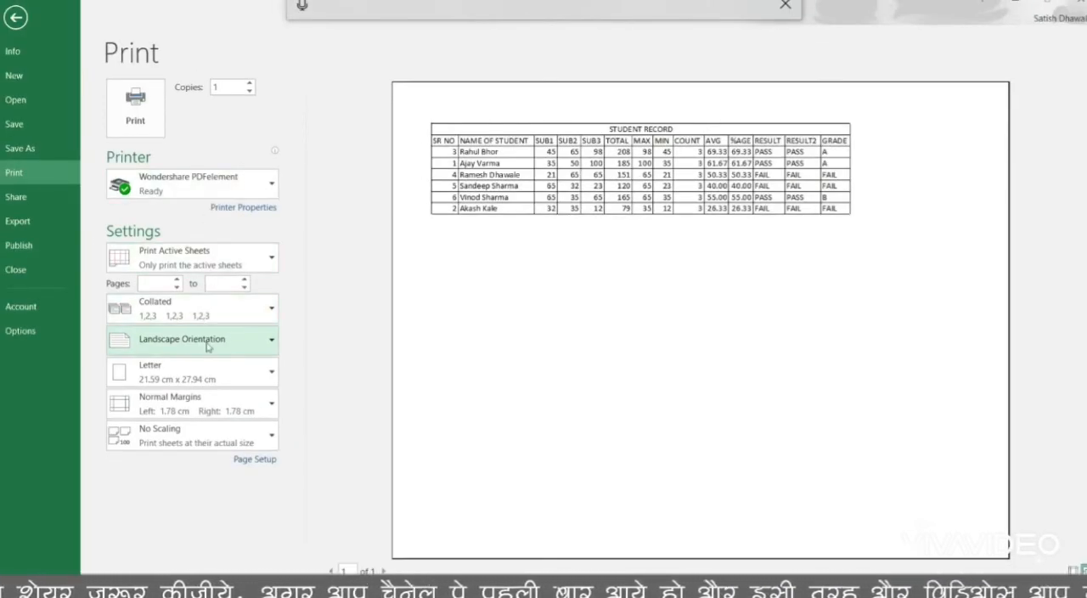
{"action": "left_click", "coordinate": [207, 344]}
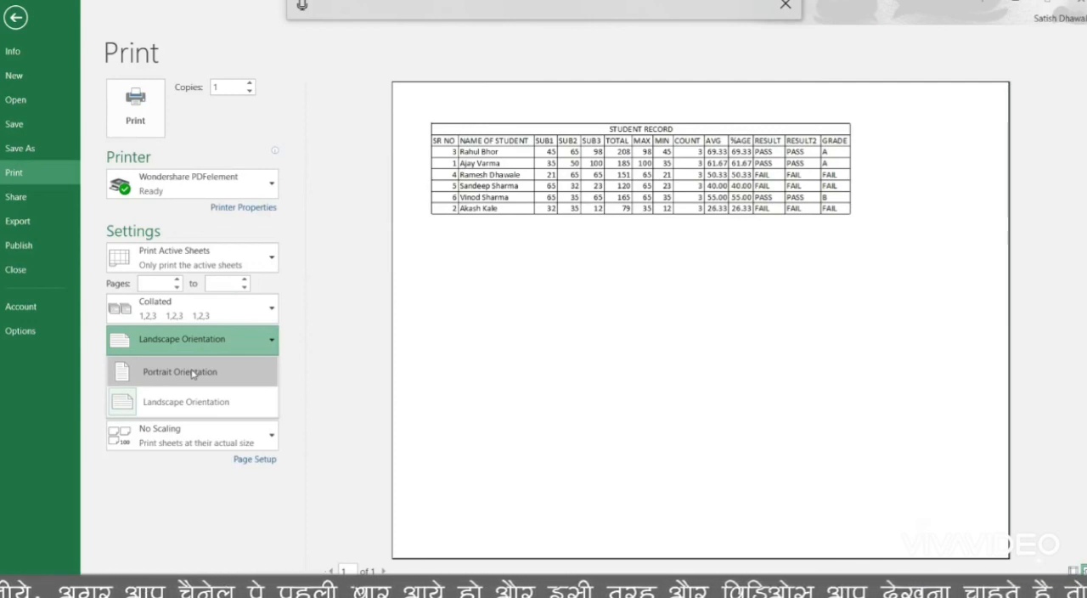
{"action": "left_click", "coordinate": [192, 372]}
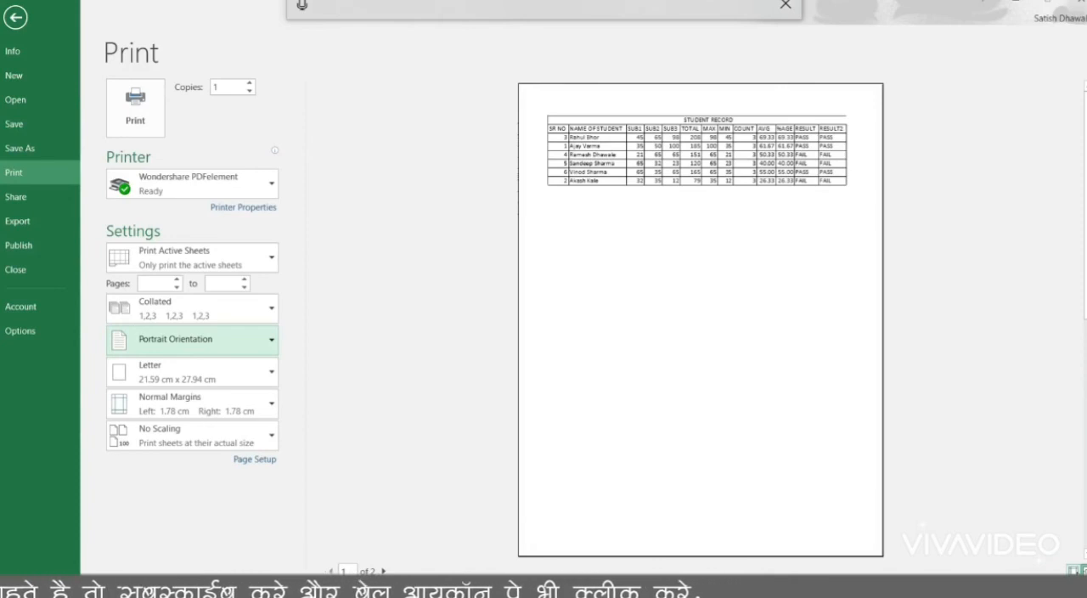
Step: Show the margin guides in the print preview and move the page's right margin outward almost to the paper edge
{"action": "left_click", "coordinate": [1074, 571]}
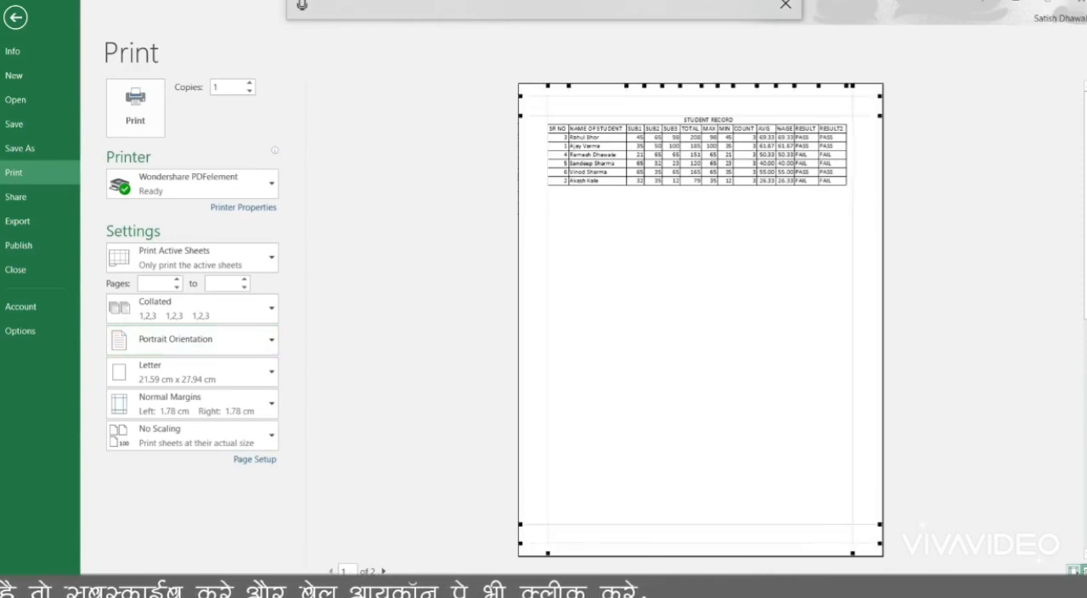
{"action": "left_click_drag", "start_coordinate": [852, 87], "coordinate": [879, 89]}
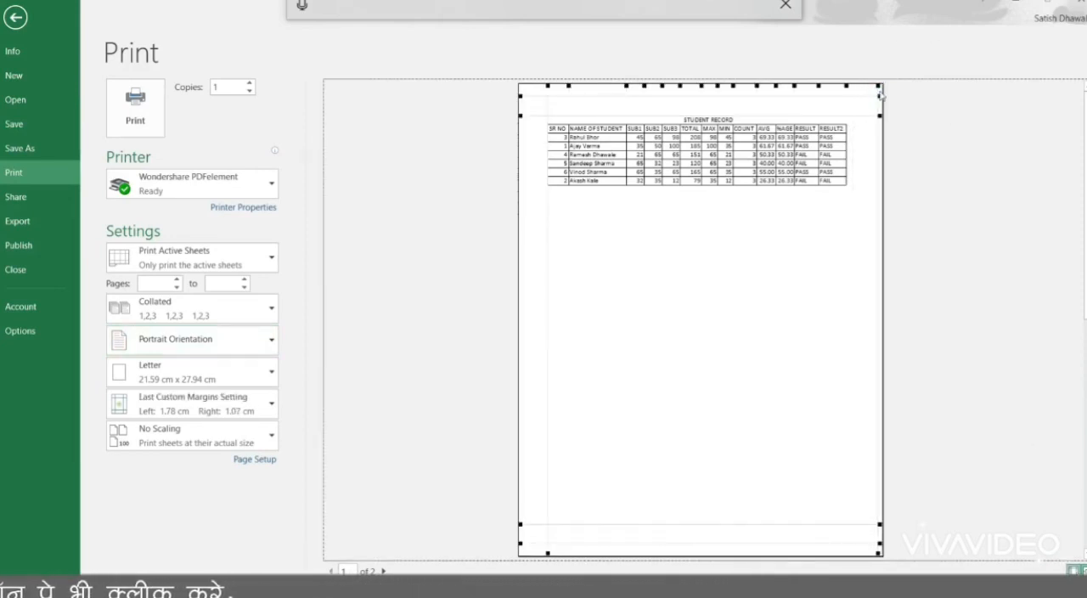